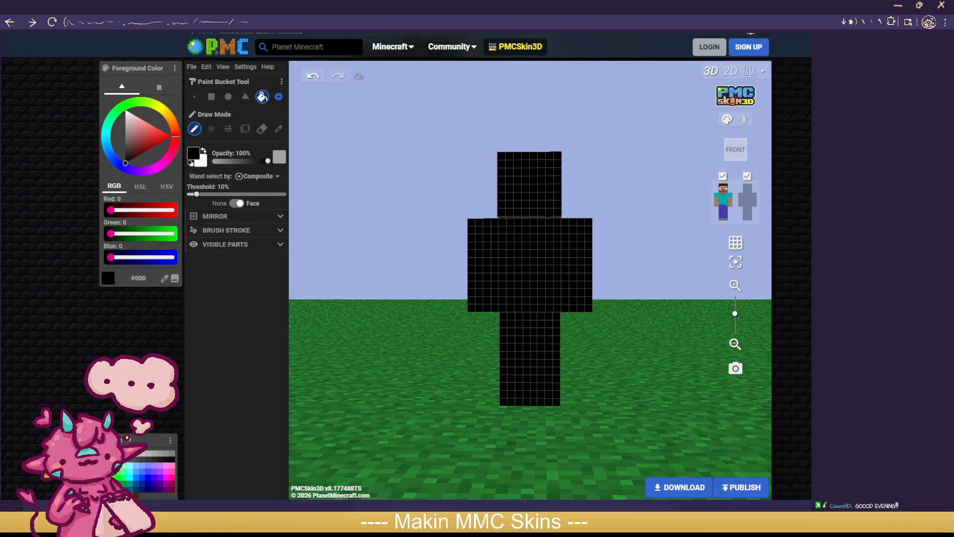
pyautogui.moveTo(605, 326); pyautogui.dragTo(617, 341)
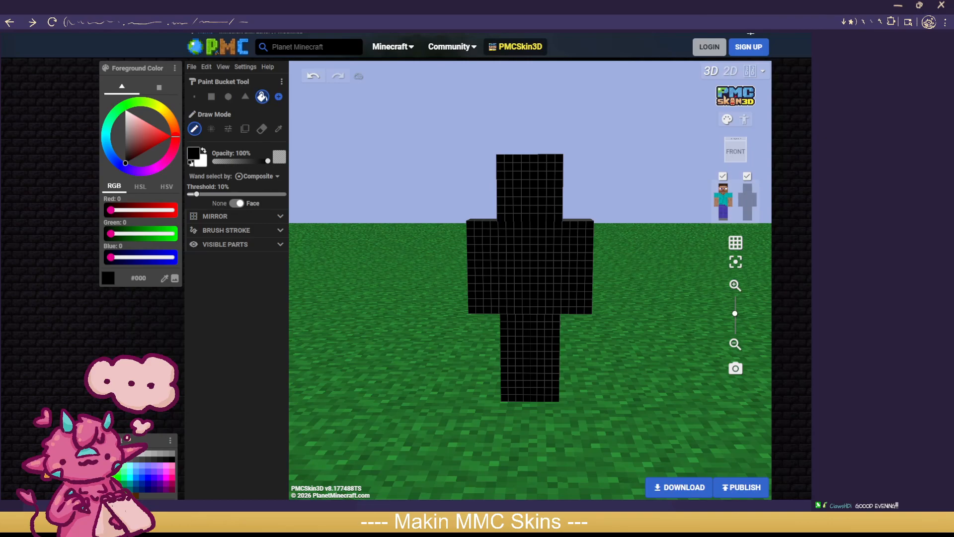
pyautogui.press('XF86AudioLowerVolume')
pyautogui.press('XF86AudioLowerVolume')
pyautogui.moveTo(688, 328); pyautogui.dragTo(622, 343)
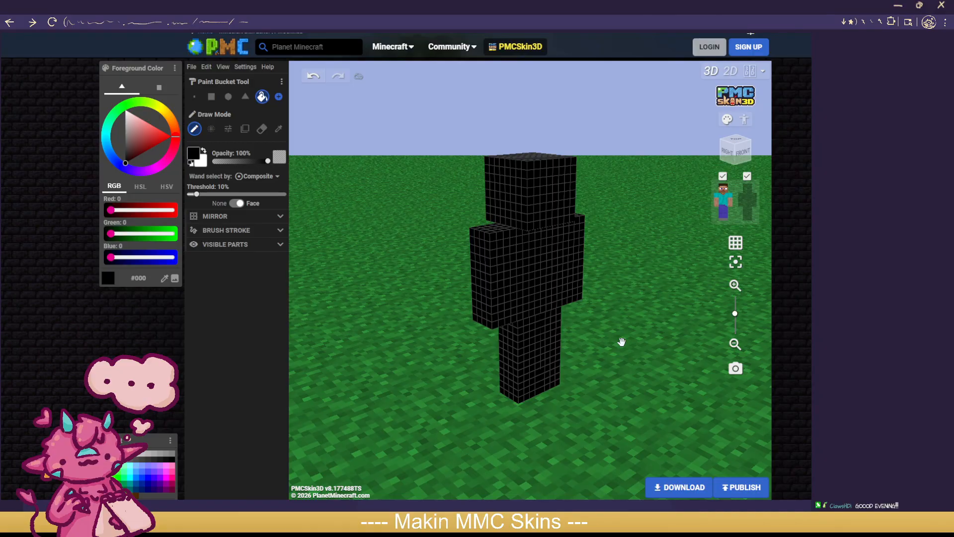
# Step: Import an existing Minecraft skin by entering the player's username
pyautogui.click(192, 69)
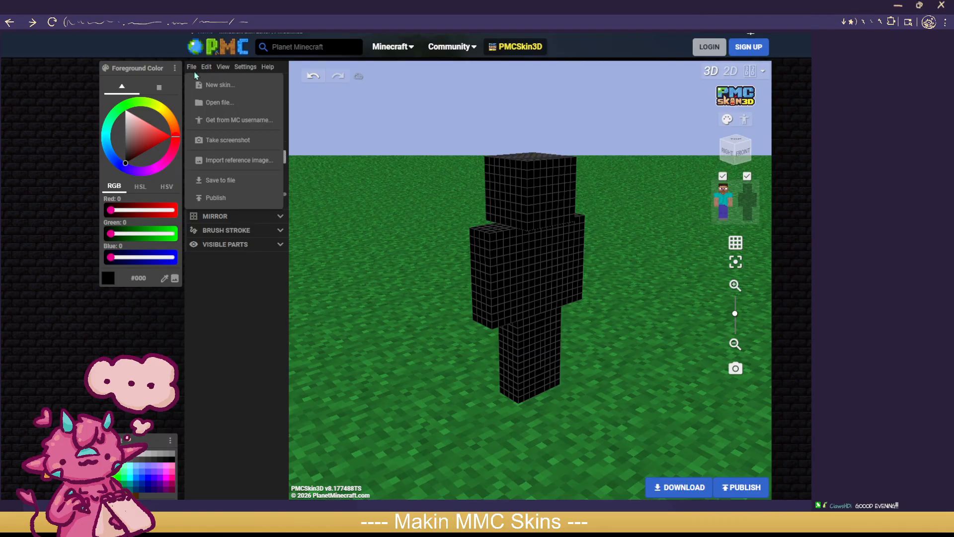
pyautogui.click(209, 120)
pyautogui.click(407, 300)
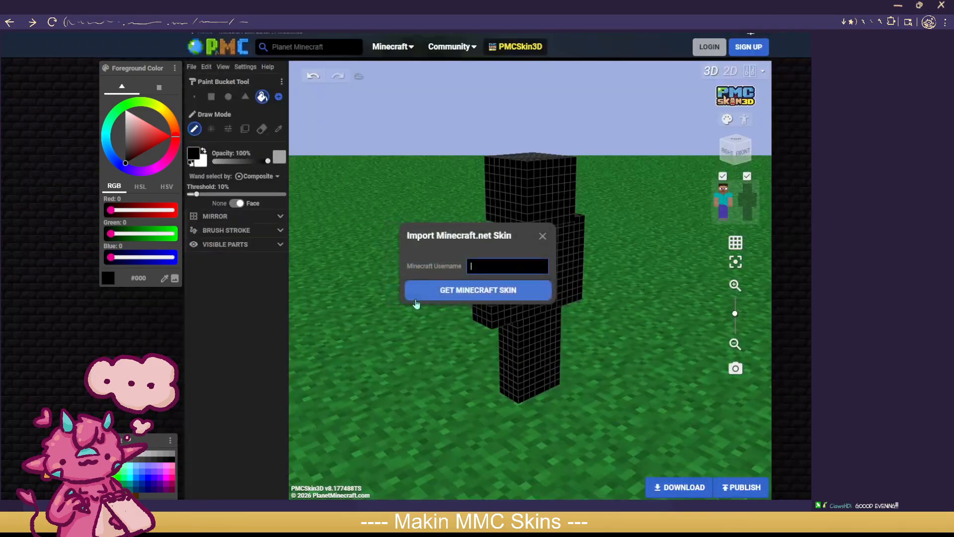
pyautogui.write('kat')
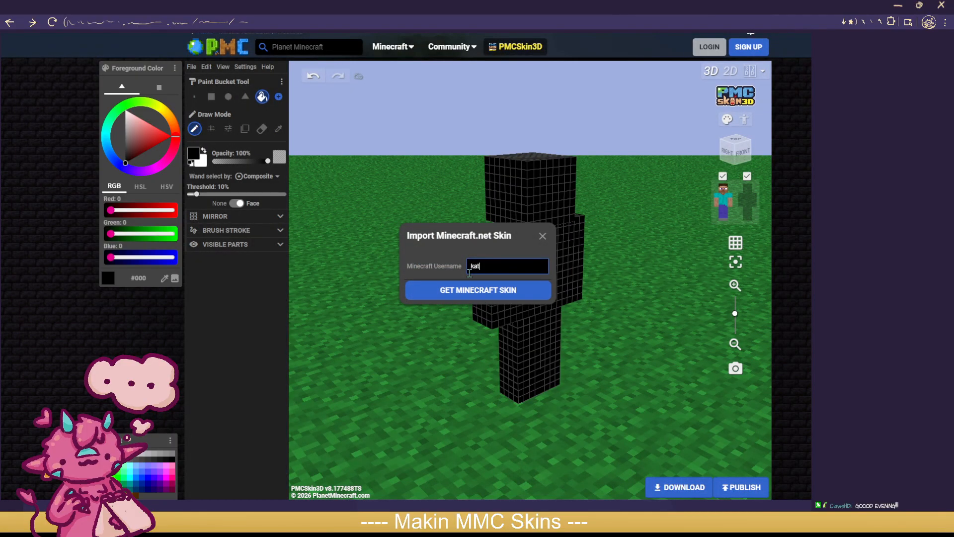
pyautogui.write('iegobrr')
pyautogui.click(483, 284)
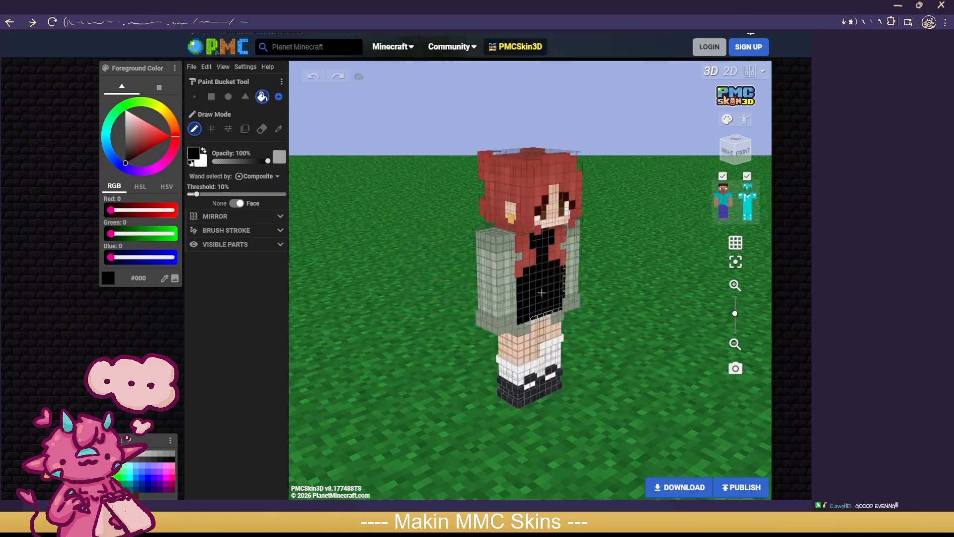
# Step: Examine the imported skin from several angles, viewing its base layer and outer layer separately
pyautogui.moveTo(655, 359)
pyautogui.mouseDown()
pyautogui.moveTo(606, 344)
pyautogui.moveTo(330, 351)
pyautogui.moveTo(603, 345)
pyautogui.moveTo(636, 368)
pyautogui.moveTo(799, 366)
pyautogui.moveTo(390, 357)
pyautogui.moveTo(649, 369)
pyautogui.mouseUp()
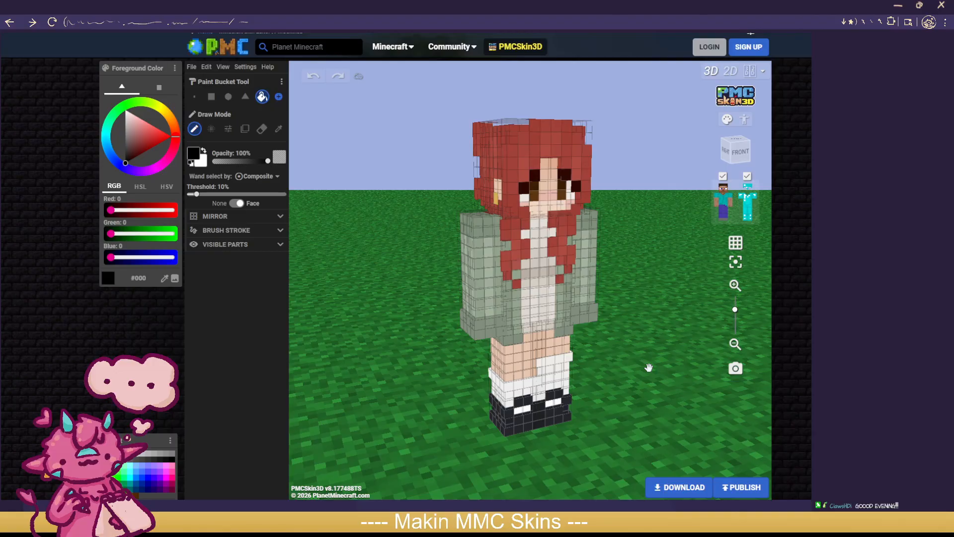
pyautogui.moveTo(649, 368); pyautogui.dragTo(627, 354)
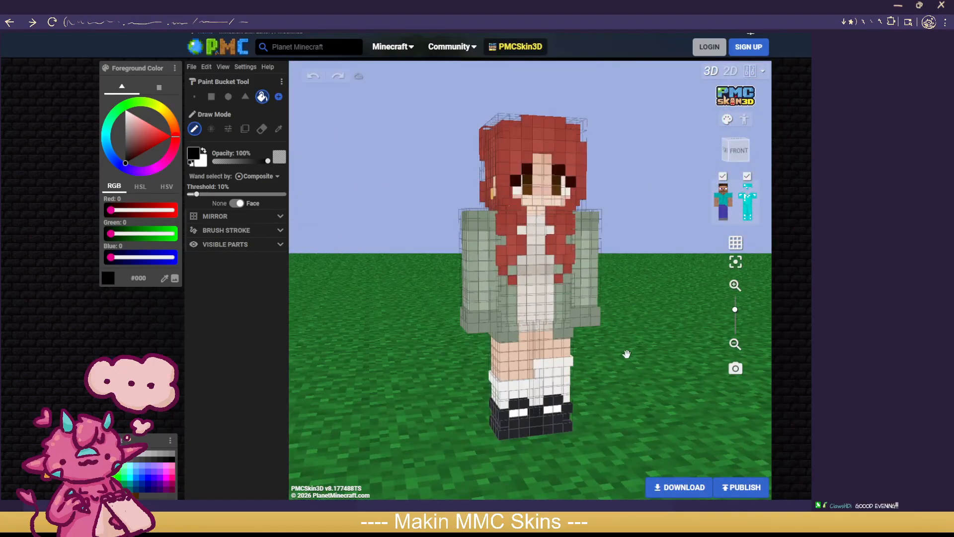
pyautogui.click(747, 176)
pyautogui.moveTo(693, 293)
pyautogui.mouseDown()
pyautogui.moveTo(671, 313)
pyautogui.moveTo(709, 311)
pyautogui.moveTo(698, 304)
pyautogui.mouseUp()
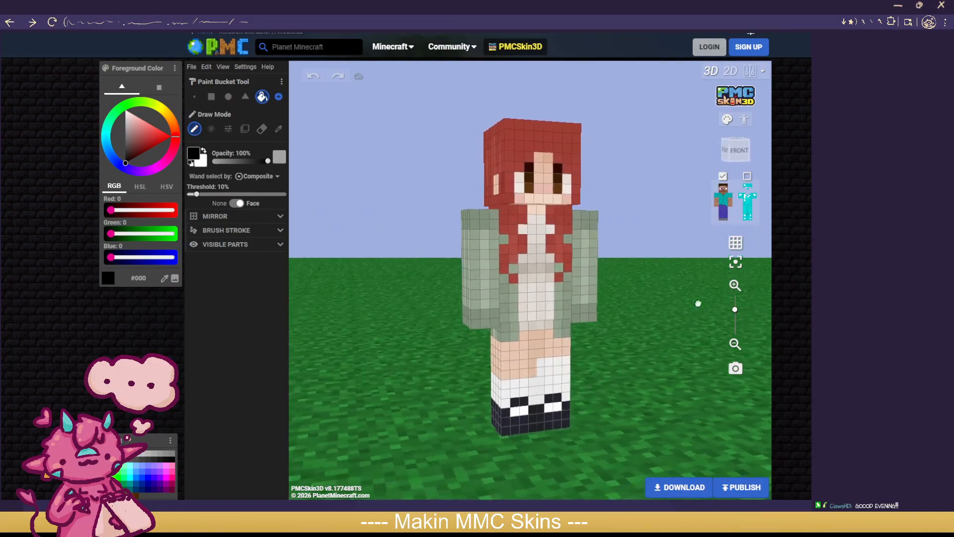
pyautogui.click(747, 177)
pyautogui.click(724, 176)
pyautogui.moveTo(681, 267); pyautogui.dragTo(696, 196)
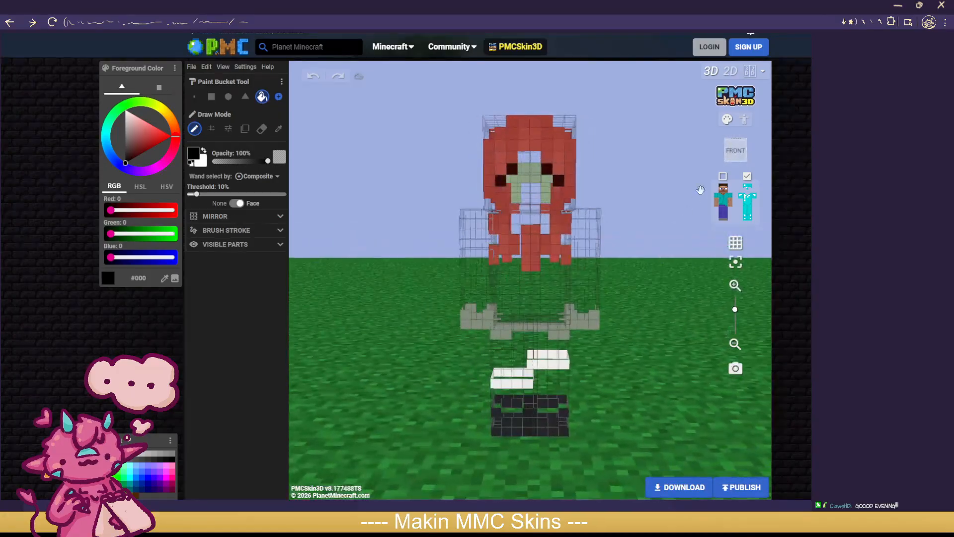
pyautogui.click(723, 176)
pyautogui.moveTo(639, 384); pyautogui.dragTo(651, 390)
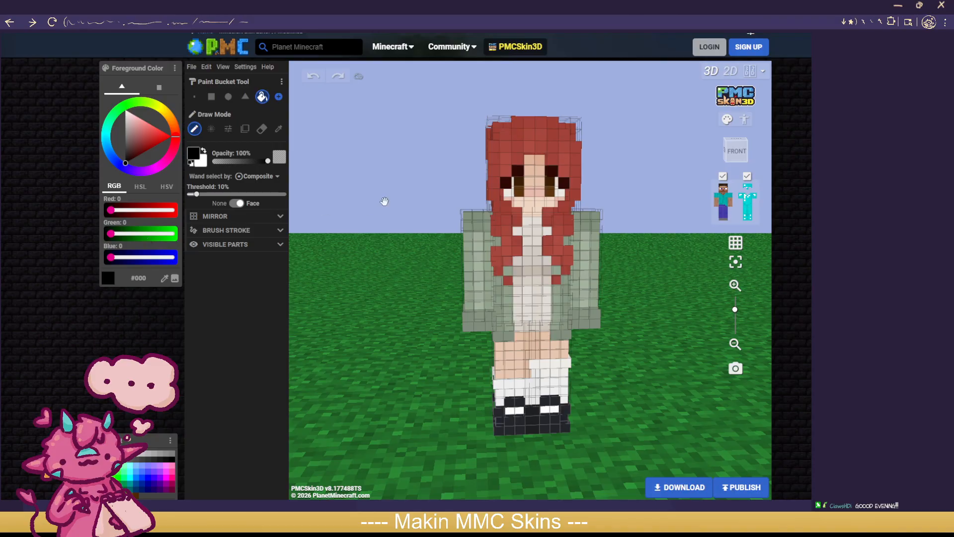
pyautogui.moveTo(379, 259)
pyautogui.mouseDown()
pyautogui.moveTo(429, 259)
pyautogui.moveTo(413, 266)
pyautogui.mouseUp()
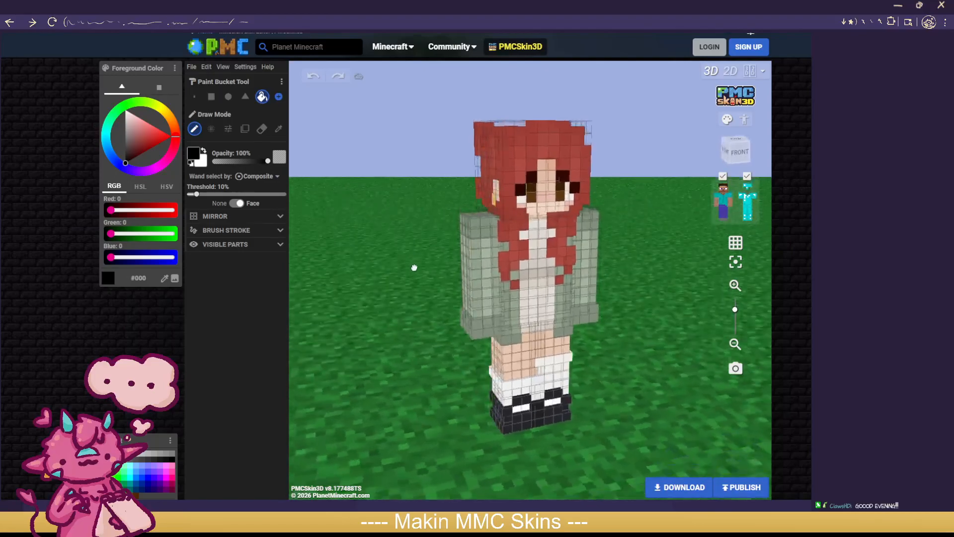
# Step: Set up the pixel brush in eraser mode and hide the base layer so only the outer layer shows
pyautogui.click(261, 129)
pyautogui.click(195, 96)
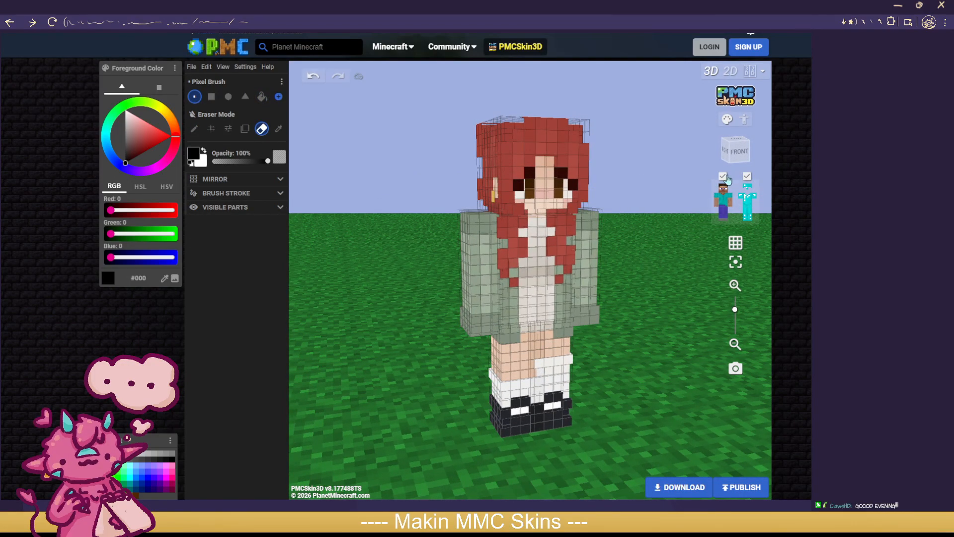
pyautogui.click(724, 176)
pyautogui.moveTo(424, 381); pyautogui.dragTo(597, 326)
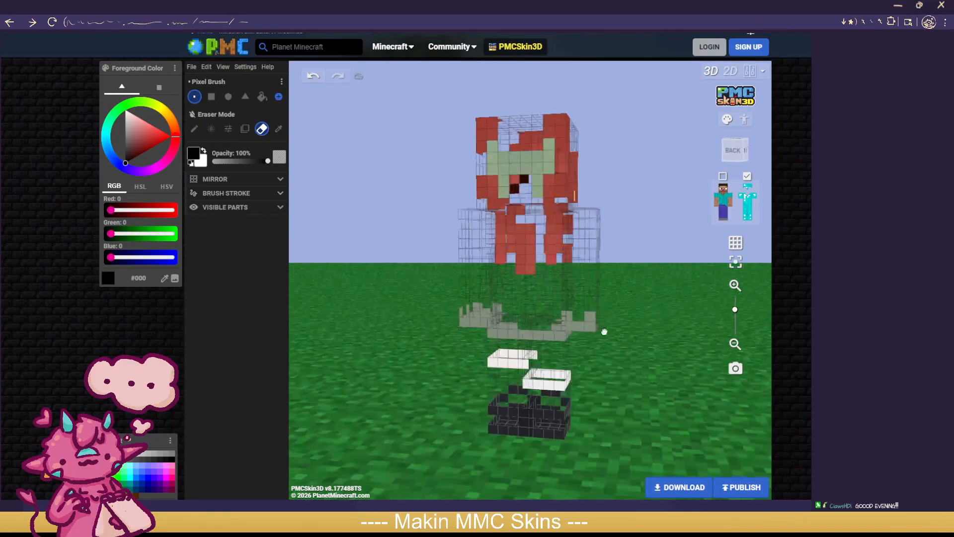
pyautogui.click(227, 184)
pyautogui.click(235, 198)
pyautogui.click(244, 184)
# Step: Erase the jacket hem and the white sock bands from the outer layer of the torso and legs
pyautogui.moveTo(483, 335)
pyautogui.mouseDown()
pyautogui.moveTo(484, 323)
pyautogui.moveTo(471, 321)
pyautogui.moveTo(563, 335)
pyautogui.mouseUp()
pyautogui.moveTo(491, 363)
pyautogui.mouseDown()
pyautogui.moveTo(527, 365)
pyautogui.moveTo(566, 384)
pyautogui.mouseUp()
pyautogui.moveTo(418, 374); pyautogui.dragTo(637, 393)
pyautogui.moveTo(526, 363); pyautogui.dragTo(565, 364)
pyautogui.moveTo(503, 378)
pyautogui.mouseDown()
pyautogui.moveTo(519, 380)
pyautogui.moveTo(475, 378)
pyautogui.mouseUp()
pyautogui.moveTo(566, 335)
pyautogui.mouseDown()
pyautogui.moveTo(547, 338)
pyautogui.moveTo(587, 323)
pyautogui.mouseUp()
pyautogui.click(566, 320)
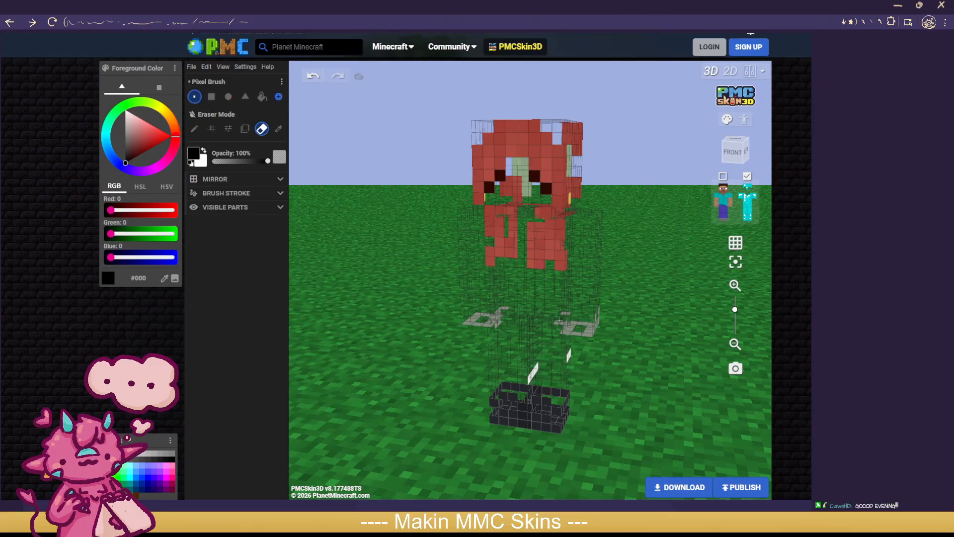
# Step: Erase the grey-green sleeve cuffs from the outer layer of both arms
pyautogui.moveTo(602, 360); pyautogui.dragTo(529, 310)
pyautogui.moveTo(583, 292); pyautogui.dragTo(569, 288)
pyautogui.moveTo(568, 287)
pyautogui.mouseDown()
pyautogui.moveTo(583, 298)
pyautogui.moveTo(554, 267)
pyautogui.moveTo(619, 324)
pyautogui.moveTo(615, 305)
pyautogui.moveTo(567, 325)
pyautogui.mouseUp()
# Step: Hide the outer layer's legs while keeping its head, torso and arms visible, and face the back of the head
pyautogui.click(747, 187)
pyautogui.click(747, 199)
pyautogui.moveTo(694, 320); pyautogui.dragTo(616, 320)
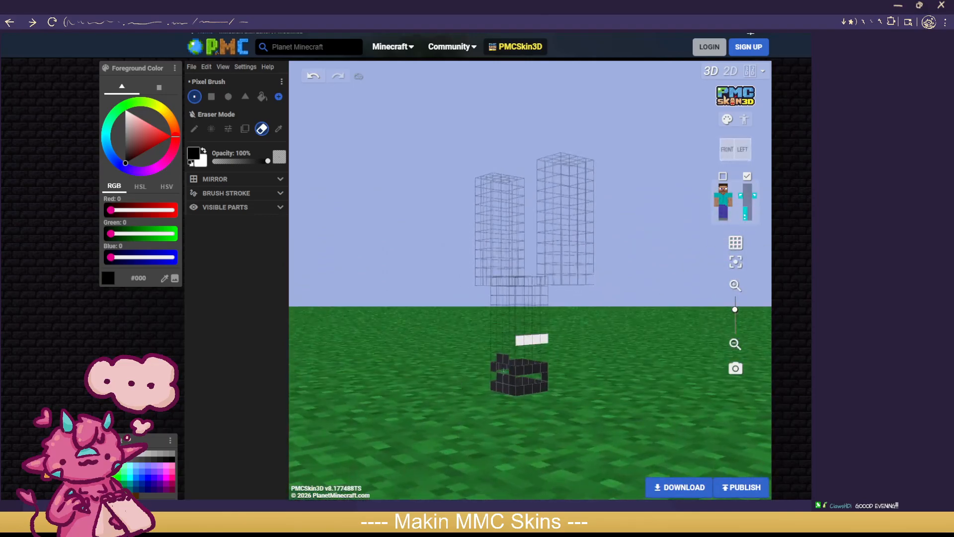
pyautogui.click(747, 199)
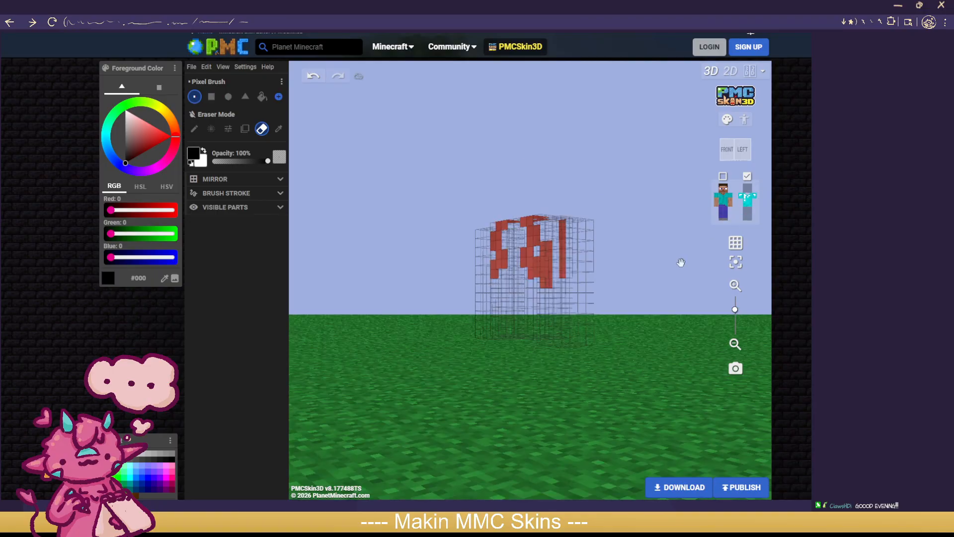
pyautogui.click(747, 198)
pyautogui.moveTo(671, 266); pyautogui.dragTo(448, 281)
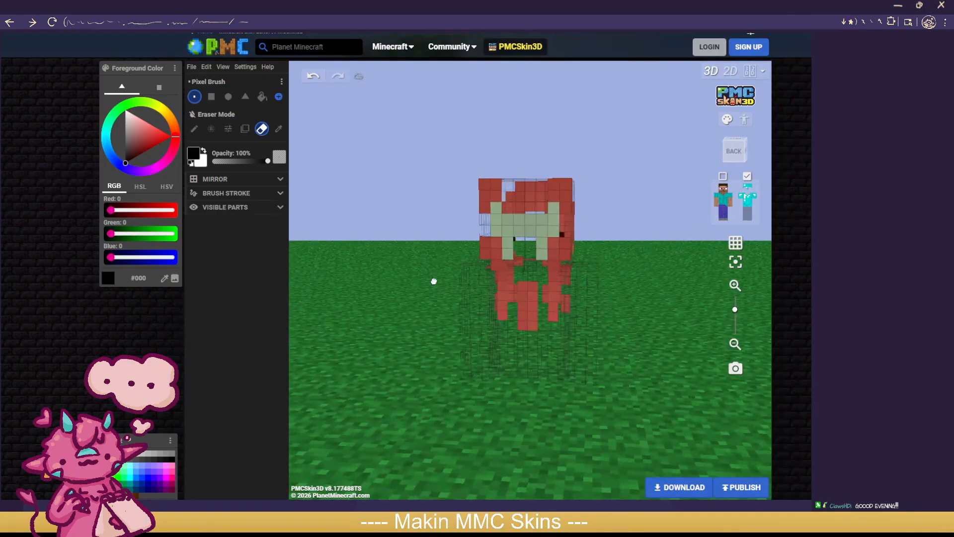
# Step: Paint the green bow on the outer layer at the back of the head in grey #727272
pyautogui.click(128, 138)
pyautogui.moveTo(127, 138); pyautogui.dragTo(123, 143)
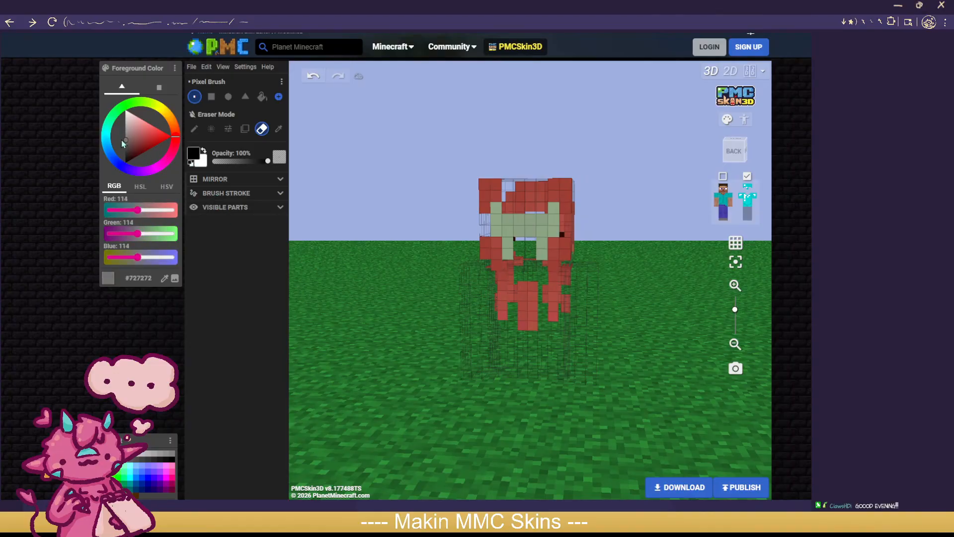
pyautogui.click(194, 128)
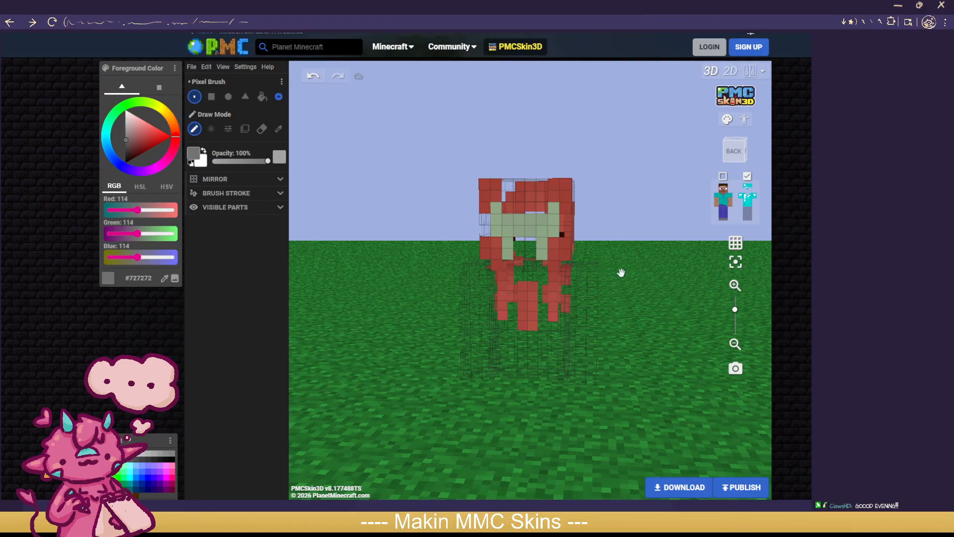
pyautogui.scroll(5, 616, 274)
pyautogui.scroll(-3, 631, 274)
pyautogui.click(537, 206)
pyautogui.moveTo(458, 128)
pyautogui.mouseDown()
pyautogui.moveTo(456, 149)
pyautogui.moveTo(484, 203)
pyautogui.moveTo(515, 165)
pyautogui.moveTo(557, 172)
pyautogui.moveTo(556, 204)
pyautogui.moveTo(584, 118)
pyautogui.mouseUp()
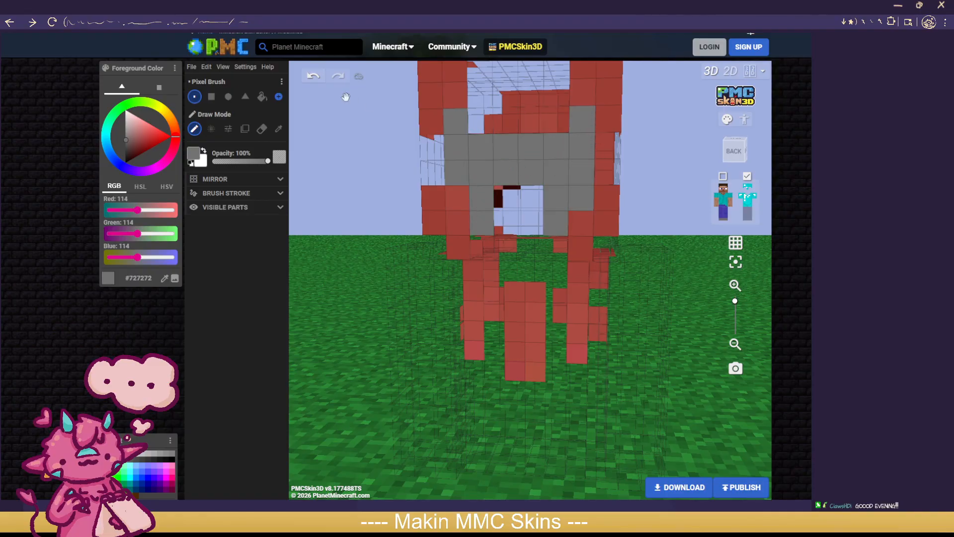
pyautogui.click(323, 82)
pyautogui.moveTo(508, 171)
pyautogui.mouseDown()
pyautogui.moveTo(511, 150)
pyautogui.moveTo(559, 218)
pyautogui.moveTo(554, 167)
pyautogui.moveTo(579, 129)
pyautogui.mouseUp()
pyautogui.scroll(-2, 644, 205)
pyautogui.moveTo(644, 204); pyautogui.dragTo(481, 283)
pyautogui.scroll(2, 673, 311)
pyautogui.moveTo(662, 314); pyautogui.dragTo(731, 239)
# Step: Show the base layer without the outer layer and fill its green bow with the same grey using the Paint Bucket
pyautogui.click(724, 177)
pyautogui.scroll(-3, 670, 303)
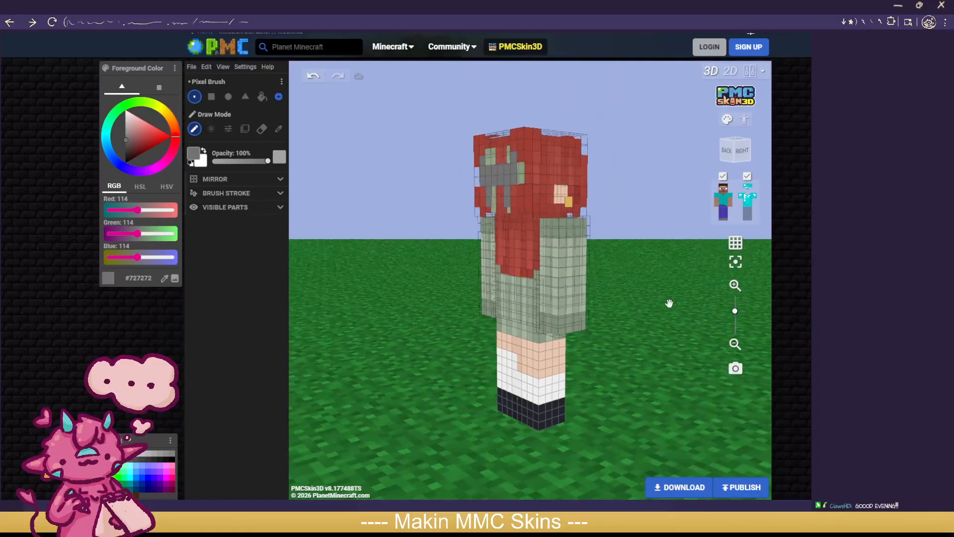
pyautogui.moveTo(670, 303); pyautogui.dragTo(746, 315)
pyautogui.moveTo(629, 211); pyautogui.dragTo(648, 208)
pyautogui.scroll(3, 648, 209)
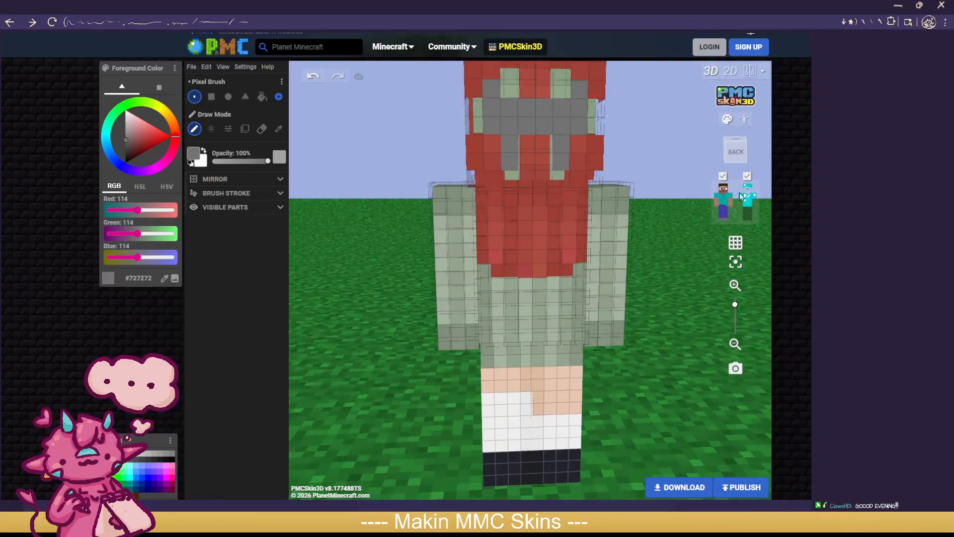
pyautogui.click(747, 177)
pyautogui.scroll(-1, 632, 159)
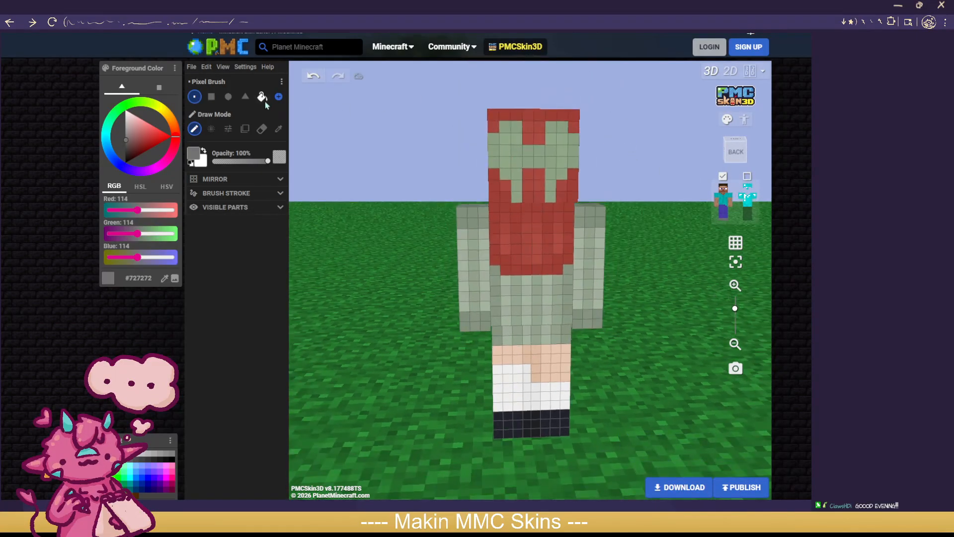
pyautogui.click(262, 97)
pyautogui.click(563, 159)
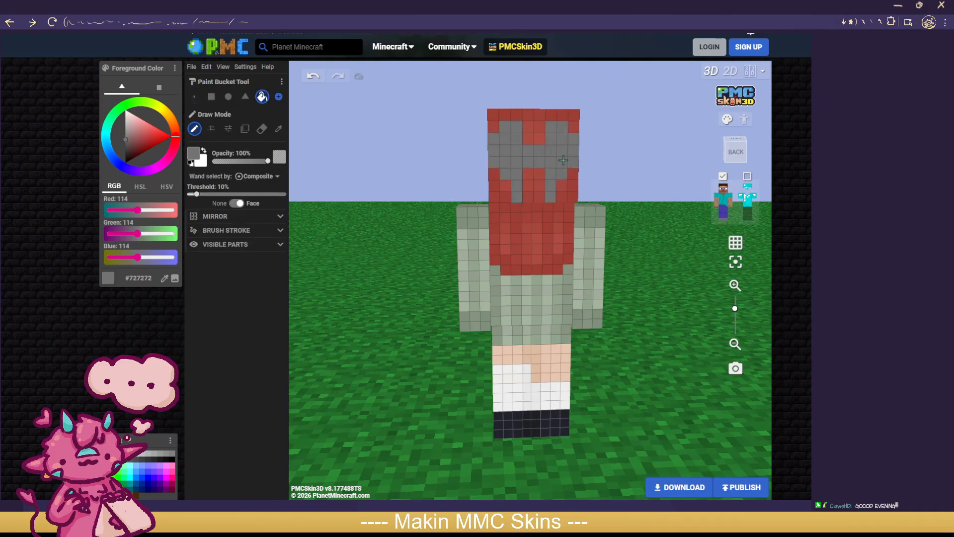
# Step: Sample the off-white #E2DDD7 from the shirt front and set the pixel brush to noise mode at 7% intensity
pyautogui.moveTo(326, 172); pyautogui.dragTo(640, 176)
pyautogui.moveTo(554, 175); pyautogui.dragTo(643, 184)
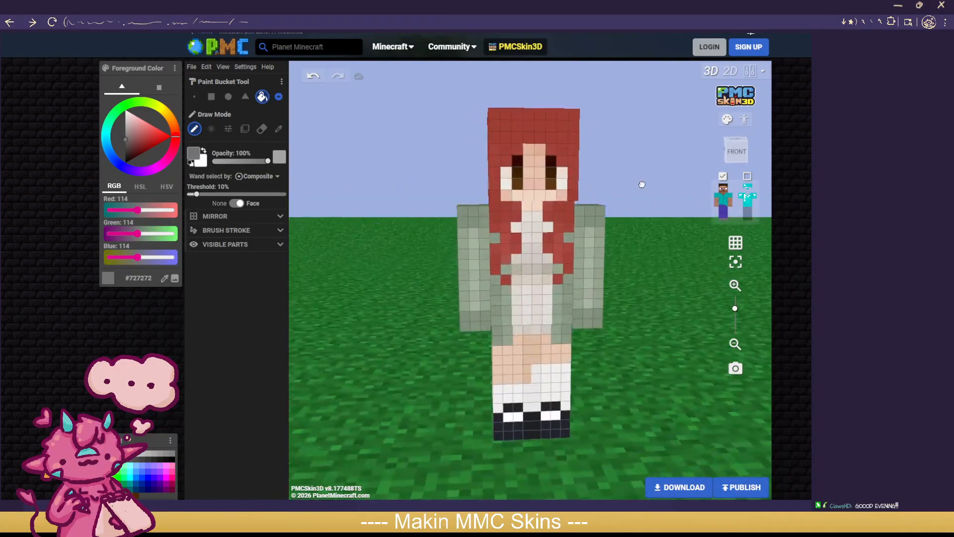
pyautogui.moveTo(356, 196); pyautogui.dragTo(345, 188)
pyautogui.click(278, 129)
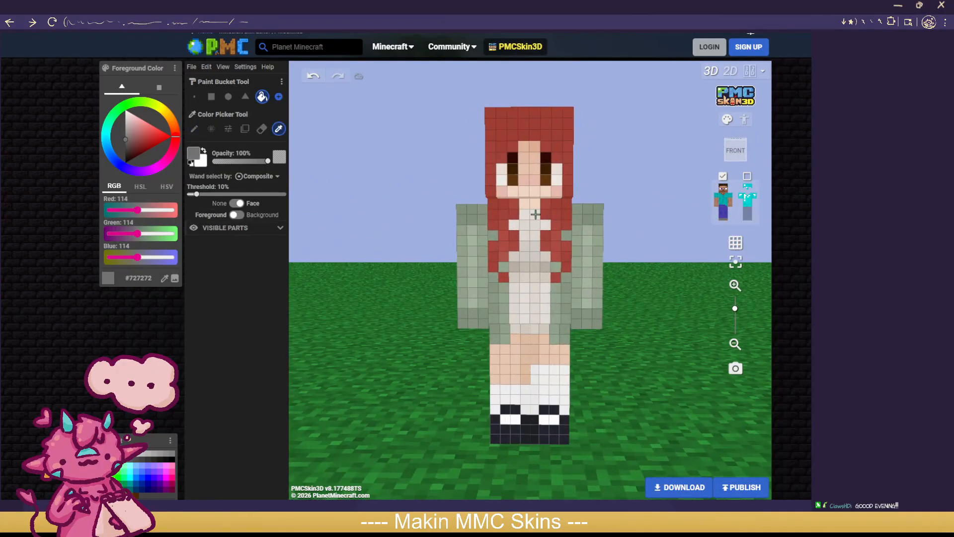
pyautogui.click(532, 215)
pyautogui.click(211, 130)
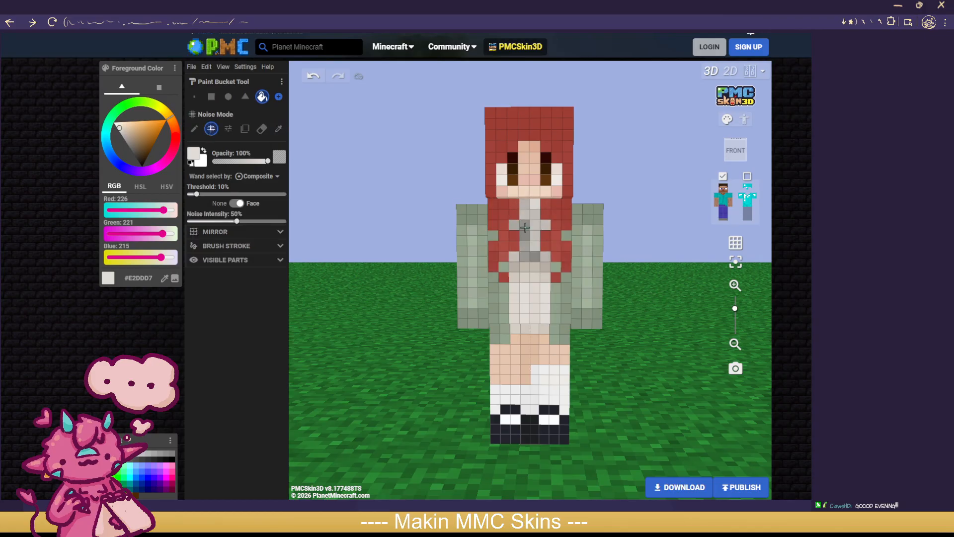
pyautogui.click(195, 96)
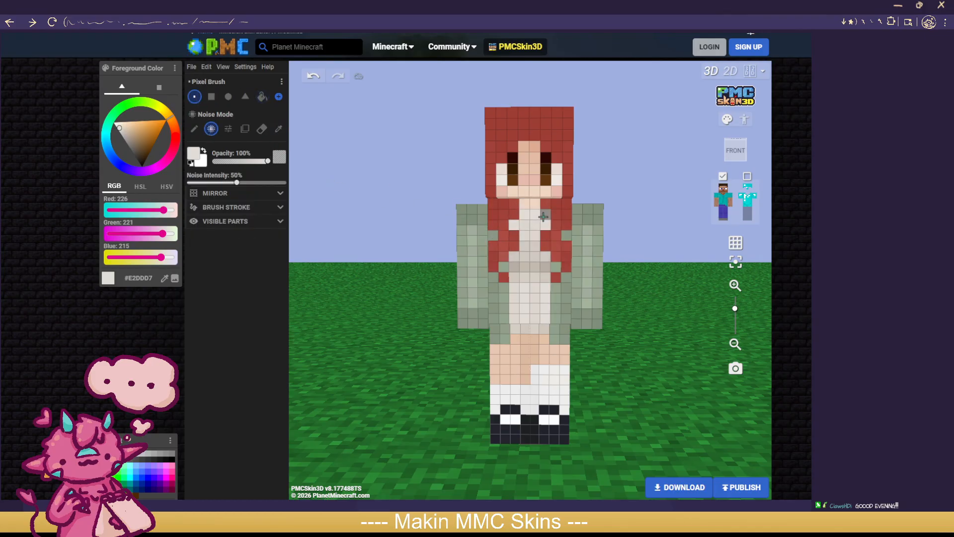
pyautogui.click(194, 184)
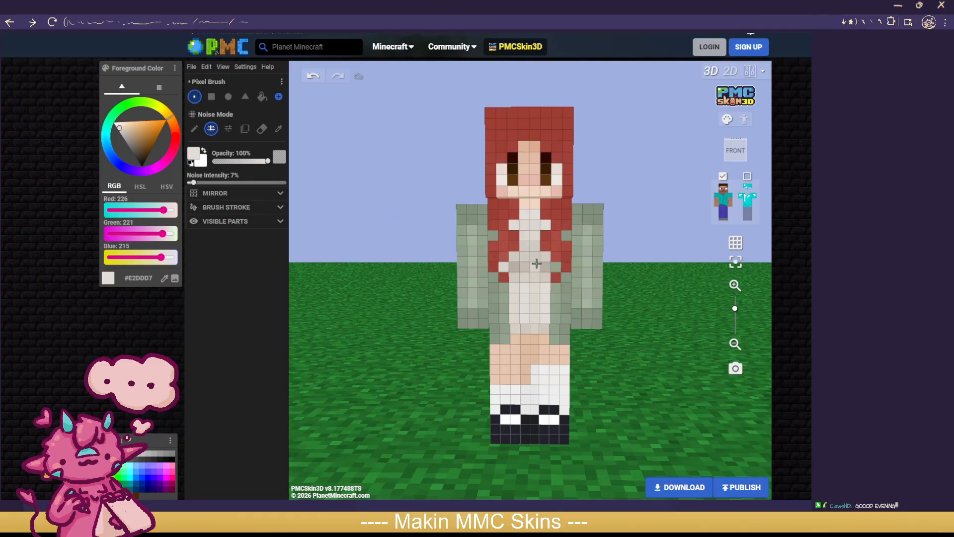
# Step: Paint off-white over the jacket beside the hair ends and over the front of both sleeves, leaving the lower sleeves green
pyautogui.moveTo(496, 278); pyautogui.dragTo(508, 287)
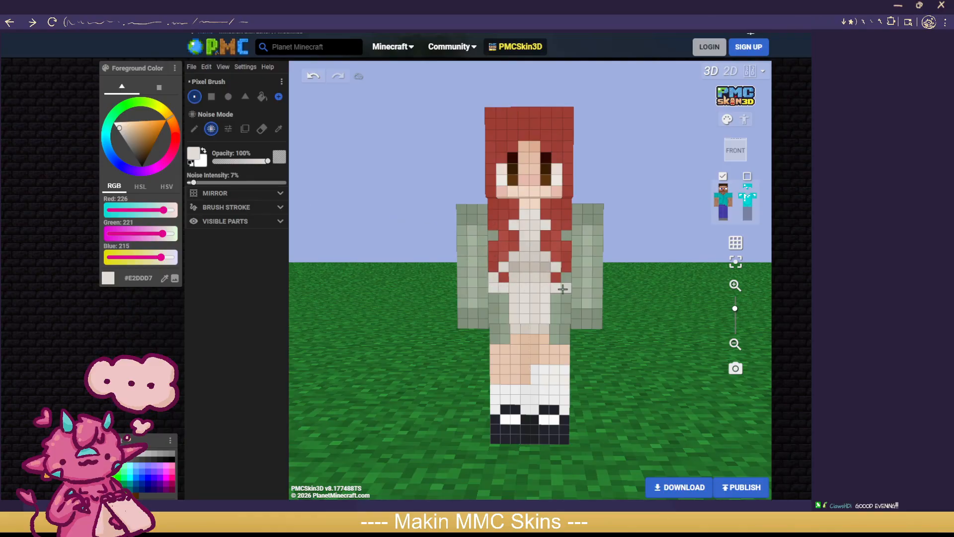
pyautogui.moveTo(576, 206)
pyautogui.mouseDown()
pyautogui.moveTo(575, 250)
pyautogui.moveTo(589, 226)
pyautogui.moveTo(604, 253)
pyautogui.mouseUp()
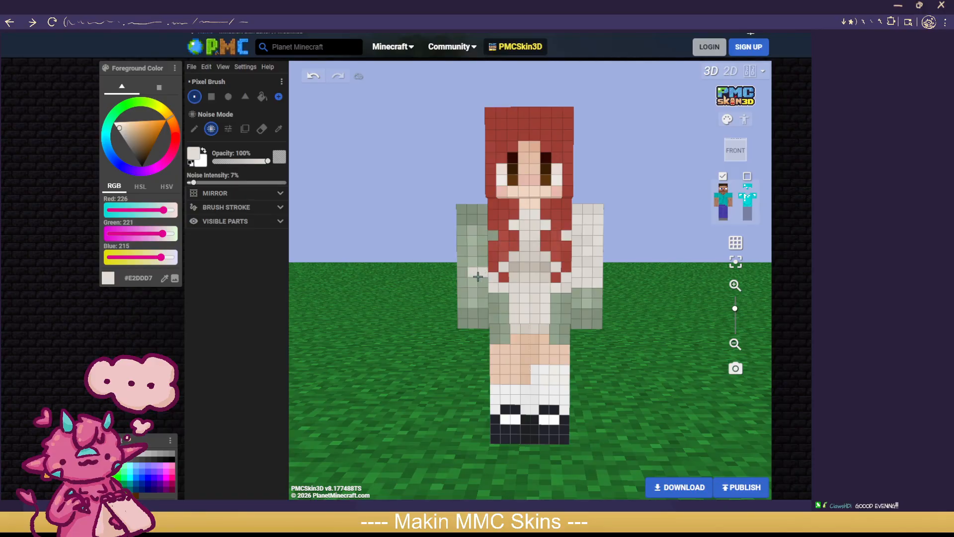
pyautogui.moveTo(480, 279)
pyautogui.mouseDown()
pyautogui.moveTo(461, 215)
pyautogui.moveTo(469, 258)
pyautogui.moveTo(482, 209)
pyautogui.moveTo(478, 259)
pyautogui.mouseUp()
# Step: Paint off-white over the outer sides and backs of both upper sleeves, mirrored across the limbs, leaving the lower sleeves green
pyautogui.moveTo(490, 237); pyautogui.dragTo(462, 275, button='right')
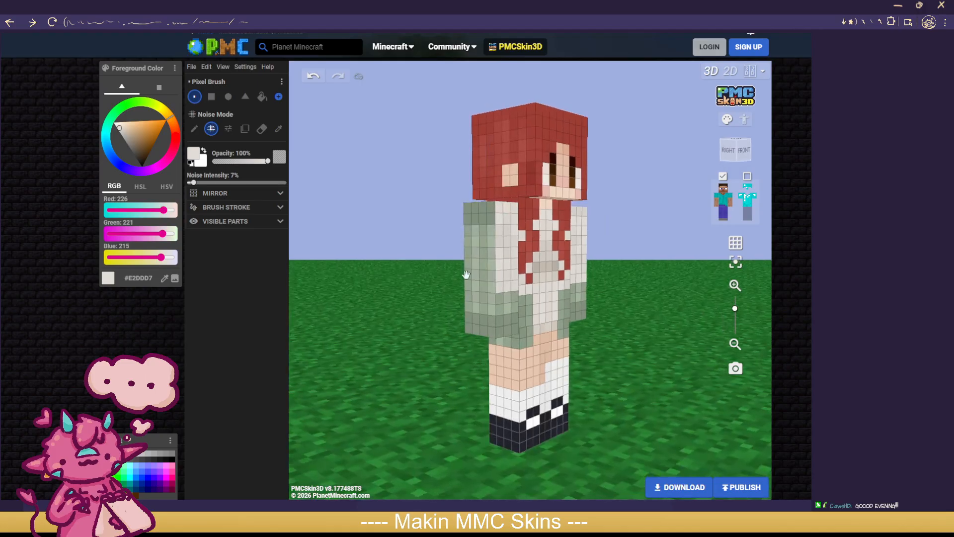
pyautogui.moveTo(489, 285)
pyautogui.mouseDown()
pyautogui.moveTo(468, 261)
pyautogui.moveTo(478, 213)
pyautogui.moveTo(489, 246)
pyautogui.moveTo(480, 214)
pyautogui.mouseUp()
pyautogui.moveTo(385, 243); pyautogui.dragTo(575, 240, button='right')
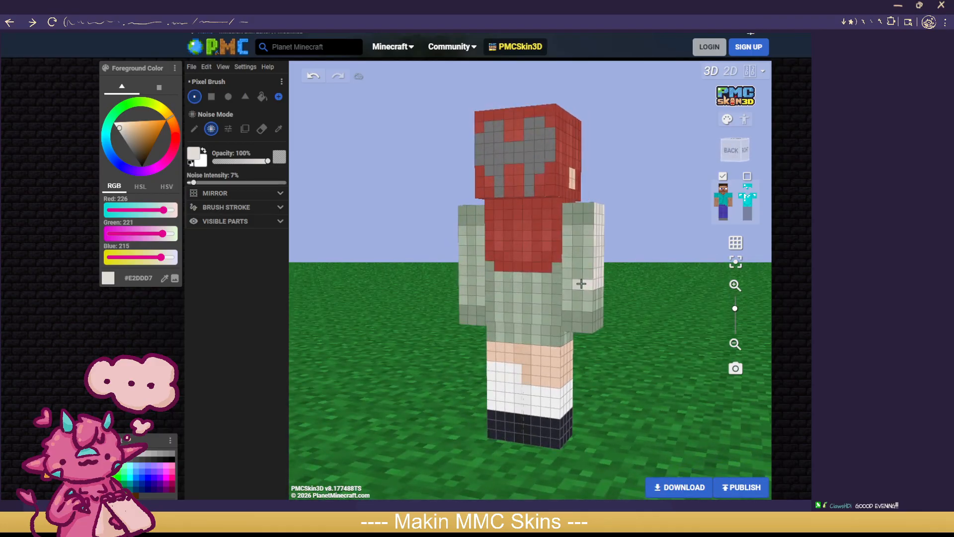
pyautogui.click(244, 194)
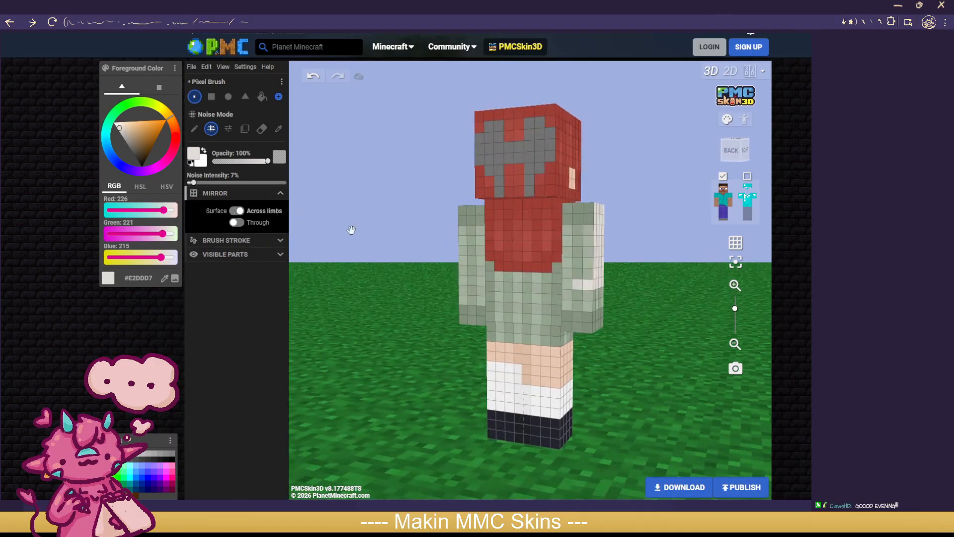
pyautogui.moveTo(566, 274)
pyautogui.mouseDown()
pyautogui.moveTo(570, 216)
pyautogui.moveTo(584, 246)
pyautogui.moveTo(579, 276)
pyautogui.moveTo(594, 273)
pyautogui.mouseUp()
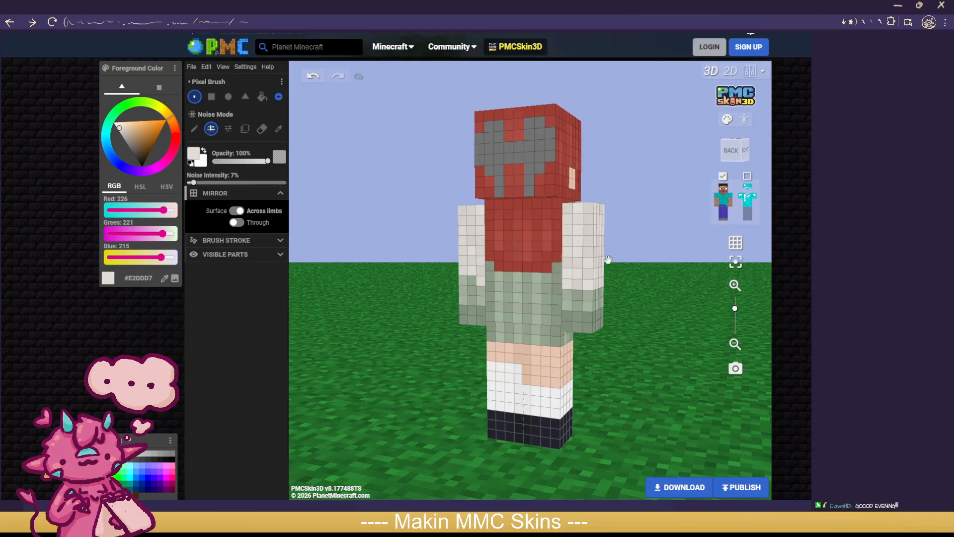
pyautogui.moveTo(608, 259); pyautogui.dragTo(658, 281, button='right')
pyautogui.moveTo(463, 287); pyautogui.dragTo(512, 292, button='right')
pyautogui.moveTo(486, 278)
pyautogui.mouseDown()
pyautogui.moveTo(509, 284)
pyautogui.moveTo(514, 263)
pyautogui.moveTo(490, 223)
pyautogui.moveTo(485, 260)
pyautogui.mouseUp()
pyautogui.moveTo(485, 261); pyautogui.dragTo(483, 213)
pyautogui.moveTo(364, 255)
pyautogui.mouseDown()
pyautogui.moveTo(367, 264)
pyautogui.moveTo(512, 294)
pyautogui.moveTo(529, 282)
pyautogui.moveTo(520, 287)
pyautogui.mouseUp()
pyautogui.moveTo(450, 301)
pyautogui.mouseDown()
pyautogui.moveTo(608, 256)
pyautogui.moveTo(549, 259)
pyautogui.mouseUp()
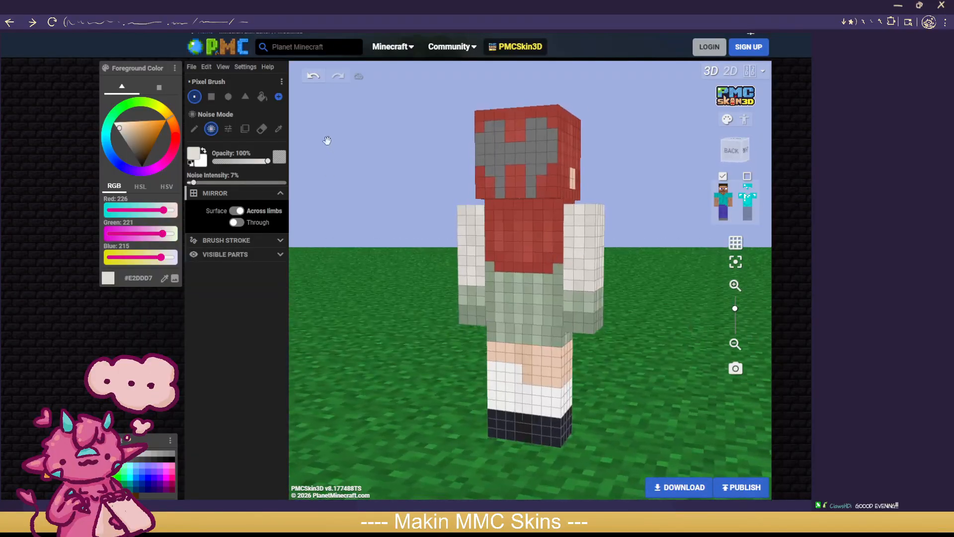
# Step: Sample grey #727272 from the bow and paint a two-pixel-high grey band in noise mode around the outer faces of both lower sleeves
pyautogui.click(279, 129)
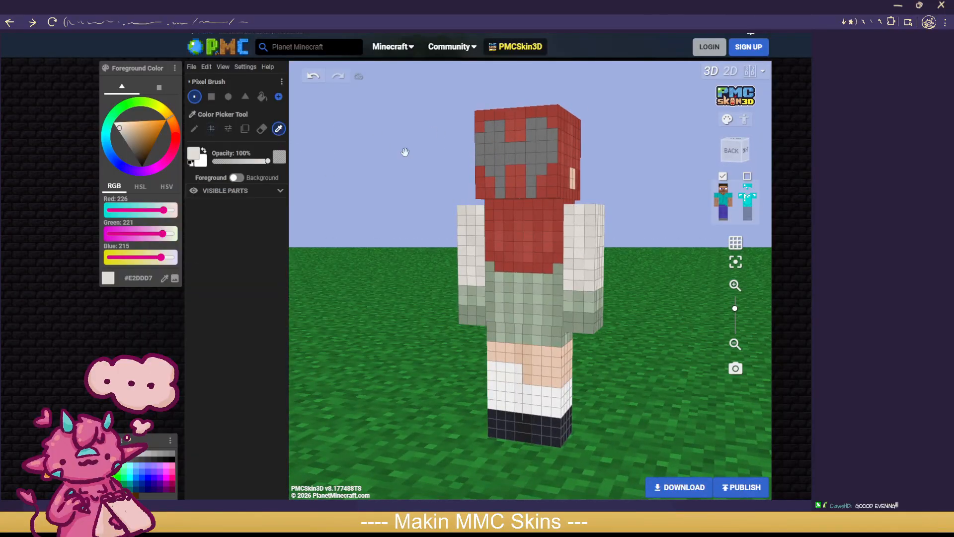
pyautogui.click(503, 164)
pyautogui.click(196, 131)
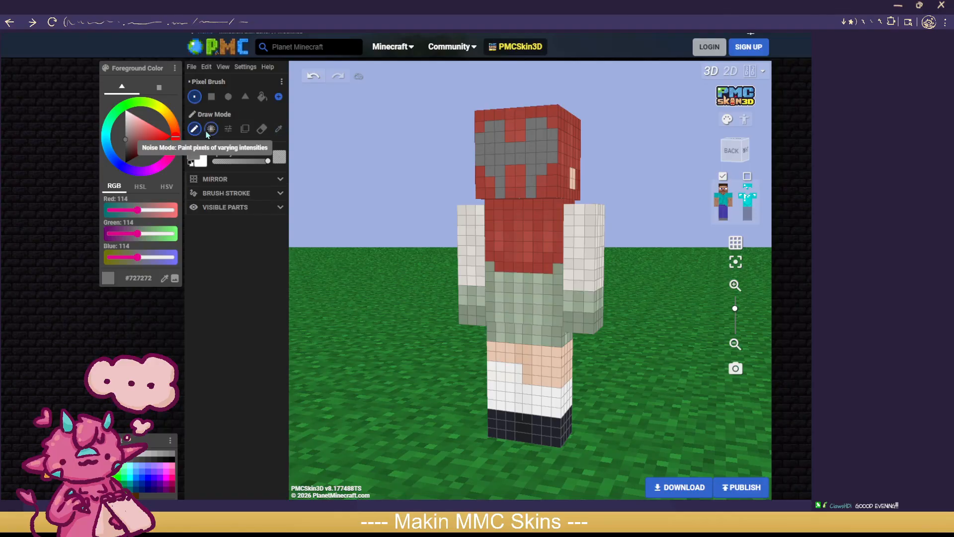
pyautogui.click(212, 129)
pyautogui.moveTo(474, 285); pyautogui.dragTo(464, 296)
pyautogui.moveTo(392, 296); pyautogui.dragTo(505, 301)
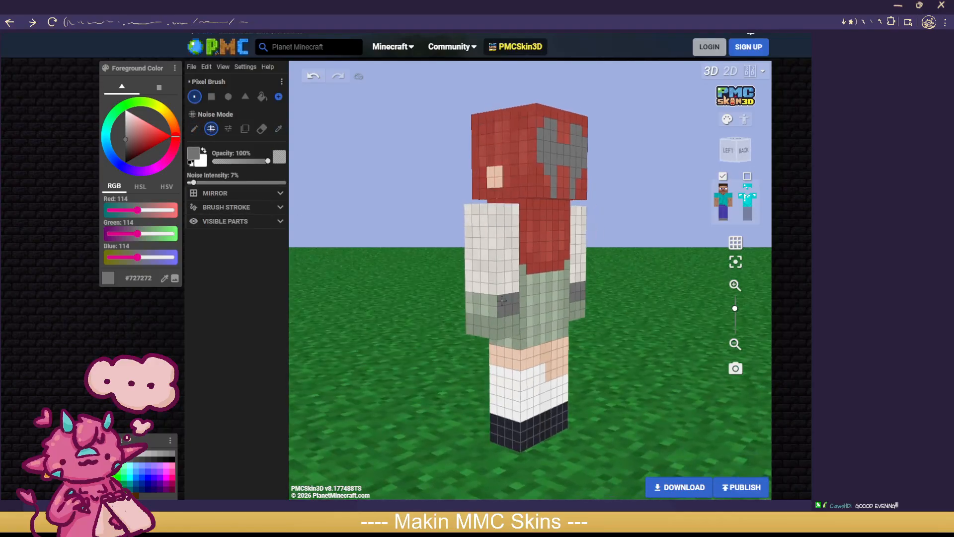
pyautogui.moveTo(396, 303); pyautogui.dragTo(573, 297)
pyautogui.moveTo(638, 353); pyautogui.dragTo(682, 350)
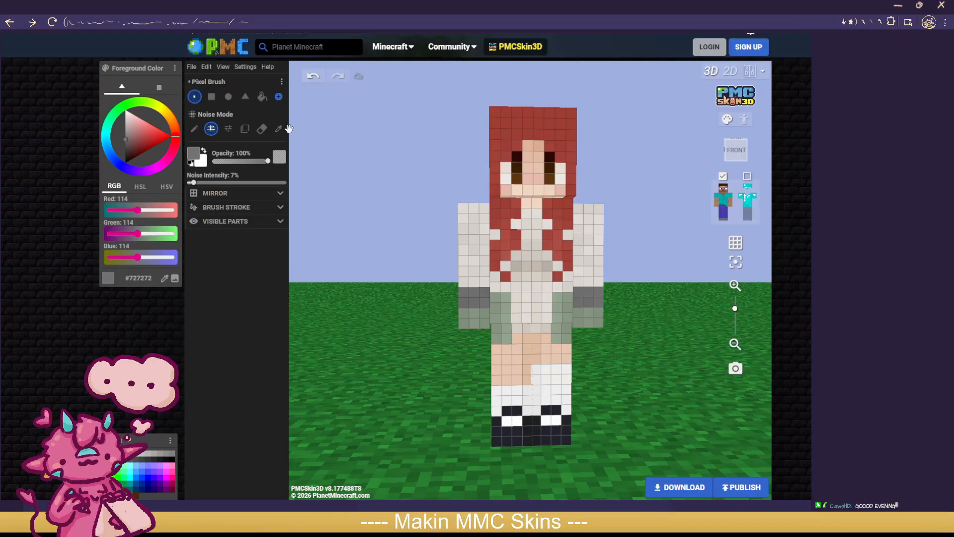
# Step: Choose dark red #922222 and paint a skirt on the base layer's front, from the waist down over the upper thighs
pyautogui.click(152, 144)
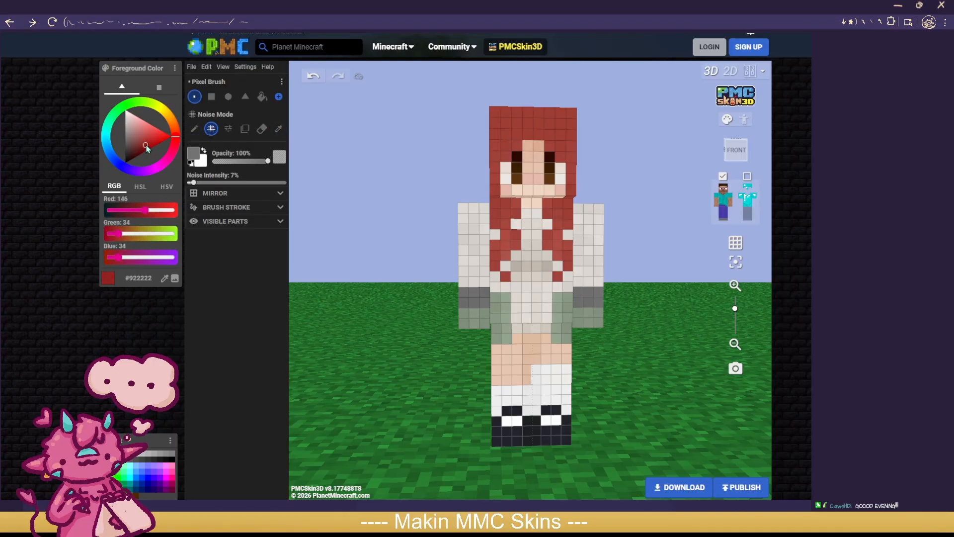
pyautogui.moveTo(495, 298)
pyautogui.mouseDown()
pyautogui.moveTo(573, 301)
pyautogui.moveTo(528, 307)
pyautogui.mouseUp()
pyautogui.moveTo(614, 347); pyautogui.dragTo(675, 370)
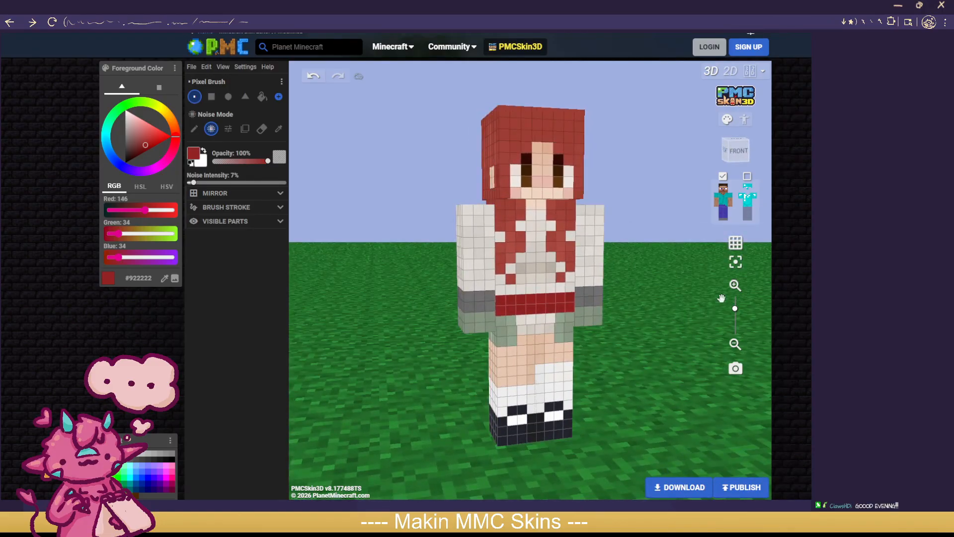
pyautogui.click(747, 177)
pyautogui.moveTo(662, 300); pyautogui.dragTo(690, 262)
pyautogui.scroll(3, 646, 326)
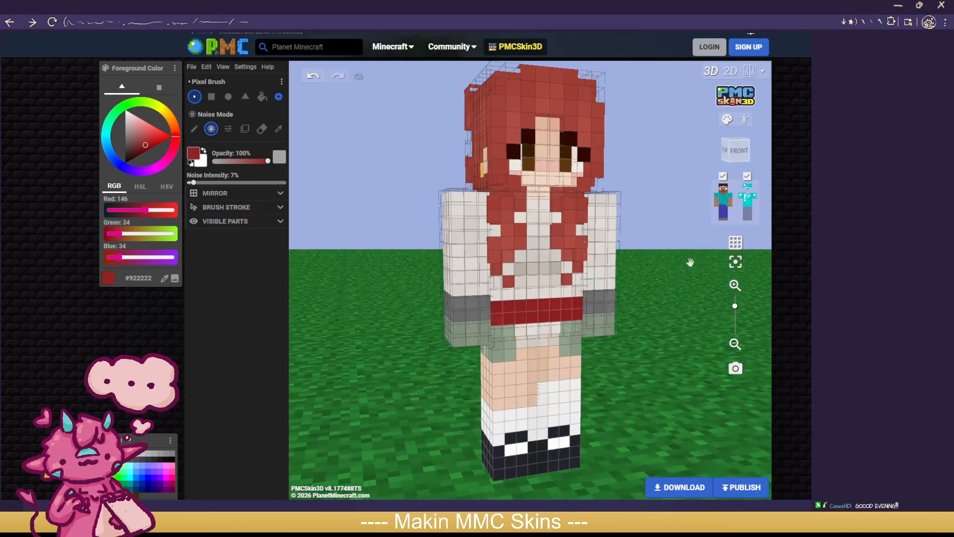
pyautogui.click(747, 177)
pyautogui.scroll(2, 654, 358)
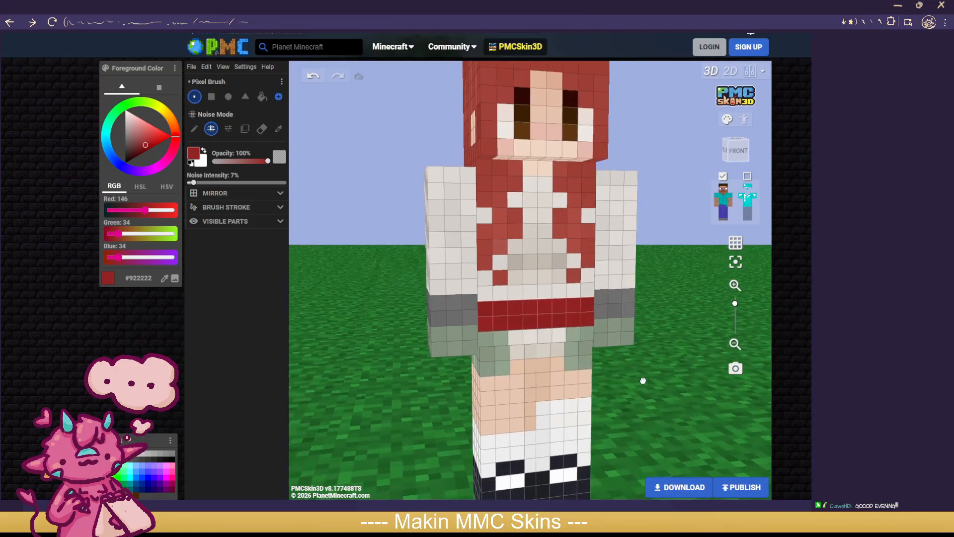
pyautogui.moveTo(485, 341)
pyautogui.mouseDown()
pyautogui.moveTo(495, 393)
pyautogui.moveTo(522, 400)
pyautogui.moveTo(490, 359)
pyautogui.moveTo(502, 343)
pyautogui.moveTo(575, 338)
pyautogui.mouseUp()
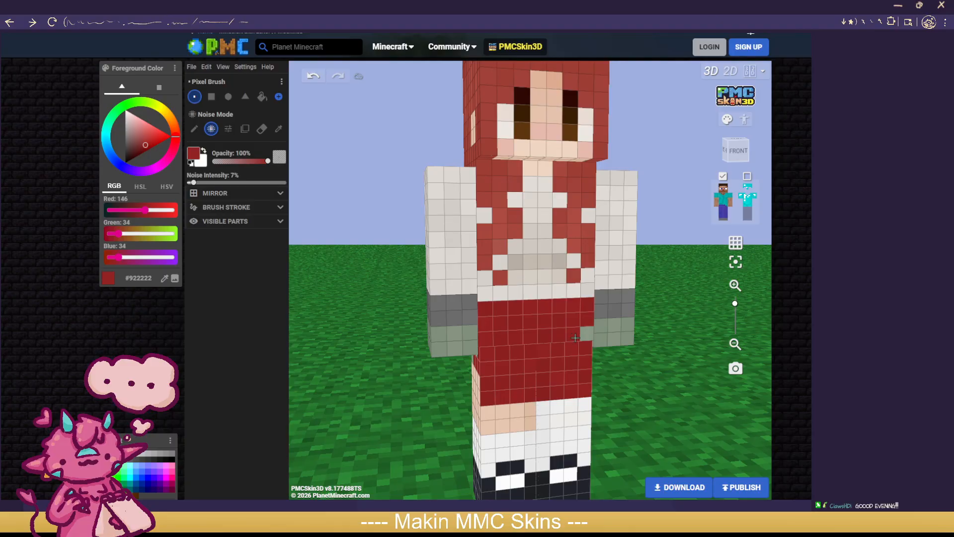
# Step: Hide the arms and continue the dark red skirt around the sides and back of the lower torso and thighs
pyautogui.moveTo(633, 390)
pyautogui.mouseDown()
pyautogui.moveTo(612, 379)
pyautogui.moveTo(637, 379)
pyautogui.mouseUp()
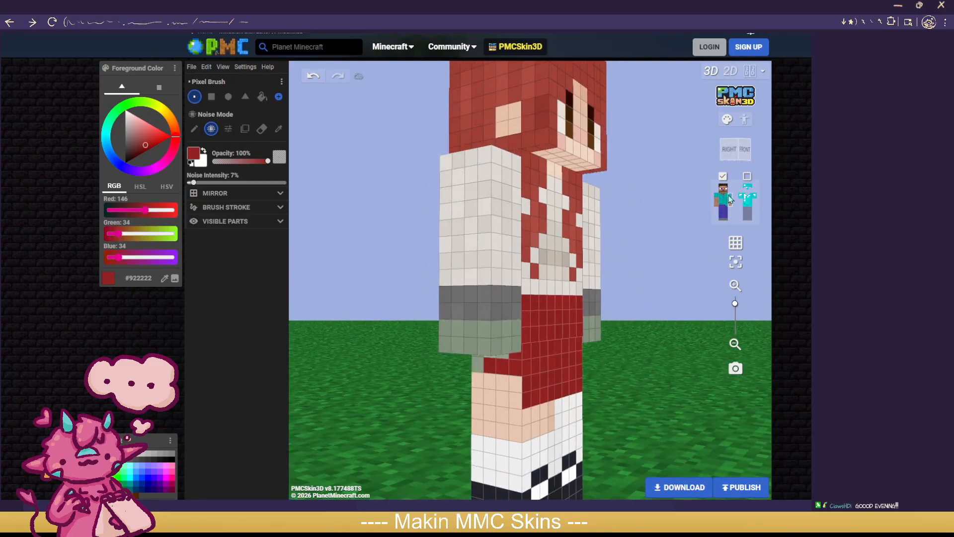
pyautogui.click(742, 200)
pyautogui.moveTo(519, 326)
pyautogui.mouseDown()
pyautogui.moveTo(509, 298)
pyautogui.moveTo(477, 355)
pyautogui.moveTo(478, 298)
pyautogui.moveTo(502, 400)
pyautogui.moveTo(482, 389)
pyautogui.mouseUp()
pyautogui.moveTo(626, 364); pyautogui.dragTo(332, 364)
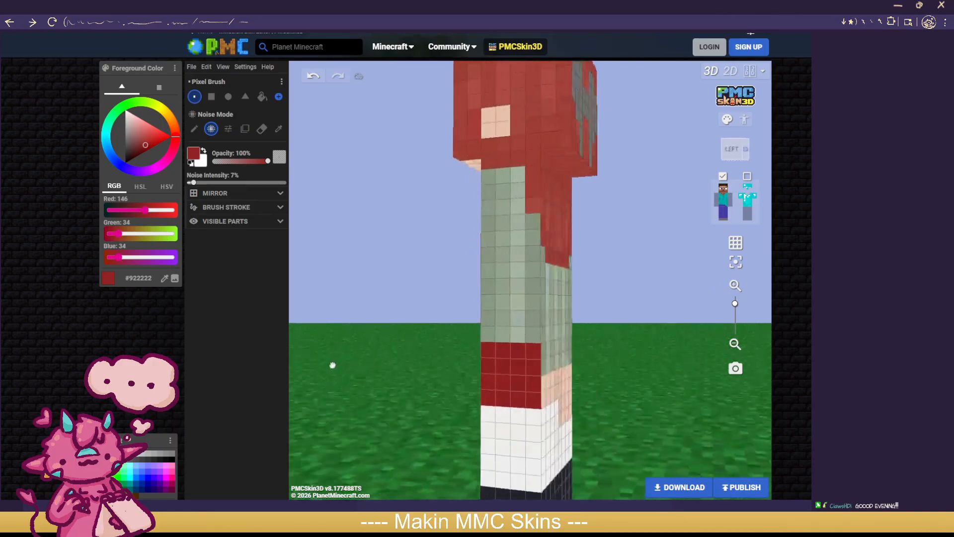
pyautogui.moveTo(444, 319)
pyautogui.mouseDown()
pyautogui.moveTo(516, 329)
pyautogui.moveTo(596, 316)
pyautogui.mouseUp()
pyautogui.moveTo(596, 316); pyautogui.dragTo(586, 334)
pyautogui.moveTo(620, 344)
pyautogui.mouseDown()
pyautogui.moveTo(497, 336)
pyautogui.moveTo(584, 311)
pyautogui.moveTo(489, 332)
pyautogui.mouseUp()
pyautogui.moveTo(490, 332)
pyautogui.mouseDown()
pyautogui.moveTo(583, 315)
pyautogui.moveTo(492, 363)
pyautogui.moveTo(587, 378)
pyautogui.moveTo(493, 393)
pyautogui.moveTo(503, 373)
pyautogui.moveTo(622, 345)
pyautogui.moveTo(449, 346)
pyautogui.mouseUp()
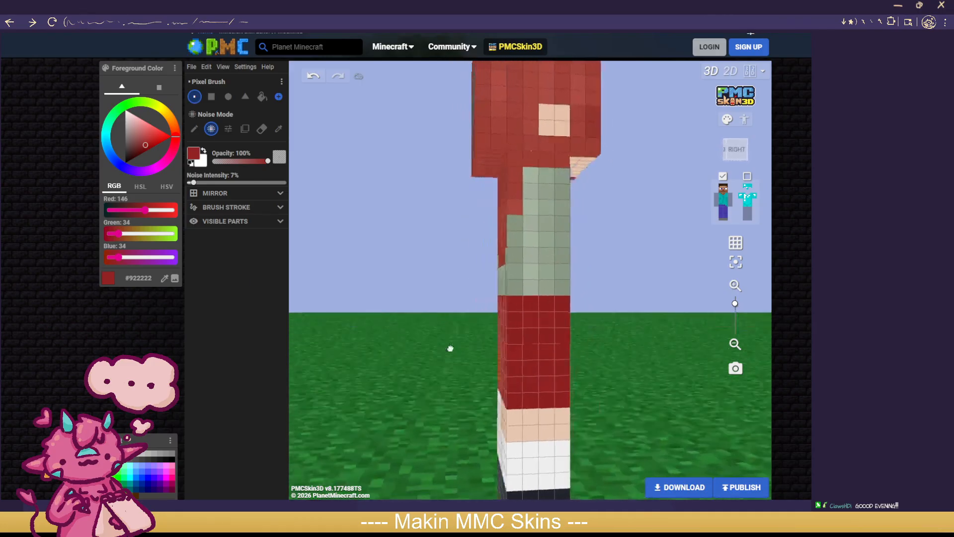
# Step: Hide each leg in turn to paint the inner thighs and torso underside dark red, and show the hidden limbs again
pyautogui.click(728, 217)
pyautogui.moveTo(616, 343)
pyautogui.mouseDown()
pyautogui.moveTo(767, 347)
pyautogui.moveTo(887, 292)
pyautogui.mouseUp()
pyautogui.moveTo(543, 379)
pyautogui.mouseDown()
pyautogui.moveTo(514, 392)
pyautogui.moveTo(517, 354)
pyautogui.moveTo(550, 343)
pyautogui.moveTo(522, 364)
pyautogui.moveTo(546, 328)
pyautogui.moveTo(504, 329)
pyautogui.mouseUp()
pyautogui.click(728, 213)
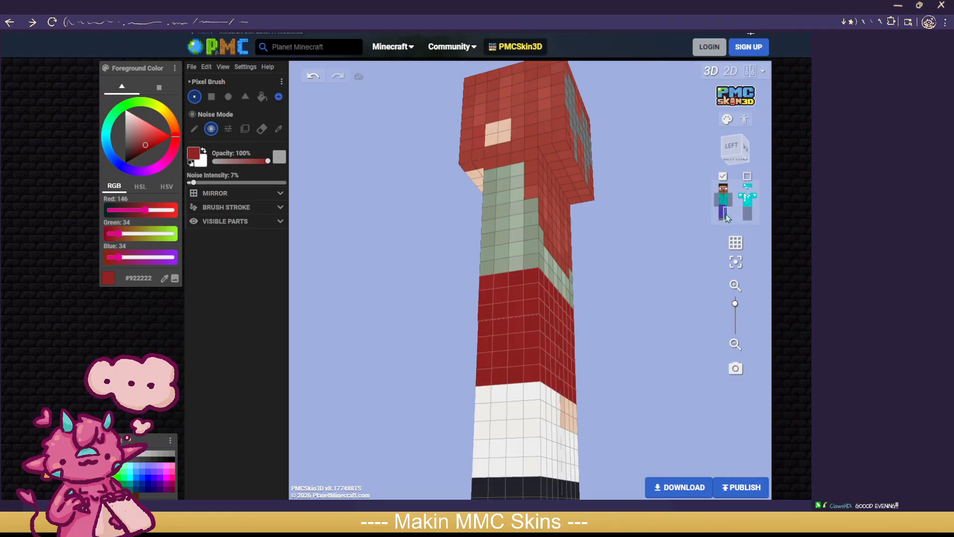
pyautogui.click(721, 214)
pyautogui.moveTo(410, 363); pyautogui.dragTo(422, 334)
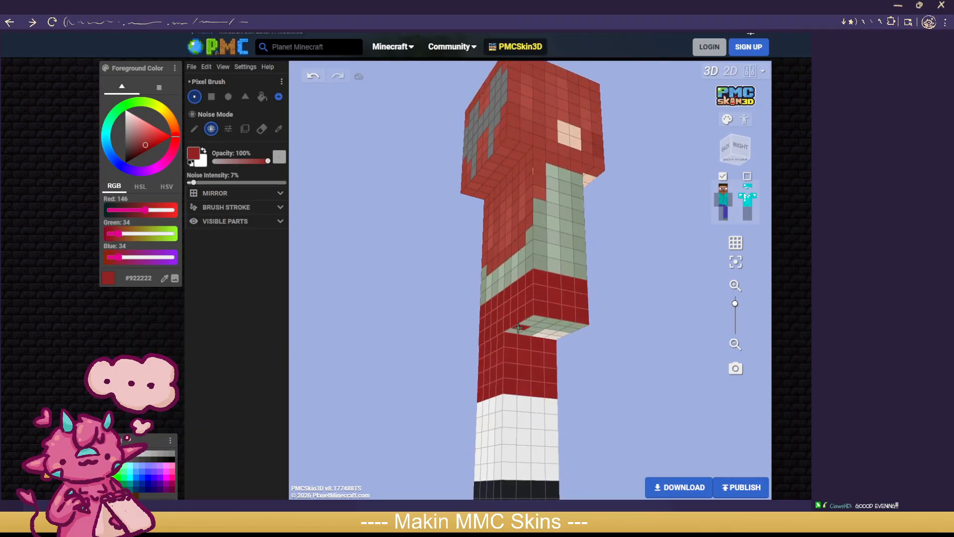
pyautogui.moveTo(573, 339)
pyautogui.mouseDown()
pyautogui.moveTo(519, 331)
pyautogui.moveTo(556, 319)
pyautogui.moveTo(584, 328)
pyautogui.mouseUp()
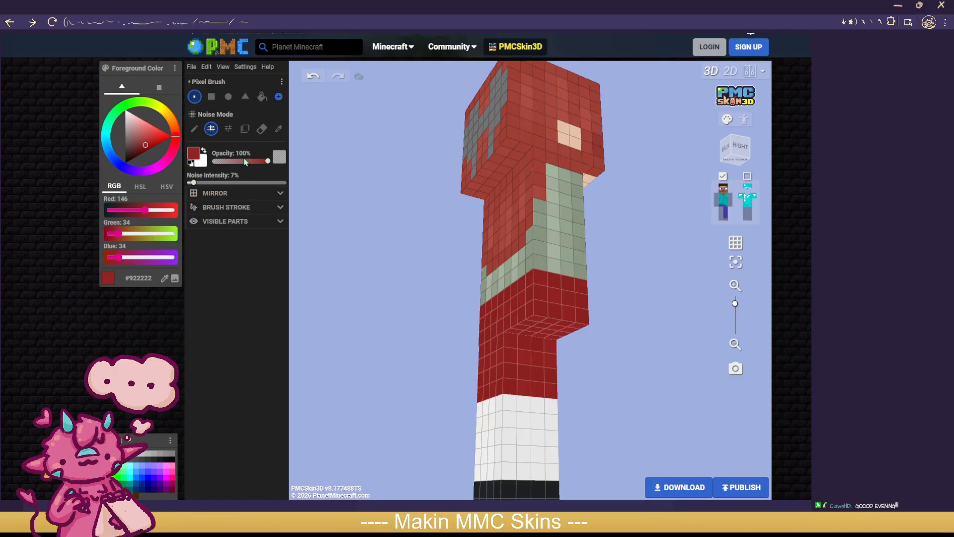
pyautogui.moveTo(612, 377); pyautogui.dragTo(429, 396)
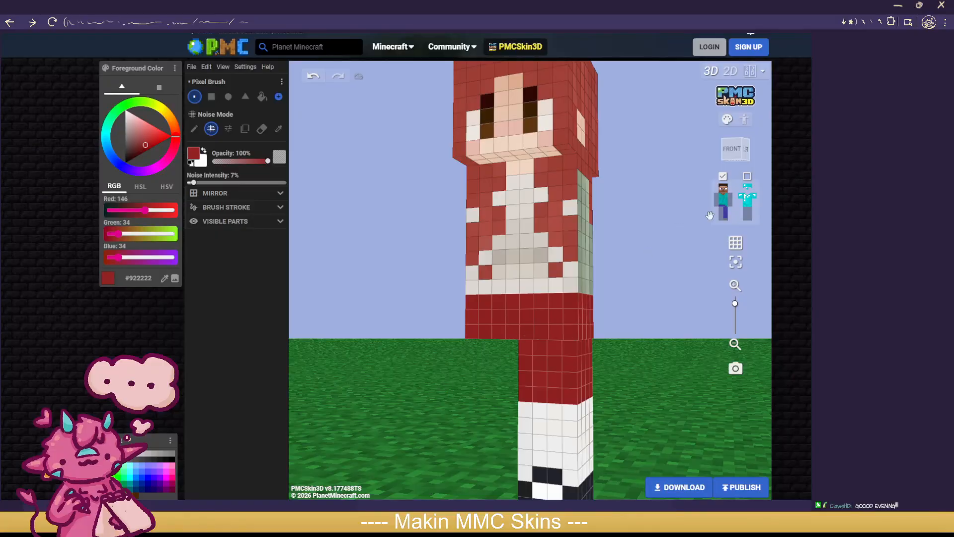
pyautogui.click(721, 215)
pyautogui.click(731, 200)
pyautogui.click(717, 199)
# Step: Sample off-white #DFDAD4 and paint it over the green on the lower back and, with the body hidden, the inner upper sleeves
pyautogui.moveTo(671, 287); pyautogui.dragTo(305, 232)
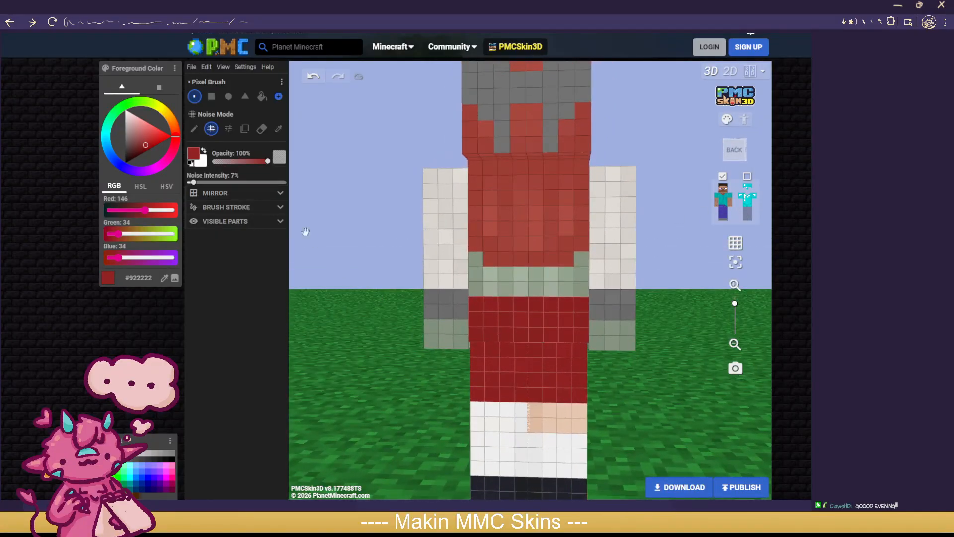
pyautogui.click(279, 128)
pyautogui.click(442, 230)
pyautogui.click(212, 129)
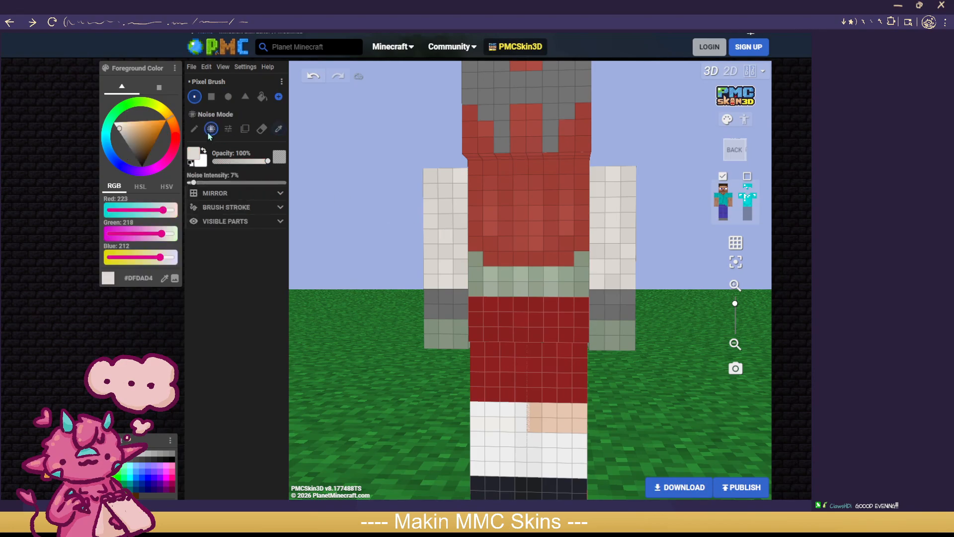
pyautogui.moveTo(476, 258)
pyautogui.mouseDown()
pyautogui.moveTo(478, 269)
pyautogui.moveTo(507, 279)
pyautogui.moveTo(567, 286)
pyautogui.moveTo(544, 278)
pyautogui.moveTo(582, 268)
pyautogui.moveTo(583, 293)
pyautogui.mouseUp()
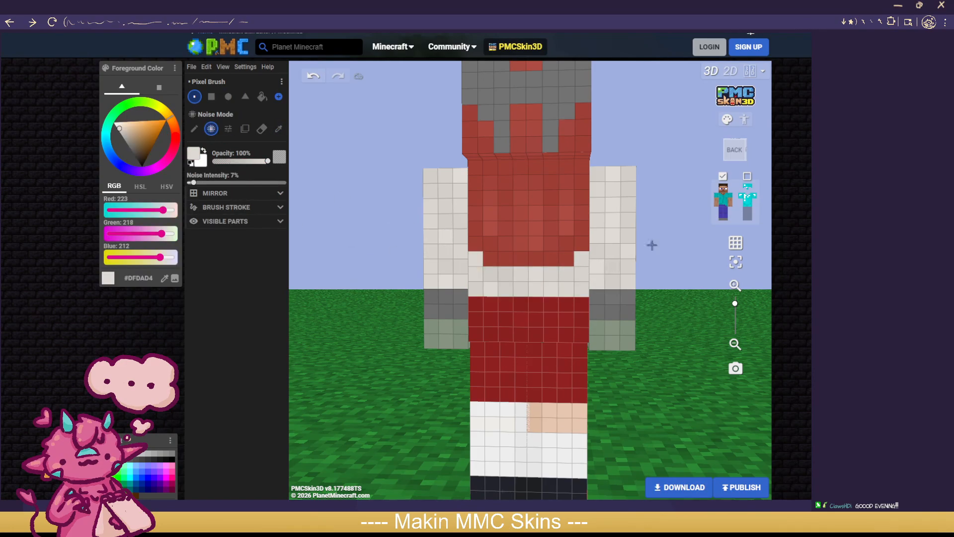
pyautogui.click(727, 205)
pyautogui.moveTo(506, 285)
pyautogui.mouseDown()
pyautogui.moveTo(474, 292)
pyautogui.moveTo(471, 258)
pyautogui.moveTo(482, 231)
pyautogui.moveTo(474, 185)
pyautogui.moveTo(487, 195)
pyautogui.moveTo(645, 216)
pyautogui.moveTo(479, 215)
pyautogui.mouseUp()
# Step: Sample grey #6D6D6D and extend the sleeve's grey band across the inner side of one arm in draw mode
pyautogui.click(278, 129)
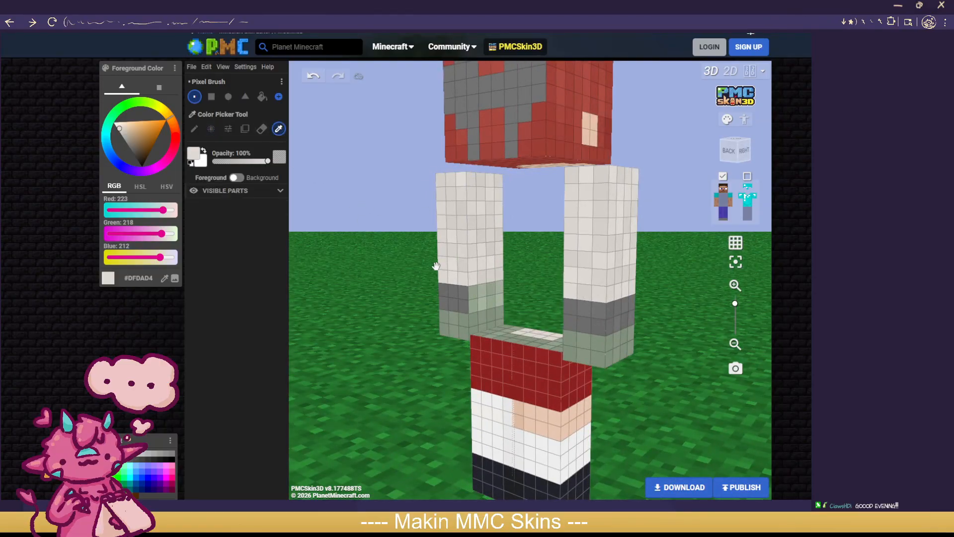
pyautogui.click(463, 297)
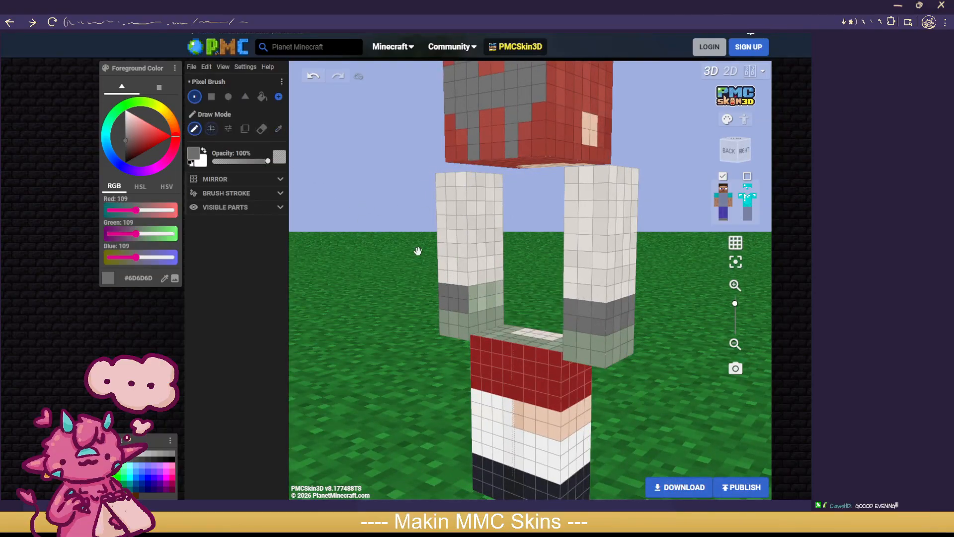
pyautogui.moveTo(468, 297); pyautogui.dragTo(506, 290)
# Step: Sample dark red #8A2020 from the skirt and paint over the top faces of both legs in draw mode
pyautogui.moveTo(486, 297); pyautogui.dragTo(310, 181, button='right')
pyautogui.click(279, 129)
pyautogui.click(516, 370)
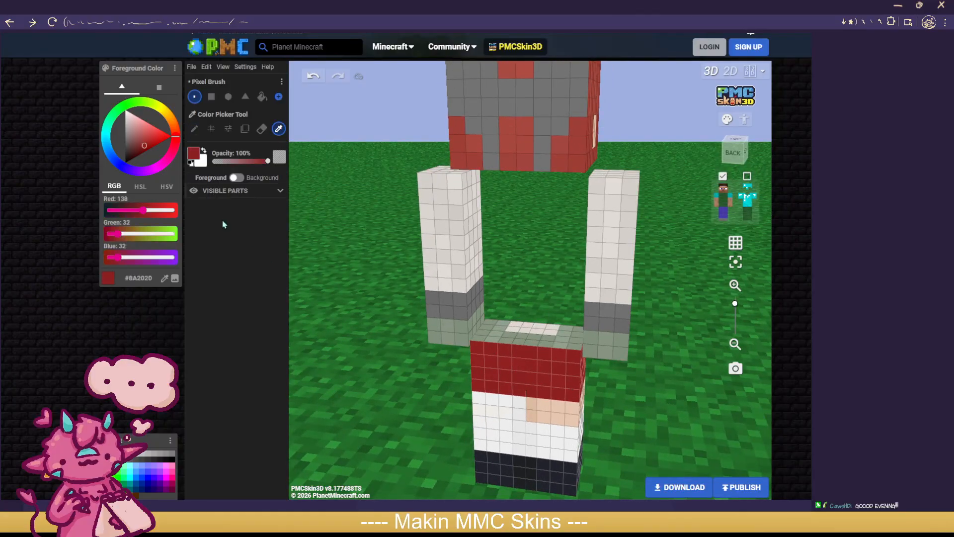
pyautogui.click(194, 129)
pyautogui.moveTo(495, 334)
pyautogui.mouseDown()
pyautogui.moveTo(476, 342)
pyautogui.moveTo(517, 326)
pyautogui.moveTo(508, 323)
pyautogui.moveTo(539, 344)
pyautogui.moveTo(577, 329)
pyautogui.mouseUp()
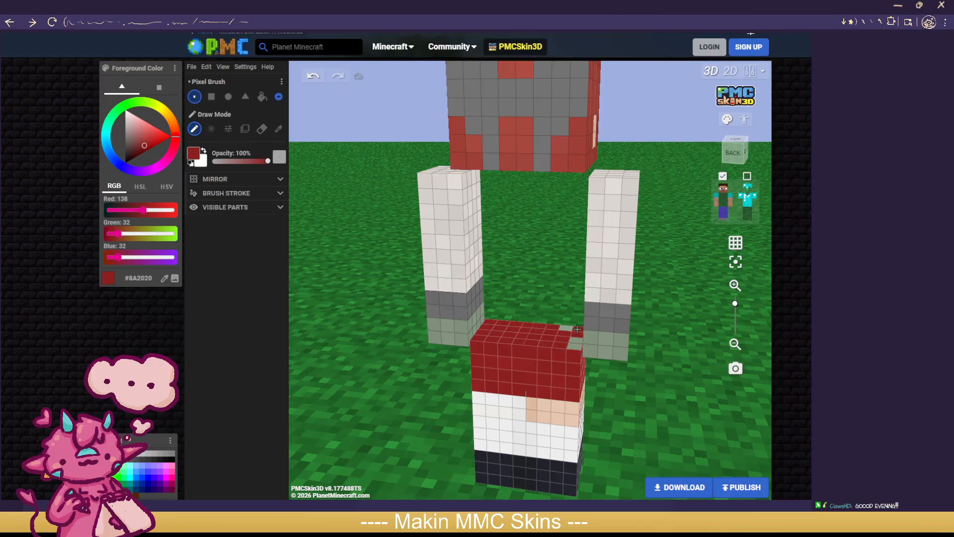
pyautogui.moveTo(538, 289); pyautogui.dragTo(951, 275)
# Step: Sample grey #6F6F6F and complete the grey band on the inner side of the other sleeve in draw mode
pyautogui.moveTo(533, 291); pyautogui.dragTo(368, 211)
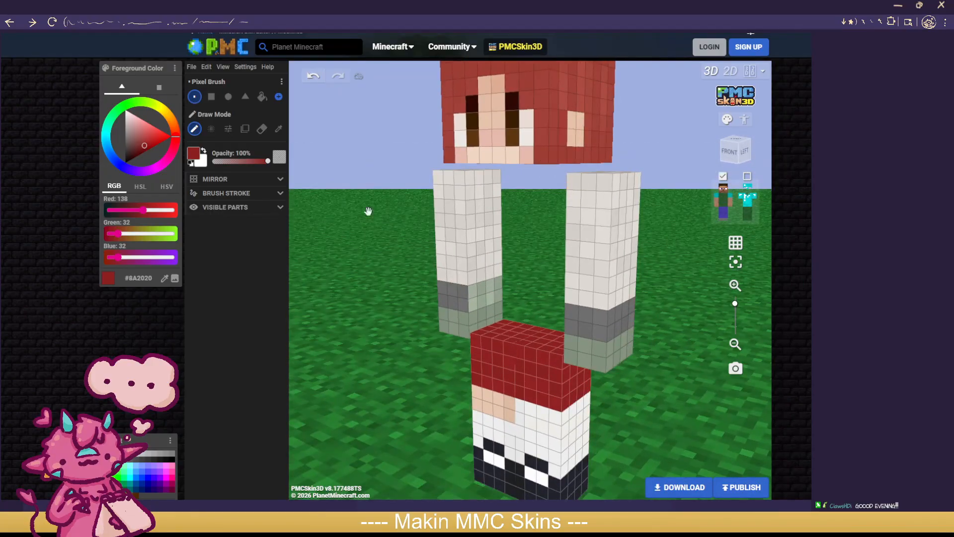
pyautogui.click(278, 129)
pyautogui.click(458, 288)
pyautogui.click(225, 192)
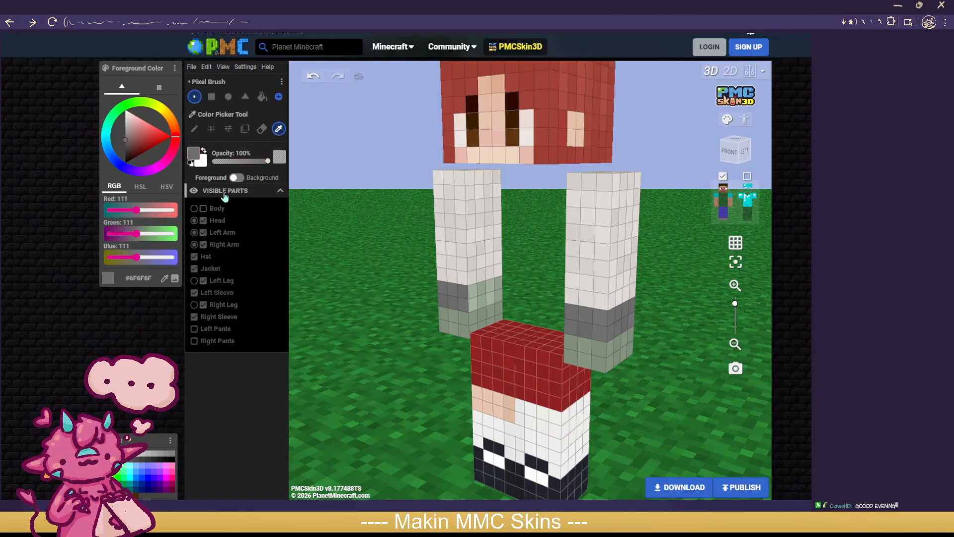
pyautogui.click(225, 193)
pyautogui.click(195, 129)
pyautogui.click(231, 180)
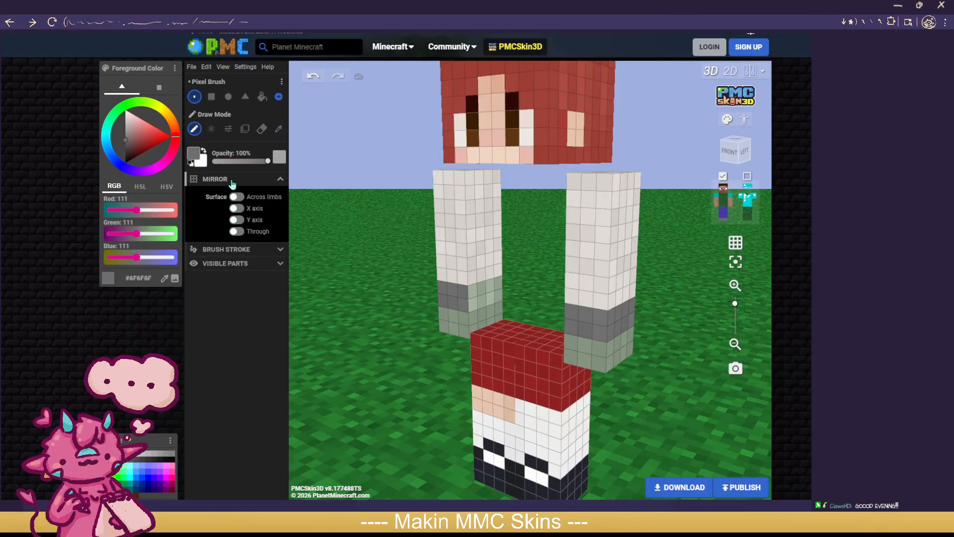
pyautogui.click(215, 179)
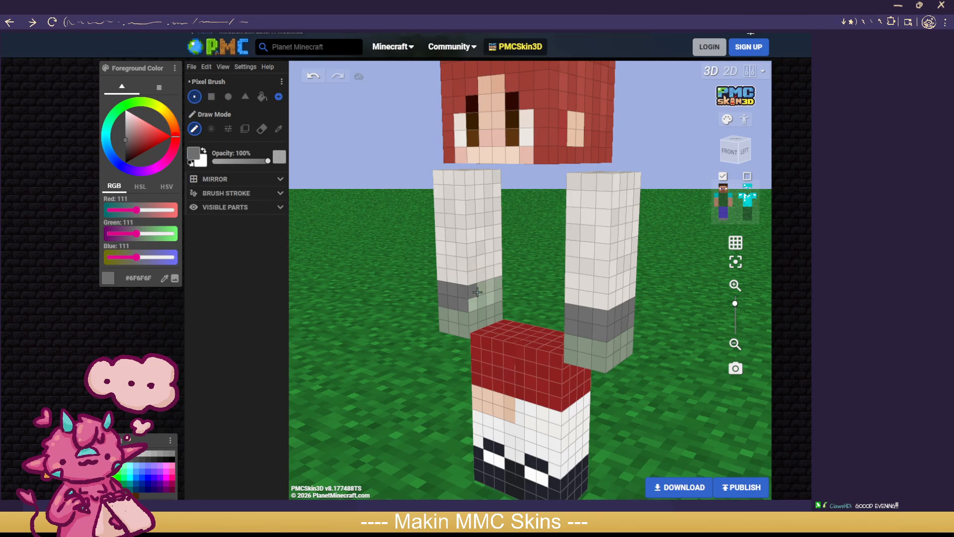
pyautogui.moveTo(527, 293)
pyautogui.mouseDown()
pyautogui.moveTo(572, 278)
pyautogui.moveTo(534, 279)
pyautogui.mouseUp()
# Step: Show the body and the outer layer again and check the whole figure from the front
pyautogui.scroll(-4, 535, 280)
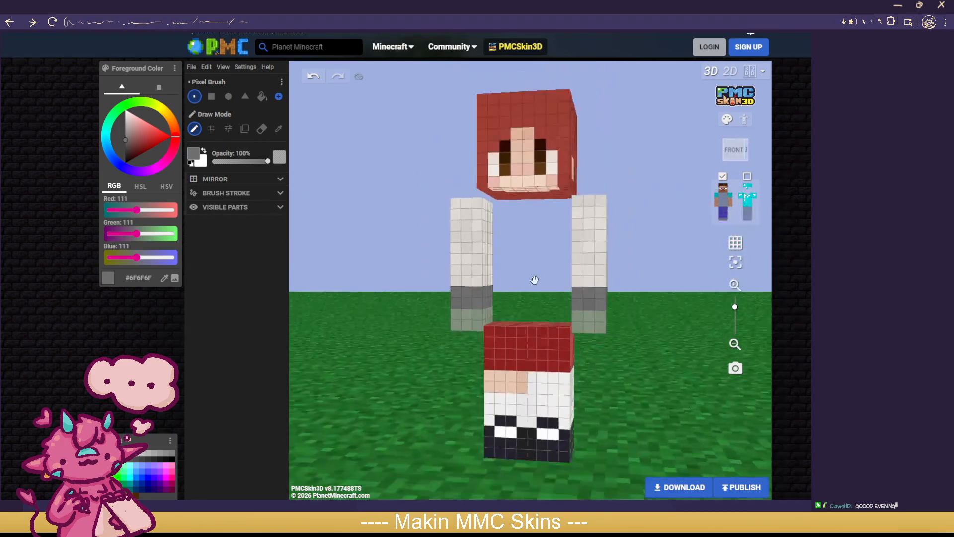
pyautogui.click(723, 200)
pyautogui.click(747, 177)
pyautogui.scroll(-2, 648, 299)
pyautogui.moveTo(646, 347); pyautogui.dragTo(678, 362)
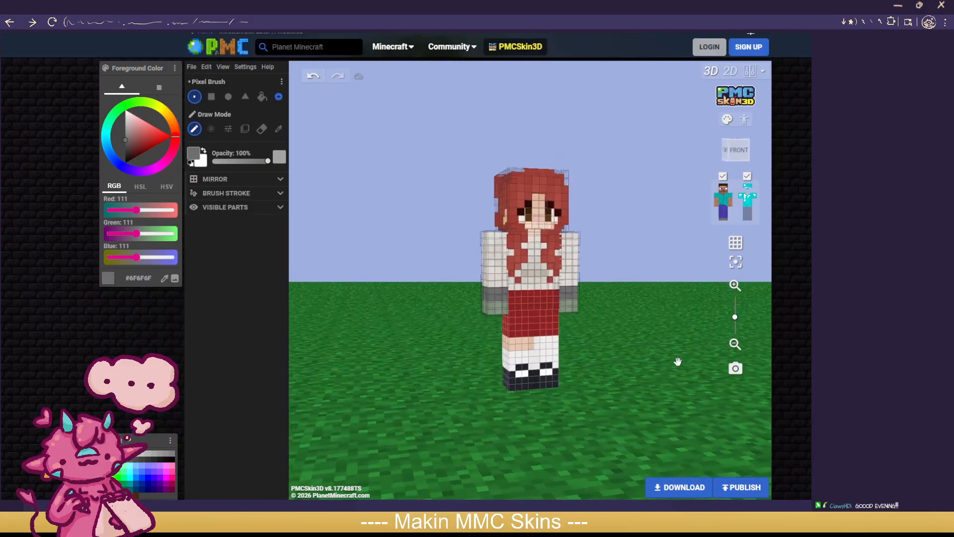
pyautogui.scroll(3, 645, 359)
pyautogui.scroll(3, 645, 359)
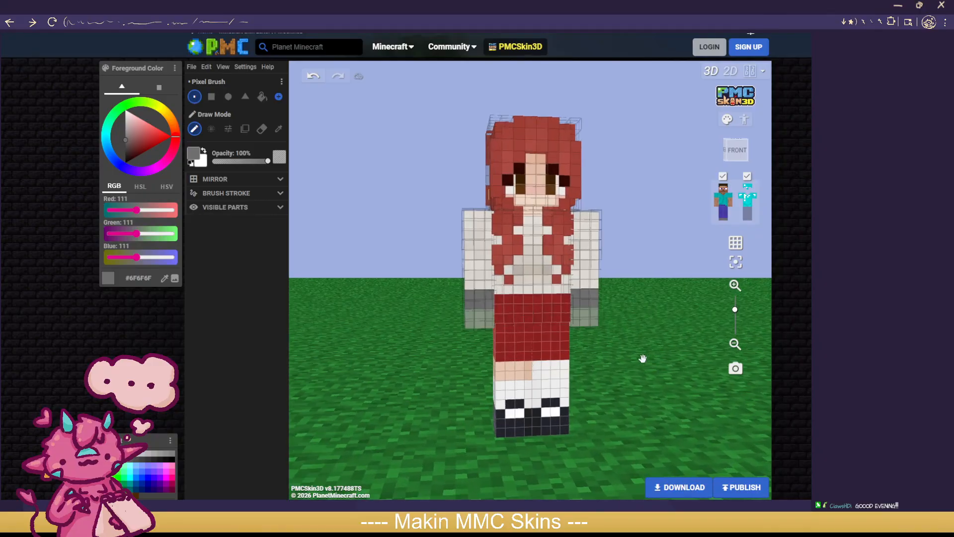
# Step: Set the colour to dark maroon #3A1010 and paint fingerless gloves on both hands with the outer layer hidden
pyautogui.moveTo(615, 361); pyautogui.dragTo(651, 362)
pyautogui.scroll(5, 651, 361)
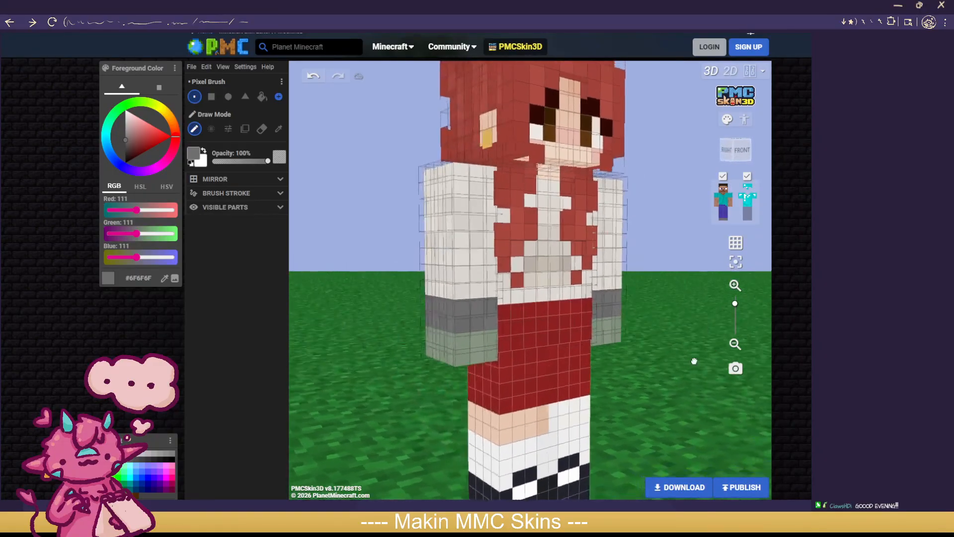
pyautogui.moveTo(129, 159); pyautogui.dragTo(133, 156)
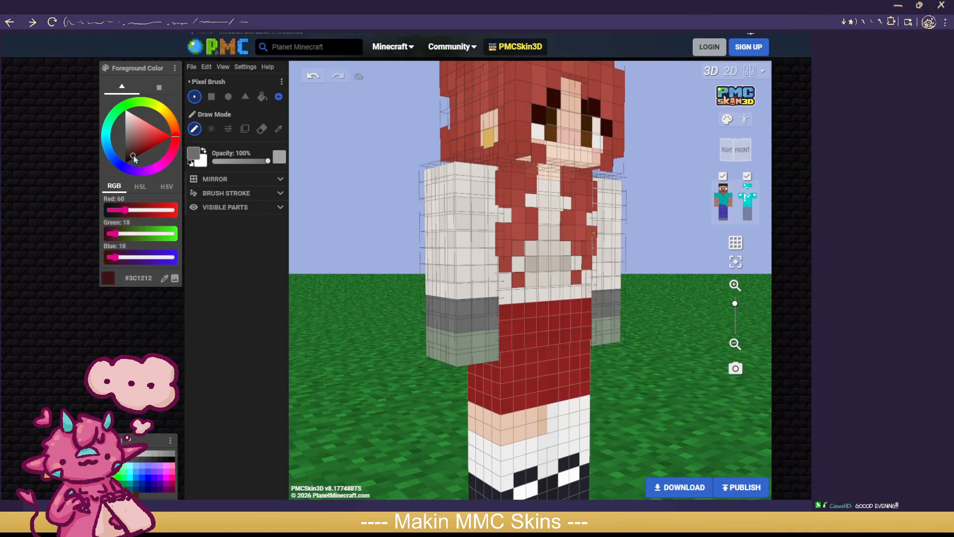
pyautogui.click(487, 344)
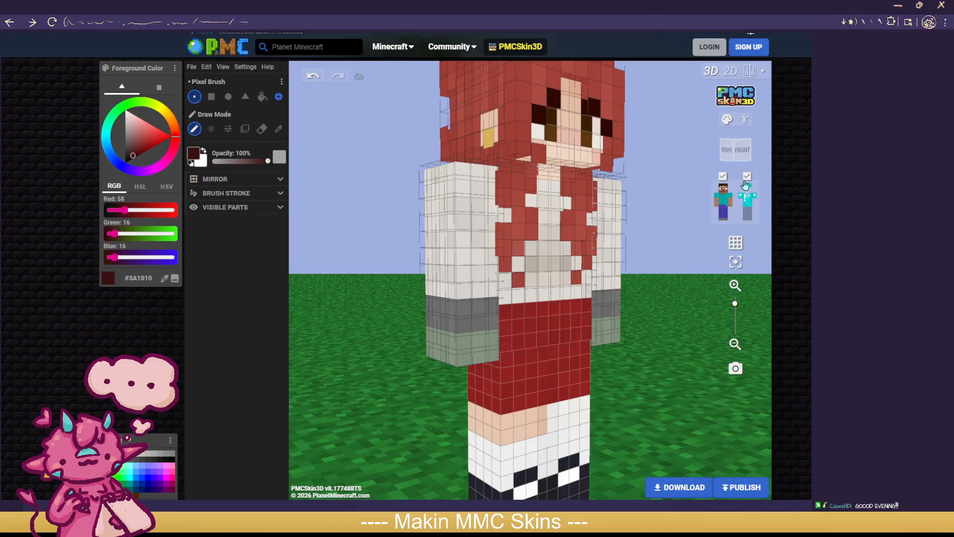
pyautogui.click(746, 184)
pyautogui.moveTo(494, 335)
pyautogui.mouseDown()
pyautogui.moveTo(426, 332)
pyautogui.moveTo(449, 352)
pyautogui.moveTo(479, 351)
pyautogui.mouseUp()
pyautogui.moveTo(393, 392); pyautogui.dragTo(605, 367)
pyautogui.moveTo(585, 334)
pyautogui.mouseDown()
pyautogui.moveTo(614, 332)
pyautogui.moveTo(599, 347)
pyautogui.mouseUp()
pyautogui.moveTo(655, 406); pyautogui.dragTo(643, 359)
pyautogui.moveTo(605, 290); pyautogui.dragTo(622, 326)
pyautogui.moveTo(664, 355)
pyautogui.mouseDown()
pyautogui.moveTo(707, 367)
pyautogui.moveTo(661, 383)
pyautogui.moveTo(427, 387)
pyautogui.moveTo(396, 377)
pyautogui.moveTo(382, 390)
pyautogui.mouseUp()
pyautogui.moveTo(403, 379)
pyautogui.mouseDown()
pyautogui.moveTo(448, 345)
pyautogui.moveTo(392, 388)
pyautogui.mouseUp()
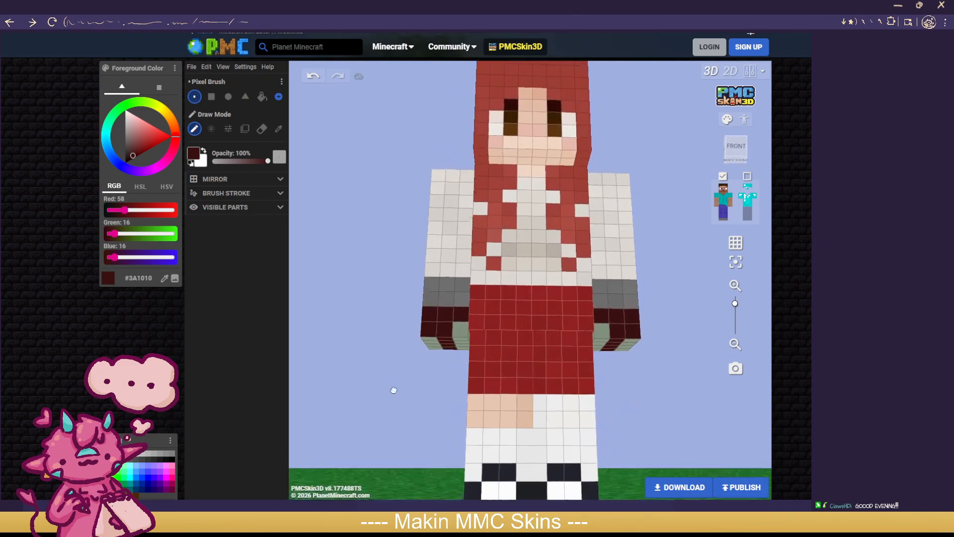
# Step: Sample skin tone #F0D6C4 from the face and paint the bare inner pixel on the front of both hands in draw mode
pyautogui.click(280, 129)
pyautogui.click(529, 145)
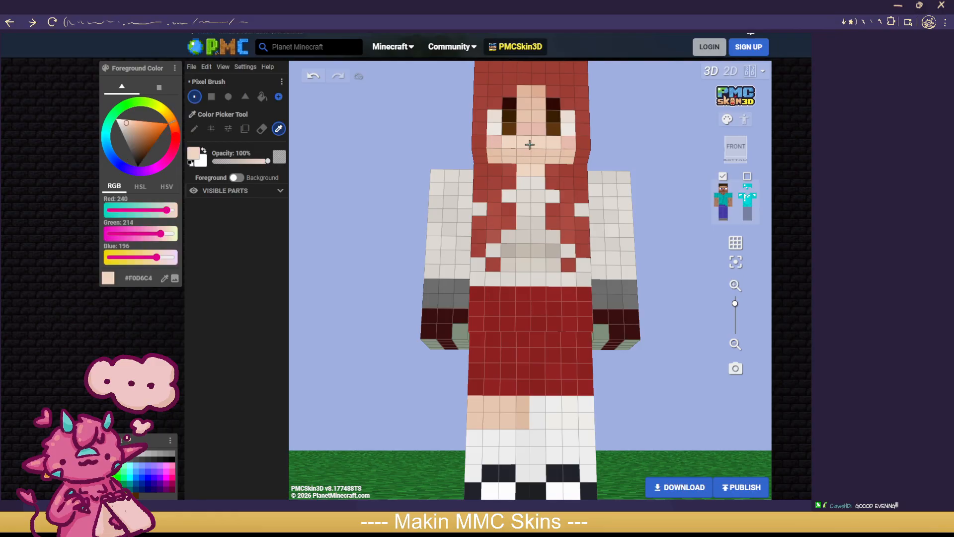
pyautogui.click(194, 130)
pyautogui.moveTo(422, 401); pyautogui.dragTo(434, 377)
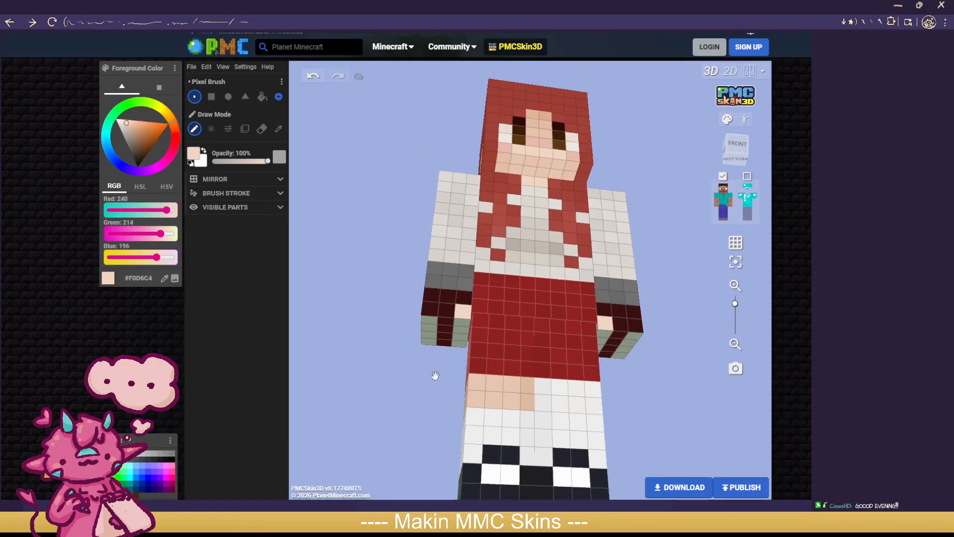
# Step: Sample the darker skin tone #E4C0A6 from the face and paint the remaining bare finger areas on both hands in draw mode
pyautogui.click(279, 129)
pyautogui.click(510, 161)
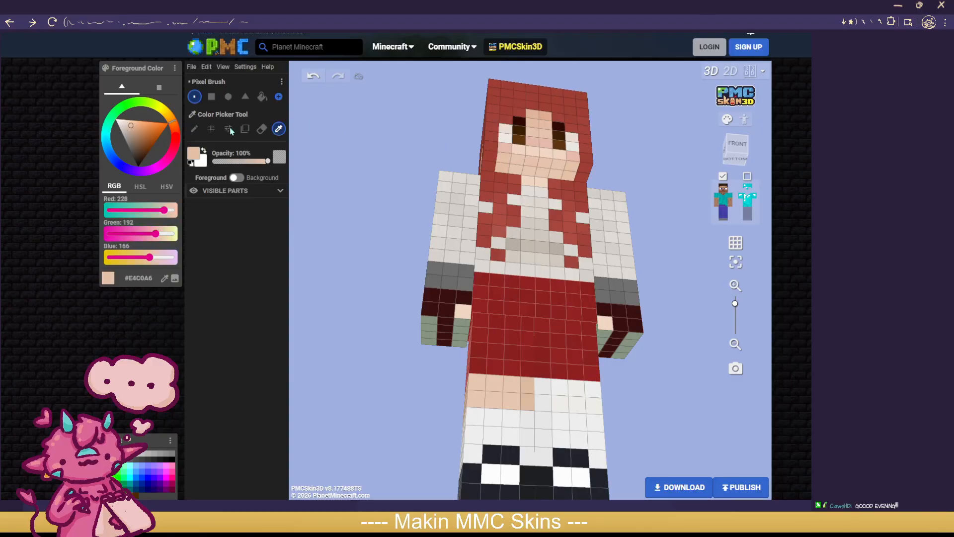
pyautogui.click(194, 128)
pyautogui.moveTo(460, 329)
pyautogui.mouseDown()
pyautogui.moveTo(458, 343)
pyautogui.moveTo(427, 322)
pyautogui.moveTo(430, 339)
pyautogui.mouseUp()
pyautogui.moveTo(394, 370)
pyautogui.mouseDown()
pyautogui.moveTo(507, 411)
pyautogui.moveTo(676, 406)
pyautogui.moveTo(685, 392)
pyautogui.mouseUp()
pyautogui.click(601, 340)
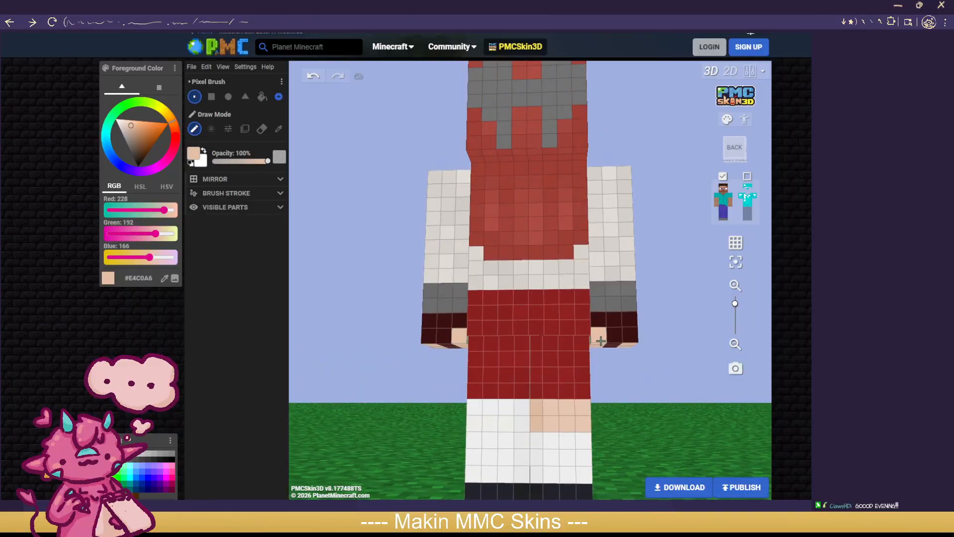
# Step: Hide the legs and body, sample glove maroon #3A1010 and paint over the leftover green on the inner side of the hand
pyautogui.click(729, 223)
pyautogui.moveTo(552, 477)
pyautogui.mouseDown()
pyautogui.moveTo(554, 442)
pyautogui.moveTo(585, 434)
pyautogui.moveTo(567, 439)
pyautogui.mouseUp()
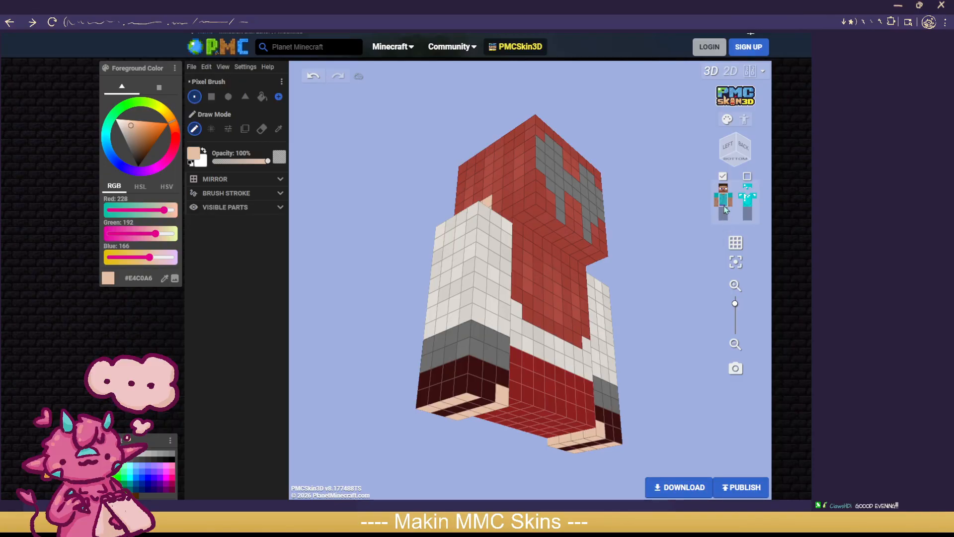
pyautogui.click(726, 210)
pyautogui.click(279, 129)
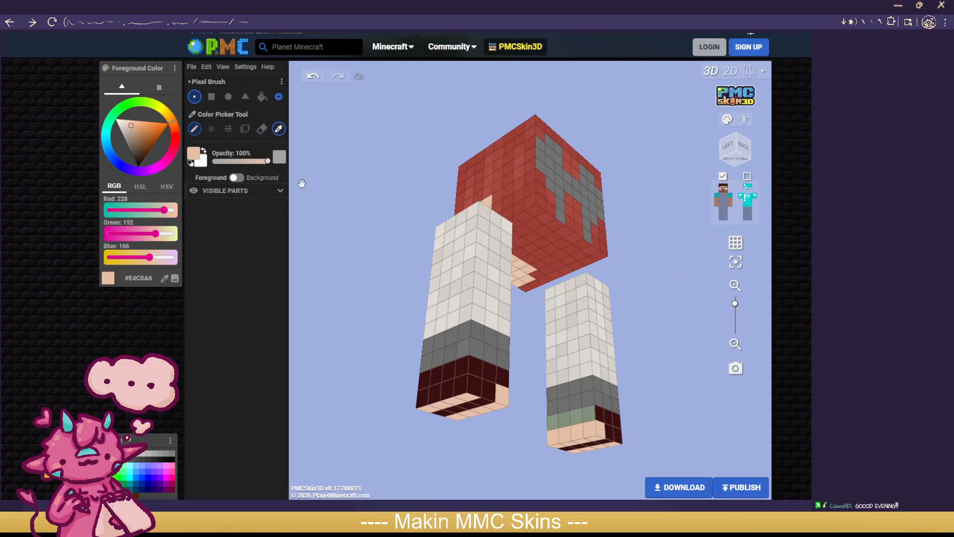
pyautogui.click(454, 397)
pyautogui.press('b')
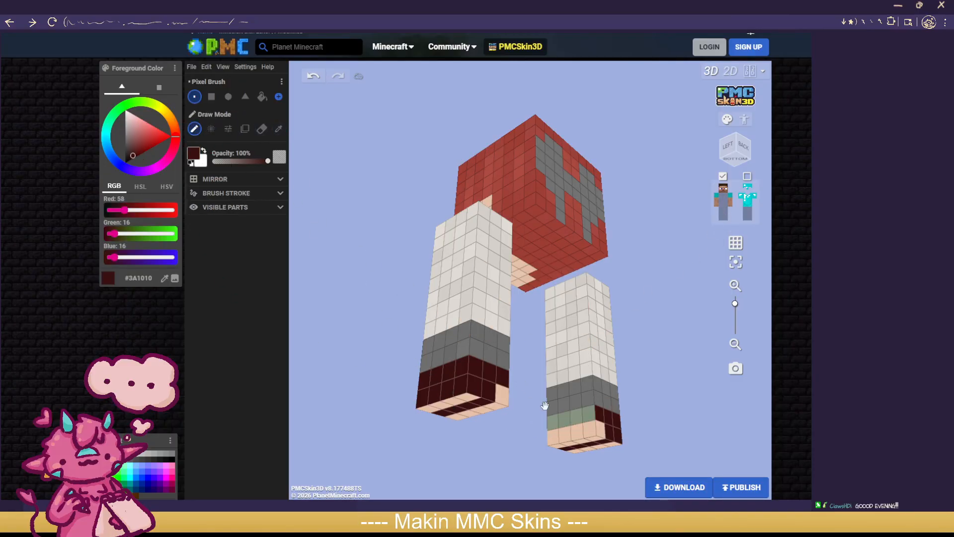
pyautogui.moveTo(554, 425); pyautogui.dragTo(587, 419)
pyautogui.moveTo(587, 419); pyautogui.dragTo(288, 439, button='right')
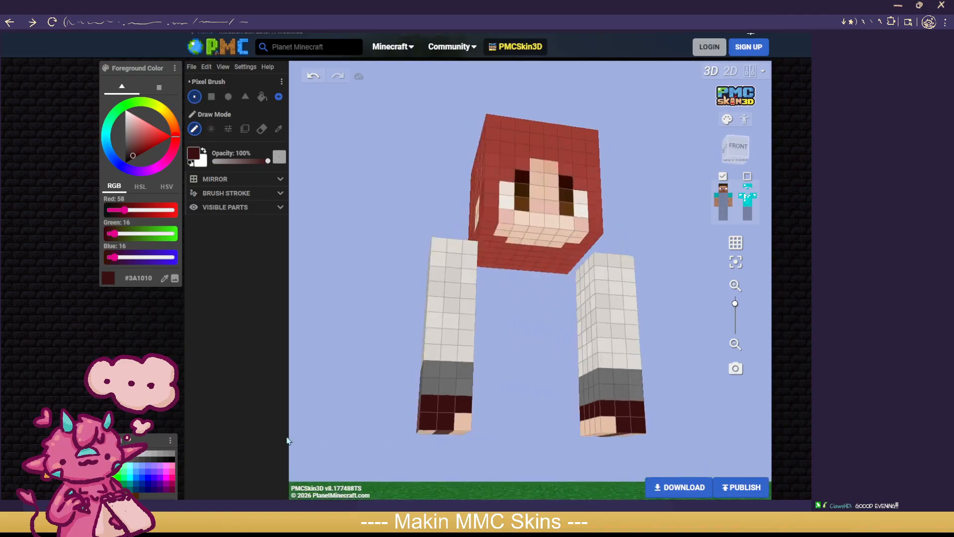
# Step: Show the body, both legs and the outer layer again, turn off the pixel grid and check the figure from the front
pyautogui.click(723, 201)
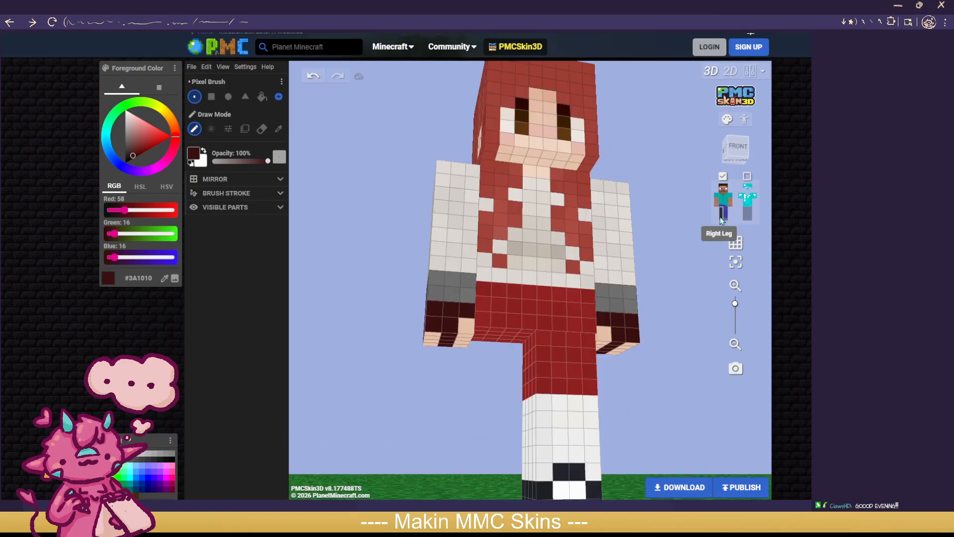
pyautogui.click(723, 220)
pyautogui.scroll(-1, 686, 342)
pyautogui.moveTo(647, 400); pyautogui.dragTo(624, 428)
pyautogui.scroll(-1, 626, 427)
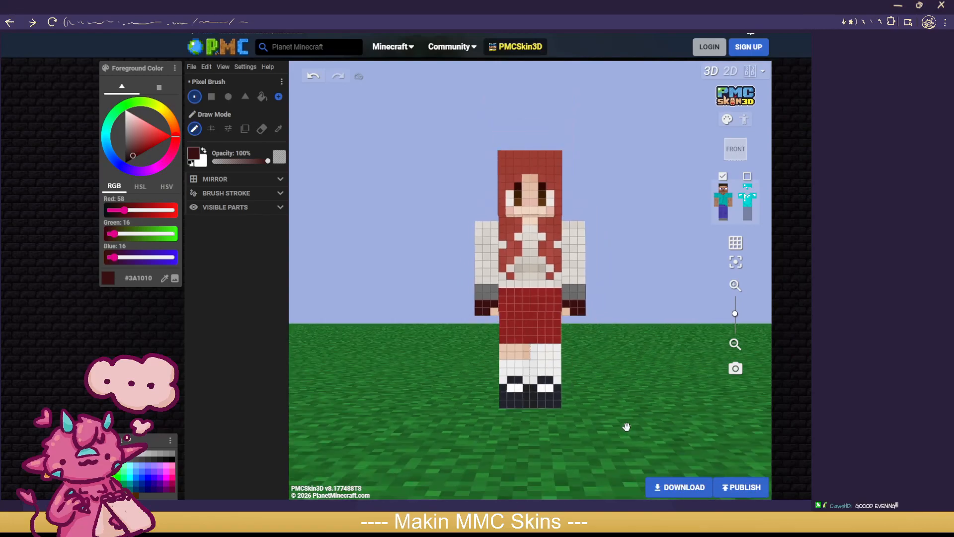
pyautogui.moveTo(734, 308); pyautogui.dragTo(592, 367)
pyautogui.click(749, 176)
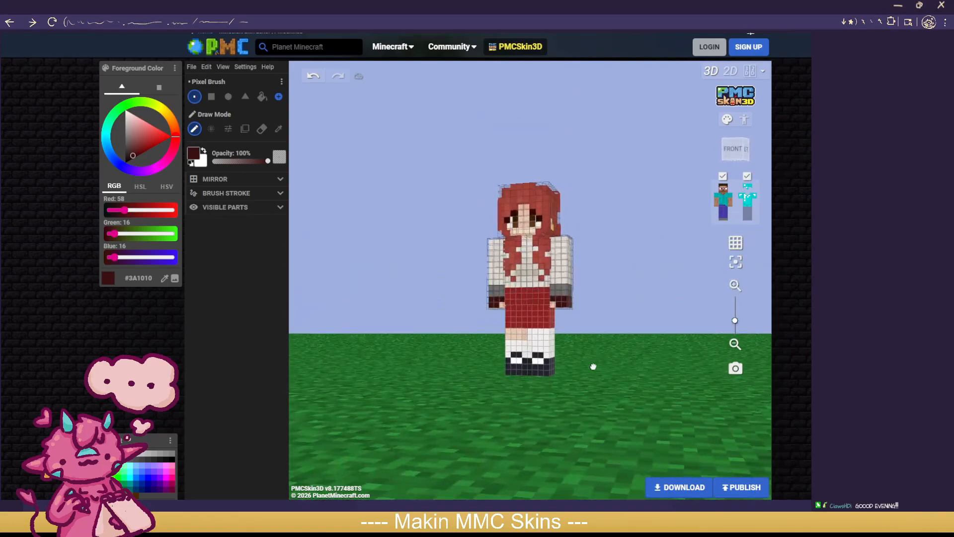
pyautogui.click(735, 243)
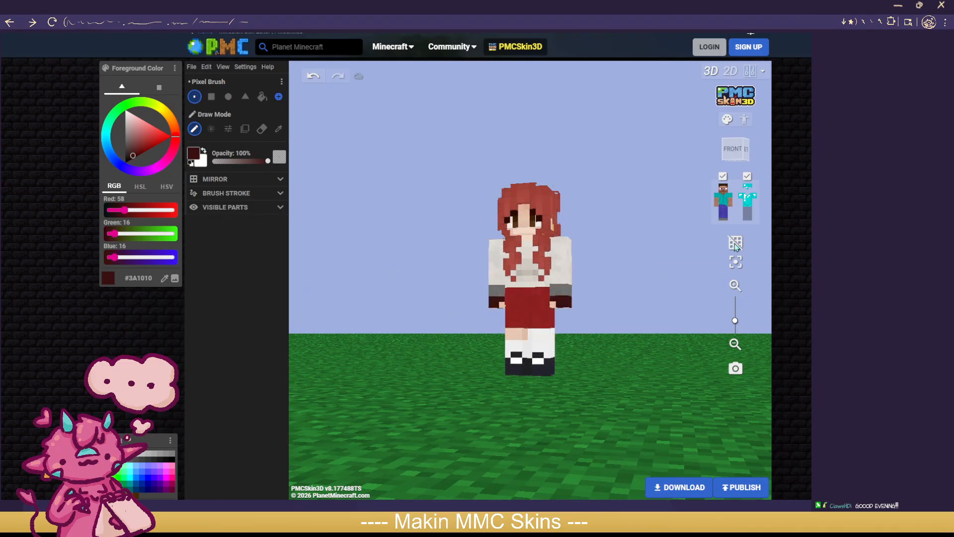
pyautogui.moveTo(723, 303); pyautogui.dragTo(452, 430)
pyautogui.scroll(5, 441, 428)
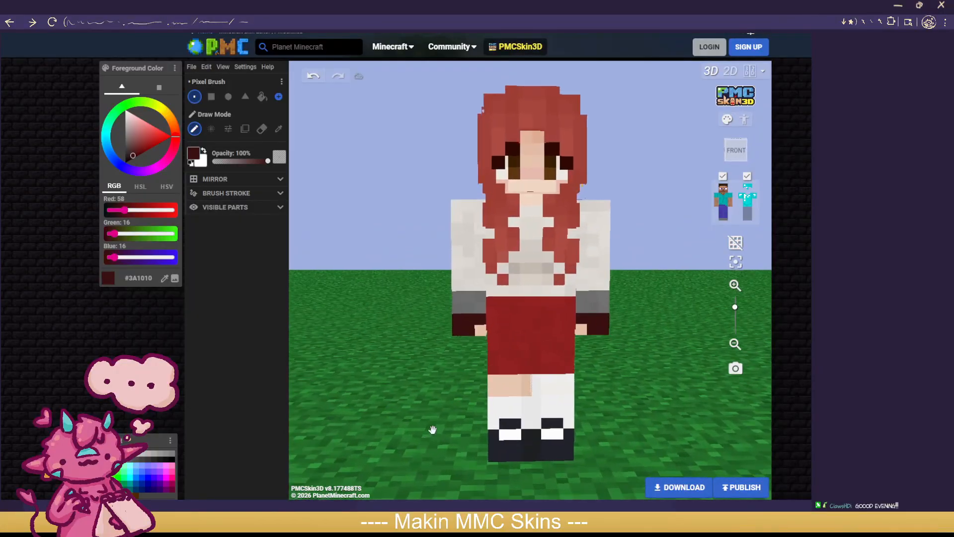
# Step: Sample the skirt's red, lighten it to #A43232, switch to noise mode and hide the outer layer
pyautogui.click(282, 129)
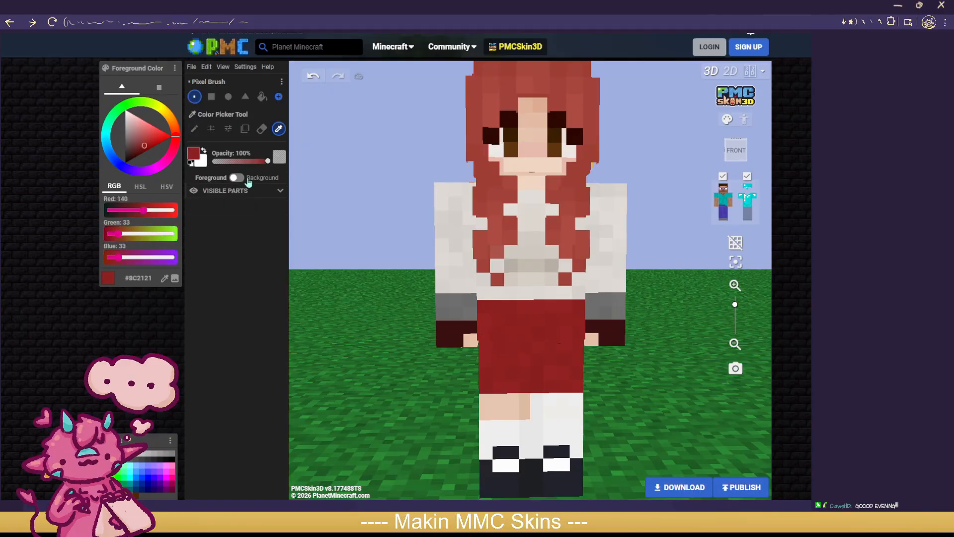
pyautogui.moveTo(145, 145); pyautogui.dragTo(146, 143)
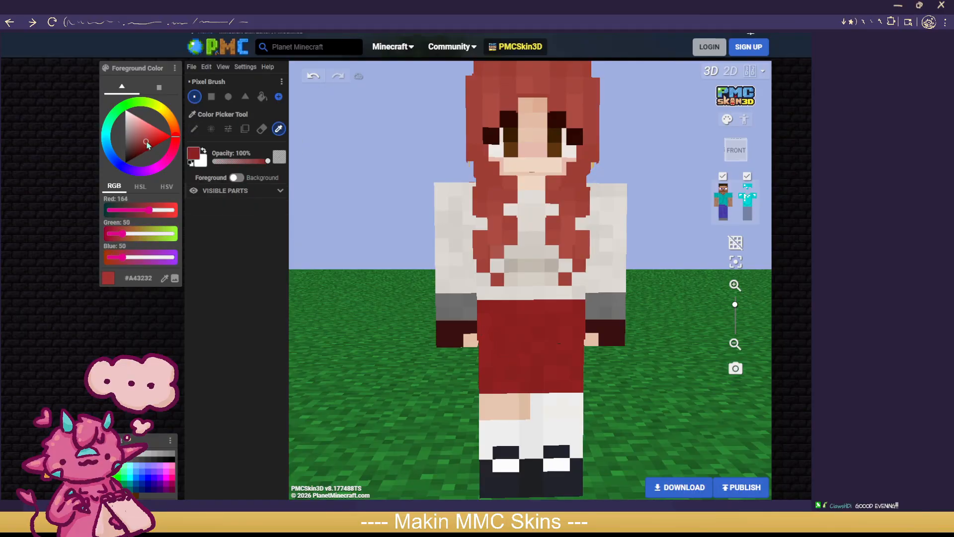
pyautogui.click(211, 129)
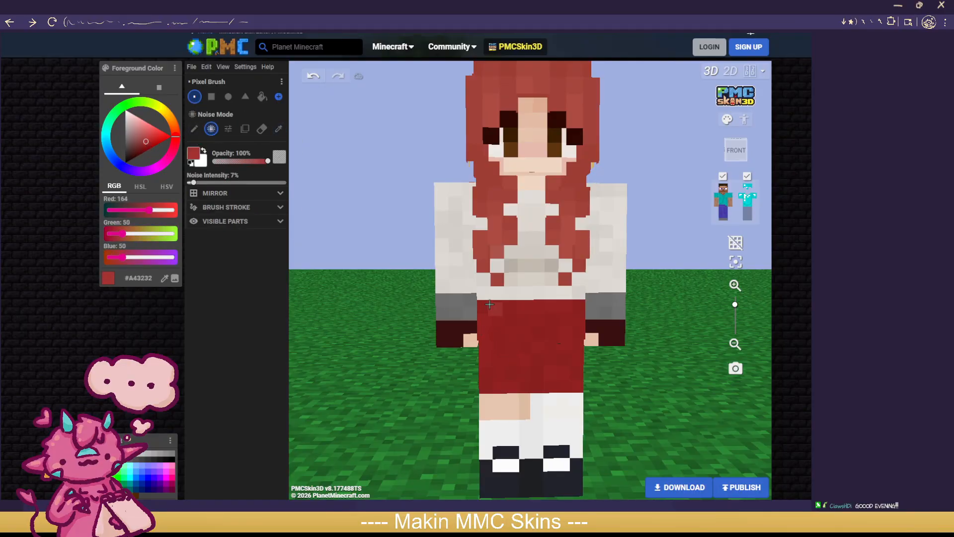
pyautogui.click(748, 177)
pyautogui.moveTo(493, 317); pyautogui.dragTo(499, 380)
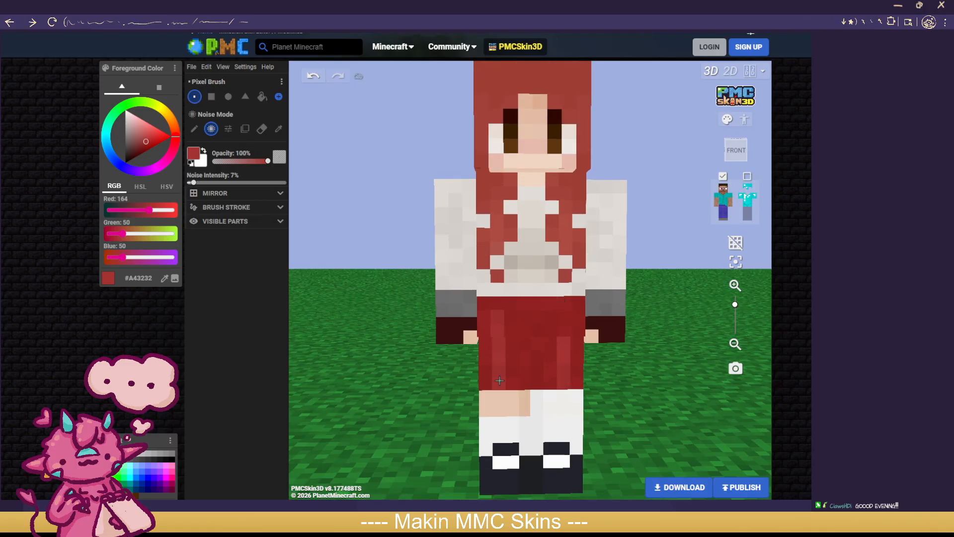
pyautogui.click(321, 82)
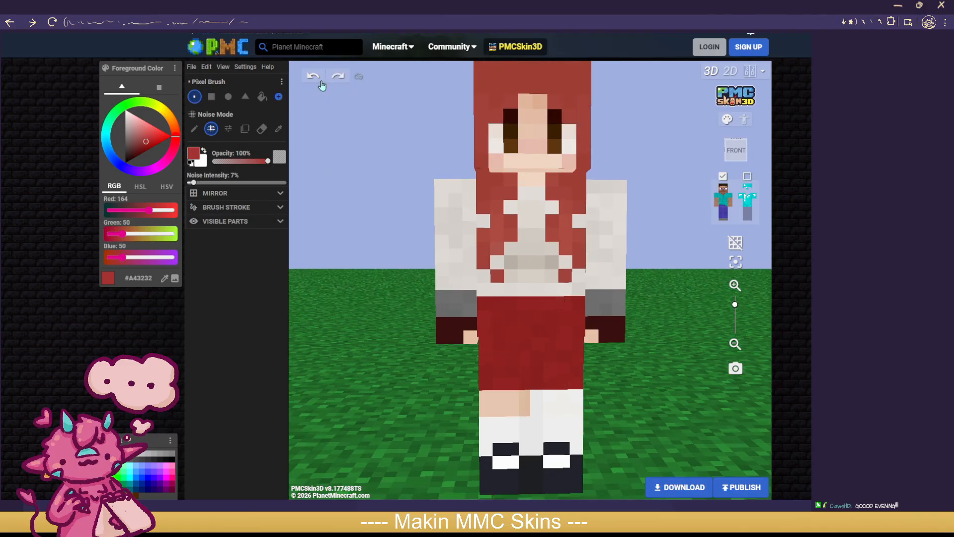
pyautogui.click(236, 192)
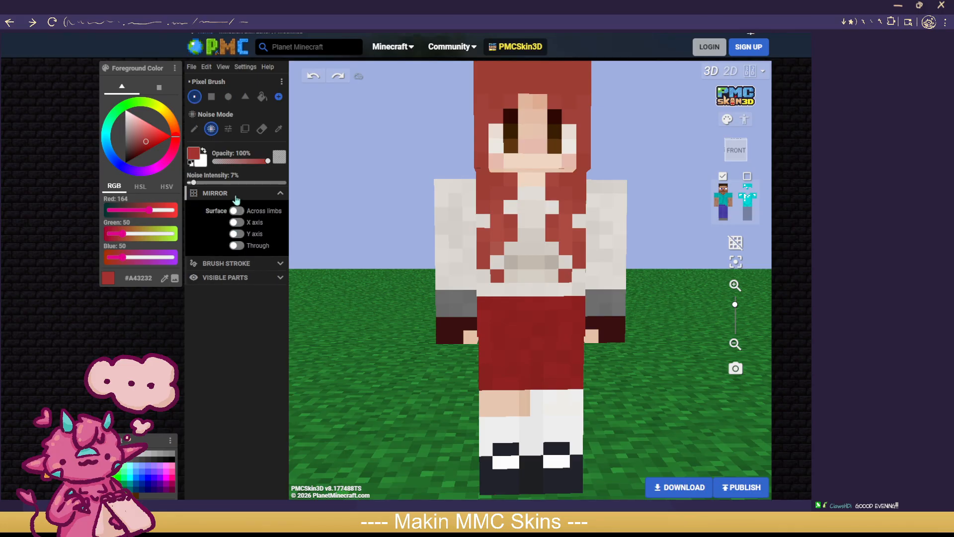
pyautogui.click(242, 196)
# Step: Paint evenly spaced vertical pleat stripes in #A43232 down the front of the skirt in noise mode, starting below its top row
pyautogui.moveTo(497, 313); pyautogui.dragTo(501, 387)
pyautogui.moveTo(524, 325); pyautogui.dragTo(524, 361)
pyautogui.moveTo(550, 310); pyautogui.dragTo(549, 372)
pyautogui.moveTo(576, 318)
pyautogui.mouseDown()
pyautogui.moveTo(579, 378)
pyautogui.moveTo(616, 374)
pyautogui.moveTo(614, 353)
pyautogui.moveTo(539, 343)
pyautogui.moveTo(538, 380)
pyautogui.mouseUp()
# Step: Hide both arms and continue the lighter red pleat stripes around the sides and back of the skirt
pyautogui.click(732, 203)
pyautogui.click(717, 205)
pyautogui.moveTo(567, 320); pyautogui.dragTo(565, 369)
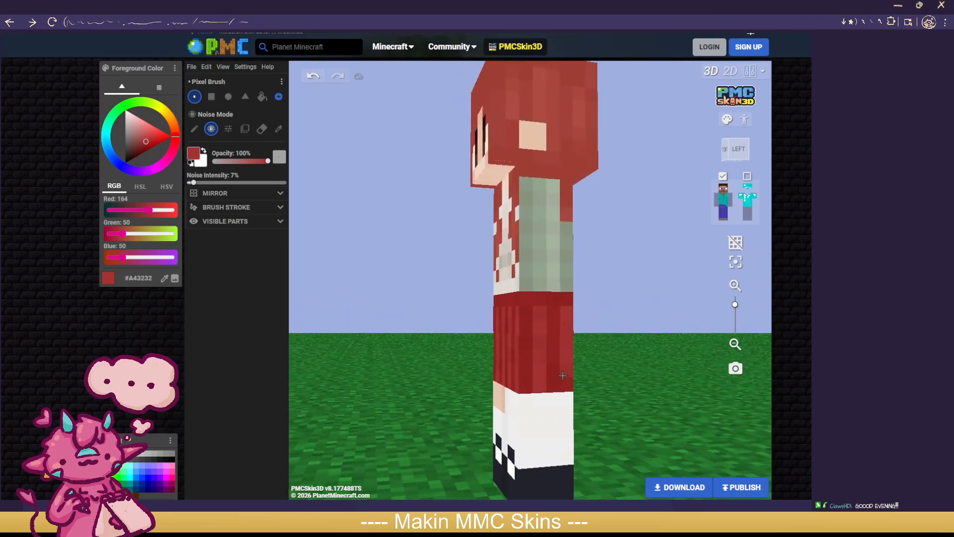
pyautogui.moveTo(624, 371); pyautogui.dragTo(486, 367)
pyautogui.moveTo(514, 318); pyautogui.dragTo(512, 376)
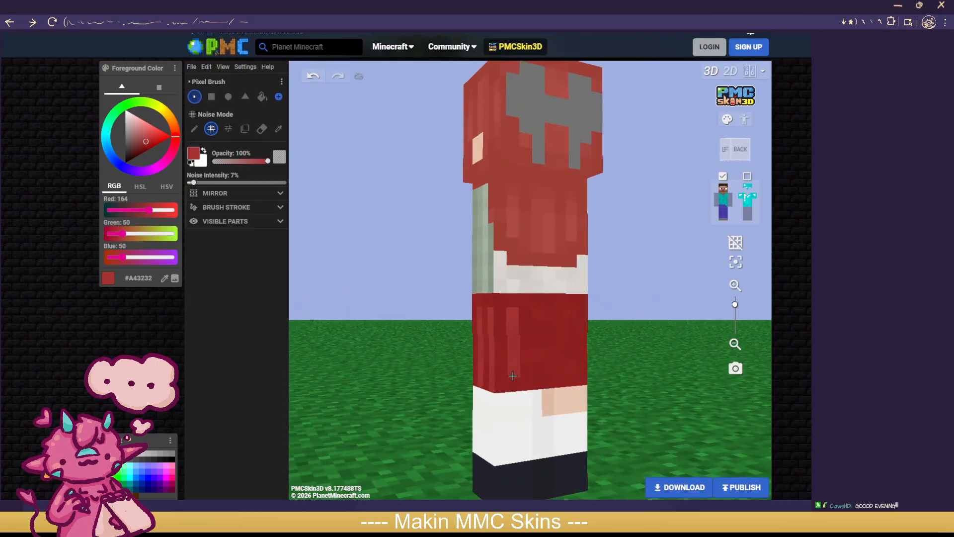
pyautogui.moveTo(694, 371)
pyautogui.mouseDown()
pyautogui.moveTo(735, 368)
pyautogui.moveTo(609, 373)
pyautogui.mouseUp()
pyautogui.moveTo(515, 317); pyautogui.dragTo(517, 343)
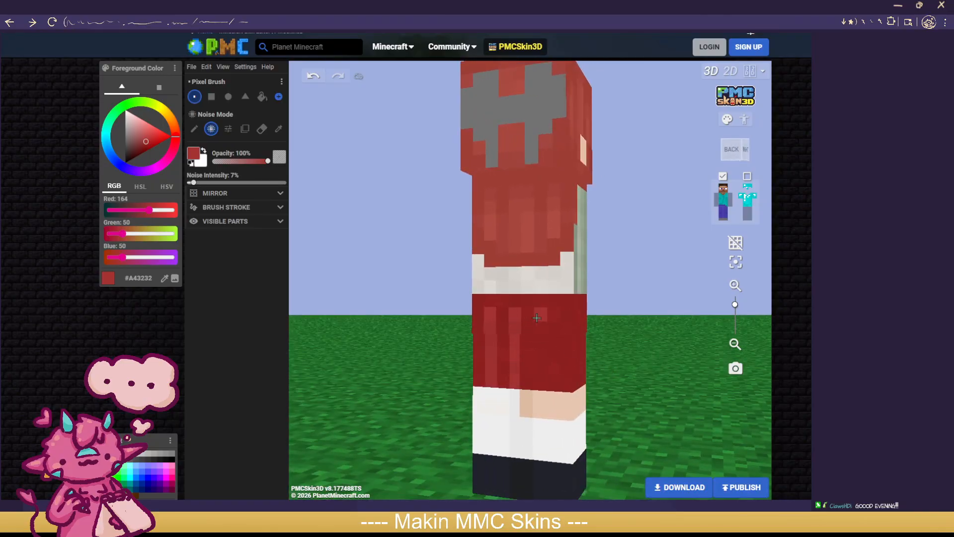
pyautogui.moveTo(568, 316); pyautogui.dragTo(566, 386)
pyautogui.moveTo(641, 347)
pyautogui.mouseDown()
pyautogui.moveTo(541, 323)
pyautogui.moveTo(566, 388)
pyautogui.moveTo(464, 345)
pyautogui.moveTo(412, 344)
pyautogui.mouseUp()
# Step: Show both arms and the outer layer again and check the pleated skirt on the whole figure
pyautogui.click(717, 201)
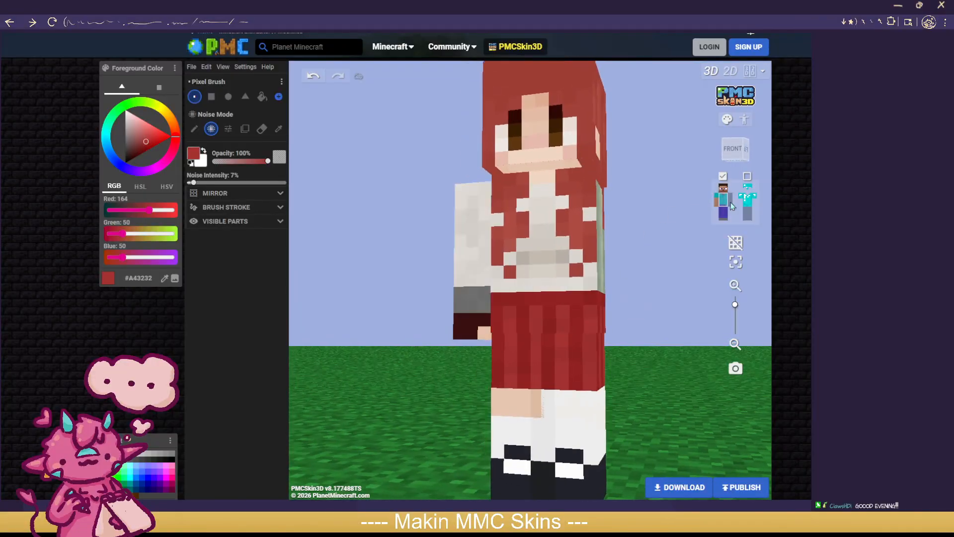
pyautogui.click(730, 200)
pyautogui.click(747, 177)
pyautogui.scroll(-3, 636, 353)
pyautogui.moveTo(636, 352); pyautogui.dragTo(661, 366)
pyautogui.scroll(3, 663, 363)
# Step: Sample glove maroon #3A1010, hide the arms and outer layer, and paint a belt around the skirt's top row in draw mode
pyautogui.click(279, 129)
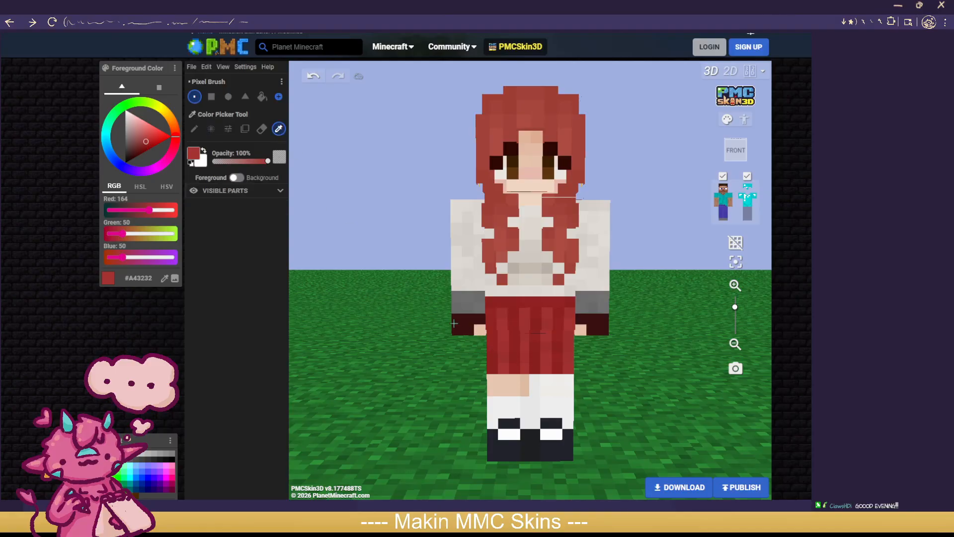
pyautogui.click(454, 324)
pyautogui.click(194, 128)
pyautogui.click(733, 202)
pyautogui.click(717, 201)
pyautogui.scroll(3, 686, 292)
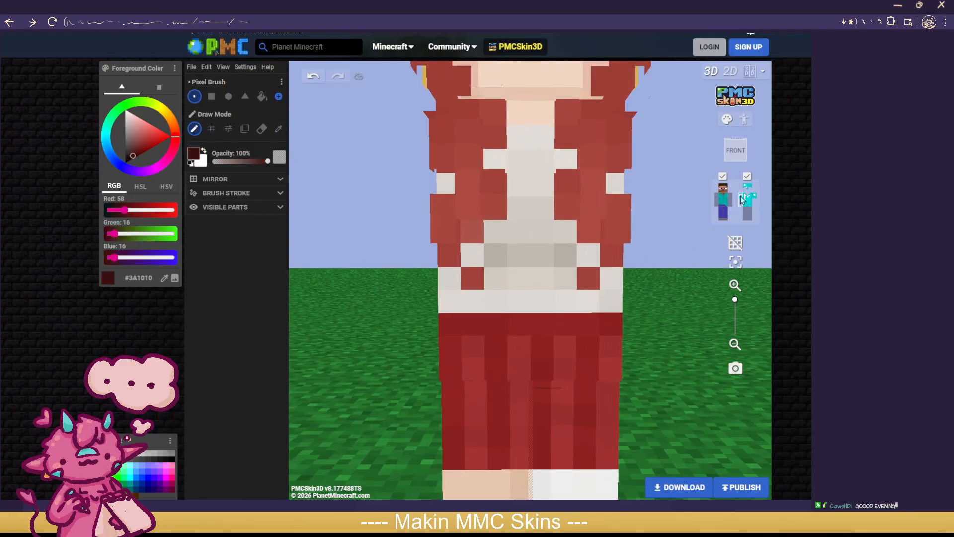
pyautogui.click(747, 179)
pyautogui.moveTo(451, 301)
pyautogui.mouseDown()
pyautogui.moveTo(606, 295)
pyautogui.moveTo(608, 302)
pyautogui.moveTo(512, 300)
pyautogui.moveTo(577, 301)
pyautogui.moveTo(545, 294)
pyautogui.moveTo(489, 303)
pyautogui.moveTo(632, 292)
pyautogui.moveTo(555, 306)
pyautogui.moveTo(599, 297)
pyautogui.mouseUp()
# Step: Sample off-white #DED9D3 from the top's hem and fill the green areas on both sides of the torso using Paint Bucket in noise mode
pyautogui.click(279, 130)
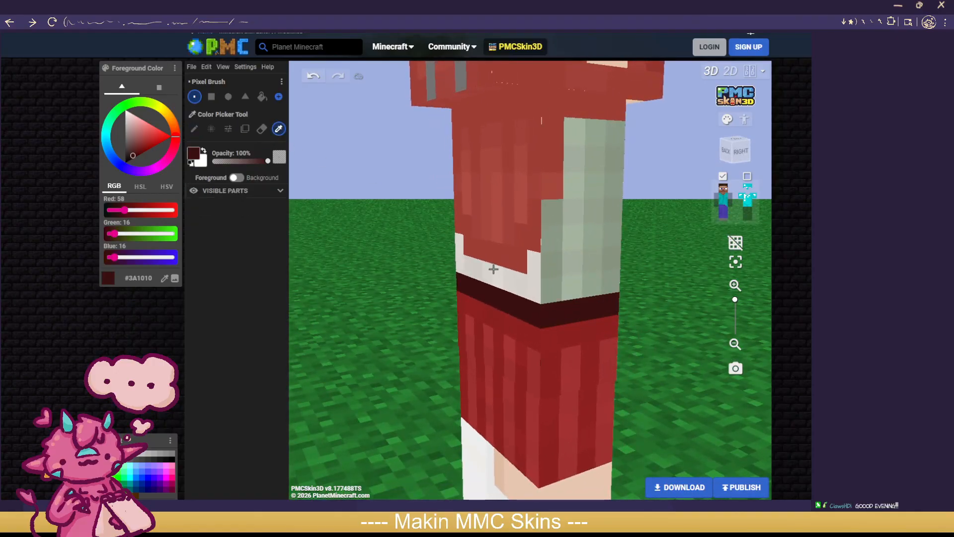
pyautogui.click(494, 271)
pyautogui.click(212, 129)
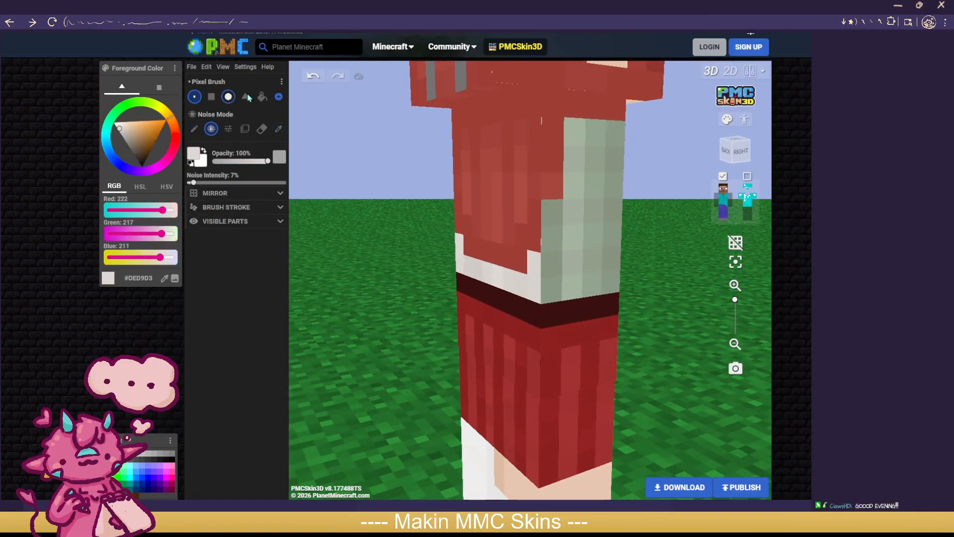
pyautogui.click(262, 97)
pyautogui.click(580, 227)
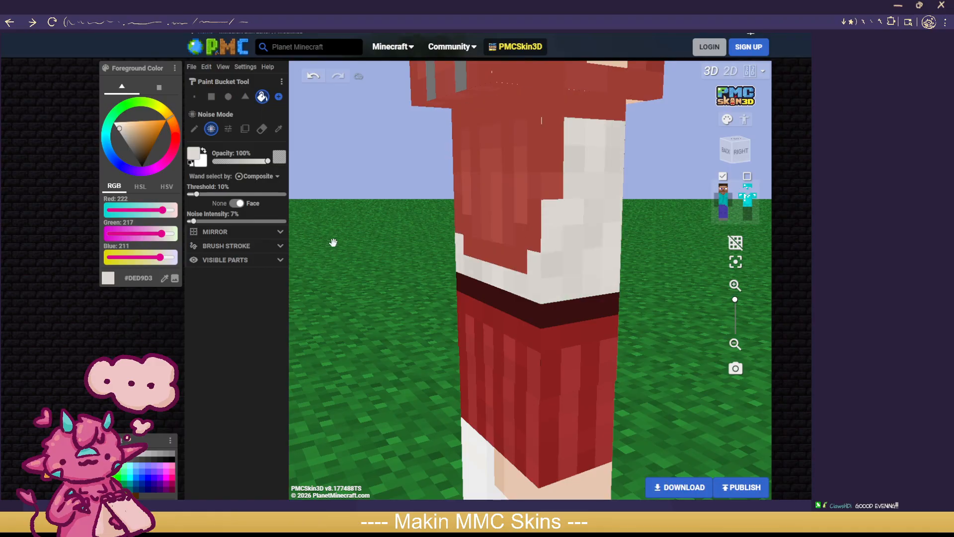
pyautogui.moveTo(332, 240); pyautogui.dragTo(602, 241)
pyautogui.click(565, 256)
pyautogui.click(535, 260)
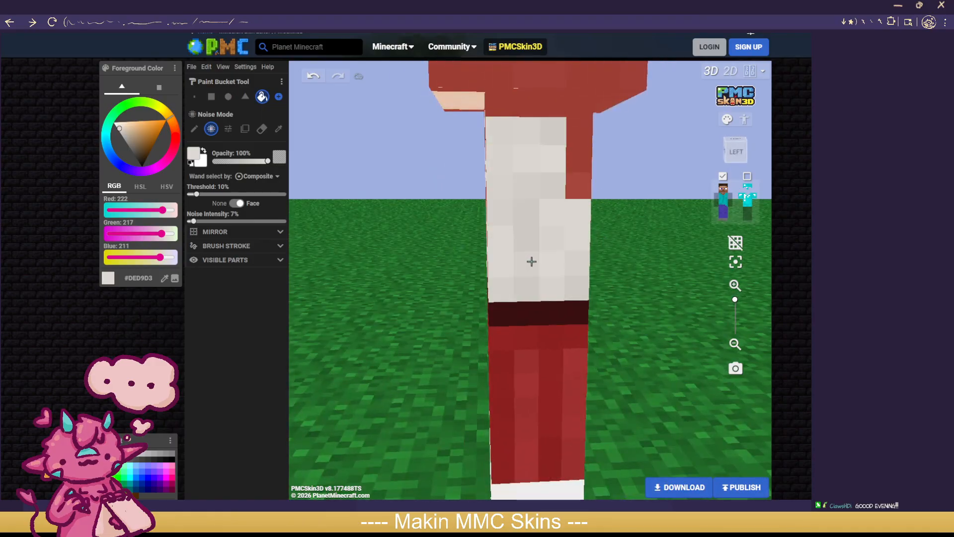
# Step: Show the outer layer and the arms again and hide the torso
pyautogui.moveTo(477, 255); pyautogui.dragTo(412, 249)
pyautogui.click(747, 176)
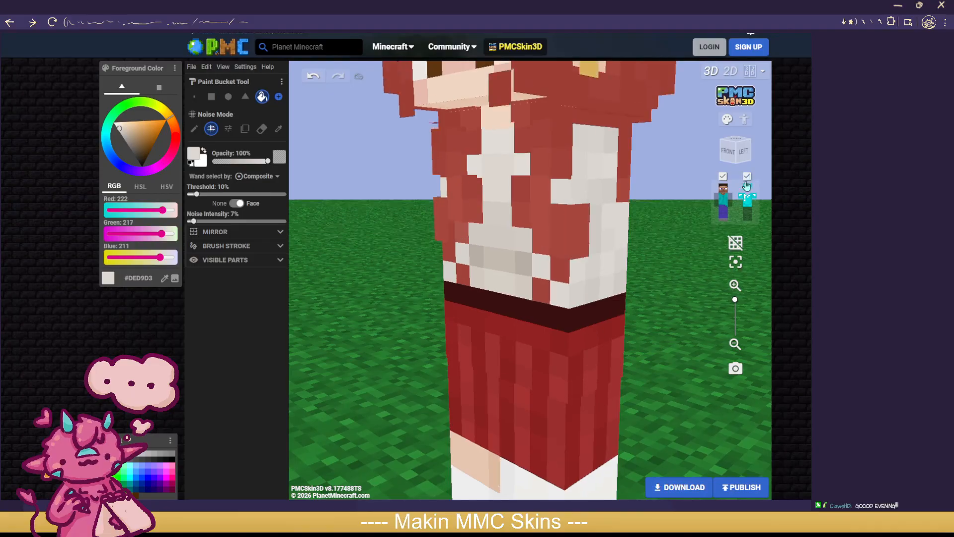
pyautogui.click(722, 208)
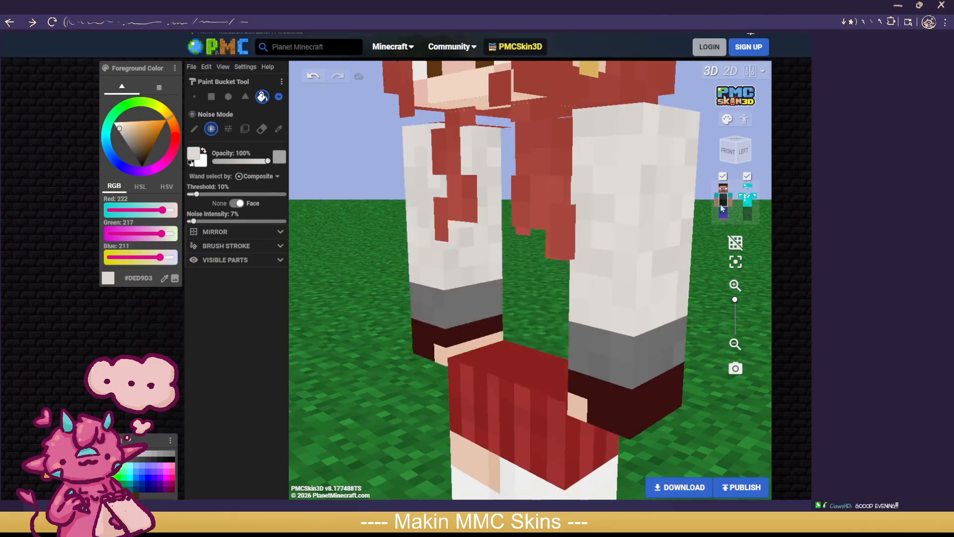
# Step: Show the hidden torso and outer-layer parts again and inspect the whole figure from front and back
pyautogui.click(750, 218)
pyautogui.click(745, 215)
pyautogui.scroll(-6, 695, 269)
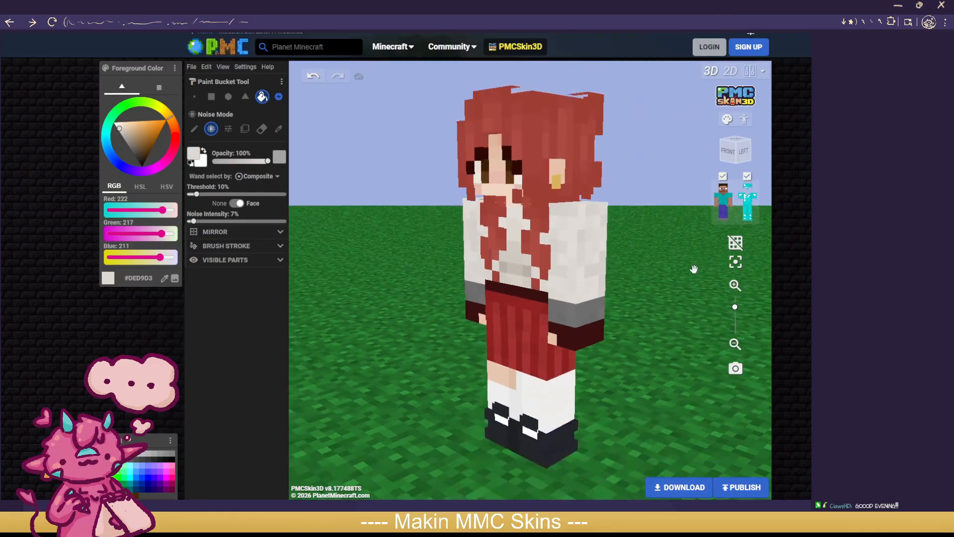
pyautogui.moveTo(465, 373); pyautogui.dragTo(539, 386)
pyautogui.scroll(-3, 428, 360)
pyautogui.scroll(-1, 426, 375)
pyautogui.moveTo(636, 385); pyautogui.dragTo(56, 375)
pyautogui.scroll(1, 447, 361)
pyautogui.moveTo(360, 388); pyautogui.dragTo(548, 428)
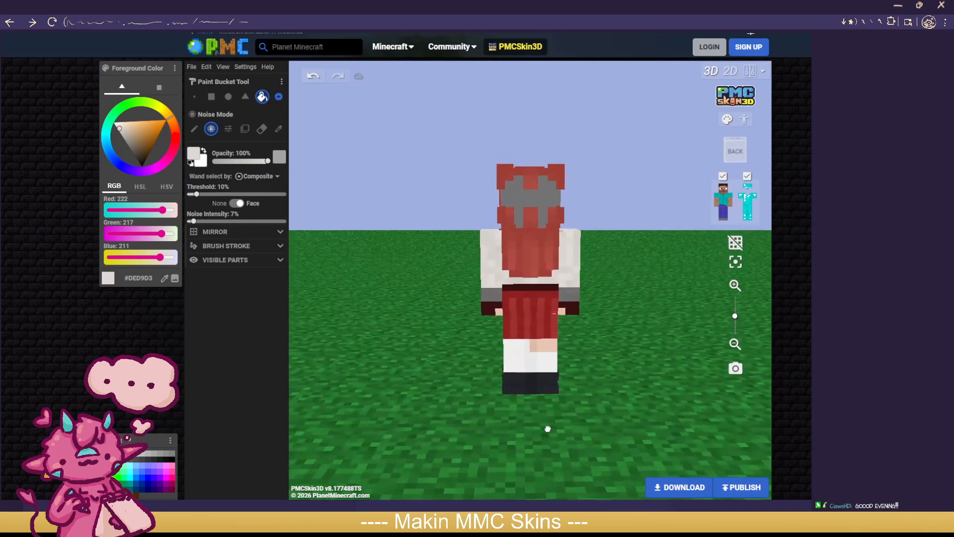
pyautogui.moveTo(677, 266); pyautogui.dragTo(658, 258)
pyautogui.moveTo(392, 389); pyautogui.dragTo(366, 396)
# Step: Sample skirt red #8D2121 and try it on the grey bow behind the head in noise mode with the outer layer hidden
pyautogui.click(277, 129)
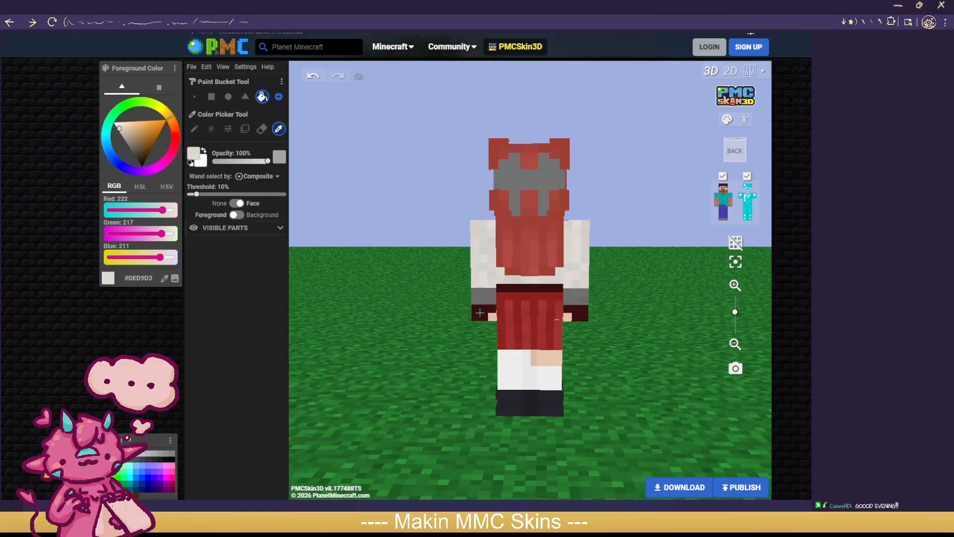
pyautogui.click(478, 313)
pyautogui.click(520, 299)
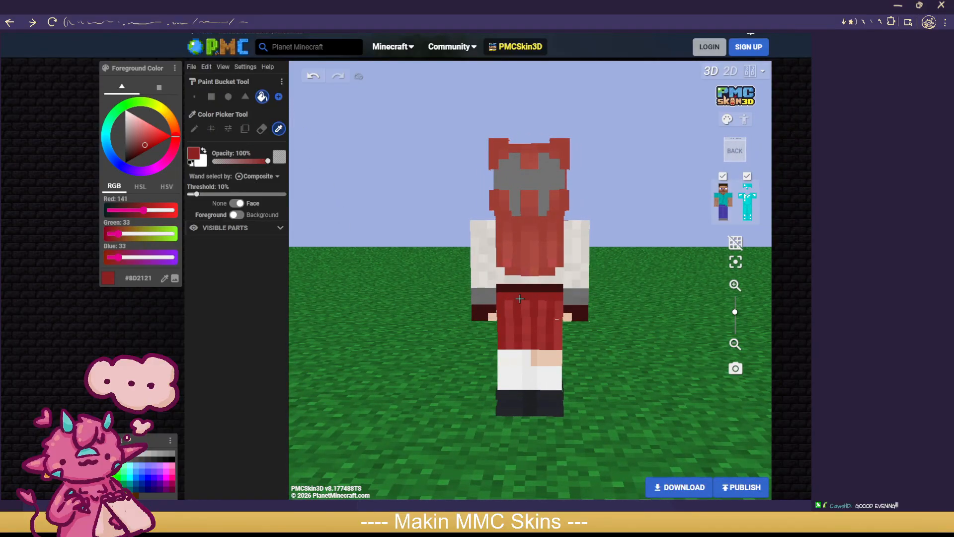
pyautogui.click(211, 130)
pyautogui.click(746, 177)
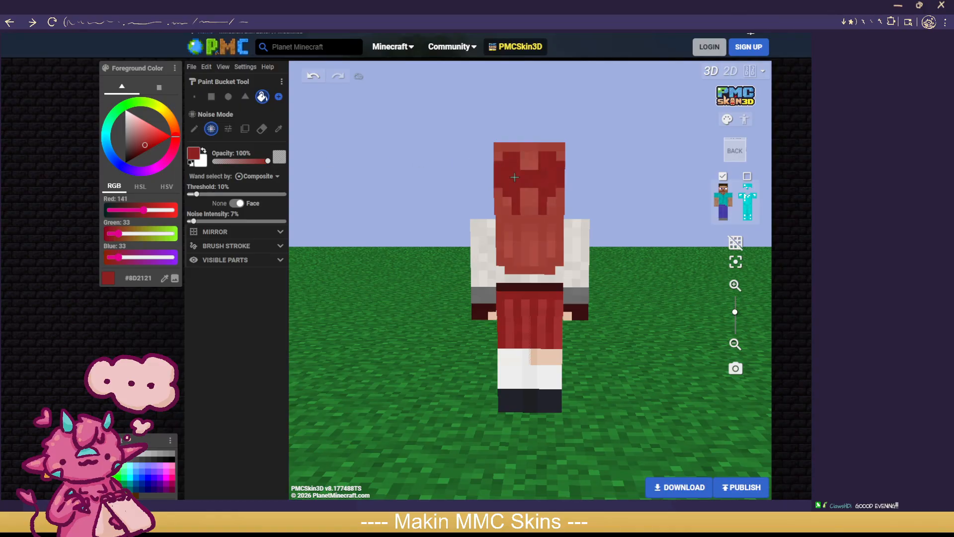
# Step: Sample belt maroon #3A1010, fill the bow on the back of the head in noise mode, and show the outer layer
pyautogui.click(278, 130)
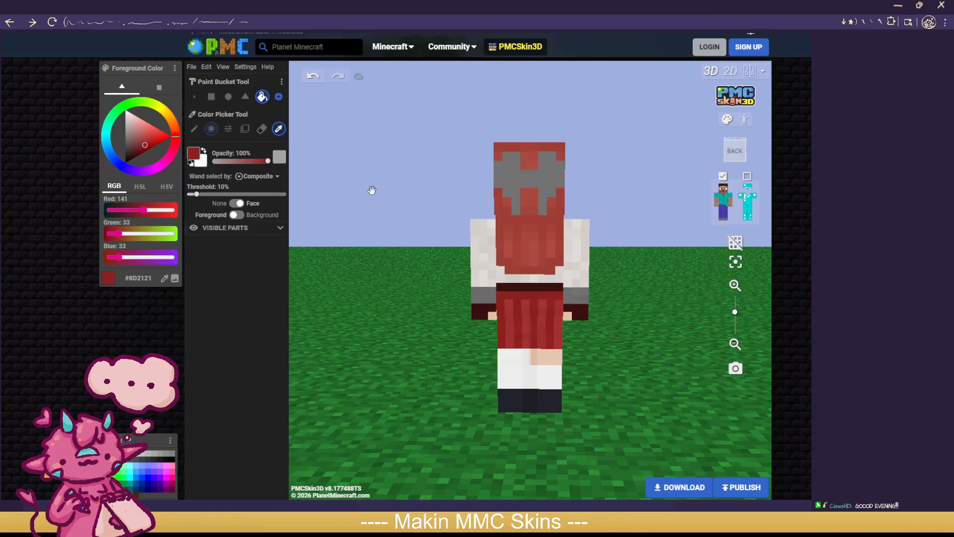
pyautogui.click(510, 281)
pyautogui.click(211, 129)
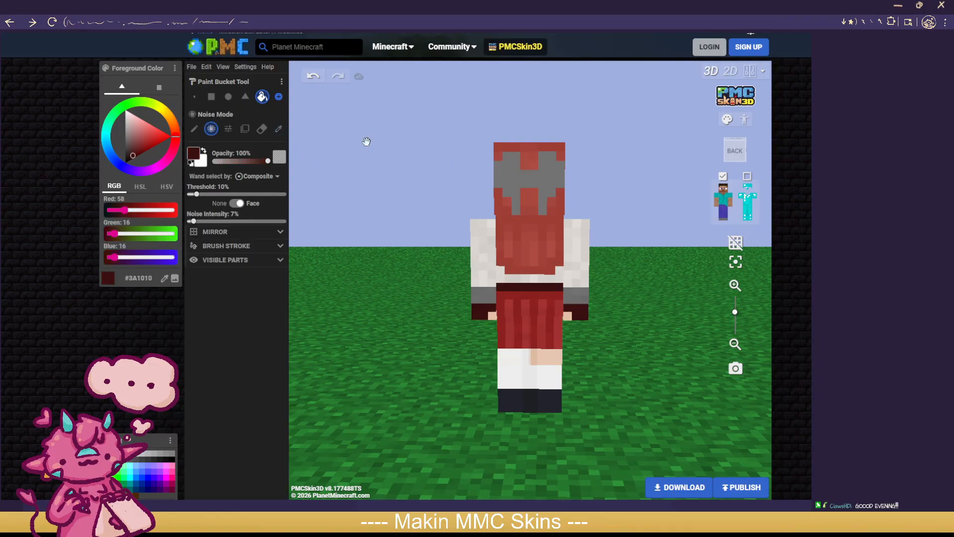
pyautogui.click(748, 178)
pyautogui.moveTo(633, 229); pyautogui.dragTo(623, 267)
pyautogui.scroll(-2, 682, 252)
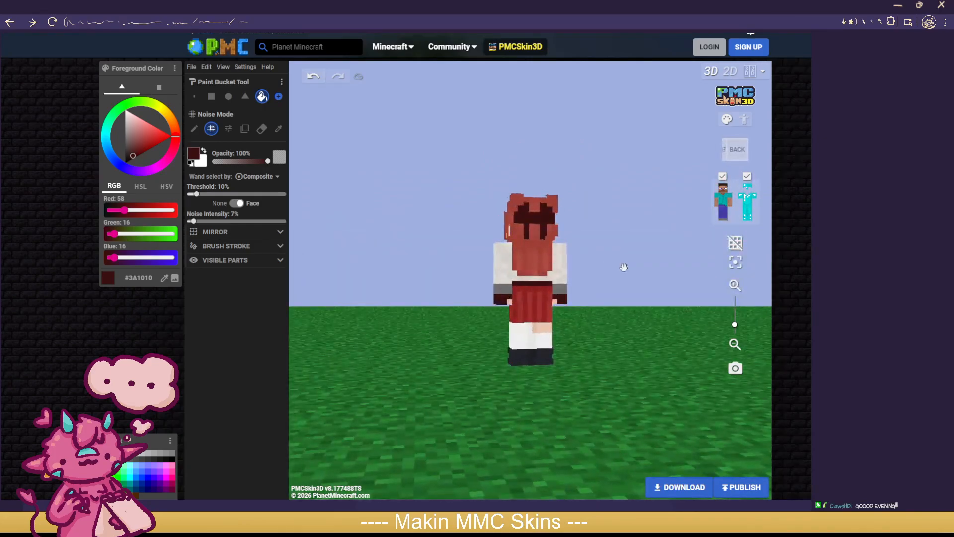
pyautogui.scroll(2, 623, 267)
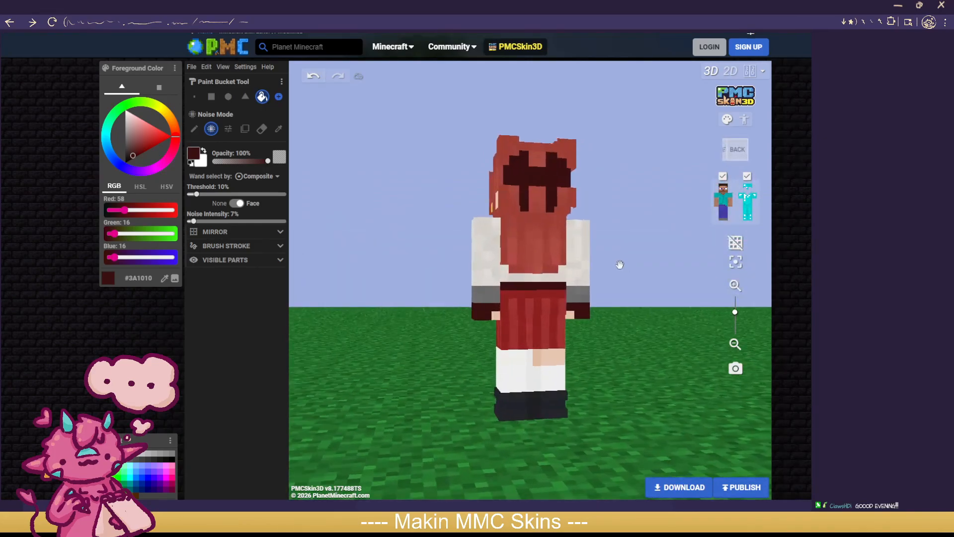
# Step: Sample skirt red #892020 and fill the centre of the maroon bow using Paint Bucket in noise mode
pyautogui.click(279, 129)
pyautogui.click(509, 295)
pyautogui.click(211, 129)
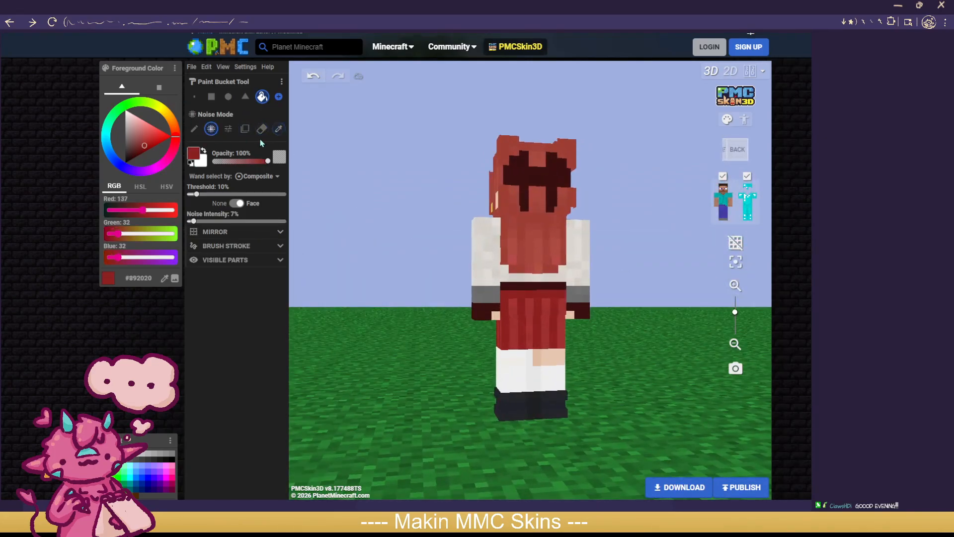
pyautogui.moveTo(532, 164); pyautogui.dragTo(554, 182)
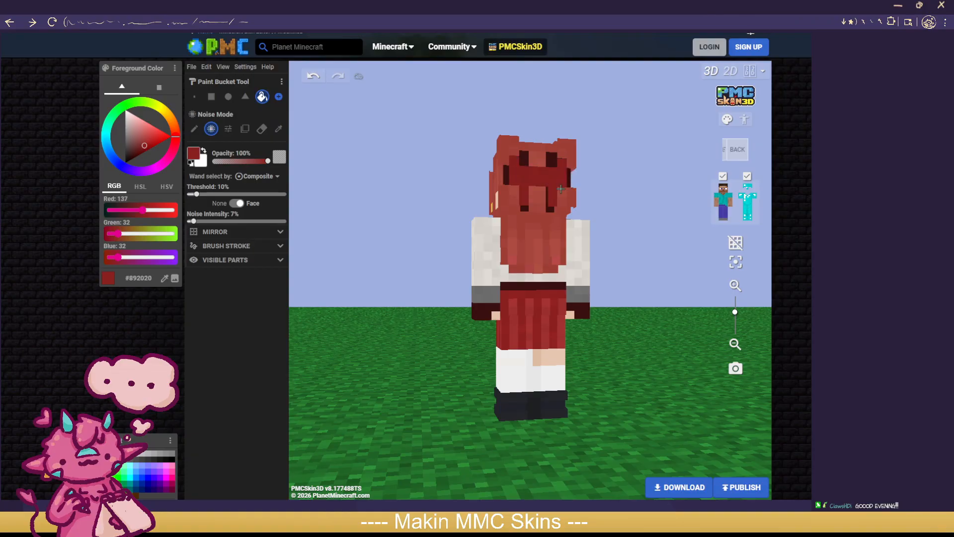
pyautogui.moveTo(553, 182); pyautogui.dragTo(672, 200, button='right')
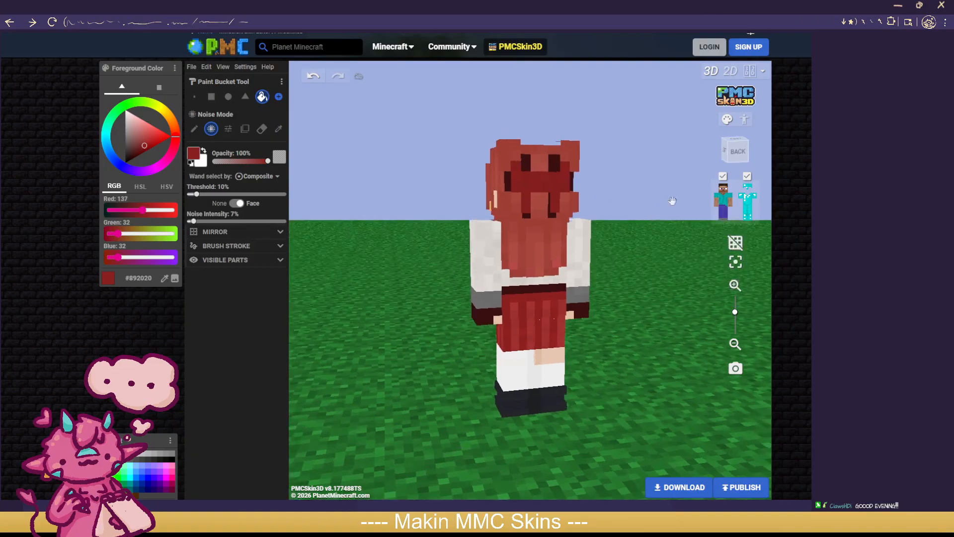
# Step: Compare the two-tone bow with the outer layer hidden and shown, and undo its maroon and red fills
pyautogui.click(747, 178)
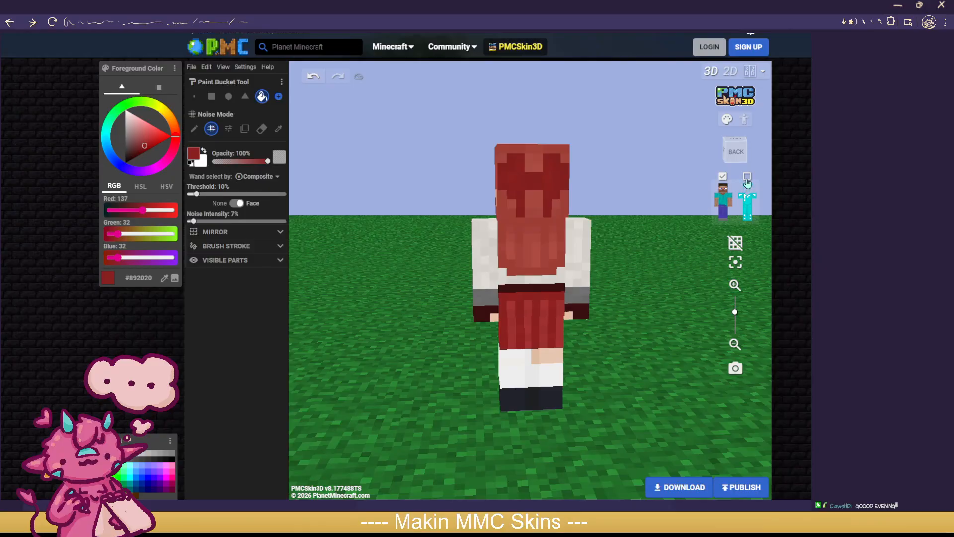
pyautogui.click(748, 178)
pyautogui.scroll(-3, 678, 256)
pyautogui.moveTo(678, 256); pyautogui.dragTo(658, 309, button='right')
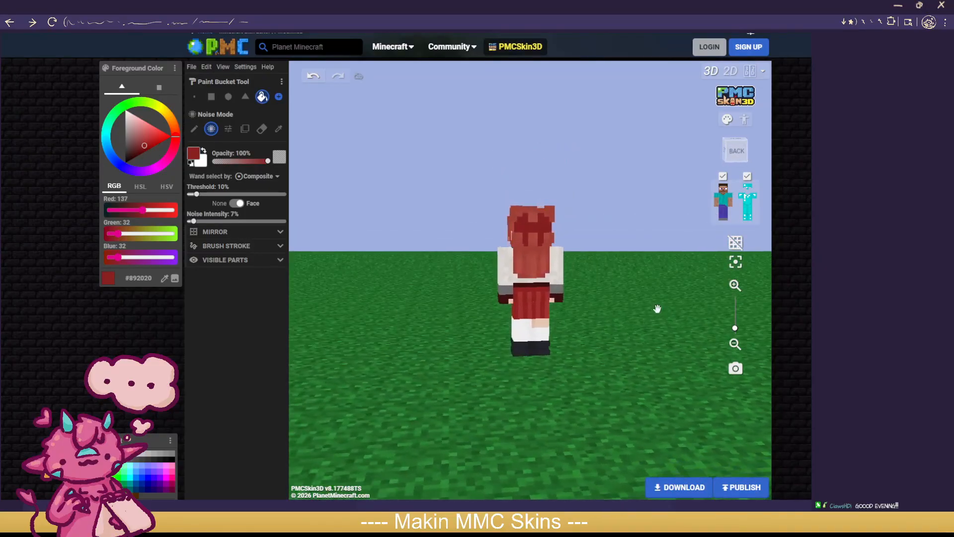
pyautogui.scroll(1, 657, 309)
pyautogui.moveTo(629, 337)
pyautogui.mouseDown(button='right')
pyautogui.moveTo(696, 332)
pyautogui.moveTo(449, 343)
pyautogui.moveTo(694, 337)
pyautogui.moveTo(551, 342)
pyautogui.moveTo(638, 346)
pyautogui.mouseUp(button='right')
pyautogui.scroll(1, 657, 337)
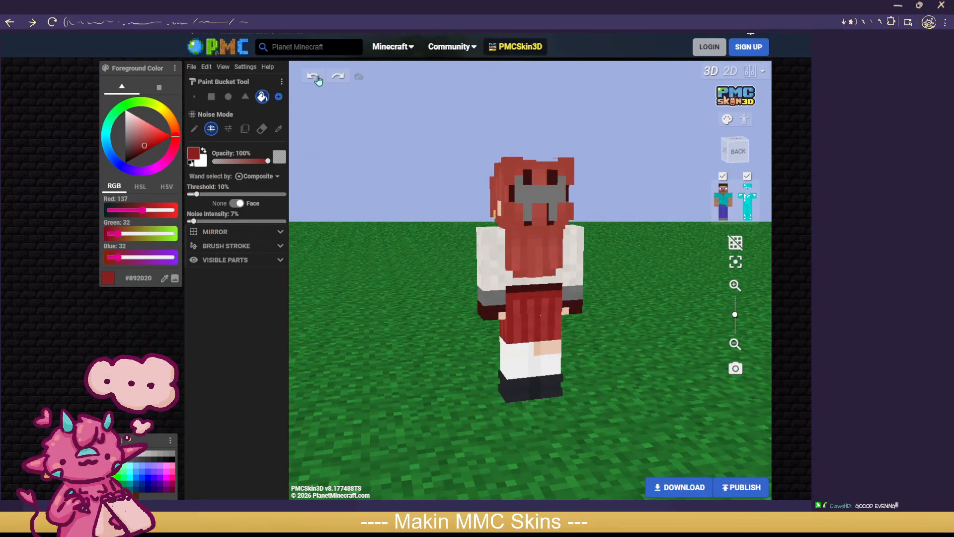
# Step: Sample off-white #DBD6D0 from the sleeve and fill the grey bow on both head layers in noise mode
pyautogui.click(278, 129)
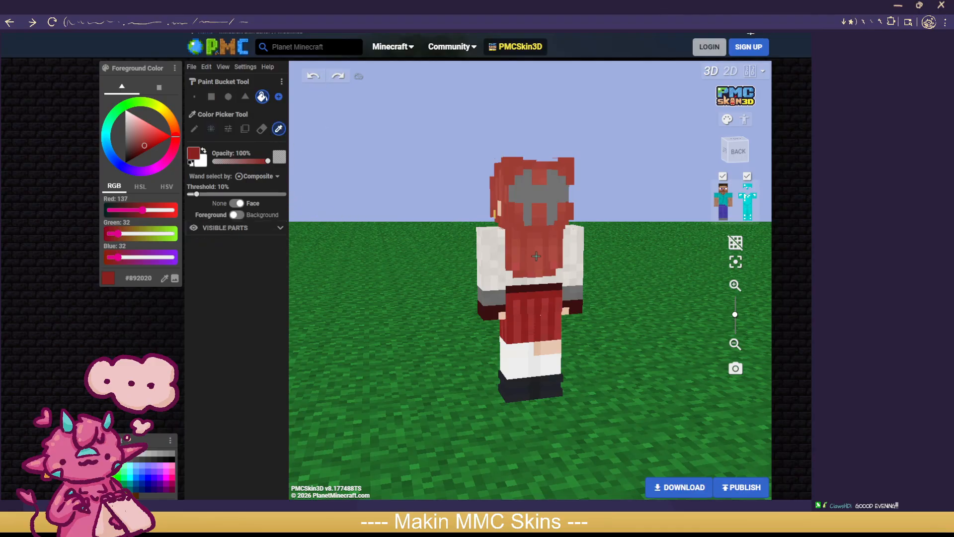
pyautogui.click(494, 251)
pyautogui.click(211, 128)
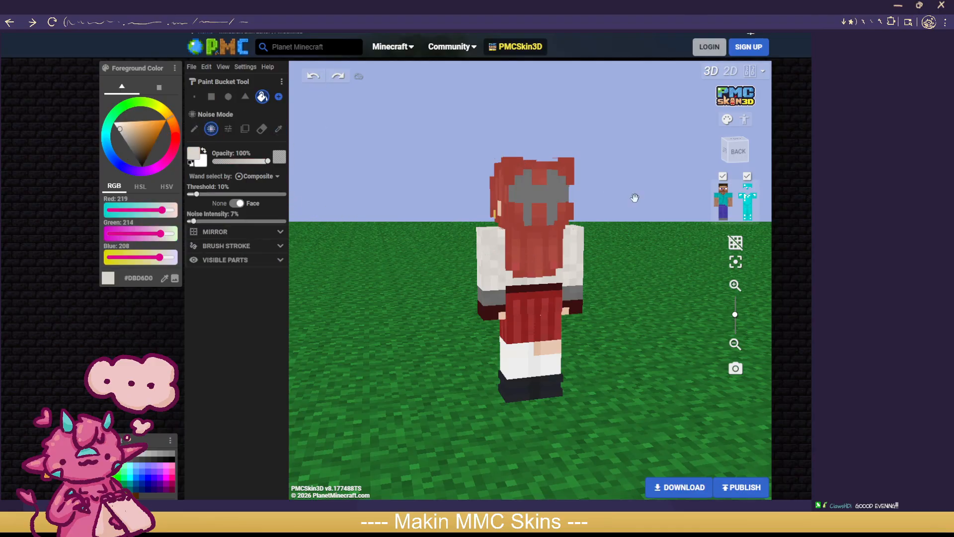
pyautogui.click(555, 194)
pyautogui.click(747, 177)
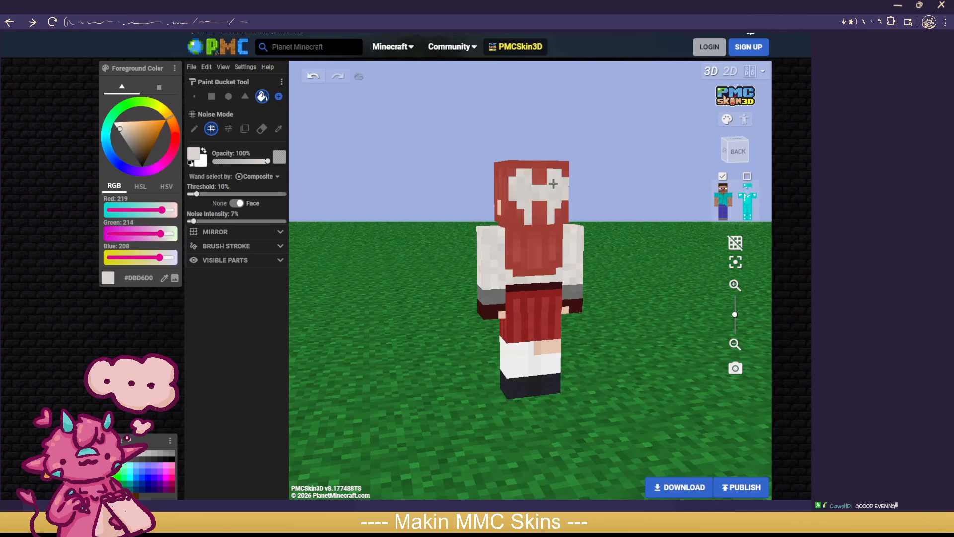
pyautogui.click(747, 177)
# Step: Check the off-white bow from behind at different distances and undo its fills
pyautogui.scroll(-2, 637, 343)
pyautogui.moveTo(636, 343)
pyautogui.mouseDown()
pyautogui.moveTo(667, 335)
pyautogui.moveTo(481, 336)
pyautogui.moveTo(714, 333)
pyautogui.moveTo(755, 371)
pyautogui.moveTo(593, 358)
pyautogui.moveTo(652, 341)
pyautogui.mouseUp()
pyautogui.scroll(-2, 611, 347)
pyautogui.scroll(5, 652, 341)
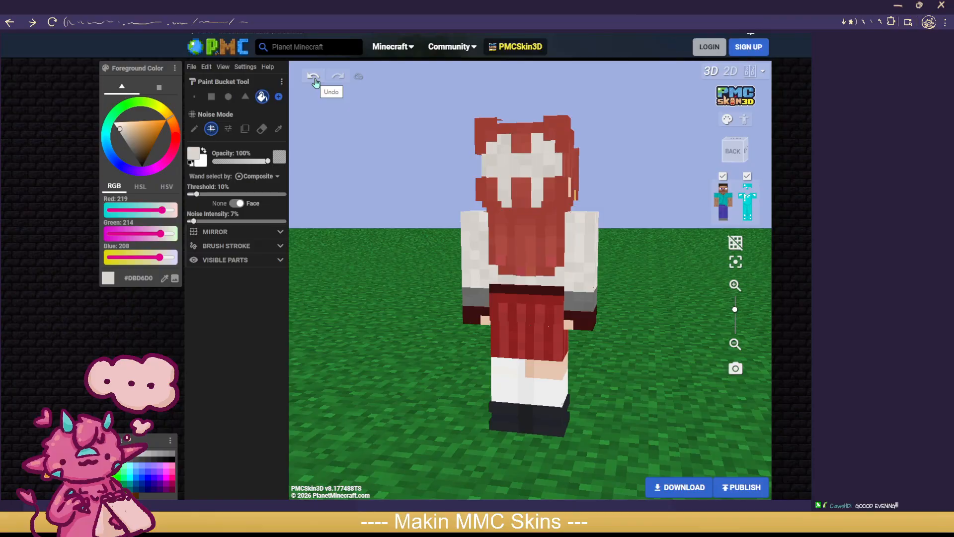
pyautogui.click(314, 77)
pyautogui.click(313, 77)
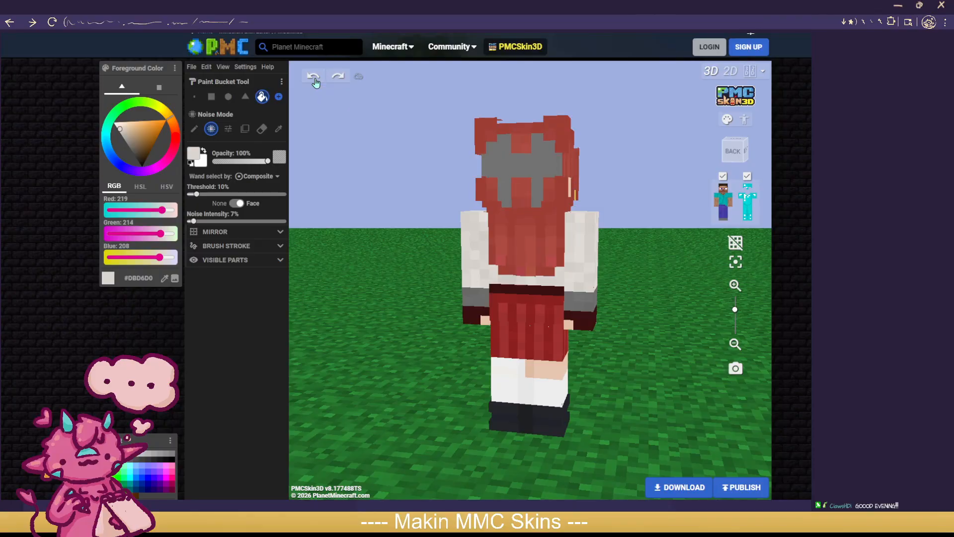
# Step: Sample skirt red #9C3030, try filling the bow's centre in noise mode, and undo the fill
pyautogui.click(280, 129)
pyautogui.click(504, 314)
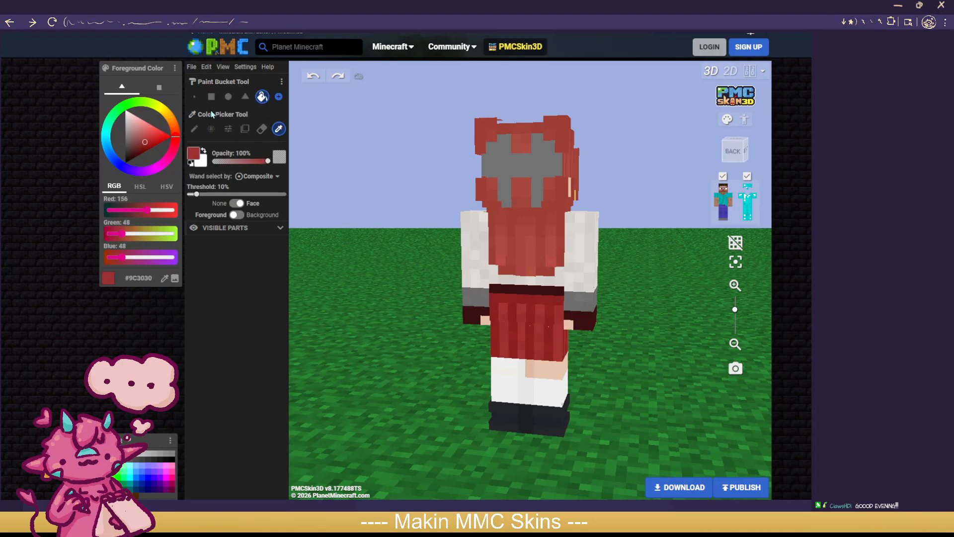
pyautogui.click(211, 128)
pyautogui.click(524, 170)
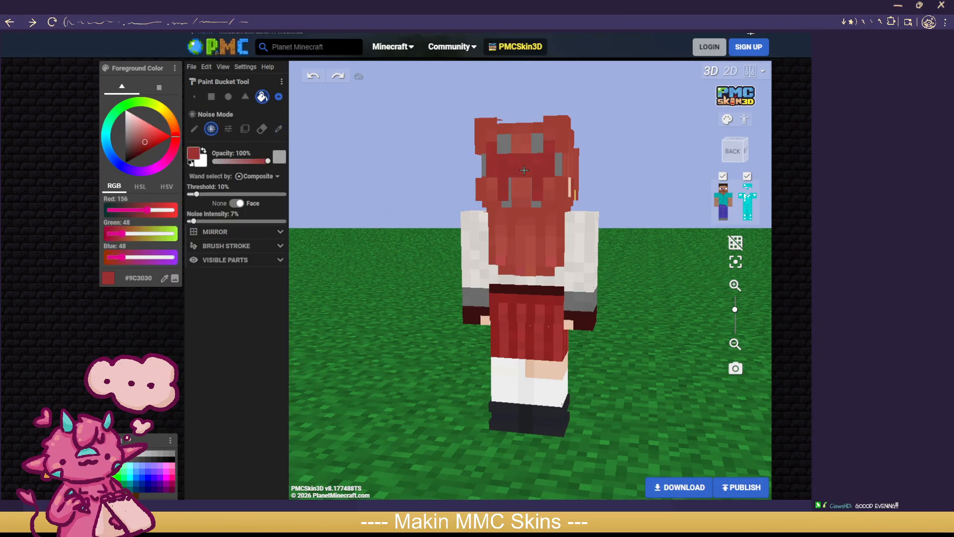
pyautogui.hotkey('ctrl', 'z')
# Step: Hide the outer layer and bring the bow on the back of the head into close view
pyautogui.moveTo(707, 179); pyautogui.dragTo(674, 183)
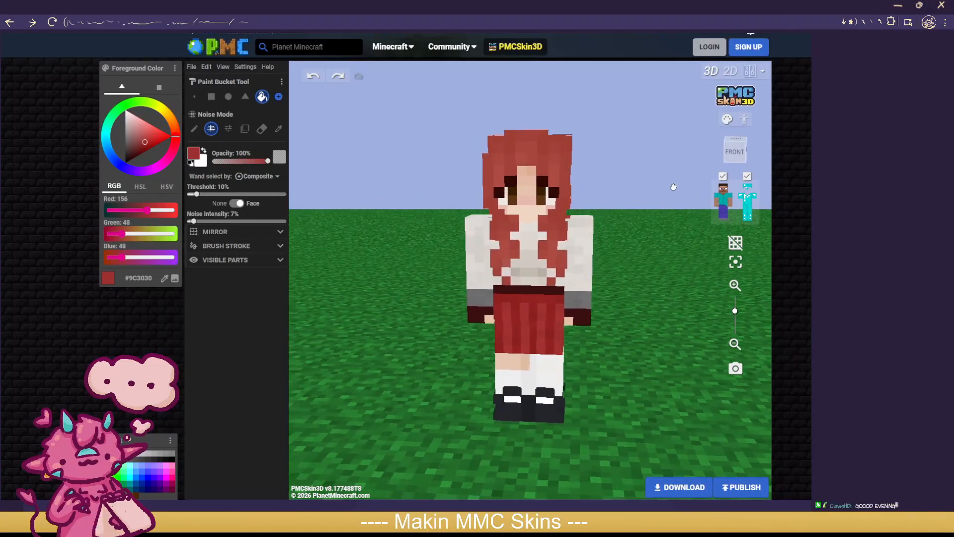
pyautogui.moveTo(672, 186); pyautogui.dragTo(335, 205)
pyautogui.moveTo(361, 243)
pyautogui.mouseDown()
pyautogui.moveTo(353, 262)
pyautogui.moveTo(660, 258)
pyautogui.moveTo(590, 249)
pyautogui.moveTo(357, 258)
pyautogui.mouseUp()
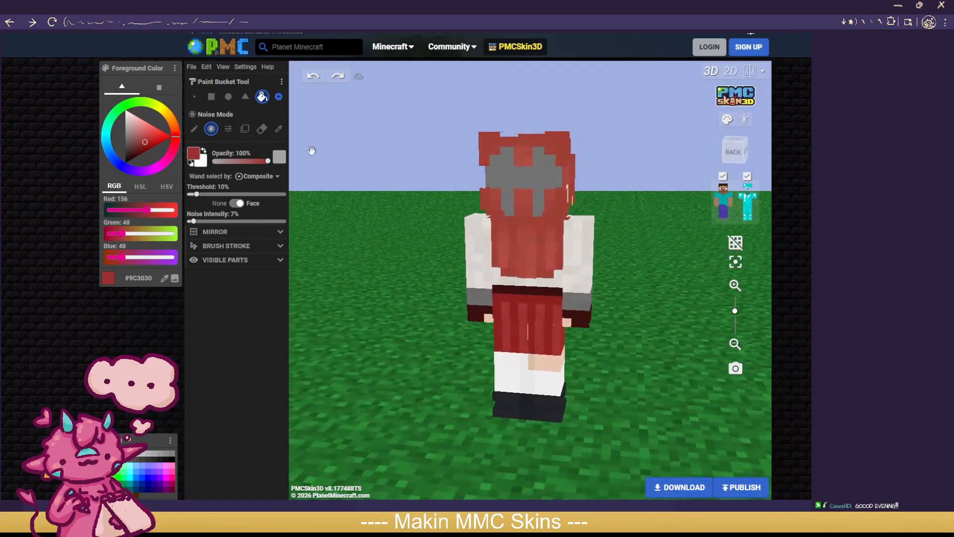
pyautogui.click(262, 129)
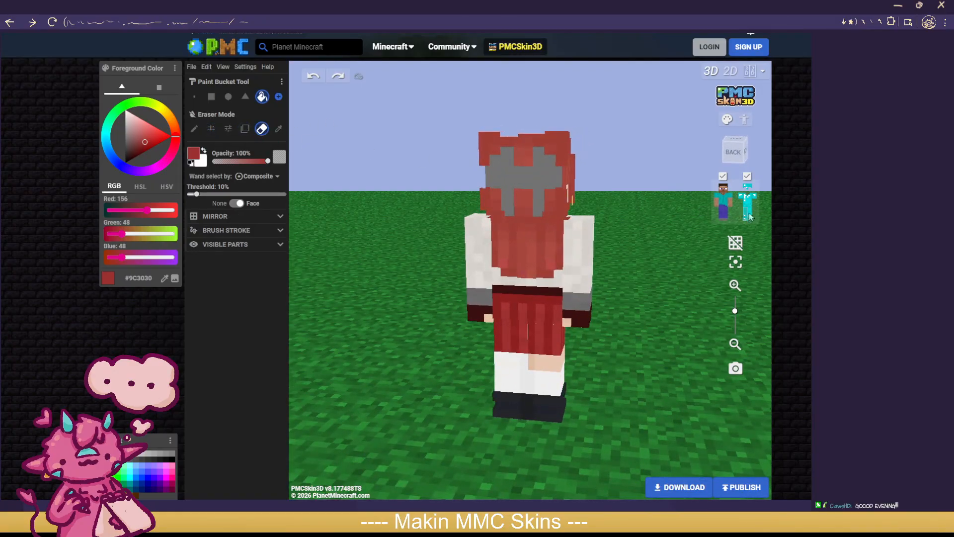
pyautogui.click(748, 179)
pyautogui.moveTo(641, 196); pyautogui.dragTo(698, 198)
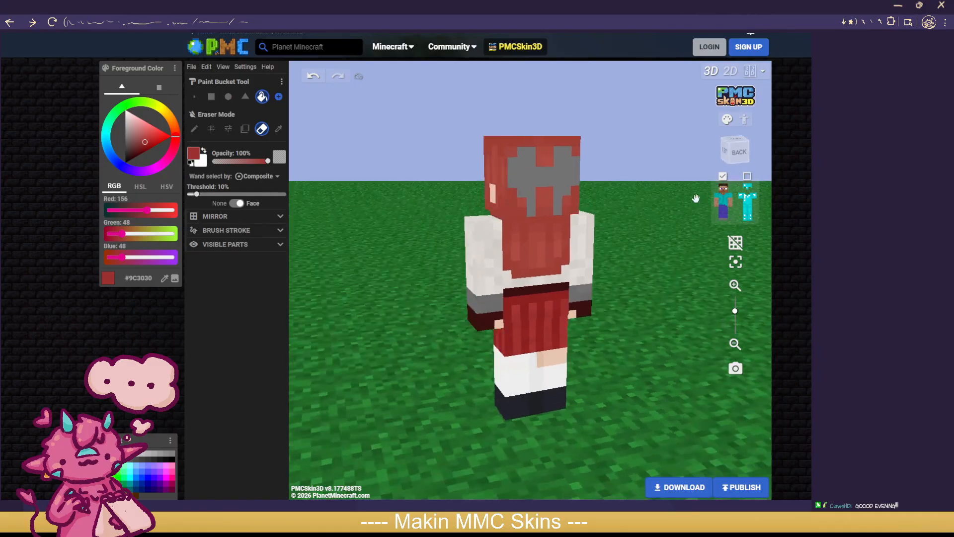
pyautogui.scroll(3, 557, 167)
# Step: Sample hair red #A1453E and paint over the bow's outer edges and ribbon tips with the Pixel Brush in draw mode
pyautogui.click(195, 97)
pyautogui.click(278, 129)
pyautogui.click(509, 80)
pyautogui.click(194, 129)
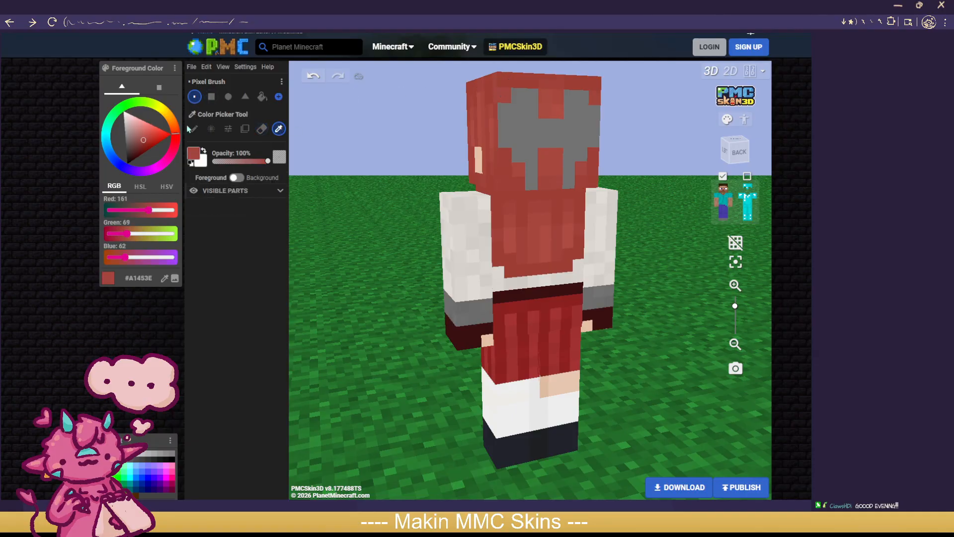
pyautogui.moveTo(503, 106); pyautogui.dragTo(502, 138)
pyautogui.moveTo(594, 113); pyautogui.dragTo(594, 141)
pyautogui.click(569, 182)
pyautogui.click(532, 185)
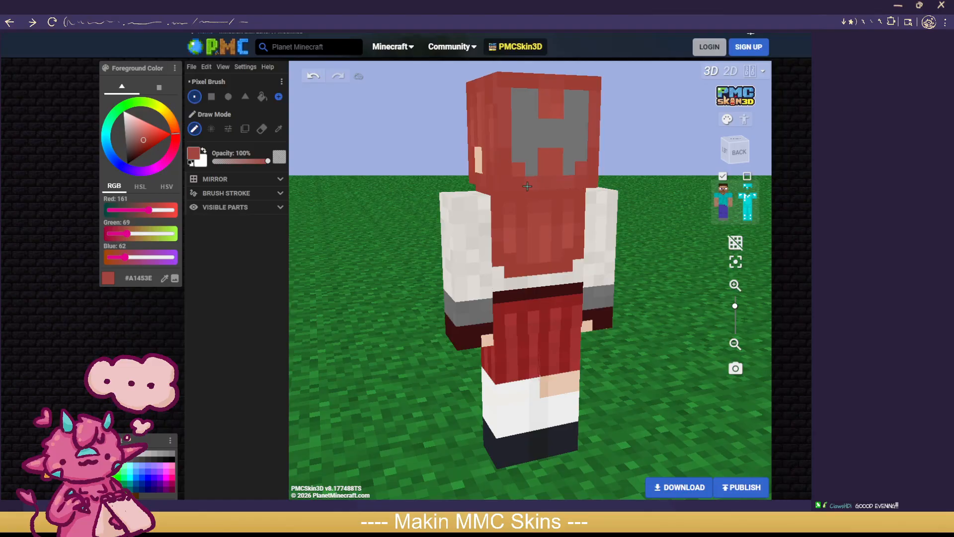
# Step: Cover the rest of the grey bow with hair shades including #9E3F36 and #A7483F, sampled from the surrounding hair
pyautogui.click(279, 129)
pyautogui.click(518, 170)
pyautogui.click(195, 129)
pyautogui.moveTo(526, 135); pyautogui.dragTo(527, 158)
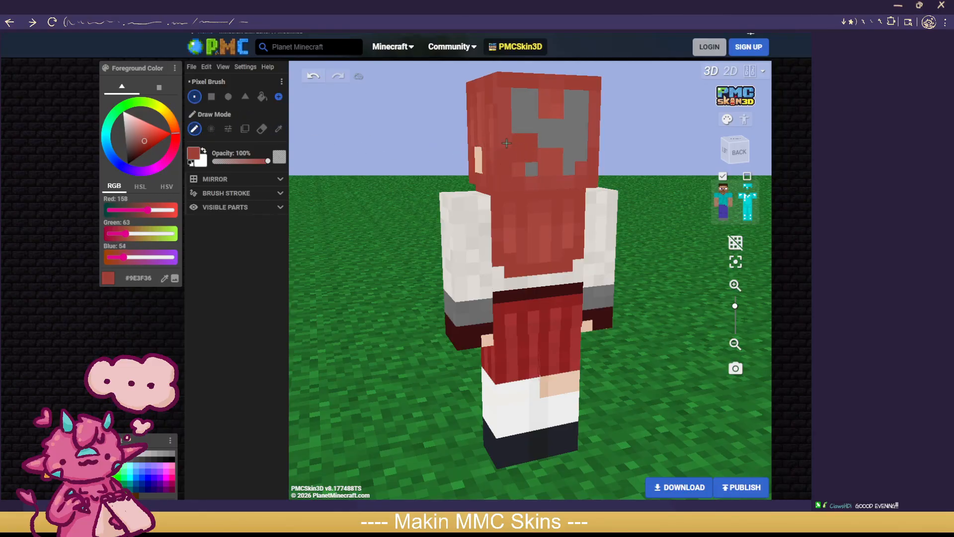
pyautogui.click(279, 129)
pyautogui.click(529, 158)
pyautogui.click(194, 129)
pyautogui.moveTo(530, 170)
pyautogui.mouseDown()
pyautogui.moveTo(521, 92)
pyautogui.moveTo(569, 169)
pyautogui.moveTo(565, 143)
pyautogui.moveTo(581, 106)
pyautogui.moveTo(578, 137)
pyautogui.mouseUp()
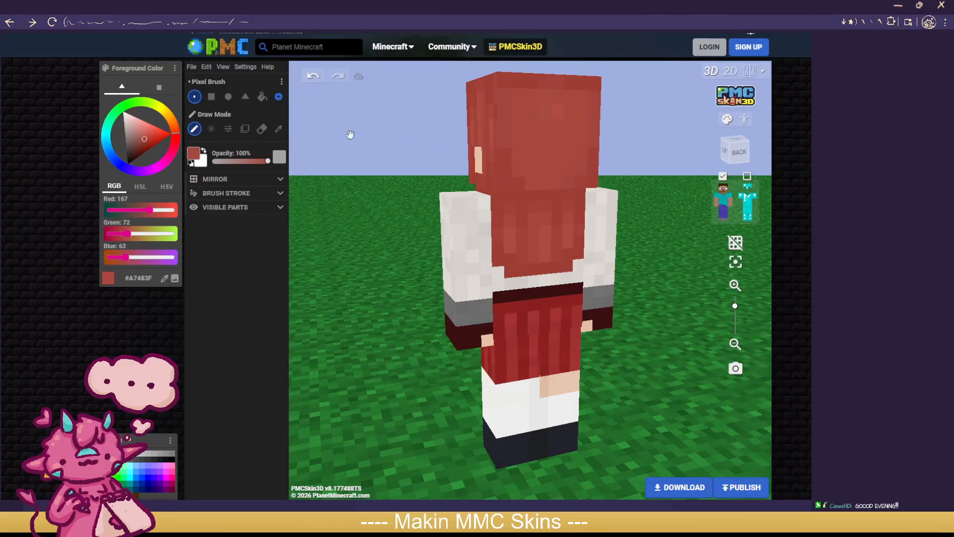
# Step: Sample lighter hair red #AC4C43 and touch up the hair shading on the back of the head in draw mode
pyautogui.click(279, 131)
pyautogui.moveTo(349, 142)
pyautogui.mouseDown()
pyautogui.moveTo(379, 160)
pyautogui.moveTo(410, 158)
pyautogui.mouseUp()
pyautogui.click(194, 128)
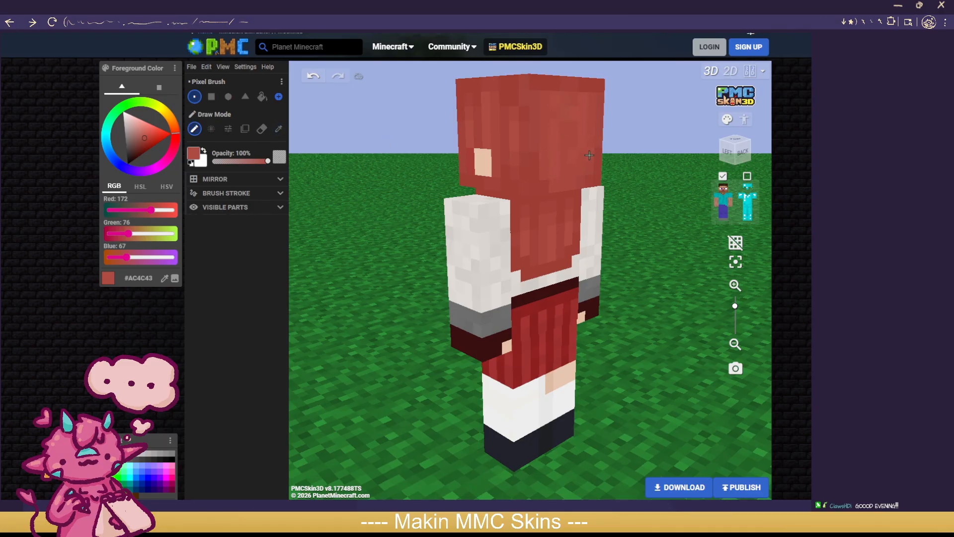
pyautogui.moveTo(630, 180); pyautogui.dragTo(580, 193)
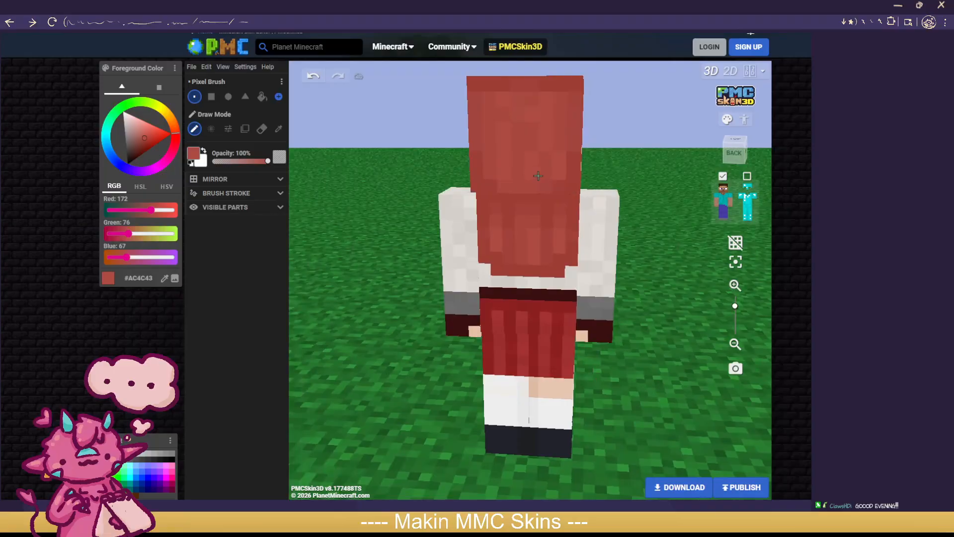
# Step: Show the outer layer again and review the whole figure from the side and front
pyautogui.scroll(-5, 652, 182)
pyautogui.moveTo(632, 280); pyautogui.dragTo(646, 256)
pyautogui.moveTo(736, 280); pyautogui.dragTo(471, 311)
pyautogui.scroll(-4, 654, 283)
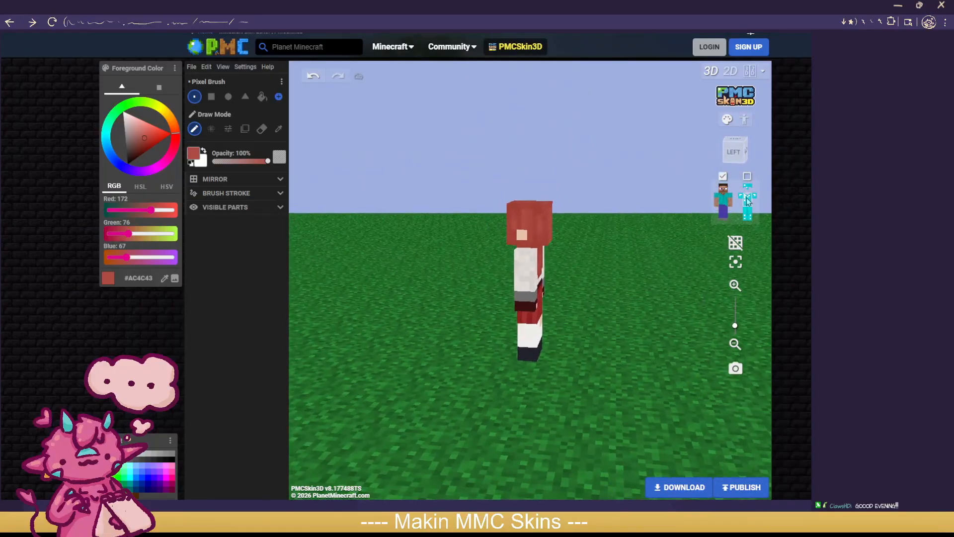
pyautogui.click(749, 179)
pyautogui.moveTo(647, 272); pyautogui.dragTo(605, 307)
pyautogui.scroll(2, 642, 301)
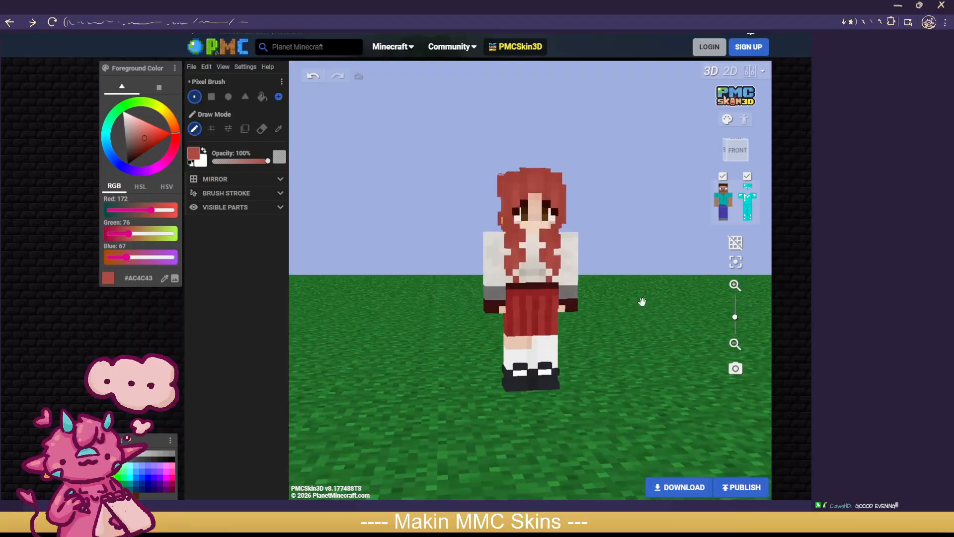
pyautogui.moveTo(360, 348); pyautogui.dragTo(401, 351)
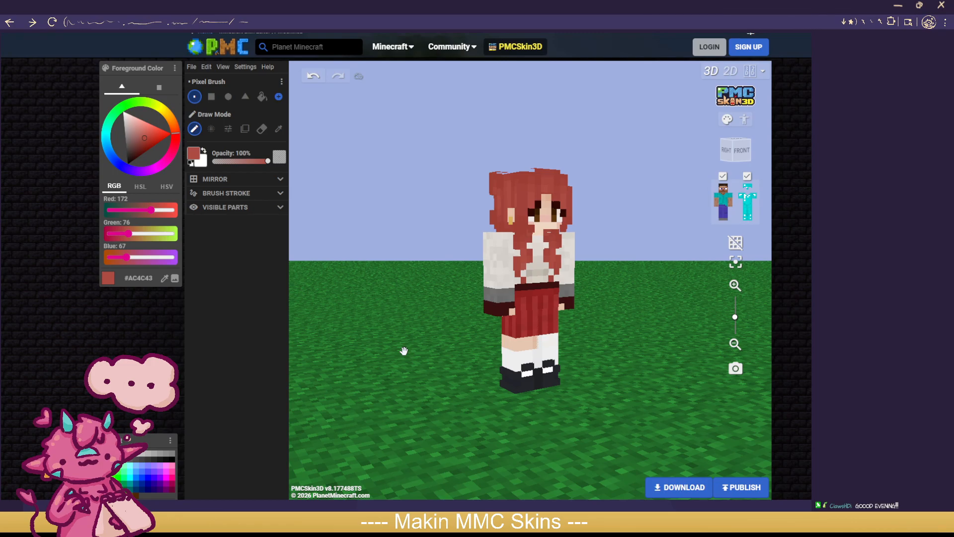
# Step: Sample maroon #3A1010 from the belt and switch the Pixel Brush to noise mode
pyautogui.moveTo(403, 350); pyautogui.dragTo(404, 343)
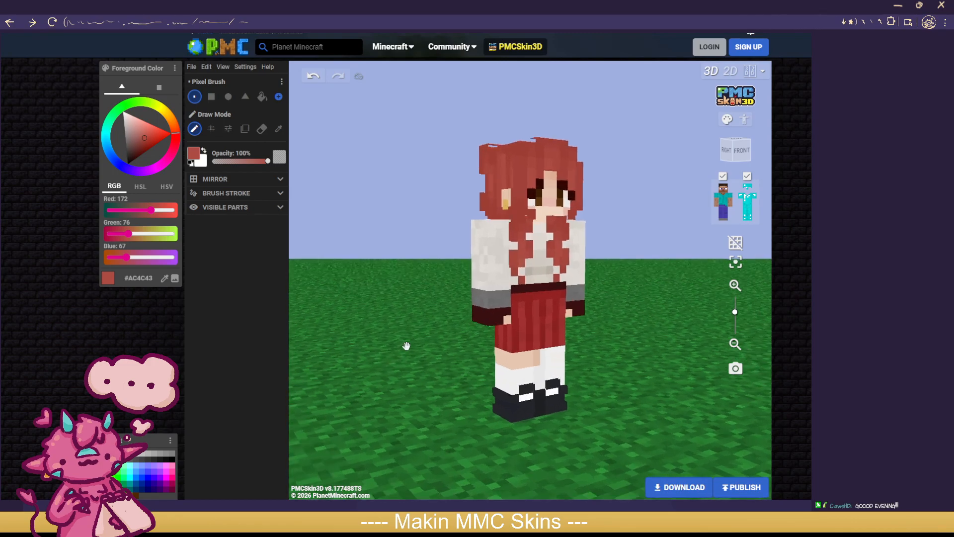
pyautogui.scroll(1, 389, 357)
pyautogui.click(278, 129)
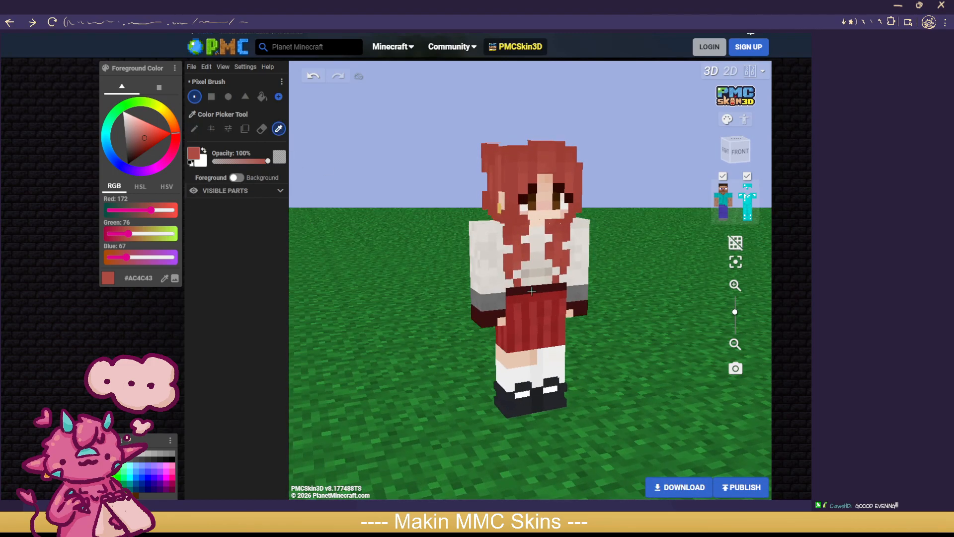
pyautogui.click(531, 291)
pyautogui.click(199, 128)
pyautogui.moveTo(360, 229)
pyautogui.mouseDown()
pyautogui.moveTo(360, 212)
pyautogui.moveTo(375, 260)
pyautogui.moveTo(414, 236)
pyautogui.mouseUp()
pyautogui.click(213, 132)
# Step: Hide the outer layer and paint a maroon headband around the head, with a knot and two ribbon tails at the back
pyautogui.click(749, 175)
pyautogui.scroll(2, 677, 188)
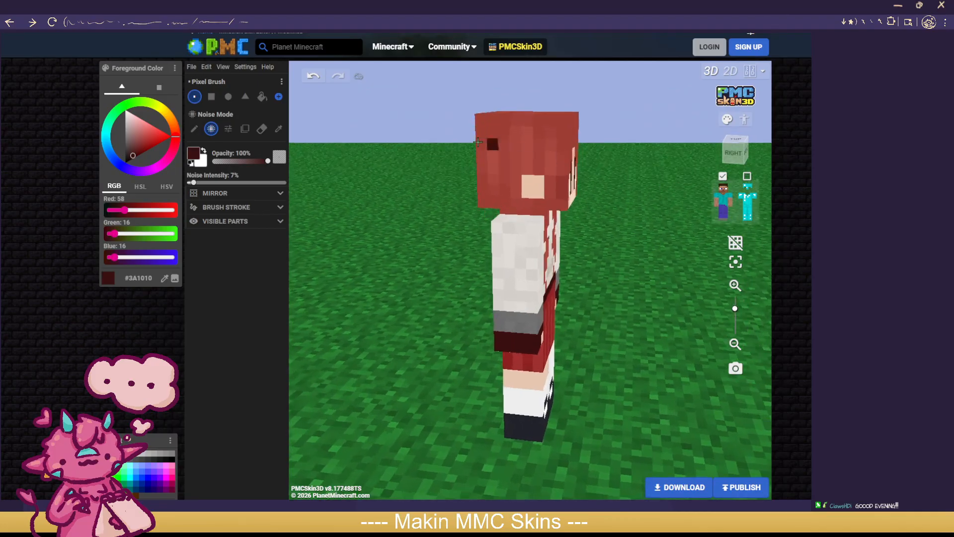
pyautogui.moveTo(480, 144)
pyautogui.mouseDown()
pyautogui.moveTo(558, 141)
pyautogui.moveTo(502, 155)
pyautogui.moveTo(571, 154)
pyautogui.mouseUp()
pyautogui.moveTo(661, 151)
pyautogui.mouseDown()
pyautogui.moveTo(497, 150)
pyautogui.moveTo(585, 152)
pyautogui.moveTo(517, 155)
pyautogui.mouseUp()
pyautogui.moveTo(514, 159); pyautogui.dragTo(584, 151)
pyautogui.moveTo(661, 155); pyautogui.dragTo(613, 140)
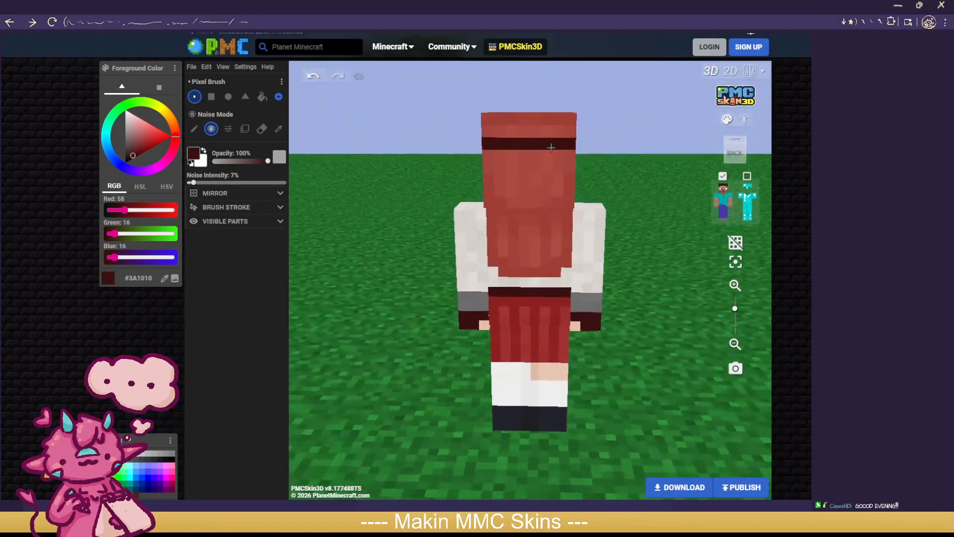
pyautogui.moveTo(524, 156); pyautogui.dragTo(533, 155)
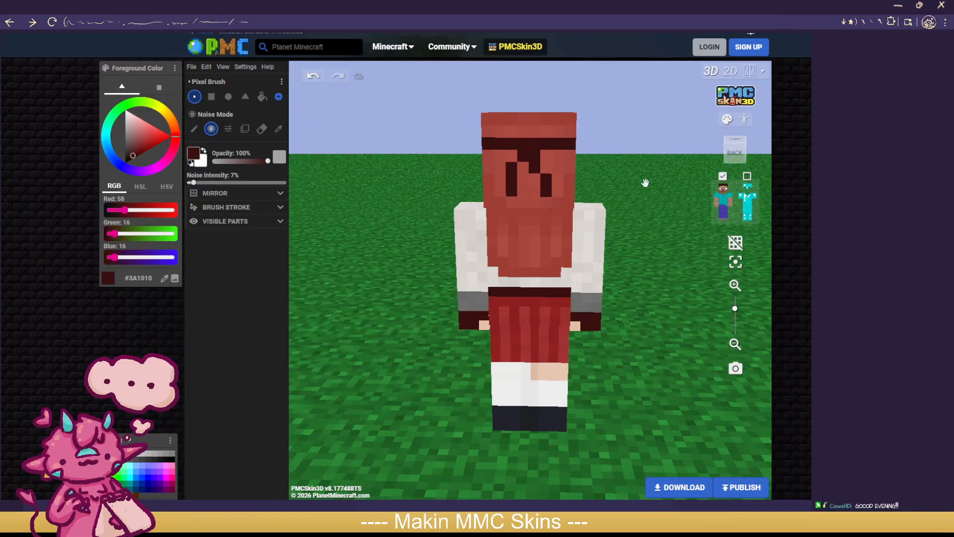
# Step: Show the outer layer again and examine the new headband on the figure from the side, back and front
pyautogui.moveTo(738, 175); pyautogui.dragTo(282, 186)
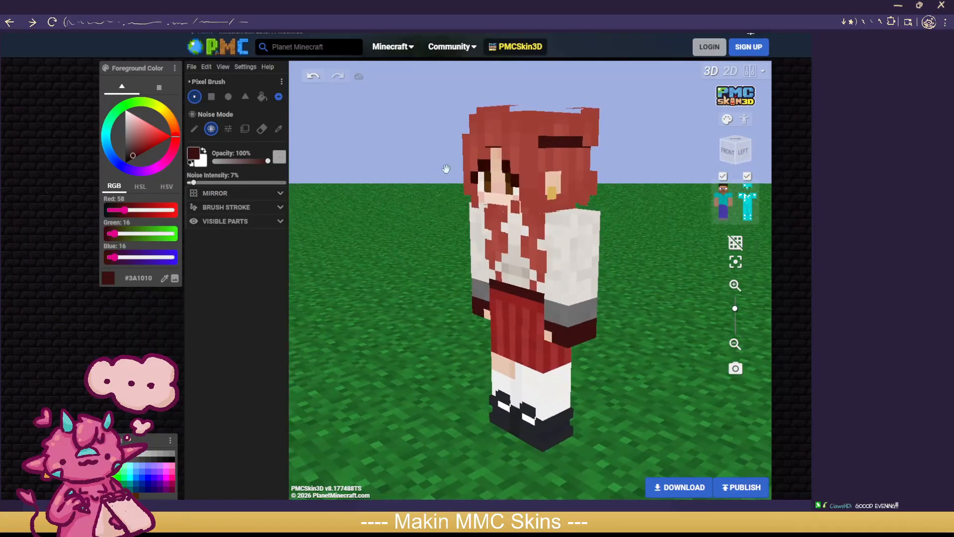
pyautogui.scroll(-6, 354, 177)
pyautogui.moveTo(402, 299); pyautogui.dragTo(688, 281)
pyautogui.moveTo(405, 335); pyautogui.dragTo(464, 353)
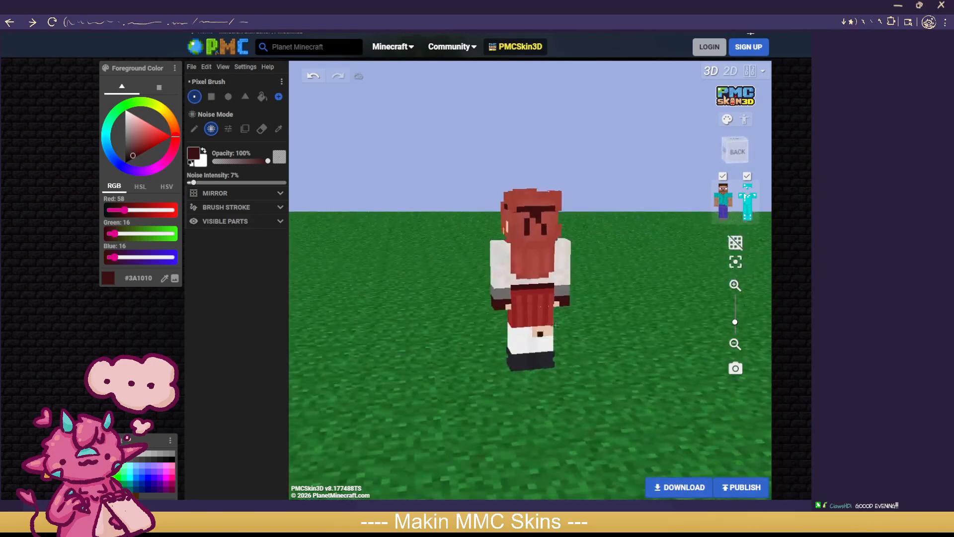
pyautogui.scroll(3, 543, 337)
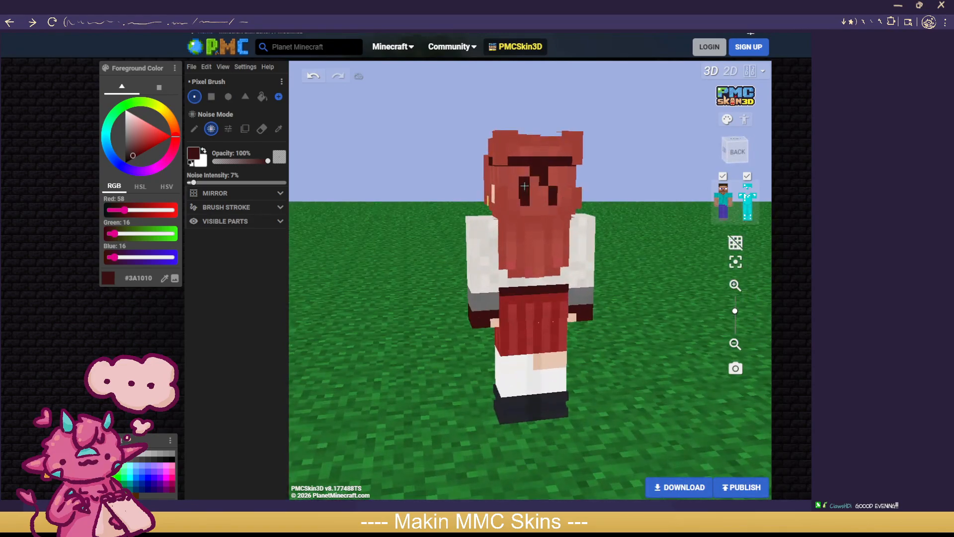
pyautogui.moveTo(660, 205); pyautogui.dragTo(609, 200)
pyautogui.scroll(-5, 609, 200)
pyautogui.moveTo(618, 365); pyautogui.dragTo(399, 365)
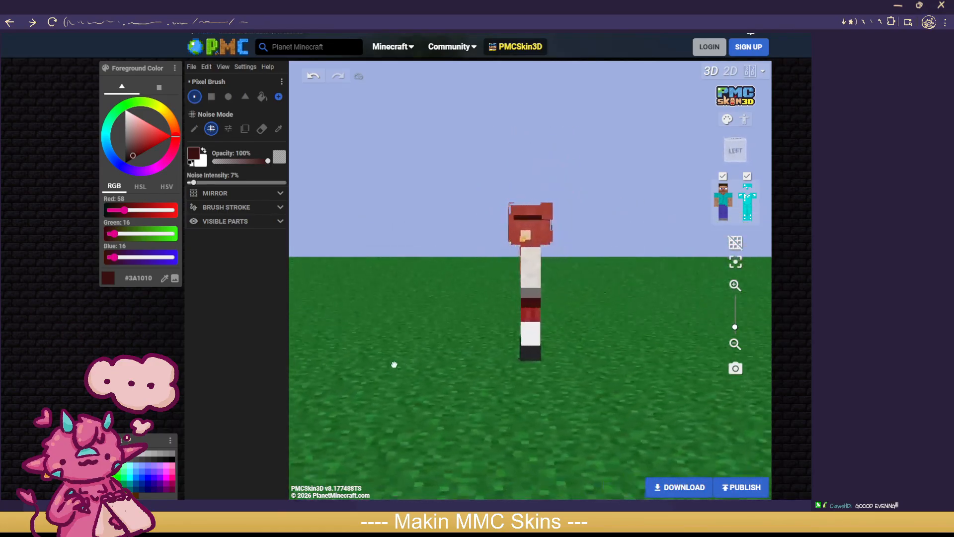
pyautogui.moveTo(706, 361); pyautogui.dragTo(611, 374)
pyautogui.scroll(3, 648, 364)
pyautogui.scroll(-1, 636, 362)
# Step: Sample off-white #DDD7CF from the top and paint over the darker patch above the belt in noise mode with the outer layer hidden
pyautogui.click(278, 128)
pyautogui.scroll(1, 422, 274)
pyautogui.click(529, 228)
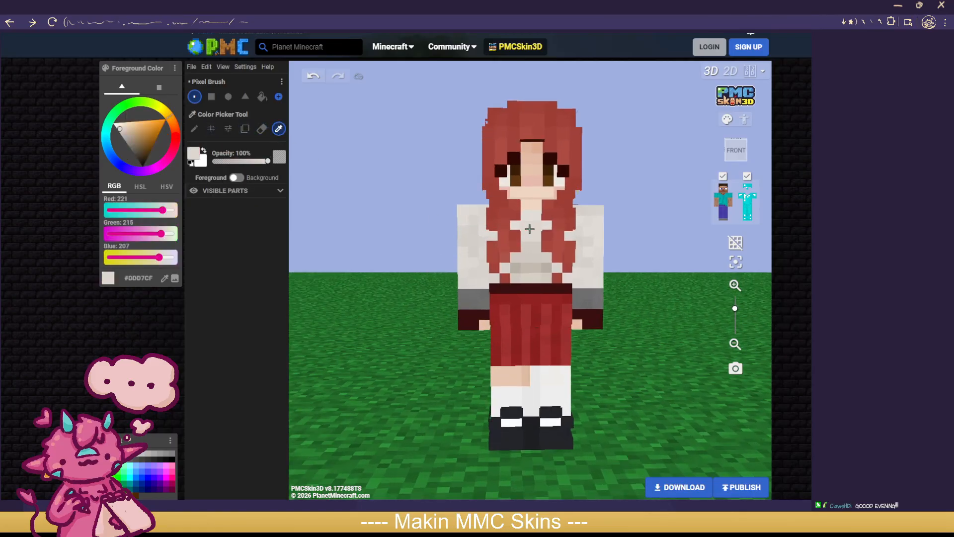
pyautogui.scroll(-1, 365, 274)
pyautogui.moveTo(365, 273)
pyautogui.mouseDown()
pyautogui.moveTo(460, 303)
pyautogui.moveTo(180, 308)
pyautogui.moveTo(348, 272)
pyautogui.mouseUp()
pyautogui.click(211, 130)
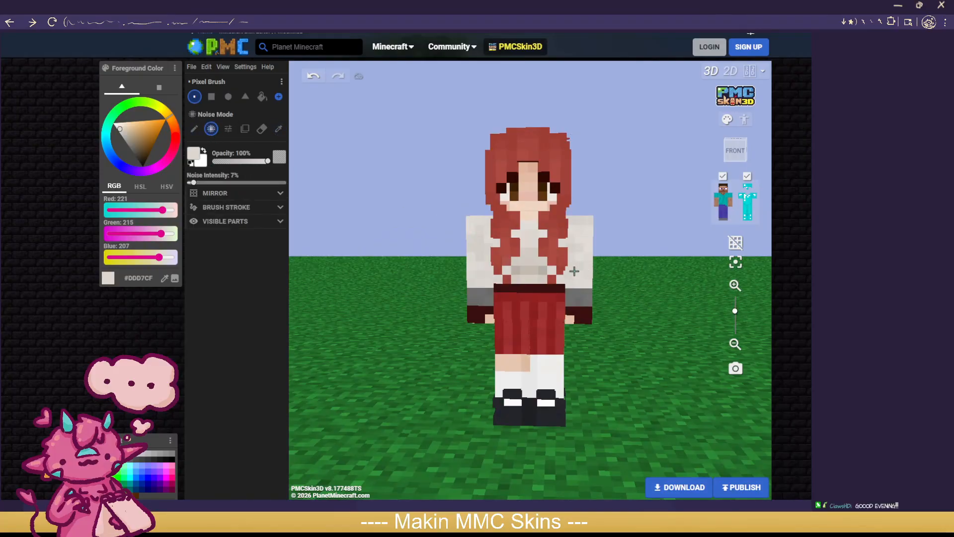
pyautogui.click(747, 176)
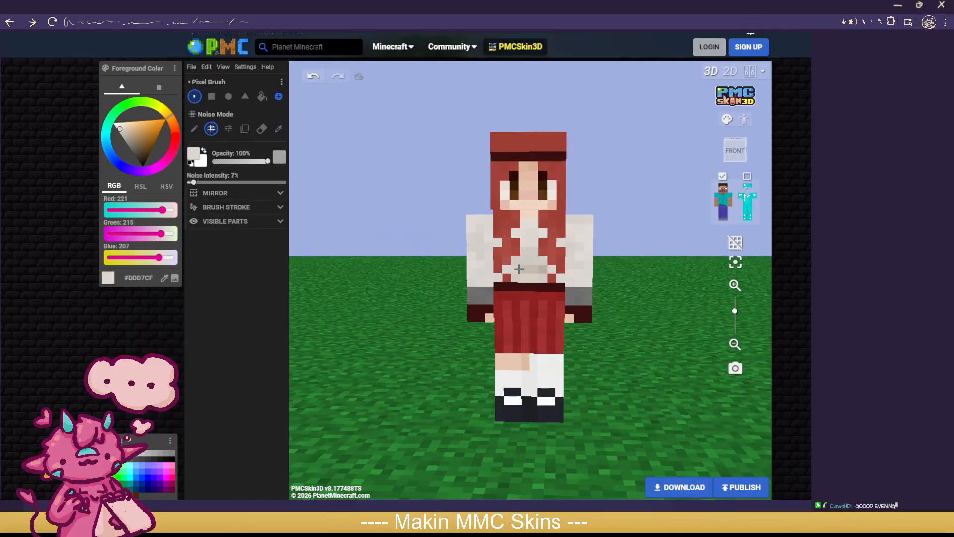
pyautogui.scroll(2, 663, 279)
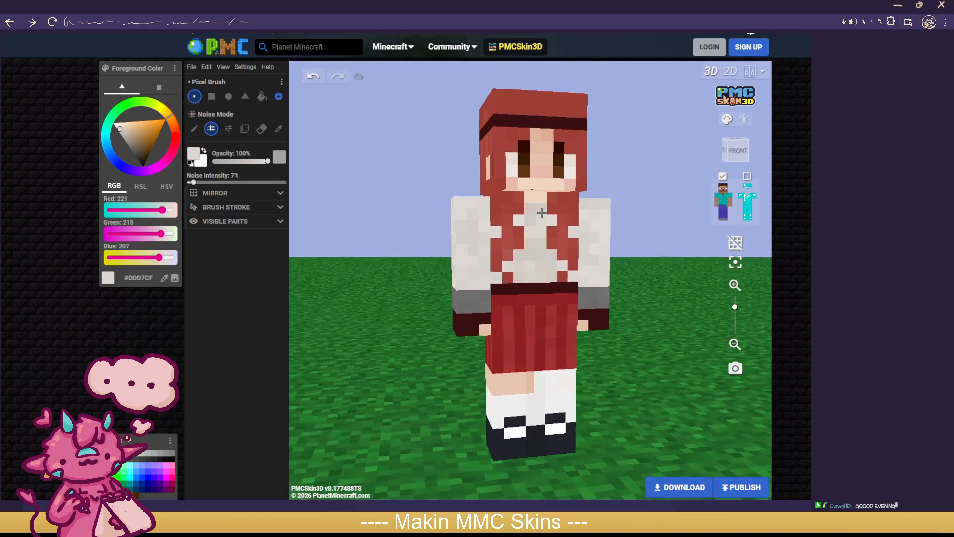
# Step: Sample skin tone #DDBAA1 and paint a one-pixel row of skin around the left leg above the sock in draw mode
pyautogui.scroll(-2, 681, 284)
pyautogui.moveTo(681, 285); pyautogui.dragTo(669, 302)
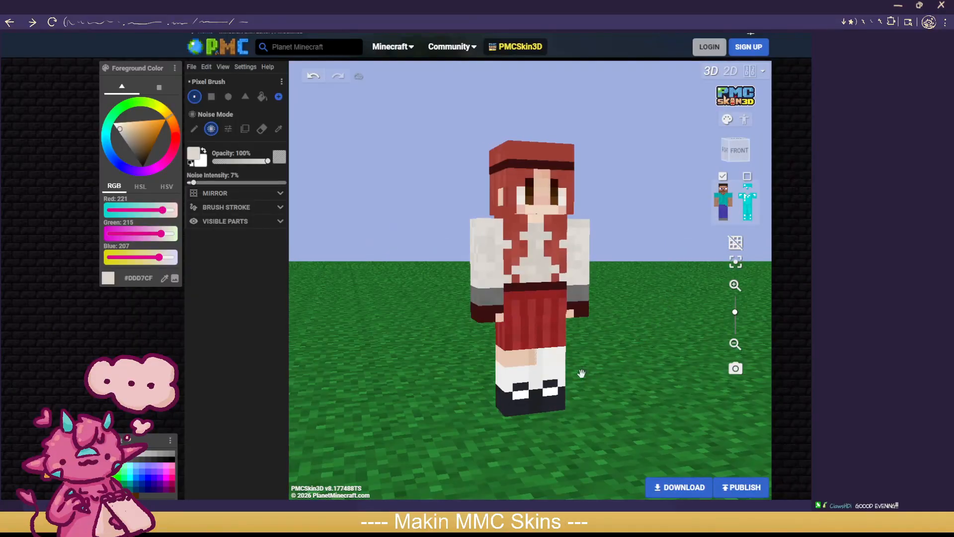
pyautogui.scroll(-2, 624, 364)
pyautogui.scroll(3, 624, 365)
pyautogui.moveTo(619, 375); pyautogui.dragTo(581, 356)
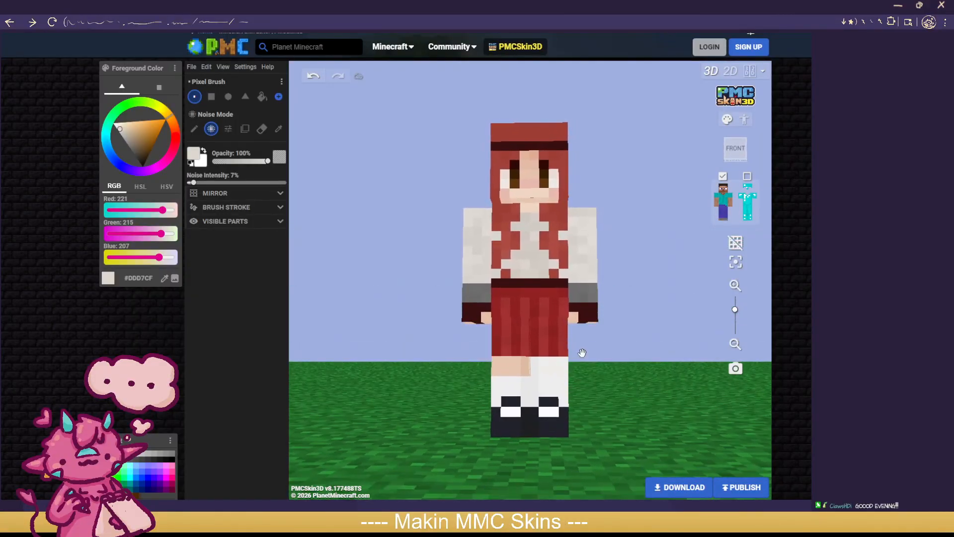
pyautogui.click(278, 129)
pyautogui.click(524, 360)
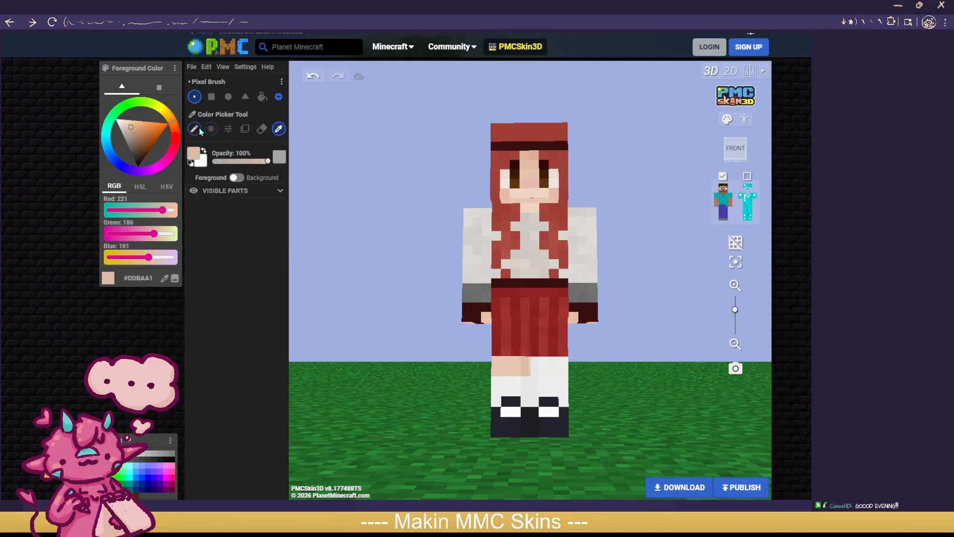
pyautogui.click(198, 129)
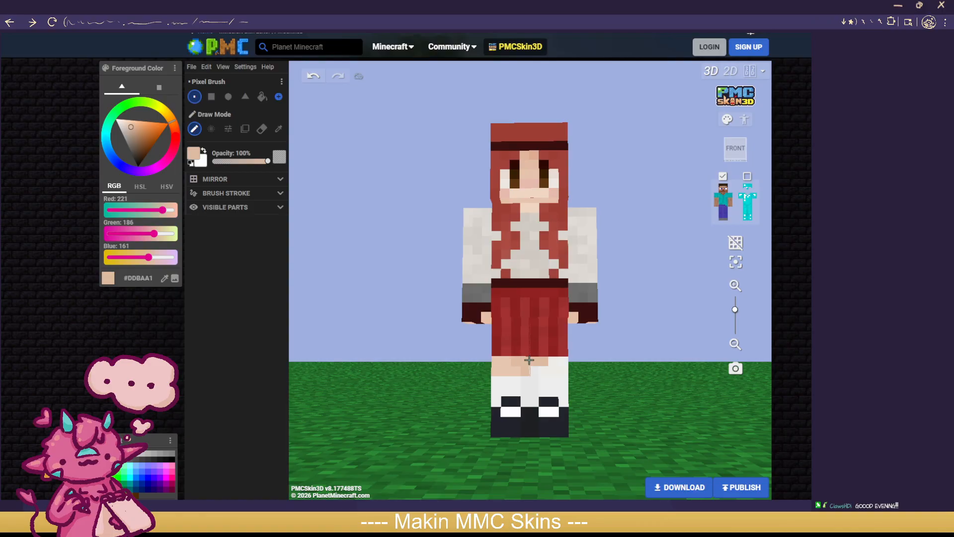
pyautogui.moveTo(616, 363); pyautogui.dragTo(505, 361)
pyautogui.moveTo(602, 361); pyautogui.dragTo(490, 362)
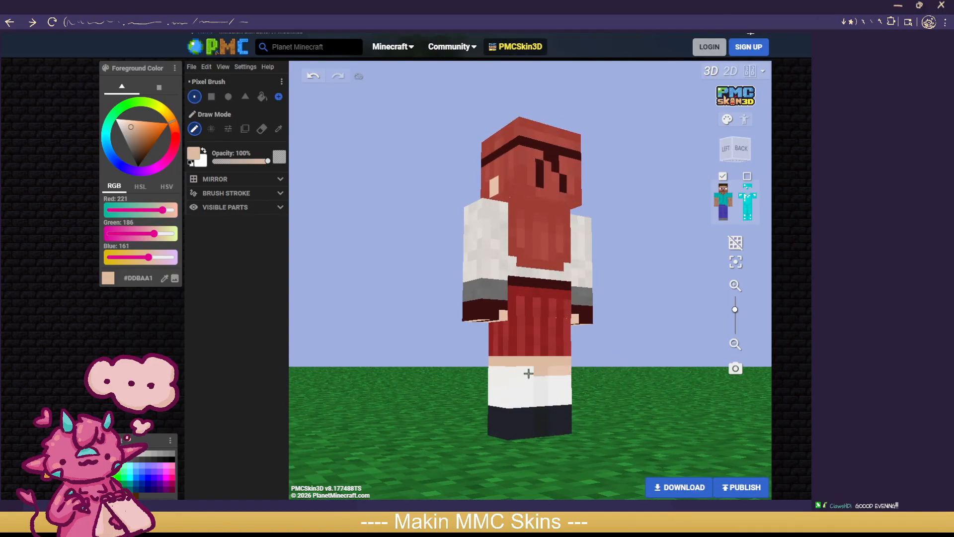
pyautogui.moveTo(342, 387); pyautogui.dragTo(601, 387)
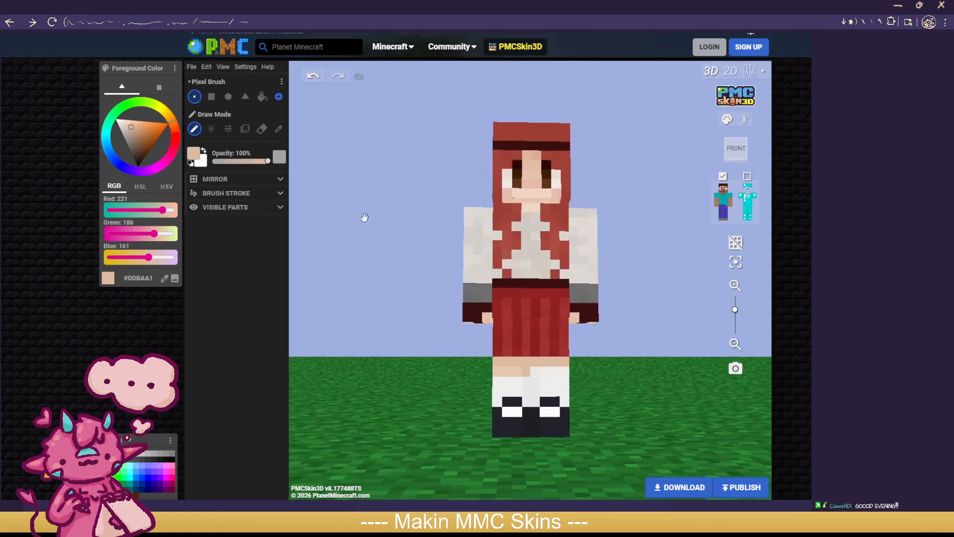
# Step: Try filling the right sock's front with off-white #DDD8D2 using the Paint Bucket in noise mode, and undo the fill
pyautogui.click(279, 129)
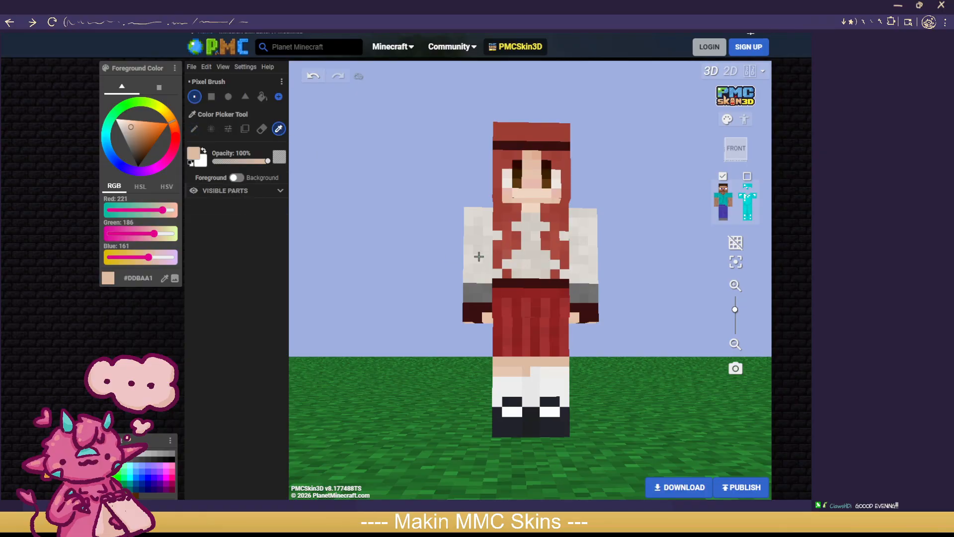
pyautogui.click(479, 257)
pyautogui.click(211, 129)
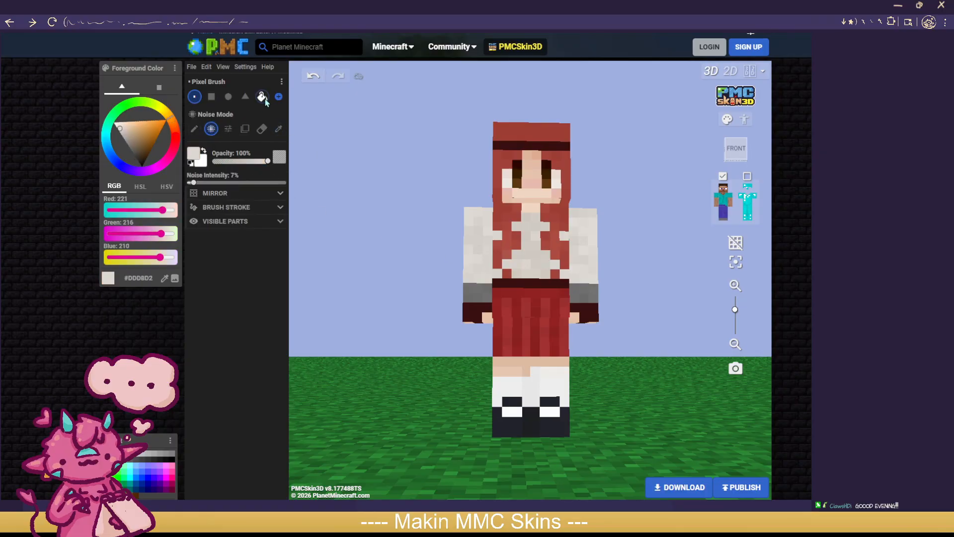
pyautogui.click(262, 96)
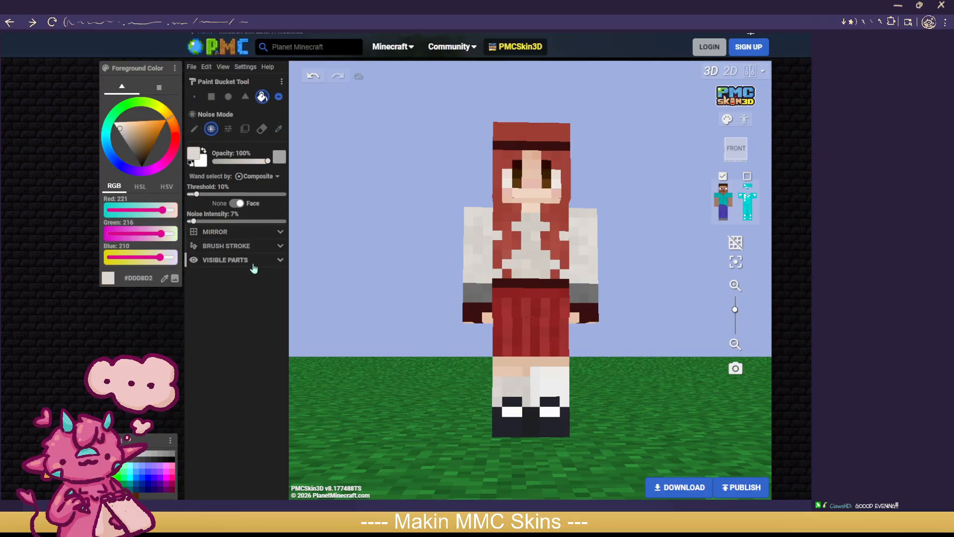
pyautogui.click(313, 77)
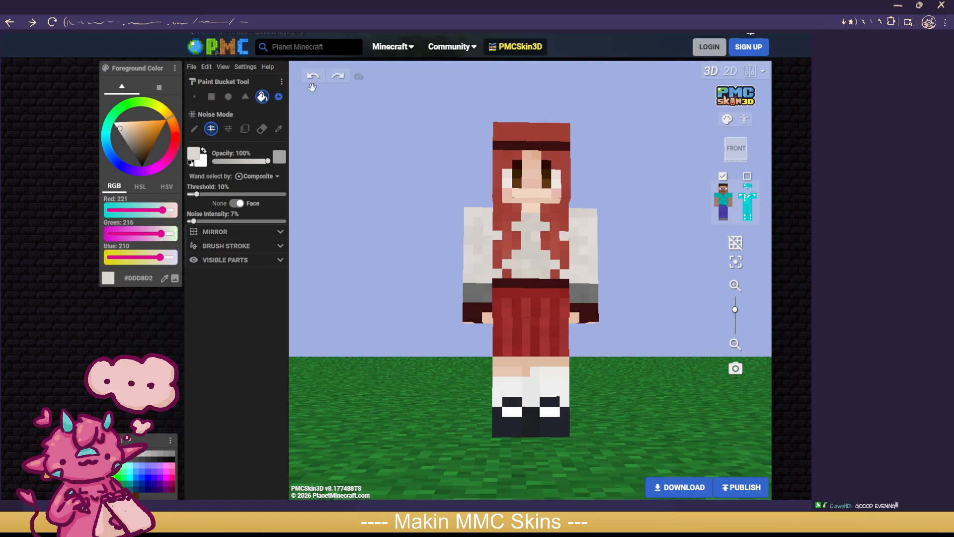
# Step: Sample off-white #DFDAD4, set the noise intensity to 4%, and fill the right sock's front face with the Paint Bucket
pyautogui.click(279, 129)
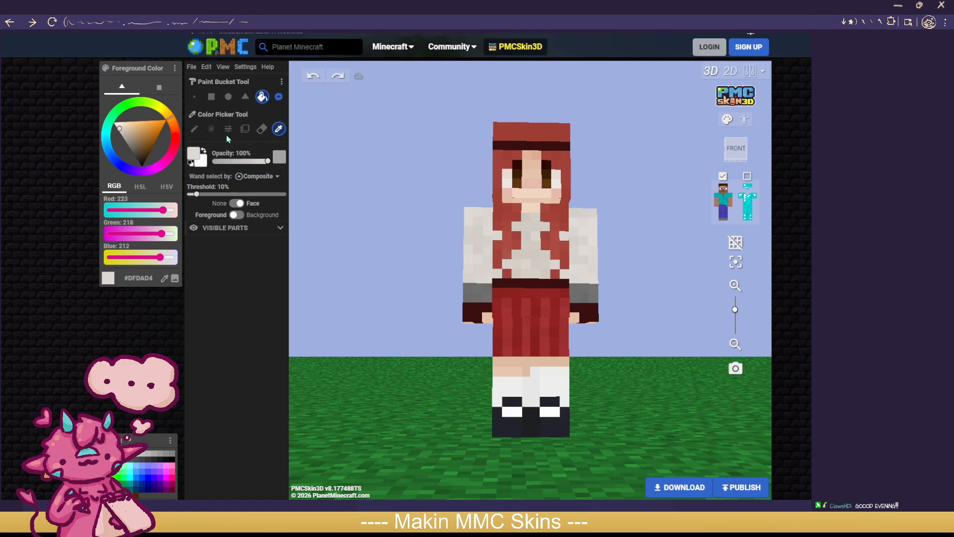
pyautogui.click(211, 129)
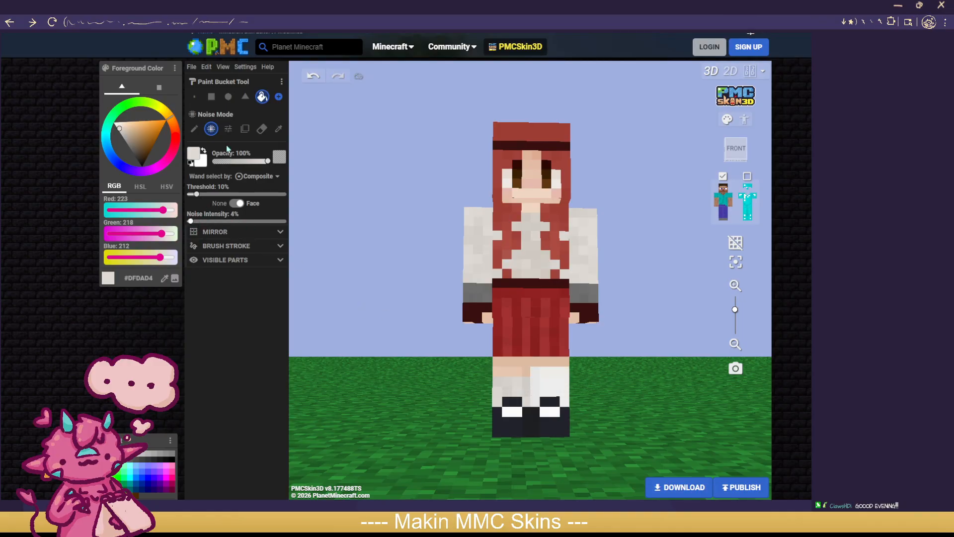
pyautogui.click(309, 80)
pyautogui.click(522, 385)
# Step: Fill the remaining outer sock faces with off-white noise, hide the right leg, and fill the left sock's inner face
pyautogui.moveTo(650, 432); pyautogui.dragTo(599, 437)
pyautogui.moveTo(617, 374); pyautogui.dragTo(400, 373)
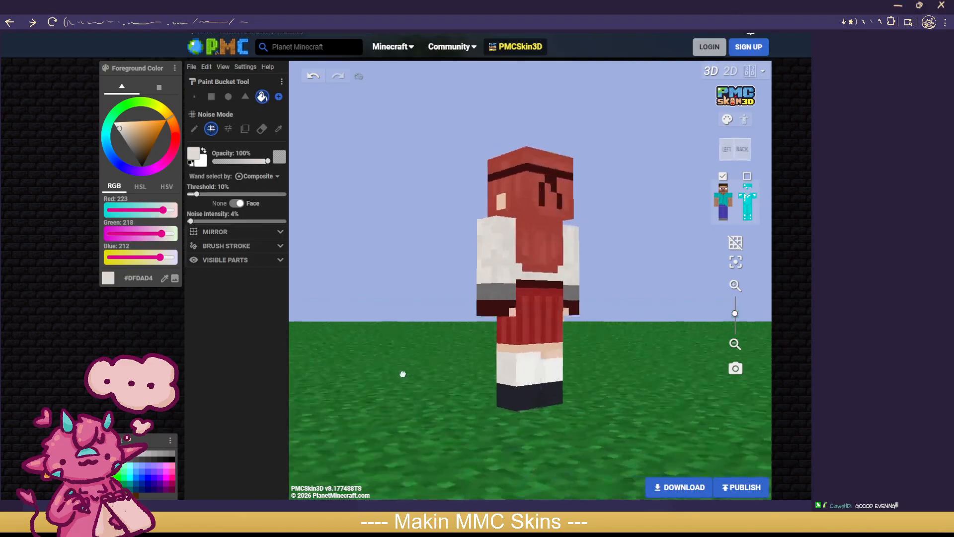
pyautogui.moveTo(539, 385); pyautogui.dragTo(486, 380)
pyautogui.moveTo(639, 381); pyautogui.dragTo(493, 380)
pyautogui.click(725, 219)
pyautogui.moveTo(609, 431); pyautogui.dragTo(703, 405)
pyautogui.click(537, 373)
# Step: Try filling the left shoe's white strap with off-white, and undo that fill while keeping the sock's inner fill
pyautogui.click(550, 386)
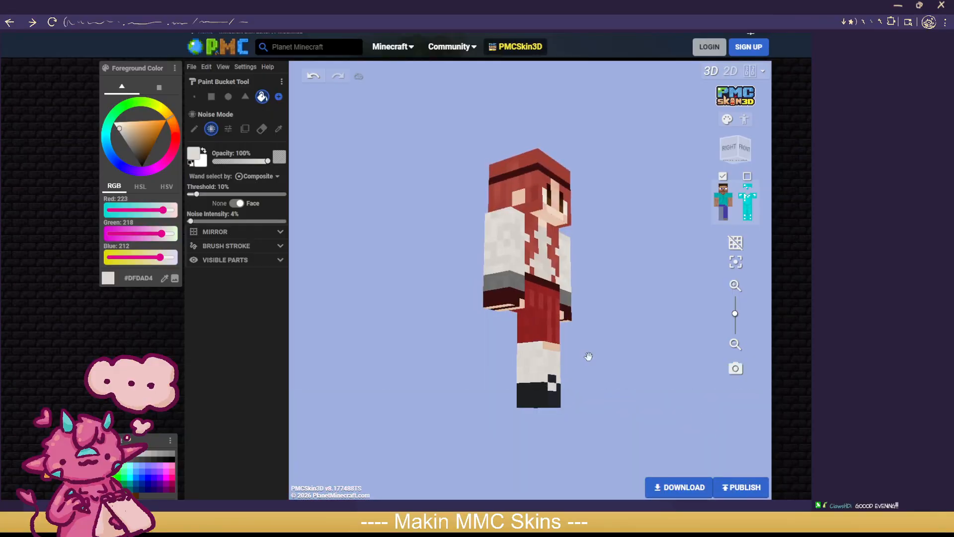
pyautogui.click(319, 79)
pyautogui.click(319, 79)
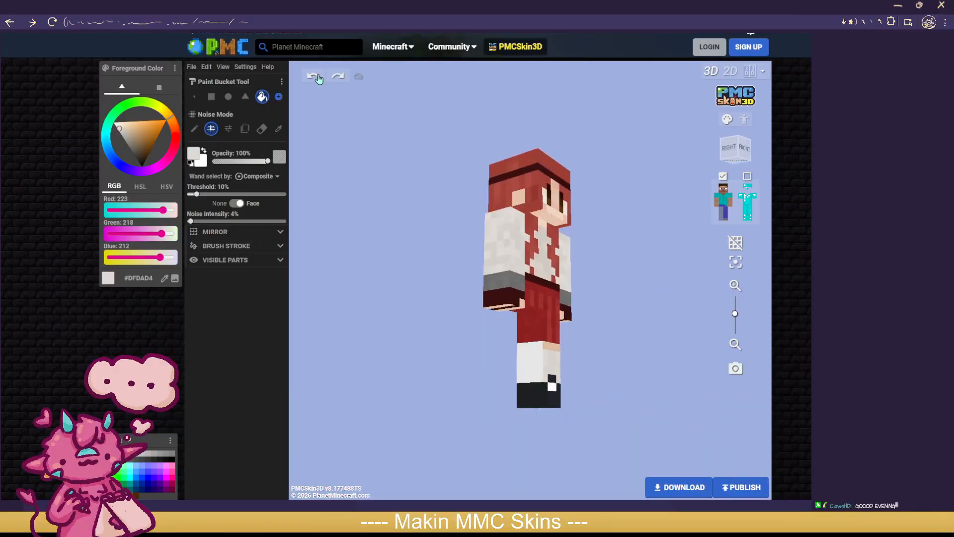
pyautogui.click(339, 78)
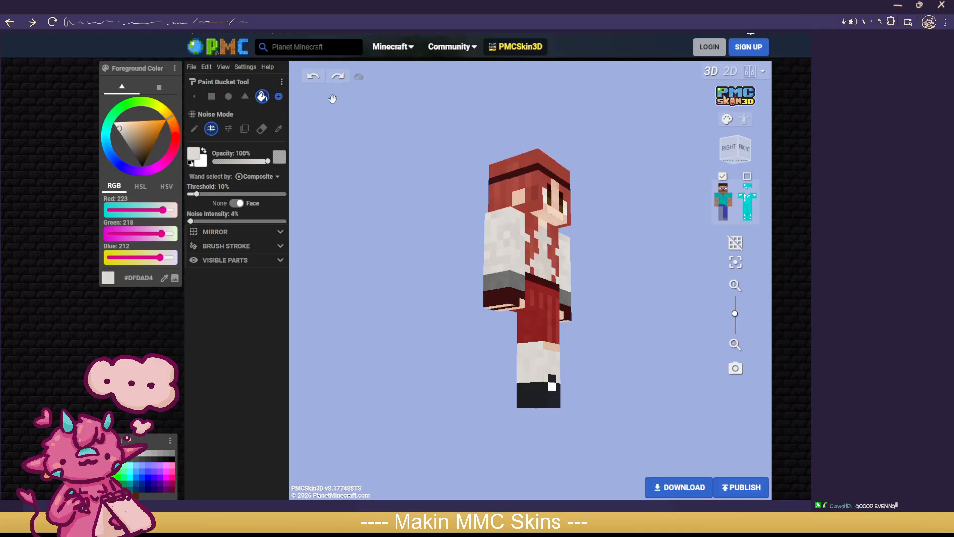
# Step: Sample skin tone #DDBAA1 and paint the row above the left sock's inner face with the Pixel Brush in draw mode
pyautogui.click(279, 129)
pyautogui.click(556, 349)
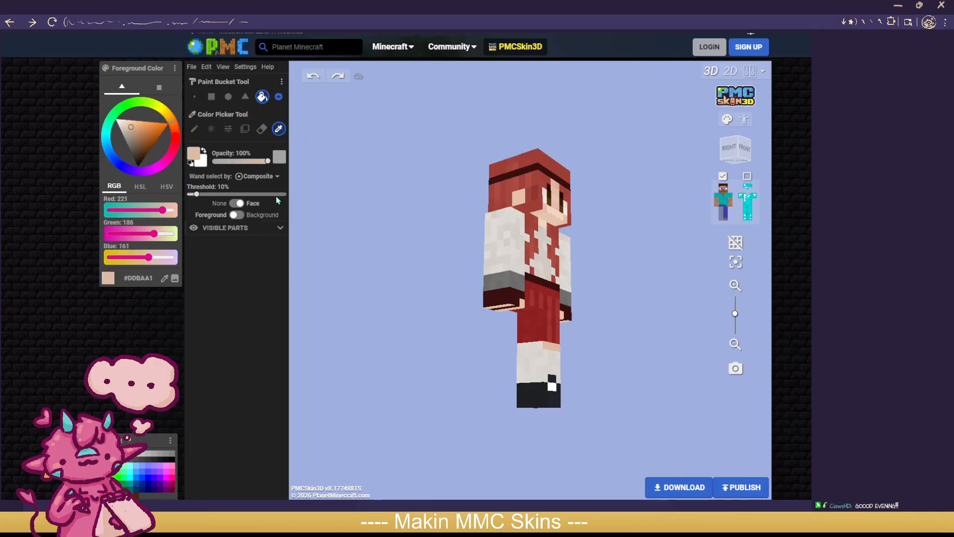
pyautogui.click(194, 129)
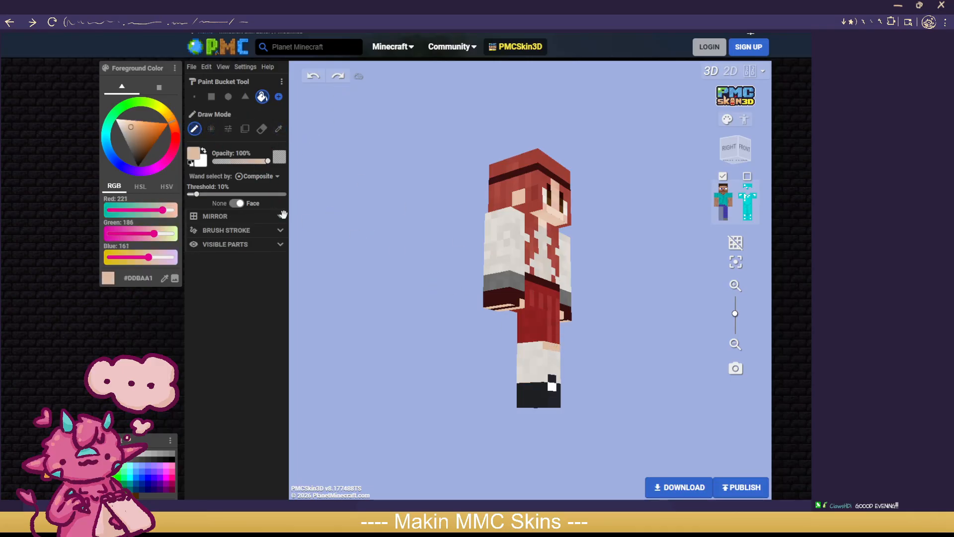
pyautogui.click(195, 97)
pyautogui.moveTo(540, 345); pyautogui.dragTo(518, 345)
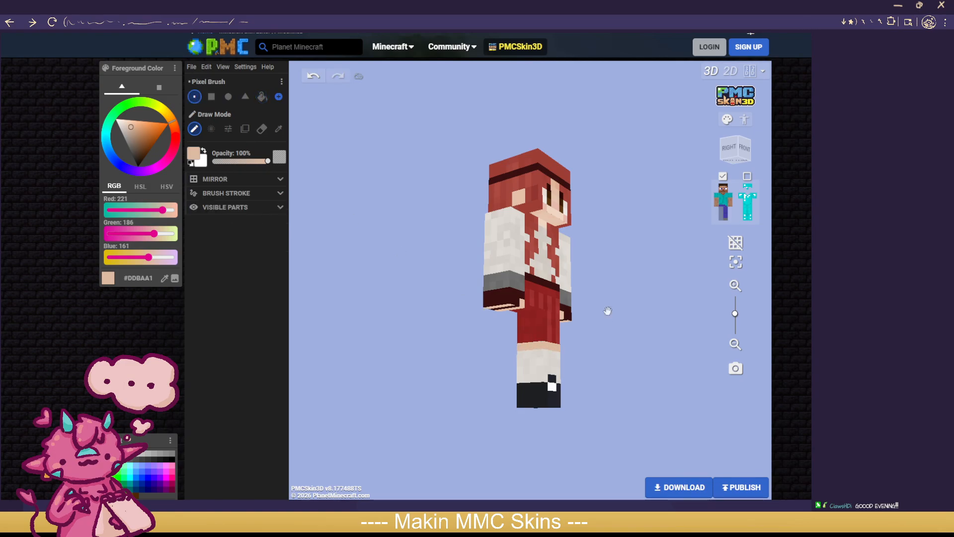
# Step: Show only the right leg, sample off-white #E2DDD7, and fill its inner sock face and shoe strap using the Paint Bucket in noise mode
pyautogui.click(721, 214)
pyautogui.click(726, 214)
pyautogui.moveTo(615, 367); pyautogui.dragTo(379, 271)
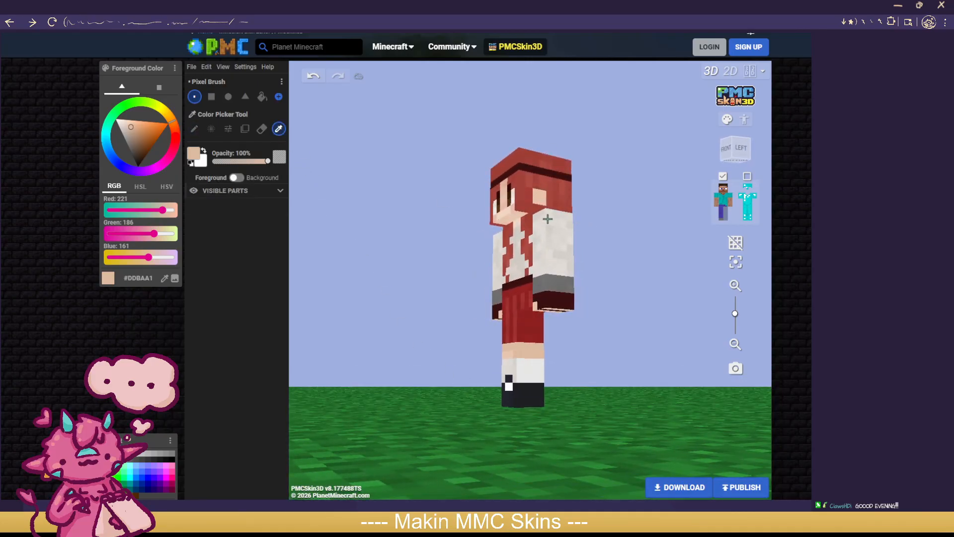
pyautogui.click(547, 214)
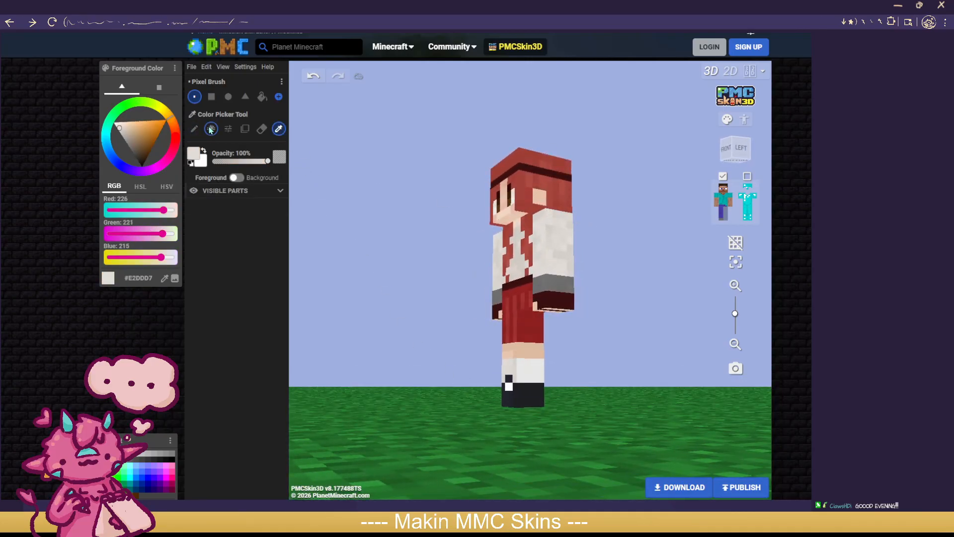
pyautogui.click(211, 129)
pyautogui.click(262, 96)
pyautogui.moveTo(395, 433); pyautogui.dragTo(436, 443)
pyautogui.click(510, 388)
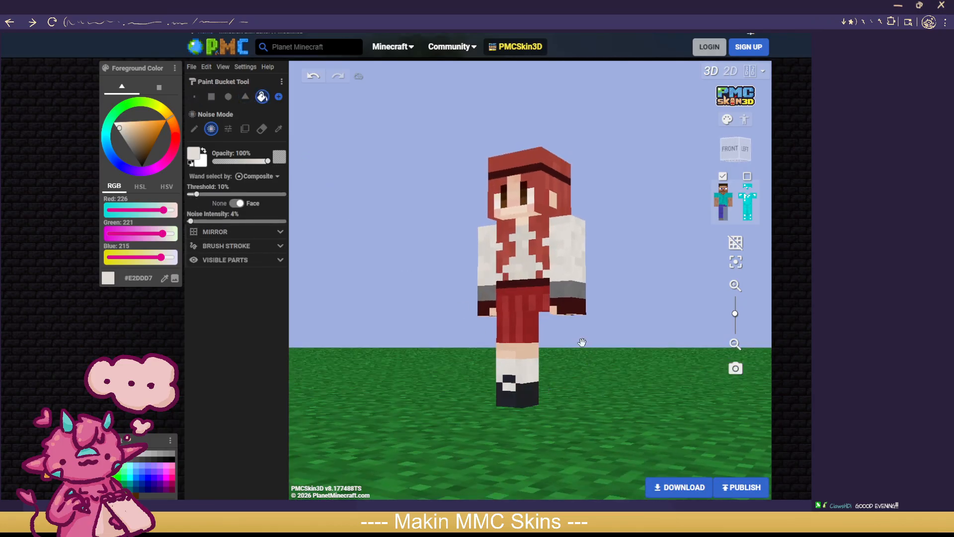
# Step: Sample maroon #3A1010 from the belt and fill the right shoe's faces with the Paint Bucket in noise mode, keeping its strap off-white
pyautogui.moveTo(582, 343); pyautogui.dragTo(305, 168)
pyautogui.click(279, 129)
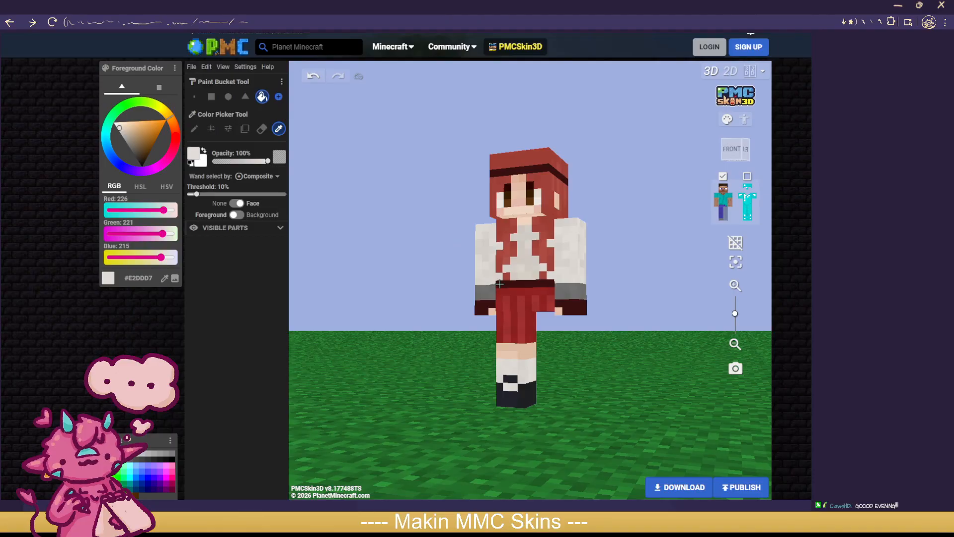
pyautogui.click(498, 283)
pyautogui.click(211, 129)
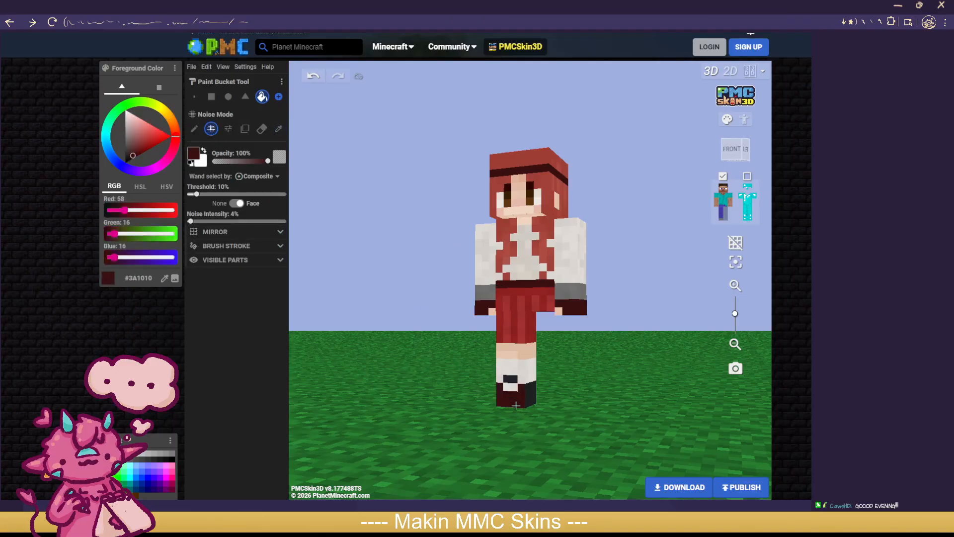
pyautogui.moveTo(487, 414); pyautogui.dragTo(583, 396)
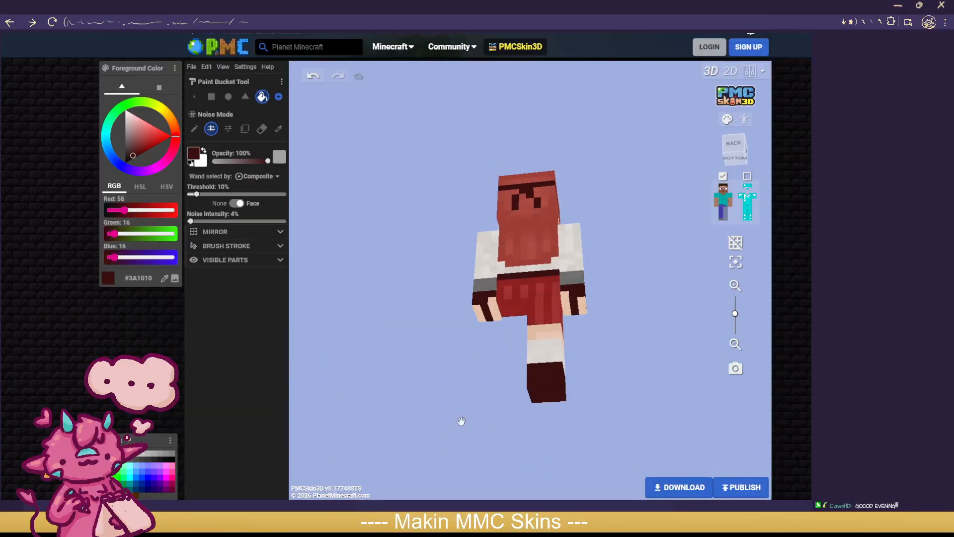
pyautogui.moveTo(461, 419); pyautogui.dragTo(663, 344)
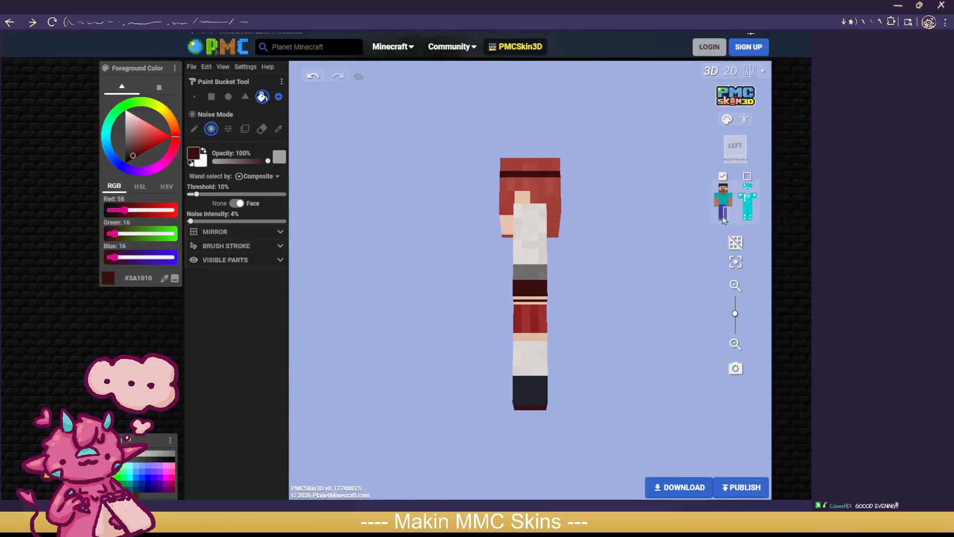
# Step: Show only the left leg and fill its shoe's base-layer faces with maroon #3A1010, leaving the strap white
pyautogui.moveTo(422, 479)
pyautogui.mouseDown()
pyautogui.moveTo(512, 481)
pyautogui.moveTo(541, 411)
pyautogui.moveTo(520, 439)
pyautogui.moveTo(517, 398)
pyautogui.moveTo(479, 415)
pyautogui.moveTo(360, 437)
pyautogui.mouseUp()
pyautogui.click(557, 393)
pyautogui.click(549, 394)
pyautogui.click(544, 378)
pyautogui.click(515, 406)
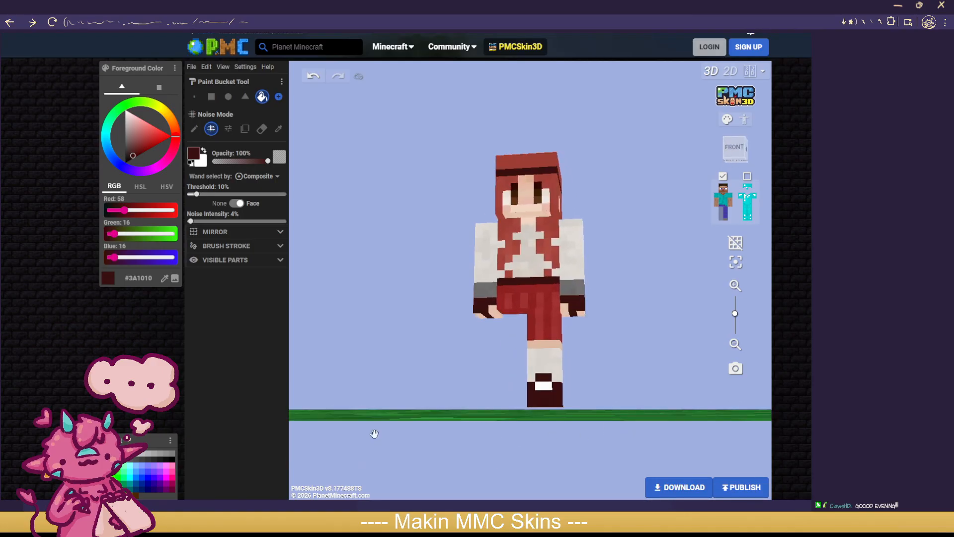
# Step: Sample off-white #D6D2CC from the left sock, fill the left shoe's strap in noise mode, and show both legs
pyautogui.click(278, 128)
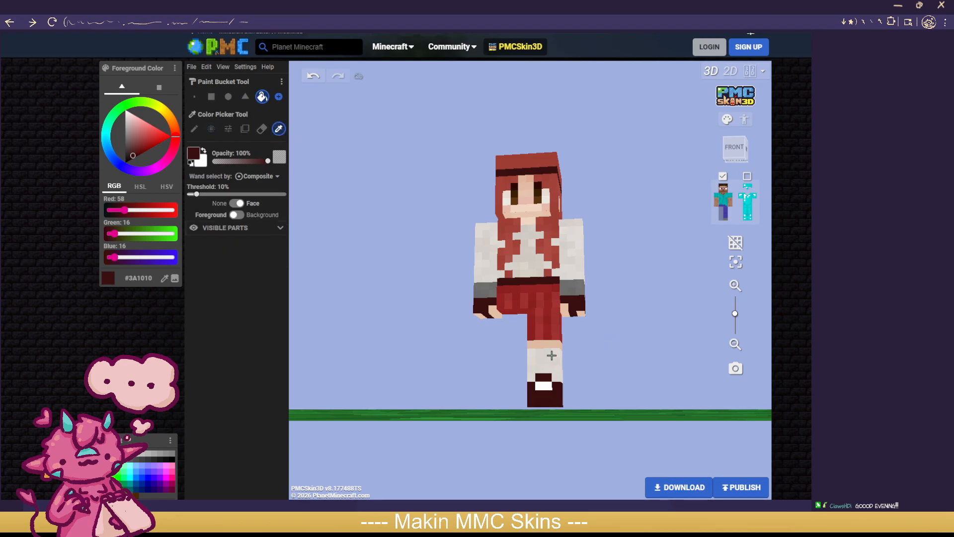
pyautogui.click(550, 352)
pyautogui.click(211, 128)
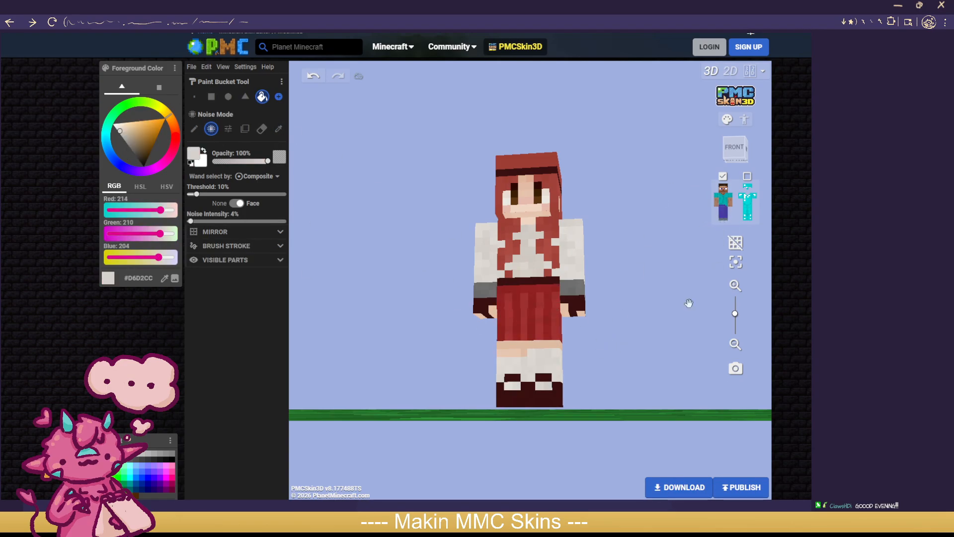
# Step: Show the outer layer, sample maroon #3A1010 from the glove, and fill the front faces of both outer-layer shoes in noise mode
pyautogui.moveTo(688, 300); pyautogui.dragTo(673, 351)
pyautogui.click(747, 176)
pyautogui.scroll(-3, 610, 344)
pyautogui.moveTo(518, 448); pyautogui.dragTo(537, 423)
pyautogui.scroll(3, 546, 450)
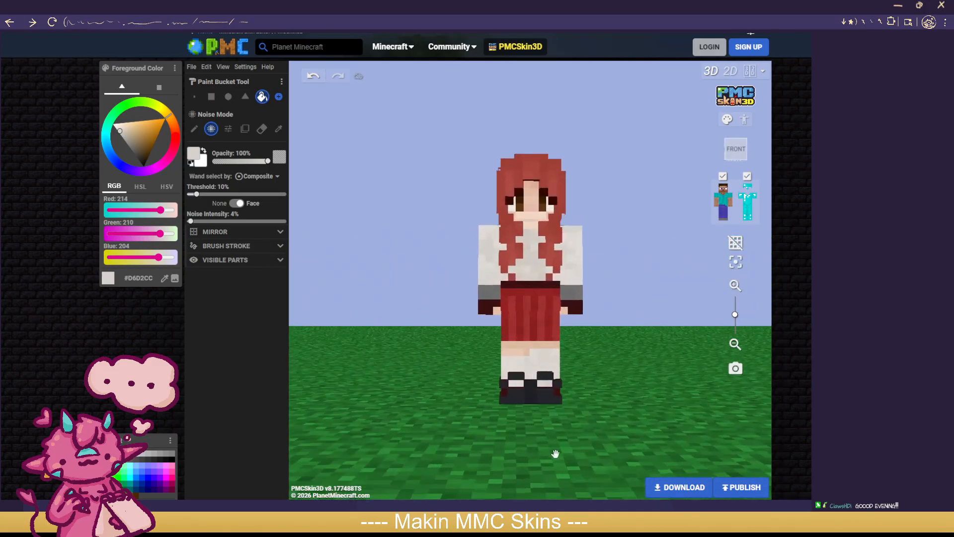
pyautogui.moveTo(532, 473); pyautogui.dragTo(492, 469)
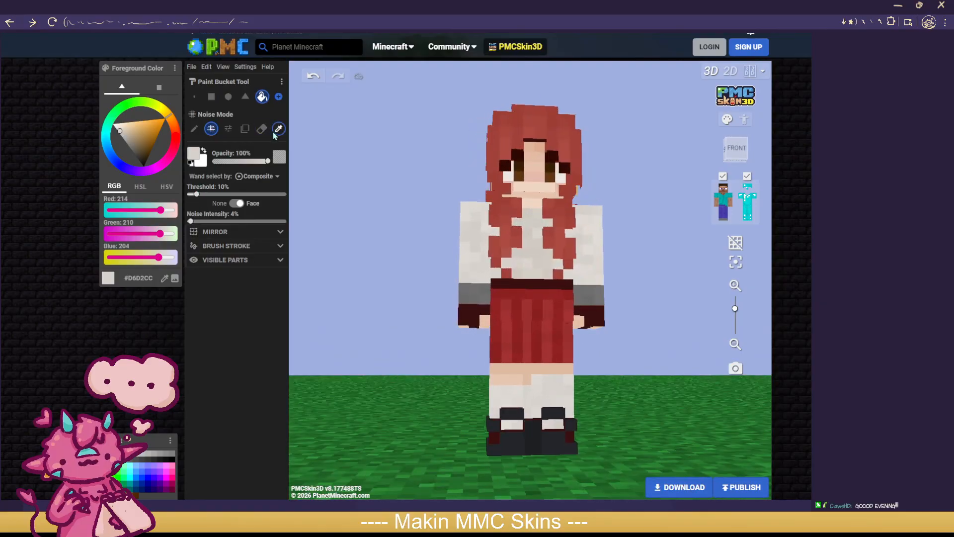
pyautogui.click(278, 129)
pyautogui.click(469, 311)
pyautogui.click(210, 130)
pyautogui.click(507, 443)
pyautogui.click(548, 445)
pyautogui.click(514, 412)
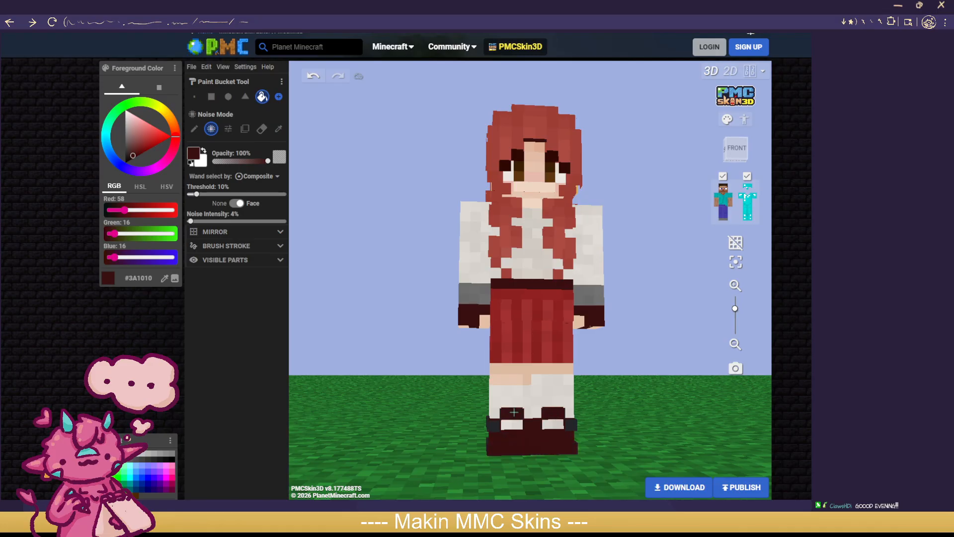
# Step: Fill the remaining dark outer-layer shoe faces on the outer sides, backs and soles with maroon noise
pyautogui.moveTo(603, 432); pyautogui.dragTo(552, 431)
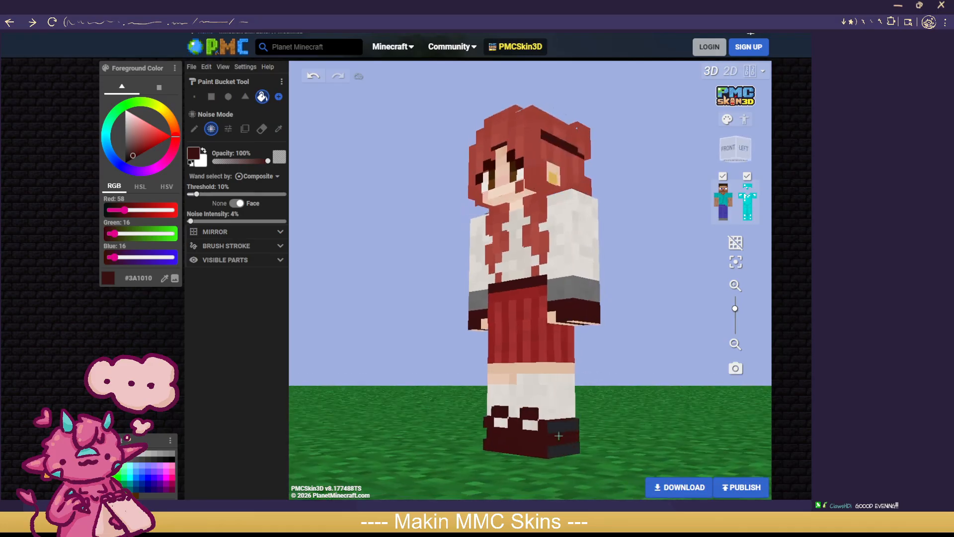
pyautogui.click(564, 450)
pyautogui.moveTo(610, 448); pyautogui.dragTo(433, 454)
pyautogui.click(504, 441)
pyautogui.click(556, 428)
pyautogui.moveTo(615, 442); pyautogui.dragTo(497, 436)
pyautogui.click(531, 432)
pyautogui.click(539, 451)
pyautogui.moveTo(579, 474); pyautogui.dragTo(627, 430)
pyautogui.click(567, 443)
pyautogui.click(540, 454)
pyautogui.moveTo(668, 397); pyautogui.dragTo(433, 441)
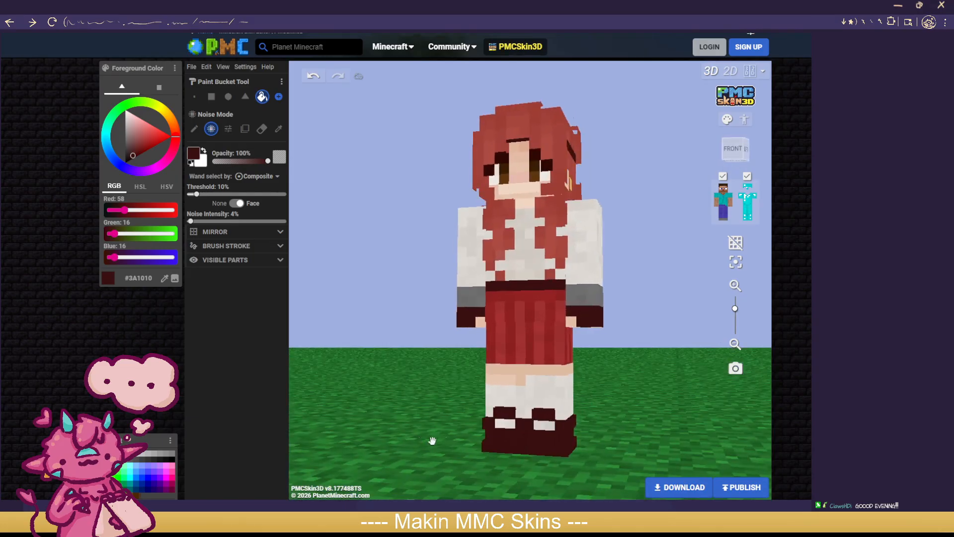
# Step: Isolate each leg in turn, fill the inner faces of its outer-layer shoe with maroon, and show both legs again
pyautogui.click(726, 219)
pyautogui.click(751, 219)
pyautogui.moveTo(624, 380); pyautogui.dragTo(555, 410)
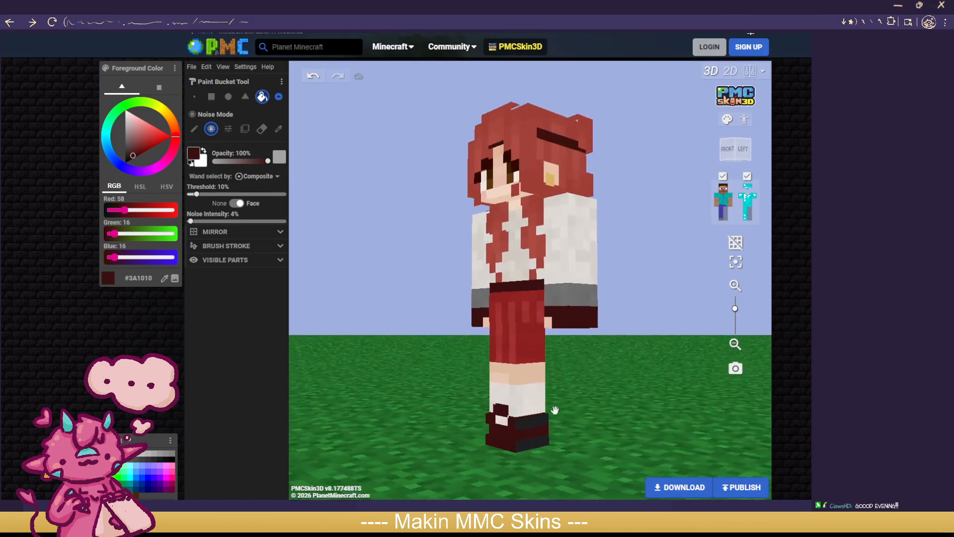
pyautogui.click(751, 214)
pyautogui.click(727, 215)
pyautogui.click(720, 215)
pyautogui.moveTo(447, 431); pyautogui.dragTo(747, 225)
pyautogui.click(747, 220)
pyautogui.moveTo(691, 368); pyautogui.dragTo(658, 395)
pyautogui.click(537, 447)
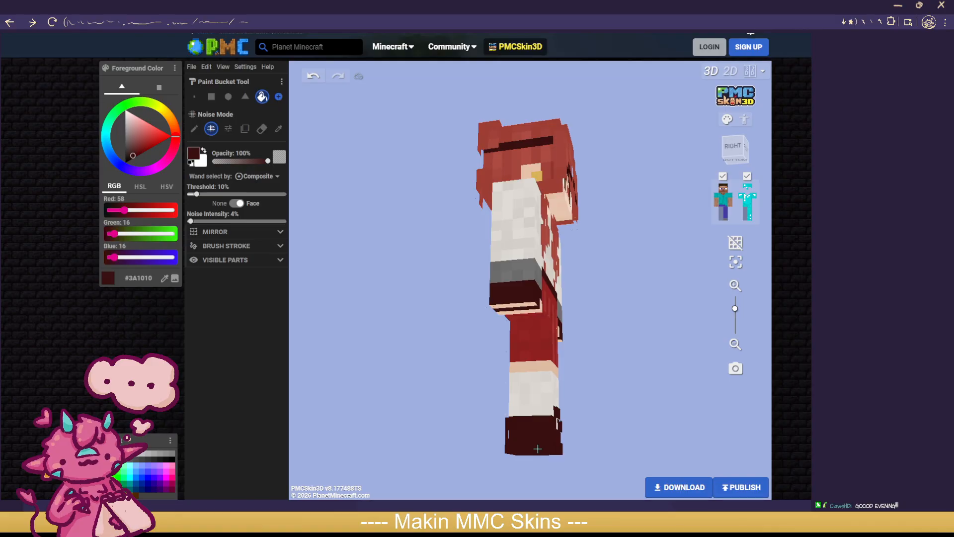
pyautogui.click(723, 222)
pyautogui.click(746, 217)
# Step: Sample off-white #D8D4CE and paint an outer-layer cuff around the left sock's front, side and back with the Pixel Brush in noise mode
pyautogui.scroll(-6, 612, 336)
pyautogui.moveTo(628, 376); pyautogui.dragTo(488, 421)
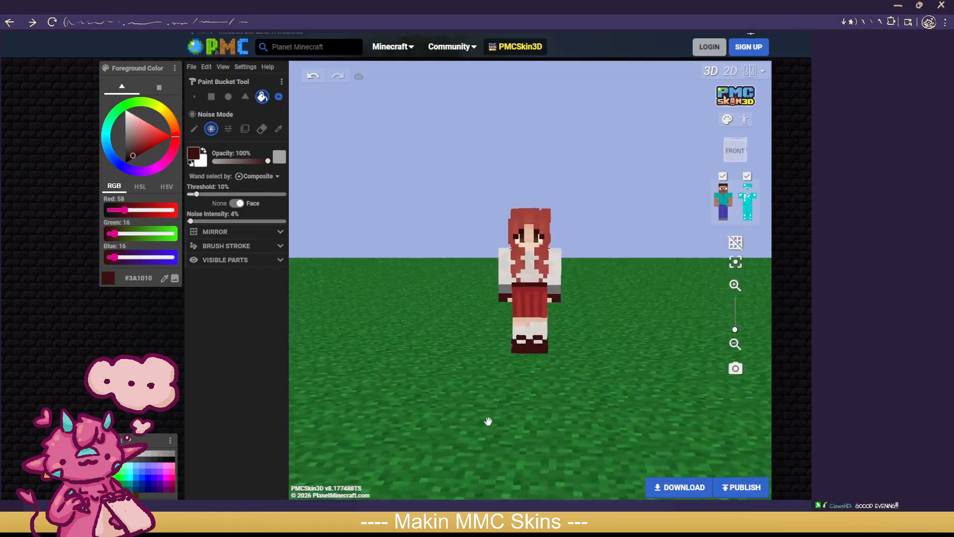
pyautogui.moveTo(603, 388); pyautogui.dragTo(624, 383)
pyautogui.scroll(5, 625, 383)
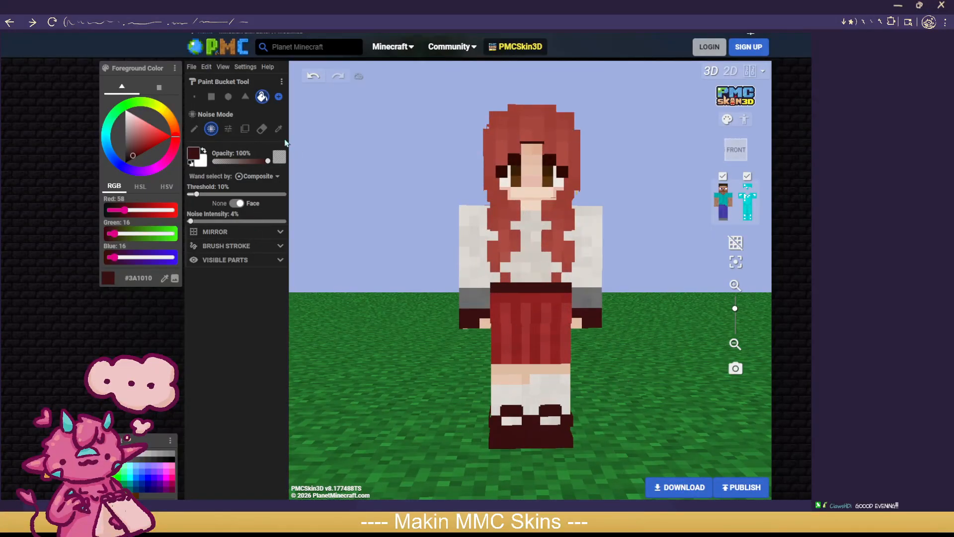
pyautogui.click(278, 129)
pyautogui.click(544, 377)
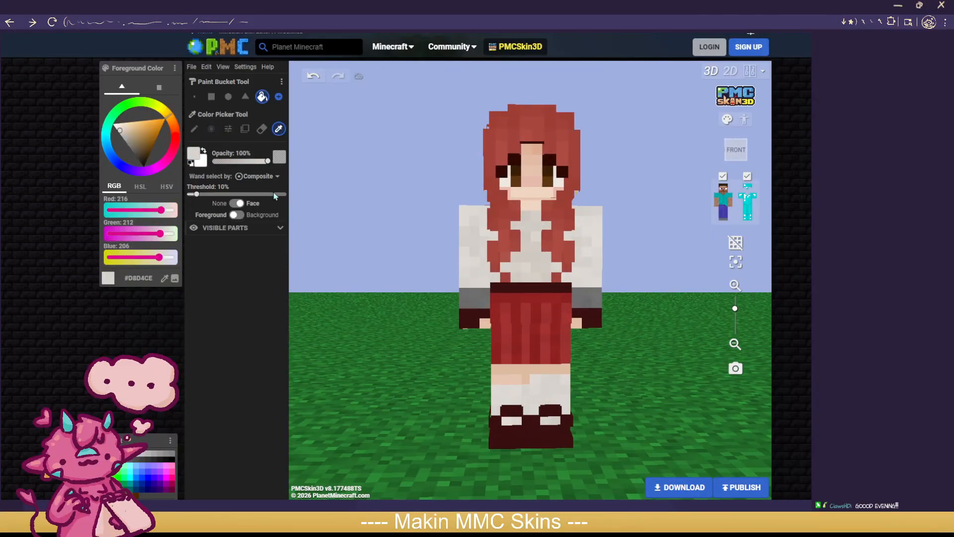
pyautogui.click(198, 97)
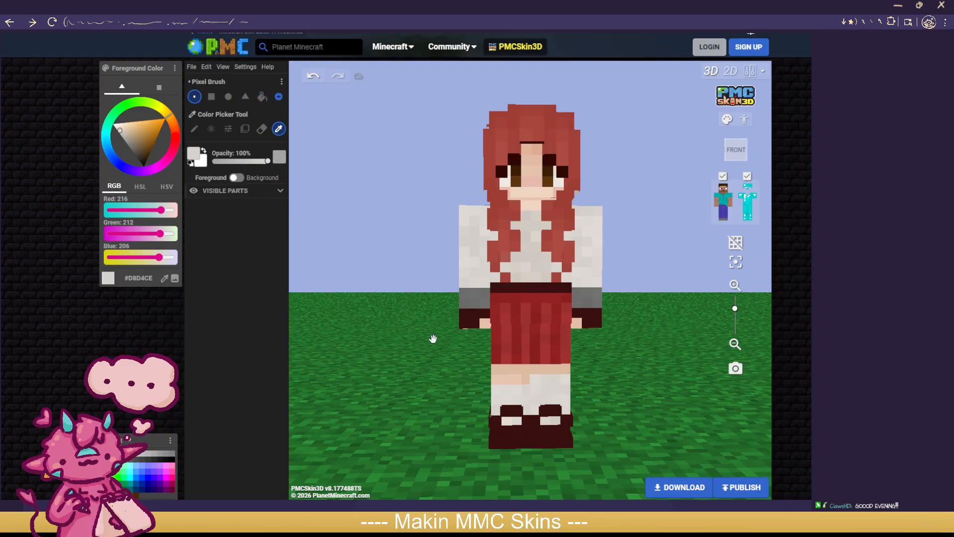
pyautogui.click(211, 129)
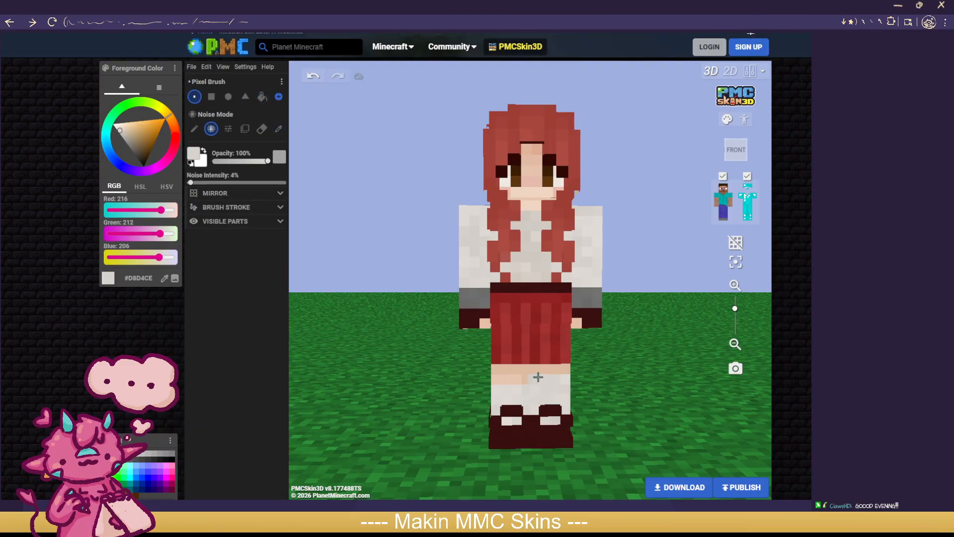
pyautogui.moveTo(630, 385); pyautogui.dragTo(505, 383)
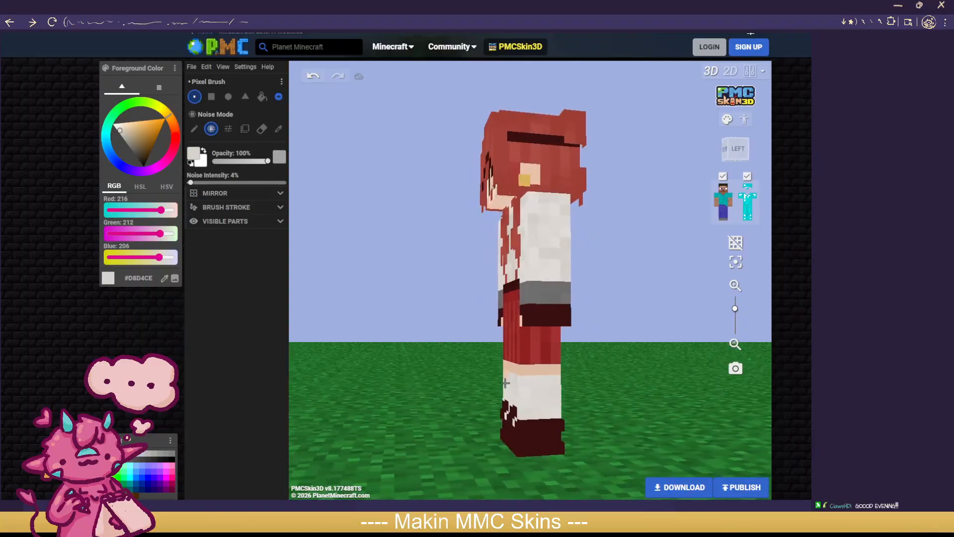
pyautogui.moveTo(572, 379); pyautogui.dragTo(509, 379)
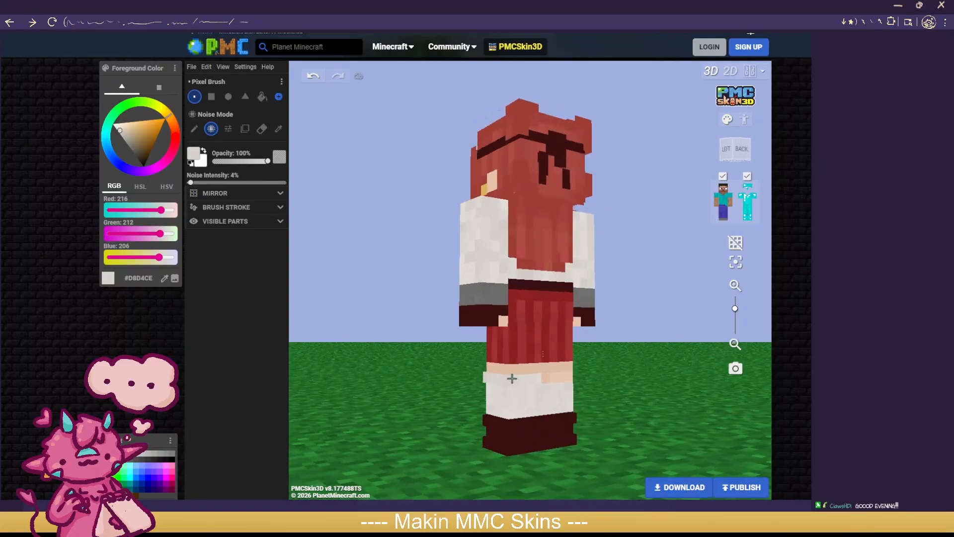
pyautogui.moveTo(649, 383); pyautogui.dragTo(588, 384)
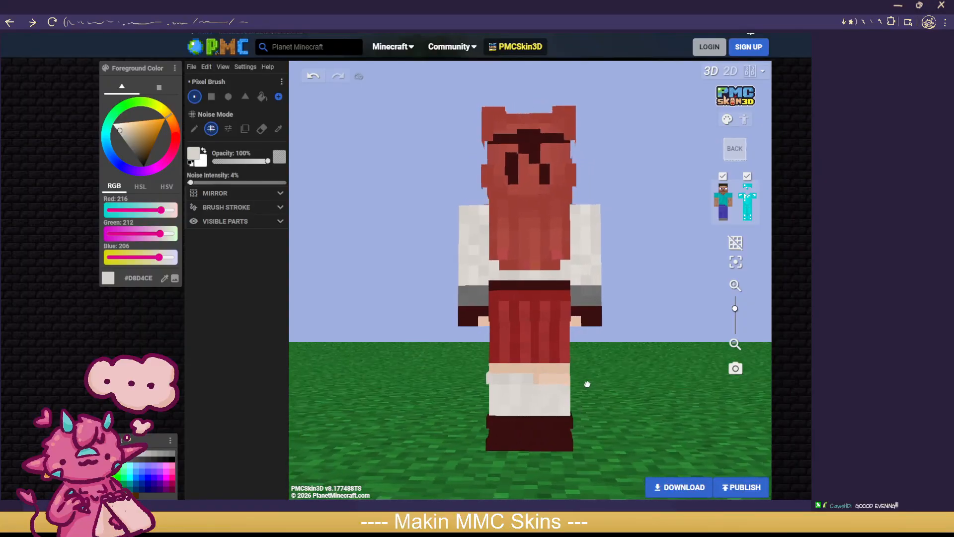
# Step: Hide the right leg, complete the left sock's outer-layer cuff across its inner face, and show the right leg again
pyautogui.click(747, 214)
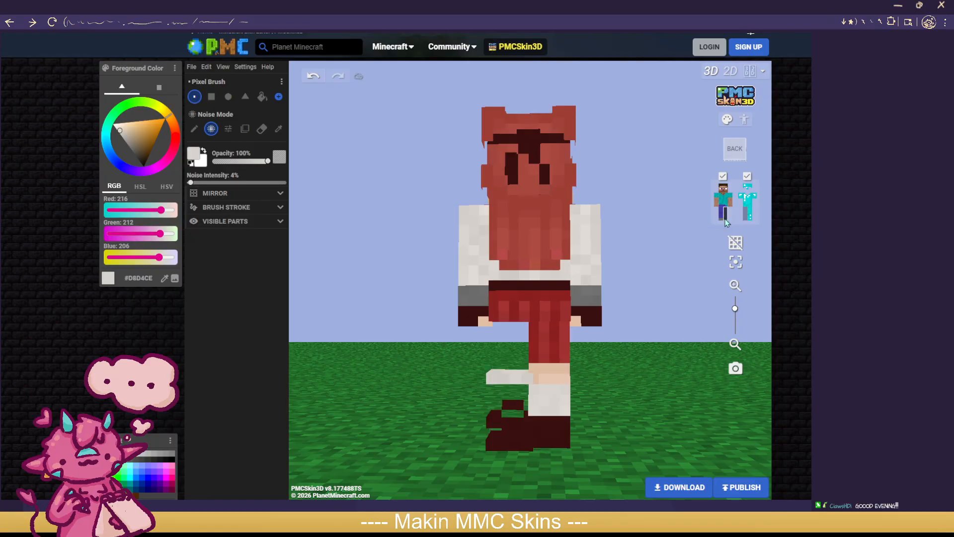
pyautogui.moveTo(646, 380); pyautogui.dragTo(396, 373)
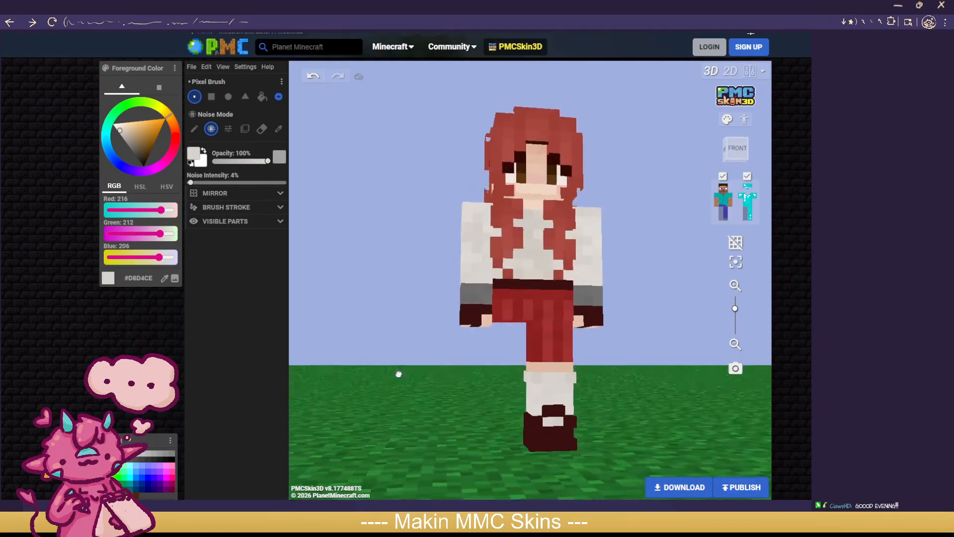
pyautogui.click(721, 220)
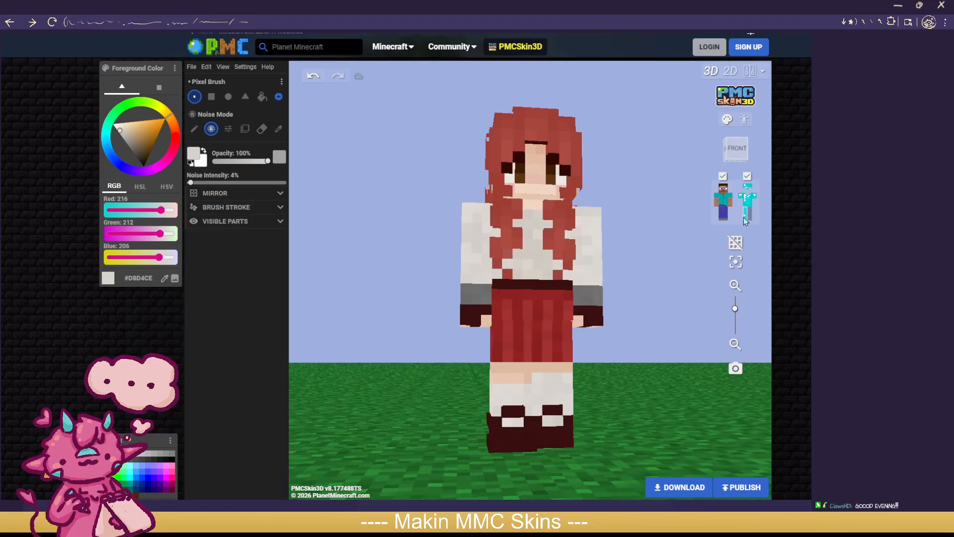
# Step: Hide the left leg, paint an off-white outer-layer cuff all around the right sock, and show both legs
pyautogui.click(727, 220)
pyautogui.moveTo(639, 377); pyautogui.dragTo(605, 385)
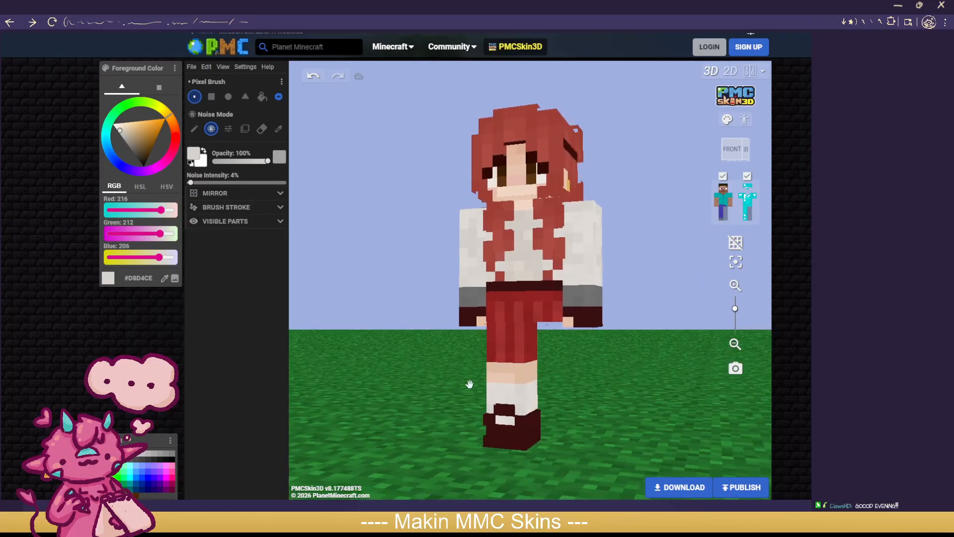
pyautogui.moveTo(492, 384)
pyautogui.mouseDown()
pyautogui.moveTo(531, 384)
pyautogui.moveTo(458, 377)
pyautogui.moveTo(582, 389)
pyautogui.moveTo(543, 386)
pyautogui.mouseUp()
pyautogui.moveTo(629, 383); pyautogui.dragTo(432, 388)
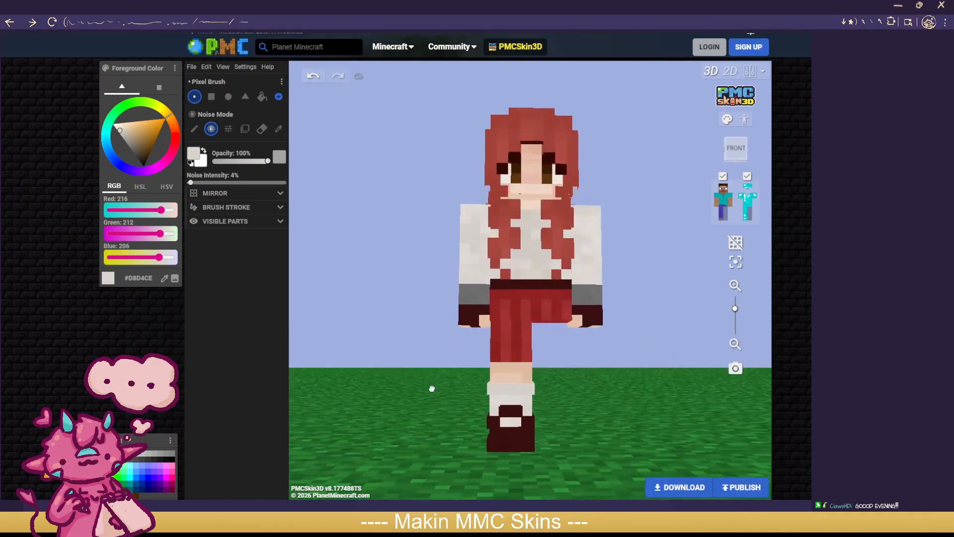
pyautogui.scroll(-1, 598, 287)
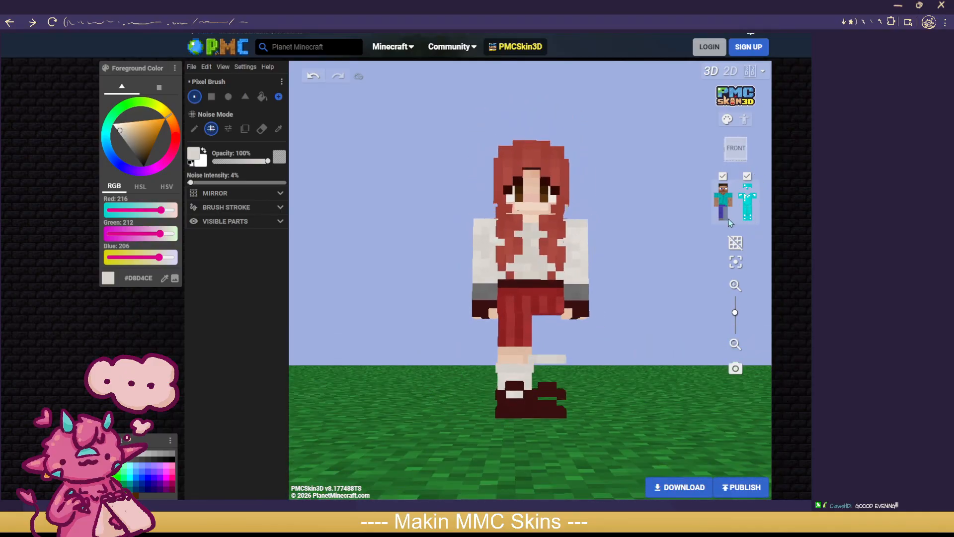
pyautogui.scroll(-3, 659, 300)
# Step: Sample the skirt's red #8C2121, hide the outer layer, and paint a vertical stripe down the right sleeve's outer side in noise mode
pyautogui.moveTo(641, 325); pyautogui.dragTo(518, 369)
pyautogui.moveTo(418, 344); pyautogui.dragTo(490, 396)
pyautogui.scroll(1, 490, 397)
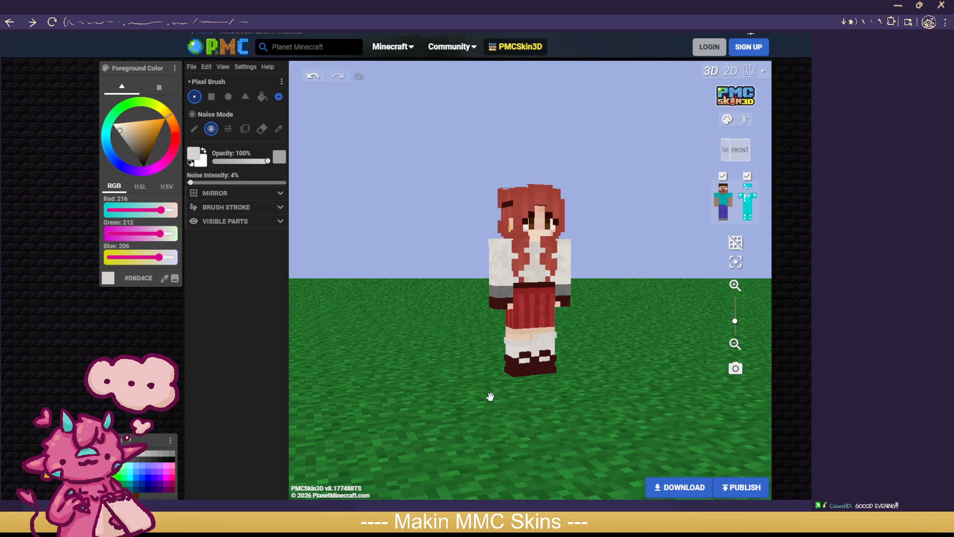
pyautogui.scroll(3, 489, 397)
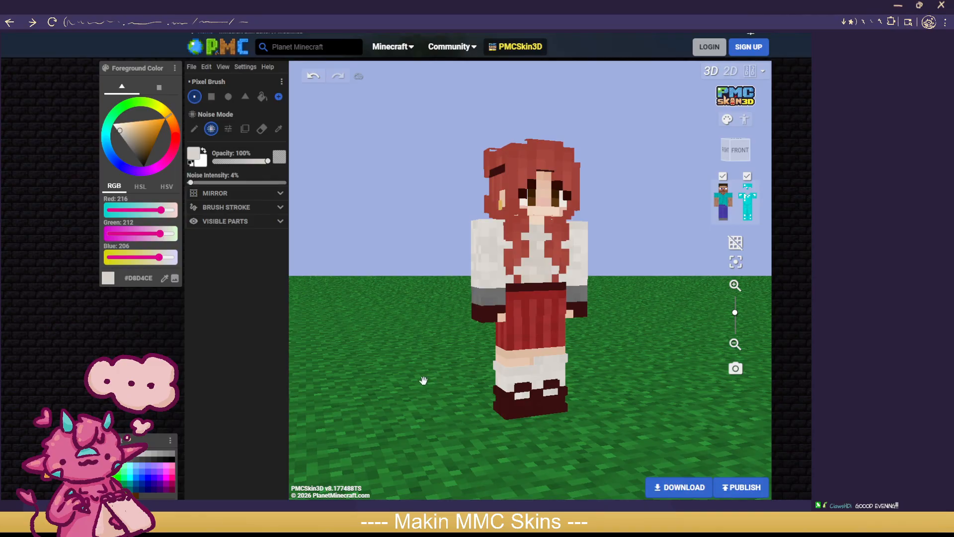
pyautogui.click(278, 128)
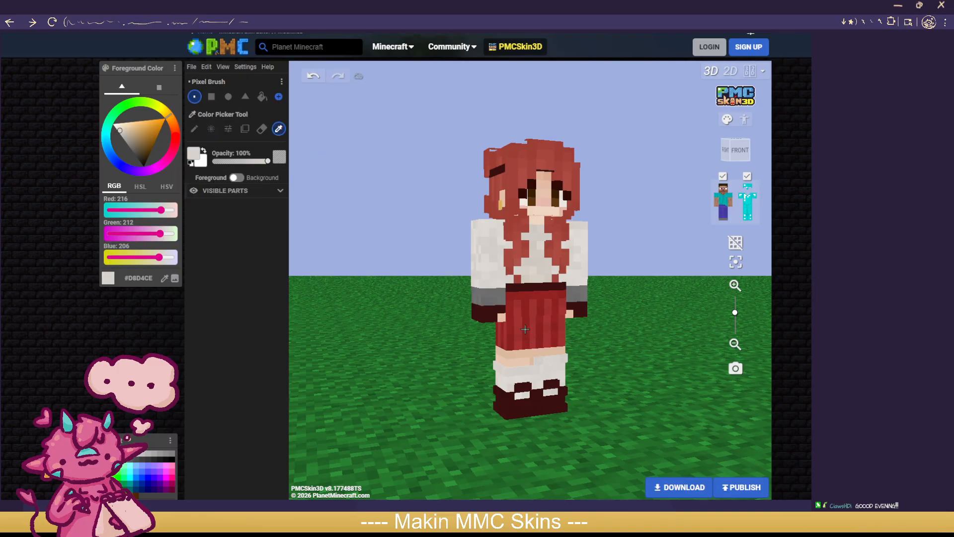
pyautogui.click(525, 329)
pyautogui.moveTo(379, 362); pyautogui.dragTo(263, 167)
pyautogui.click(194, 129)
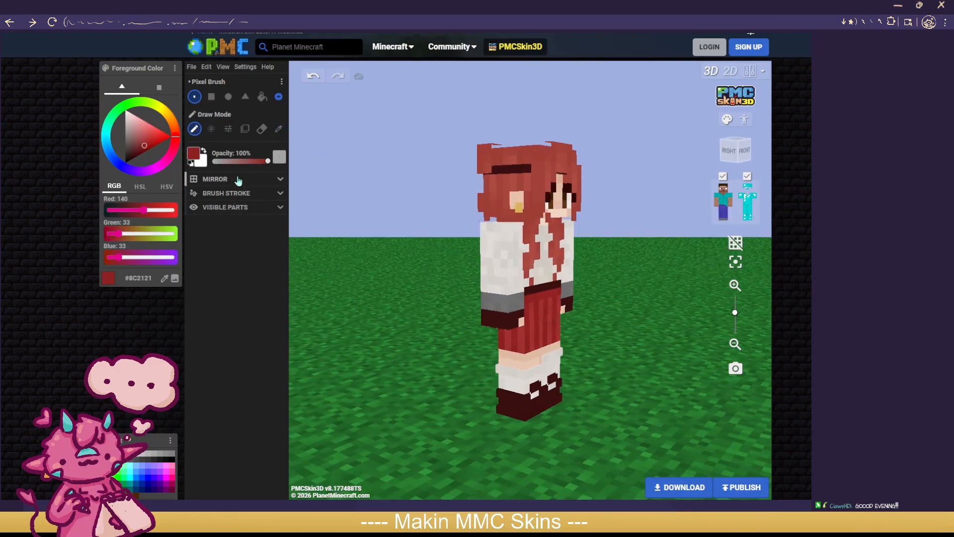
pyautogui.click(211, 129)
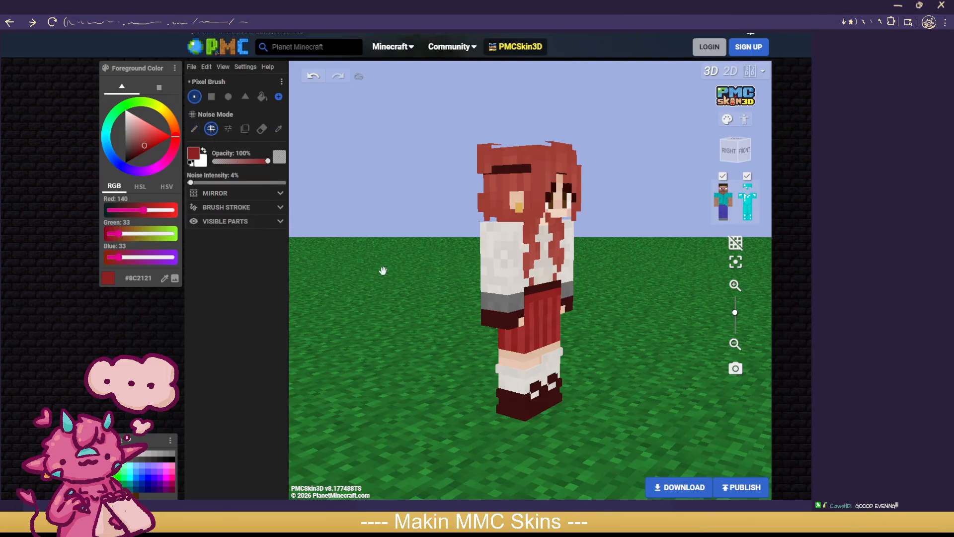
pyautogui.click(741, 192)
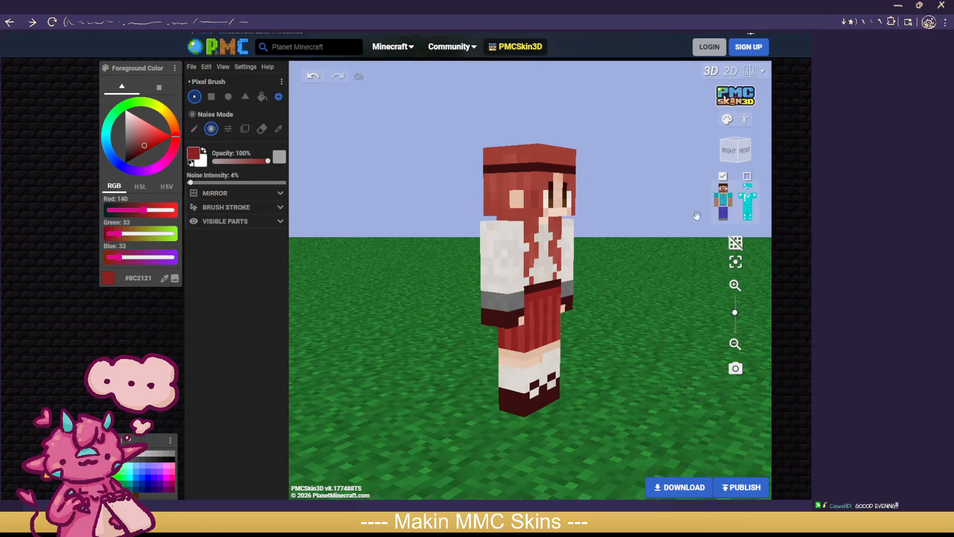
pyautogui.moveTo(389, 406); pyautogui.dragTo(455, 325)
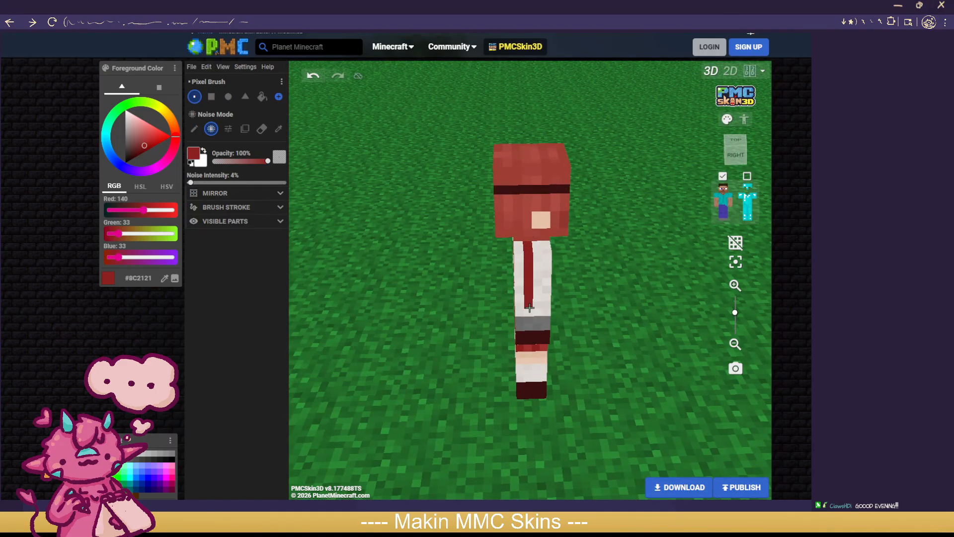
# Step: Paint a matching red stripe down the left sleeve's outer side, ending at the gray cuff, and show the outer layer again
pyautogui.moveTo(638, 345); pyautogui.dragTo(355, 374)
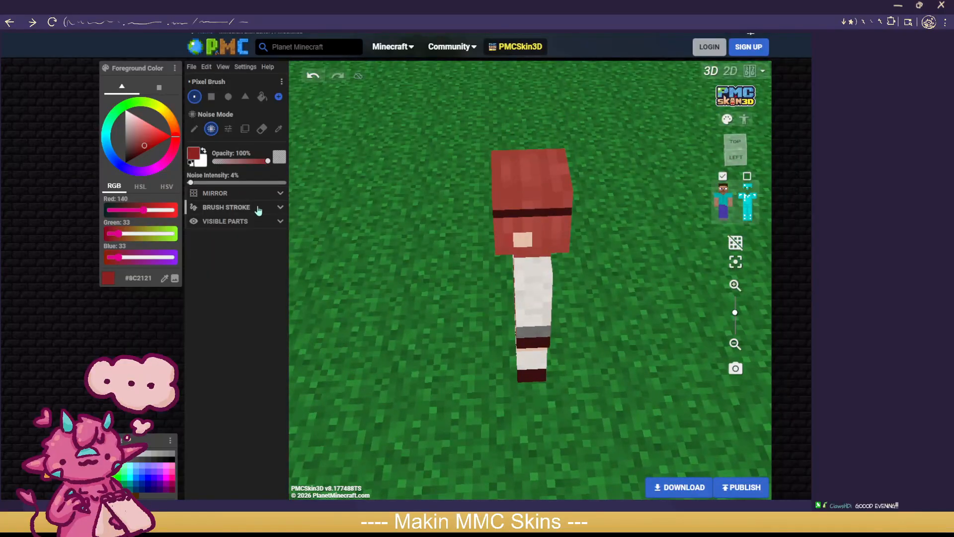
pyautogui.click(231, 193)
pyautogui.click(233, 193)
pyautogui.moveTo(531, 272); pyautogui.dragTo(595, 261)
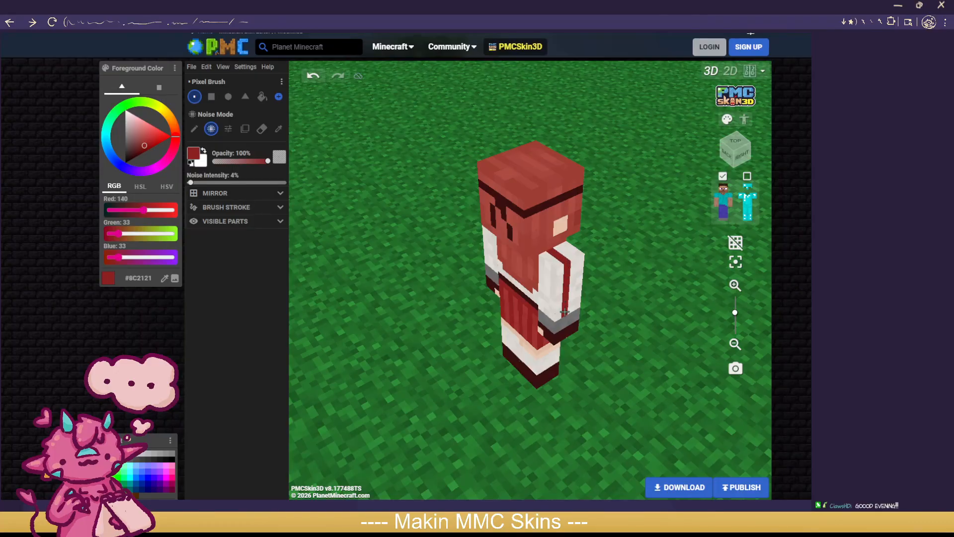
pyautogui.moveTo(417, 341); pyautogui.dragTo(531, 290)
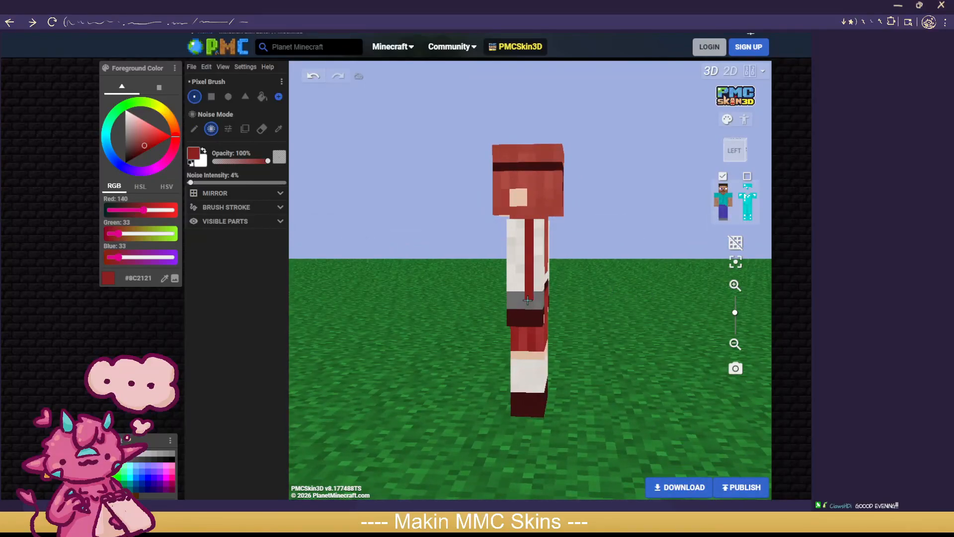
pyautogui.moveTo(432, 339); pyautogui.dragTo(529, 342)
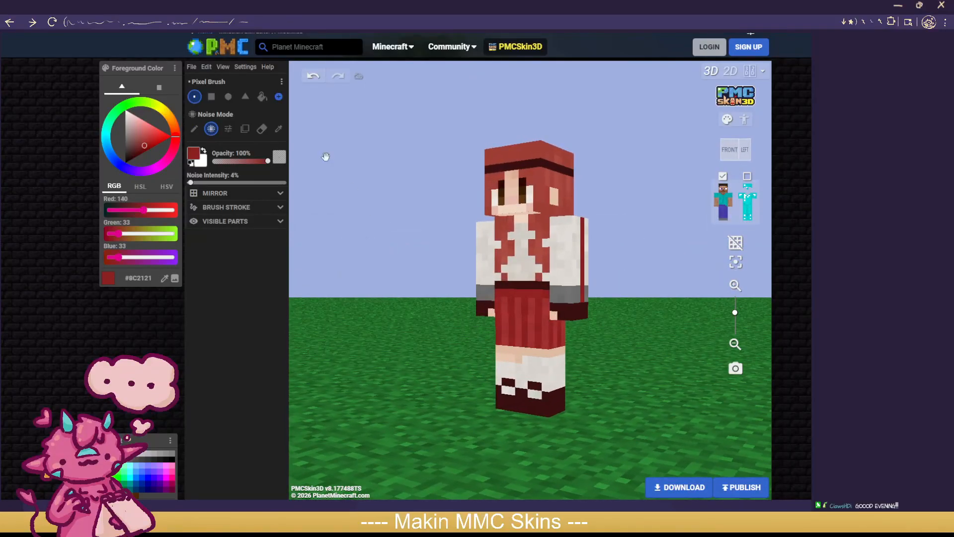
pyautogui.click(314, 82)
pyautogui.moveTo(345, 239); pyautogui.dragTo(704, 231)
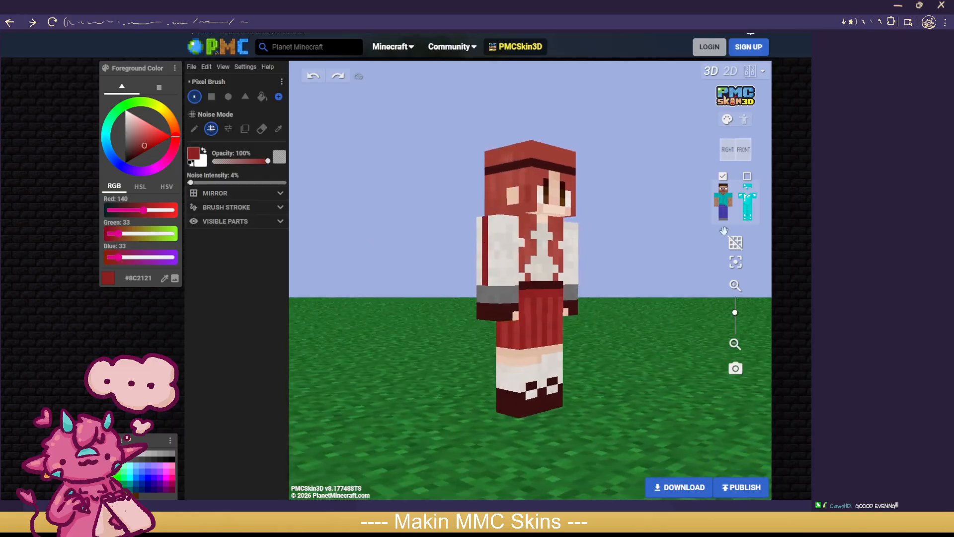
pyautogui.click(747, 176)
# Step: Sample the skirt's lighter red #A23131 and try an outer-layer band around both sleeves just above the gray cuffs
pyautogui.moveTo(679, 267); pyautogui.dragTo(544, 307)
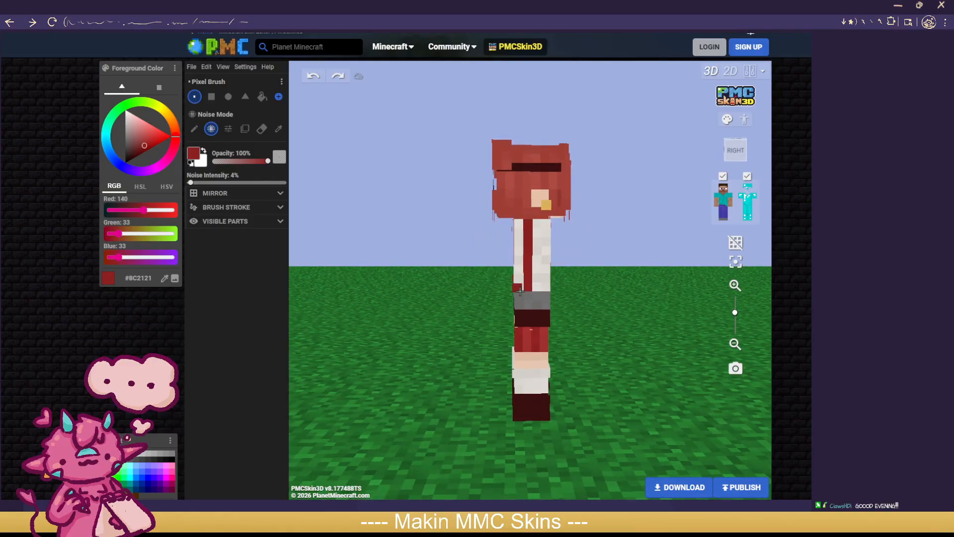
pyautogui.click(279, 129)
pyautogui.click(525, 336)
pyautogui.click(211, 129)
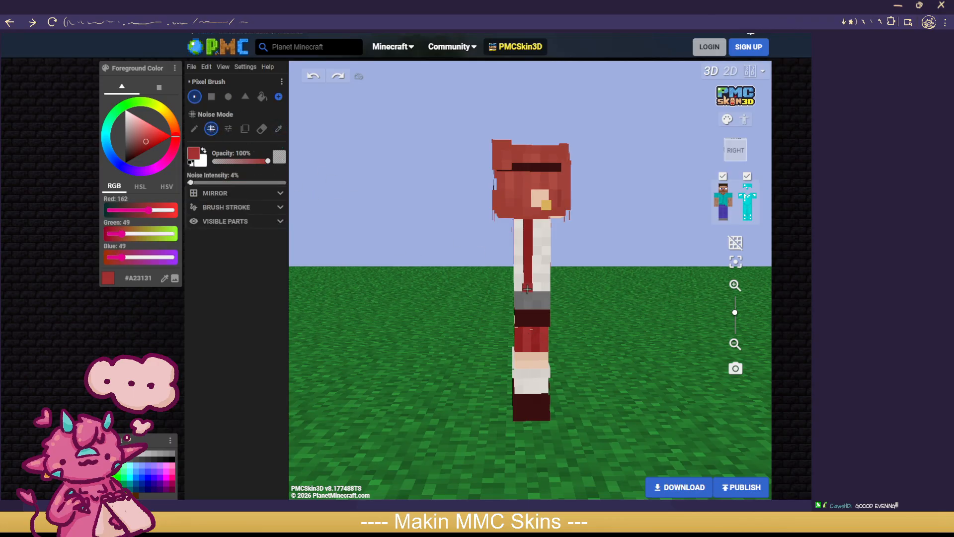
pyautogui.moveTo(523, 290); pyautogui.dragTo(547, 288)
pyautogui.moveTo(639, 296); pyautogui.dragTo(484, 282)
pyautogui.moveTo(671, 309)
pyautogui.mouseDown()
pyautogui.moveTo(598, 328)
pyautogui.moveTo(363, 329)
pyautogui.mouseUp()
pyautogui.moveTo(473, 282); pyautogui.dragTo(487, 284)
pyautogui.moveTo(419, 351); pyautogui.dragTo(705, 362)
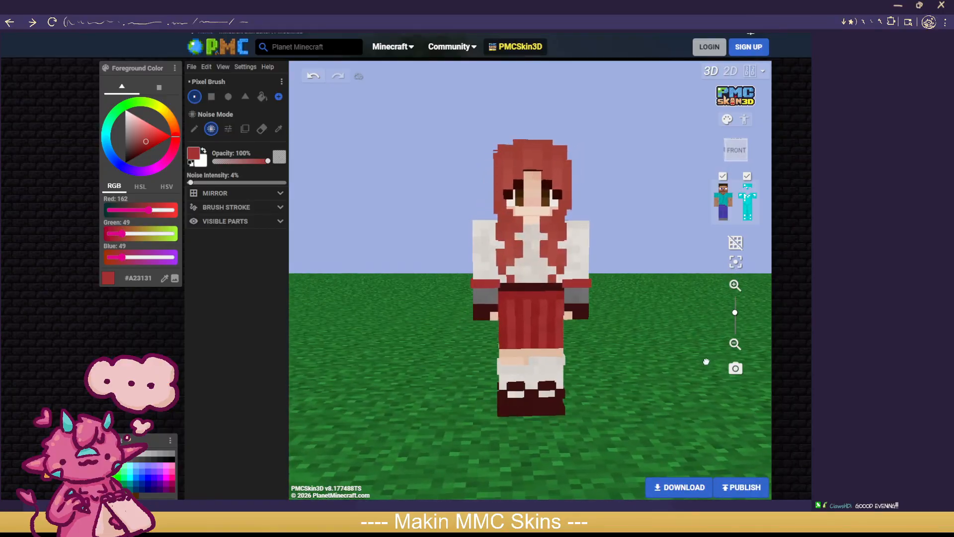
pyautogui.scroll(-5, 652, 336)
pyautogui.moveTo(612, 361); pyautogui.dragTo(642, 362)
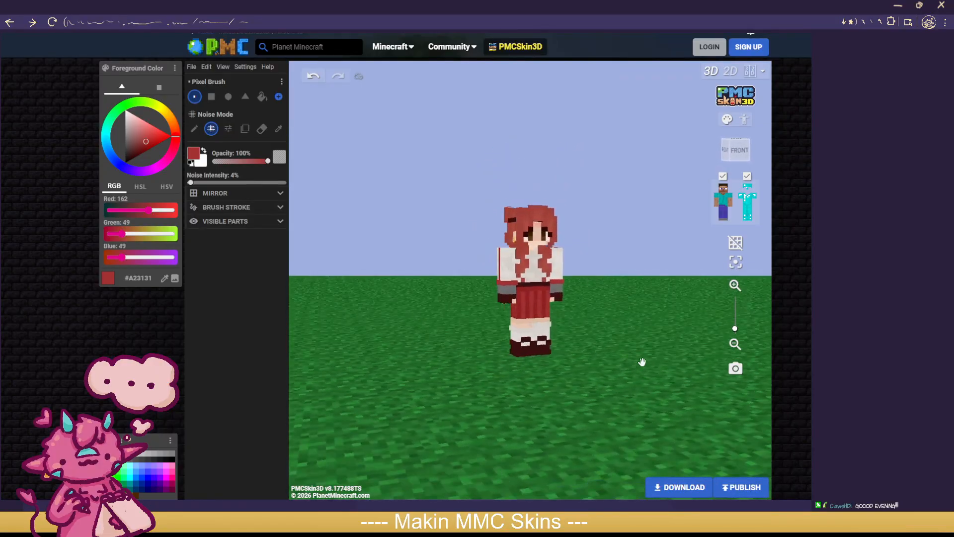
pyautogui.click(315, 81)
# Step: Try an outer-layer red band lower down, around the lower edge of the gray cuffs on both arms
pyautogui.moveTo(358, 223); pyautogui.dragTo(594, 220)
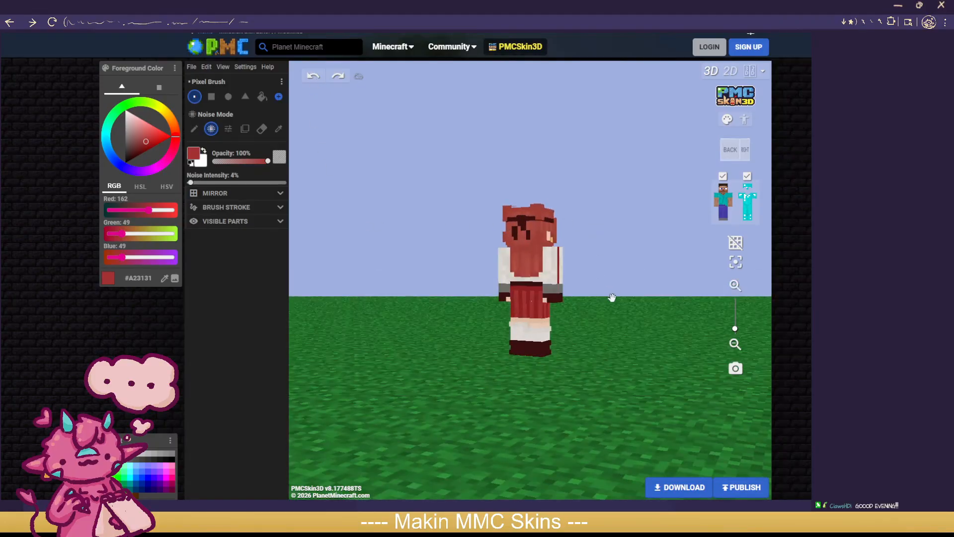
pyautogui.scroll(5, 633, 336)
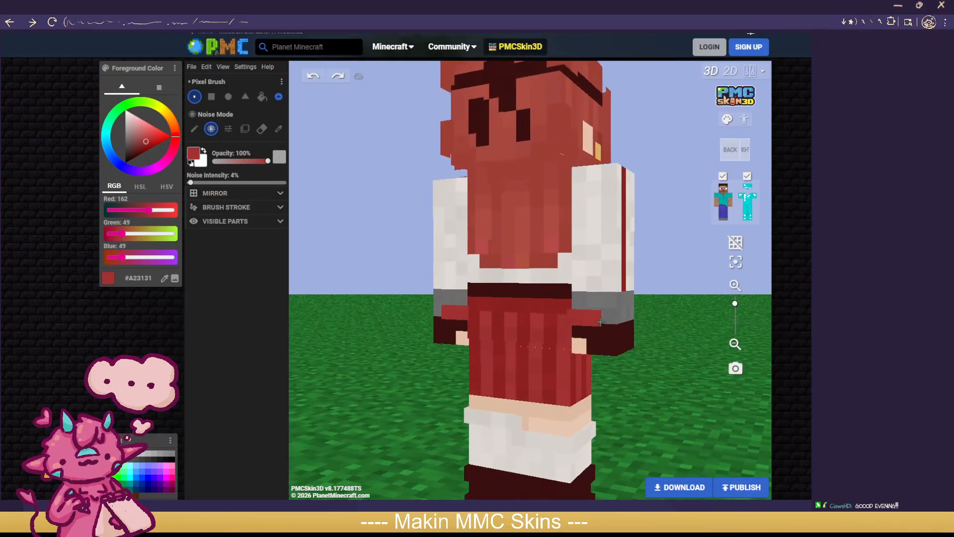
pyautogui.moveTo(637, 315); pyautogui.dragTo(474, 316)
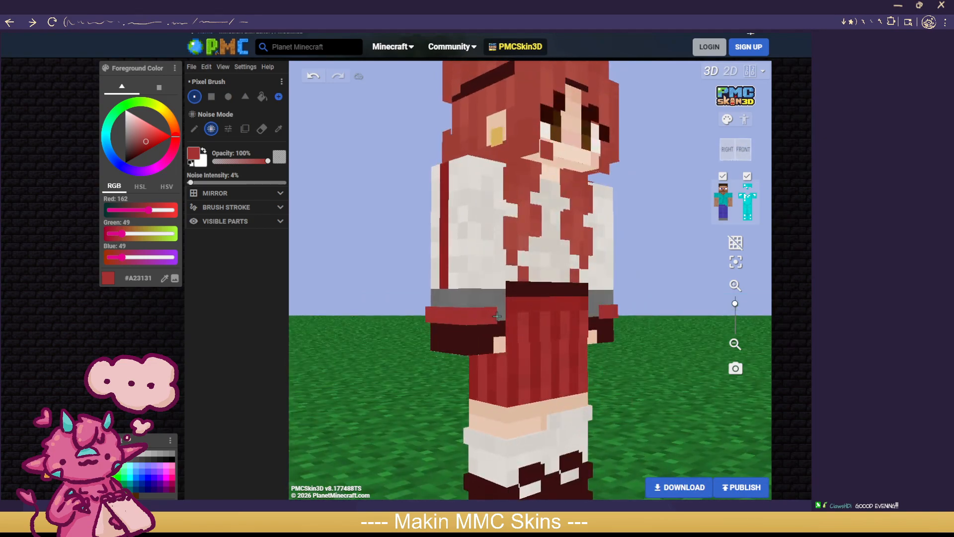
pyautogui.scroll(-3, 596, 348)
pyautogui.moveTo(630, 362); pyautogui.dragTo(578, 365)
pyautogui.scroll(-3, 631, 373)
pyautogui.moveTo(643, 375)
pyautogui.mouseDown()
pyautogui.moveTo(686, 390)
pyautogui.moveTo(637, 381)
pyautogui.mouseUp()
pyautogui.scroll(1, 632, 372)
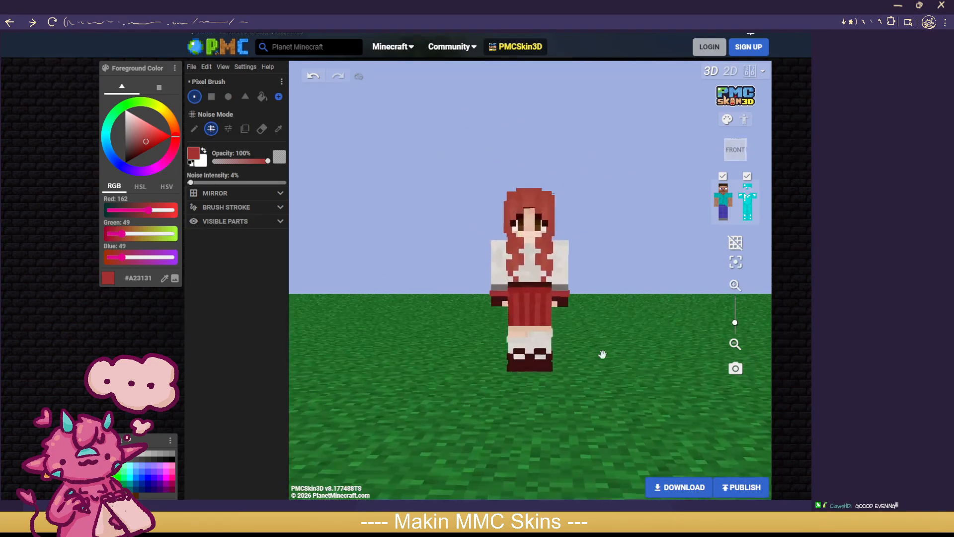
pyautogui.click(312, 78)
# Step: Try a pattern of red blocks along the stripe on the right sleeve
pyautogui.moveTo(467, 219); pyautogui.dragTo(578, 233)
pyautogui.moveTo(635, 276); pyautogui.dragTo(655, 264)
pyautogui.scroll(2, 527, 240)
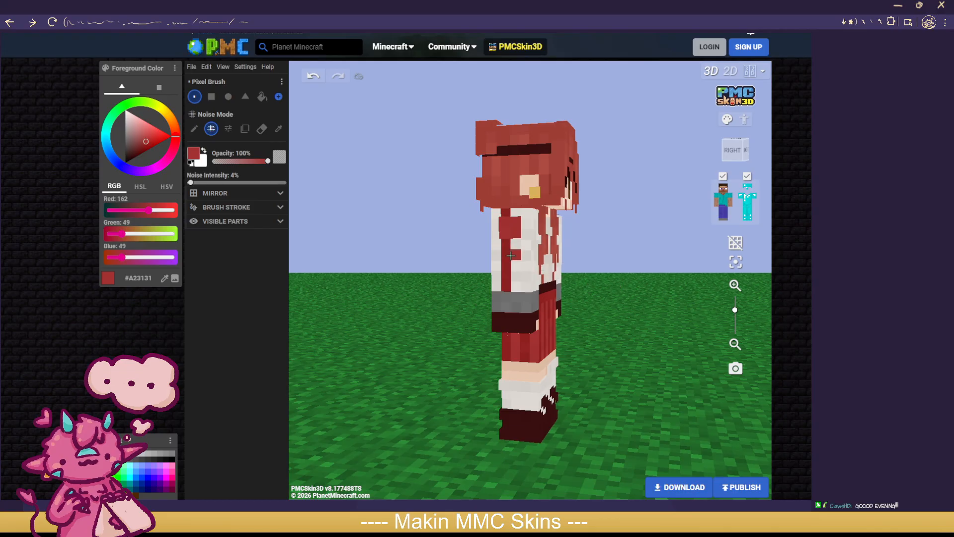
pyautogui.moveTo(517, 271); pyautogui.dragTo(411, 176)
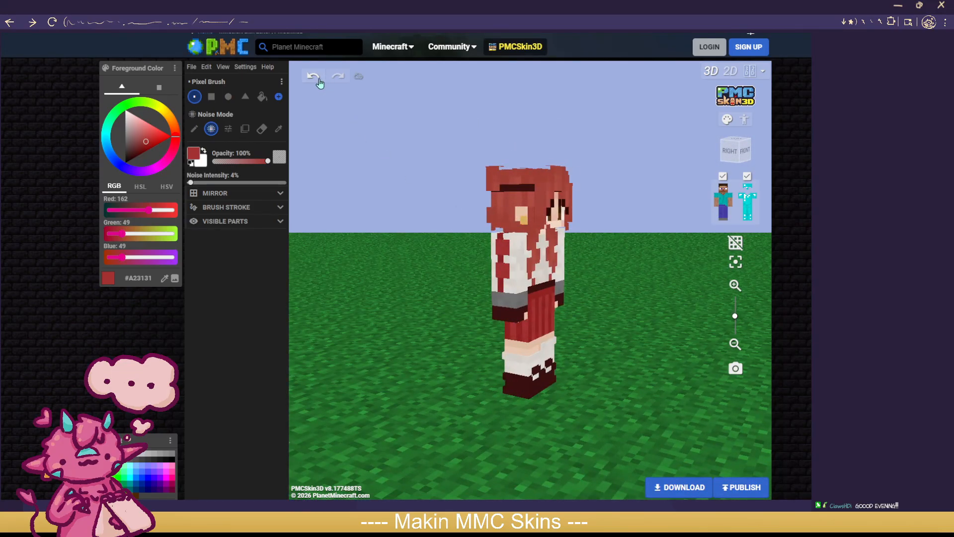
# Step: Paint red #A23131 earring pixels on the lower part of the ears
pyautogui.moveTo(656, 275); pyautogui.dragTo(449, 271)
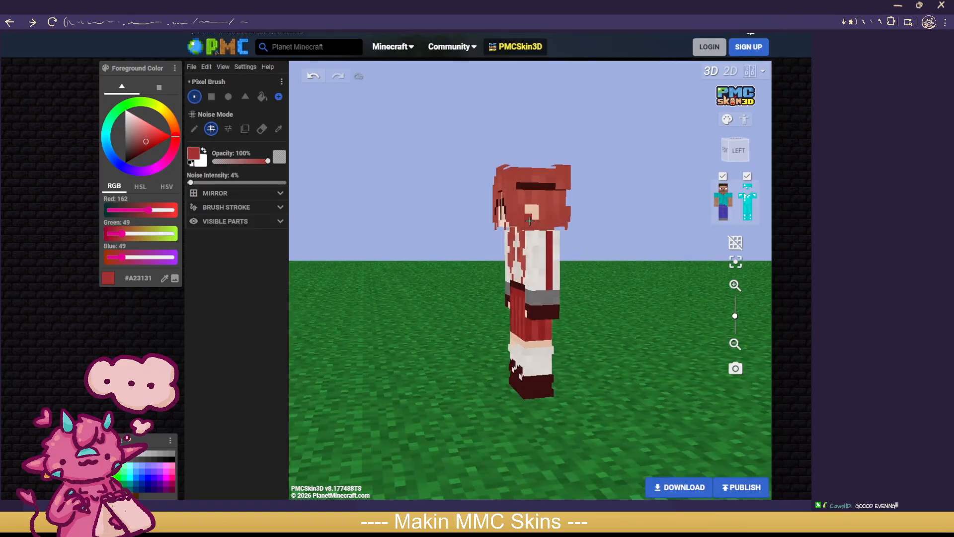
pyautogui.moveTo(343, 174); pyautogui.dragTo(509, 178)
pyautogui.moveTo(520, 183); pyautogui.dragTo(481, 335, button='right')
pyautogui.scroll(2, 478, 334)
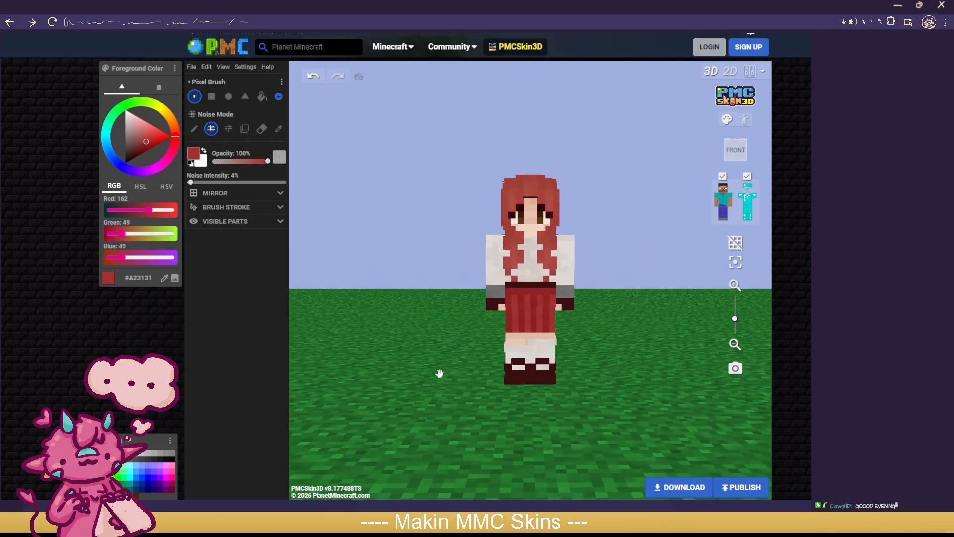
# Step: Sample maroon #391010 from the back of the head and try a small knot below the belt on the skirt's front in draw mode
pyautogui.scroll(3, 439, 373)
pyautogui.scroll(-2, 398, 362)
pyautogui.moveTo(398, 362); pyautogui.dragTo(591, 342, button='right')
pyautogui.moveTo(590, 341); pyautogui.dragTo(689, 366)
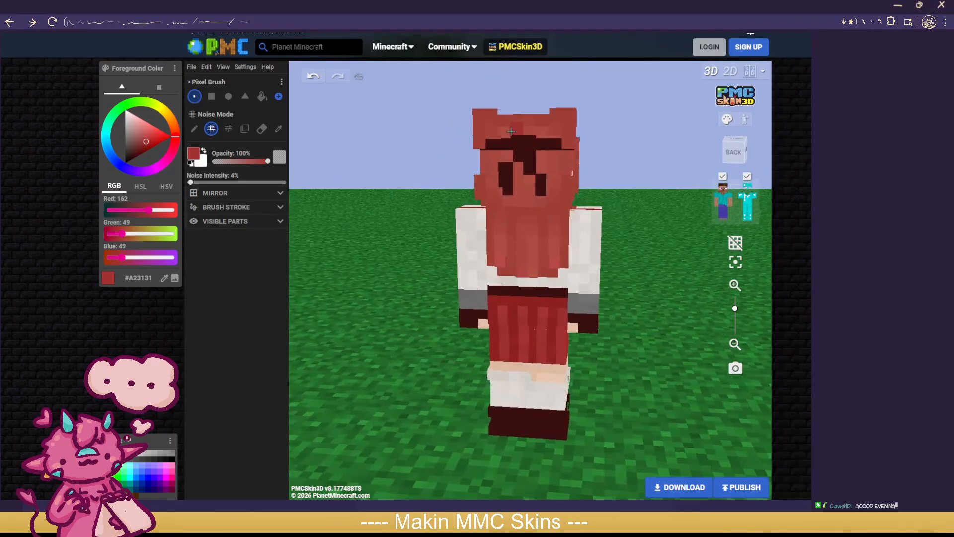
pyautogui.click(278, 129)
pyautogui.click(505, 165)
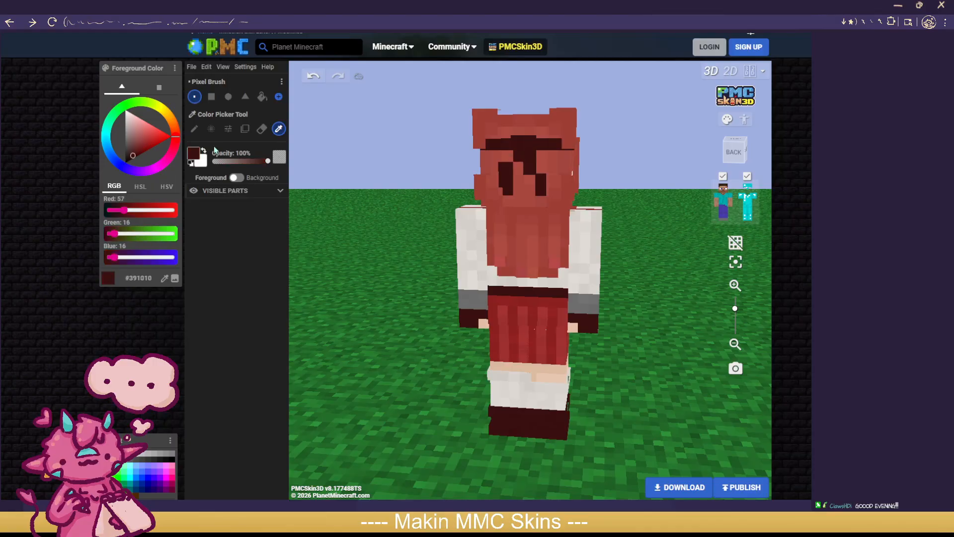
pyautogui.moveTo(697, 374); pyautogui.dragTo(379, 358)
pyautogui.click(194, 129)
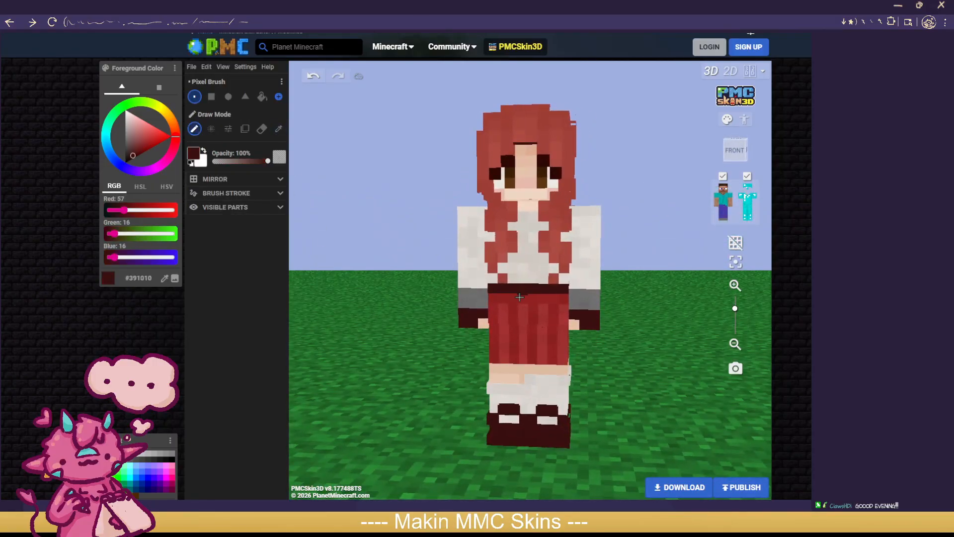
pyautogui.moveTo(545, 293)
pyautogui.mouseDown()
pyautogui.moveTo(542, 315)
pyautogui.moveTo(538, 298)
pyautogui.mouseUp()
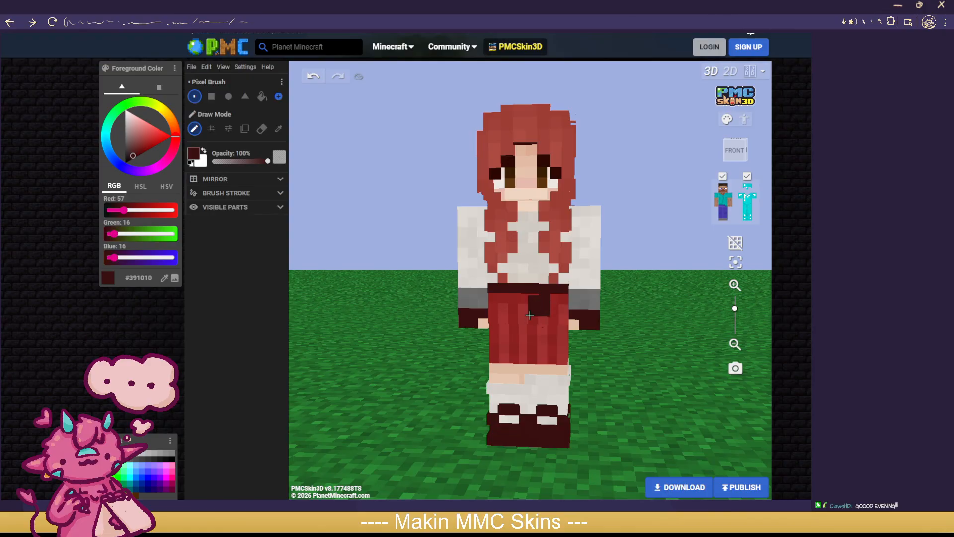
pyautogui.click(312, 77)
pyautogui.click(312, 78)
# Step: Try a maroon bow with hanging tails below the belt on the skirt's front, trimming its pixels with the eraser
pyautogui.moveTo(533, 296)
pyautogui.mouseDown()
pyautogui.moveTo(526, 327)
pyautogui.moveTo(555, 315)
pyautogui.moveTo(564, 348)
pyautogui.mouseUp()
pyautogui.click(323, 80)
pyautogui.click(322, 80)
pyautogui.moveTo(534, 299)
pyautogui.mouseDown()
pyautogui.moveTo(534, 313)
pyautogui.moveTo(545, 302)
pyautogui.mouseUp()
pyautogui.moveTo(598, 363); pyautogui.dragTo(616, 360)
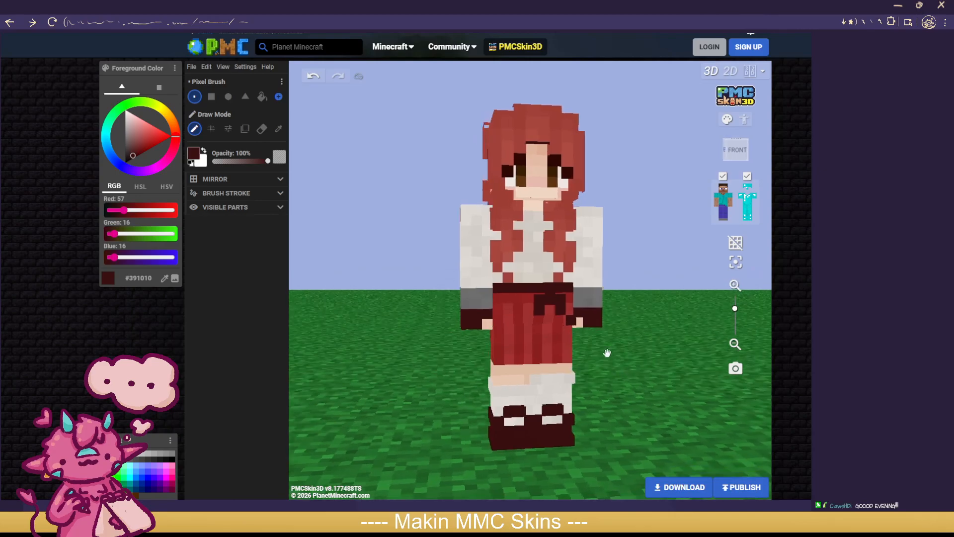
pyautogui.click(536, 320)
pyautogui.click(262, 129)
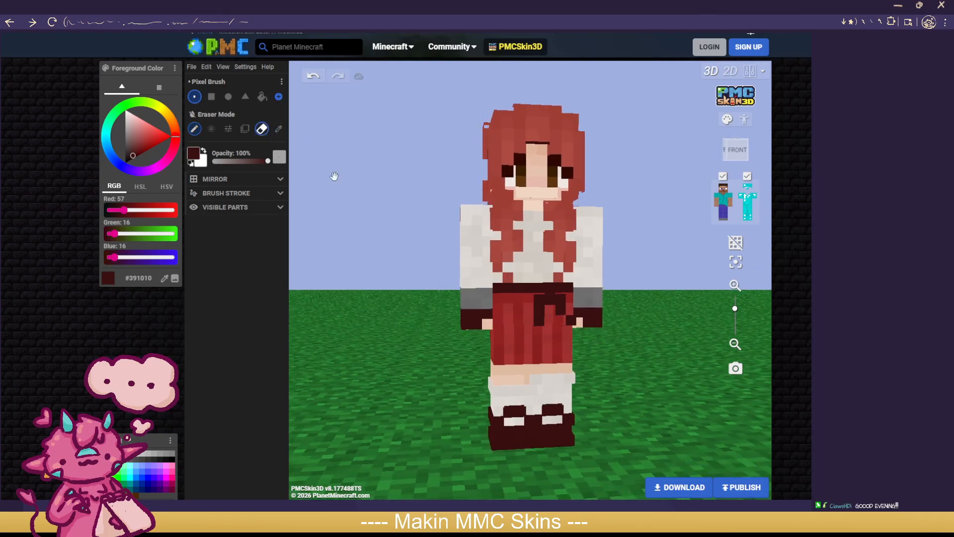
pyautogui.moveTo(620, 371); pyautogui.dragTo(593, 363)
pyautogui.scroll(-3, 645, 381)
pyautogui.scroll(2, 602, 363)
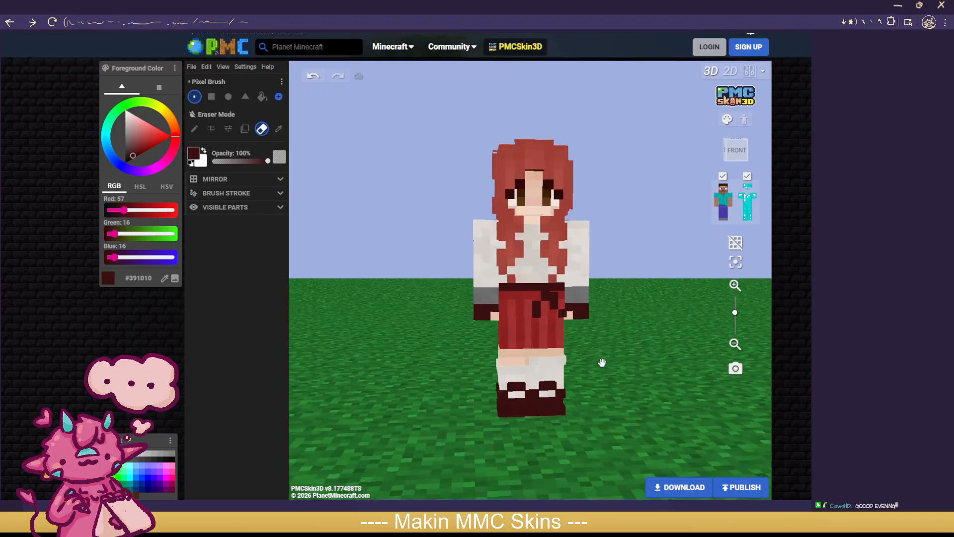
# Step: Undo all strokes of the maroon bow on the skirt's front
pyautogui.click(313, 78)
pyautogui.click(313, 77)
pyautogui.click(313, 78)
pyautogui.scroll(2, 650, 385)
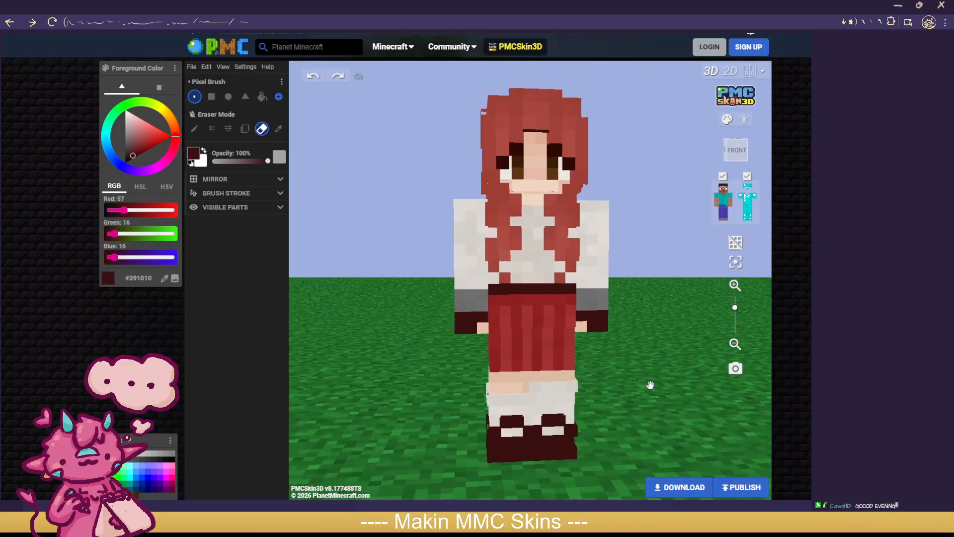
pyautogui.scroll(-2, 649, 384)
pyautogui.scroll(-2, 649, 384)
pyautogui.moveTo(648, 384); pyautogui.dragTo(678, 396)
pyautogui.scroll(2, 324, 147)
# Step: Sample red #872020 from the sleeve stripe and try a collar accent on the base layer at the neck with the outer layer hidden
pyautogui.moveTo(377, 183); pyautogui.dragTo(391, 169)
pyautogui.click(281, 129)
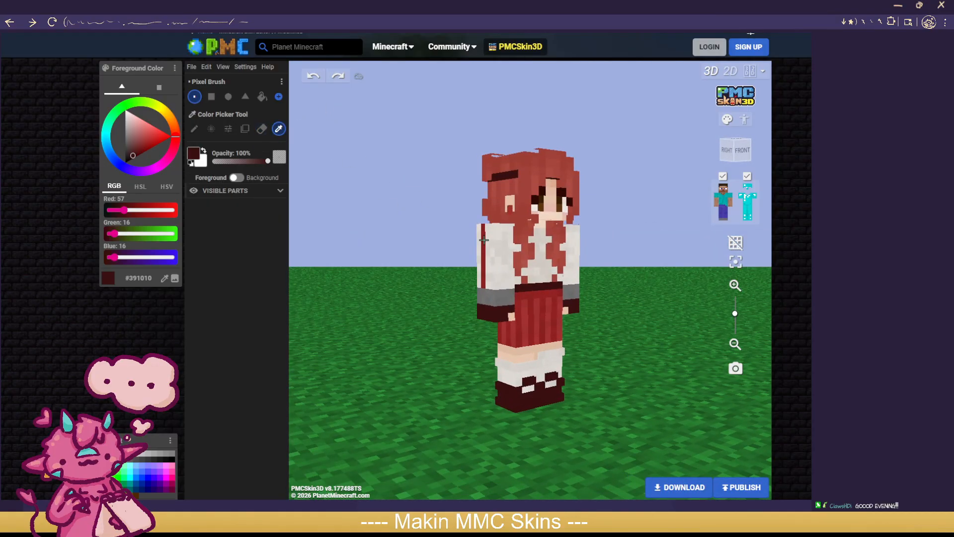
pyautogui.click(487, 238)
pyautogui.click(196, 130)
pyautogui.click(747, 176)
pyautogui.click(737, 151)
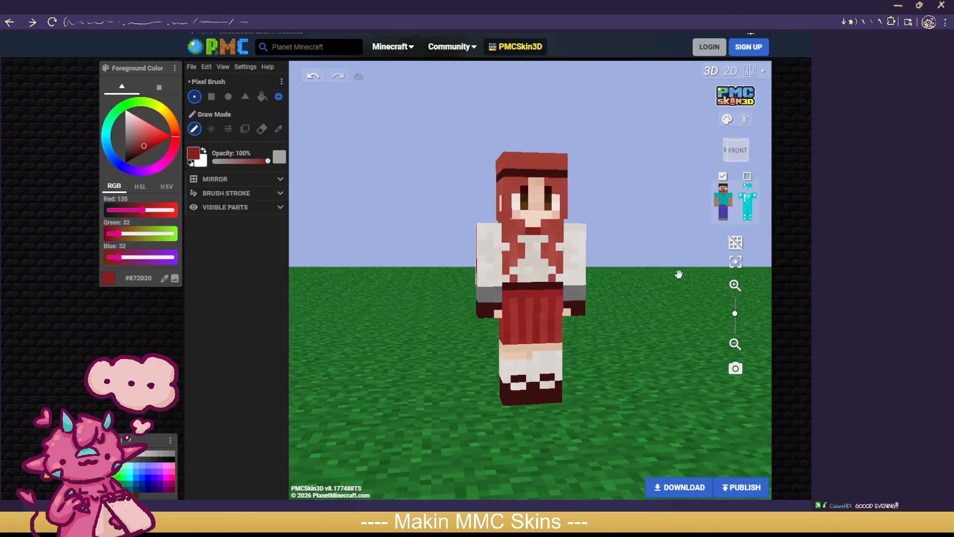
pyautogui.click(747, 176)
pyautogui.scroll(-2, 648, 334)
pyautogui.moveTo(639, 374); pyautogui.dragTo(588, 379)
pyautogui.doubleClick(591, 352)
pyautogui.click(319, 82)
pyautogui.scroll(3, 665, 219)
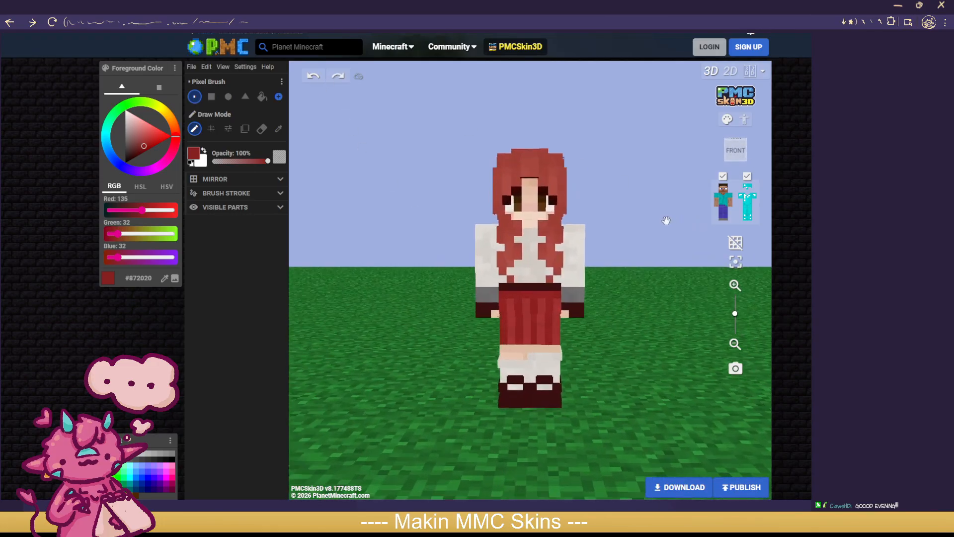
# Step: Restore the red collar accent on the base layer's neck with the outer layer hidden, and sample skin tone #E6C4AD for drawing
pyautogui.click(747, 176)
pyautogui.hotkey('ctrl', 'y')
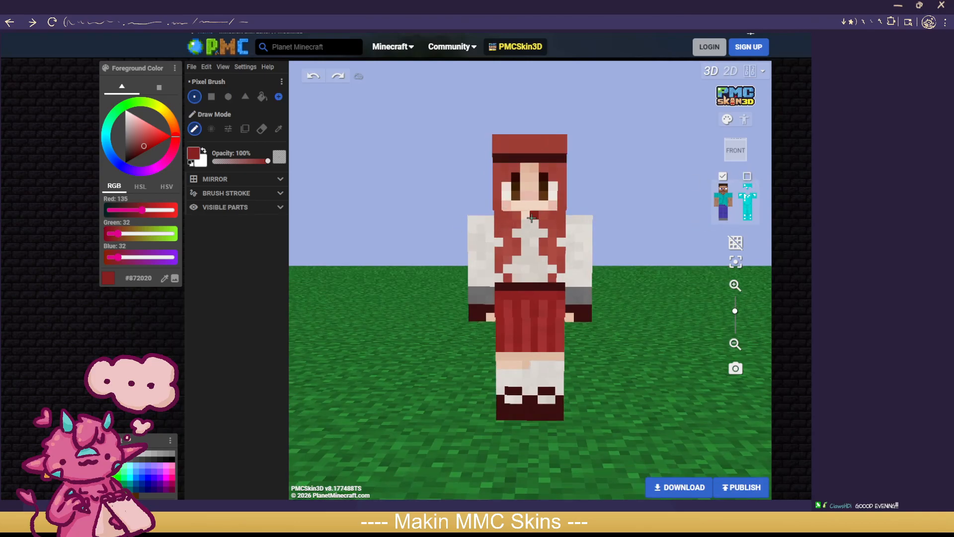
pyautogui.click(279, 131)
pyautogui.click(530, 175)
pyautogui.click(194, 129)
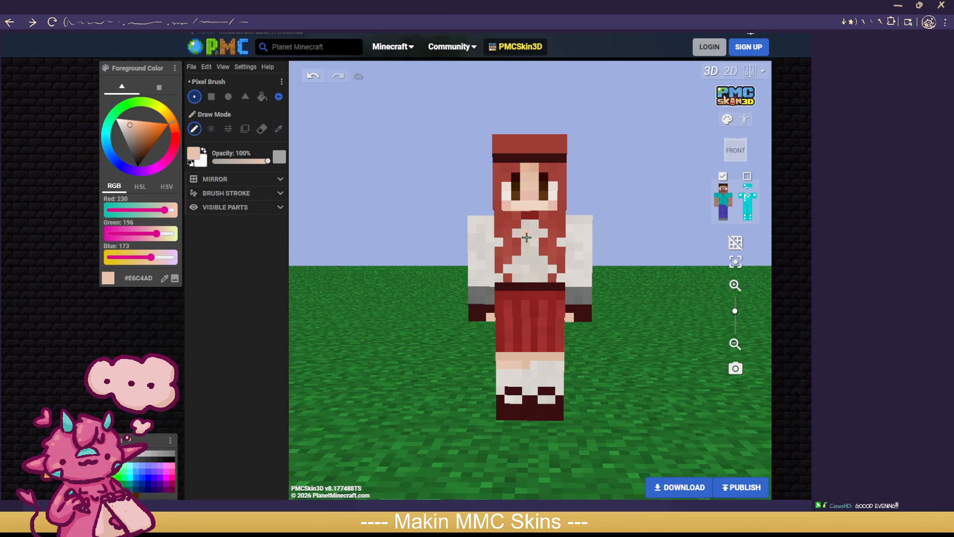
# Step: Show the outer layer, sample grey #6E6E6E from the sleeve cuff and try a grey earring pixel at the right ear in noise mode
pyautogui.click(748, 177)
pyautogui.scroll(-2, 665, 313)
pyautogui.moveTo(665, 313); pyautogui.dragTo(421, 422)
pyautogui.scroll(-1, 689, 358)
pyautogui.scroll(5, 445, 294)
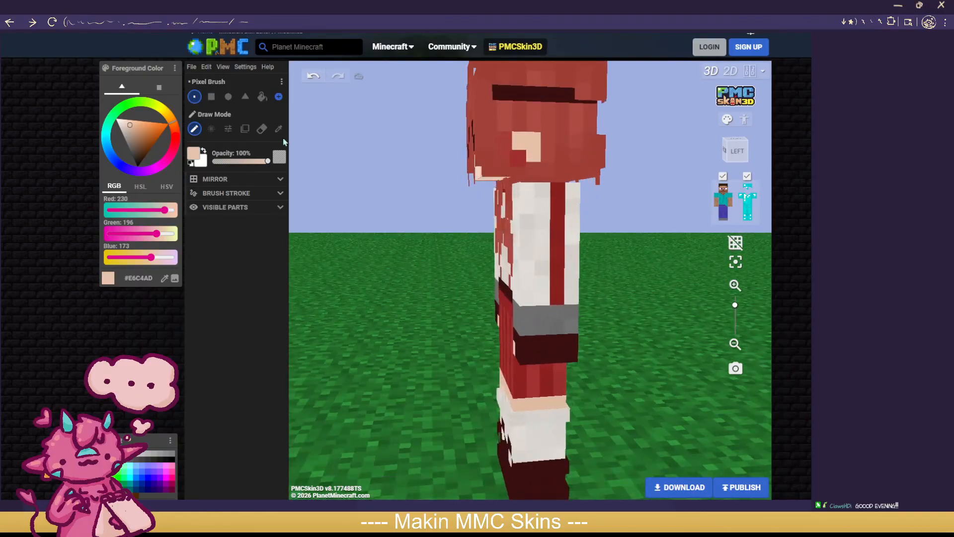
pyautogui.press('i')
pyautogui.click(563, 323)
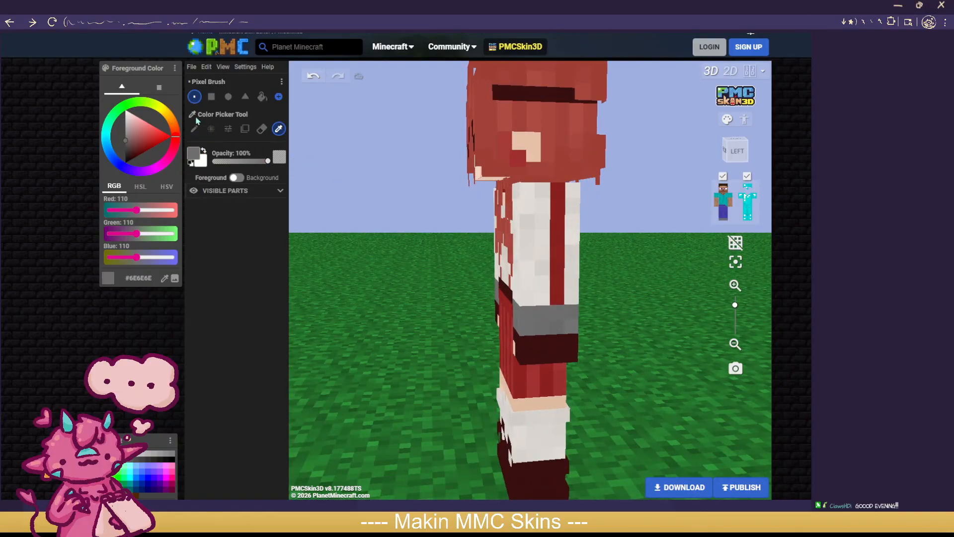
pyautogui.click(211, 129)
pyautogui.scroll(-3, 529, 158)
pyautogui.moveTo(379, 315); pyautogui.dragTo(543, 236)
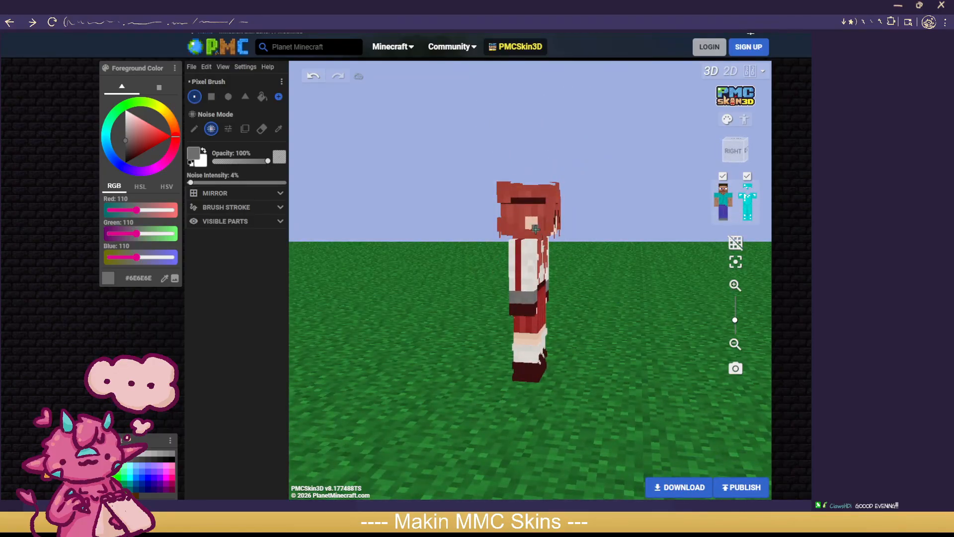
pyautogui.click(535, 228)
# Step: Undo the last grey earring pixel on the side of the head
pyautogui.moveTo(624, 378); pyautogui.dragTo(656, 343)
pyautogui.scroll(-4, 659, 342)
pyautogui.moveTo(633, 396); pyautogui.dragTo(557, 393)
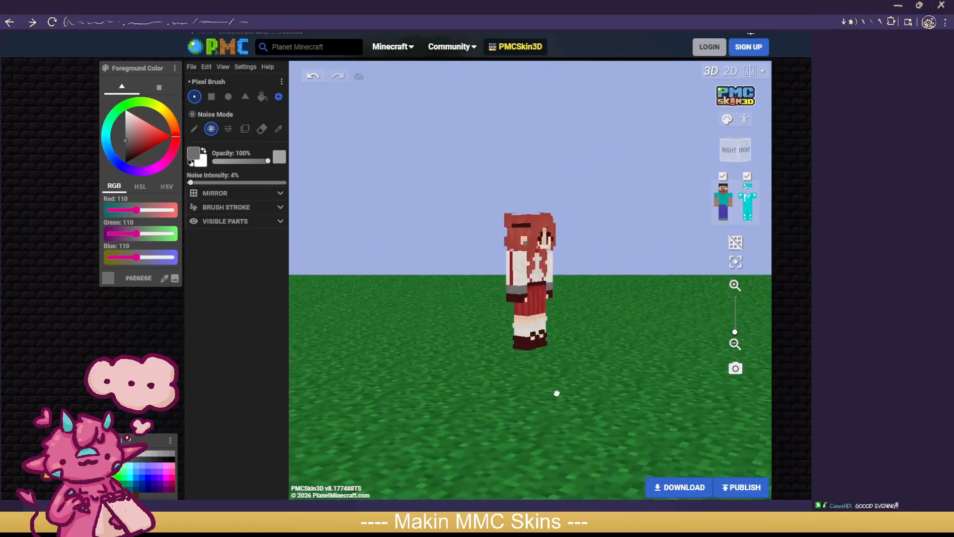
pyautogui.moveTo(630, 392); pyautogui.dragTo(575, 392)
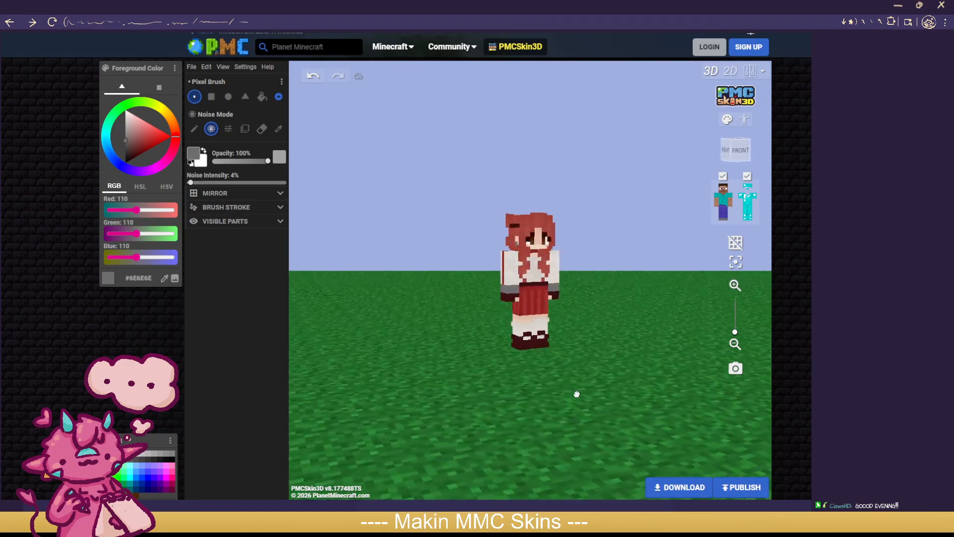
pyautogui.click(315, 76)
# Step: Examine the whole skin from the front and both sides, close up and from a distance
pyautogui.moveTo(607, 337); pyautogui.dragTo(581, 362)
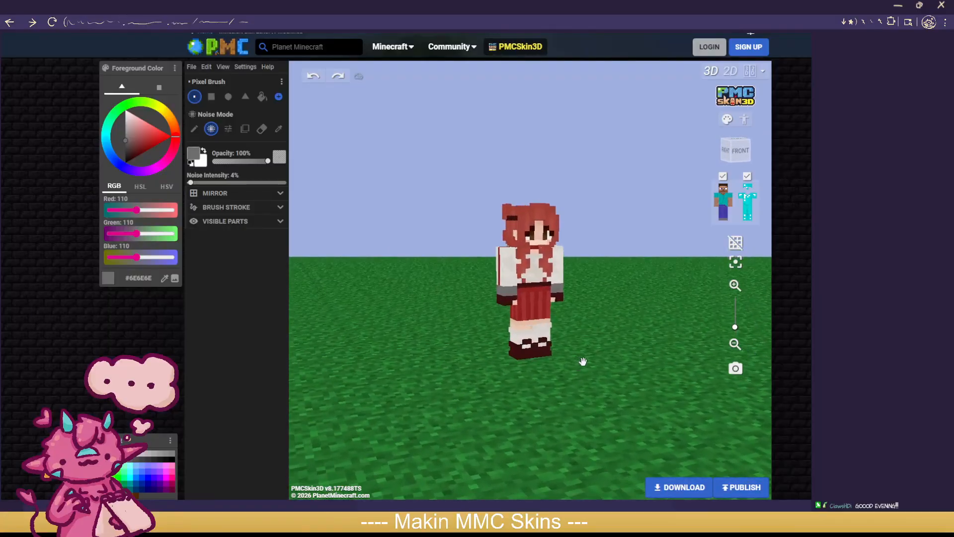
pyautogui.scroll(2, 615, 396)
pyautogui.moveTo(615, 396); pyautogui.dragTo(651, 392)
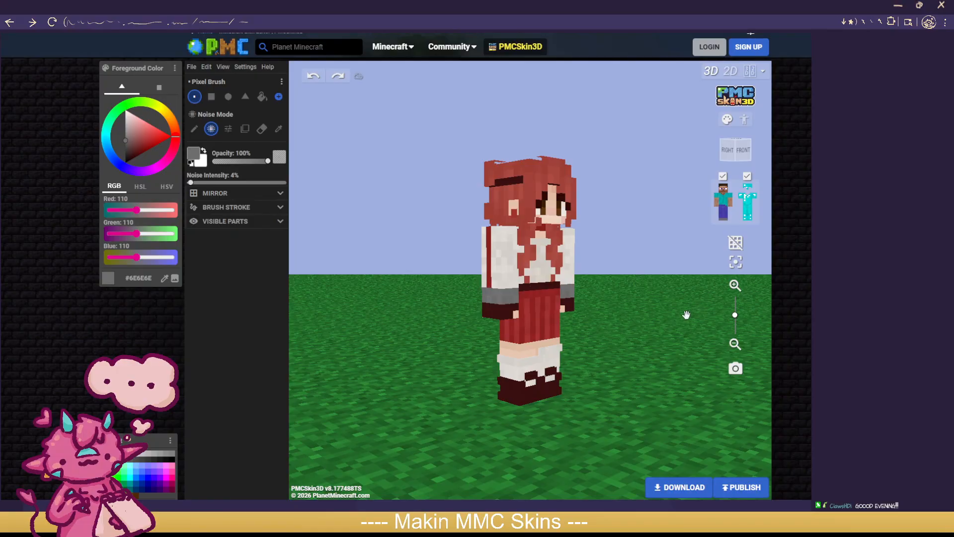
pyautogui.moveTo(665, 311); pyautogui.dragTo(453, 302)
pyautogui.scroll(2, 606, 301)
pyautogui.moveTo(655, 321)
pyautogui.mouseDown()
pyautogui.moveTo(362, 302)
pyautogui.moveTo(648, 310)
pyautogui.mouseUp()
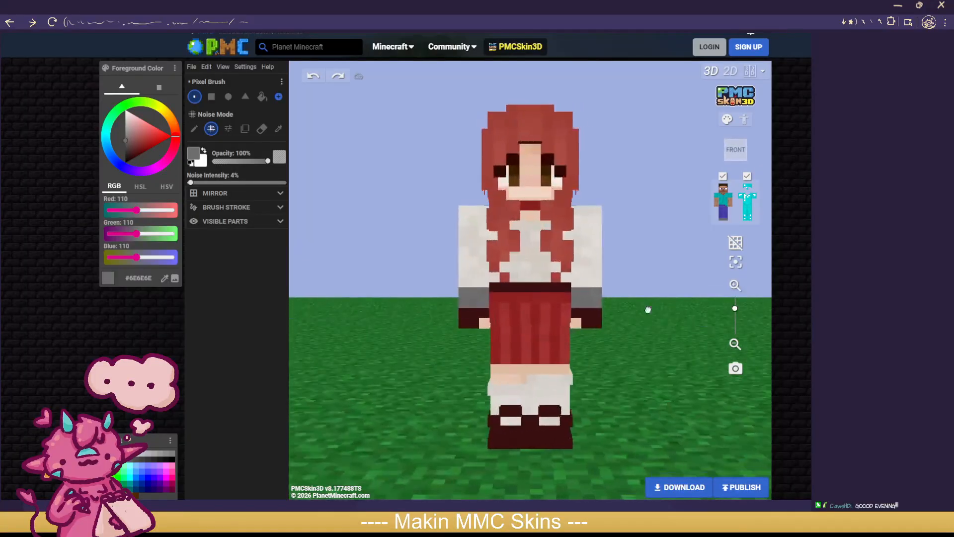
pyautogui.scroll(-2, 659, 308)
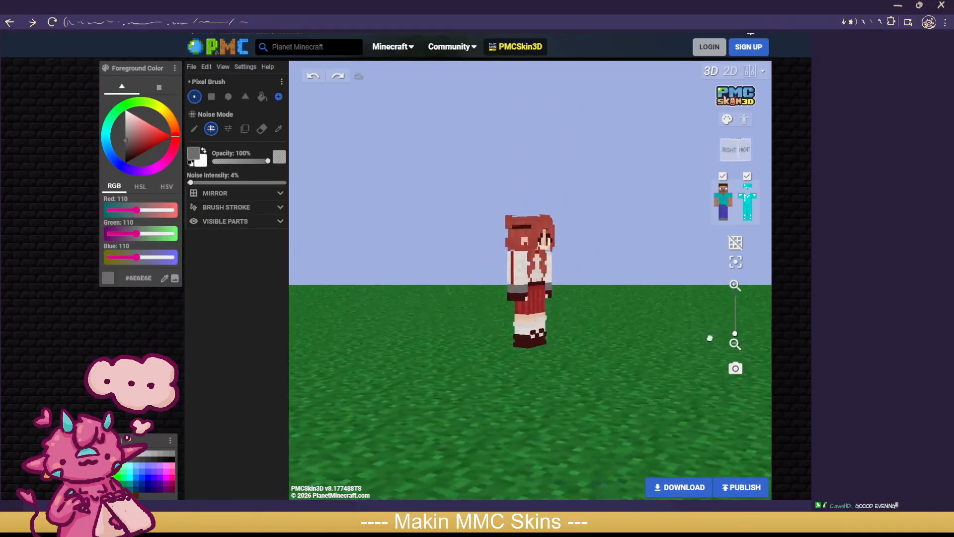
pyautogui.moveTo(667, 339); pyautogui.dragTo(358, 328)
pyautogui.moveTo(416, 338); pyautogui.dragTo(603, 335)
pyautogui.scroll(6, 665, 336)
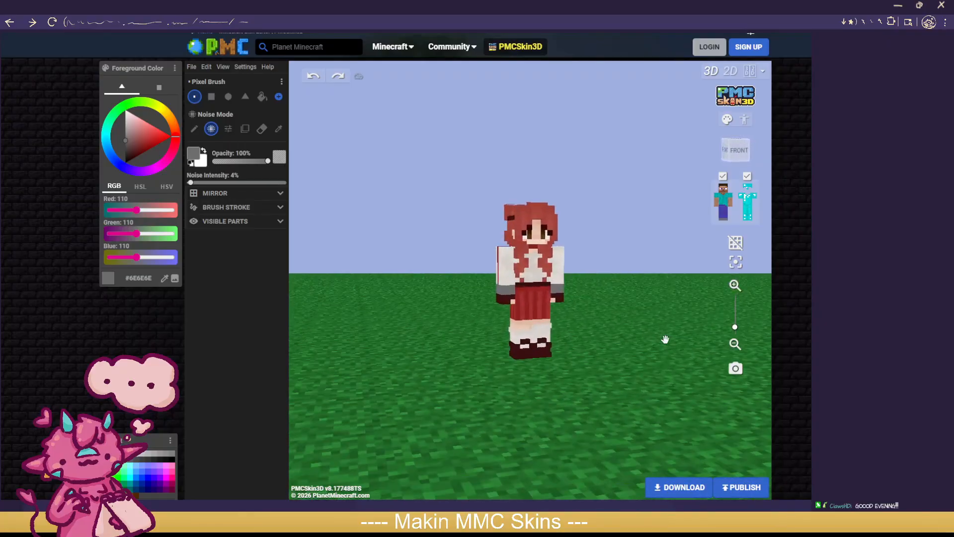
pyautogui.moveTo(667, 336)
pyautogui.mouseDown()
pyautogui.moveTo(685, 330)
pyautogui.moveTo(326, 330)
pyautogui.moveTo(618, 315)
pyautogui.moveTo(723, 322)
pyautogui.moveTo(663, 328)
pyautogui.mouseUp()
# Step: Hide the outer layer, sample off-white #D1CCC4 from the chest and shift it to dusty pink #B79192 in draw mode
pyautogui.click(753, 202)
pyautogui.press('i')
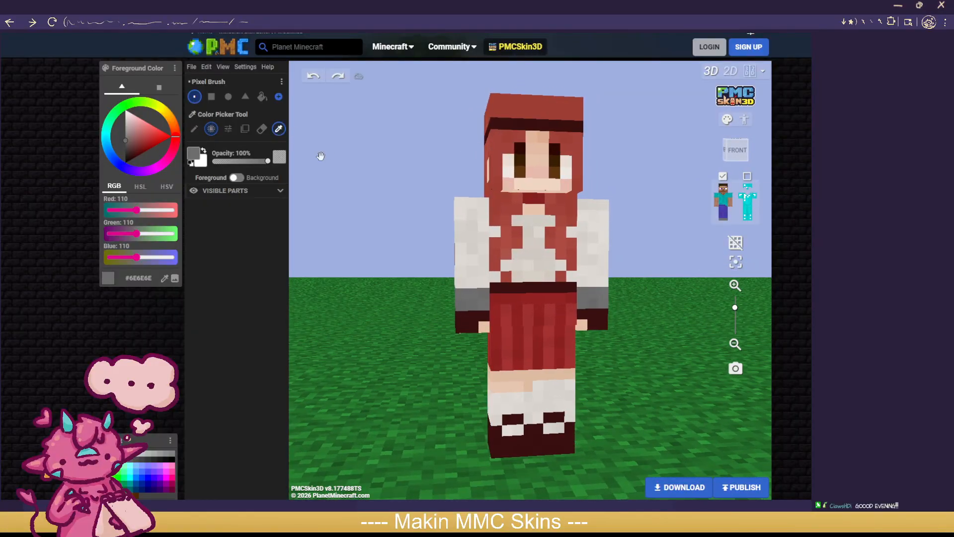
pyautogui.click(530, 226)
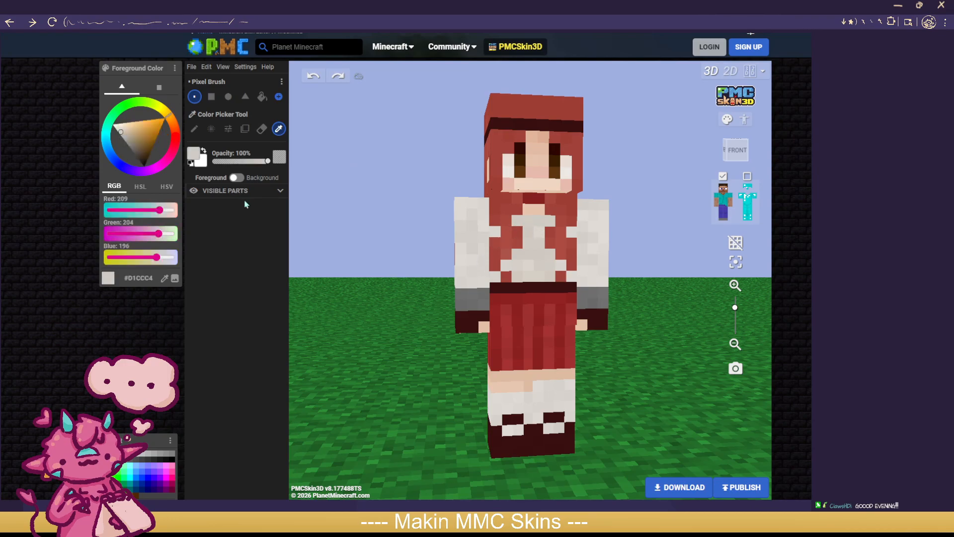
pyautogui.click(122, 135)
pyautogui.click(194, 129)
pyautogui.moveTo(267, 161); pyautogui.dragTo(253, 162)
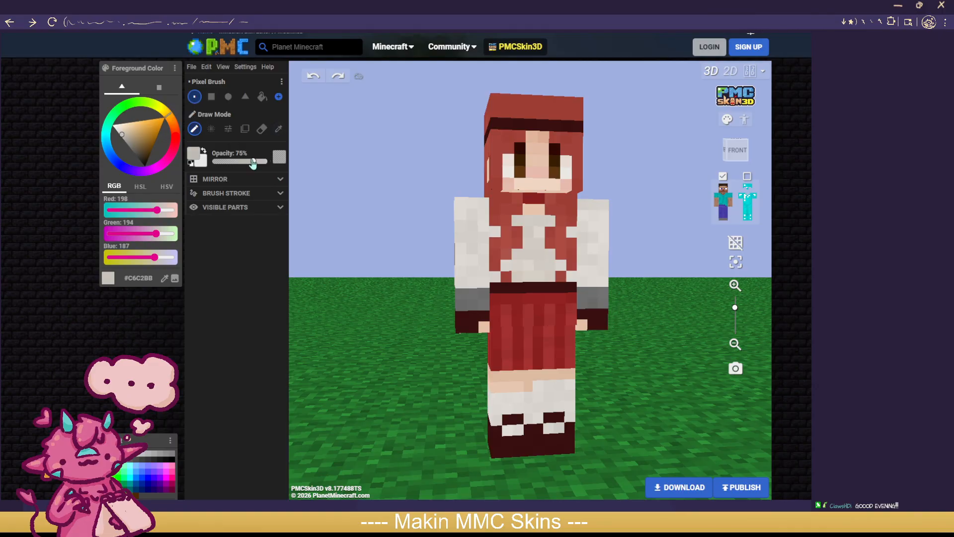
pyautogui.click(125, 136)
pyautogui.click(246, 162)
pyautogui.click(177, 136)
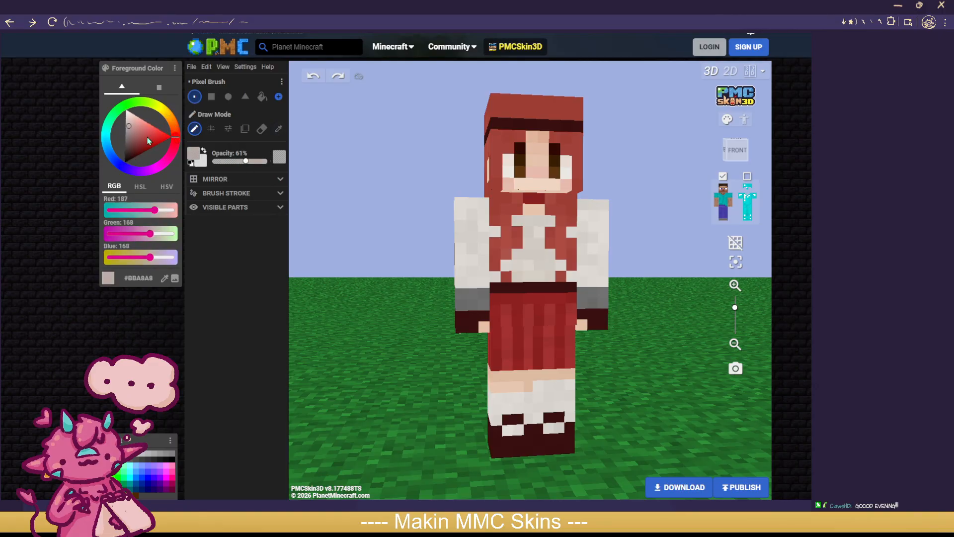
pyautogui.click(133, 129)
# Step: Try pink shading strokes on the right sleeve, reducing the opacity to 24% and undoing each stroke
pyautogui.moveTo(474, 232); pyautogui.dragTo(461, 274)
pyautogui.hotkey('ctrl', 'z')
pyautogui.click(234, 162)
pyautogui.moveTo(472, 233)
pyautogui.mouseDown()
pyautogui.moveTo(475, 259)
pyautogui.moveTo(457, 250)
pyautogui.moveTo(469, 225)
pyautogui.moveTo(458, 237)
pyautogui.mouseUp()
pyautogui.hotkey('ctrl', 'z')
pyautogui.click(225, 162)
pyautogui.hotkey('ctrl', 'z')
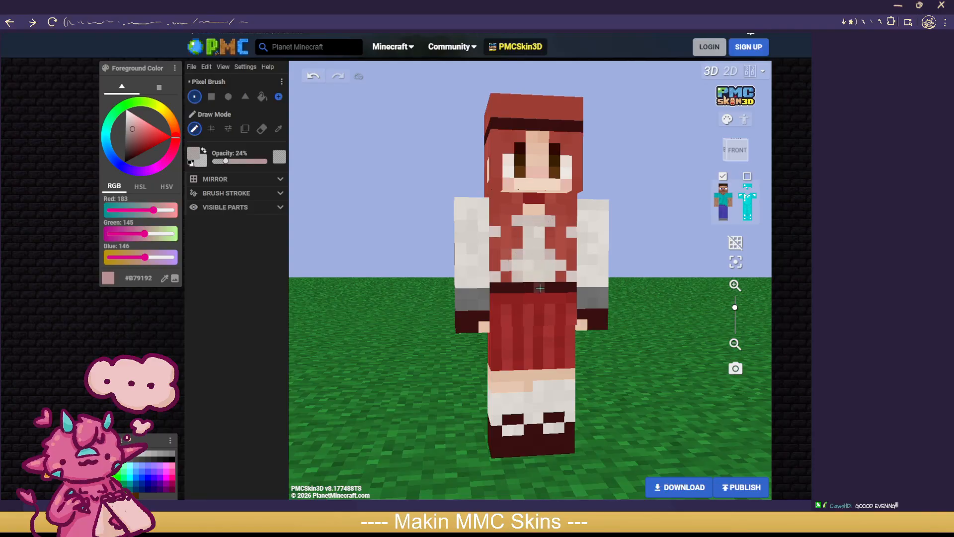
# Step: Isolate the torso from the arms and create an empty palette holding the dusty pink #B79192
pyautogui.moveTo(667, 324); pyautogui.dragTo(471, 288)
pyautogui.moveTo(533, 244); pyautogui.dragTo(469, 255)
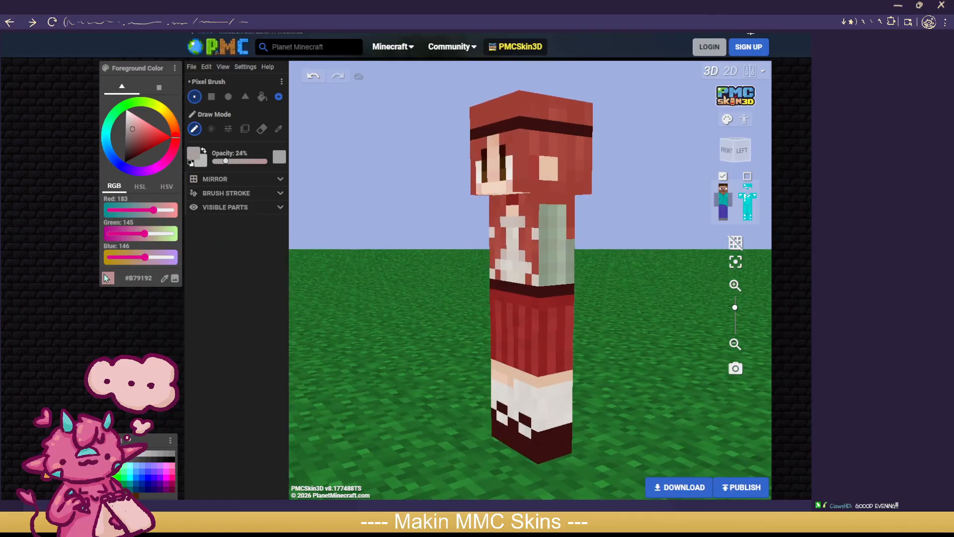
pyautogui.rightClick(106, 282)
pyautogui.press('Escape')
pyautogui.click(170, 440)
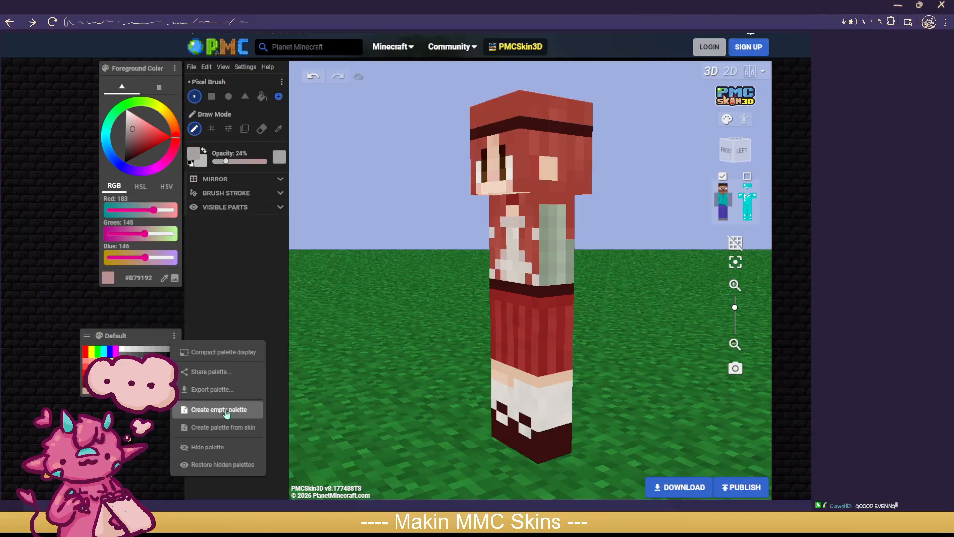
pyautogui.click(225, 410)
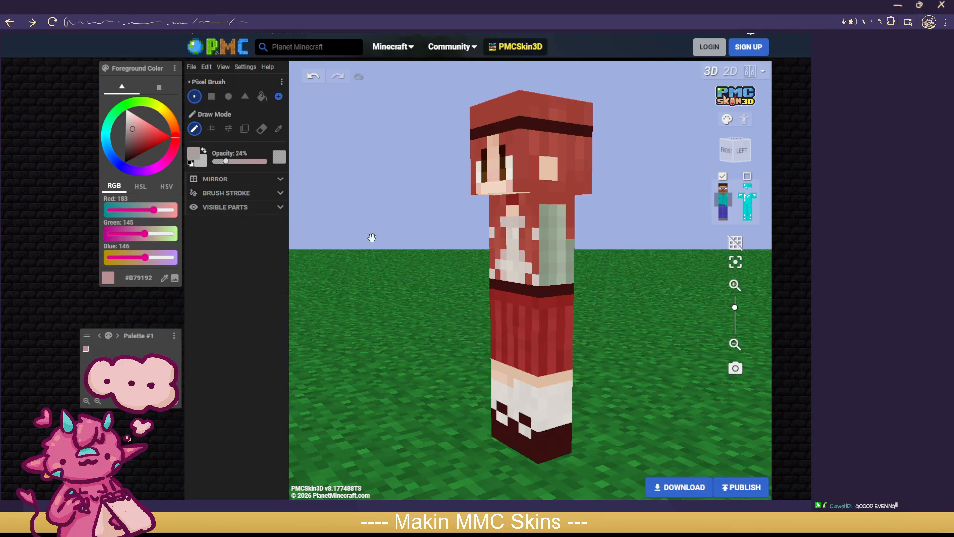
# Step: Sample off-white #DBD5CD from the chest and bucket-fill the pale green left side of the torso in noise mode
pyautogui.click(277, 129)
pyautogui.click(515, 233)
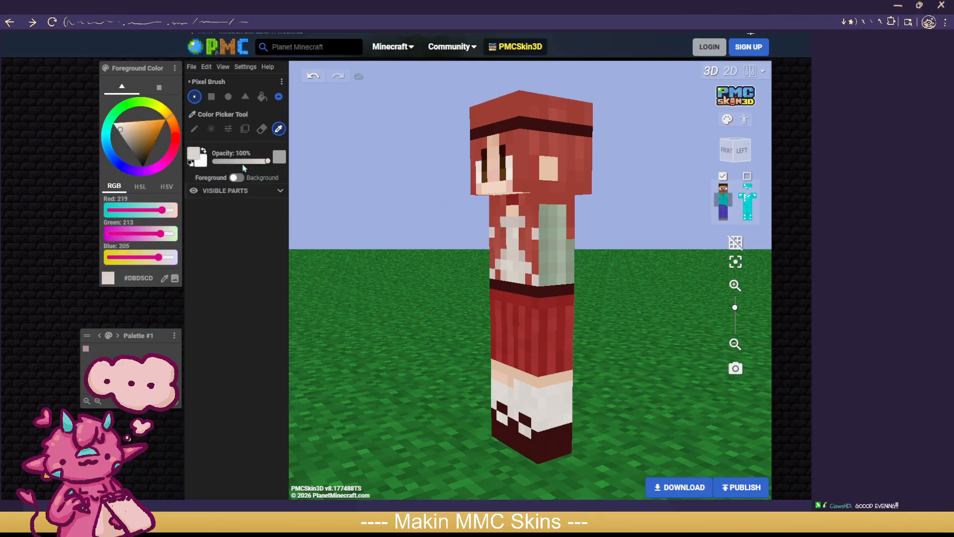
pyautogui.click(212, 129)
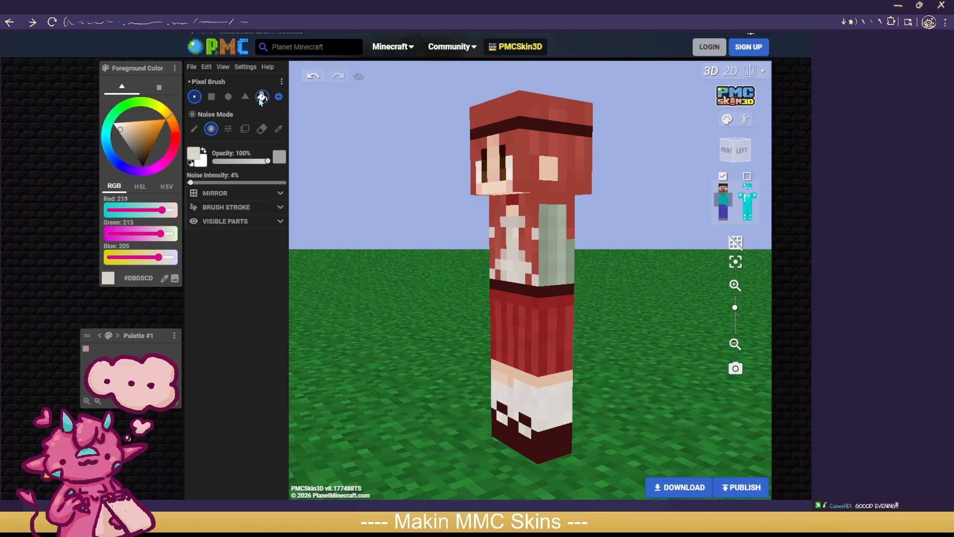
pyautogui.click(548, 249)
pyautogui.click(552, 248)
pyautogui.moveTo(647, 354)
pyautogui.mouseDown()
pyautogui.moveTo(326, 345)
pyautogui.moveTo(656, 358)
pyautogui.mouseUp()
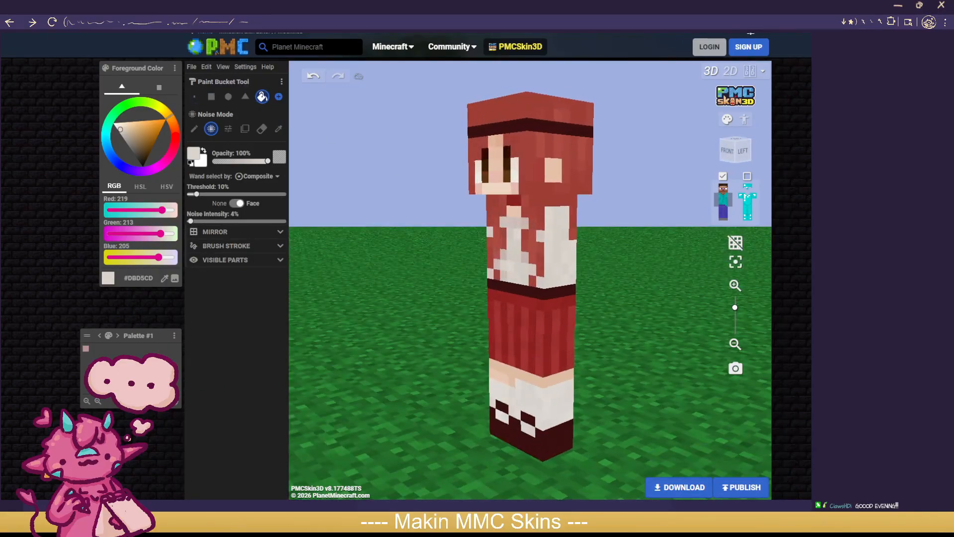
# Step: Shade the torso's left side with palette pink #B79192 at 27% opacity, using the pixel brush in noise mode
pyautogui.click(87, 350)
pyautogui.click(228, 161)
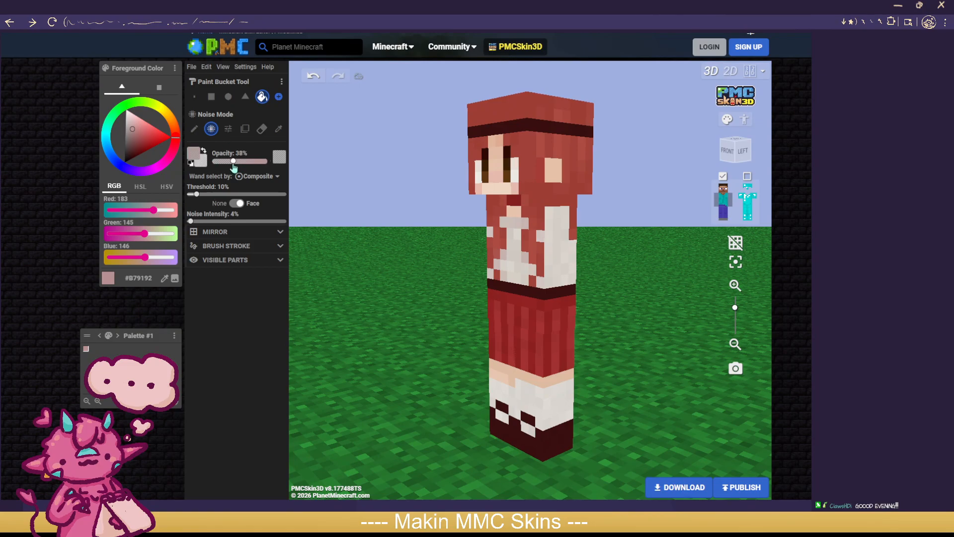
pyautogui.moveTo(228, 161); pyautogui.dragTo(227, 161)
pyautogui.click(194, 96)
pyautogui.moveTo(550, 207)
pyautogui.mouseDown()
pyautogui.moveTo(555, 252)
pyautogui.moveTo(565, 220)
pyautogui.moveTo(549, 279)
pyautogui.moveTo(562, 280)
pyautogui.moveTo(572, 248)
pyautogui.moveTo(572, 274)
pyautogui.mouseUp()
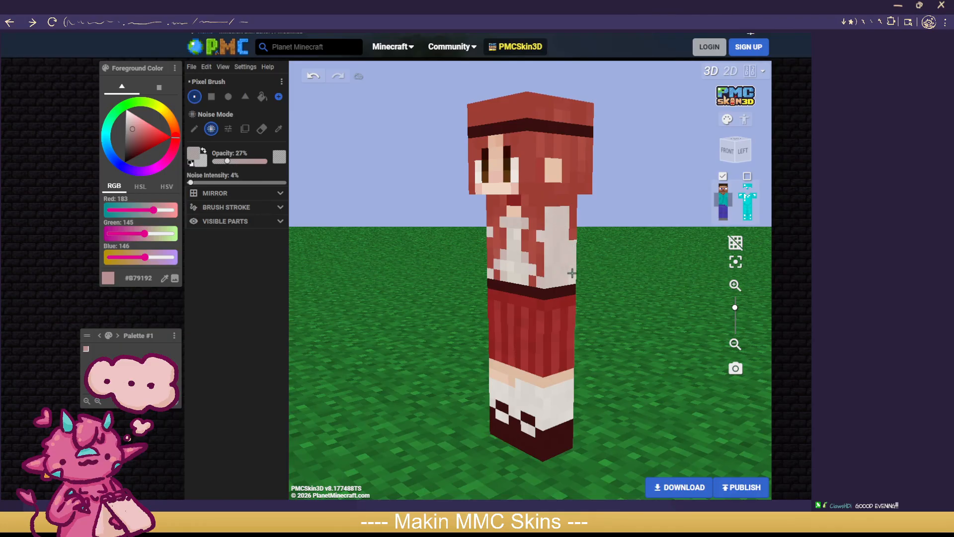
# Step: Extend the pink shading along the white shirt areas on the torso's front, right side and lower back
pyautogui.moveTo(394, 286)
pyautogui.mouseDown()
pyautogui.moveTo(522, 255)
pyautogui.moveTo(498, 246)
pyautogui.moveTo(492, 271)
pyautogui.moveTo(517, 275)
pyautogui.mouseUp()
pyautogui.moveTo(522, 219)
pyautogui.mouseDown()
pyautogui.moveTo(519, 268)
pyautogui.moveTo(490, 251)
pyautogui.moveTo(491, 275)
pyautogui.mouseUp()
pyautogui.moveTo(591, 278); pyautogui.dragTo(426, 292)
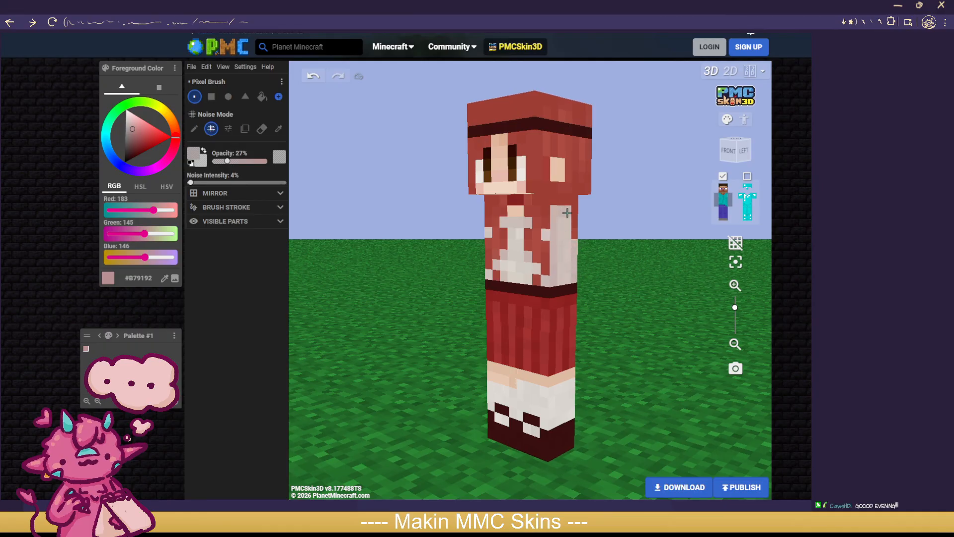
pyautogui.moveTo(369, 251); pyautogui.dragTo(522, 213)
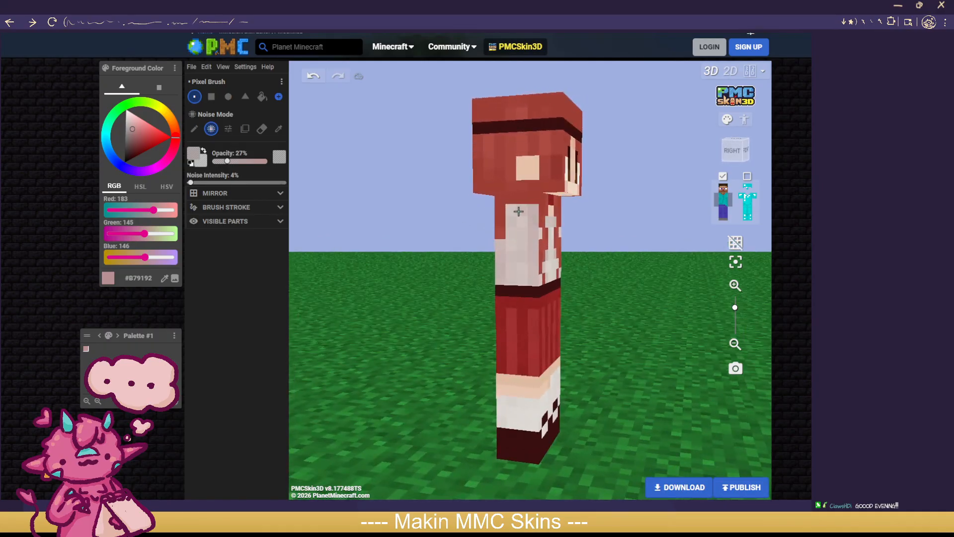
pyautogui.moveTo(383, 316); pyautogui.dragTo(492, 273)
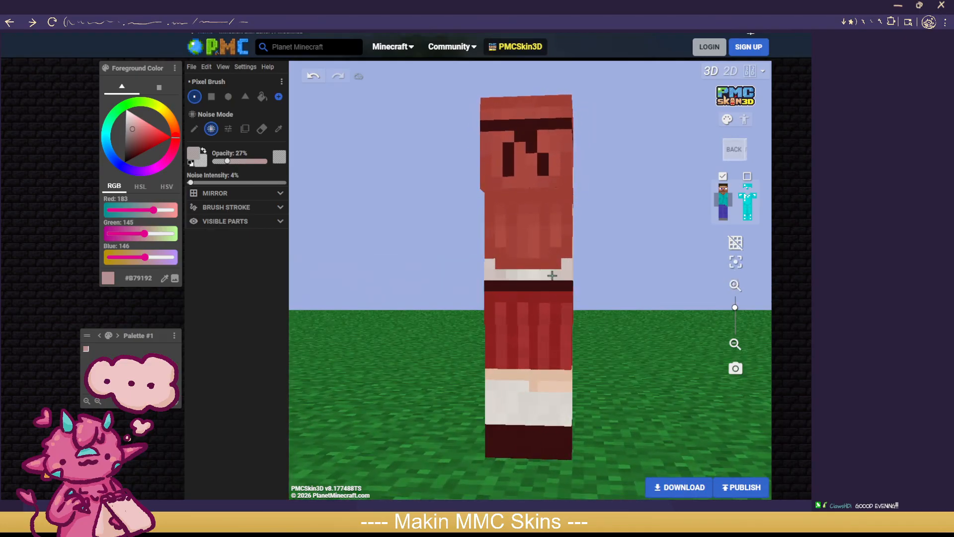
pyautogui.moveTo(563, 276); pyautogui.dragTo(640, 316)
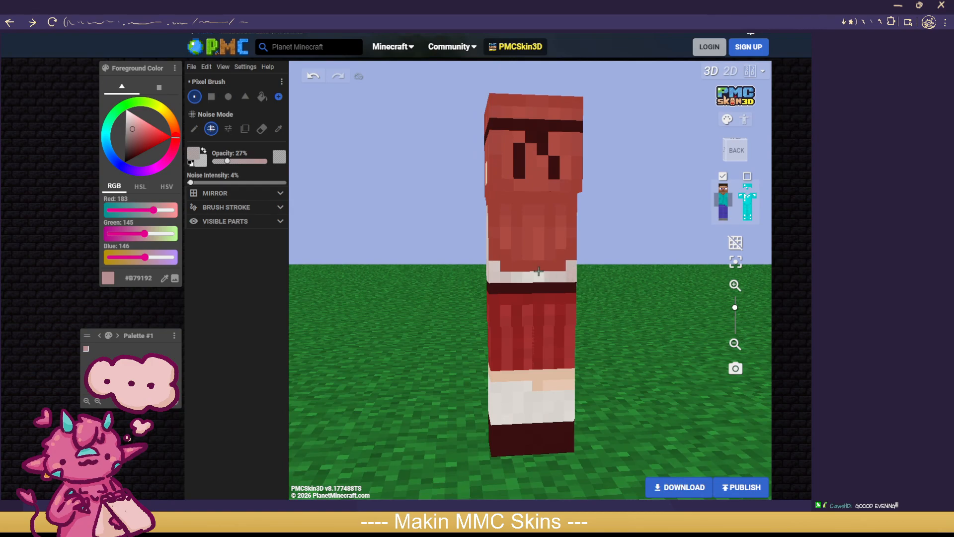
# Step: Hide the base layer's torso and show both arms to expose their inner faces
pyautogui.moveTo(399, 297); pyautogui.dragTo(666, 400)
pyautogui.click(724, 201)
pyautogui.click(731, 201)
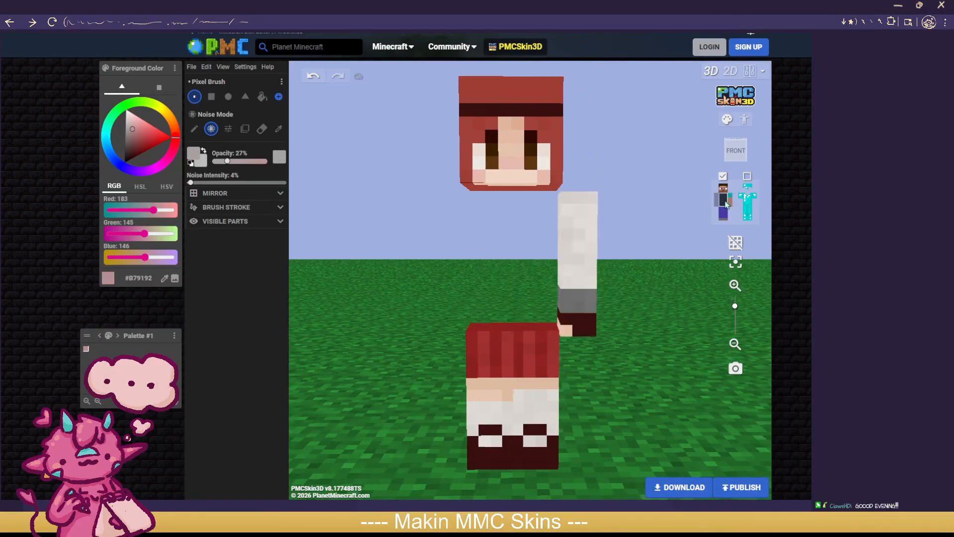
pyautogui.click(717, 200)
pyautogui.moveTo(634, 312); pyautogui.dragTo(651, 333)
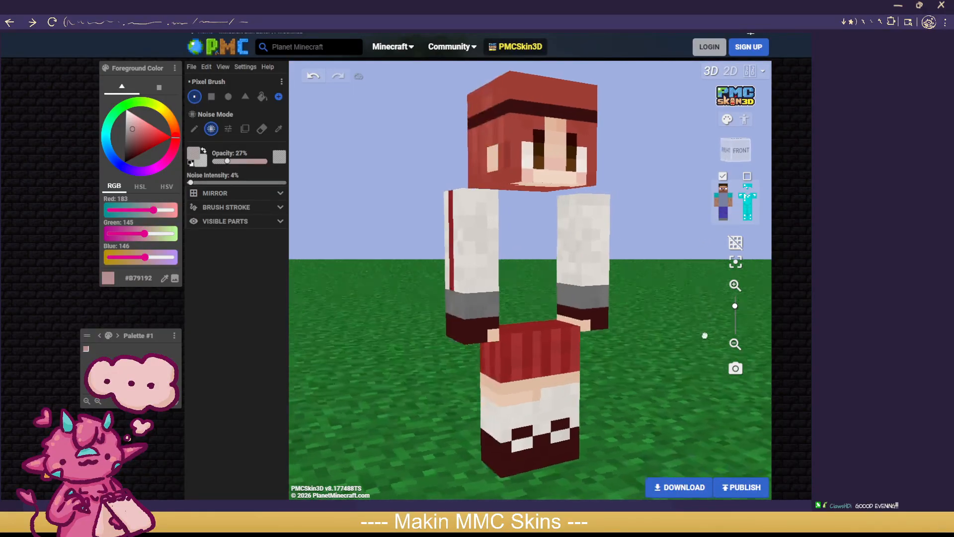
pyautogui.click(250, 193)
pyautogui.click(250, 193)
# Step: Shade the inner faces and lower edges of the white sleeves with pink #B79192 at 27% opacity in noise mode
pyautogui.moveTo(577, 202)
pyautogui.mouseDown()
pyautogui.moveTo(578, 265)
pyautogui.moveTo(566, 271)
pyautogui.moveTo(570, 206)
pyautogui.moveTo(562, 209)
pyautogui.mouseUp()
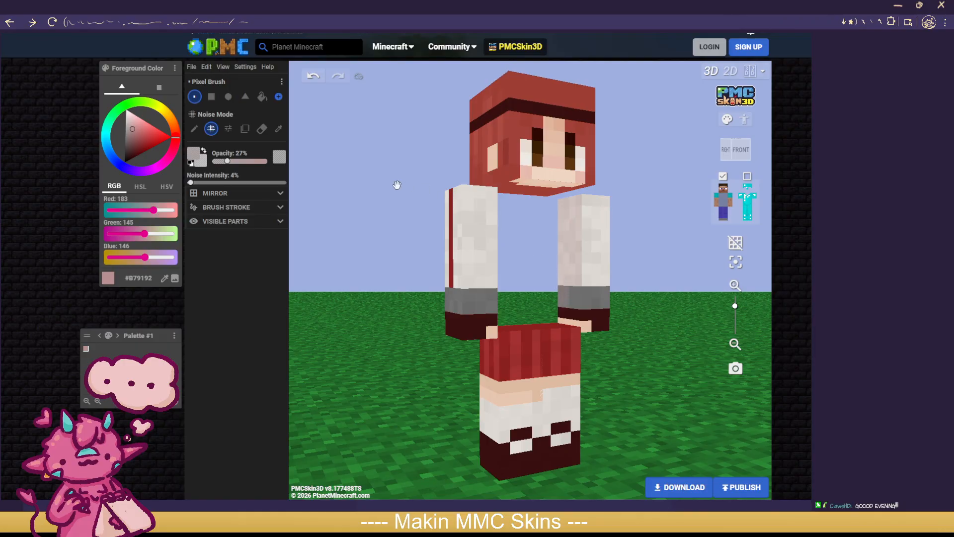
pyautogui.click(303, 82)
pyautogui.moveTo(575, 262)
pyautogui.mouseDown()
pyautogui.moveTo(566, 277)
pyautogui.moveTo(575, 279)
pyautogui.moveTo(575, 202)
pyautogui.moveTo(566, 263)
pyautogui.moveTo(568, 250)
pyautogui.mouseUp()
pyautogui.moveTo(538, 226)
pyautogui.mouseDown()
pyautogui.moveTo(459, 235)
pyautogui.moveTo(556, 234)
pyautogui.moveTo(586, 201)
pyautogui.moveTo(590, 284)
pyautogui.moveTo(565, 275)
pyautogui.moveTo(282, 288)
pyautogui.mouseUp()
pyautogui.moveTo(487, 199)
pyautogui.mouseDown()
pyautogui.moveTo(490, 285)
pyautogui.moveTo(513, 252)
pyautogui.mouseUp()
pyautogui.moveTo(319, 278); pyautogui.dragTo(299, 213)
pyautogui.moveTo(373, 284); pyautogui.dragTo(596, 281)
pyautogui.moveTo(491, 288); pyautogui.dragTo(676, 301)
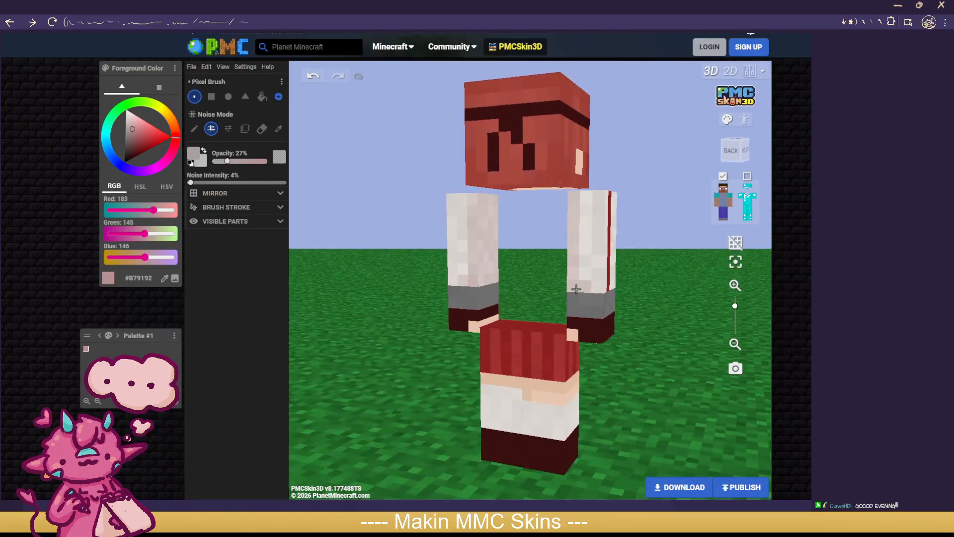
# Step: Undo the last shading stroke and repaint vertical pink streaks along the left sleeve's inner face
pyautogui.moveTo(538, 279)
pyautogui.mouseDown()
pyautogui.moveTo(510, 280)
pyautogui.moveTo(494, 240)
pyautogui.moveTo(496, 211)
pyautogui.moveTo(499, 271)
pyautogui.mouseUp()
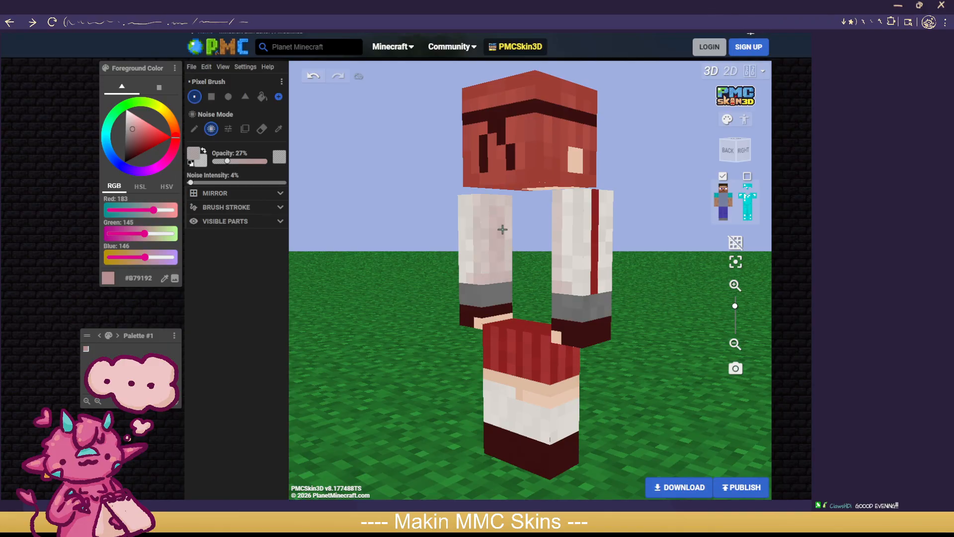
pyautogui.click(313, 77)
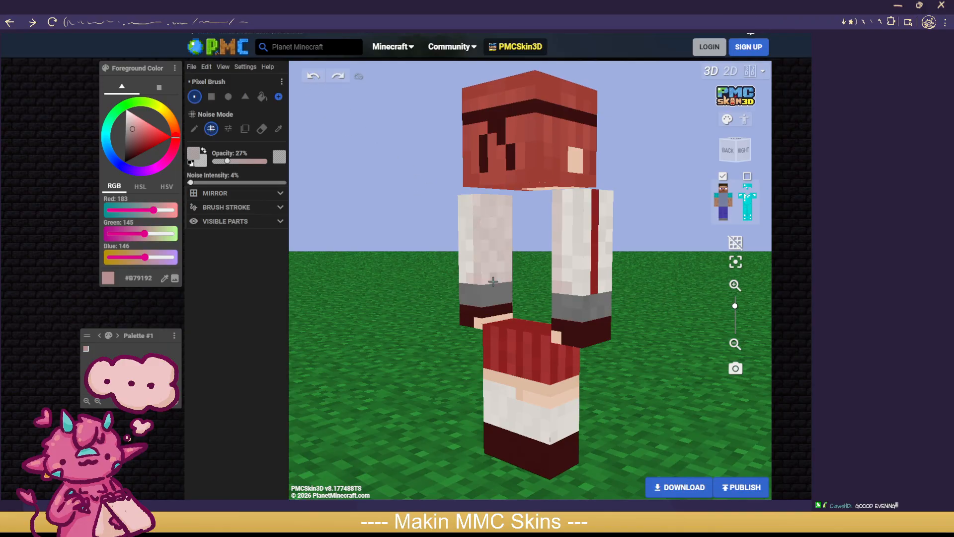
pyautogui.moveTo(484, 202); pyautogui.dragTo(485, 261)
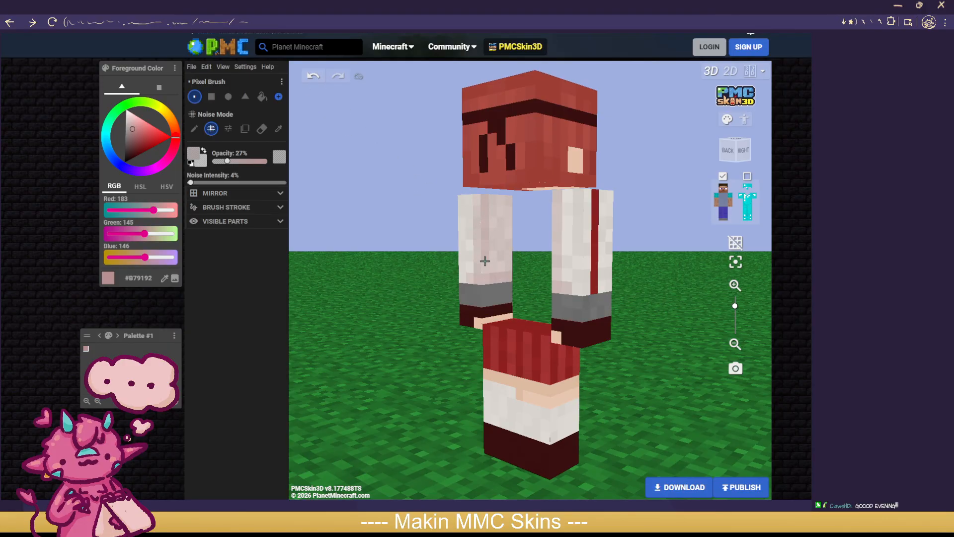
pyautogui.moveTo(510, 203); pyautogui.dragTo(512, 260)
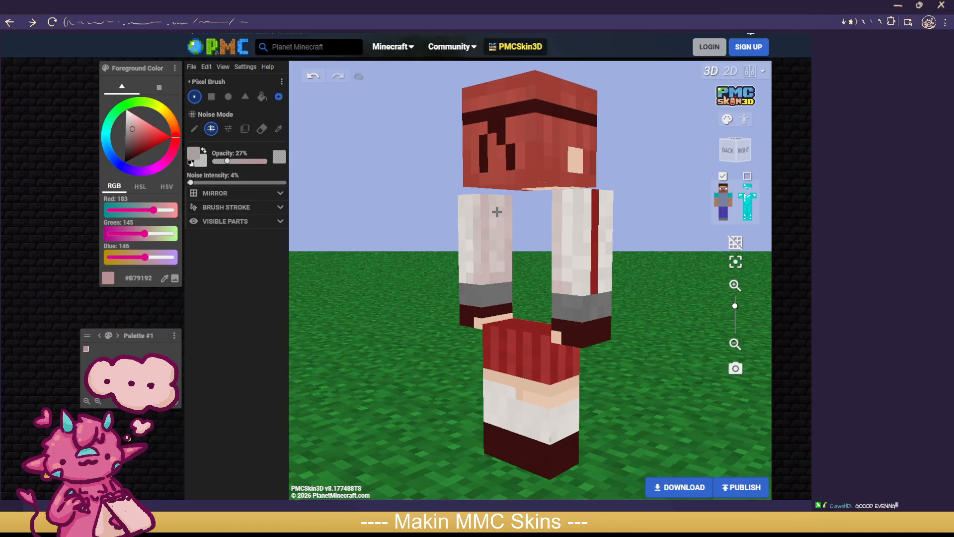
pyautogui.moveTo(526, 212); pyautogui.dragTo(495, 197)
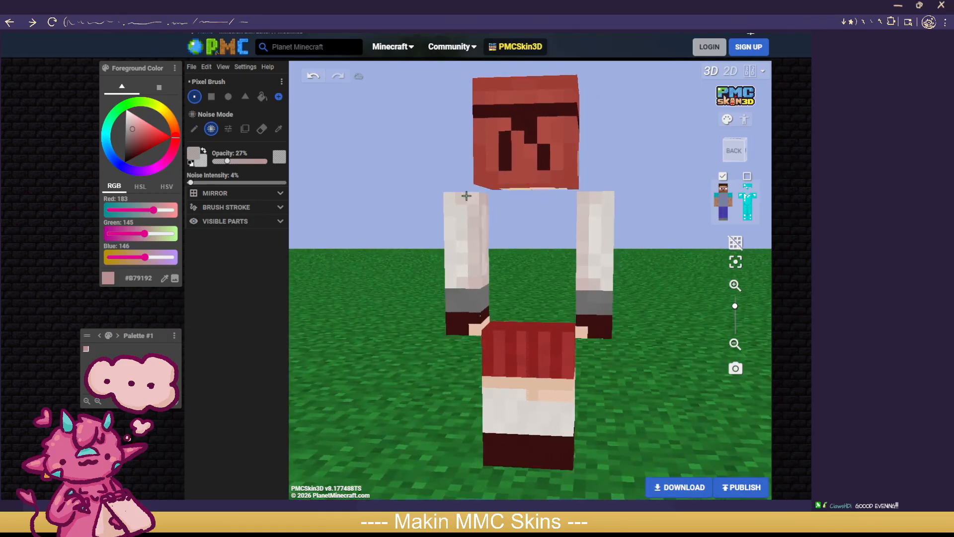
# Step: Bring the base torso back, show the outer layer to check the whole skin, and hide the outer layer again
pyautogui.moveTo(539, 242); pyautogui.dragTo(668, 234)
pyautogui.moveTo(525, 241); pyautogui.dragTo(637, 245)
pyautogui.click(749, 176)
pyautogui.scroll(-4, 656, 335)
pyautogui.scroll(-1, 604, 338)
pyautogui.moveTo(603, 347); pyautogui.dragTo(660, 347)
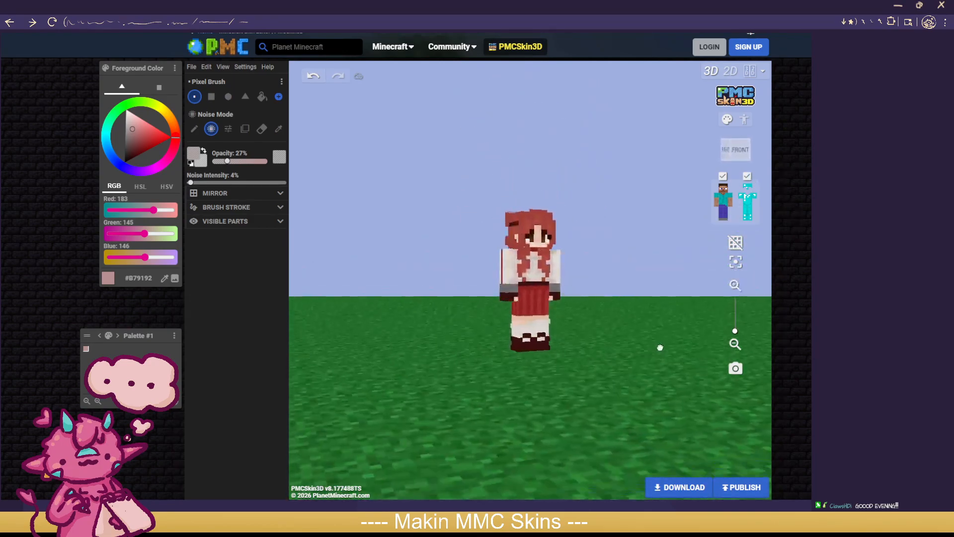
pyautogui.scroll(3, 627, 345)
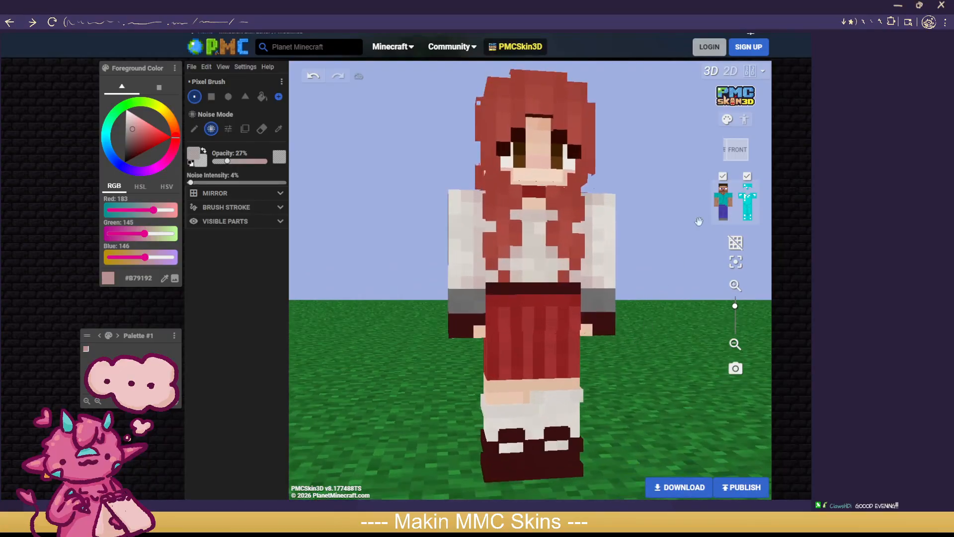
pyautogui.click(747, 177)
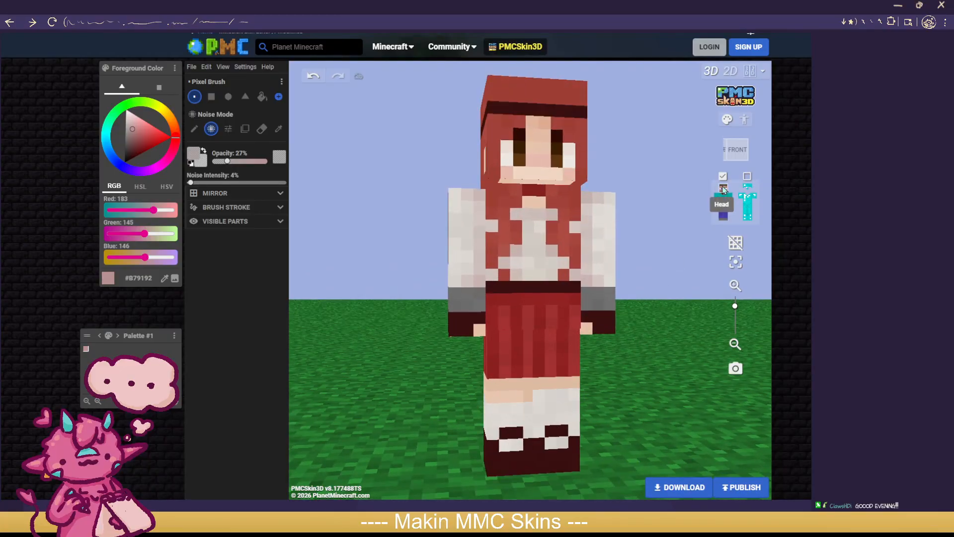
# Step: Isolate the right leg and shade the inner and back faces of its white sock with the same pink
pyautogui.moveTo(671, 378); pyautogui.dragTo(531, 408)
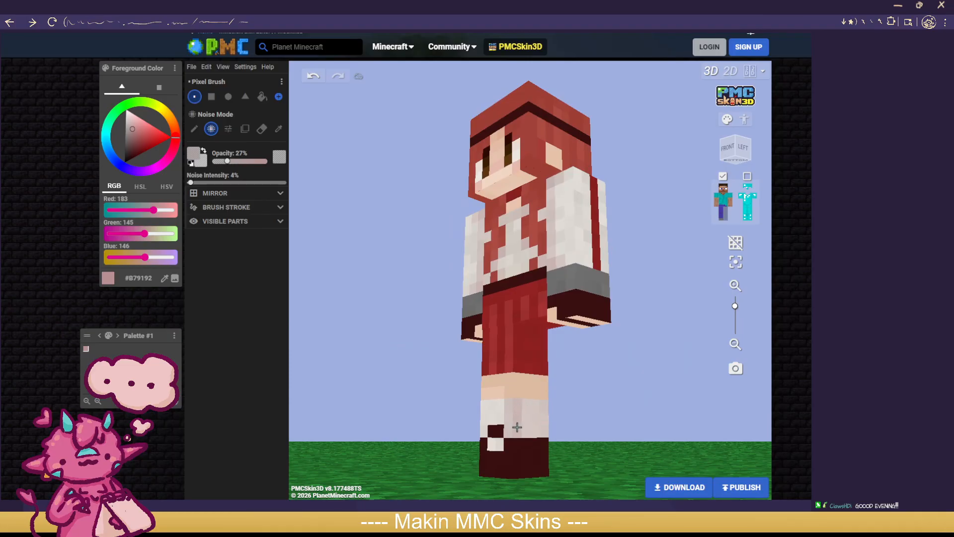
pyautogui.moveTo(523, 413)
pyautogui.mouseDown()
pyautogui.moveTo(486, 404)
pyautogui.moveTo(553, 404)
pyautogui.mouseUp()
pyautogui.moveTo(416, 400); pyautogui.dragTo(552, 407)
pyautogui.moveTo(413, 395); pyautogui.dragTo(603, 398)
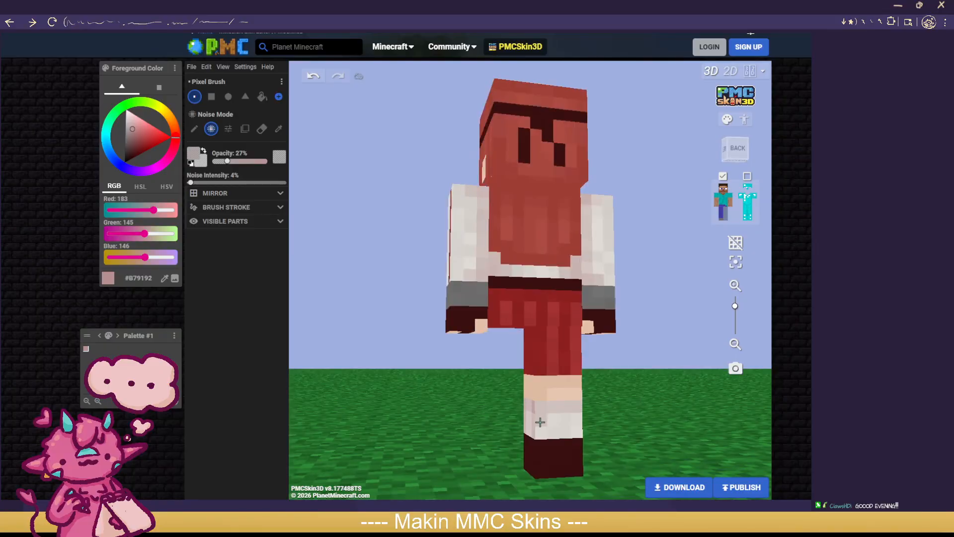
pyautogui.moveTo(412, 415); pyautogui.dragTo(438, 411)
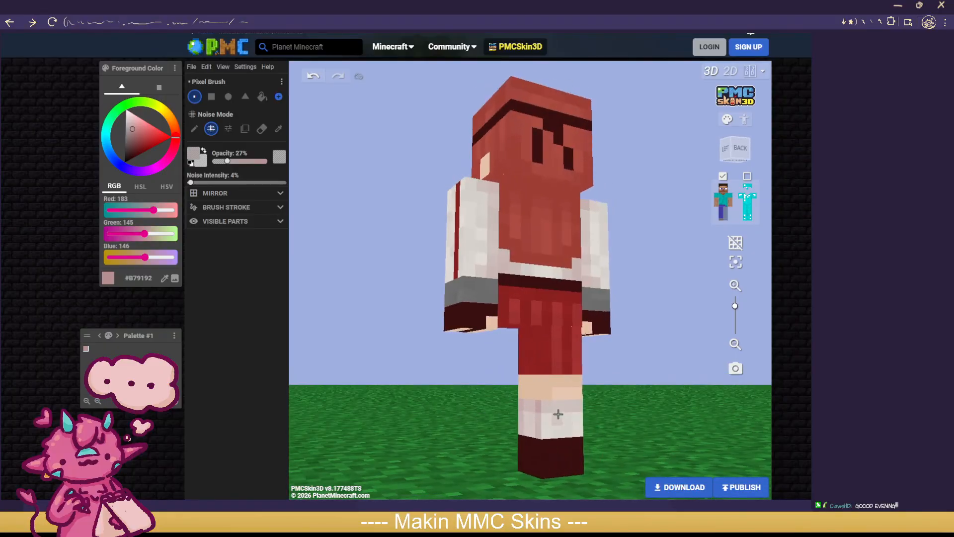
# Step: Carry the pink shading around the upper part of the right sock's outer side, undoing and repainting a misplaced stroke
pyautogui.moveTo(579, 411); pyautogui.dragTo(502, 413)
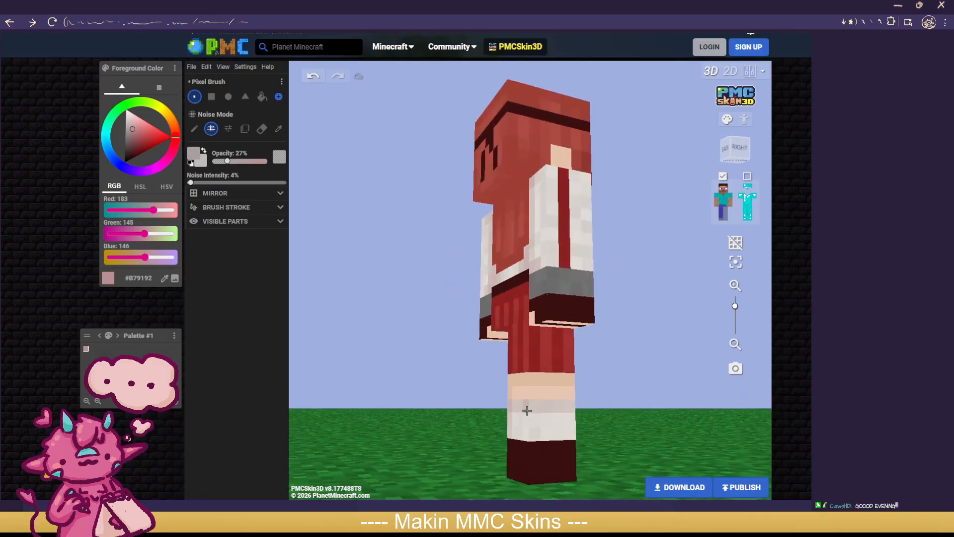
pyautogui.moveTo(516, 416); pyautogui.dragTo(511, 410, button='right')
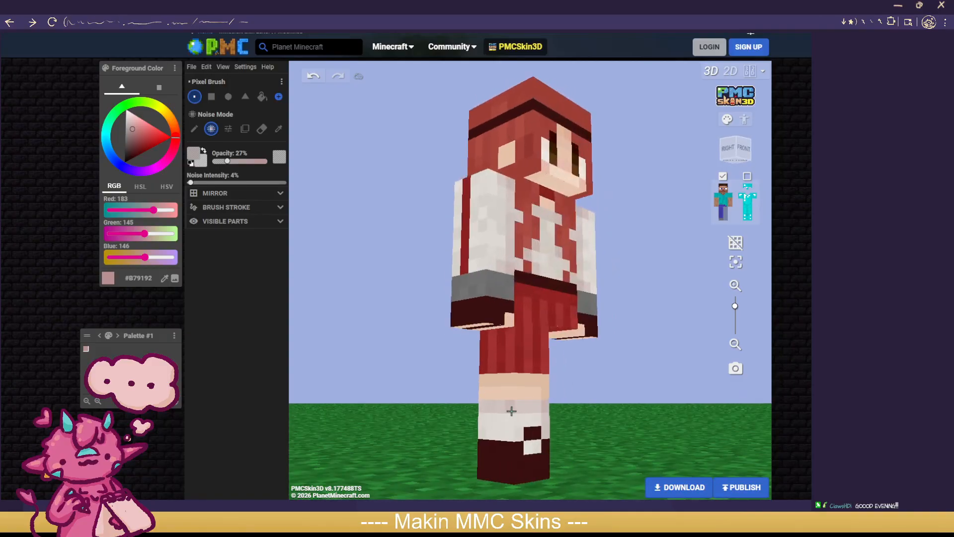
pyautogui.click(311, 80)
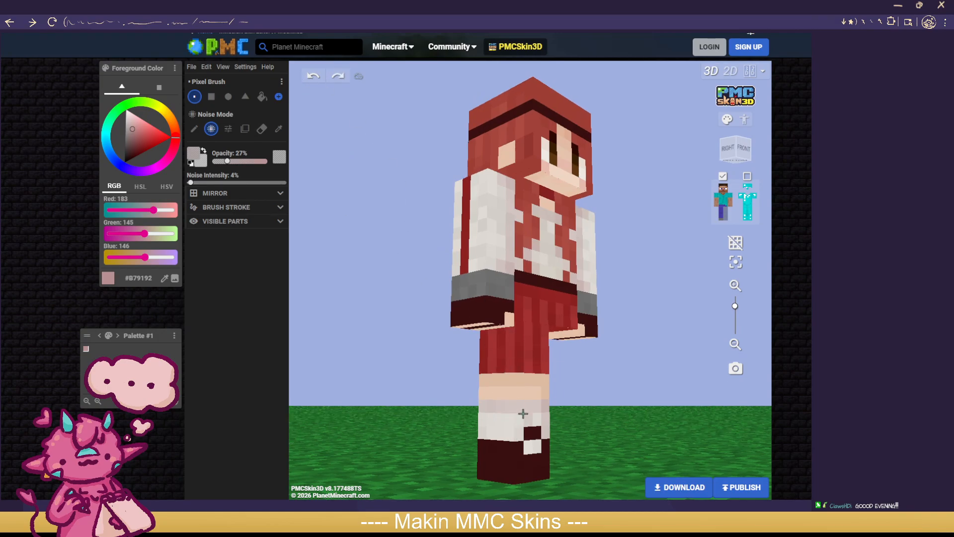
pyautogui.moveTo(493, 424); pyautogui.dragTo(522, 418, button='right')
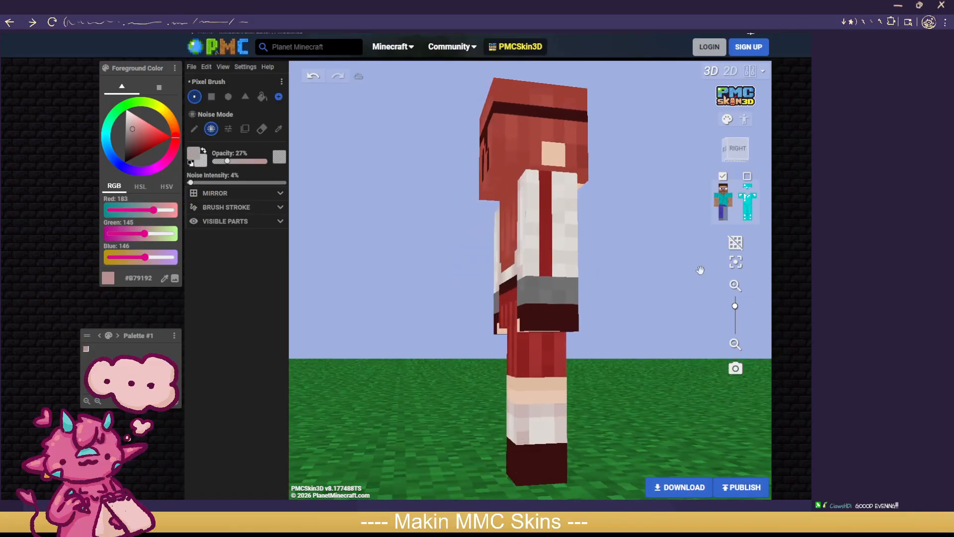
# Step: Show the outer layer, try pink shading on the sock cuffs, undo the stray stroke and hide the outer layer
pyautogui.click(747, 177)
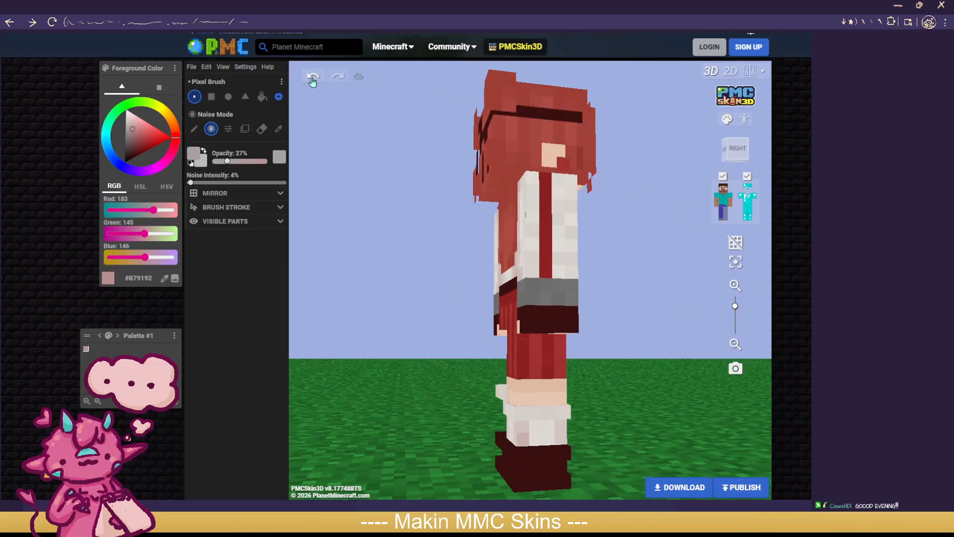
pyautogui.moveTo(656, 405); pyautogui.dragTo(611, 426, button='right')
pyautogui.scroll(3, 613, 420)
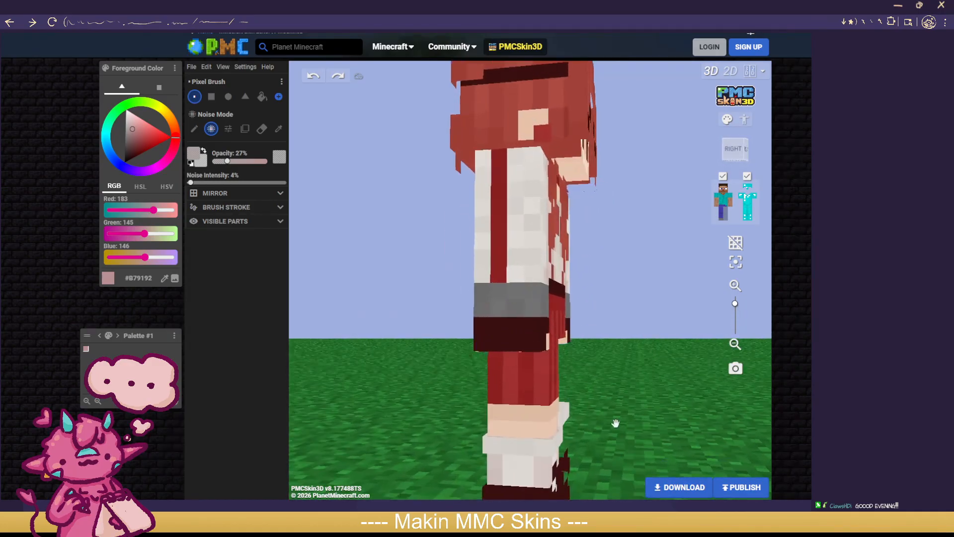
pyautogui.click(552, 451)
pyautogui.moveTo(405, 443); pyautogui.dragTo(449, 404, button='right')
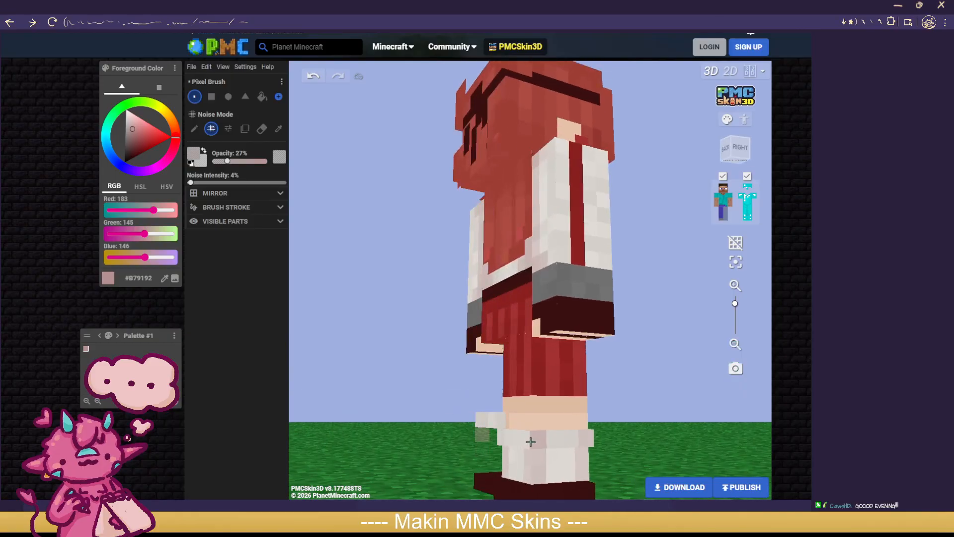
pyautogui.moveTo(373, 441); pyautogui.dragTo(521, 441, button='right')
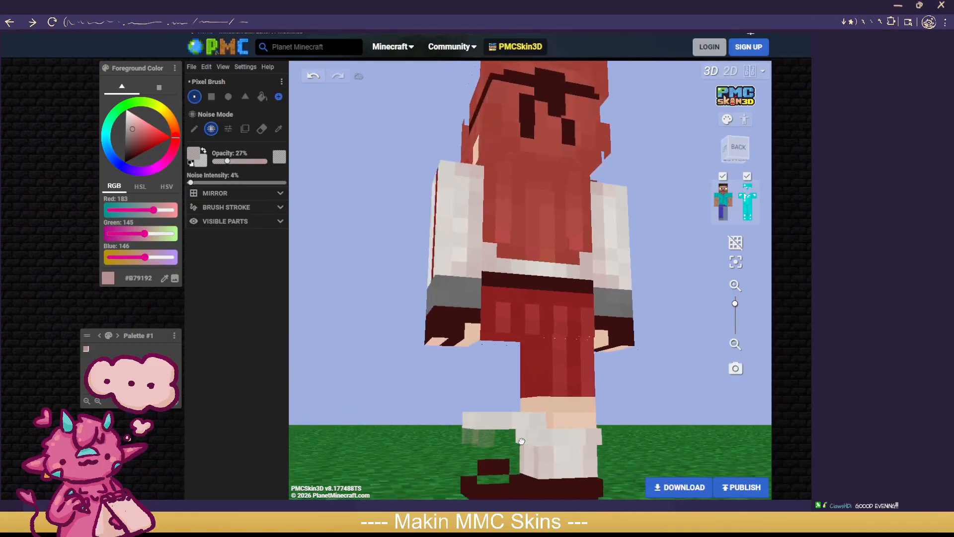
pyautogui.click(319, 77)
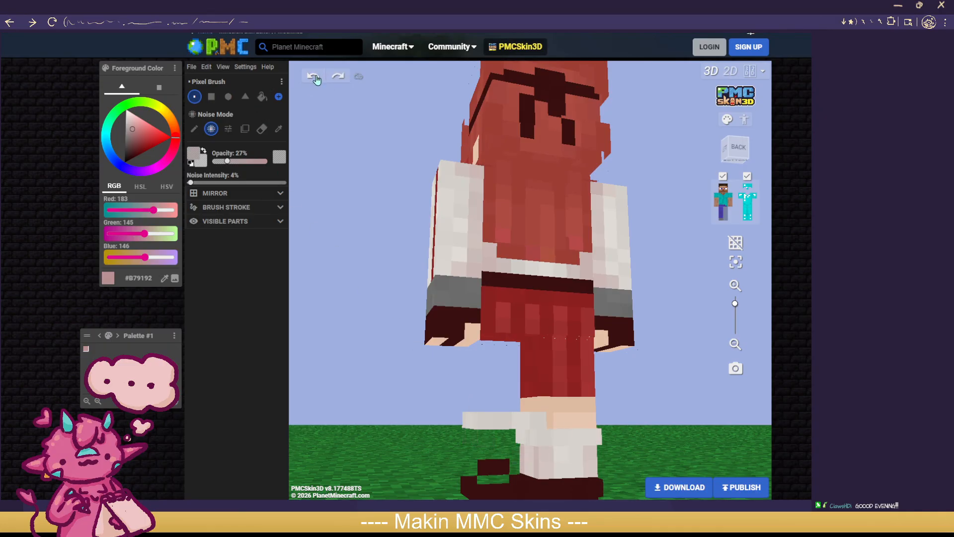
pyautogui.click(745, 179)
# Step: Show both base legs from the front and turn off the brush's mirroring across limbs
pyautogui.moveTo(704, 379); pyautogui.dragTo(785, 385)
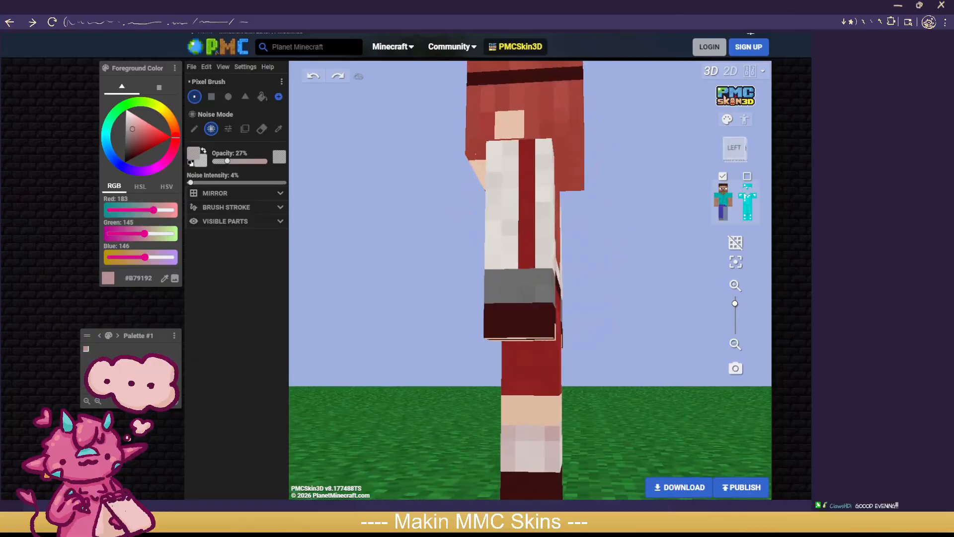
pyautogui.click(729, 210)
pyautogui.moveTo(369, 462); pyautogui.dragTo(542, 462)
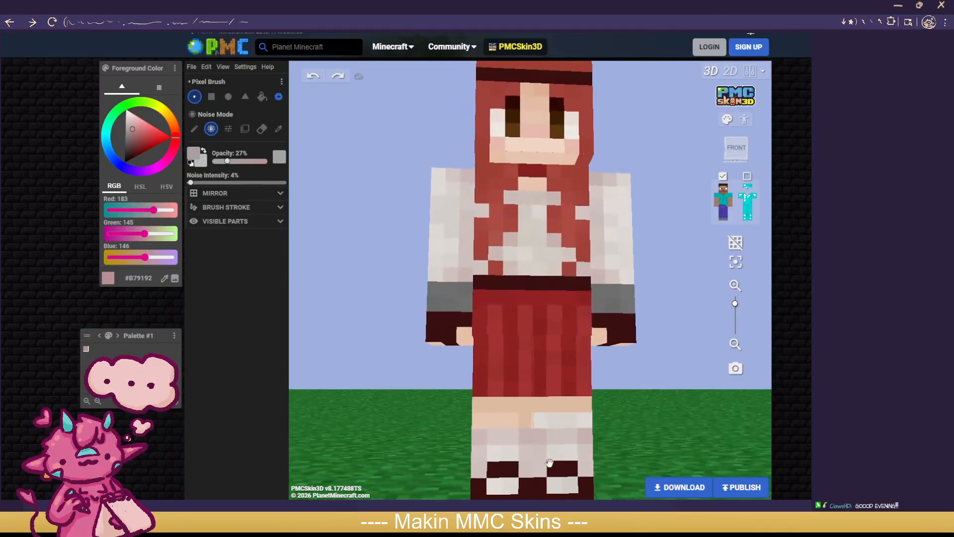
pyautogui.click(233, 194)
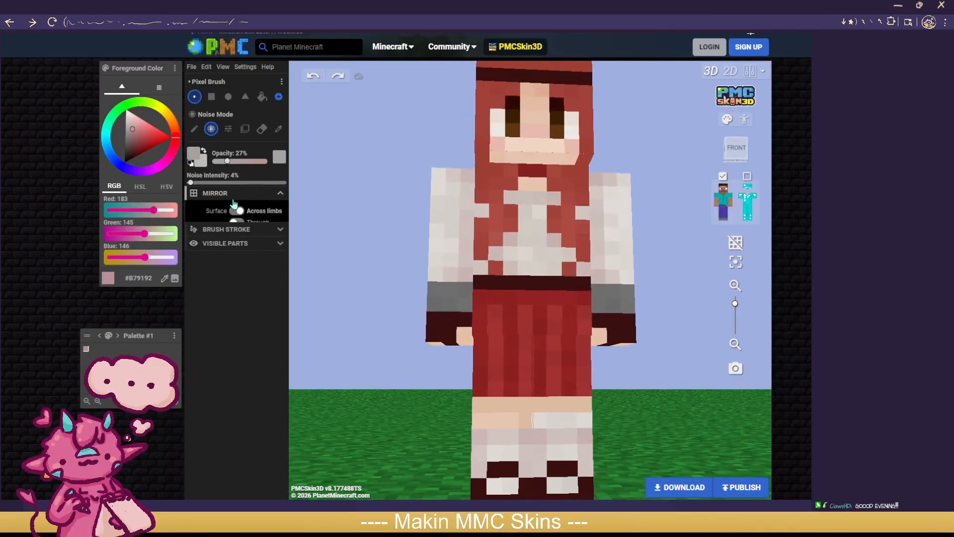
pyautogui.click(241, 213)
pyautogui.click(249, 195)
# Step: Shade the taller upper band of the left sock pink around its front, outer and back sides
pyautogui.moveTo(538, 423)
pyautogui.mouseDown()
pyautogui.moveTo(598, 422)
pyautogui.moveTo(535, 421)
pyautogui.mouseUp()
pyautogui.moveTo(645, 437)
pyautogui.mouseDown()
pyautogui.moveTo(510, 439)
pyautogui.moveTo(585, 424)
pyautogui.mouseUp()
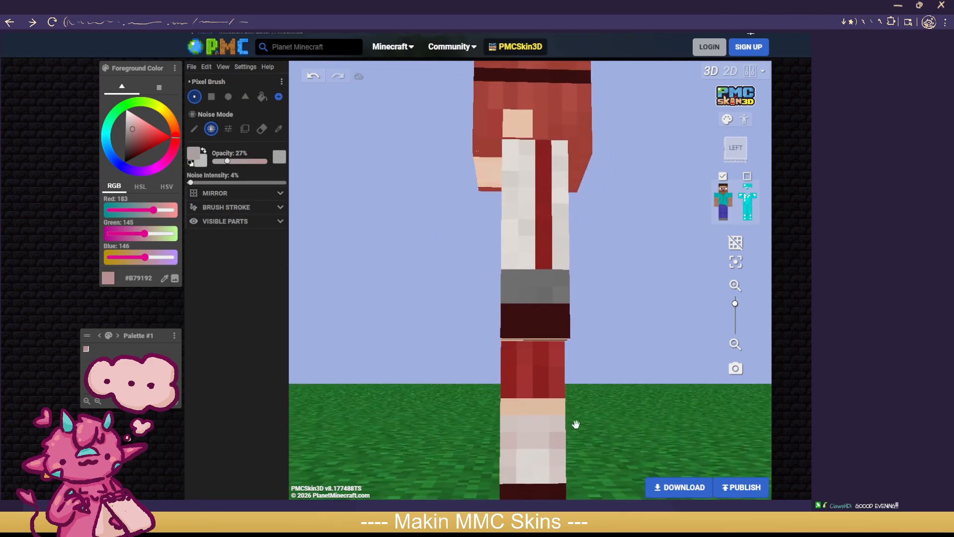
pyautogui.moveTo(512, 425)
pyautogui.mouseDown()
pyautogui.moveTo(555, 426)
pyautogui.moveTo(629, 381)
pyautogui.moveTo(575, 418)
pyautogui.moveTo(527, 397)
pyautogui.moveTo(487, 418)
pyautogui.moveTo(537, 420)
pyautogui.mouseUp()
pyautogui.click(536, 419)
pyautogui.click(508, 421)
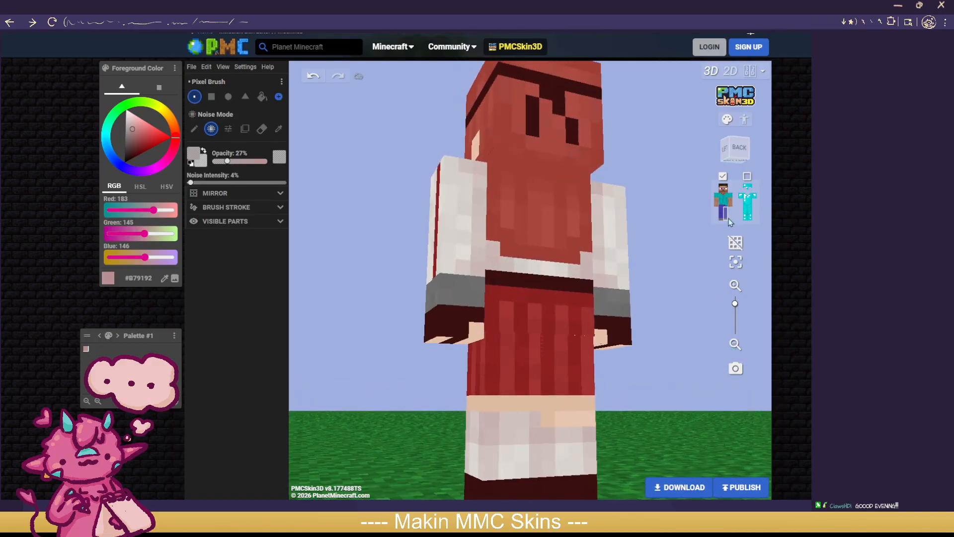
# Step: Hide the right leg and shade the upper band on the left sock's inner face pink
pyautogui.click(724, 216)
pyautogui.click(726, 219)
pyautogui.click(720, 217)
pyautogui.moveTo(704, 333); pyautogui.dragTo(604, 383)
pyautogui.moveTo(510, 417); pyautogui.dragTo(553, 416)
pyautogui.click(534, 418)
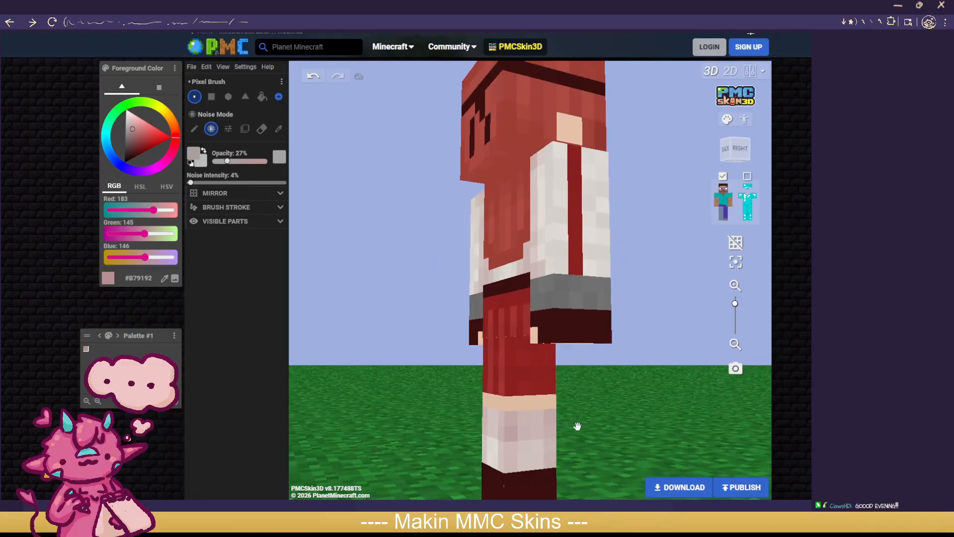
# Step: Sample light pink #CDC0BD from the left sock's inner face and switch the pixel brush to draw mode
pyautogui.moveTo(601, 450); pyautogui.dragTo(425, 356)
pyautogui.click(279, 129)
pyautogui.click(529, 454)
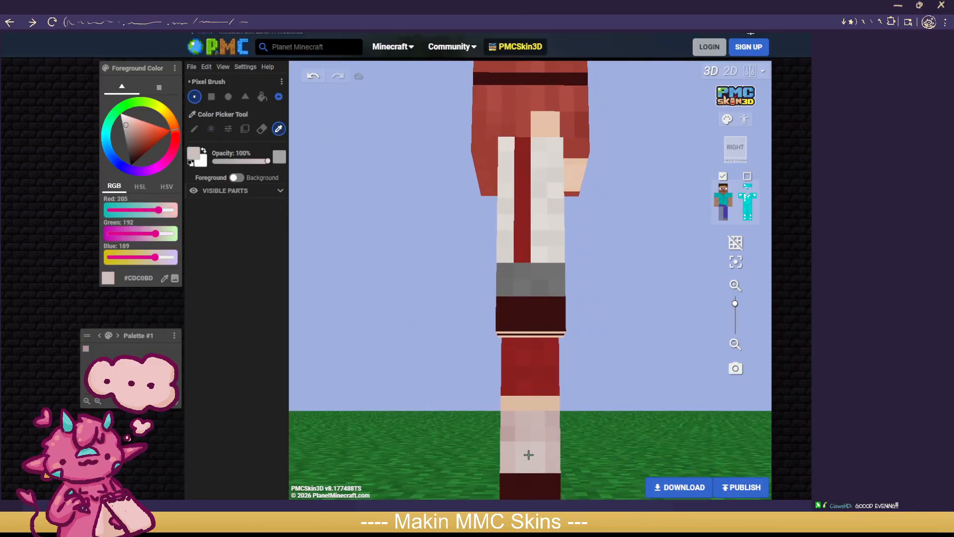
pyautogui.click(525, 437)
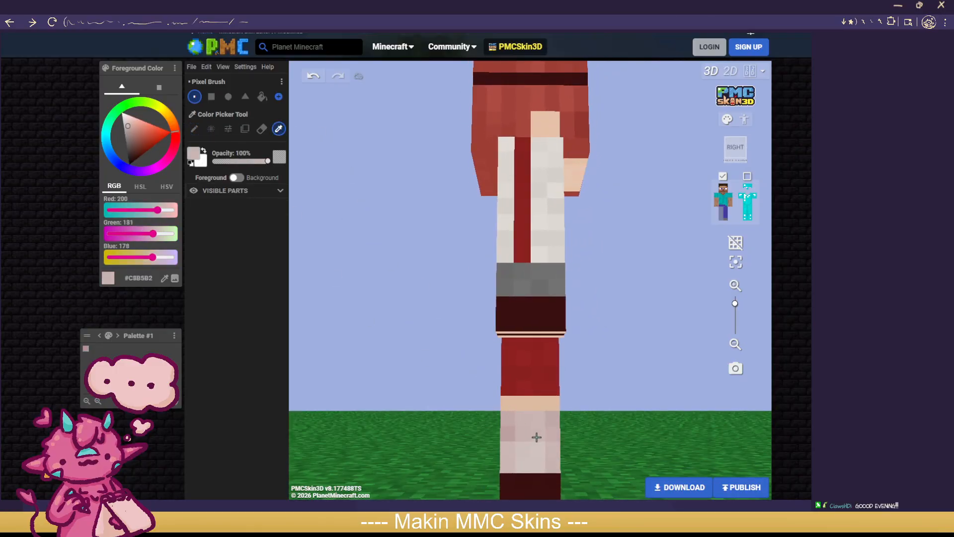
pyautogui.click(521, 451)
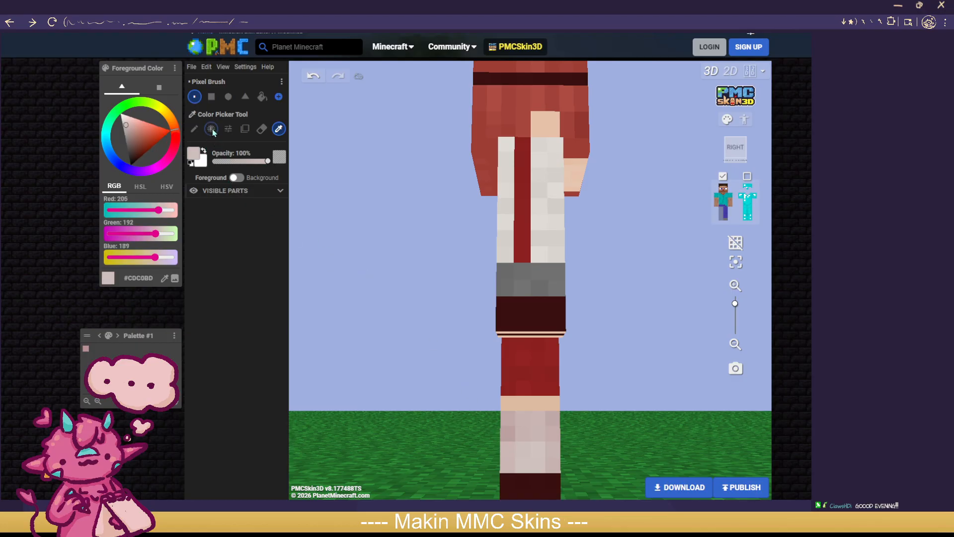
pyautogui.click(194, 128)
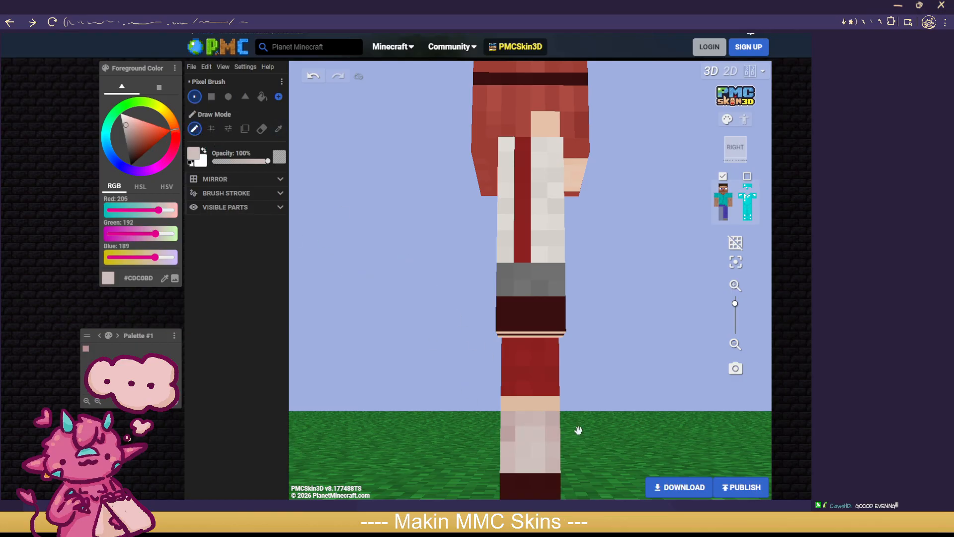
# Step: Sample off-white #DBD6D1 from the back of the left sock and retouch its upper pixels in noise mode at 100% opacity
pyautogui.moveTo(577, 430); pyautogui.dragTo(706, 431)
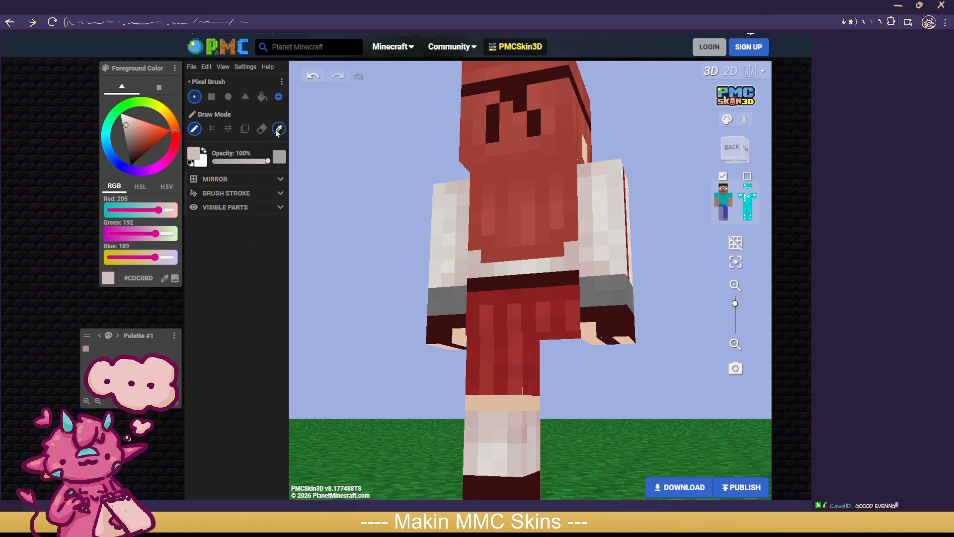
pyautogui.click(277, 131)
pyautogui.click(482, 452)
pyautogui.click(211, 131)
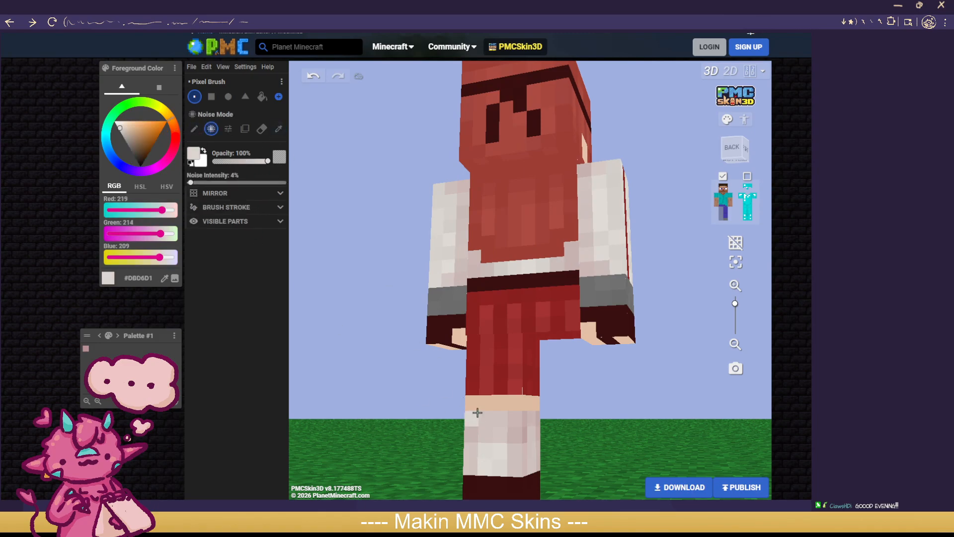
pyautogui.moveTo(384, 435); pyautogui.dragTo(485, 438)
pyautogui.click(531, 441)
pyautogui.click(521, 441)
pyautogui.moveTo(375, 431); pyautogui.dragTo(731, 430)
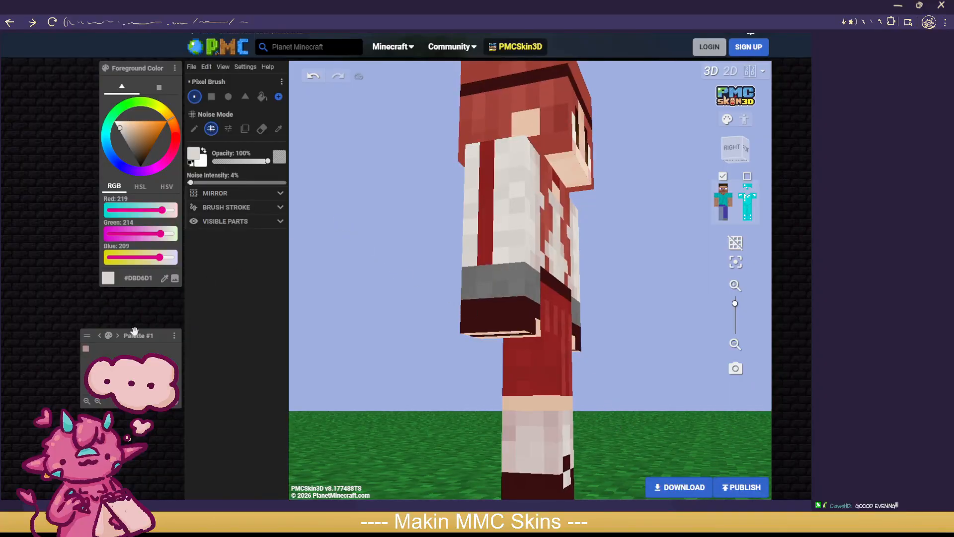
# Step: Load the saved palette pink #B79192 at 26% opacity for the noise brush and show the right leg again
pyautogui.click(86, 349)
pyautogui.click(230, 163)
pyautogui.moveTo(230, 163); pyautogui.dragTo(223, 164)
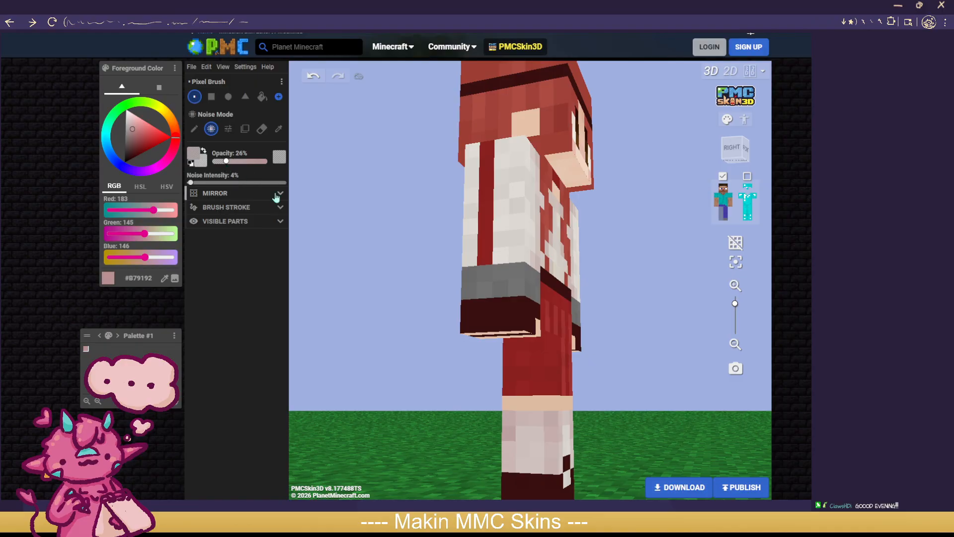
pyautogui.scroll(-2, 636, 387)
pyautogui.click(720, 219)
pyautogui.moveTo(682, 399); pyautogui.dragTo(554, 410)
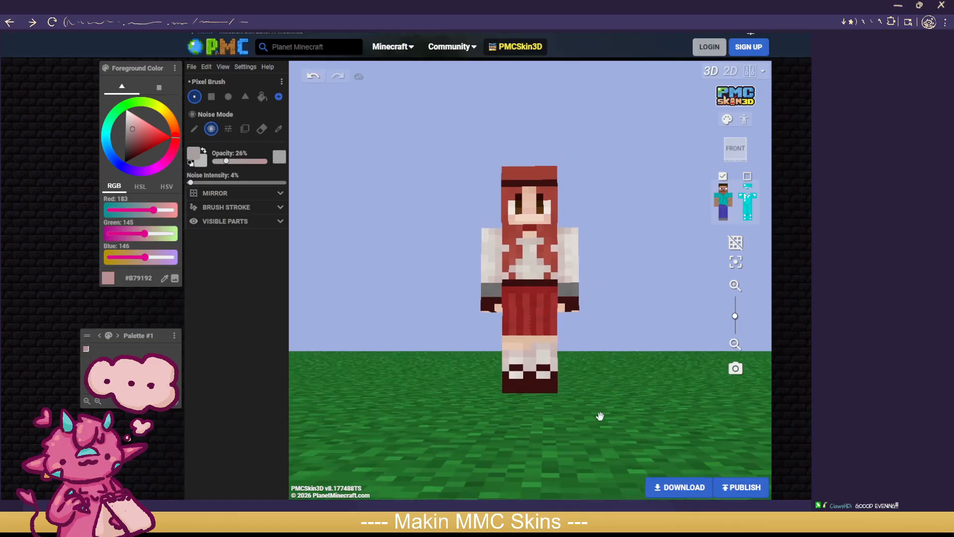
# Step: Show the outer layer and hide the head, torso and arms of both layers, leaving only the legs
pyautogui.scroll(2, 603, 415)
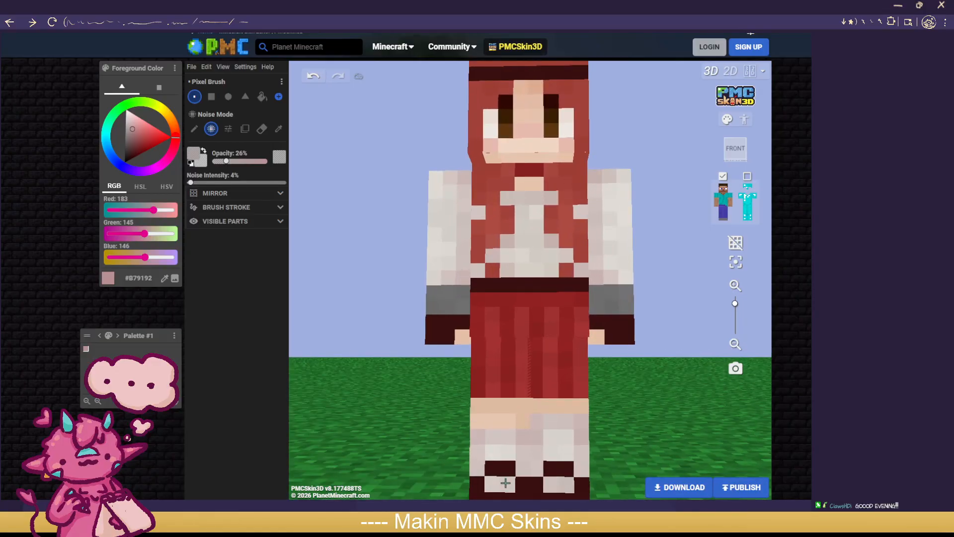
pyautogui.scroll(-2, 697, 424)
pyautogui.scroll(-1, 676, 421)
pyautogui.moveTo(654, 420); pyautogui.dragTo(628, 432)
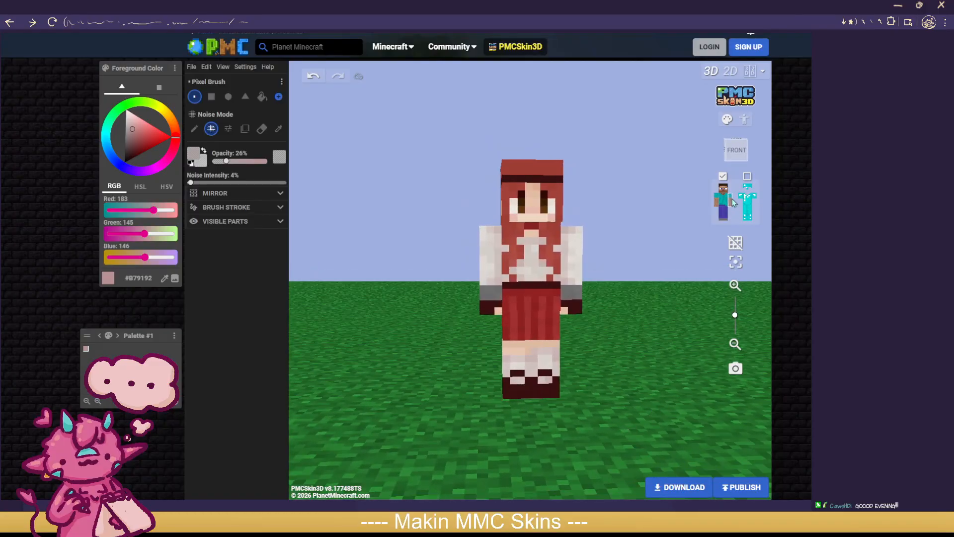
pyautogui.click(748, 177)
pyautogui.scroll(1, 661, 376)
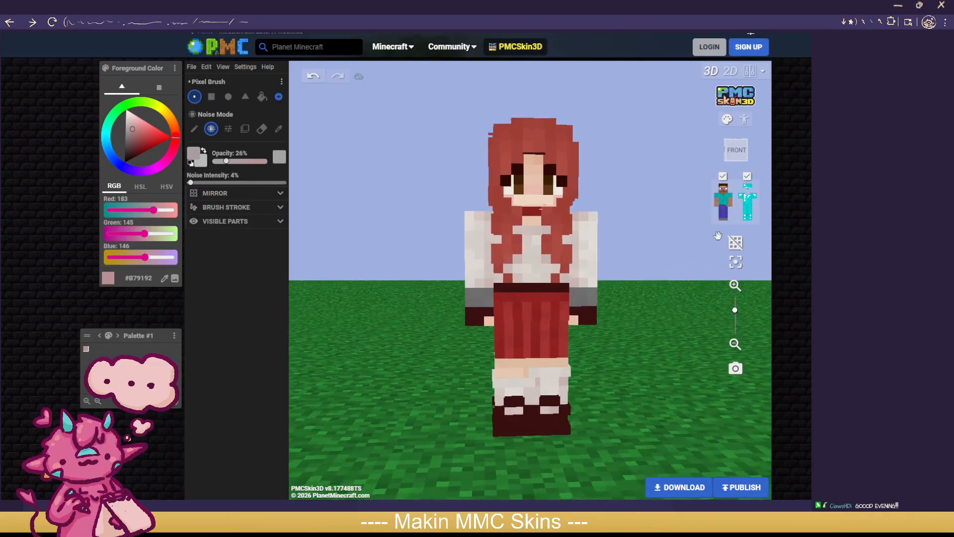
pyautogui.click(731, 200)
pyautogui.click(717, 200)
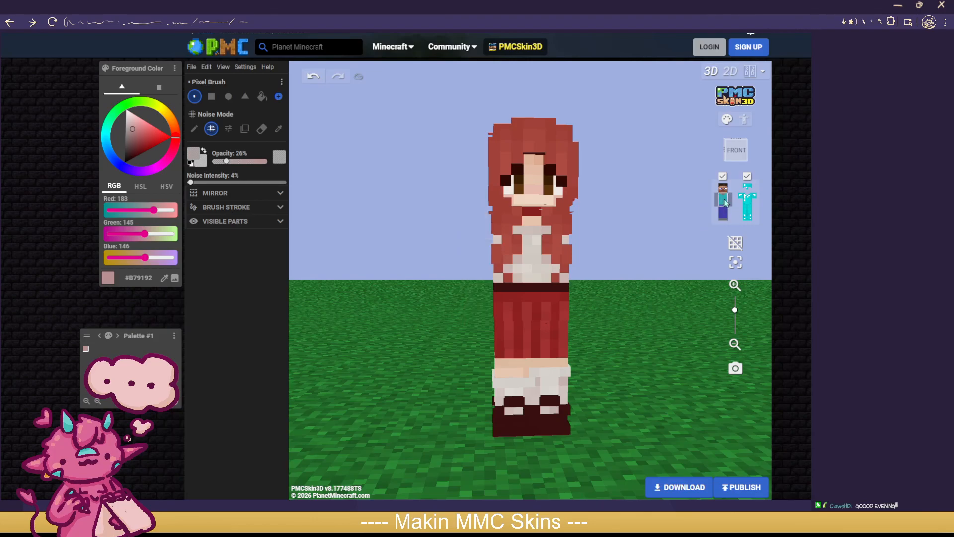
pyautogui.click(724, 189)
pyautogui.click(723, 197)
pyautogui.click(747, 198)
pyautogui.click(755, 198)
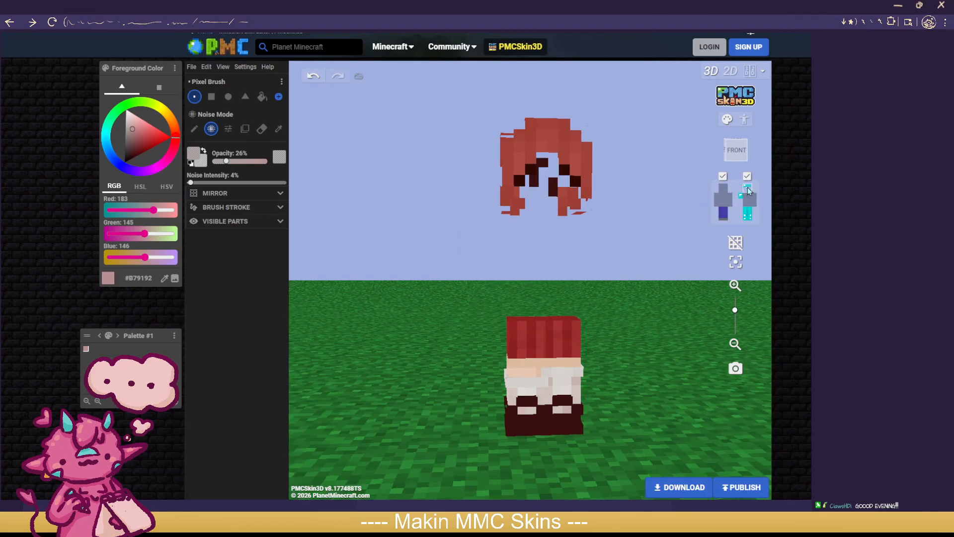
pyautogui.click(747, 188)
# Step: Hide the left leg and shade the right sock's raised cuff pink around its sides
pyautogui.scroll(2, 664, 368)
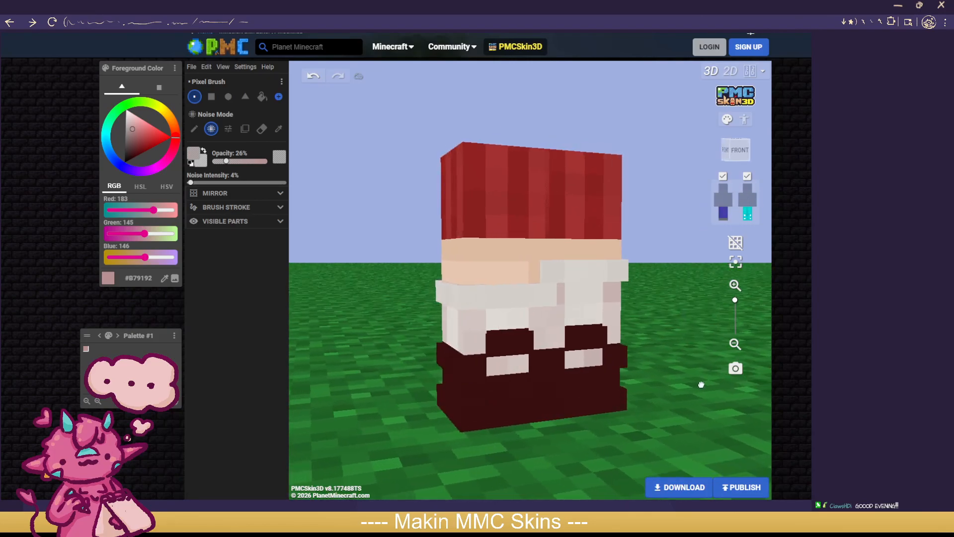
pyautogui.click(751, 213)
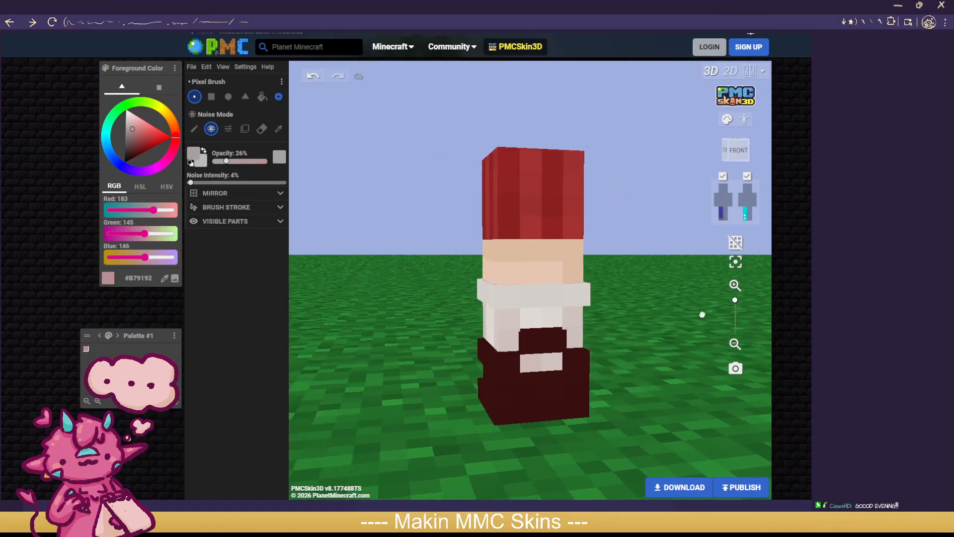
pyautogui.moveTo(616, 300); pyautogui.dragTo(511, 298)
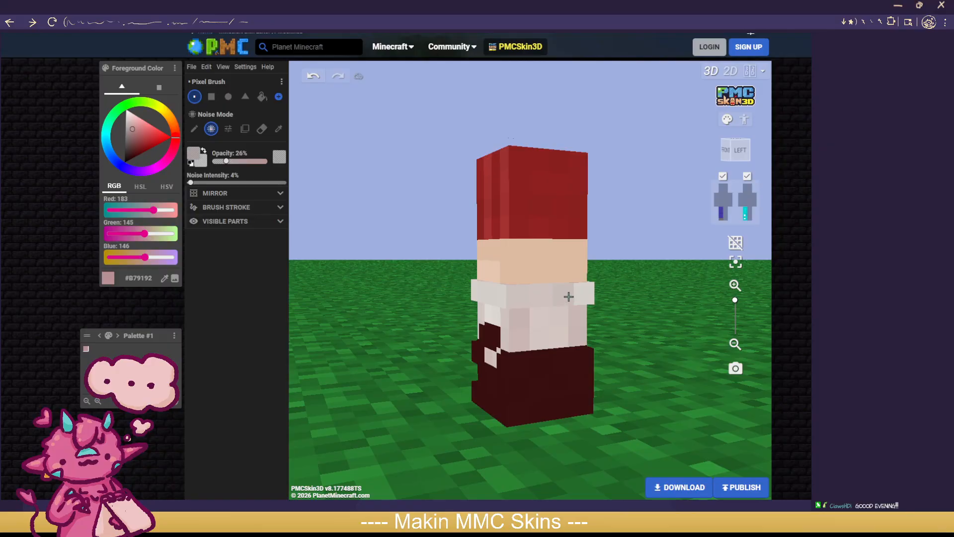
pyautogui.moveTo(641, 297); pyautogui.dragTo(487, 306)
pyautogui.click(516, 299)
pyautogui.moveTo(669, 307); pyautogui.dragTo(498, 299)
pyautogui.click(541, 299)
pyautogui.moveTo(641, 301); pyautogui.dragTo(584, 297)
# Step: Isolate the left leg in both layers and shade its sock's raised cuff pink around its sides
pyautogui.click(746, 220)
pyautogui.click(722, 217)
pyautogui.click(727, 216)
pyautogui.click(750, 217)
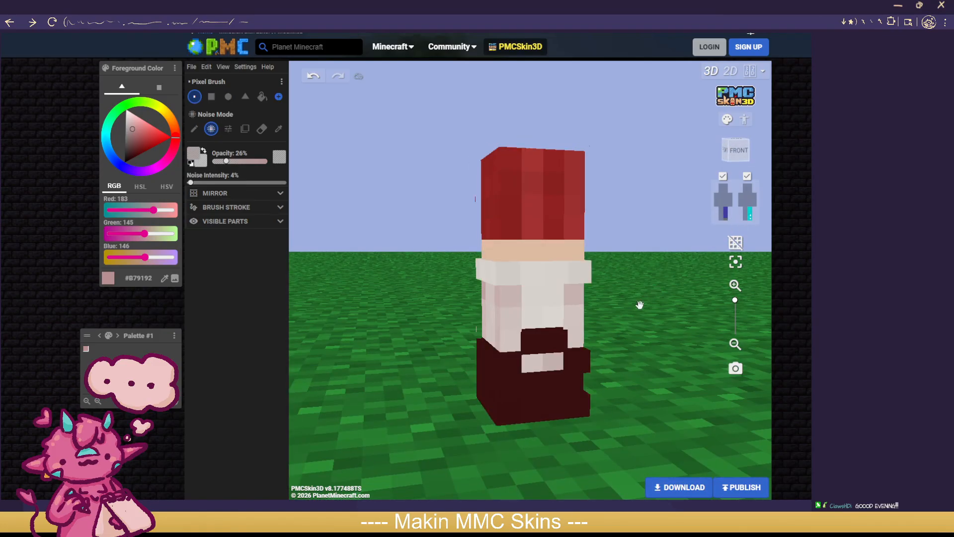
pyautogui.moveTo(324, 317); pyautogui.dragTo(545, 273)
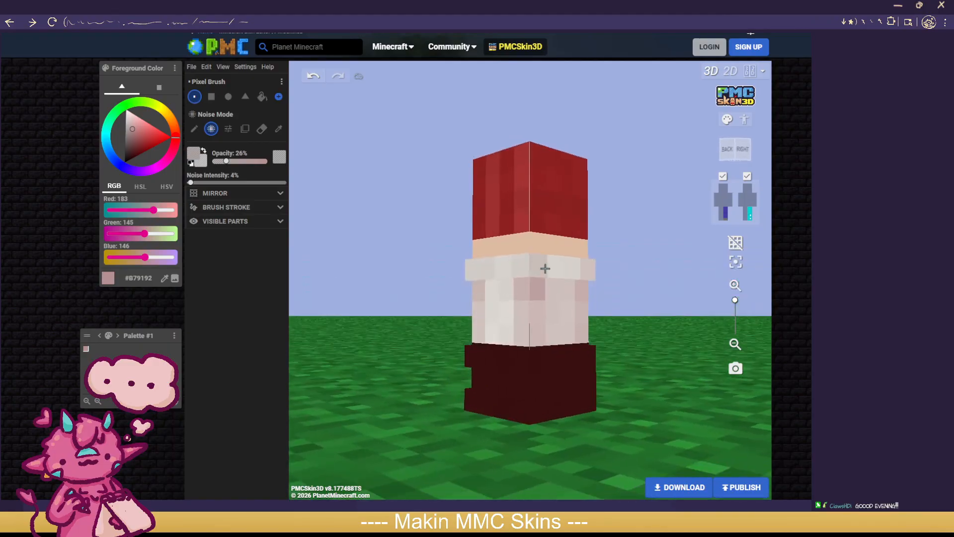
pyautogui.moveTo(440, 303); pyautogui.dragTo(544, 273)
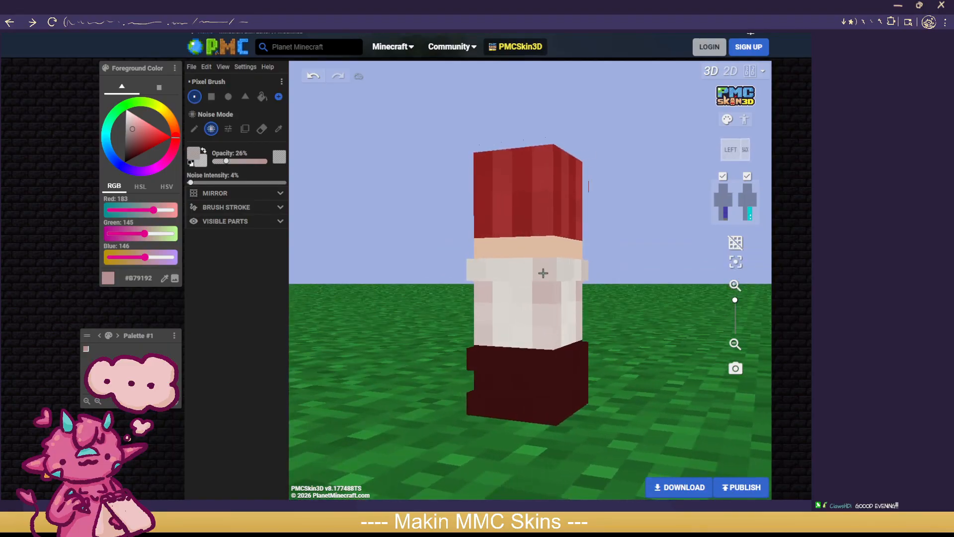
pyautogui.moveTo(323, 322); pyautogui.dragTo(553, 284)
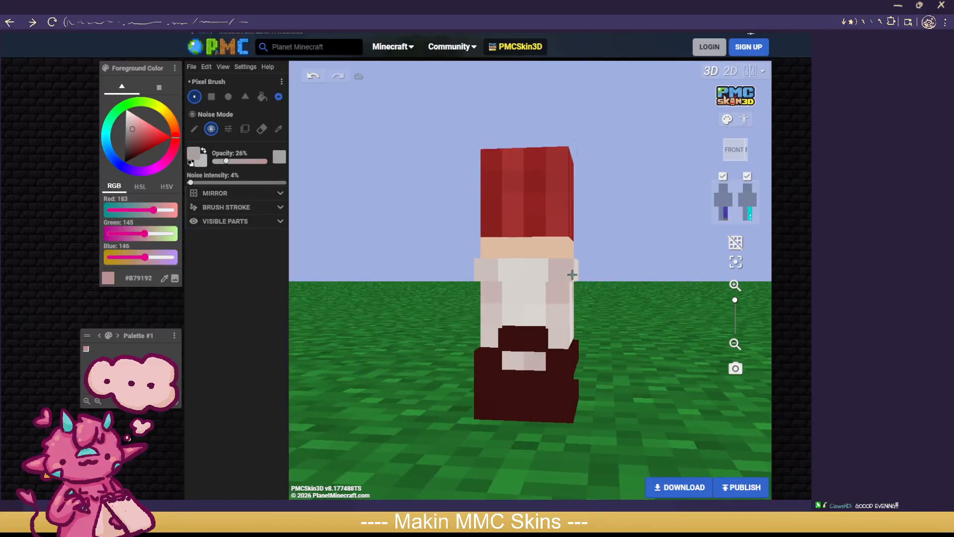
pyautogui.moveTo(681, 265); pyautogui.dragTo(810, 276)
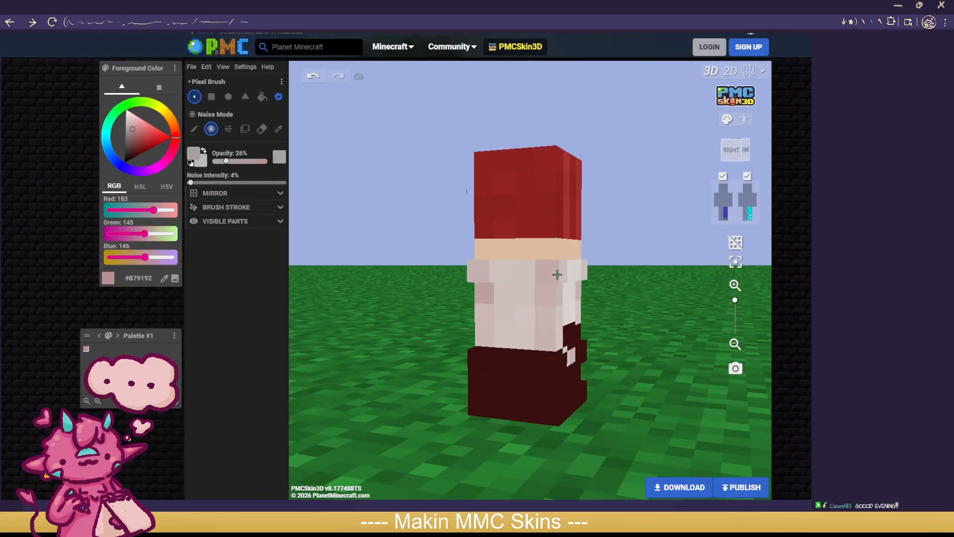
# Step: Show the right leg, head, torso and arms again in both layers
pyautogui.scroll(-2, 658, 310)
pyautogui.click(744, 217)
pyautogui.click(723, 219)
pyautogui.click(731, 202)
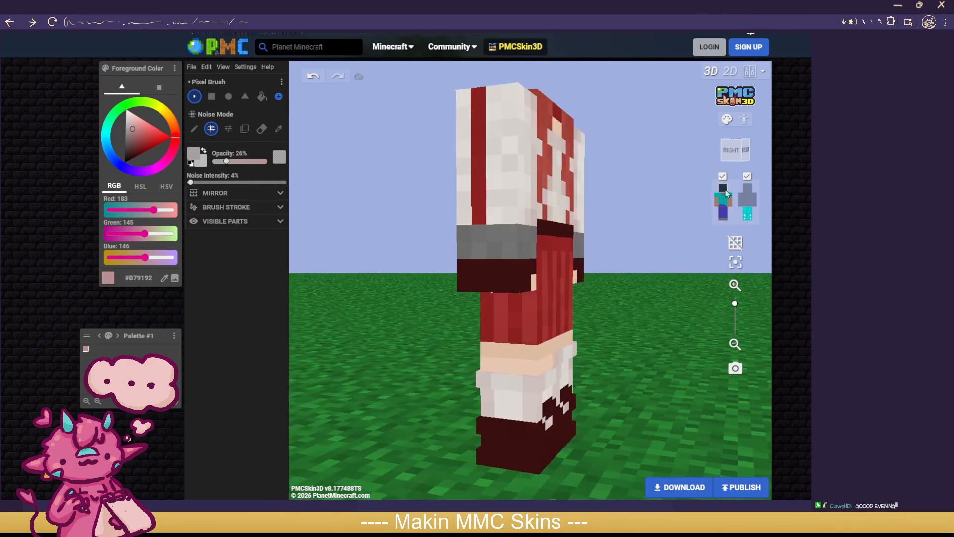
pyautogui.click(723, 189)
pyautogui.click(741, 200)
pyautogui.click(747, 199)
pyautogui.click(755, 199)
pyautogui.moveTo(624, 370); pyautogui.dragTo(575, 401)
pyautogui.scroll(3, 560, 372)
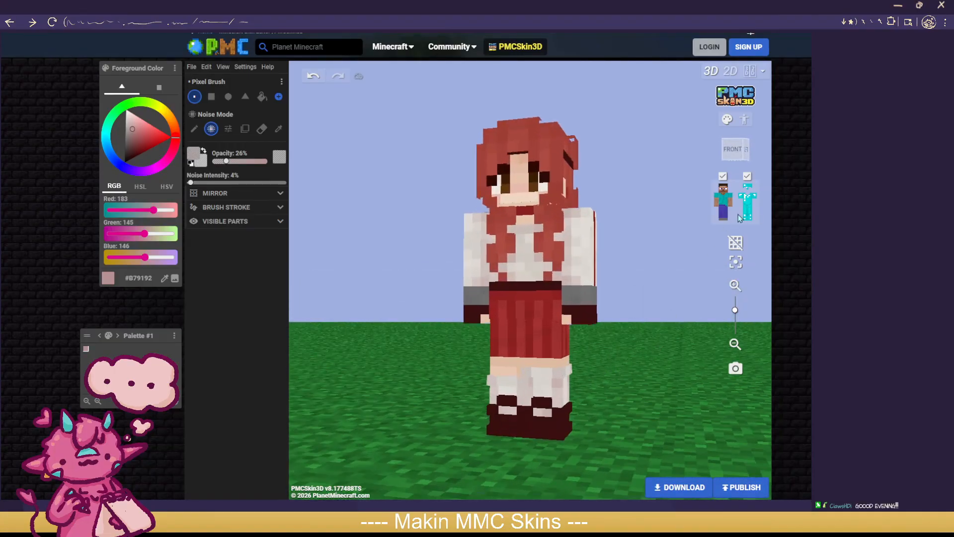
# Step: Hide the outer layer, sample light pink #D1C3BF from the left sock and return the brush to draw mode
pyautogui.click(751, 188)
pyautogui.scroll(3, 611, 435)
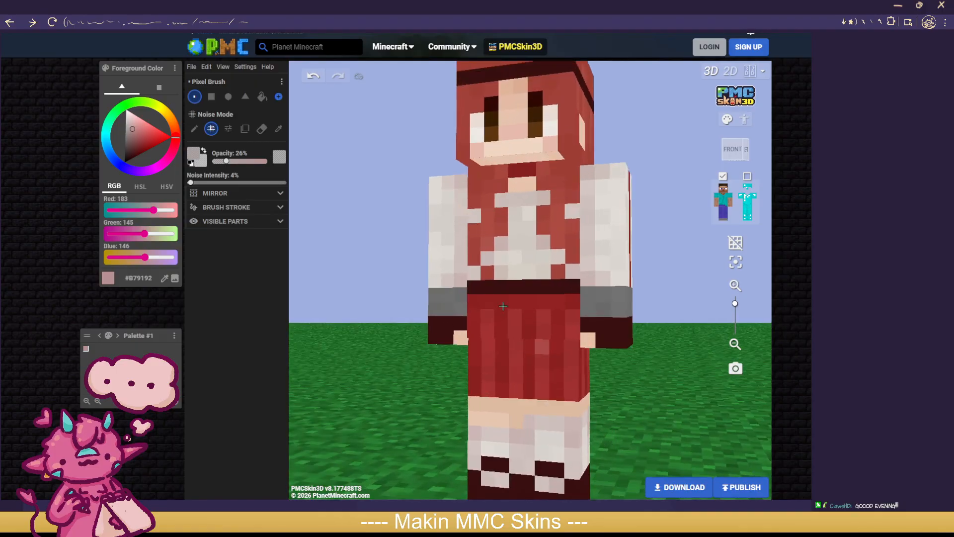
pyautogui.scroll(-3, 573, 298)
pyautogui.click(279, 129)
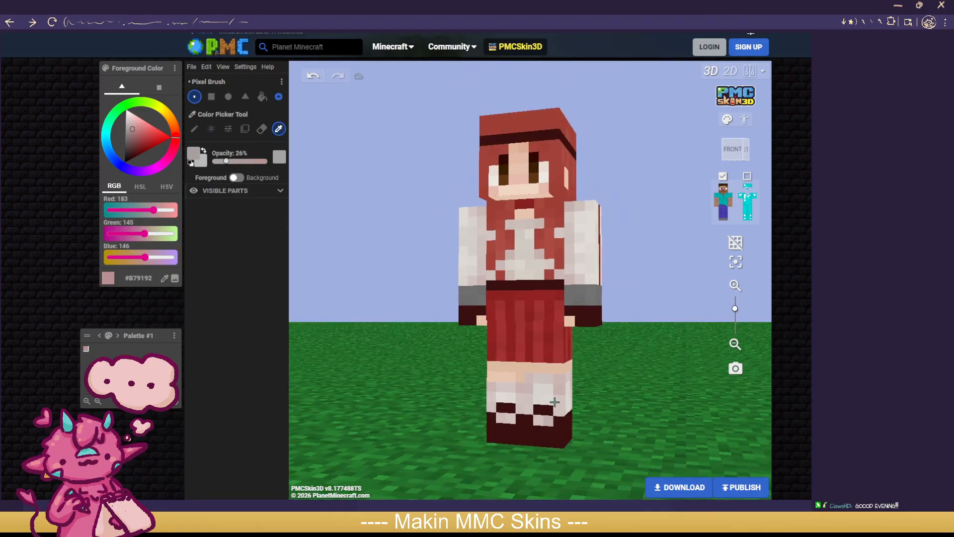
pyautogui.click(554, 402)
pyautogui.press('b')
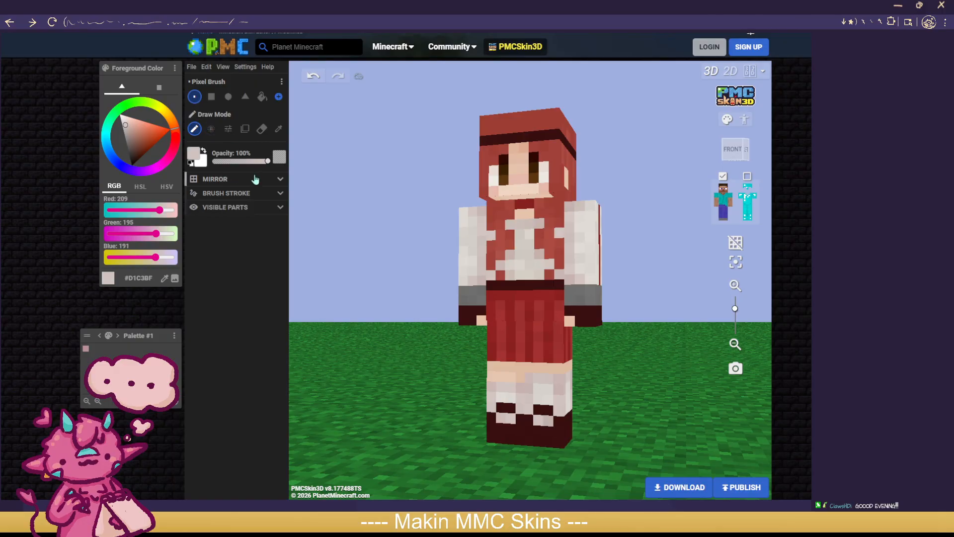
# Step: Open the mirror options and undo the last brush stroke
pyautogui.click(255, 179)
pyautogui.click(239, 196)
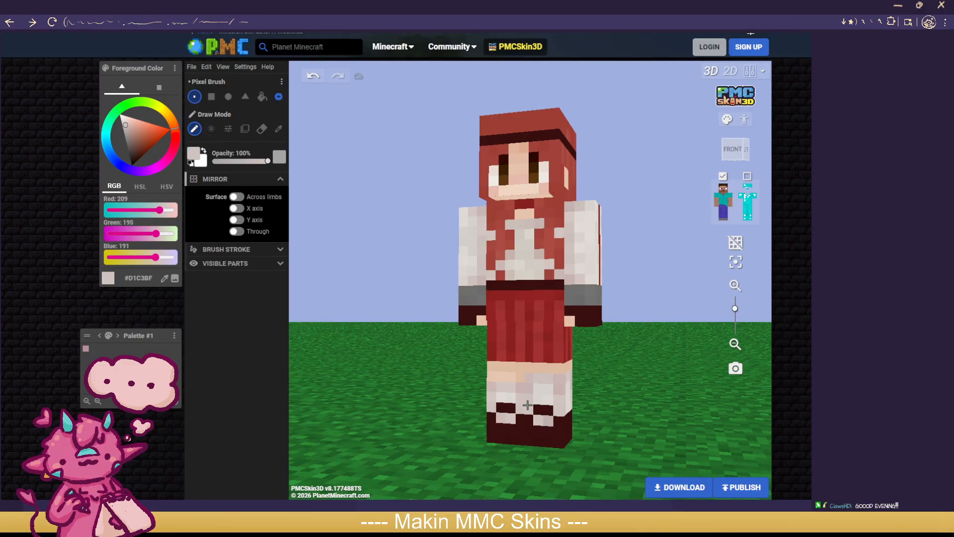
pyautogui.moveTo(613, 404); pyautogui.dragTo(578, 401)
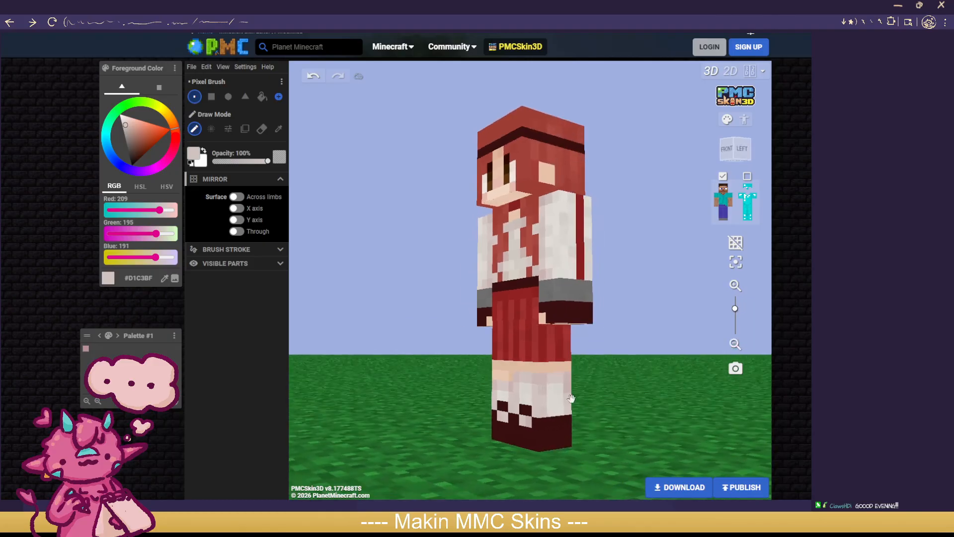
pyautogui.click(314, 76)
# Step: Hide the right leg, sample light pink #CCB7B5 from the left sock's inner face and repaint its darker upper pixels in draw mode
pyautogui.moveTo(565, 391); pyautogui.dragTo(512, 389)
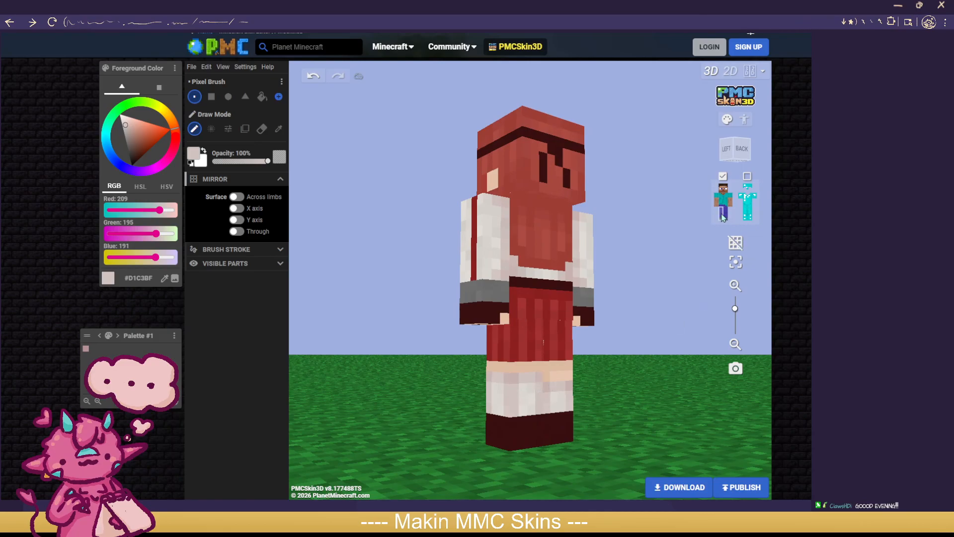
pyautogui.moveTo(588, 407); pyautogui.dragTo(501, 391)
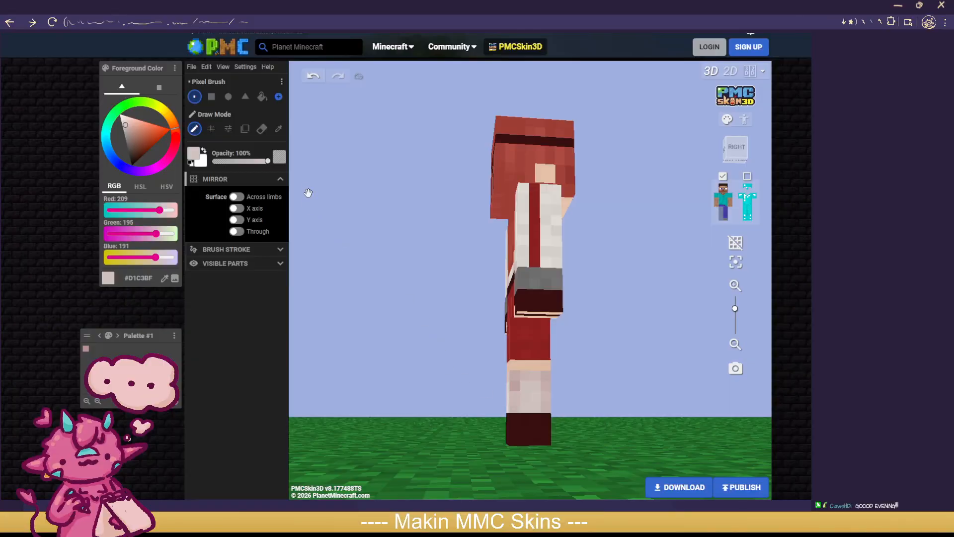
pyautogui.click(278, 129)
pyautogui.click(507, 390)
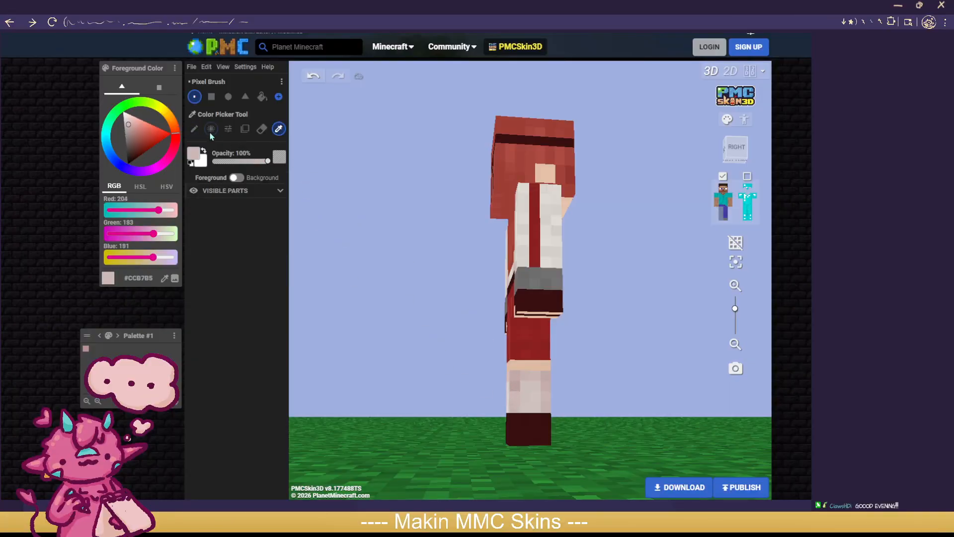
pyautogui.click(195, 129)
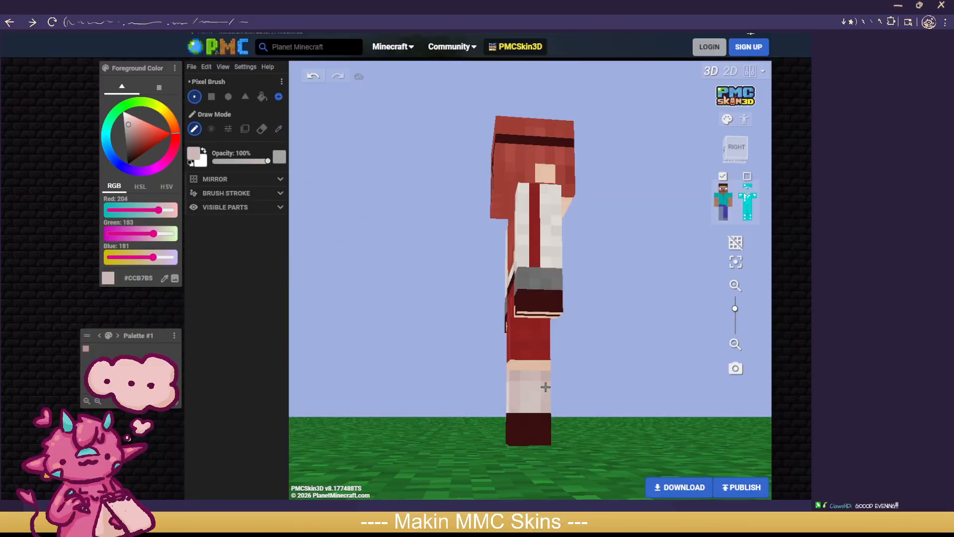
pyautogui.moveTo(656, 427); pyautogui.dragTo(467, 445)
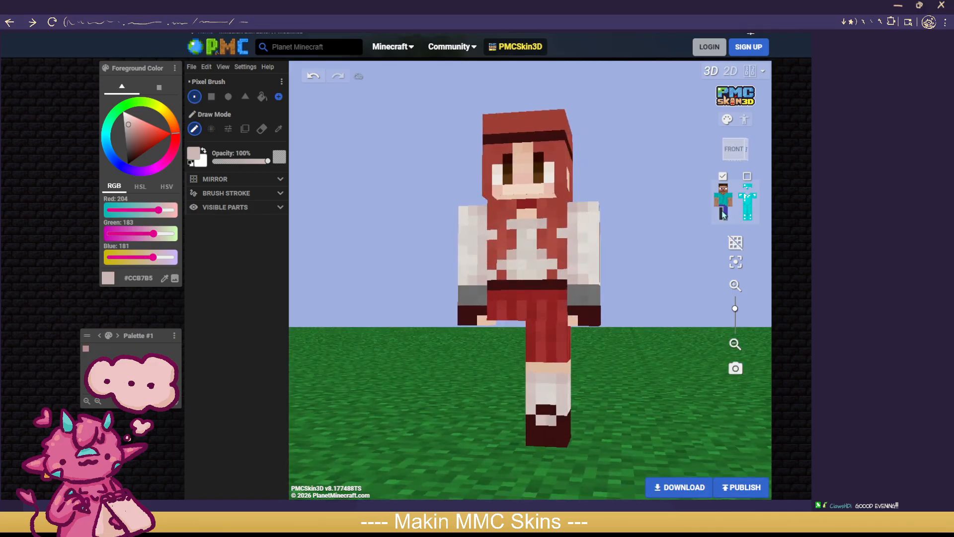
# Step: Show the right leg and outer layer again and inspect the socks and shoes on the full character
pyautogui.click(748, 199)
pyautogui.scroll(-3, 622, 422)
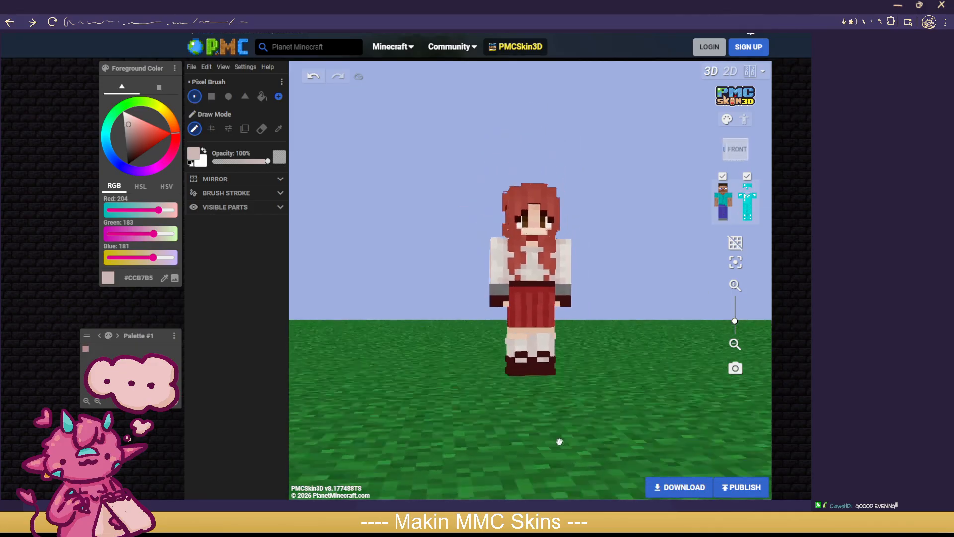
pyautogui.scroll(-2, 531, 442)
pyautogui.moveTo(564, 402)
pyautogui.mouseDown()
pyautogui.moveTo(673, 404)
pyautogui.moveTo(341, 405)
pyautogui.moveTo(696, 396)
pyautogui.moveTo(555, 395)
pyautogui.mouseUp()
pyautogui.moveTo(449, 395); pyautogui.dragTo(359, 394)
pyautogui.moveTo(518, 394); pyautogui.dragTo(571, 396)
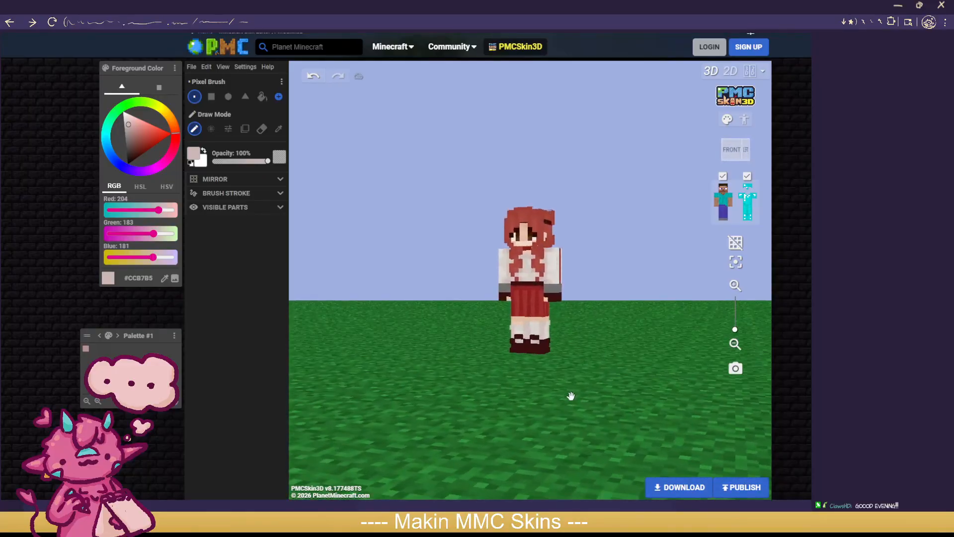
pyautogui.scroll(2, 574, 396)
pyautogui.scroll(3, 651, 401)
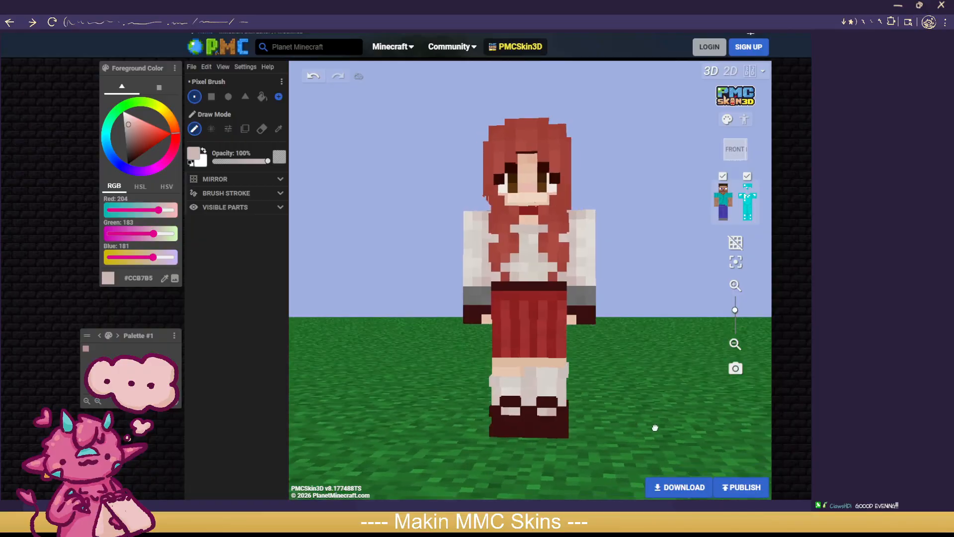
# Step: Hide the head, torso and arms in both layers to isolate the two legs
pyautogui.click(723, 200)
pyautogui.click(730, 200)
pyautogui.click(723, 189)
pyautogui.click(717, 200)
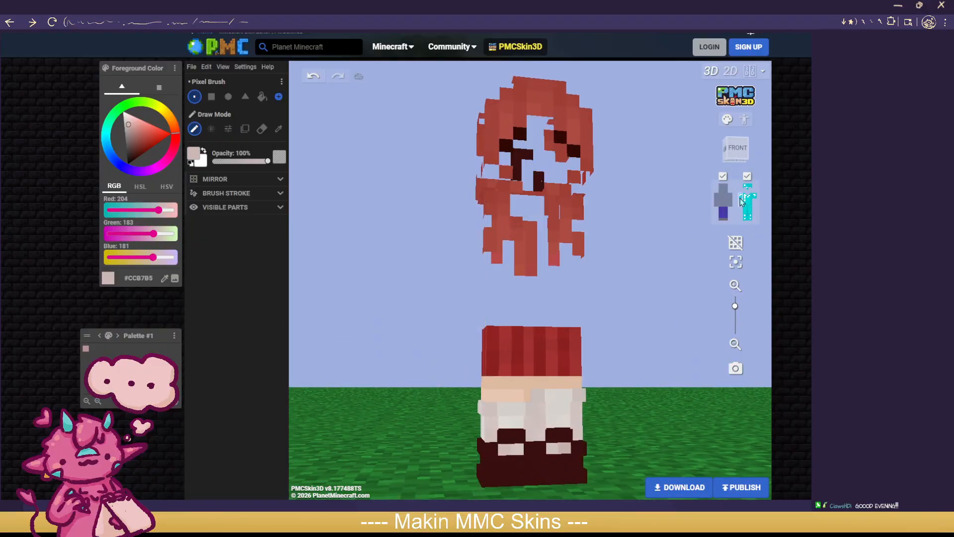
pyautogui.click(747, 201)
pyautogui.click(755, 200)
pyautogui.click(741, 200)
pyautogui.click(747, 188)
pyautogui.moveTo(618, 403); pyautogui.dragTo(605, 425)
pyautogui.scroll(2, 605, 425)
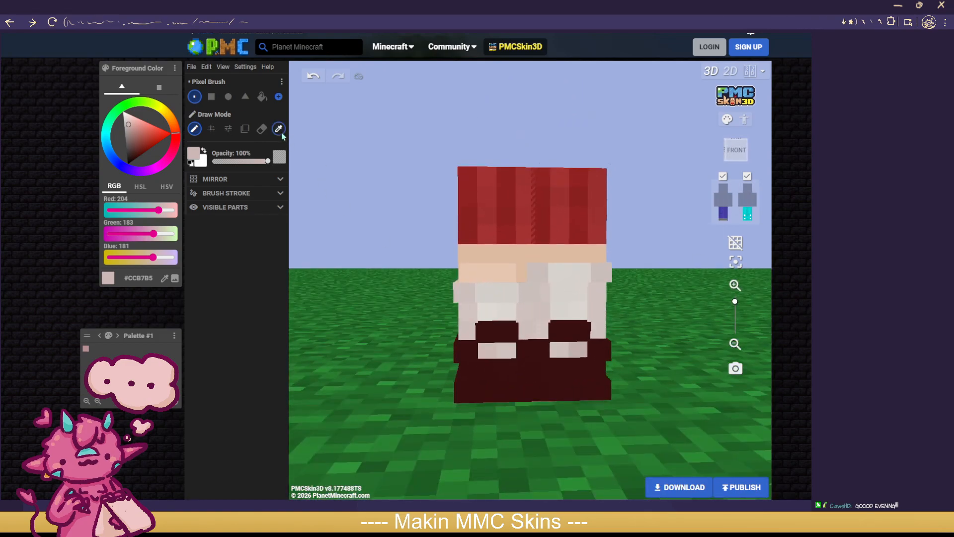
# Step: Sample light grey #D3CFCA from the front of the right sock, switch to low-opacity noise mode and hide the outer layer
pyautogui.click(279, 128)
pyautogui.click(486, 298)
pyautogui.scroll(1, 485, 298)
pyautogui.click(211, 129)
pyautogui.moveTo(243, 163); pyautogui.dragTo(229, 172)
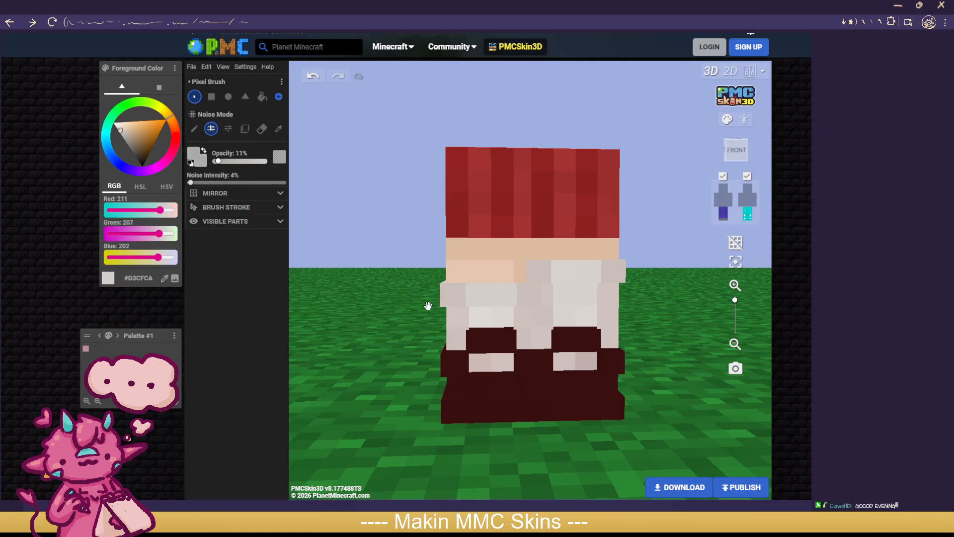
pyautogui.click(747, 177)
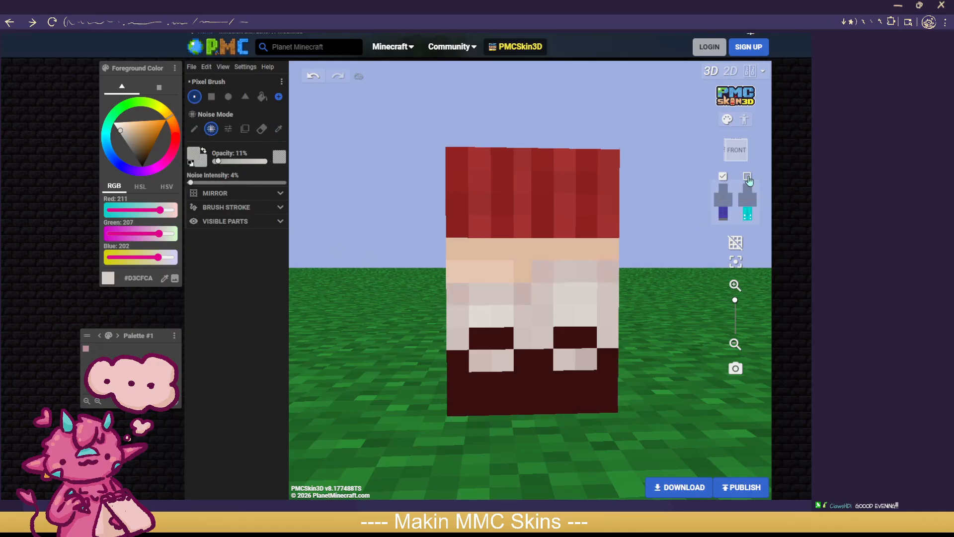
pyautogui.moveTo(481, 297); pyautogui.dragTo(426, 313, button='right')
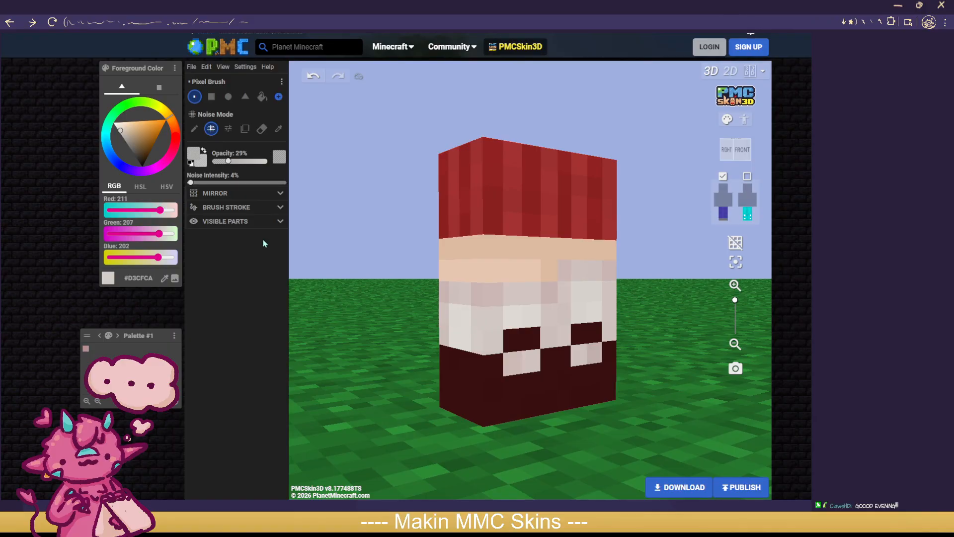
# Step: Lighten the brush colour to #EAE2D9, undo the last stroke and shade the base-layer socks in noise mode at 28% opacity
pyautogui.click(242, 161)
pyautogui.click(121, 127)
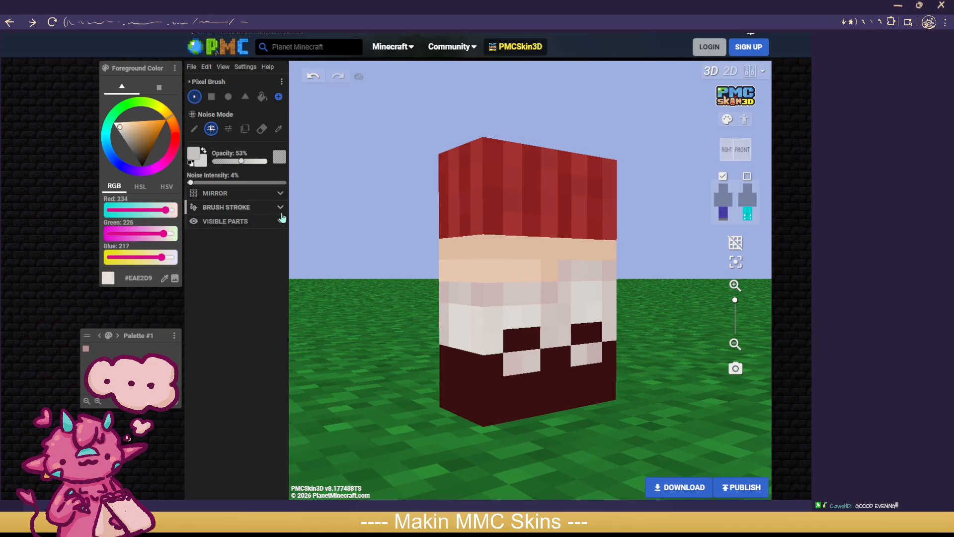
pyautogui.click(313, 78)
pyautogui.click(228, 162)
pyautogui.moveTo(333, 299); pyautogui.dragTo(474, 305)
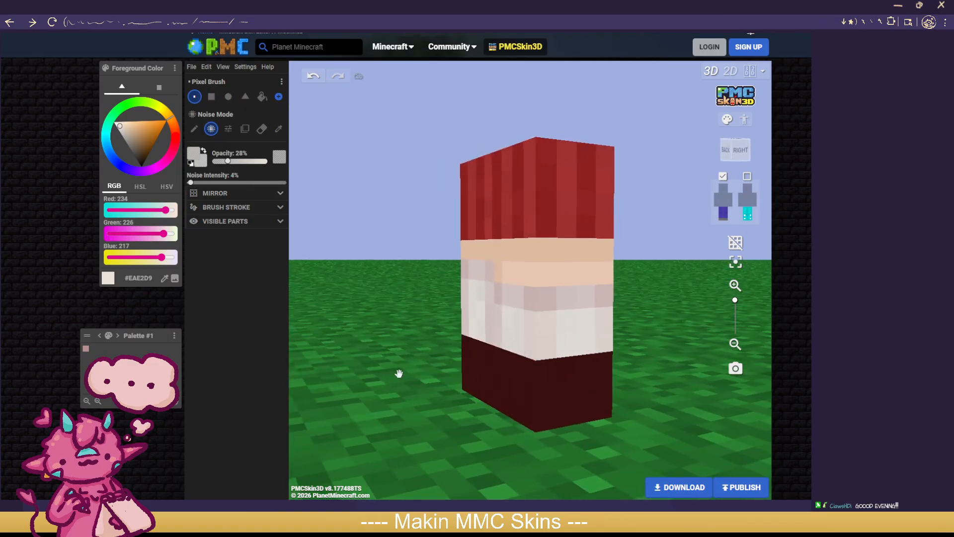
pyautogui.moveTo(399, 373); pyautogui.dragTo(492, 368)
pyautogui.moveTo(393, 325); pyautogui.dragTo(502, 342)
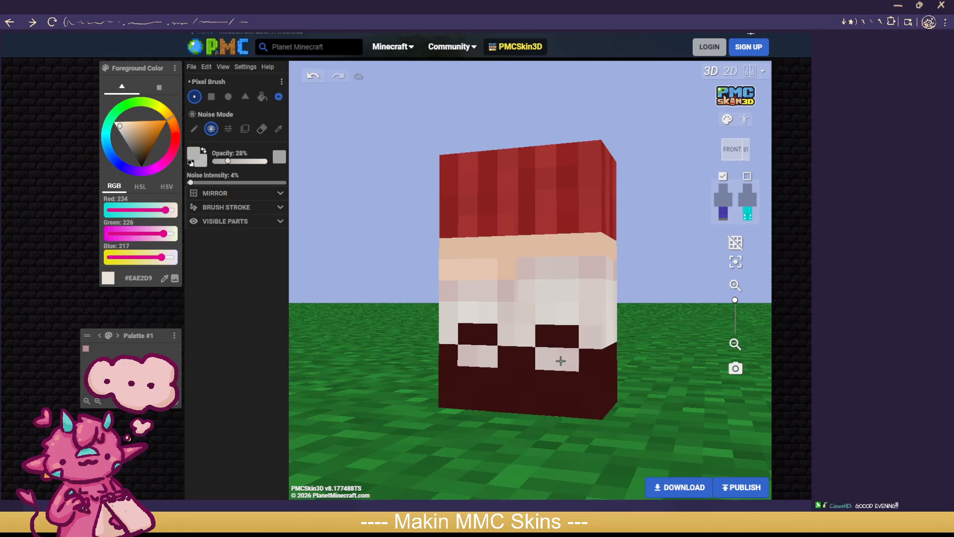
pyautogui.moveTo(671, 343); pyautogui.dragTo(693, 344)
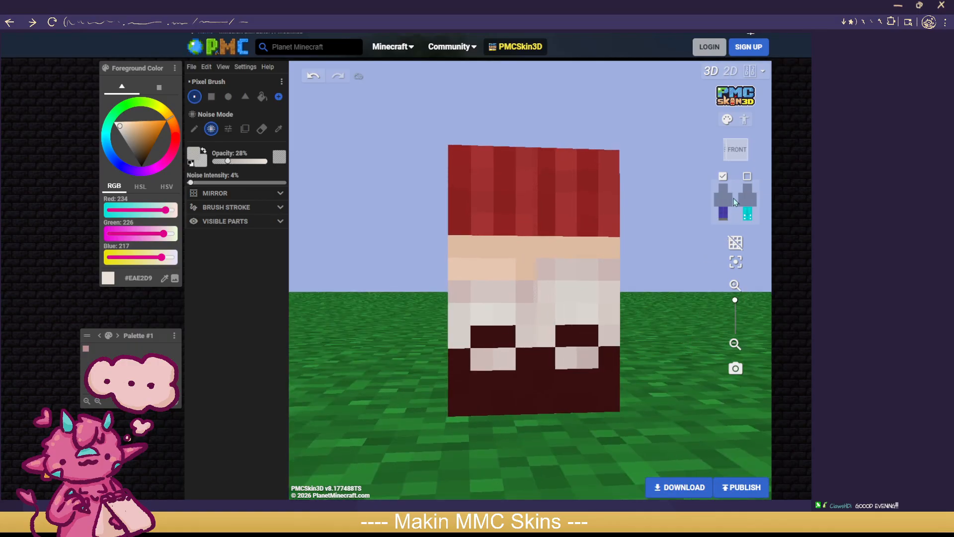
# Step: Show the outer layer and every hidden body part again and inspect the full character from the front
pyautogui.click(747, 177)
pyautogui.scroll(-6, 666, 339)
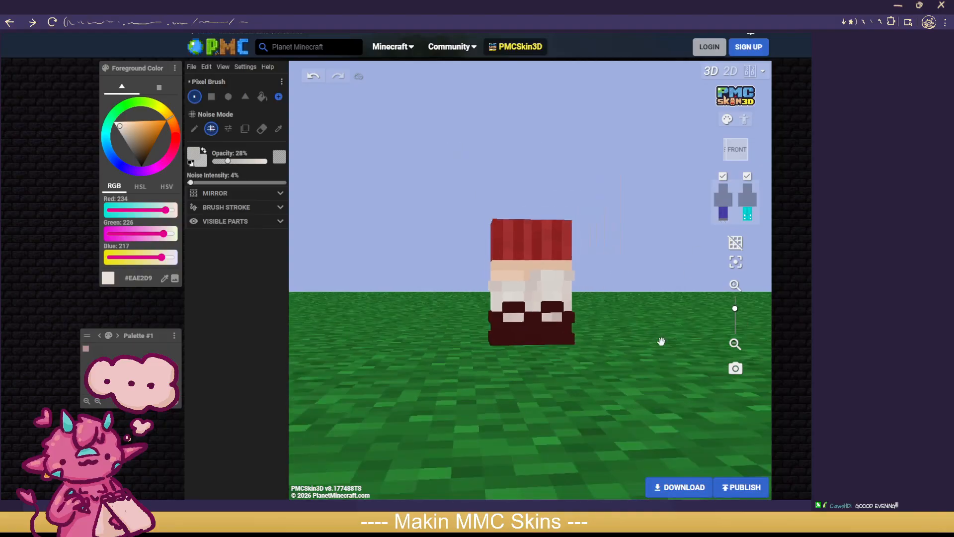
pyautogui.moveTo(520, 386); pyautogui.dragTo(455, 389)
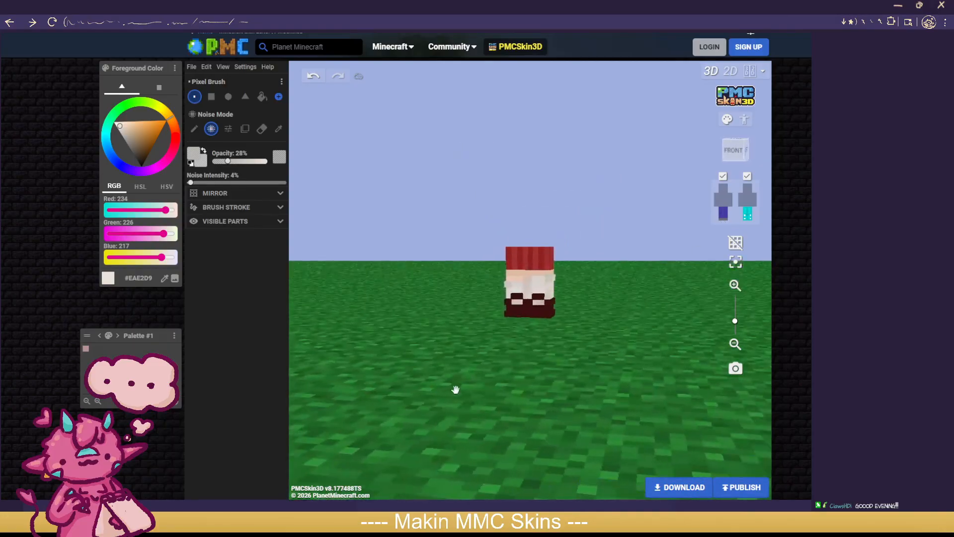
pyautogui.click(723, 194)
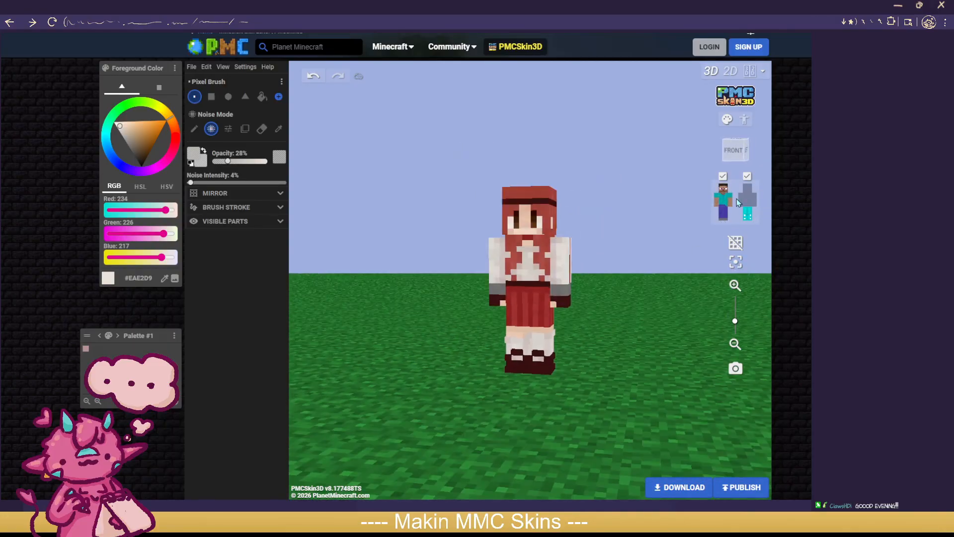
pyautogui.click(750, 197)
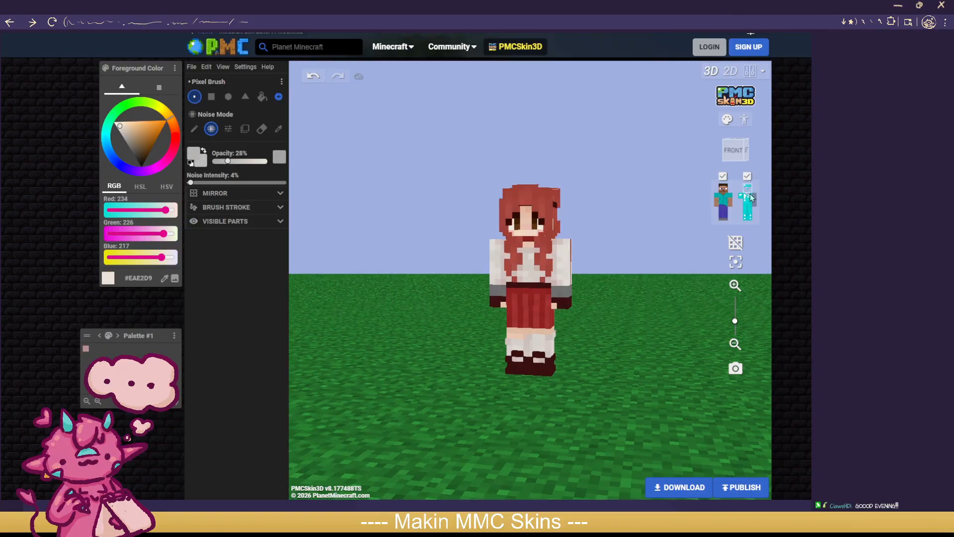
pyautogui.moveTo(401, 411)
pyautogui.mouseDown()
pyautogui.moveTo(662, 403)
pyautogui.moveTo(386, 407)
pyautogui.moveTo(457, 403)
pyautogui.moveTo(405, 398)
pyautogui.mouseUp()
pyautogui.scroll(3, 405, 398)
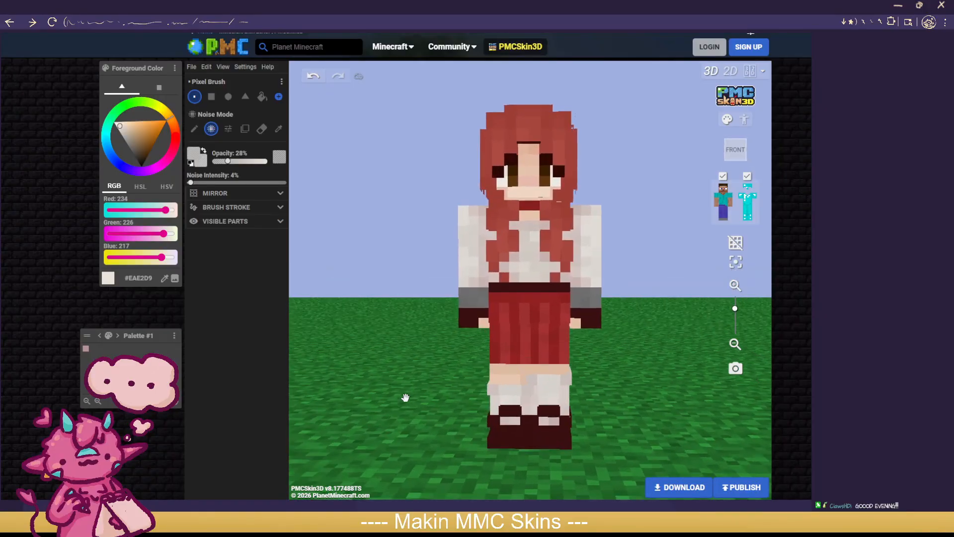
# Step: Sample grey #6B6B6B from the right sleeve's cuff, warm it to #675C5C and paint along the cuff's lower edge in noise mode
pyautogui.scroll(-3, 398, 398)
pyautogui.moveTo(398, 398); pyautogui.dragTo(498, 405)
pyautogui.scroll(3, 497, 406)
pyautogui.press('i')
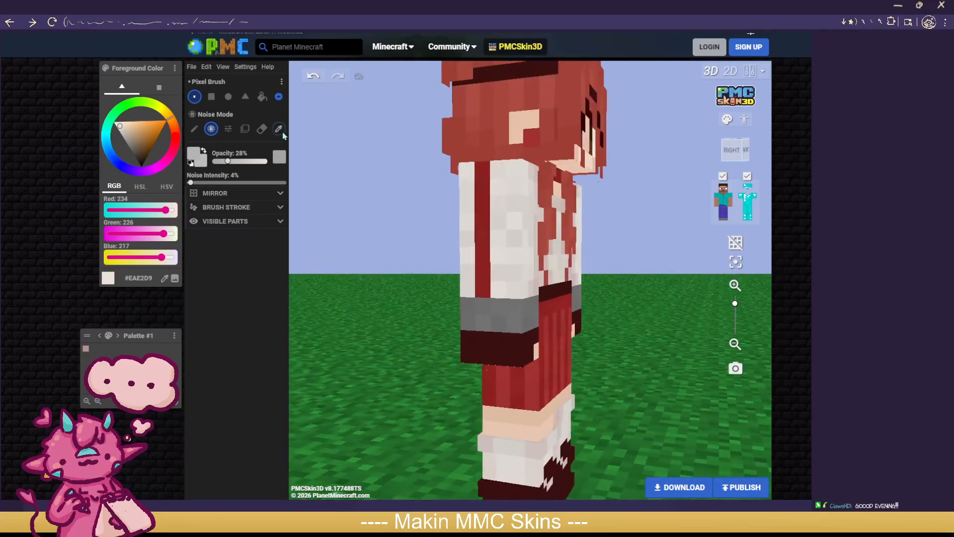
pyautogui.click(488, 327)
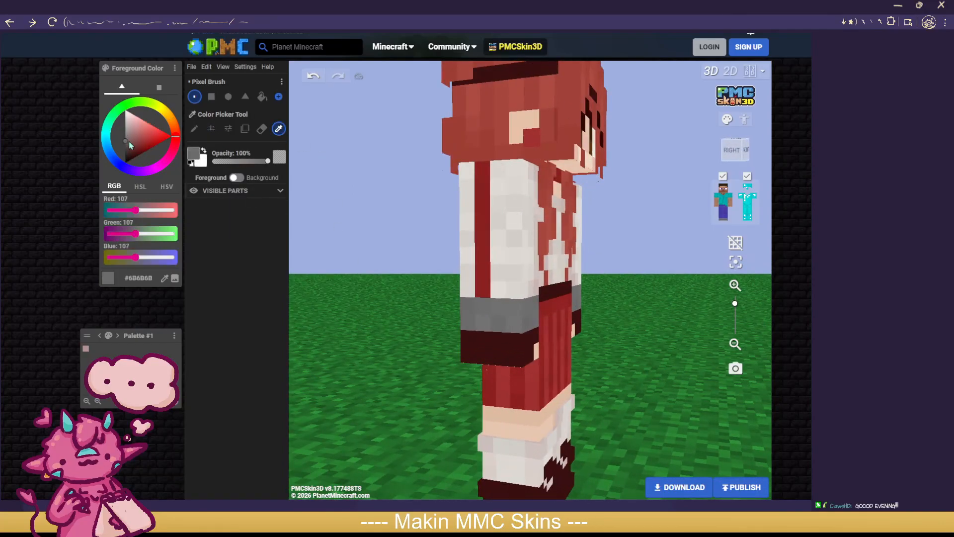
pyautogui.click(128, 143)
pyautogui.click(211, 129)
pyautogui.click(465, 328)
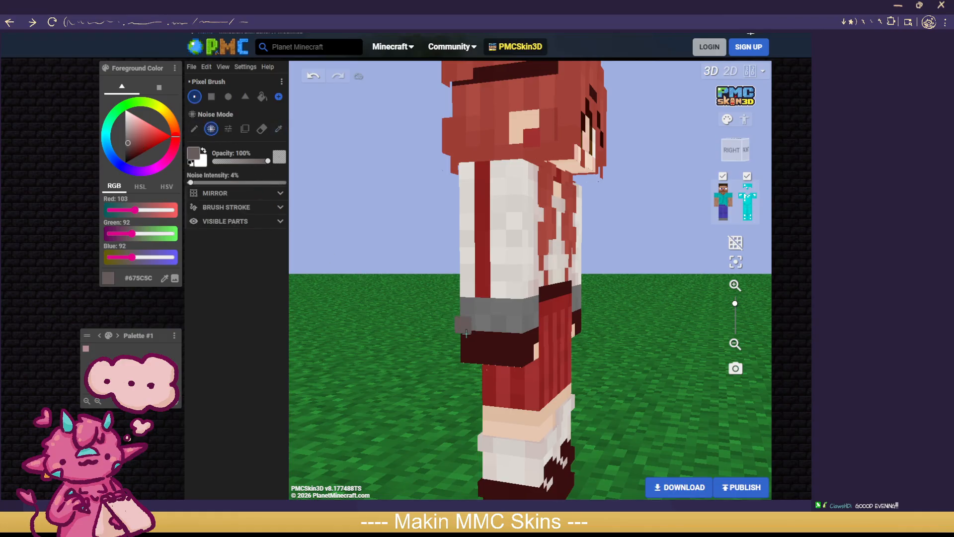
pyautogui.moveTo(467, 328); pyautogui.dragTo(513, 328)
pyautogui.moveTo(721, 346); pyautogui.dragTo(612, 343)
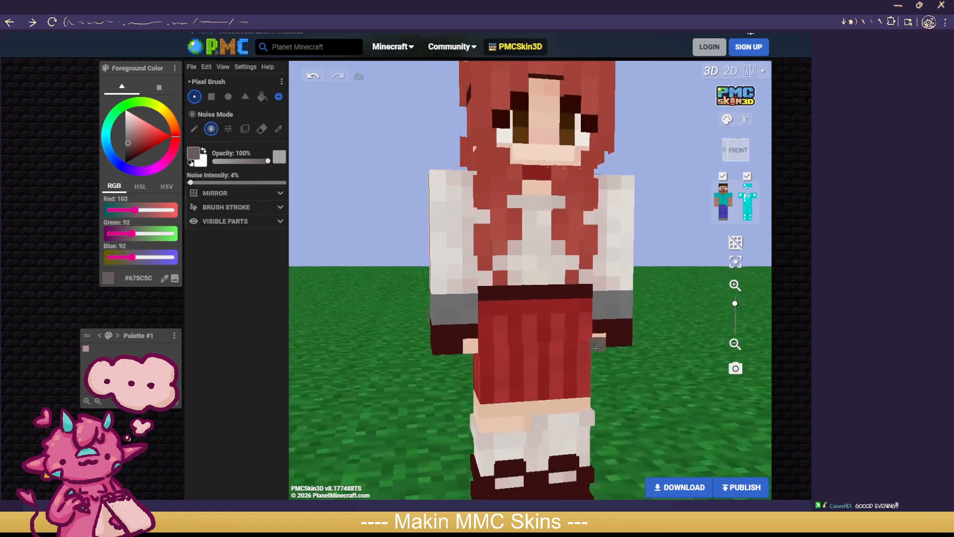
# Step: Try painting a raised brownish-grey (#675C5C) noise band around the cuff of the character's right sleeve
pyautogui.moveTo(433, 319); pyautogui.dragTo(476, 318)
pyautogui.moveTo(405, 378); pyautogui.dragTo(701, 370)
pyautogui.moveTo(624, 313)
pyautogui.mouseDown()
pyautogui.moveTo(605, 313)
pyautogui.moveTo(641, 314)
pyautogui.moveTo(597, 300)
pyautogui.moveTo(646, 302)
pyautogui.moveTo(547, 309)
pyautogui.moveTo(567, 308)
pyautogui.mouseUp()
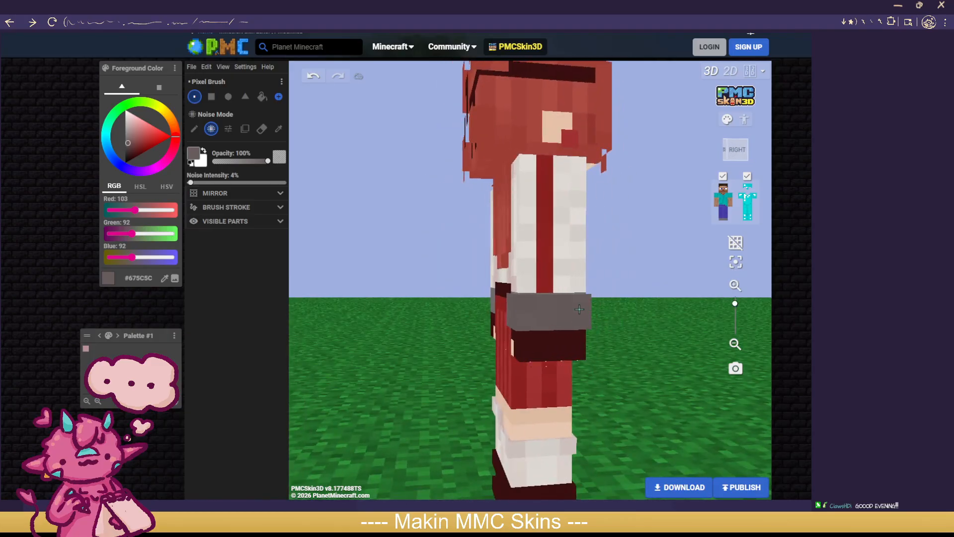
pyautogui.moveTo(641, 323); pyautogui.dragTo(337, 187)
pyautogui.click(521, 304)
pyautogui.moveTo(663, 366)
pyautogui.mouseDown()
pyautogui.moveTo(622, 377)
pyautogui.moveTo(554, 369)
pyautogui.mouseUp()
pyautogui.moveTo(443, 303); pyautogui.dragTo(467, 306)
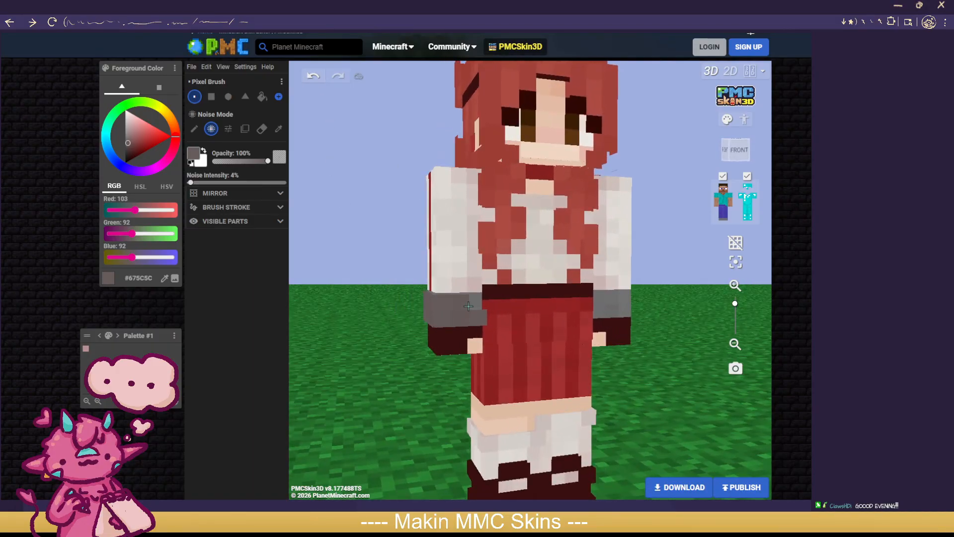
# Step: Undo the brownish-grey strokes on the right sleeve's cuff
pyautogui.scroll(-5, 502, 323)
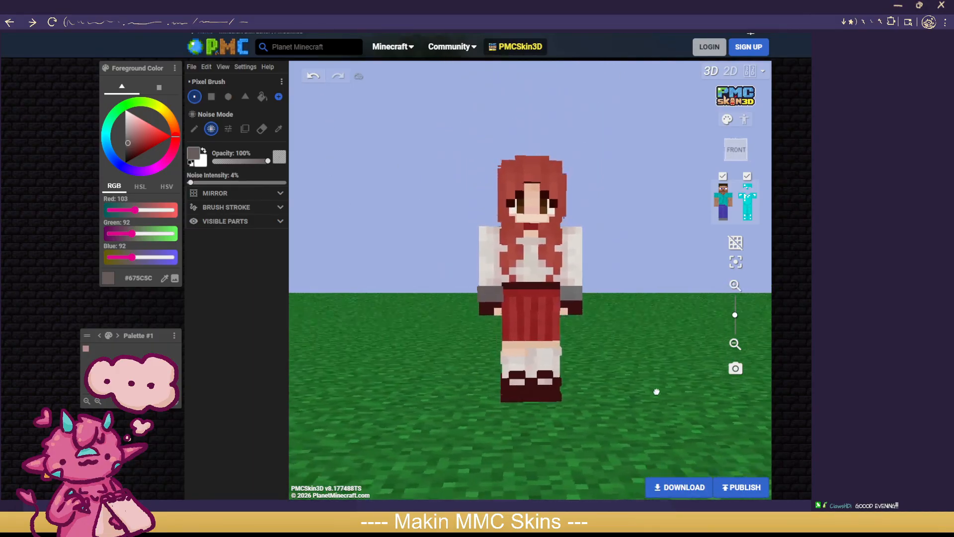
pyautogui.scroll(-2, 657, 391)
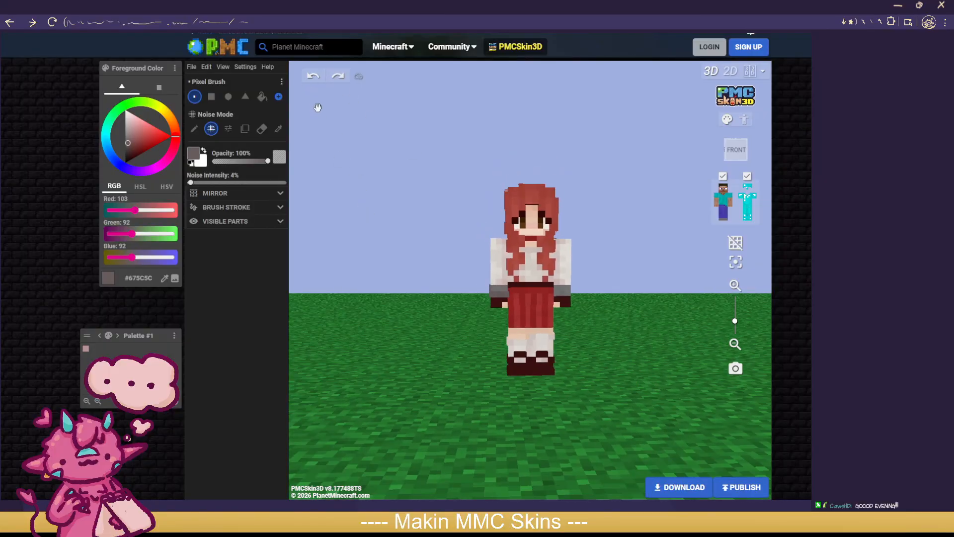
pyautogui.moveTo(316, 102); pyautogui.dragTo(393, 106)
pyautogui.moveTo(348, 160); pyautogui.dragTo(503, 185)
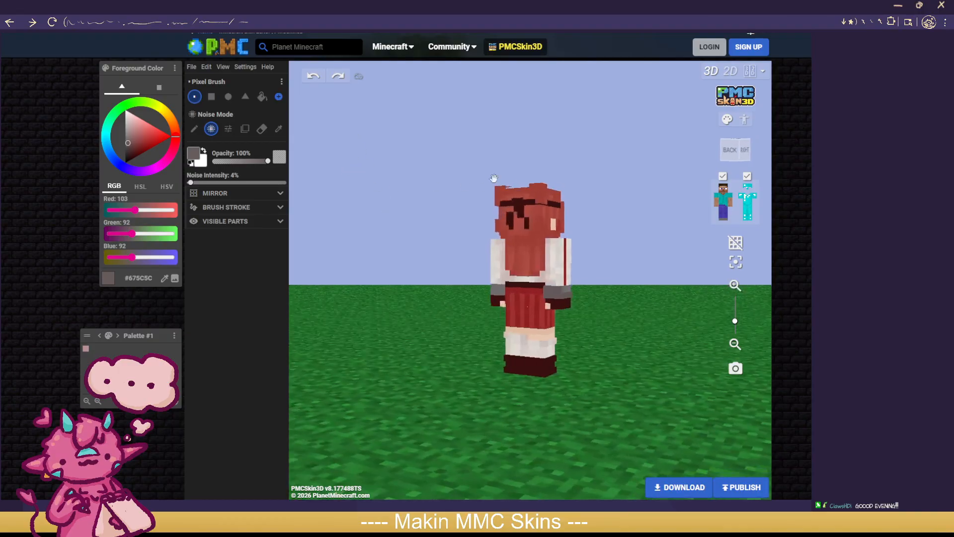
pyautogui.moveTo(622, 356); pyautogui.dragTo(375, 384)
pyautogui.scroll(3, 649, 324)
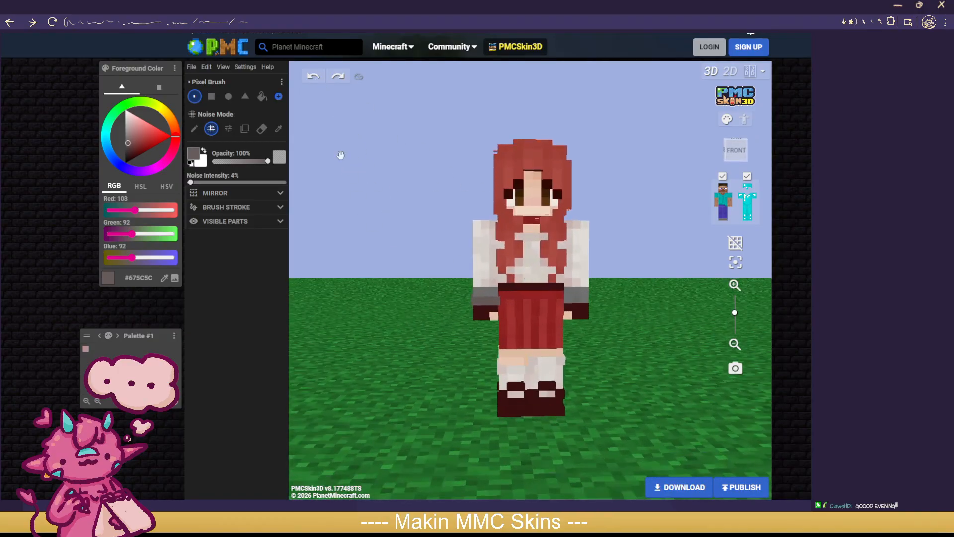
pyautogui.click(313, 77)
pyautogui.moveTo(329, 213); pyautogui.dragTo(479, 198)
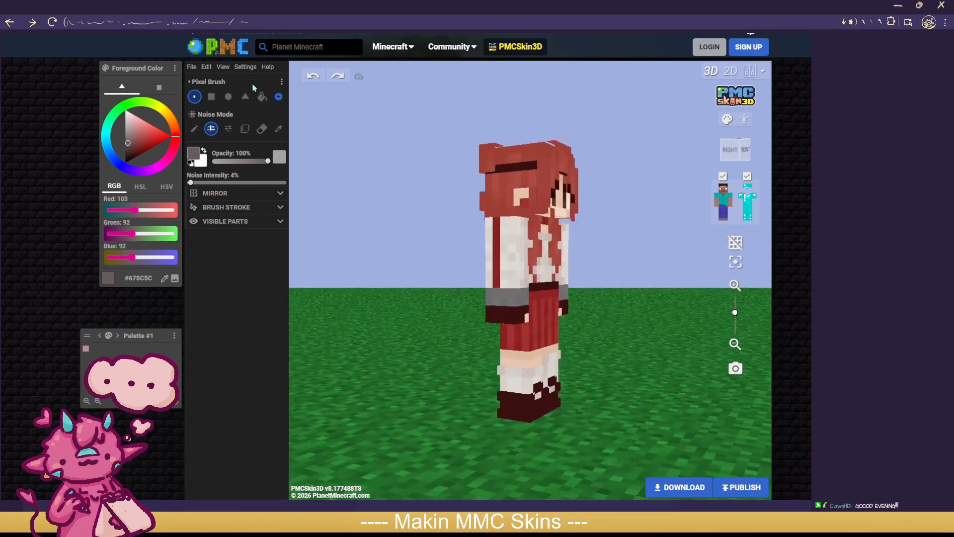
# Step: Sample the cuff's grey #6B6B6B as the foreground colour and try a noise-brush stroke over the right cuff
pyautogui.click(279, 129)
pyautogui.click(507, 303)
pyautogui.click(212, 129)
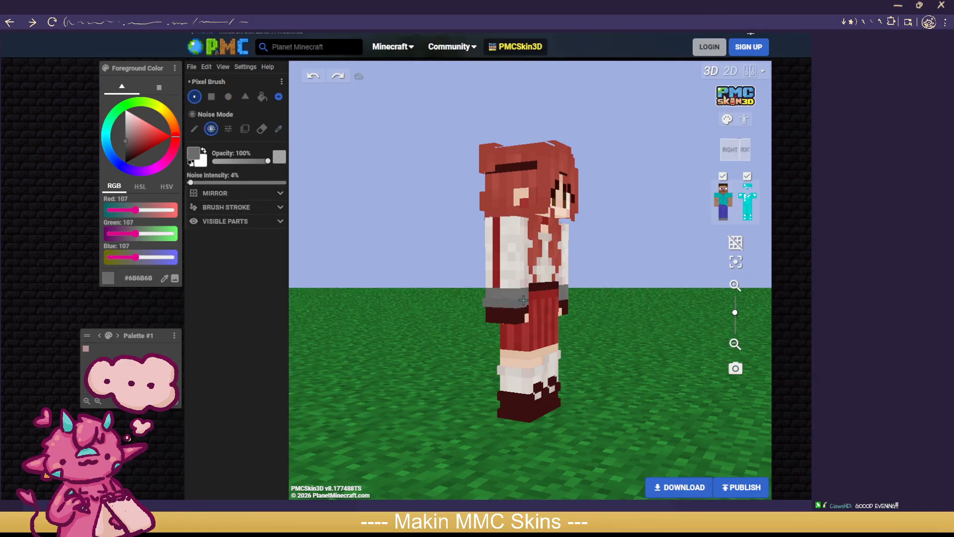
pyautogui.moveTo(419, 321); pyautogui.dragTo(600, 329)
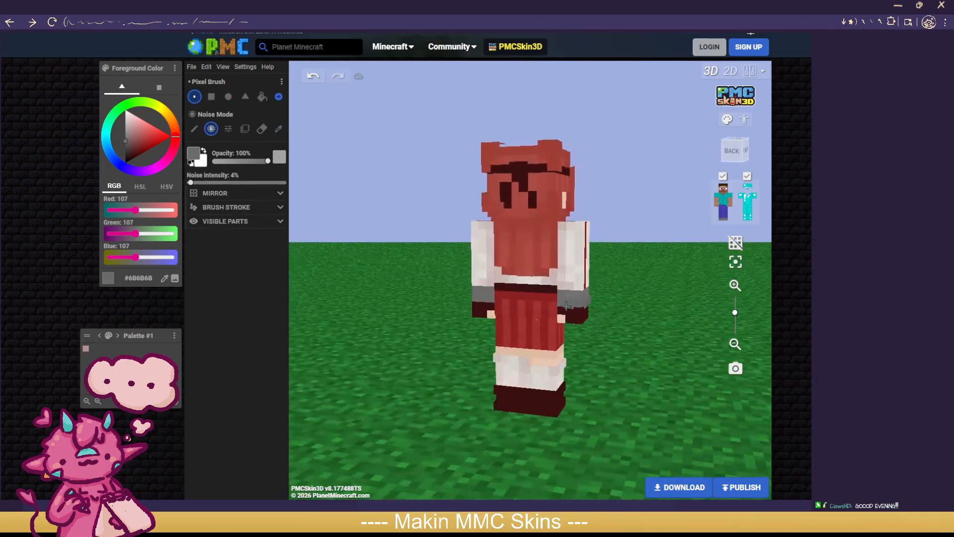
pyautogui.click(324, 83)
pyautogui.moveTo(624, 386); pyautogui.dragTo(394, 372)
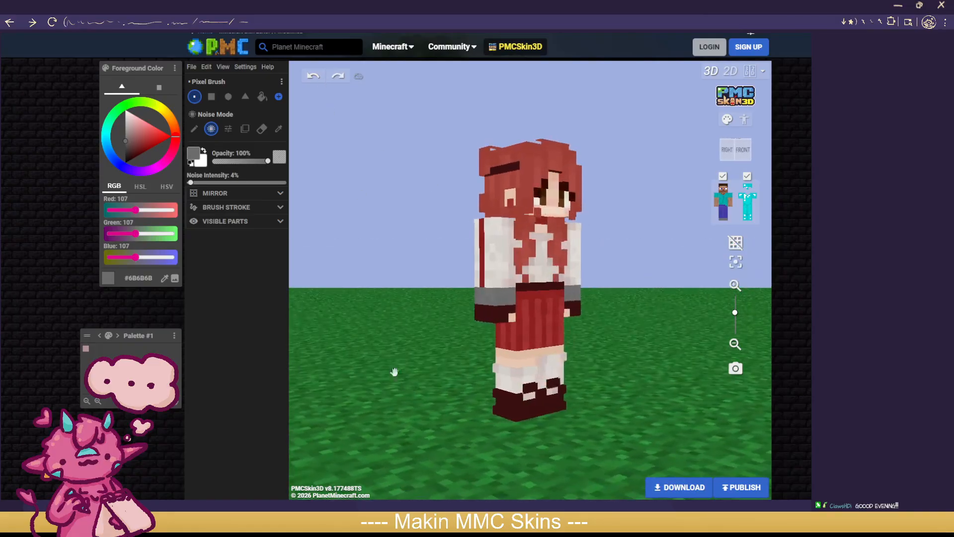
# Step: Set the noise intensity to 8% and paint a raised #6B6B6B band around the exposed sides of the right cuff
pyautogui.click(195, 183)
pyautogui.moveTo(474, 300); pyautogui.dragTo(465, 302)
pyautogui.moveTo(420, 342)
pyautogui.mouseDown()
pyautogui.moveTo(627, 339)
pyautogui.moveTo(626, 326)
pyautogui.mouseUp()
pyautogui.scroll(2, 670, 329)
pyautogui.moveTo(667, 358); pyautogui.dragTo(454, 358)
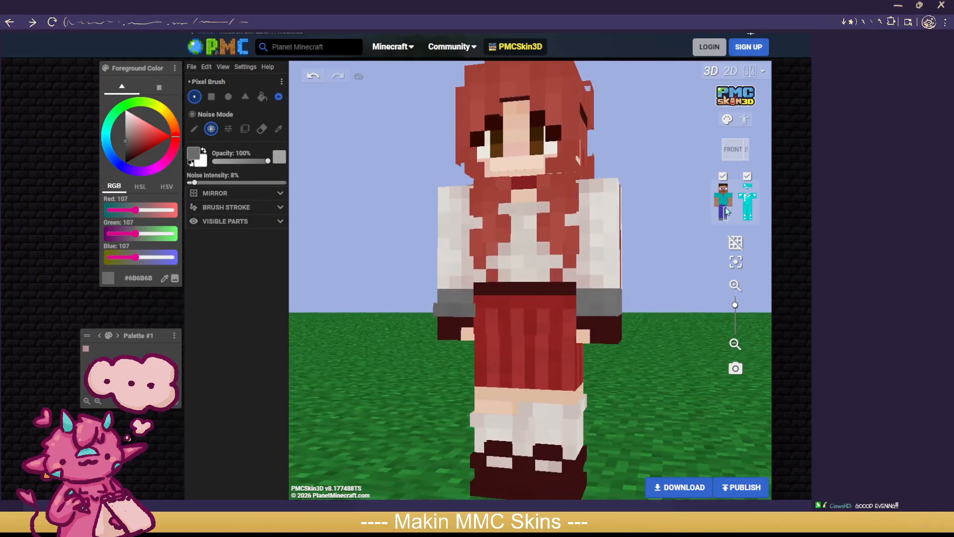
# Step: Hide the torso on both layers and complete the raised grey cuff bands around both arms, including their inner sides
pyautogui.click(723, 199)
pyautogui.click(749, 209)
pyautogui.moveTo(572, 307); pyautogui.dragTo(482, 306)
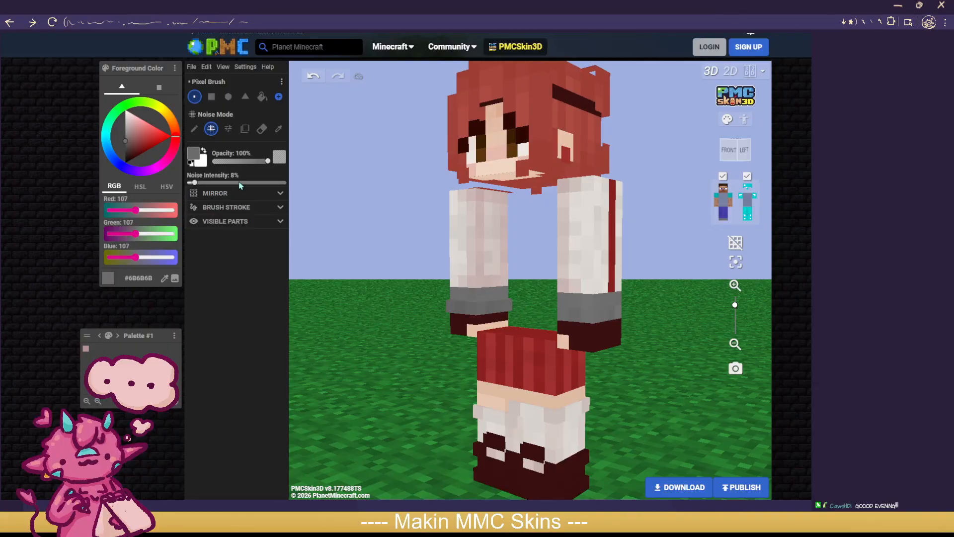
pyautogui.click(278, 191)
pyautogui.click(281, 188)
pyautogui.moveTo(649, 307); pyautogui.dragTo(406, 298)
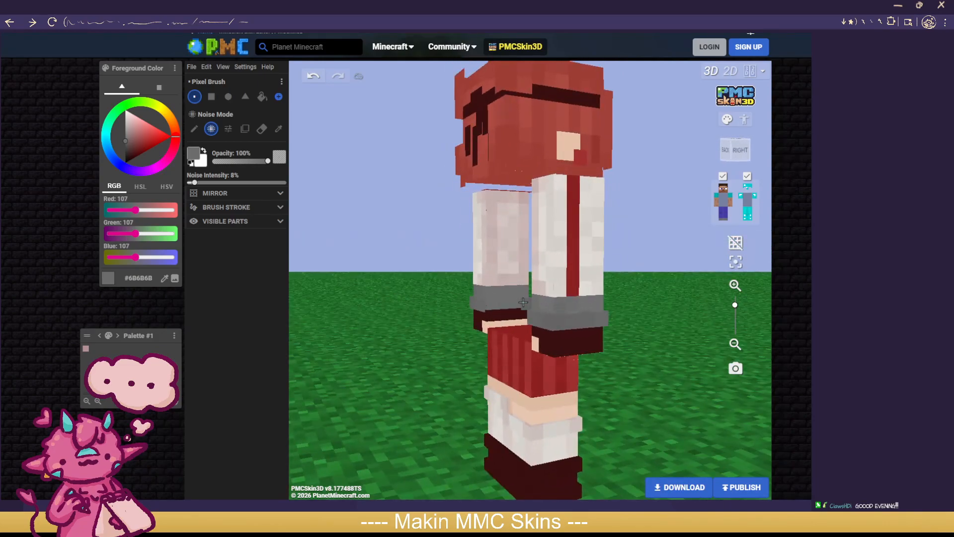
pyautogui.moveTo(493, 305); pyautogui.dragTo(811, 360)
# Step: Examine the grey cuffs and the whole outfit from the front, side and back
pyautogui.scroll(-2, 683, 363)
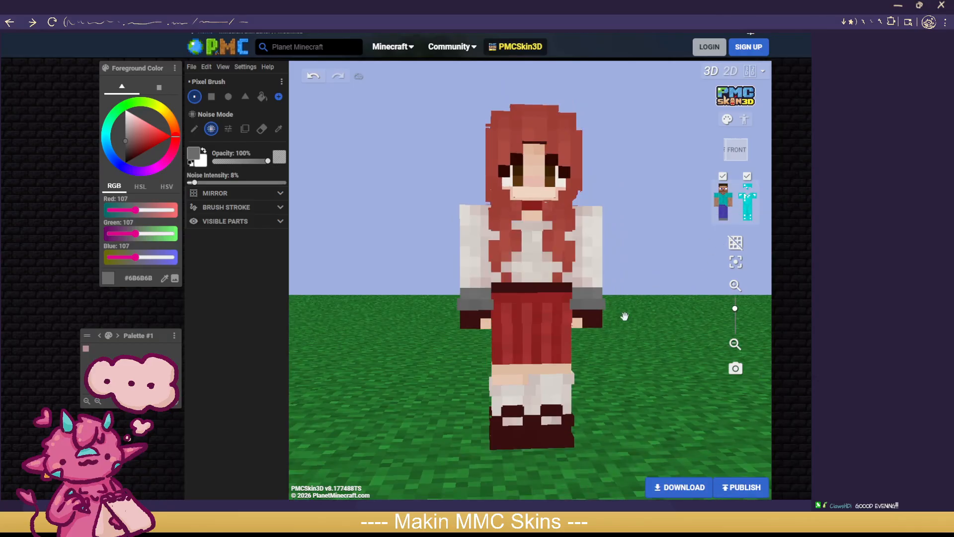
pyautogui.scroll(-2, 627, 378)
pyautogui.moveTo(627, 378); pyautogui.dragTo(436, 382)
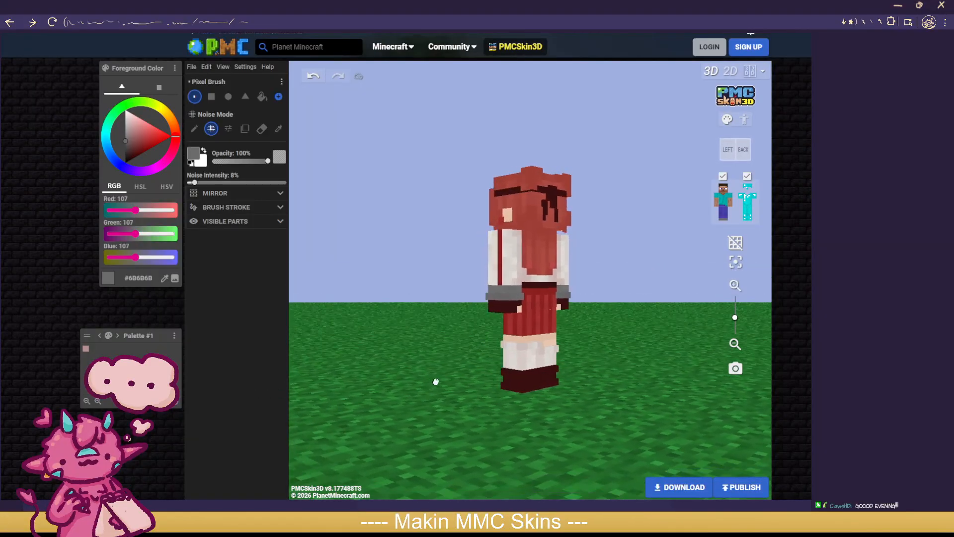
pyautogui.moveTo(385, 401); pyautogui.dragTo(637, 409)
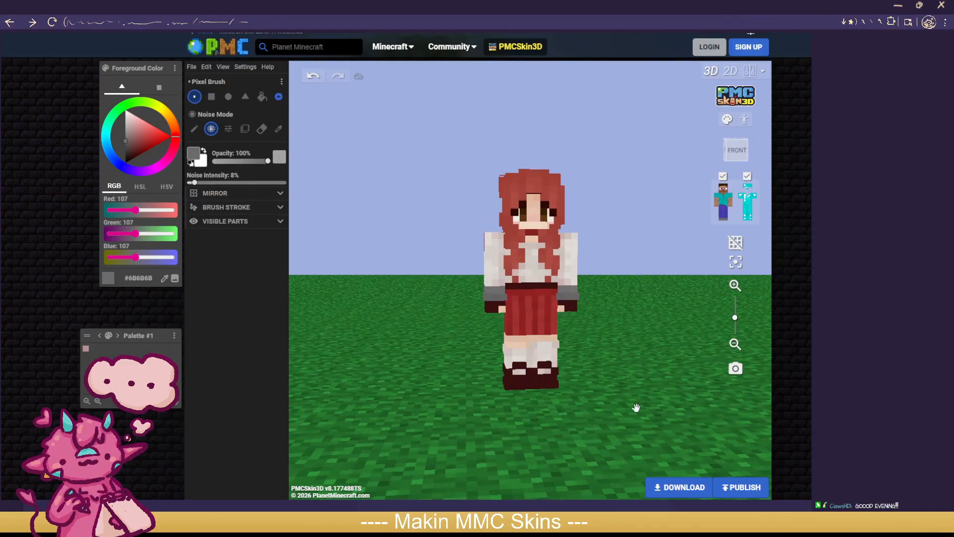
pyautogui.scroll(2, 602, 430)
pyautogui.moveTo(344, 359); pyautogui.dragTo(668, 330)
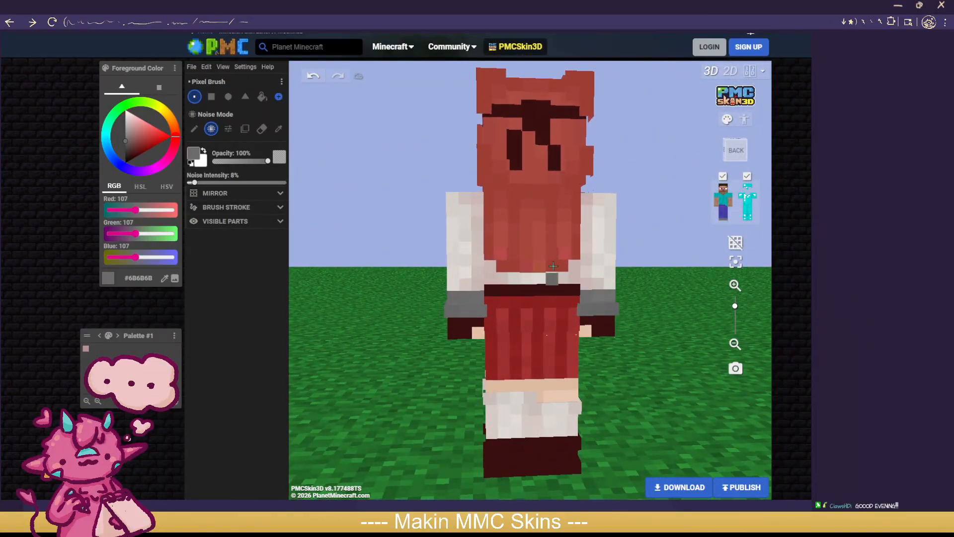
pyautogui.moveTo(665, 328); pyautogui.dragTo(684, 383)
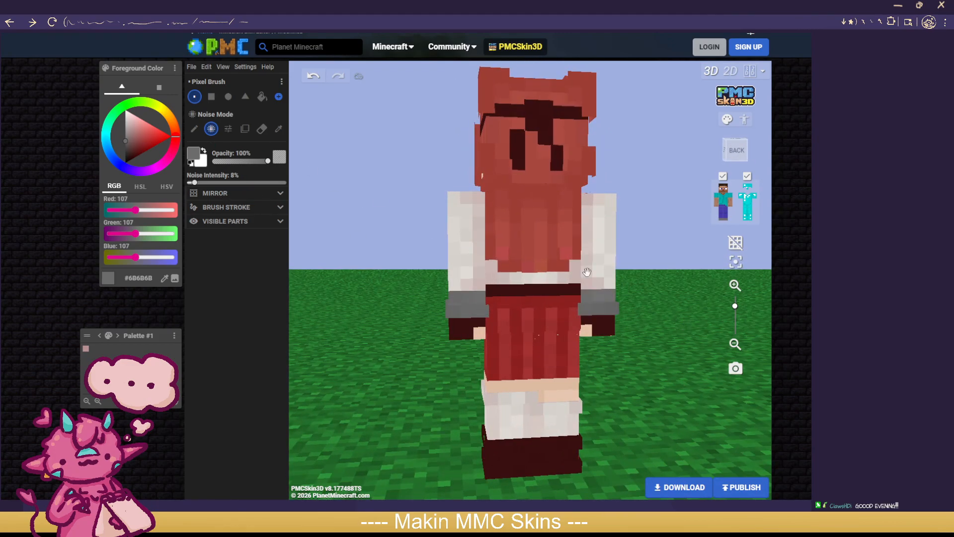
# Step: Set the foreground colour to red #BD2C2C and paint a two-pixel-wide hanging cloth over the back of the belt
pyautogui.moveTo(146, 144); pyautogui.dragTo(151, 144)
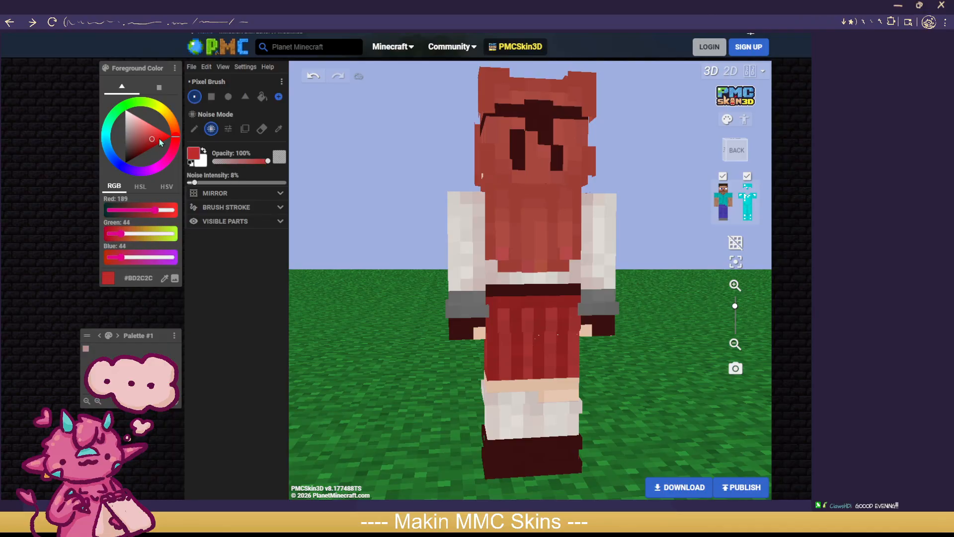
pyautogui.click(569, 277)
pyautogui.moveTo(555, 278)
pyautogui.mouseDown()
pyautogui.moveTo(554, 308)
pyautogui.moveTo(564, 289)
pyautogui.mouseUp()
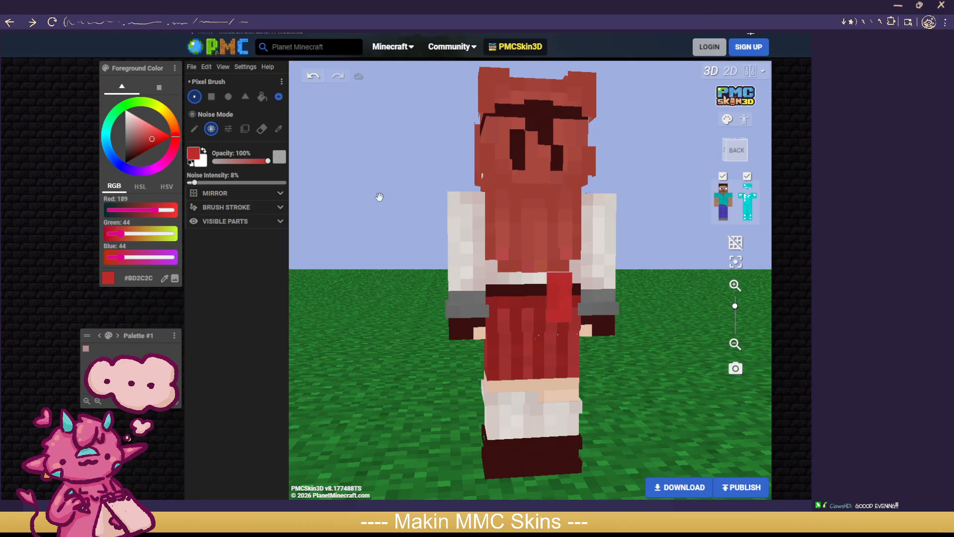
# Step: Sample the hair ribbon's dark red, darken it to #2A0303 and draw two diagonal pixels above the red cloth
pyautogui.click(278, 129)
pyautogui.click(529, 119)
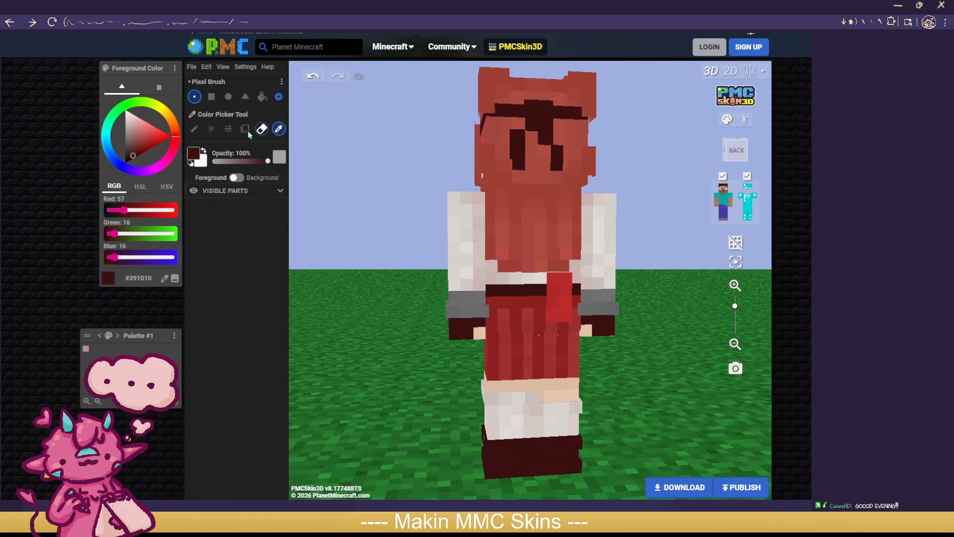
pyautogui.click(132, 159)
pyautogui.click(194, 128)
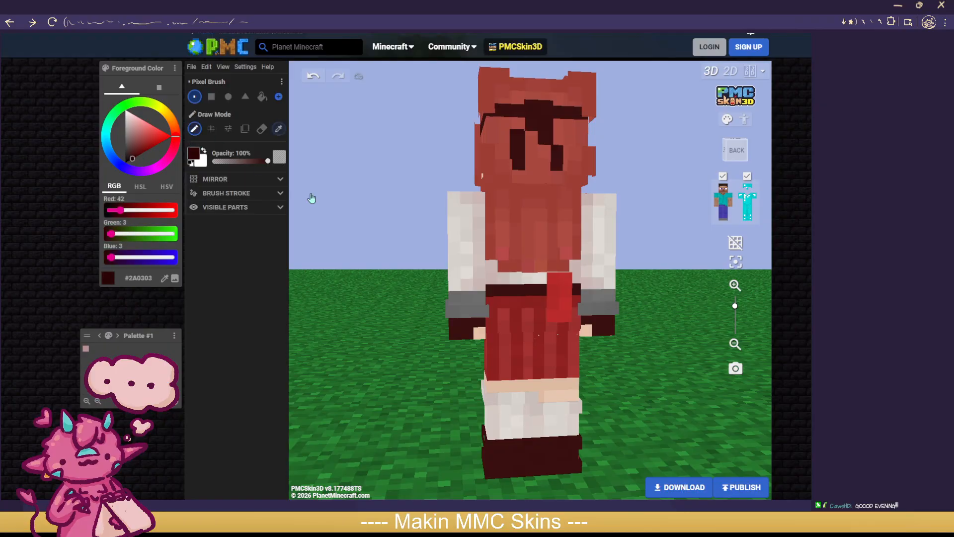
pyautogui.click(557, 253)
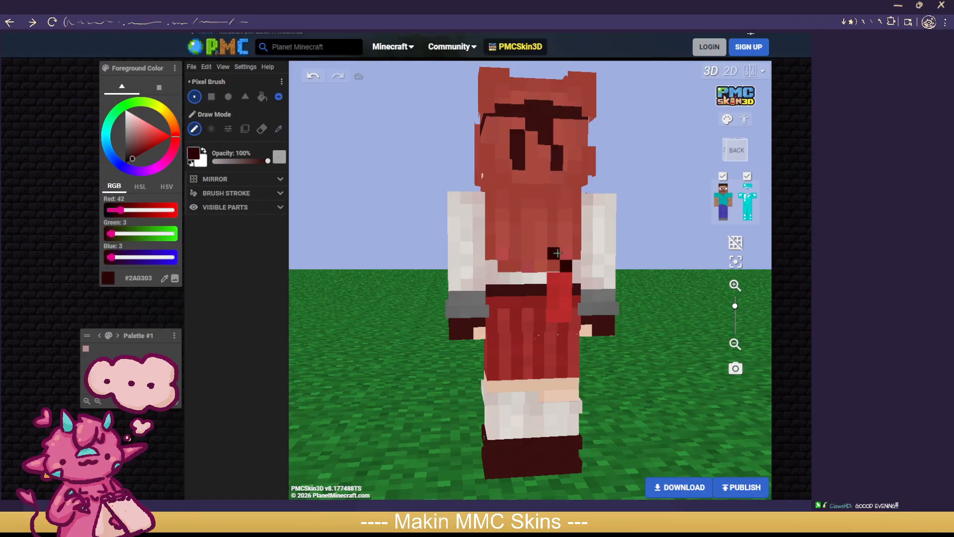
pyautogui.moveTo(671, 329); pyautogui.dragTo(402, 209)
# Step: Undo the two dark pixels and redraw them above the red cloth along the opposite diagonal
pyautogui.click(316, 77)
pyautogui.click(316, 77)
pyautogui.click(556, 265)
pyautogui.click(568, 251)
pyautogui.moveTo(672, 326); pyautogui.dragTo(665, 337)
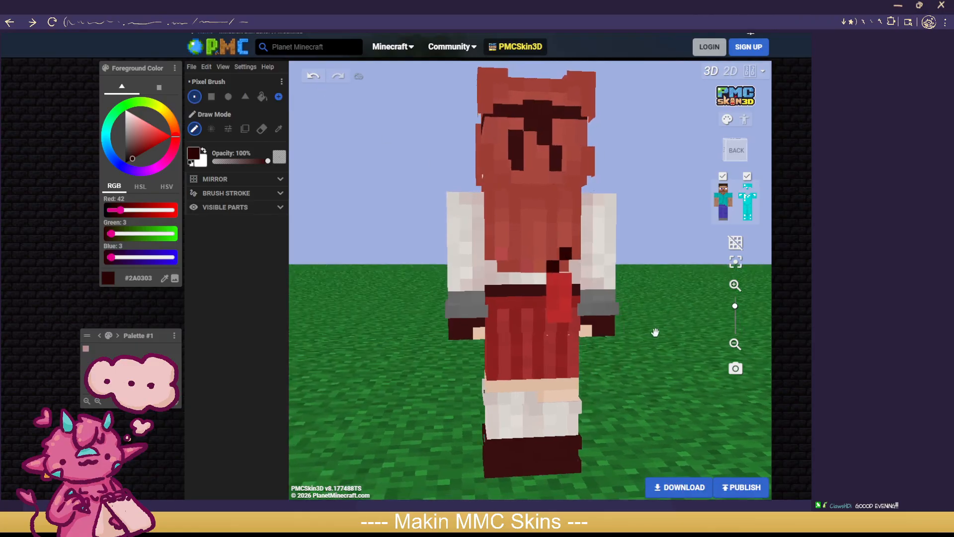
# Step: Sample the belt's dark red #3A1010 and paint a raised belt strip across the red cloth with the noise brush
pyautogui.click(279, 130)
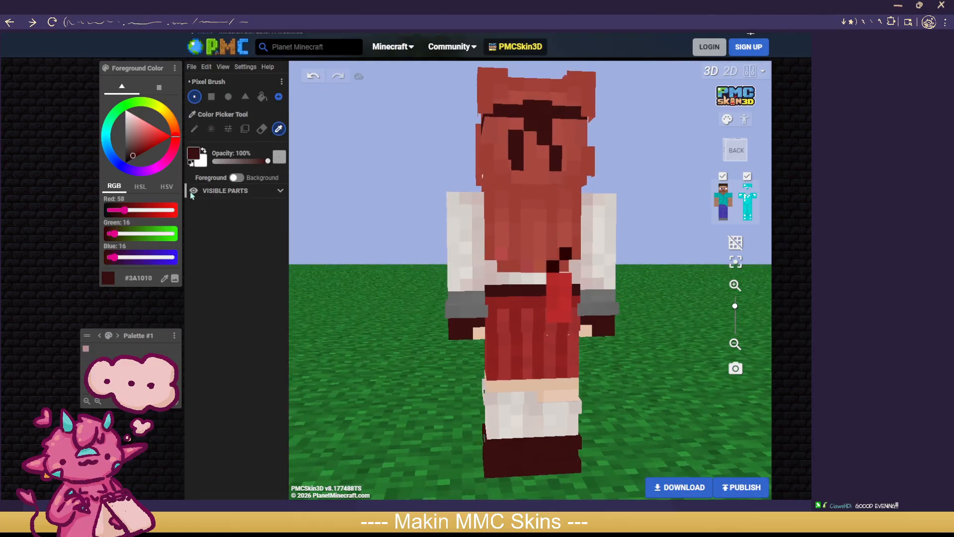
pyautogui.click(211, 128)
pyautogui.moveTo(549, 290); pyautogui.dragTo(572, 291)
pyautogui.scroll(-2, 664, 357)
pyautogui.moveTo(663, 363); pyautogui.dragTo(624, 365)
pyautogui.scroll(-4, 660, 358)
pyautogui.moveTo(527, 369); pyautogui.dragTo(589, 367)
pyautogui.scroll(5, 650, 366)
pyautogui.scroll(1, 677, 381)
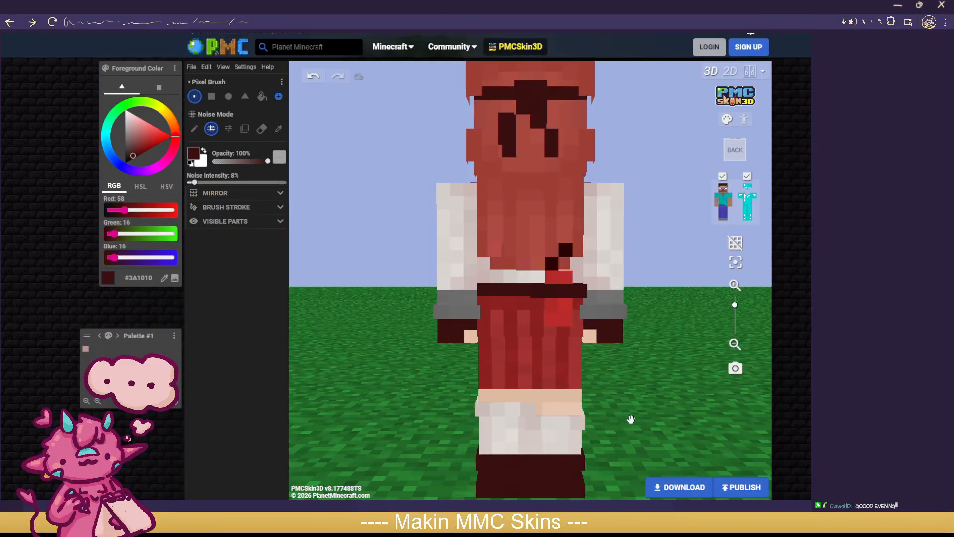
# Step: Undo the raised belt strip and the dark diagonal pixels above the red cloth
pyautogui.scroll(-6, 630, 419)
pyautogui.moveTo(660, 395); pyautogui.dragTo(611, 406)
pyautogui.scroll(2, 408, 287)
pyautogui.scroll(1, 408, 287)
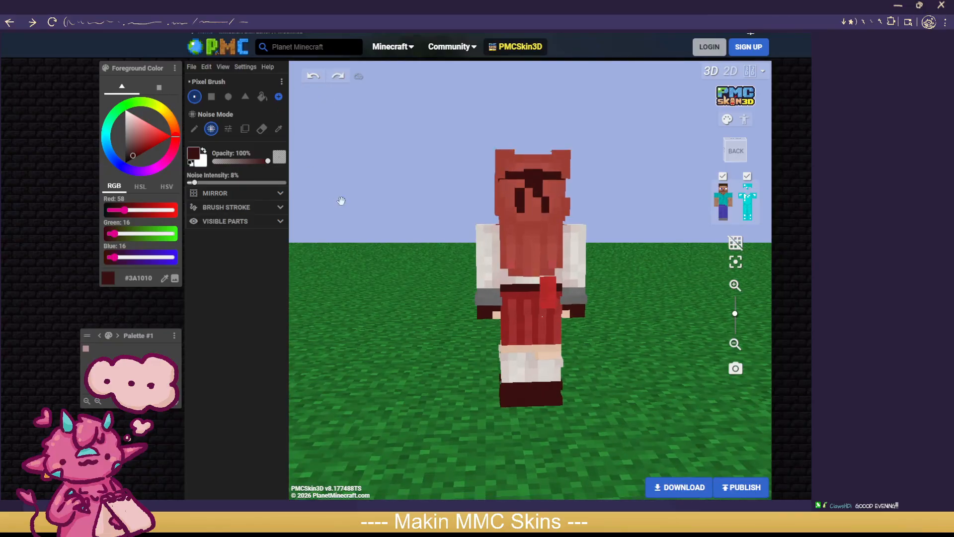
# Step: Sample the cloth's red, choose a darker shade and repaint the cloth's outer pixel column with noise
pyautogui.scroll(3, 336, 175)
pyautogui.click(278, 128)
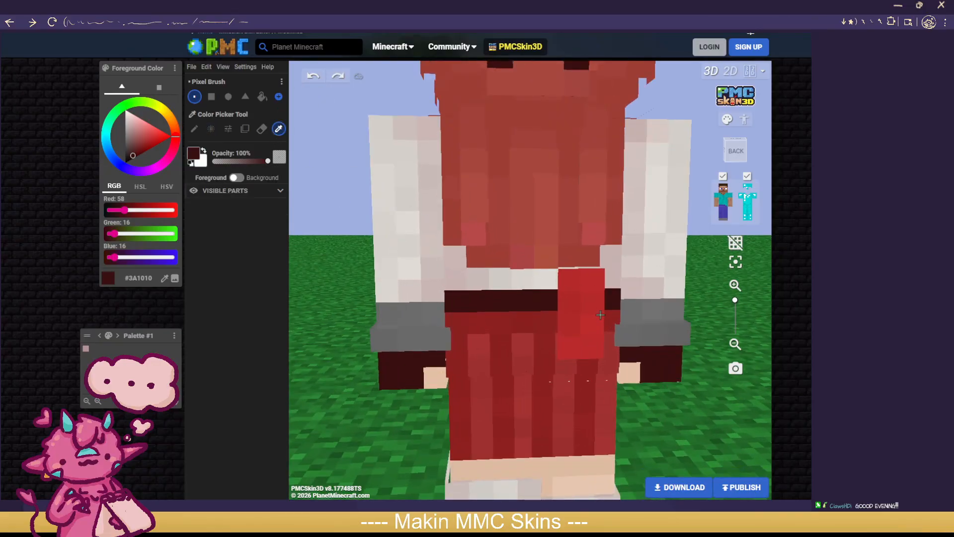
pyautogui.click(600, 315)
pyautogui.click(145, 146)
pyautogui.click(211, 128)
pyautogui.click(591, 281)
pyautogui.click(581, 285)
pyautogui.moveTo(580, 285); pyautogui.dragTo(590, 346)
# Step: Set the colour to #280404, paint a pixel above the cloth's brighter column and undo the extra pixels beside it
pyautogui.moveTo(146, 148); pyautogui.dragTo(136, 155)
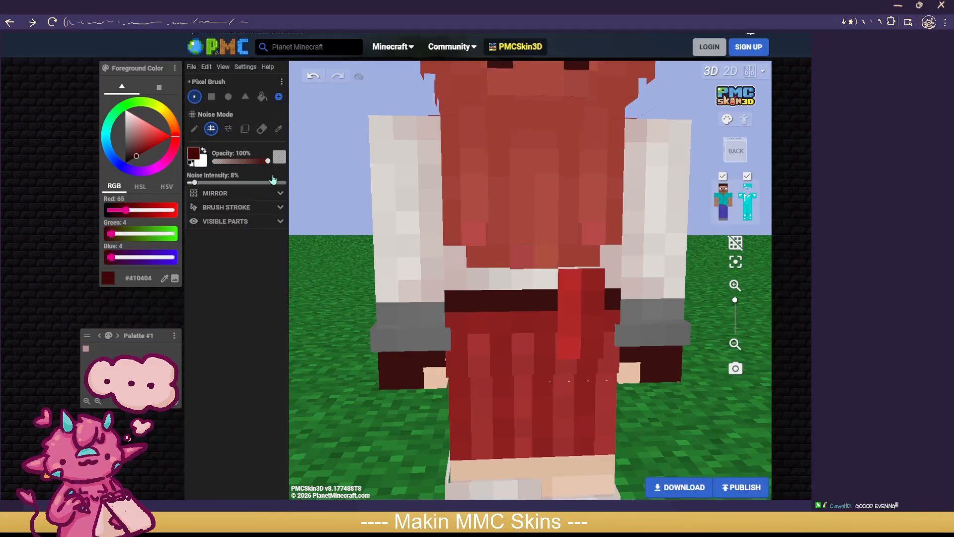
pyautogui.moveTo(134, 167); pyautogui.dragTo(133, 159)
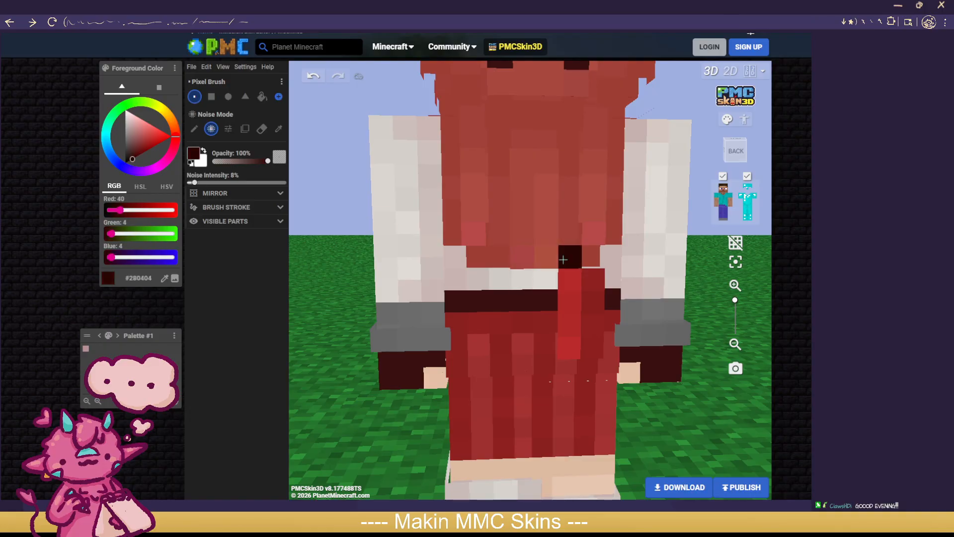
pyautogui.click(570, 256)
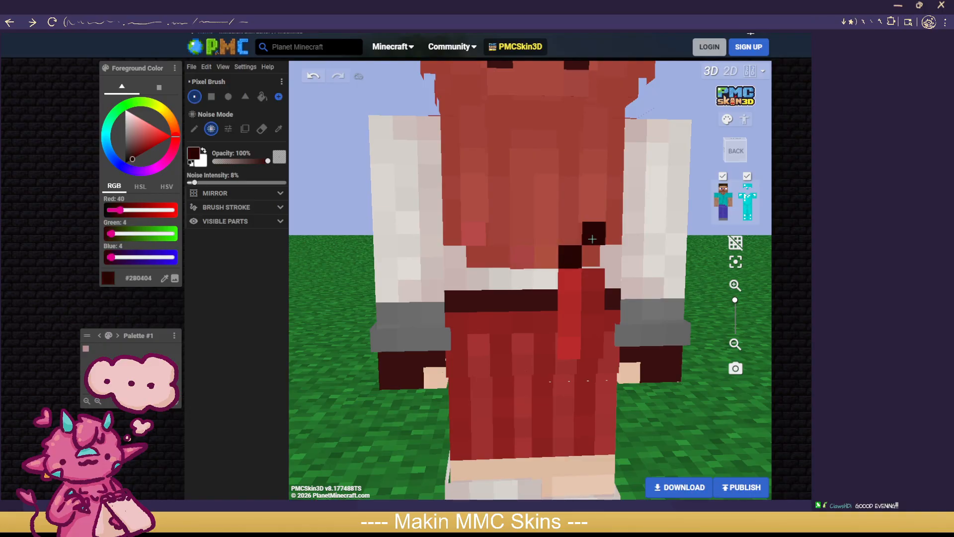
pyautogui.click(609, 258)
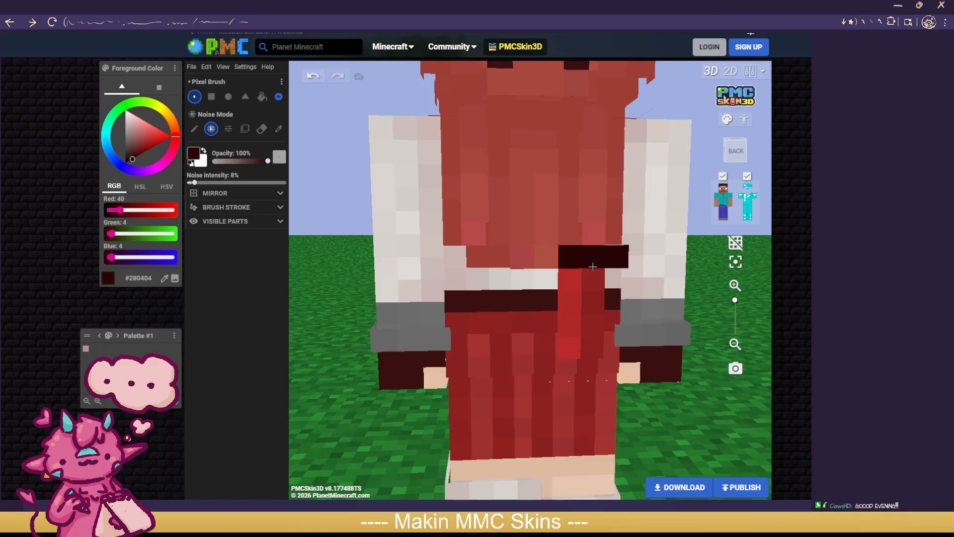
pyautogui.click(320, 75)
# Step: Sample the belt's dark red #3A1010 and paint a raised belt strip across the hanging cloth in Noise mode
pyautogui.click(278, 127)
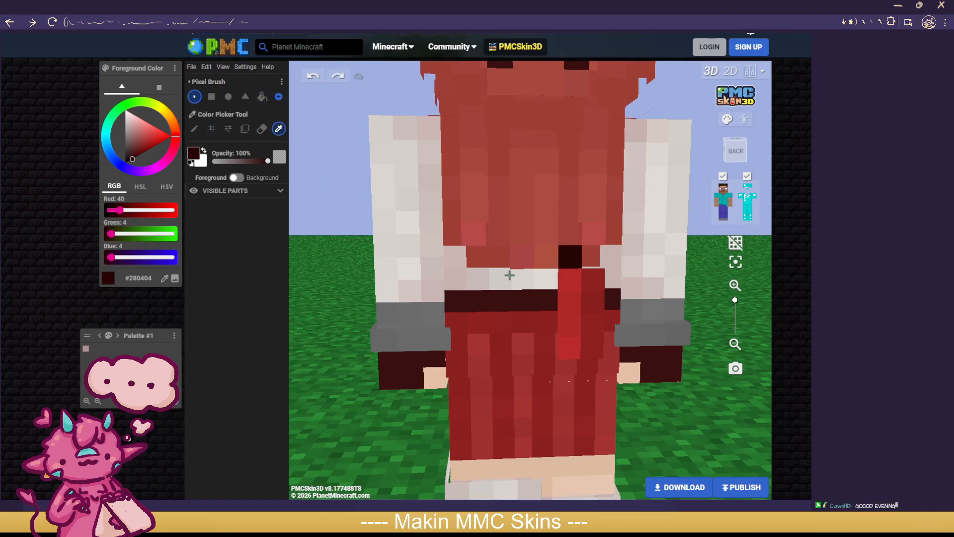
pyautogui.click(541, 299)
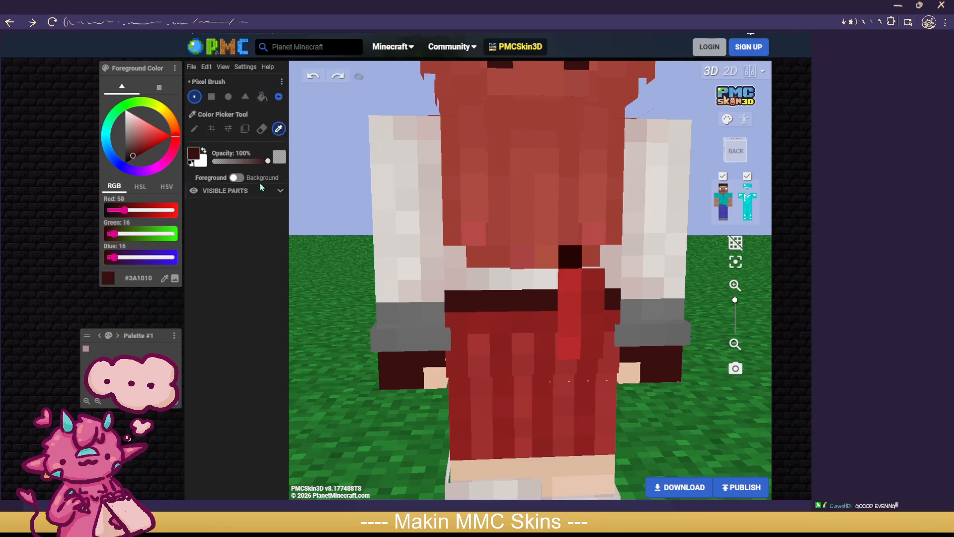
pyautogui.click(211, 130)
pyautogui.moveTo(550, 304); pyautogui.dragTo(625, 302)
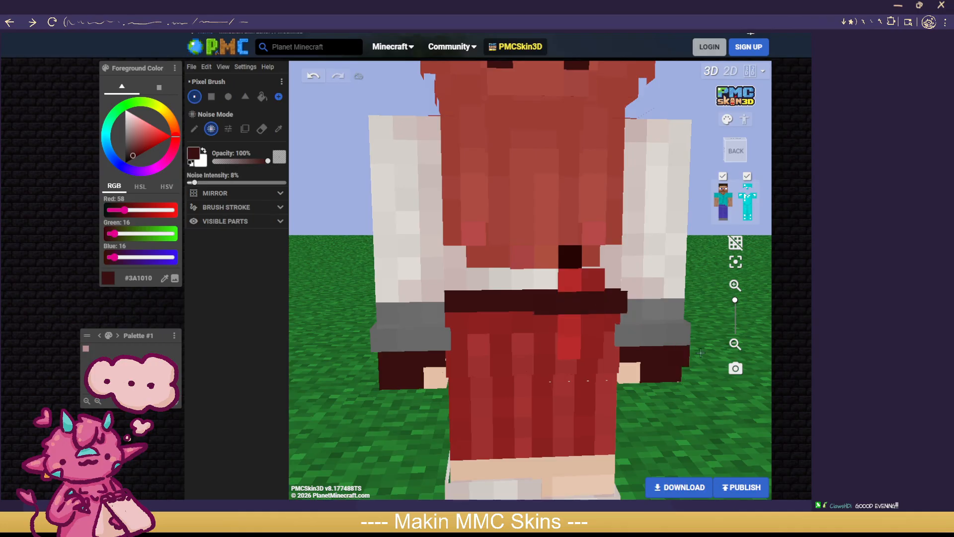
# Step: Undo the raised belt strip and the hanging red cloth at the back of the waist
pyautogui.scroll(-5, 701, 353)
pyautogui.moveTo(525, 401); pyautogui.dragTo(587, 397)
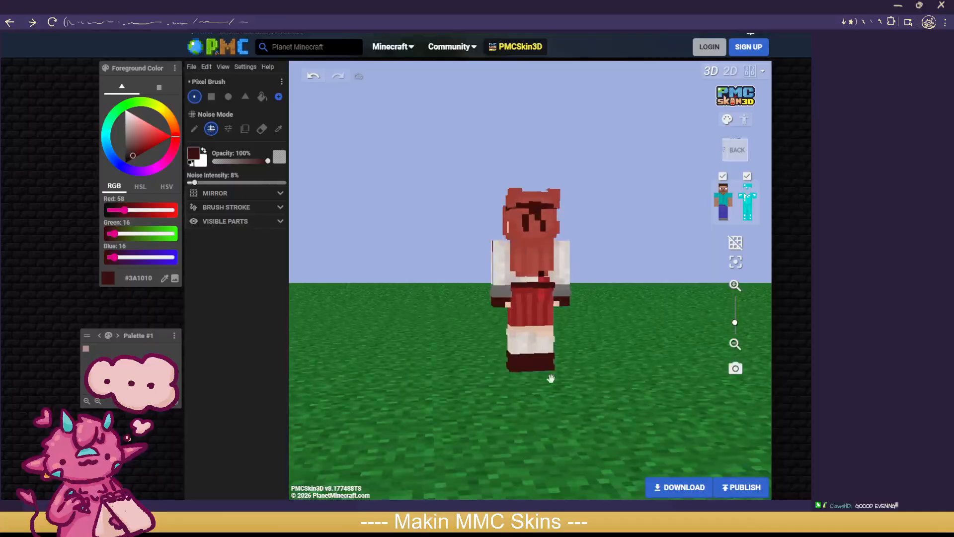
pyautogui.click(315, 77)
pyautogui.moveTo(398, 308); pyautogui.dragTo(658, 348)
pyautogui.scroll(2, 658, 346)
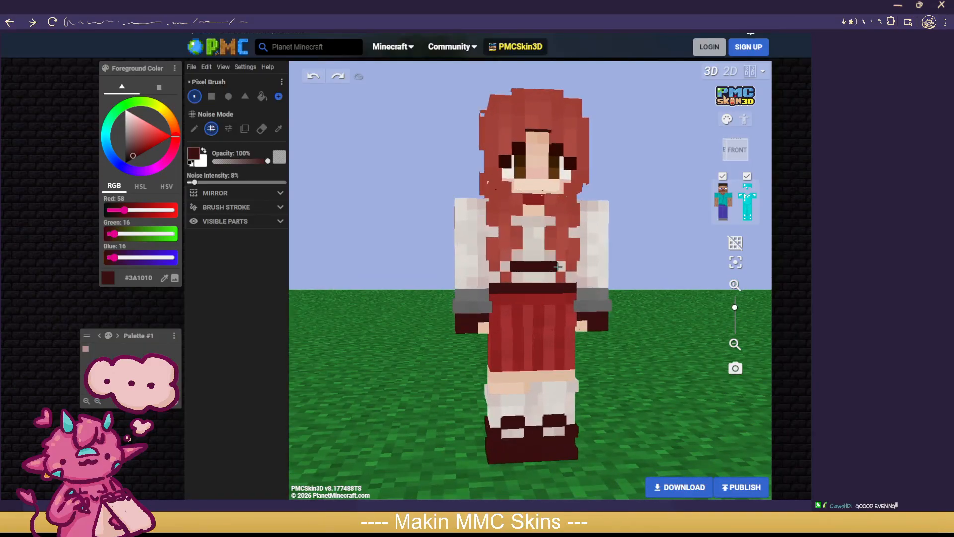
pyautogui.click(313, 77)
# Step: Examine the whole figure from the front and sides, comparing it with and without the outer layer
pyautogui.moveTo(636, 296); pyautogui.dragTo(547, 411)
pyautogui.scroll(-3, 701, 415)
pyautogui.scroll(-2, 523, 418)
pyautogui.moveTo(626, 398); pyautogui.dragTo(887, 401)
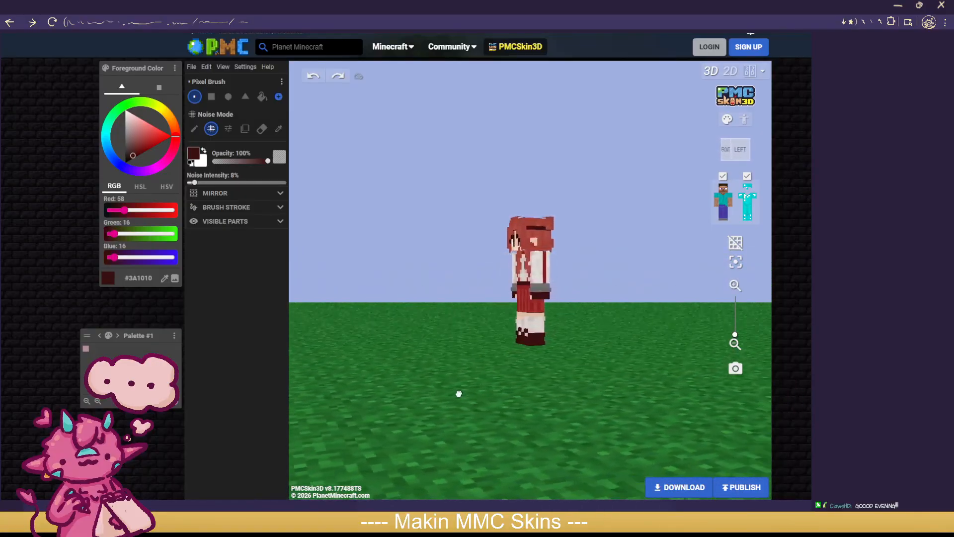
pyautogui.moveTo(422, 394); pyautogui.dragTo(586, 398)
pyautogui.scroll(4, 600, 400)
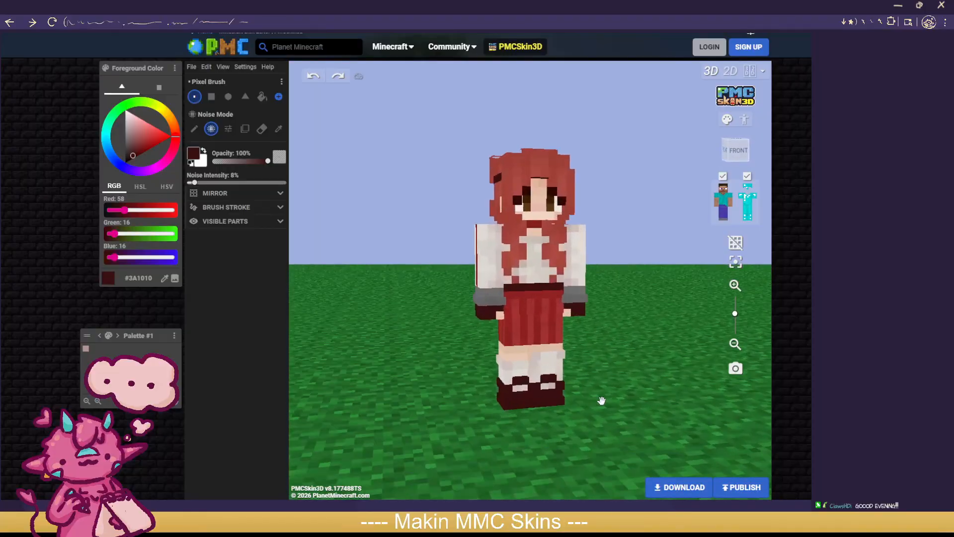
pyautogui.scroll(1, 615, 410)
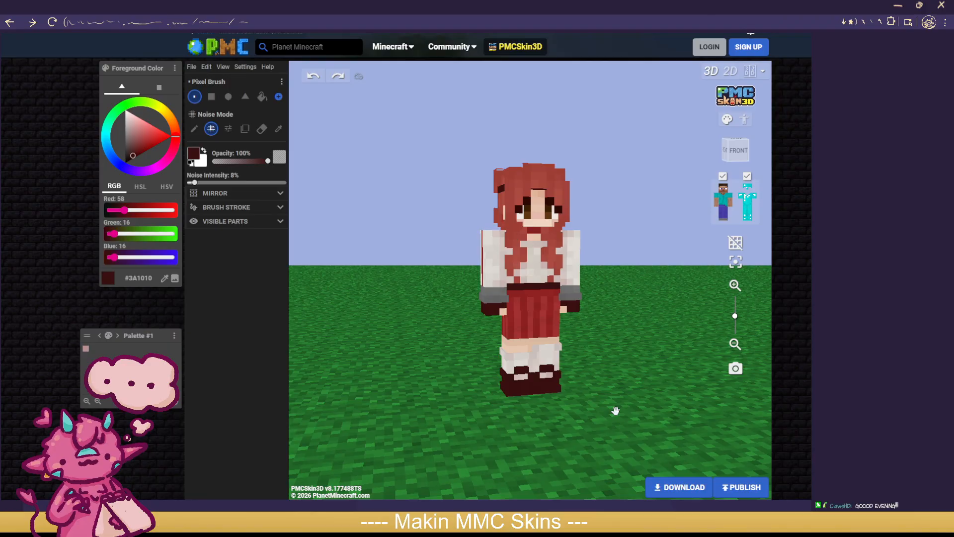
pyautogui.scroll(1, 616, 411)
pyautogui.scroll(2, 638, 369)
pyautogui.moveTo(645, 367); pyautogui.dragTo(637, 370)
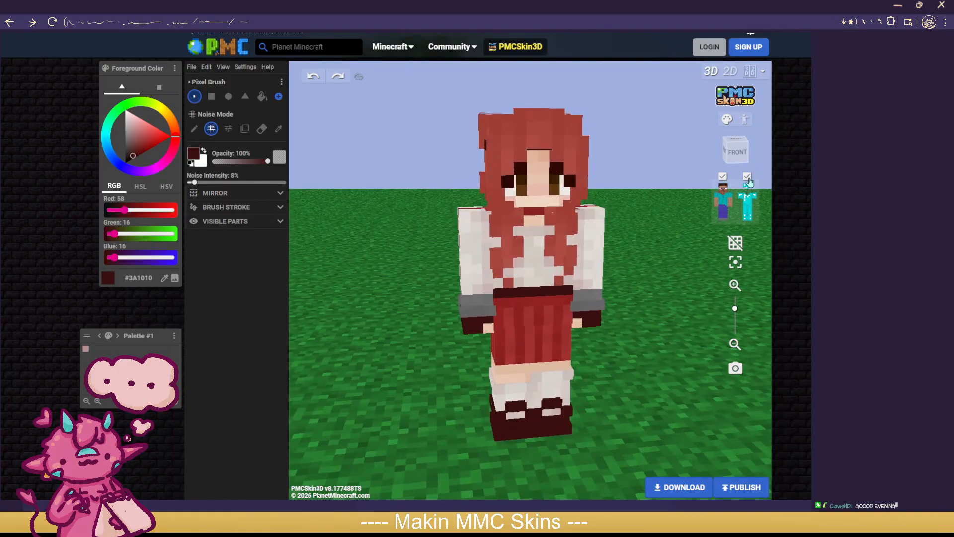
pyautogui.click(747, 177)
pyautogui.click(747, 176)
# Step: Try a red #D32E2E noise stroke at 34% opacity across the eyes and nose, and undo it
pyautogui.click(148, 142)
pyautogui.click(155, 136)
pyautogui.click(230, 161)
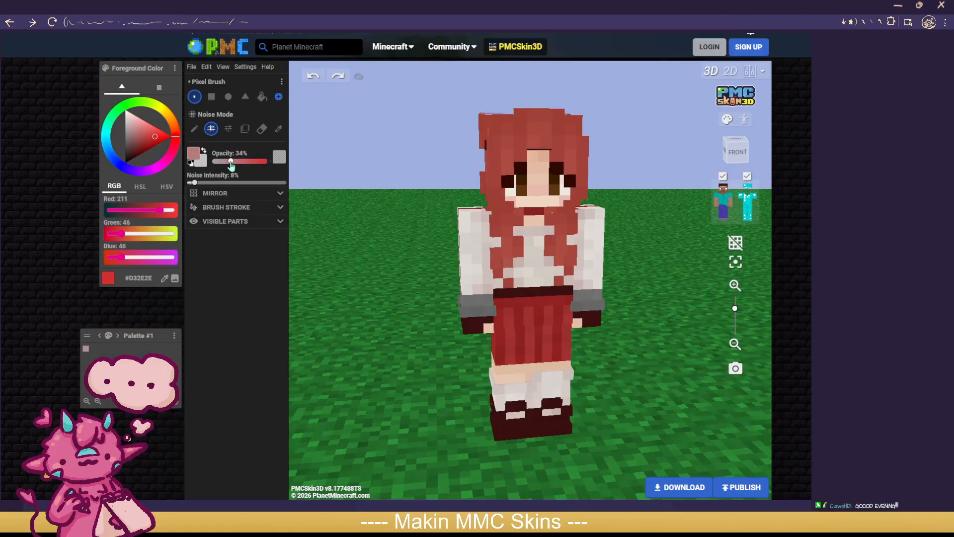
pyautogui.moveTo(512, 190)
pyautogui.mouseDown()
pyautogui.moveTo(565, 192)
pyautogui.moveTo(558, 183)
pyautogui.mouseUp()
pyautogui.moveTo(673, 248); pyautogui.dragTo(641, 247)
pyautogui.scroll(-5, 628, 245)
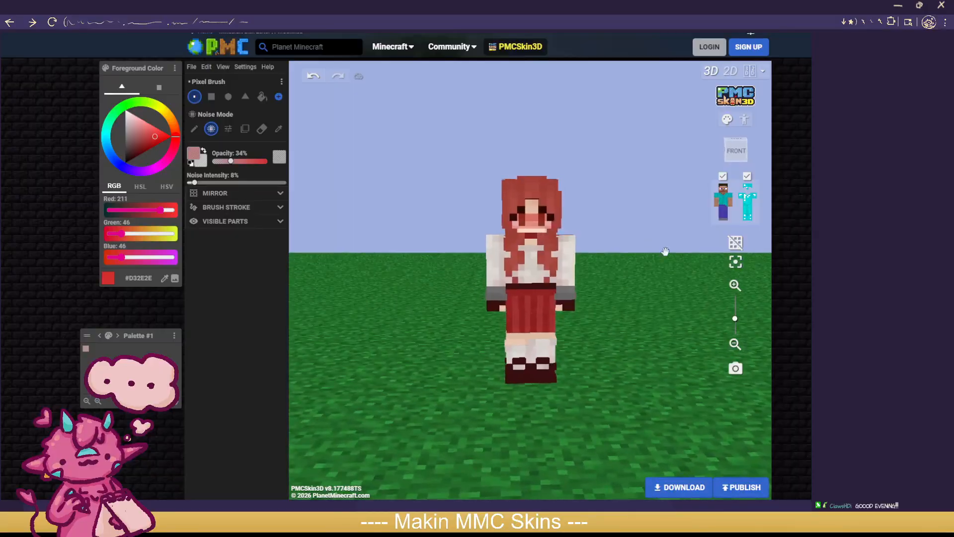
pyautogui.scroll(3, 666, 248)
pyautogui.click(313, 77)
pyautogui.click(314, 77)
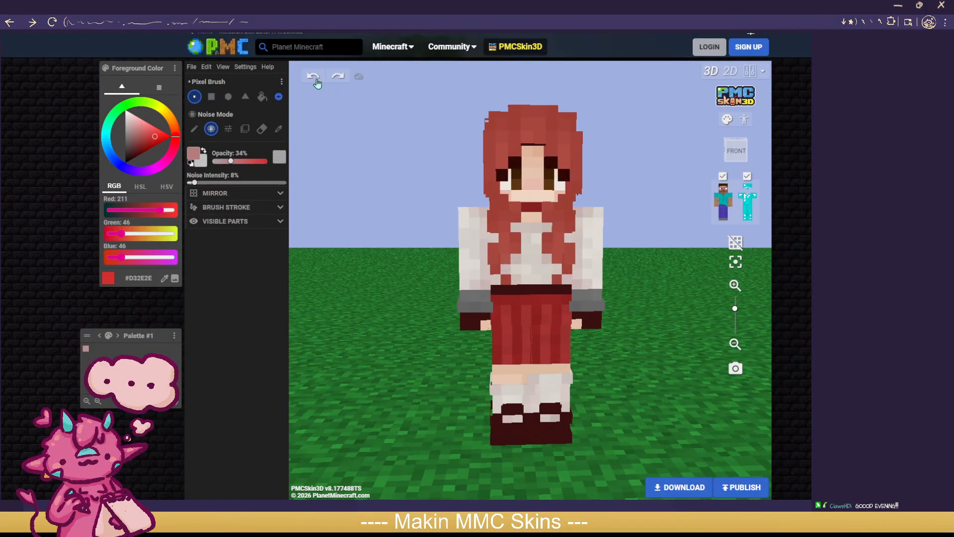
# Step: Sample the raised cuff's grey #6A6A6A as the colour for the Noise brush
pyautogui.moveTo(348, 160); pyautogui.dragTo(371, 160)
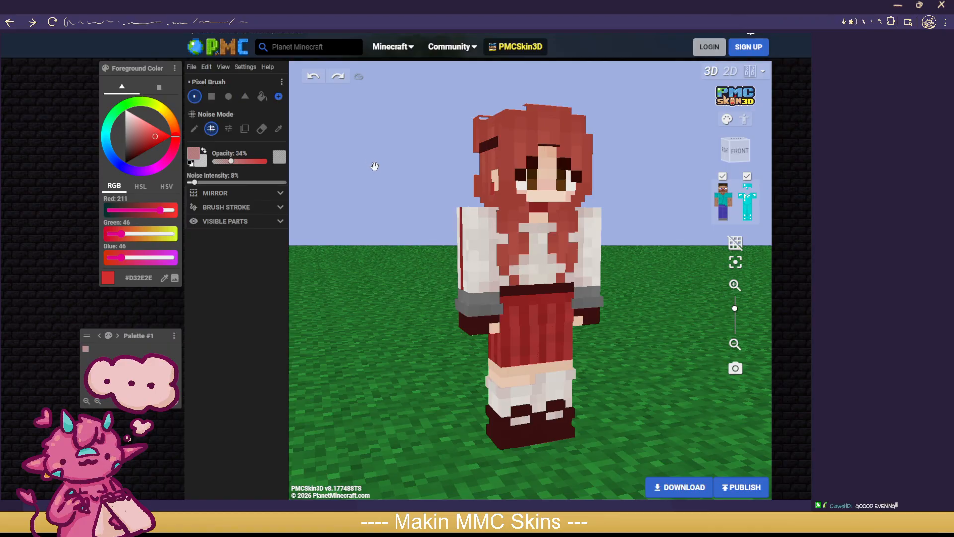
pyautogui.moveTo(362, 228); pyautogui.dragTo(670, 243)
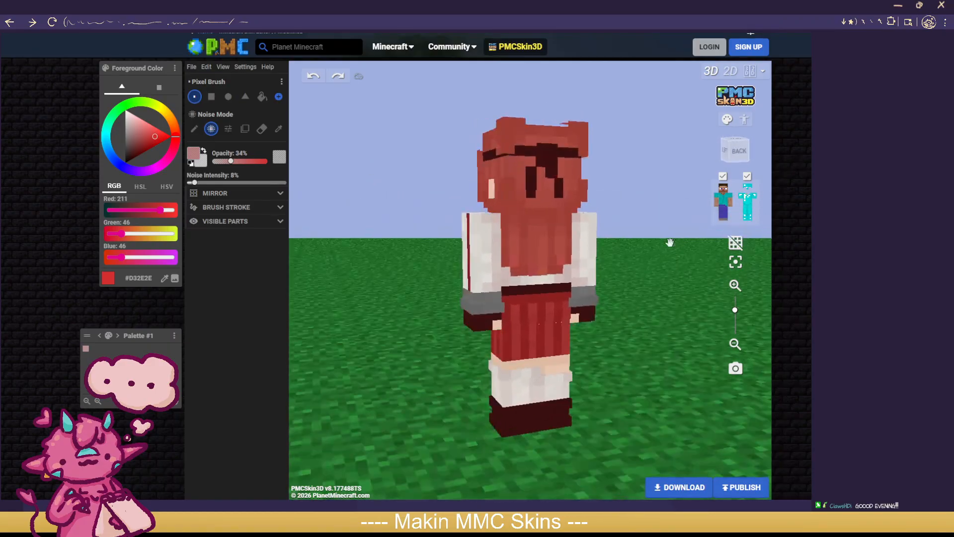
pyautogui.click(483, 224)
pyautogui.moveTo(377, 222); pyautogui.dragTo(618, 222)
pyautogui.click(278, 129)
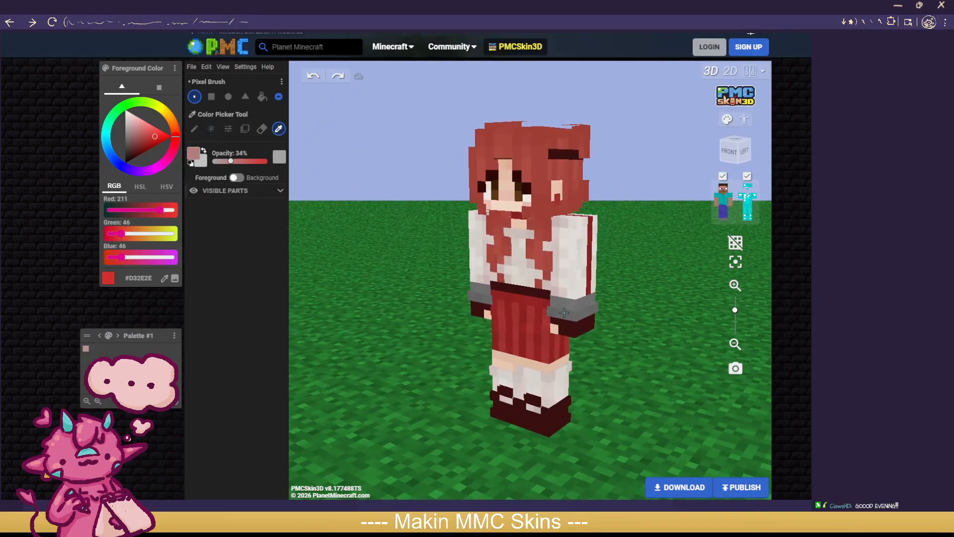
pyautogui.click(567, 316)
pyautogui.click(212, 128)
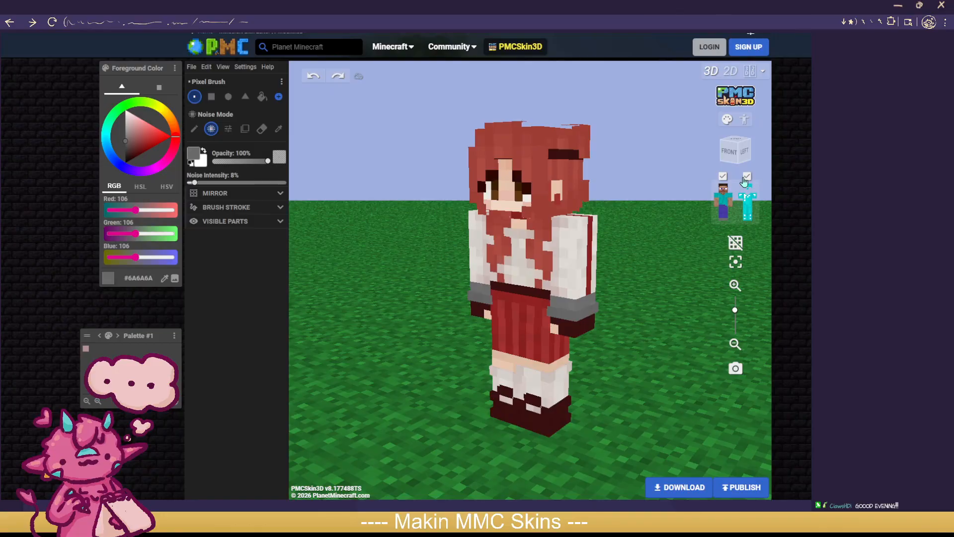
# Step: Hide the outer layer and paint the tops of the shoulders grey with the Noise brush
pyautogui.click(749, 191)
pyautogui.moveTo(701, 218); pyautogui.dragTo(592, 275)
pyautogui.moveTo(529, 259); pyautogui.dragTo(560, 250)
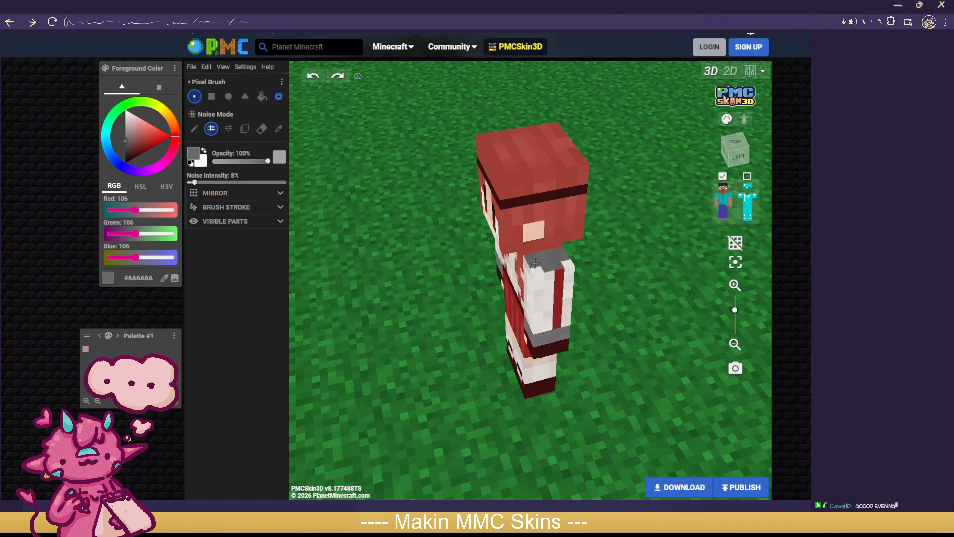
pyautogui.click(565, 261)
pyautogui.moveTo(605, 271); pyautogui.dragTo(685, 263)
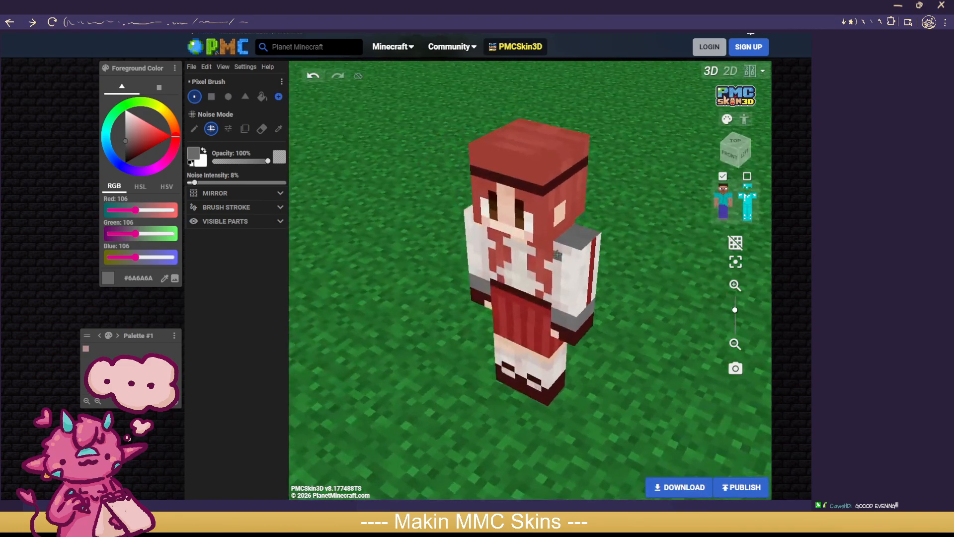
pyautogui.moveTo(596, 246); pyautogui.dragTo(527, 250)
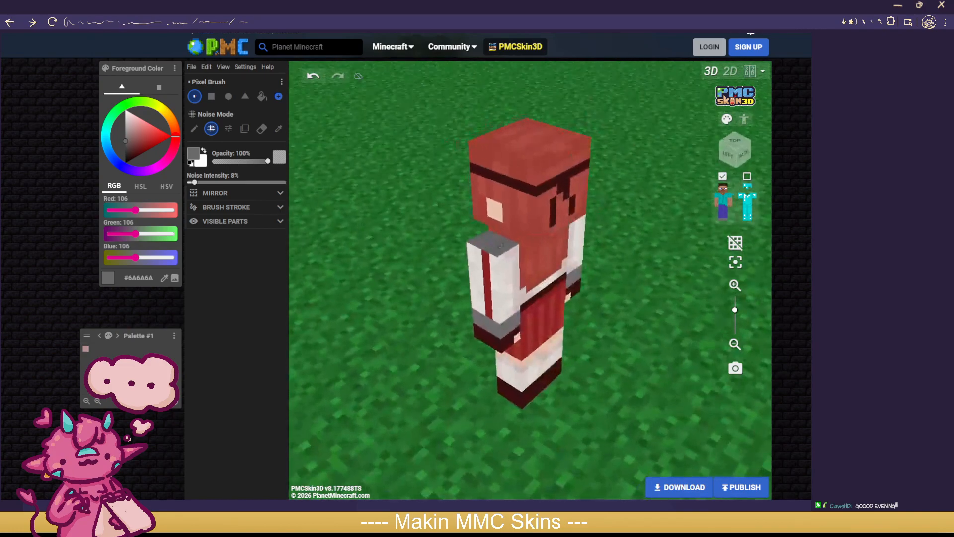
# Step: Show the outer layer again and undo the grey paint on the shoulders
pyautogui.click(747, 177)
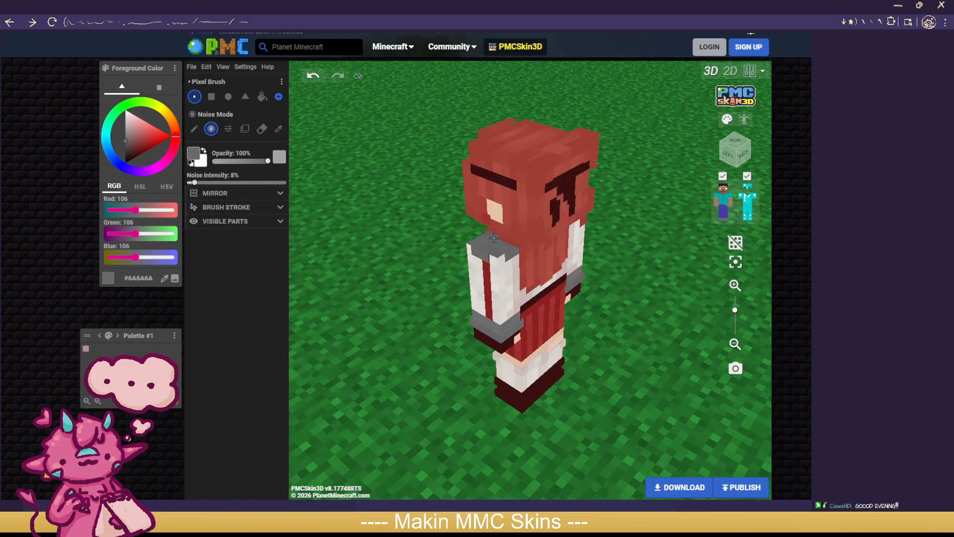
pyautogui.moveTo(392, 266); pyautogui.dragTo(629, 253)
pyautogui.scroll(-3, 631, 223)
pyautogui.click(309, 79)
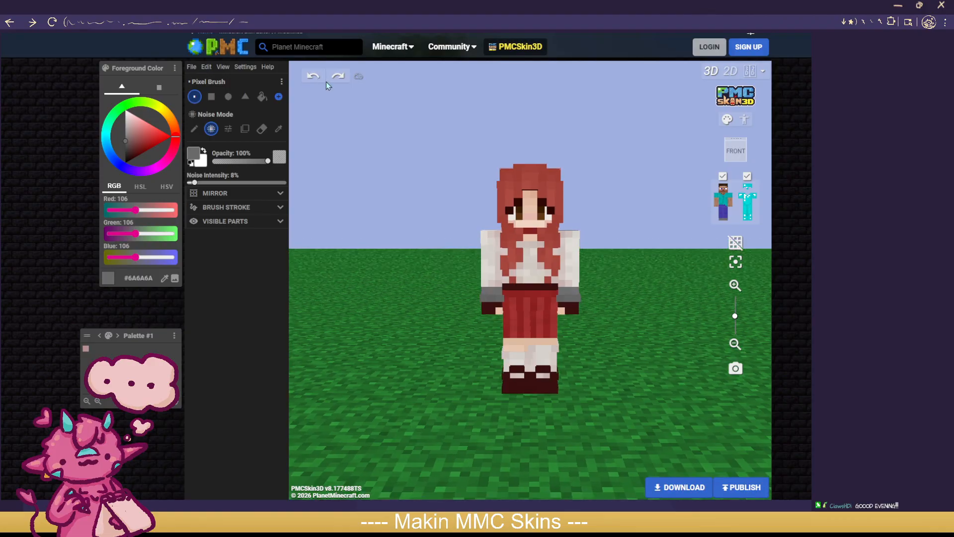
pyautogui.moveTo(343, 111); pyautogui.dragTo(341, 213)
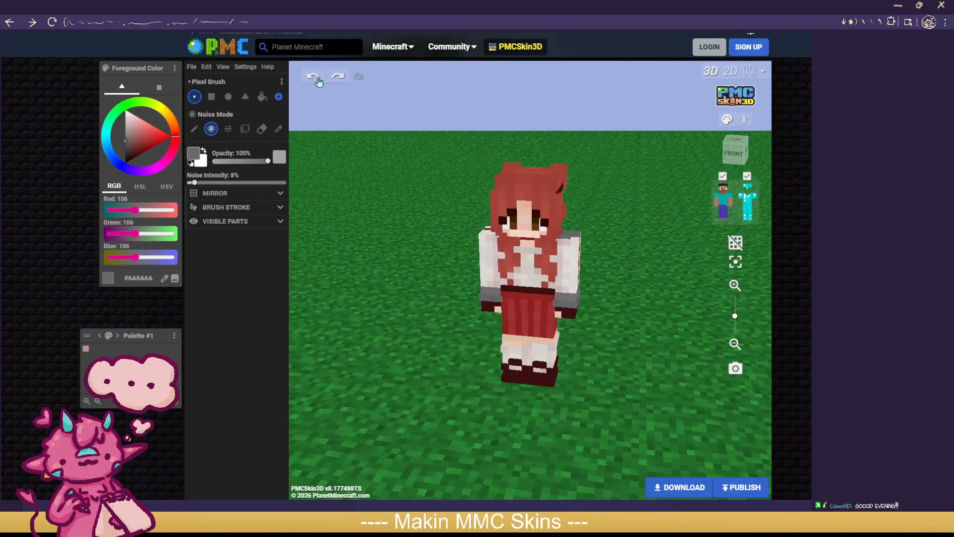
# Step: Sample the shoe's dark red, darken it to #280404 and set the Noise brush opacity to 29%
pyautogui.moveTo(347, 249); pyautogui.dragTo(675, 388)
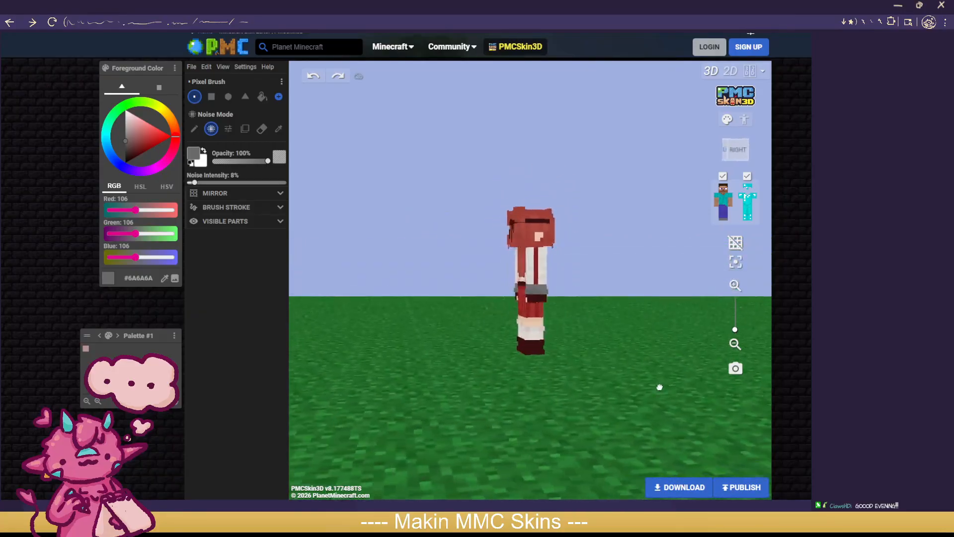
pyautogui.moveTo(448, 381); pyautogui.dragTo(530, 420)
pyautogui.scroll(2, 520, 403)
pyautogui.scroll(3, 586, 441)
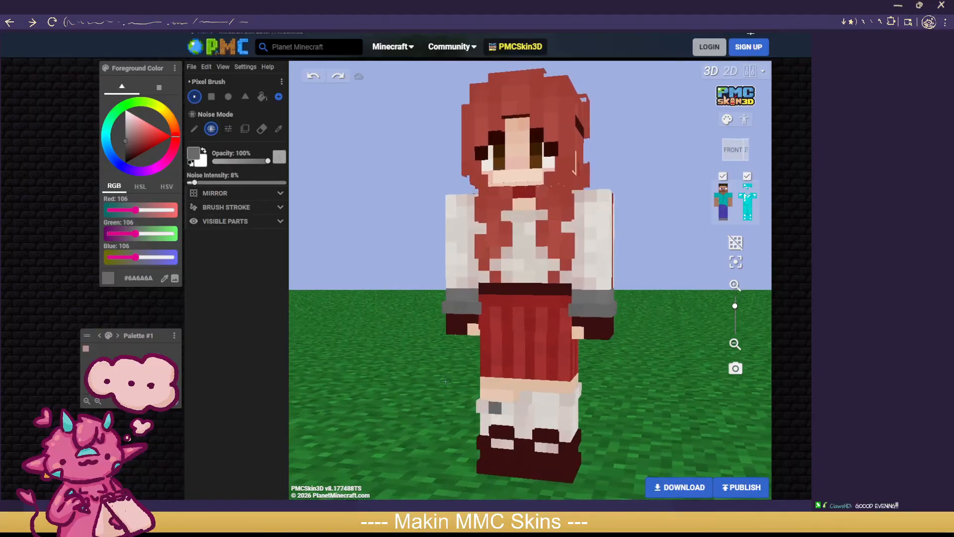
pyautogui.click(278, 129)
pyautogui.click(512, 464)
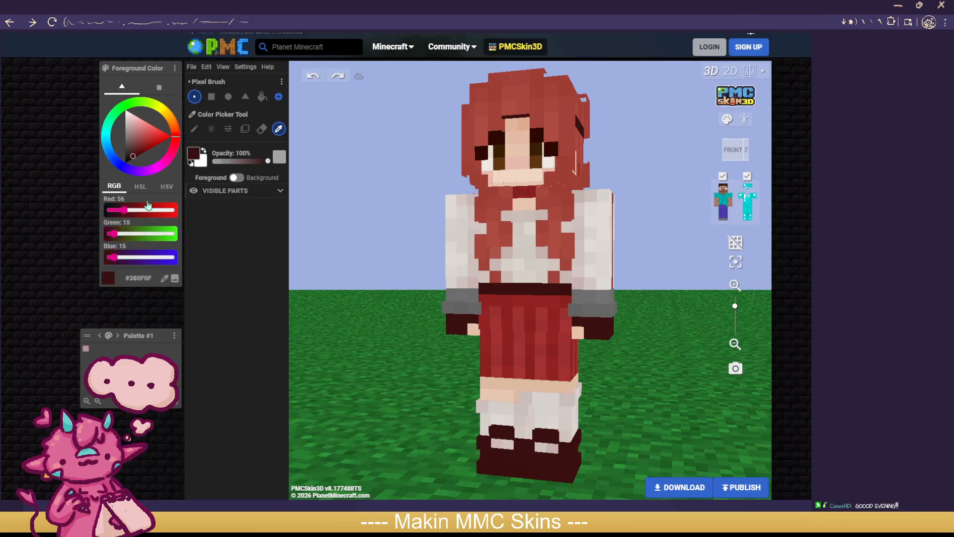
pyautogui.click(133, 159)
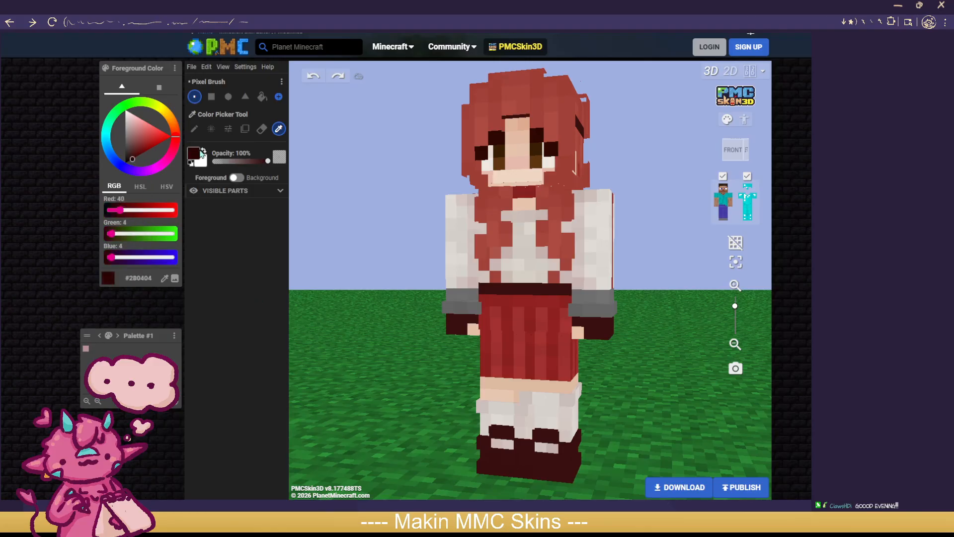
pyautogui.click(212, 132)
pyautogui.moveTo(268, 161); pyautogui.dragTo(249, 161)
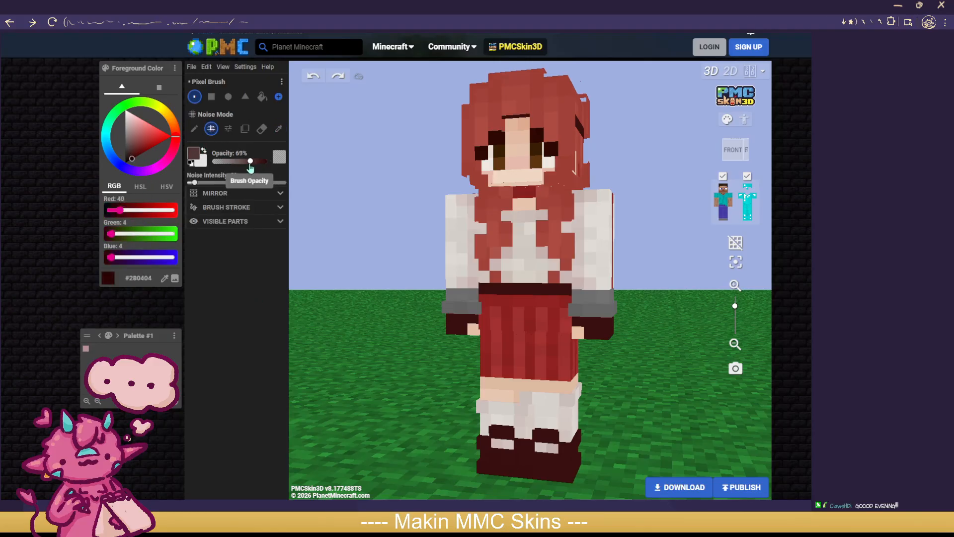
pyautogui.click(228, 162)
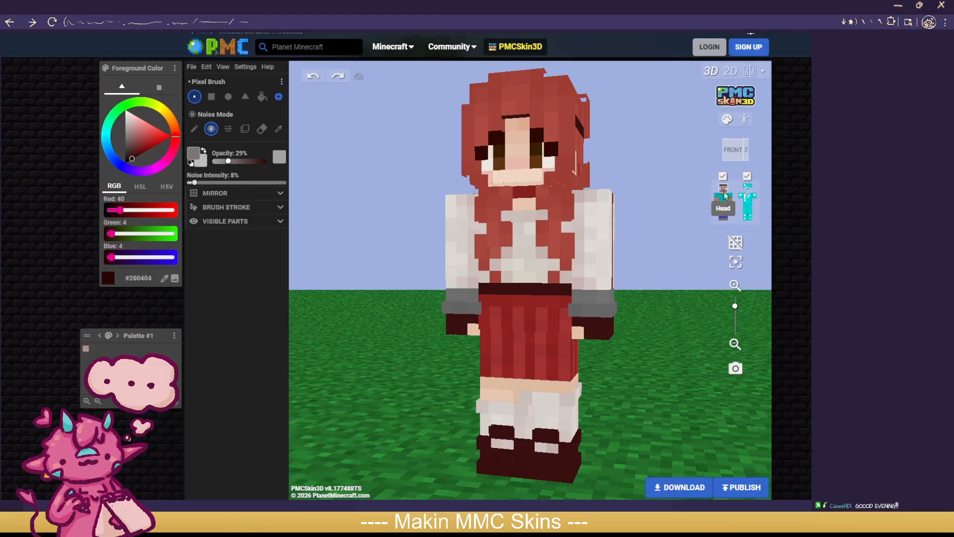
# Step: Shade the dark headband around the base head with the translucent #280404 noise brush, comparing it with the outer layer shown
pyautogui.moveTo(692, 208); pyautogui.dragTo(669, 222)
pyautogui.click(747, 176)
pyautogui.moveTo(647, 190); pyautogui.dragTo(702, 187)
pyautogui.moveTo(557, 112); pyautogui.dragTo(514, 112)
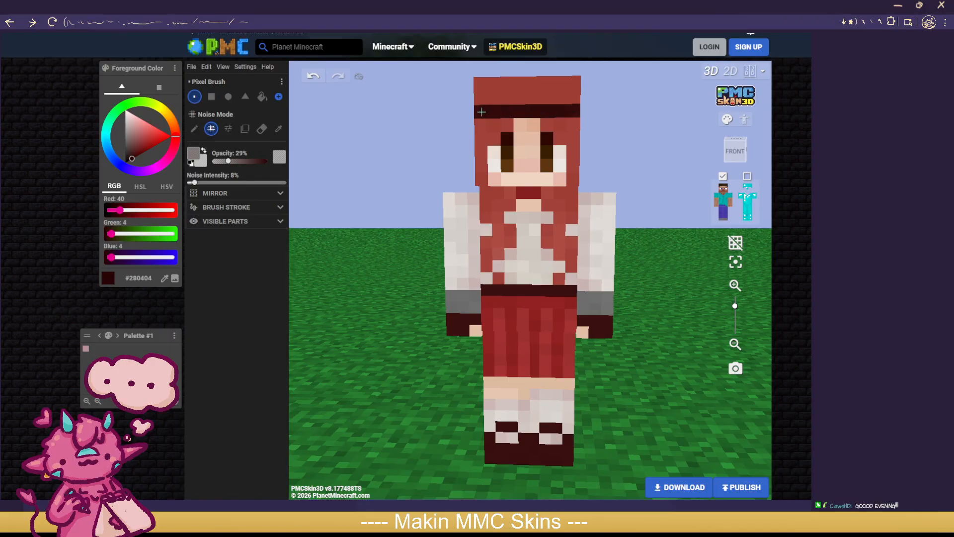
pyautogui.moveTo(671, 133); pyautogui.dragTo(511, 157)
pyautogui.moveTo(656, 188); pyautogui.dragTo(626, 180)
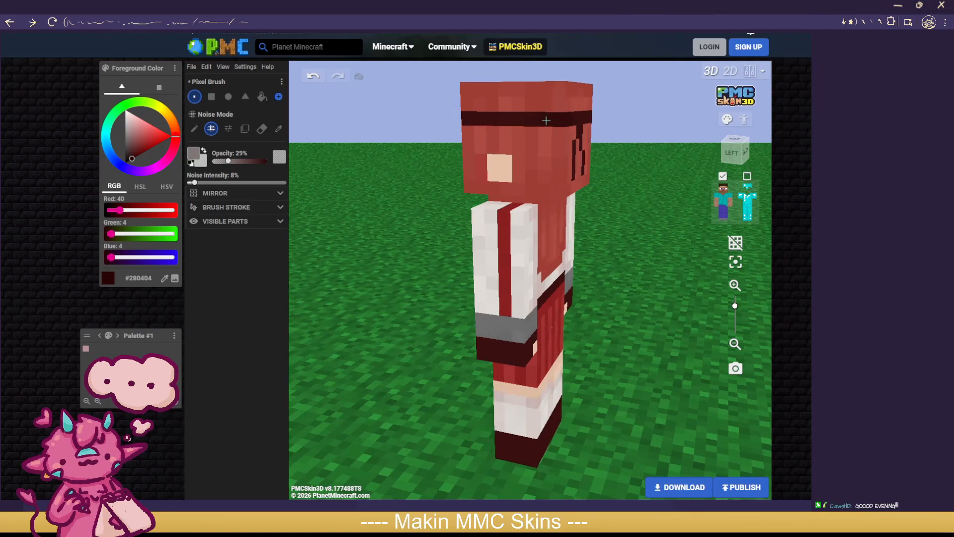
pyautogui.moveTo(661, 149); pyautogui.dragTo(551, 123)
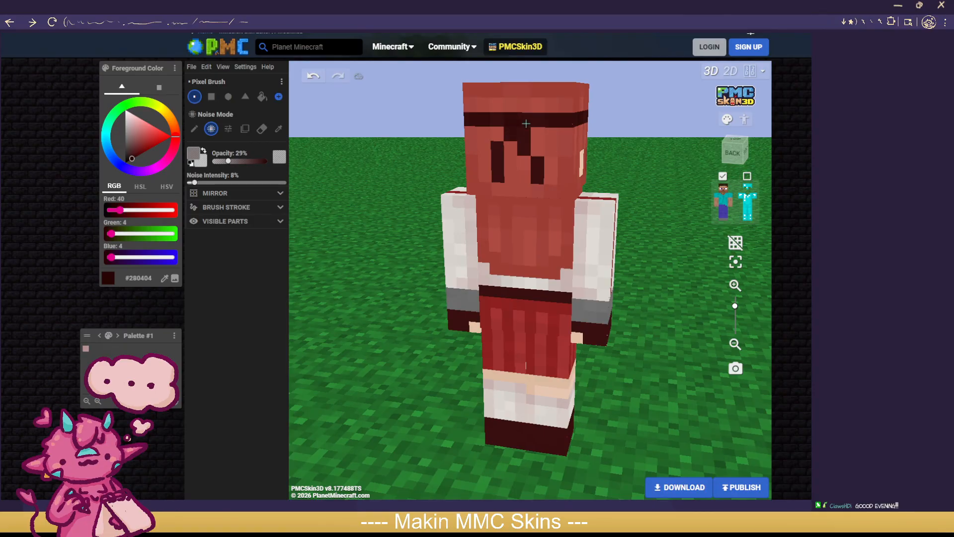
pyautogui.click(747, 177)
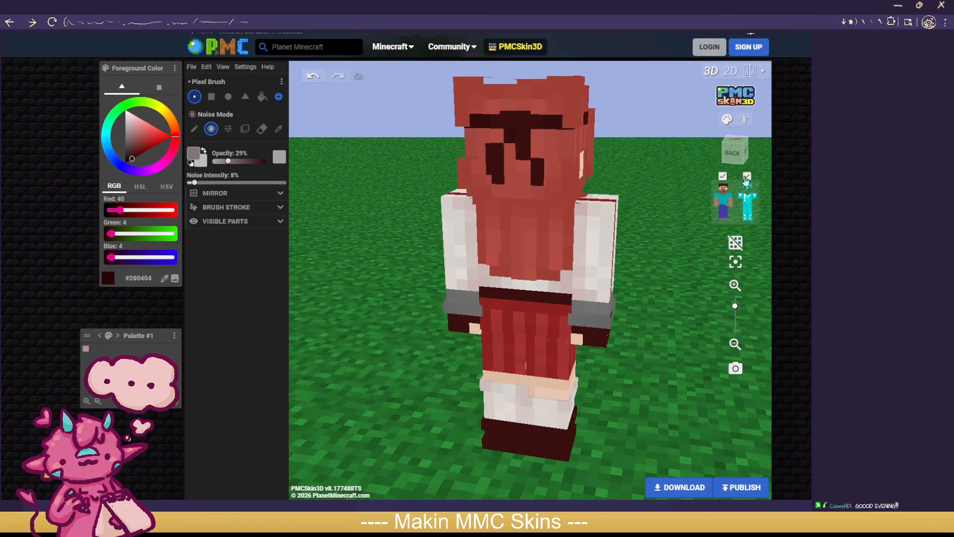
pyautogui.click(746, 177)
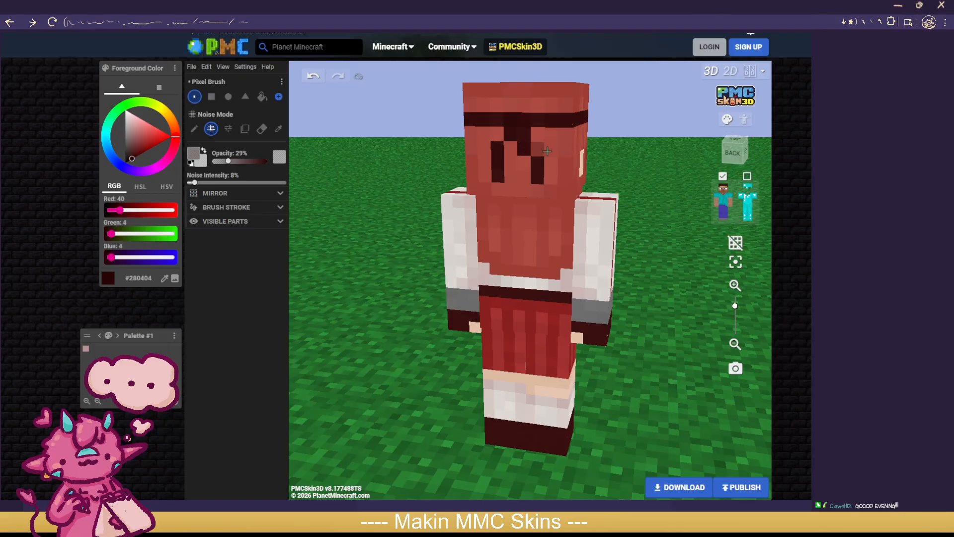
pyautogui.click(747, 176)
pyautogui.moveTo(666, 276); pyautogui.dragTo(647, 289)
# Step: Hide both base arms and shade the dark belt around the waist with the translucent #280404 noise brush
pyautogui.click(746, 176)
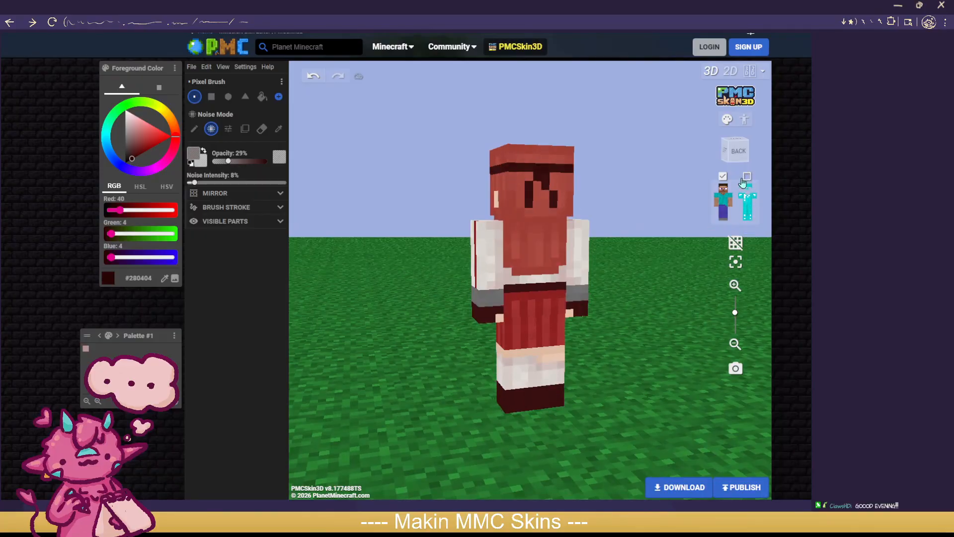
pyautogui.scroll(5, 669, 287)
pyautogui.moveTo(658, 341); pyautogui.dragTo(670, 386)
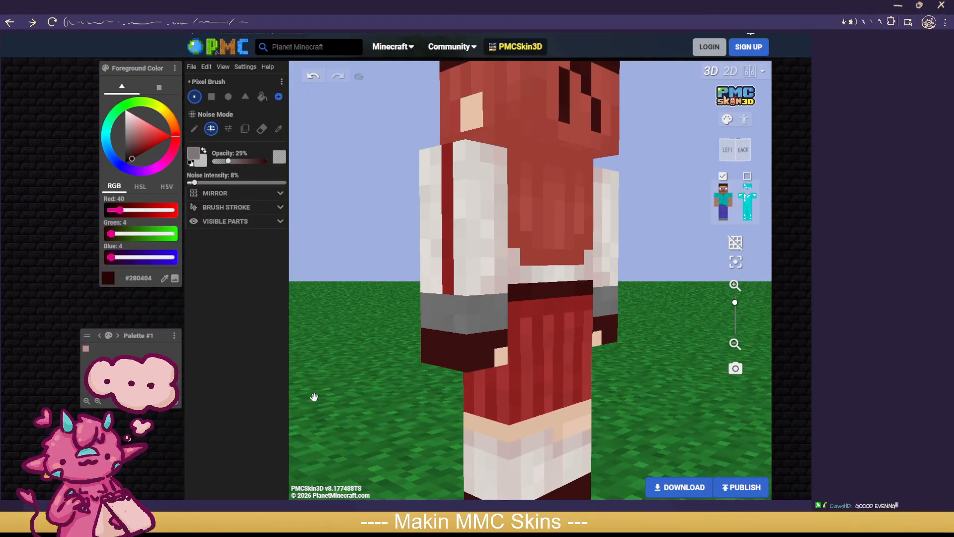
pyautogui.moveTo(323, 394); pyautogui.dragTo(541, 389)
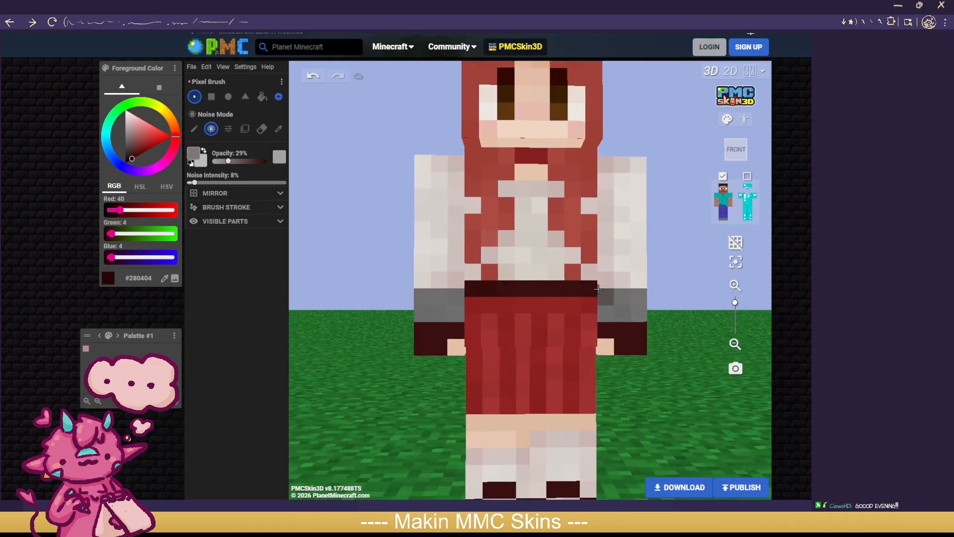
pyautogui.click(730, 201)
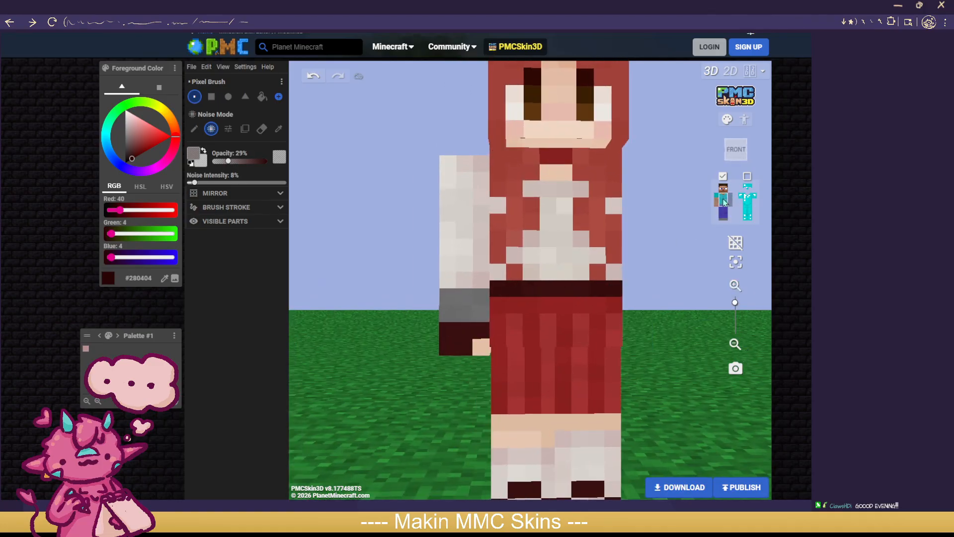
pyautogui.click(720, 210)
pyautogui.moveTo(596, 318); pyautogui.dragTo(581, 326)
pyautogui.moveTo(383, 293); pyautogui.dragTo(533, 302)
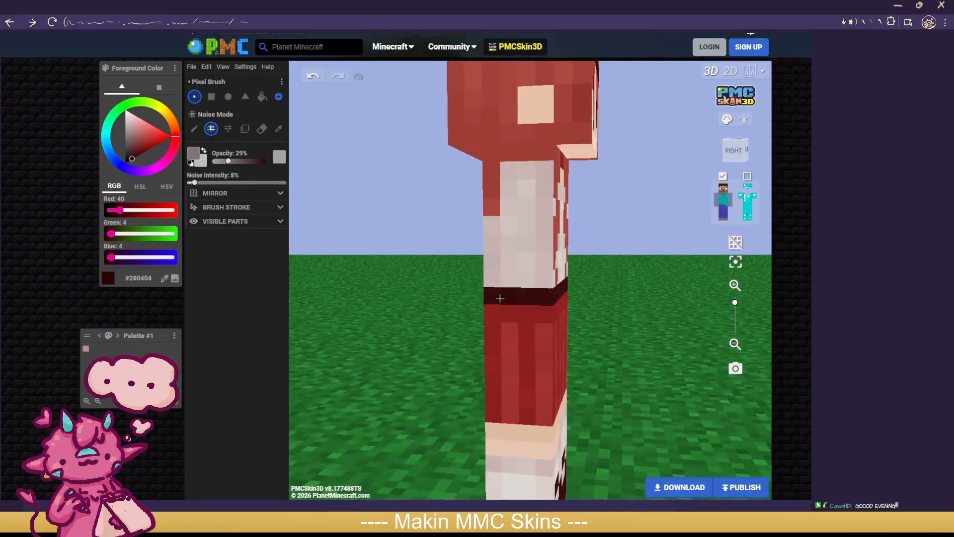
pyautogui.moveTo(669, 297); pyautogui.dragTo(529, 296)
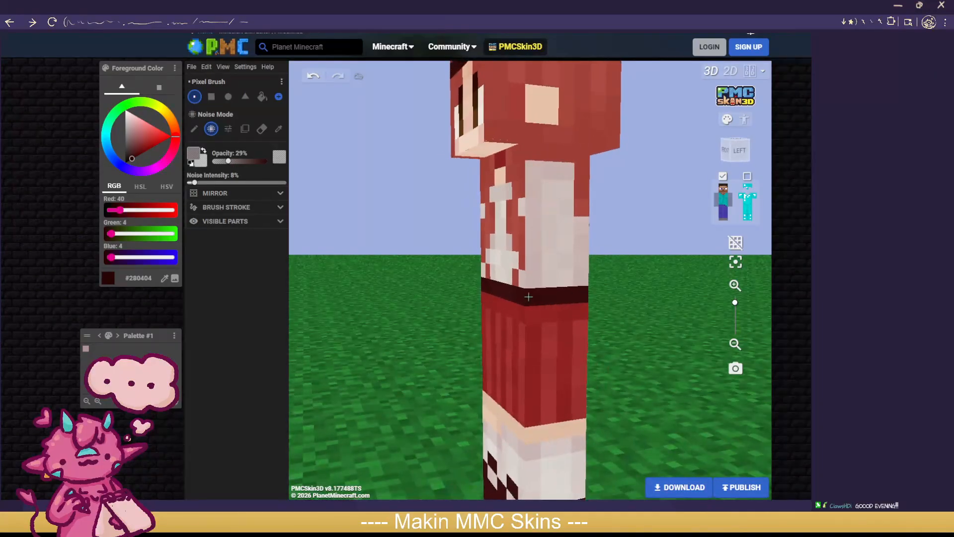
pyautogui.moveTo(644, 304); pyautogui.dragTo(711, 303)
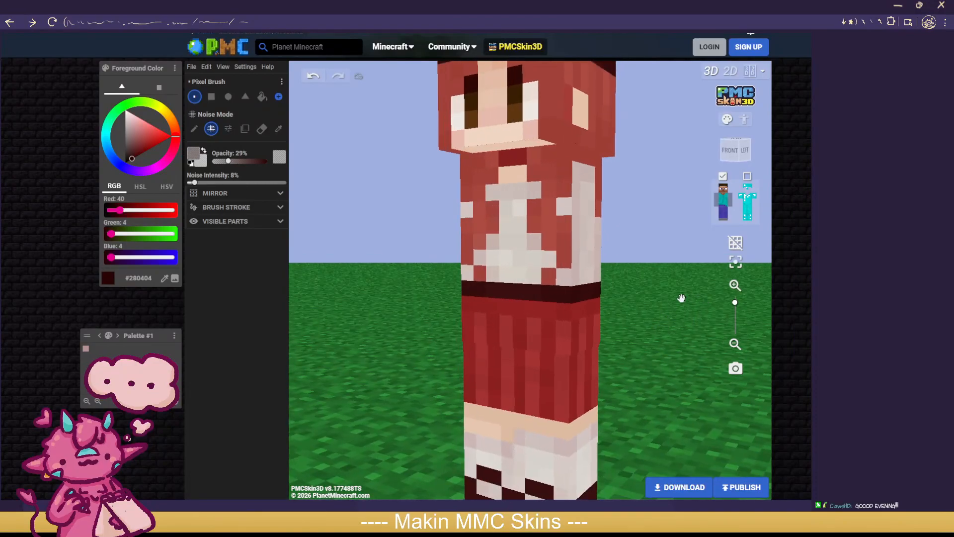
# Step: Show both base arms again, hide the base torso and check the brush's Mirror options
pyautogui.click(729, 203)
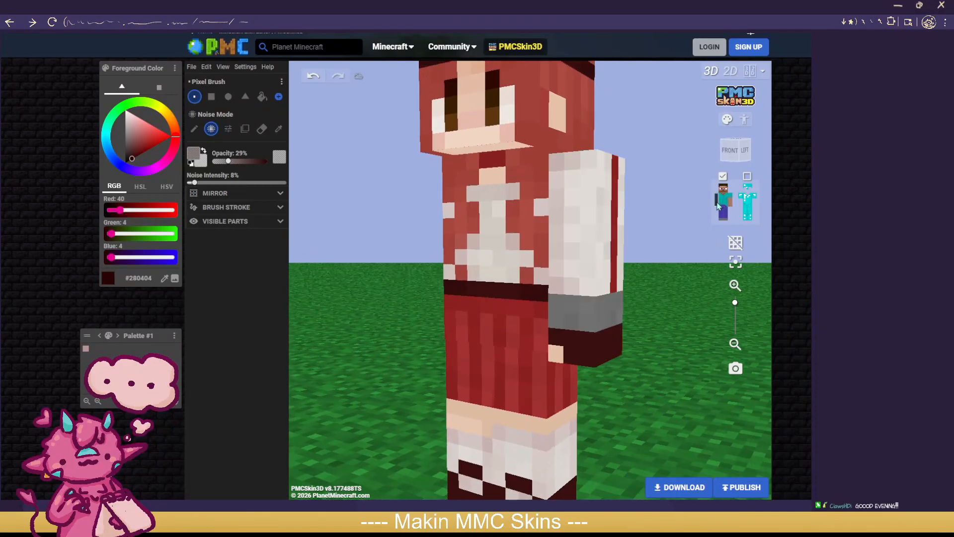
pyautogui.click(718, 205)
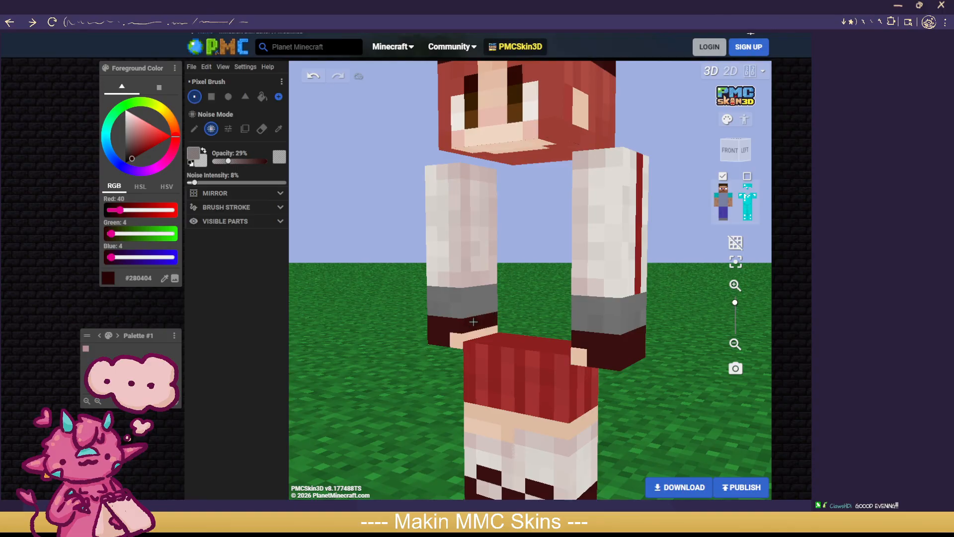
pyautogui.moveTo(414, 380); pyautogui.dragTo(254, 408)
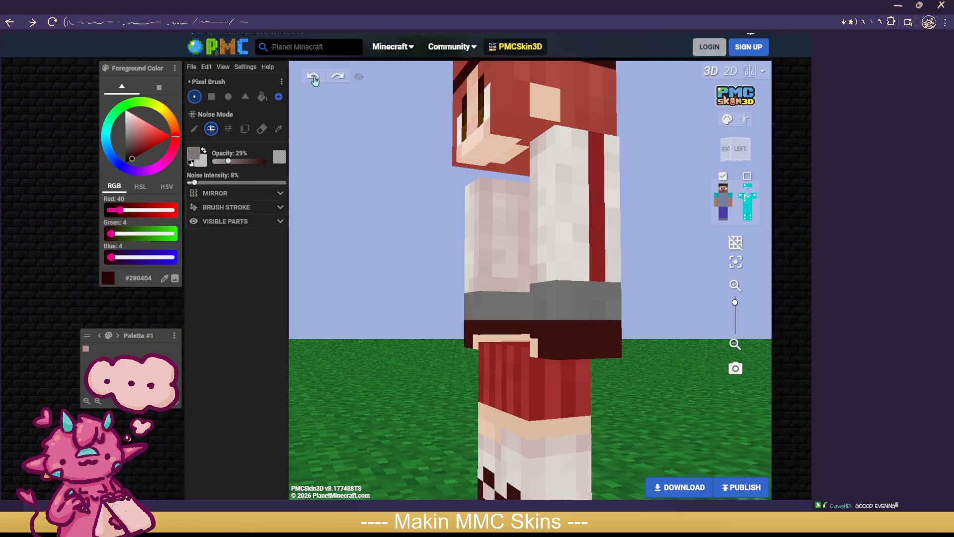
pyautogui.click(240, 196)
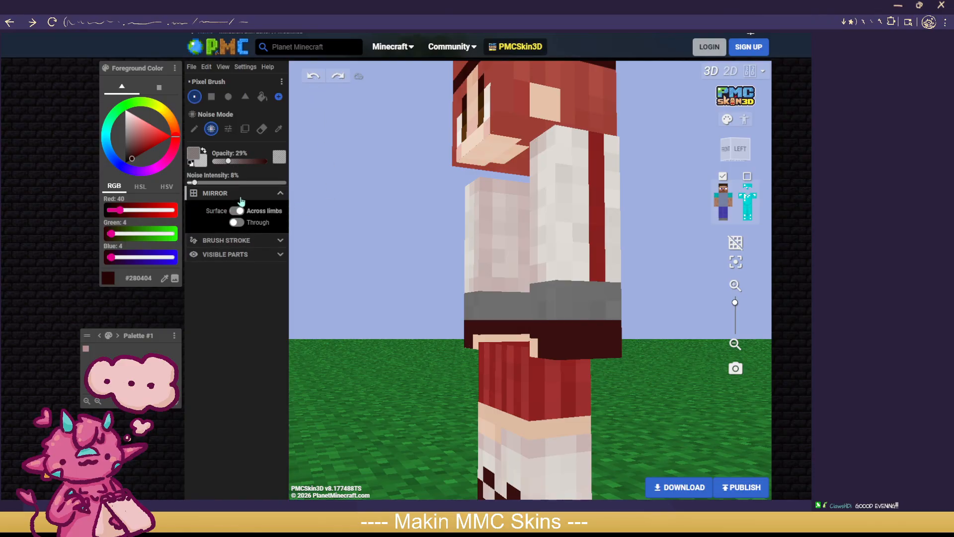
pyautogui.click(241, 197)
# Step: Shade the dark red cuffs around both base sleeves with the #280404 noise brush at 29% opacity
pyautogui.moveTo(523, 328)
pyautogui.mouseDown()
pyautogui.moveTo(475, 328)
pyautogui.moveTo(453, 390)
pyautogui.mouseUp()
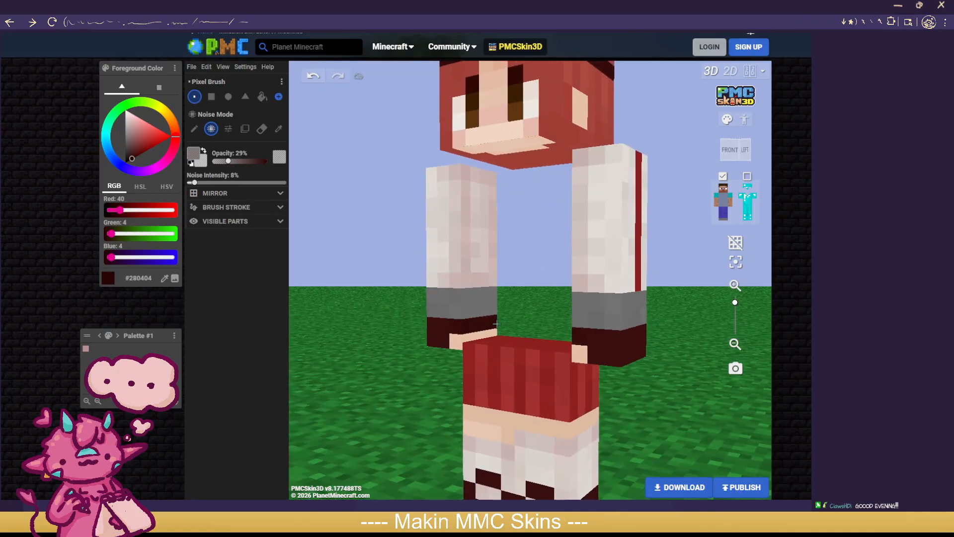
pyautogui.moveTo(525, 323); pyautogui.dragTo(348, 360)
pyautogui.moveTo(474, 362); pyautogui.dragTo(484, 225)
pyautogui.moveTo(440, 273); pyautogui.dragTo(368, 394)
pyautogui.moveTo(375, 343); pyautogui.dragTo(619, 353)
pyautogui.moveTo(712, 365); pyautogui.dragTo(515, 376)
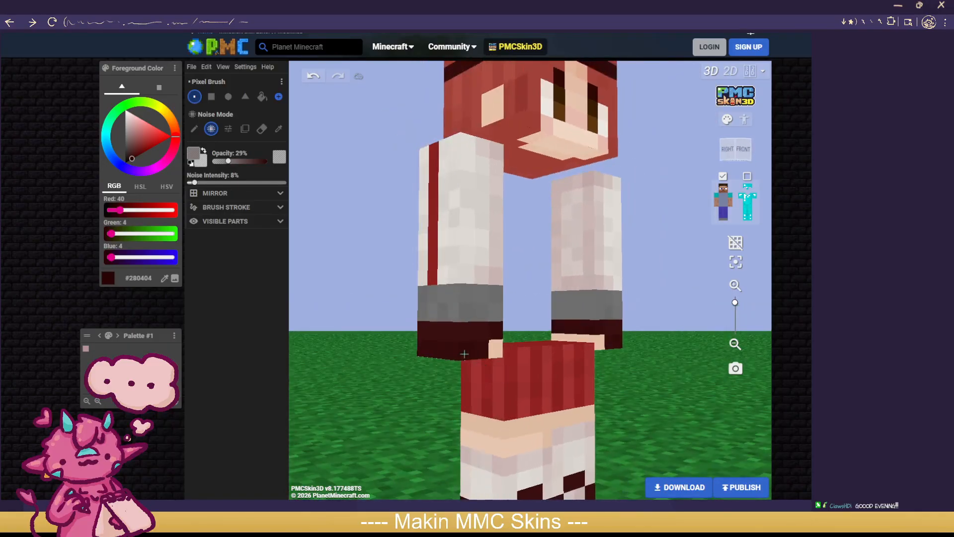
pyautogui.moveTo(458, 353); pyautogui.dragTo(584, 361)
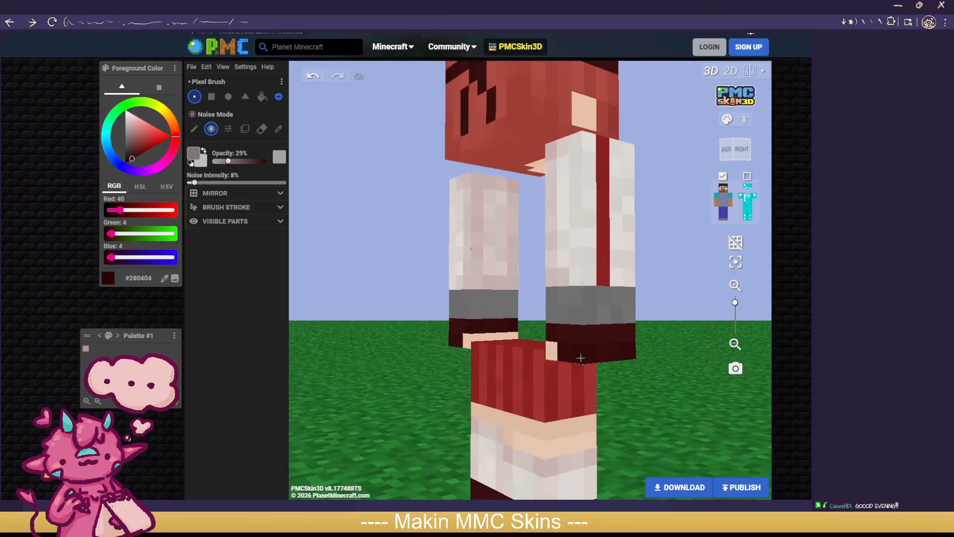
pyautogui.moveTo(687, 398); pyautogui.dragTo(561, 353)
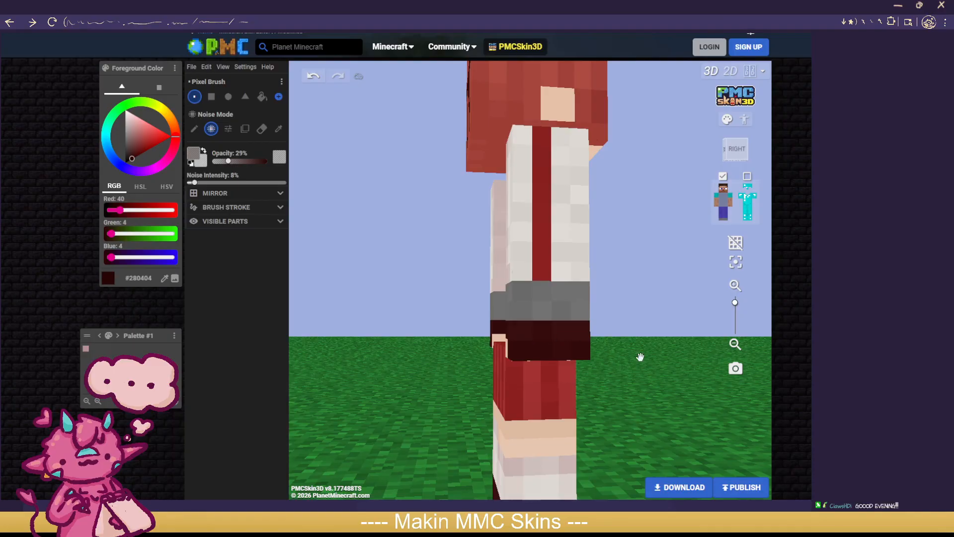
# Step: Hide the base layer's arms and head, leaving only the base legs displayed
pyautogui.scroll(-3, 664, 378)
pyautogui.moveTo(643, 375); pyautogui.dragTo(602, 374)
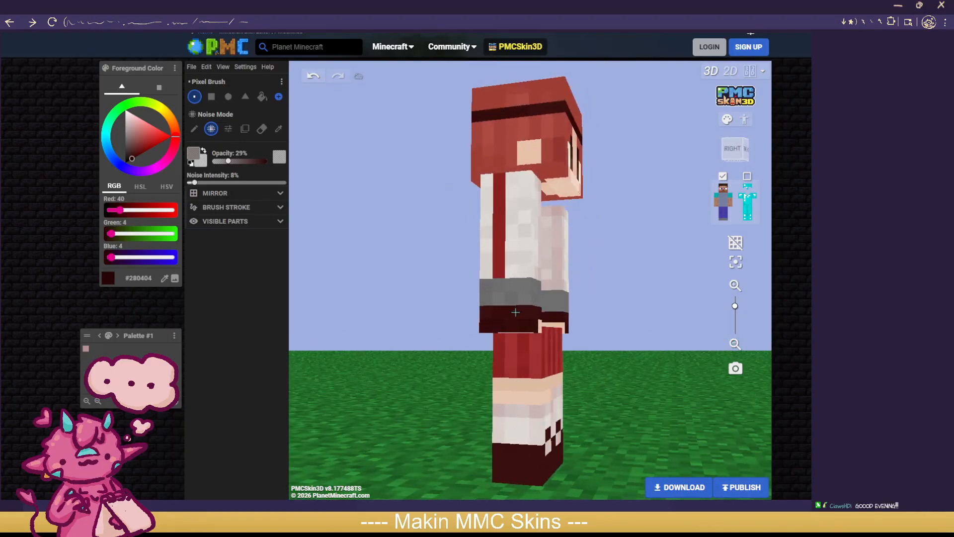
pyautogui.scroll(-2, 682, 367)
pyautogui.moveTo(682, 367); pyautogui.dragTo(592, 366)
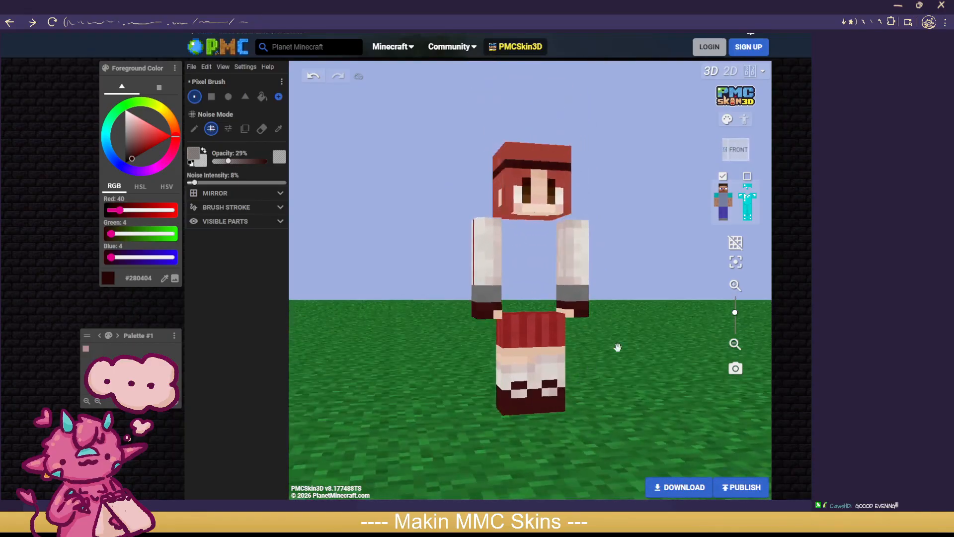
pyautogui.click(748, 187)
pyautogui.moveTo(651, 319); pyautogui.dragTo(716, 318)
pyautogui.click(748, 187)
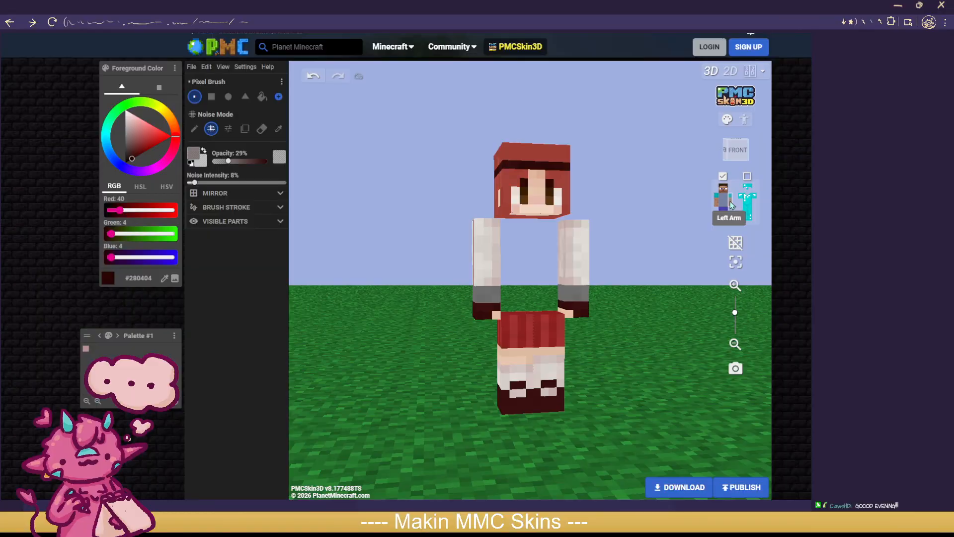
pyautogui.click(718, 203)
pyautogui.click(717, 204)
pyautogui.click(724, 190)
pyautogui.scroll(4, 630, 416)
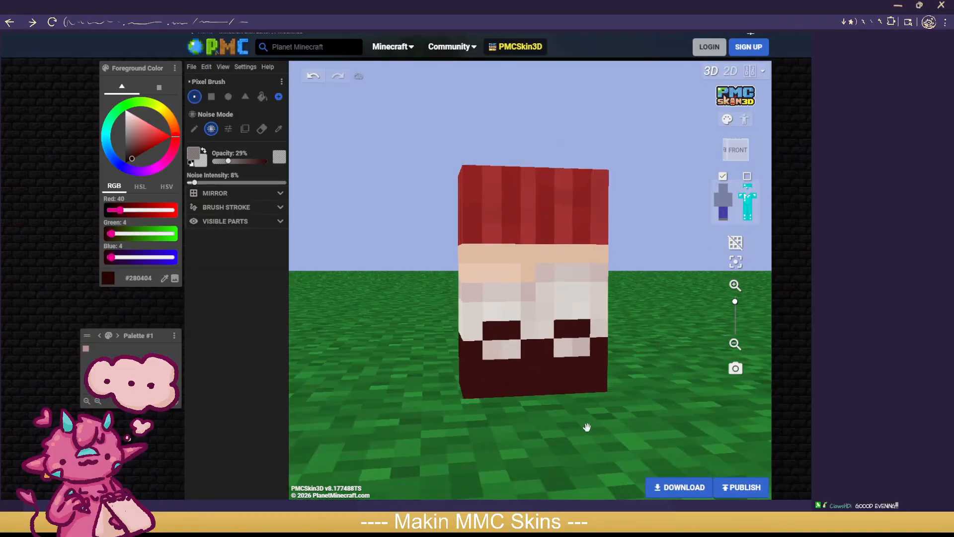
# Step: Show the outer layer and hide its torso, arms and head, leaving only its legs displayed
pyautogui.click(747, 177)
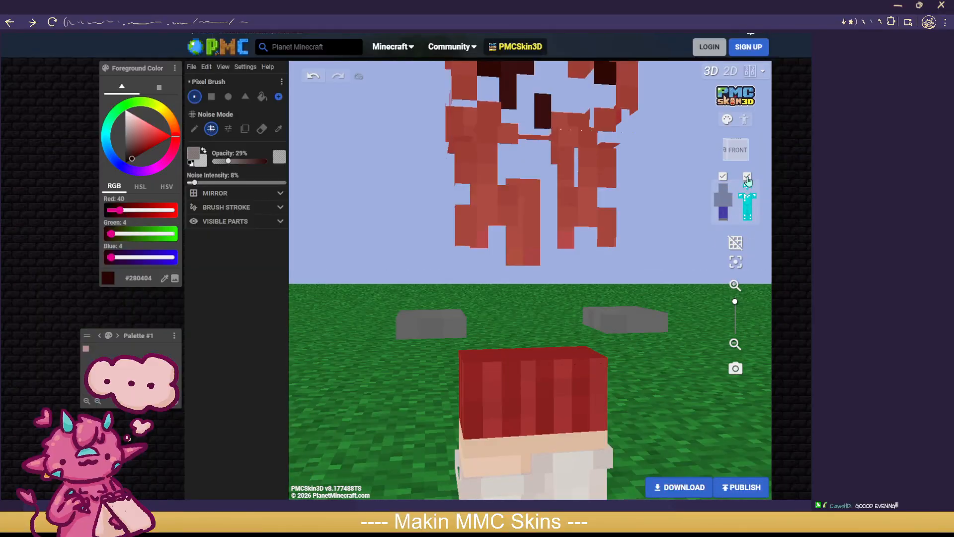
pyautogui.click(748, 198)
pyautogui.click(740, 200)
pyautogui.click(755, 199)
pyautogui.click(750, 188)
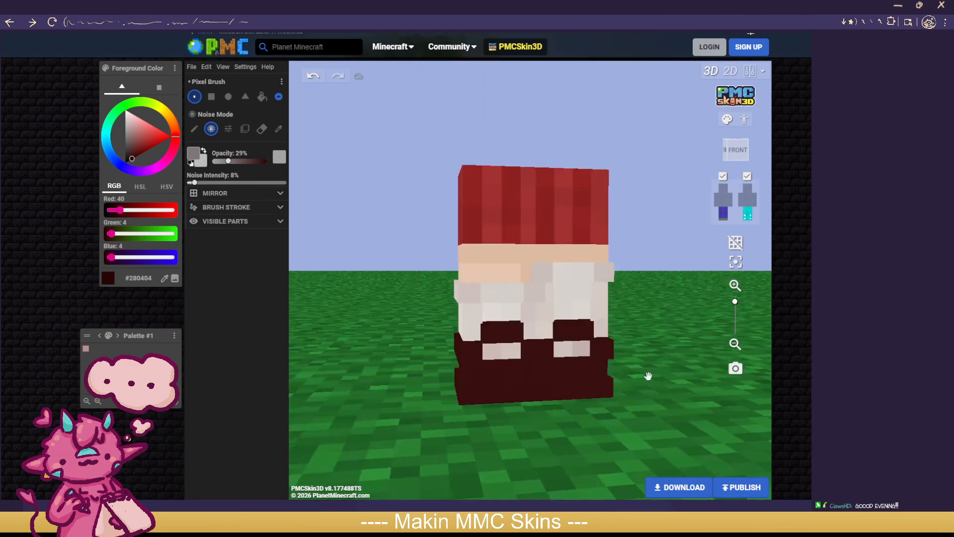
# Step: Hide the outer layer and shade the front and back of both dark red base shoes with the #280404 noise brush
pyautogui.click(747, 176)
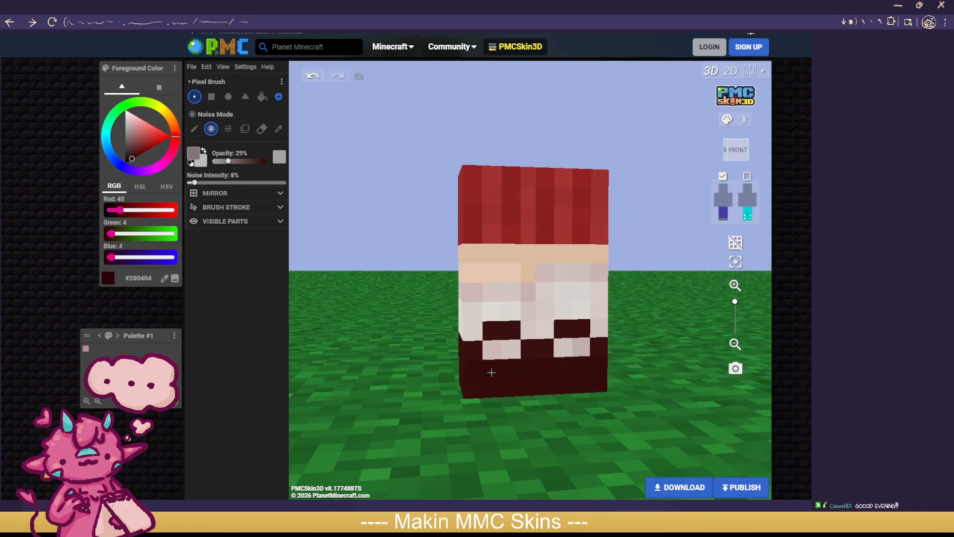
pyautogui.click(747, 177)
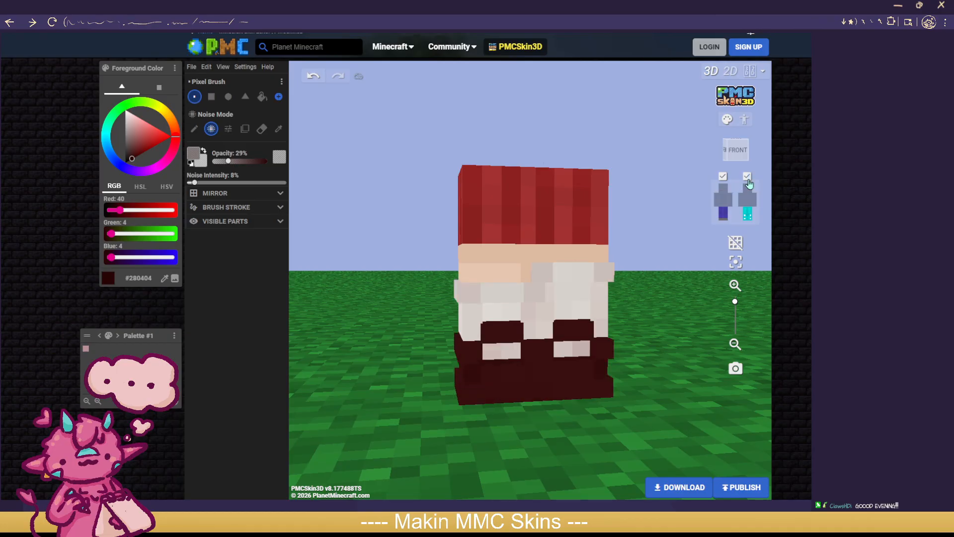
pyautogui.click(747, 179)
pyautogui.moveTo(476, 471); pyautogui.dragTo(591, 414)
pyautogui.moveTo(566, 381); pyautogui.dragTo(615, 369)
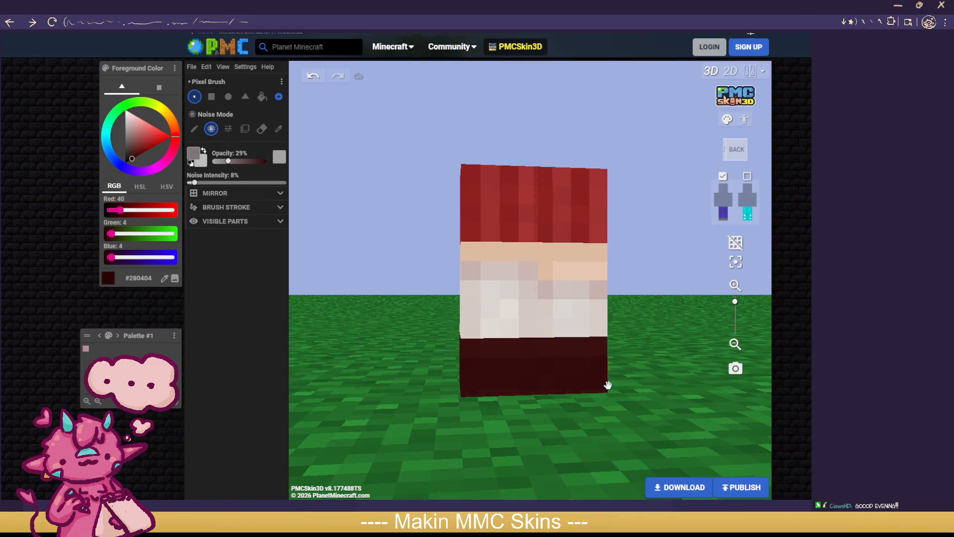
# Step: Hide the right leg on both layers and shade the inner side of the left base shoe with the noise brush
pyautogui.click(724, 218)
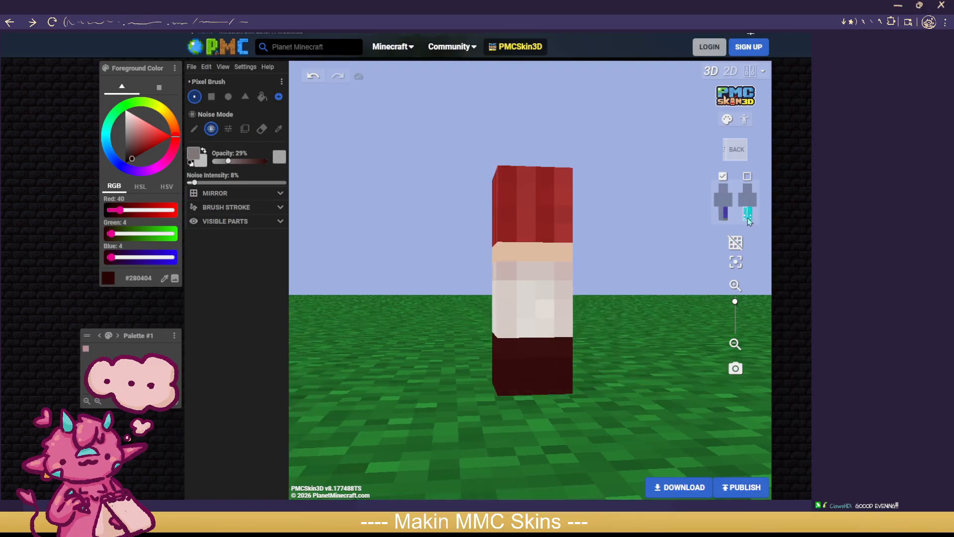
pyautogui.moveTo(485, 465); pyautogui.dragTo(488, 385)
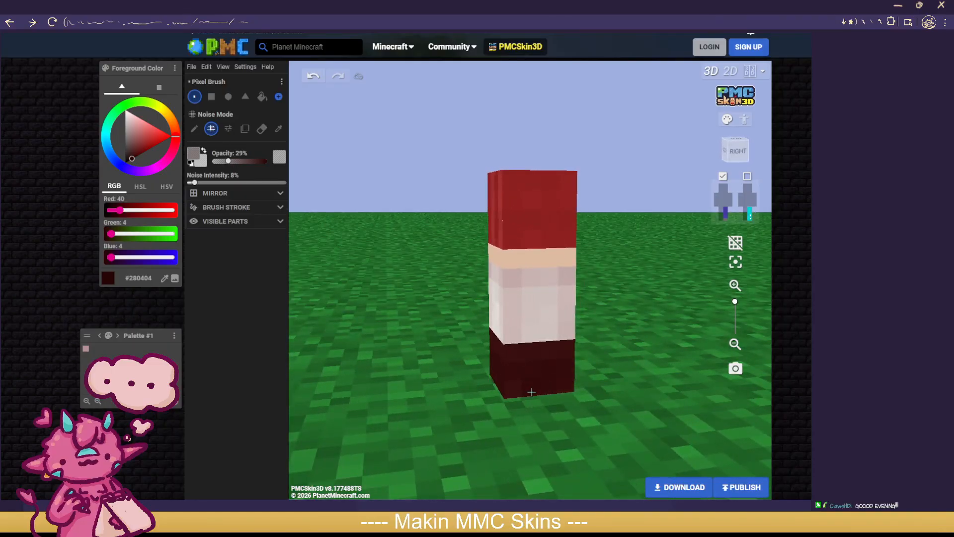
pyautogui.moveTo(570, 397); pyautogui.dragTo(456, 375)
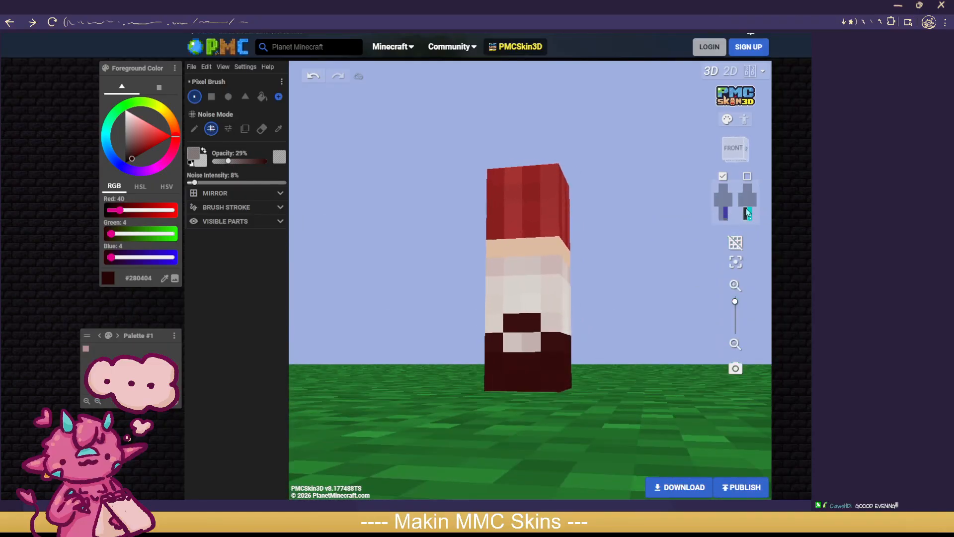
# Step: Show the outer layer and shade all around the left shoe's outer layer with the #280404 noise brush at 29% opacity
pyautogui.click(748, 177)
pyautogui.moveTo(654, 398); pyautogui.dragTo(611, 437)
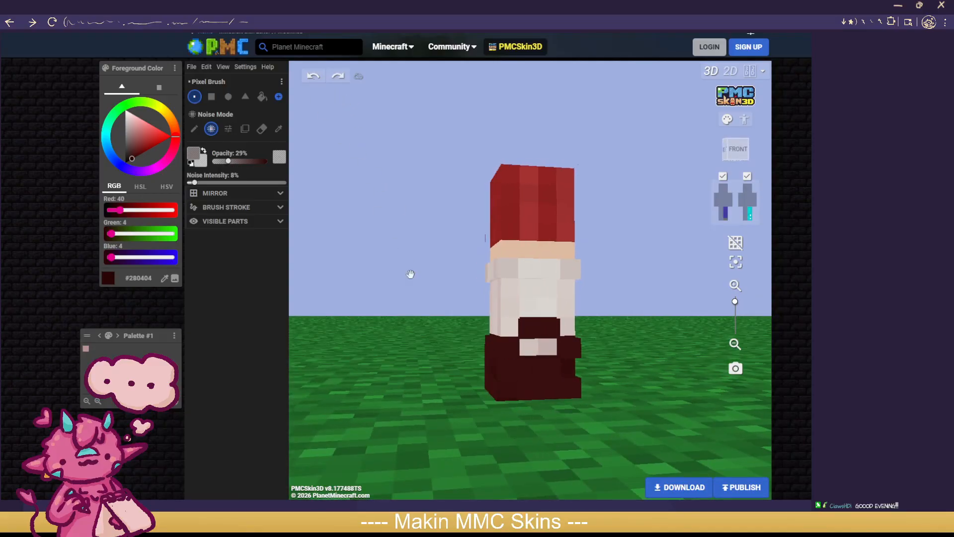
pyautogui.moveTo(368, 247); pyautogui.dragTo(494, 336)
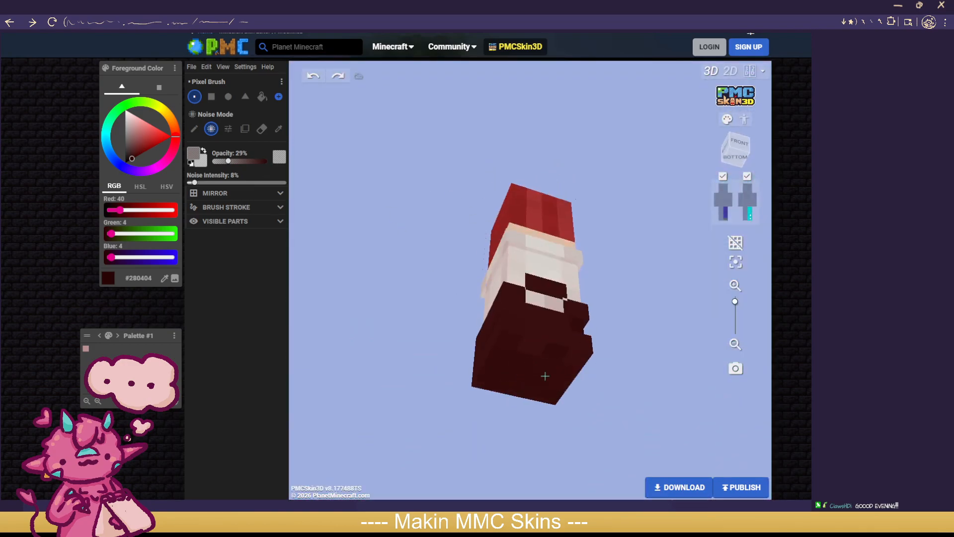
pyautogui.moveTo(627, 358); pyautogui.dragTo(534, 349)
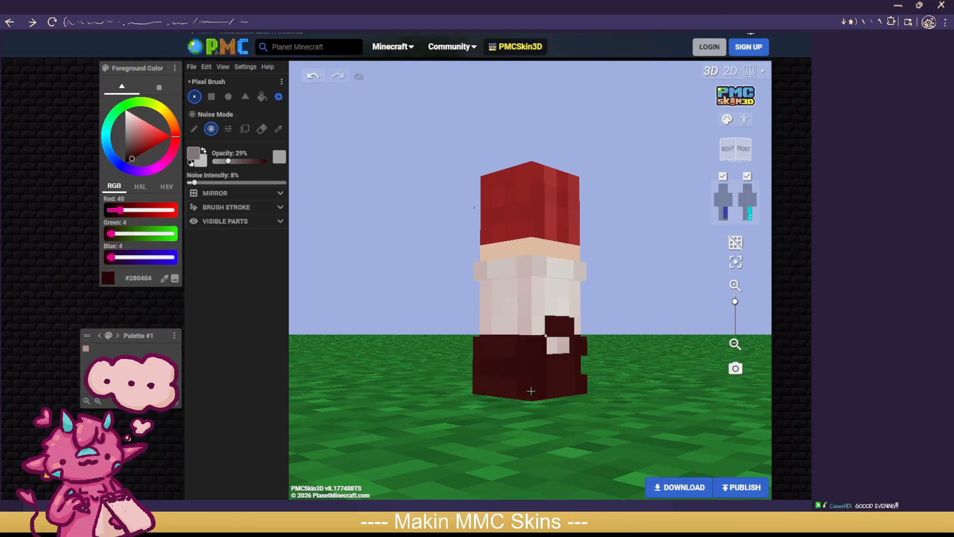
pyautogui.moveTo(471, 415); pyautogui.dragTo(557, 405)
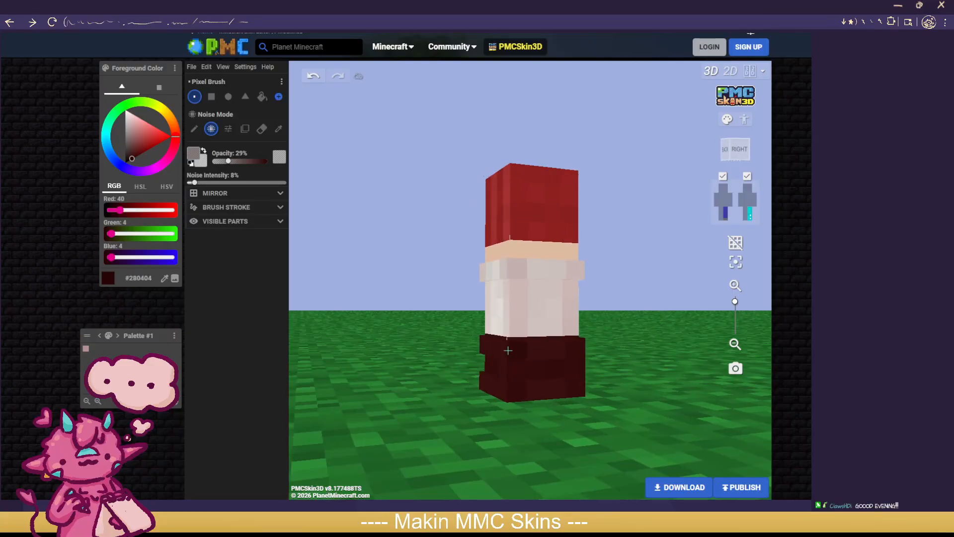
pyautogui.moveTo(501, 392); pyautogui.dragTo(570, 400)
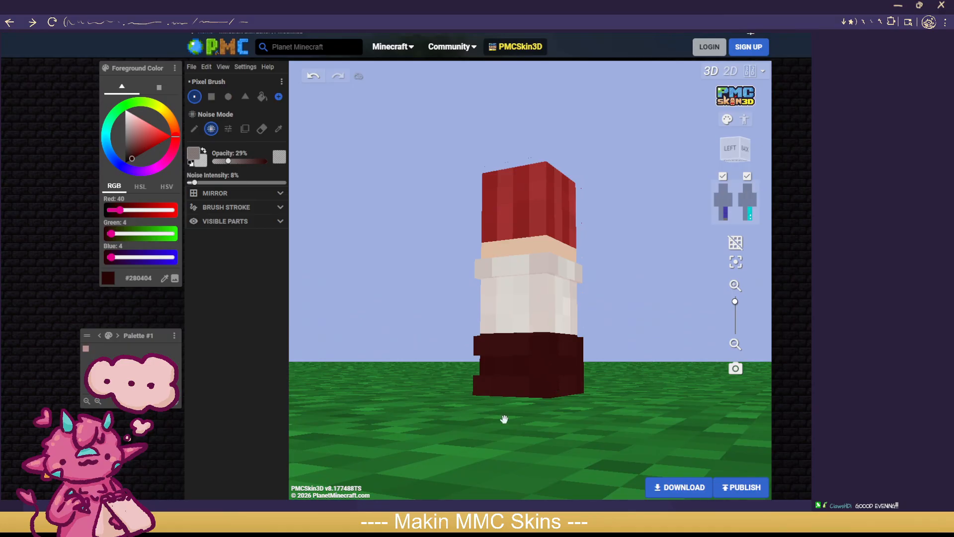
pyautogui.moveTo(506, 412); pyautogui.dragTo(666, 437)
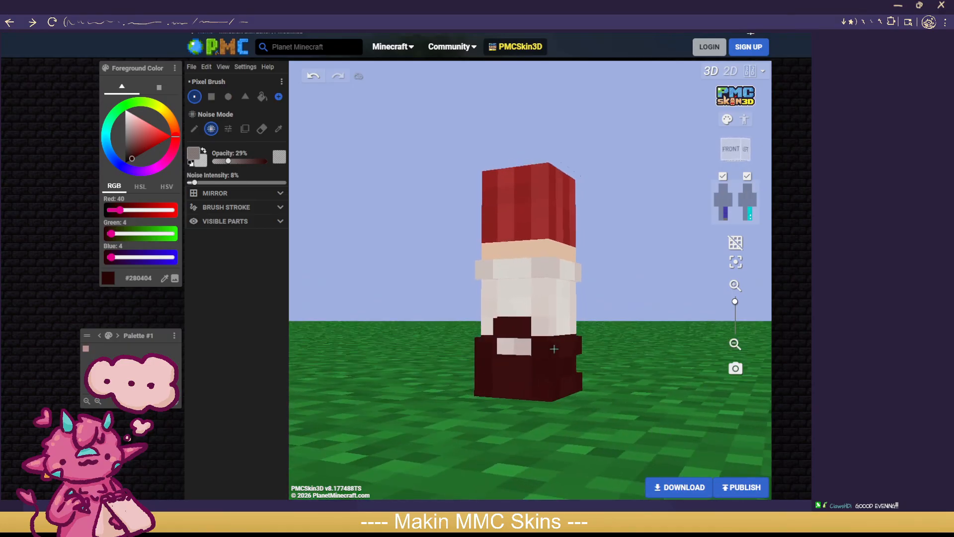
# Step: Touch up the left shoe's outer layer with the noise brush at 15% opacity and show the right leg on both layers again
pyautogui.moveTo(226, 162); pyautogui.dragTo(220, 162)
pyautogui.moveTo(372, 345); pyautogui.dragTo(600, 440)
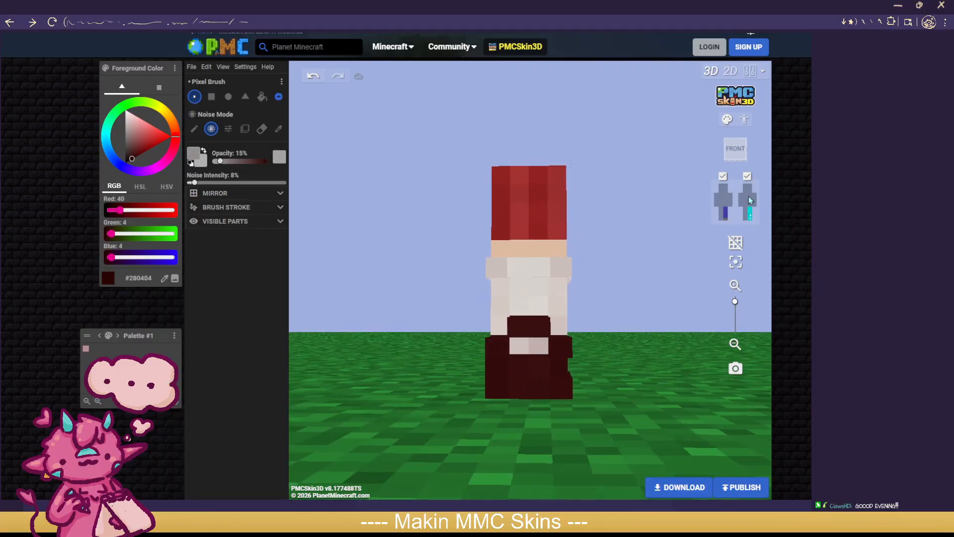
pyautogui.click(744, 214)
pyautogui.click(721, 213)
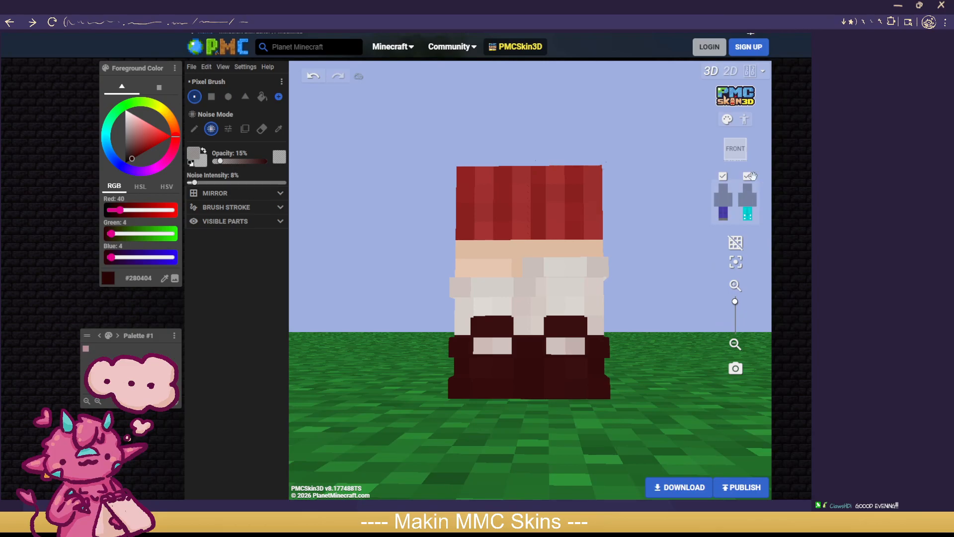
# Step: Show the torso and both arms of the base layer again on the red-haired skin
pyautogui.click(717, 201)
pyautogui.click(723, 201)
pyautogui.click(730, 202)
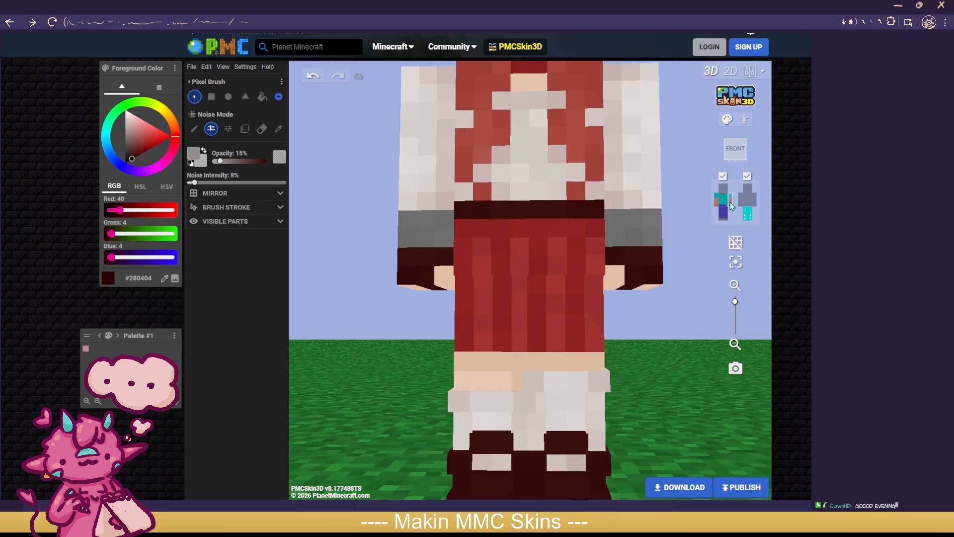
pyautogui.moveTo(664, 292); pyautogui.dragTo(738, 314)
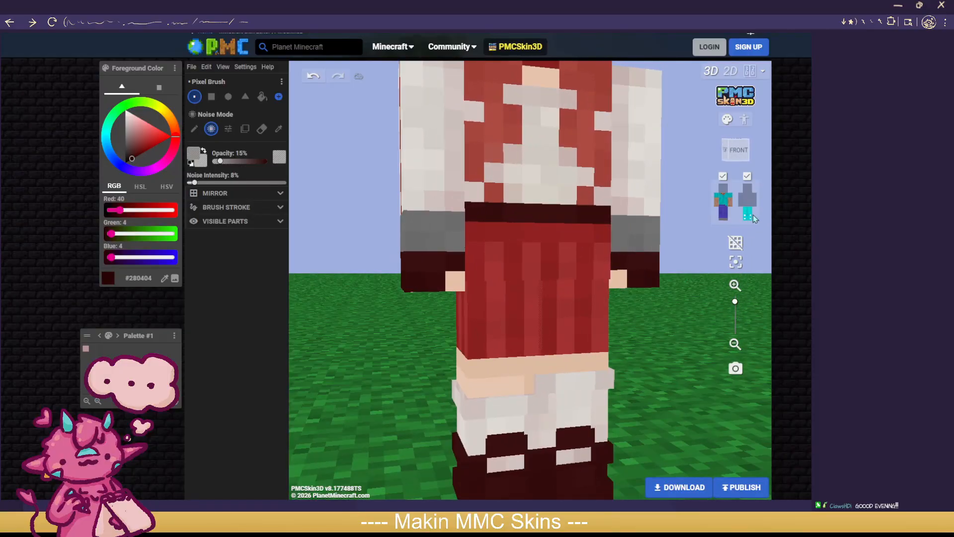
pyautogui.click(728, 218)
pyautogui.moveTo(686, 278); pyautogui.dragTo(605, 315)
pyautogui.click(728, 217)
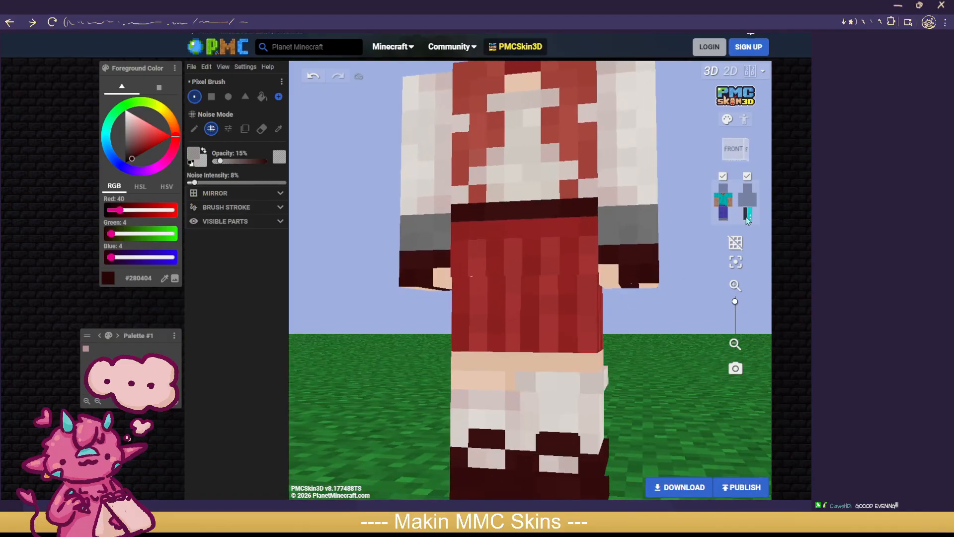
# Step: Show the torso and arms of the outer layer and the head on both layers again
pyautogui.click(742, 201)
pyautogui.click(754, 200)
pyautogui.click(748, 188)
pyautogui.click(725, 189)
pyautogui.scroll(-5, 675, 318)
pyautogui.moveTo(639, 460); pyautogui.dragTo(638, 244)
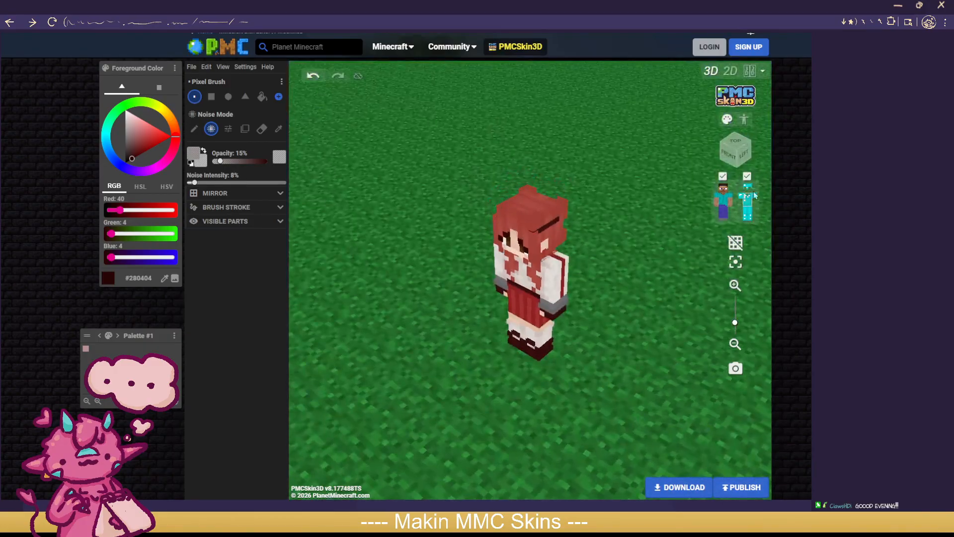
# Step: Examine the complete red-haired skin from several sides, toggling individual body parts off and on
pyautogui.moveTo(651, 278); pyautogui.dragTo(705, 199)
pyautogui.click(725, 190)
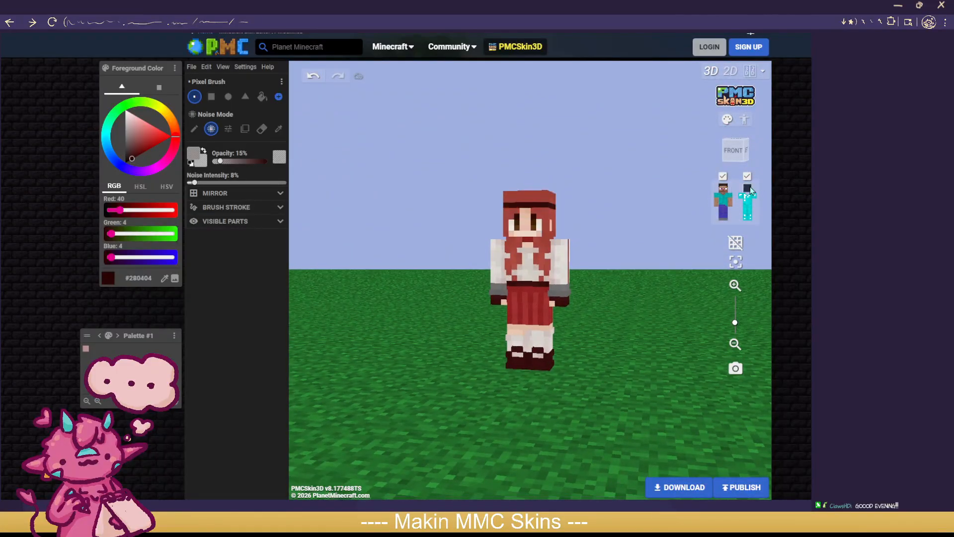
pyautogui.click(721, 205)
pyautogui.click(723, 202)
pyautogui.click(726, 215)
pyautogui.click(727, 215)
pyautogui.moveTo(594, 405); pyautogui.dragTo(418, 410)
pyautogui.moveTo(549, 419); pyautogui.dragTo(457, 276)
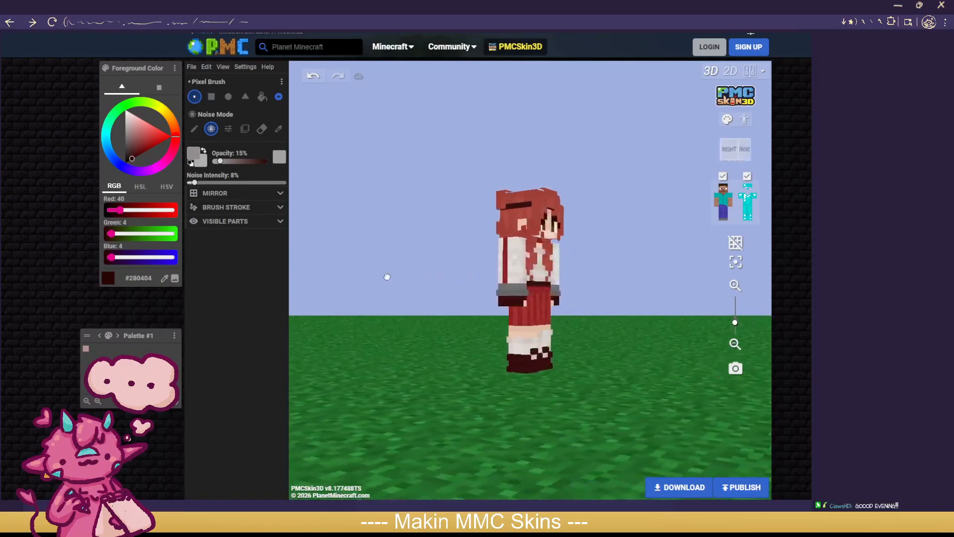
pyautogui.moveTo(447, 318); pyautogui.dragTo(808, 277)
pyautogui.moveTo(581, 391); pyautogui.dragTo(655, 389)
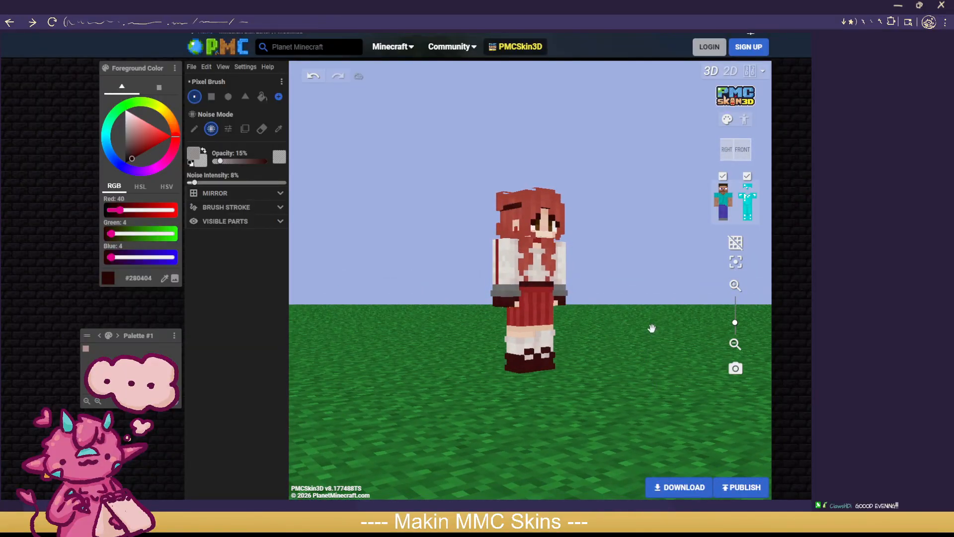
pyautogui.moveTo(650, 331)
pyautogui.mouseDown()
pyautogui.moveTo(620, 367)
pyautogui.moveTo(631, 360)
pyautogui.moveTo(388, 344)
pyautogui.moveTo(652, 341)
pyautogui.mouseUp()
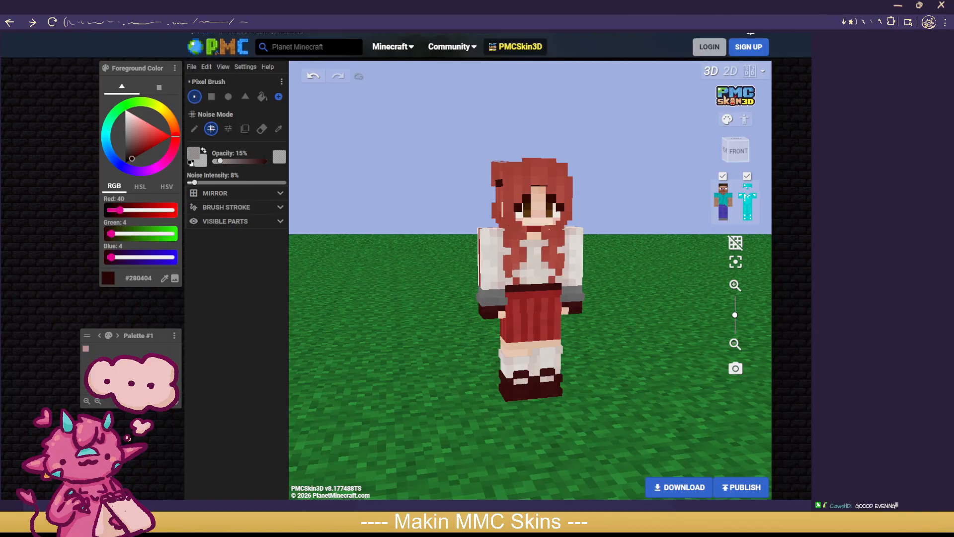
# Step: Duplicate the skin editor's browser tab and open the Advanced Editor in the copy
pyautogui.rightClick(88, 7)
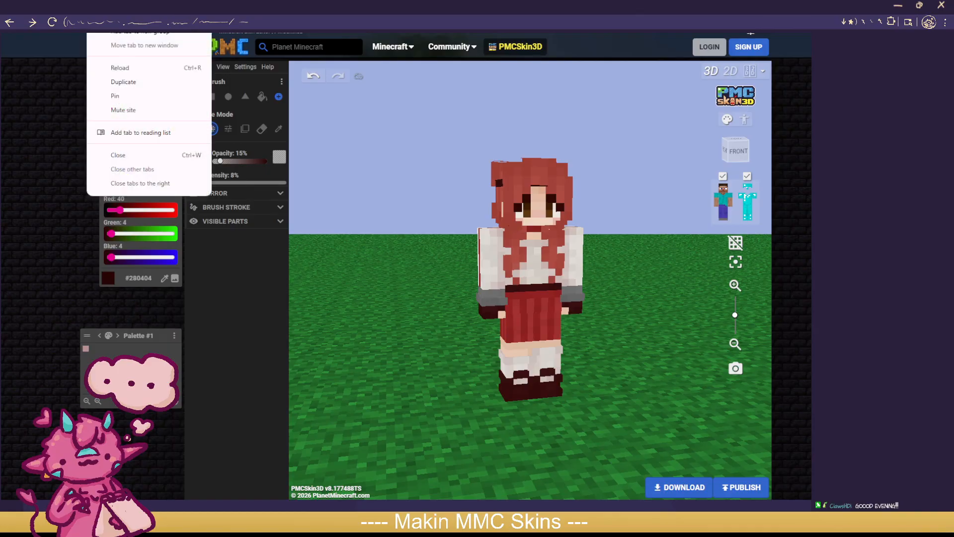
pyautogui.click(145, 79)
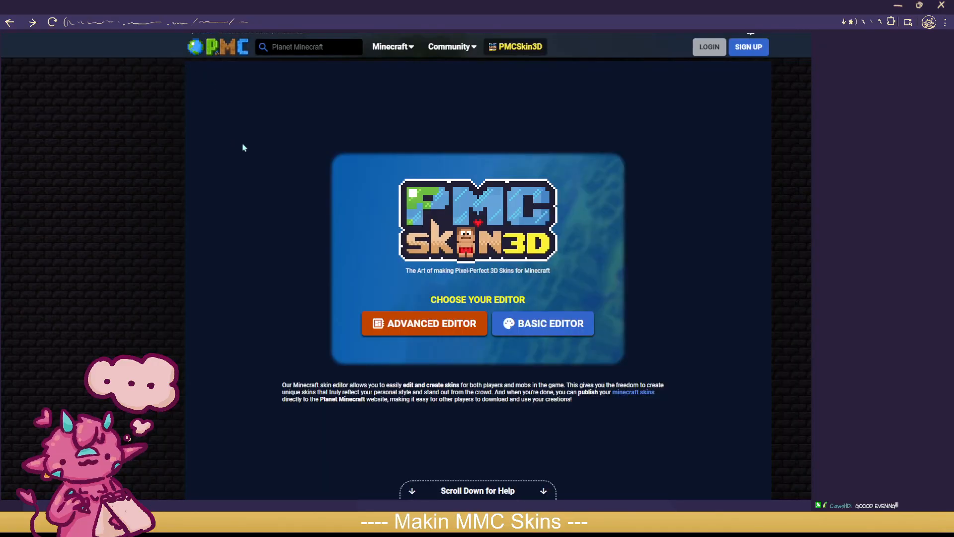
pyautogui.click(420, 334)
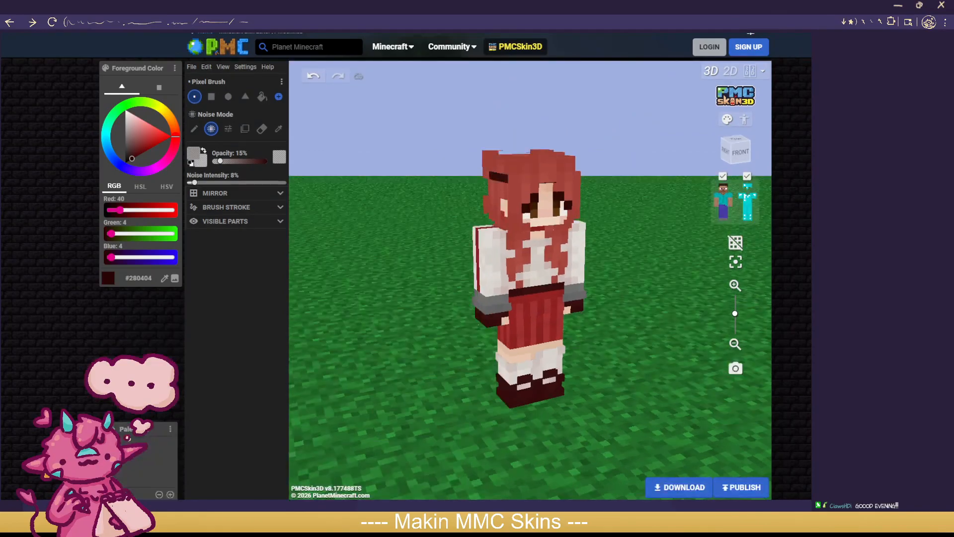
pyautogui.moveTo(303, 146); pyautogui.dragTo(414, 169)
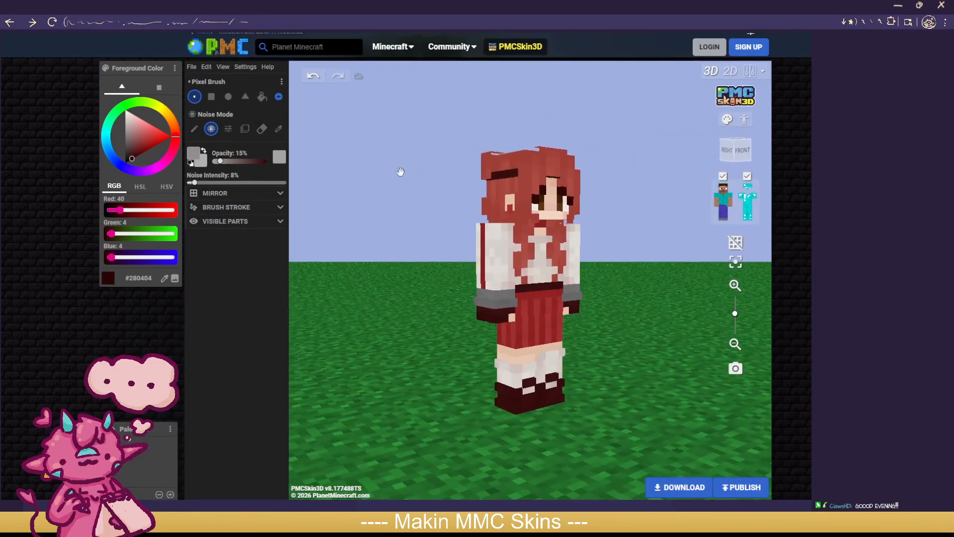
# Step: Import the Minecraft skin belonging to the username Tubbo_ into the duplicated editor
pyautogui.click(192, 68)
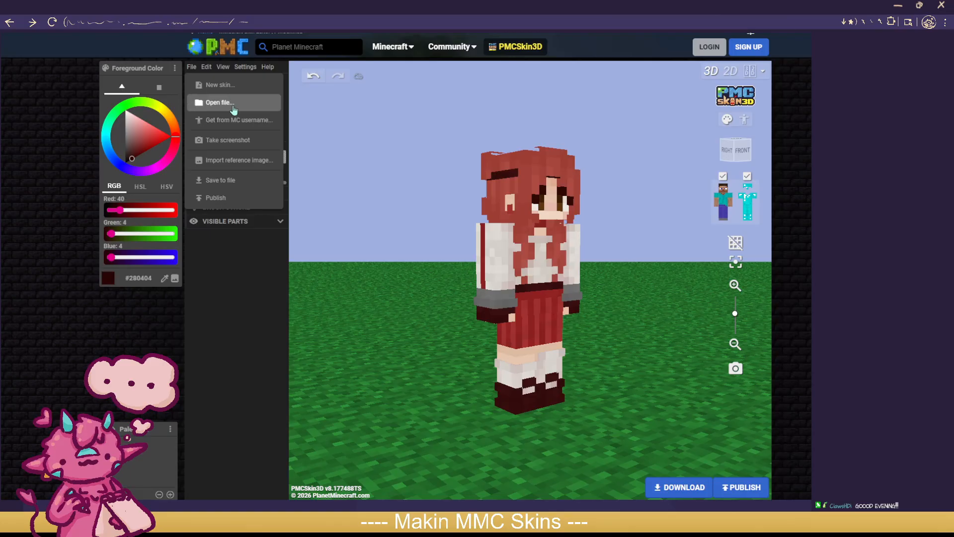
pyautogui.click(244, 125)
pyautogui.click(400, 294)
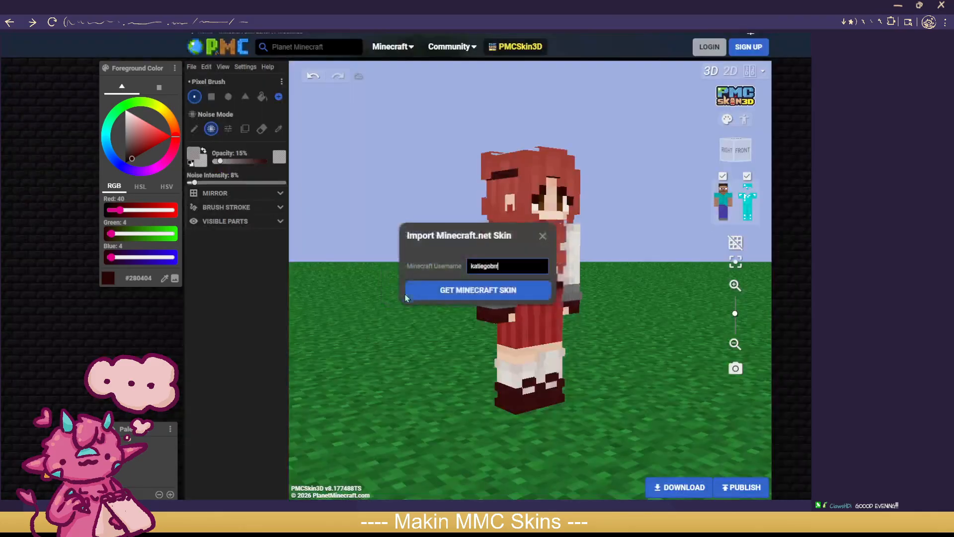
pyautogui.doubleClick(467, 267)
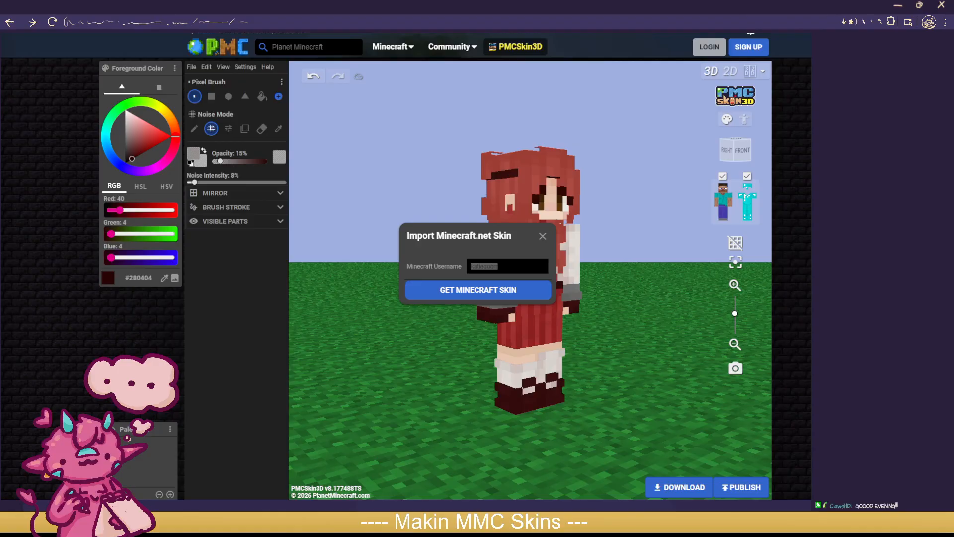
pyautogui.click(516, 266)
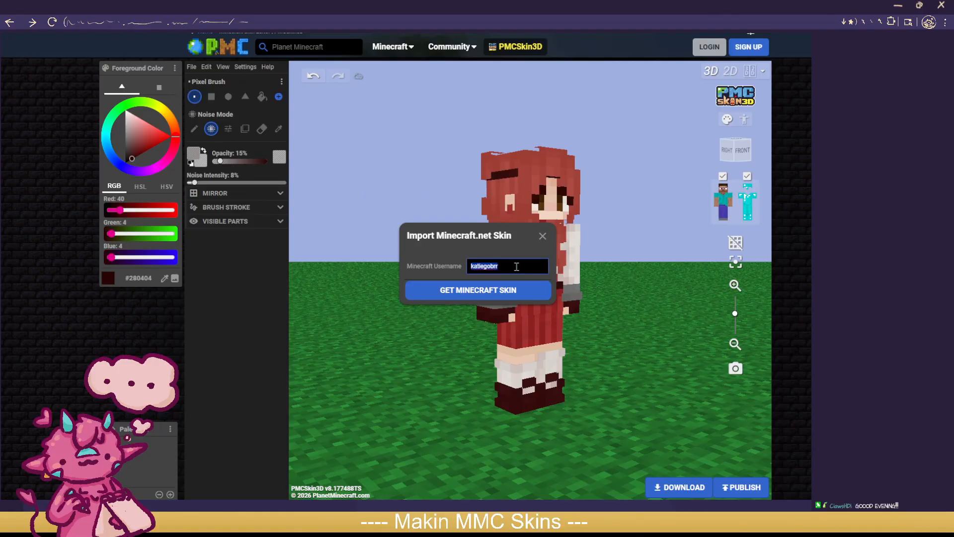
pyautogui.write('Tubbo')
pyautogui.doubleClick(503, 265)
pyautogui.press('BackSpace')
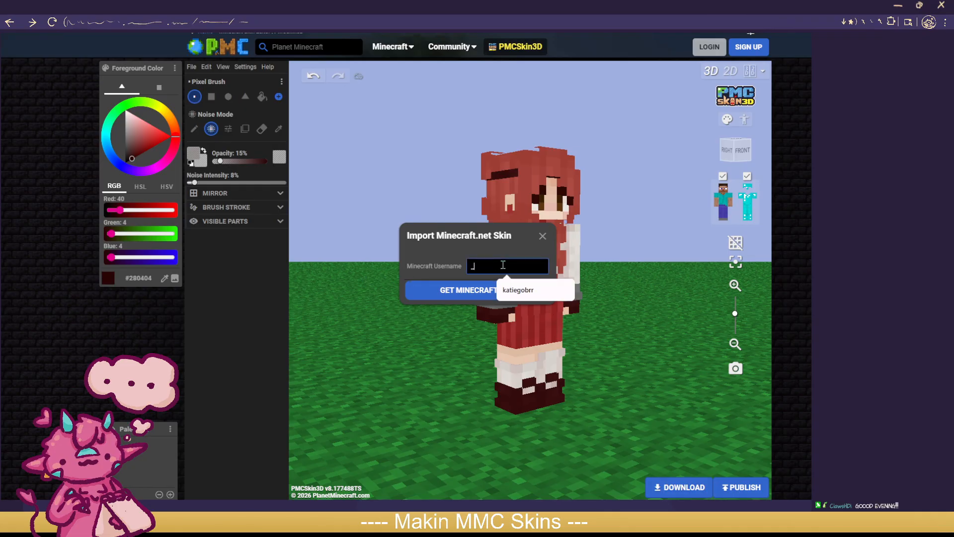
pyautogui.write('Tubbo')
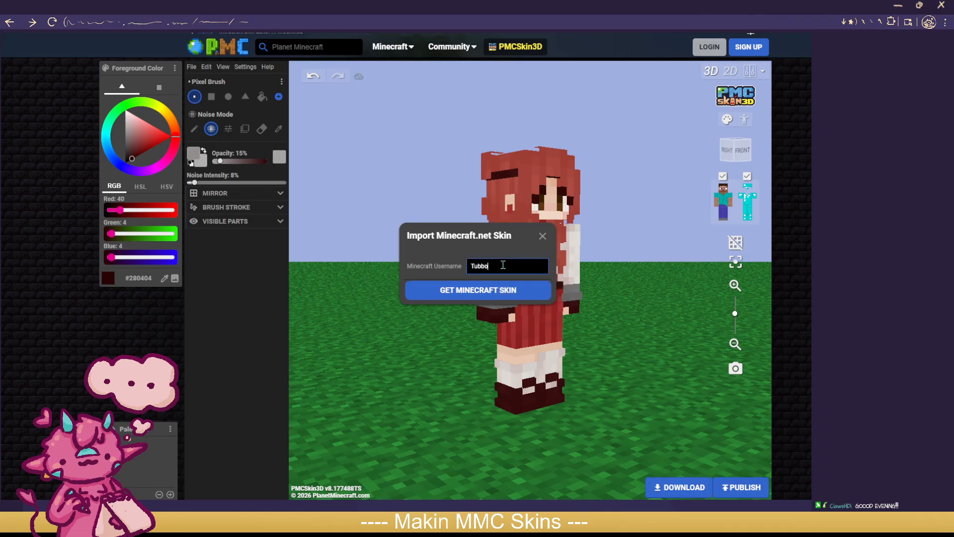
pyautogui.write('_')
pyautogui.click(511, 290)
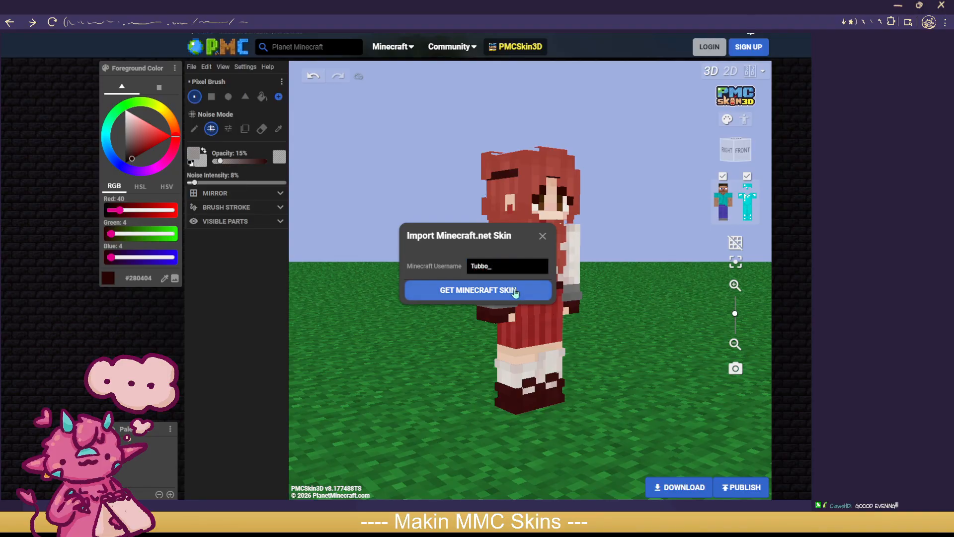
pyautogui.moveTo(662, 334); pyautogui.dragTo(637, 348)
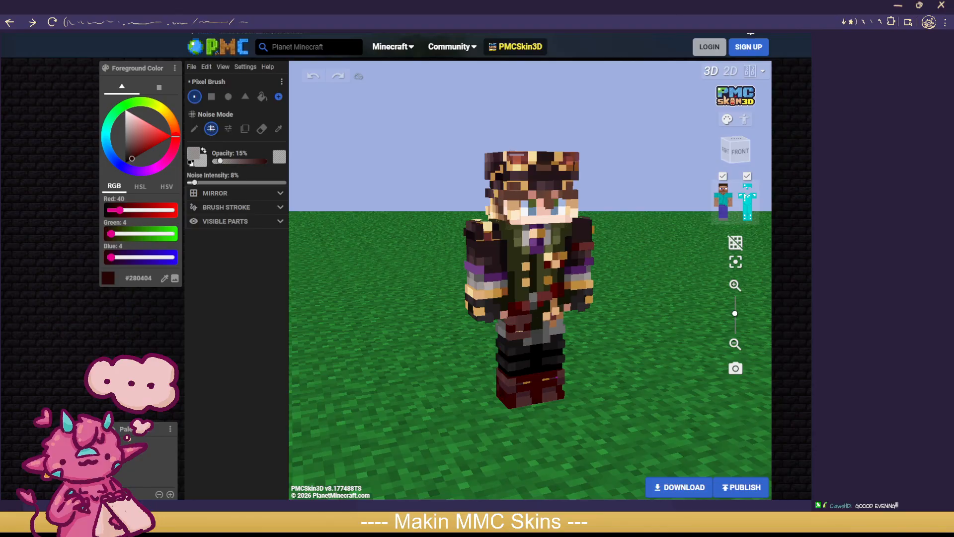
# Step: Load the blond skin with the green shirt in place of the imported one and view it up close
pyautogui.hotkey('alt', 'Tab')
pyautogui.hotkey('alt', 'Tab')
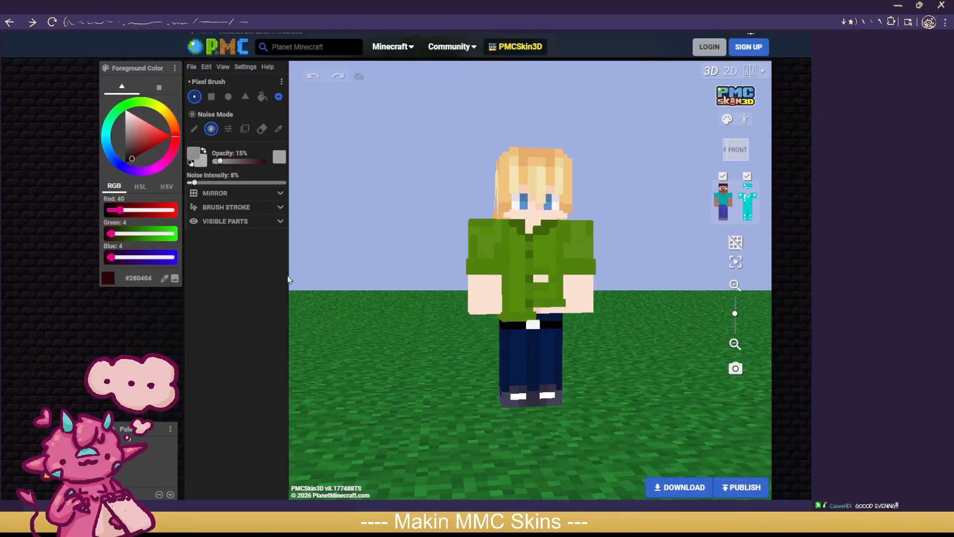
pyautogui.moveTo(605, 297); pyautogui.dragTo(635, 315)
pyautogui.scroll(3, 631, 298)
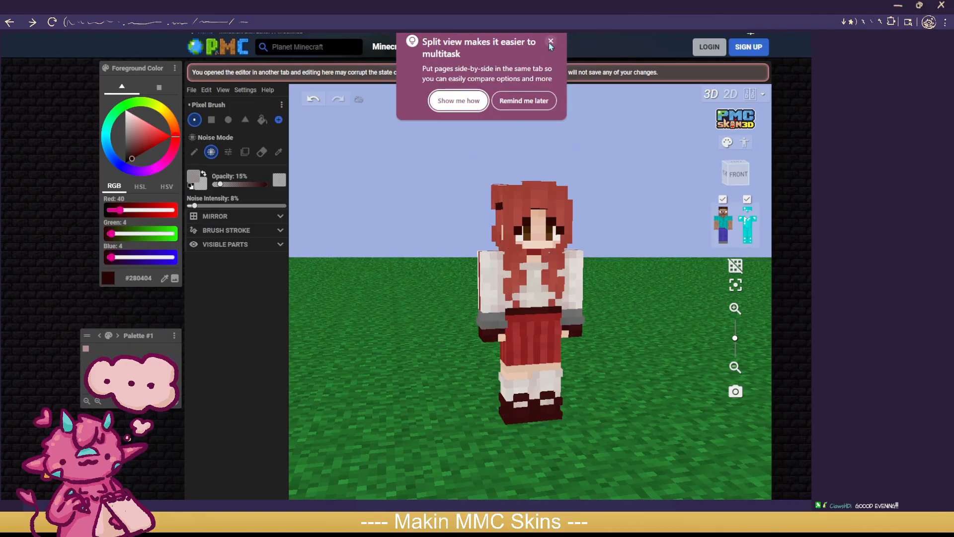
# Step: Return to the original editor tab and create a colour palette from the red-haired skin
pyautogui.click(541, 101)
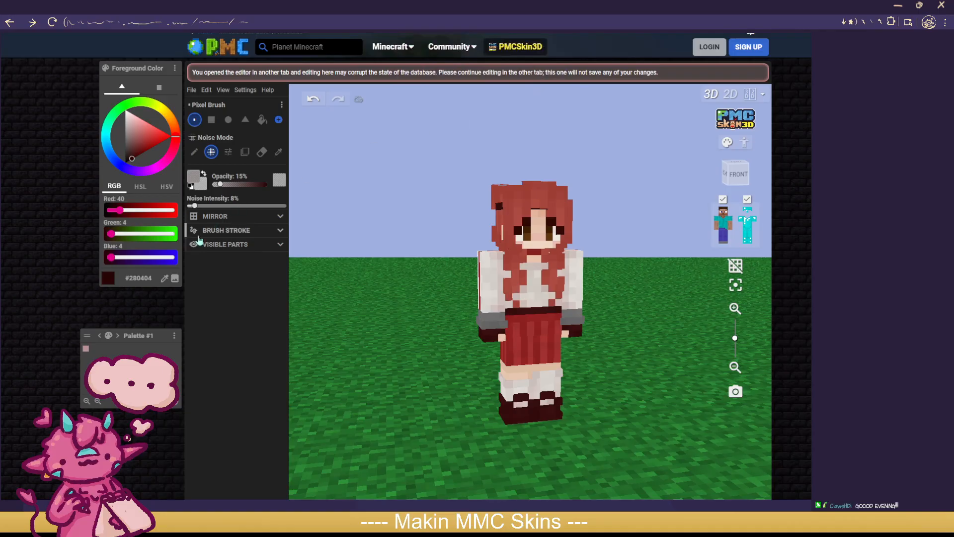
pyautogui.click(174, 335)
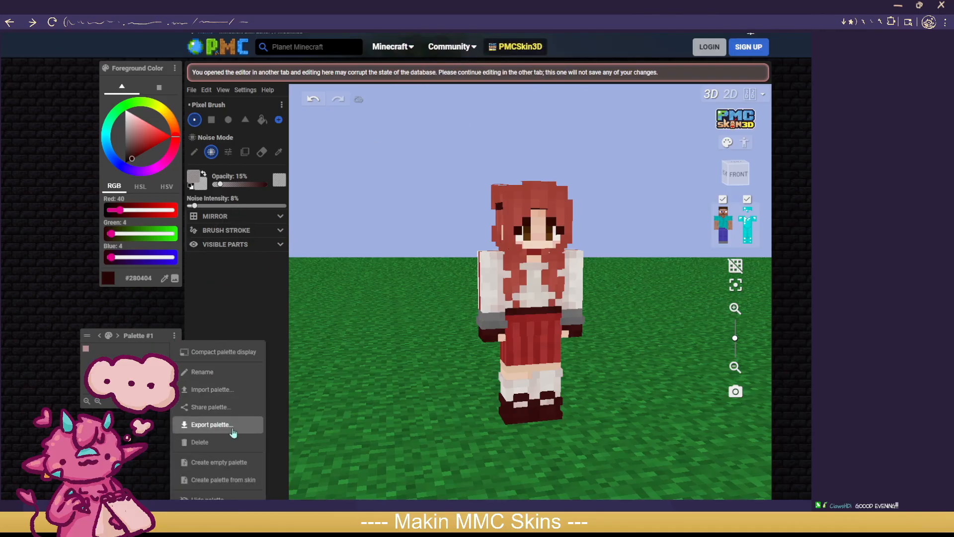
pyautogui.click(241, 481)
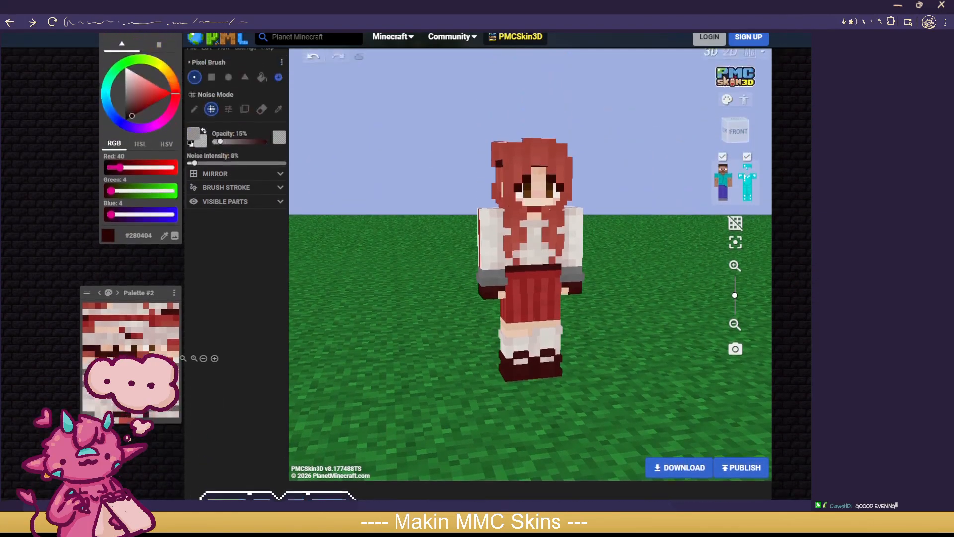
pyautogui.moveTo(153, 336); pyautogui.dragTo(155, 312)
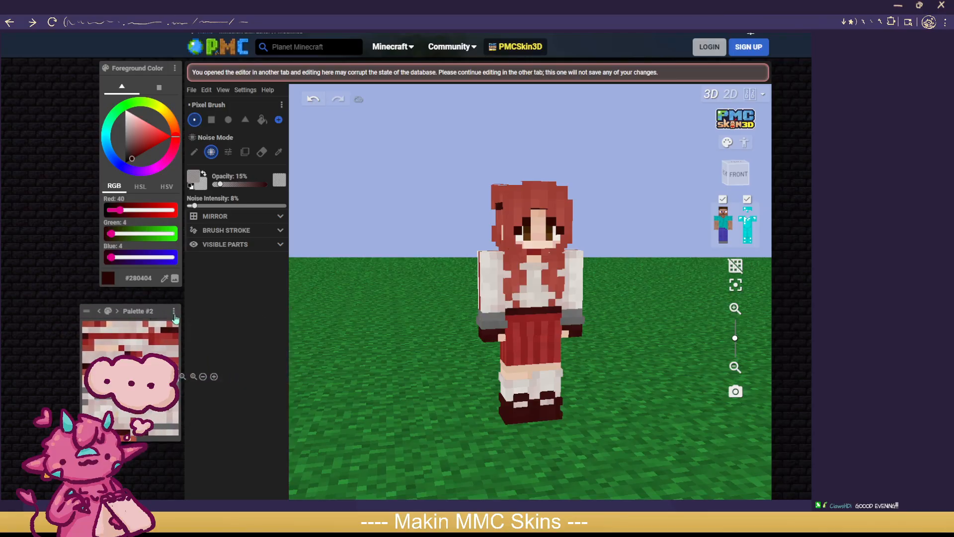
# Step: Transfer the red-haired skin's palette to the editor tab with the green-shirted skin
pyautogui.click(174, 312)
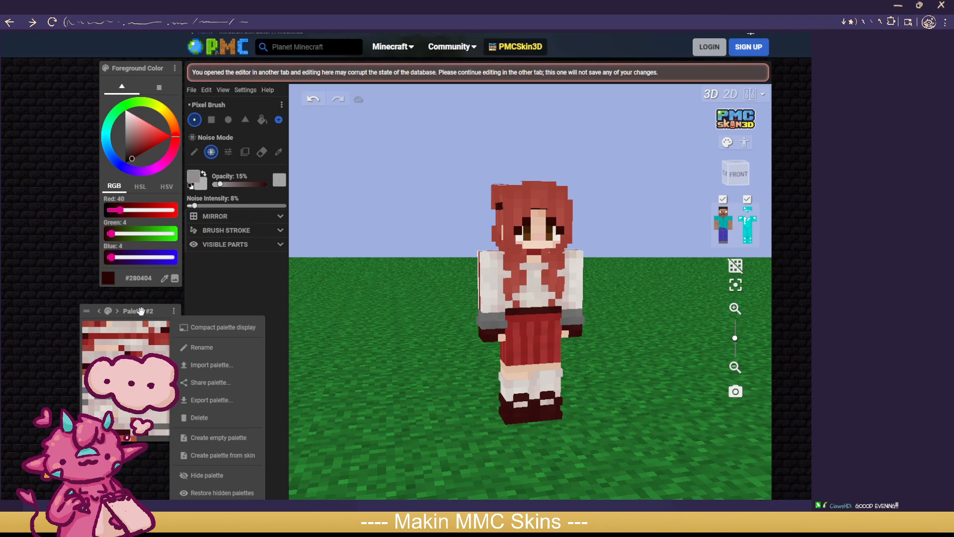
pyautogui.click(133, 6)
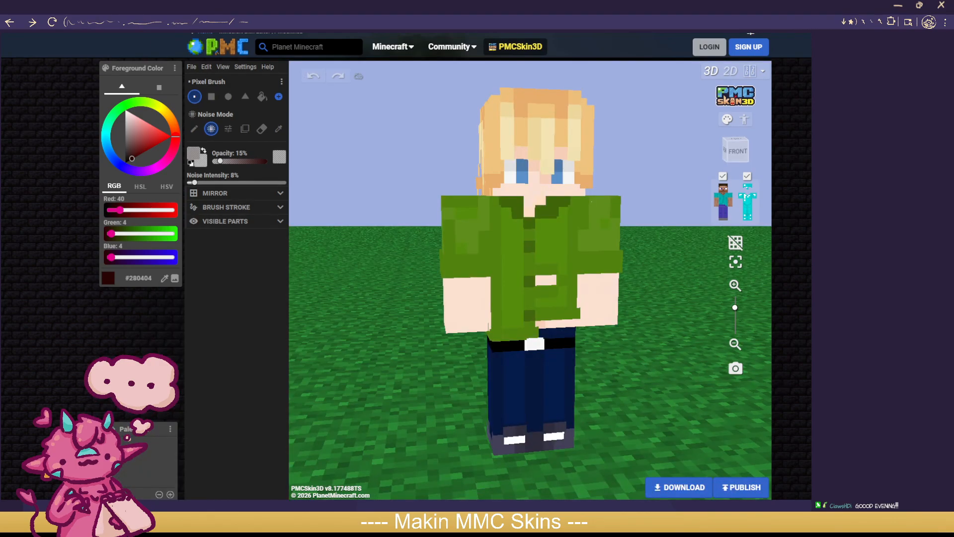
pyautogui.click(209, 6)
pyautogui.scroll(-2, 185, 450)
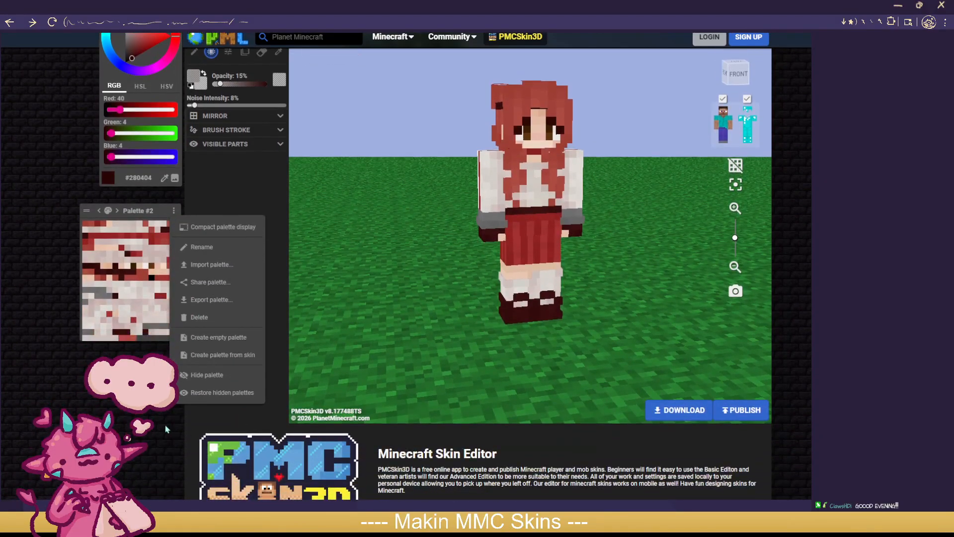
pyautogui.scroll(2, 166, 429)
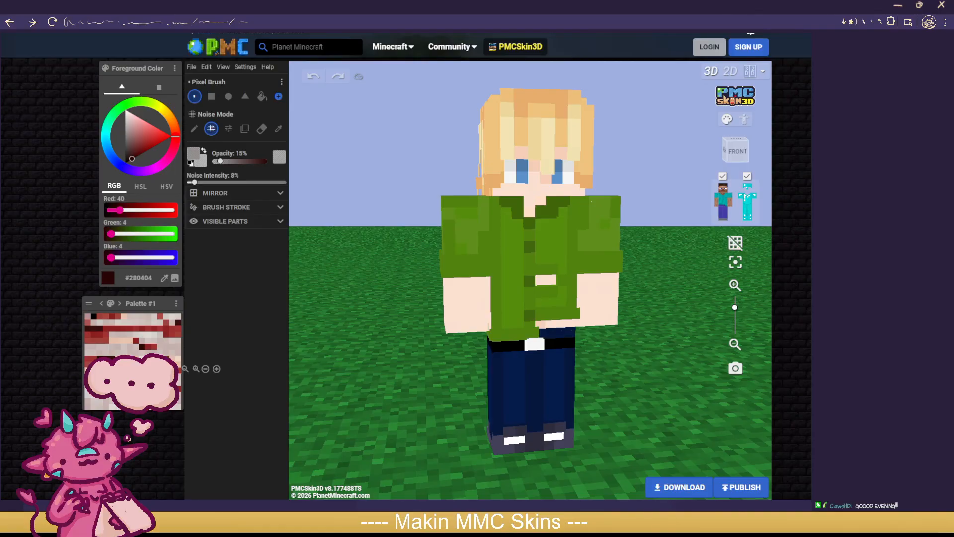
# Step: Set the foreground colour to #2F0A0A and switch the Pixel Brush to Draw Mode for the green-shirted skin
pyautogui.moveTo(347, 225)
pyautogui.mouseDown()
pyautogui.moveTo(368, 227)
pyautogui.moveTo(353, 231)
pyautogui.mouseUp()
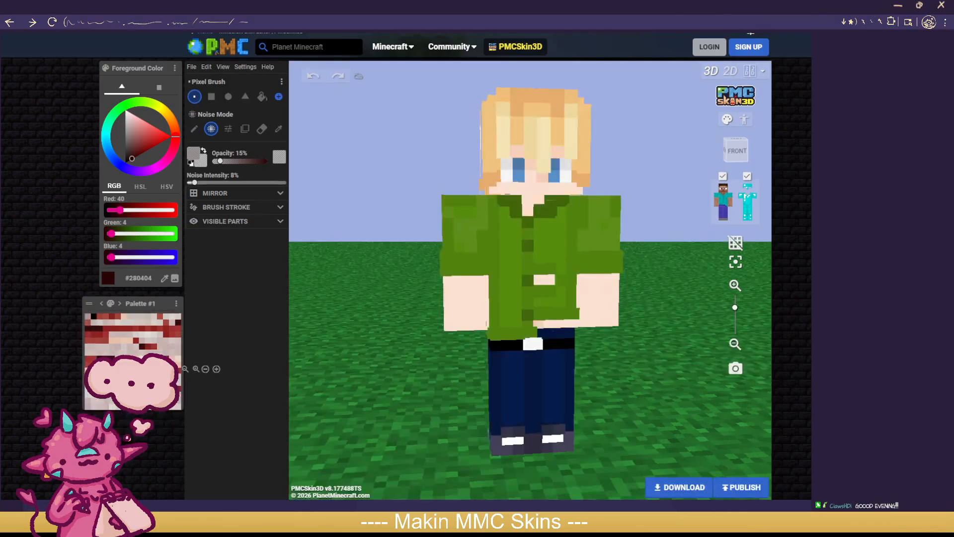
pyautogui.moveTo(642, 367); pyautogui.dragTo(696, 373)
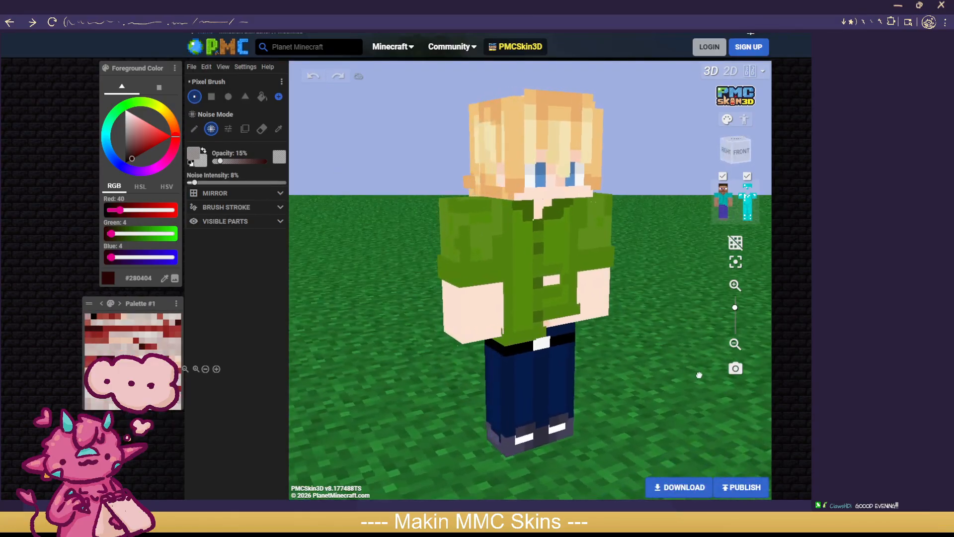
pyautogui.moveTo(339, 323); pyautogui.dragTo(380, 319)
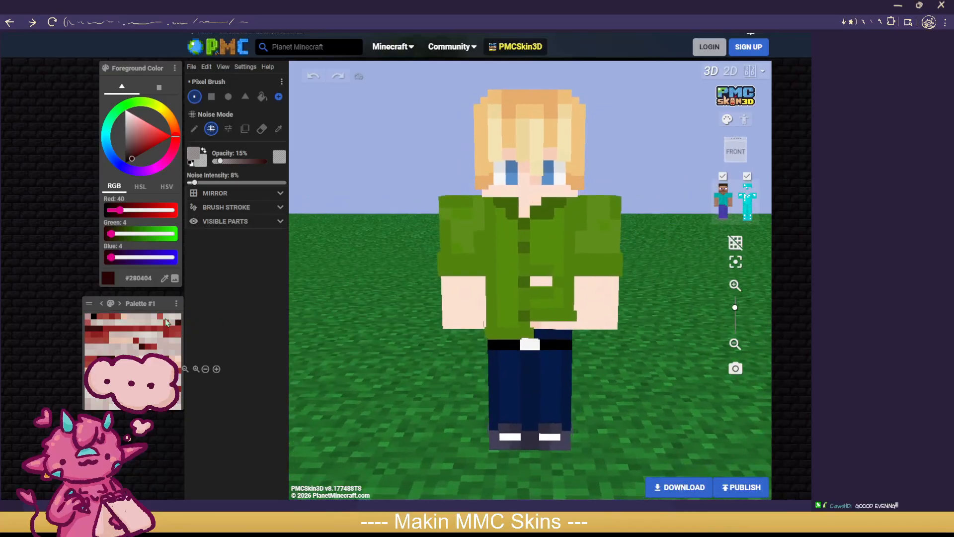
pyautogui.click(131, 157)
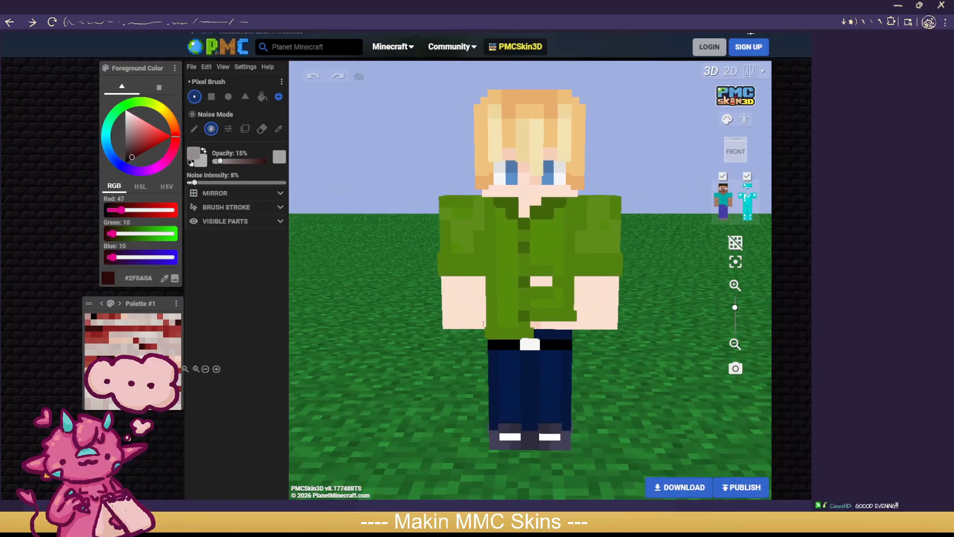
pyautogui.click(194, 129)
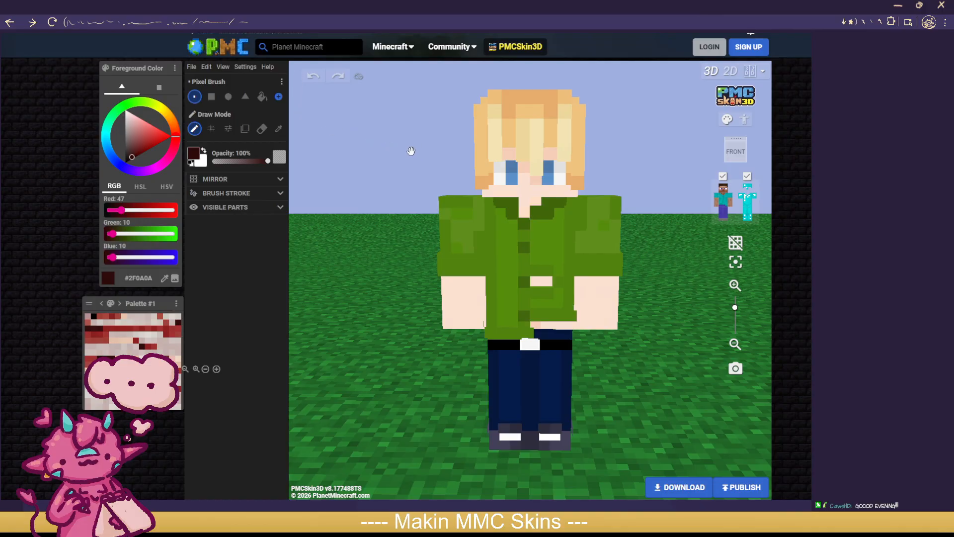
# Step: Pick the red #A33232 from the palette and set the brush opacity to 54%
pyautogui.moveTo(411, 153); pyautogui.dragTo(665, 187)
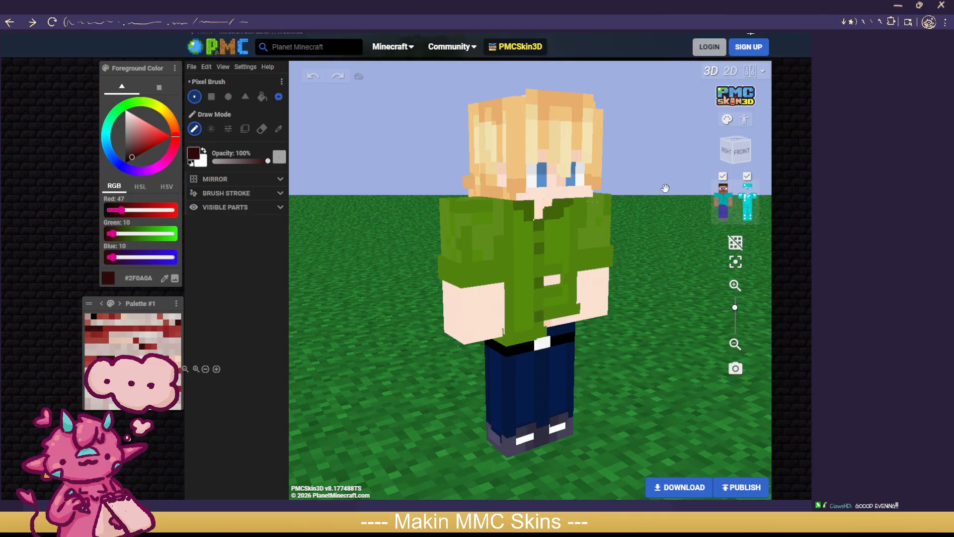
pyautogui.moveTo(667, 162); pyautogui.dragTo(592, 170)
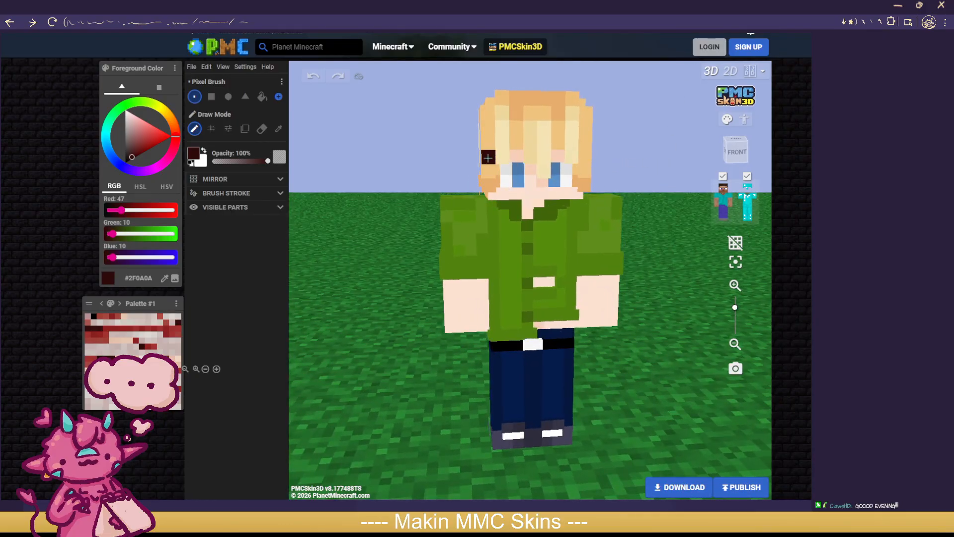
pyautogui.moveTo(343, 160); pyautogui.dragTo(370, 179)
pyautogui.click(103, 335)
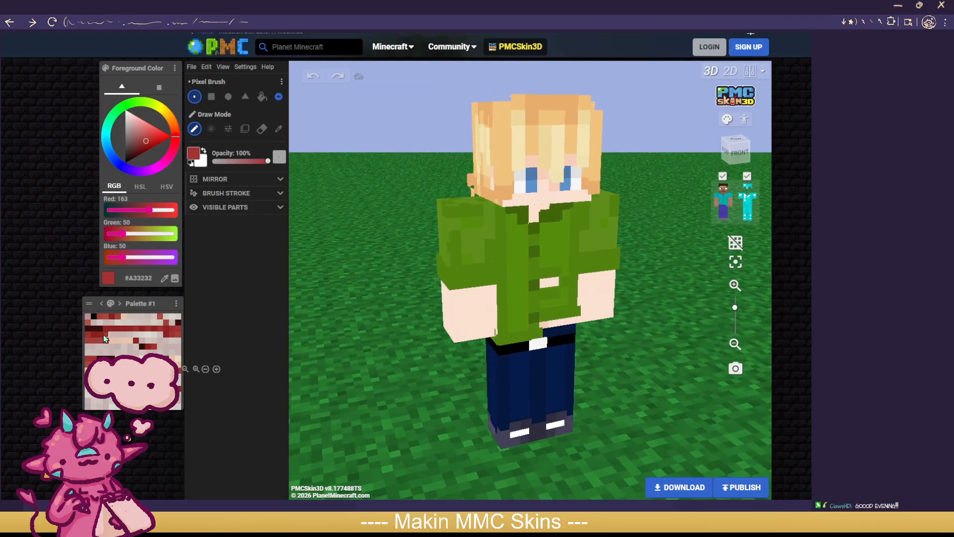
pyautogui.click(242, 161)
pyautogui.moveTo(430, 159); pyautogui.dragTo(457, 155)
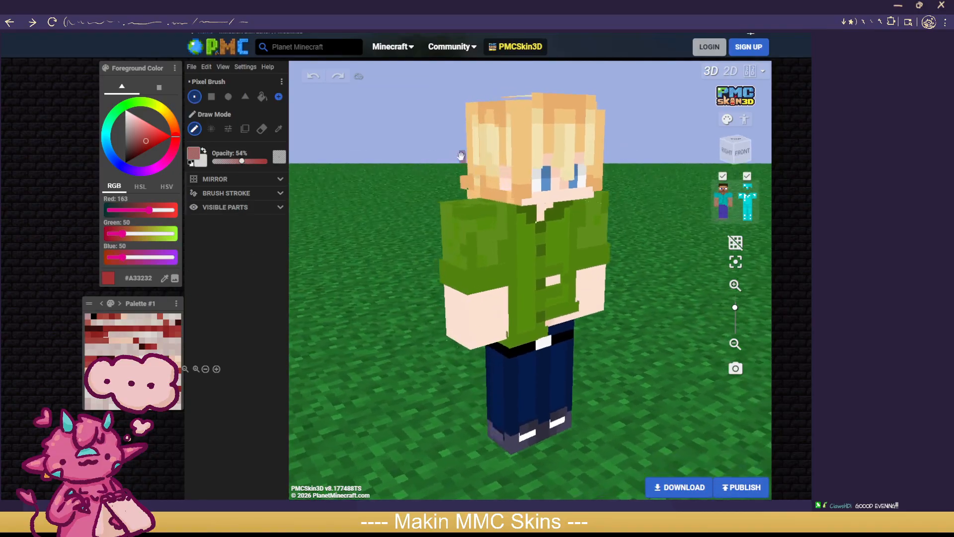
# Step: Paint translucent red glasses across the eyes on the outer layer of the head
pyautogui.moveTo(669, 178); pyautogui.dragTo(602, 173)
pyautogui.moveTo(464, 172)
pyautogui.mouseDown()
pyautogui.moveTo(552, 172)
pyautogui.moveTo(537, 183)
pyautogui.mouseUp()
pyautogui.moveTo(348, 224); pyautogui.dragTo(377, 219)
pyautogui.moveTo(489, 188); pyautogui.dragTo(551, 183)
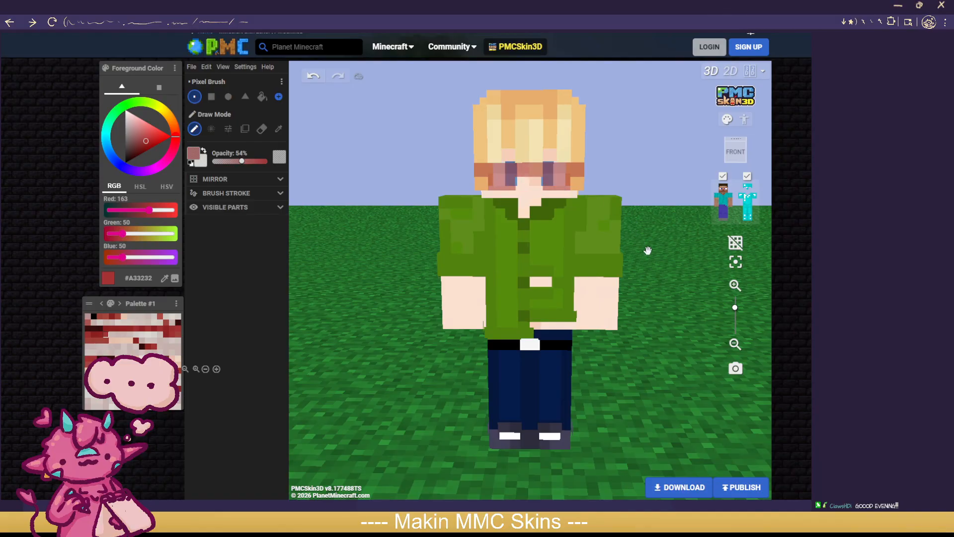
pyautogui.moveTo(636, 247); pyautogui.dragTo(646, 249)
# Step: Try extending the translucent glasses over the nose and one pixel row above the lenses
pyautogui.moveTo(524, 184); pyautogui.dragTo(538, 187)
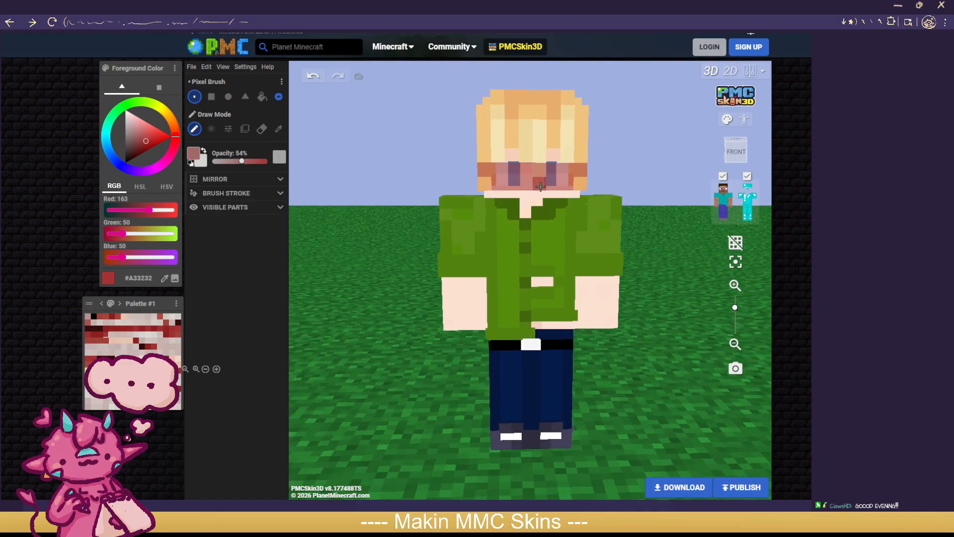
pyautogui.moveTo(641, 188); pyautogui.dragTo(683, 194)
pyautogui.moveTo(512, 164)
pyautogui.mouseDown()
pyautogui.moveTo(601, 158)
pyautogui.moveTo(488, 170)
pyautogui.moveTo(535, 159)
pyautogui.mouseUp()
pyautogui.click(315, 79)
pyautogui.moveTo(352, 189)
pyautogui.mouseDown()
pyautogui.moveTo(584, 196)
pyautogui.moveTo(560, 160)
pyautogui.moveTo(547, 158)
pyautogui.moveTo(560, 171)
pyautogui.mouseUp()
pyautogui.moveTo(627, 196); pyautogui.dragTo(532, 200)
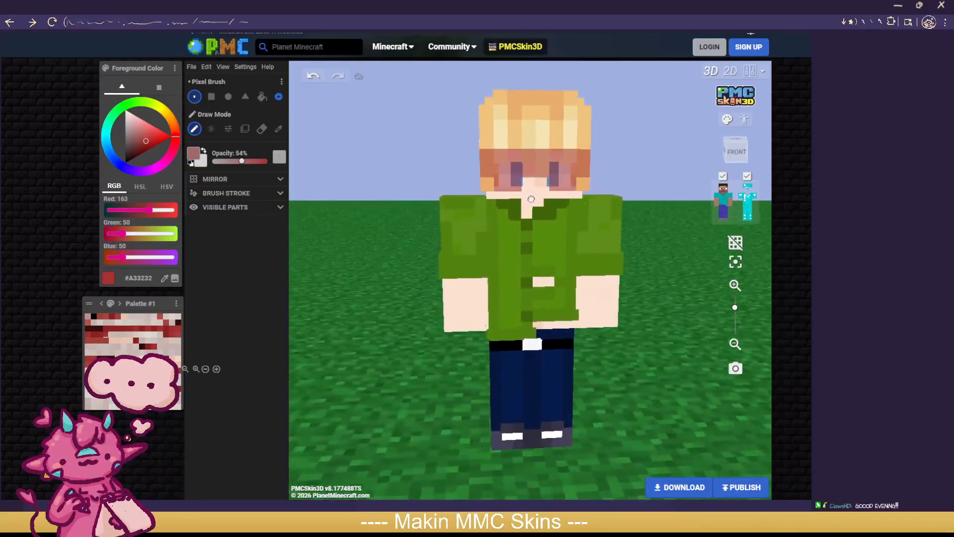
# Step: Check the glasses from a distance and undo the extra pixel row above the lenses
pyautogui.scroll(-3, 639, 286)
pyautogui.moveTo(639, 219)
pyautogui.mouseDown()
pyautogui.moveTo(692, 211)
pyautogui.moveTo(482, 210)
pyautogui.moveTo(601, 211)
pyautogui.moveTo(648, 241)
pyautogui.moveTo(657, 223)
pyautogui.moveTo(654, 236)
pyautogui.moveTo(635, 235)
pyautogui.mouseUp()
pyautogui.scroll(-3, 602, 218)
pyautogui.scroll(2, 636, 235)
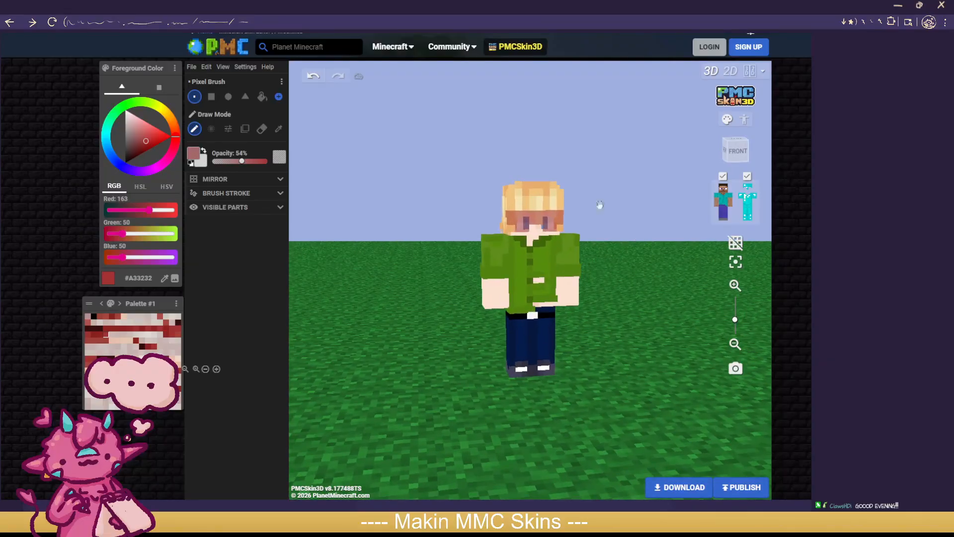
pyautogui.scroll(2, 368, 186)
pyautogui.moveTo(347, 181); pyautogui.dragTo(420, 197)
pyautogui.moveTo(692, 219); pyautogui.dragTo(484, 187)
pyautogui.moveTo(355, 246); pyautogui.dragTo(494, 258)
pyautogui.click(314, 85)
pyautogui.click(338, 85)
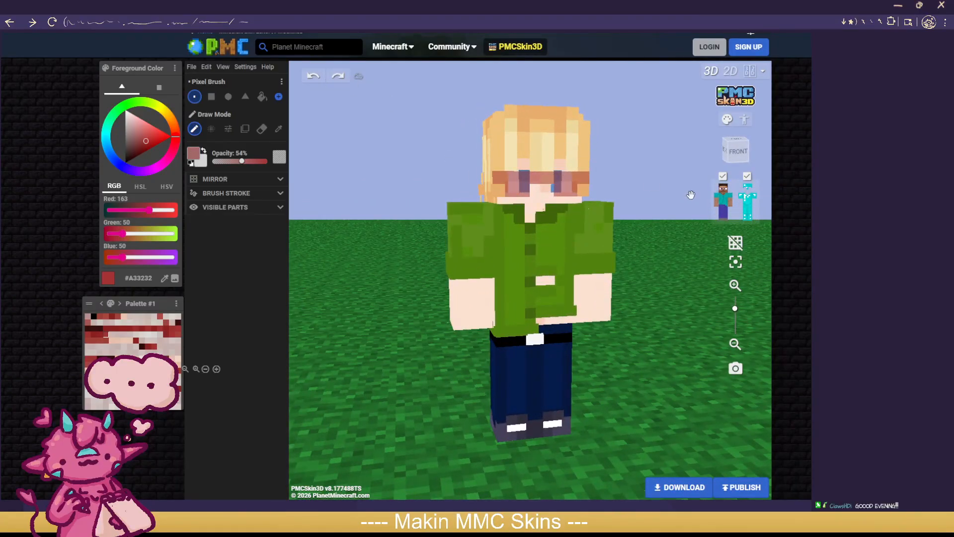
# Step: Hide the outer layer, paint translucent red pixels at both temples on the base layer, and show the outer layer again
pyautogui.click(747, 177)
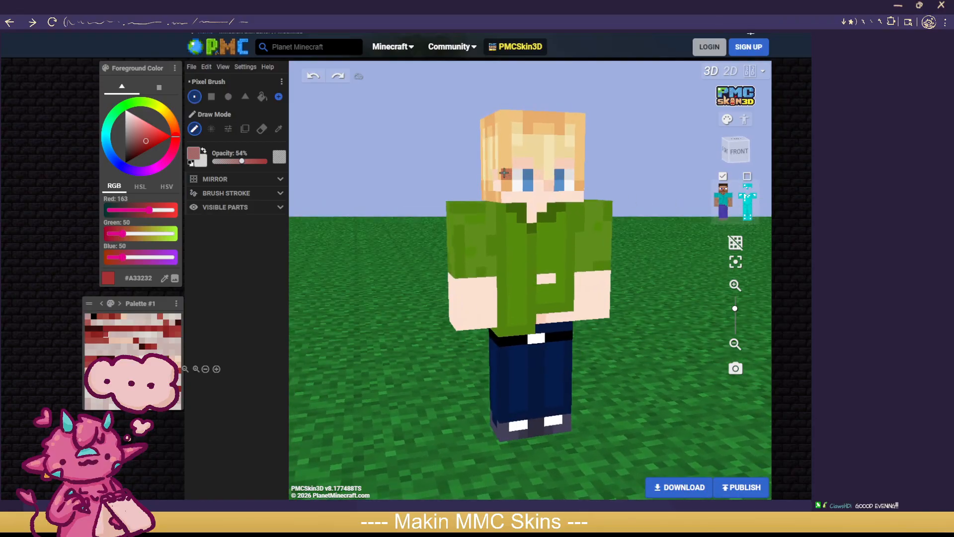
pyautogui.moveTo(624, 181); pyautogui.dragTo(557, 178)
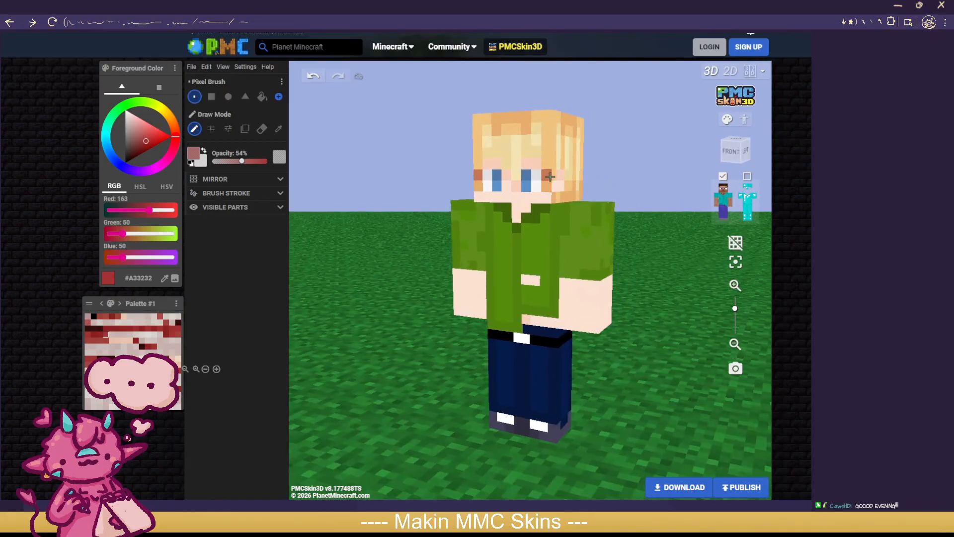
pyautogui.click(747, 177)
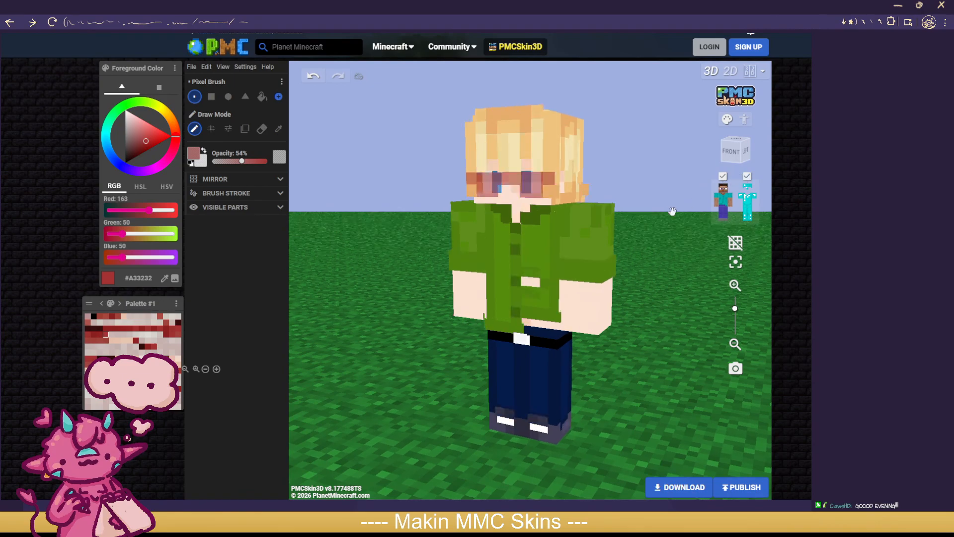
pyautogui.moveTo(661, 213); pyautogui.dragTo(496, 183)
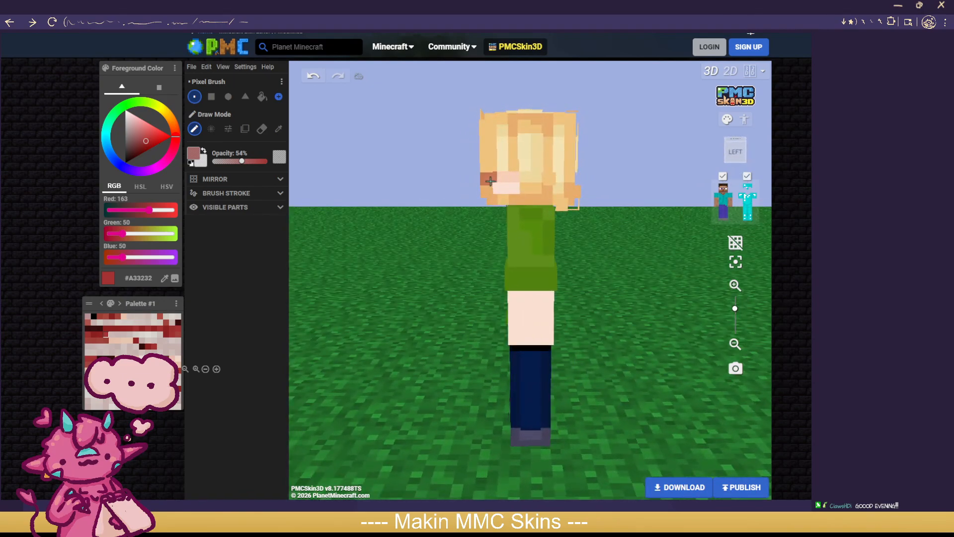
pyautogui.moveTo(387, 202); pyautogui.dragTo(535, 207)
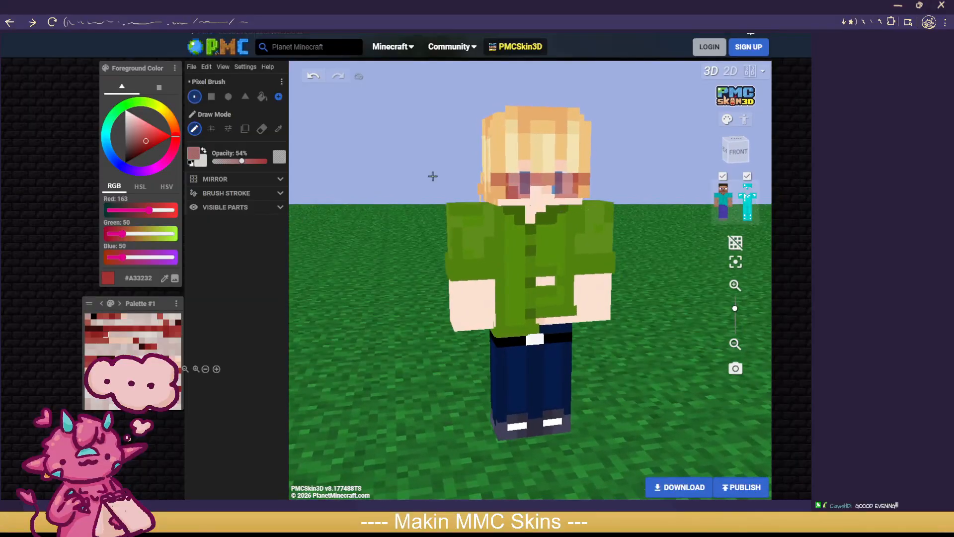
# Step: Switch to Eraser Mode at 100% opacity and try erasing the outermost pixels of the glasses at both temples
pyautogui.click(262, 129)
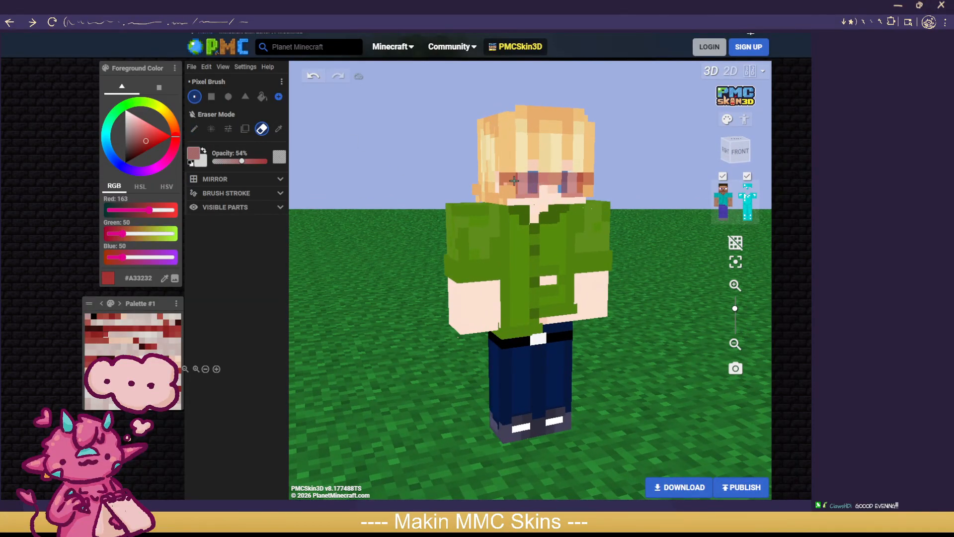
pyautogui.moveTo(615, 207)
pyautogui.mouseDown()
pyautogui.moveTo(634, 210)
pyautogui.moveTo(575, 209)
pyautogui.moveTo(614, 209)
pyautogui.mouseUp()
pyautogui.moveTo(242, 161); pyautogui.dragTo(520, 186)
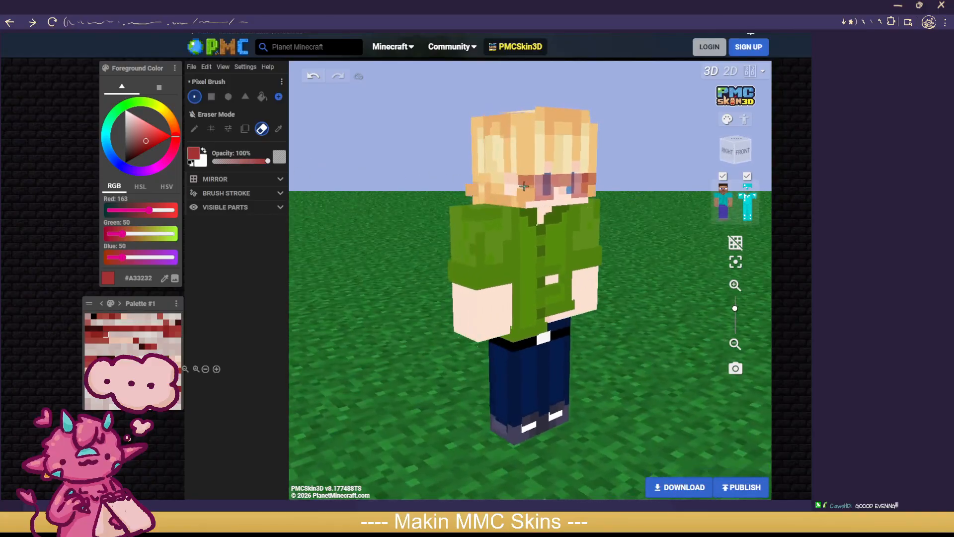
pyautogui.moveTo(641, 200); pyautogui.dragTo(561, 182)
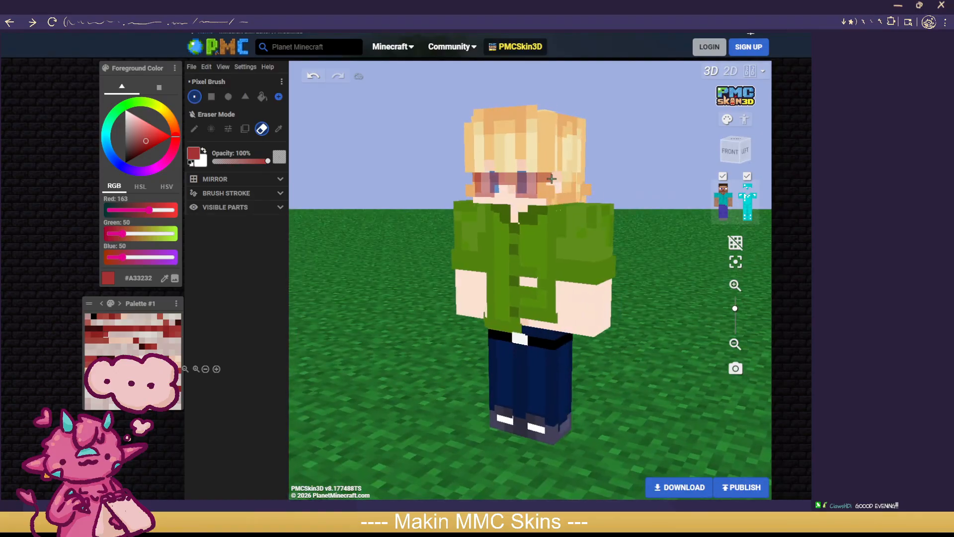
pyautogui.scroll(-5, 626, 206)
pyautogui.moveTo(398, 361); pyautogui.dragTo(466, 339)
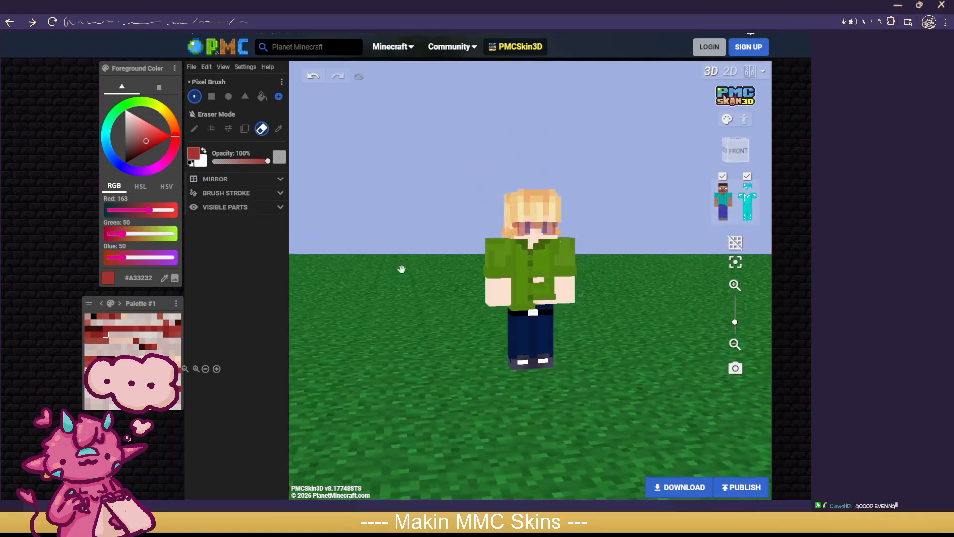
# Step: Undo the erasing at the temples of the glasses
pyautogui.click(311, 76)
pyautogui.moveTo(401, 227); pyautogui.dragTo(347, 246)
pyautogui.scroll(3, 376, 238)
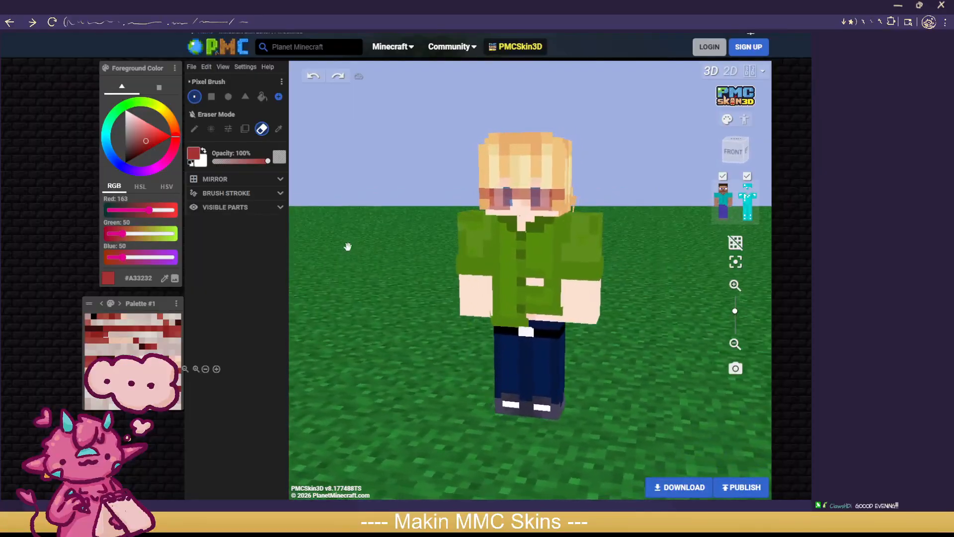
pyautogui.moveTo(368, 191); pyautogui.dragTo(277, 122)
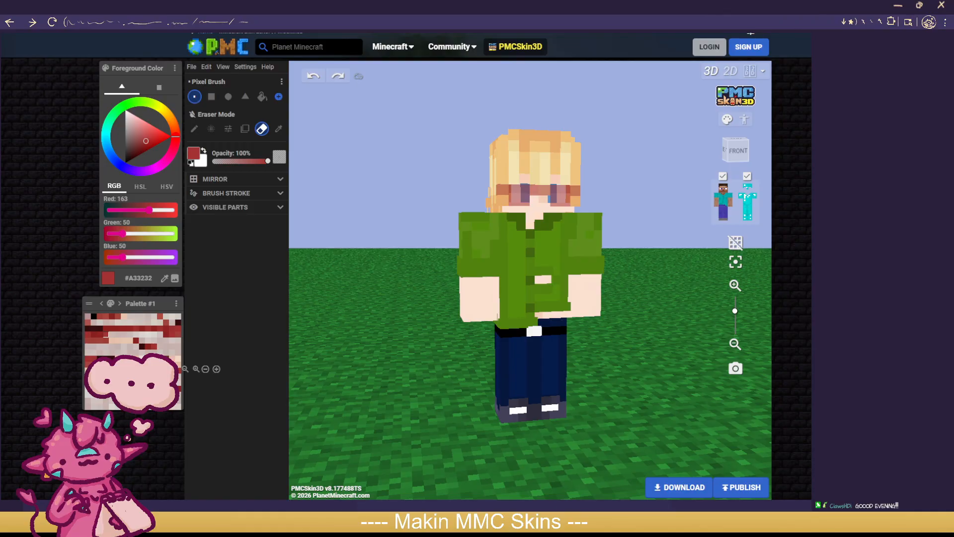
pyautogui.moveTo(621, 323); pyautogui.dragTo(642, 326)
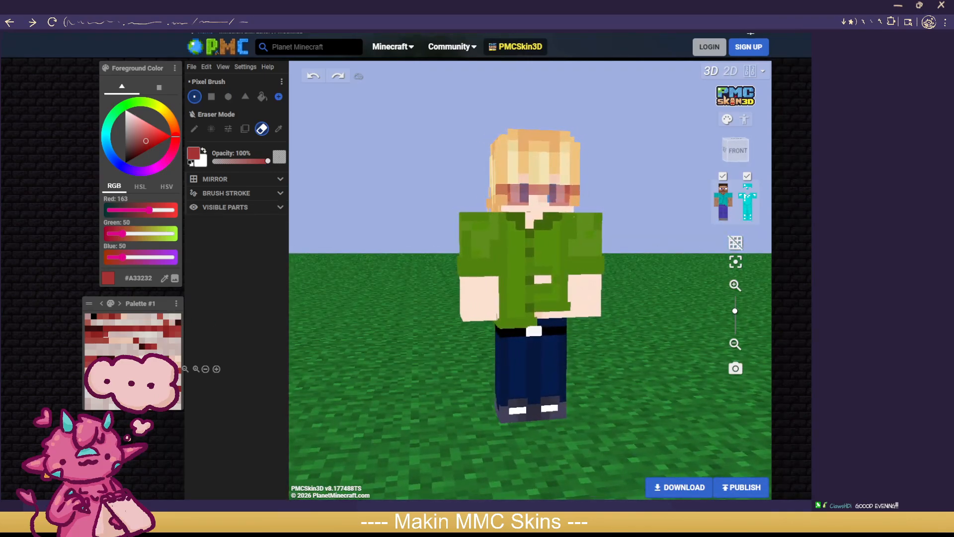
# Step: Set the brush to palette colour #E1DCD6 in Noise Mode, and hide the outer layer and both arms
pyautogui.click(130, 334)
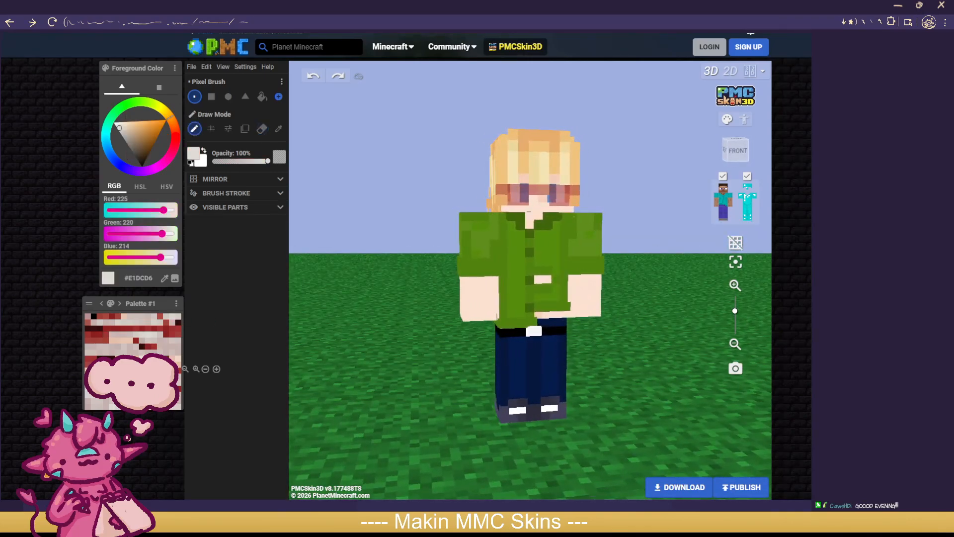
pyautogui.click(211, 128)
pyautogui.scroll(2, 654, 244)
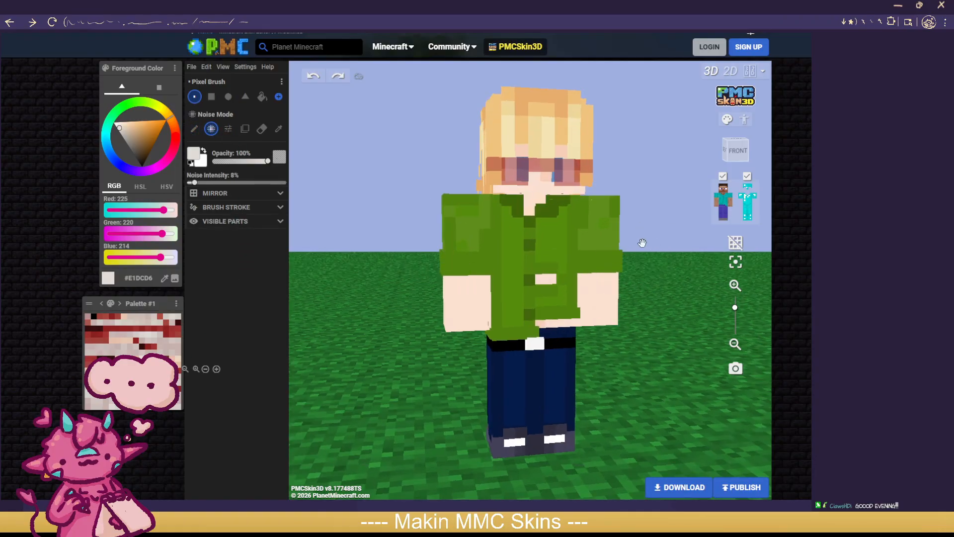
pyautogui.click(747, 176)
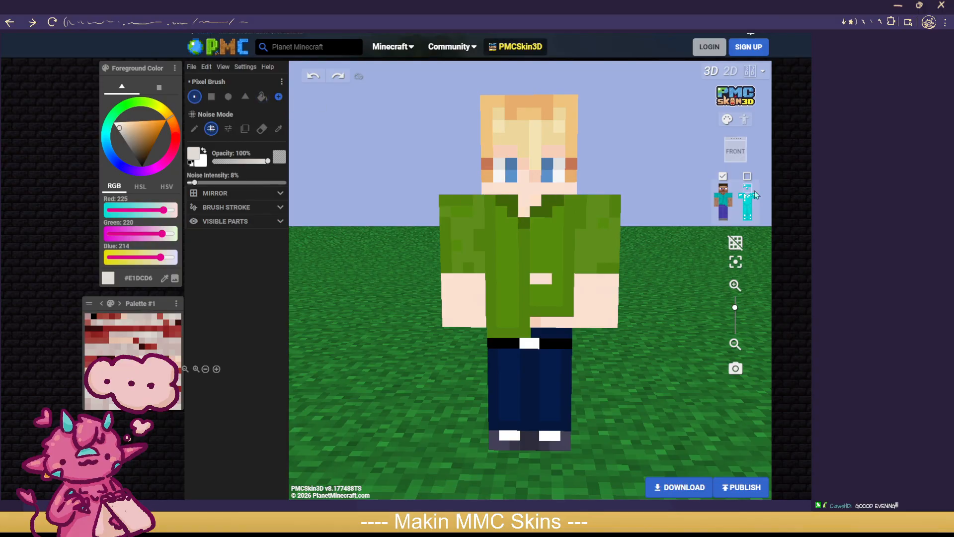
pyautogui.click(717, 204)
pyautogui.click(717, 205)
# Step: Paint the torso's base layer with the light grey noise on all sides, leaving the neckline and bottom row unpainted
pyautogui.moveTo(490, 200)
pyautogui.mouseDown()
pyautogui.moveTo(501, 211)
pyautogui.moveTo(507, 204)
pyautogui.moveTo(495, 238)
pyautogui.moveTo(550, 205)
pyautogui.moveTo(528, 238)
pyautogui.moveTo(510, 229)
pyautogui.moveTo(533, 236)
pyautogui.moveTo(527, 250)
pyautogui.moveTo(456, 258)
pyautogui.moveTo(578, 275)
pyautogui.moveTo(479, 292)
pyautogui.moveTo(467, 305)
pyautogui.moveTo(601, 318)
pyautogui.moveTo(496, 322)
pyautogui.mouseUp()
pyautogui.moveTo(632, 312)
pyautogui.mouseDown()
pyautogui.moveTo(564, 323)
pyautogui.moveTo(538, 295)
pyautogui.moveTo(552, 261)
pyautogui.moveTo(547, 221)
pyautogui.moveTo(559, 212)
pyautogui.moveTo(548, 200)
pyautogui.moveTo(575, 217)
pyautogui.mouseUp()
pyautogui.moveTo(420, 292); pyautogui.dragTo(602, 266)
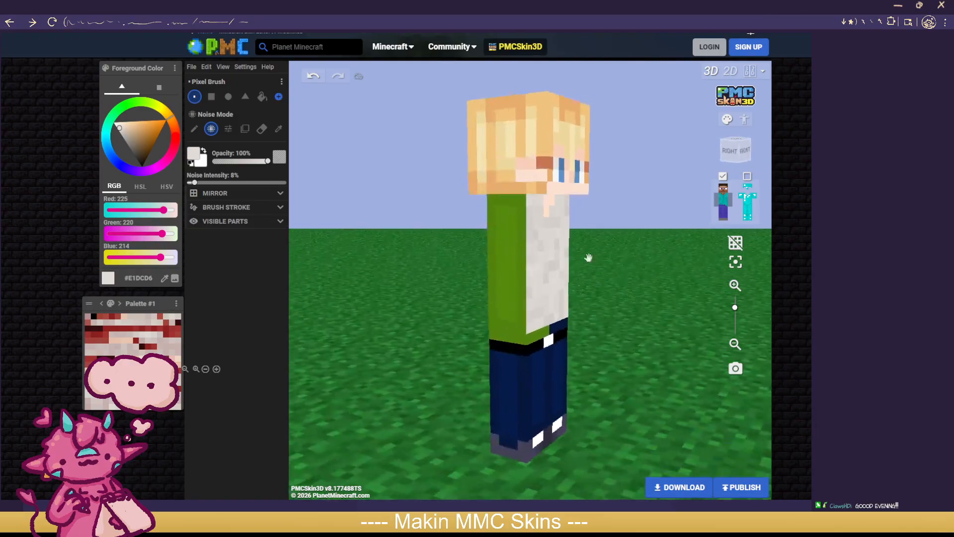
pyautogui.moveTo(517, 205)
pyautogui.mouseDown()
pyautogui.moveTo(500, 246)
pyautogui.moveTo(512, 213)
pyautogui.moveTo(496, 208)
pyautogui.moveTo(504, 271)
pyautogui.moveTo(522, 298)
pyautogui.moveTo(512, 318)
pyautogui.moveTo(517, 306)
pyautogui.moveTo(522, 324)
pyautogui.mouseUp()
pyautogui.moveTo(423, 300)
pyautogui.mouseDown()
pyautogui.moveTo(547, 318)
pyautogui.moveTo(578, 308)
pyautogui.mouseUp()
pyautogui.moveTo(468, 284)
pyautogui.mouseDown()
pyautogui.moveTo(463, 223)
pyautogui.moveTo(552, 211)
pyautogui.moveTo(520, 198)
pyautogui.moveTo(613, 238)
pyautogui.moveTo(371, 249)
pyautogui.mouseUp()
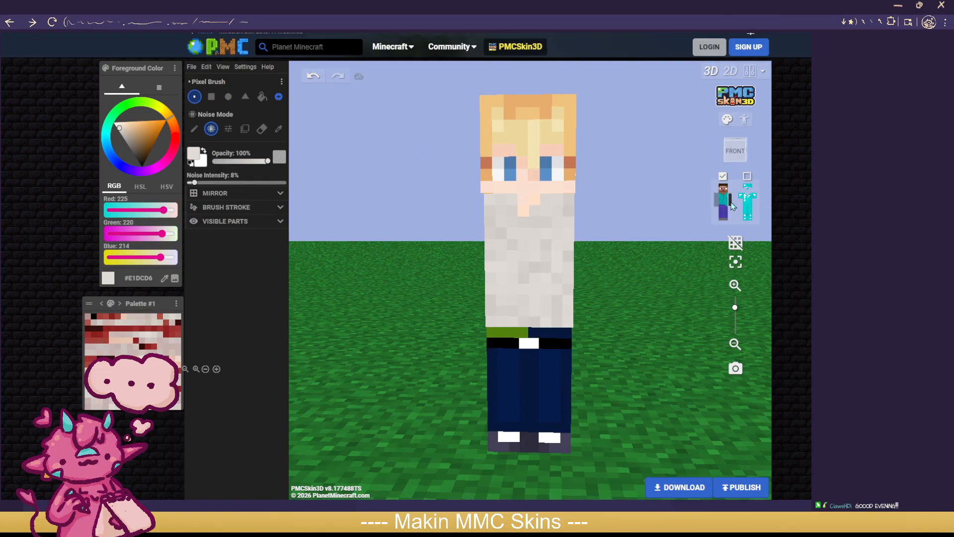
# Step: Show the outer layer and arms again and erase the outer green hem strip on the front of the shirt
pyautogui.click(747, 200)
pyautogui.scroll(-1, 684, 256)
pyautogui.moveTo(684, 256); pyautogui.dragTo(774, 261)
pyautogui.moveTo(639, 373)
pyautogui.mouseDown()
pyautogui.moveTo(303, 379)
pyautogui.moveTo(635, 373)
pyautogui.mouseUp()
pyautogui.scroll(2, 636, 372)
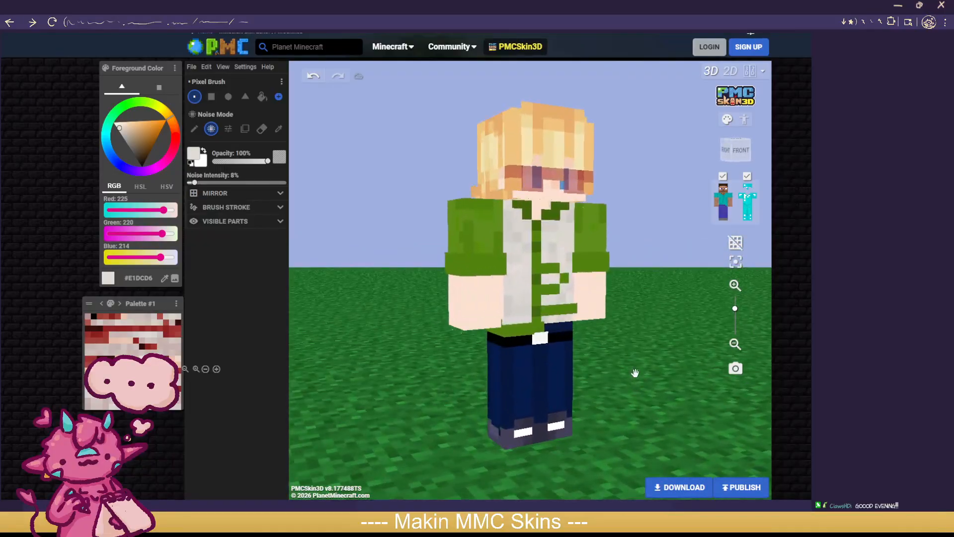
pyautogui.scroll(3, 635, 372)
pyautogui.press('e')
pyautogui.moveTo(565, 333)
pyautogui.mouseDown()
pyautogui.moveTo(557, 329)
pyautogui.moveTo(600, 329)
pyautogui.mouseUp()
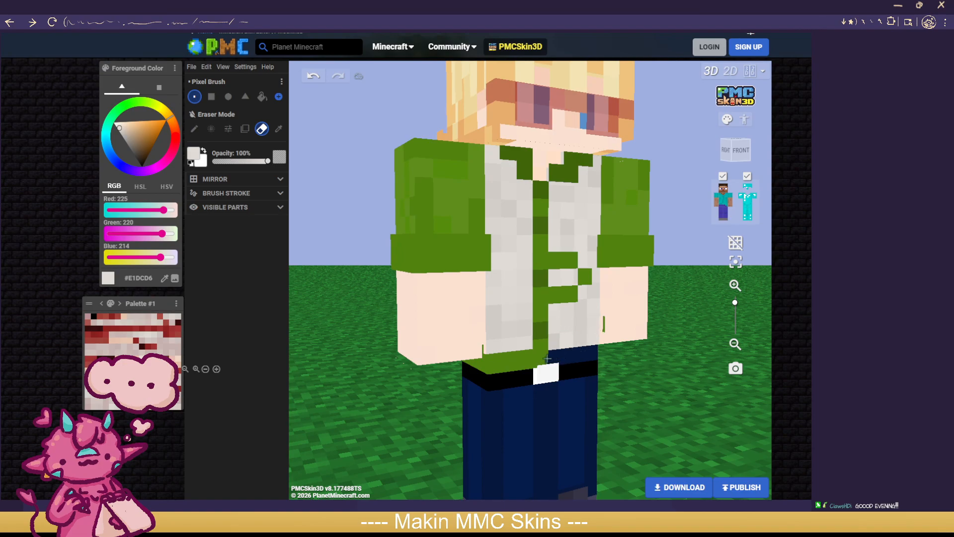
# Step: Hide both arms and their sleeves, and erase the outer green strip on the left side of the torso
pyautogui.moveTo(696, 391); pyautogui.dragTo(735, 386)
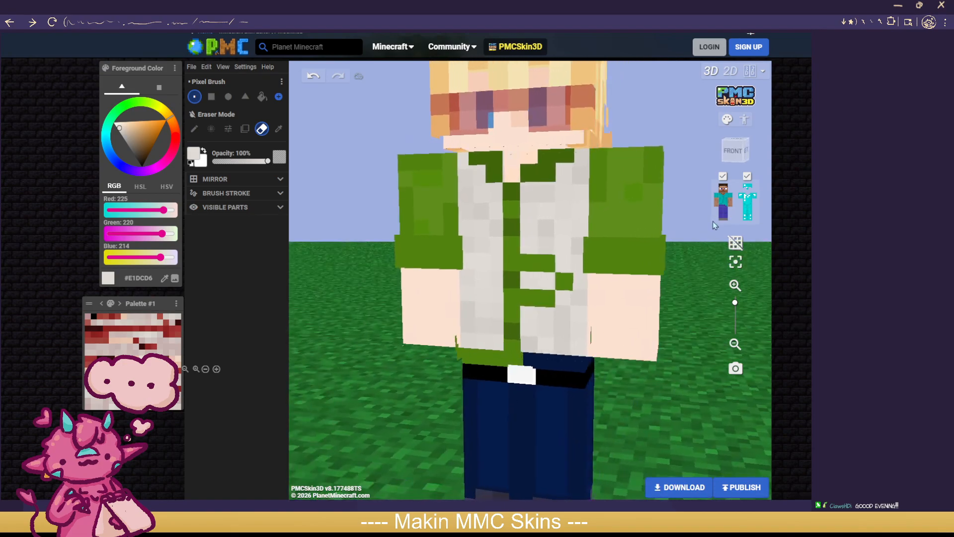
pyautogui.click(716, 203)
pyautogui.click(730, 202)
pyautogui.moveTo(685, 366); pyautogui.dragTo(627, 360)
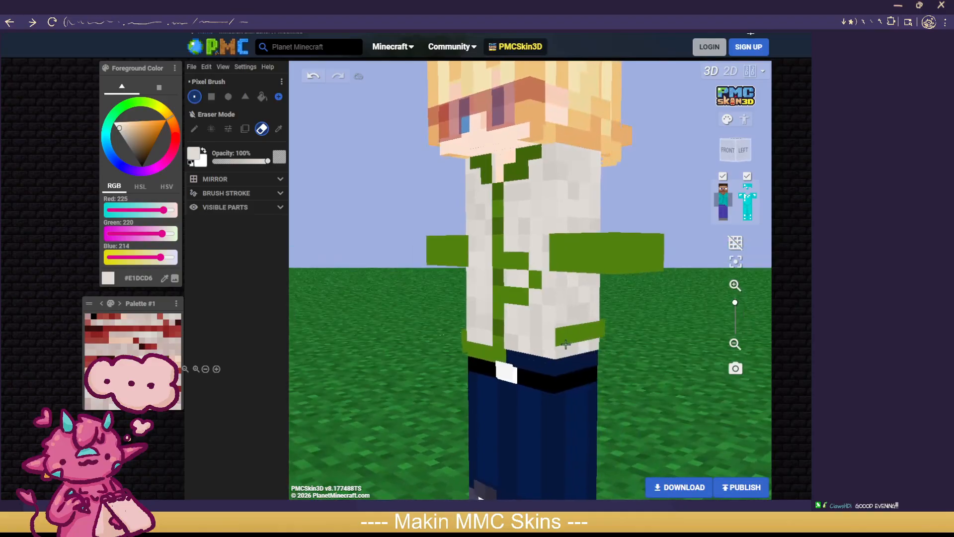
pyautogui.click(741, 201)
pyautogui.click(754, 201)
pyautogui.moveTo(559, 335); pyautogui.dragTo(604, 328)
# Step: Erase the green marks beside the button strip on the front of the torso's outer layer
pyautogui.moveTo(366, 298); pyautogui.dragTo(386, 317)
pyautogui.moveTo(520, 270); pyautogui.dragTo(547, 293)
pyautogui.moveTo(411, 324); pyautogui.dragTo(398, 292)
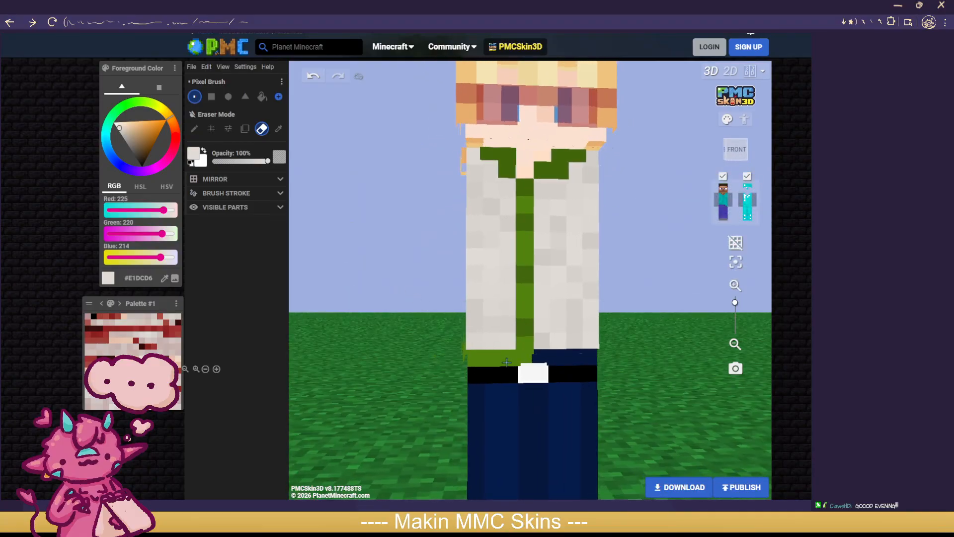
# Step: Erase the remaining outer green hem around the torso's right side and back
pyautogui.moveTo(425, 351); pyautogui.dragTo(465, 350)
pyautogui.moveTo(392, 338); pyautogui.dragTo(584, 337)
pyautogui.moveTo(592, 350)
pyautogui.mouseDown()
pyautogui.moveTo(456, 329)
pyautogui.moveTo(424, 335)
pyautogui.moveTo(646, 330)
pyautogui.moveTo(368, 334)
pyautogui.moveTo(392, 334)
pyautogui.mouseUp()
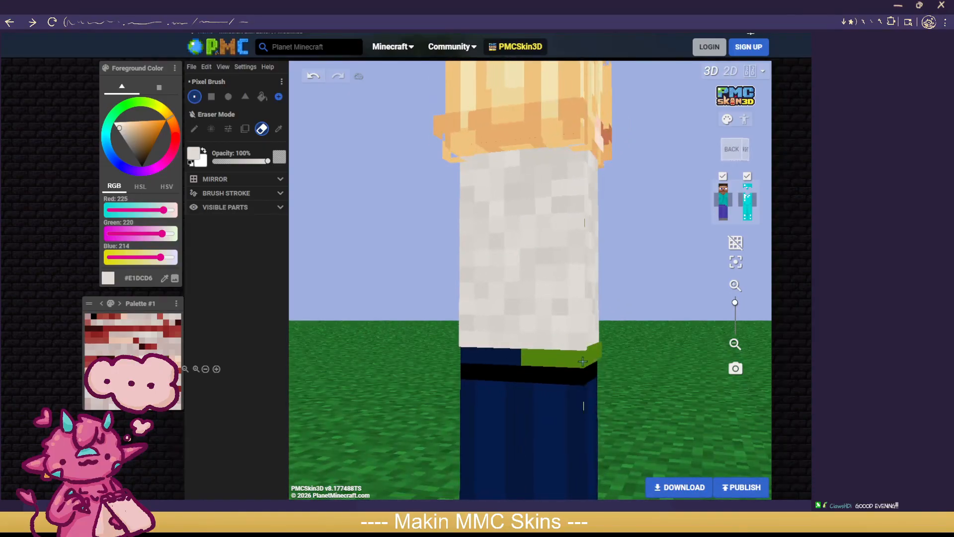
pyautogui.moveTo(611, 347); pyautogui.dragTo(493, 341)
pyautogui.moveTo(671, 332); pyautogui.dragTo(614, 342)
pyautogui.scroll(-2, 614, 341)
pyautogui.scroll(-2, 558, 315)
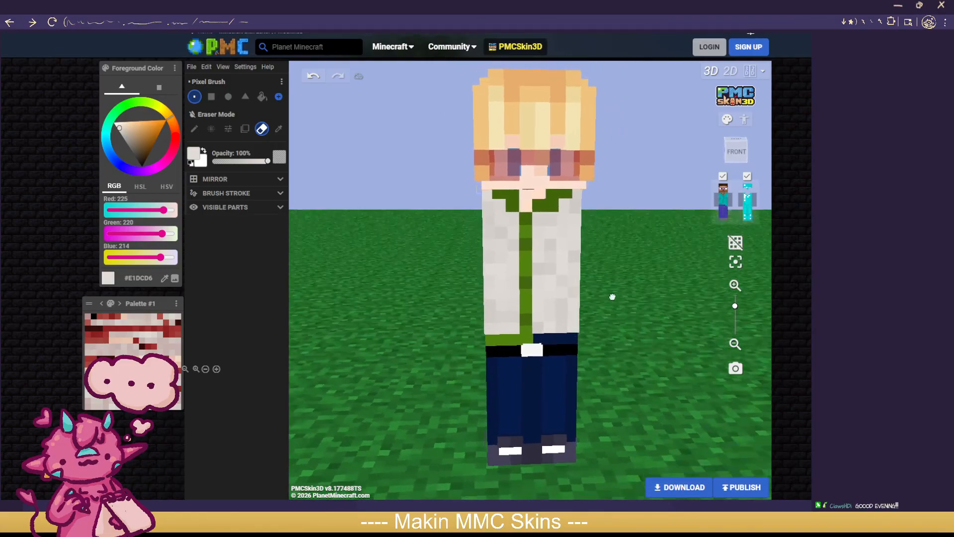
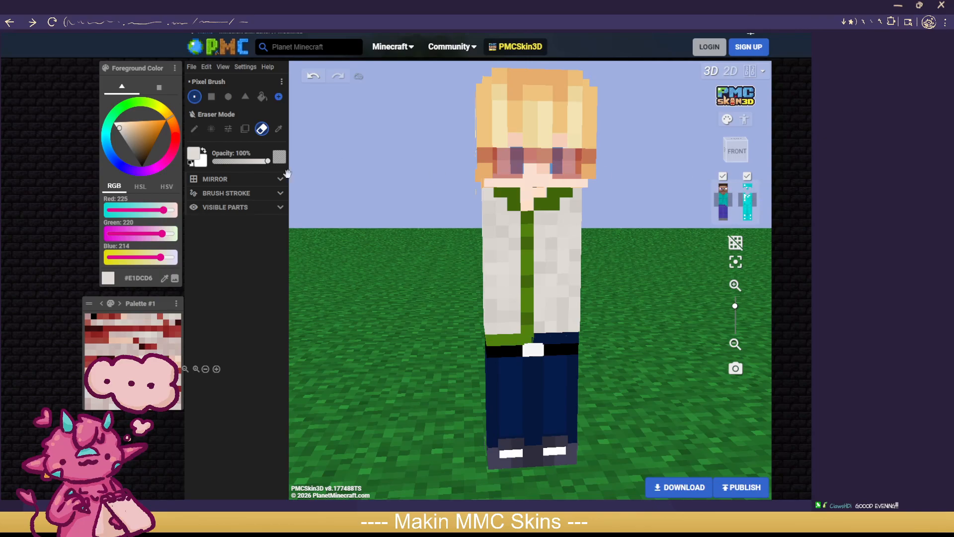
# Step: Pick dark red #912222 from the palette and compare the clothing on the red-haired reference skin in the other tab
pyautogui.click(124, 332)
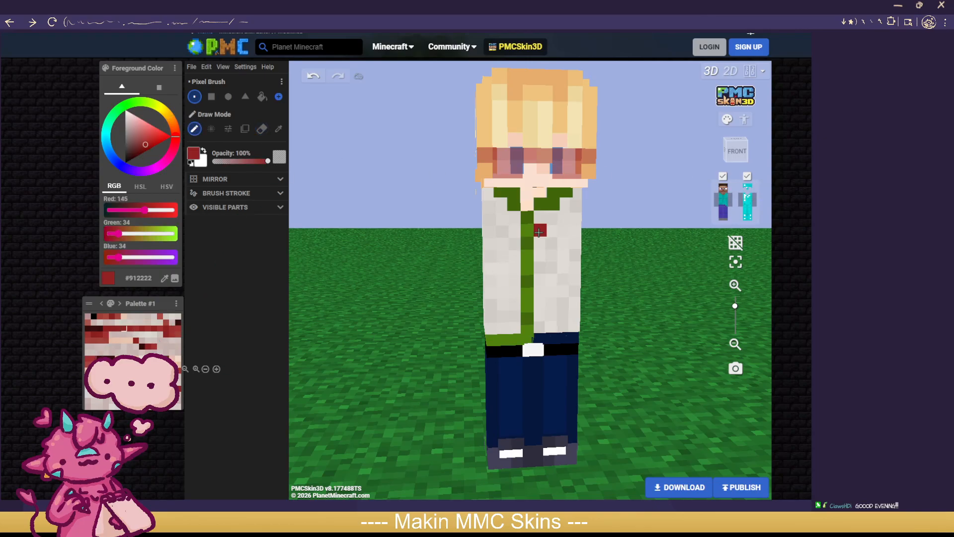
pyautogui.hotkey('ctrl', 'Tab')
pyautogui.scroll(3, 610, 226)
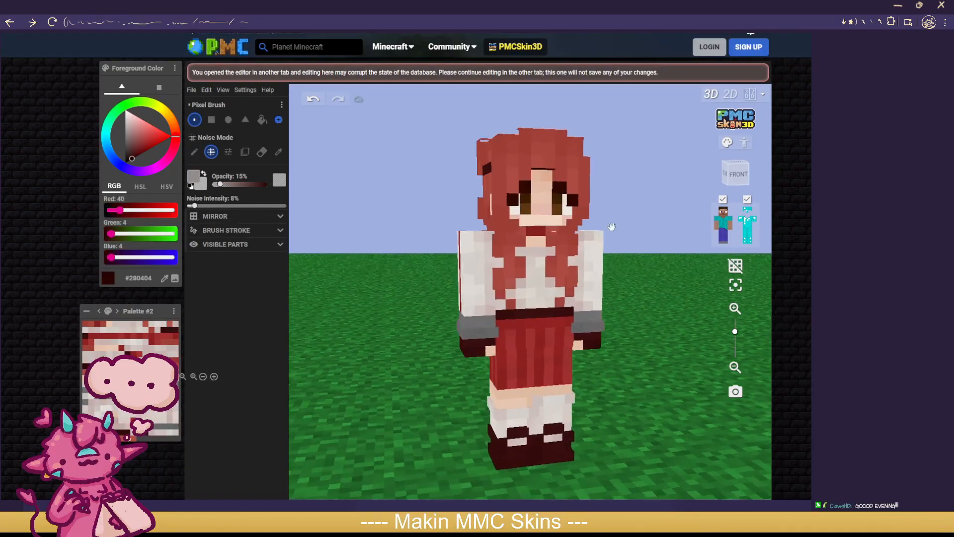
pyautogui.moveTo(299, 310); pyautogui.dragTo(363, 290)
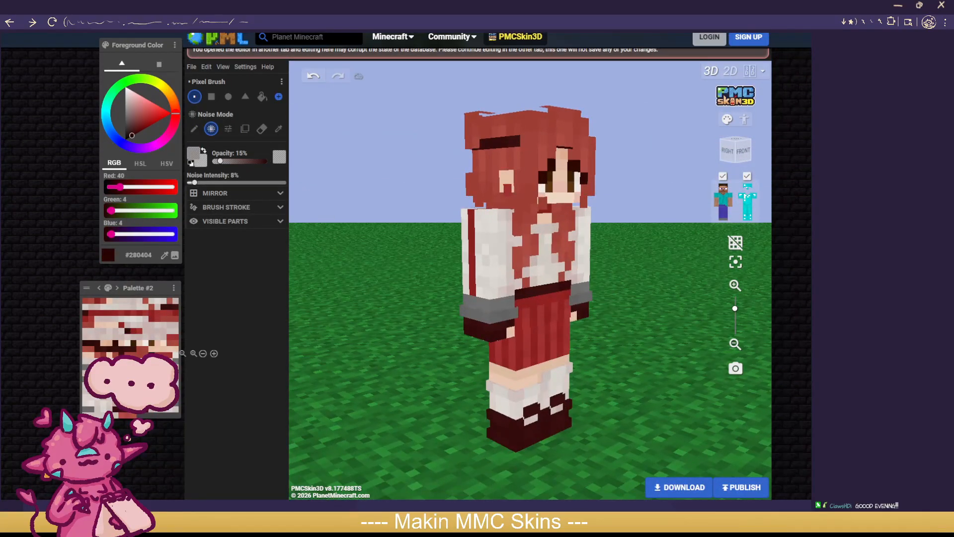
pyautogui.hotkey('ctrl', 'Tab')
pyautogui.scroll(3, 612, 224)
pyautogui.click(748, 177)
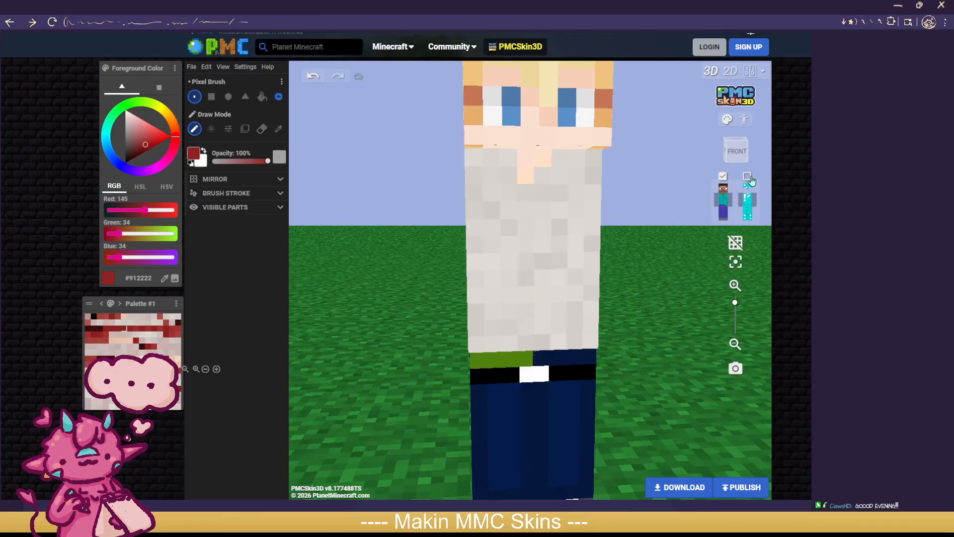
pyautogui.click(749, 177)
# Step: Hide the head and paint the collar and front strip of the torso's outer layer dark red, using Noise mode at 8%
pyautogui.click(748, 186)
pyautogui.click(723, 188)
pyautogui.scroll(-3, 701, 204)
pyautogui.moveTo(661, 210)
pyautogui.mouseDown()
pyautogui.moveTo(661, 238)
pyautogui.moveTo(650, 249)
pyautogui.mouseUp()
pyautogui.click(490, 162)
pyautogui.moveTo(502, 165); pyautogui.dragTo(517, 179)
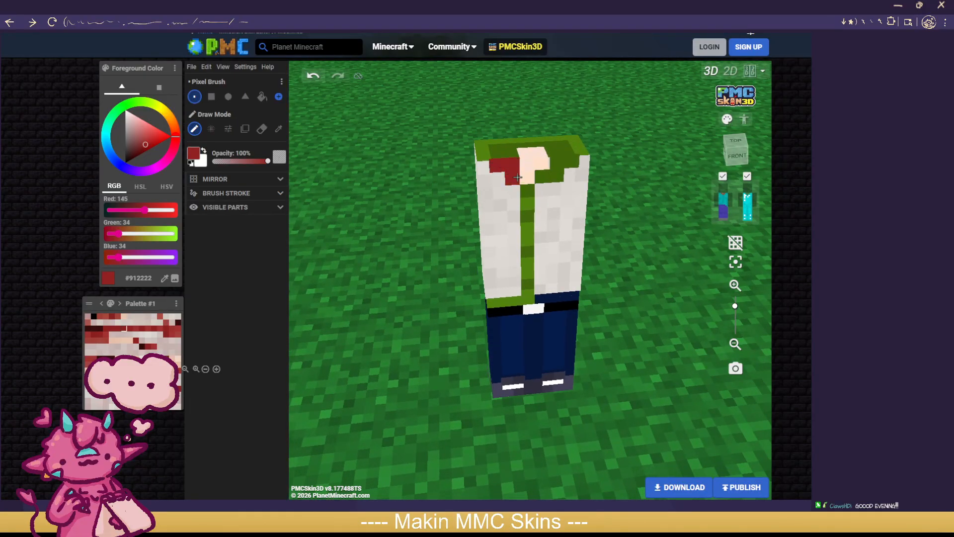
pyautogui.click(212, 129)
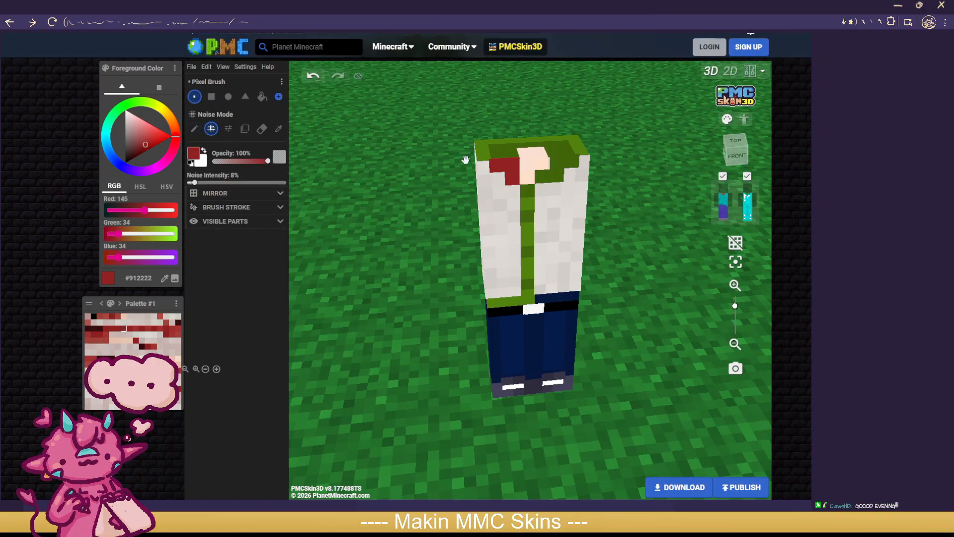
pyautogui.moveTo(514, 173)
pyautogui.mouseDown()
pyautogui.moveTo(544, 179)
pyautogui.moveTo(559, 162)
pyautogui.moveTo(526, 196)
pyautogui.moveTo(525, 287)
pyautogui.mouseUp()
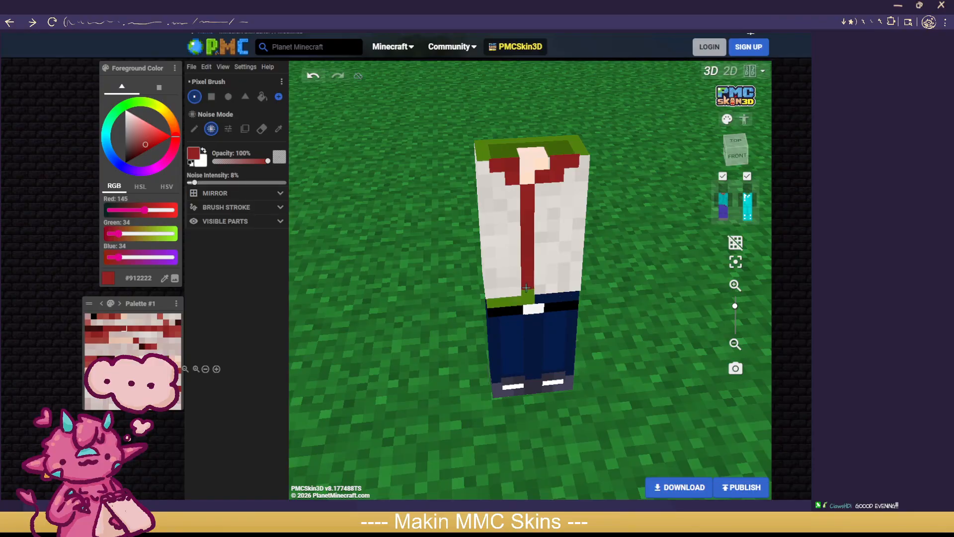
pyautogui.moveTo(655, 289); pyautogui.dragTo(651, 220)
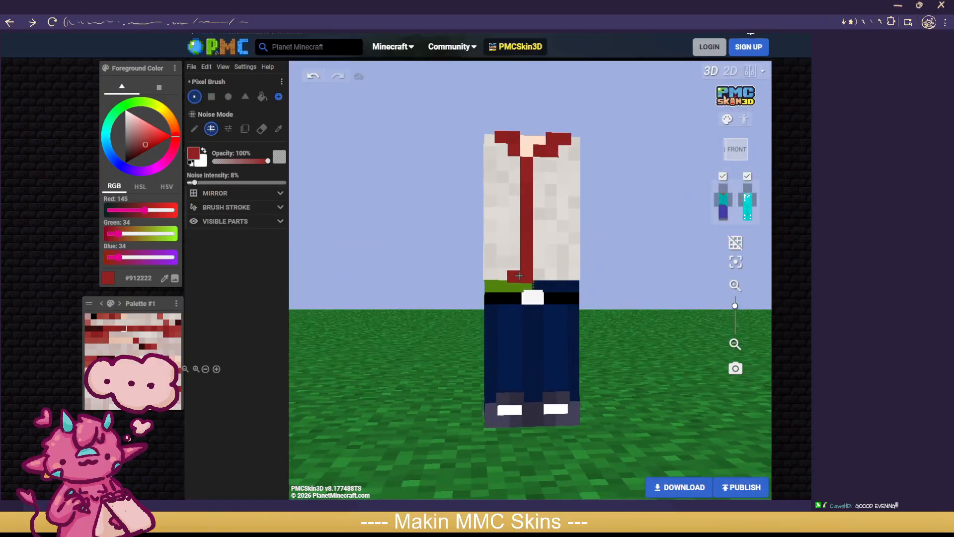
pyautogui.moveTo(516, 276); pyautogui.dragTo(482, 279)
pyautogui.click(311, 78)
# Step: Paint the collar around the neck on top of the torso's outer layer dark red and show the head again
pyautogui.moveTo(418, 206)
pyautogui.mouseDown()
pyautogui.moveTo(411, 217)
pyautogui.moveTo(420, 224)
pyautogui.moveTo(379, 230)
pyautogui.moveTo(472, 239)
pyautogui.moveTo(542, 313)
pyautogui.moveTo(506, 315)
pyautogui.mouseUp()
pyautogui.scroll(4, 392, 225)
pyautogui.scroll(-4, 373, 231)
pyautogui.moveTo(545, 234)
pyautogui.mouseDown()
pyautogui.moveTo(550, 217)
pyautogui.moveTo(507, 219)
pyautogui.moveTo(523, 174)
pyautogui.moveTo(549, 159)
pyautogui.moveTo(541, 159)
pyautogui.mouseUp()
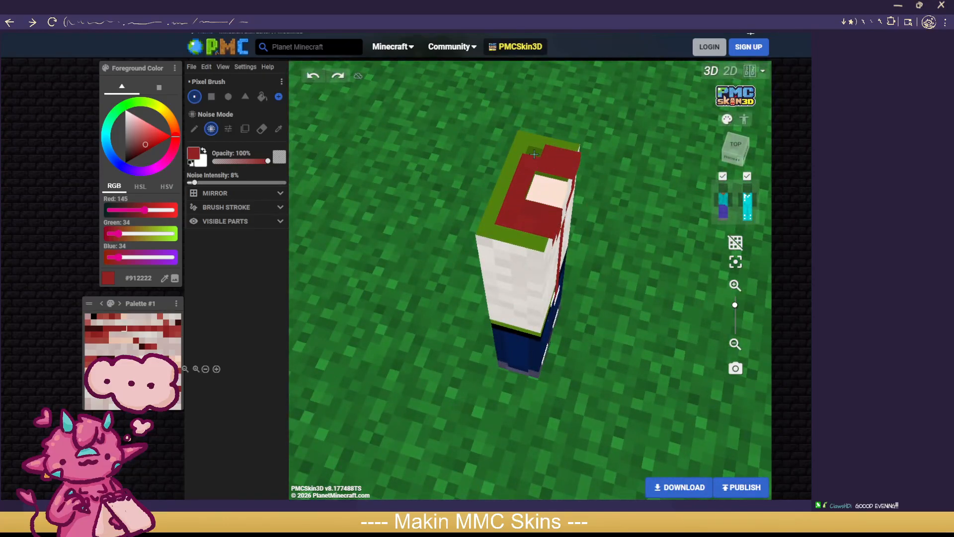
pyautogui.click(535, 154)
pyautogui.scroll(-2, 688, 215)
pyautogui.moveTo(688, 215)
pyautogui.mouseDown()
pyautogui.moveTo(605, 175)
pyautogui.moveTo(569, 143)
pyautogui.mouseUp()
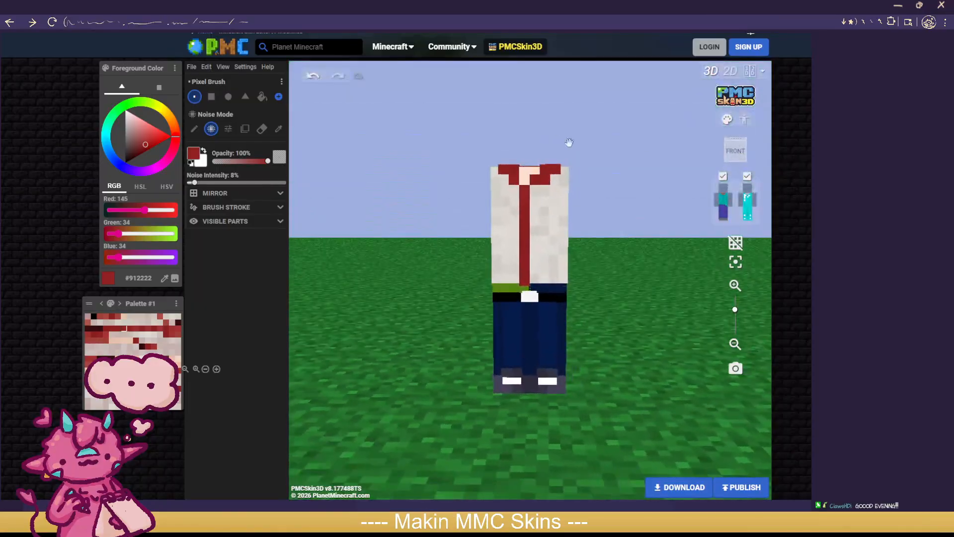
pyautogui.click(725, 191)
pyautogui.moveTo(686, 240)
pyautogui.mouseDown()
pyautogui.moveTo(586, 223)
pyautogui.moveTo(681, 242)
pyautogui.mouseUp()
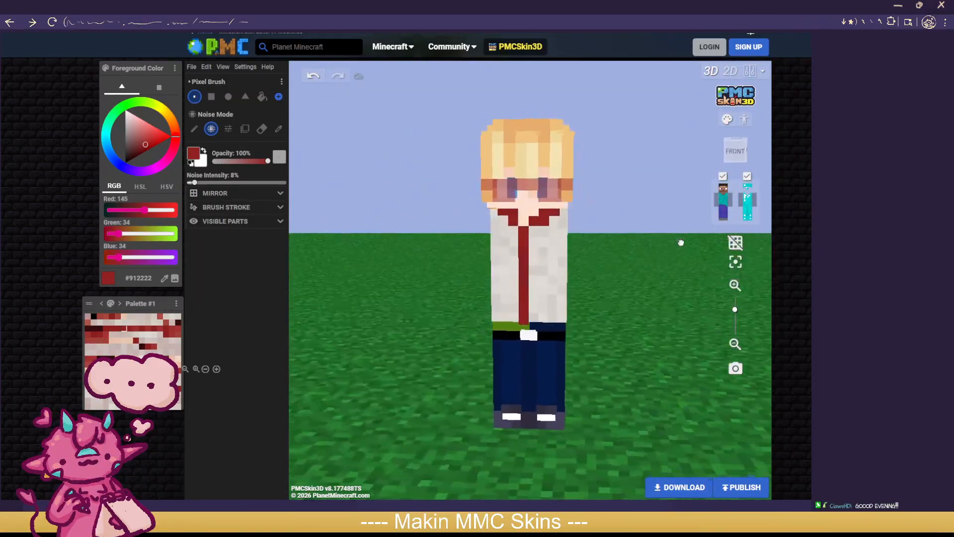
# Step: Hide the head and the torso's outer layer, and paint a dark red collar around the neck on the base torso
pyautogui.click(747, 187)
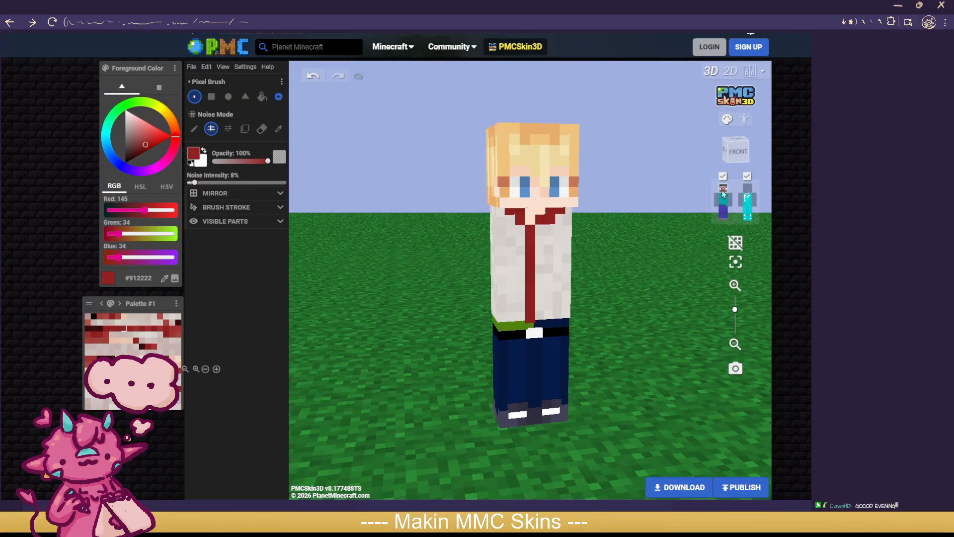
pyautogui.click(723, 191)
pyautogui.click(747, 201)
pyautogui.moveTo(683, 225); pyautogui.dragTo(664, 291)
pyautogui.moveTo(515, 220); pyautogui.dragTo(513, 214)
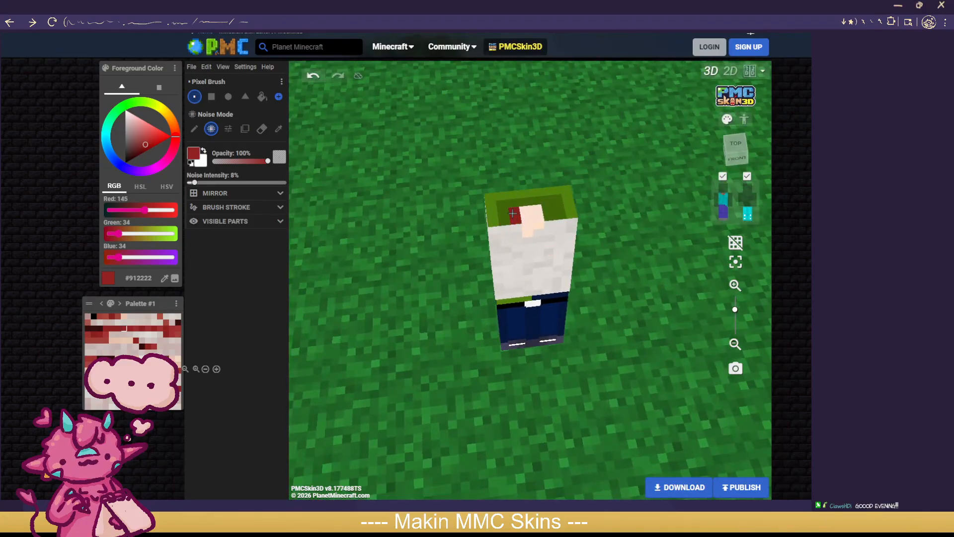
pyautogui.click(539, 231)
pyautogui.moveTo(545, 203); pyautogui.dragTo(517, 202)
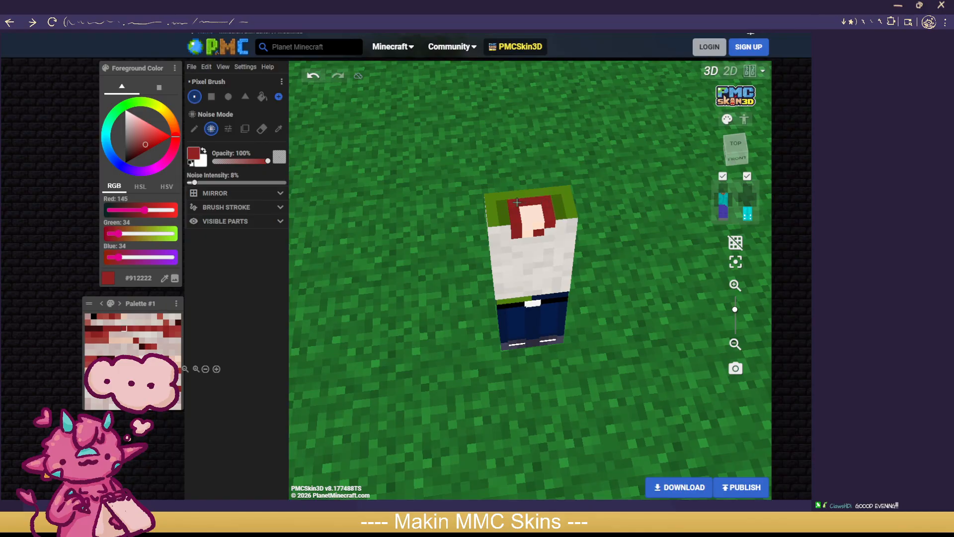
# Step: Pick light grey #D4CFCA from the shirt and paint over the remaining green on top of the base torso
pyautogui.click(280, 129)
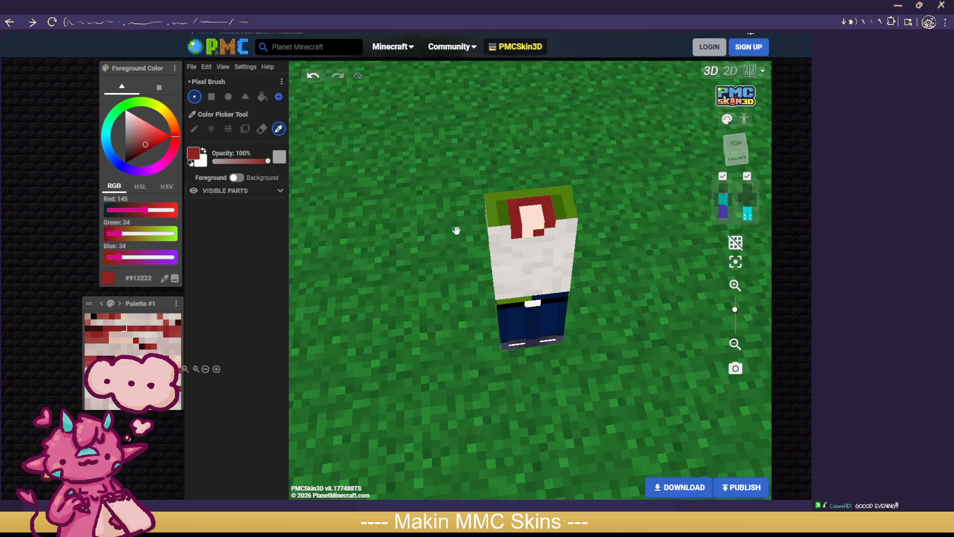
pyautogui.click(497, 237)
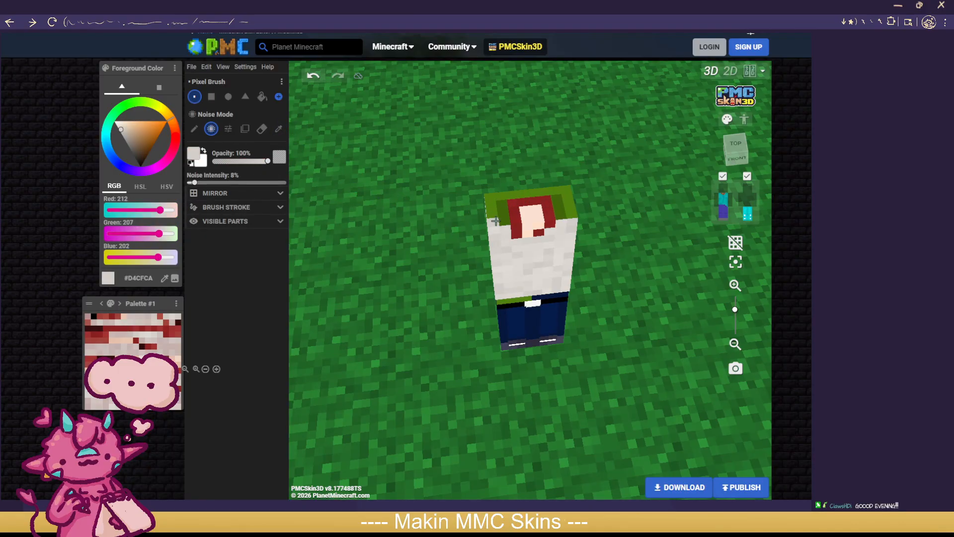
pyautogui.moveTo(497, 218)
pyautogui.mouseDown()
pyautogui.moveTo(494, 206)
pyautogui.moveTo(541, 192)
pyautogui.moveTo(571, 196)
pyautogui.moveTo(583, 224)
pyautogui.moveTo(582, 204)
pyautogui.moveTo(395, 204)
pyautogui.moveTo(352, 185)
pyautogui.moveTo(618, 188)
pyautogui.moveTo(617, 216)
pyautogui.mouseUp()
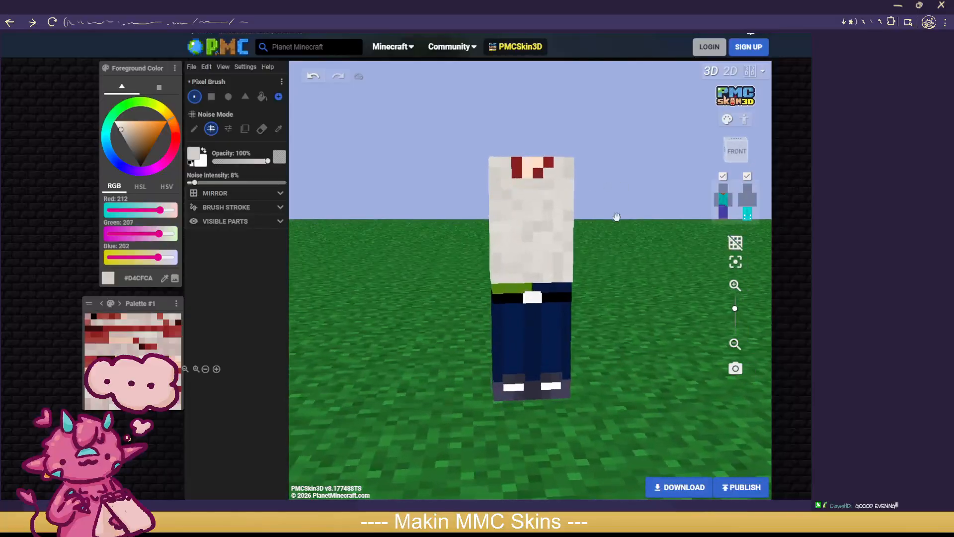
# Step: Show the torso's outer layer and both base arms, and fill the exposed green sleeve faces with light grey noise
pyautogui.click(748, 194)
pyautogui.moveTo(655, 249); pyautogui.dragTo(656, 274)
pyautogui.click(742, 206)
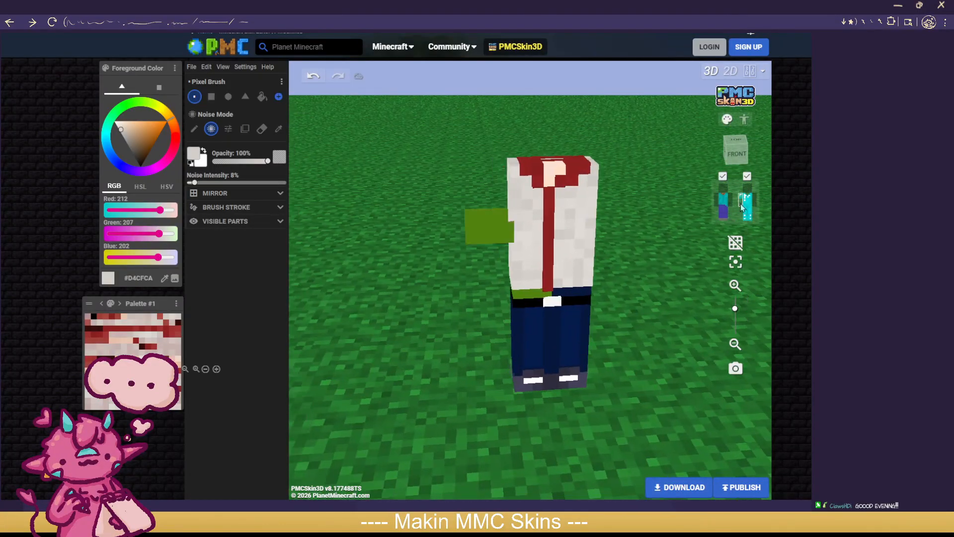
pyautogui.click(741, 205)
pyautogui.click(718, 203)
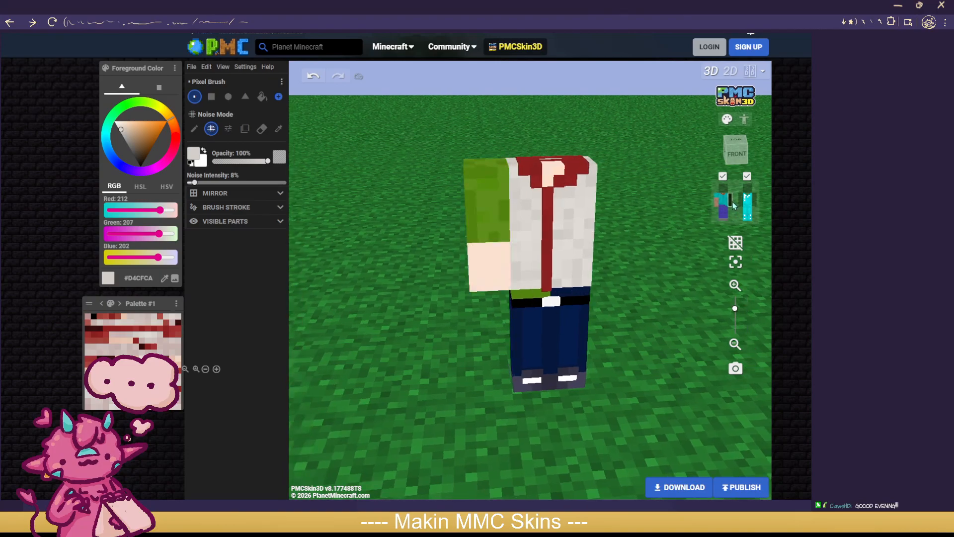
pyautogui.click(734, 205)
pyautogui.click(262, 96)
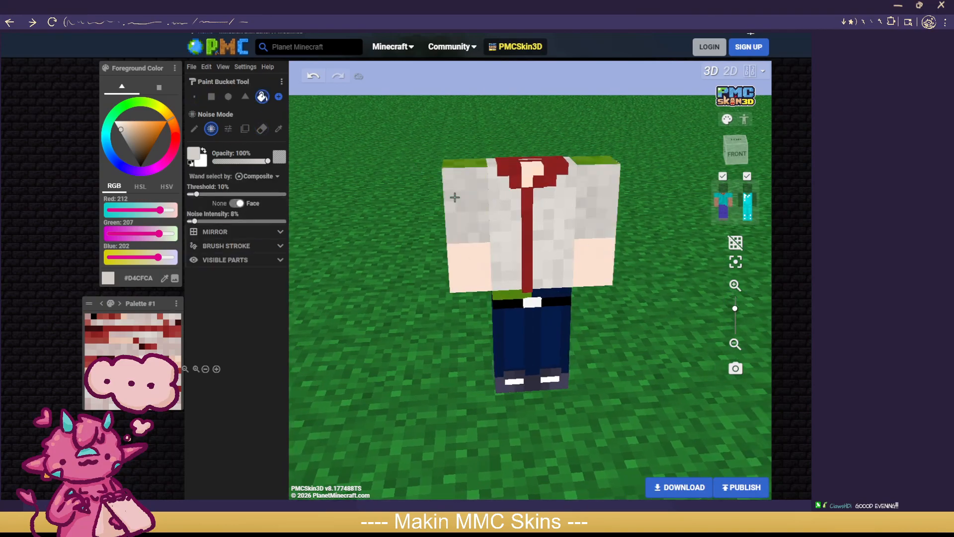
pyautogui.moveTo(454, 162)
pyautogui.mouseDown()
pyautogui.moveTo(495, 214)
pyautogui.moveTo(398, 207)
pyautogui.moveTo(571, 207)
pyautogui.mouseUp()
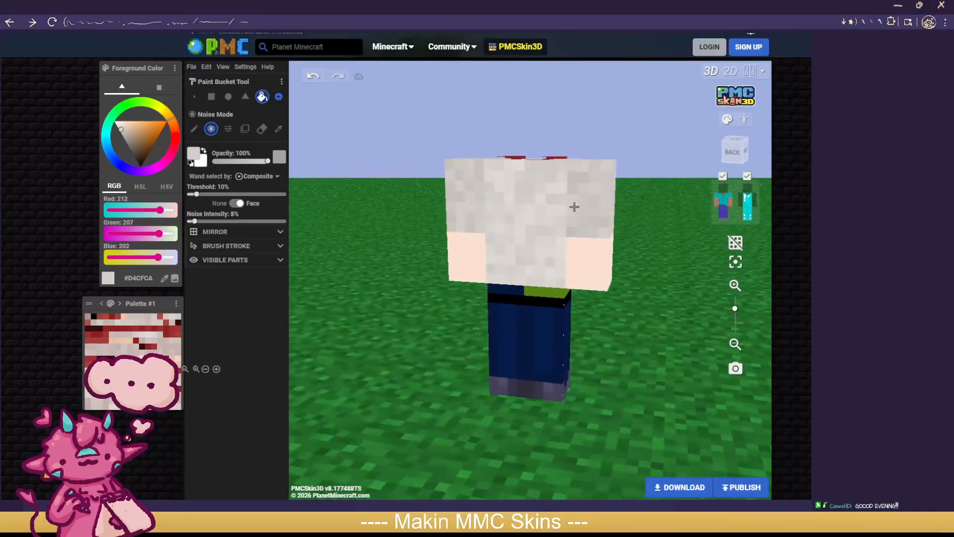
# Step: Hide the torso and its outer layer, and fill the inner green faces of both arms with light grey noise
pyautogui.click(723, 205)
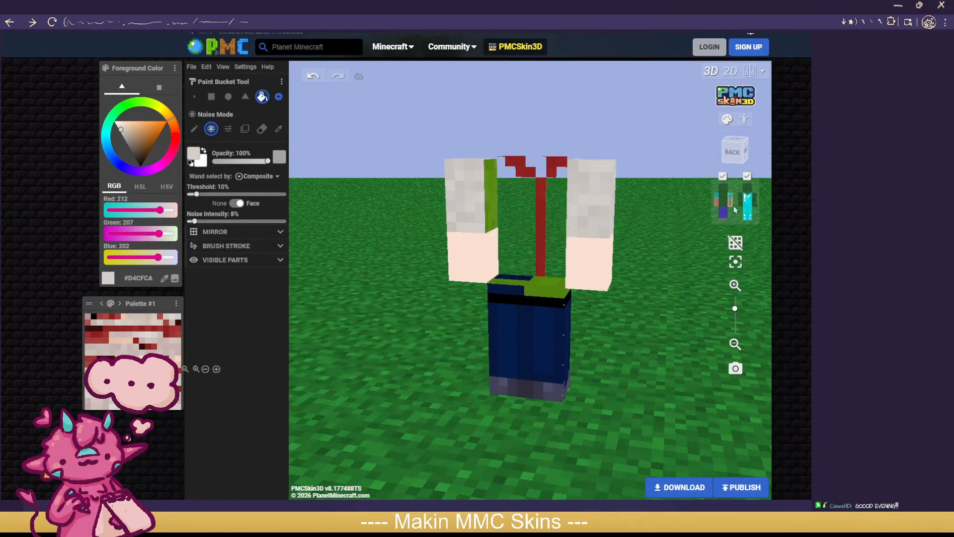
pyautogui.click(502, 200)
pyautogui.hotkey('ctrl', 'z')
pyautogui.click(747, 201)
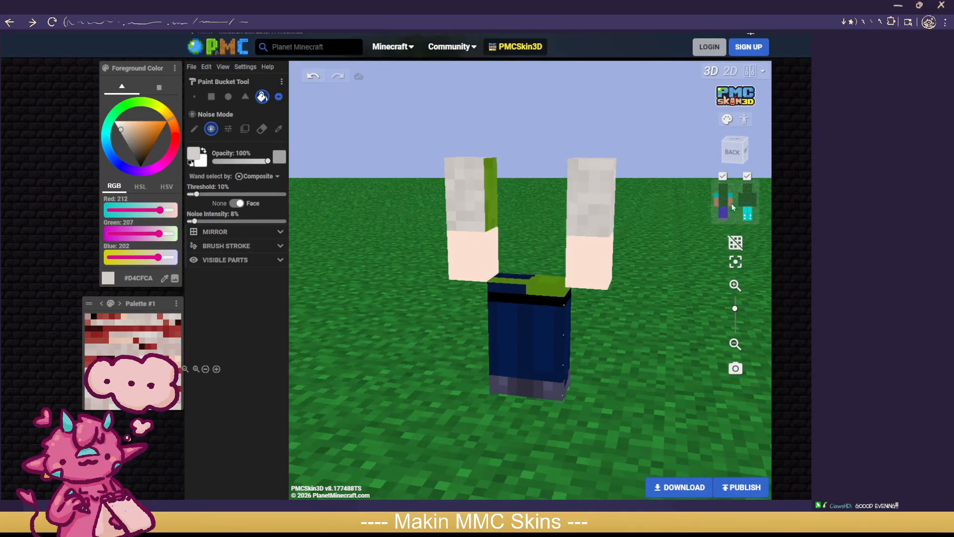
pyautogui.click(496, 201)
pyautogui.moveTo(529, 205); pyautogui.dragTo(706, 204)
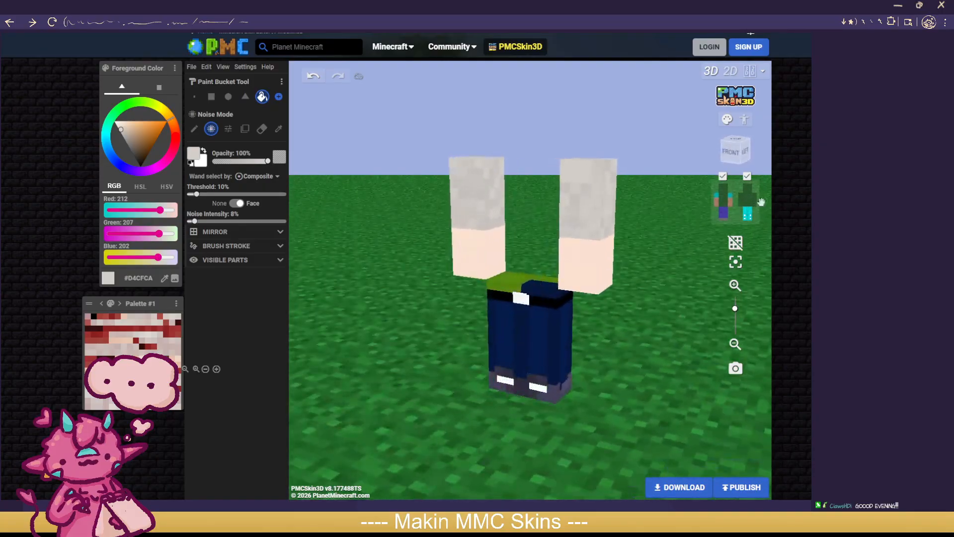
# Step: Show both outer sleeves and fill their green cuffs all the way around with grey #727272
pyautogui.click(743, 205)
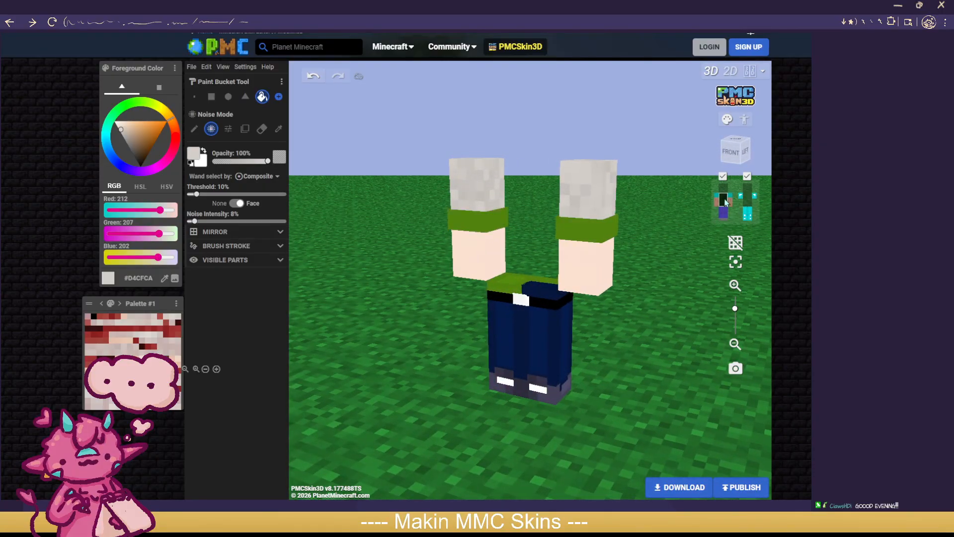
pyautogui.moveTo(639, 313); pyautogui.dragTo(670, 305)
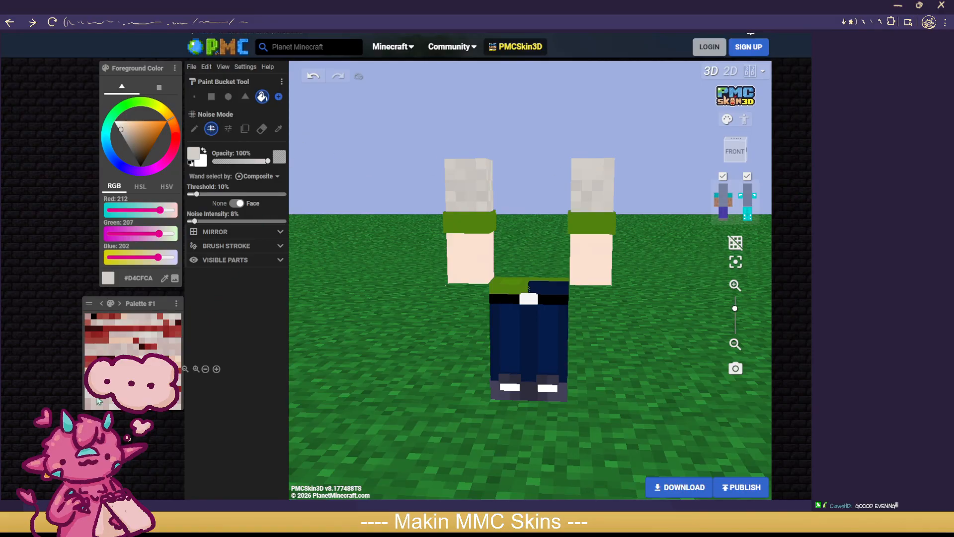
pyautogui.click(474, 227)
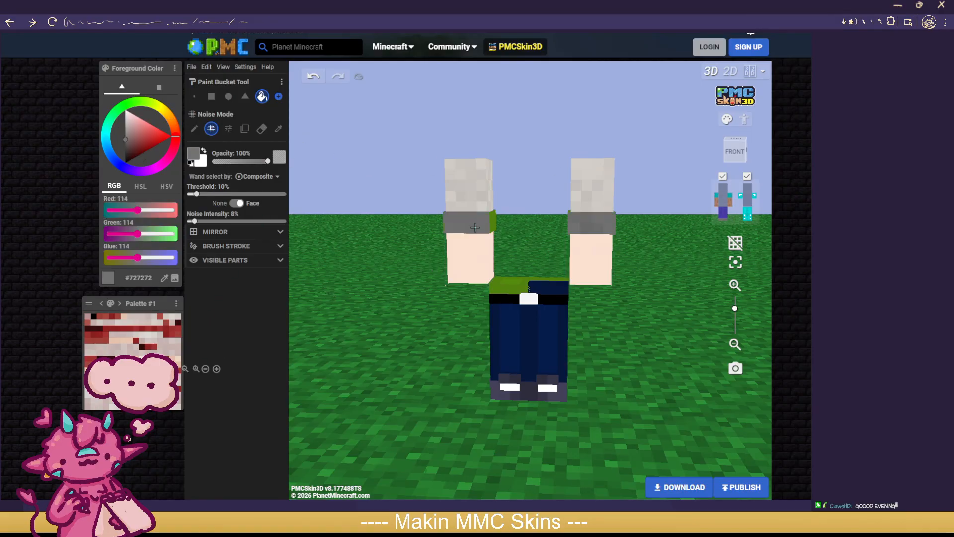
pyautogui.moveTo(407, 266); pyautogui.dragTo(484, 243)
pyautogui.click(500, 211)
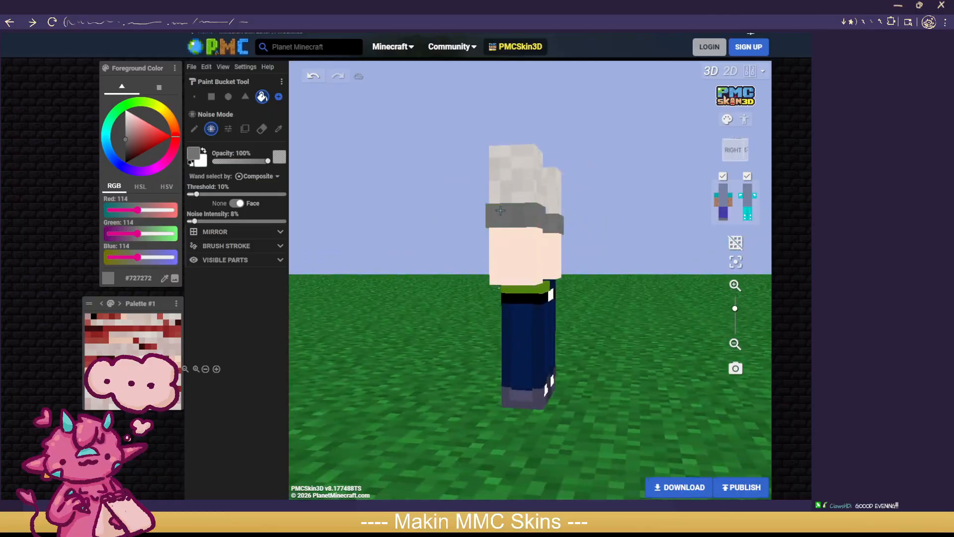
pyautogui.moveTo(424, 214); pyautogui.dragTo(578, 224)
pyautogui.click(577, 218)
# Step: Hide the outer sleeves and paint matching grey #727272 cuff bands around both base arms
pyautogui.click(741, 200)
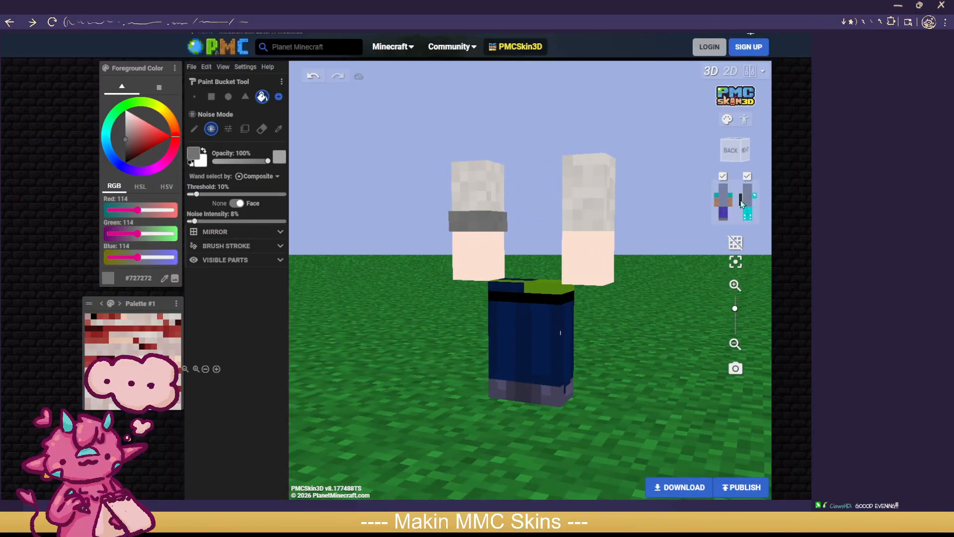
pyautogui.click(756, 200)
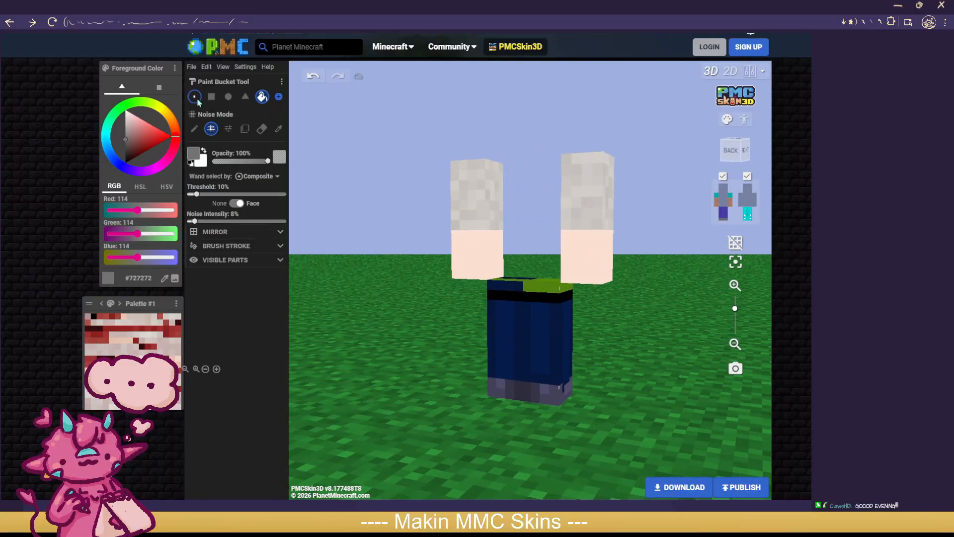
pyautogui.click(195, 96)
pyautogui.click(455, 225)
pyautogui.moveTo(456, 228)
pyautogui.mouseDown()
pyautogui.moveTo(501, 225)
pyautogui.moveTo(465, 233)
pyautogui.moveTo(504, 234)
pyautogui.mouseUp()
pyautogui.moveTo(402, 235); pyautogui.dragTo(699, 217)
pyautogui.click(211, 96)
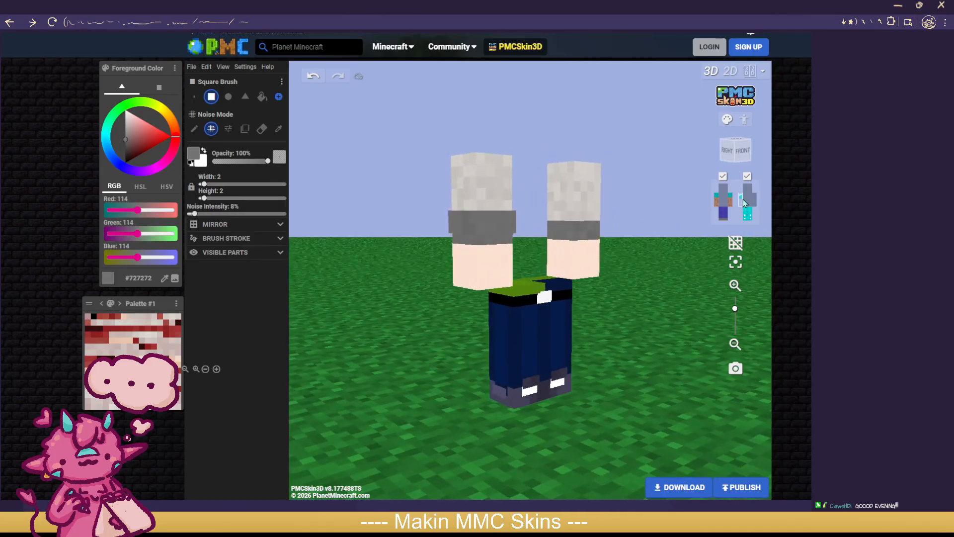
# Step: Show the outer sleeves, torso and head again in both layers to review the whole skin
pyautogui.click(745, 197)
pyautogui.click(748, 190)
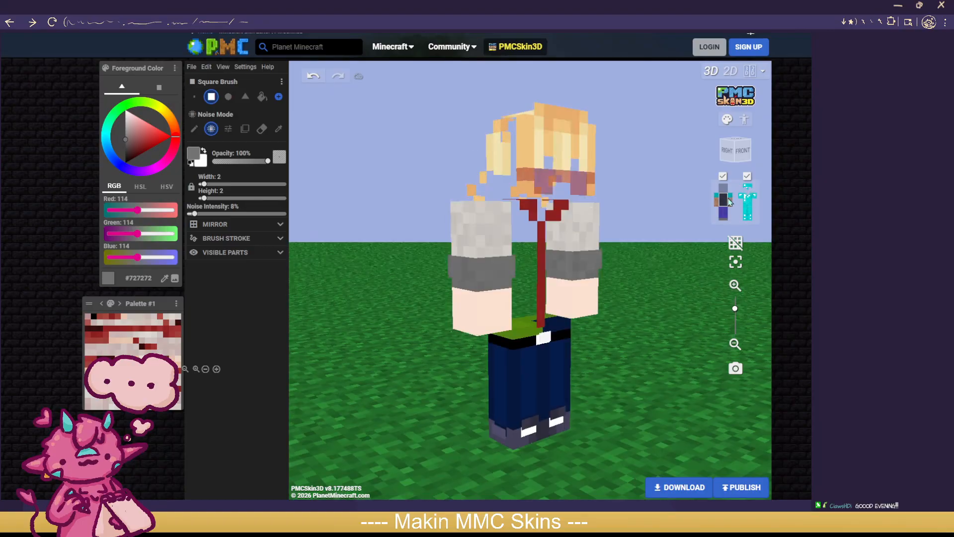
pyautogui.click(724, 200)
pyautogui.click(724, 190)
pyautogui.scroll(-2, 648, 343)
pyautogui.moveTo(648, 343); pyautogui.dragTo(594, 351)
pyautogui.scroll(1, 660, 313)
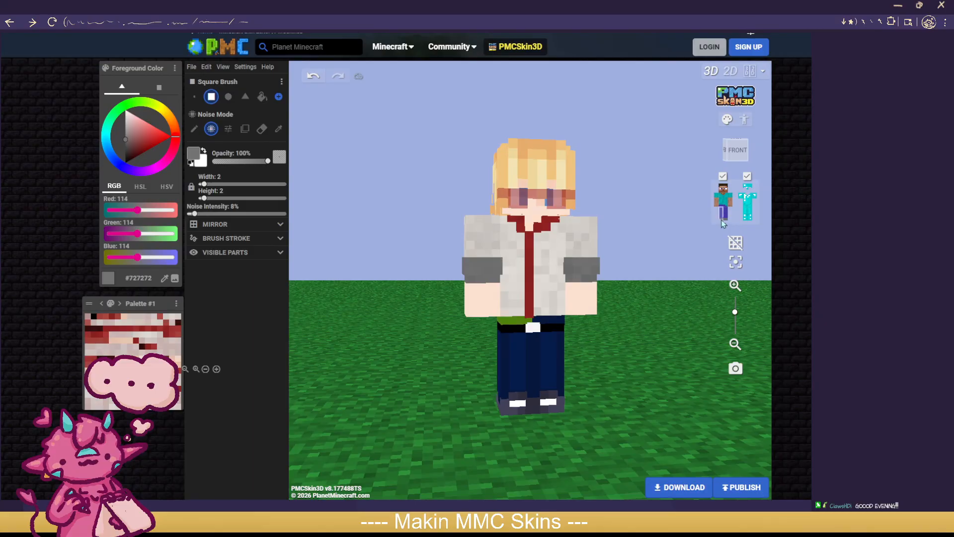
# Step: Hide the outer layer, sample skin tone #FCE1D1 from the arm, and paint over the lower cuff row around the right base arm with the Pixel Brush
pyautogui.click(747, 176)
pyautogui.scroll(1, 667, 317)
pyautogui.scroll(1, 667, 317)
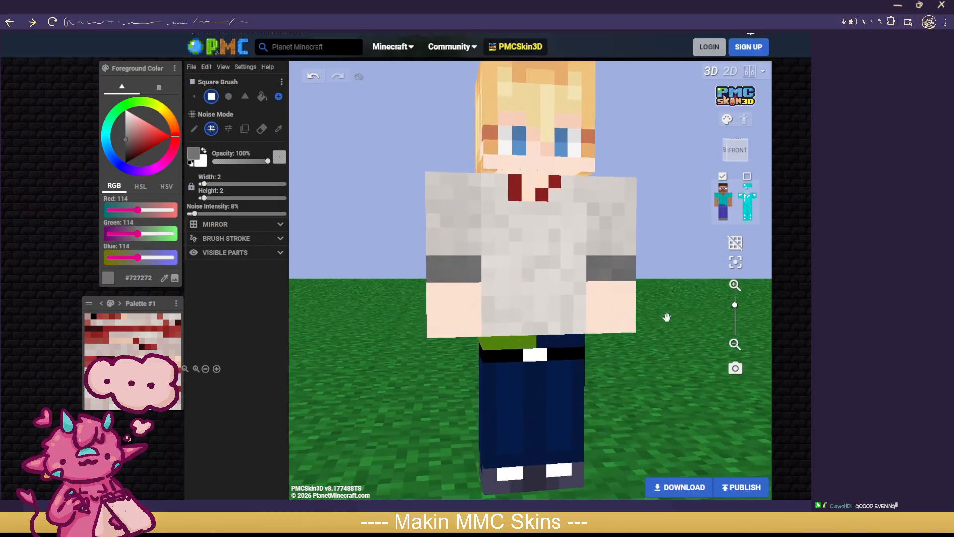
pyautogui.press('i')
pyautogui.click(471, 310)
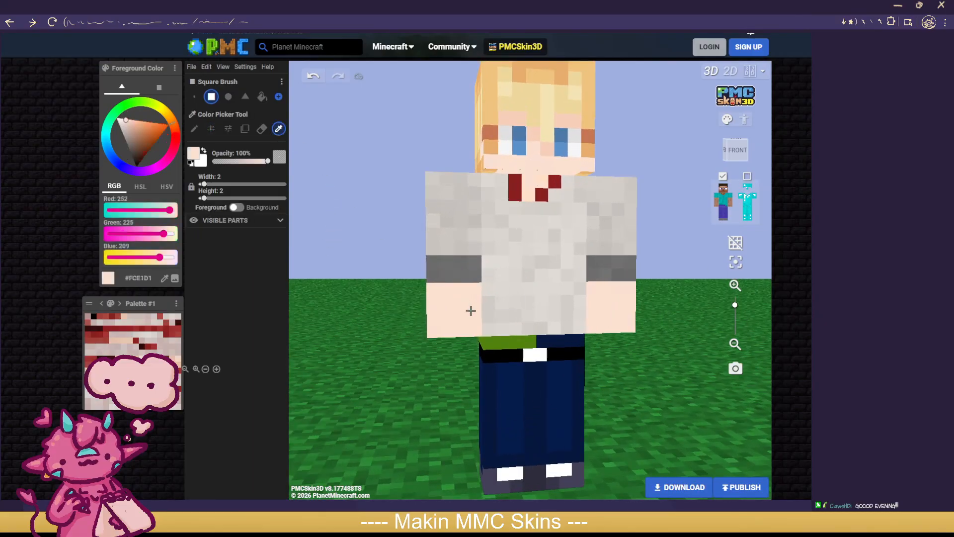
pyautogui.click(194, 129)
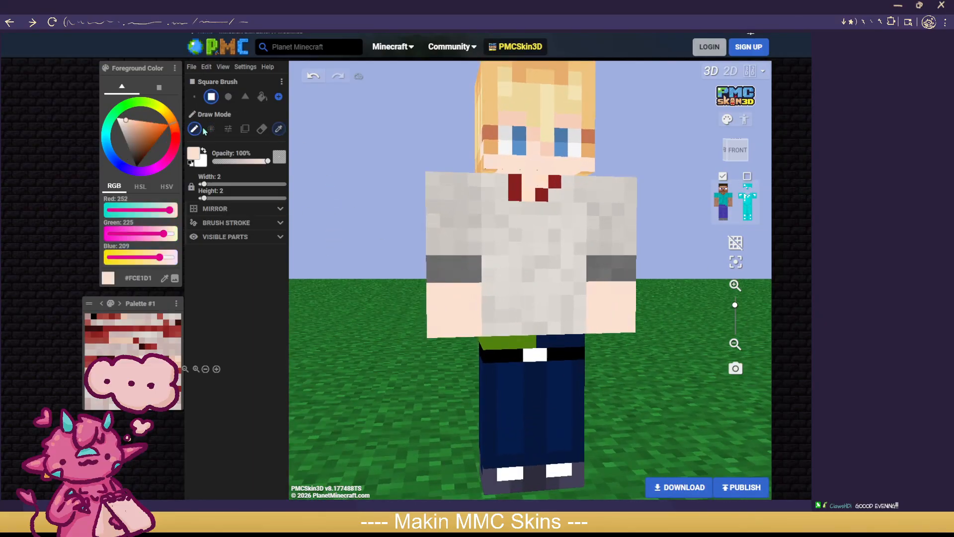
pyautogui.click(194, 97)
pyautogui.moveTo(378, 276); pyautogui.dragTo(480, 277, button='right')
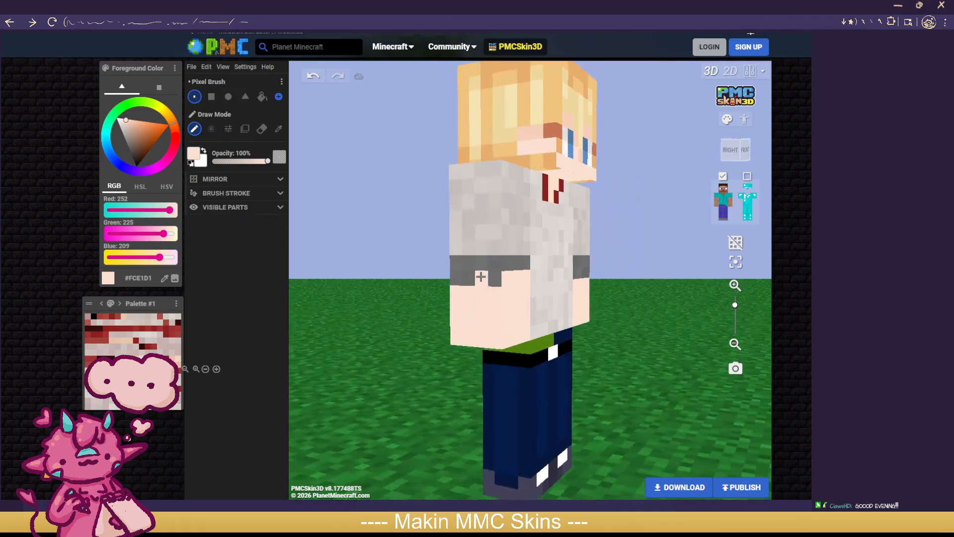
pyautogui.moveTo(480, 276); pyautogui.dragTo(459, 278)
pyautogui.moveTo(372, 278); pyautogui.dragTo(588, 275, button='right')
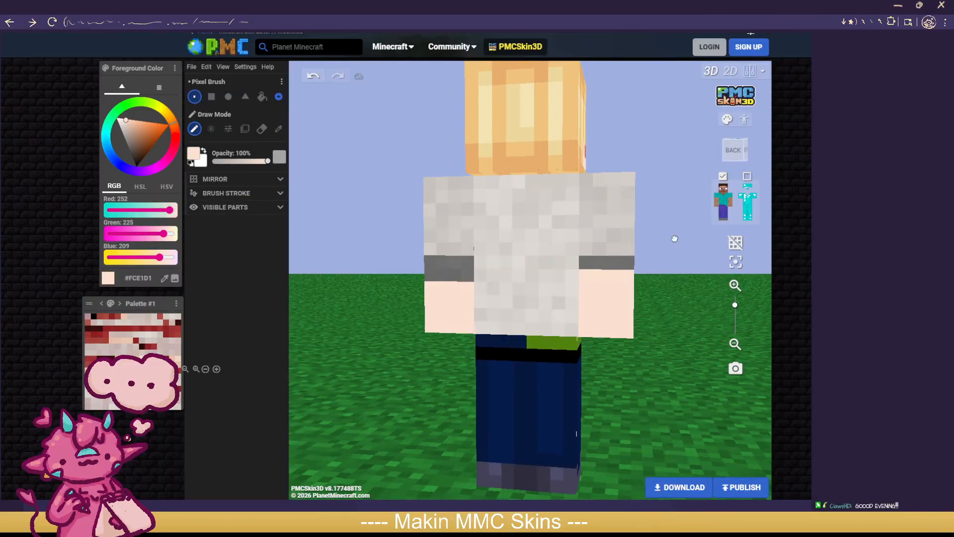
pyautogui.moveTo(558, 238); pyautogui.dragTo(400, 208, button='right')
# Step: Sample the darker skin tone #F6CEB8 from the forehead and try it over the base arms' cuffs, with mirroring across limbs turned on
pyautogui.click(278, 129)
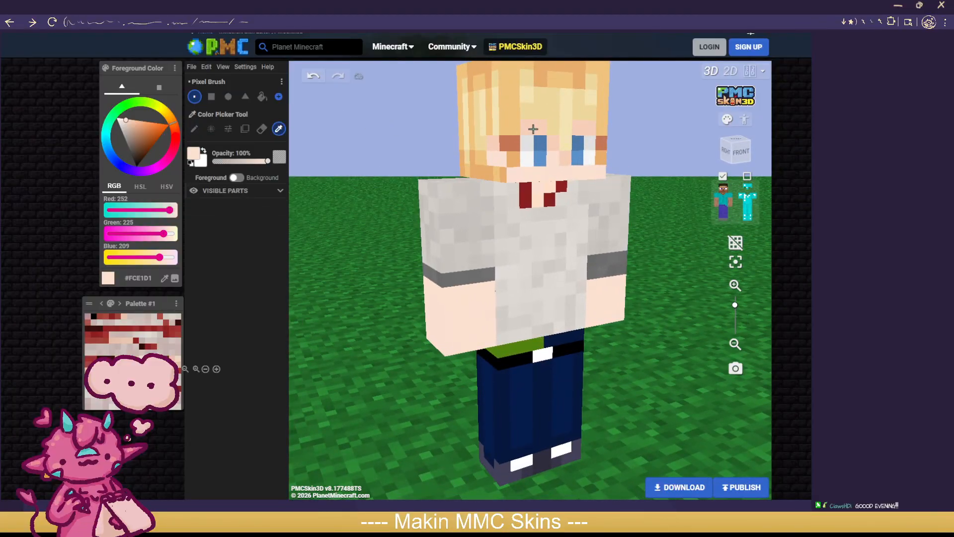
pyautogui.click(535, 128)
pyautogui.moveTo(490, 277); pyautogui.dragTo(426, 272)
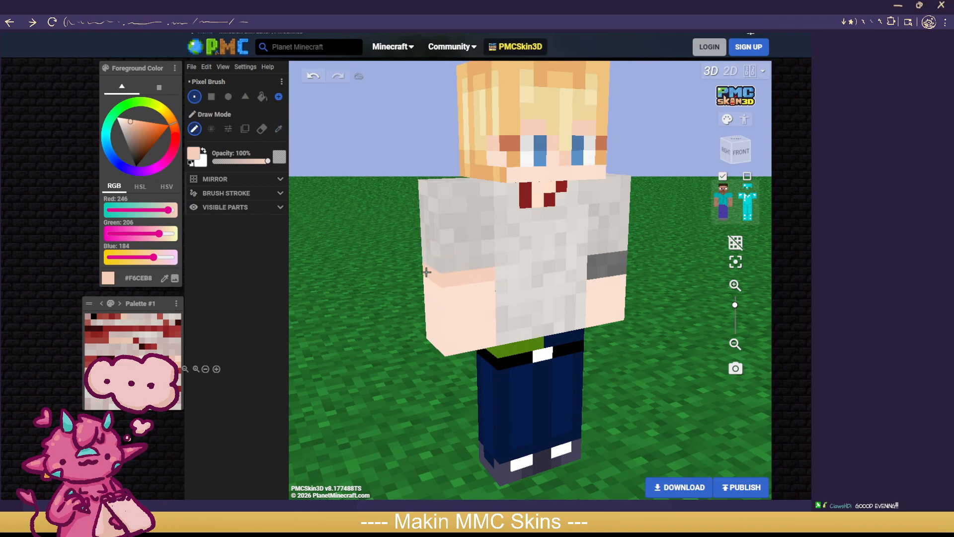
pyautogui.click(217, 183)
pyautogui.click(237, 197)
pyautogui.moveTo(486, 277)
pyautogui.mouseDown()
pyautogui.moveTo(447, 277)
pyautogui.moveTo(451, 267)
pyautogui.mouseUp()
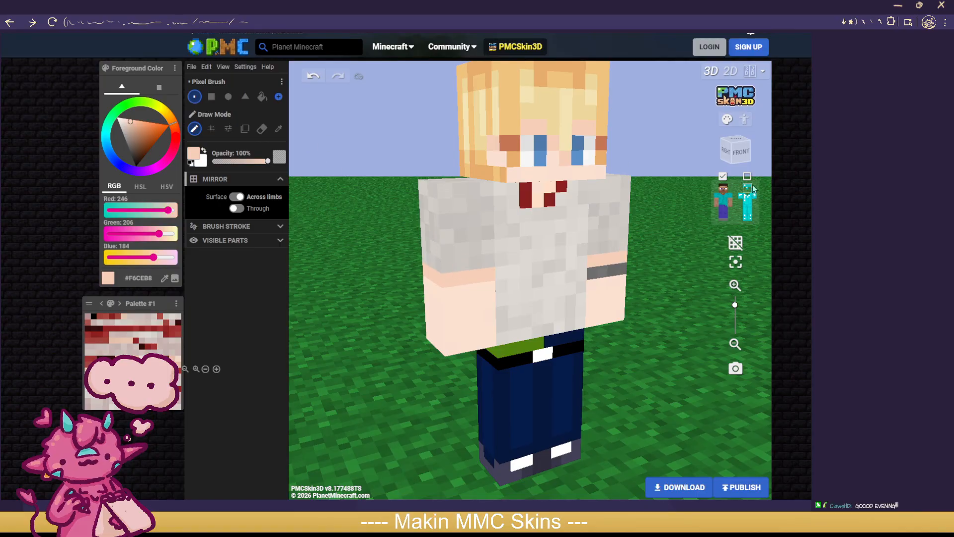
# Step: Undo the strokes over the cuffs and paint a #F6CEB8 shadow row just below them around both base arms
pyautogui.click(747, 177)
pyautogui.click(747, 177)
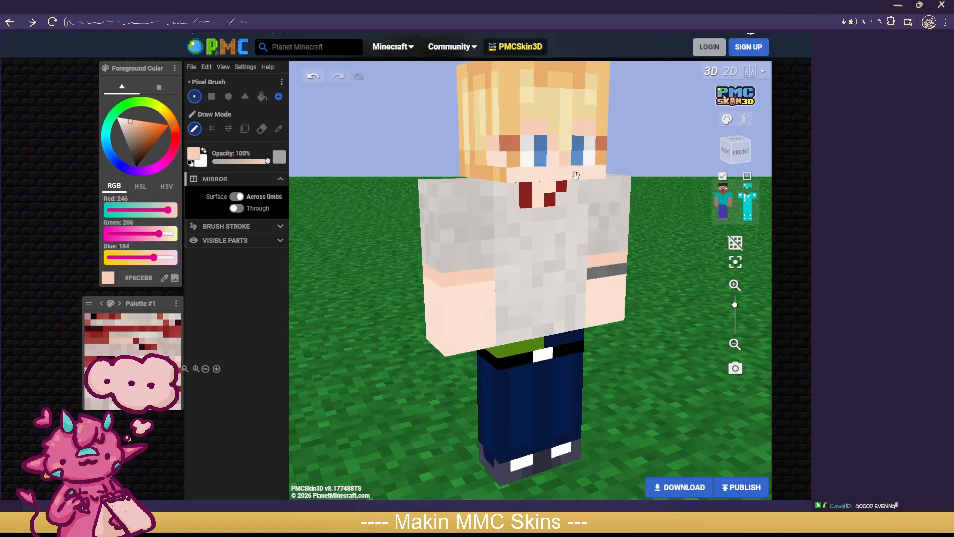
pyautogui.click(308, 76)
pyautogui.click(312, 78)
pyautogui.moveTo(344, 195); pyautogui.dragTo(478, 255)
pyautogui.moveTo(443, 283)
pyautogui.mouseDown()
pyautogui.moveTo(431, 282)
pyautogui.moveTo(565, 262)
pyautogui.mouseUp()
pyautogui.moveTo(621, 276); pyautogui.dragTo(578, 277)
pyautogui.click(578, 277)
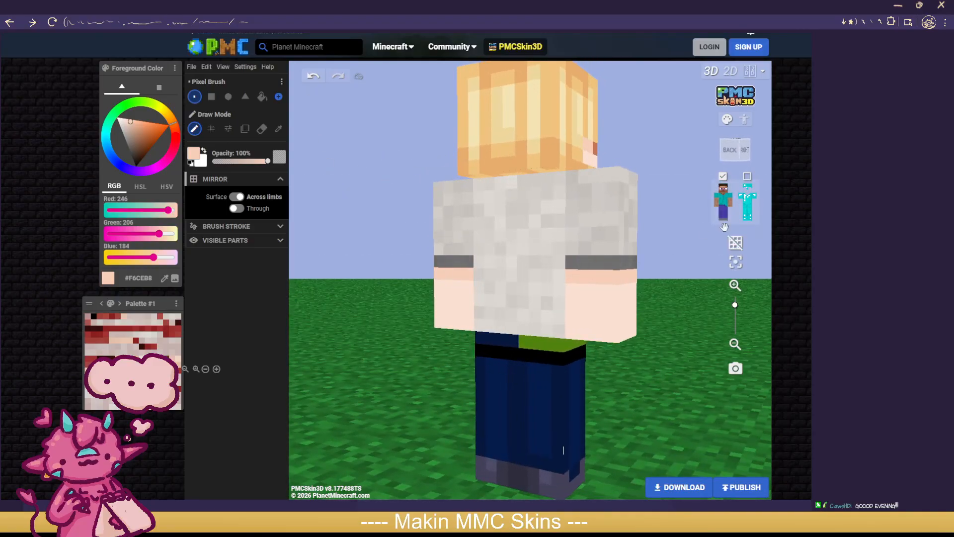
# Step: Hide the torso, complete the shadow row on both inner arms, and shade the inner forearms with #F6CEB8 at 46% opacity
pyautogui.click(720, 203)
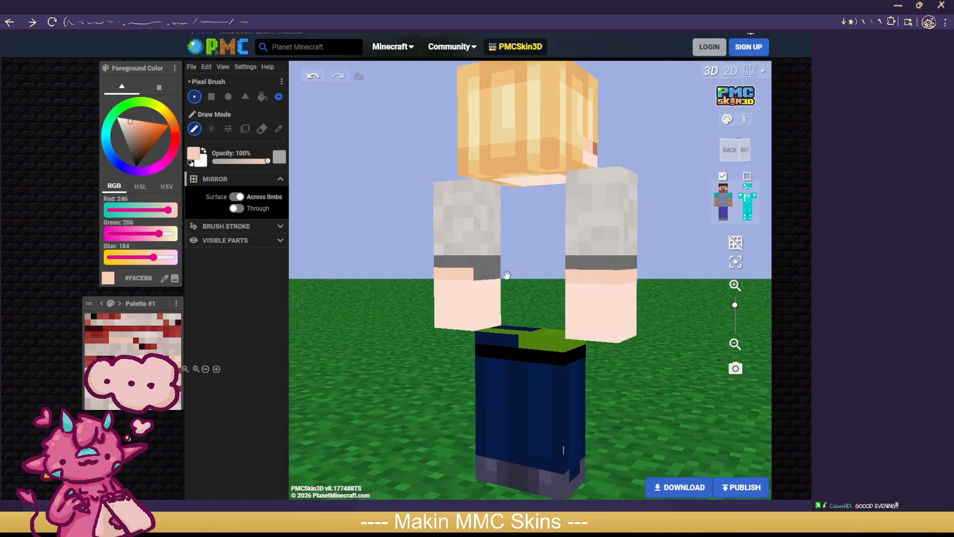
pyautogui.moveTo(484, 275)
pyautogui.mouseDown()
pyautogui.moveTo(473, 275)
pyautogui.moveTo(502, 275)
pyautogui.moveTo(406, 263)
pyautogui.mouseUp()
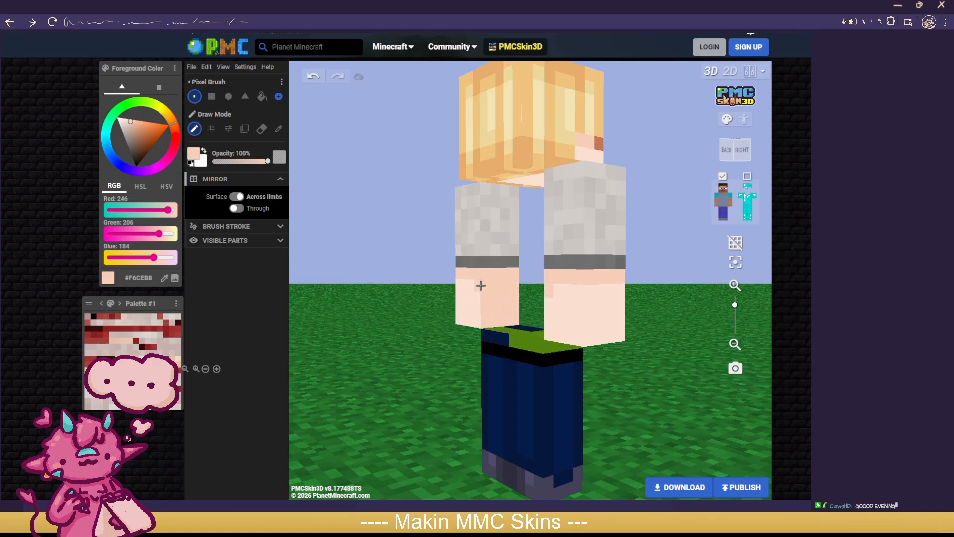
pyautogui.click(237, 161)
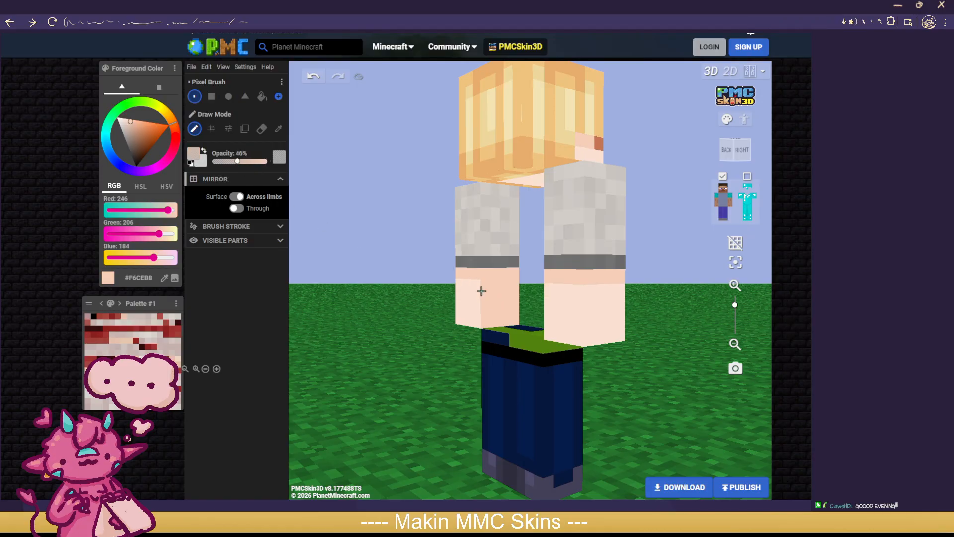
pyautogui.click(306, 80)
pyautogui.click(307, 80)
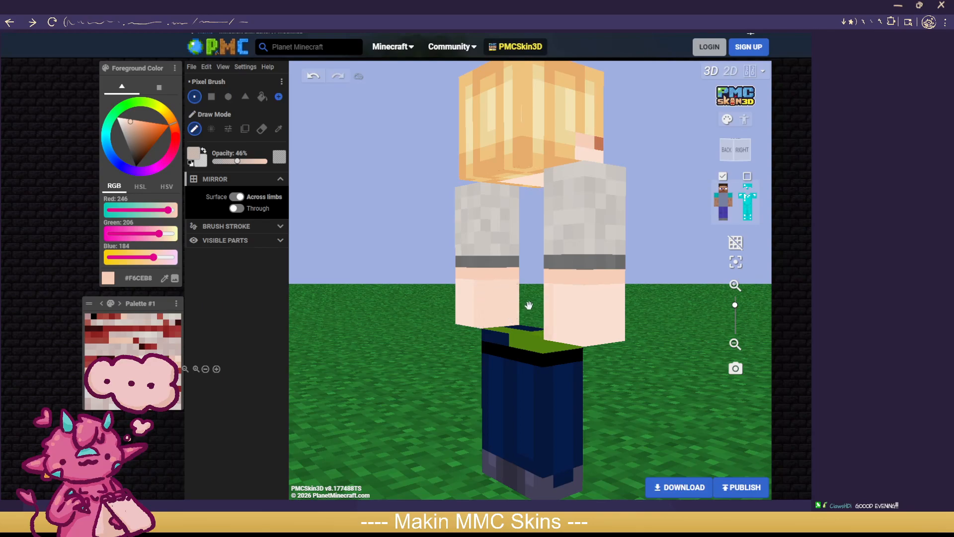
pyautogui.moveTo(529, 305); pyautogui.dragTo(469, 309)
# Step: Show the torso and outer layer again and check the shaded arms from the front and side
pyautogui.click(728, 261)
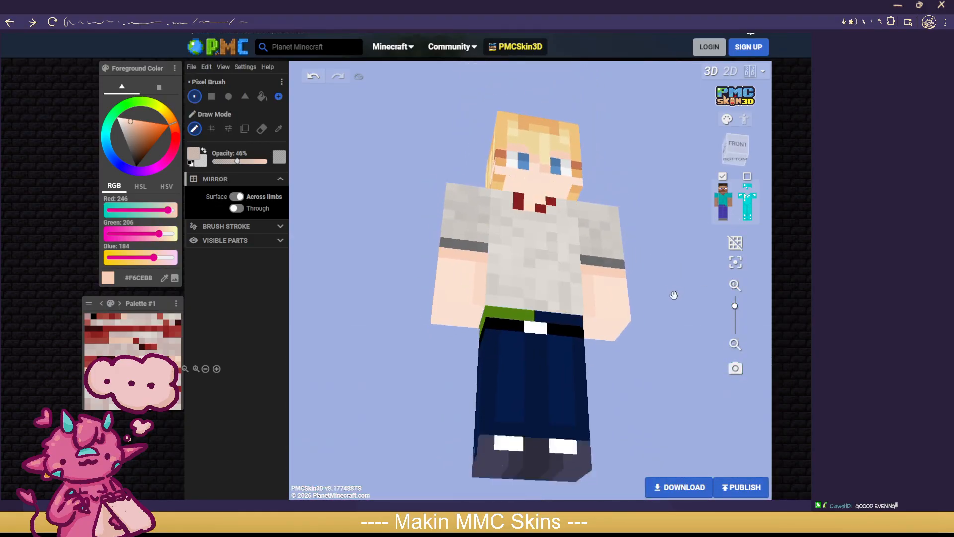
pyautogui.click(746, 177)
pyautogui.moveTo(661, 271); pyautogui.dragTo(715, 394)
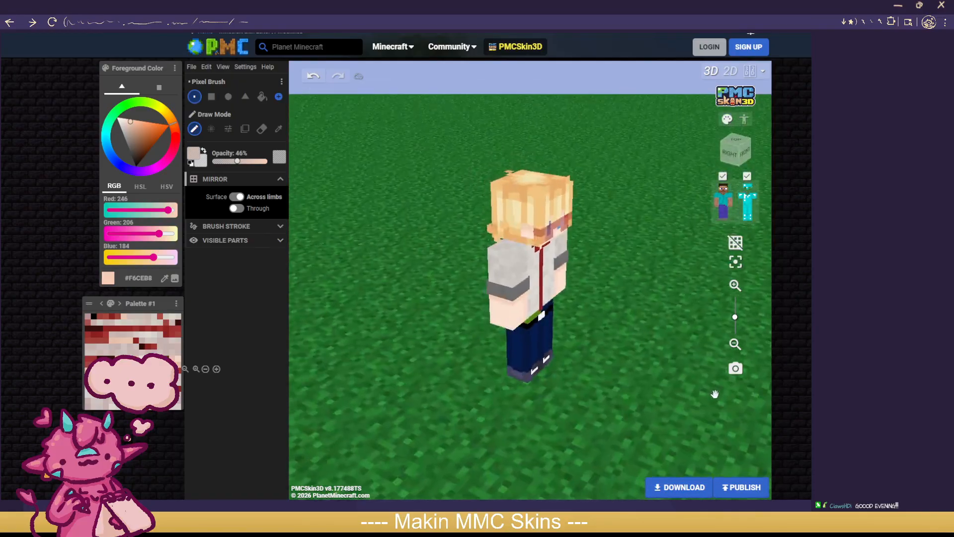
pyautogui.scroll(3, 680, 389)
pyautogui.scroll(2, 661, 289)
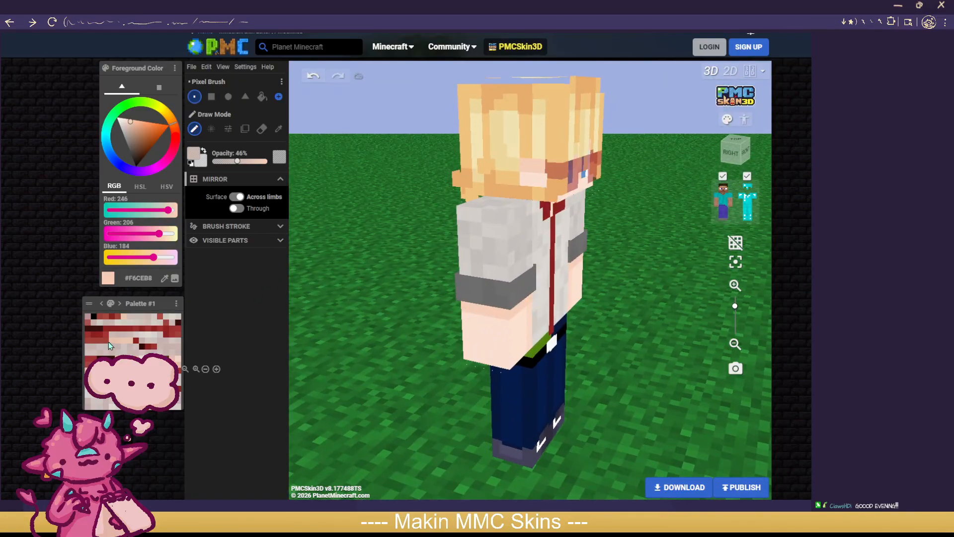
# Step: Hide the outer layer and paint a mirrored #902121 stripe at 100% opacity down the outer side of each sleeve to the cuff
pyautogui.click(102, 338)
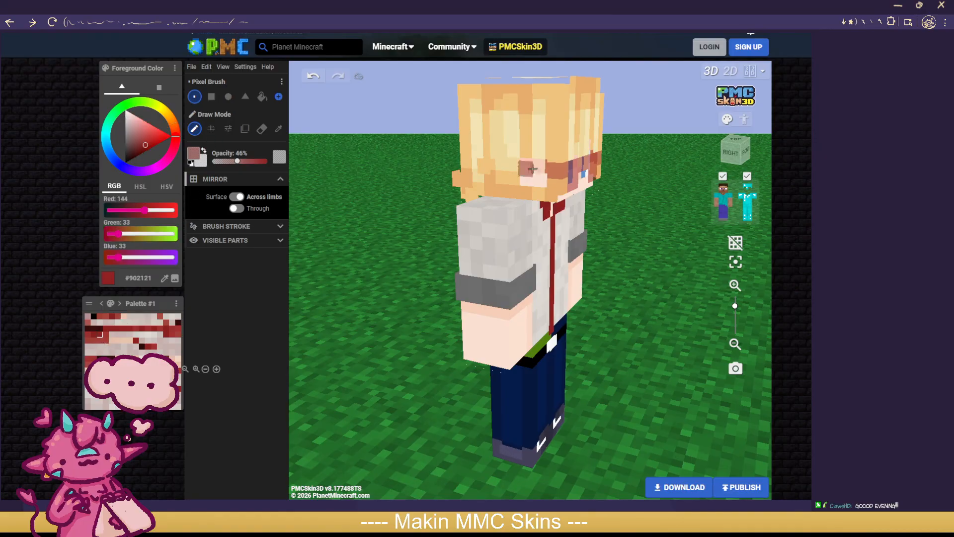
pyautogui.click(747, 176)
pyautogui.moveTo(669, 285); pyautogui.dragTo(584, 250)
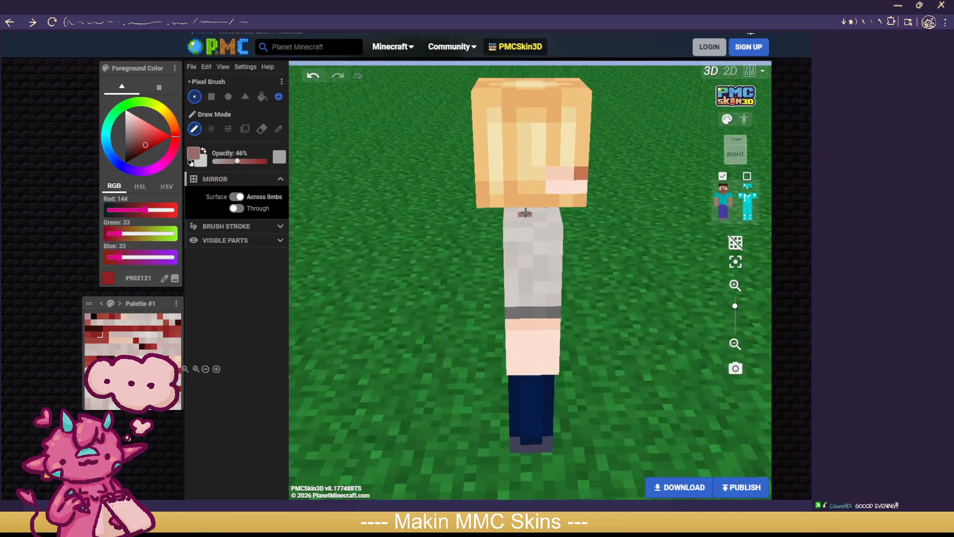
pyautogui.click(267, 161)
pyautogui.moveTo(527, 211); pyautogui.dragTo(525, 302)
pyautogui.moveTo(687, 288); pyautogui.dragTo(700, 234)
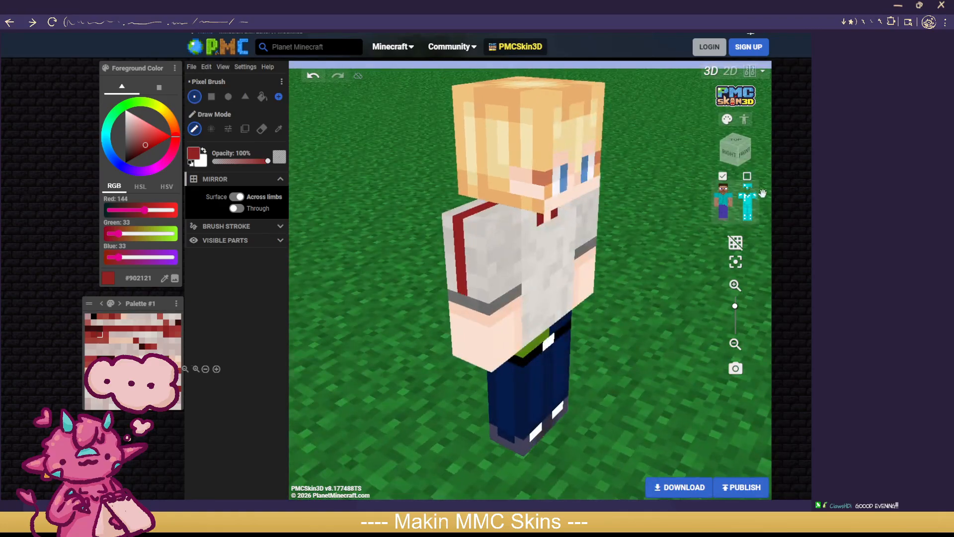
# Step: Show the outer layer and review the sleeve stripes on the whole skin from the side and front
pyautogui.click(746, 179)
pyautogui.scroll(-2, 656, 317)
pyautogui.moveTo(656, 317); pyautogui.dragTo(627, 301)
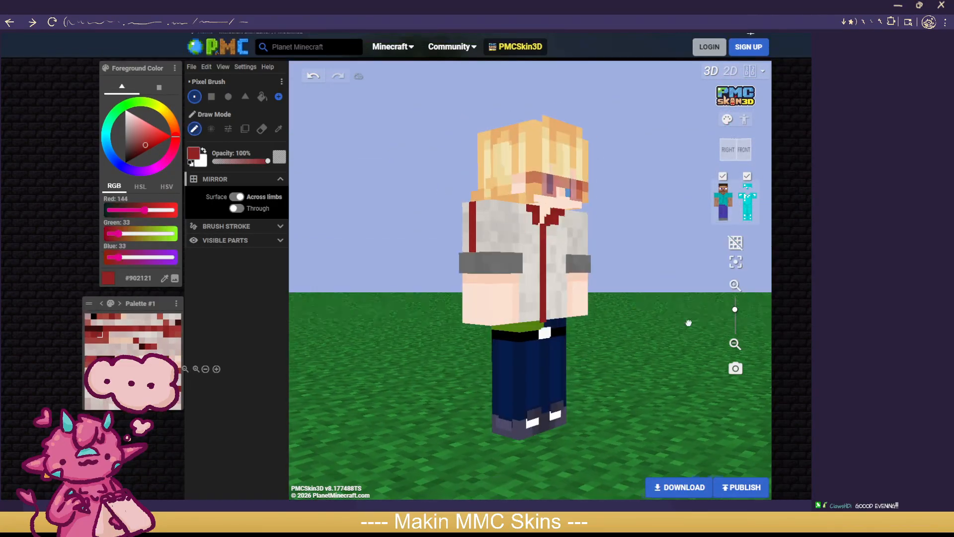
pyautogui.moveTo(470, 345)
pyautogui.mouseDown()
pyautogui.moveTo(405, 323)
pyautogui.moveTo(444, 333)
pyautogui.moveTo(673, 330)
pyautogui.mouseUp()
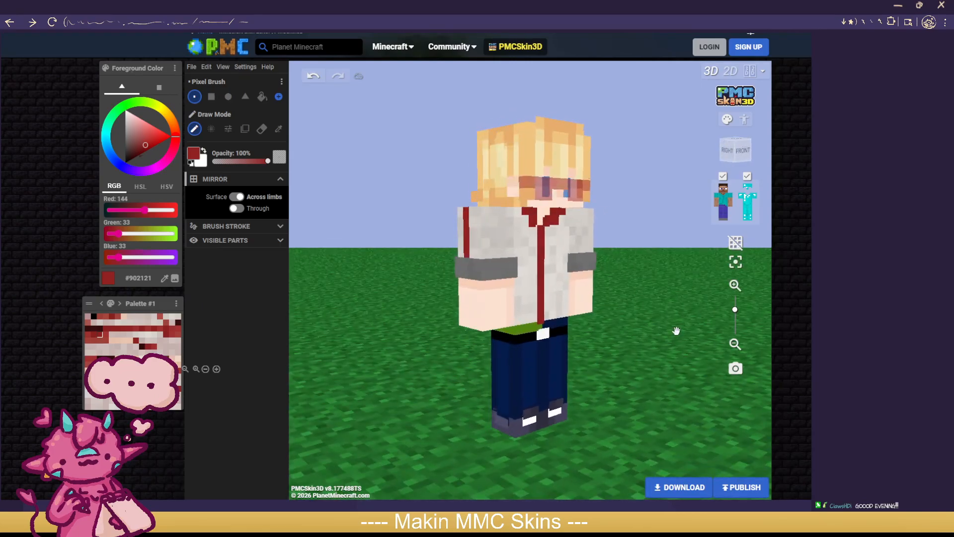
pyautogui.scroll(-2, 648, 342)
pyautogui.moveTo(609, 355); pyautogui.dragTo(557, 354)
pyautogui.click(736, 262)
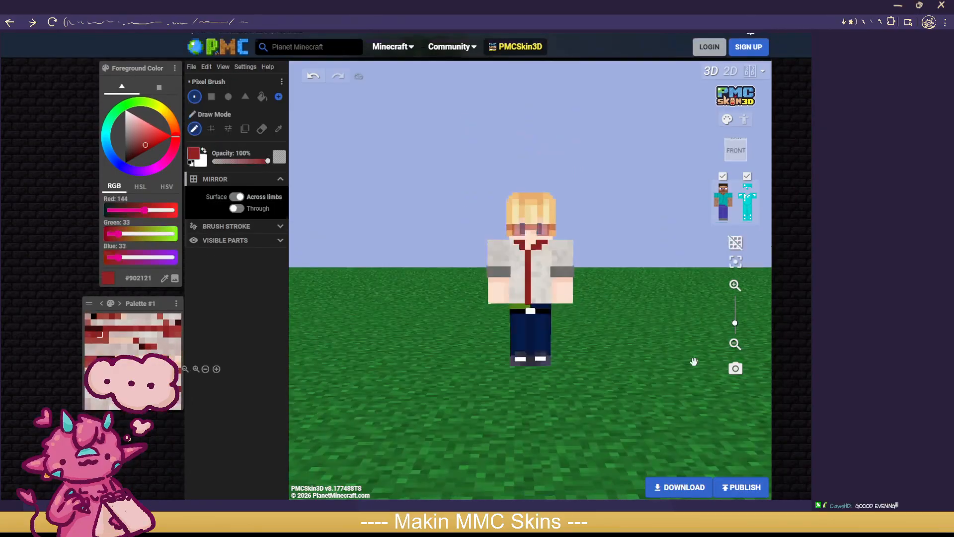
pyautogui.scroll(3, 693, 363)
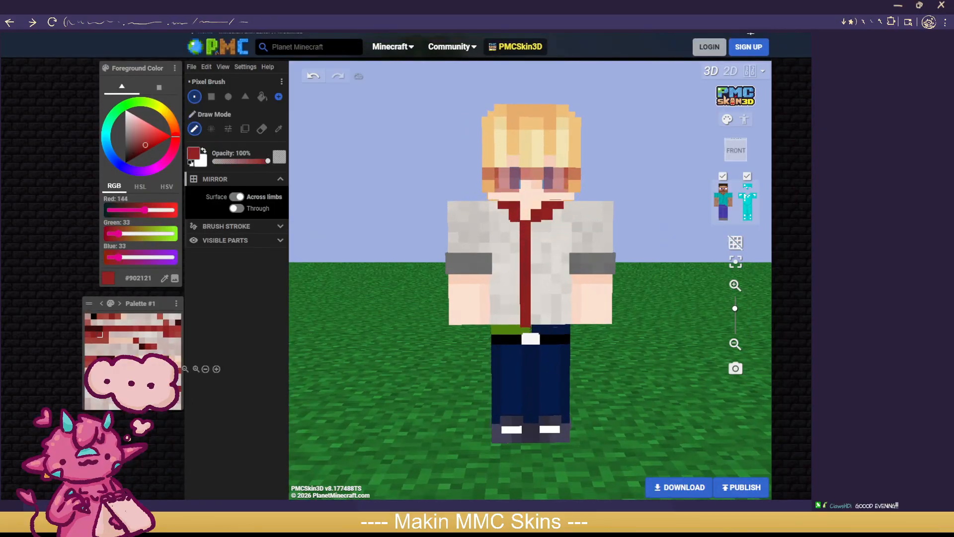
# Step: Hide the outer layer and paint mirrored dark red #370F0F glove bands across the fronts of both base forearms
pyautogui.click(100, 329)
pyautogui.click(94, 329)
pyautogui.scroll(3, 347, 385)
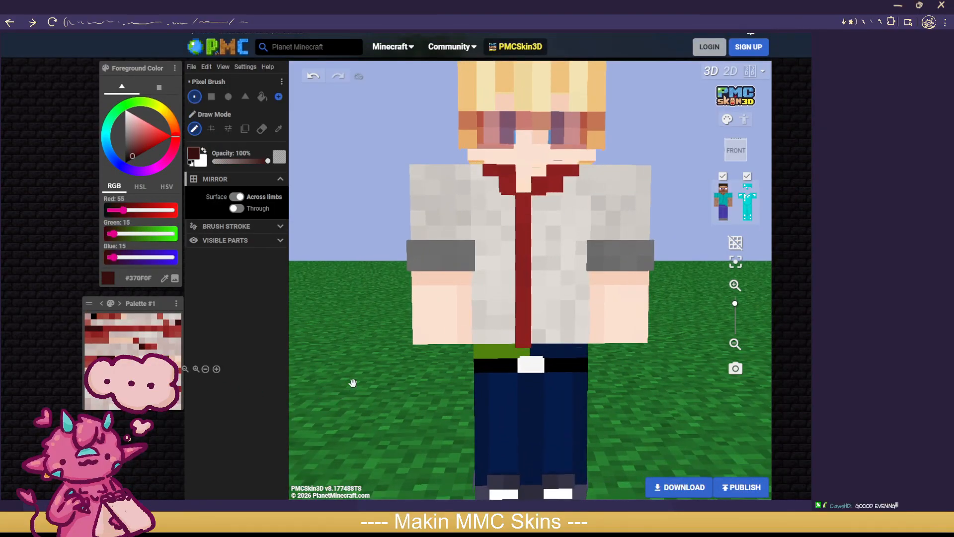
pyautogui.moveTo(352, 383); pyautogui.dragTo(409, 366)
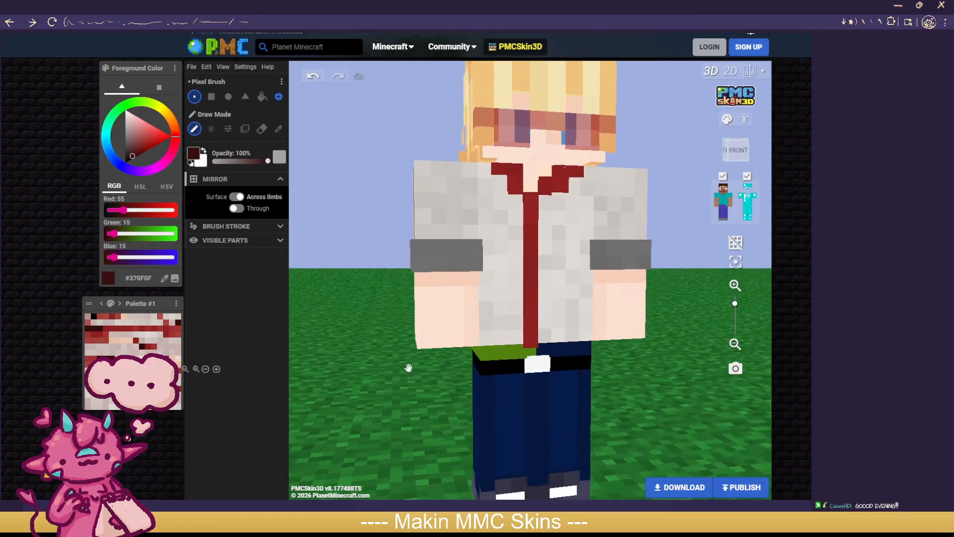
pyautogui.click(747, 176)
pyautogui.moveTo(473, 315)
pyautogui.mouseDown()
pyautogui.moveTo(425, 318)
pyautogui.moveTo(440, 341)
pyautogui.mouseUp()
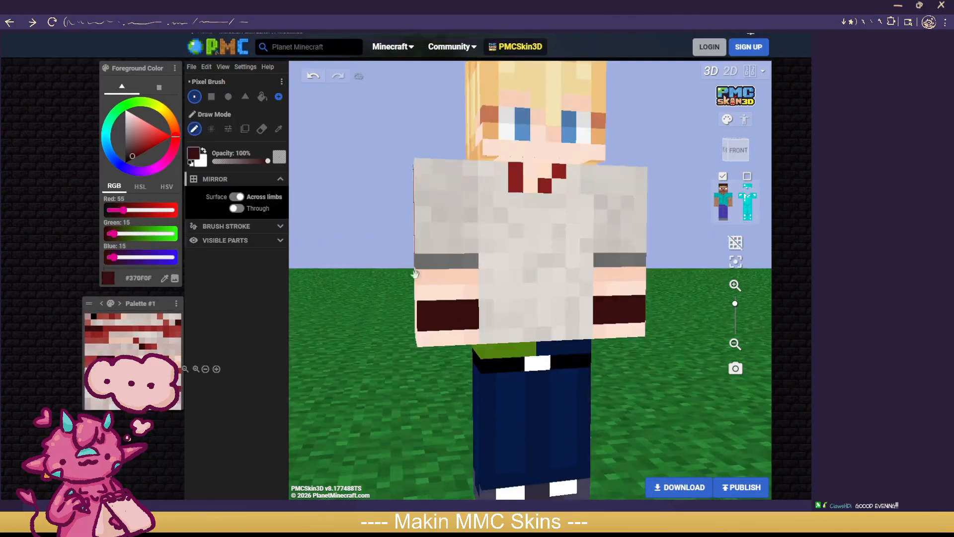
pyautogui.moveTo(464, 338)
pyautogui.mouseDown()
pyautogui.moveTo(420, 348)
pyautogui.moveTo(413, 340)
pyautogui.mouseUp()
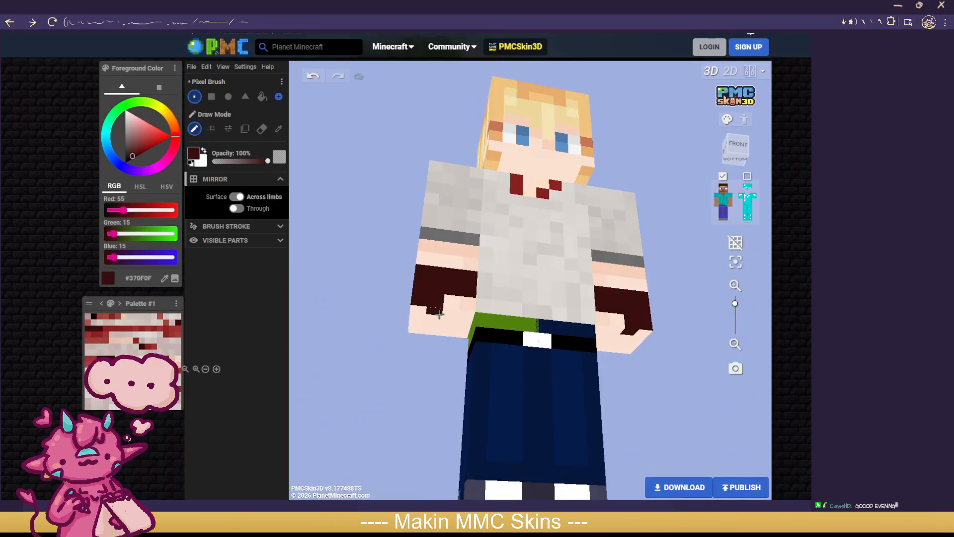
# Step: Continue the #370F0F gloves over the undersides, outer sides and backs of both hands
pyautogui.moveTo(435, 317)
pyautogui.mouseDown()
pyautogui.moveTo(431, 328)
pyautogui.moveTo(438, 312)
pyautogui.mouseUp()
pyautogui.moveTo(413, 368); pyautogui.dragTo(445, 349)
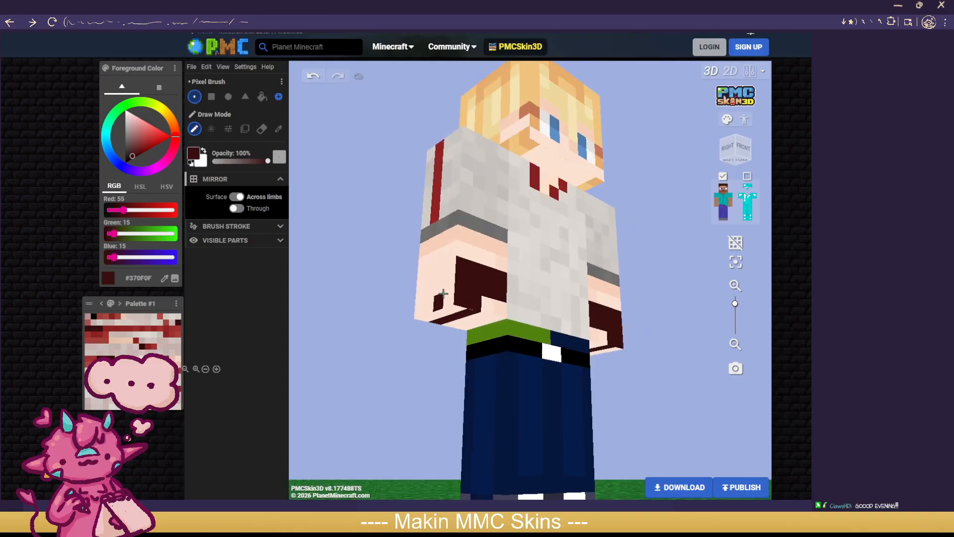
pyautogui.moveTo(444, 294)
pyautogui.mouseDown()
pyautogui.moveTo(450, 271)
pyautogui.moveTo(429, 289)
pyautogui.moveTo(430, 300)
pyautogui.moveTo(633, 298)
pyautogui.moveTo(584, 284)
pyautogui.moveTo(618, 291)
pyautogui.mouseUp()
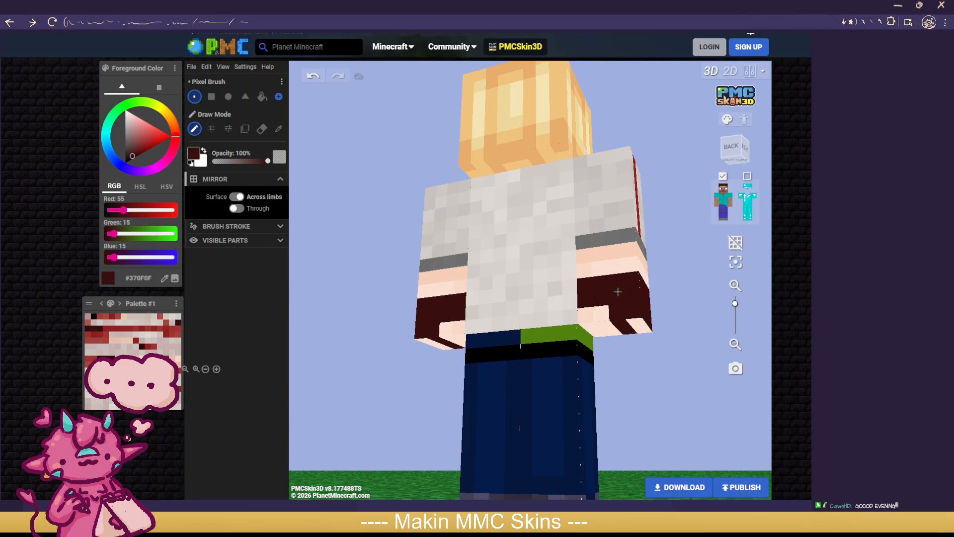
# Step: Hide the torso and fill the remaining glove gaps on the inner faces of both hands with #370F0F
pyautogui.click(724, 204)
pyautogui.moveTo(660, 366); pyautogui.dragTo(671, 349)
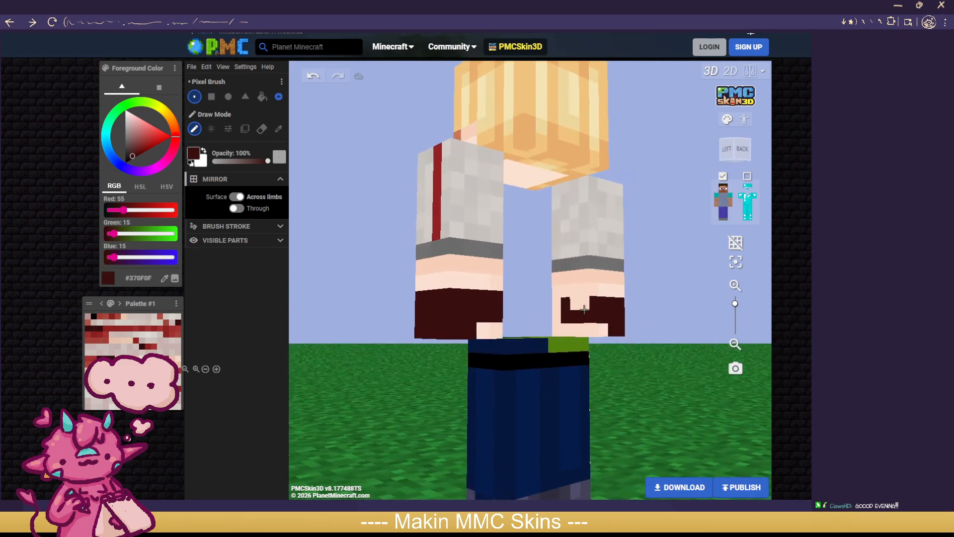
pyautogui.moveTo(584, 309); pyautogui.dragTo(558, 309)
pyautogui.moveTo(633, 332); pyautogui.dragTo(760, 368)
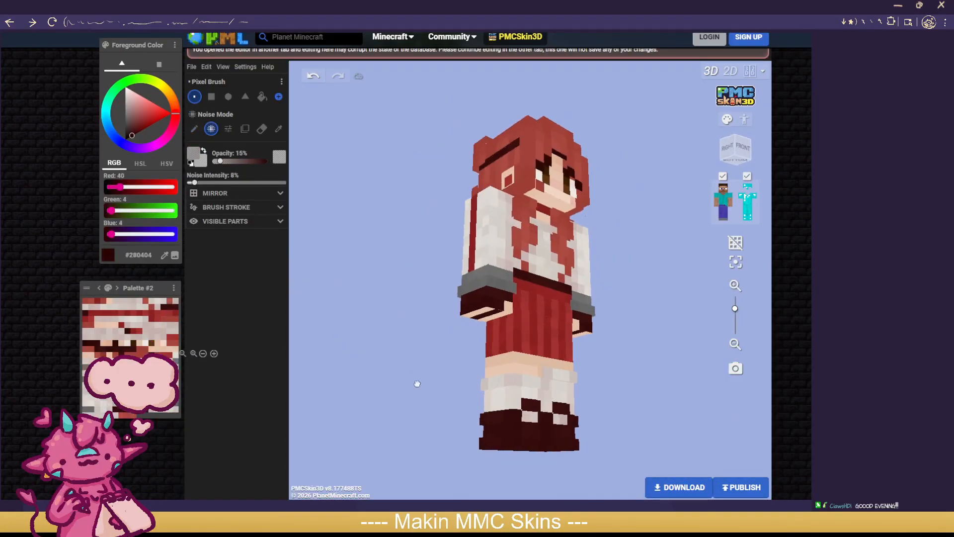
# Step: Compare the gloves with the red-haired skin, and show the torso and outer layer again to review the whole blond skin
pyautogui.moveTo(418, 383); pyautogui.dragTo(362, 408)
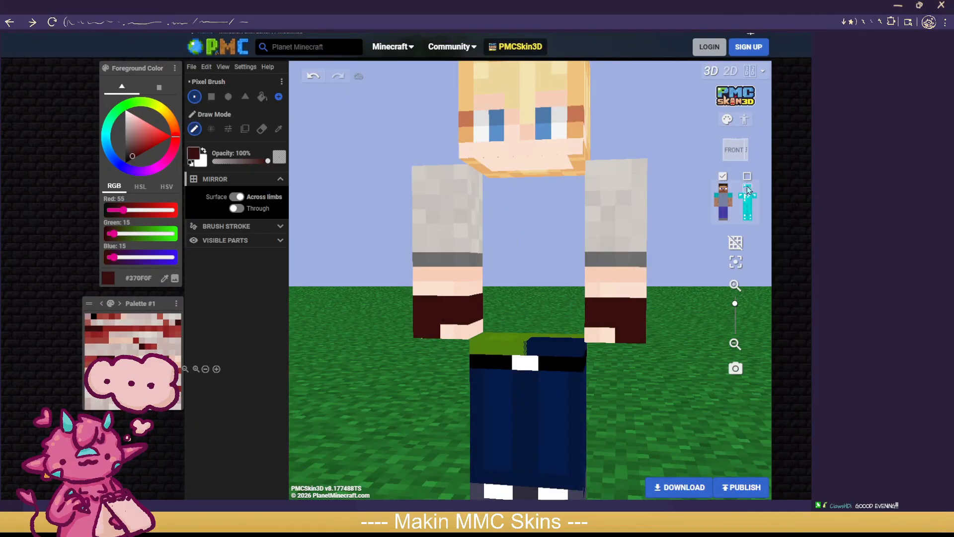
pyautogui.click(748, 190)
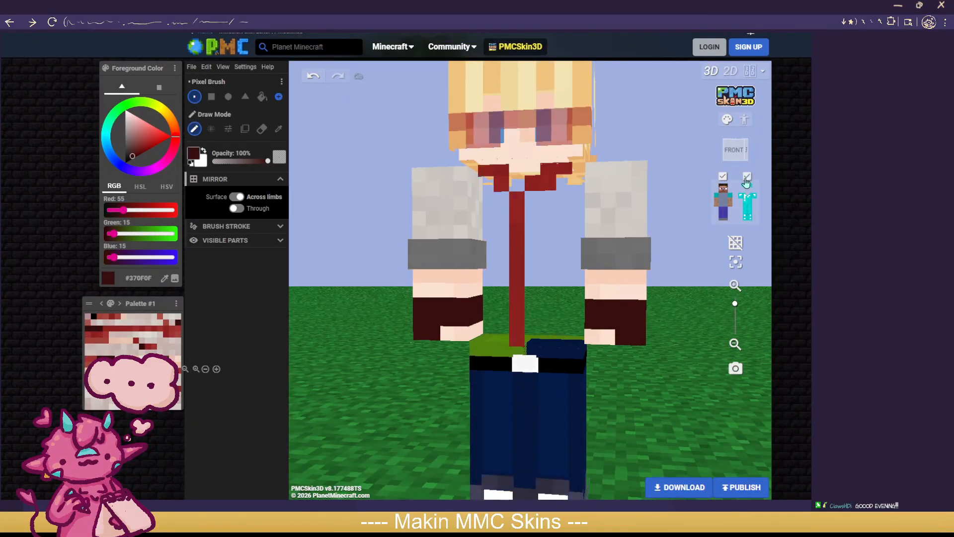
pyautogui.scroll(-4, 675, 394)
pyautogui.moveTo(675, 394); pyautogui.dragTo(575, 407)
pyautogui.scroll(-4, 684, 401)
pyautogui.scroll(5, 620, 411)
pyautogui.scroll(5, 621, 411)
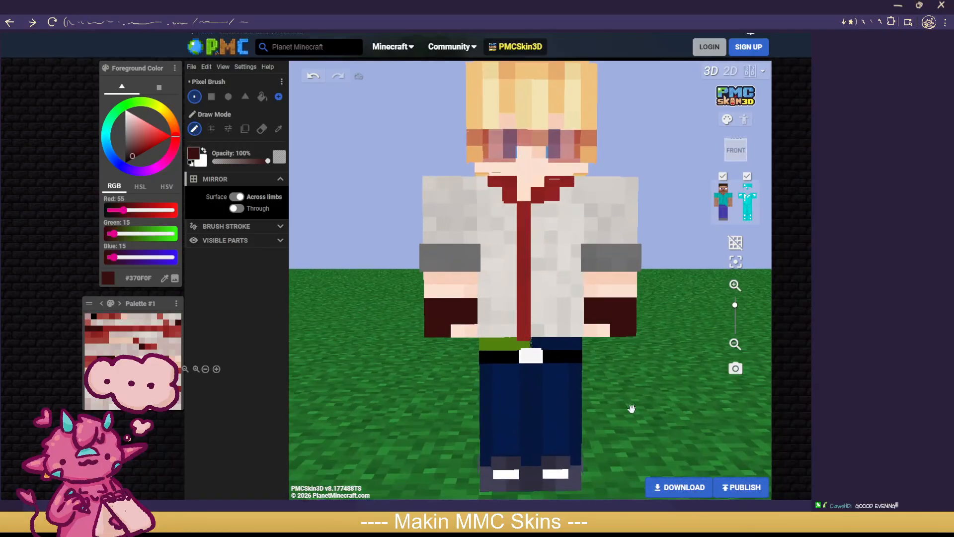
# Step: Hide the outer layer and undo the trial #370F0F strokes across the arms and the belt
pyautogui.click(748, 176)
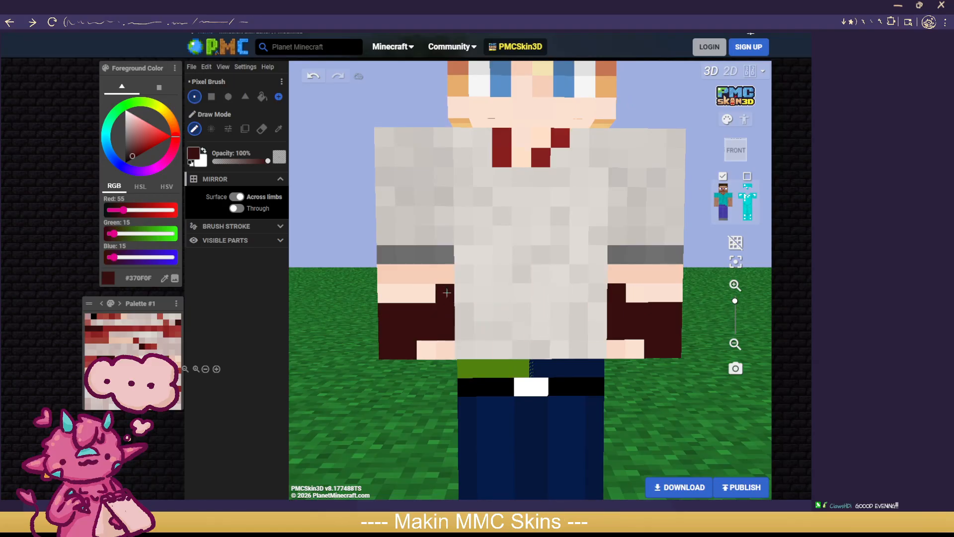
pyautogui.moveTo(460, 292); pyautogui.dragTo(592, 292)
pyautogui.click(314, 75)
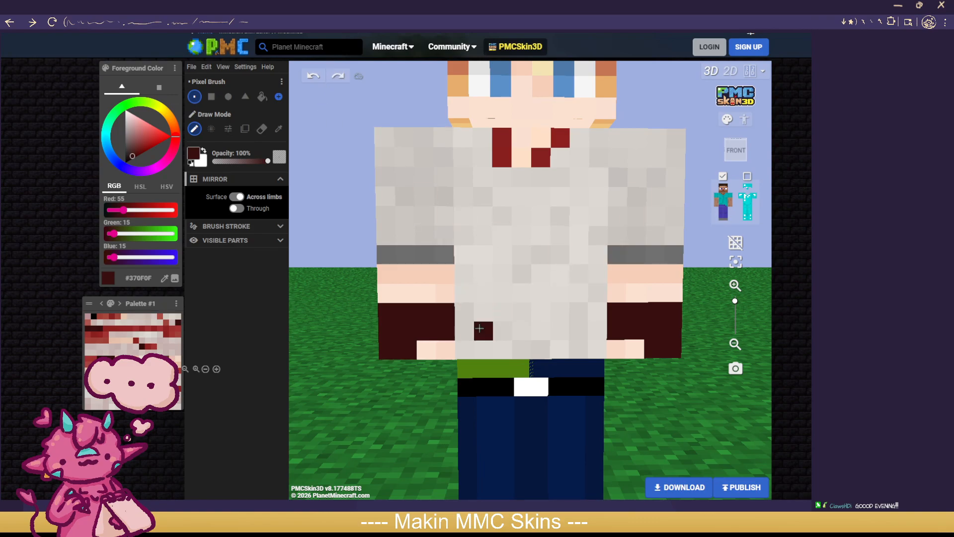
pyautogui.scroll(-5, 643, 389)
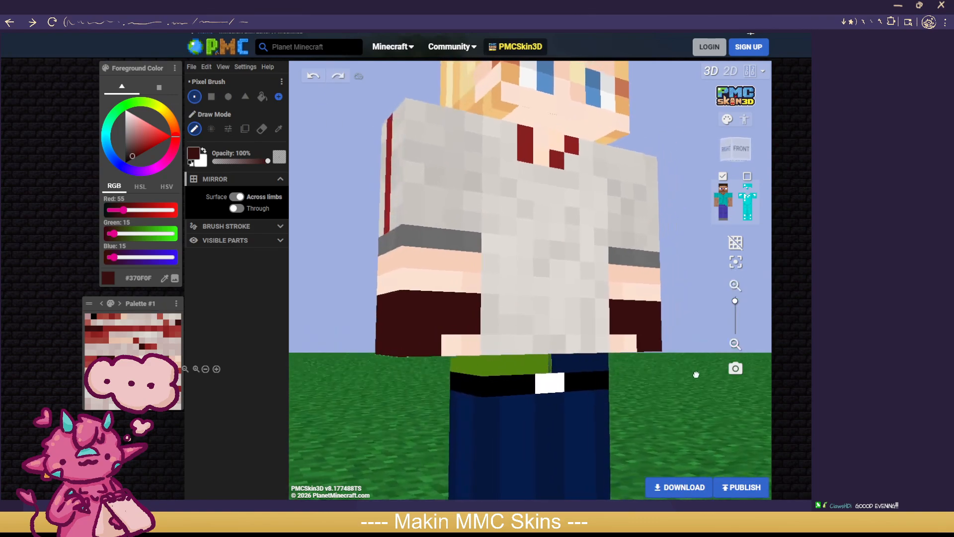
pyautogui.scroll(4, 643, 389)
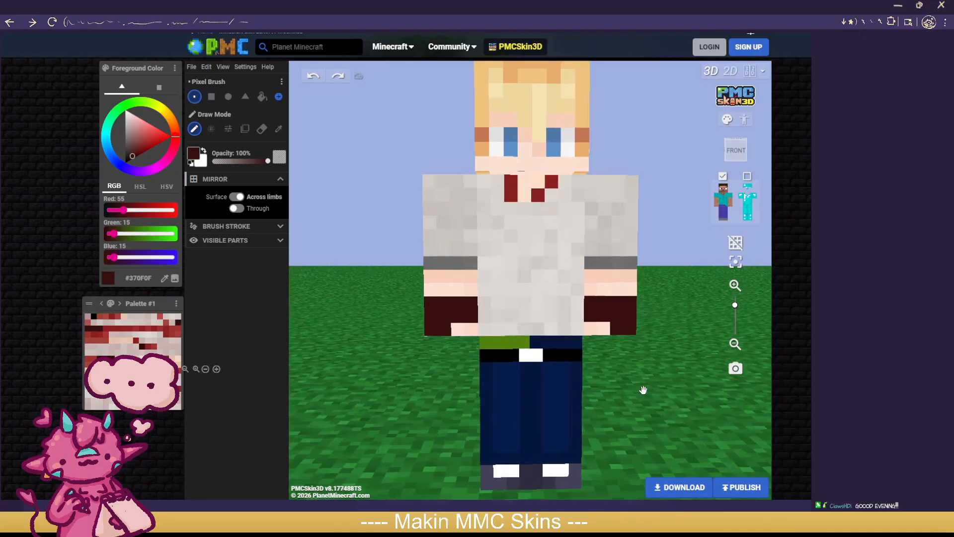
pyautogui.click(483, 386)
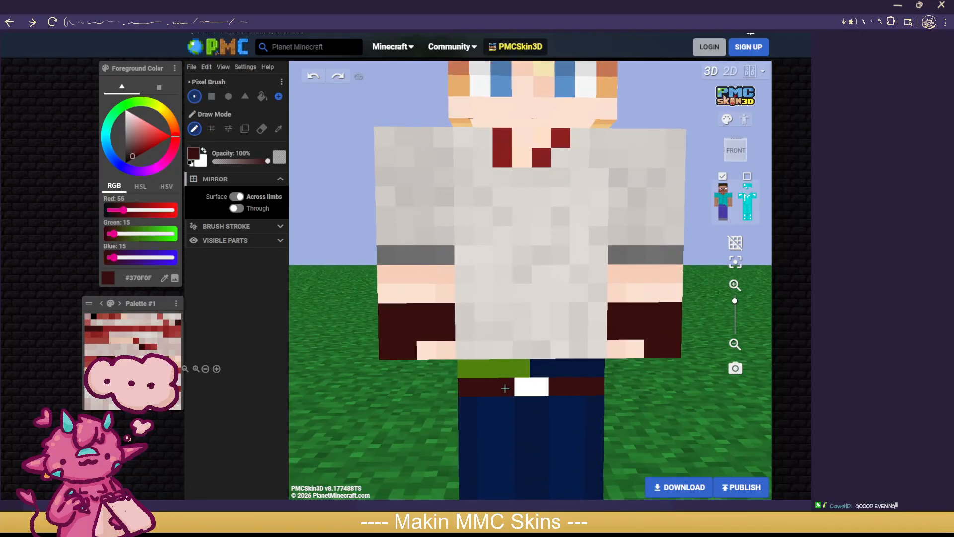
pyautogui.click(314, 79)
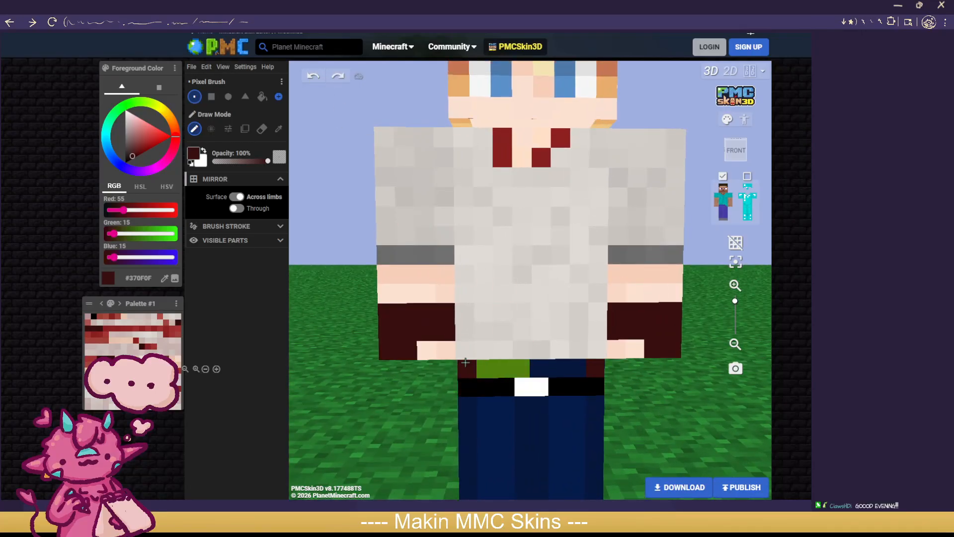
# Step: Paint a dark red #370F0F band around the shirt hem and the strip above the belt, using noise mode on the sides
pyautogui.moveTo(466, 363)
pyautogui.mouseDown()
pyautogui.moveTo(566, 366)
pyautogui.moveTo(594, 351)
pyautogui.moveTo(469, 353)
pyautogui.mouseUp()
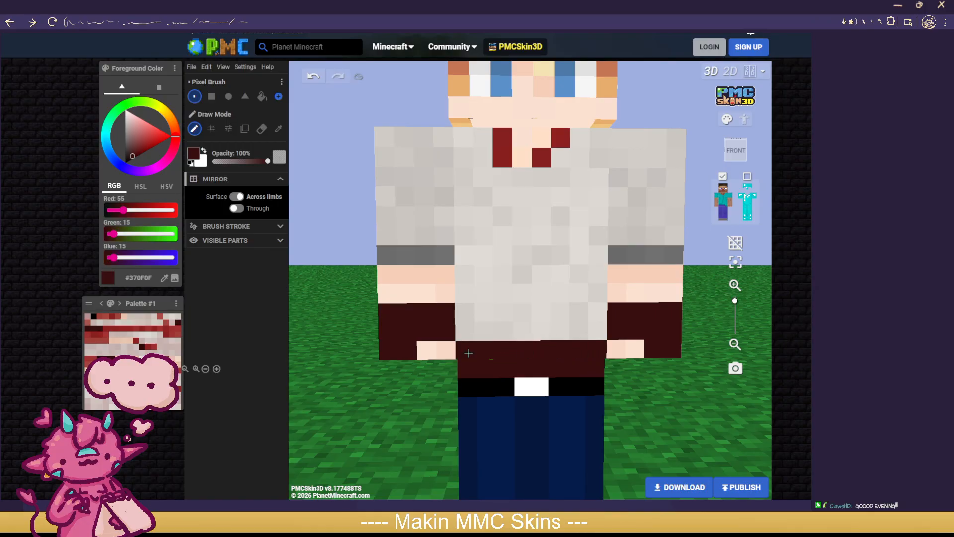
pyautogui.scroll(-3, 642, 392)
pyautogui.moveTo(641, 390); pyautogui.dragTo(613, 352)
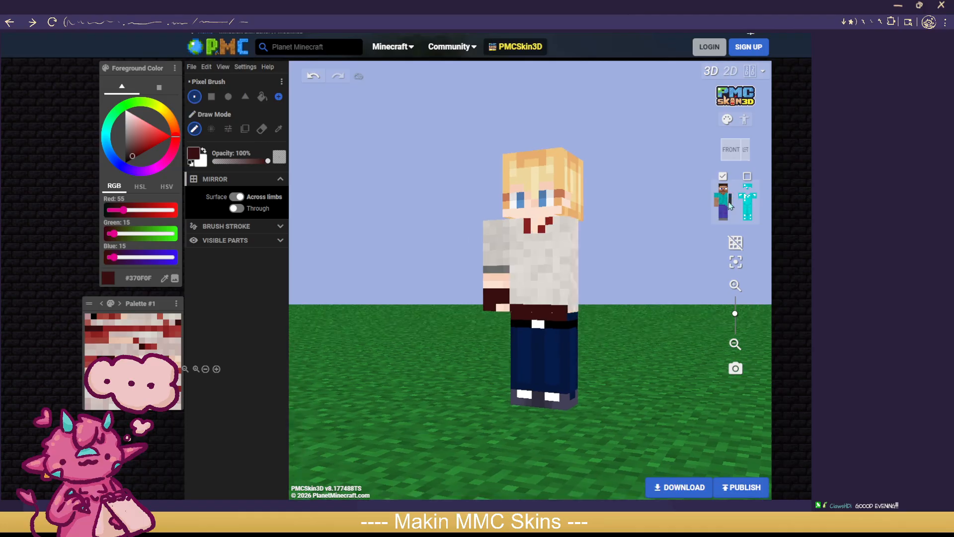
pyautogui.scroll(5, 643, 341)
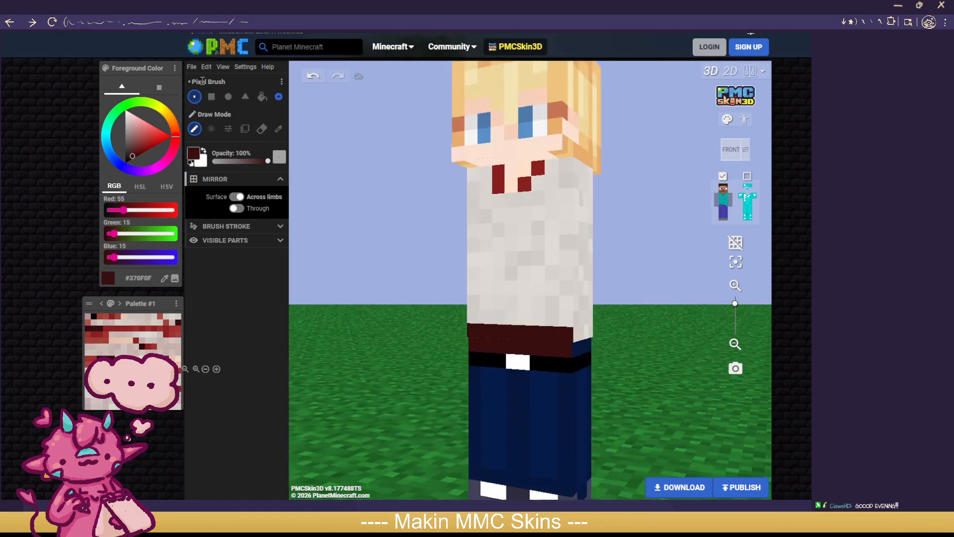
pyautogui.click(211, 129)
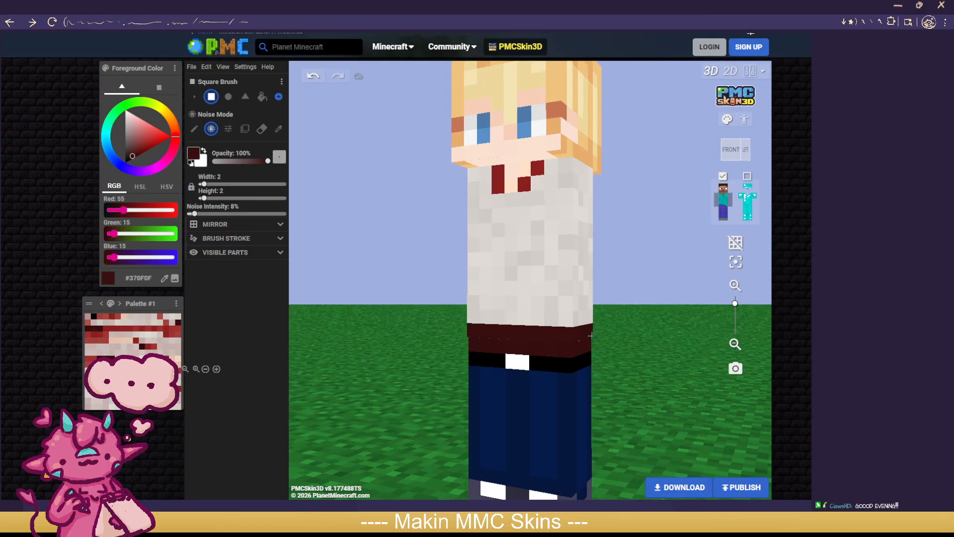
pyautogui.moveTo(640, 345); pyautogui.dragTo(402, 342)
pyautogui.moveTo(486, 332)
pyautogui.mouseDown()
pyautogui.moveTo(599, 337)
pyautogui.moveTo(441, 336)
pyautogui.moveTo(552, 340)
pyautogui.mouseUp()
pyautogui.moveTo(650, 343); pyautogui.dragTo(405, 337)
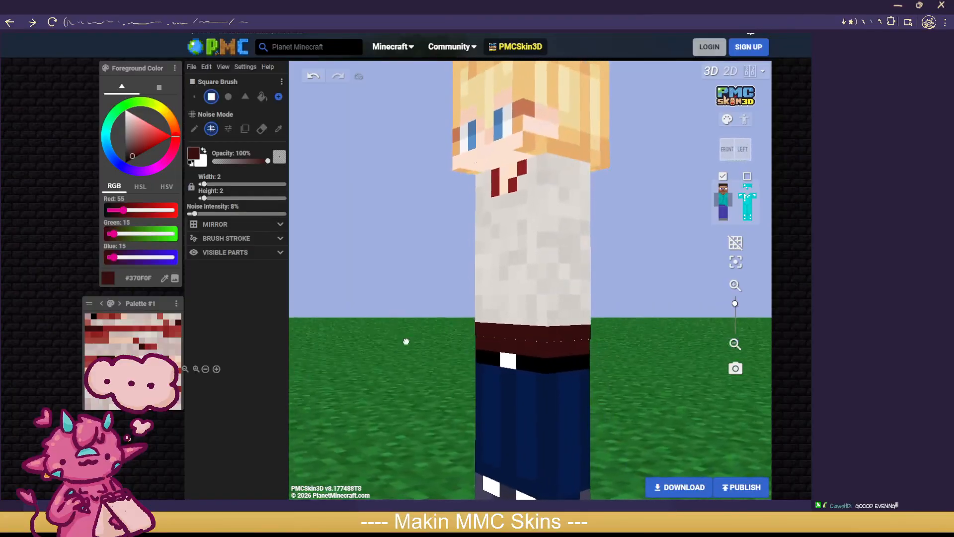
# Step: Hide the torso and cover the top faces of both legs with red #902121 using the noise brush
pyautogui.click(723, 204)
pyautogui.moveTo(666, 283)
pyautogui.mouseDown()
pyautogui.moveTo(646, 360)
pyautogui.moveTo(634, 365)
pyautogui.mouseUp()
pyautogui.moveTo(540, 352)
pyautogui.mouseDown()
pyautogui.moveTo(499, 318)
pyautogui.moveTo(519, 325)
pyautogui.moveTo(537, 310)
pyautogui.mouseUp()
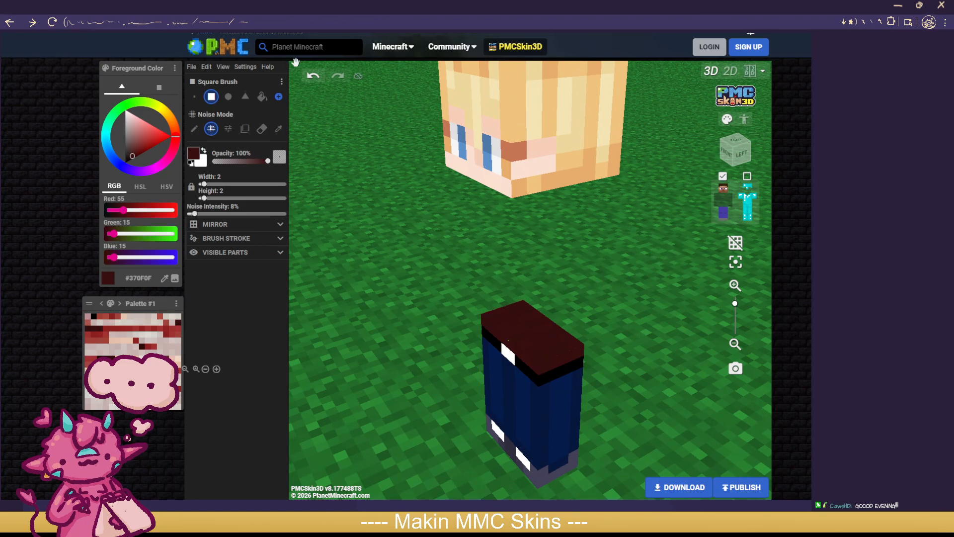
pyautogui.click(313, 75)
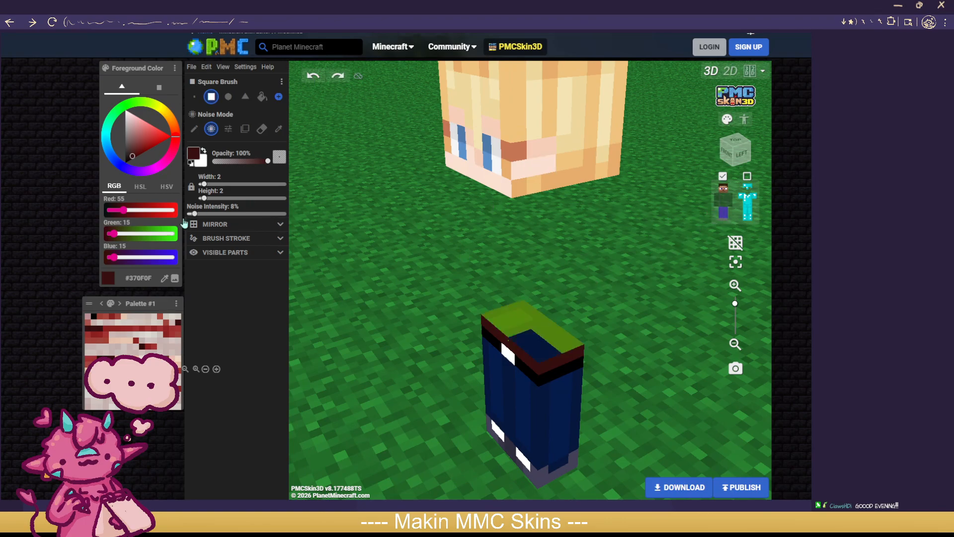
pyautogui.click(102, 341)
pyautogui.click(100, 335)
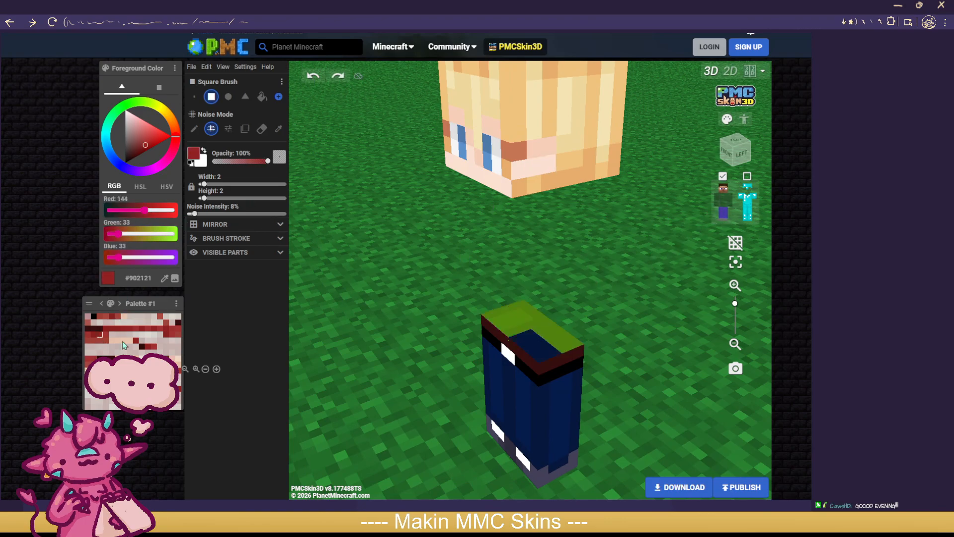
pyautogui.moveTo(508, 318)
pyautogui.mouseDown()
pyautogui.moveTo(551, 351)
pyautogui.moveTo(527, 330)
pyautogui.moveTo(523, 309)
pyautogui.mouseUp()
pyautogui.moveTo(621, 294); pyautogui.dragTo(698, 243)
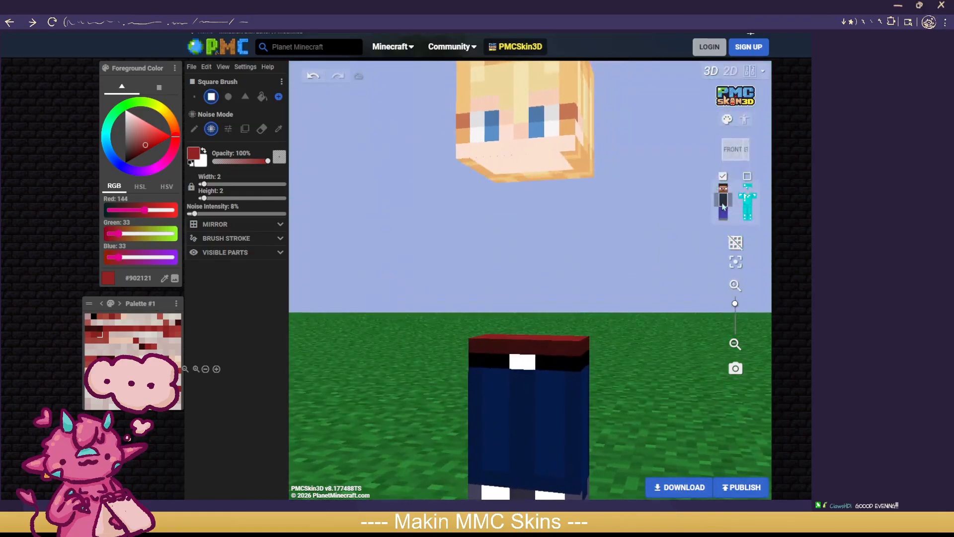
# Step: Show the torso, hide the legs and cover the torso's underside with the shirt's light grey #DDD8D2 in noise mode
pyautogui.click(723, 200)
pyautogui.click(721, 220)
pyautogui.click(726, 219)
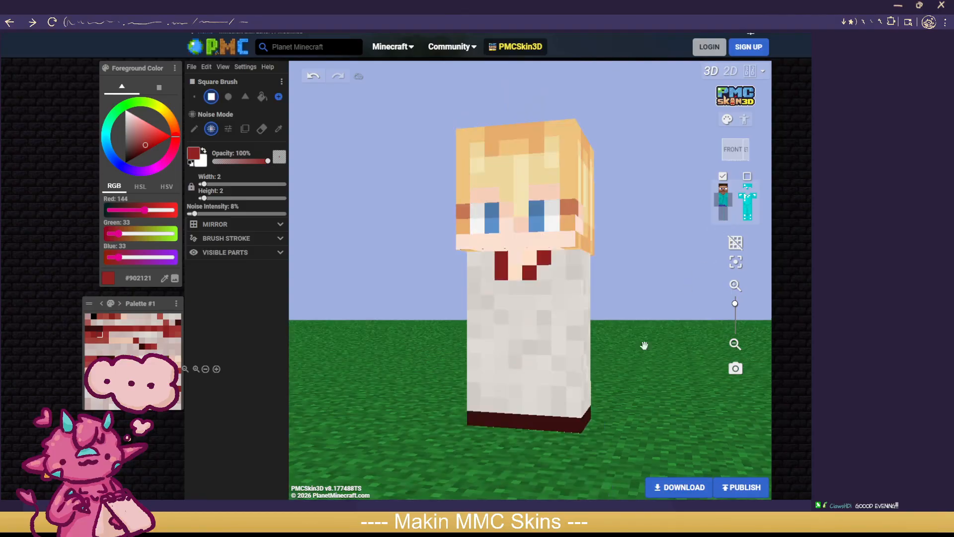
pyautogui.moveTo(643, 345); pyautogui.dragTo(668, 275)
pyautogui.click(279, 128)
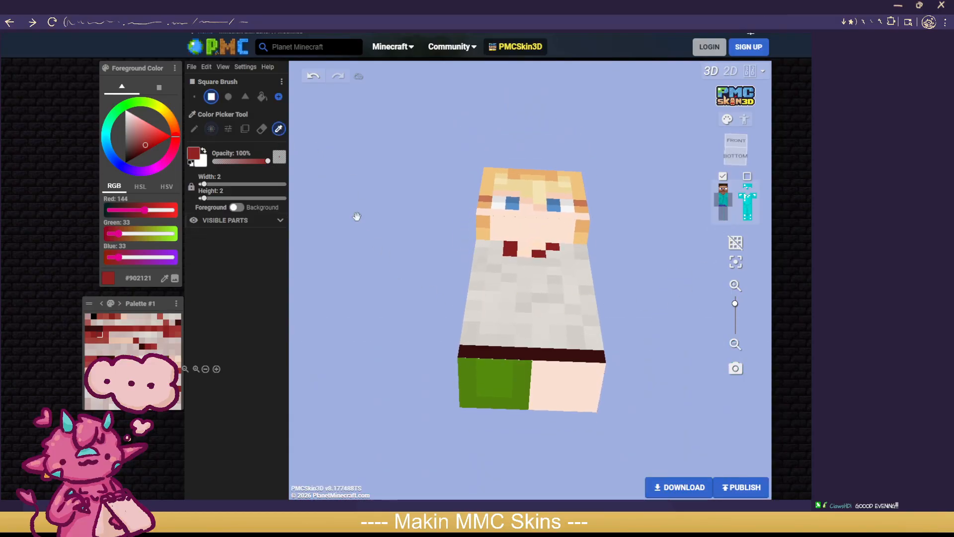
pyautogui.click(513, 329)
pyautogui.click(211, 129)
pyautogui.moveTo(474, 370)
pyautogui.mouseDown()
pyautogui.moveTo(569, 394)
pyautogui.moveTo(551, 380)
pyautogui.moveTo(586, 379)
pyautogui.mouseUp()
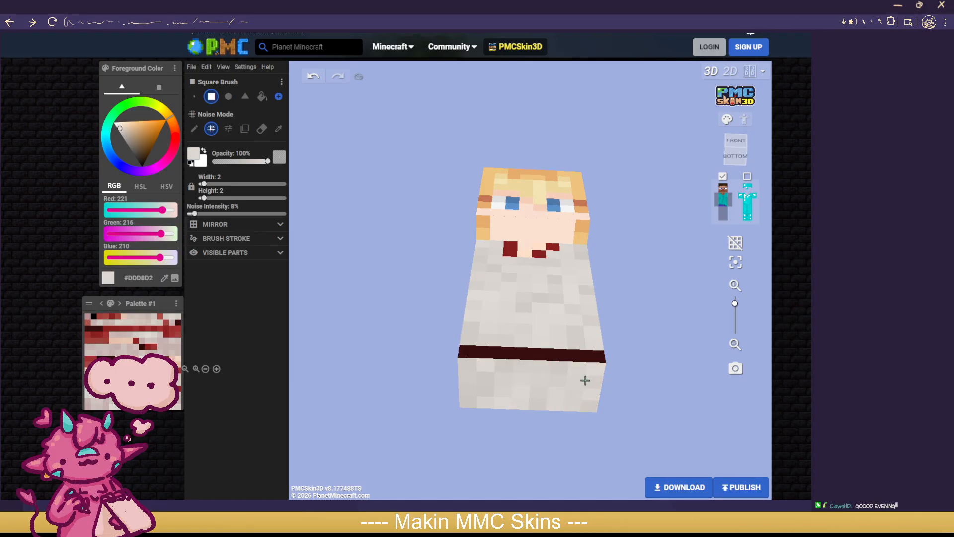
pyautogui.moveTo(651, 347)
pyautogui.mouseDown()
pyautogui.moveTo(673, 341)
pyautogui.moveTo(669, 381)
pyautogui.moveTo(739, 371)
pyautogui.moveTo(708, 356)
pyautogui.mouseUp()
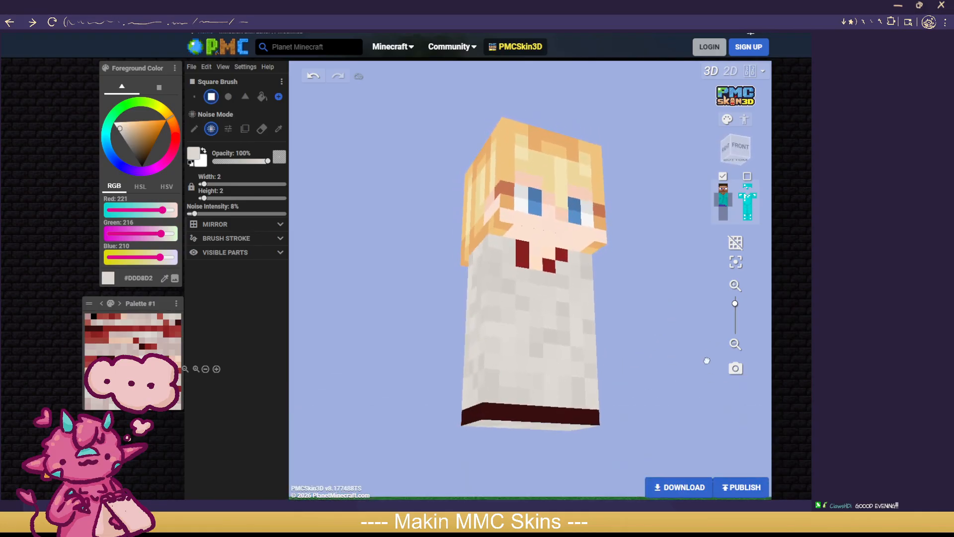
# Step: Sample #370F0F from the shirt hem and edge the torso's underside with it using the pixel brush in noise mode
pyautogui.click(722, 218)
pyautogui.click(722, 218)
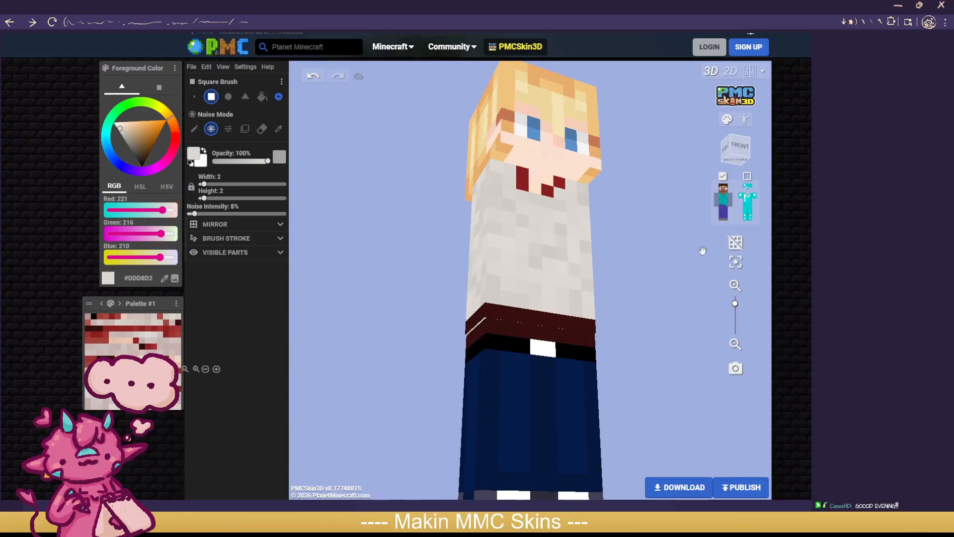
pyautogui.click(725, 213)
pyautogui.click(720, 214)
pyautogui.press('i')
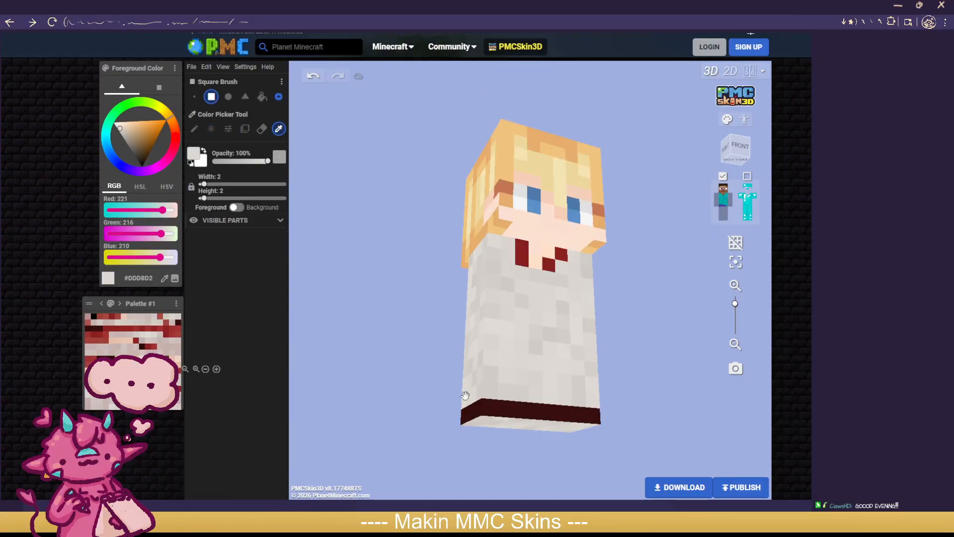
pyautogui.click(465, 398)
pyautogui.click(196, 130)
pyautogui.click(212, 129)
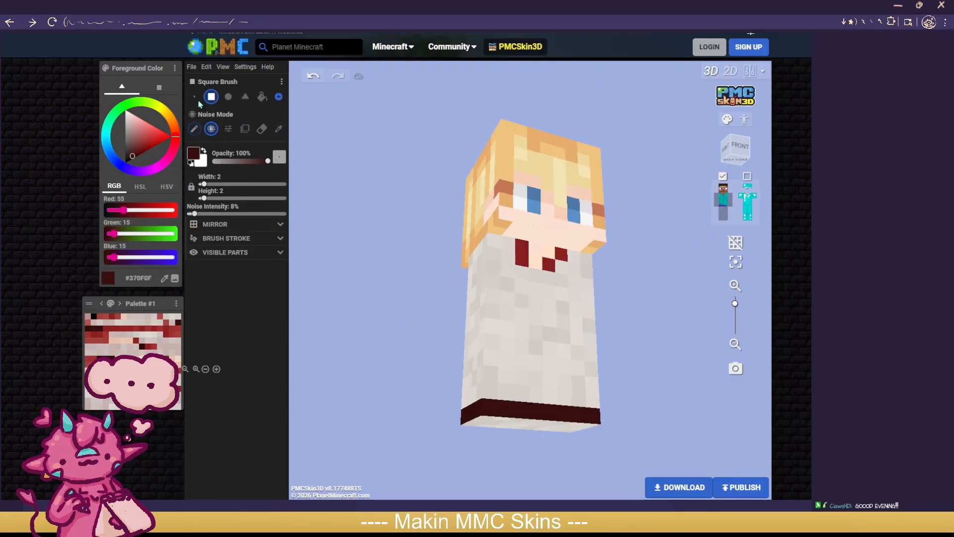
pyautogui.click(195, 97)
pyautogui.moveTo(654, 453); pyautogui.dragTo(640, 390)
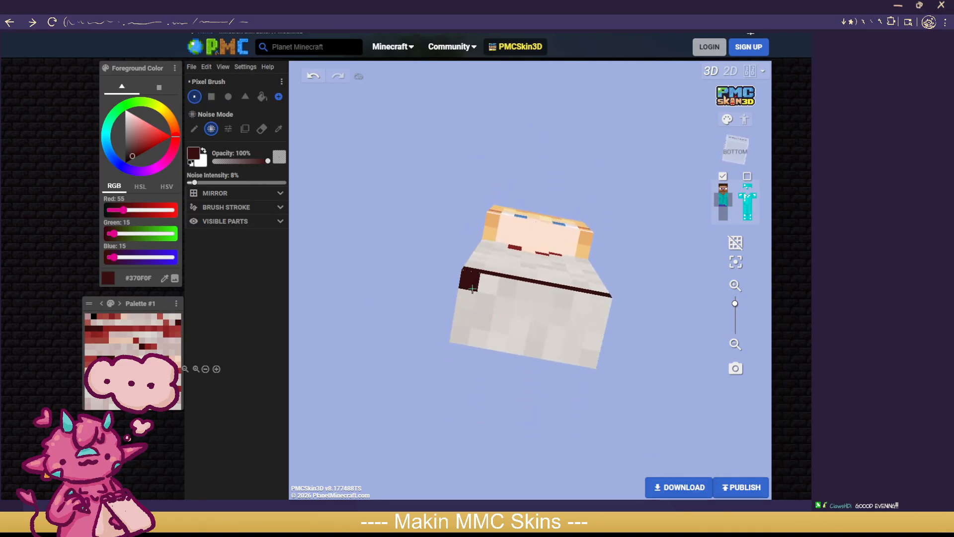
pyautogui.moveTo(470, 279)
pyautogui.mouseDown()
pyautogui.moveTo(463, 320)
pyautogui.moveTo(594, 360)
pyautogui.moveTo(603, 300)
pyautogui.moveTo(481, 284)
pyautogui.mouseUp()
# Step: Show the legs, hide the torso and outline the legs' top faces with #370F0F
pyautogui.click(727, 214)
pyautogui.click(720, 214)
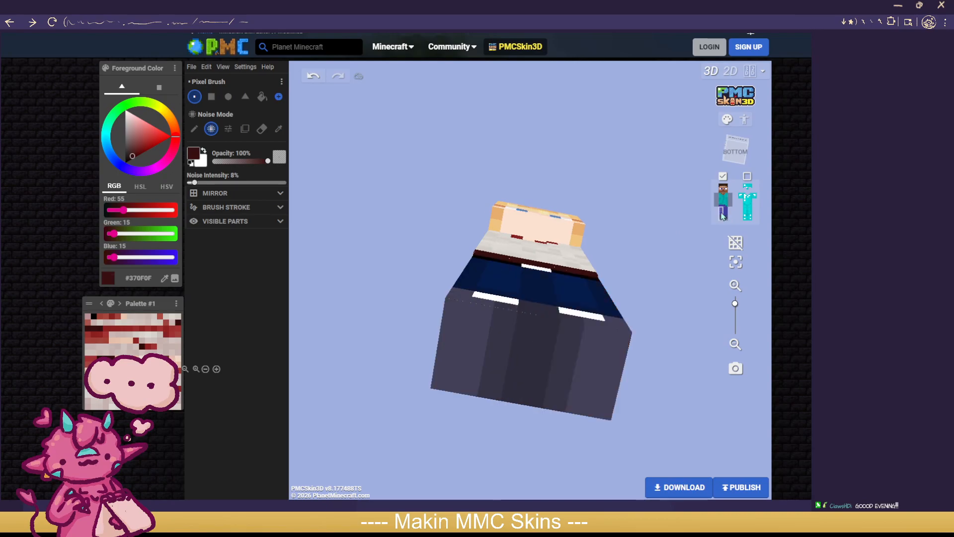
pyautogui.click(723, 199)
pyautogui.moveTo(681, 242); pyautogui.dragTo(556, 387)
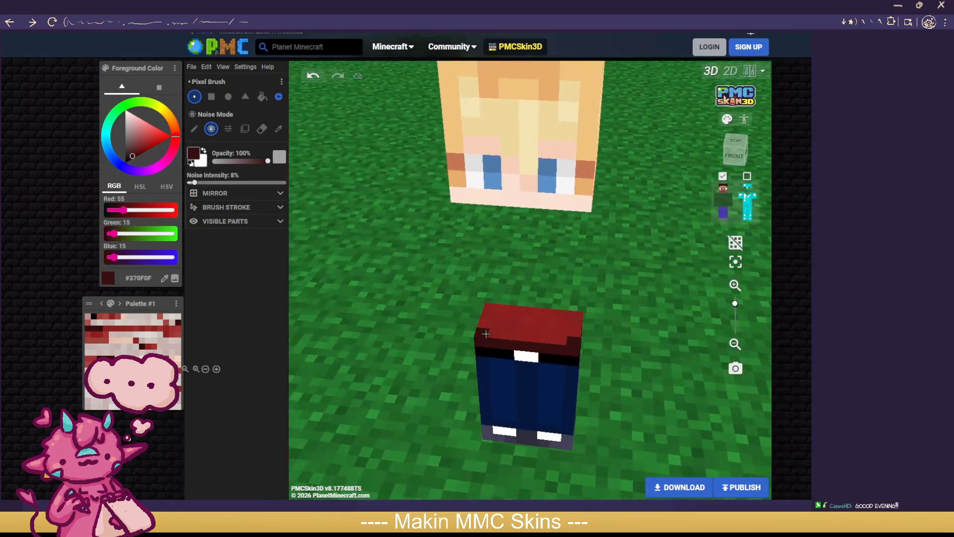
pyautogui.moveTo(486, 333)
pyautogui.mouseDown()
pyautogui.moveTo(557, 340)
pyautogui.moveTo(578, 325)
pyautogui.moveTo(533, 310)
pyautogui.mouseUp()
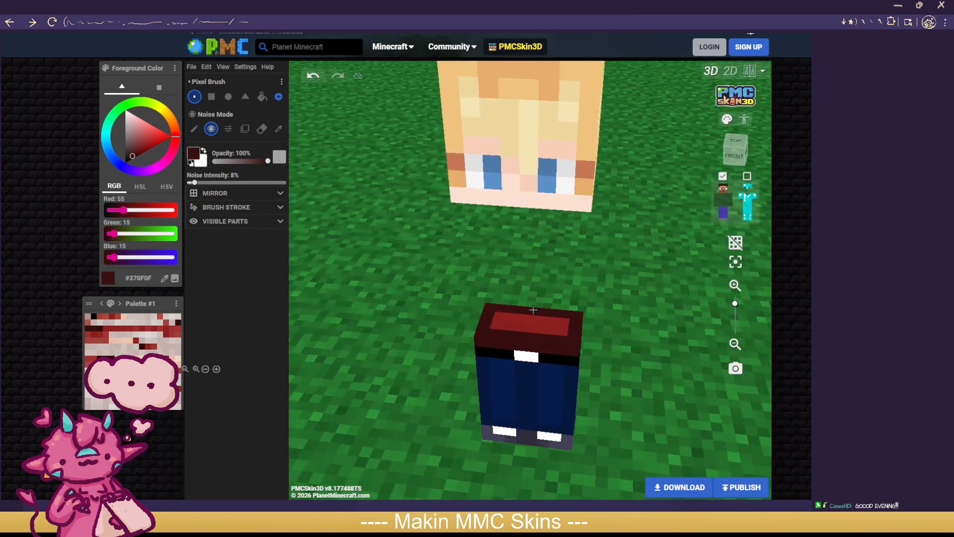
# Step: Sample red #8D2020 and cover the belt and trousers on the legs' fronts, outer sides and backs with the square noise brush
pyautogui.click(279, 129)
pyautogui.click(513, 319)
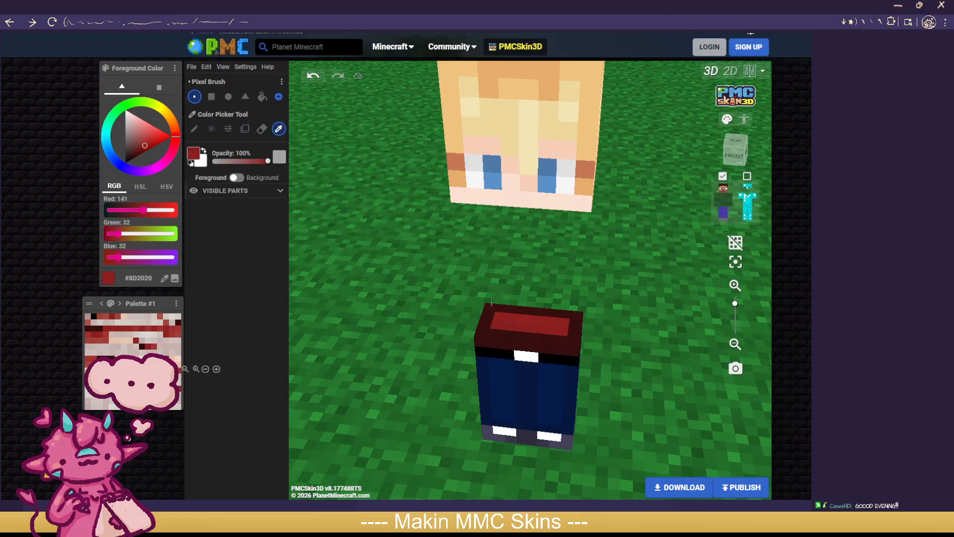
pyautogui.click(211, 129)
pyautogui.click(211, 97)
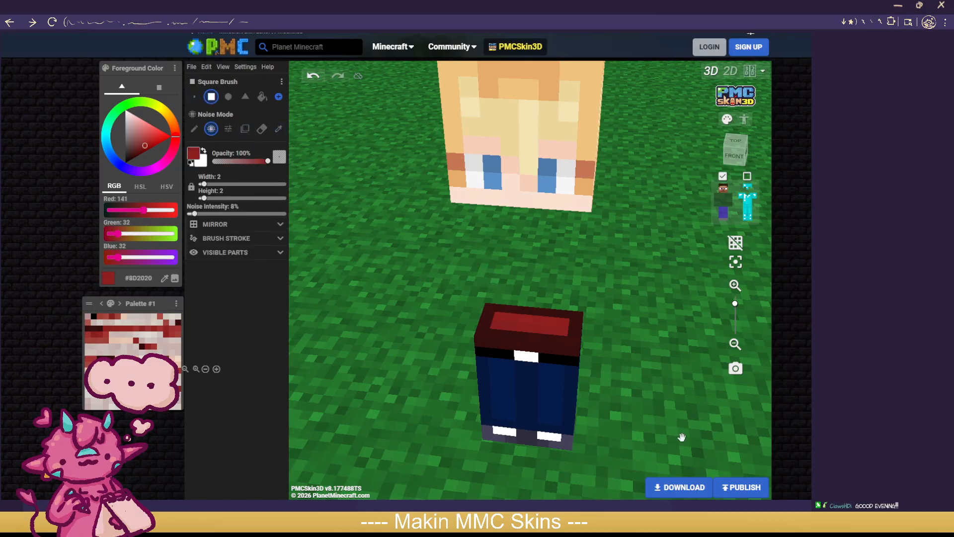
pyautogui.moveTo(681, 438); pyautogui.dragTo(667, 384)
pyautogui.moveTo(493, 369)
pyautogui.mouseDown()
pyautogui.moveTo(571, 407)
pyautogui.moveTo(576, 447)
pyautogui.moveTo(492, 472)
pyautogui.moveTo(532, 474)
pyautogui.mouseUp()
pyautogui.moveTo(390, 444); pyautogui.dragTo(436, 439)
pyautogui.moveTo(492, 390)
pyautogui.mouseDown()
pyautogui.moveTo(478, 375)
pyautogui.moveTo(486, 480)
pyautogui.moveTo(502, 451)
pyautogui.moveTo(476, 443)
pyautogui.mouseUp()
pyautogui.moveTo(409, 410)
pyautogui.mouseDown()
pyautogui.moveTo(551, 401)
pyautogui.moveTo(564, 370)
pyautogui.mouseUp()
pyautogui.moveTo(481, 365)
pyautogui.mouseDown()
pyautogui.moveTo(544, 364)
pyautogui.moveTo(549, 403)
pyautogui.moveTo(492, 468)
pyautogui.moveTo(540, 480)
pyautogui.mouseUp()
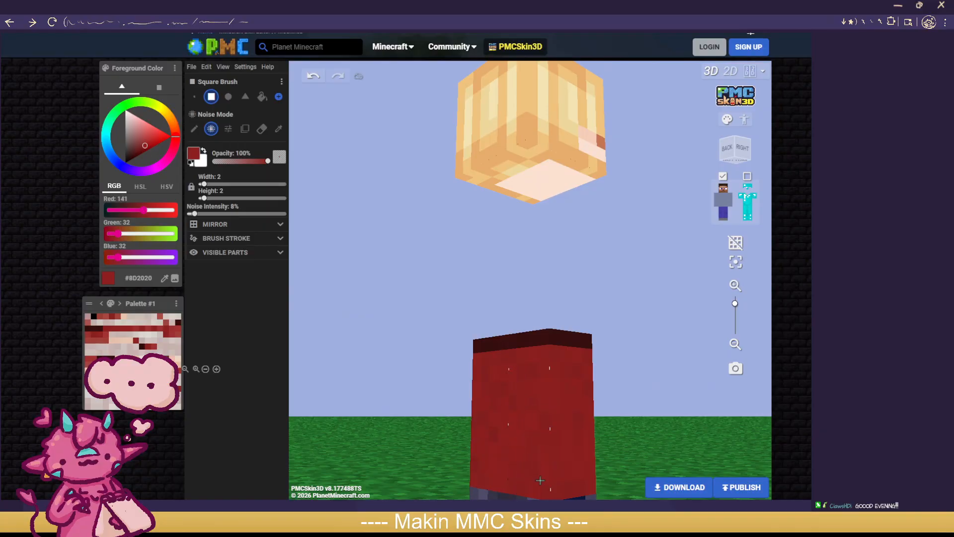
# Step: Hide one leg and fill the remaining leg's inner face below the waistband with #8D2020 noise
pyautogui.click(720, 215)
pyautogui.moveTo(622, 396); pyautogui.dragTo(582, 403)
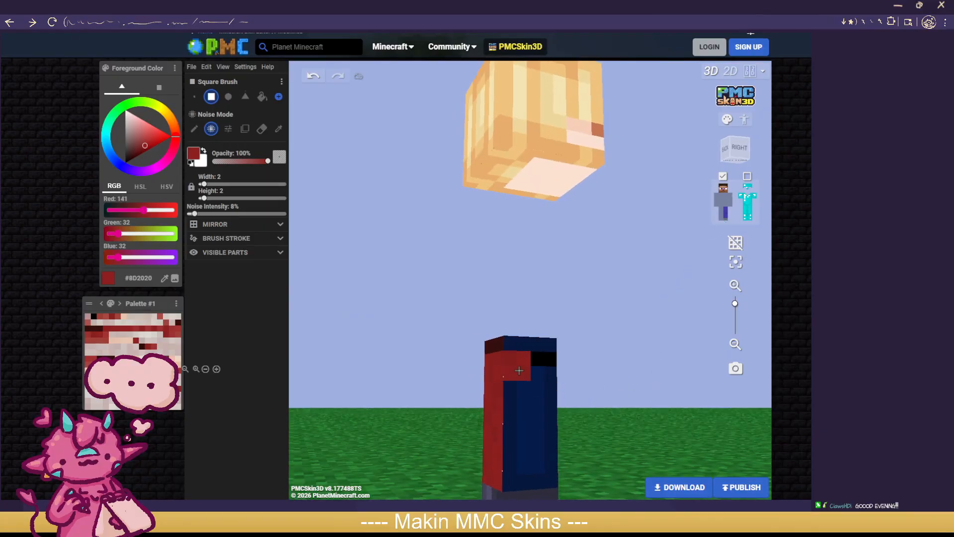
pyautogui.moveTo(517, 371); pyautogui.dragTo(545, 475)
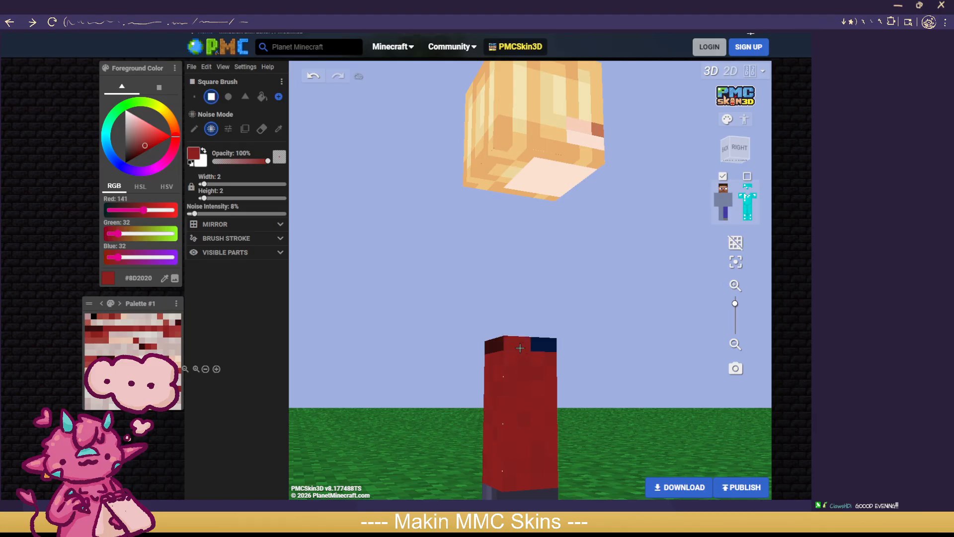
# Step: Sample #360F0F, extend the dark waistband across the leg's inner face and show the other leg again
pyautogui.click(279, 129)
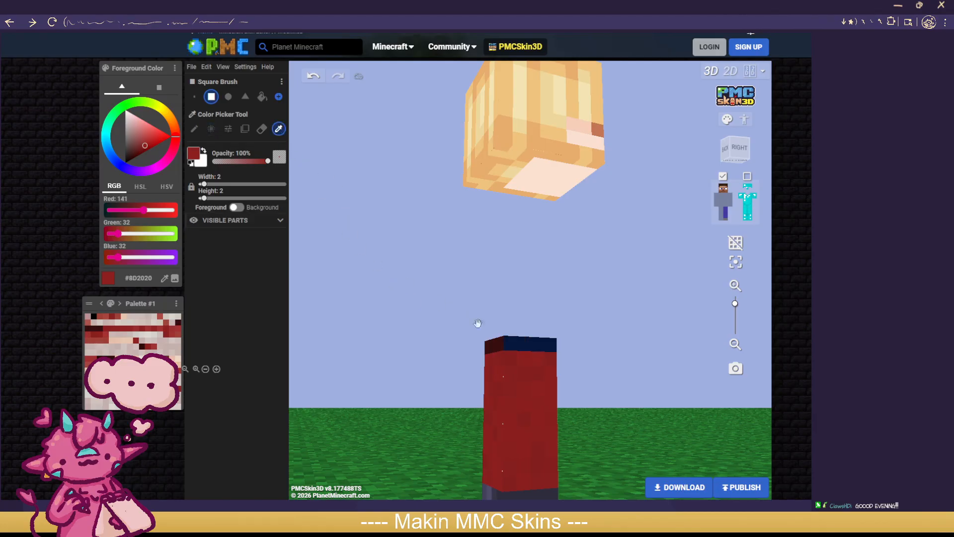
pyautogui.click(501, 343)
pyautogui.click(195, 129)
pyautogui.click(211, 129)
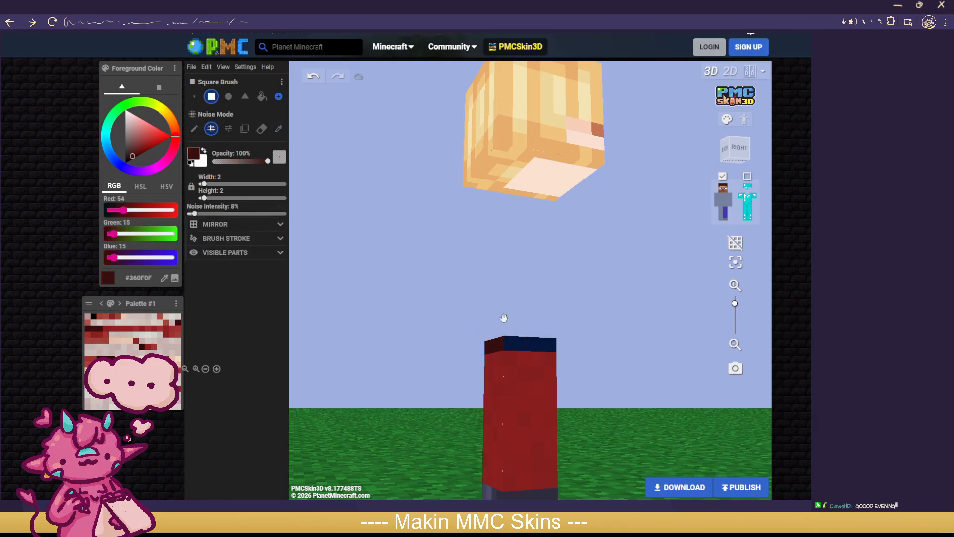
pyautogui.moveTo(638, 347); pyautogui.dragTo(602, 324)
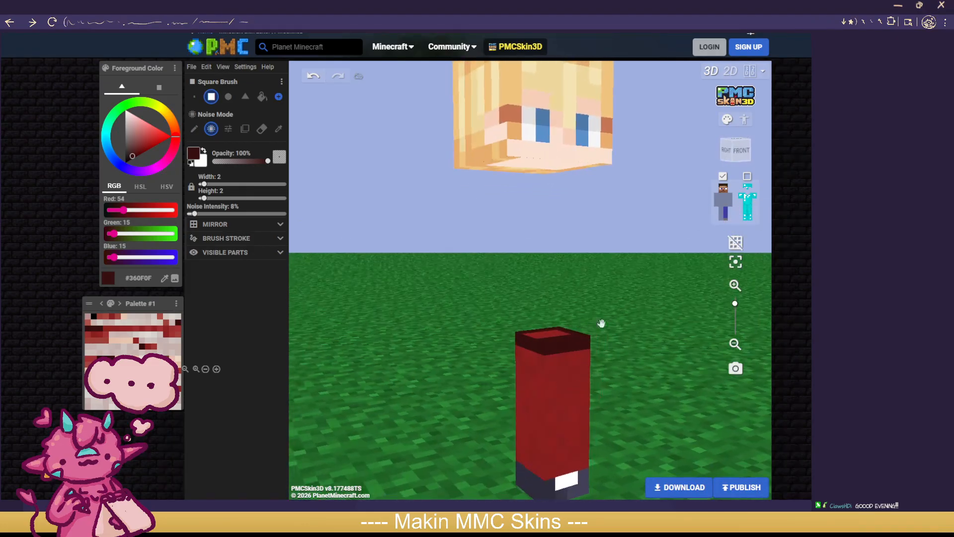
pyautogui.click(721, 221)
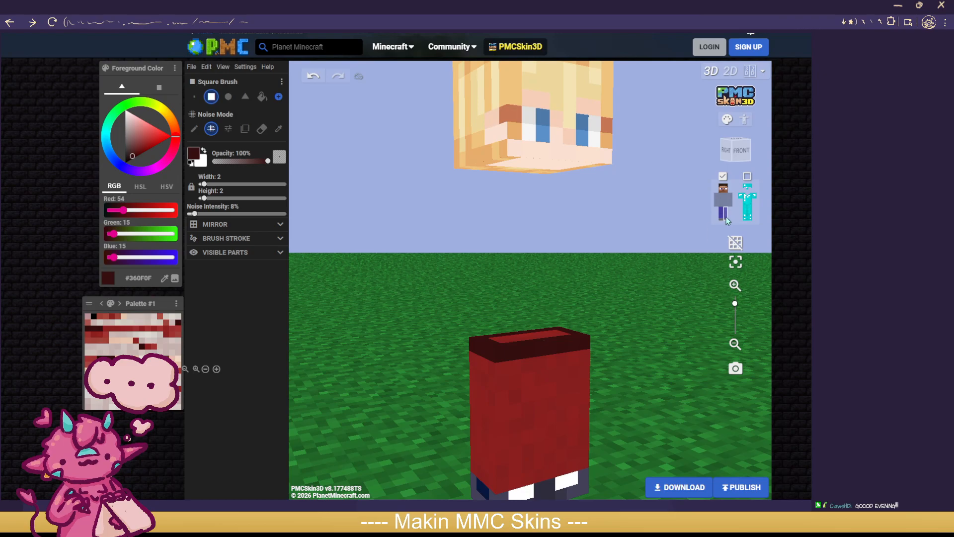
# Step: Show the hidden torso and arms alongside both legs and turn the whole outer layer back on
pyautogui.click(727, 221)
pyautogui.moveTo(647, 326); pyautogui.dragTo(690, 259)
pyautogui.click(727, 218)
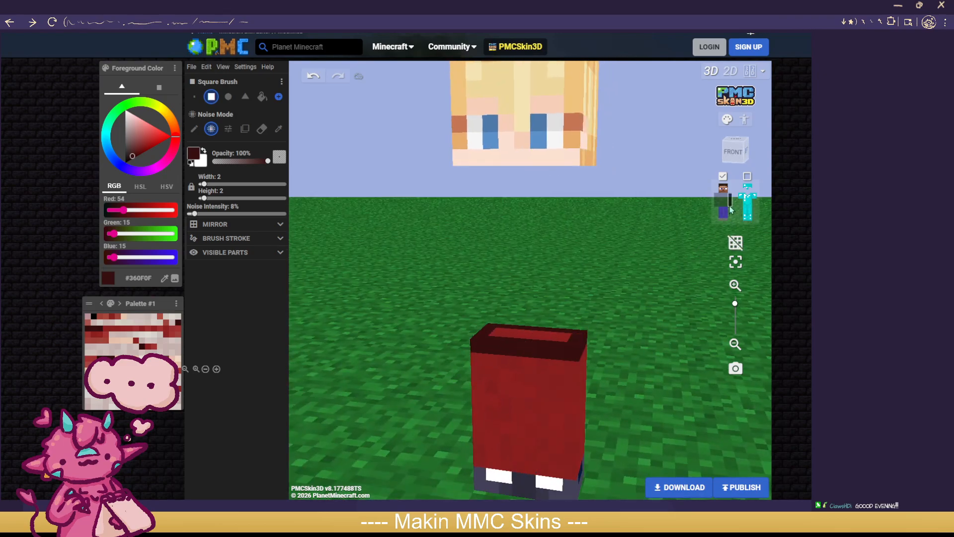
pyautogui.click(730, 202)
pyautogui.click(724, 201)
pyautogui.click(717, 200)
pyautogui.click(750, 178)
pyautogui.scroll(-5, 658, 376)
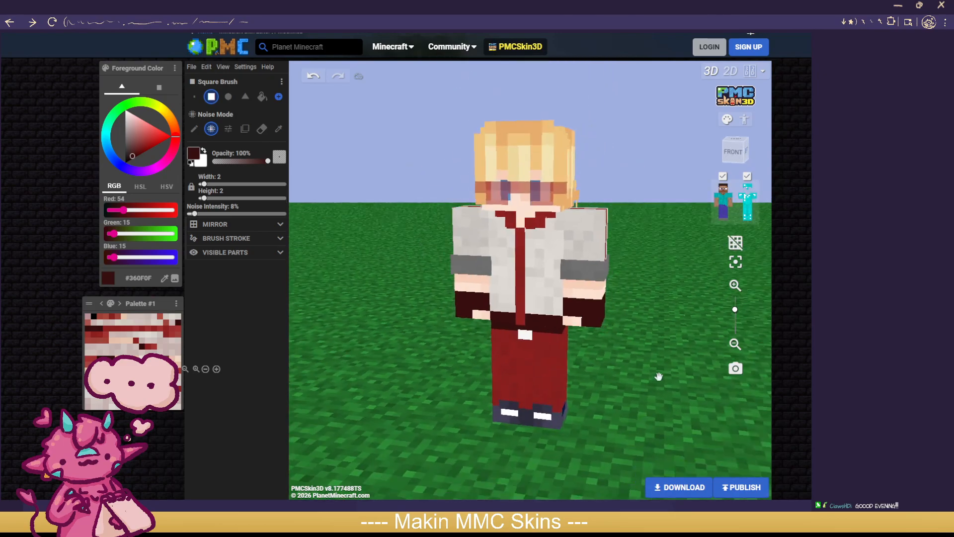
# Step: Erase the white belt buckle from the front of the waistband with the square eraser
pyautogui.moveTo(645, 465); pyautogui.dragTo(654, 388)
pyautogui.scroll(2, 658, 388)
pyautogui.scroll(2, 658, 387)
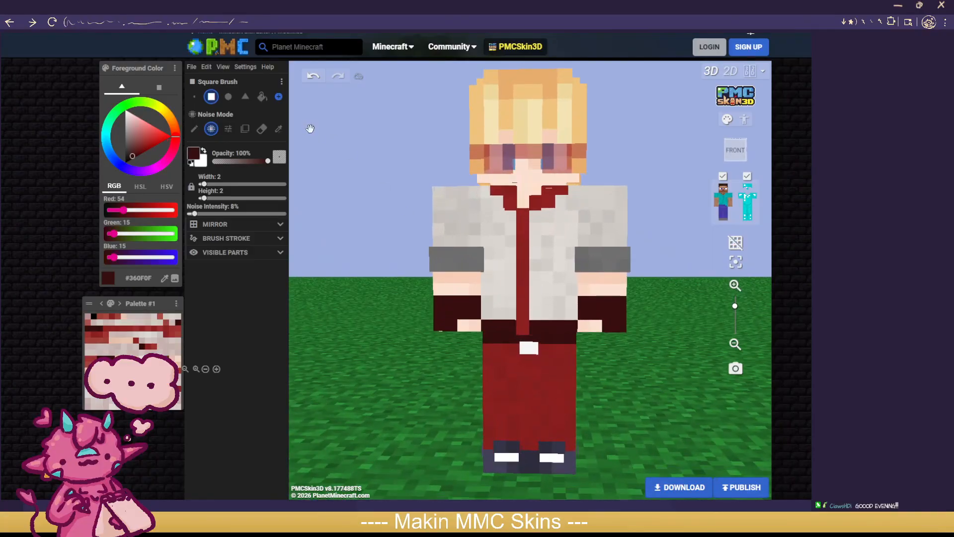
pyautogui.click(263, 131)
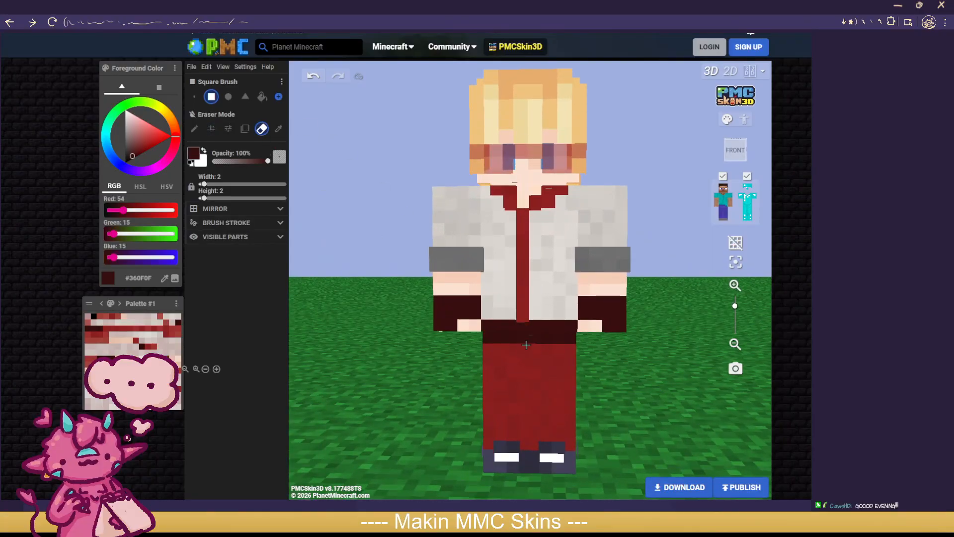
pyautogui.scroll(-5, 389, 375)
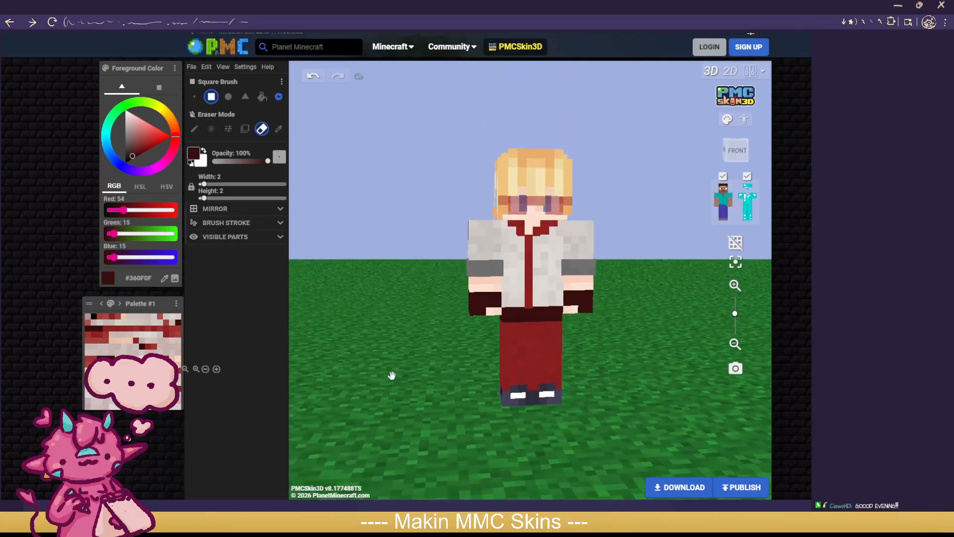
pyautogui.moveTo(649, 425); pyautogui.dragTo(611, 415)
pyautogui.scroll(5, 612, 414)
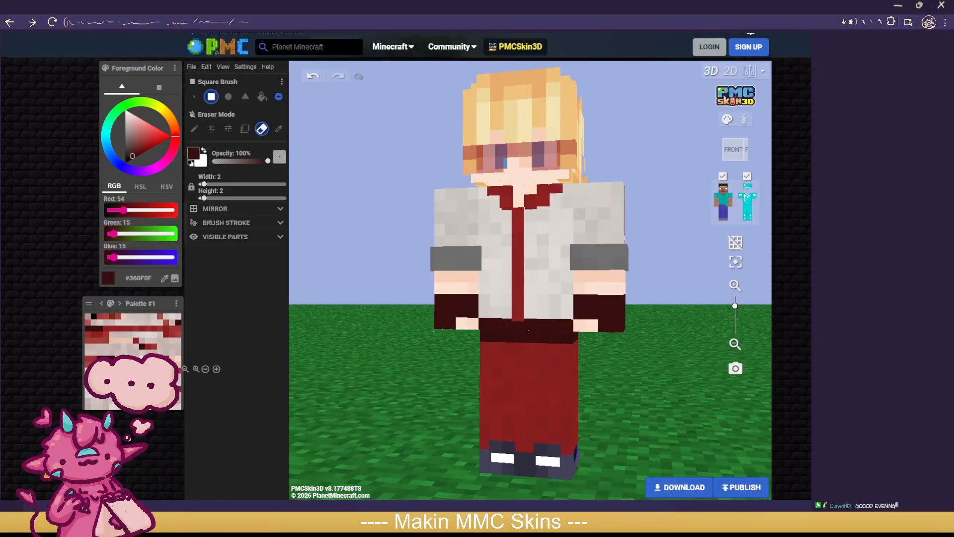
# Step: Pick red #A23131 from the palette and set up the Pixel Brush in Noise Mode
pyautogui.click(179, 330)
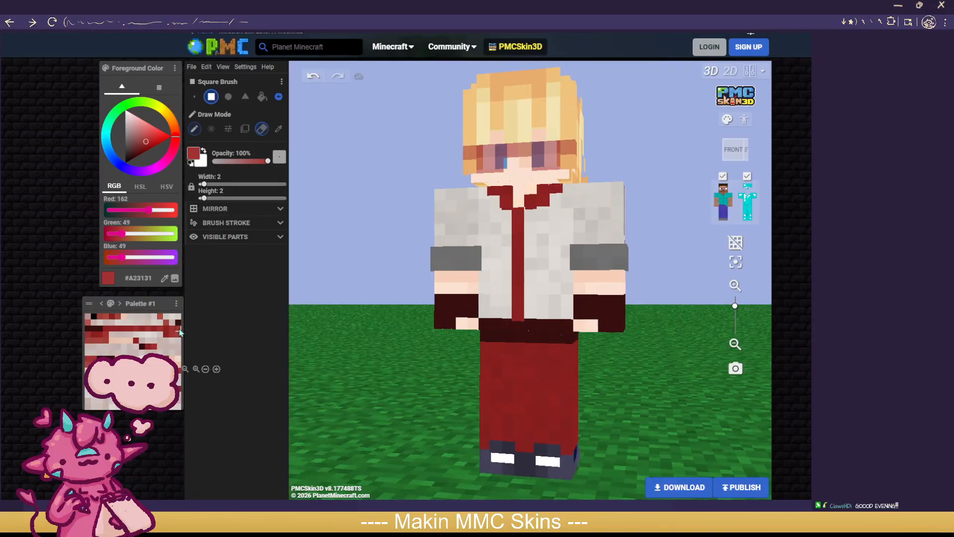
pyautogui.click(194, 97)
pyautogui.click(211, 129)
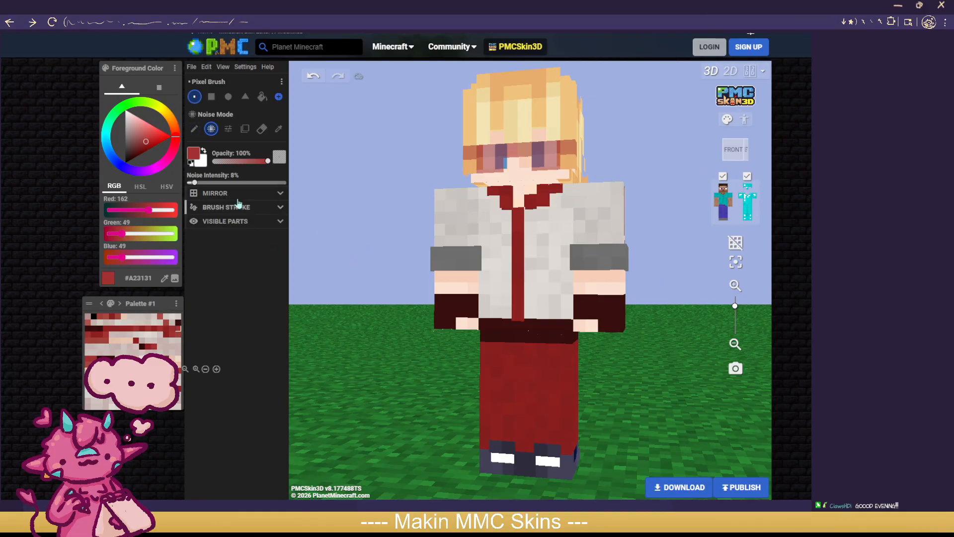
pyautogui.click(237, 193)
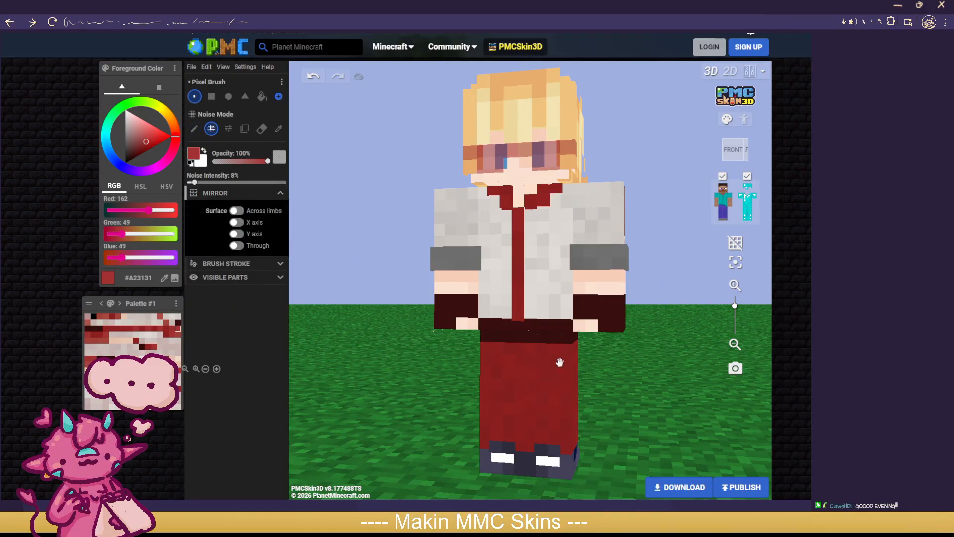
pyautogui.click(238, 210)
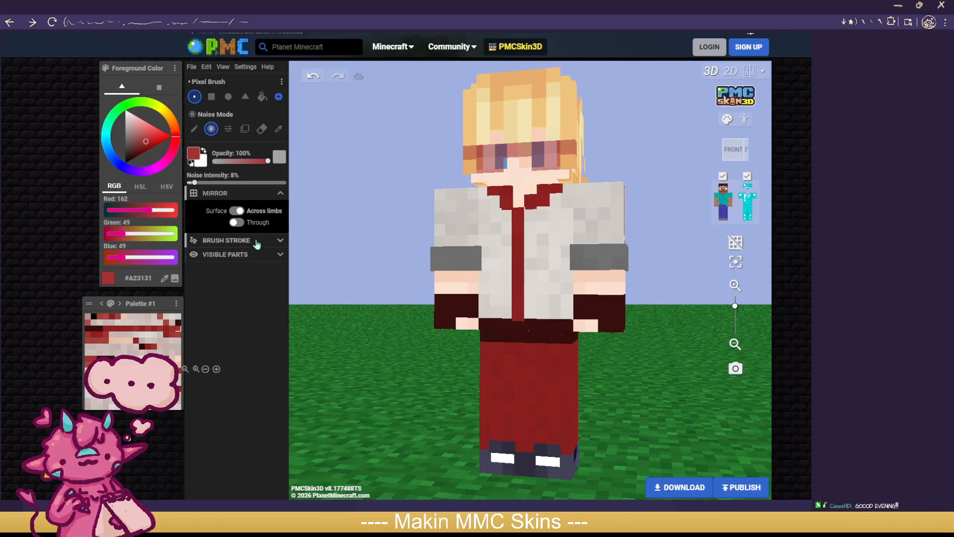
pyautogui.click(237, 212)
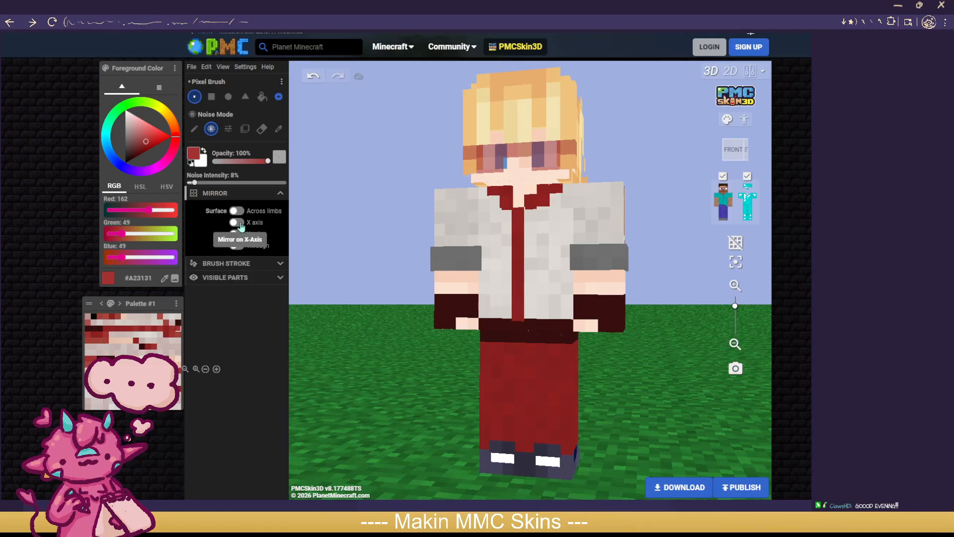
pyautogui.click(239, 246)
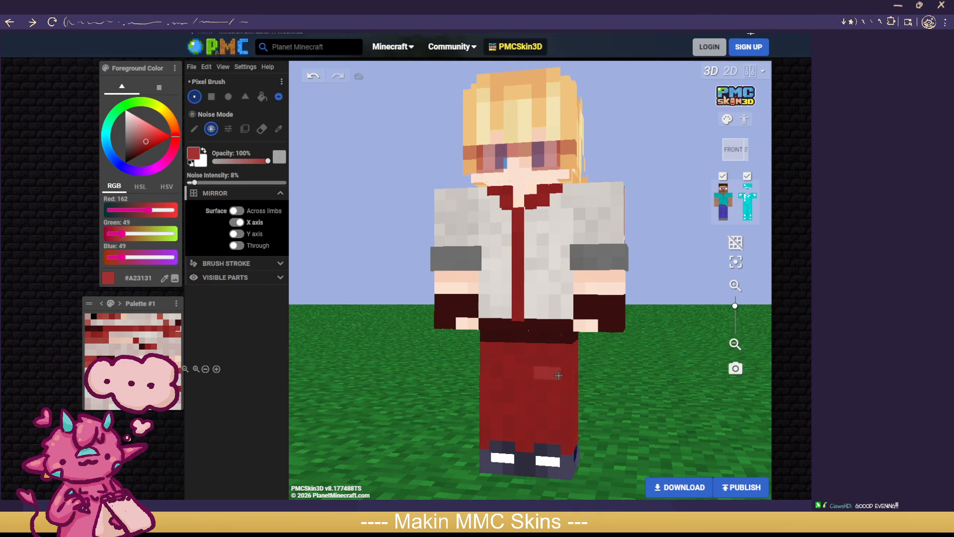
pyautogui.click(239, 212)
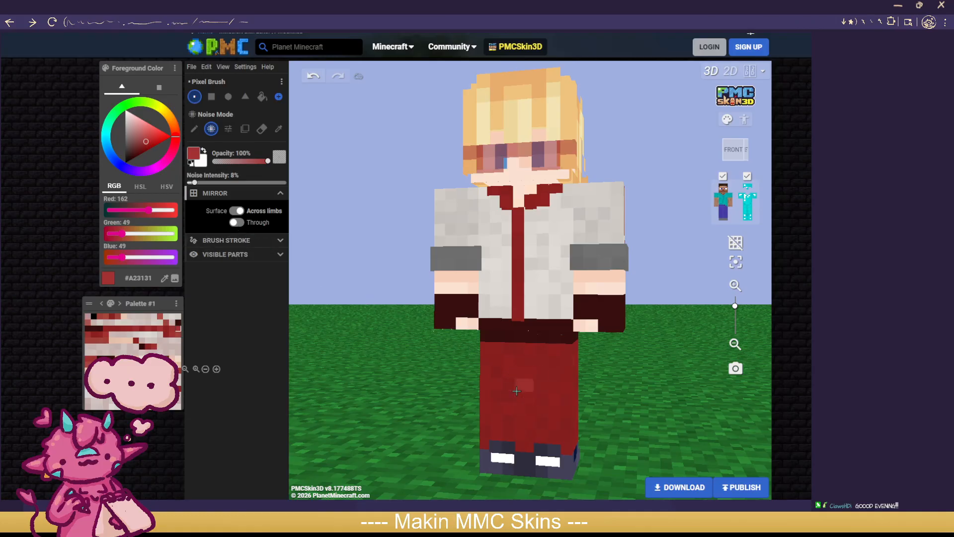
pyautogui.click(241, 212)
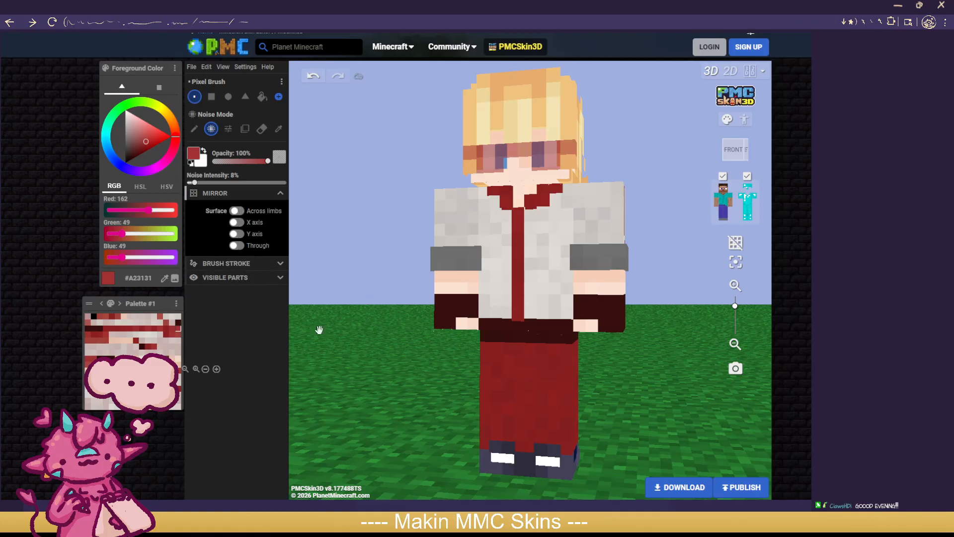
# Step: Hide the outer layer and paint alternating vertical #A23131 stripes down the trousers' front and left outer side
pyautogui.moveTo(350, 380); pyautogui.dragTo(396, 367)
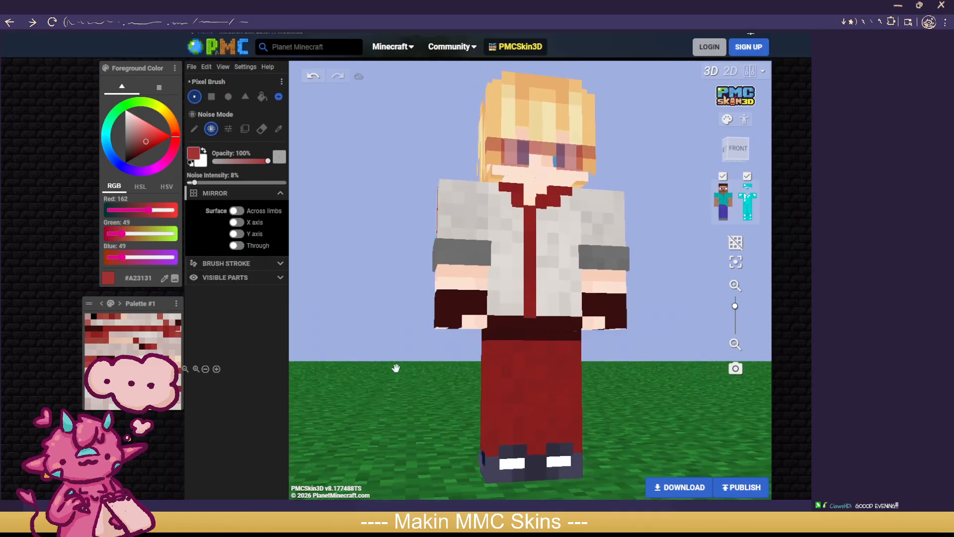
pyautogui.click(748, 183)
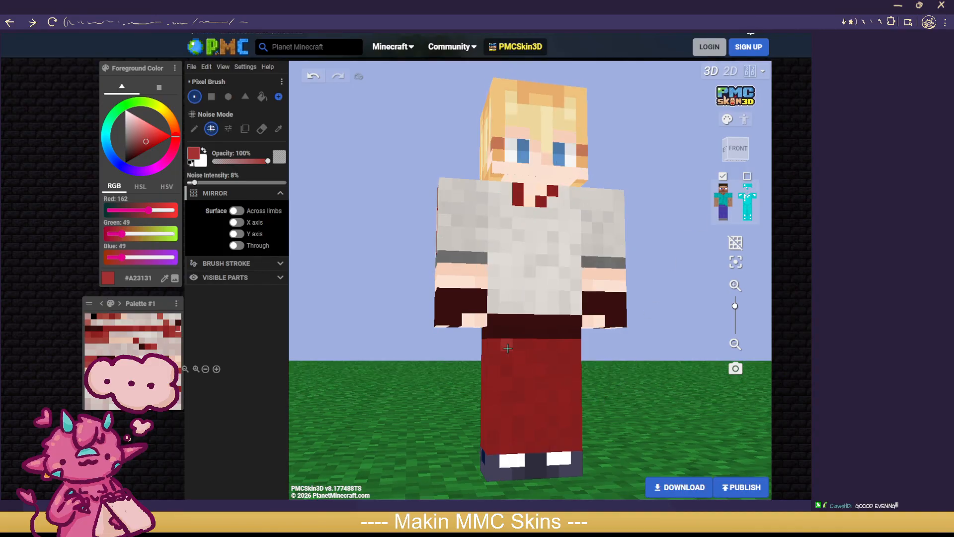
pyautogui.moveTo(507, 389); pyautogui.dragTo(503, 438)
pyautogui.moveTo(529, 340); pyautogui.dragTo(530, 388)
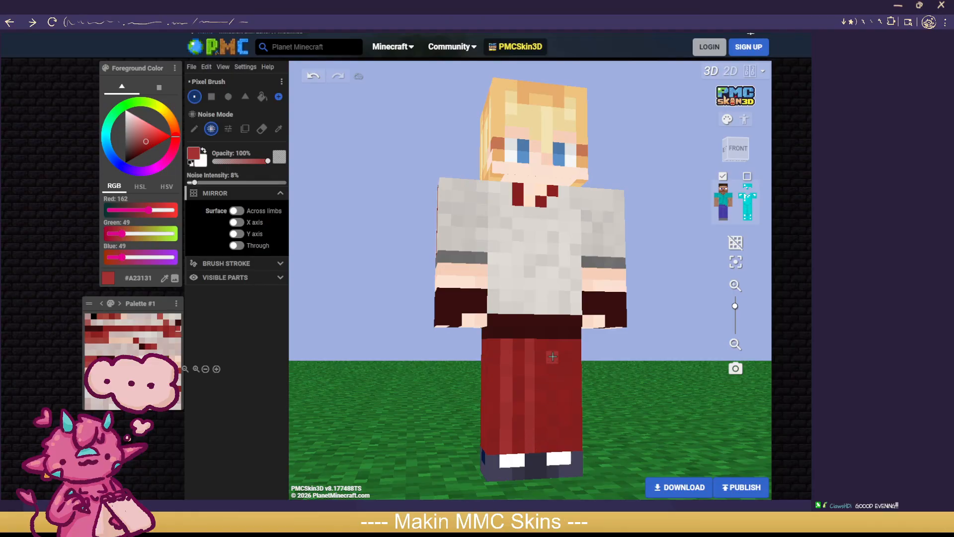
pyautogui.moveTo(551, 358)
pyautogui.mouseDown()
pyautogui.moveTo(554, 412)
pyautogui.moveTo(577, 439)
pyautogui.moveTo(572, 413)
pyautogui.moveTo(523, 404)
pyautogui.mouseUp()
pyautogui.moveTo(540, 347); pyautogui.dragTo(542, 444)
pyautogui.moveTo(563, 352); pyautogui.dragTo(567, 399)
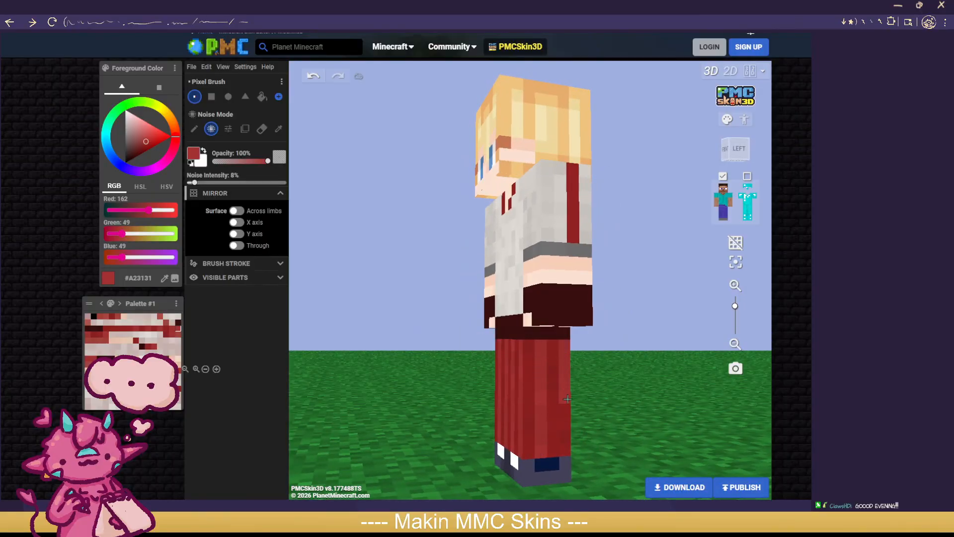
# Step: Paint alternating vertical #A23131 stripes down the back of both trouser legs, undoing and redrawing the misplaced stroke
pyautogui.moveTo(646, 417); pyautogui.dragTo(463, 417)
pyautogui.moveTo(503, 346); pyautogui.dragTo(504, 444)
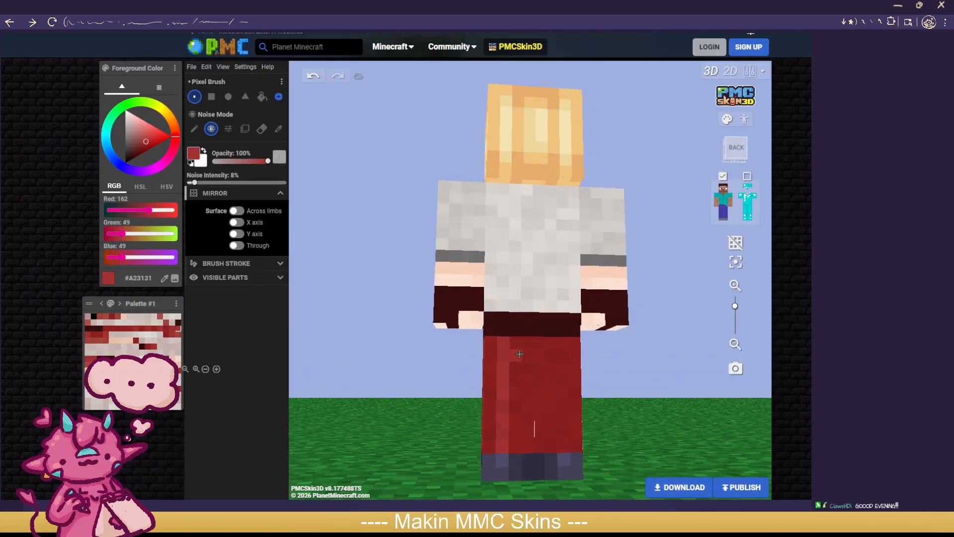
pyautogui.moveTo(526, 346); pyautogui.dragTo(529, 408)
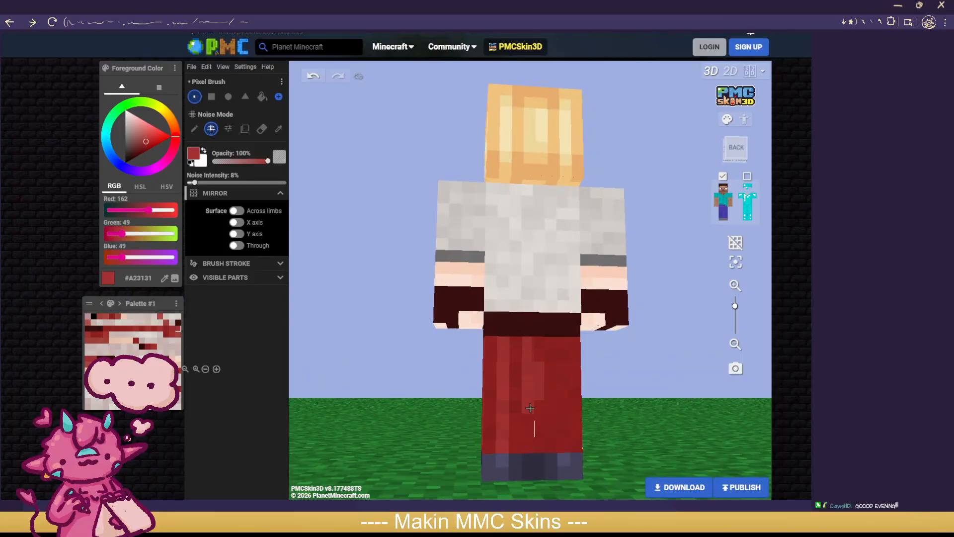
pyautogui.click(312, 77)
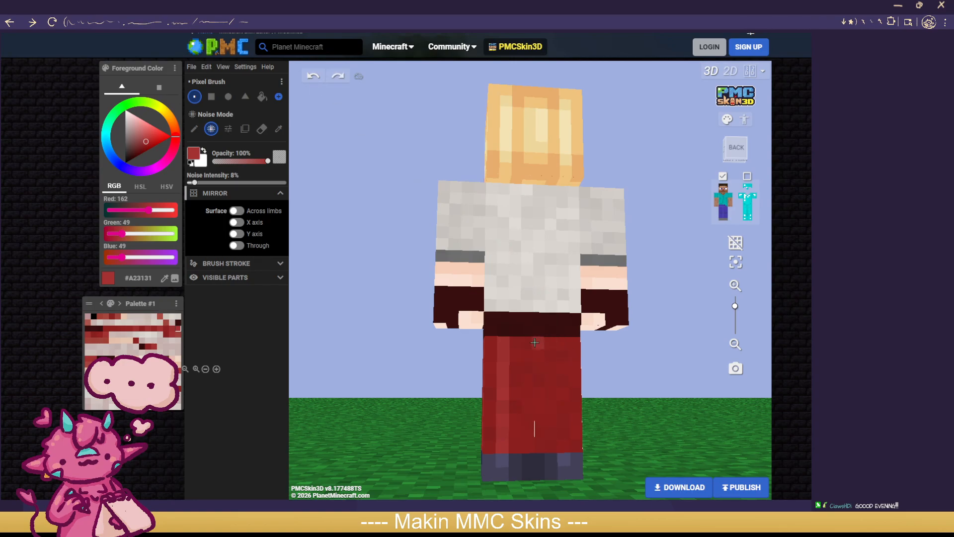
pyautogui.moveTo(527, 362); pyautogui.dragTo(530, 422)
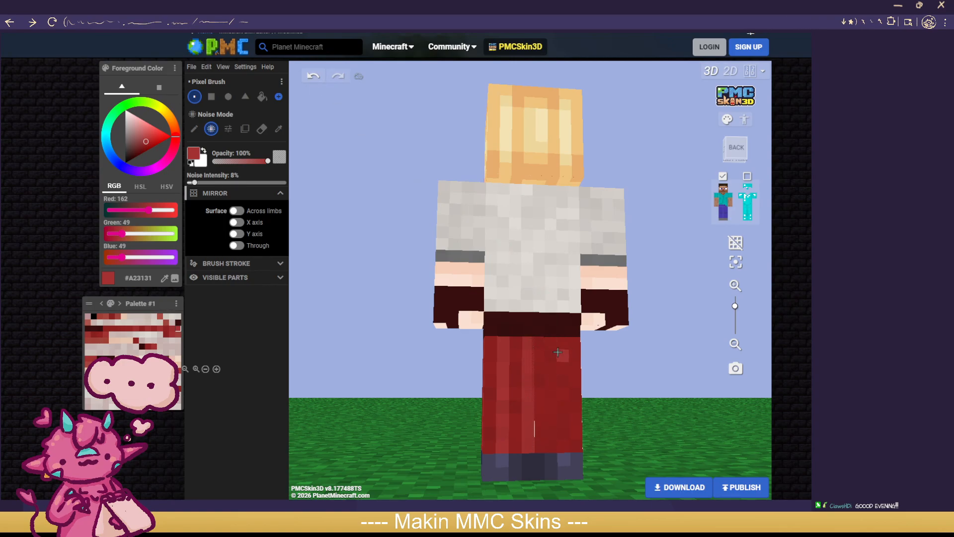
pyautogui.moveTo(551, 351); pyautogui.dragTo(554, 420)
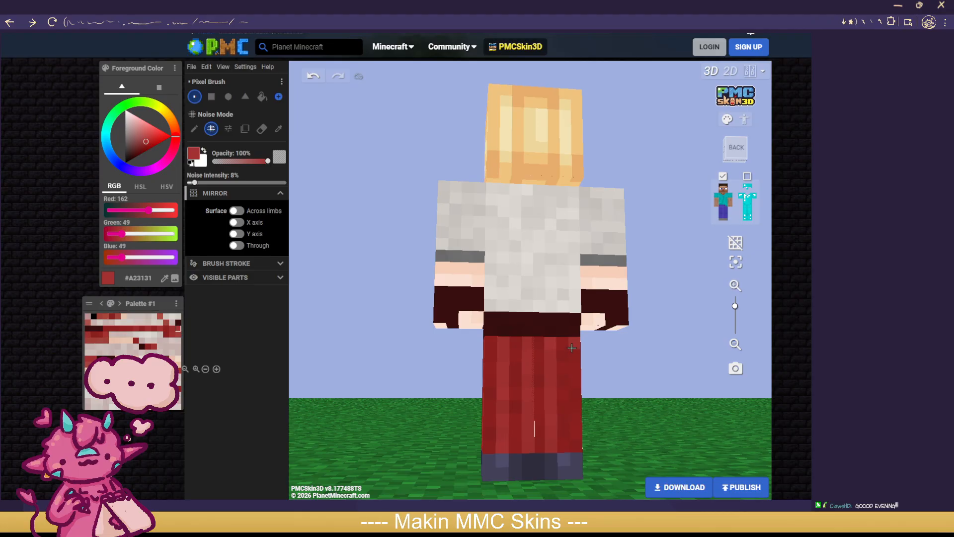
pyautogui.moveTo(575, 344); pyautogui.dragTo(576, 445)
# Step: Paint vertical #A23131 stripes down the trousers' right outer side below the waistband
pyautogui.moveTo(648, 411); pyautogui.dragTo(566, 403)
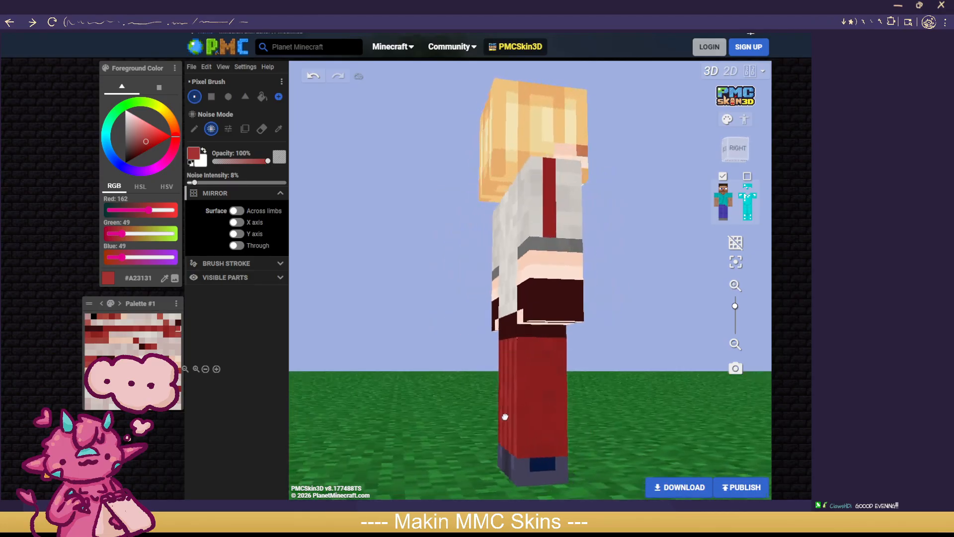
pyautogui.moveTo(535, 343)
pyautogui.mouseDown()
pyautogui.moveTo(535, 450)
pyautogui.moveTo(561, 349)
pyautogui.moveTo(560, 441)
pyautogui.mouseUp()
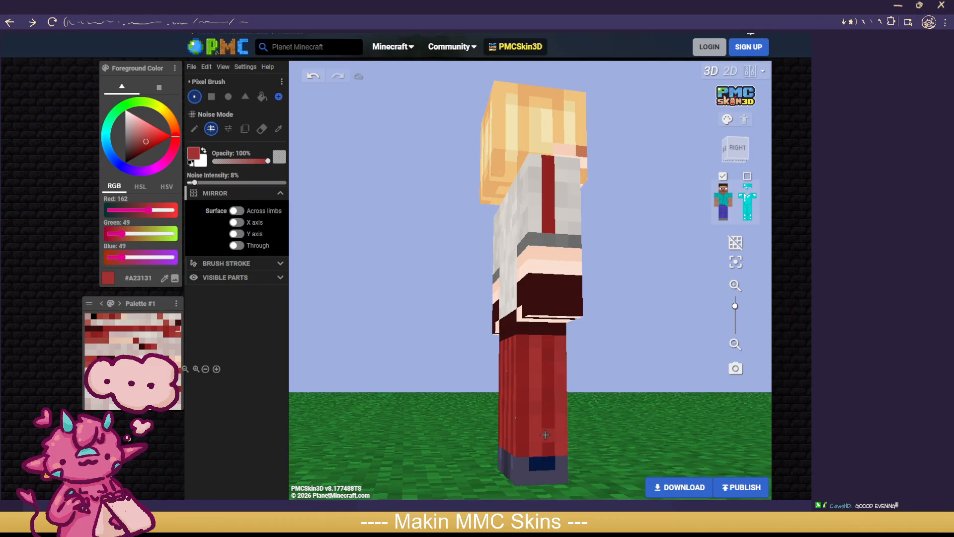
pyautogui.moveTo(649, 399); pyautogui.dragTo(510, 418)
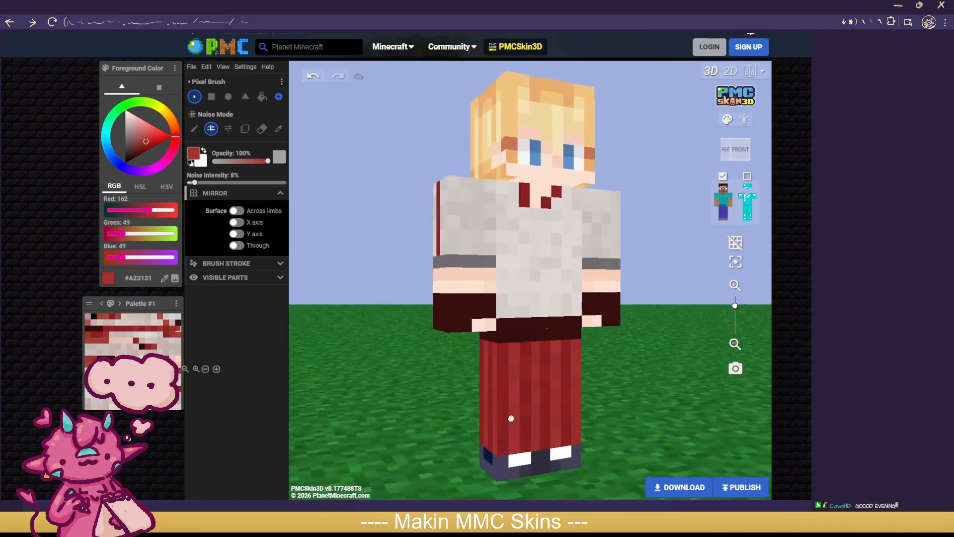
# Step: Hide the left leg, stripe the right leg's inner face with #A23131 and show the left leg again
pyautogui.click(725, 214)
pyautogui.moveTo(661, 379)
pyautogui.mouseDown()
pyautogui.moveTo(550, 377)
pyautogui.moveTo(515, 356)
pyautogui.moveTo(525, 365)
pyautogui.moveTo(526, 449)
pyautogui.mouseUp()
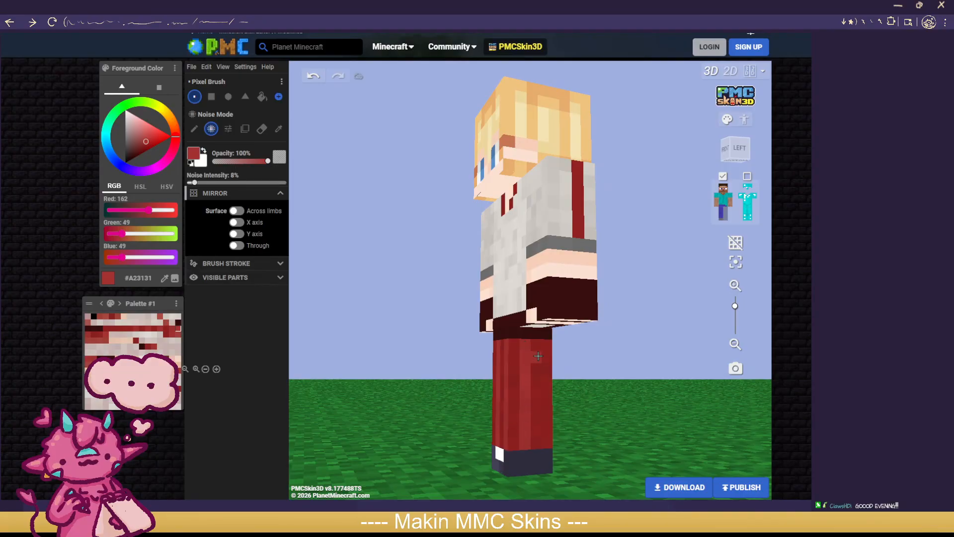
pyautogui.moveTo(547, 344); pyautogui.dragTo(547, 429)
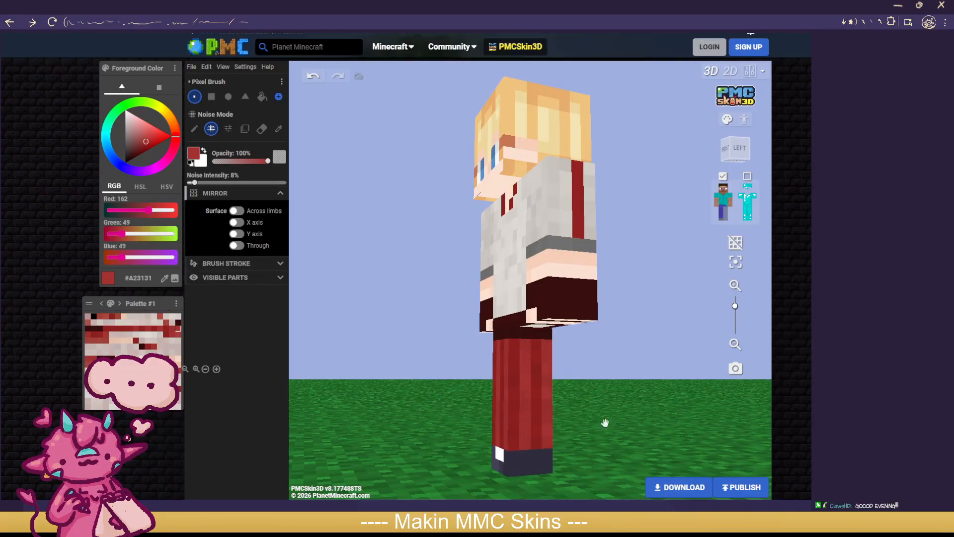
pyautogui.moveTo(603, 422); pyautogui.dragTo(671, 378)
pyautogui.click(727, 213)
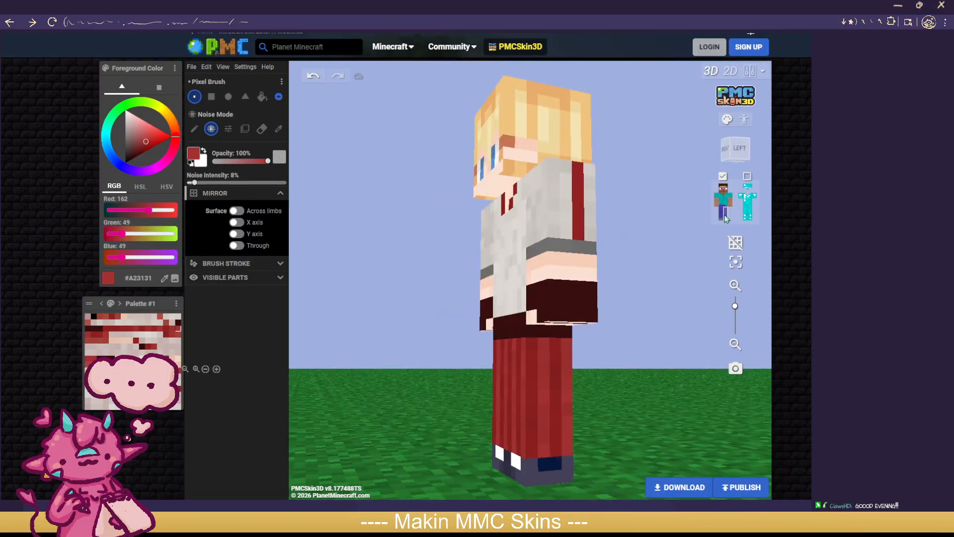
# Step: Hide the right leg, stripe the left leg's inner face with #A23131, undoing the stray stroke, and show the right leg again
pyautogui.click(719, 214)
pyautogui.moveTo(343, 411); pyautogui.dragTo(609, 403)
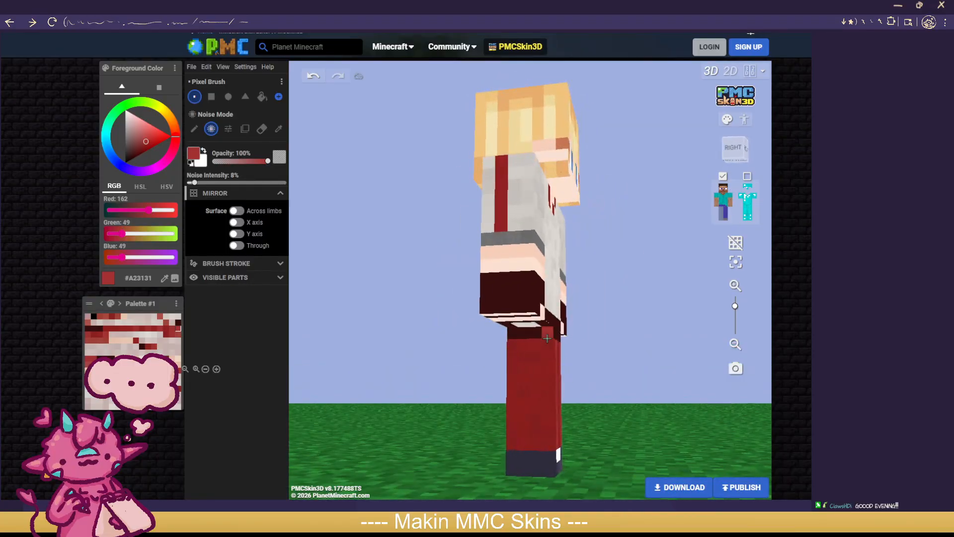
pyautogui.moveTo(373, 387)
pyautogui.mouseDown()
pyautogui.moveTo(483, 401)
pyautogui.moveTo(515, 355)
pyautogui.moveTo(521, 436)
pyautogui.mouseUp()
pyautogui.click(314, 78)
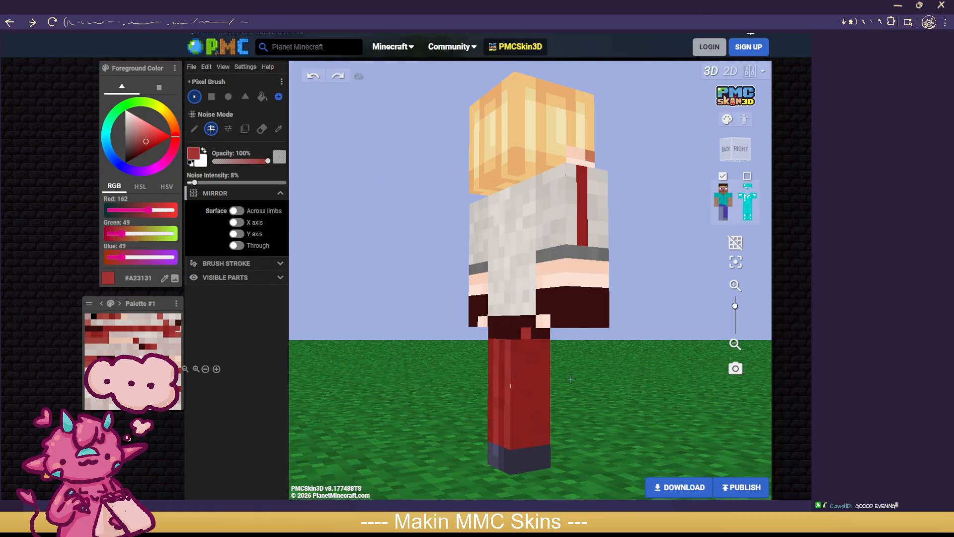
pyautogui.moveTo(527, 352)
pyautogui.mouseDown()
pyautogui.moveTo(525, 446)
pyautogui.moveTo(547, 433)
pyautogui.moveTo(547, 348)
pyautogui.mouseUp()
pyautogui.moveTo(612, 372); pyautogui.dragTo(411, 375)
pyautogui.moveTo(621, 360); pyautogui.dragTo(654, 341)
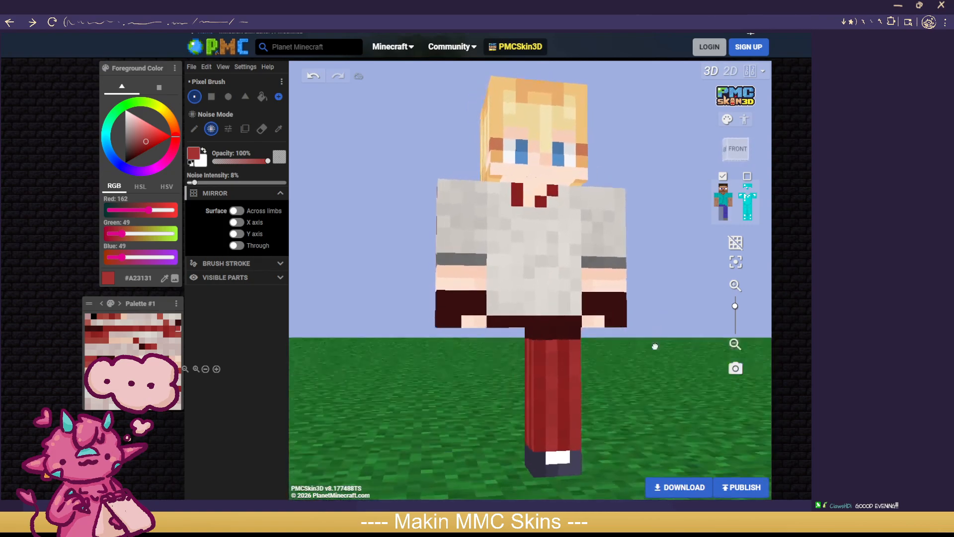
pyautogui.click(722, 219)
# Step: Turn the outer layer back on and examine the striped trousers from the front, back and side
pyautogui.scroll(-3, 651, 302)
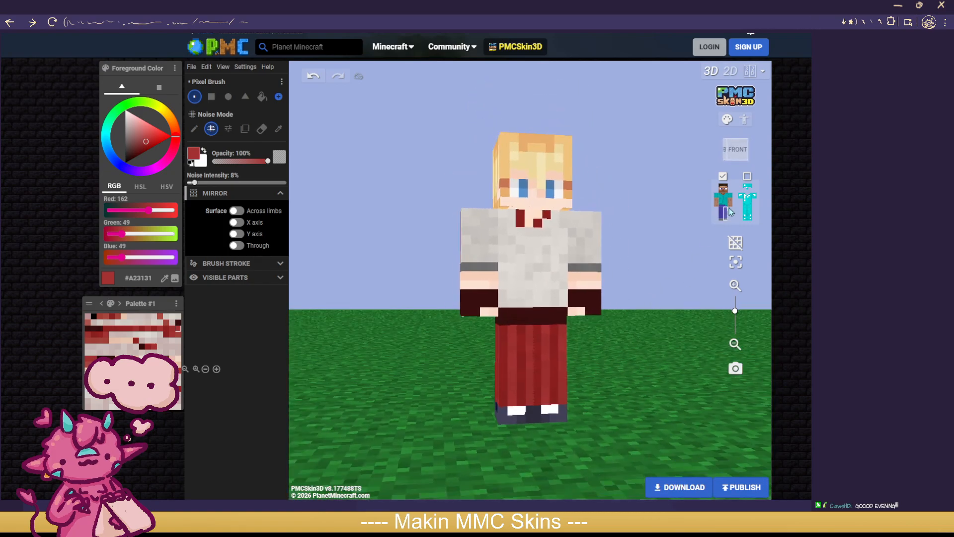
pyautogui.click(747, 177)
pyautogui.scroll(-3, 667, 311)
pyautogui.scroll(-2, 666, 311)
pyautogui.moveTo(665, 335); pyautogui.dragTo(426, 341)
pyautogui.scroll(2, 427, 342)
pyautogui.scroll(3, 427, 342)
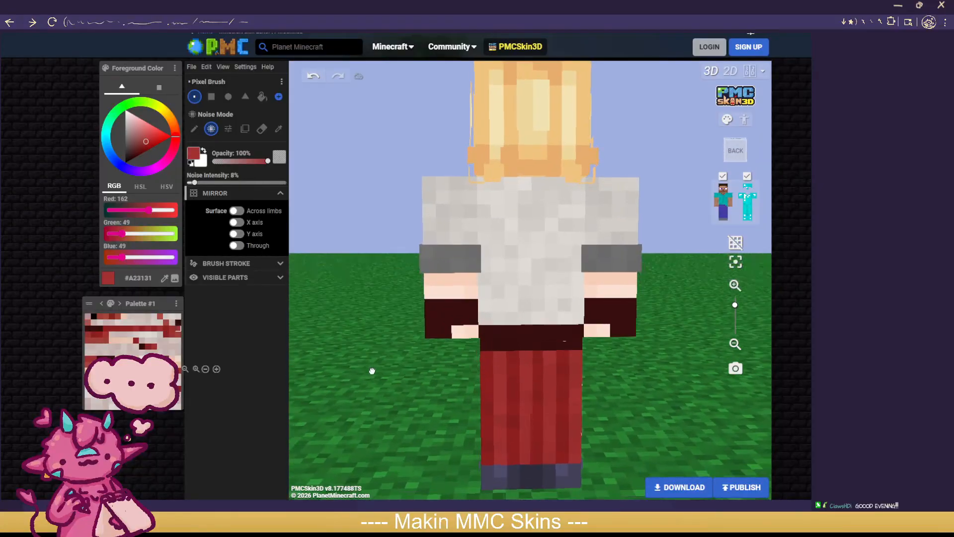
pyautogui.moveTo(321, 276); pyautogui.dragTo(332, 192)
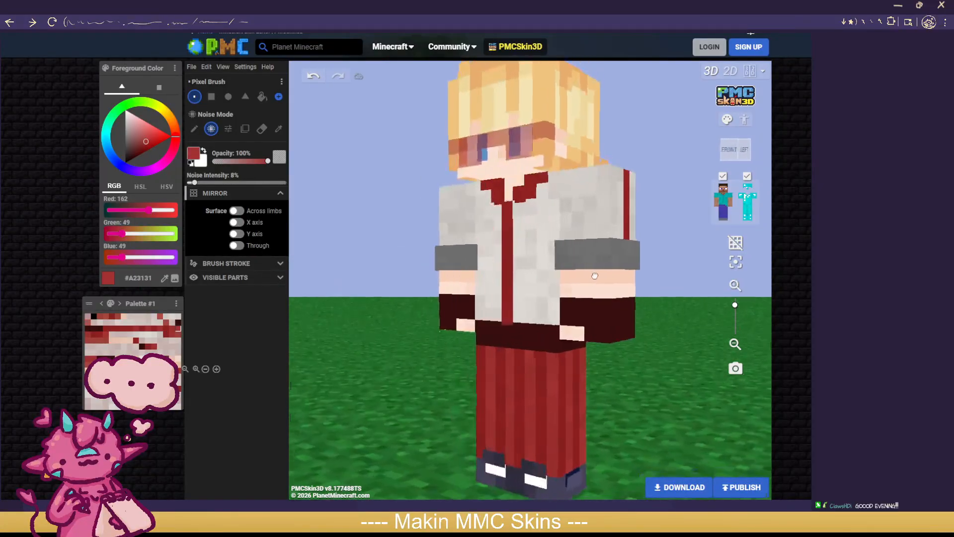
# Step: Sample #851F1F from the shirt's front, hide the outer layer and paint a rounded emblem base with one upright ear on the shirt's back
pyautogui.click(279, 128)
pyautogui.click(497, 180)
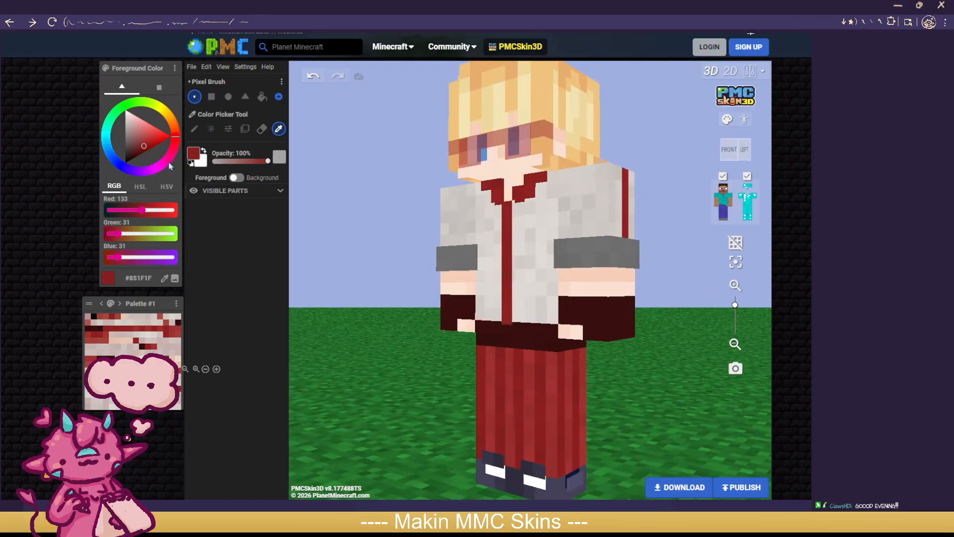
pyautogui.click(211, 129)
pyautogui.moveTo(686, 412); pyautogui.dragTo(412, 427)
pyautogui.click(747, 175)
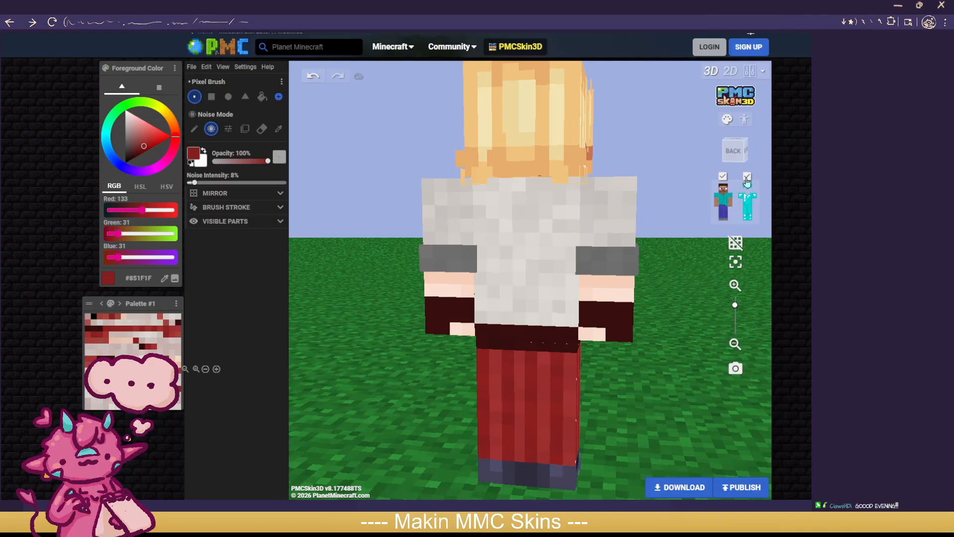
pyautogui.moveTo(494, 251)
pyautogui.mouseDown()
pyautogui.moveTo(545, 250)
pyautogui.moveTo(546, 238)
pyautogui.moveTo(509, 251)
pyautogui.moveTo(545, 252)
pyautogui.moveTo(497, 262)
pyautogui.moveTo(547, 265)
pyautogui.moveTo(559, 251)
pyautogui.moveTo(506, 277)
pyautogui.moveTo(541, 279)
pyautogui.moveTo(519, 226)
pyautogui.moveTo(504, 223)
pyautogui.moveTo(508, 199)
pyautogui.mouseUp()
# Step: Complete the rabbit-shaped emblem with a second upright ear and an extended base, undoing the stray strokes
pyautogui.click(319, 78)
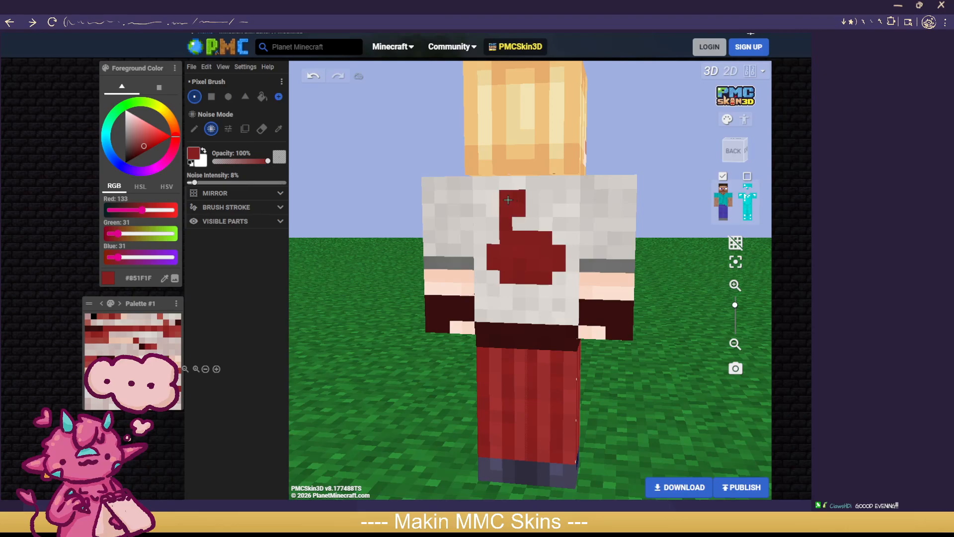
pyautogui.click(520, 220)
pyautogui.click(317, 79)
pyautogui.click(324, 78)
pyautogui.moveTo(502, 224)
pyautogui.mouseDown()
pyautogui.moveTo(502, 201)
pyautogui.moveTo(495, 227)
pyautogui.moveTo(537, 224)
pyautogui.moveTo(557, 200)
pyautogui.moveTo(554, 222)
pyautogui.moveTo(514, 224)
pyautogui.mouseUp()
pyautogui.click(313, 77)
pyautogui.click(499, 275)
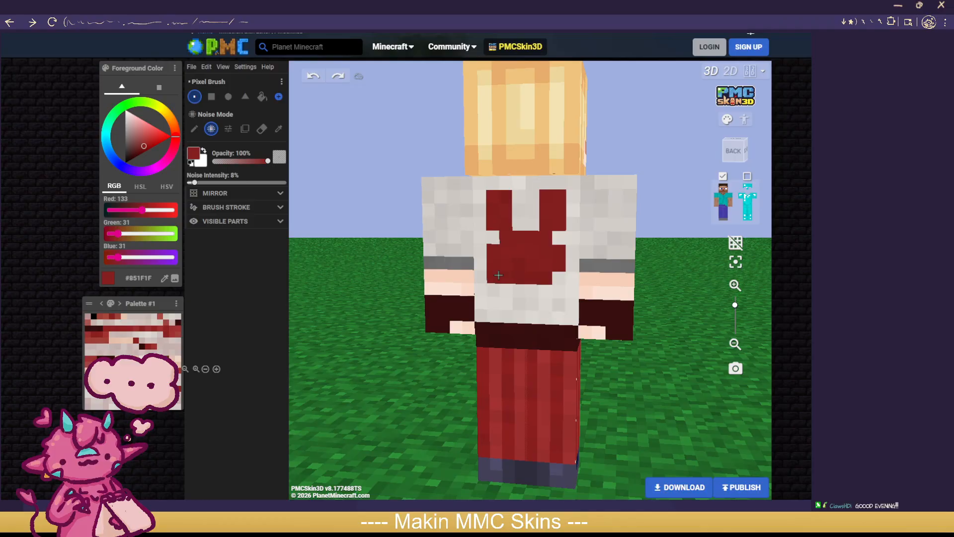
pyautogui.moveTo(550, 278)
pyautogui.mouseDown()
pyautogui.moveTo(543, 291)
pyautogui.moveTo(507, 291)
pyautogui.moveTo(540, 289)
pyautogui.mouseUp()
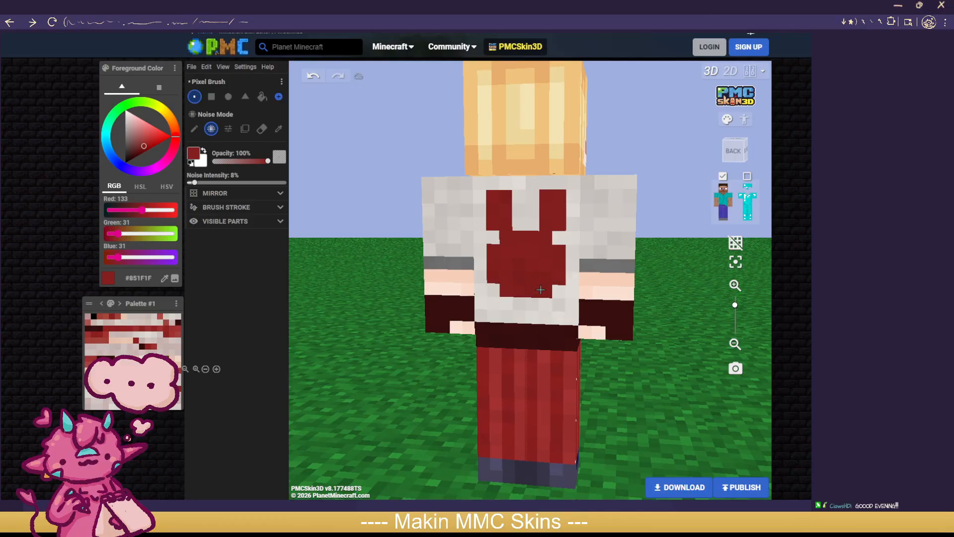
# Step: Undo the last emblem strokes, then restore the second ear and repaint the emblem's bottom row
pyautogui.moveTo(377, 340)
pyautogui.mouseDown()
pyautogui.moveTo(415, 386)
pyautogui.moveTo(379, 347)
pyautogui.mouseUp()
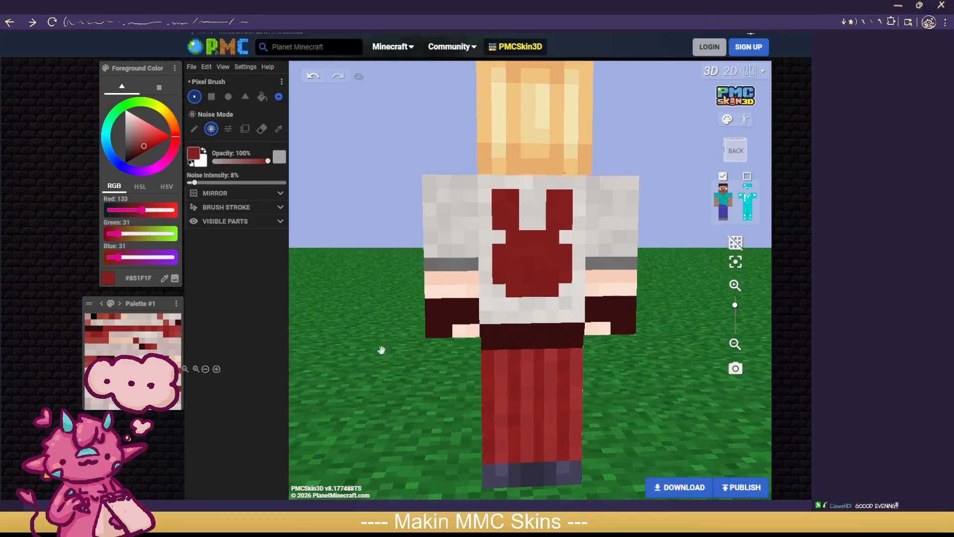
pyautogui.click(310, 78)
pyautogui.click(310, 78)
pyautogui.click(310, 78)
pyautogui.click(310, 78)
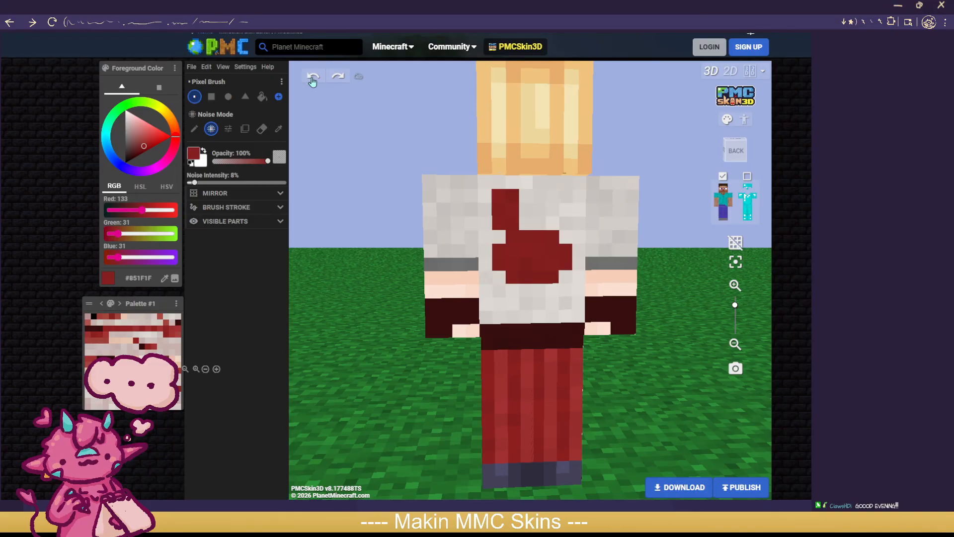
pyautogui.click(338, 76)
pyautogui.moveTo(512, 290); pyautogui.dragTo(553, 285)
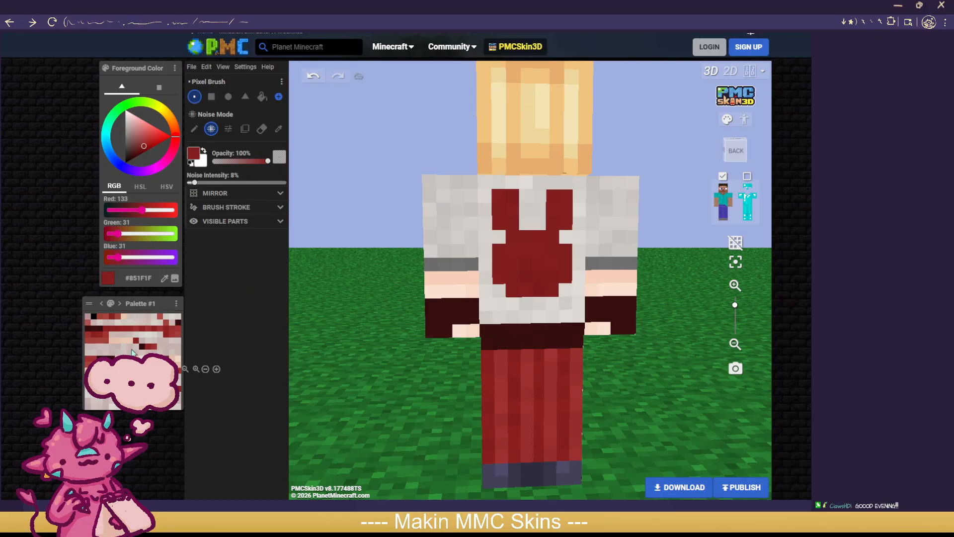
# Step: Paint out pixels between the emblem's ears and at the base's upper corners with #DED9D3, then show the outer layer again
pyautogui.click(130, 348)
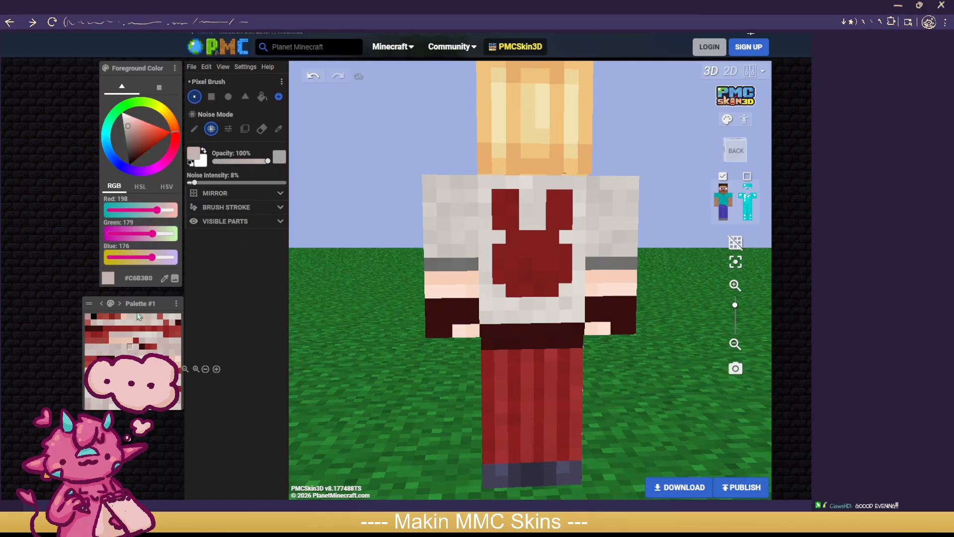
pyautogui.click(148, 335)
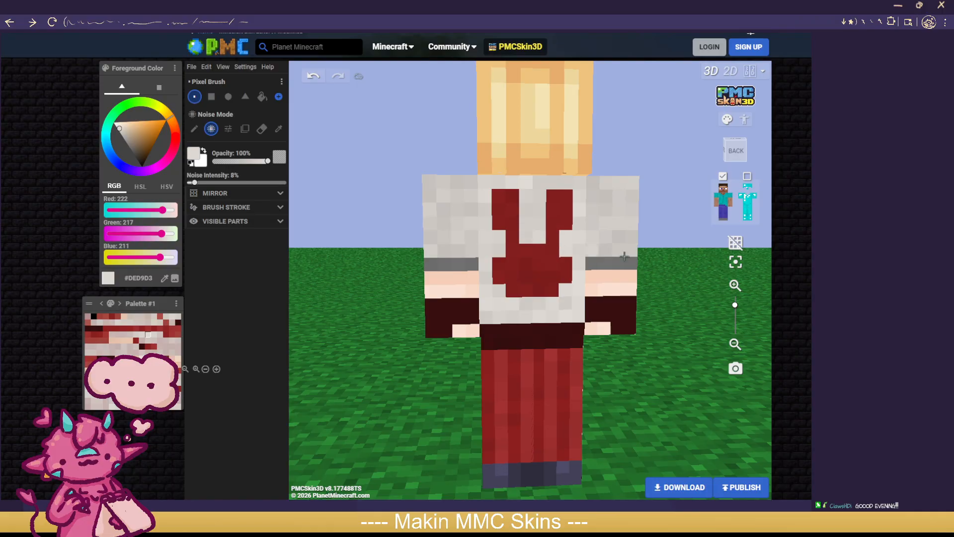
pyautogui.scroll(-2, 656, 323)
pyautogui.moveTo(656, 324)
pyautogui.mouseDown()
pyautogui.moveTo(611, 318)
pyautogui.moveTo(646, 311)
pyautogui.mouseUp()
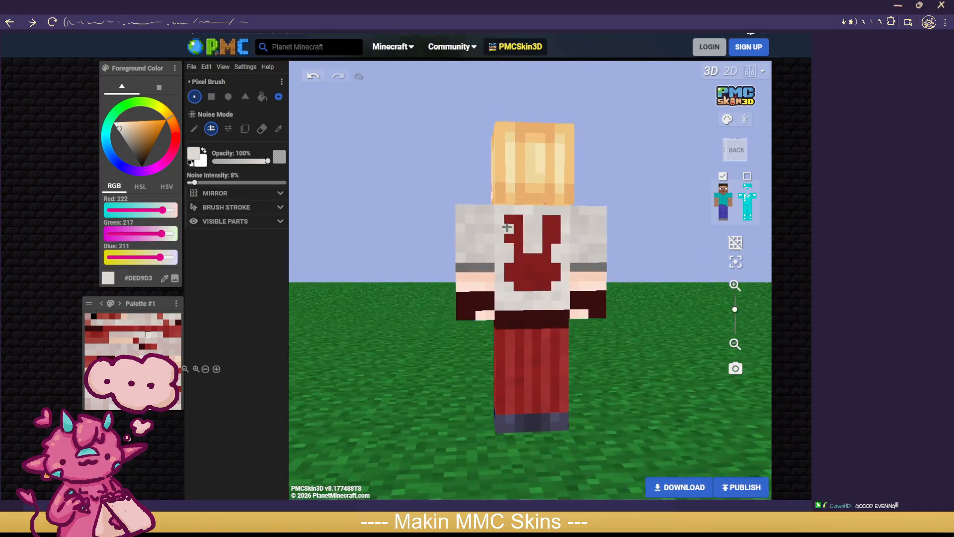
pyautogui.scroll(-2, 666, 348)
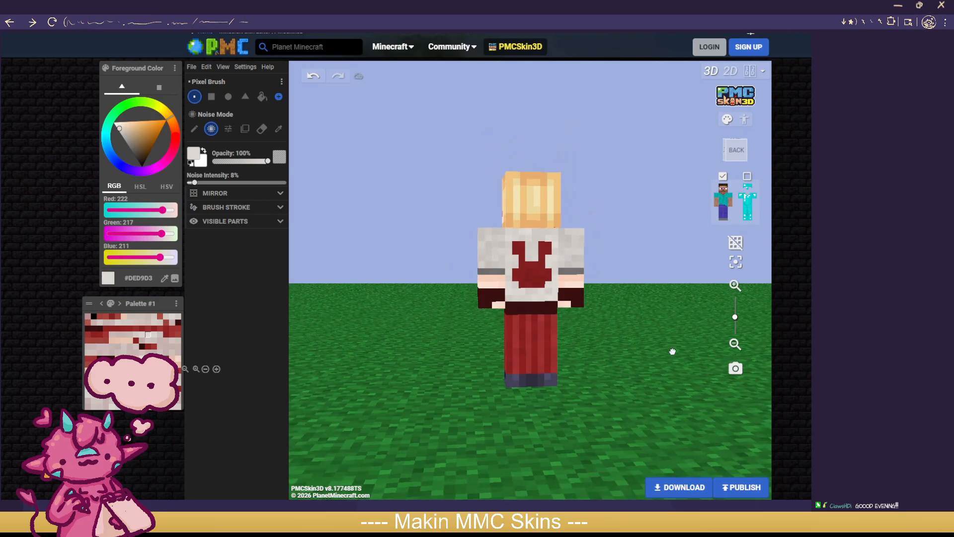
pyautogui.moveTo(671, 352)
pyautogui.mouseDown()
pyautogui.moveTo(581, 353)
pyautogui.moveTo(682, 351)
pyautogui.mouseUp()
pyautogui.scroll(5, 679, 351)
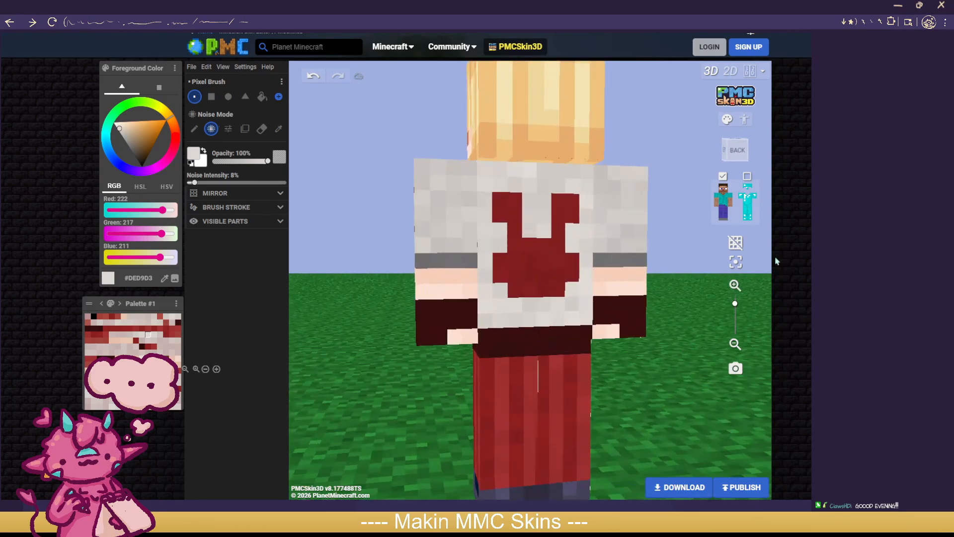
pyautogui.scroll(4, 712, 313)
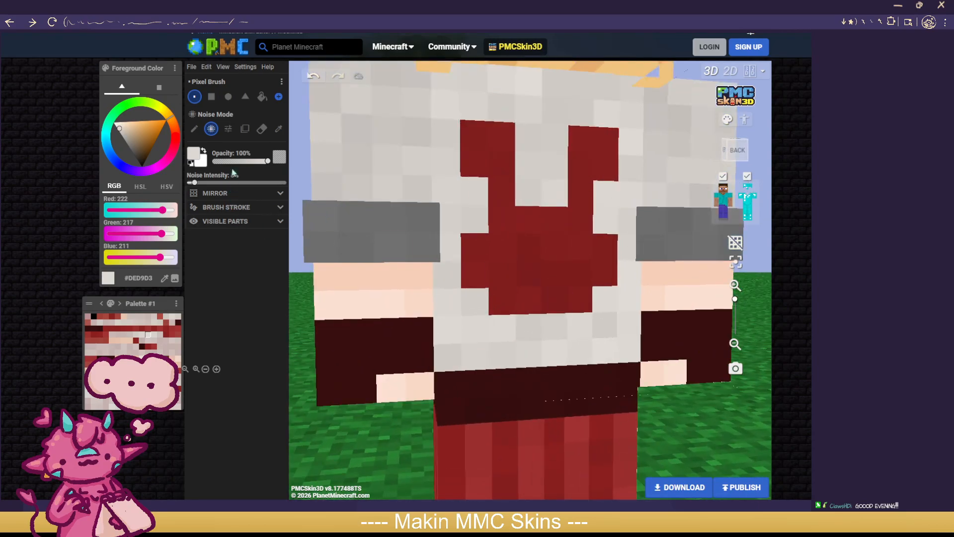
# Step: Sample #7F1E1E from the emblem and paint over it on the shirt's outer layer, undoing the stray strokes
pyautogui.click(279, 129)
pyautogui.click(492, 164)
pyautogui.click(211, 129)
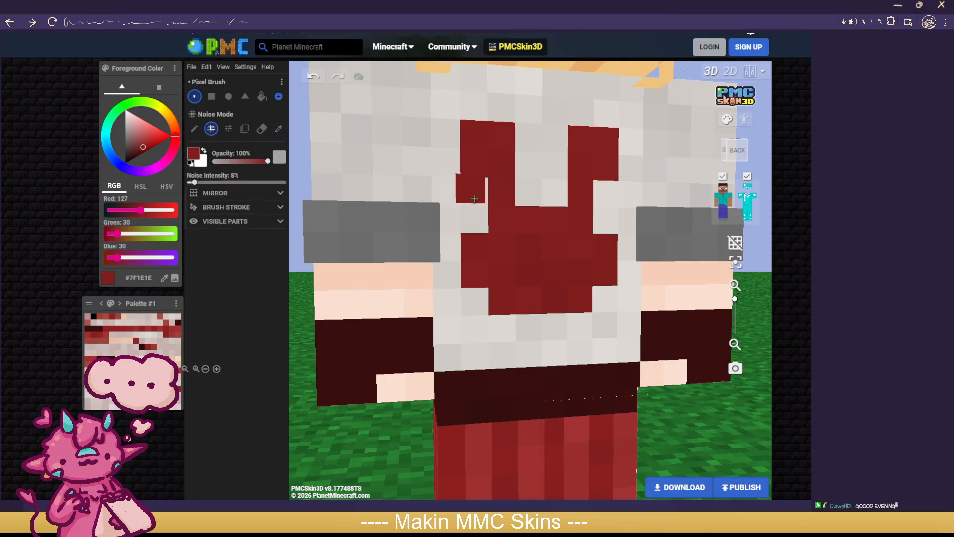
pyautogui.scroll(-2, 677, 314)
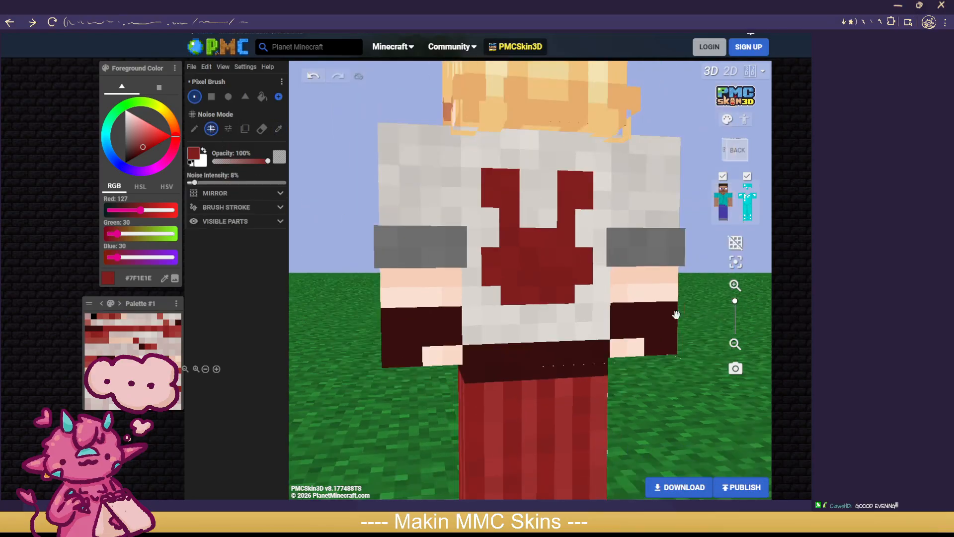
pyautogui.moveTo(746, 386); pyautogui.dragTo(708, 394)
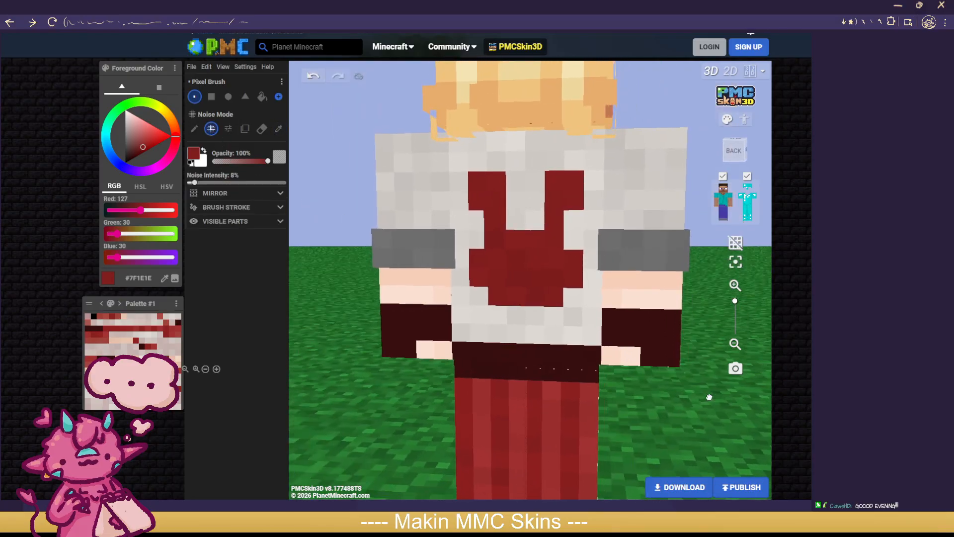
pyautogui.click(312, 77)
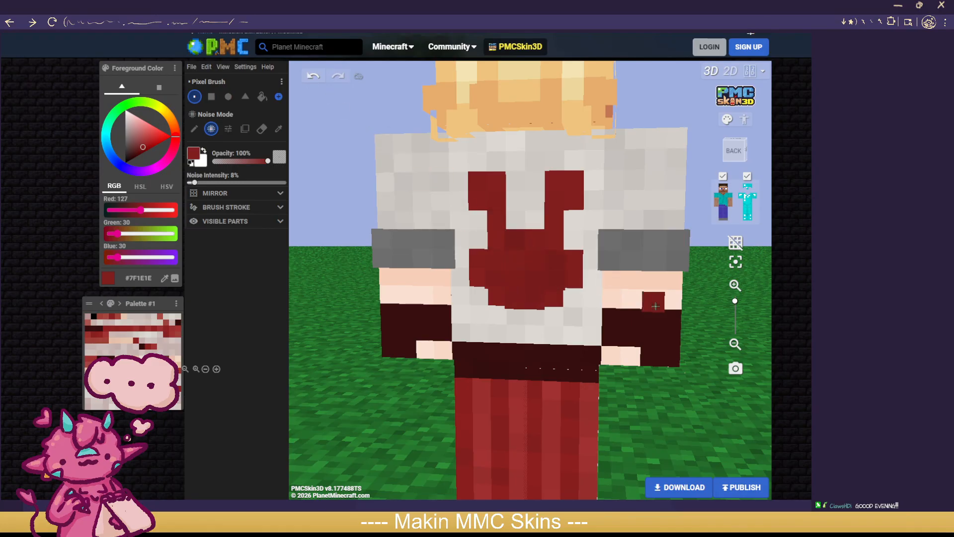
pyautogui.scroll(-2, 690, 353)
pyautogui.moveTo(690, 352)
pyautogui.mouseDown()
pyautogui.moveTo(805, 341)
pyautogui.moveTo(677, 356)
pyautogui.mouseUp()
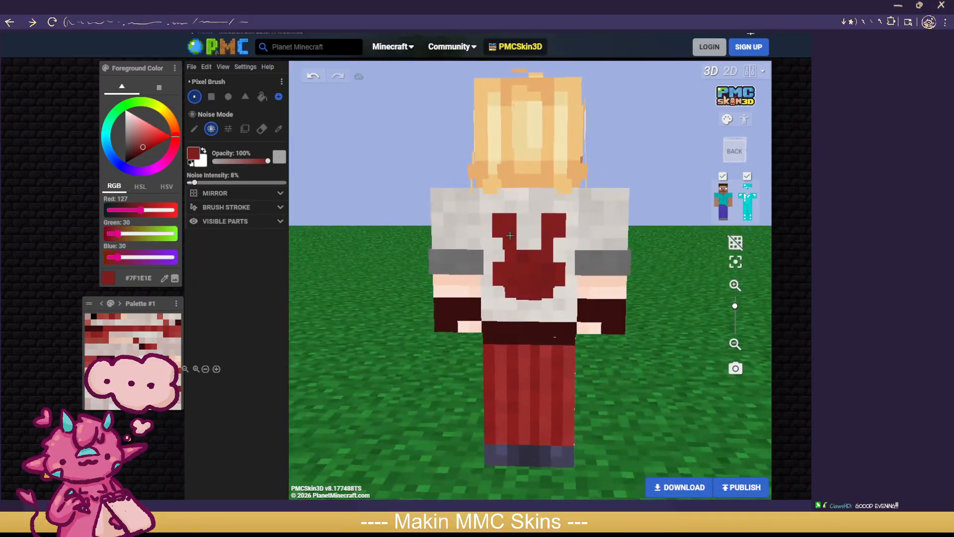
# Step: Try extending both emblem ears upward with #7F1E1E, then undo the added strokes
pyautogui.moveTo(501, 218); pyautogui.dragTo(498, 210)
pyautogui.moveTo(554, 219); pyautogui.dragTo(563, 209)
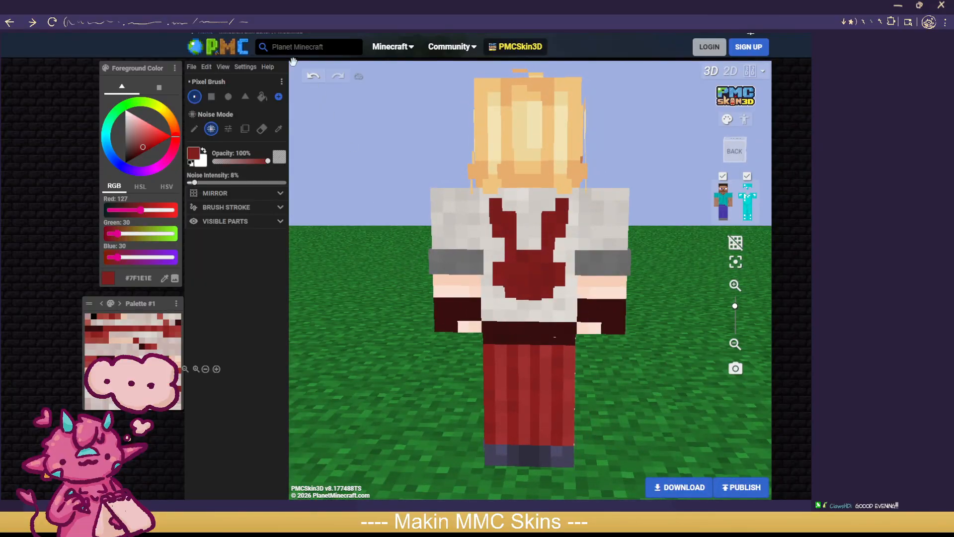
pyautogui.click(313, 75)
pyautogui.click(313, 76)
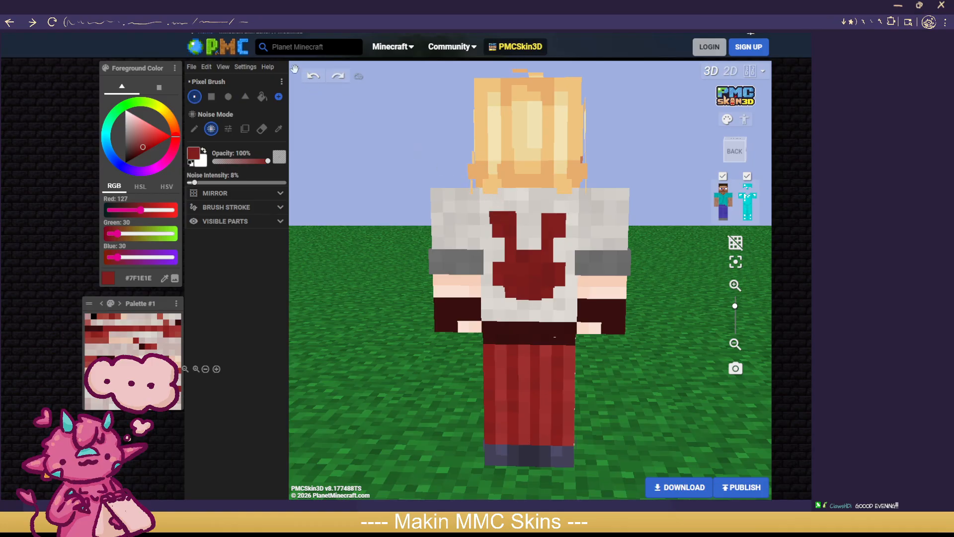
pyautogui.click(311, 79)
# Step: Try adding narrow #7F1E1E tips along the inner sides of the emblem's ears, then undo them
pyautogui.moveTo(509, 205)
pyautogui.mouseDown()
pyautogui.moveTo(511, 220)
pyautogui.moveTo(550, 213)
pyautogui.mouseUp()
pyautogui.scroll(-3, 646, 259)
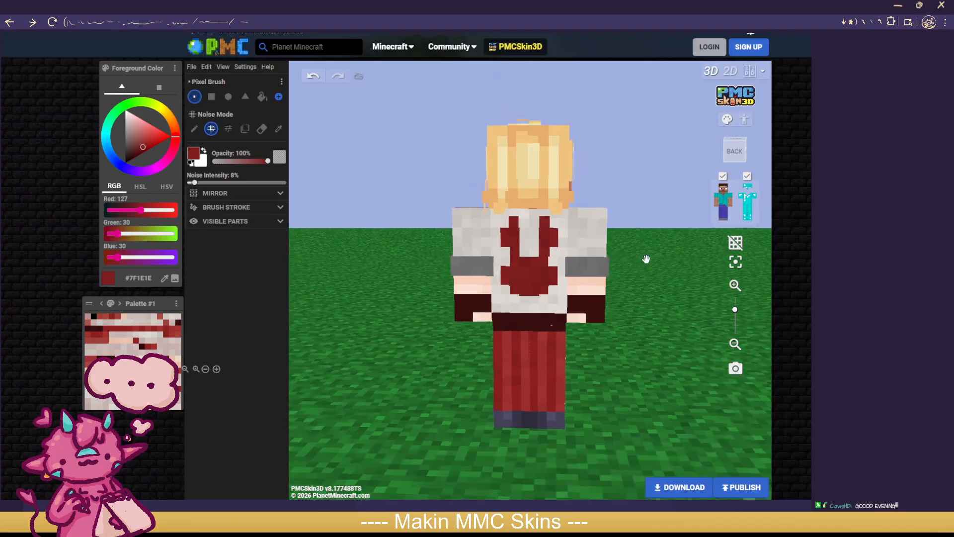
pyautogui.moveTo(640, 274)
pyautogui.mouseDown()
pyautogui.moveTo(697, 262)
pyautogui.moveTo(649, 263)
pyautogui.mouseUp()
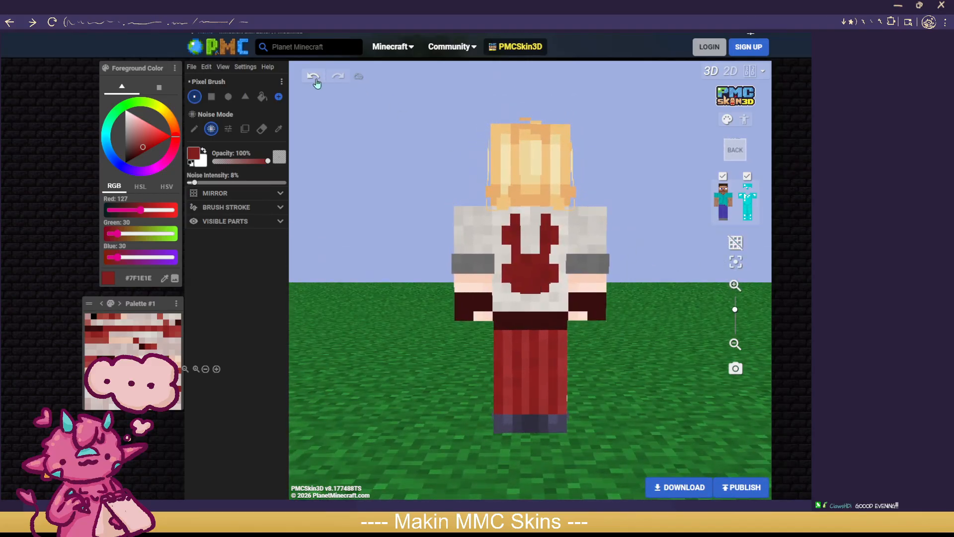
pyautogui.click(313, 76)
pyautogui.click(313, 76)
# Step: Try filling part of the gap between the emblem's ears with #7F1E1E, then undo the fill strokes
pyautogui.click(523, 248)
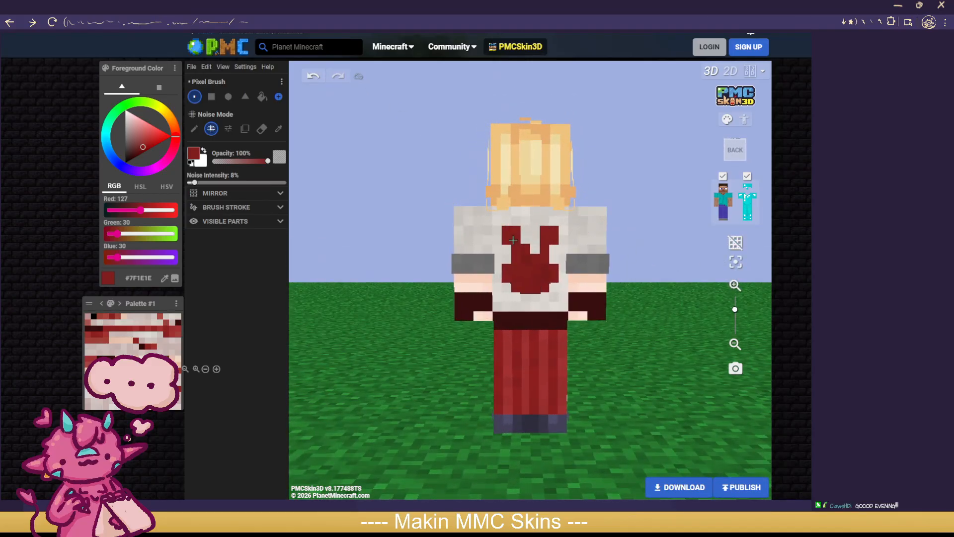
pyautogui.moveTo(515, 239); pyautogui.dragTo(524, 239)
pyautogui.scroll(1, 663, 281)
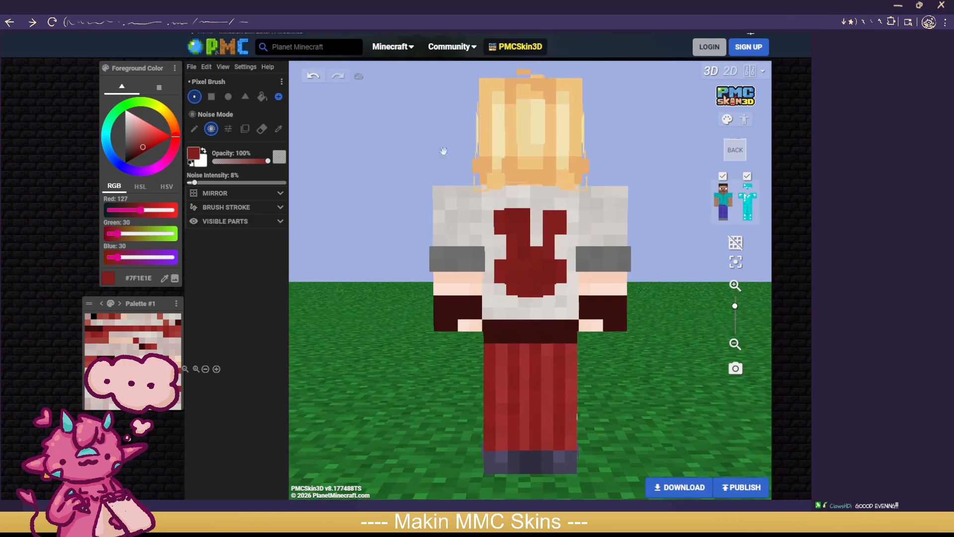
pyautogui.click(320, 78)
pyautogui.click(320, 78)
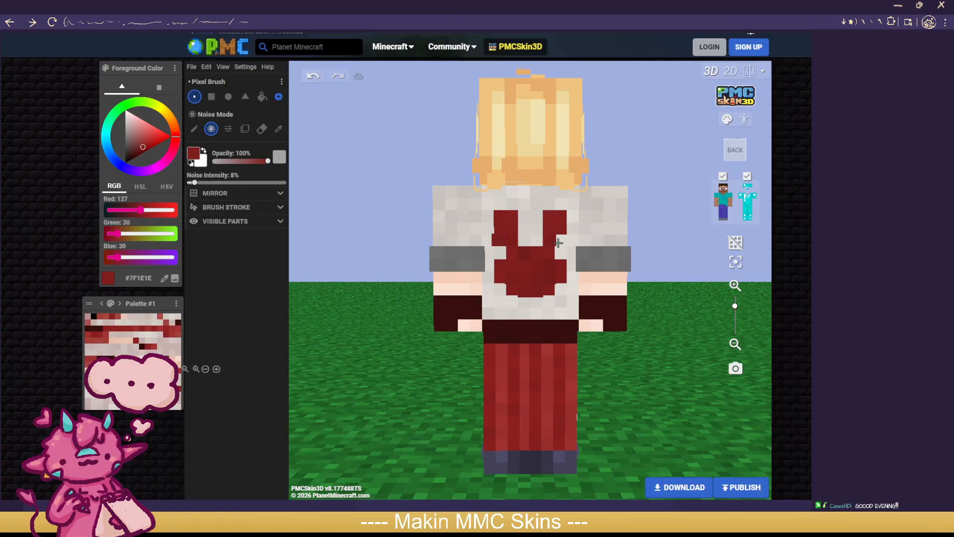
# Step: Examine the emblem on the shirt's back, then view the blond skin's whole outfit from the front
pyautogui.scroll(-2, 605, 267)
pyautogui.moveTo(625, 301); pyautogui.dragTo(615, 326)
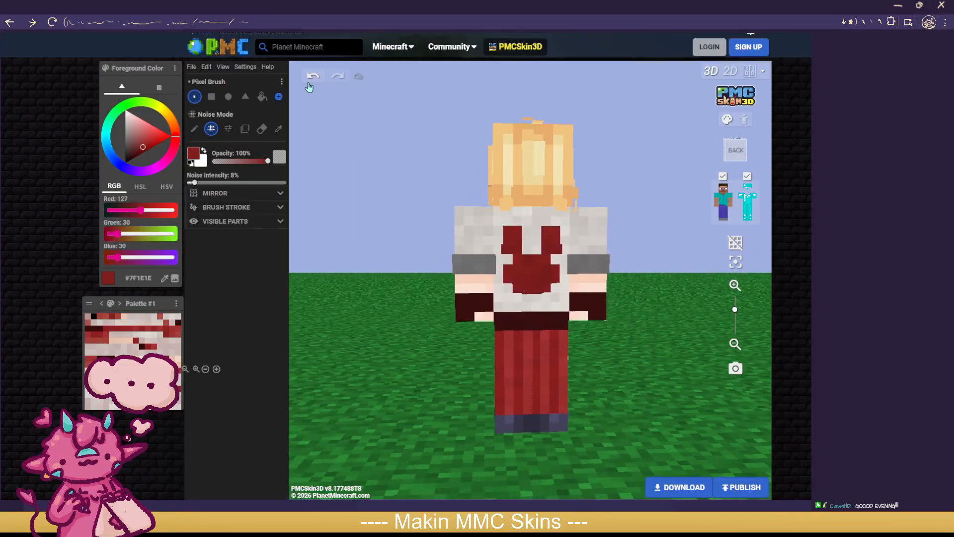
pyautogui.moveTo(679, 325); pyautogui.dragTo(462, 392)
pyautogui.scroll(2, 645, 354)
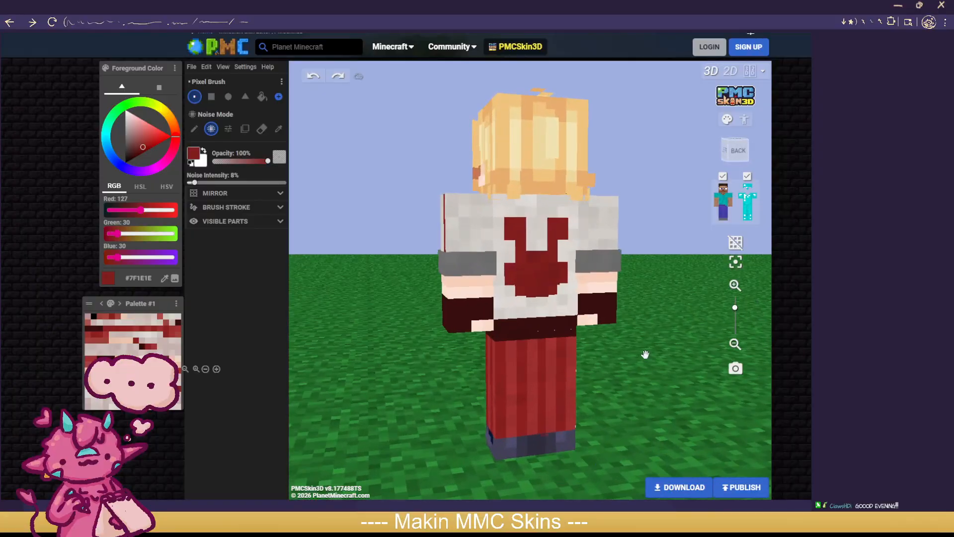
pyautogui.scroll(-3, 645, 354)
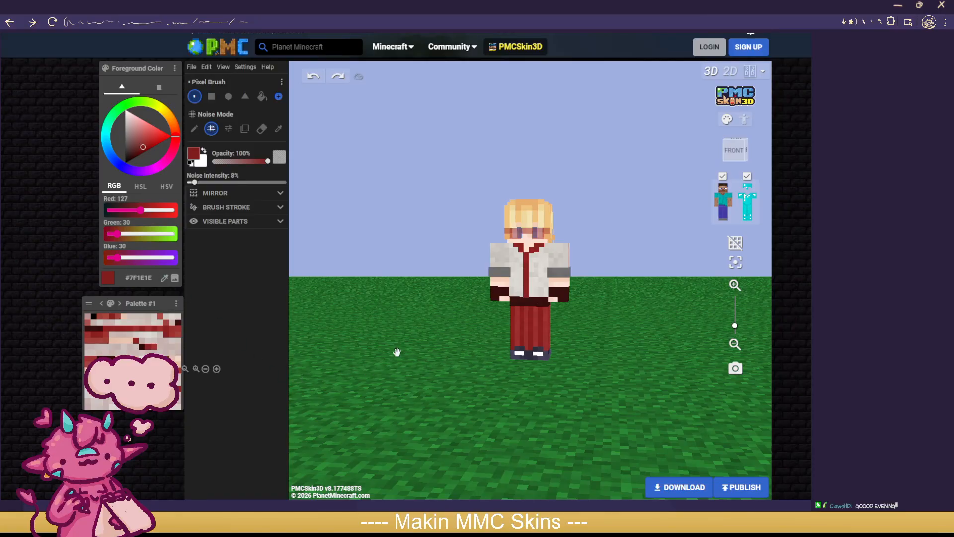
pyautogui.moveTo(477, 351); pyautogui.dragTo(416, 345)
pyautogui.scroll(2, 416, 348)
pyautogui.moveTo(415, 379); pyautogui.dragTo(398, 406)
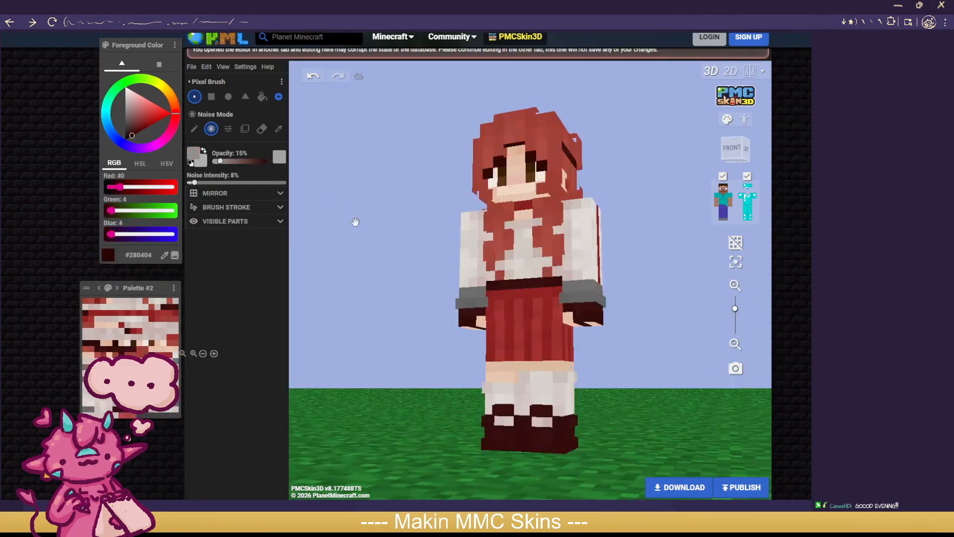
# Step: Examine the red-haired skin for comparison, then return to the blond skin and review its outfit from the front and side
pyautogui.moveTo(389, 241); pyautogui.dragTo(455, 271)
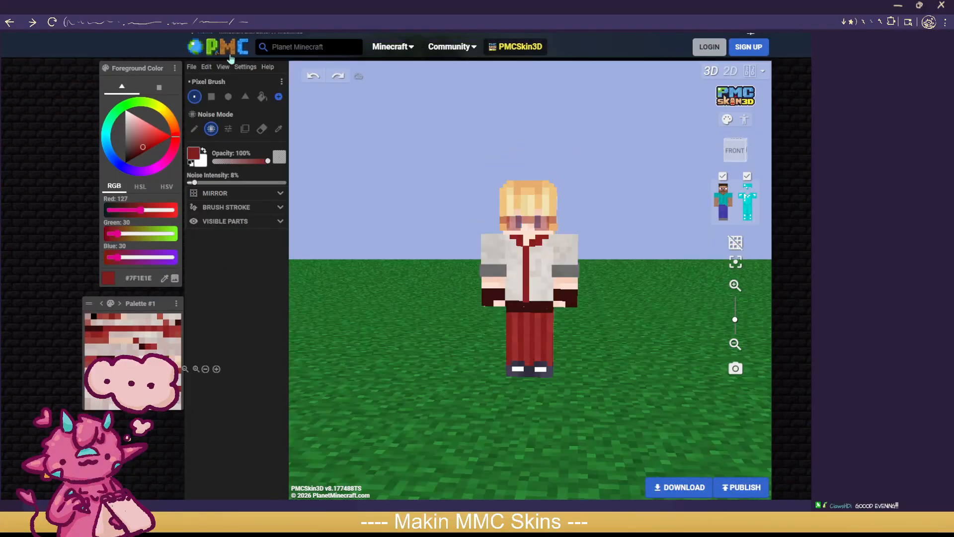
pyautogui.moveTo(646, 333); pyautogui.dragTo(671, 362)
pyautogui.moveTo(774, 355); pyautogui.dragTo(638, 361)
pyautogui.scroll(3, 676, 358)
pyautogui.scroll(-5, 677, 358)
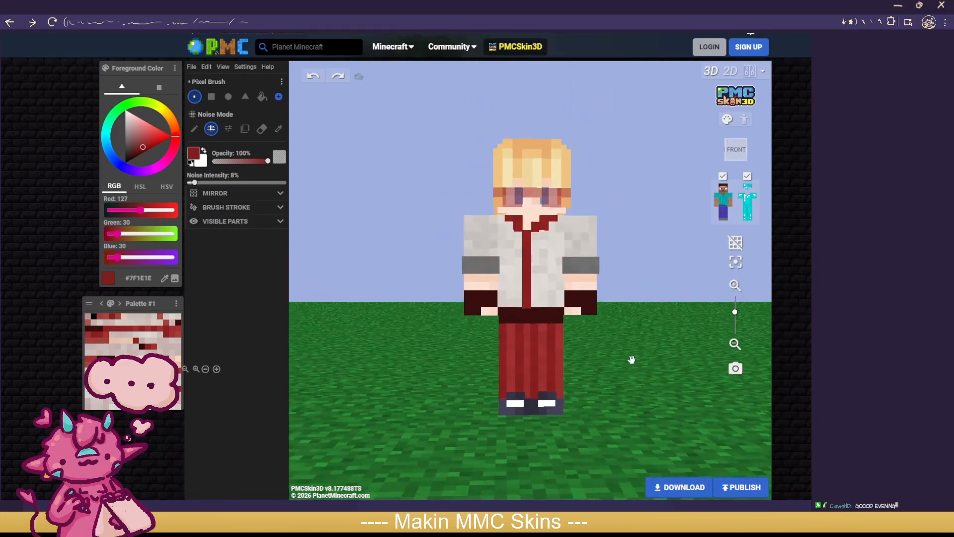
pyautogui.scroll(2, 621, 364)
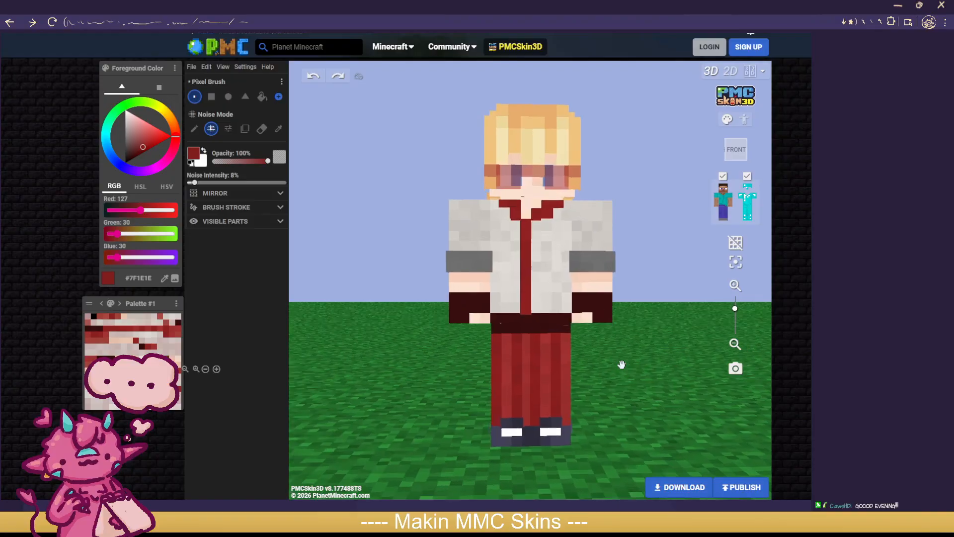
pyautogui.scroll(-1, 621, 364)
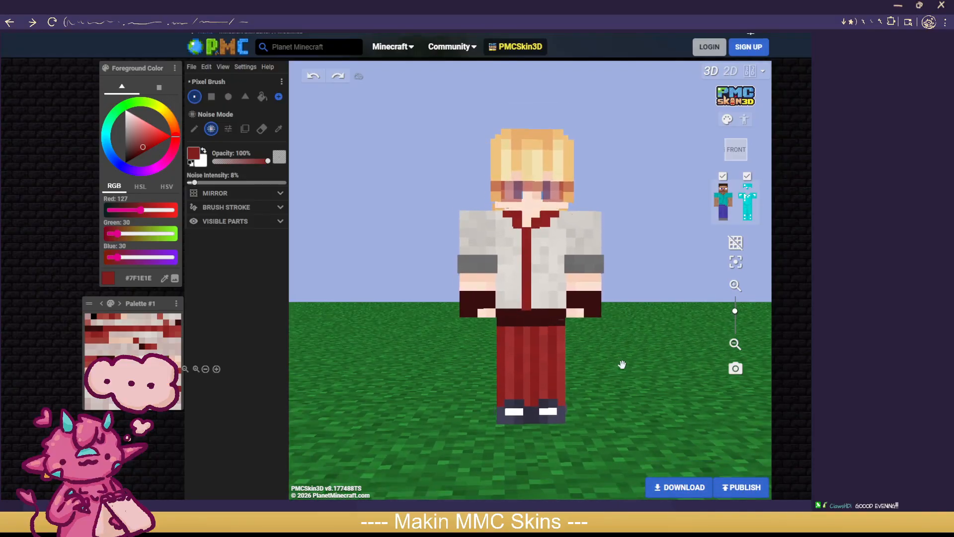
pyautogui.moveTo(624, 363); pyautogui.dragTo(662, 367)
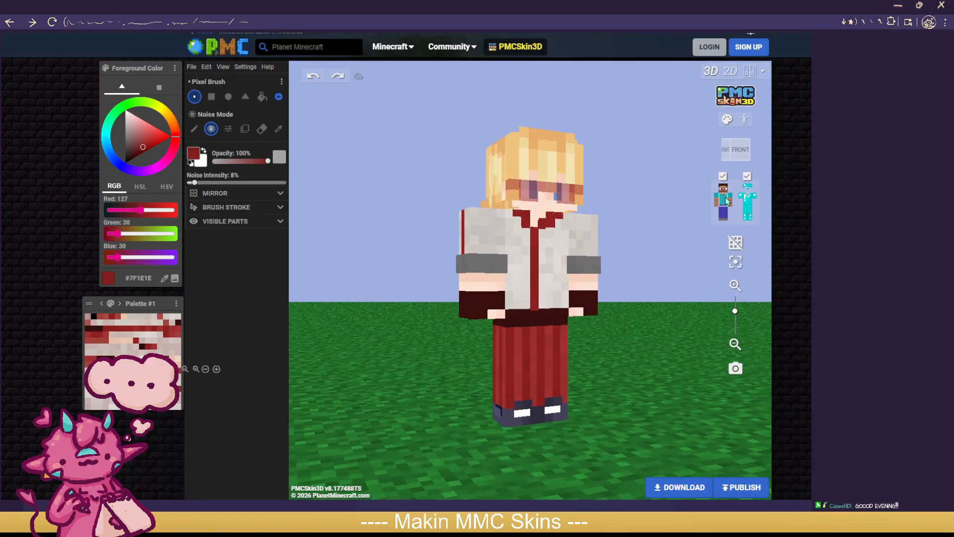
# Step: Hide the outer layer, extend the #7F1E1E center stripe down the shirt's front on the base layer, and show the outer layer again
pyautogui.click(747, 178)
pyautogui.scroll(3, 673, 283)
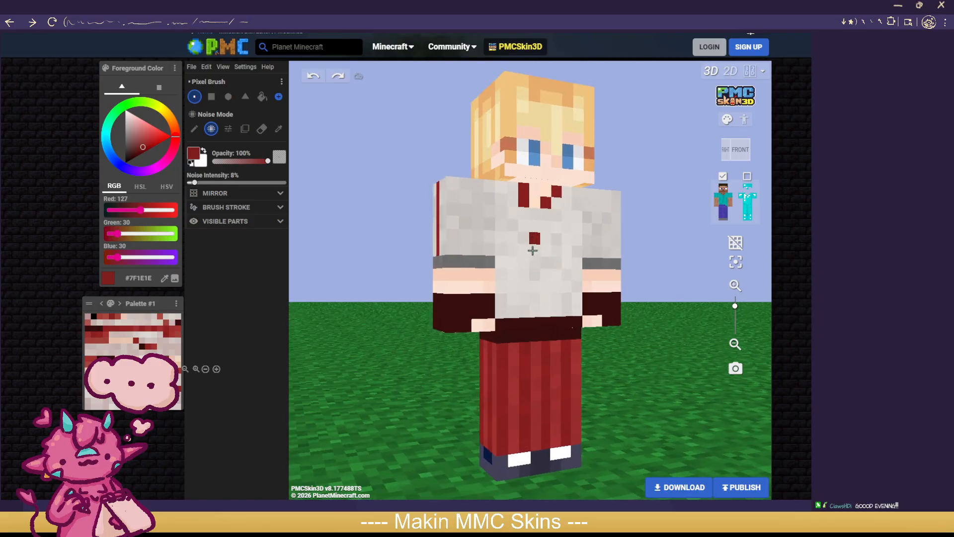
pyautogui.moveTo(532, 251); pyautogui.dragTo(534, 294)
pyautogui.click(747, 176)
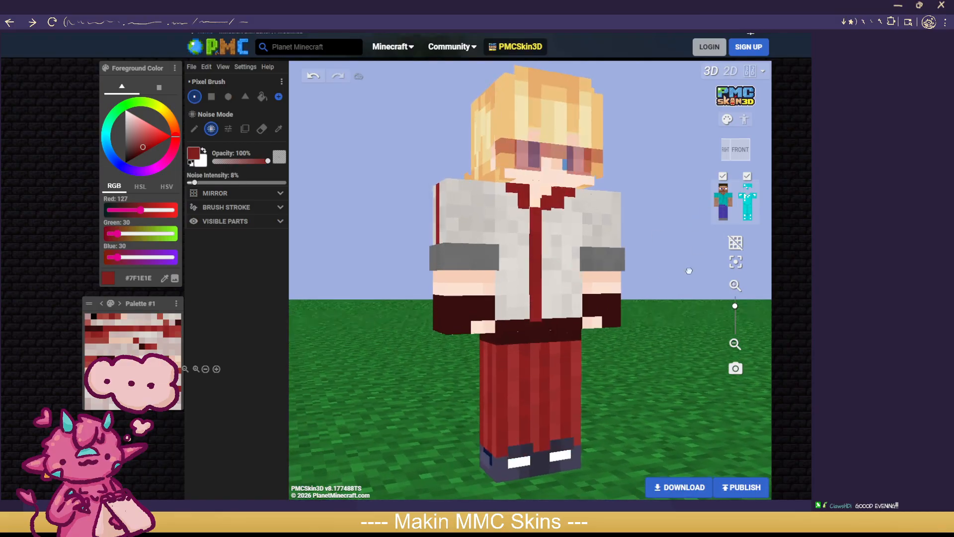
# Step: Erase the lowest pixel of the red center stripe on the shirt front's outer layer, just above the dark waistband
pyautogui.moveTo(689, 271); pyautogui.dragTo(662, 277)
pyautogui.click(261, 130)
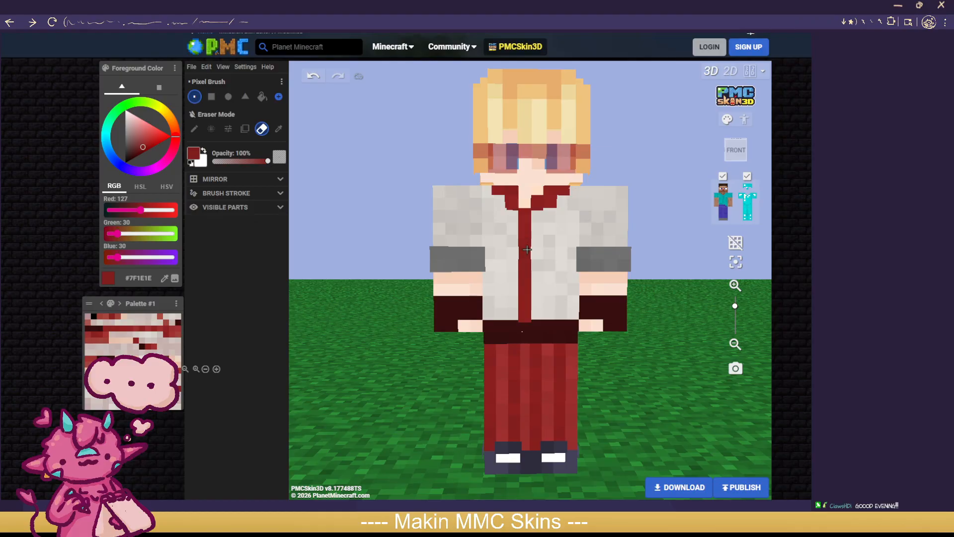
pyautogui.scroll(-2, 339, 327)
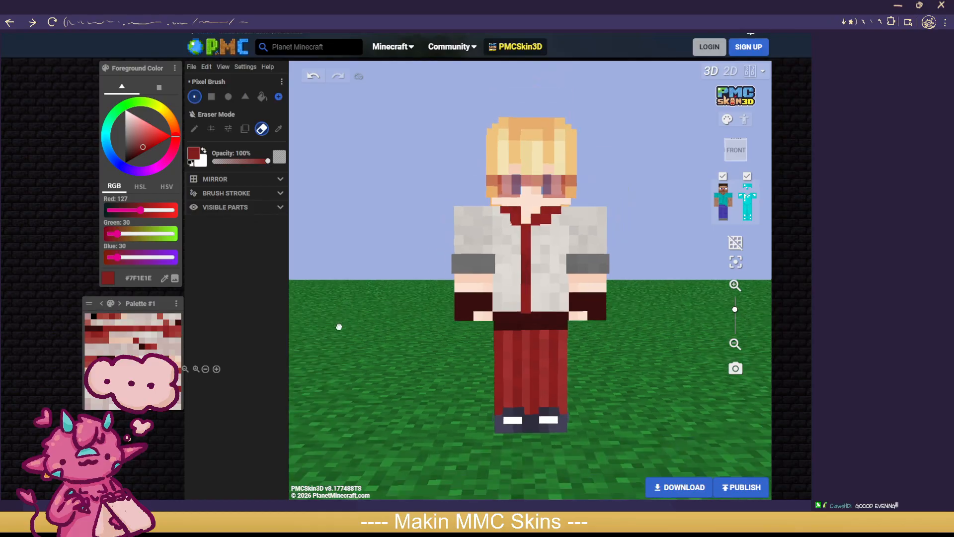
pyautogui.moveTo(339, 326)
pyautogui.mouseDown()
pyautogui.moveTo(441, 326)
pyautogui.moveTo(309, 326)
pyautogui.moveTo(340, 329)
pyautogui.mouseUp()
pyautogui.click(526, 307)
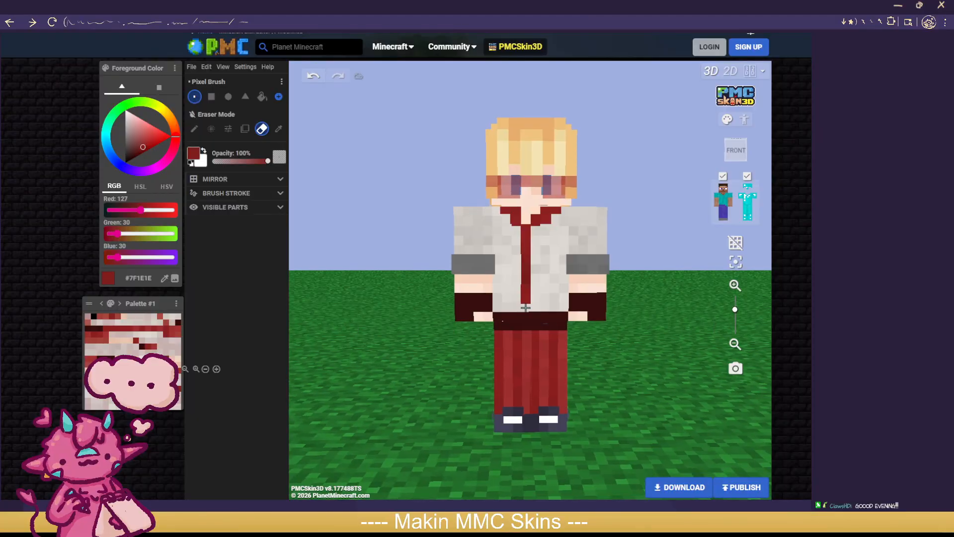
# Step: Hide the outer layer and set the Pixel Brush to Draw mode for painting the shirt's base layer
pyautogui.click(747, 176)
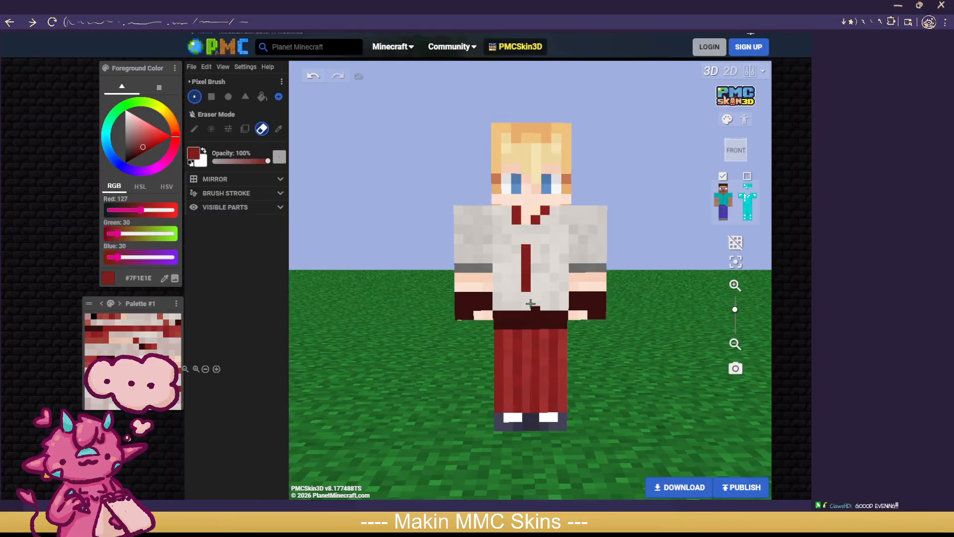
pyautogui.click(194, 128)
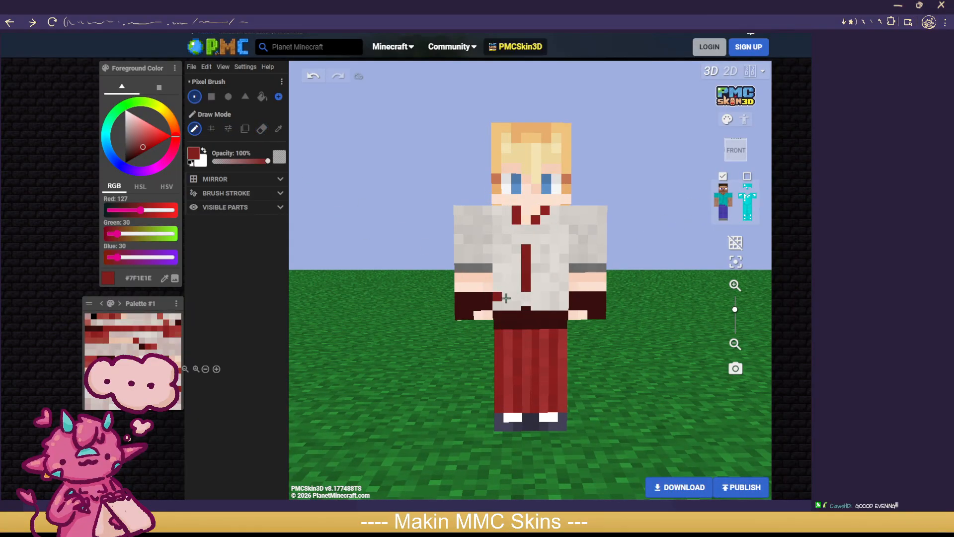
# Step: Fill the gaps in the dark red stripe (#7F1E1E) down the middle of the shirt's front
pyautogui.click(525, 305)
pyautogui.moveTo(522, 244); pyautogui.dragTo(521, 236)
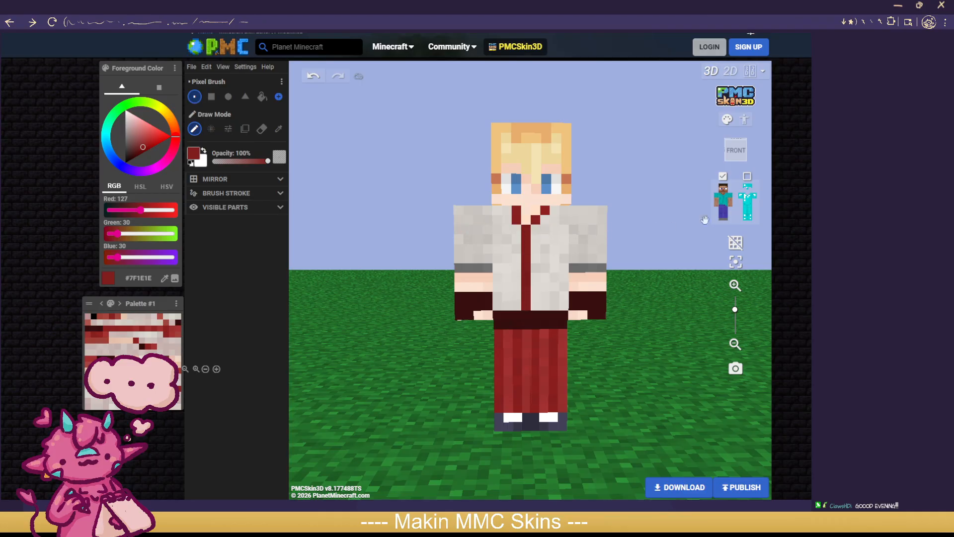
# Step: Show the outer layer and examine the whole skin from several angles and distances
pyautogui.click(747, 176)
pyautogui.moveTo(647, 351)
pyautogui.mouseDown()
pyautogui.moveTo(726, 343)
pyautogui.moveTo(650, 360)
pyautogui.moveTo(518, 363)
pyautogui.moveTo(703, 353)
pyautogui.moveTo(650, 354)
pyautogui.moveTo(652, 343)
pyautogui.mouseUp()
pyautogui.scroll(-3, 667, 343)
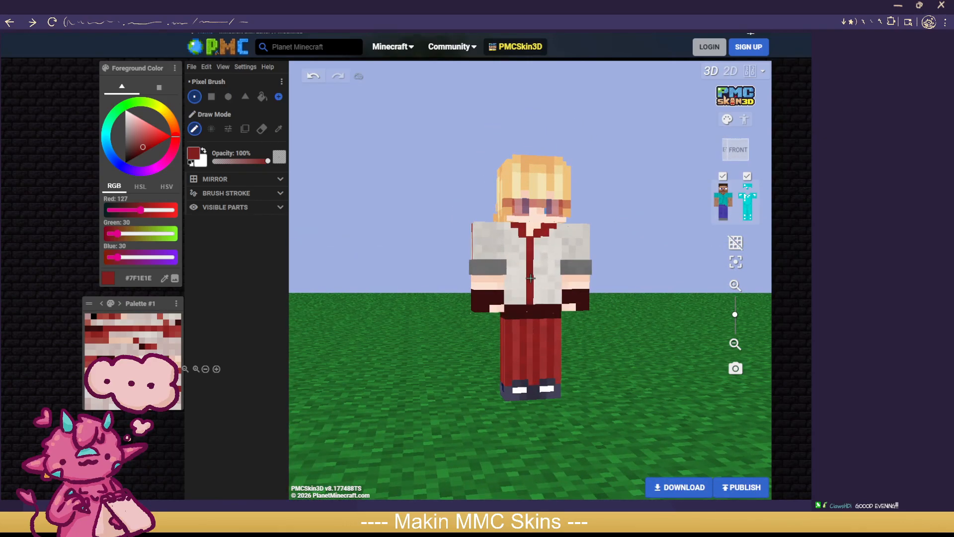
pyautogui.moveTo(632, 316)
pyautogui.mouseDown()
pyautogui.moveTo(680, 321)
pyautogui.moveTo(639, 307)
pyautogui.mouseUp()
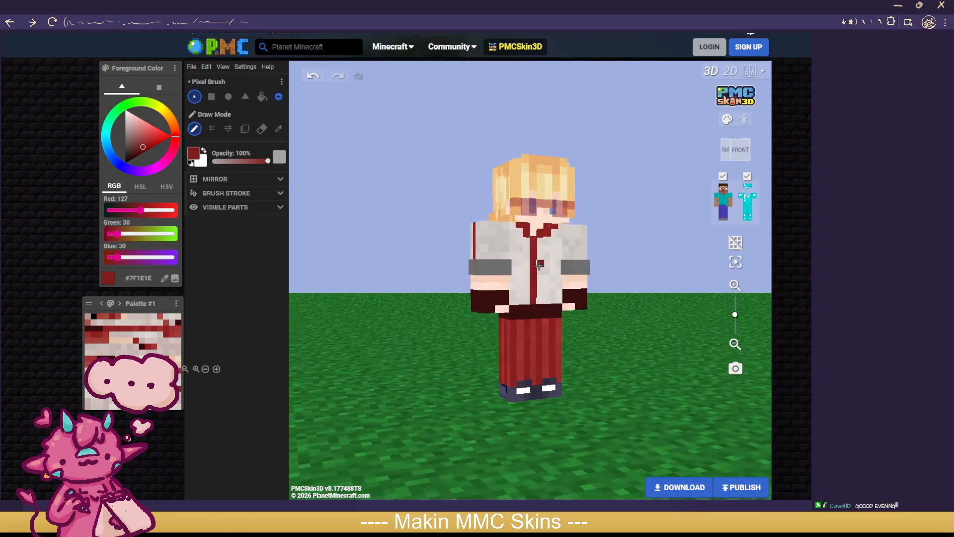
pyautogui.moveTo(661, 356); pyautogui.dragTo(633, 353)
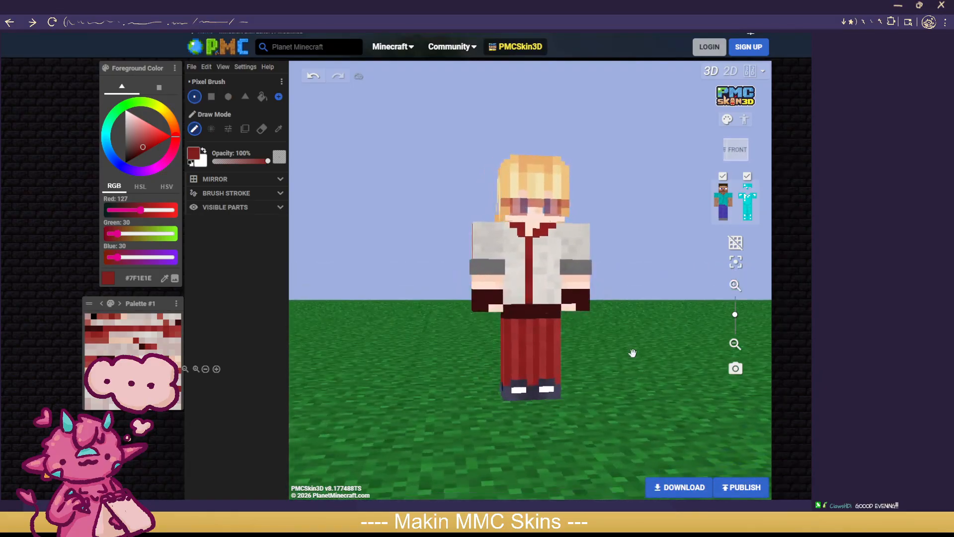
pyautogui.scroll(-3, 633, 353)
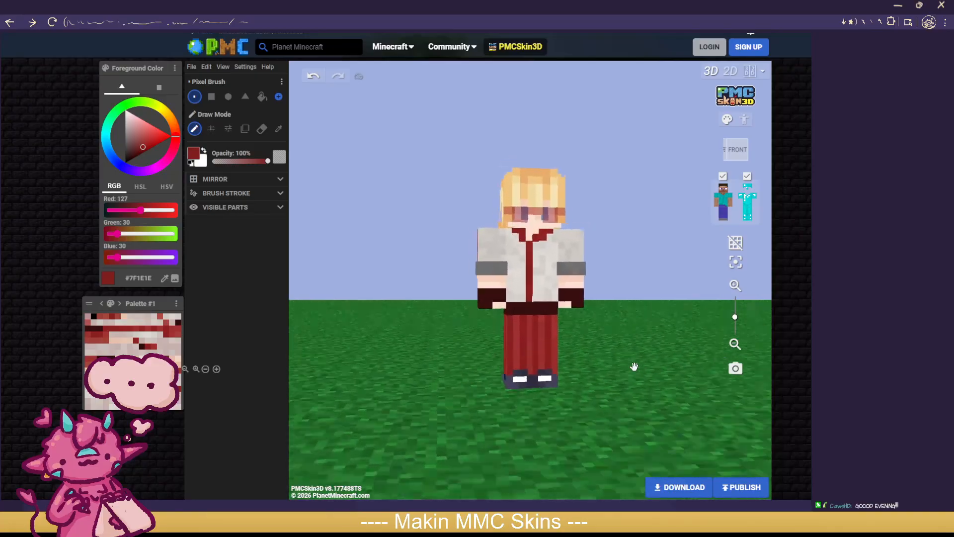
pyautogui.scroll(-2, 634, 367)
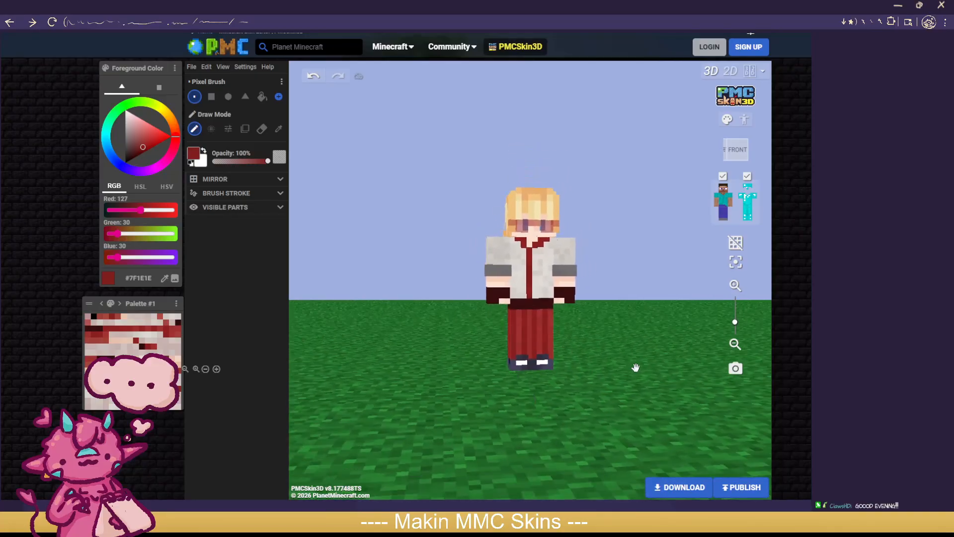
pyautogui.scroll(3, 635, 368)
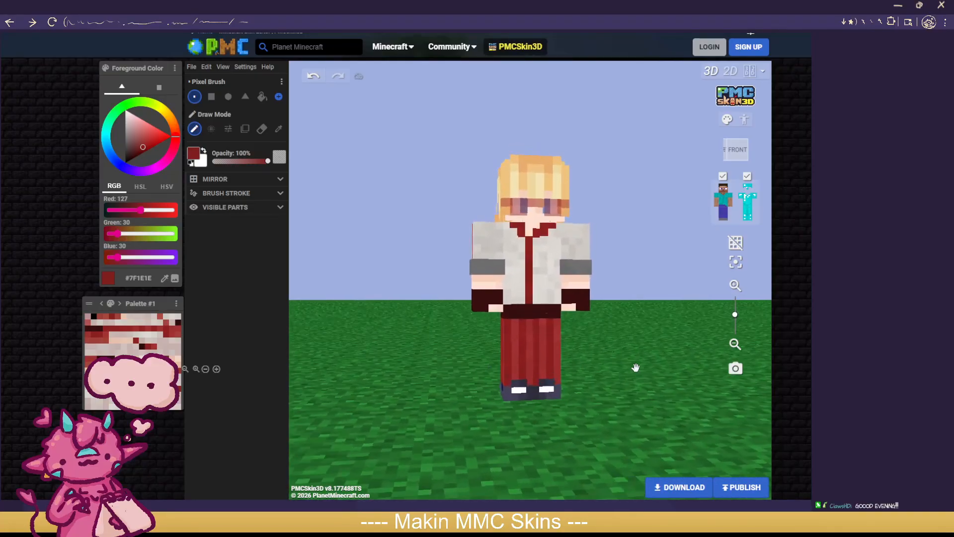
# Step: Sample the waistband's dark maroon (#360F0F) and switch the pixel brush to Noise mode
pyautogui.click(279, 128)
pyautogui.click(531, 319)
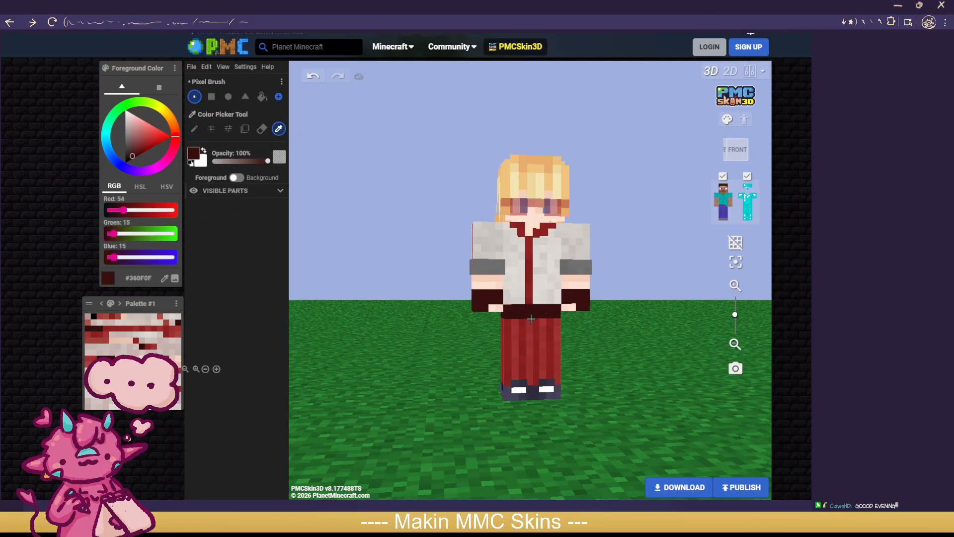
pyautogui.click(211, 129)
pyautogui.scroll(2, 617, 387)
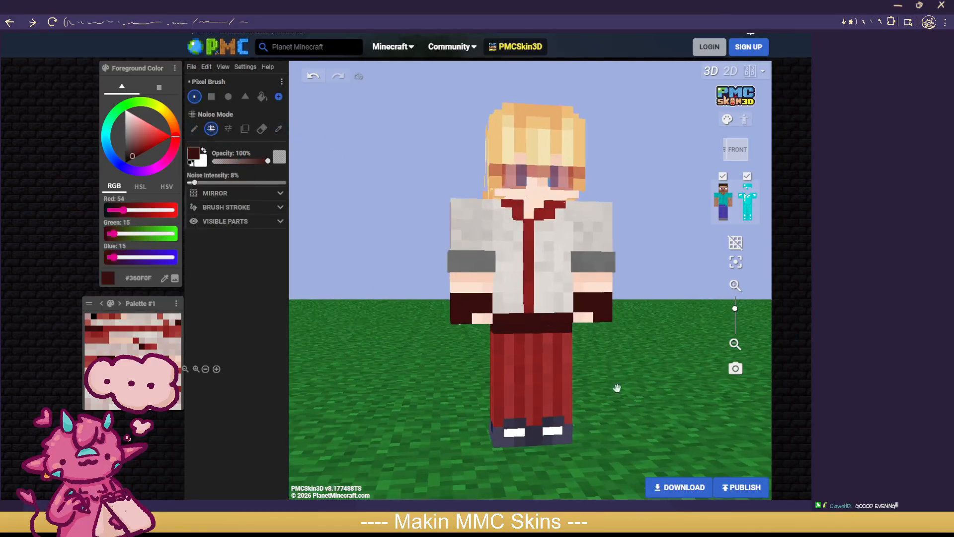
# Step: Hide the outer layer and the base torso, both arms and head so only the legs are displayed
pyautogui.click(747, 176)
pyautogui.click(730, 198)
pyautogui.click(724, 201)
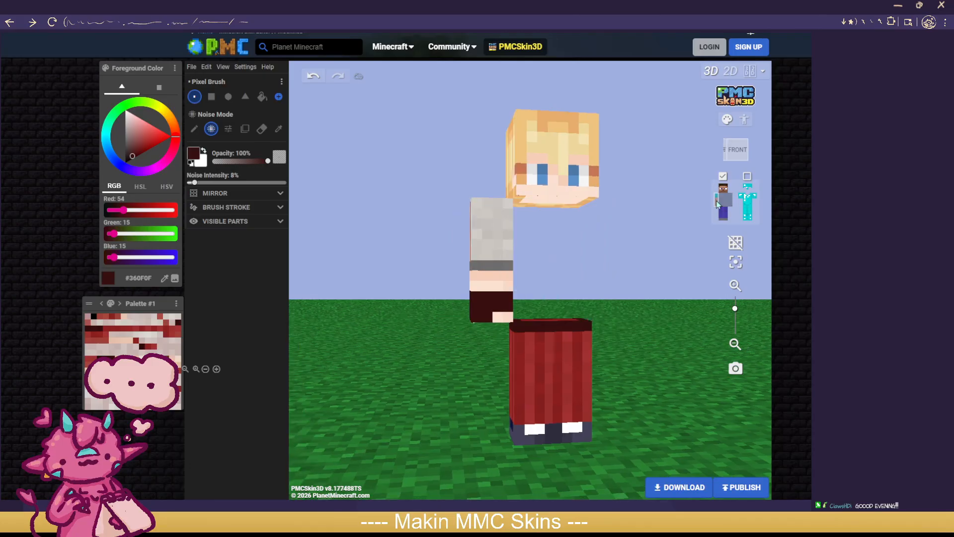
pyautogui.click(718, 203)
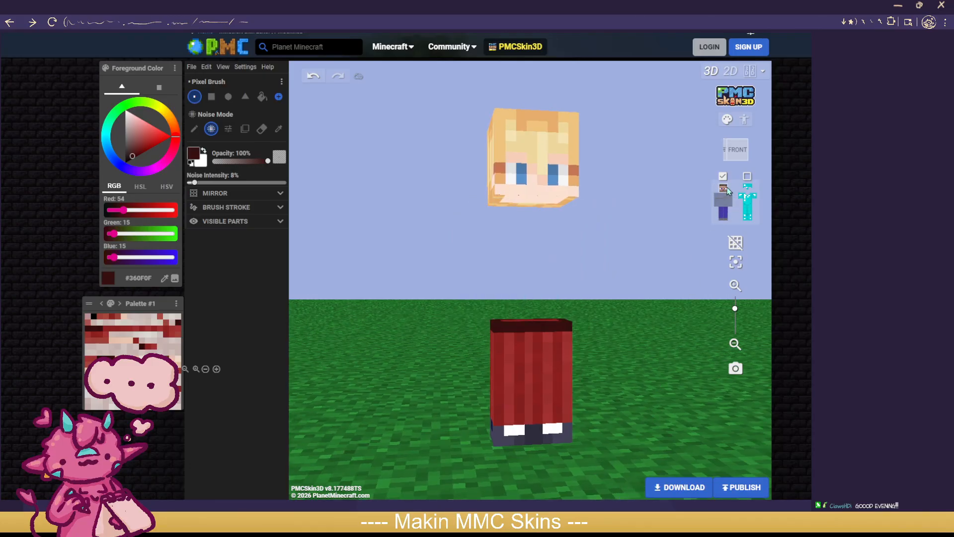
pyautogui.click(727, 191)
# Step: Paint the fronts of both shoes and the right shoe's outer side dark maroon, leaving the white and navy patches
pyautogui.moveTo(550, 454); pyautogui.dragTo(565, 471)
pyautogui.click(499, 394)
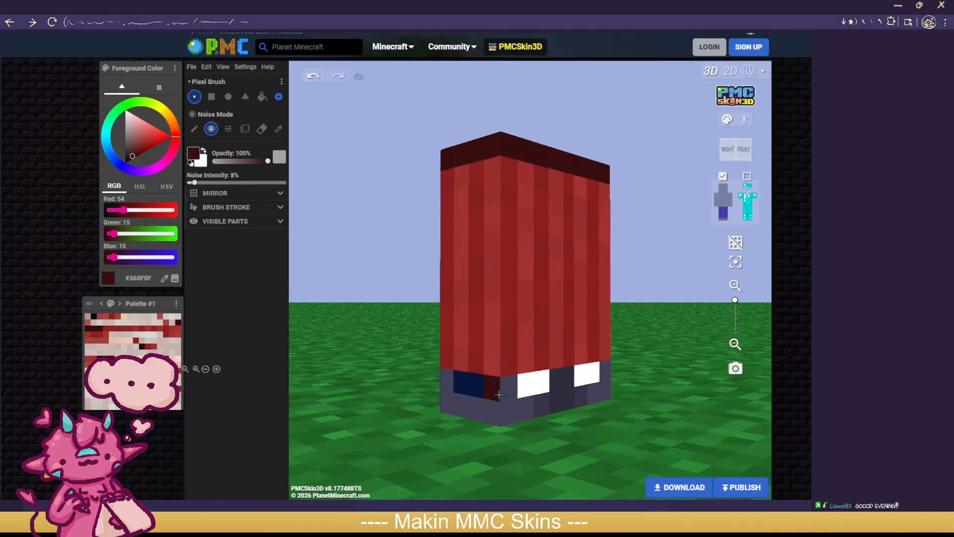
pyautogui.moveTo(498, 394)
pyautogui.mouseDown()
pyautogui.moveTo(511, 413)
pyautogui.moveTo(606, 387)
pyautogui.moveTo(611, 370)
pyautogui.mouseUp()
pyautogui.click(251, 193)
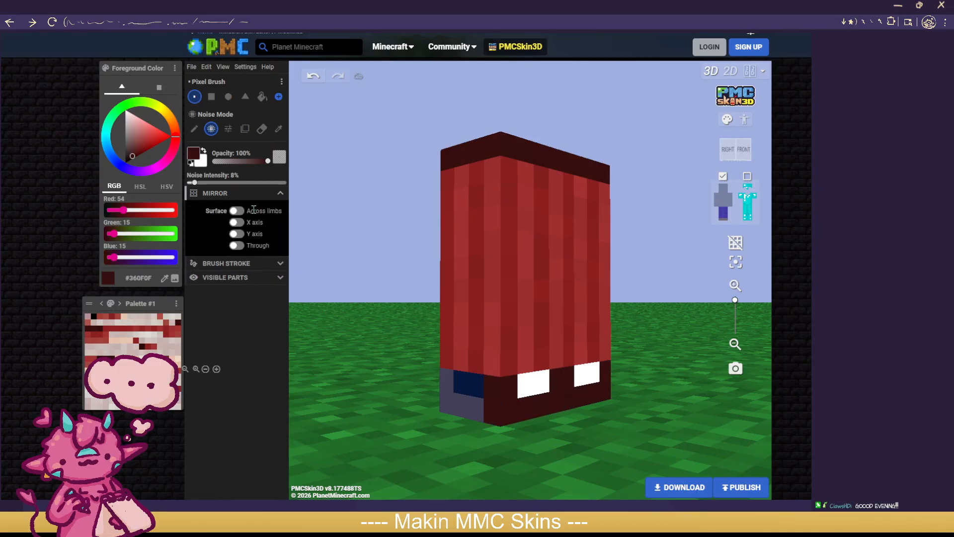
pyautogui.click(214, 193)
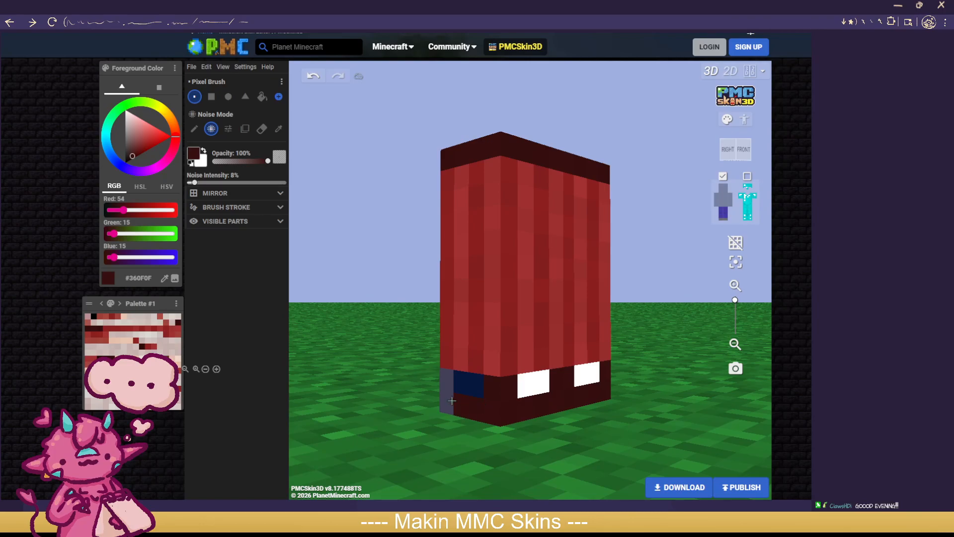
pyautogui.moveTo(452, 400); pyautogui.dragTo(453, 383)
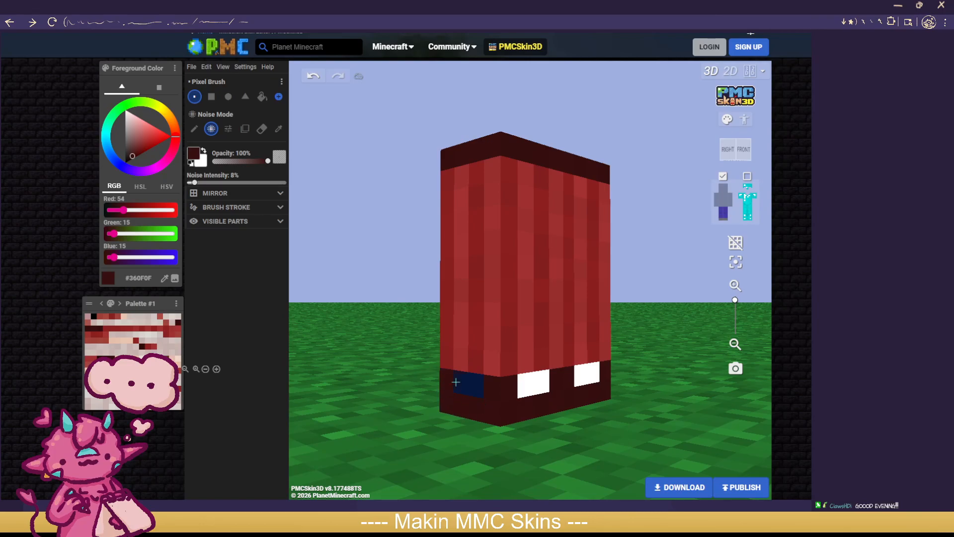
# Step: Hide the left leg and paint the remaining inner and back faces of the right shoe dark maroon
pyautogui.click(727, 213)
pyautogui.moveTo(663, 420); pyautogui.dragTo(455, 425)
pyautogui.moveTo(520, 385); pyautogui.dragTo(579, 390)
pyautogui.moveTo(656, 358)
pyautogui.mouseDown()
pyautogui.moveTo(621, 415)
pyautogui.moveTo(463, 409)
pyautogui.mouseUp()
pyautogui.moveTo(490, 380); pyautogui.dragTo(553, 385)
pyautogui.moveTo(579, 440)
pyautogui.mouseDown()
pyautogui.moveTo(596, 398)
pyautogui.moveTo(497, 403)
pyautogui.moveTo(564, 394)
pyautogui.moveTo(552, 415)
pyautogui.mouseUp()
pyautogui.moveTo(429, 443)
pyautogui.mouseDown()
pyautogui.moveTo(648, 473)
pyautogui.moveTo(613, 465)
pyautogui.mouseUp()
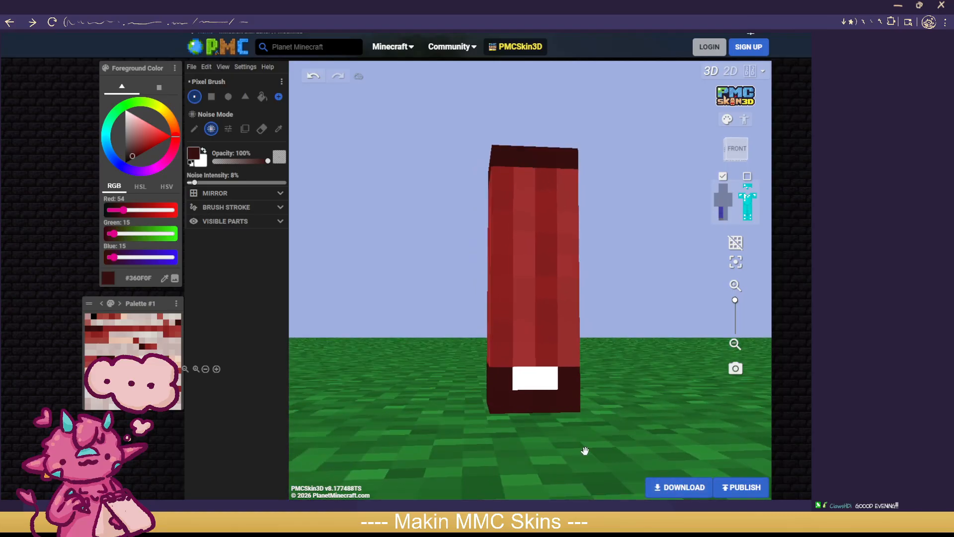
# Step: Show the torso and outer layer, and paint the outer-layer pixels above the shoes' white patches dark maroon
pyautogui.click(722, 202)
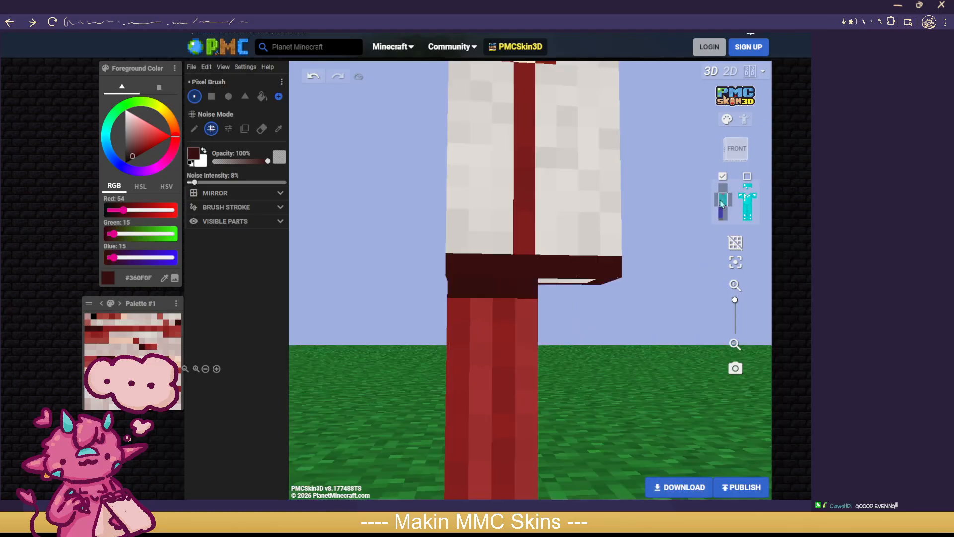
pyautogui.scroll(-2, 653, 293)
pyautogui.scroll(1, 653, 294)
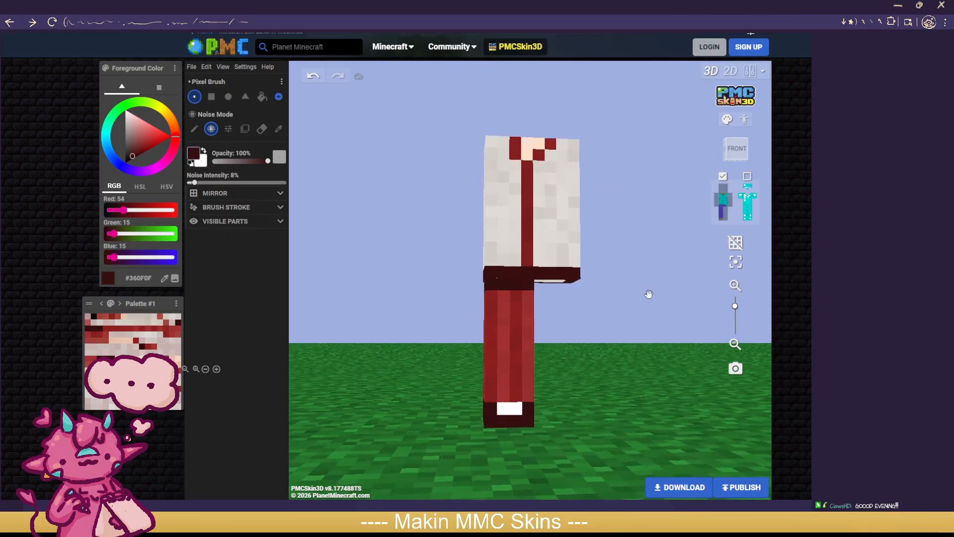
pyautogui.click(746, 177)
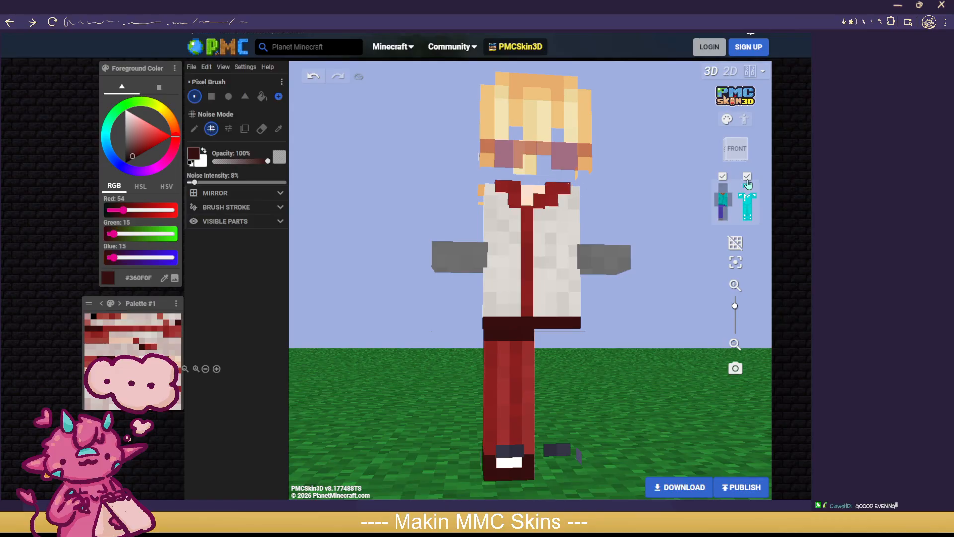
pyautogui.click(511, 450)
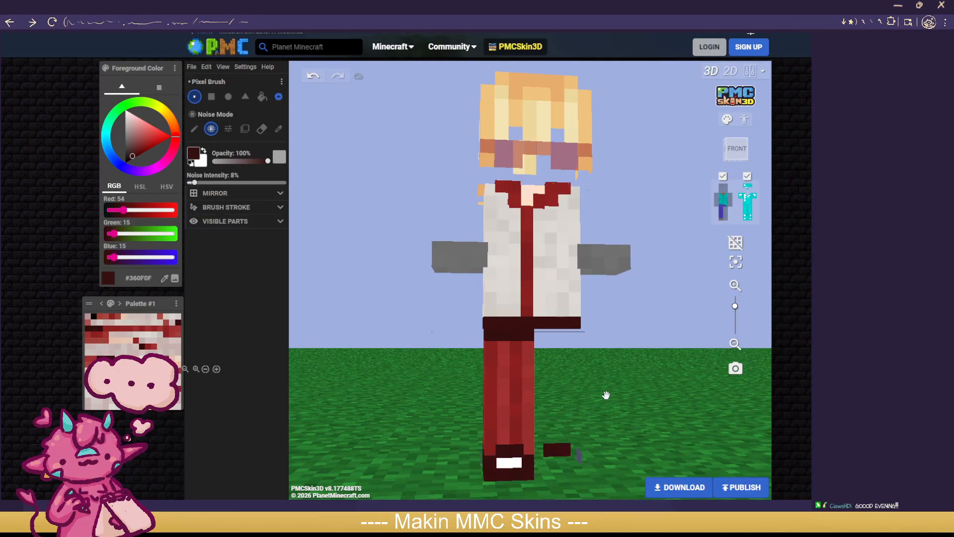
# Step: Erase the outer-layer patch on the right shoe's side and hide the left leg's outer layer
pyautogui.moveTo(605, 394); pyautogui.dragTo(677, 401)
pyautogui.click(263, 129)
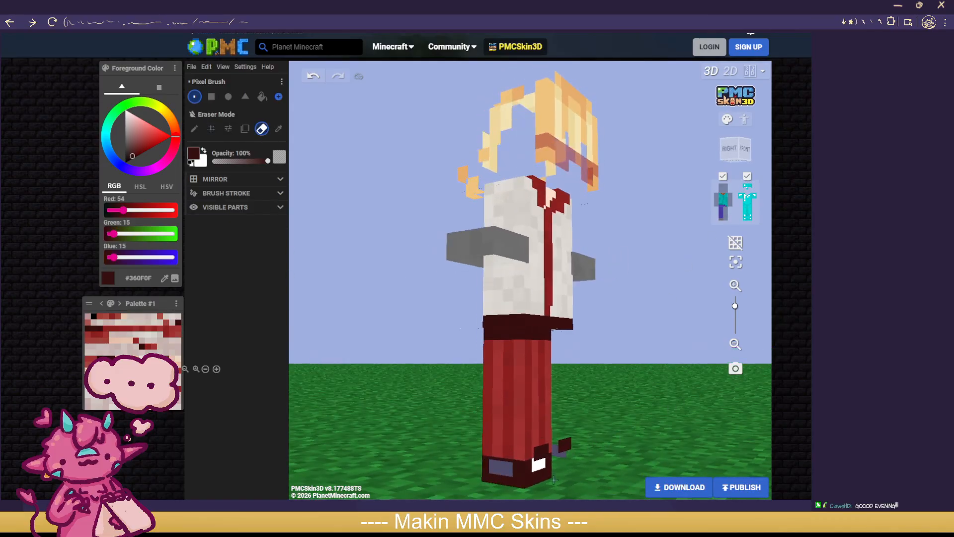
pyautogui.moveTo(510, 469); pyautogui.dragTo(497, 469)
pyautogui.moveTo(368, 450); pyautogui.dragTo(298, 442)
pyautogui.click(751, 215)
pyautogui.moveTo(673, 389); pyautogui.dragTo(642, 396)
# Step: Sample the trouser red (#871F1F) and paint a cuff with Noise mode on the outer layer across the right ankle's front
pyautogui.click(278, 129)
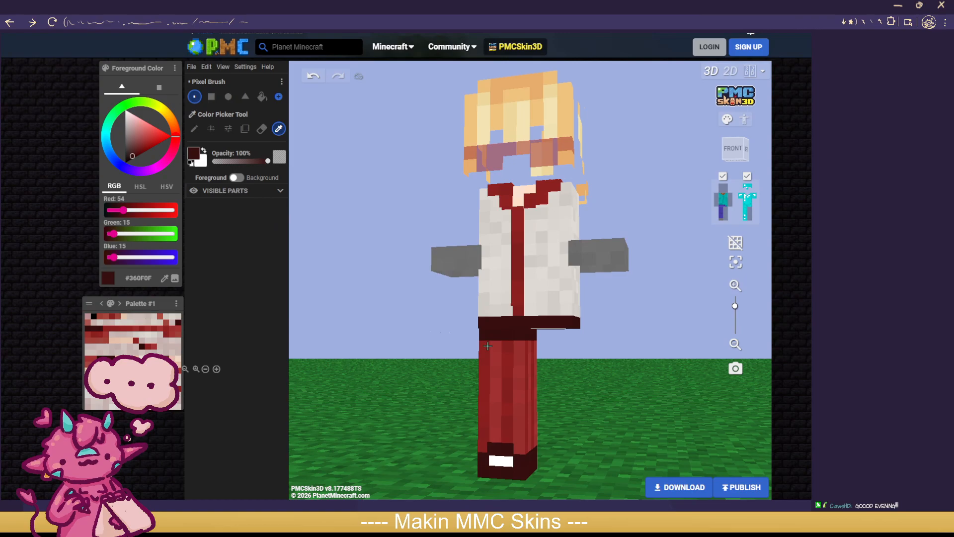
pyautogui.click(490, 343)
pyautogui.click(211, 129)
pyautogui.click(480, 447)
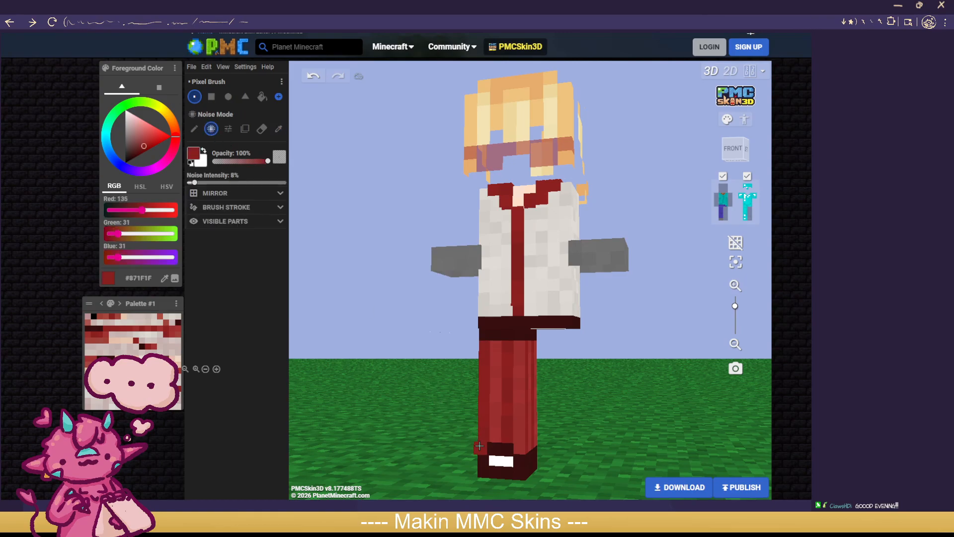
pyautogui.moveTo(518, 448); pyautogui.dragTo(535, 443)
# Step: Continue the red outer-layer cuff around the sides and back of the right ankle
pyautogui.moveTo(592, 432); pyautogui.dragTo(439, 433)
pyautogui.moveTo(643, 430); pyautogui.dragTo(454, 441)
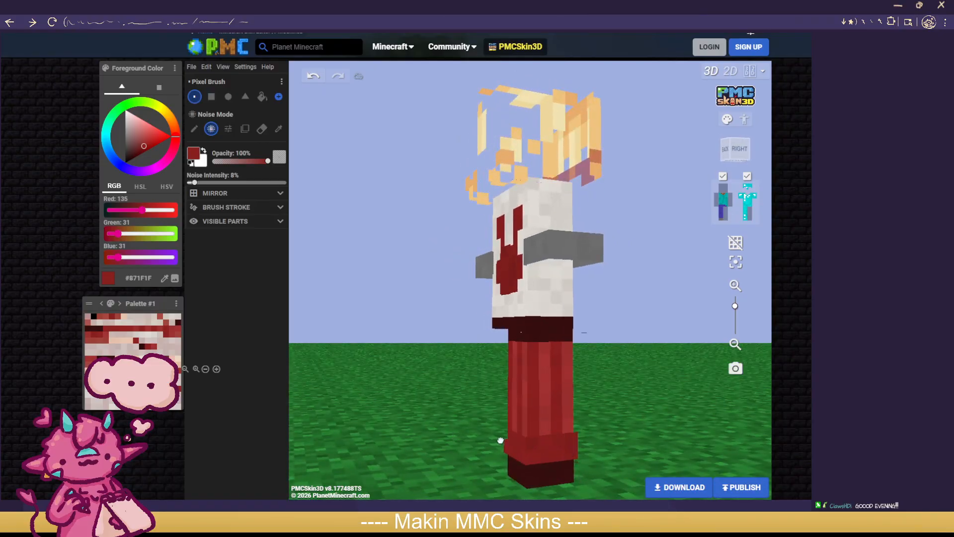
pyautogui.moveTo(437, 422); pyautogui.dragTo(539, 436)
pyautogui.moveTo(405, 420); pyautogui.dragTo(569, 420)
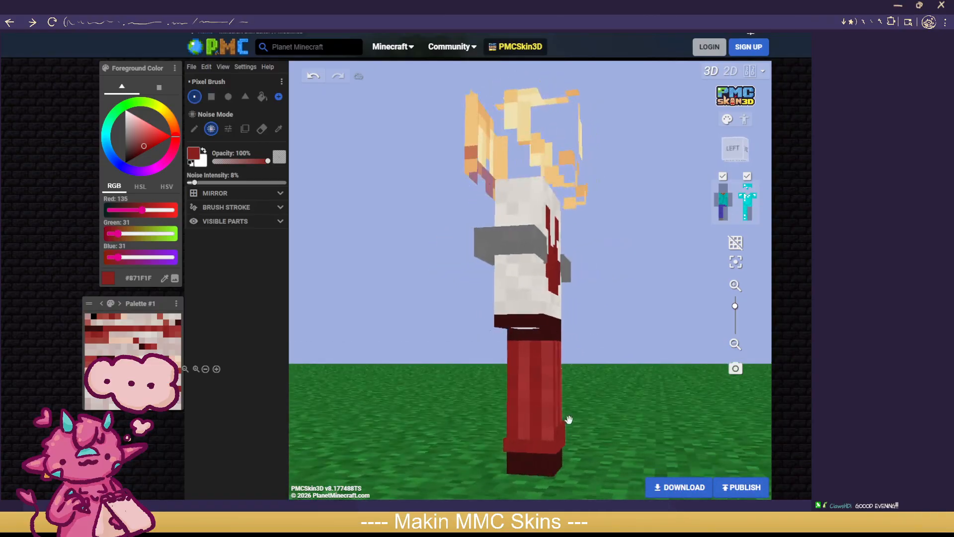
pyautogui.moveTo(413, 418); pyautogui.dragTo(545, 423)
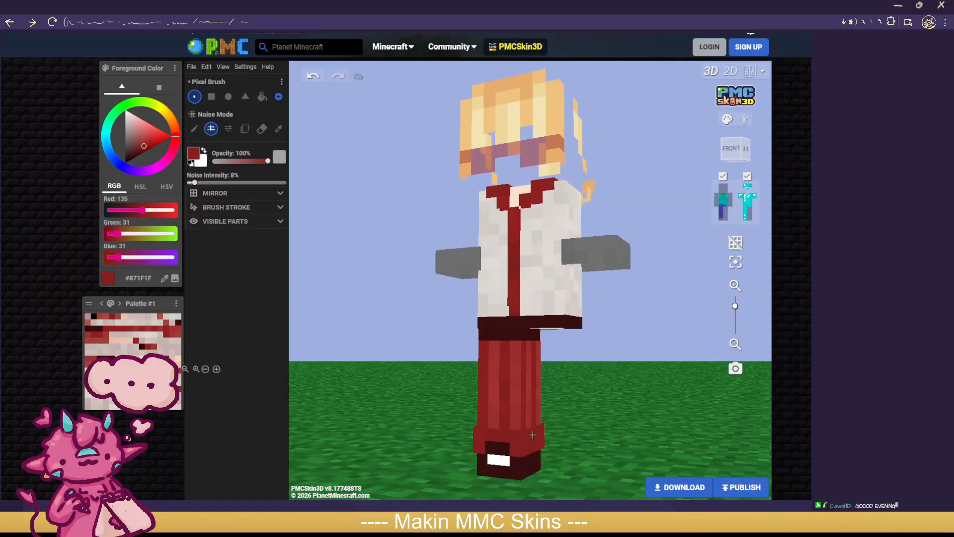
# Step: Show the base head, both arms and left leg again, along with the left leg's outer layer
pyautogui.scroll(-3, 532, 435)
pyautogui.moveTo(612, 435)
pyautogui.mouseDown()
pyautogui.moveTo(537, 439)
pyautogui.moveTo(620, 439)
pyautogui.mouseUp()
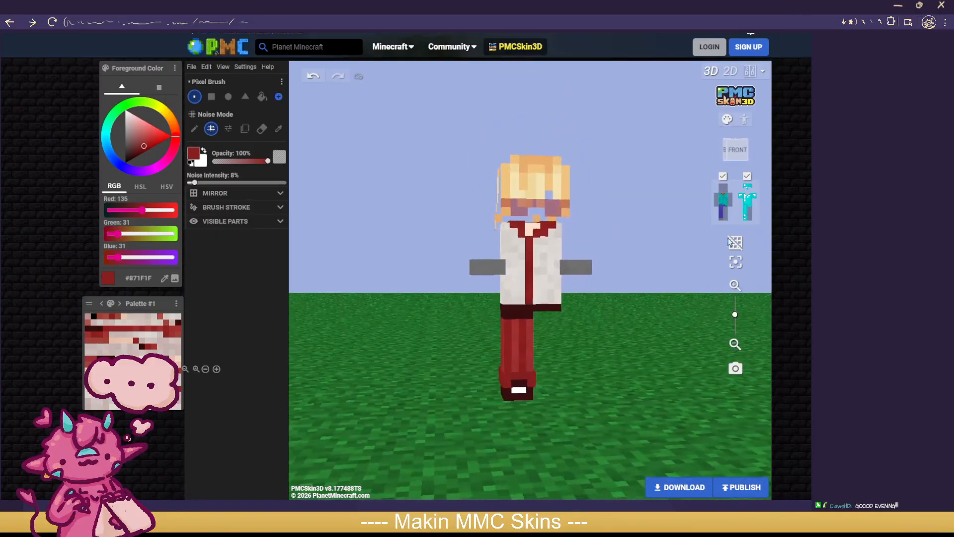
pyautogui.click(724, 189)
pyautogui.click(717, 201)
pyautogui.click(726, 214)
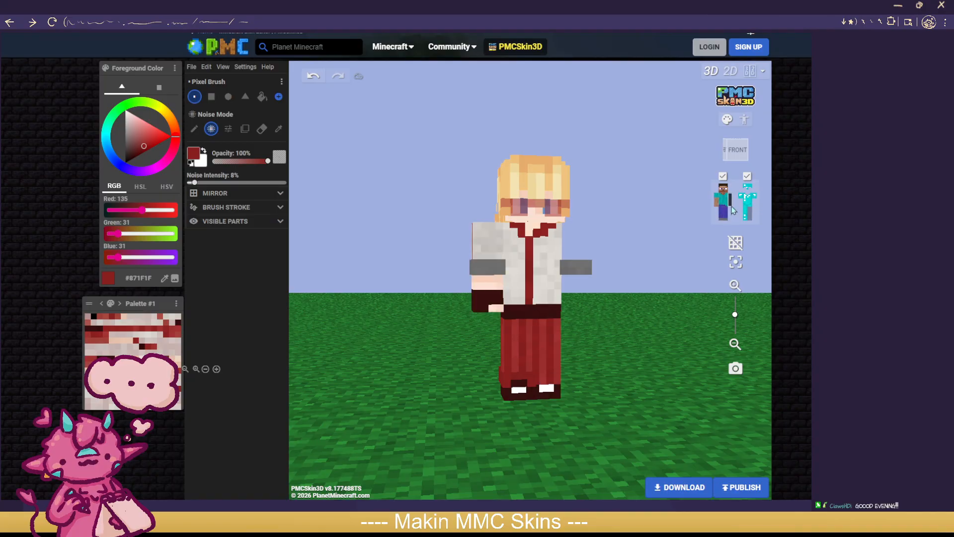
pyautogui.click(731, 204)
pyautogui.click(750, 214)
# Step: Hide the outer layer and sample the left shoe's dark maroon (#360F0F) for the brush in Noise mode
pyautogui.scroll(-3, 650, 334)
pyautogui.moveTo(639, 345); pyautogui.dragTo(478, 336)
pyautogui.scroll(1, 478, 336)
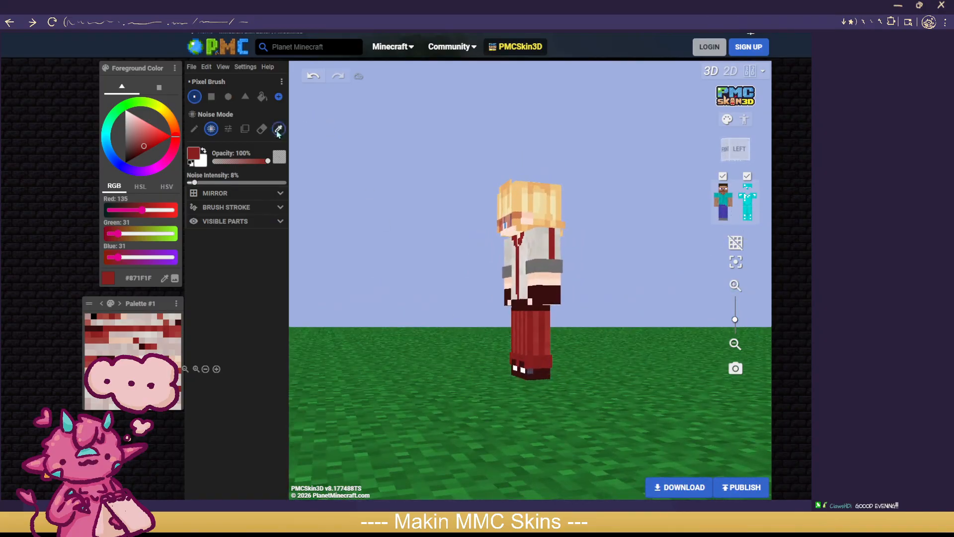
pyautogui.press('e')
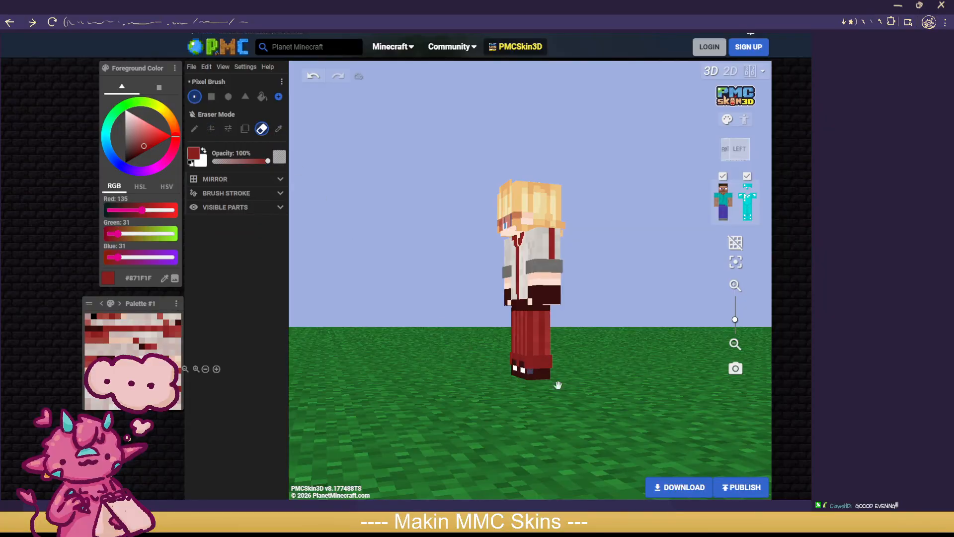
pyautogui.scroll(2, 577, 416)
pyautogui.moveTo(577, 415); pyautogui.dragTo(634, 377)
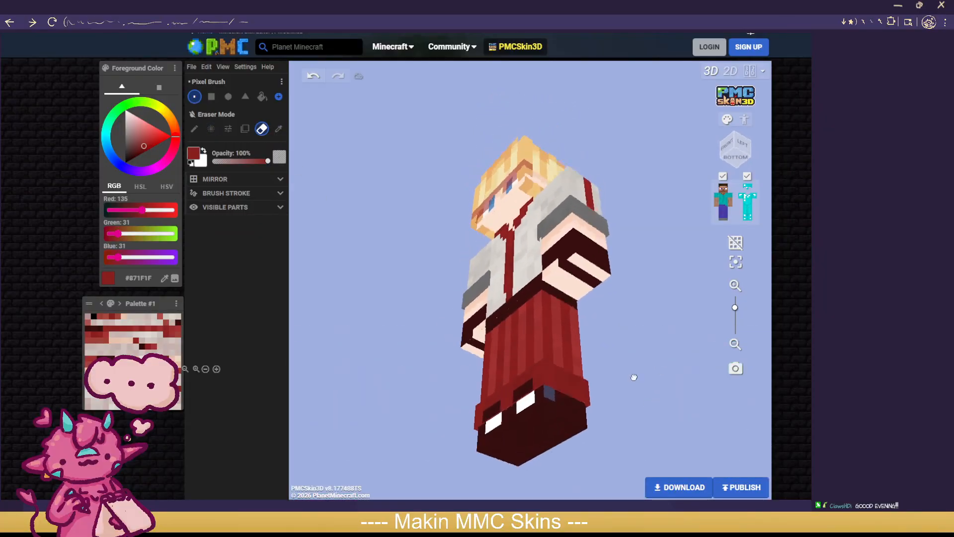
pyautogui.click(748, 177)
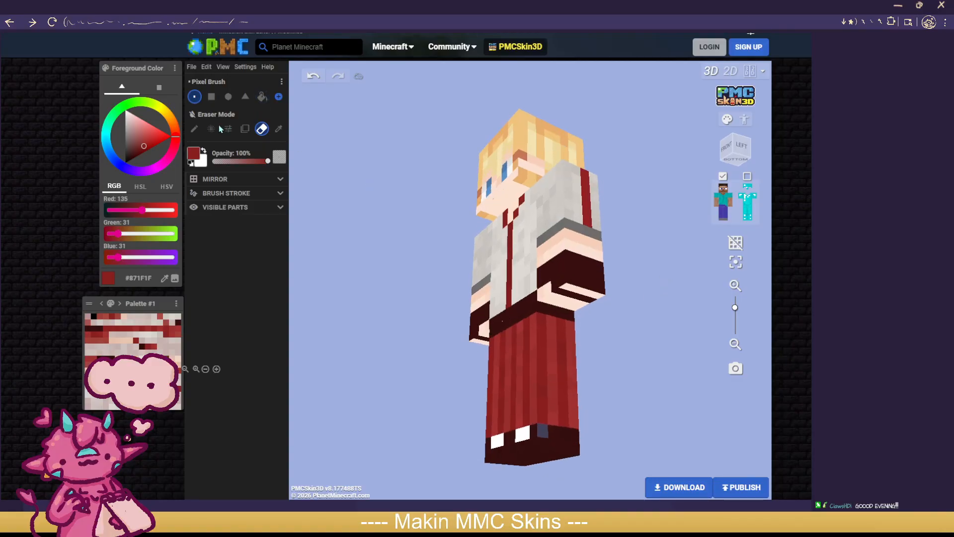
pyautogui.click(279, 129)
pyautogui.click(557, 436)
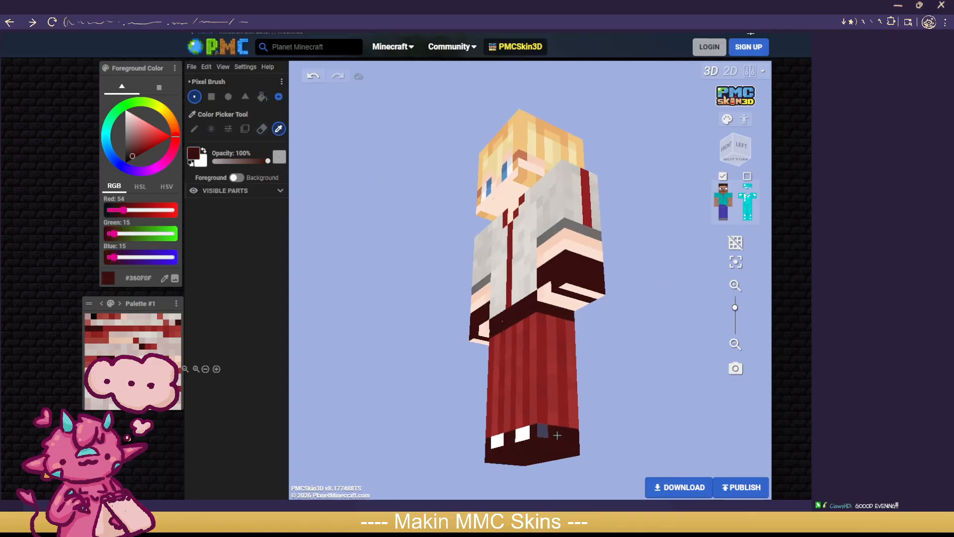
pyautogui.click(211, 128)
pyautogui.moveTo(369, 468); pyautogui.dragTo(478, 493)
# Step: Show the outer layer again and view the complete skin from the front
pyautogui.click(748, 176)
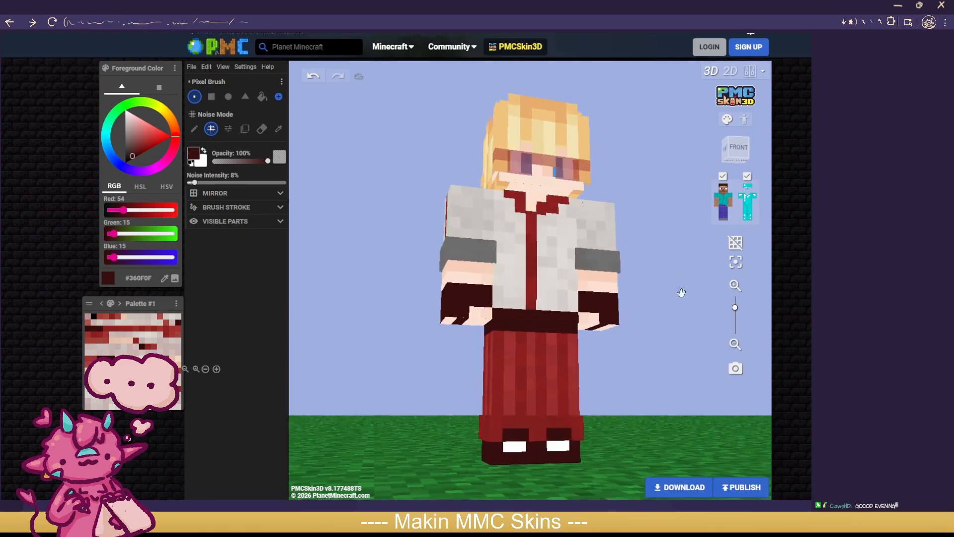
pyautogui.scroll(-5, 680, 293)
pyautogui.moveTo(639, 326); pyautogui.dragTo(605, 354)
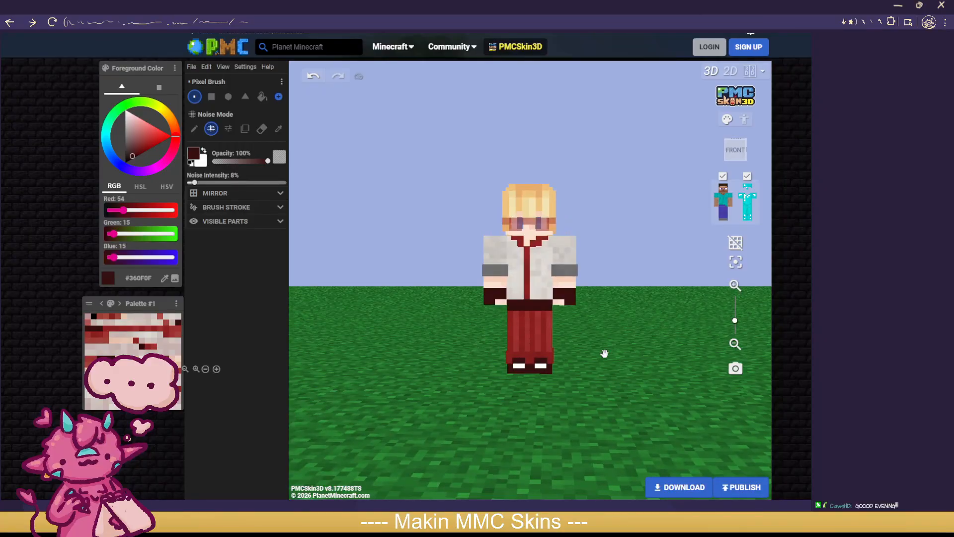
# Step: Sample the shirt's off-white (#DAD5CF) for the Noise brush, hide the outer layer and paint a ragged front hem over the base belt
pyautogui.scroll(5, 654, 386)
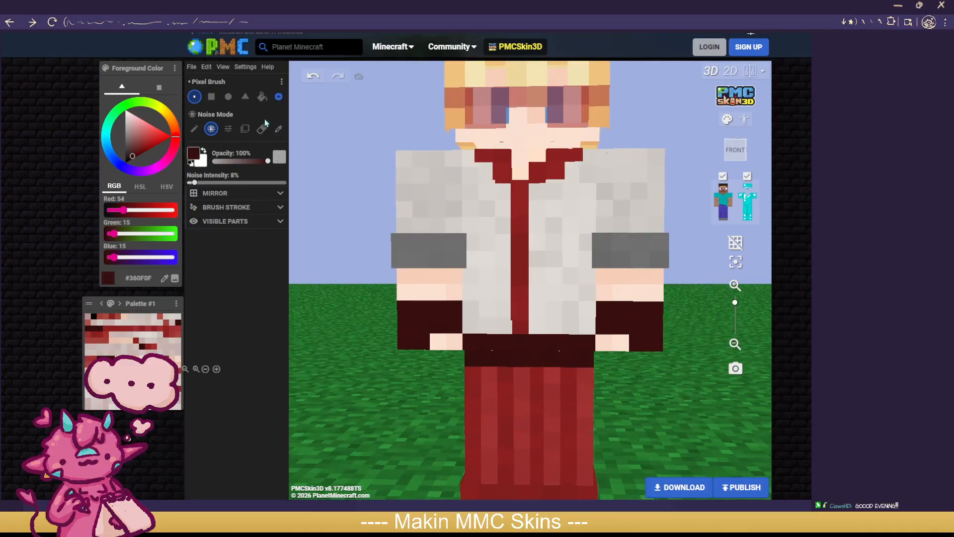
pyautogui.click(279, 129)
pyautogui.click(500, 313)
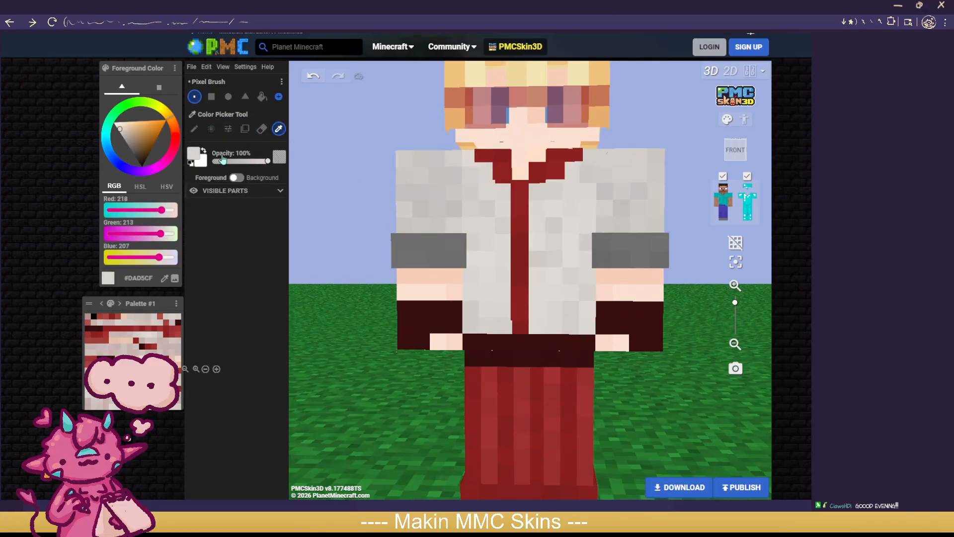
pyautogui.click(212, 129)
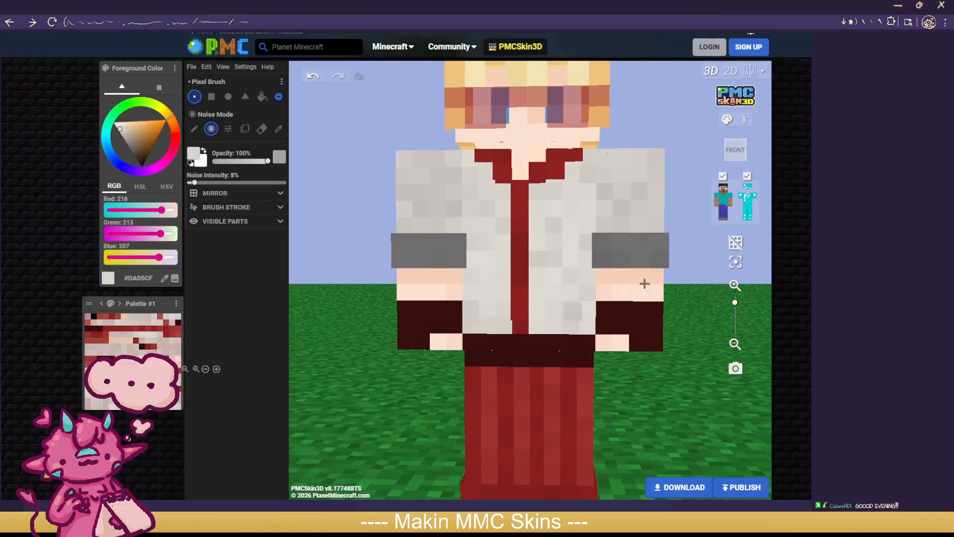
pyautogui.click(747, 177)
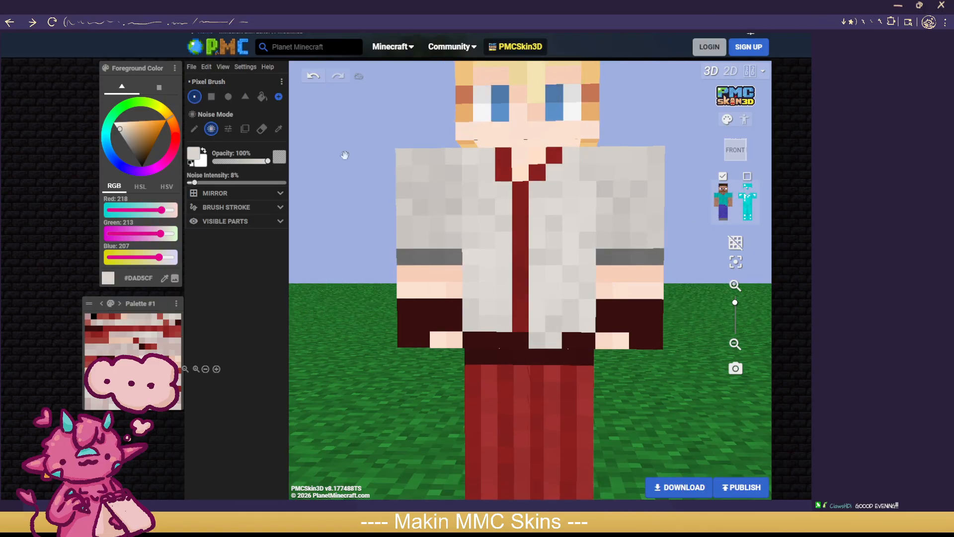
pyautogui.click(228, 196)
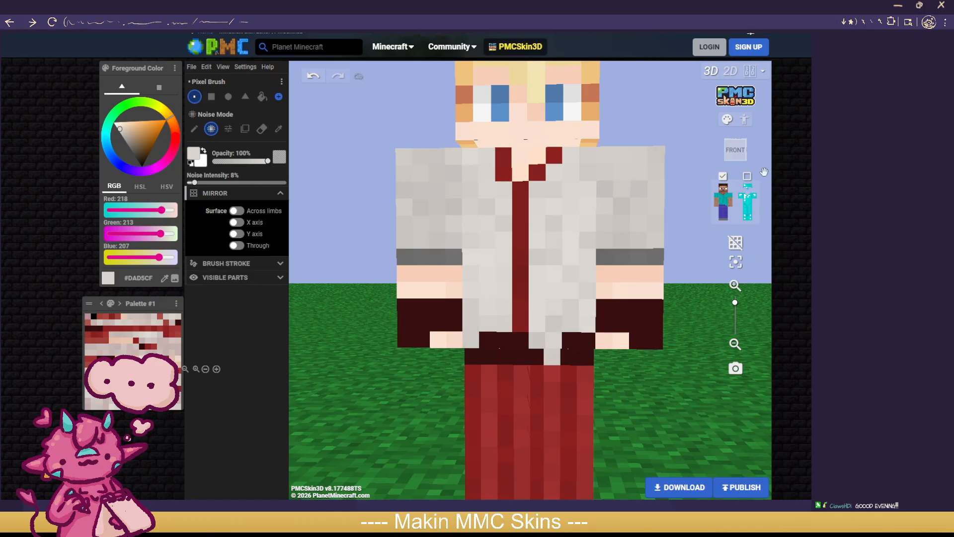
# Step: Show the outer layer, continue the ragged off-white hem along its front, and undo the last stroke
pyautogui.click(747, 176)
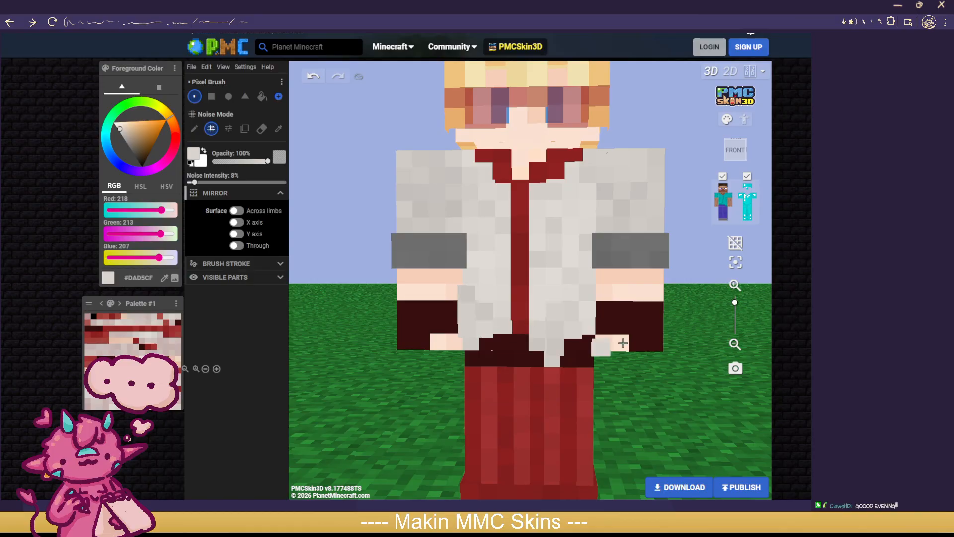
pyautogui.scroll(-3, 618, 340)
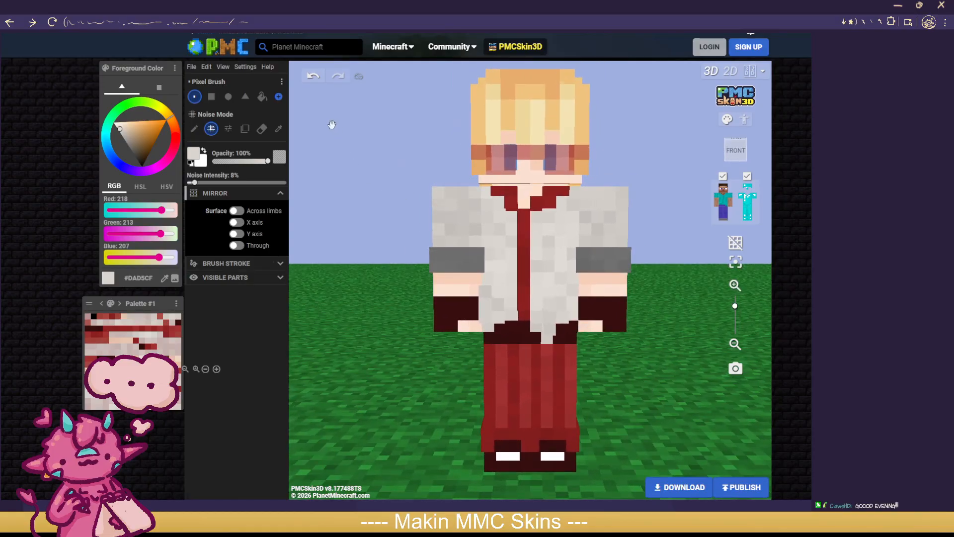
pyautogui.click(312, 78)
# Step: Sample a lighter shirt off-white (#DED9D3) and touch up the hanging tip of the front hem in Noise mode
pyautogui.scroll(-2, 653, 345)
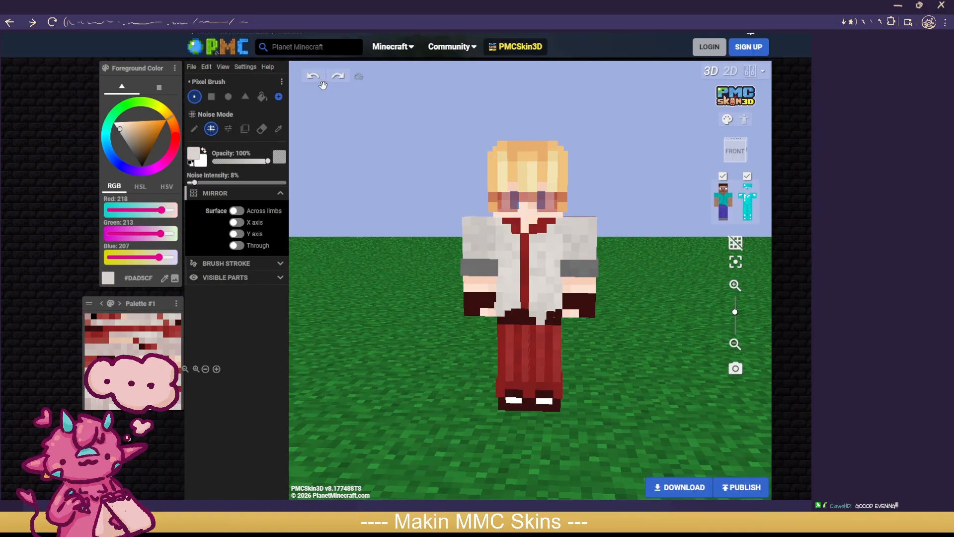
pyautogui.moveTo(561, 381); pyautogui.dragTo(589, 346, button='right')
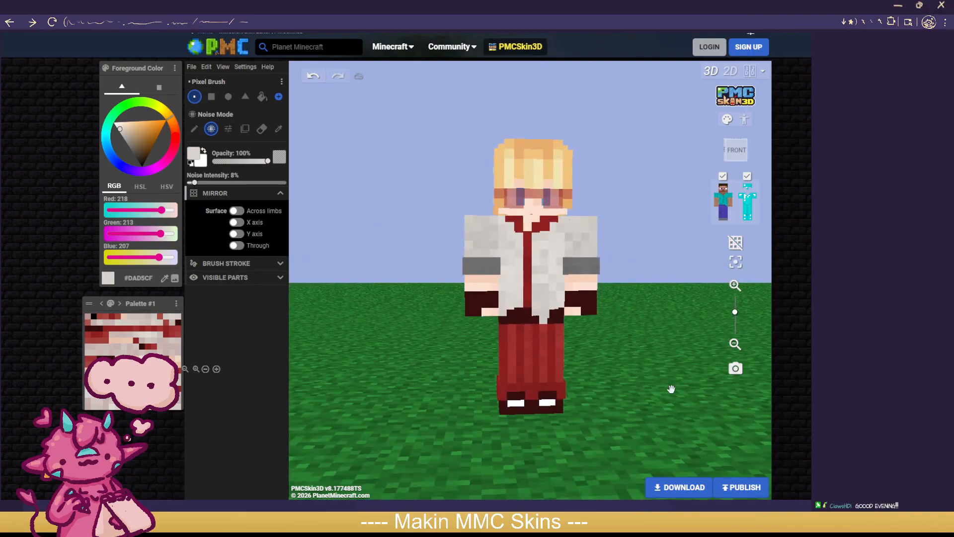
pyautogui.moveTo(671, 389); pyautogui.dragTo(637, 399)
pyautogui.scroll(-3, 637, 396)
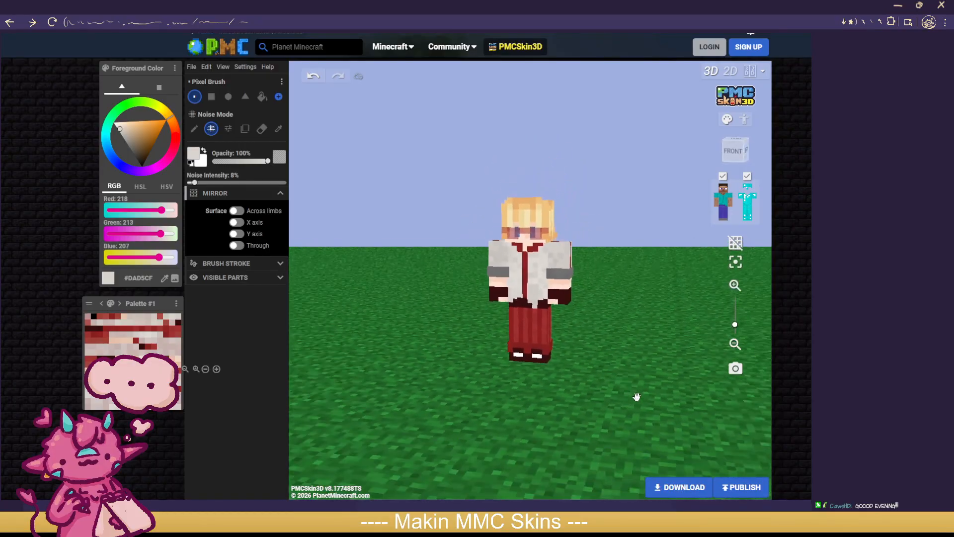
pyautogui.scroll(5, 637, 396)
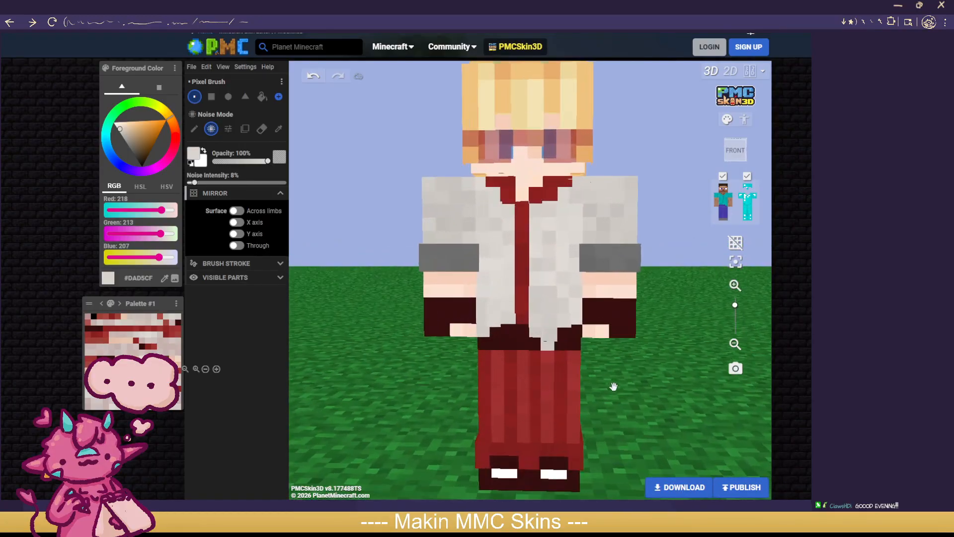
pyautogui.scroll(2, 545, 342)
pyautogui.click(279, 128)
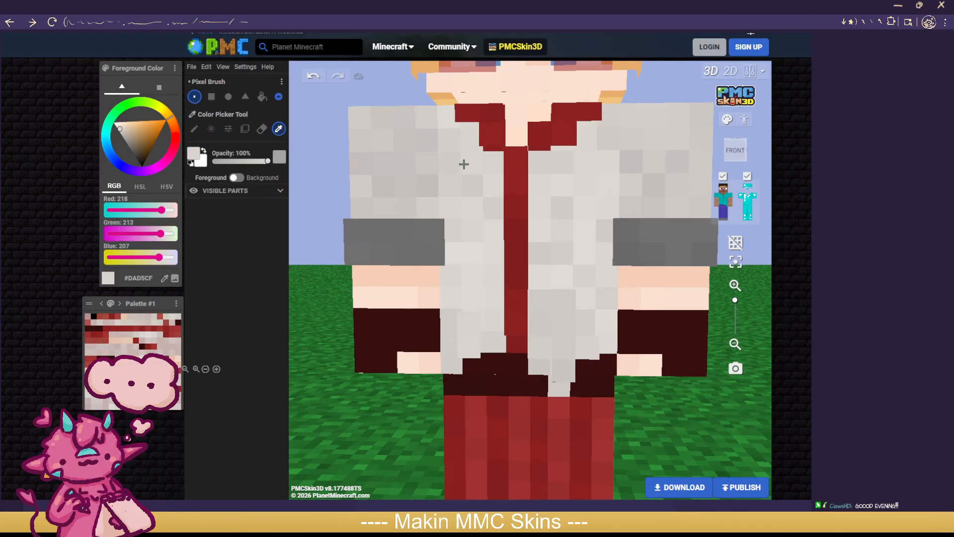
pyautogui.click(448, 124)
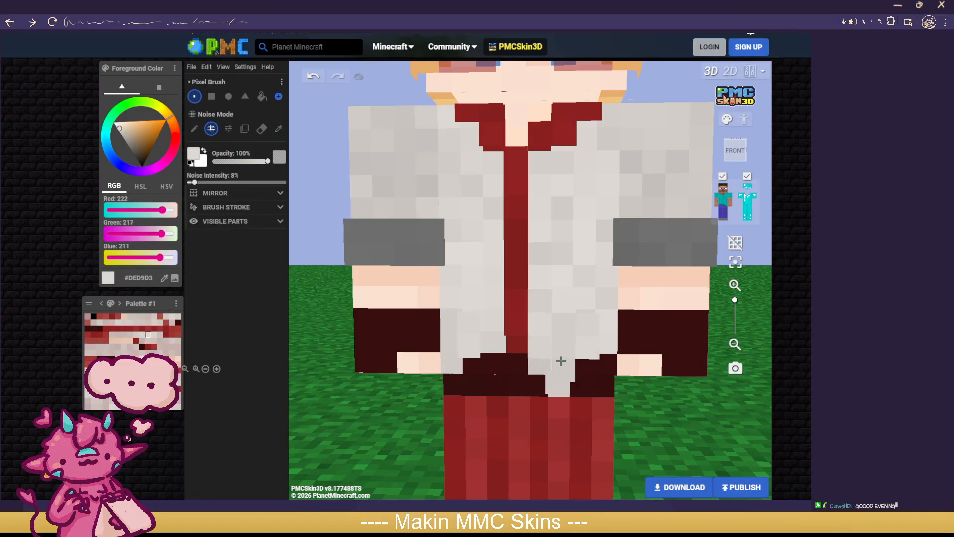
# Step: Paint a ragged off-white hem over the dark belt at the back of the shirt, on both base and outer layers
pyautogui.scroll(-5, 555, 360)
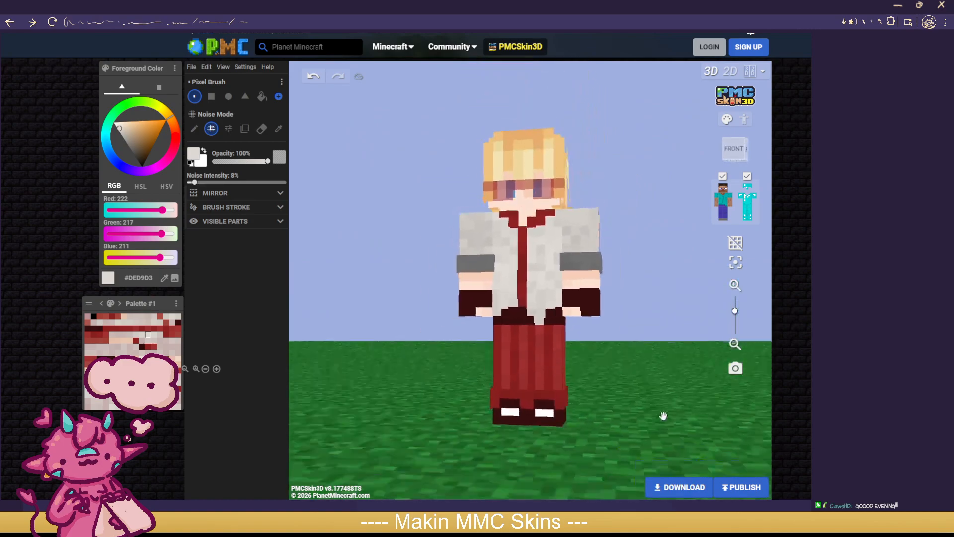
pyautogui.moveTo(645, 406); pyautogui.dragTo(390, 411)
pyautogui.scroll(5, 621, 416)
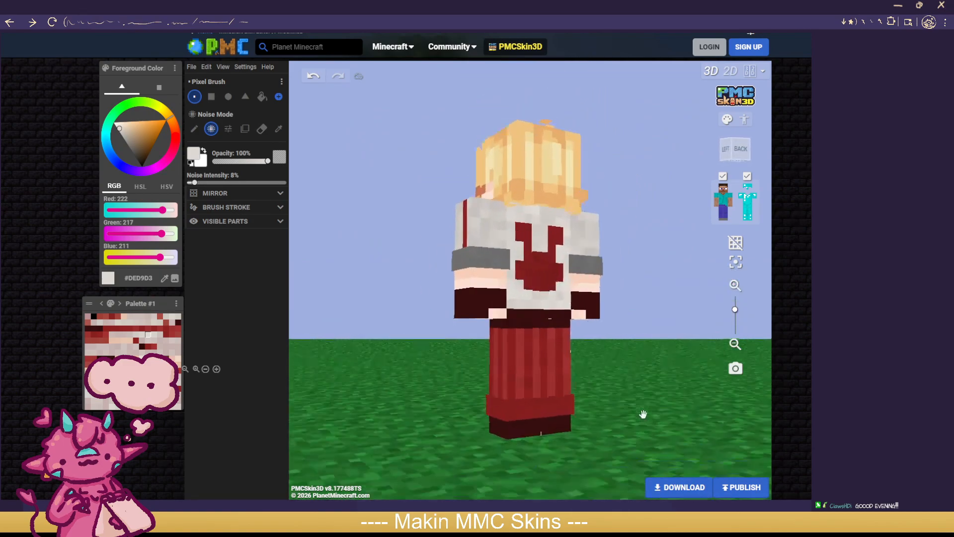
pyautogui.moveTo(722, 417); pyautogui.dragTo(649, 423)
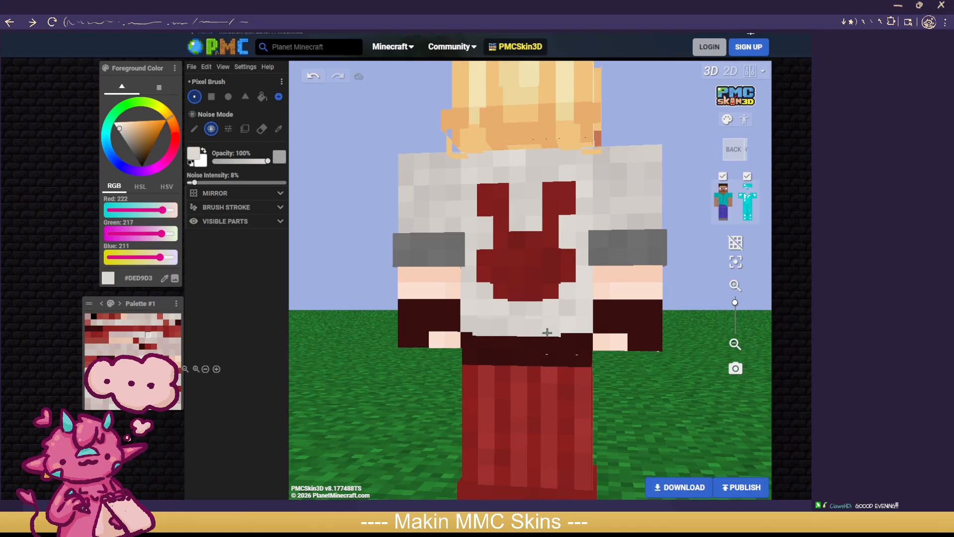
pyautogui.click(752, 191)
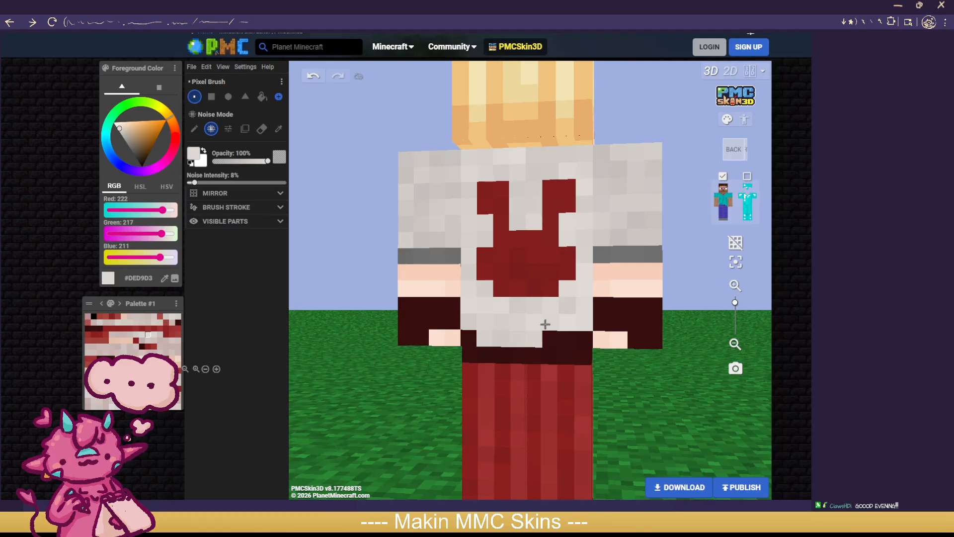
pyautogui.click(748, 177)
pyautogui.scroll(-5, 661, 361)
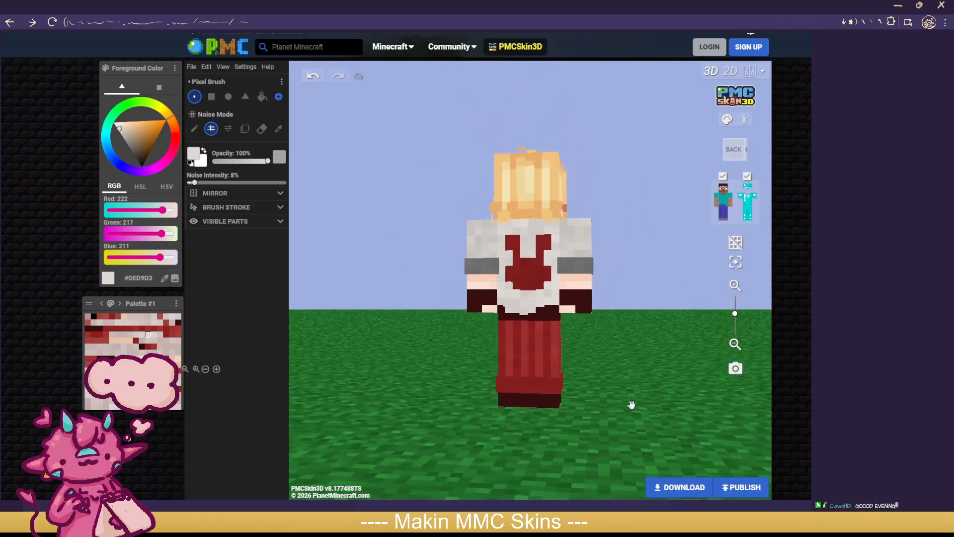
# Step: Hide the outer layer, sample the trousers' dark red (#871F1F) and extend the dark stripes up through the front belt row in Noise mode
pyautogui.moveTo(614, 415)
pyautogui.mouseDown()
pyautogui.moveTo(407, 419)
pyautogui.moveTo(615, 417)
pyautogui.moveTo(616, 430)
pyautogui.moveTo(760, 412)
pyautogui.moveTo(460, 409)
pyautogui.moveTo(663, 413)
pyautogui.moveTo(625, 411)
pyautogui.mouseUp()
pyautogui.scroll(4, 660, 415)
pyautogui.scroll(2, 625, 413)
pyautogui.scroll(2, 626, 413)
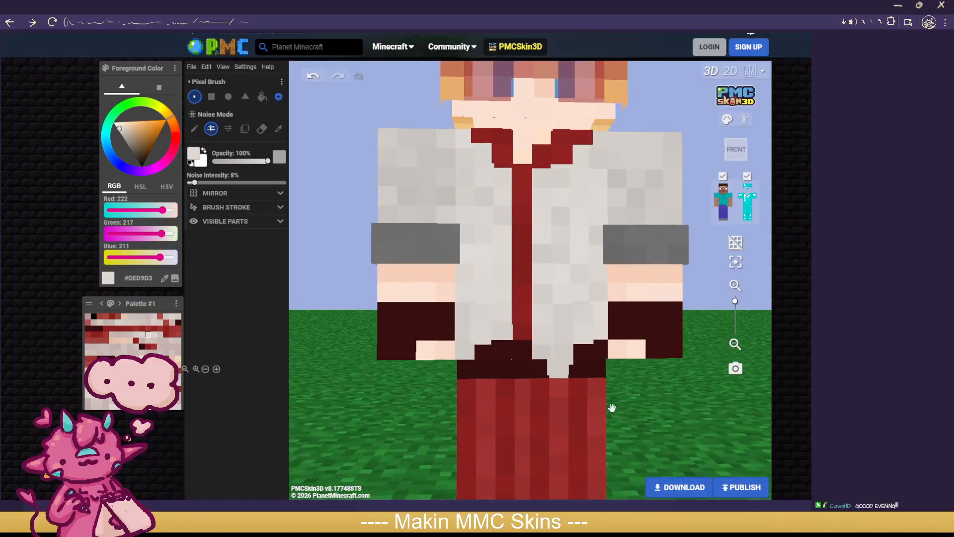
pyautogui.click(747, 176)
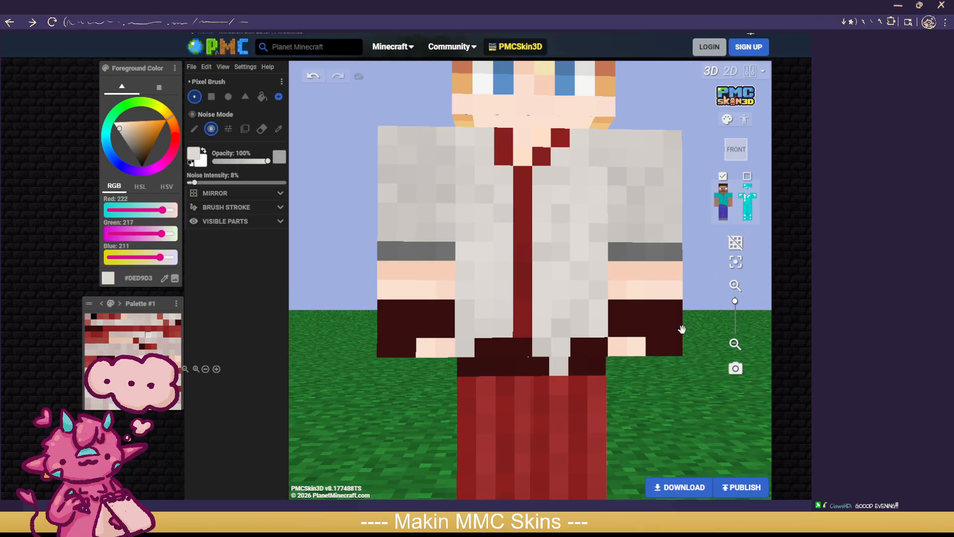
pyautogui.click(280, 129)
pyautogui.click(468, 385)
pyautogui.click(211, 128)
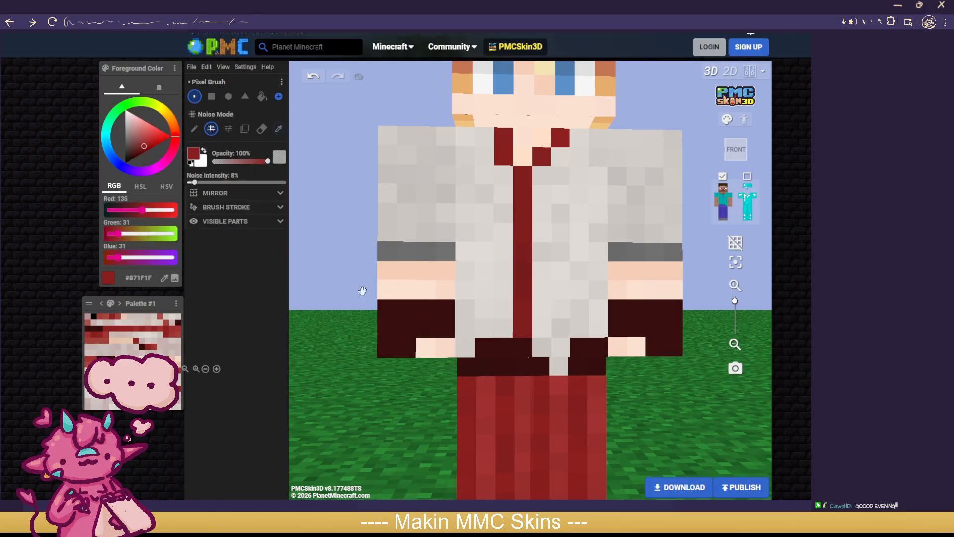
pyautogui.click(467, 367)
pyautogui.click(505, 367)
pyautogui.click(524, 368)
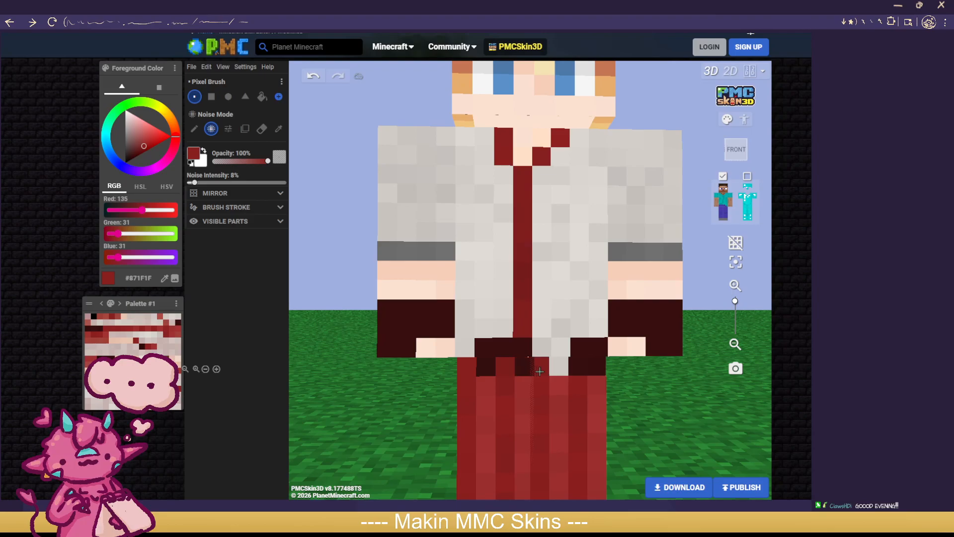
# Step: Hide the base head, torso and both arms, leaving only the two legs shown
pyautogui.scroll(-3, 681, 391)
pyautogui.scroll(2, 681, 391)
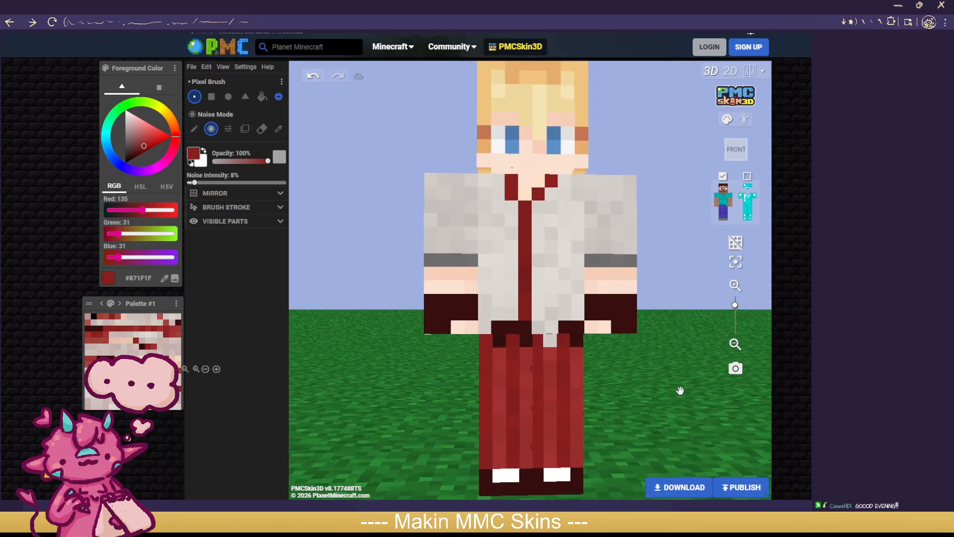
pyautogui.moveTo(679, 390); pyautogui.dragTo(593, 393)
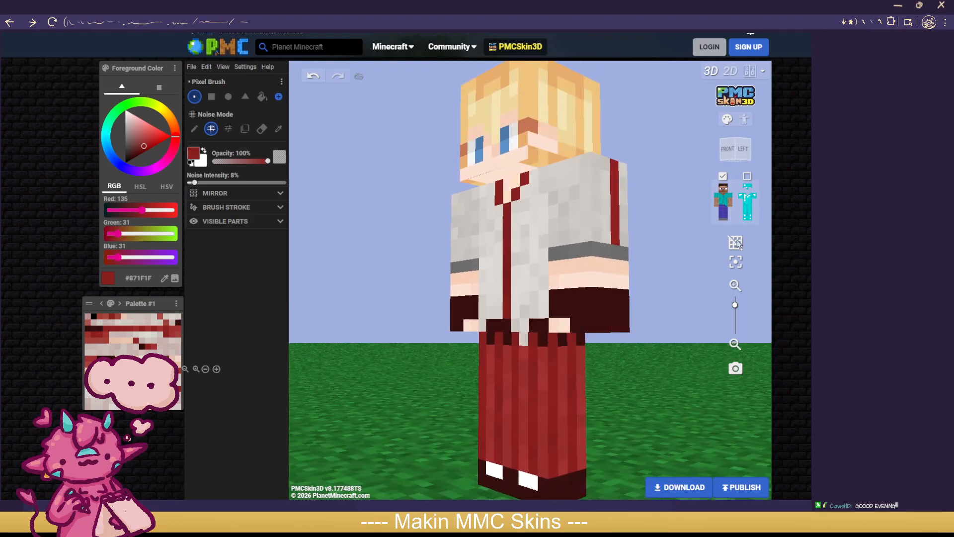
pyautogui.click(731, 203)
pyautogui.click(723, 201)
pyautogui.click(717, 201)
pyautogui.click(724, 188)
# Step: Extend the dark red stripes through the dark top row on the back and outer sides of both legs
pyautogui.moveTo(688, 373)
pyautogui.mouseDown()
pyautogui.moveTo(620, 381)
pyautogui.moveTo(542, 432)
pyautogui.moveTo(533, 452)
pyautogui.mouseUp()
pyautogui.scroll(2, 533, 452)
pyautogui.moveTo(647, 344); pyautogui.dragTo(562, 285)
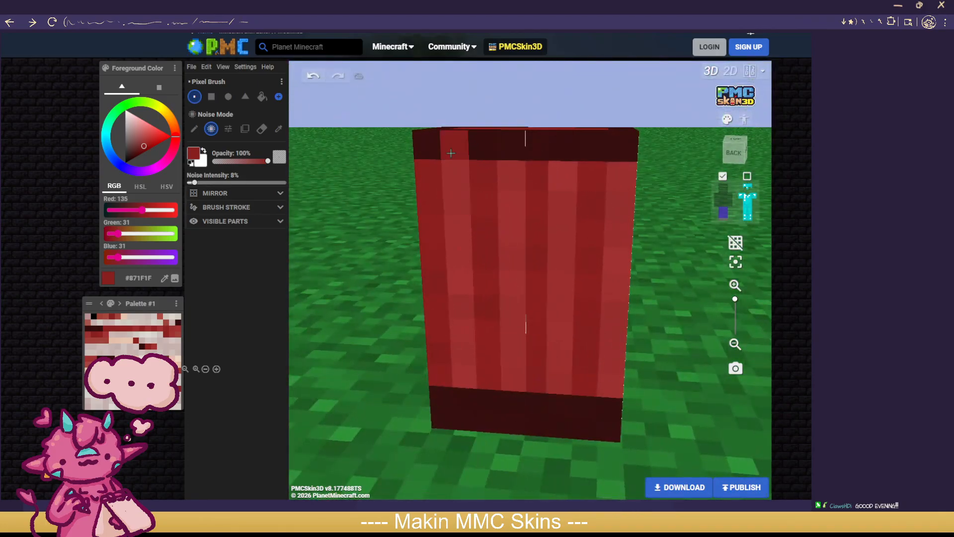
pyautogui.click(483, 145)
pyautogui.click(537, 147)
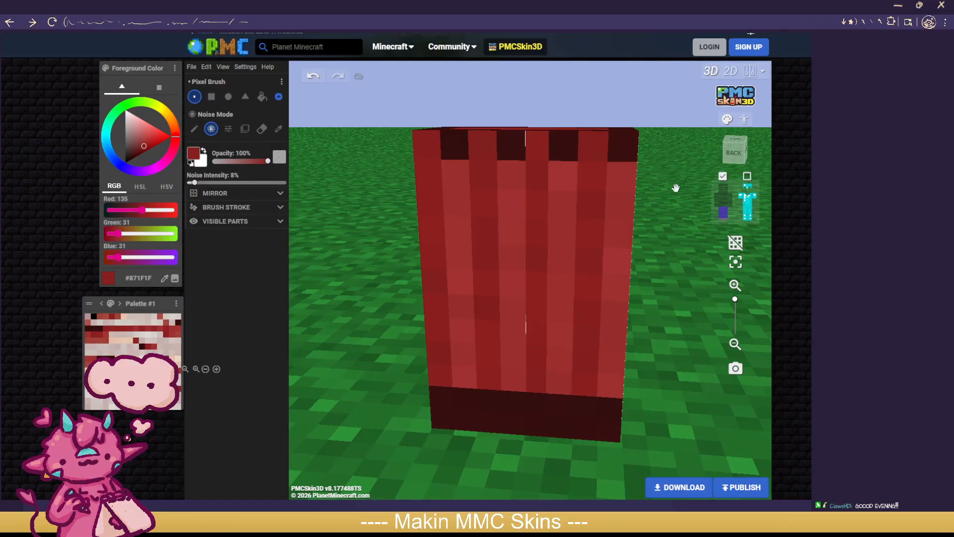
pyautogui.moveTo(676, 187); pyautogui.dragTo(571, 151)
pyautogui.click(568, 150)
pyautogui.click(605, 155)
pyautogui.moveTo(693, 178)
pyautogui.mouseDown()
pyautogui.moveTo(481, 185)
pyautogui.moveTo(478, 264)
pyautogui.mouseUp()
pyautogui.moveTo(545, 243)
pyautogui.mouseDown()
pyautogui.moveTo(644, 220)
pyautogui.moveTo(538, 168)
pyautogui.moveTo(424, 213)
pyautogui.moveTo(503, 185)
pyautogui.mouseUp()
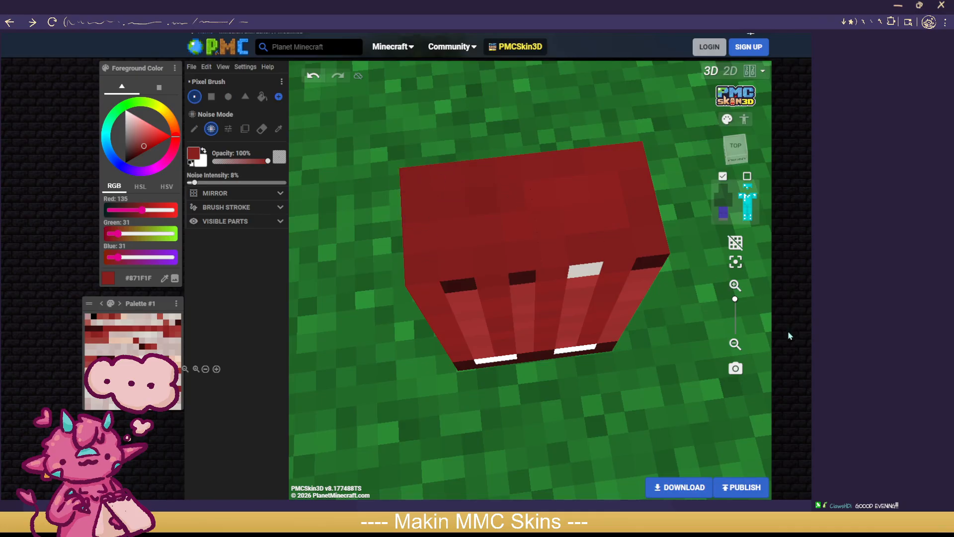
# Step: Isolate the left leg and extend its dark red stripes through the top row on the inner side
pyautogui.scroll(2, 650, 355)
pyautogui.scroll(-5, 664, 404)
pyautogui.moveTo(646, 406); pyautogui.dragTo(582, 365)
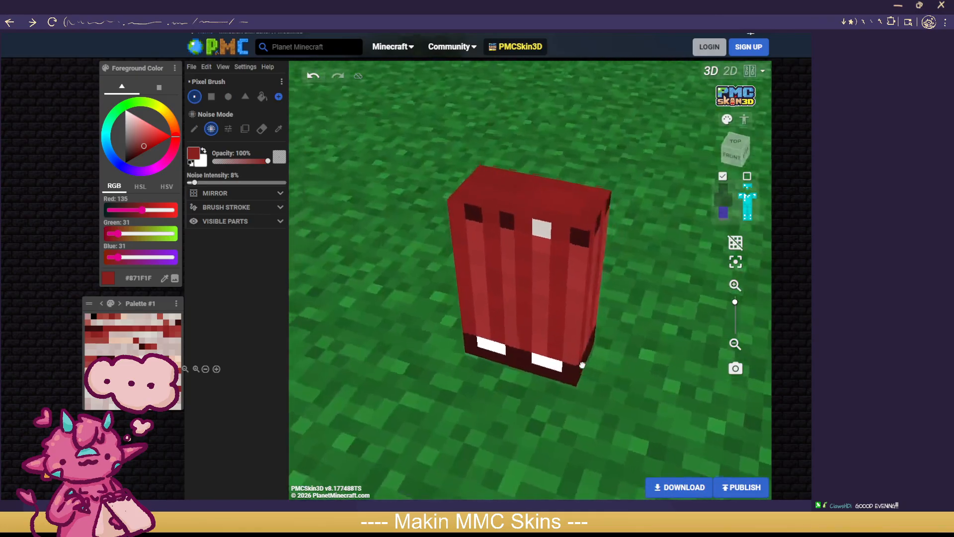
pyautogui.click(722, 220)
pyautogui.moveTo(620, 322); pyautogui.dragTo(786, 324)
pyautogui.moveTo(534, 201); pyautogui.dragTo(507, 202)
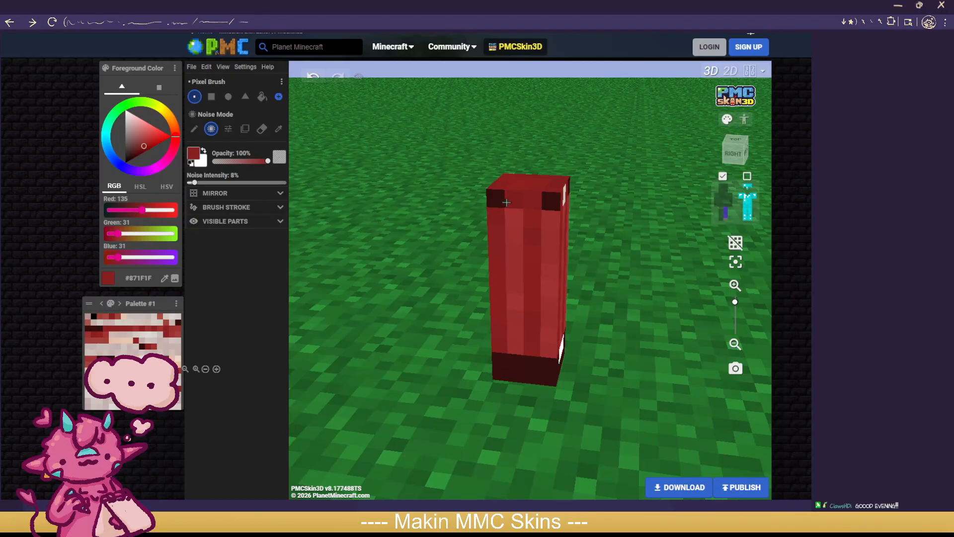
pyautogui.click(498, 201)
# Step: Isolate the right leg and extend its dark red stripes through the top row on the inner side
pyautogui.moveTo(690, 259); pyautogui.dragTo(663, 264)
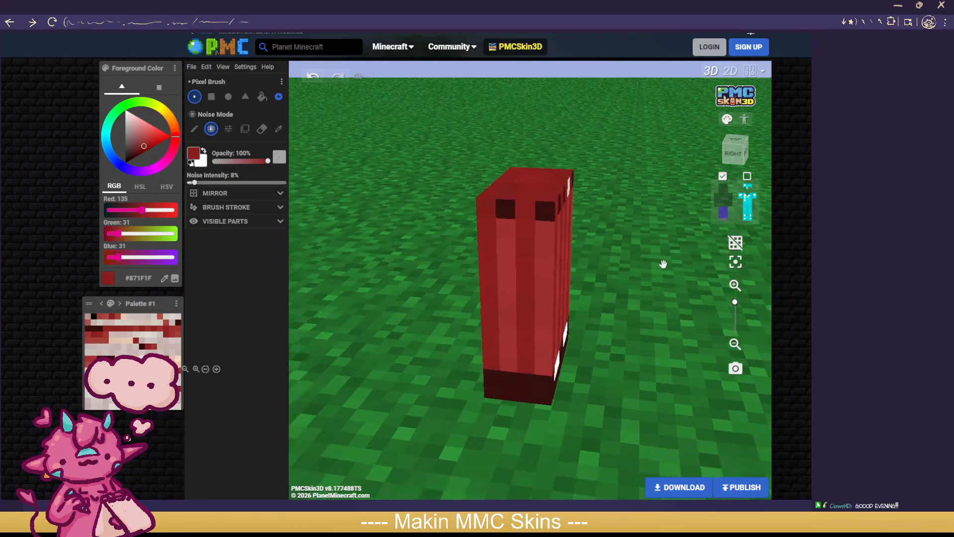
pyautogui.click(726, 219)
pyautogui.moveTo(700, 238)
pyautogui.mouseDown()
pyautogui.moveTo(447, 311)
pyautogui.moveTo(450, 298)
pyautogui.mouseUp()
pyautogui.click(537, 204)
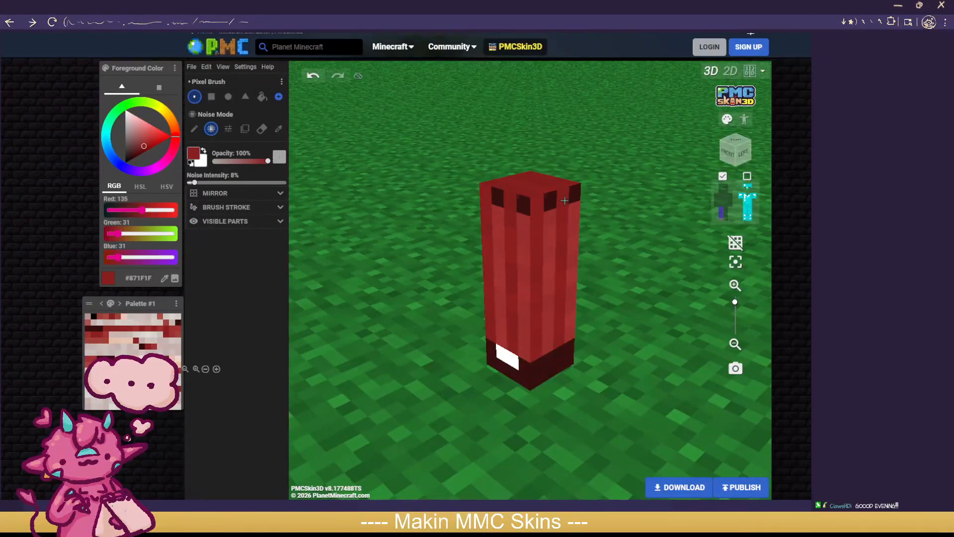
# Step: Sample the trousers' lighter red (#992E2E) and fill the remaining dark pixels in the right leg's top row in Noise mode
pyautogui.click(278, 129)
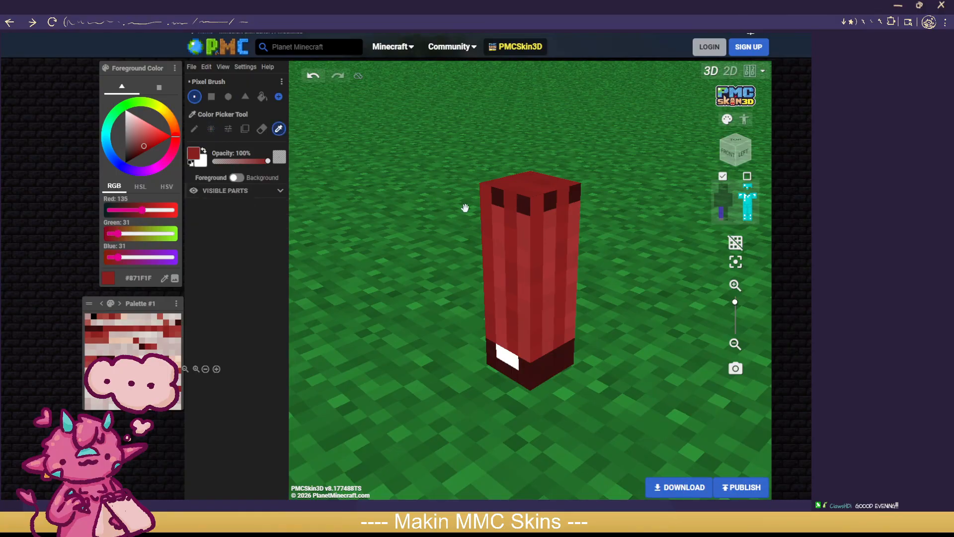
pyautogui.click(514, 219)
pyautogui.click(210, 130)
pyautogui.click(499, 198)
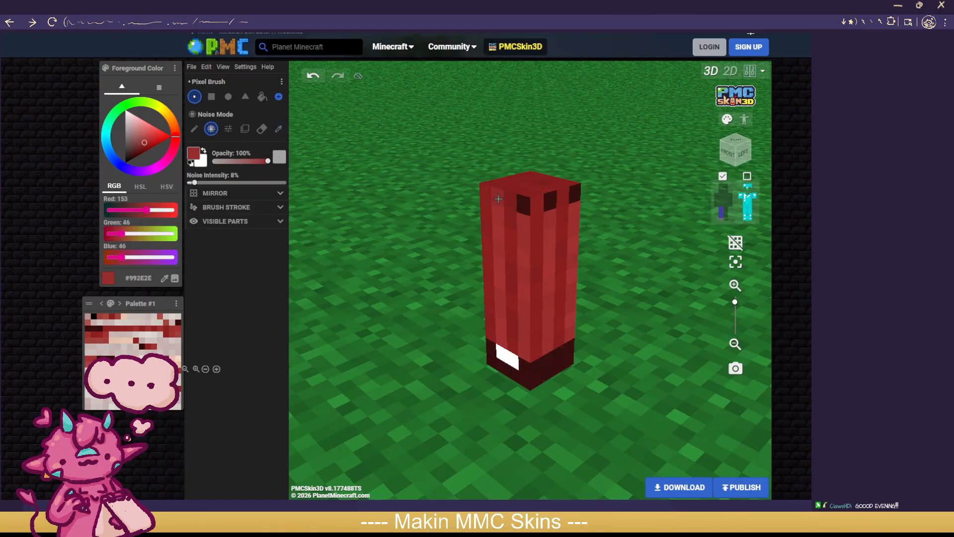
pyautogui.click(524, 204)
pyautogui.click(547, 203)
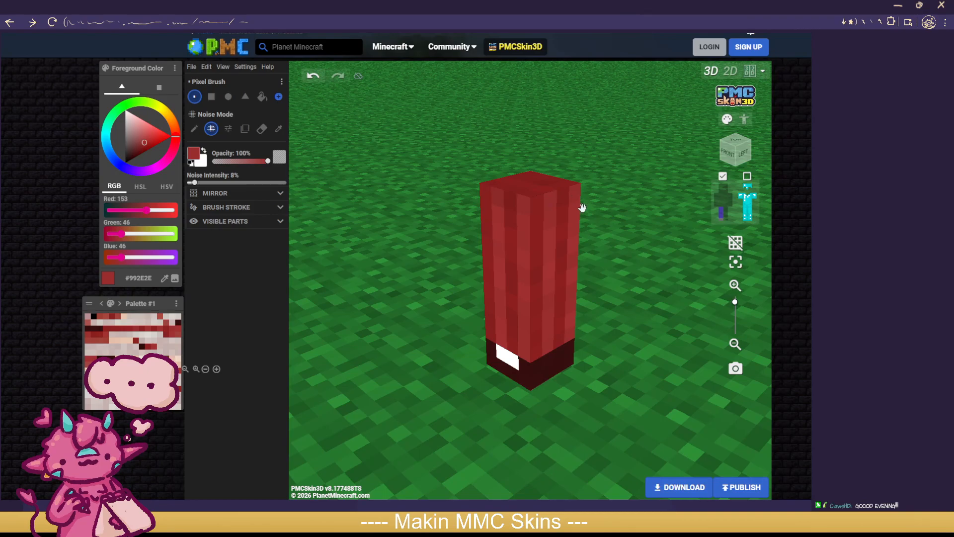
pyautogui.moveTo(583, 208); pyautogui.dragTo(527, 204)
pyautogui.moveTo(657, 232); pyautogui.dragTo(477, 219)
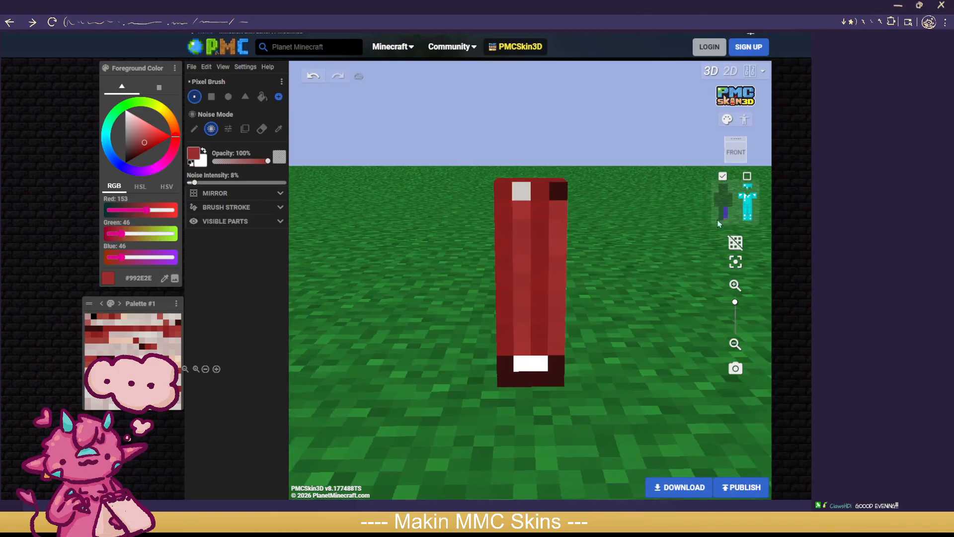
# Step: Fill the leftover off-colour pixels in the isolated leg's top row with the lighter red and show all body parts again
pyautogui.moveTo(669, 252); pyautogui.dragTo(649, 251)
pyautogui.moveTo(647, 213); pyautogui.dragTo(557, 213)
pyautogui.click(545, 194)
pyautogui.moveTo(622, 202); pyautogui.dragTo(445, 204)
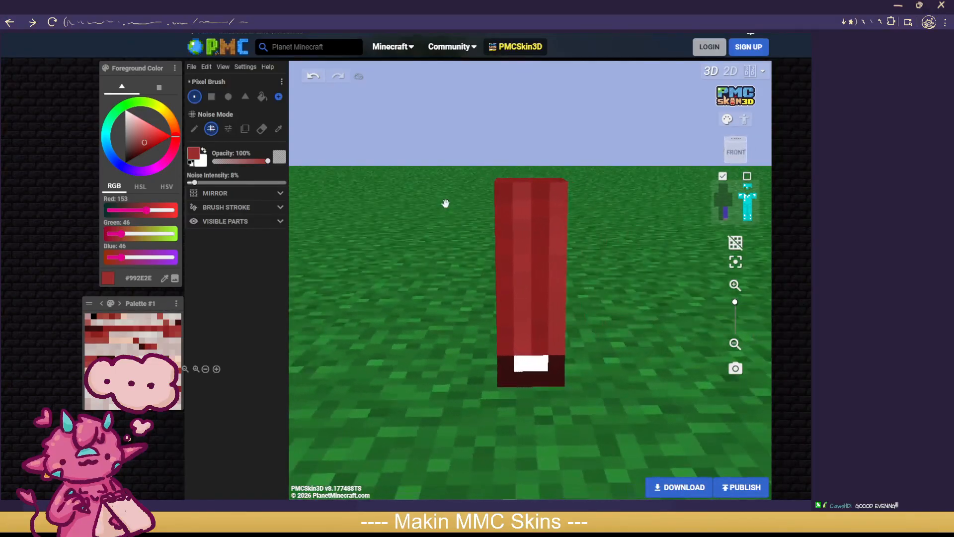
pyautogui.click(730, 215)
pyautogui.click(720, 200)
pyautogui.click(727, 199)
pyautogui.click(723, 189)
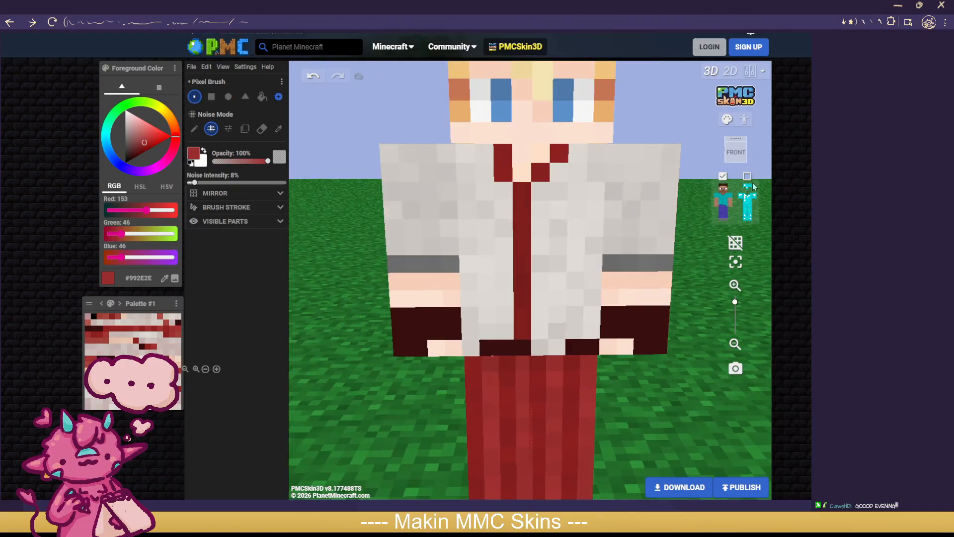
# Step: Show the outer layer and examine the complete skin from the front, sides and back
pyautogui.click(747, 176)
pyautogui.scroll(-3, 658, 323)
pyautogui.moveTo(656, 347); pyautogui.dragTo(308, 352)
pyautogui.scroll(-2, 327, 356)
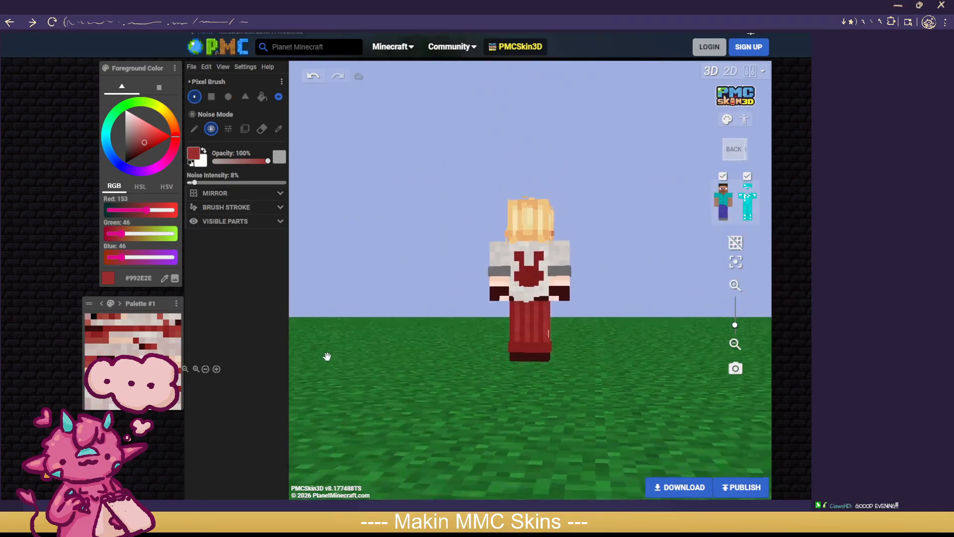
pyautogui.moveTo(537, 369); pyautogui.dragTo(612, 398)
pyautogui.moveTo(701, 407)
pyautogui.mouseDown()
pyautogui.moveTo(603, 411)
pyautogui.moveTo(693, 404)
pyautogui.mouseUp()
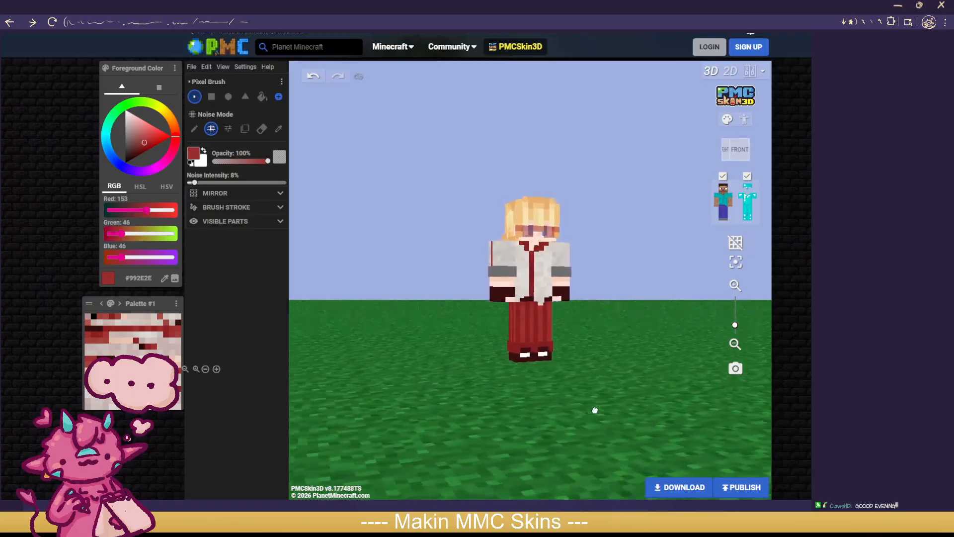
pyautogui.moveTo(586, 420); pyautogui.dragTo(518, 418)
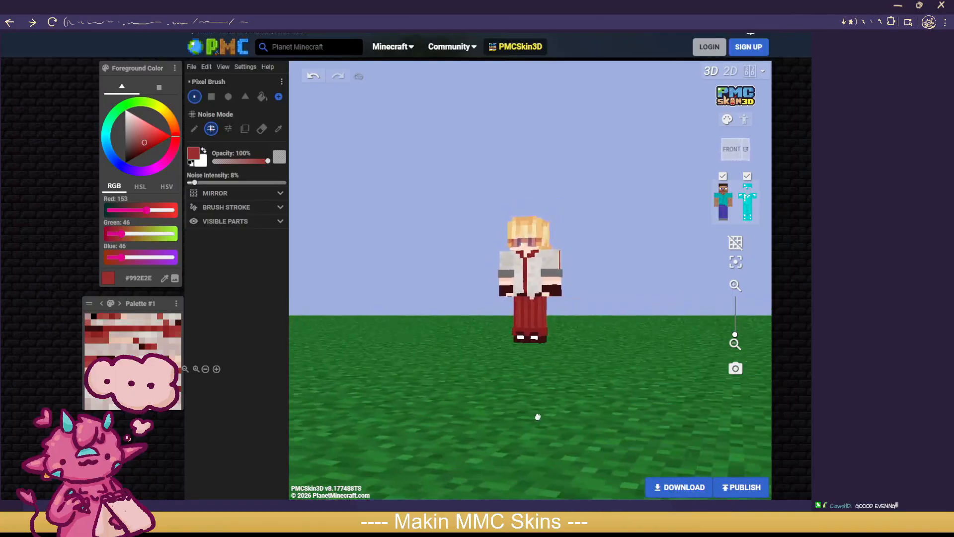
pyautogui.moveTo(634, 420); pyautogui.dragTo(503, 420)
pyautogui.scroll(5, 608, 420)
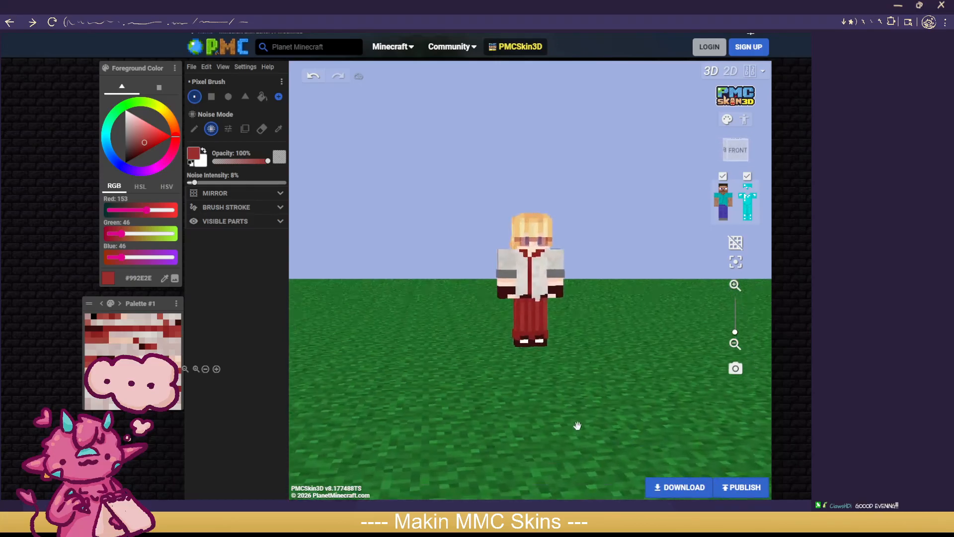
pyautogui.moveTo(596, 429)
pyautogui.mouseDown()
pyautogui.moveTo(683, 421)
pyautogui.moveTo(593, 426)
pyautogui.mouseUp()
pyautogui.moveTo(488, 428); pyautogui.dragTo(600, 420)
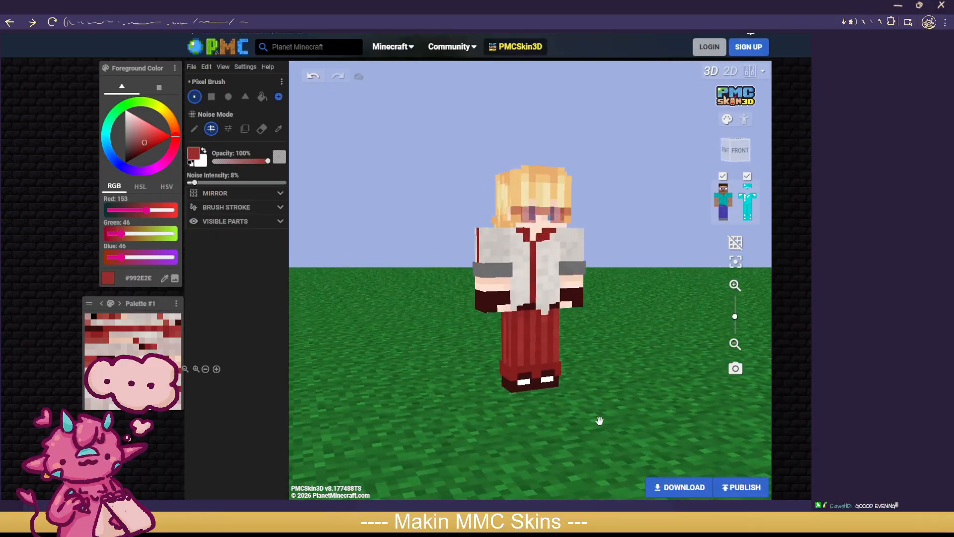
pyautogui.scroll(5, 684, 313)
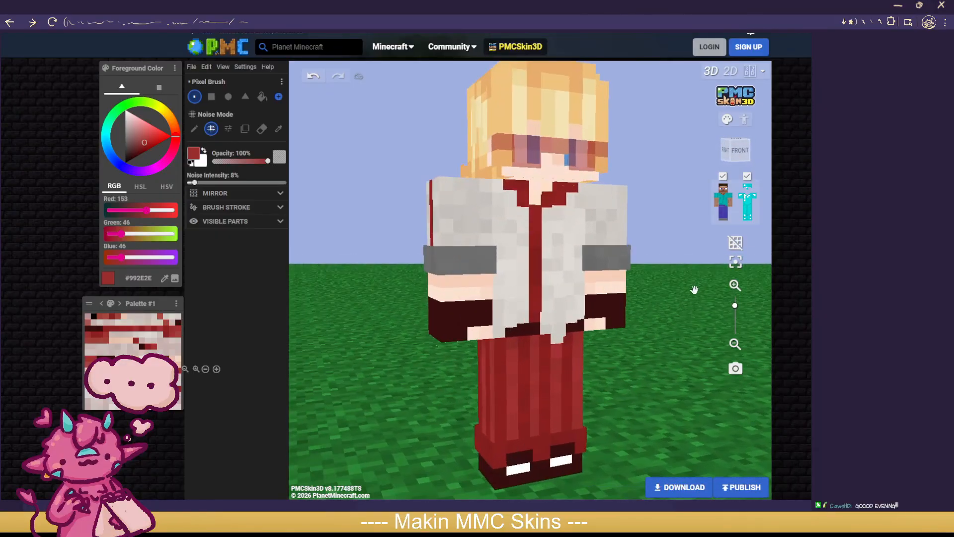
pyautogui.moveTo(587, 304); pyautogui.dragTo(670, 300)
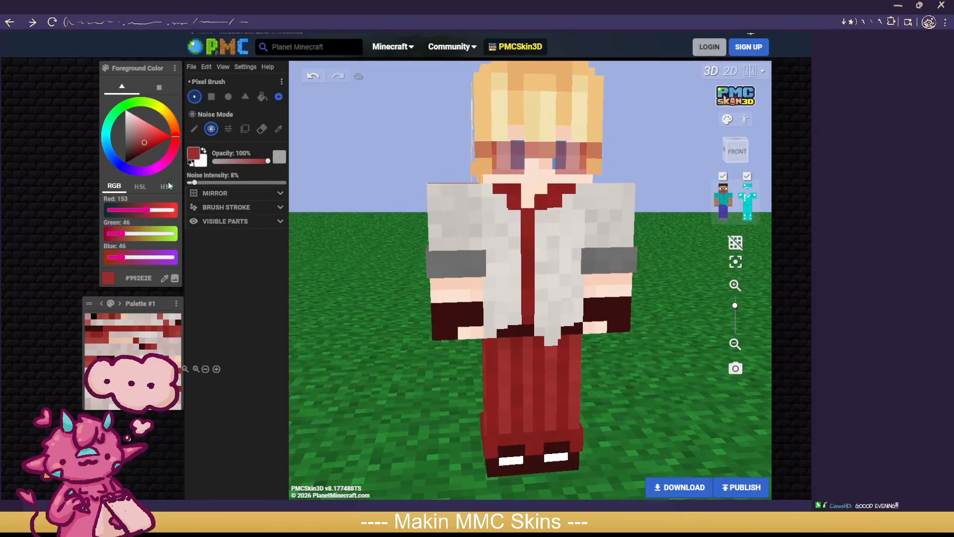
# Step: Set the colour to #D91010 at 40% opacity and tint the sunglasses' lenses and front edge
pyautogui.moveTo(151, 138); pyautogui.dragTo(162, 139)
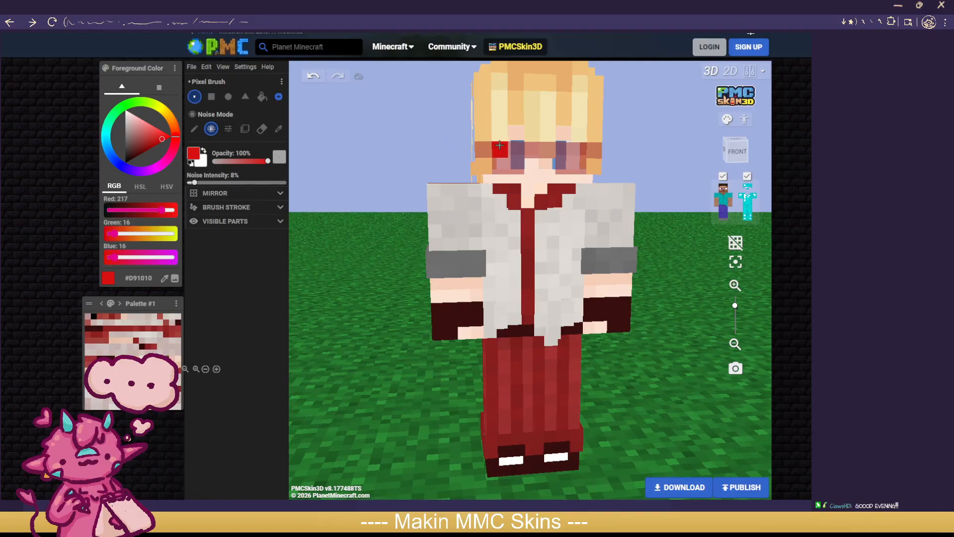
pyautogui.moveTo(233, 162)
pyautogui.mouseDown()
pyautogui.moveTo(224, 163)
pyautogui.moveTo(234, 162)
pyautogui.mouseUp()
pyautogui.moveTo(504, 149)
pyautogui.mouseDown()
pyautogui.moveTo(578, 154)
pyautogui.moveTo(564, 166)
pyautogui.mouseUp()
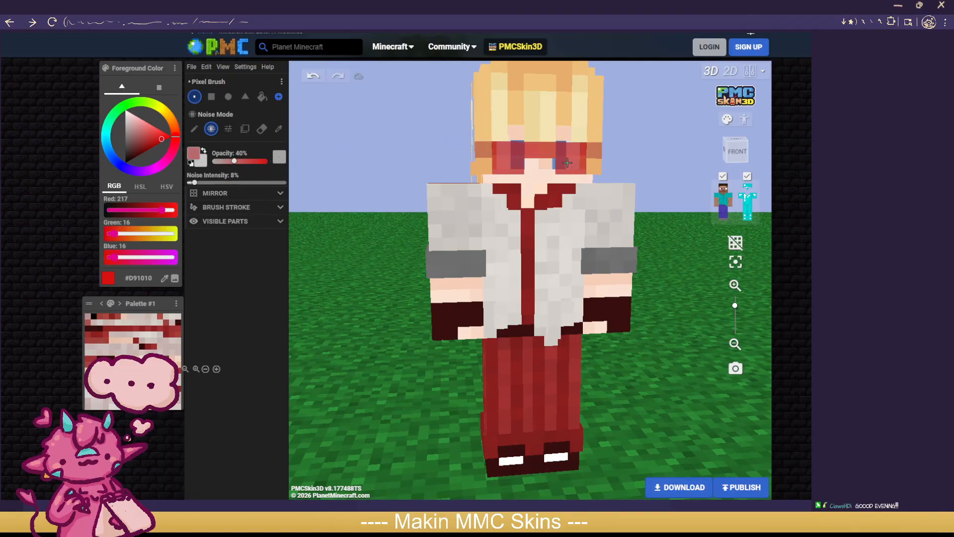
pyautogui.click(483, 151)
# Step: Tint the glasses' temple pixel on the other side of the head on the base layer, and show the outer layer again
pyautogui.scroll(-2, 656, 193)
pyautogui.moveTo(645, 219); pyautogui.dragTo(579, 200)
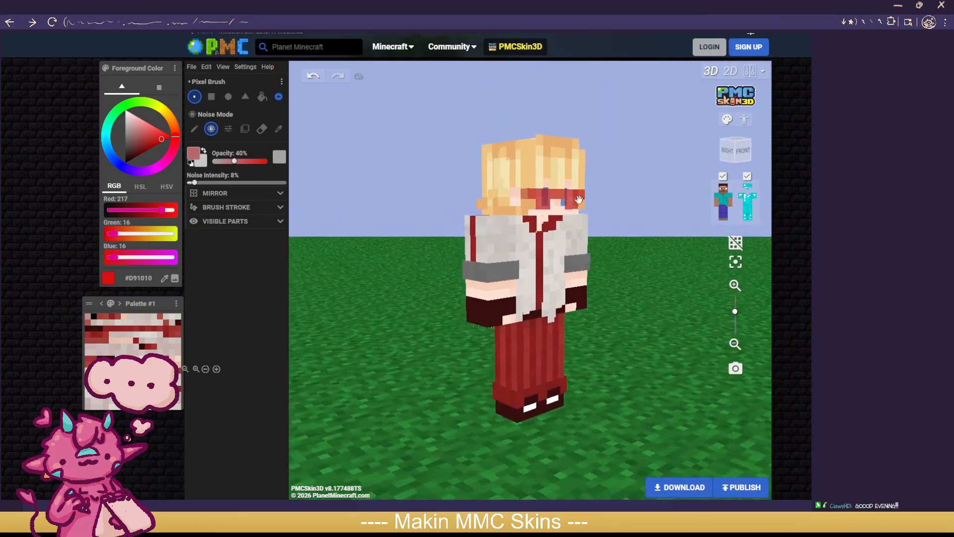
pyautogui.moveTo(656, 194); pyautogui.dragTo(465, 192)
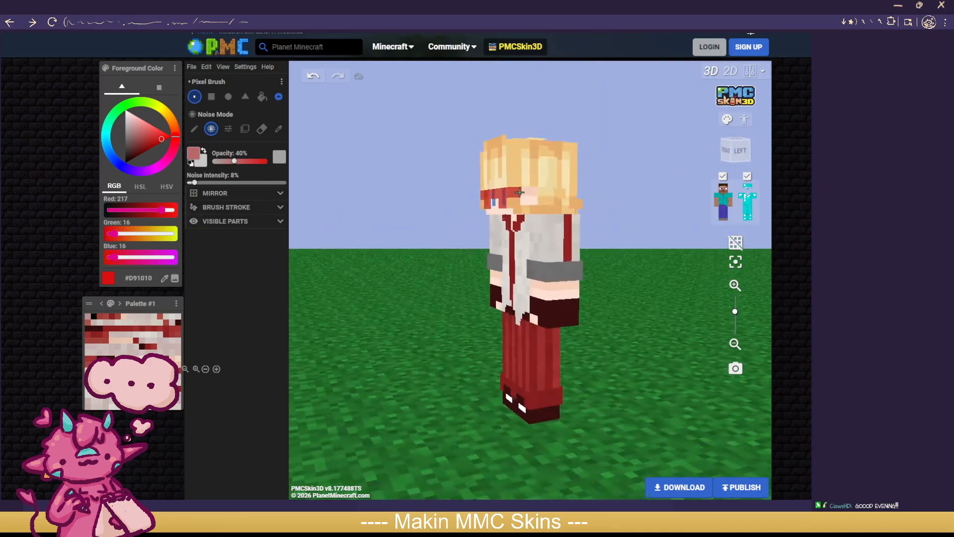
pyautogui.click(748, 178)
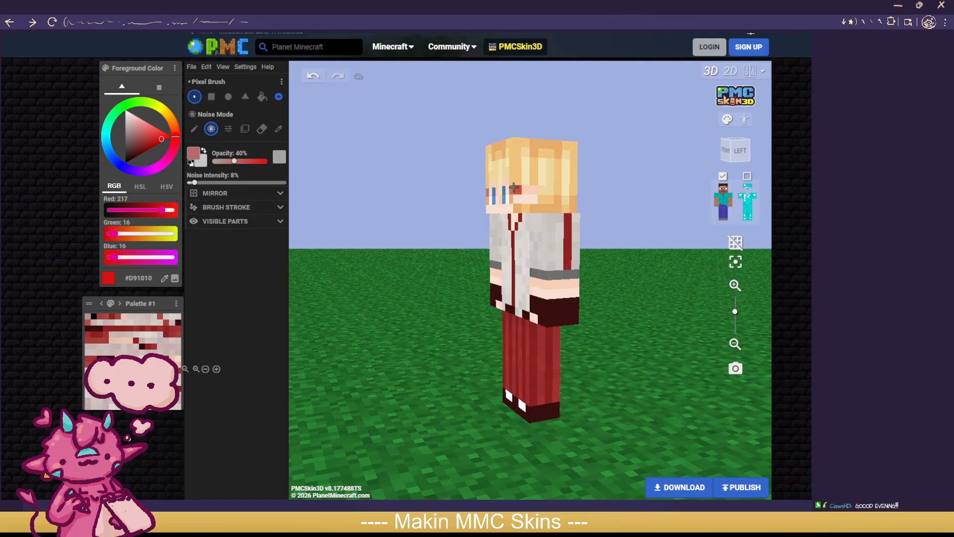
pyautogui.moveTo(362, 215); pyautogui.dragTo(449, 217)
pyautogui.moveTo(545, 228); pyautogui.dragTo(656, 285)
pyautogui.click(747, 176)
# Step: Examine the retinted glasses together with the whole outfit from near and far
pyautogui.scroll(-5, 598, 274)
pyautogui.scroll(3, 672, 288)
pyautogui.scroll(-2, 656, 286)
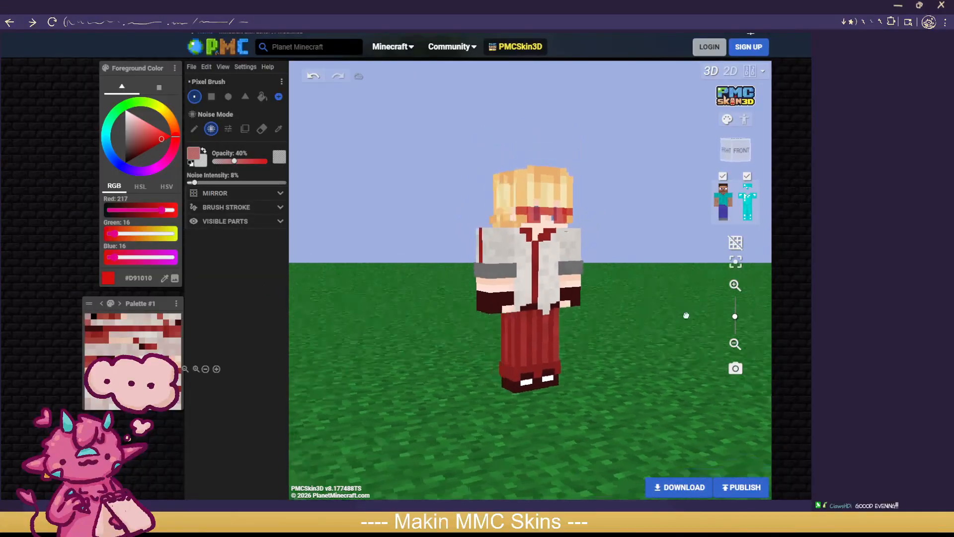
pyautogui.moveTo(686, 315)
pyautogui.mouseDown()
pyautogui.moveTo(845, 310)
pyautogui.moveTo(522, 323)
pyautogui.moveTo(685, 324)
pyautogui.mouseUp()
pyautogui.scroll(3, 674, 323)
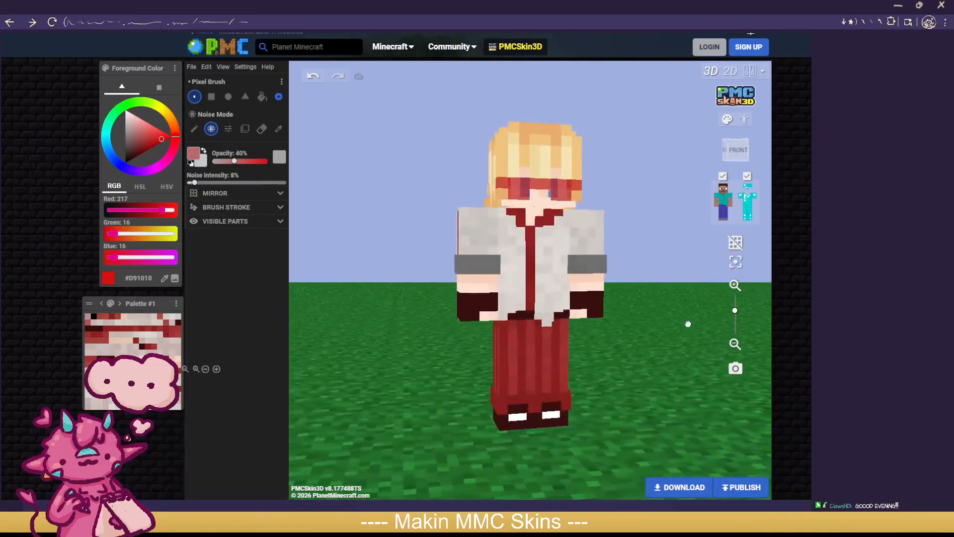
pyautogui.scroll(1, 687, 323)
pyautogui.scroll(2, 688, 323)
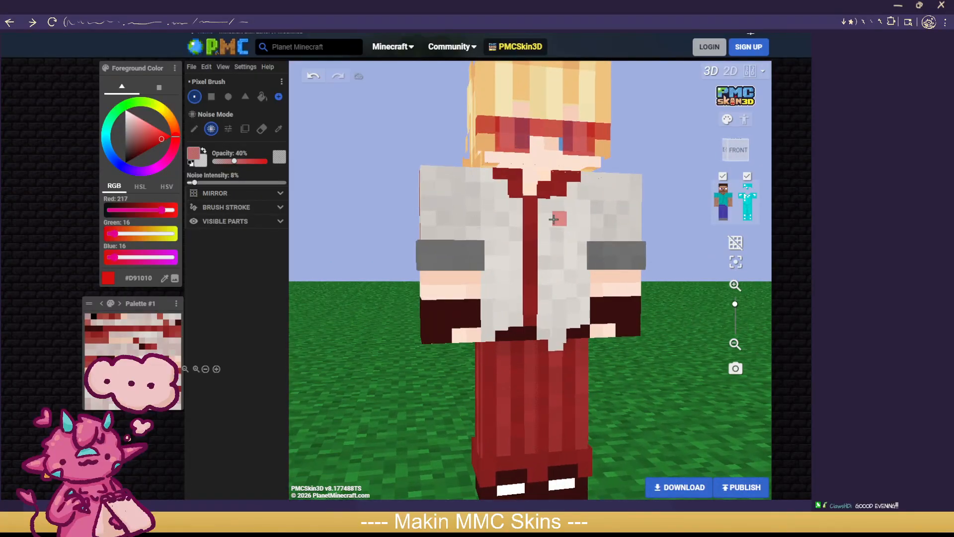
# Step: Try a five-pixel patch in the trousers' lighter red (#992E2E) on the base-layer shirt's chest, using Noise mode
pyautogui.click(747, 176)
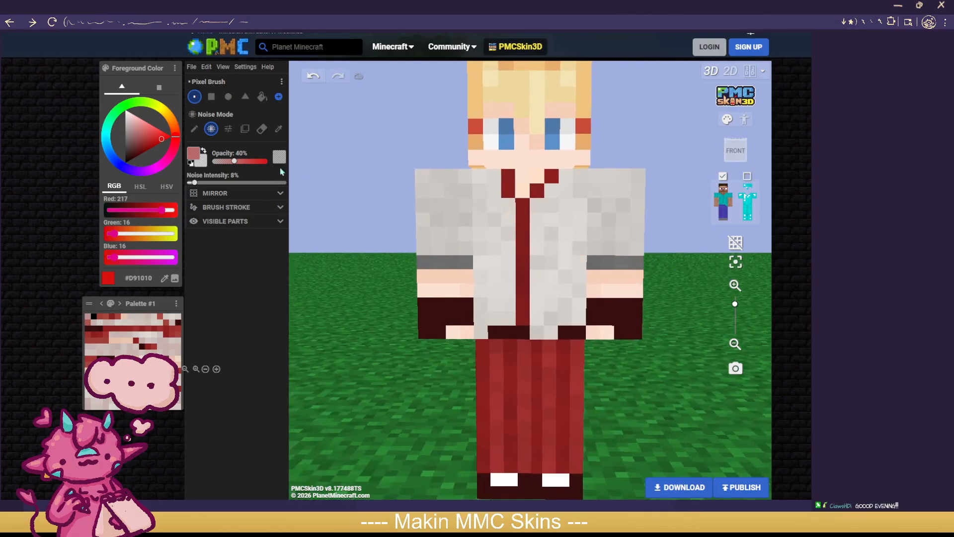
pyautogui.click(280, 130)
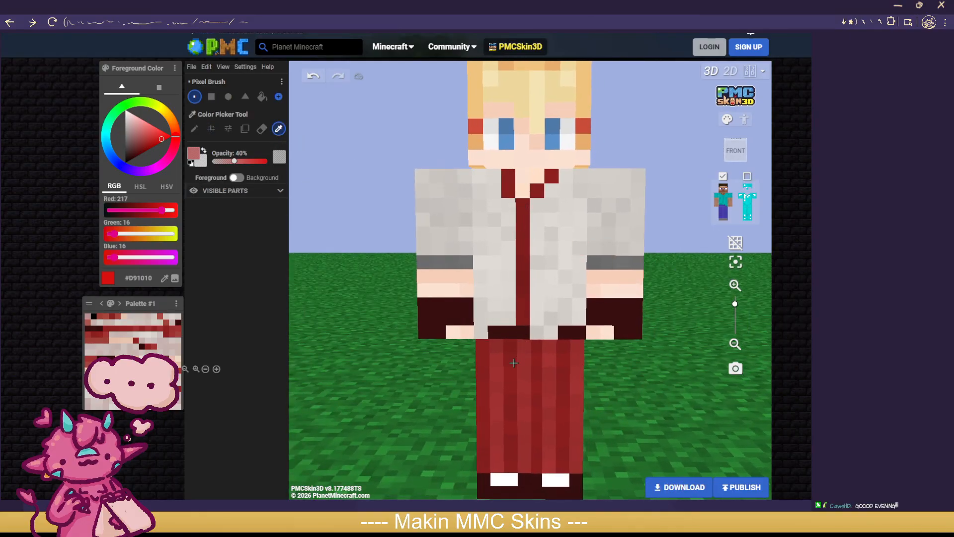
pyautogui.click(517, 358)
pyautogui.click(517, 358)
pyautogui.click(211, 129)
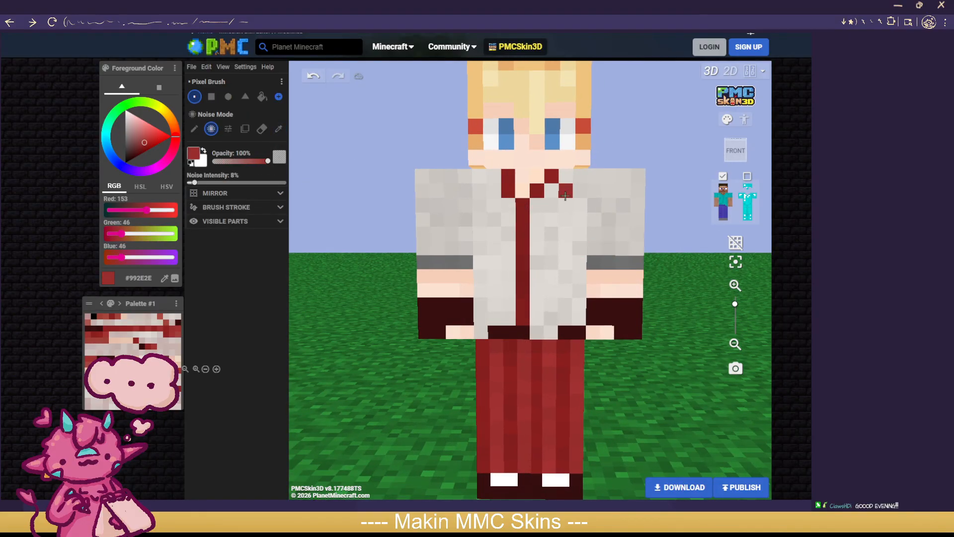
pyautogui.click(554, 220)
pyautogui.click(566, 232)
pyautogui.click(568, 224)
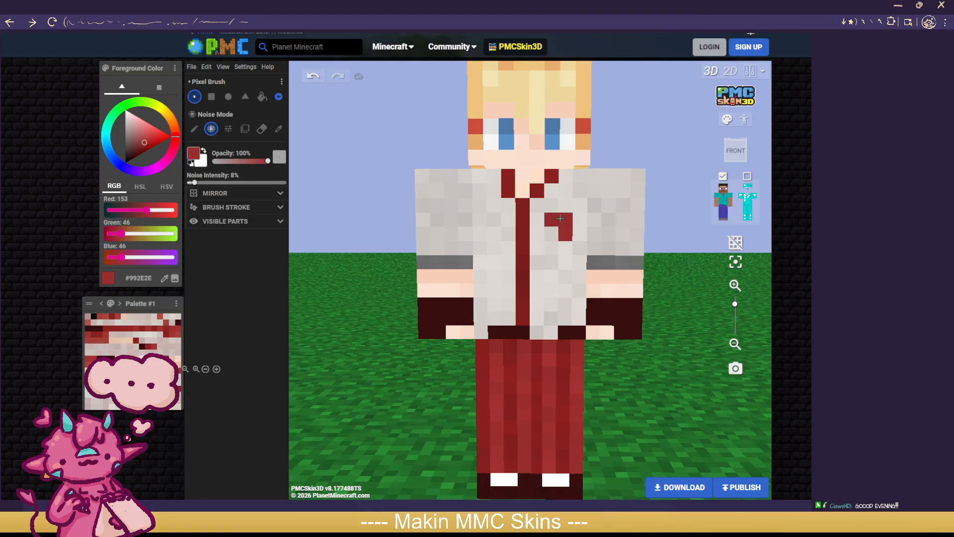
pyautogui.click(551, 234)
pyautogui.click(566, 205)
pyautogui.scroll(-1, 690, 244)
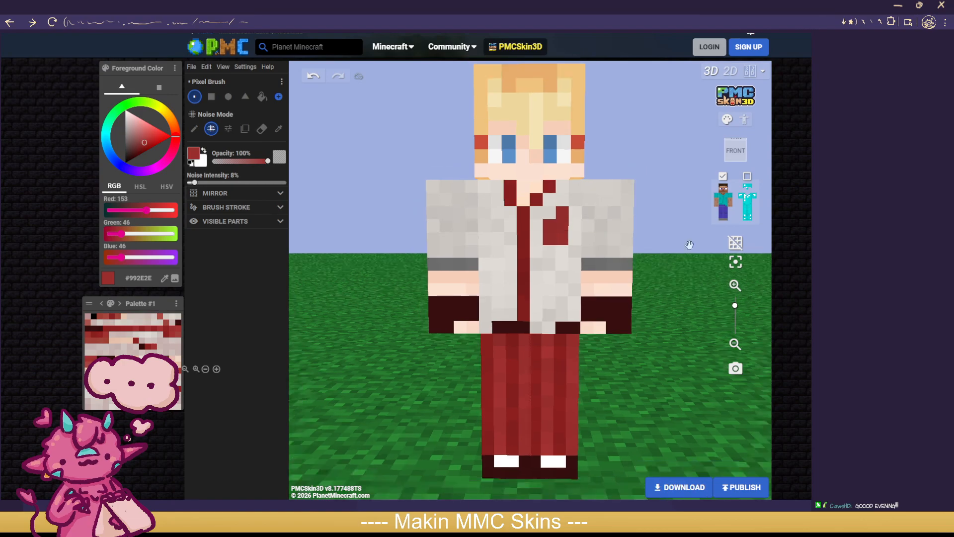
pyautogui.click(747, 176)
pyautogui.scroll(-3, 673, 287)
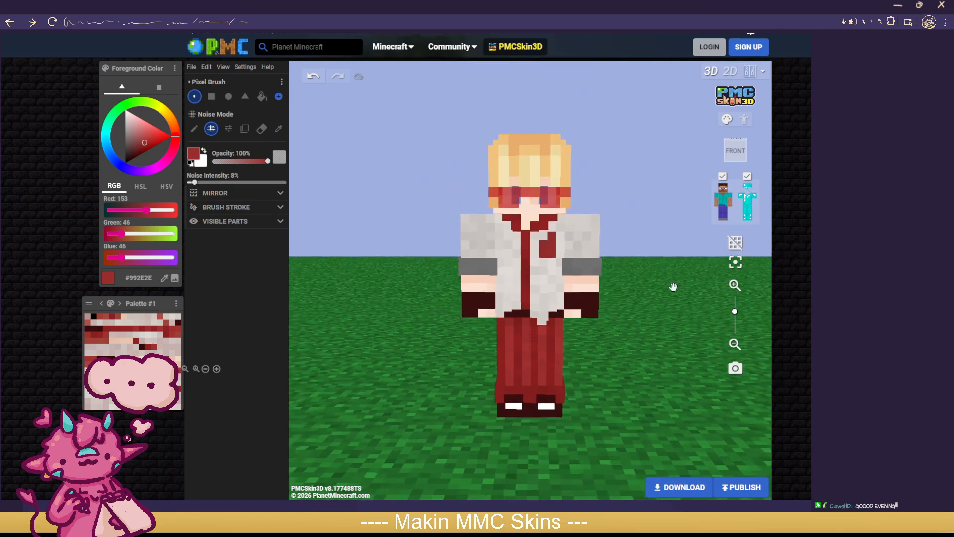
# Step: Undo most of the red chest patch and try a bar two pixels wide in its place
pyautogui.click(316, 80)
pyautogui.scroll(-2, 394, 223)
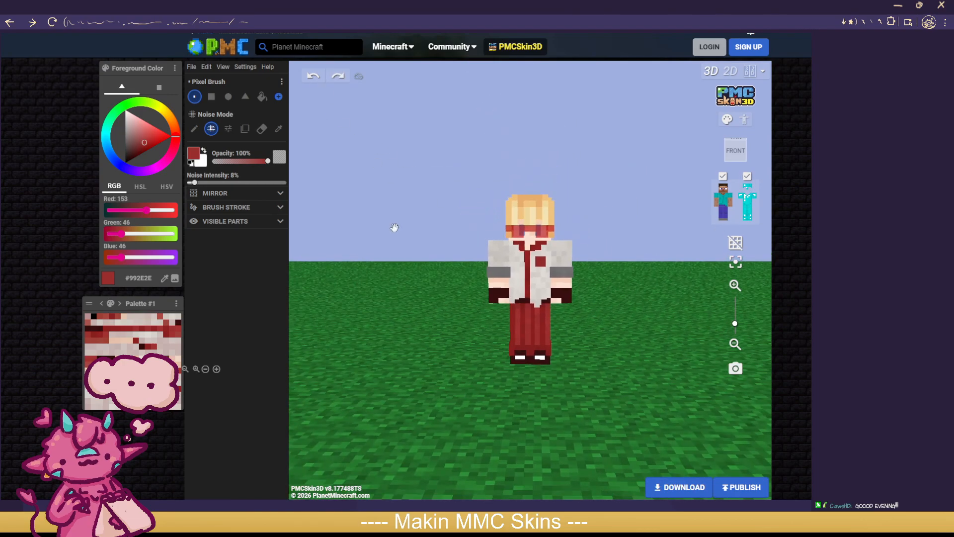
pyautogui.scroll(2, 393, 221)
pyautogui.click(318, 80)
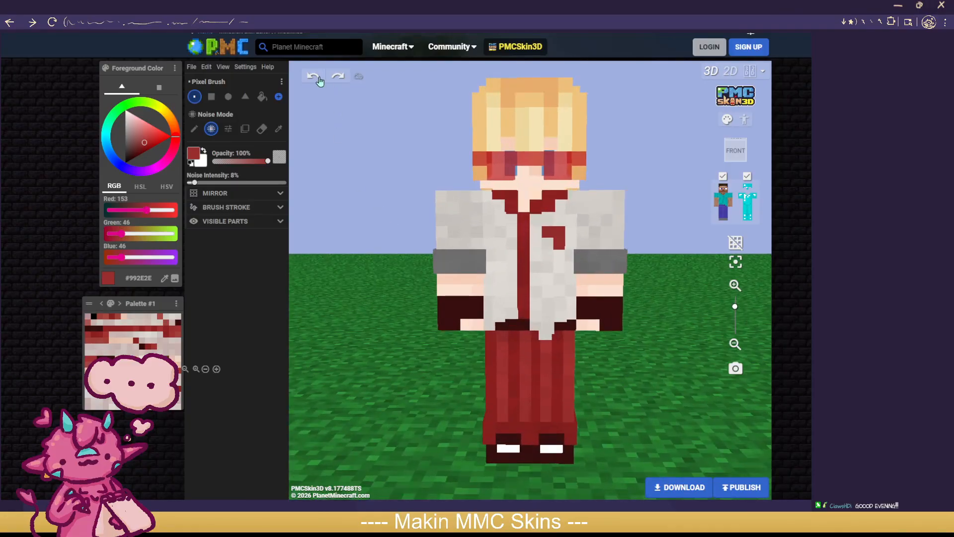
pyautogui.click(318, 80)
pyautogui.click(318, 79)
pyautogui.click(552, 235)
pyautogui.scroll(-3, 660, 347)
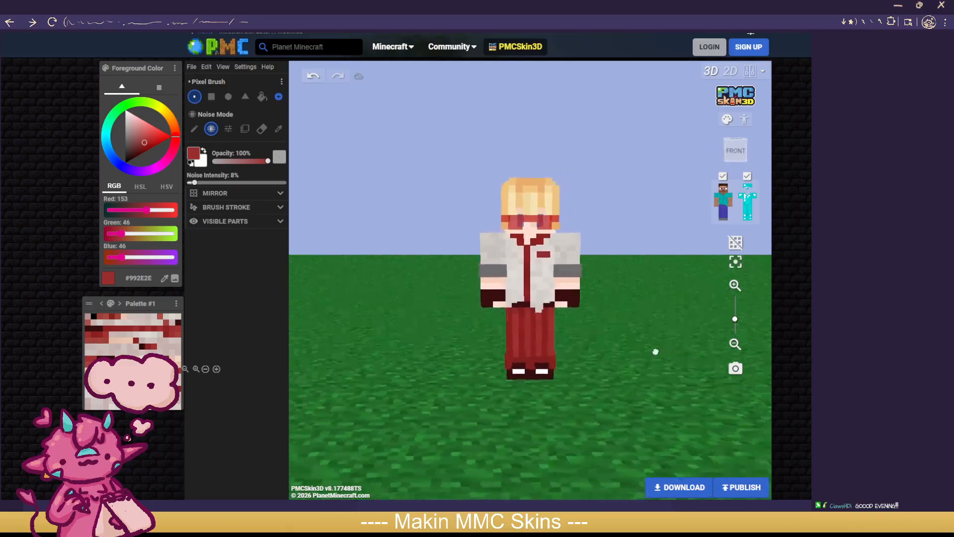
# Step: Undo the two-pixel red bar on the shirt's chest
pyautogui.moveTo(654, 351)
pyautogui.mouseDown()
pyautogui.moveTo(559, 349)
pyautogui.moveTo(648, 347)
pyautogui.mouseUp()
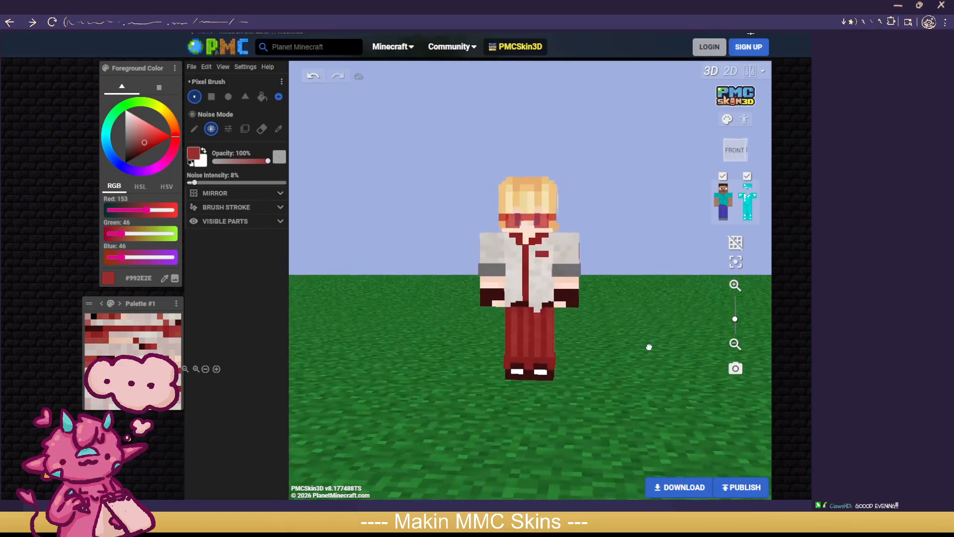
pyautogui.scroll(2, 649, 345)
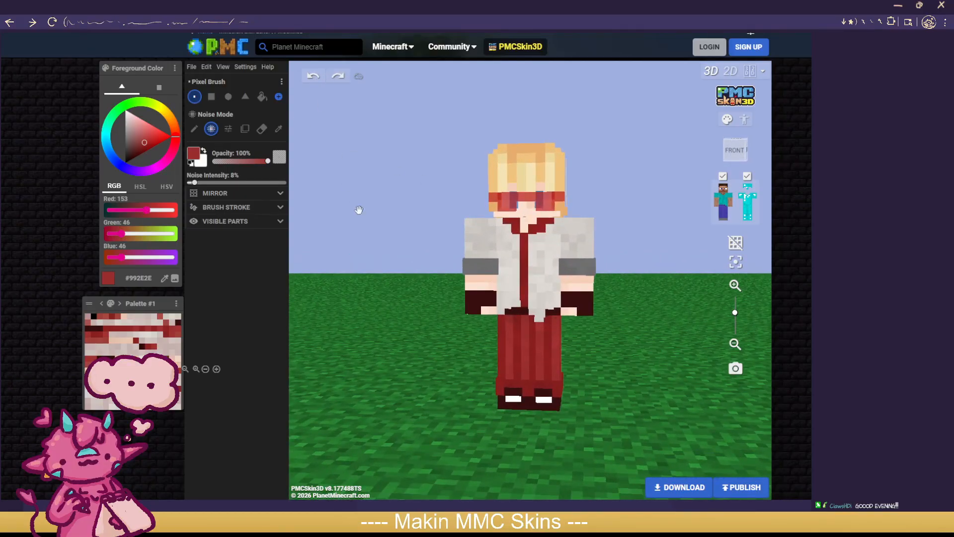
pyautogui.scroll(-1, 371, 281)
pyautogui.scroll(-1, 620, 334)
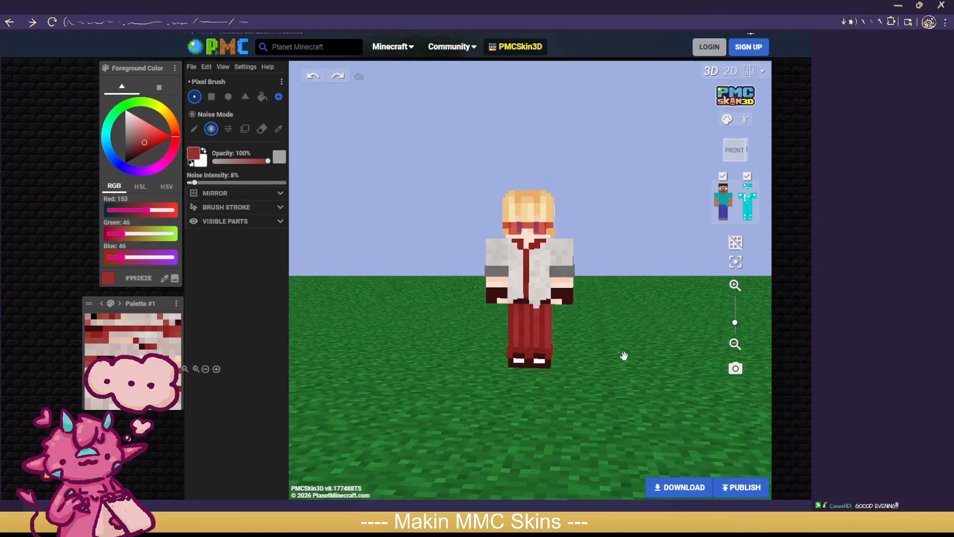
# Step: Compare the blond character's outfit with the matching red-haired skin open in the other editor tab
pyautogui.moveTo(535, 432)
pyautogui.mouseDown()
pyautogui.moveTo(628, 422)
pyautogui.moveTo(353, 424)
pyautogui.moveTo(592, 396)
pyautogui.moveTo(481, 396)
pyautogui.moveTo(634, 402)
pyautogui.moveTo(571, 448)
pyautogui.moveTo(621, 458)
pyautogui.moveTo(662, 445)
pyautogui.moveTo(528, 446)
pyautogui.mouseUp()
pyautogui.scroll(-1, 526, 427)
pyautogui.scroll(1, 650, 403)
pyautogui.scroll(2, 650, 402)
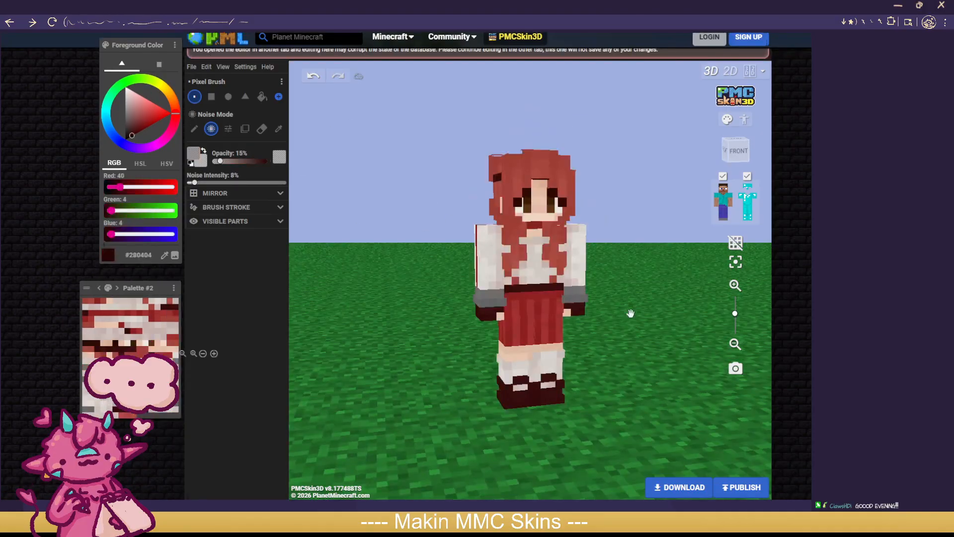
pyautogui.moveTo(630, 344); pyautogui.dragTo(695, 336)
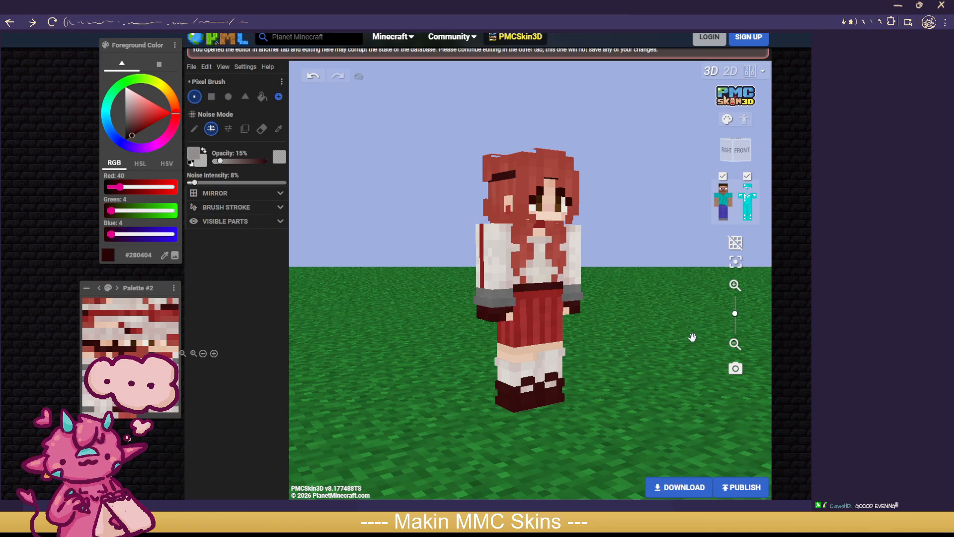
pyautogui.moveTo(691, 338); pyautogui.dragTo(654, 334)
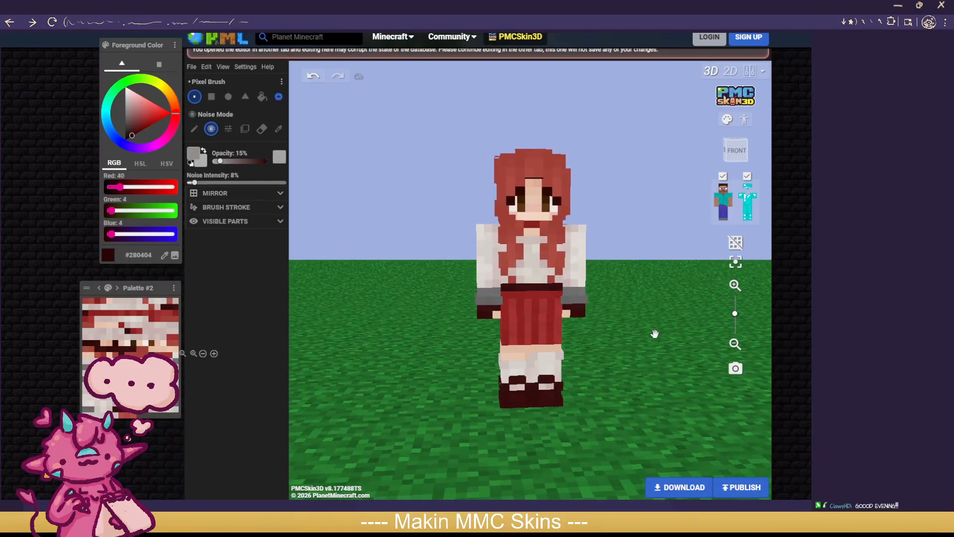
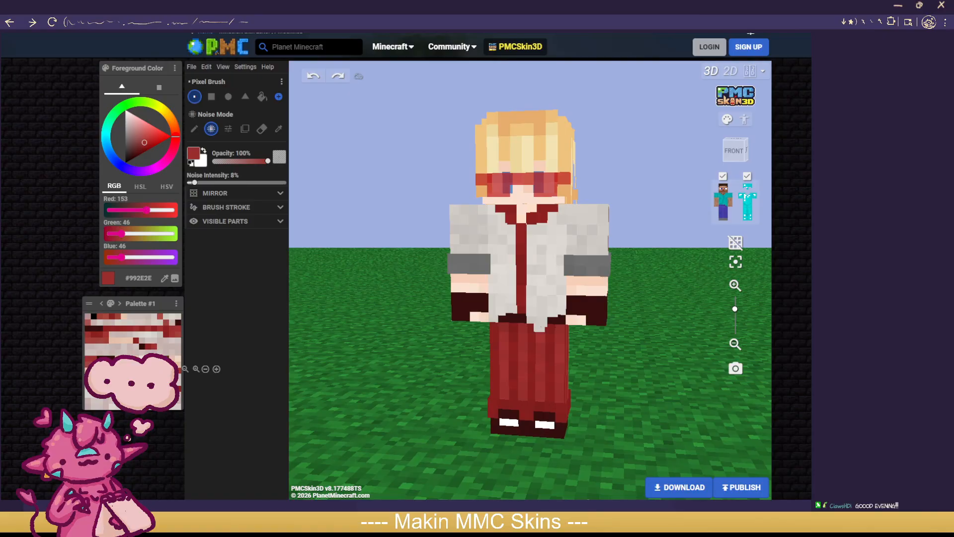
pyautogui.moveTo(400, 353)
pyautogui.mouseDown()
pyautogui.moveTo(699, 352)
pyautogui.moveTo(381, 352)
pyautogui.moveTo(412, 353)
pyautogui.mouseUp()
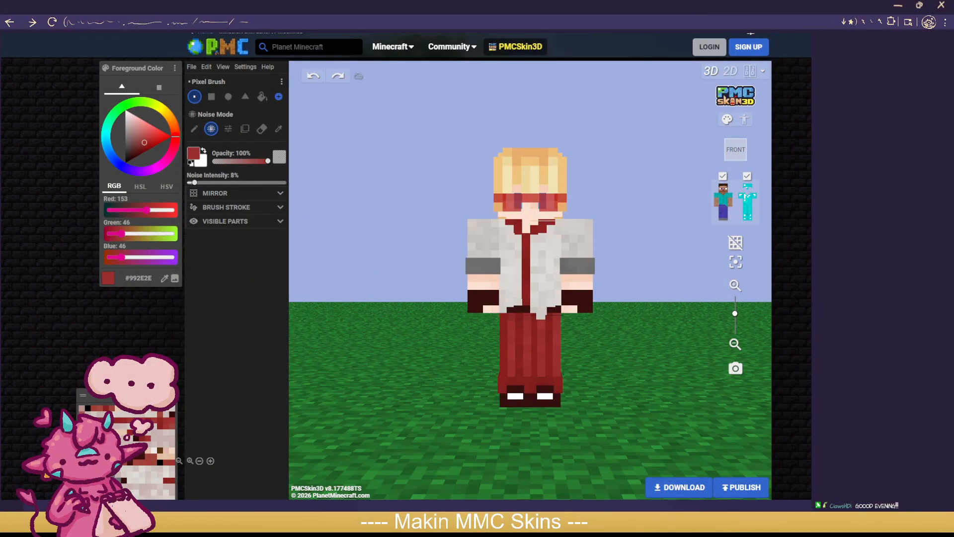
pyautogui.click(169, 6)
pyautogui.click(80, 6)
pyautogui.moveTo(422, 171); pyautogui.dragTo(447, 179)
pyautogui.click(169, 6)
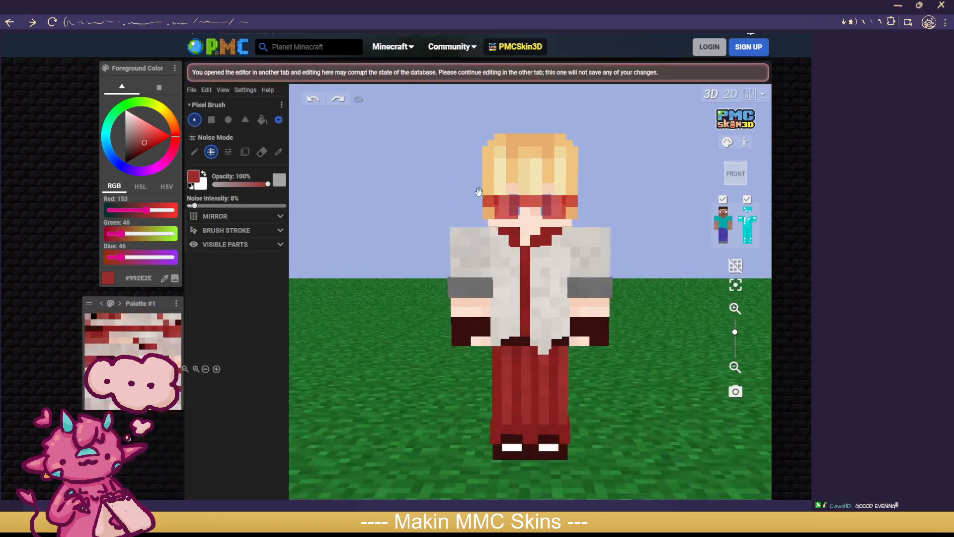
# Step: Try a pinkish-grey (#C3AFAD) shading column along one base-layer sleeve's inner edge, using Noise mode at 81% opacity
pyautogui.moveTo(679, 262); pyautogui.dragTo(704, 248)
pyautogui.scroll(1, 705, 248)
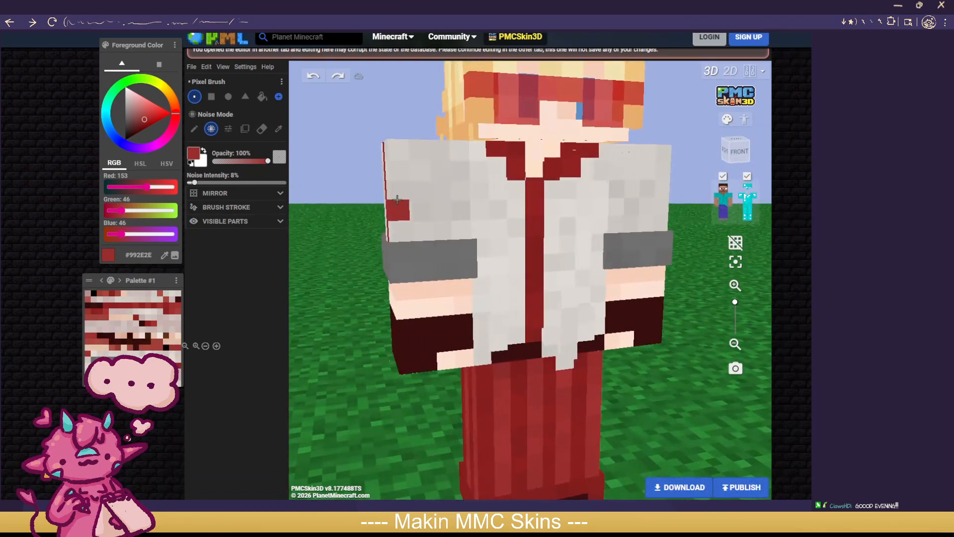
pyautogui.click(278, 128)
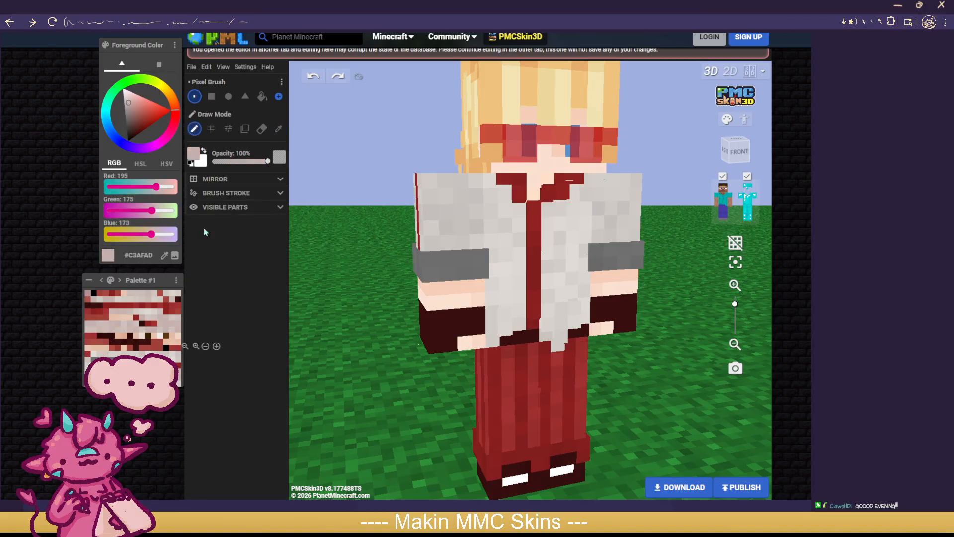
pyautogui.click(253, 161)
pyautogui.moveTo(253, 161); pyautogui.dragTo(257, 161)
pyautogui.click(212, 129)
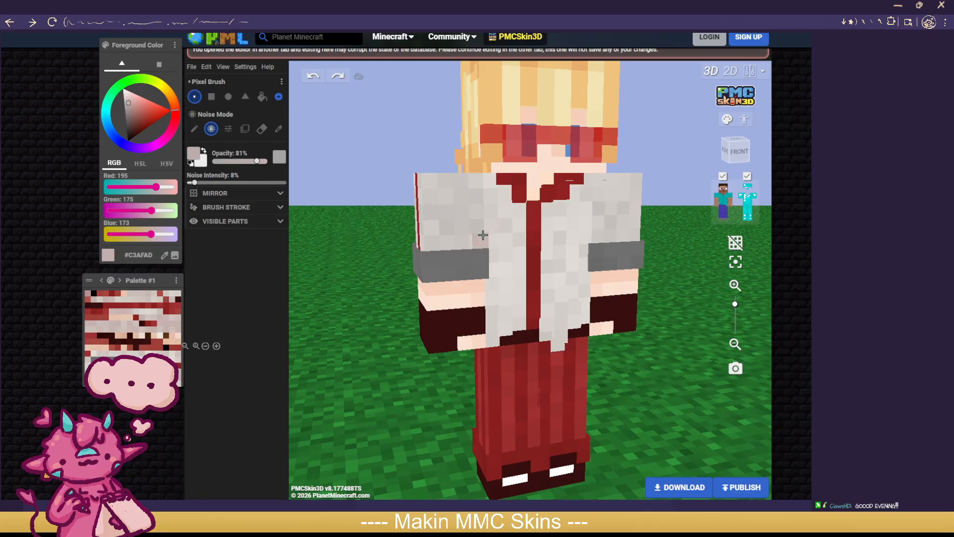
pyautogui.click(747, 176)
pyautogui.moveTo(476, 171); pyautogui.dragTo(474, 260)
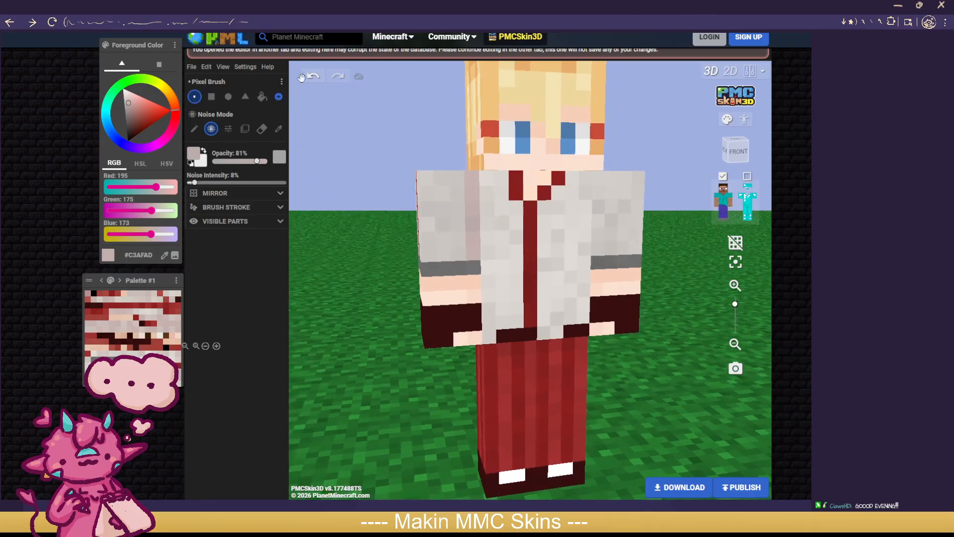
# Step: Undo the sleeve shading and try the same pinkish grey again at 51% opacity
pyautogui.click(313, 76)
pyautogui.moveTo(256, 161); pyautogui.dragTo(240, 161)
pyautogui.moveTo(326, 116)
pyautogui.mouseDown()
pyautogui.moveTo(316, 87)
pyautogui.moveTo(423, 149)
pyautogui.mouseUp()
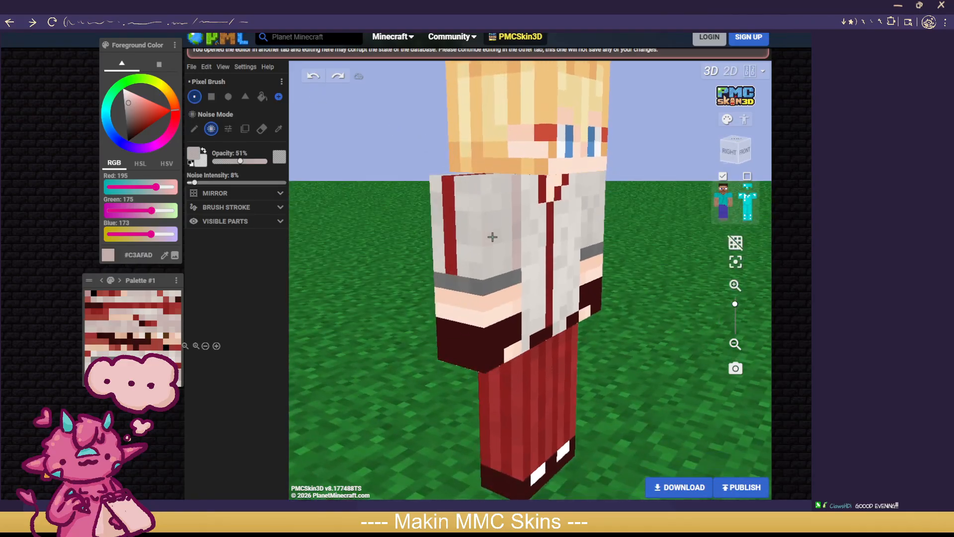
pyautogui.moveTo(493, 237); pyautogui.dragTo(512, 248)
# Step: Reload the page and reopen the blond skin in the Advanced Editor
pyautogui.click(52, 22)
pyautogui.click(518, 83)
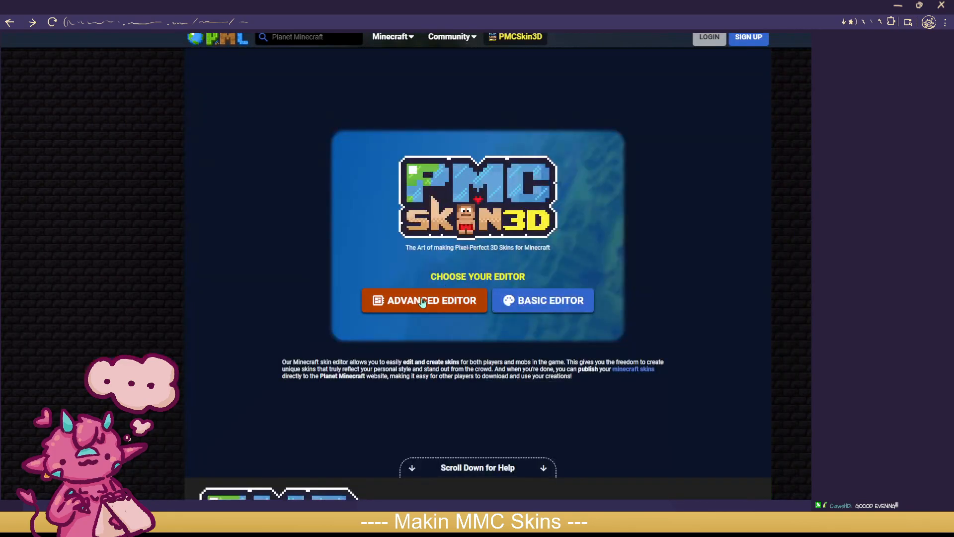
pyautogui.click(422, 300)
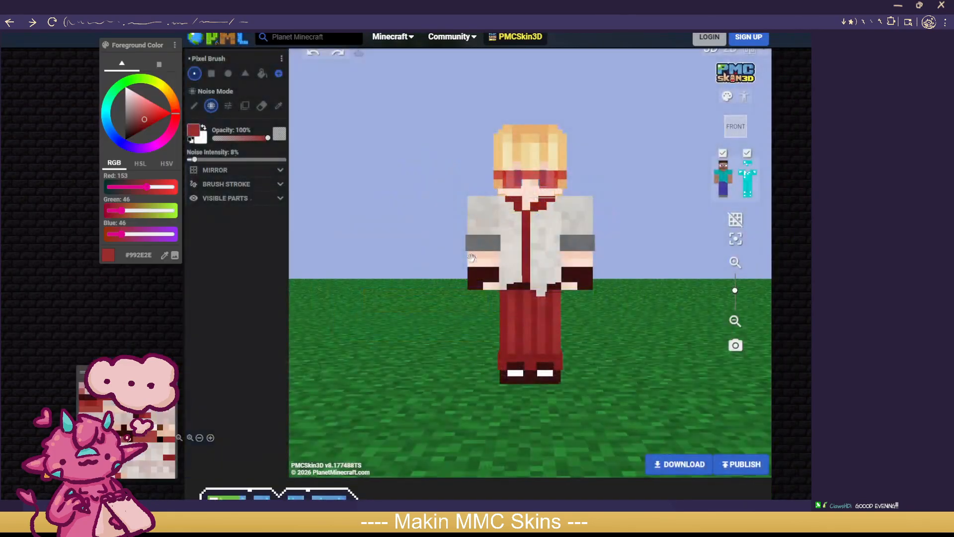
pyautogui.scroll(2, 472, 257)
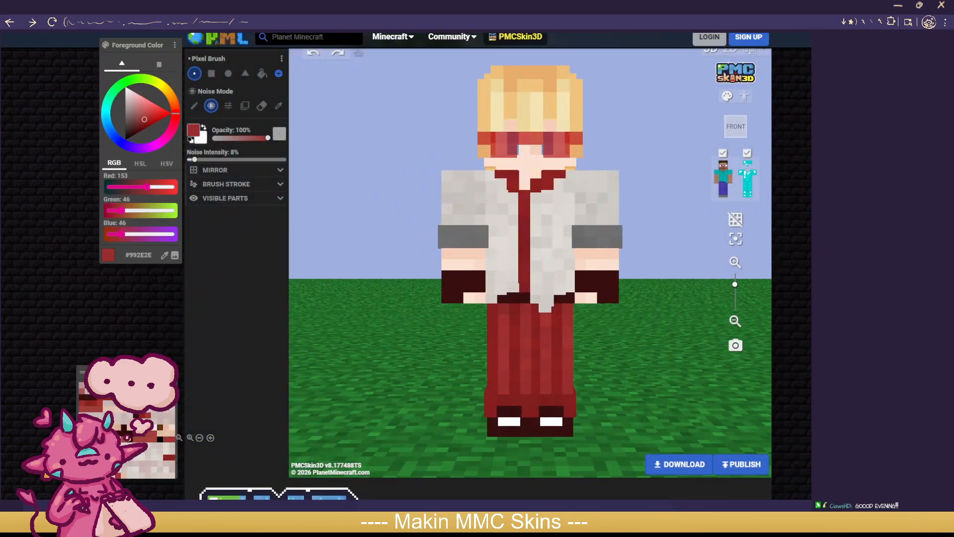
# Step: Hide the outer layer and shade both sleeves' inner front edges with pinkish grey (#C7B4B1) in Noise mode at 58% opacity
pyautogui.click(109, 417)
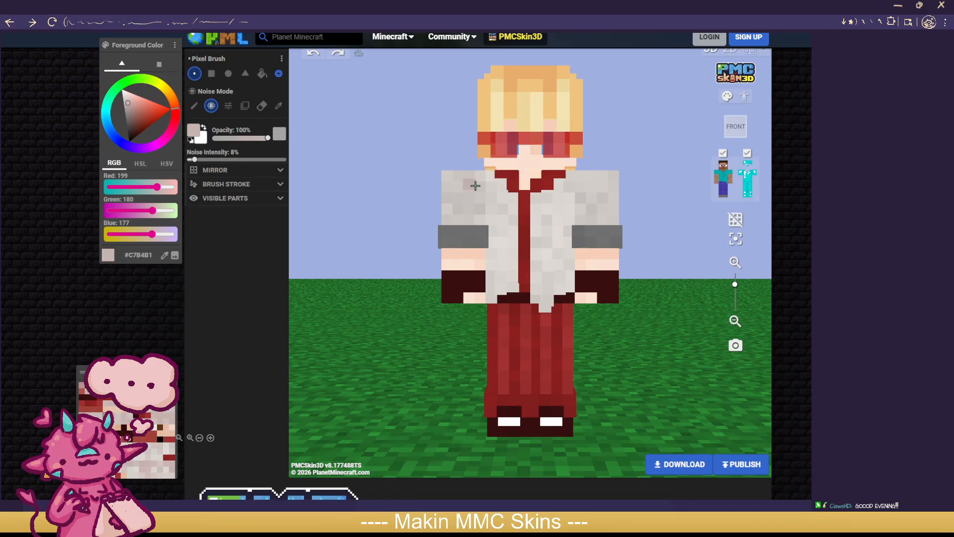
pyautogui.click(747, 153)
pyautogui.moveTo(356, 170)
pyautogui.mouseDown()
pyautogui.moveTo(398, 192)
pyautogui.moveTo(340, 170)
pyautogui.mouseUp()
pyautogui.scroll(2, 340, 170)
pyautogui.moveTo(234, 135); pyautogui.dragTo(244, 137)
pyautogui.moveTo(463, 127); pyautogui.dragTo(453, 213)
pyautogui.click(312, 59)
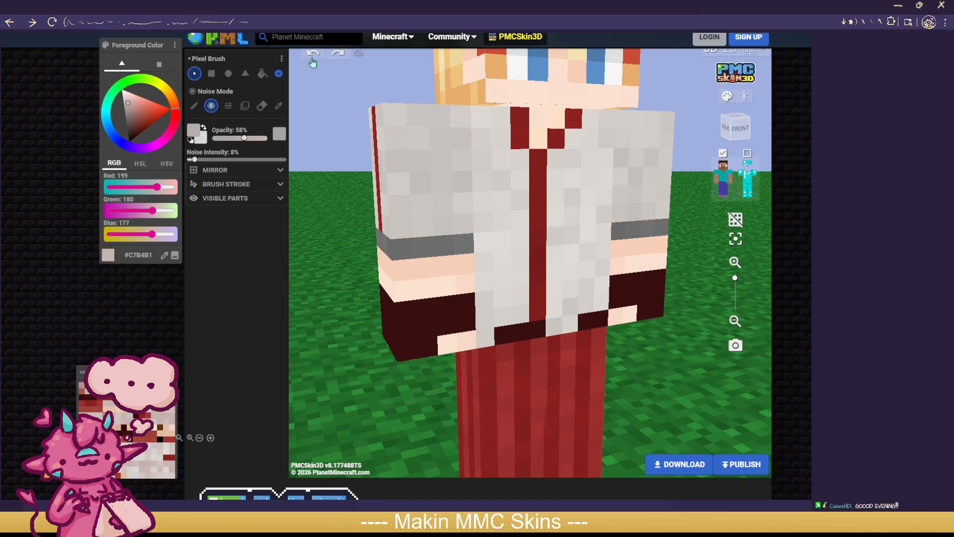
pyautogui.scroll(1, 312, 54)
pyautogui.moveTo(464, 130); pyautogui.dragTo(468, 244)
pyautogui.moveTo(622, 139); pyautogui.dragTo(622, 229)
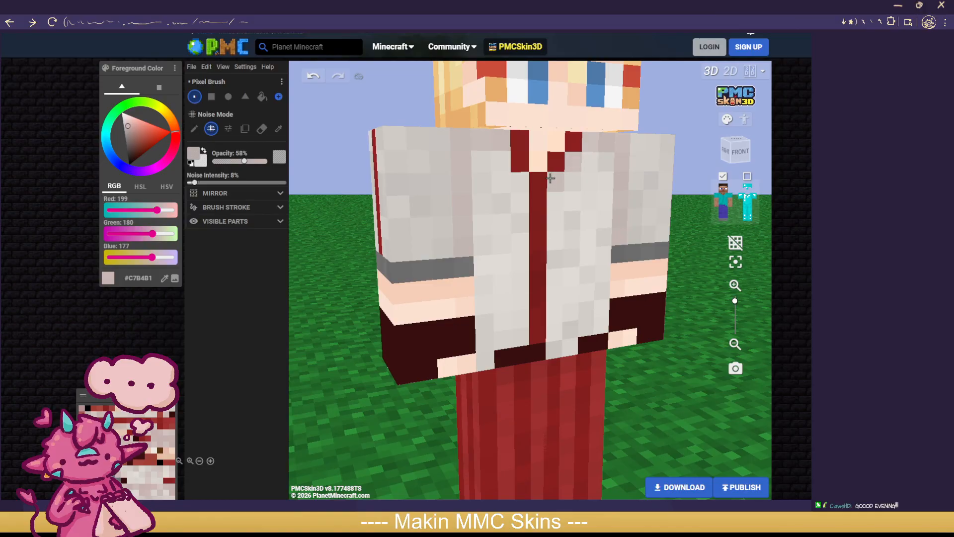
# Step: Add scattered pinkish-grey shading pixels beside the base-layer shirt's central red stripe, under the collar and along the hem
pyautogui.moveTo(563, 180); pyautogui.dragTo(553, 283)
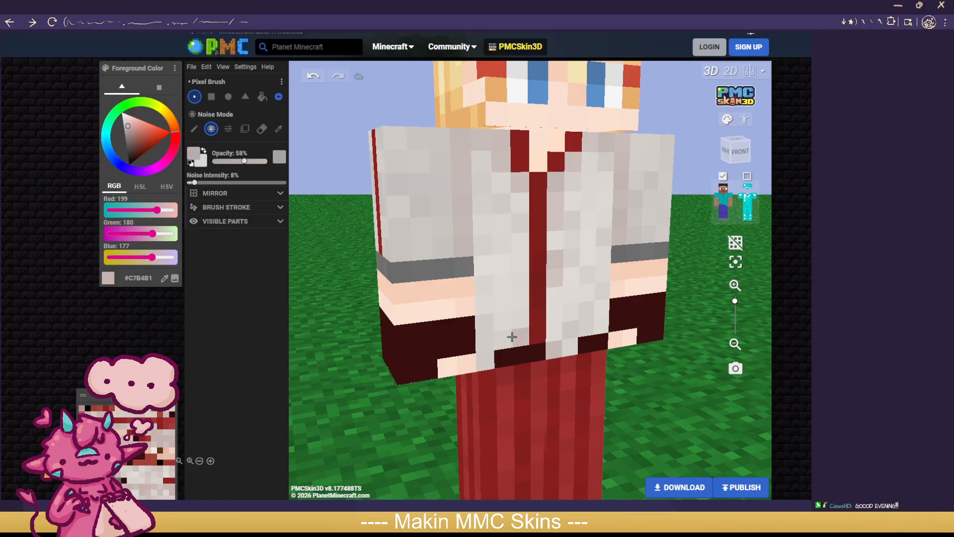
pyautogui.moveTo(687, 335); pyautogui.dragTo(675, 332)
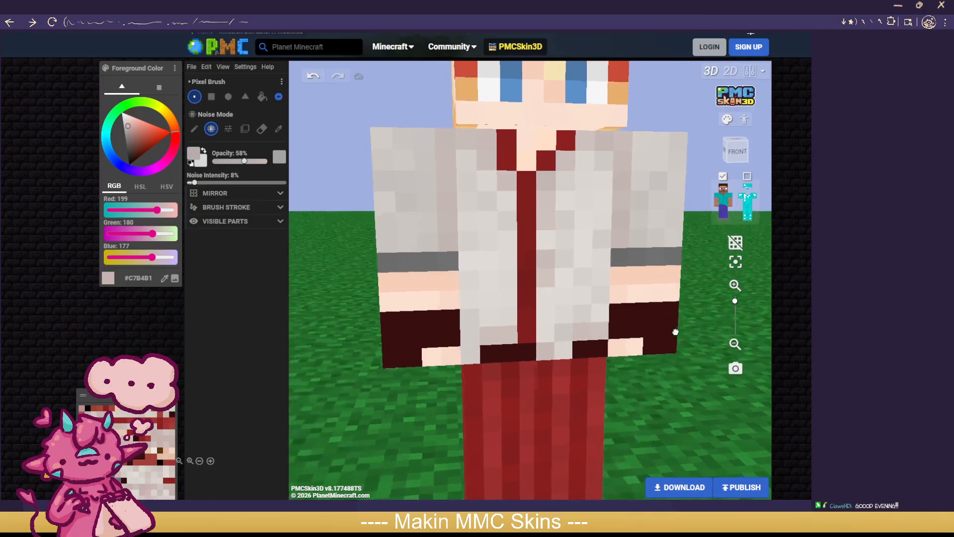
# Step: Hide both base-layer arms and shade the torso's two side faces pinkish grey with a 2 by 2 square Noise brush
pyautogui.click(730, 201)
pyautogui.click(720, 201)
pyautogui.moveTo(695, 297); pyautogui.dragTo(409, 224)
pyautogui.click(211, 97)
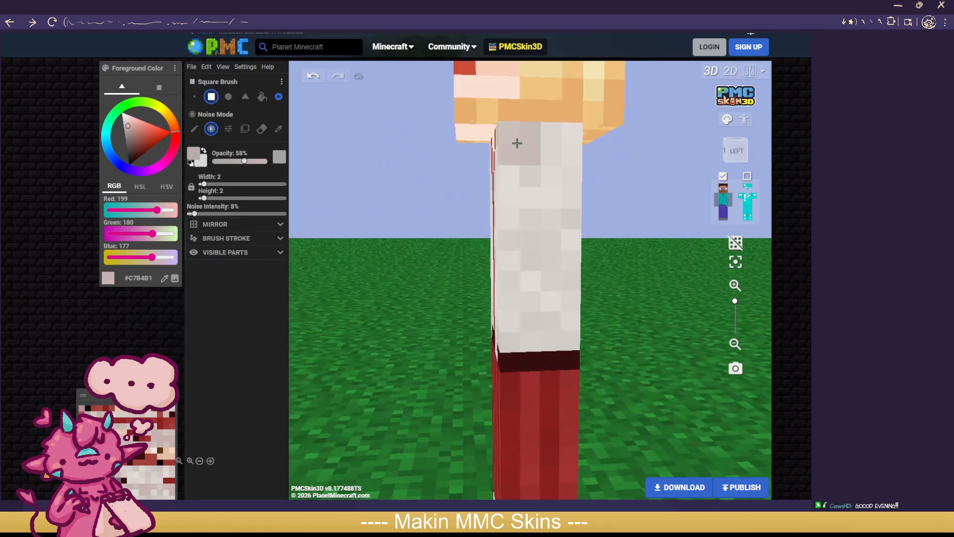
pyautogui.moveTo(518, 144)
pyautogui.mouseDown()
pyautogui.moveTo(553, 234)
pyautogui.moveTo(522, 190)
pyautogui.moveTo(524, 317)
pyautogui.moveTo(551, 313)
pyautogui.moveTo(571, 328)
pyautogui.moveTo(338, 302)
pyautogui.mouseUp()
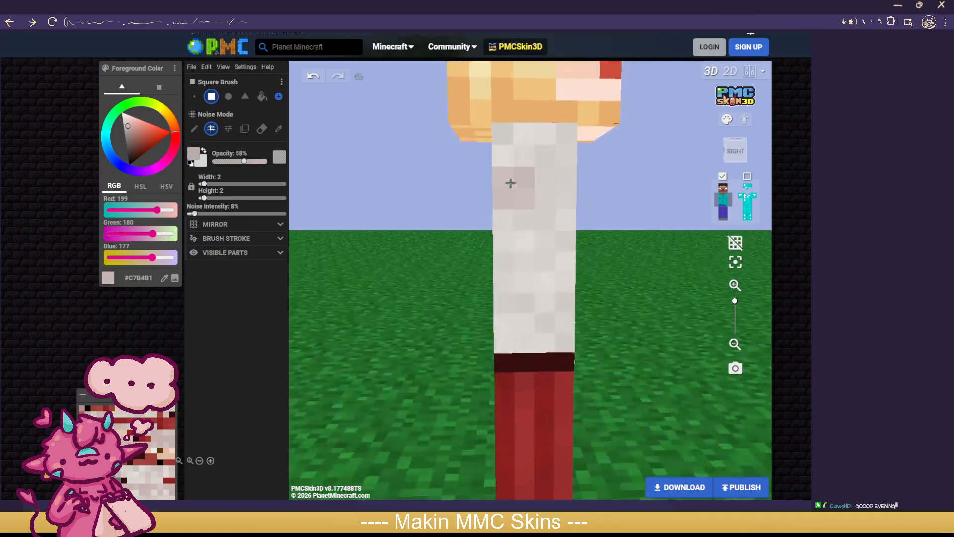
pyautogui.moveTo(514, 161)
pyautogui.mouseDown()
pyautogui.moveTo(535, 158)
pyautogui.moveTo(520, 150)
pyautogui.moveTo(539, 313)
pyautogui.moveTo(513, 304)
pyautogui.moveTo(550, 307)
pyautogui.moveTo(561, 268)
pyautogui.mouseUp()
# Step: Shade the outer edges of the shirt's back around the red emblem in pinkish grey with the Pixel Brush
pyautogui.moveTo(388, 264); pyautogui.dragTo(545, 273)
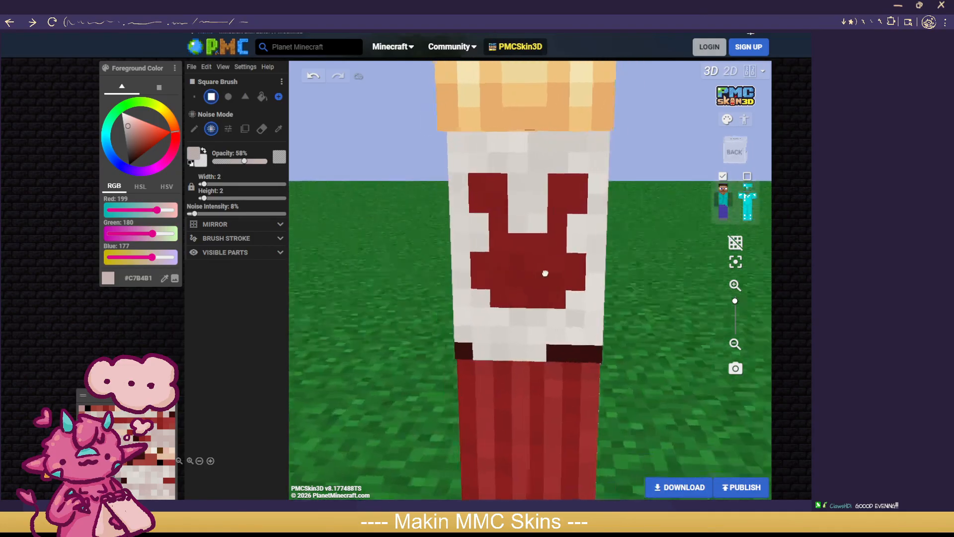
pyautogui.click(194, 96)
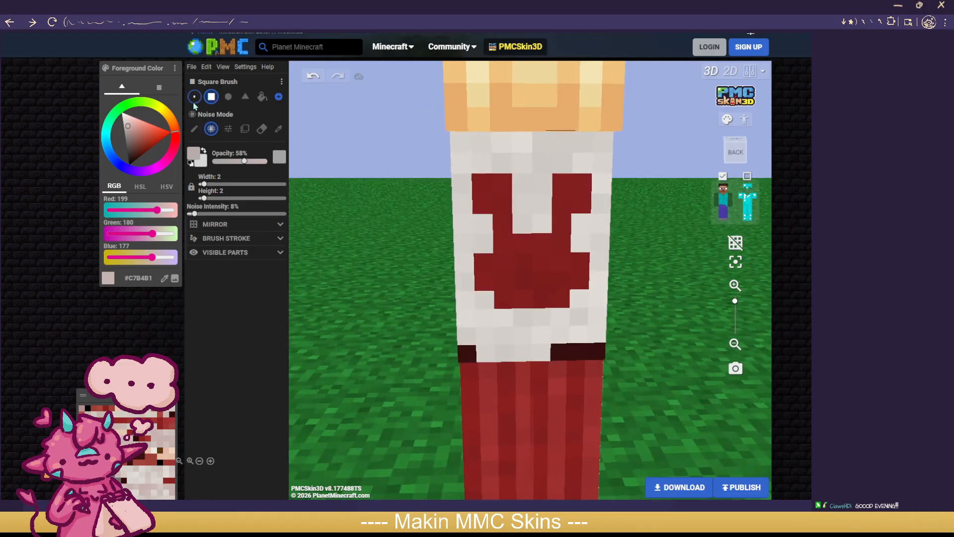
pyautogui.moveTo(456, 145)
pyautogui.mouseDown()
pyautogui.moveTo(601, 142)
pyautogui.moveTo(456, 166)
pyautogui.mouseUp()
pyautogui.moveTo(389, 261); pyautogui.dragTo(430, 251)
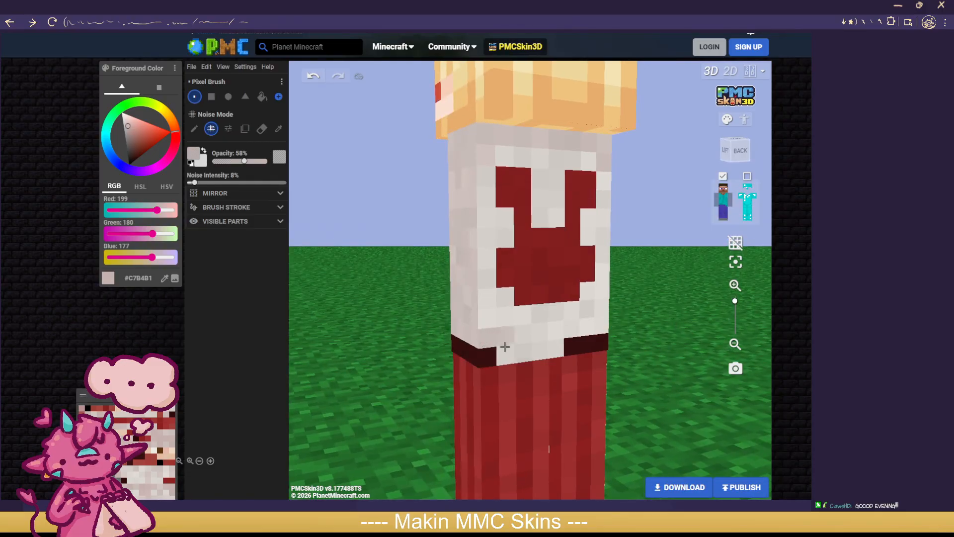
pyautogui.click(601, 313)
pyautogui.moveTo(626, 310)
pyautogui.mouseDown()
pyautogui.moveTo(545, 297)
pyautogui.moveTo(549, 141)
pyautogui.mouseUp()
pyautogui.click(547, 321)
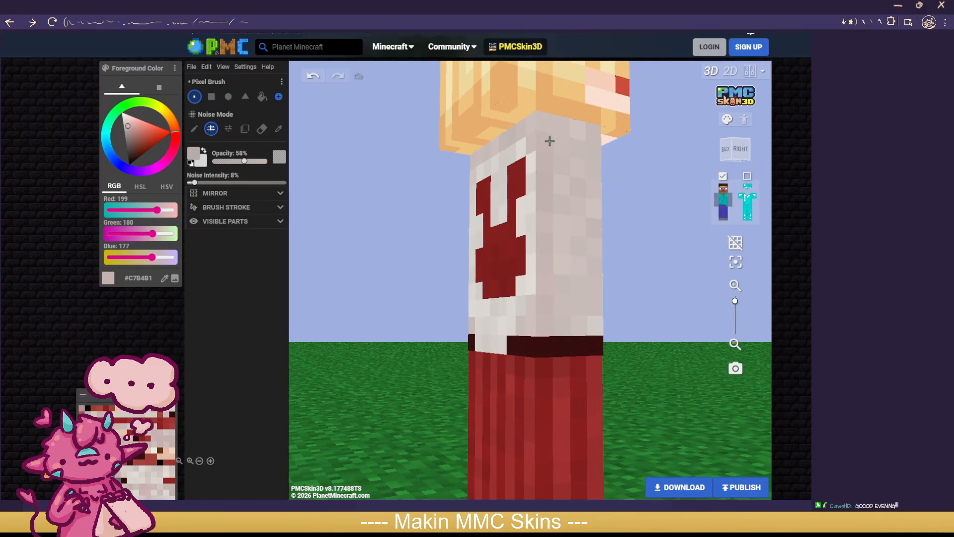
# Step: Touch up the shading on the torso's two side faces with more pinkish-grey pixels, undoing an unwanted stroke
pyautogui.moveTo(353, 249); pyautogui.dragTo(591, 251)
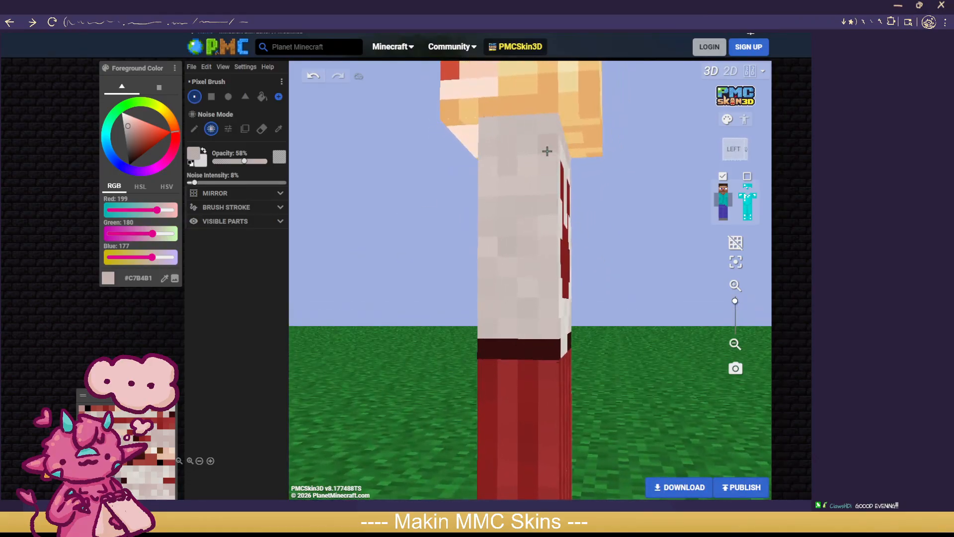
pyautogui.moveTo(548, 204)
pyautogui.mouseDown()
pyautogui.moveTo(544, 325)
pyautogui.moveTo(494, 133)
pyautogui.moveTo(535, 131)
pyautogui.moveTo(485, 162)
pyautogui.moveTo(493, 322)
pyautogui.mouseUp()
pyautogui.click(310, 76)
pyautogui.moveTo(741, 271); pyautogui.dragTo(413, 301)
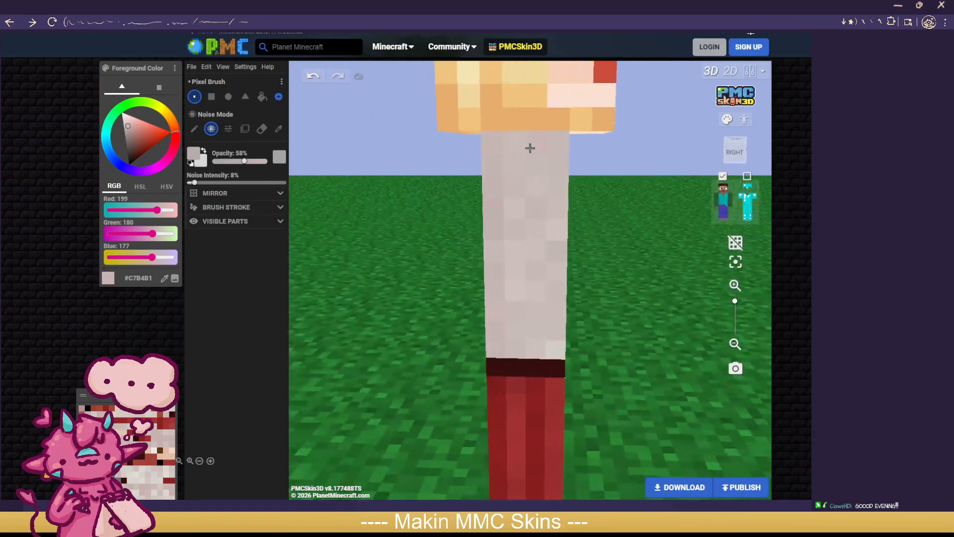
pyautogui.moveTo(548, 154)
pyautogui.mouseDown()
pyautogui.moveTo(556, 346)
pyautogui.moveTo(525, 283)
pyautogui.mouseUp()
# Step: Show the outer layer again to check the shirt's back, and undo the last stroke
pyautogui.scroll(-5, 662, 215)
pyautogui.moveTo(701, 232); pyautogui.dragTo(428, 211)
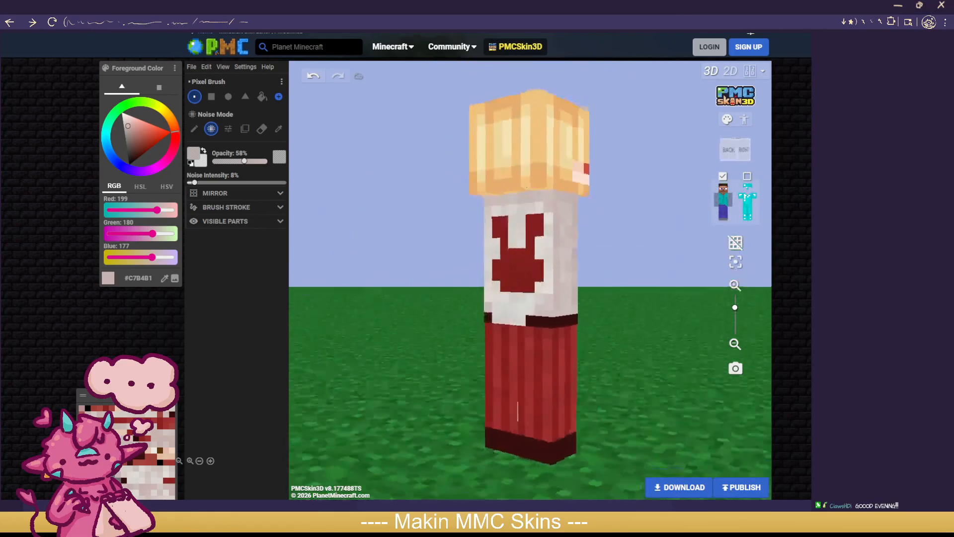
pyautogui.moveTo(758, 254); pyautogui.dragTo(355, 234)
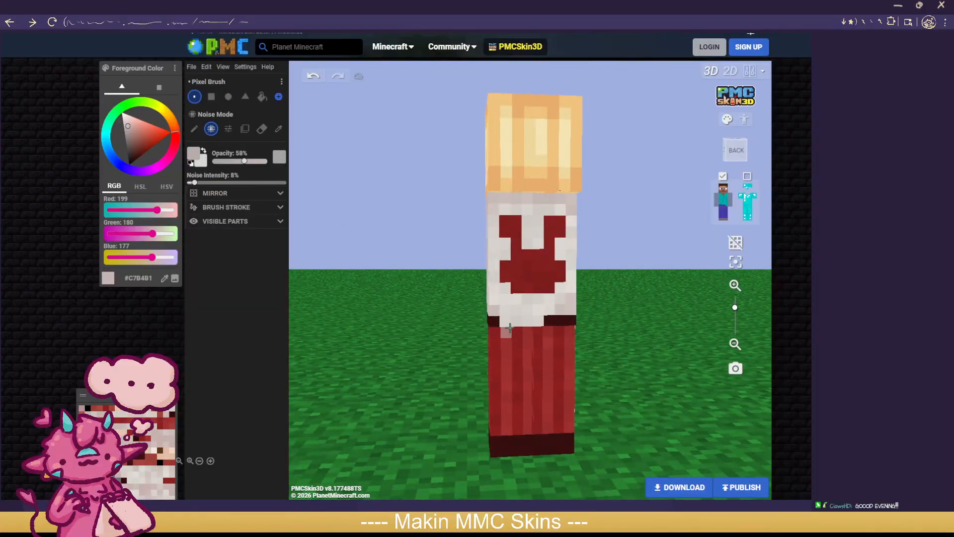
pyautogui.click(749, 185)
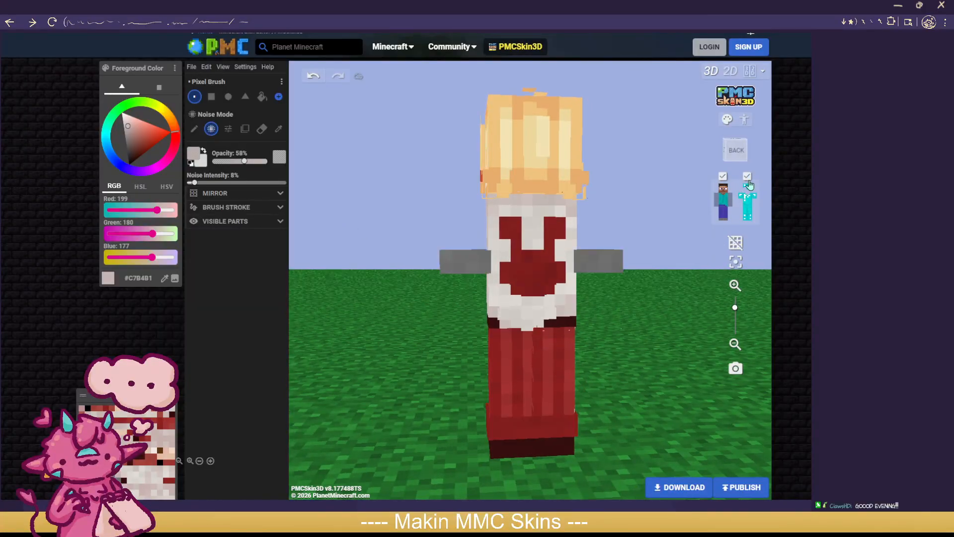
pyautogui.scroll(1, 694, 273)
pyautogui.moveTo(641, 314); pyautogui.dragTo(623, 323)
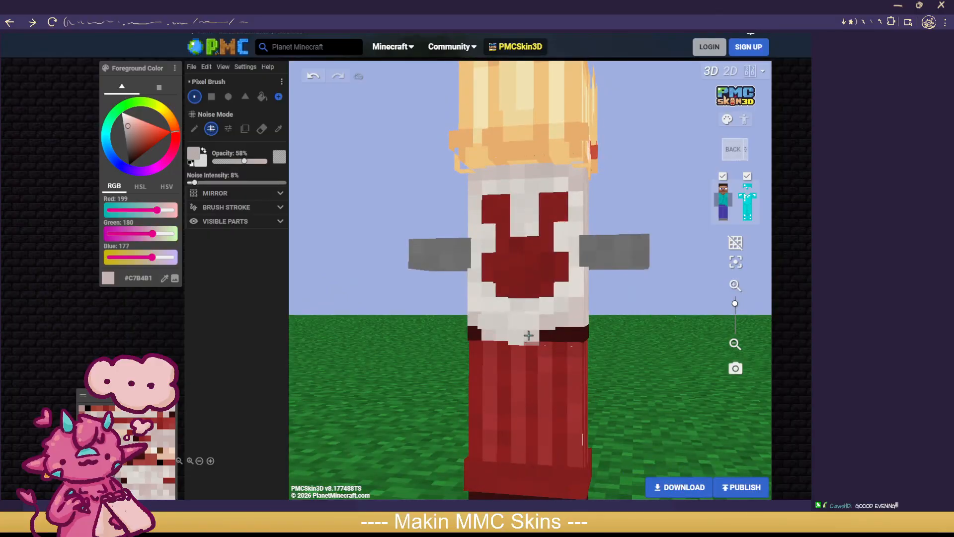
pyautogui.moveTo(673, 330); pyautogui.dragTo(657, 295)
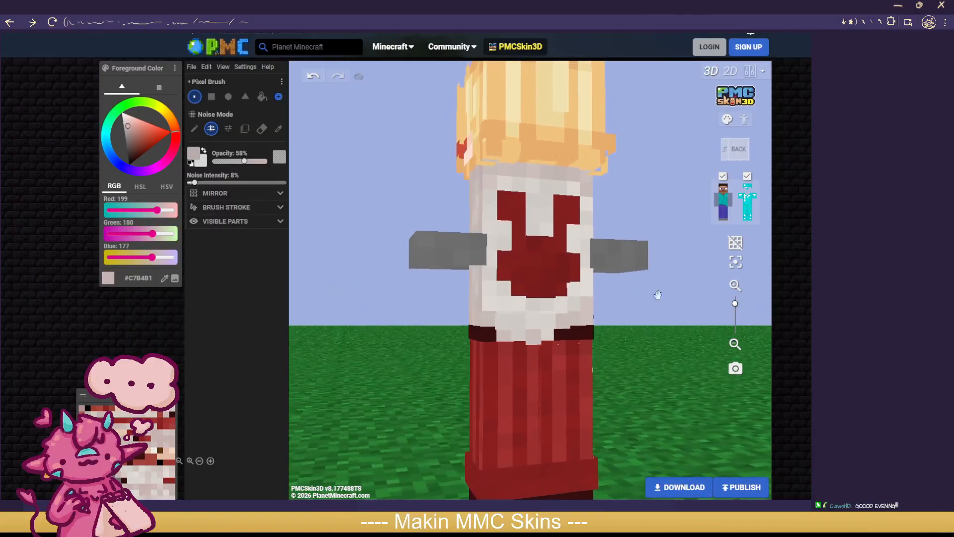
pyautogui.click(317, 78)
# Step: Try a pinkish-grey shading pixel on the ragged shirt's front hem and undo it
pyautogui.moveTo(669, 344); pyautogui.dragTo(287, 366)
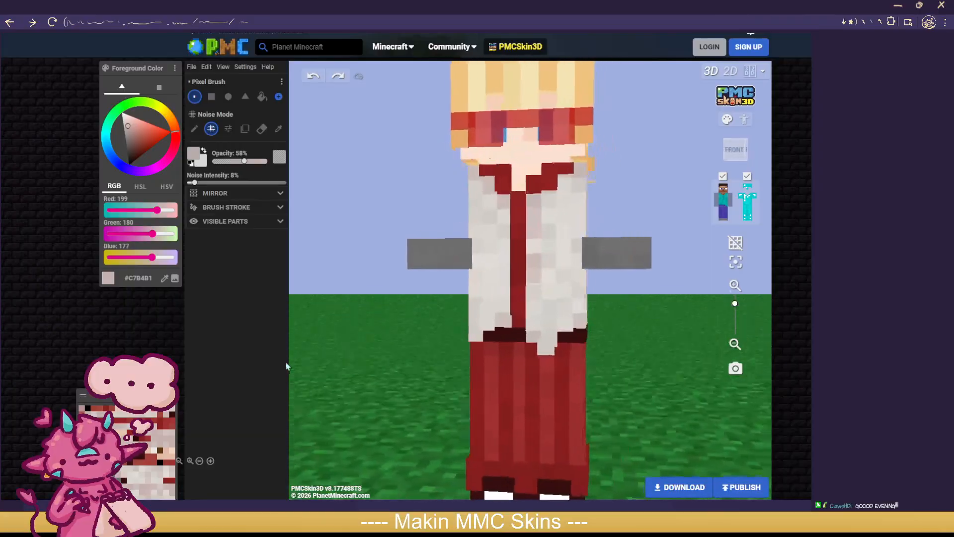
pyautogui.click(488, 322)
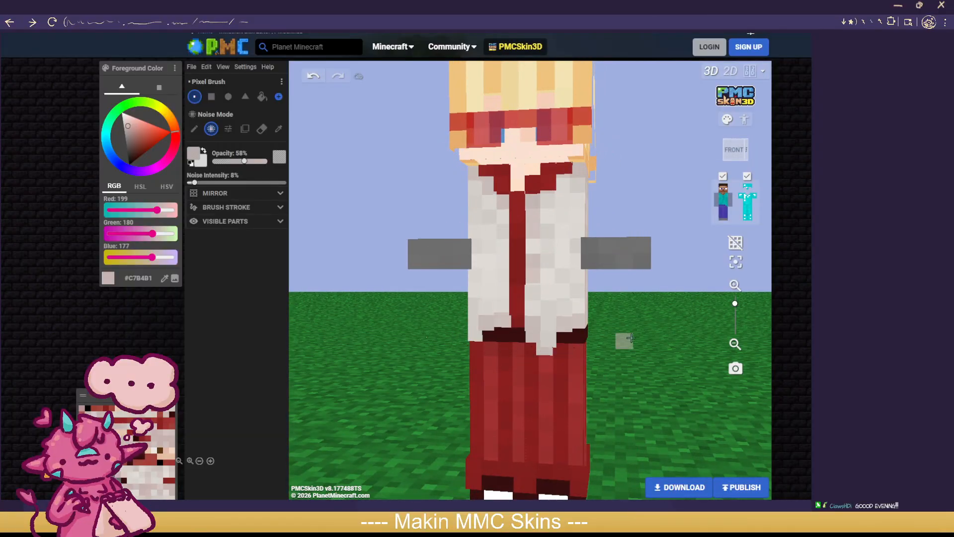
pyautogui.click(315, 75)
pyautogui.scroll(-5, 603, 279)
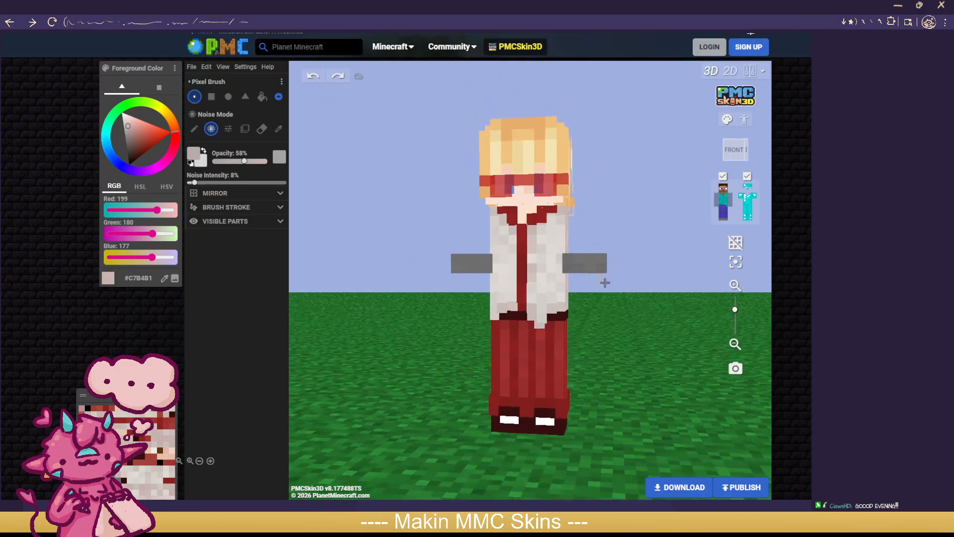
pyautogui.moveTo(645, 376); pyautogui.dragTo(667, 386)
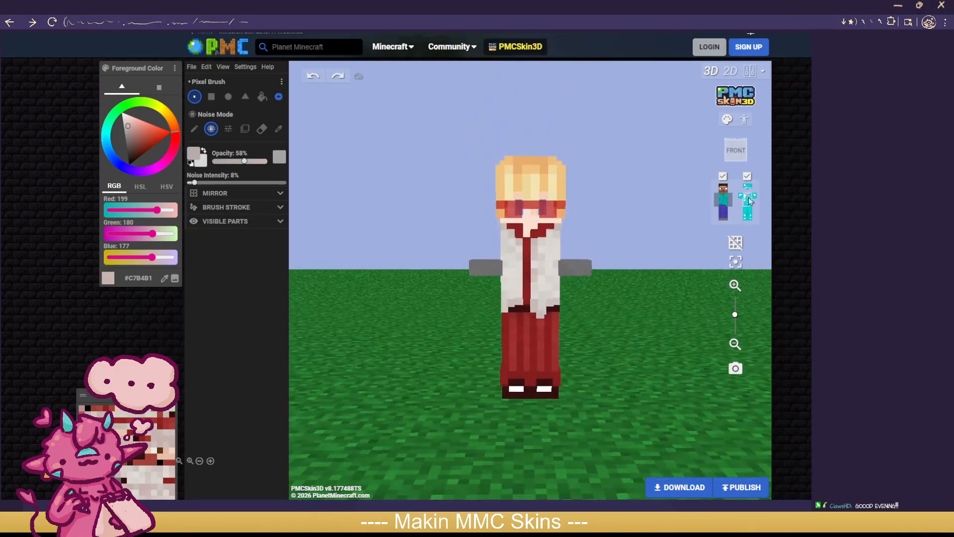
# Step: Hide the outer layer and torso, show both arms, and fill the sleeves' inner faces pinkish grey with the Paint Bucket
pyautogui.click(746, 179)
pyautogui.click(729, 200)
pyautogui.click(723, 202)
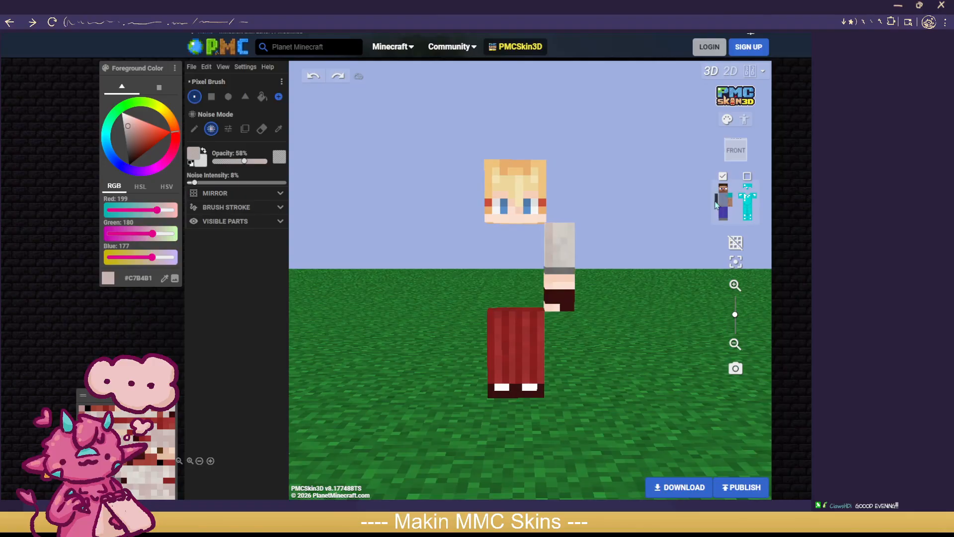
pyautogui.click(718, 202)
pyautogui.scroll(3, 672, 301)
pyautogui.scroll(3, 697, 302)
pyautogui.moveTo(548, 299); pyautogui.dragTo(612, 313)
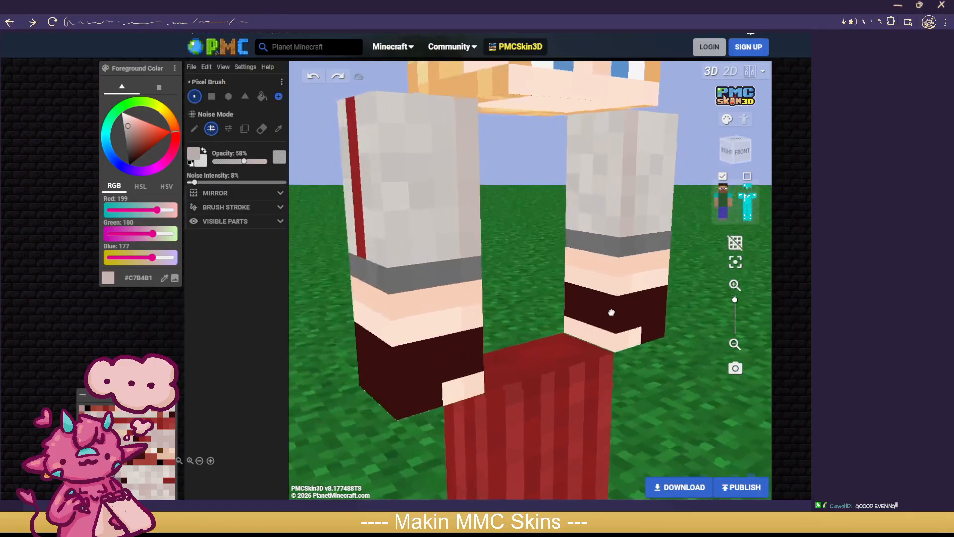
pyautogui.click(262, 96)
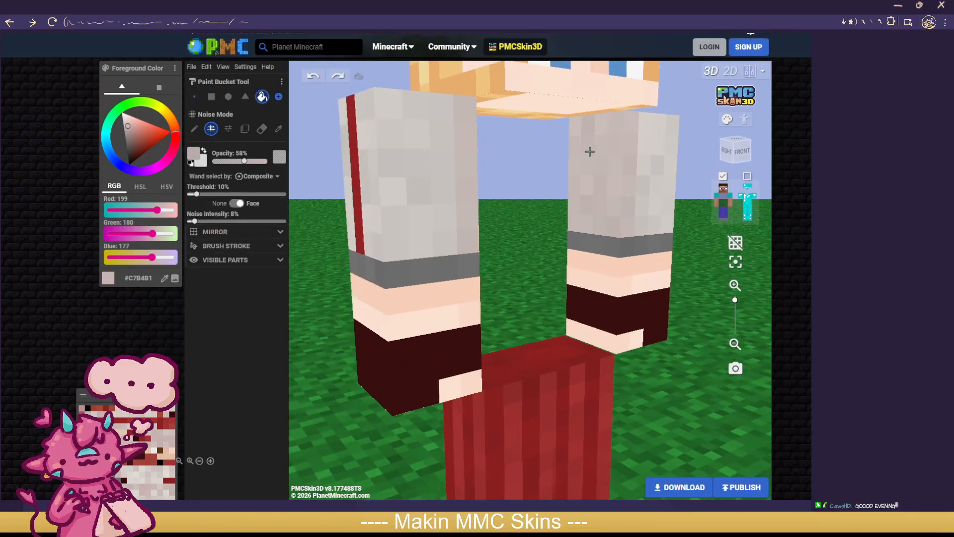
pyautogui.moveTo(590, 151); pyautogui.dragTo(458, 194)
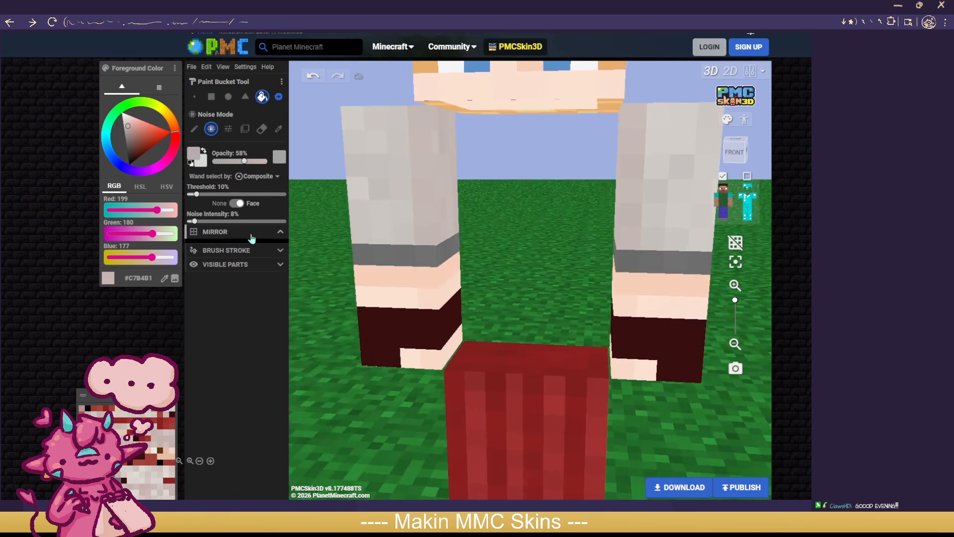
pyautogui.click(249, 233)
pyautogui.click(275, 233)
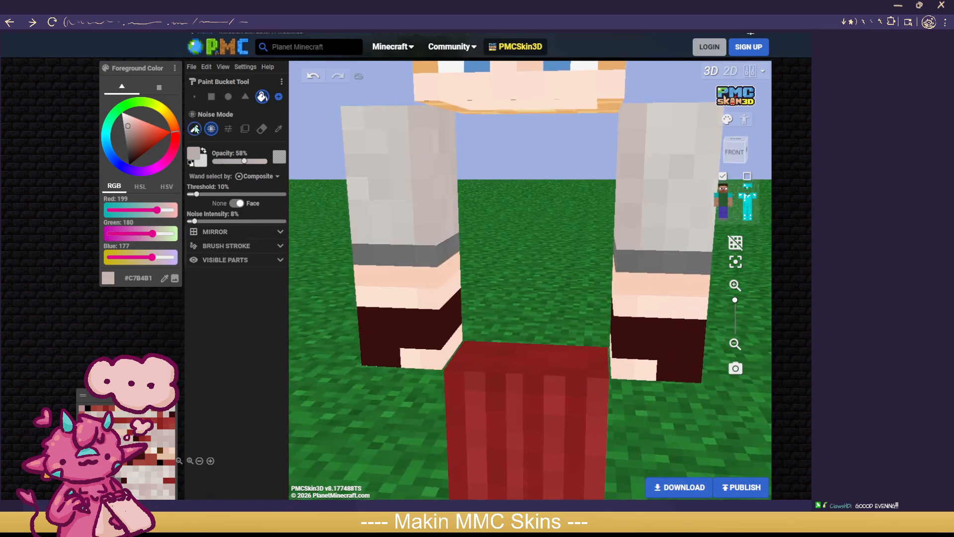
# Step: Shade the lower edges of both sleeves, front and back, with pinkish-grey #C7B4B1 pixels using the Pixel Brush
pyautogui.click(195, 96)
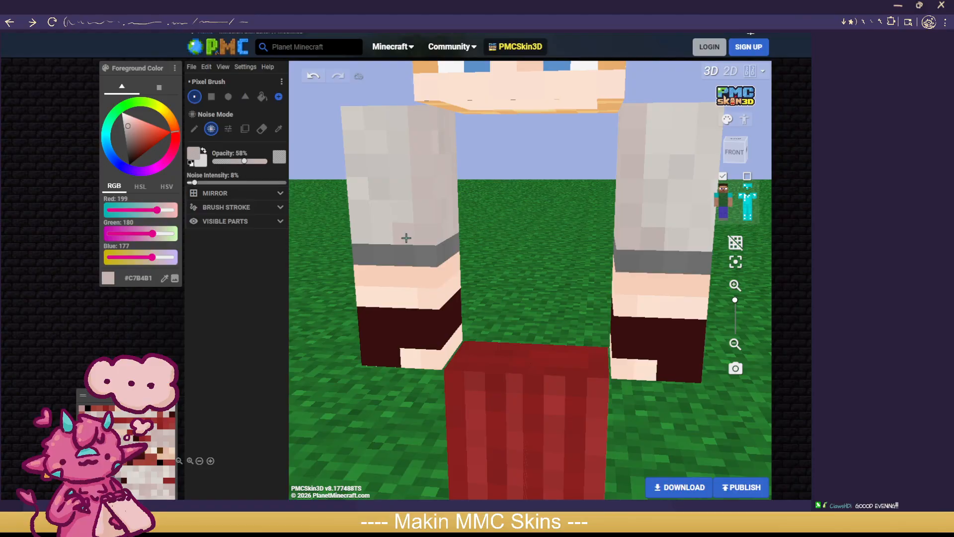
pyautogui.moveTo(534, 236); pyautogui.dragTo(600, 242)
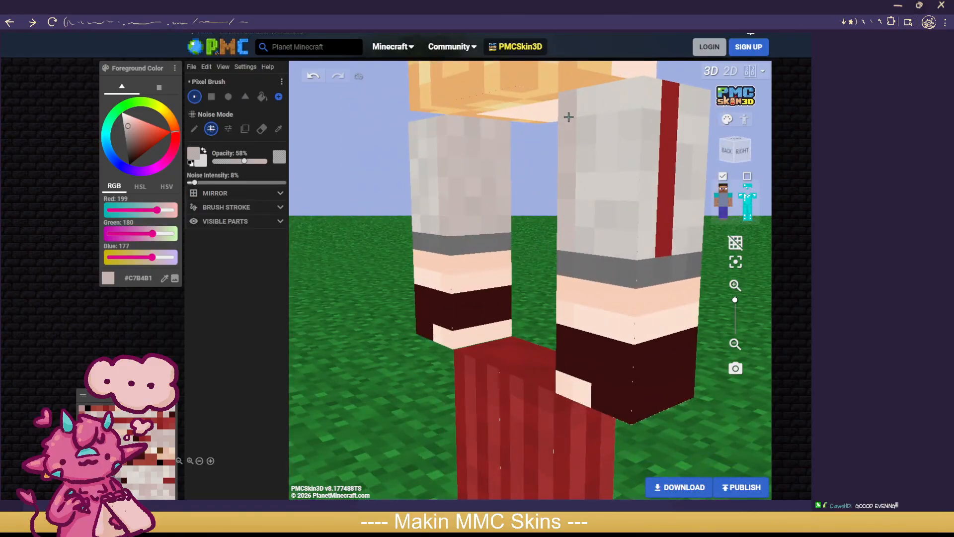
pyautogui.moveTo(529, 250); pyautogui.dragTo(648, 247)
pyautogui.click(747, 177)
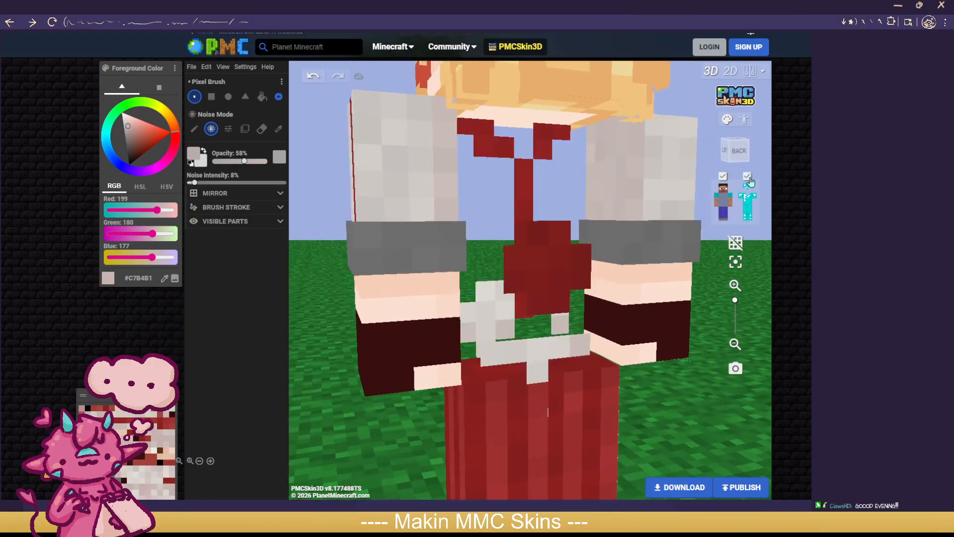
pyautogui.click(747, 177)
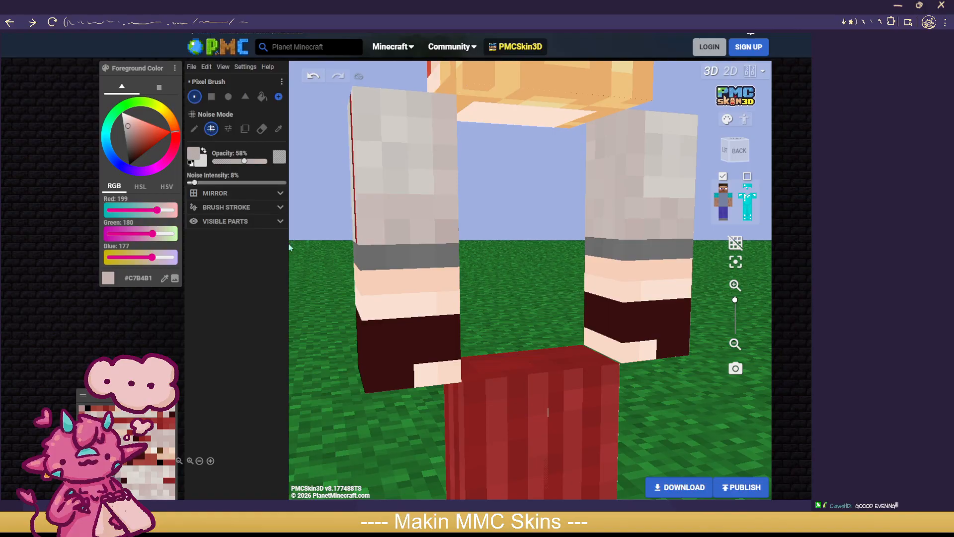
pyautogui.moveTo(312, 247); pyautogui.dragTo(537, 217)
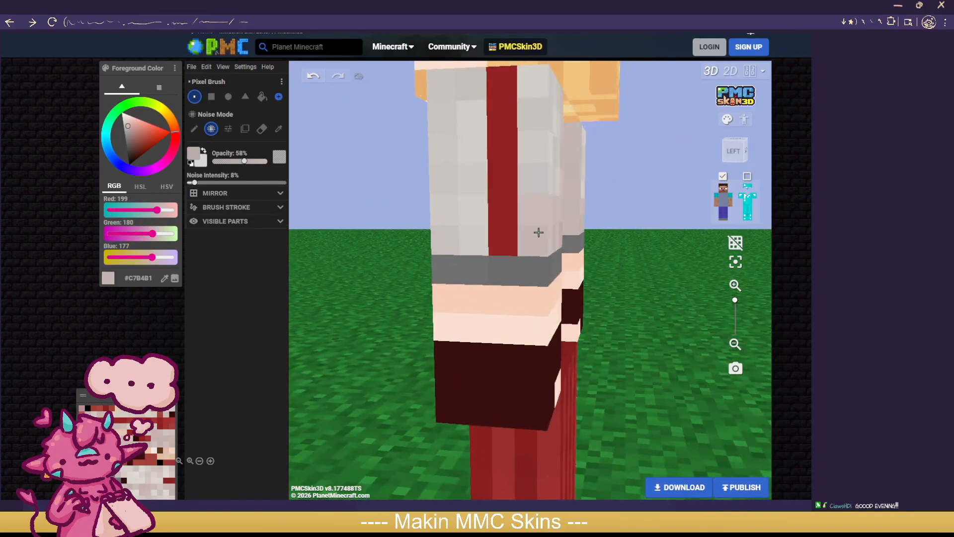
pyautogui.moveTo(340, 234); pyautogui.dragTo(566, 234)
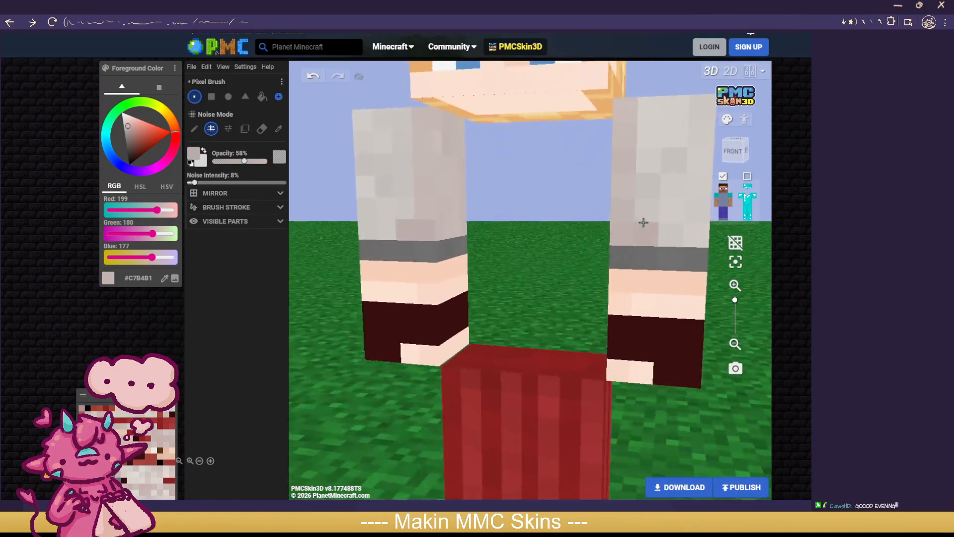
# Step: Show the outer layer and torso again and examine the shaded sleeves on the complete figure
pyautogui.click(747, 177)
pyautogui.scroll(-3, 589, 232)
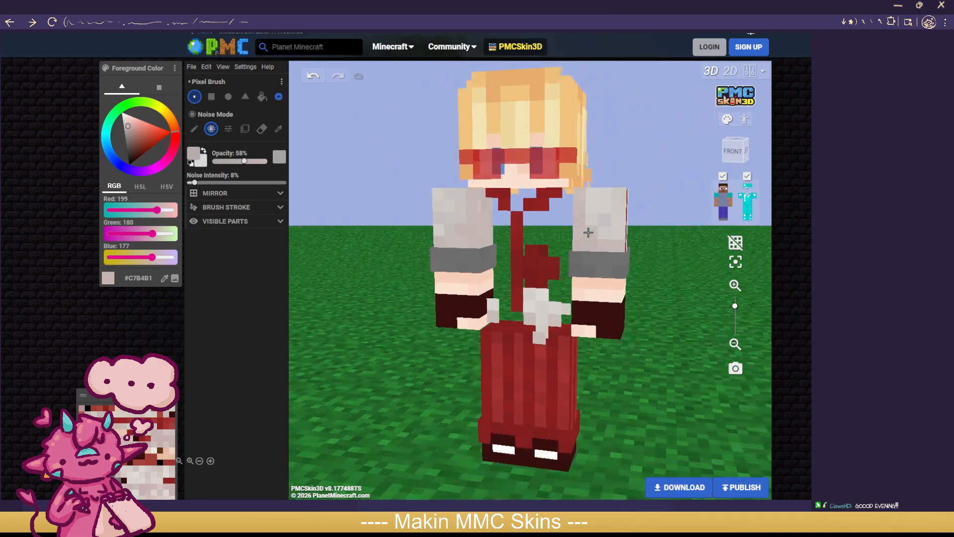
pyautogui.moveTo(420, 381)
pyautogui.mouseDown()
pyautogui.moveTo(647, 370)
pyautogui.moveTo(781, 379)
pyautogui.moveTo(404, 372)
pyautogui.mouseUp()
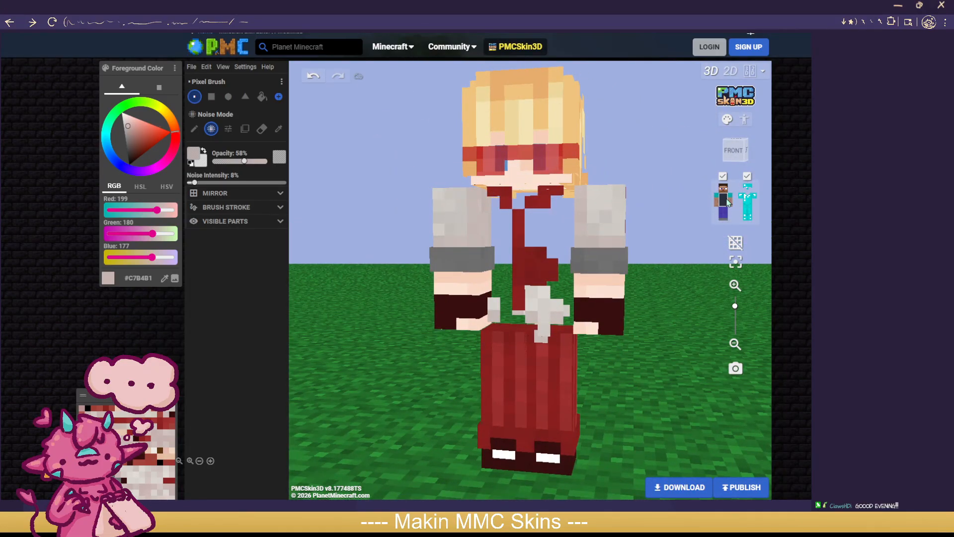
pyautogui.scroll(-3, 669, 315)
pyautogui.moveTo(623, 371); pyautogui.dragTo(668, 371)
pyautogui.scroll(1, 668, 370)
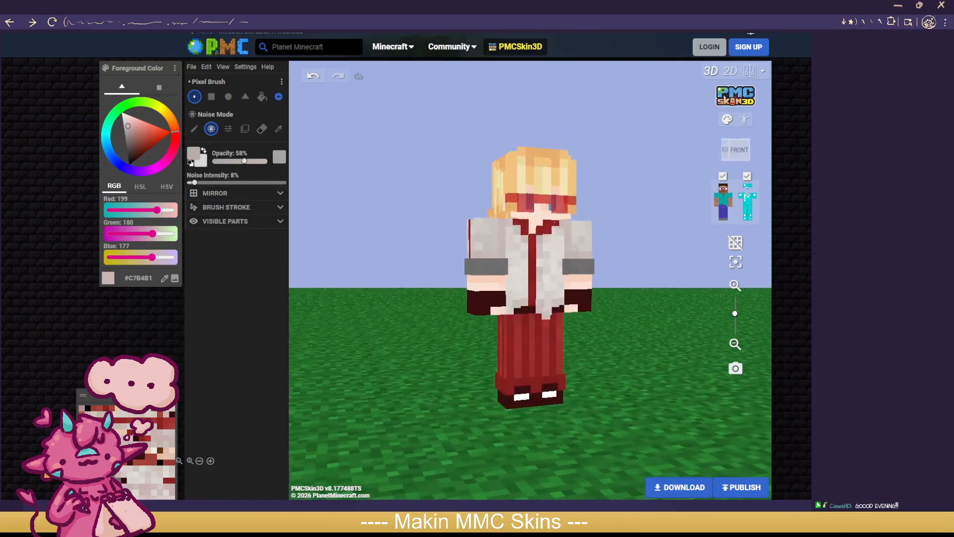
# Step: Pick off-white #E1DCD6 from the skin texture, hide the outer layer, and add light highlight pixels to the sleeves
pyautogui.click(134, 475)
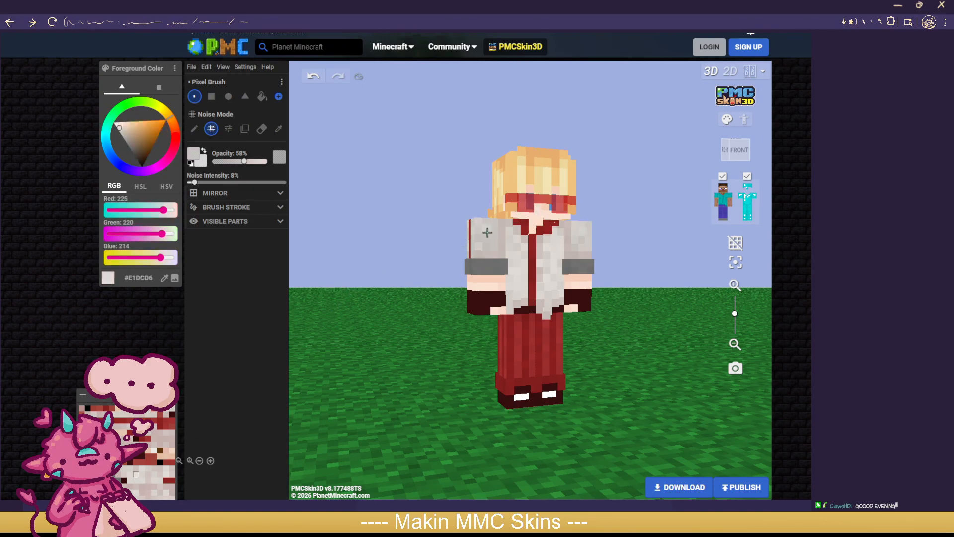
pyautogui.click(748, 177)
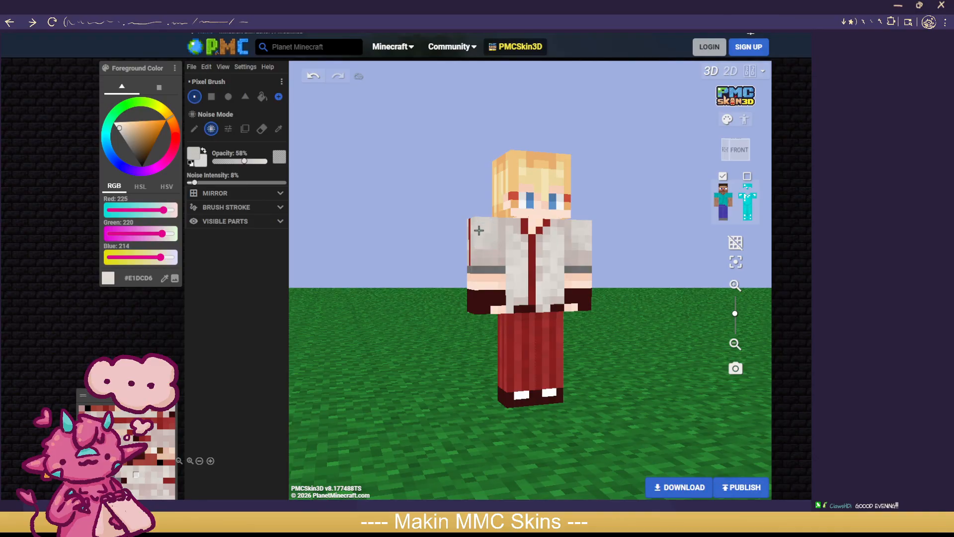
pyautogui.moveTo(433, 277); pyautogui.dragTo(491, 262)
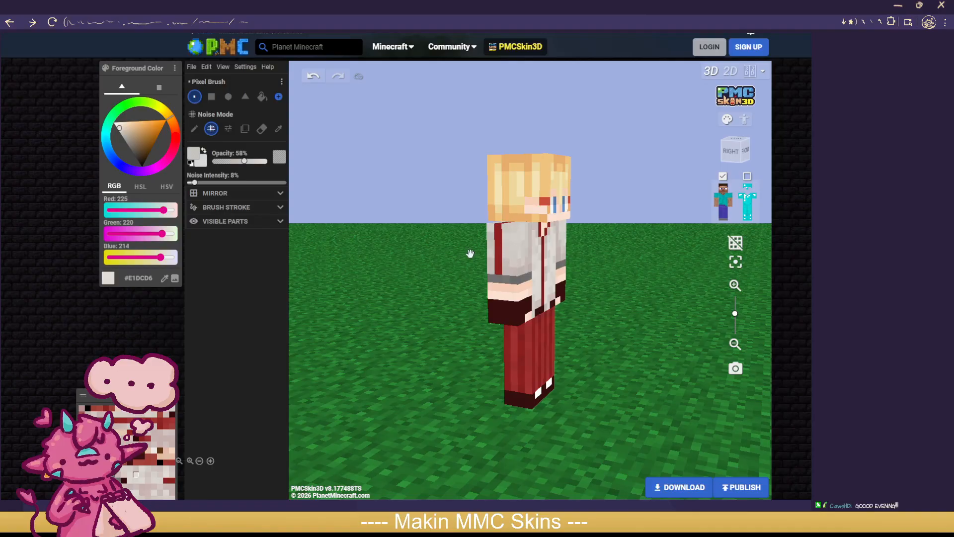
pyautogui.moveTo(399, 233); pyautogui.dragTo(482, 268)
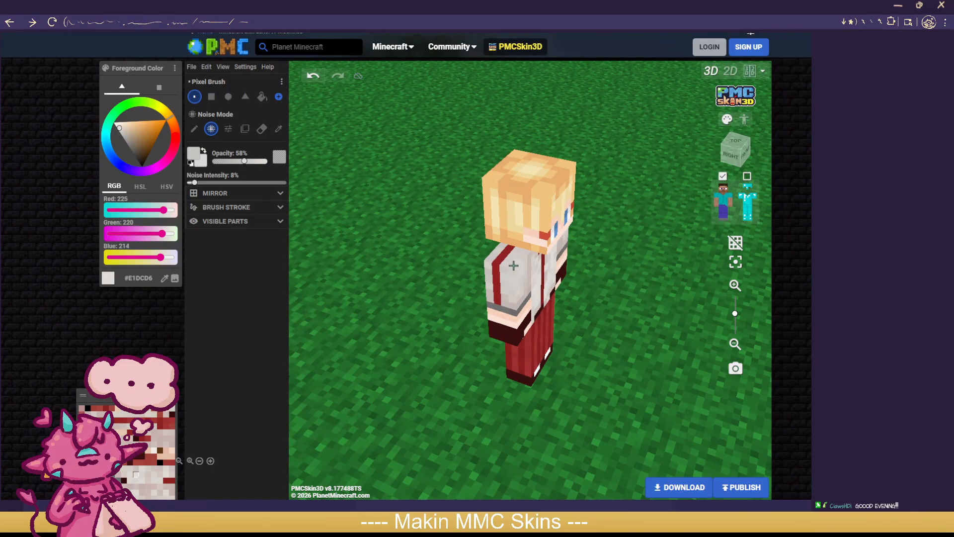
pyautogui.moveTo(438, 283); pyautogui.dragTo(548, 245)
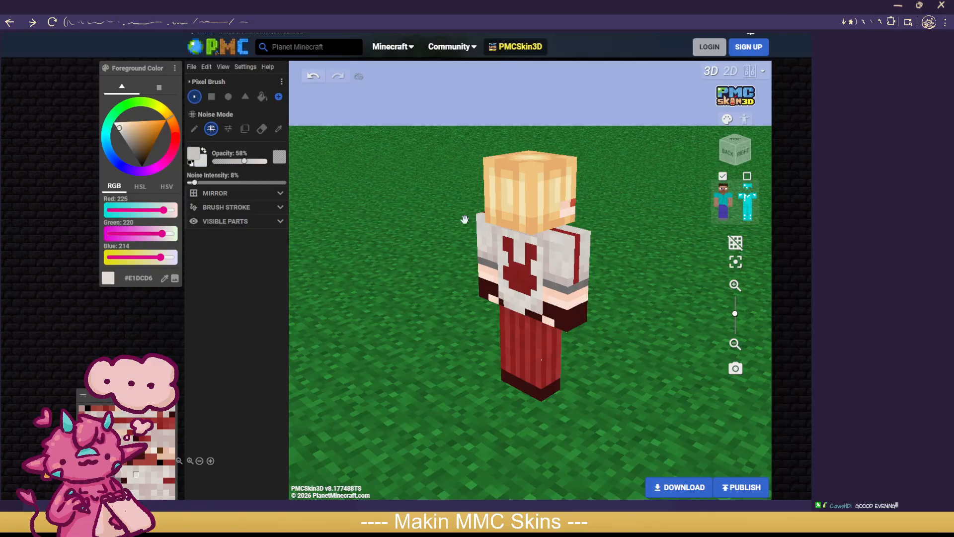
pyautogui.moveTo(465, 219); pyautogui.dragTo(679, 253)
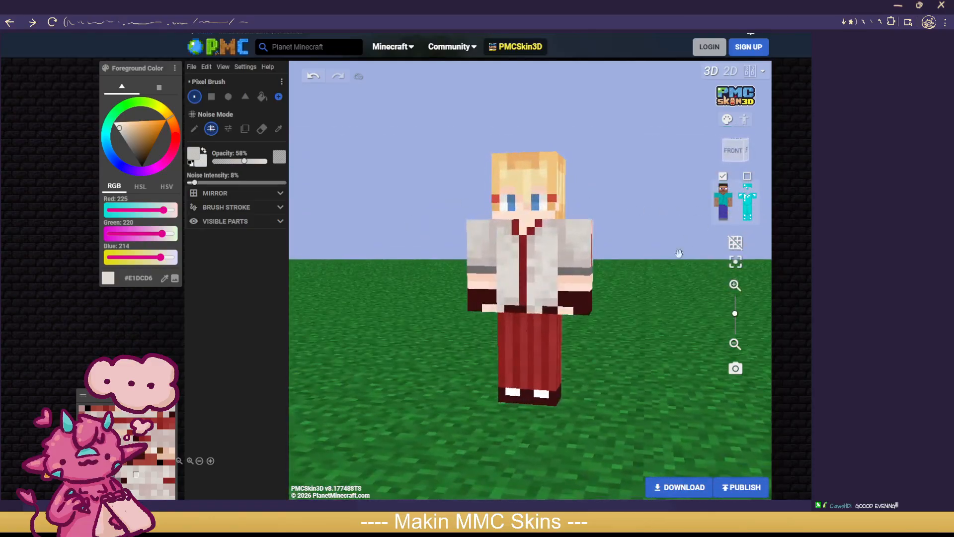
# Step: Show the outer layer and review the full figure's shirt and sleeve shading from the front
pyautogui.click(743, 195)
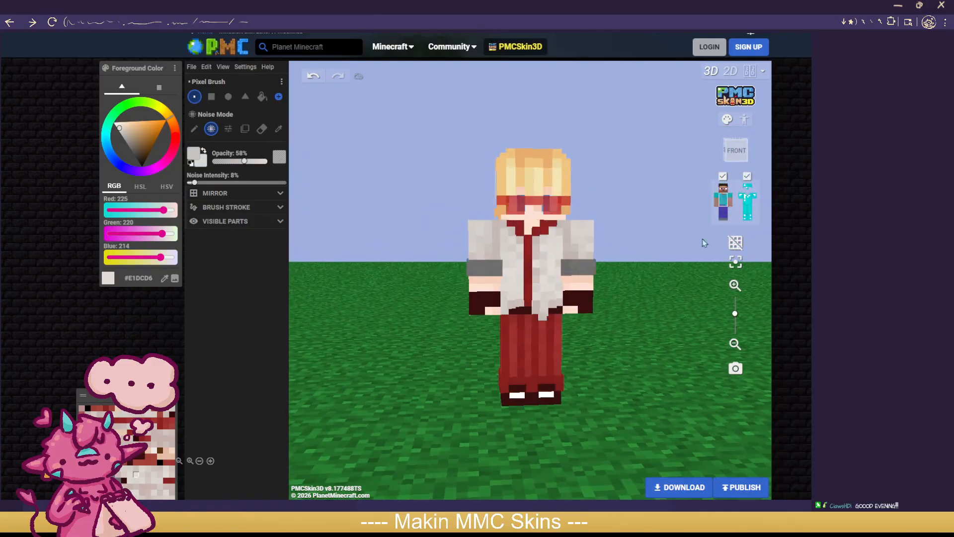
pyautogui.moveTo(625, 371)
pyautogui.mouseDown()
pyautogui.moveTo(639, 353)
pyautogui.moveTo(362, 368)
pyautogui.moveTo(618, 351)
pyautogui.moveTo(631, 366)
pyautogui.mouseUp()
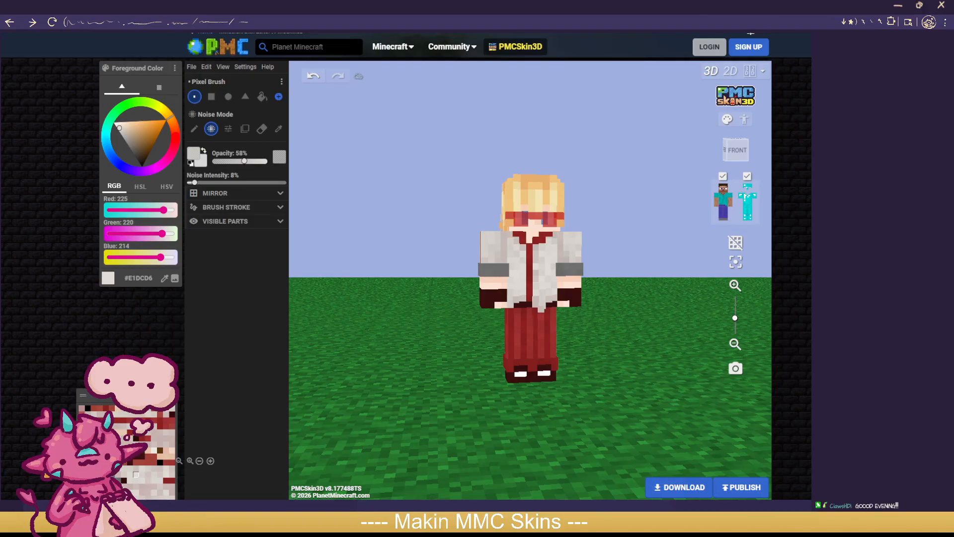
pyautogui.scroll(5, 655, 367)
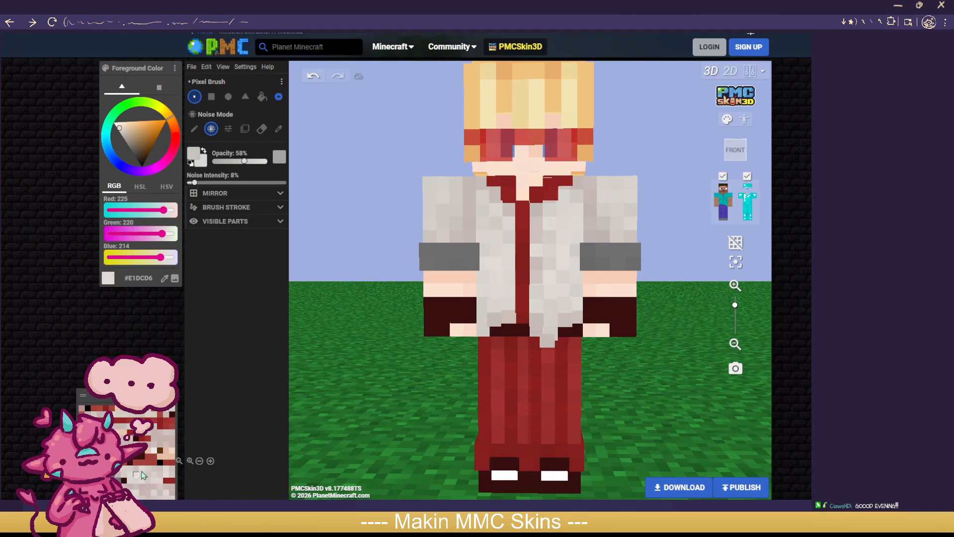
# Step: Pick dark maroon #2C0808 from the texture, hide the outer layer, and begin shading the gloves above the fingers, lowering brush opacity to 48%
pyautogui.click(142, 456)
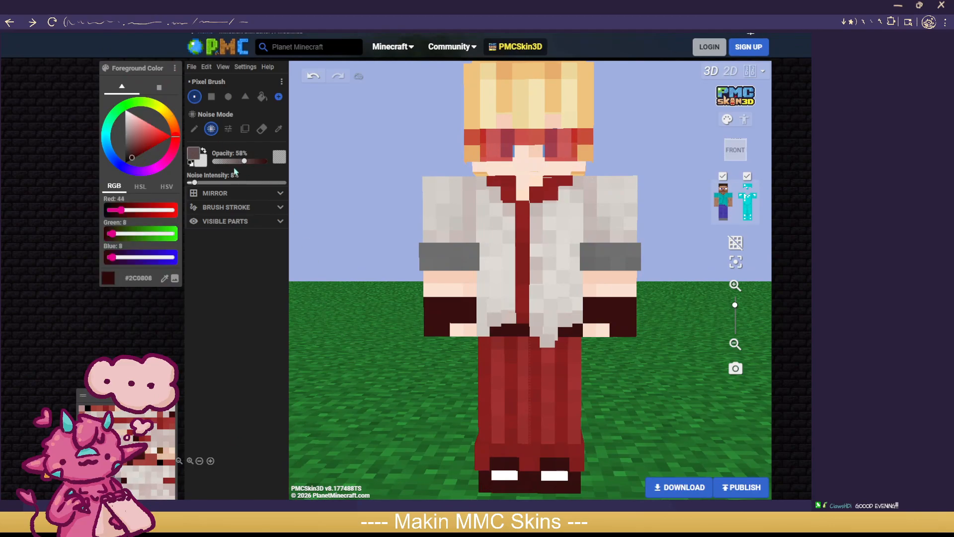
pyautogui.click(752, 193)
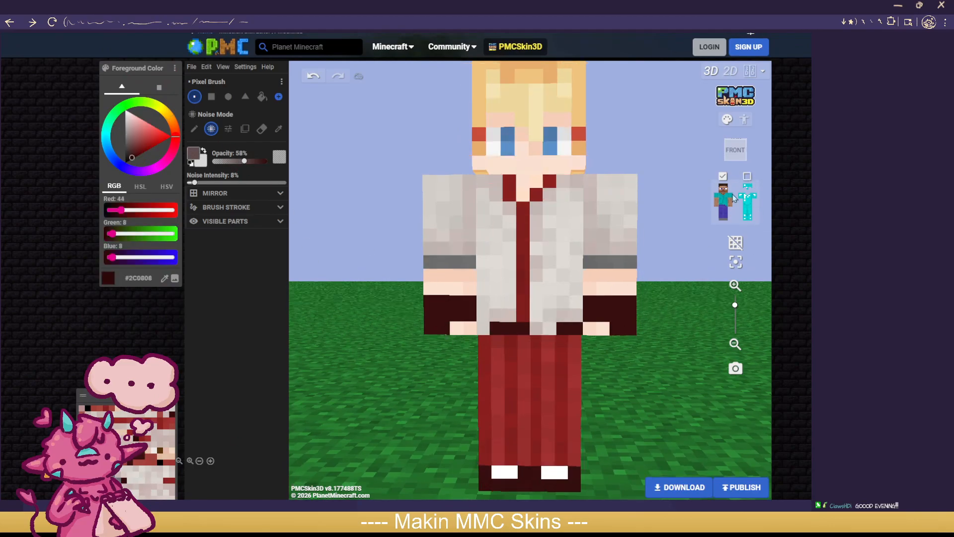
pyautogui.scroll(5, 388, 418)
pyautogui.moveTo(395, 437); pyautogui.dragTo(444, 337, button='right')
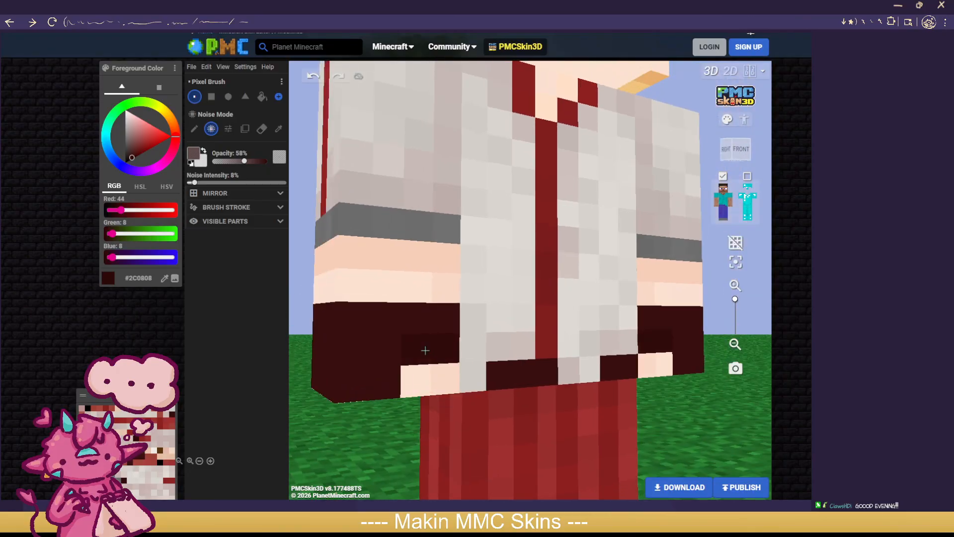
pyautogui.click(239, 162)
pyautogui.scroll(-3, 425, 348)
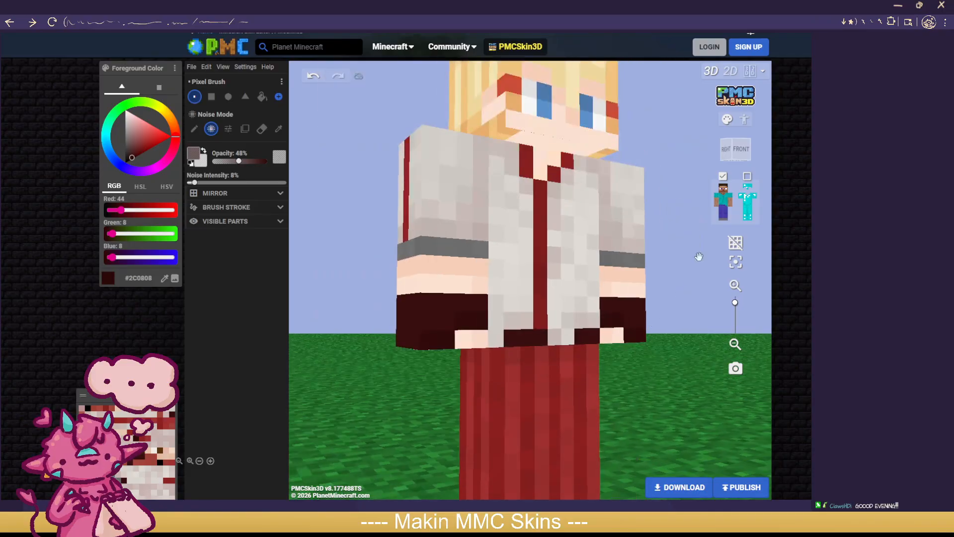
# Step: Hide the torso, both legs and the head to isolate the two arms
pyautogui.click(724, 200)
pyautogui.click(727, 211)
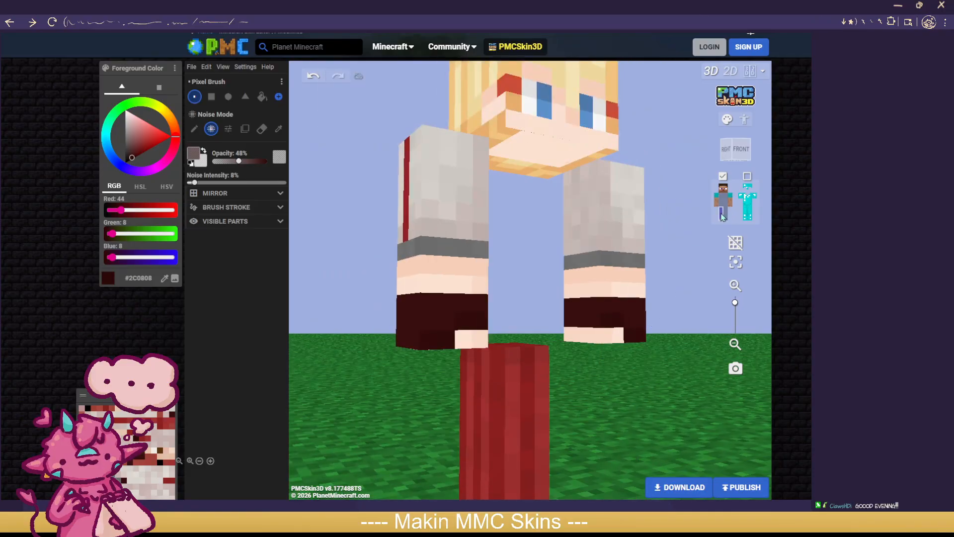
pyautogui.click(721, 213)
pyautogui.scroll(-2, 647, 261)
pyautogui.click(723, 189)
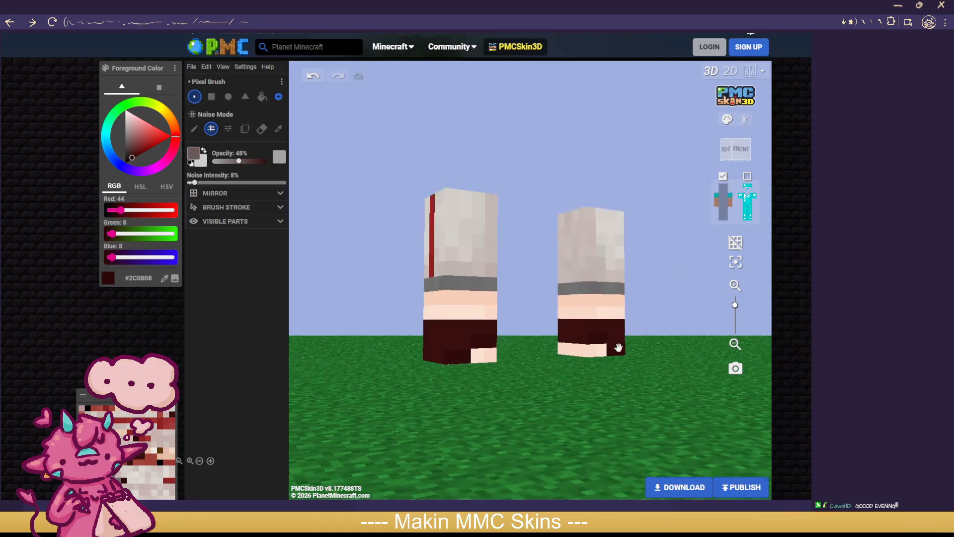
# Step: Shade the gloves around the fingers and along their lower edges on all sides with dark maroon at 48% opacity
pyautogui.scroll(3, 500, 437)
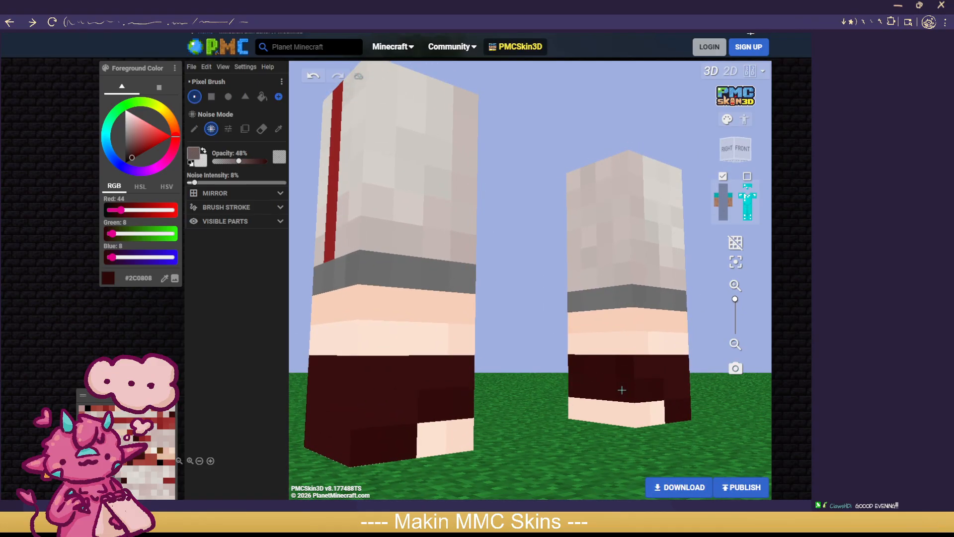
pyautogui.moveTo(603, 406); pyautogui.dragTo(468, 440)
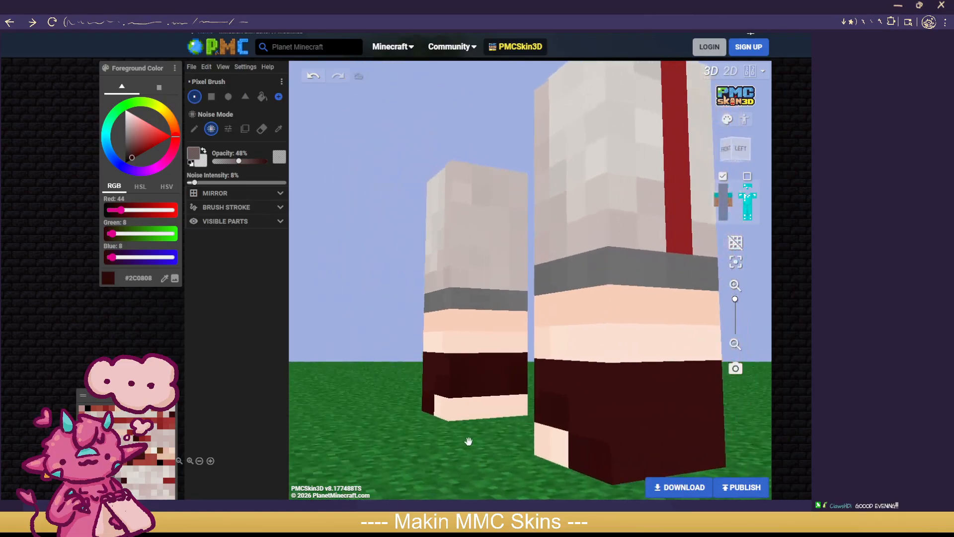
pyautogui.moveTo(735, 442); pyautogui.dragTo(503, 438)
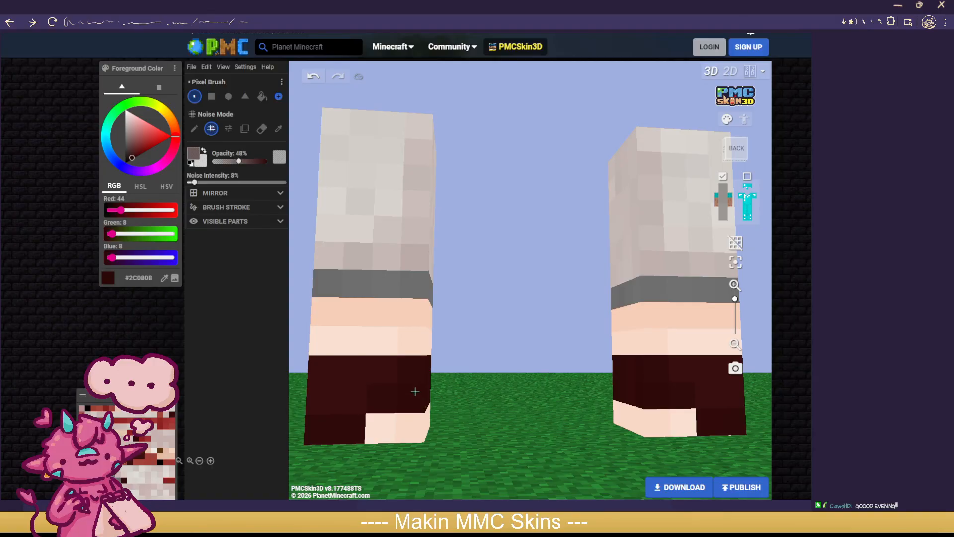
pyautogui.moveTo(415, 391); pyautogui.dragTo(409, 288)
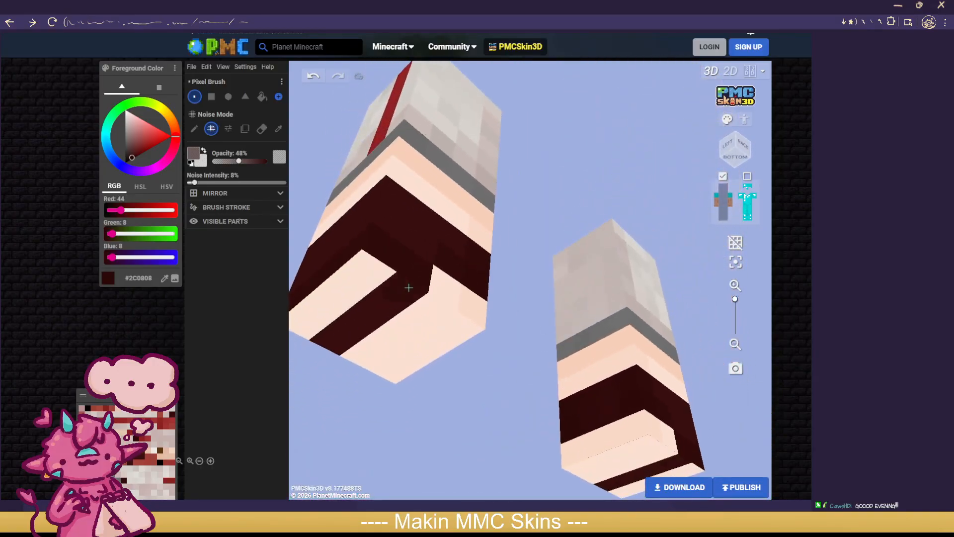
pyautogui.moveTo(481, 376); pyautogui.dragTo(560, 448)
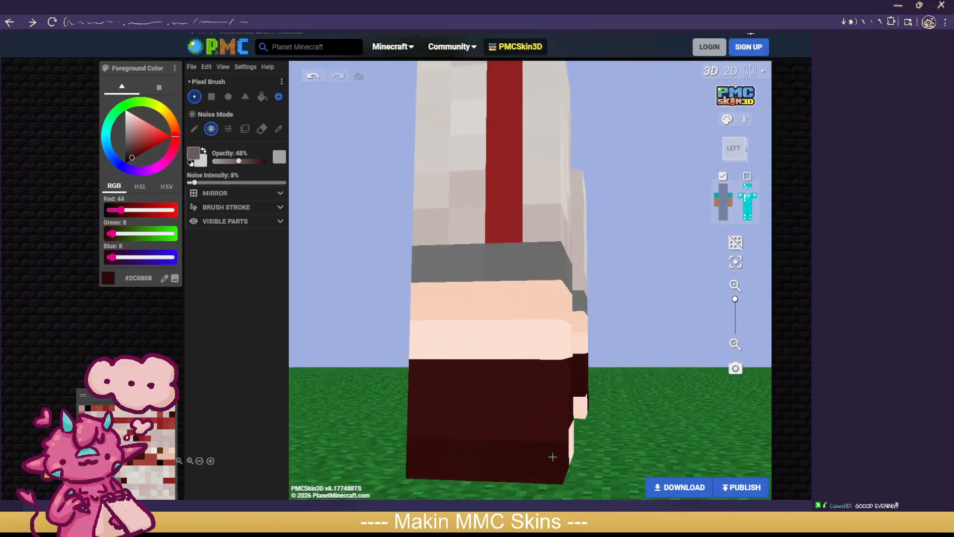
pyautogui.scroll(-5, 561, 489)
pyautogui.moveTo(560, 489); pyautogui.dragTo(609, 481)
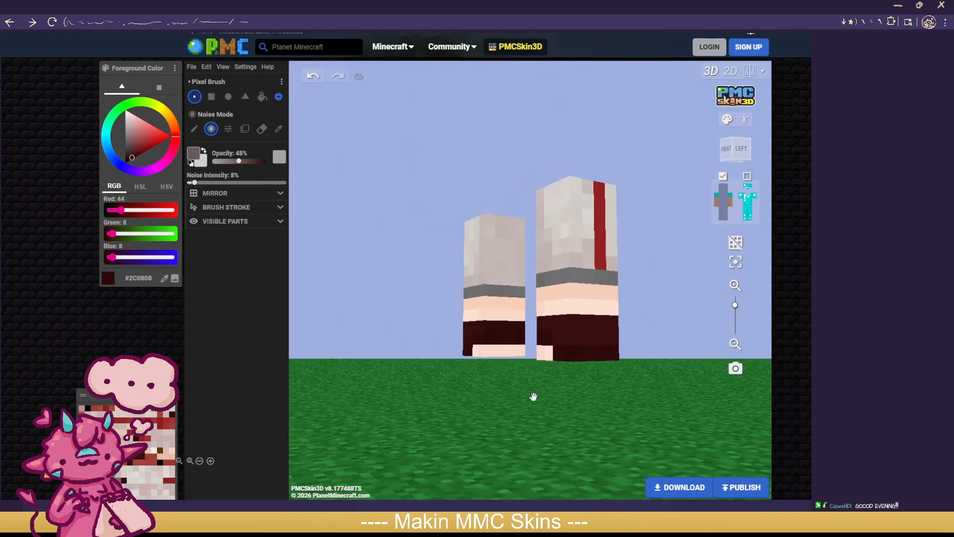
pyautogui.moveTo(532, 396); pyautogui.dragTo(659, 367)
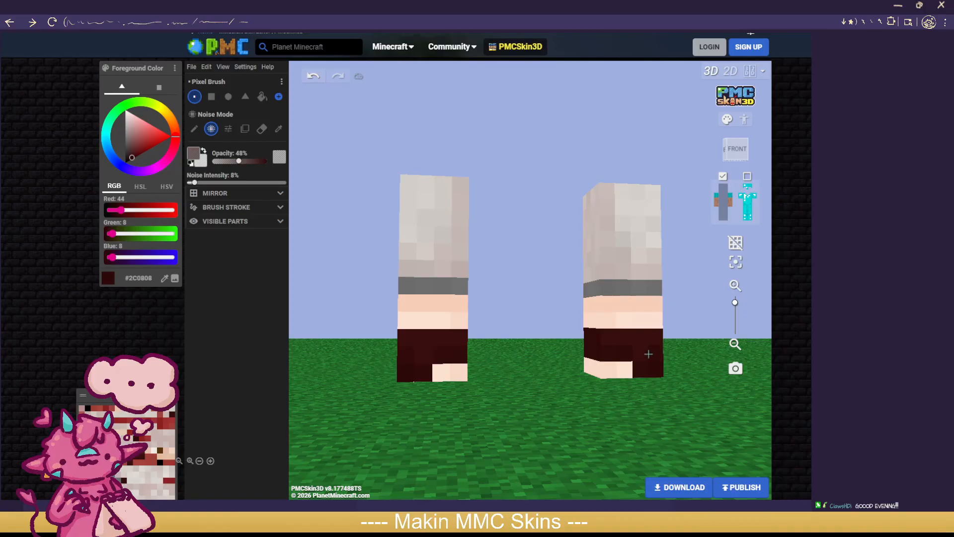
# Step: Set the brush opacity to 26% and blend softer dark maroon pixels into the gloves' shading
pyautogui.moveTo(238, 161); pyautogui.dragTo(227, 161)
pyautogui.moveTo(400, 426); pyautogui.dragTo(600, 431)
pyautogui.moveTo(553, 362); pyautogui.dragTo(490, 347)
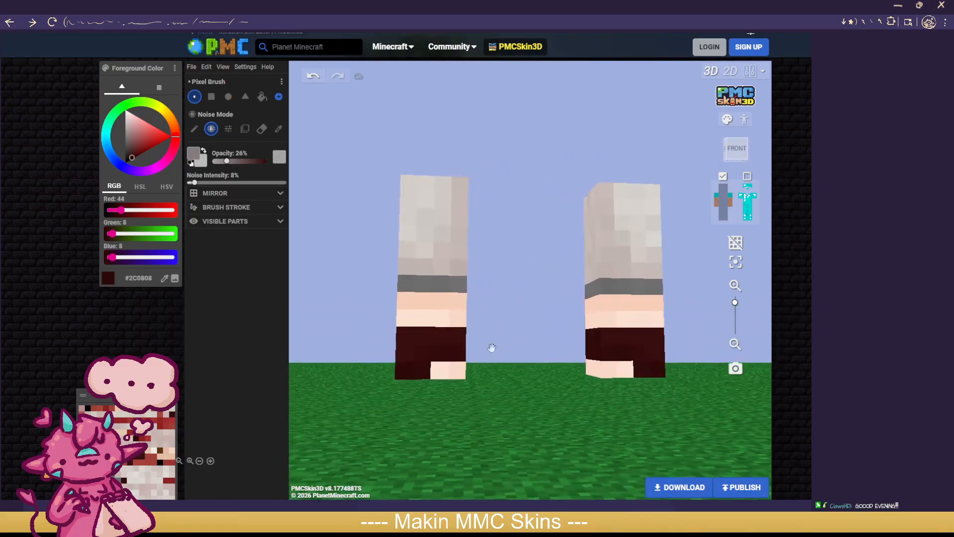
# Step: Show the torso again and hide both arms to expose the dark waistband's sides
pyautogui.click(723, 198)
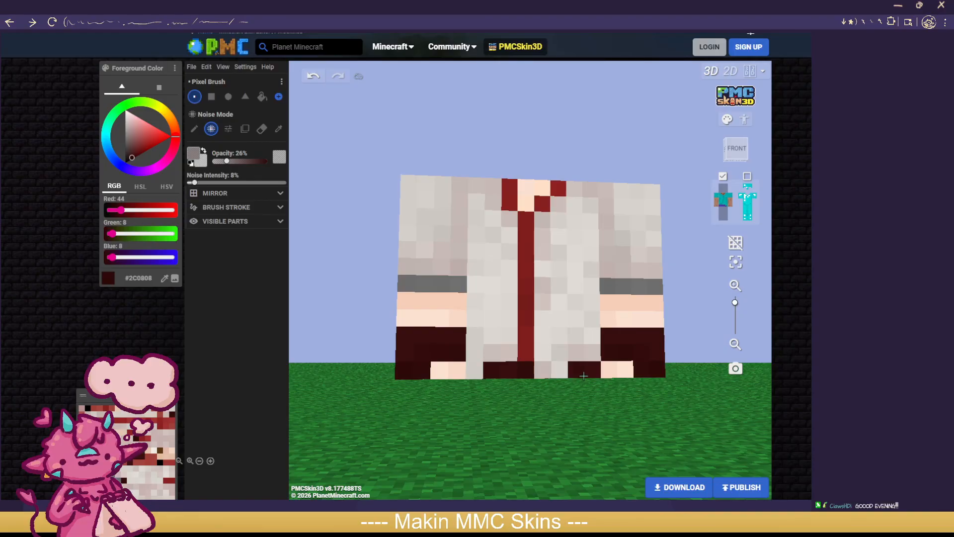
pyautogui.moveTo(586, 405); pyautogui.dragTo(534, 408)
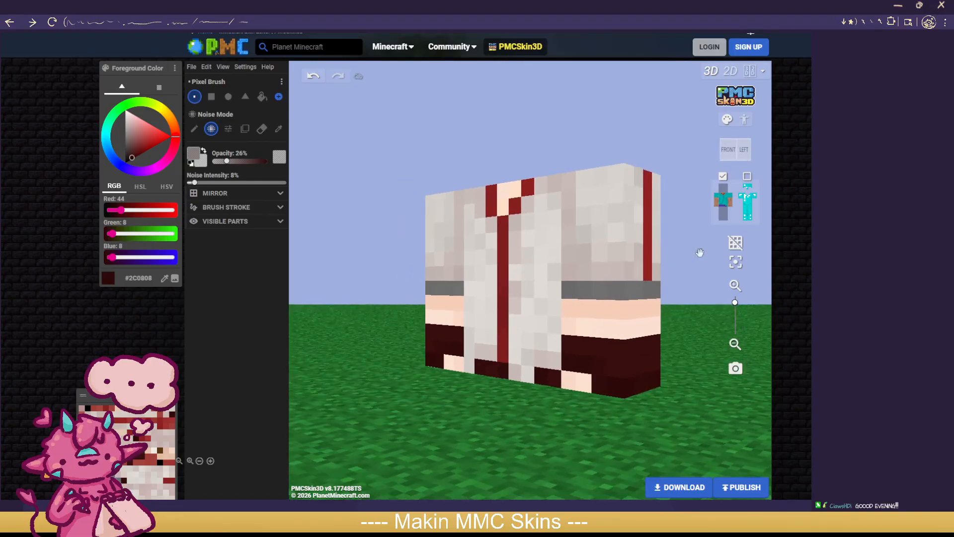
pyautogui.click(729, 209)
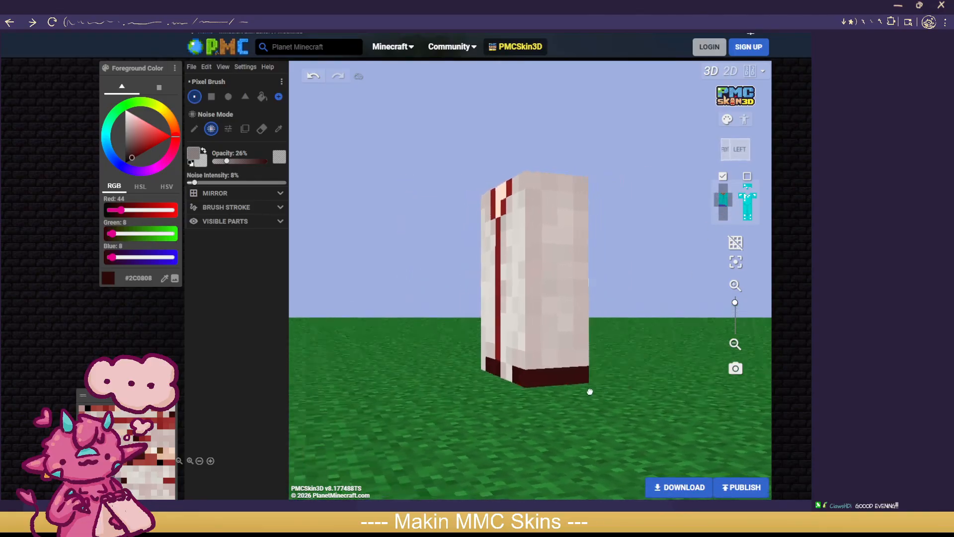
# Step: Blend dark maroon #2C0808 pixels at 26% opacity into the dark waistband around the torso
pyautogui.moveTo(636, 398); pyautogui.dragTo(451, 396)
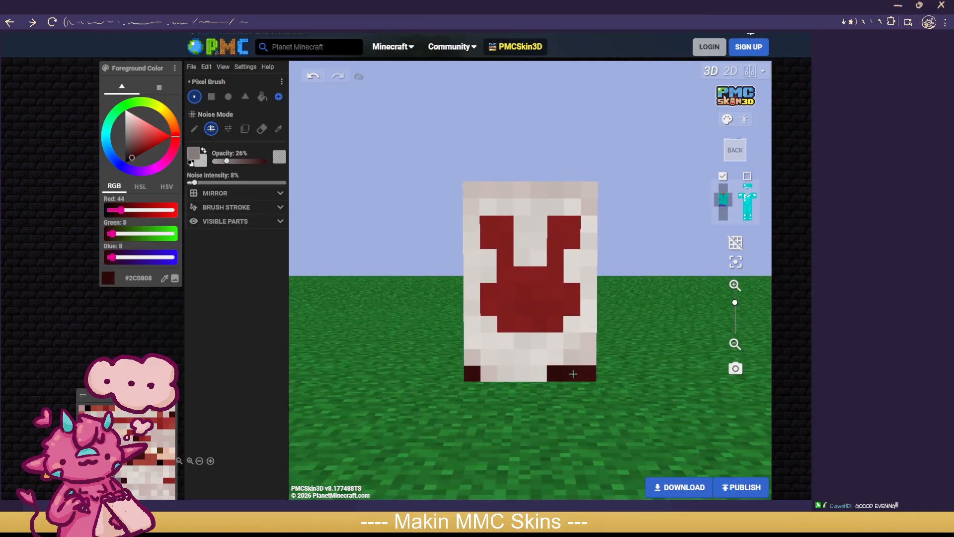
pyautogui.moveTo(573, 374); pyautogui.dragTo(545, 383)
pyautogui.scroll(-2, 642, 346)
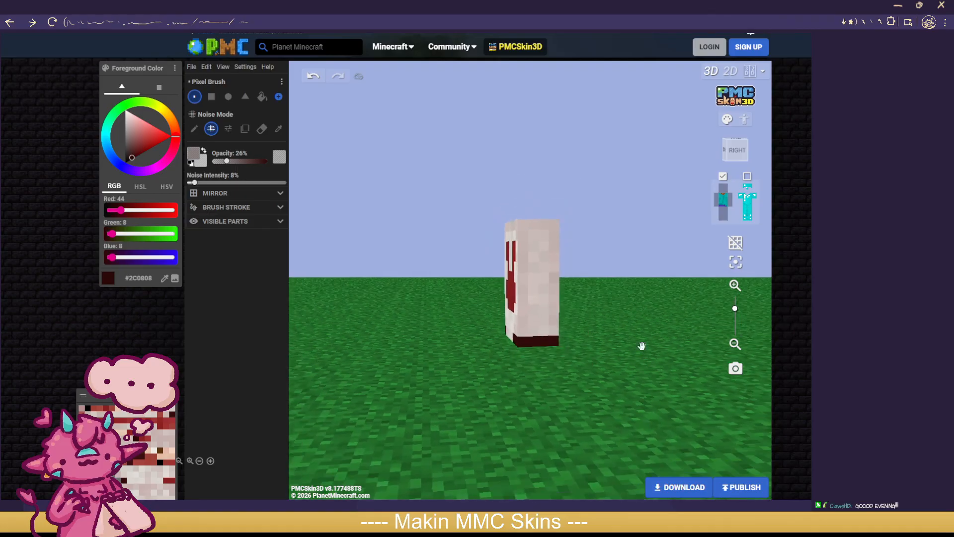
# Step: Show both legs again, set the brush opacity to 38% and shade the dark shoes around their lower edges
pyautogui.click(724, 212)
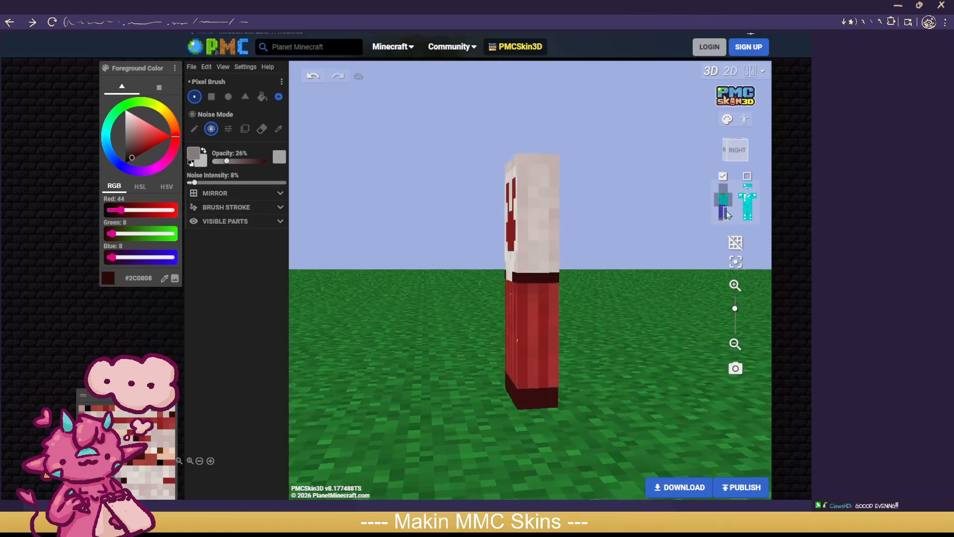
pyautogui.moveTo(651, 380); pyautogui.dragTo(745, 359)
pyautogui.scroll(2, 646, 400)
pyautogui.moveTo(619, 407); pyautogui.dragTo(596, 451)
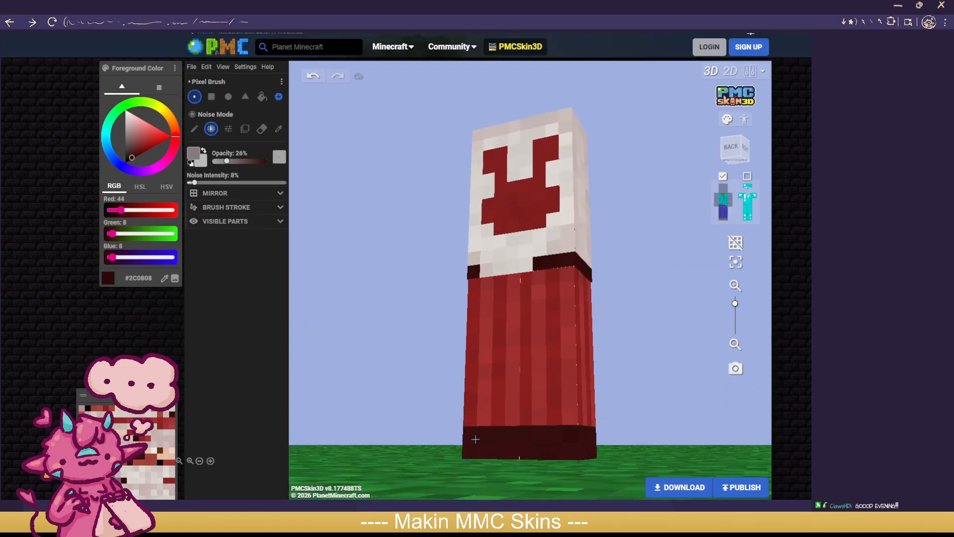
pyautogui.click(233, 161)
pyautogui.moveTo(601, 437); pyautogui.dragTo(460, 442)
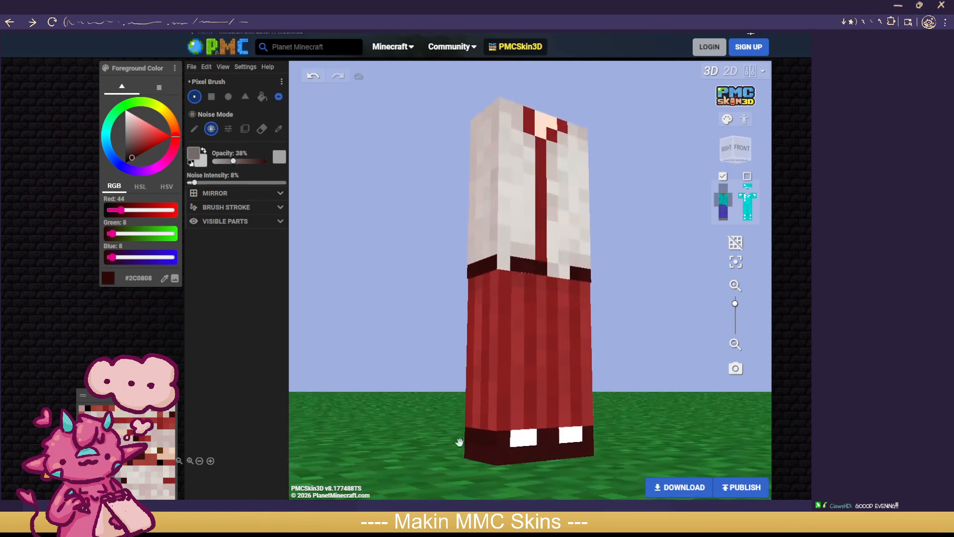
pyautogui.moveTo(564, 436); pyautogui.dragTo(670, 434)
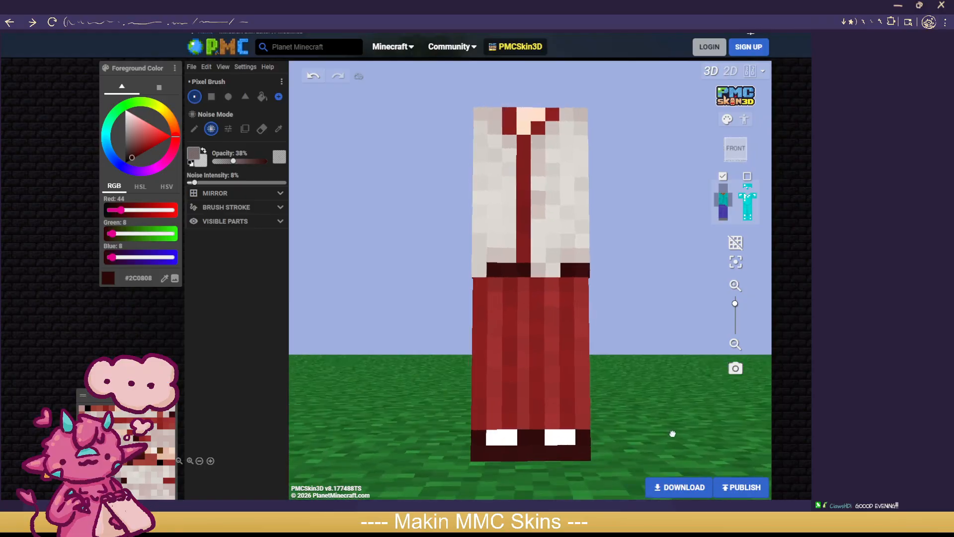
# Step: With the torso and left leg hidden, shade the right shoe's inner side and lower edge, and restore the left leg
pyautogui.click(725, 204)
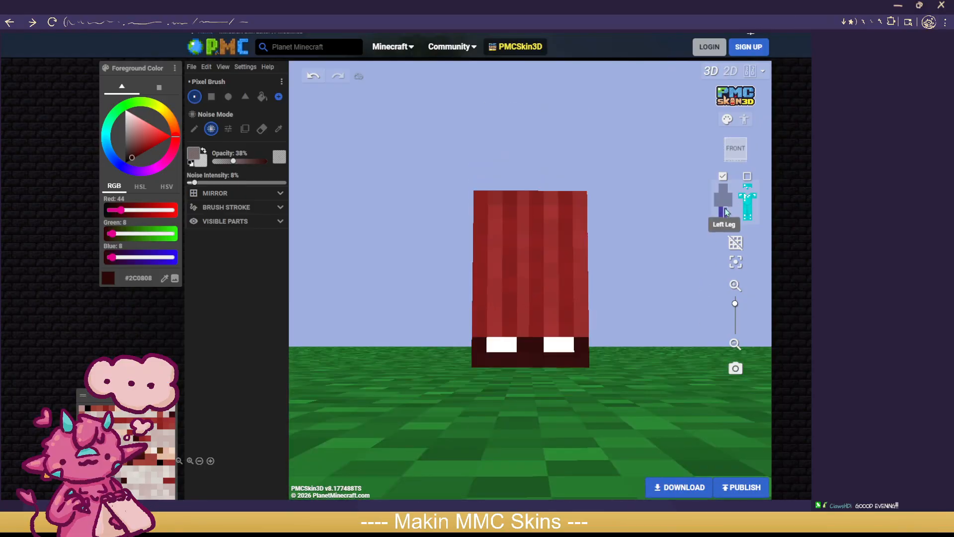
pyautogui.click(725, 211)
pyautogui.moveTo(596, 375); pyautogui.dragTo(523, 366)
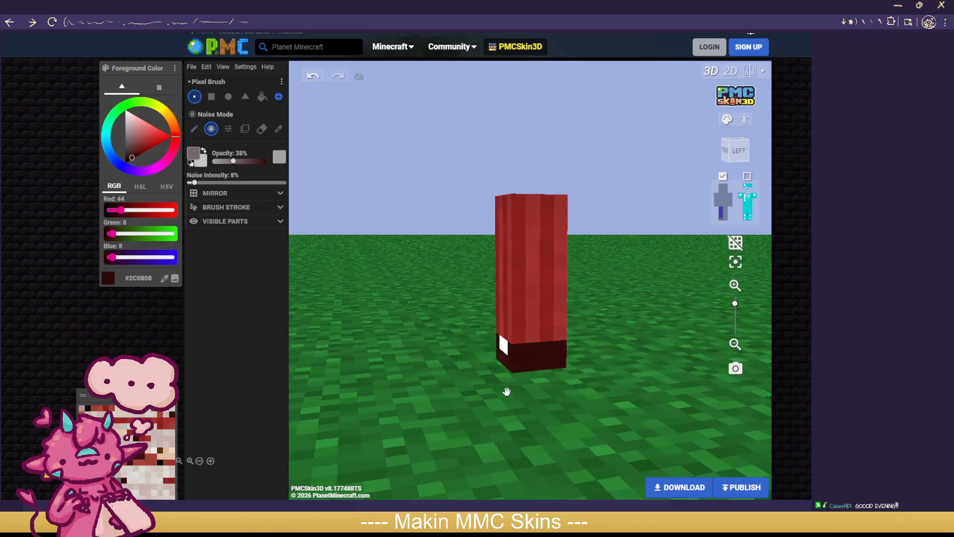
pyautogui.moveTo(506, 392); pyautogui.dragTo(598, 333)
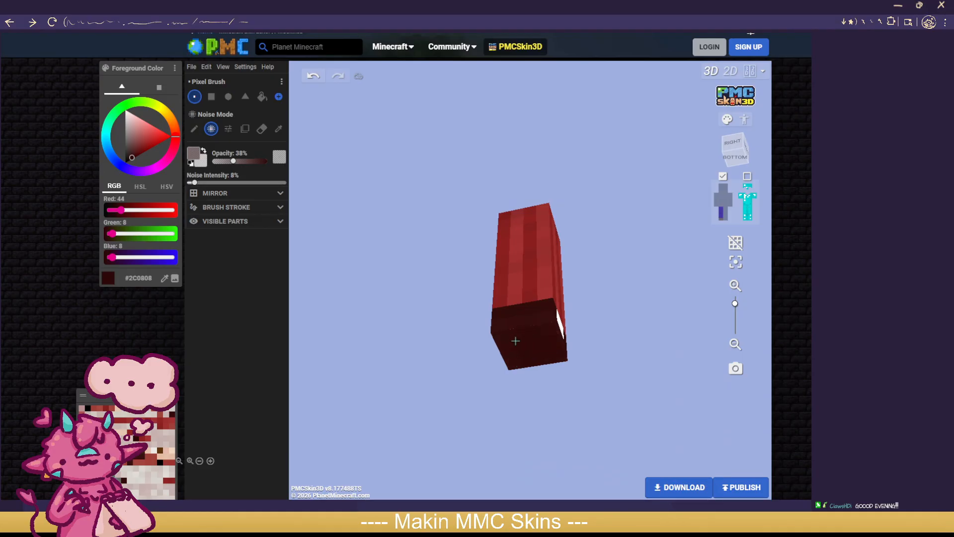
pyautogui.moveTo(520, 357); pyautogui.dragTo(626, 383)
pyautogui.moveTo(555, 364)
pyautogui.mouseDown()
pyautogui.moveTo(658, 390)
pyautogui.moveTo(536, 367)
pyautogui.mouseUp()
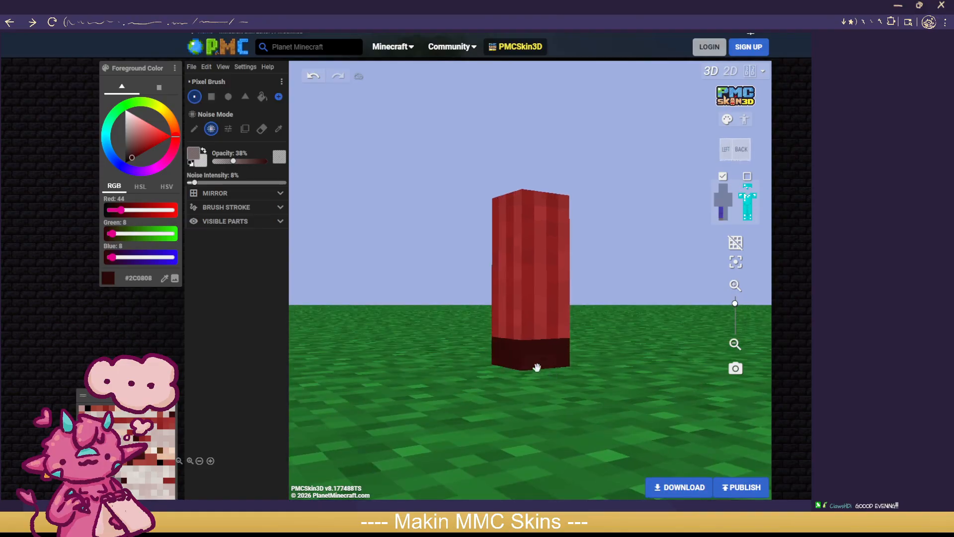
pyautogui.moveTo(499, 401); pyautogui.dragTo(573, 387)
pyautogui.click(727, 212)
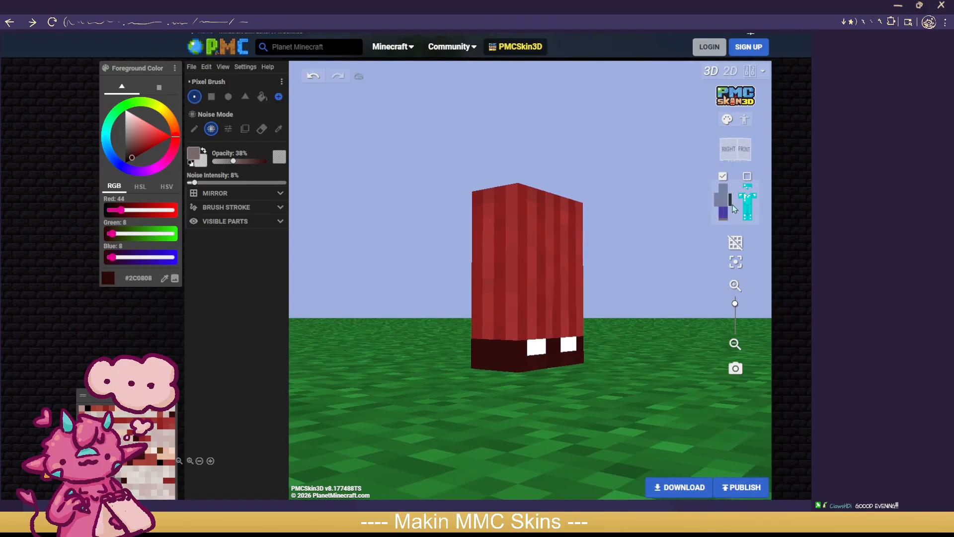
# Step: Shade the lower end of the striped trousers around both legs with dark red #771616 at 42% opacity
pyautogui.click(748, 177)
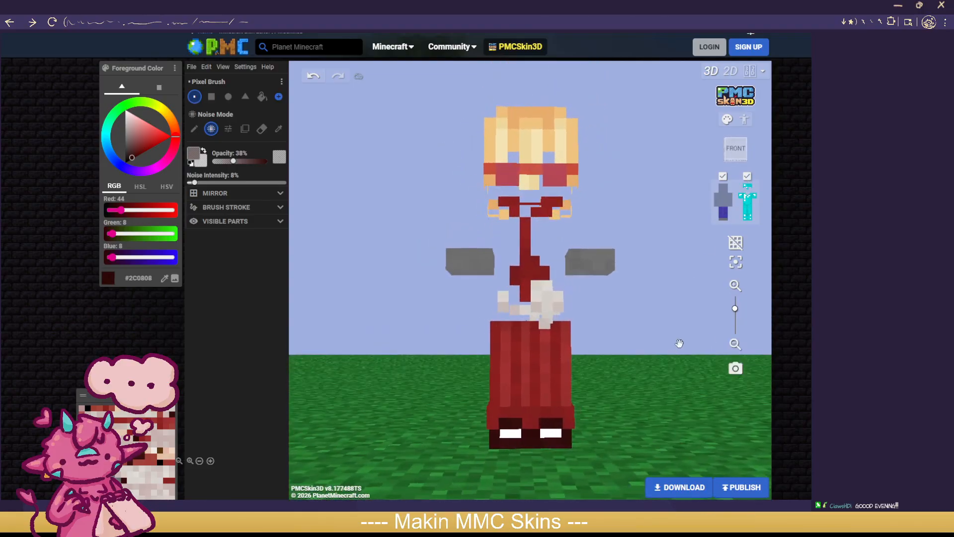
pyautogui.click(747, 177)
pyautogui.scroll(3, 537, 323)
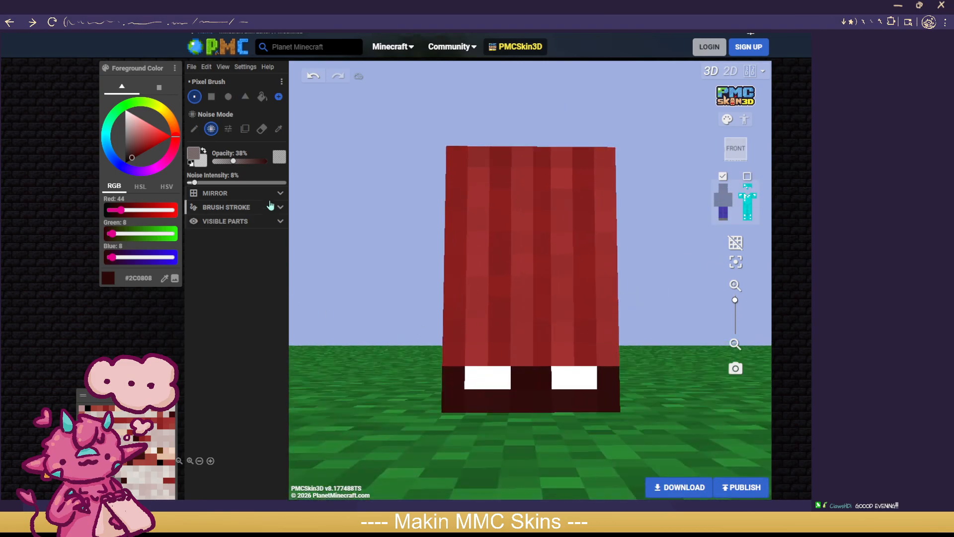
pyautogui.click(167, 421)
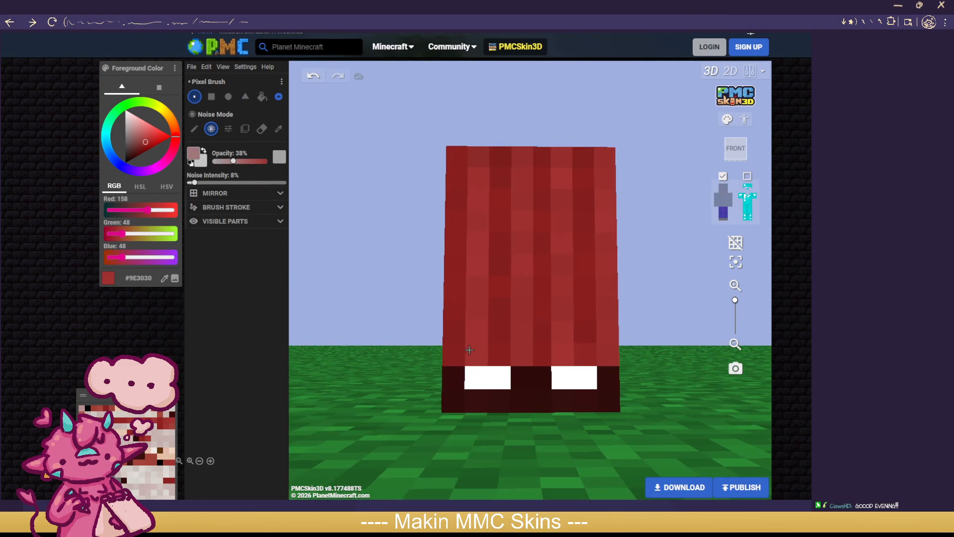
pyautogui.moveTo(233, 161); pyautogui.dragTo(245, 161)
pyautogui.click(161, 425)
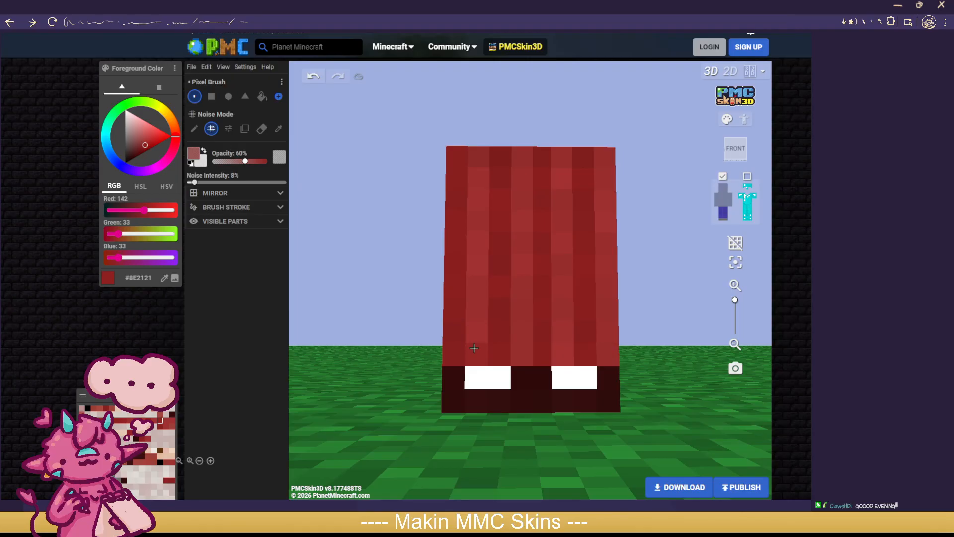
pyautogui.click(248, 162)
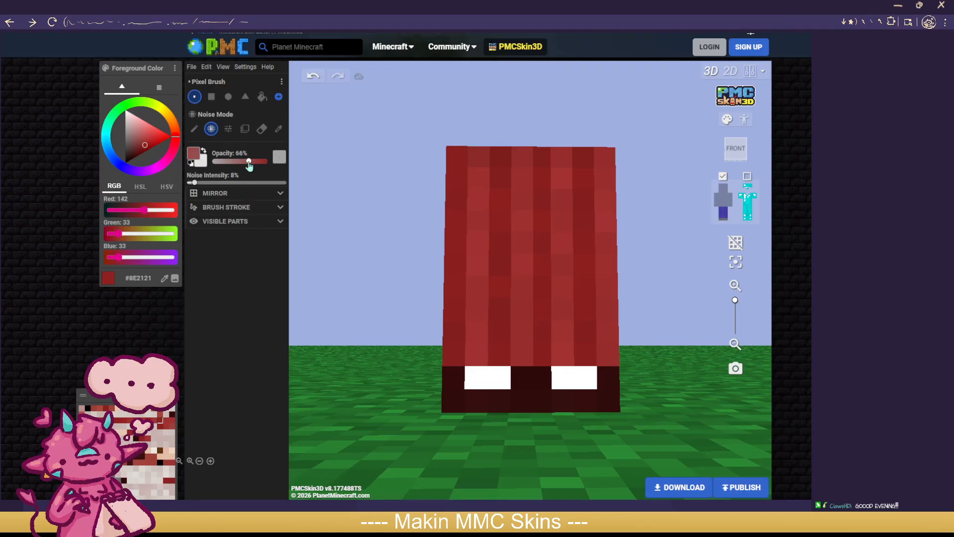
pyautogui.click(146, 148)
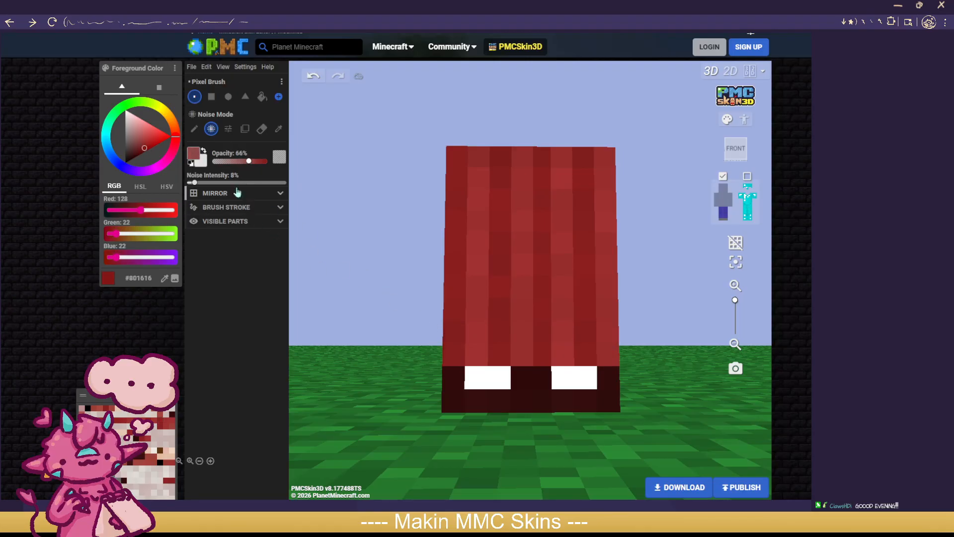
pyautogui.click(236, 162)
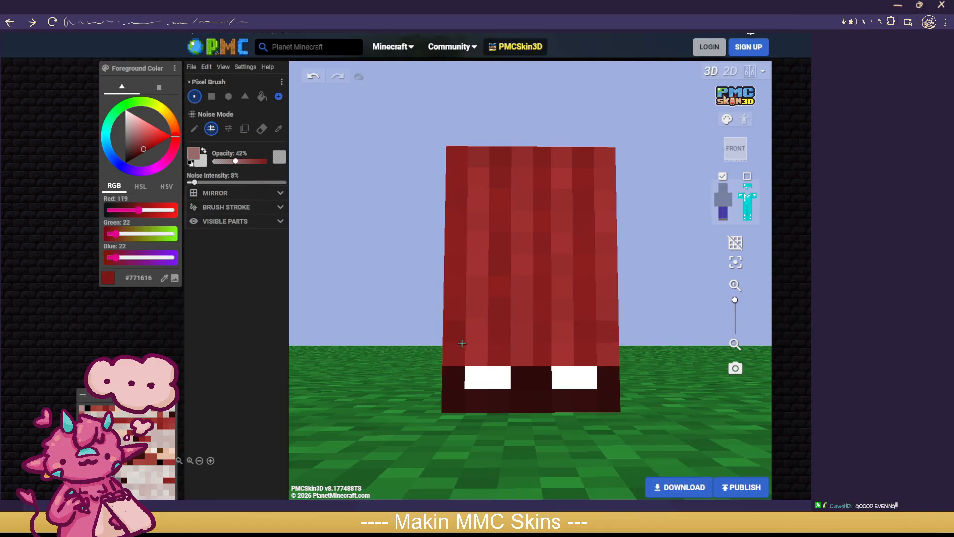
pyautogui.moveTo(430, 340); pyautogui.dragTo(505, 347)
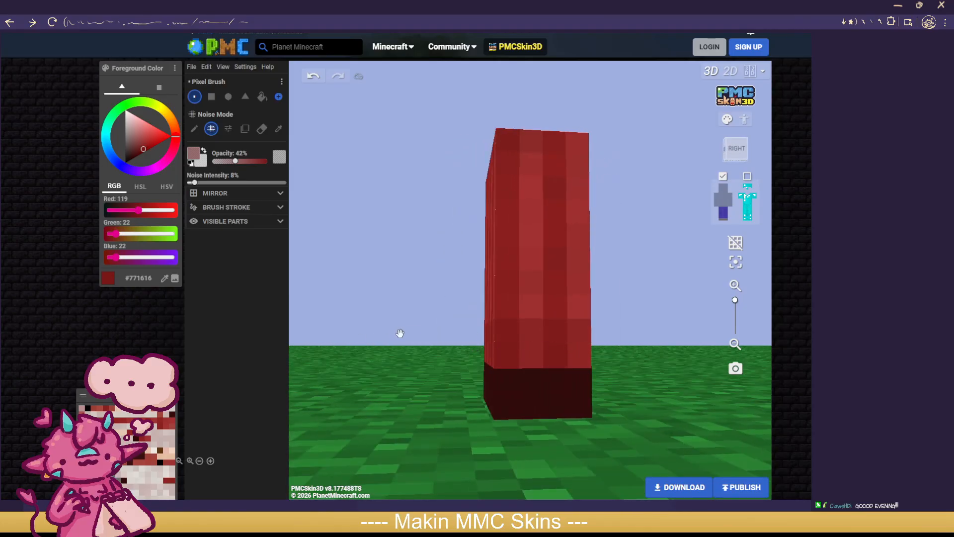
pyautogui.moveTo(398, 334); pyautogui.dragTo(598, 333)
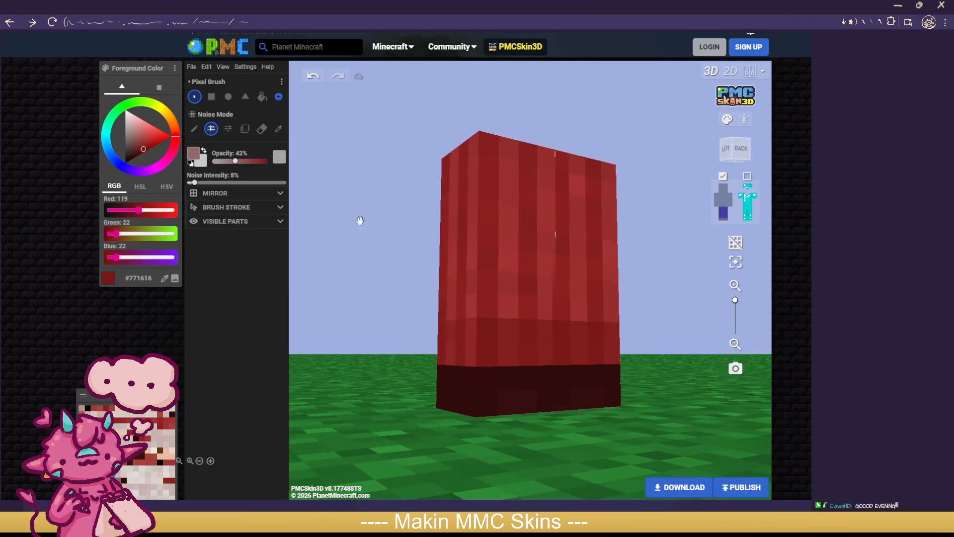
# Step: Undo the last stroke and, with the right leg temporarily hidden, shade the left trouser leg's inner side near the hem
pyautogui.click(311, 78)
pyautogui.moveTo(656, 343); pyautogui.dragTo(690, 262)
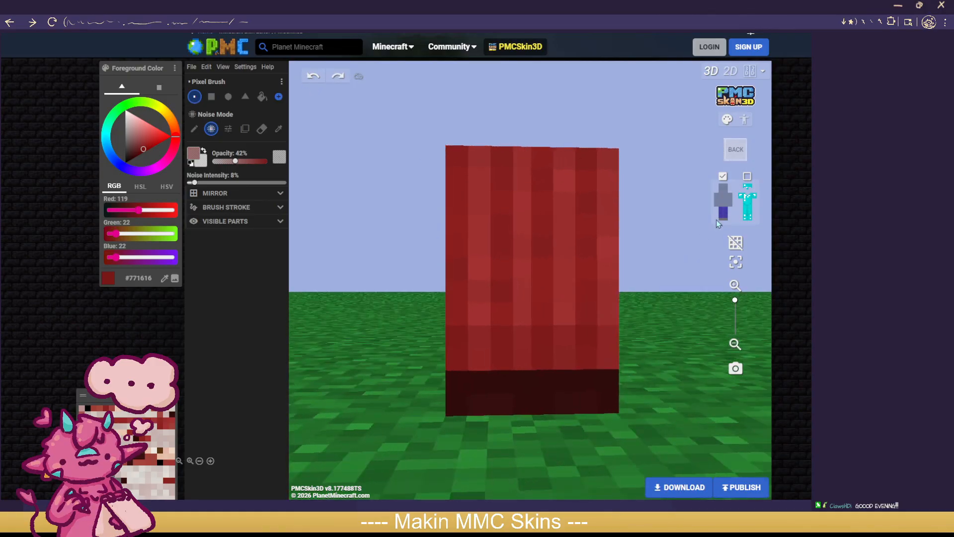
pyautogui.moveTo(706, 229); pyautogui.dragTo(610, 327)
pyautogui.moveTo(384, 415); pyautogui.dragTo(761, 403)
pyautogui.moveTo(522, 333)
pyautogui.mouseDown()
pyautogui.moveTo(517, 349)
pyautogui.moveTo(556, 334)
pyautogui.moveTo(560, 300)
pyautogui.moveTo(519, 172)
pyautogui.moveTo(552, 319)
pyautogui.mouseUp()
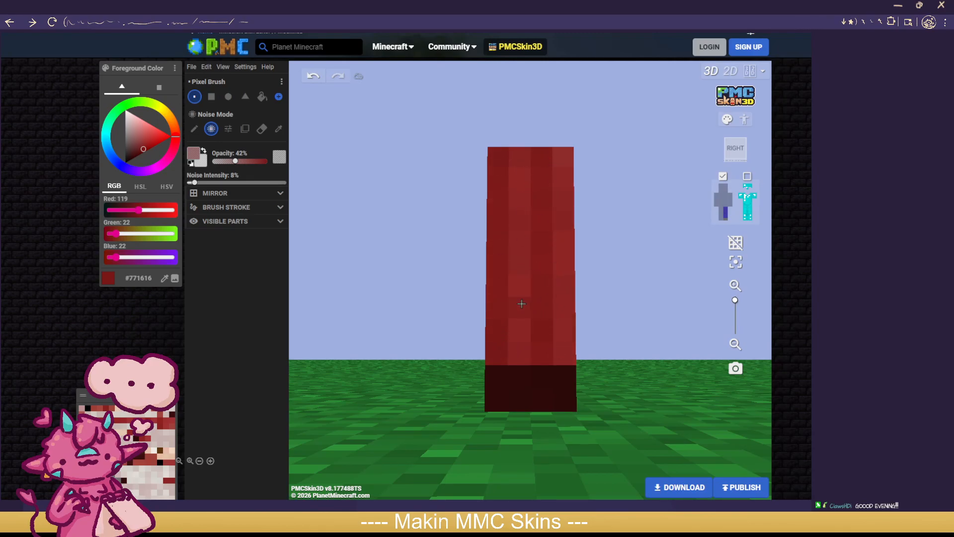
pyautogui.moveTo(566, 352); pyautogui.dragTo(511, 348, button='right')
pyautogui.click(729, 207)
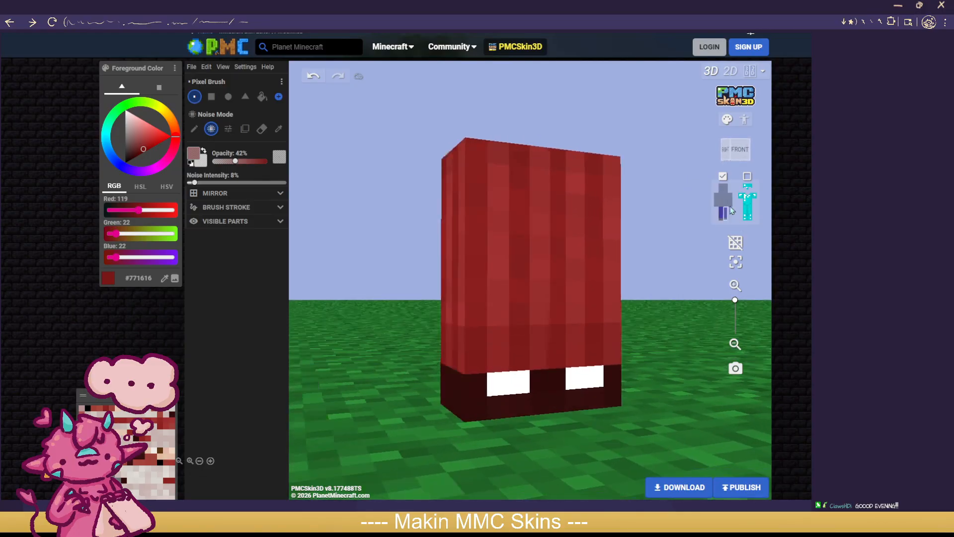
# Step: Show the outer layer and restore both arms, the head and the torso of the base layer
pyautogui.click(747, 176)
pyautogui.click(731, 201)
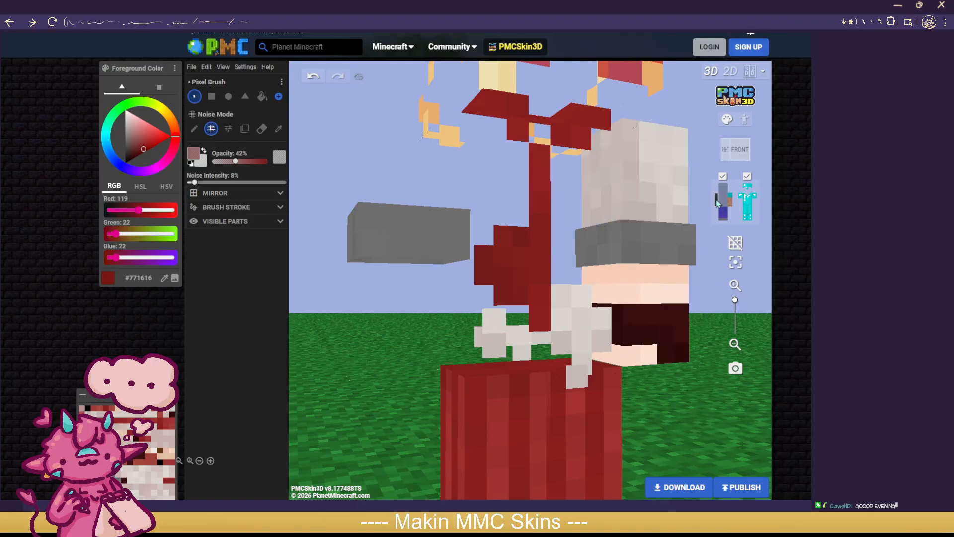
pyautogui.click(717, 200)
pyautogui.click(723, 188)
pyautogui.click(725, 202)
pyautogui.scroll(-5, 690, 316)
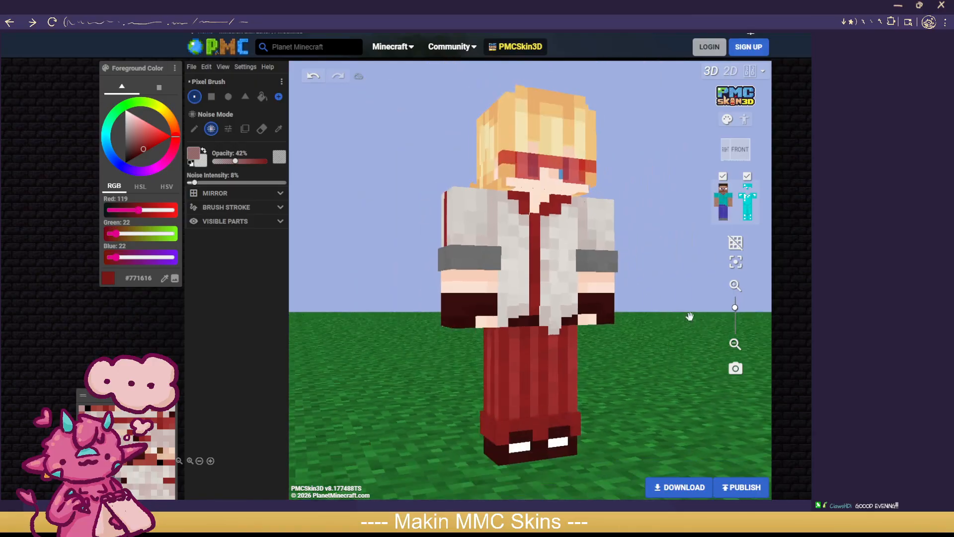
# Step: Examine the red-haired companion skin's sleeve cuffs and gloves from the front and left side for reference
pyautogui.moveTo(553, 375); pyautogui.dragTo(635, 381, button='right')
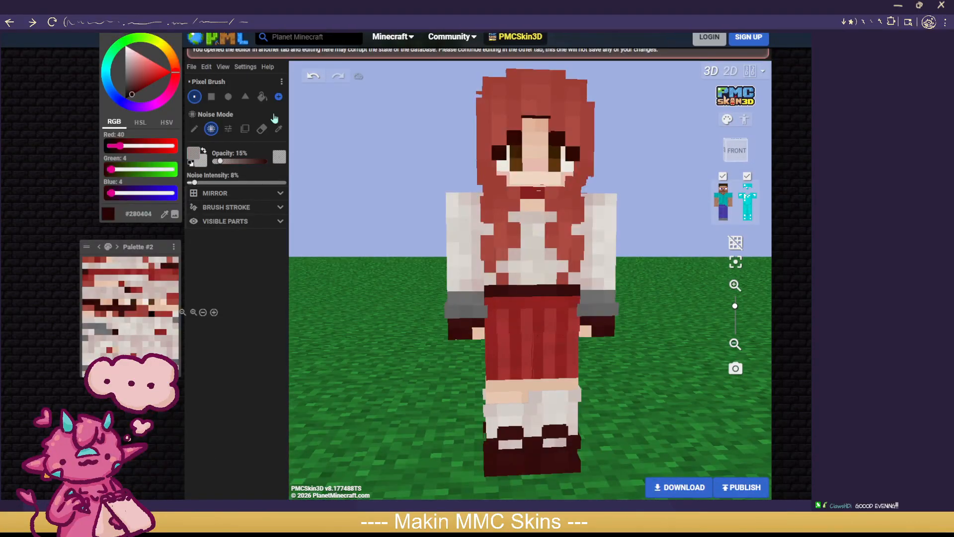
pyautogui.moveTo(331, 217); pyautogui.dragTo(437, 219)
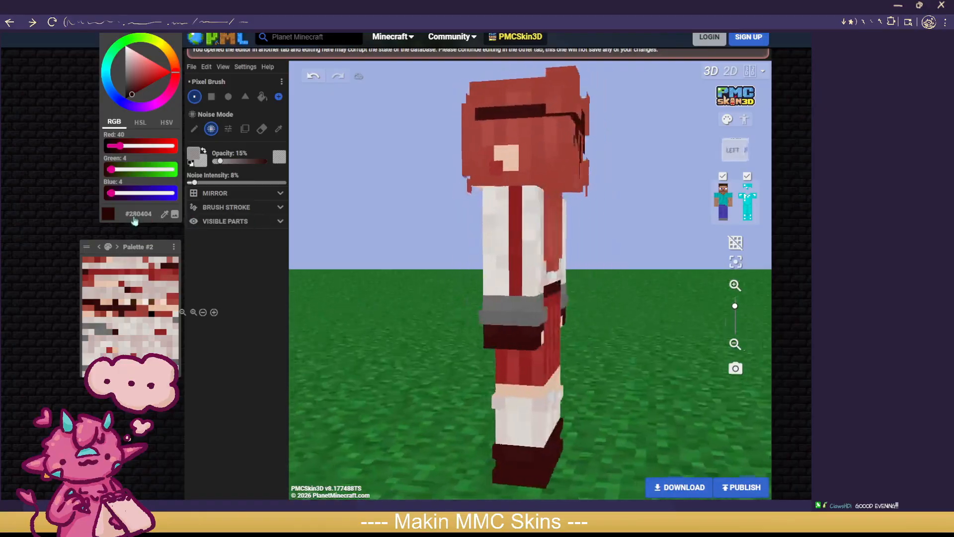
pyautogui.moveTo(134, 221); pyautogui.dragTo(318, 210)
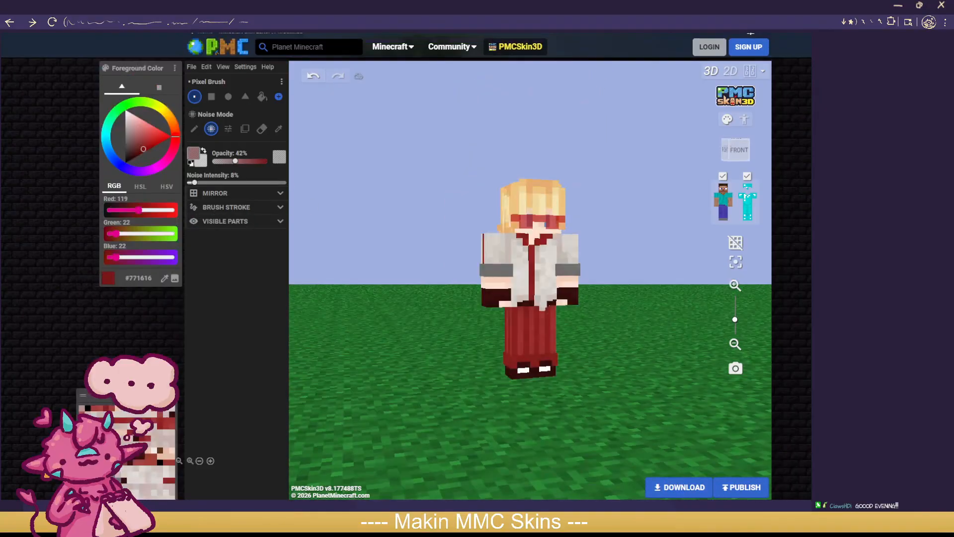
# Step: Shade the grey sleeve cuffs along their front, outer and back sides with grey #6A6A6A at 42% opacity
pyautogui.scroll(5, 394, 290)
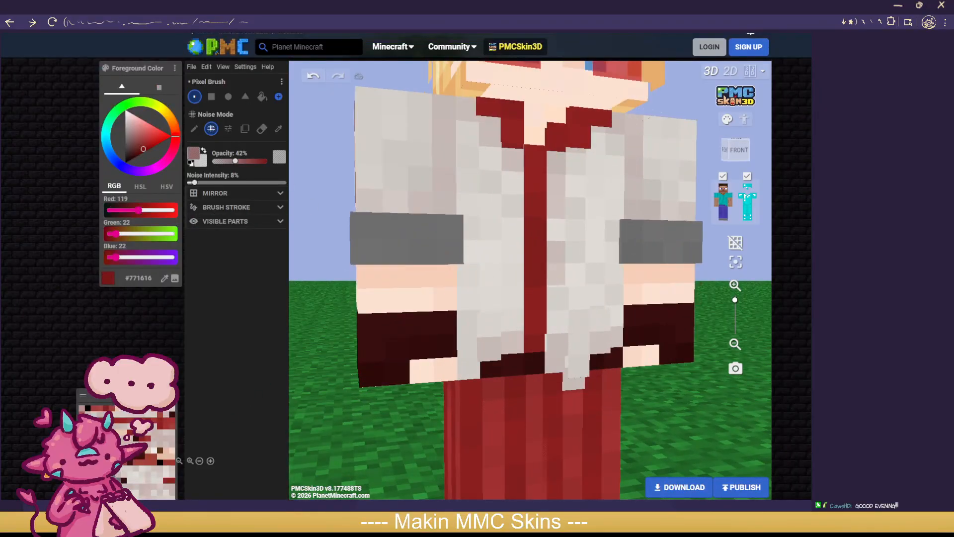
pyautogui.click(282, 158)
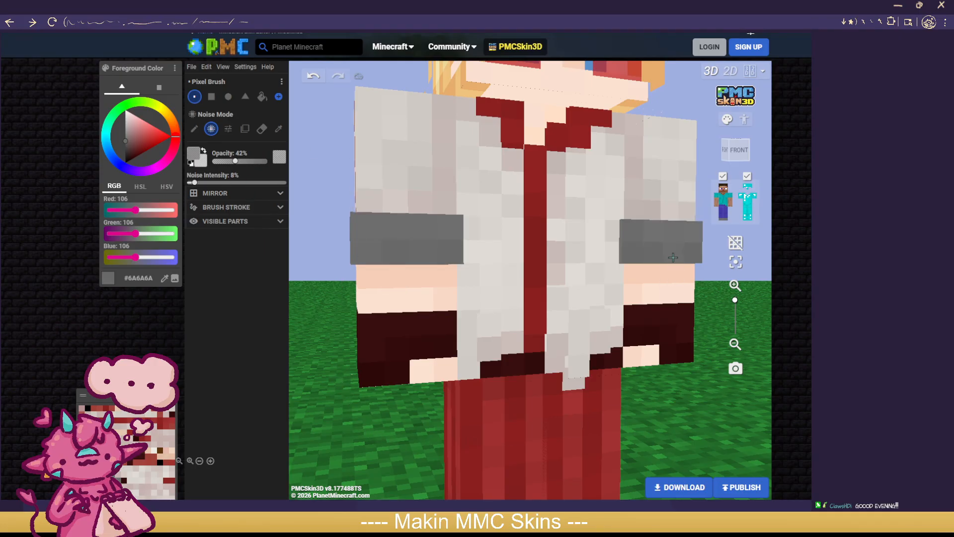
pyautogui.moveTo(416, 438); pyautogui.dragTo(452, 429)
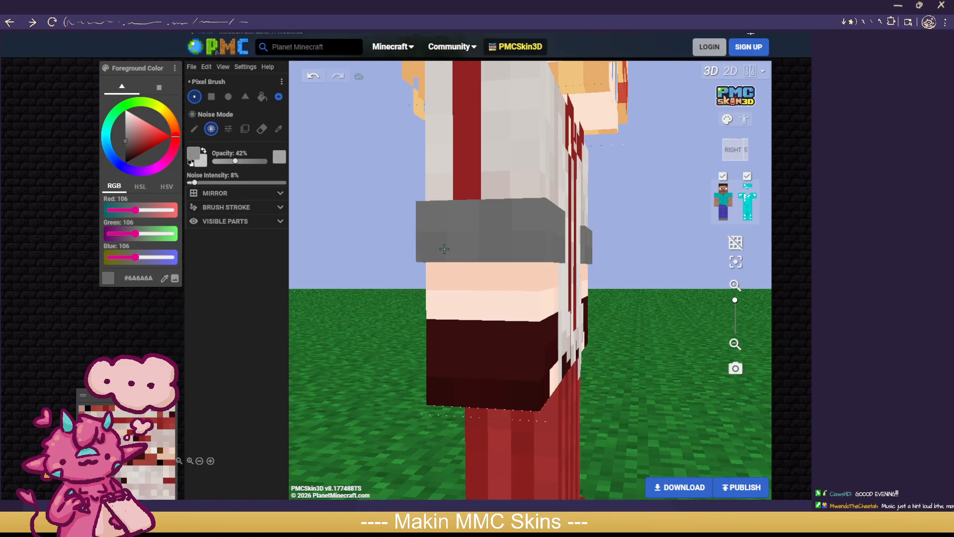
pyautogui.moveTo(395, 260); pyautogui.dragTo(125, 322)
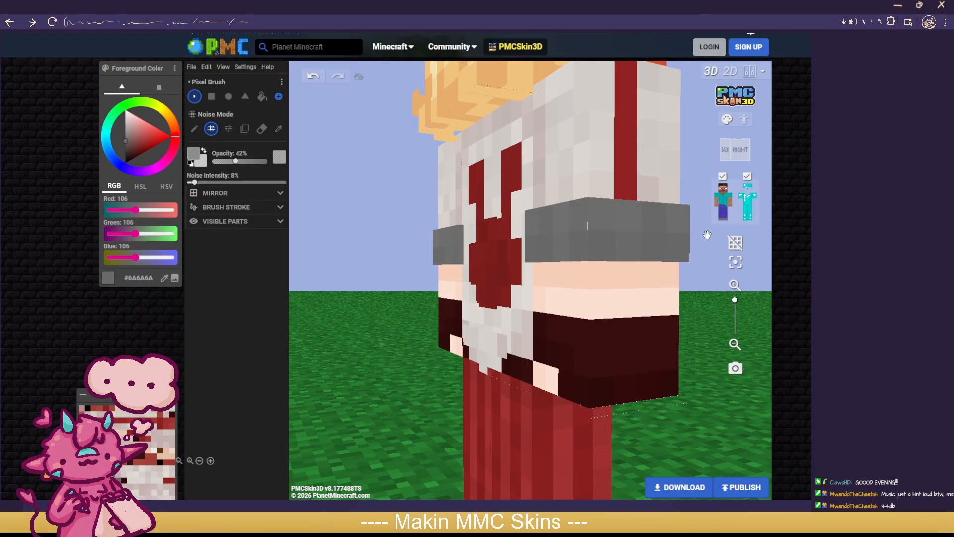
# Step: With the torso's base and outer layers temporarily hidden, examine the inner sides of the grey sleeve cuffs and the overall skin
pyautogui.click(727, 201)
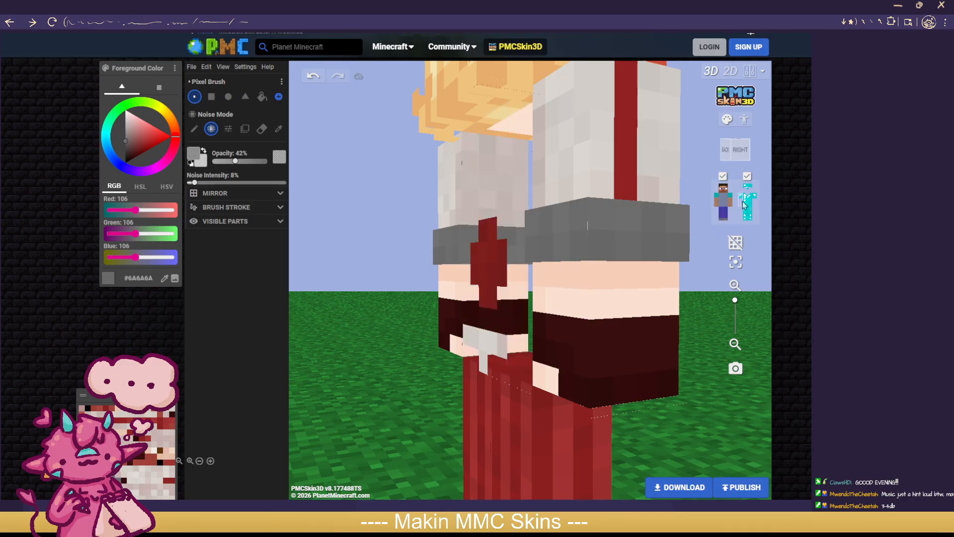
pyautogui.click(744, 204)
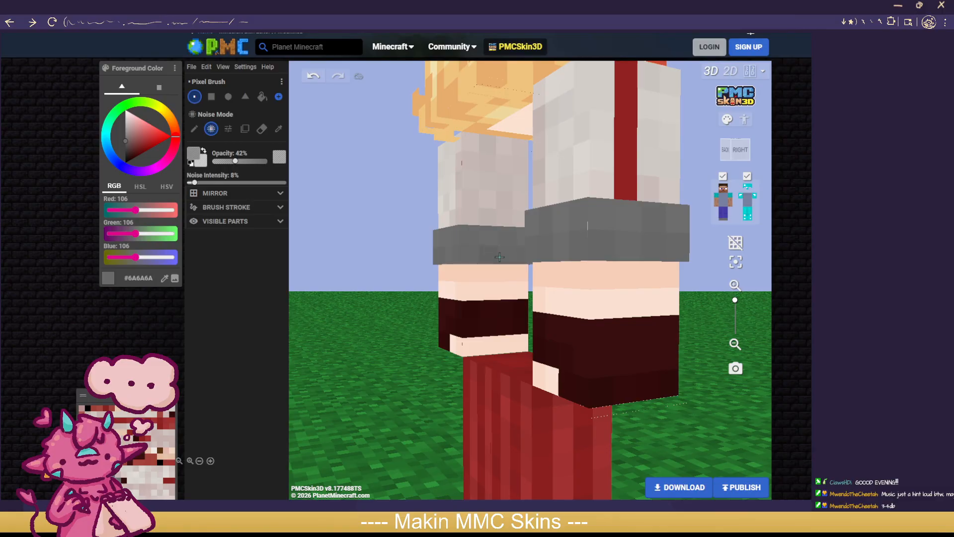
pyautogui.moveTo(376, 406); pyautogui.dragTo(399, 411)
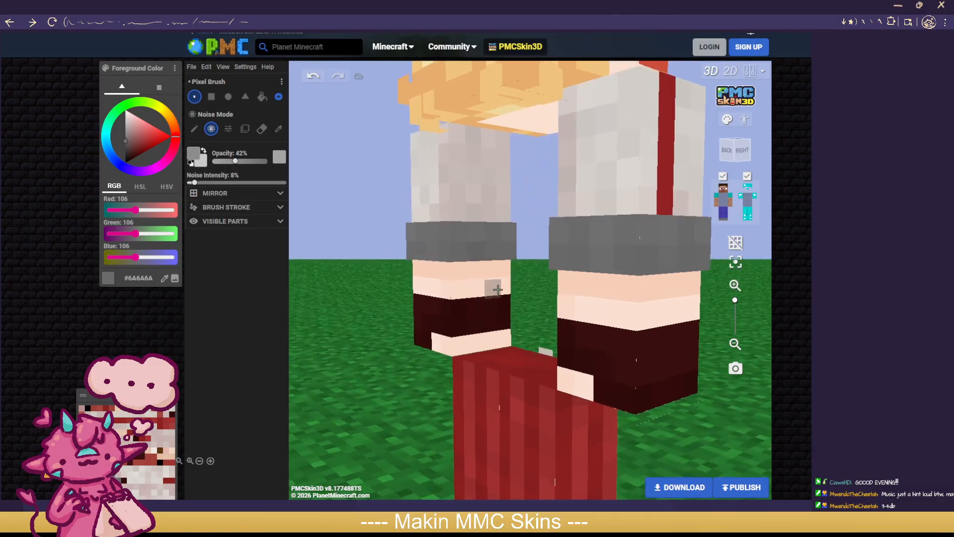
pyautogui.click(747, 202)
pyautogui.click(725, 201)
pyautogui.scroll(-5, 639, 288)
pyautogui.moveTo(638, 288); pyautogui.dragTo(472, 385)
pyautogui.scroll(-3, 413, 375)
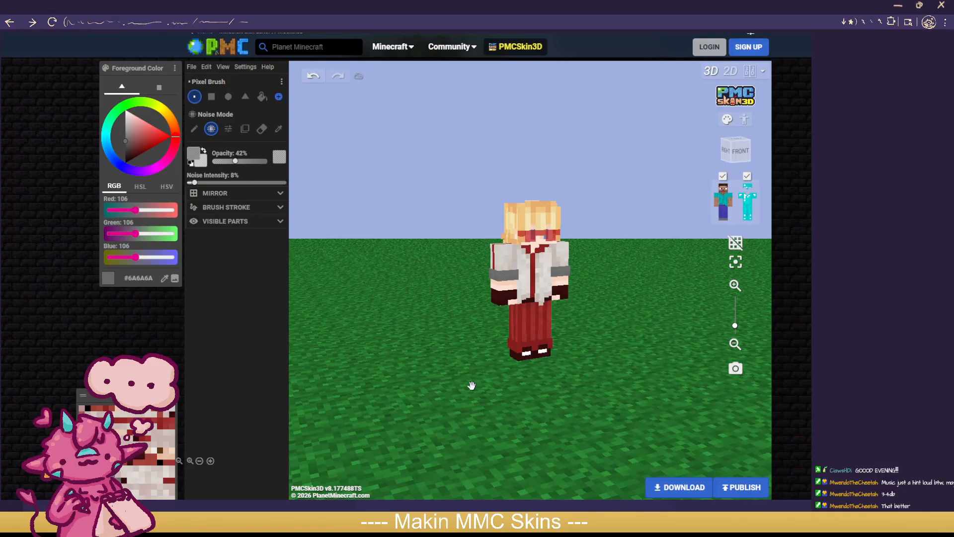
# Step: Save the shaded blond skin to a file and check it in the recent downloads
pyautogui.moveTo(670, 370); pyautogui.dragTo(639, 361)
pyautogui.click(193, 70)
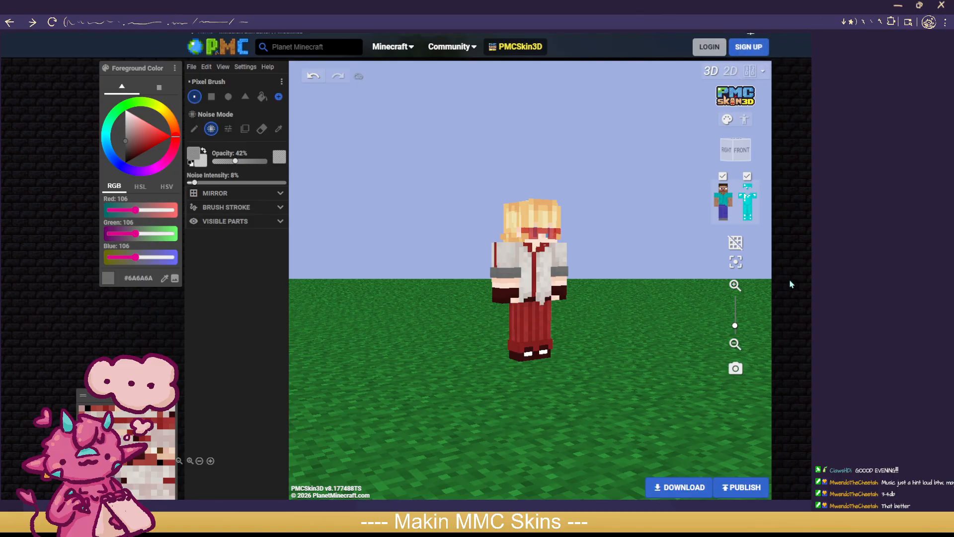
pyautogui.click(908, 22)
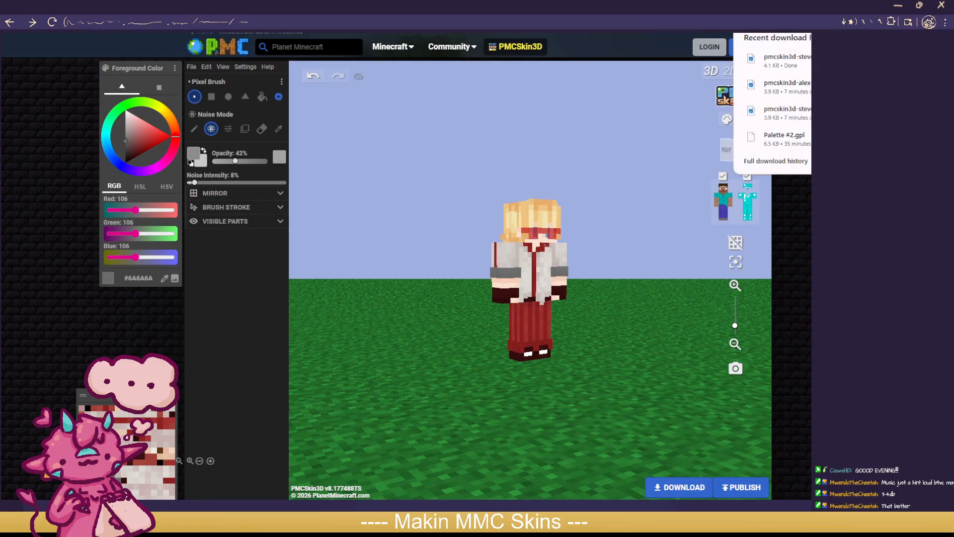
pyautogui.click(908, 22)
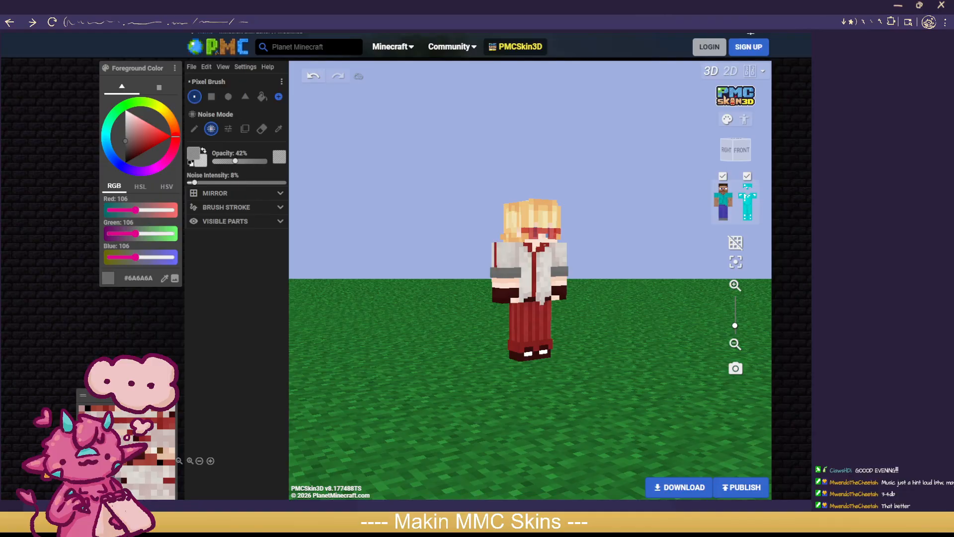
# Step: Compare the blond skin with the red-haired companion skin from the front and at an angle
pyautogui.moveTo(660, 304); pyautogui.dragTo(619, 319)
pyautogui.scroll(5, 619, 318)
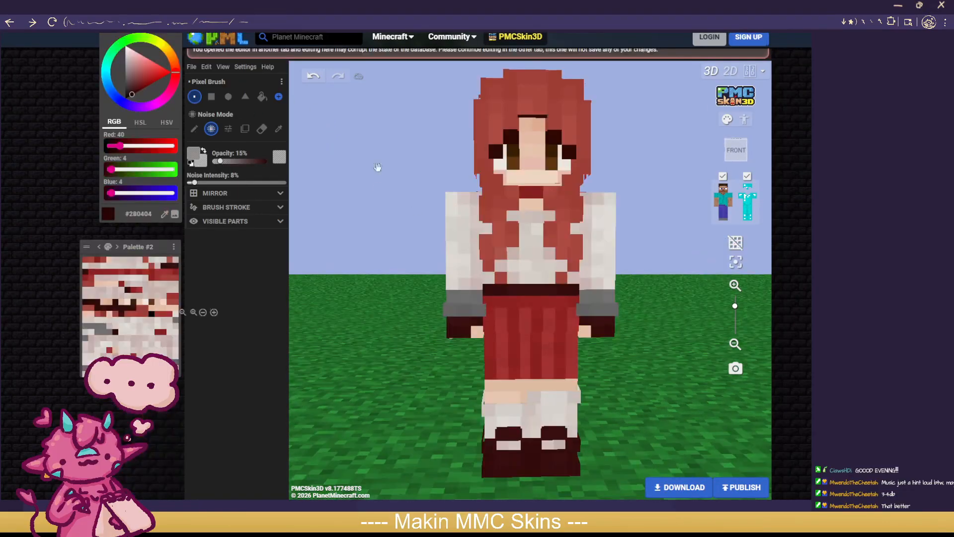
pyautogui.scroll(-2, 443, 210)
pyautogui.moveTo(443, 210); pyautogui.dragTo(419, 201)
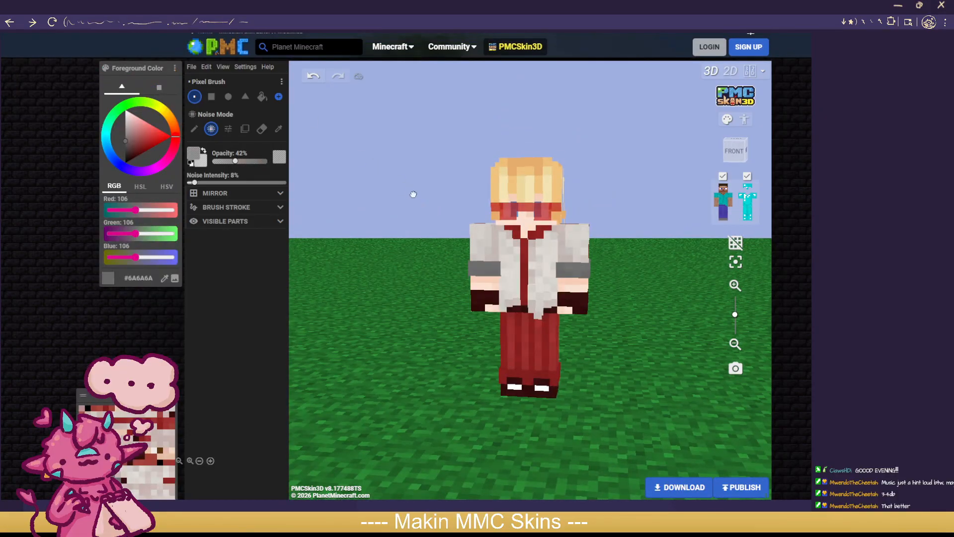
pyautogui.moveTo(413, 194); pyautogui.dragTo(509, 197)
pyautogui.scroll(-1, 510, 197)
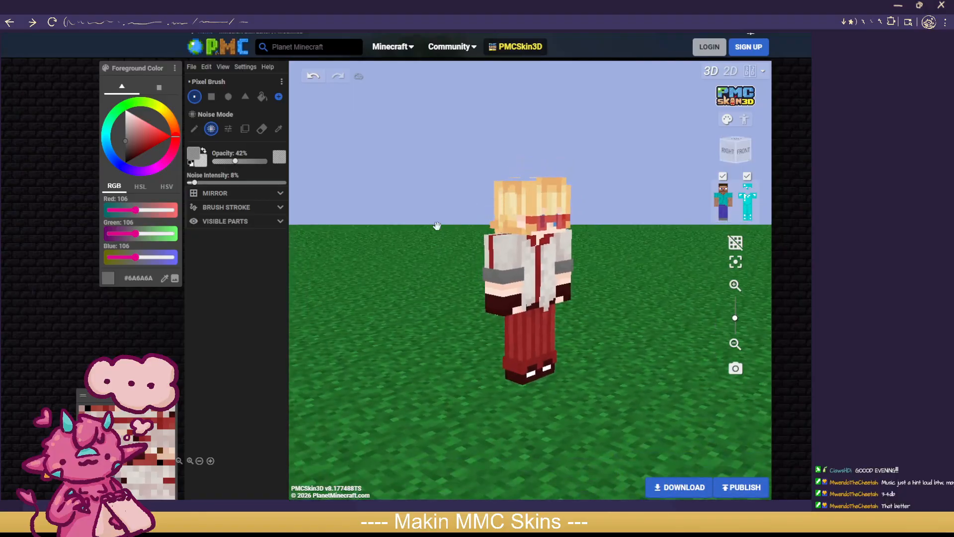
pyautogui.scroll(-1, 437, 225)
pyautogui.moveTo(437, 225); pyautogui.dragTo(412, 222)
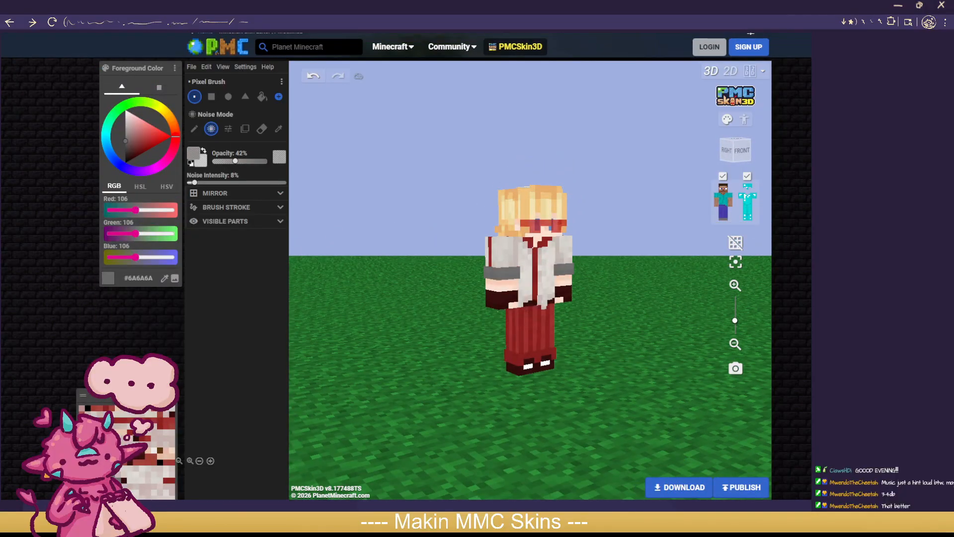
# Step: Duplicate the skin editor's browser tab and open the Advanced Editor in the copy
pyautogui.rightClick(170, 7)
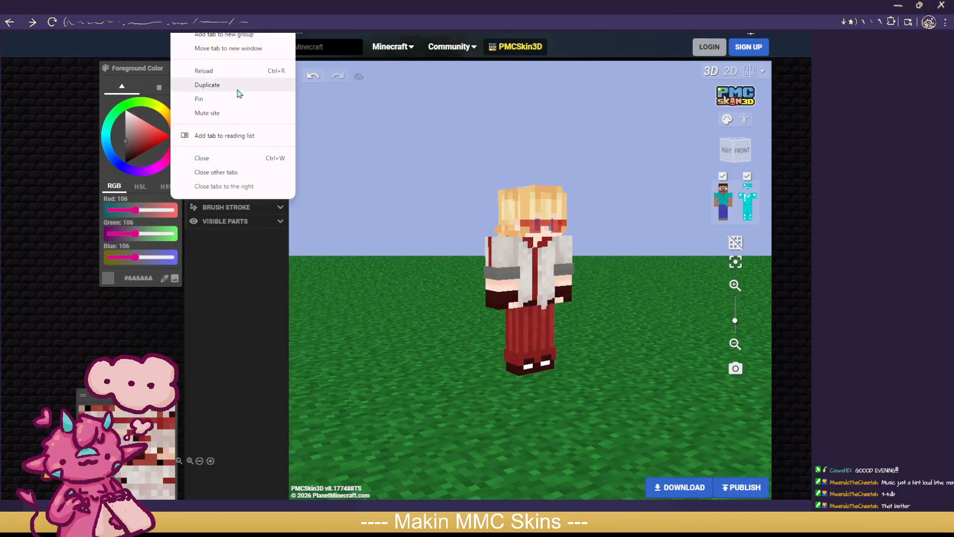
pyautogui.click(237, 89)
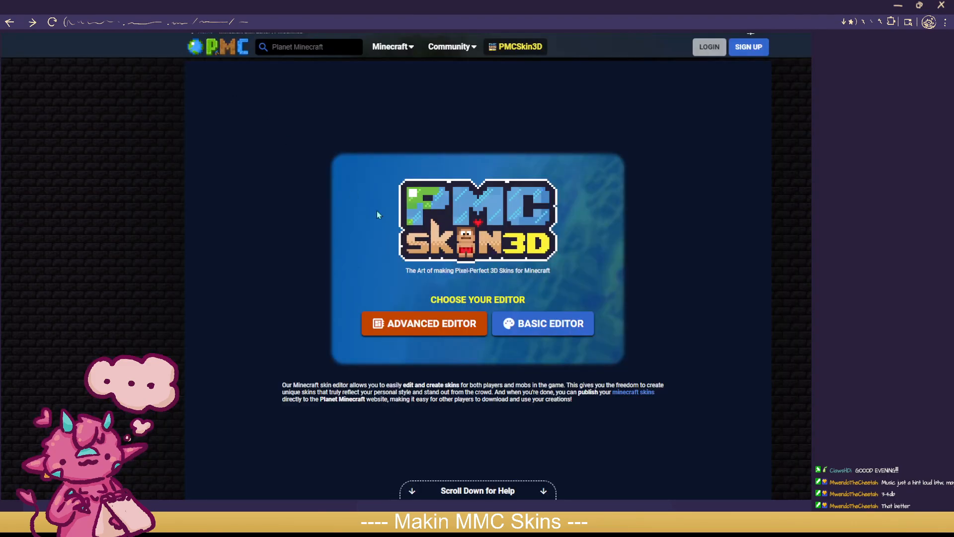
pyautogui.click(466, 332)
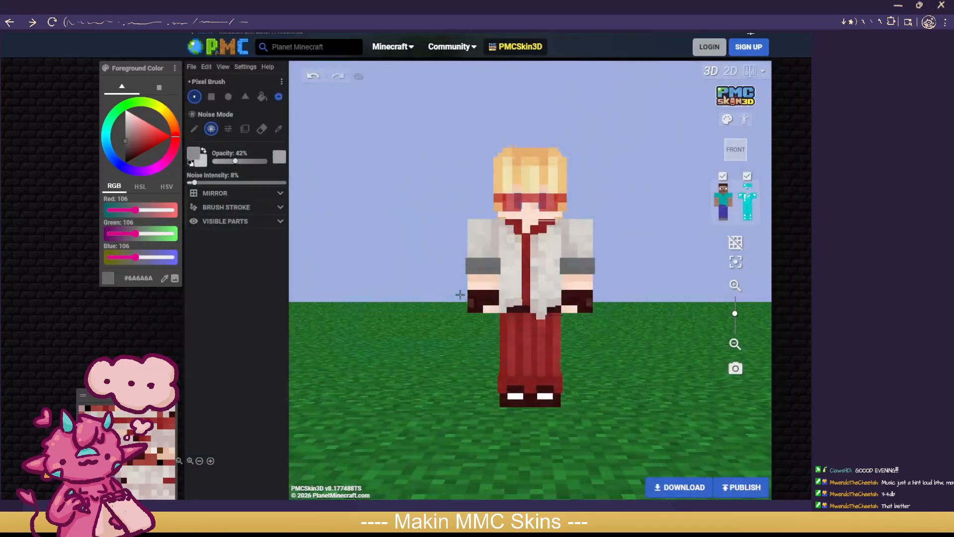
# Step: Import the Minecraft skin of username ph1lza into the duplicated editor
pyautogui.moveTo(460, 294); pyautogui.dragTo(436, 281)
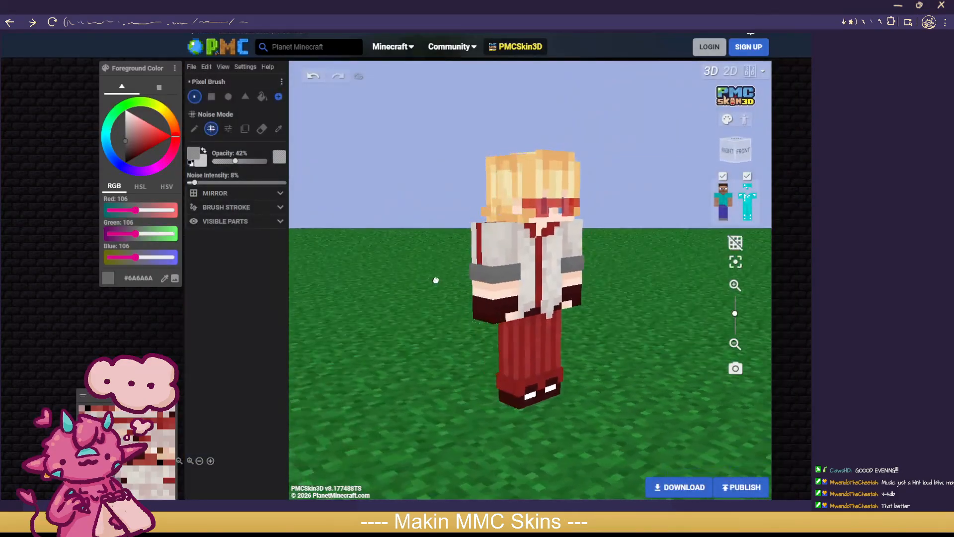
pyautogui.click(192, 68)
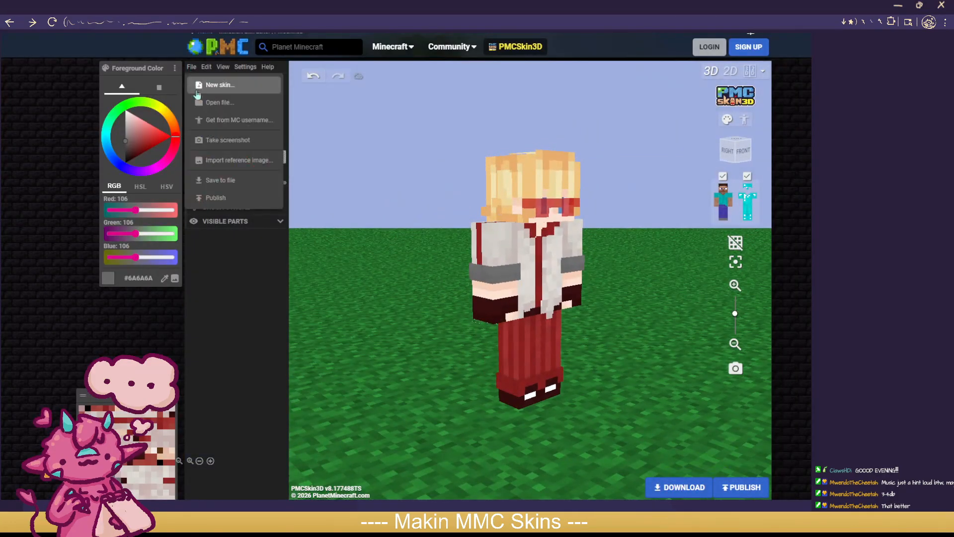
pyautogui.click(248, 122)
pyautogui.click(401, 293)
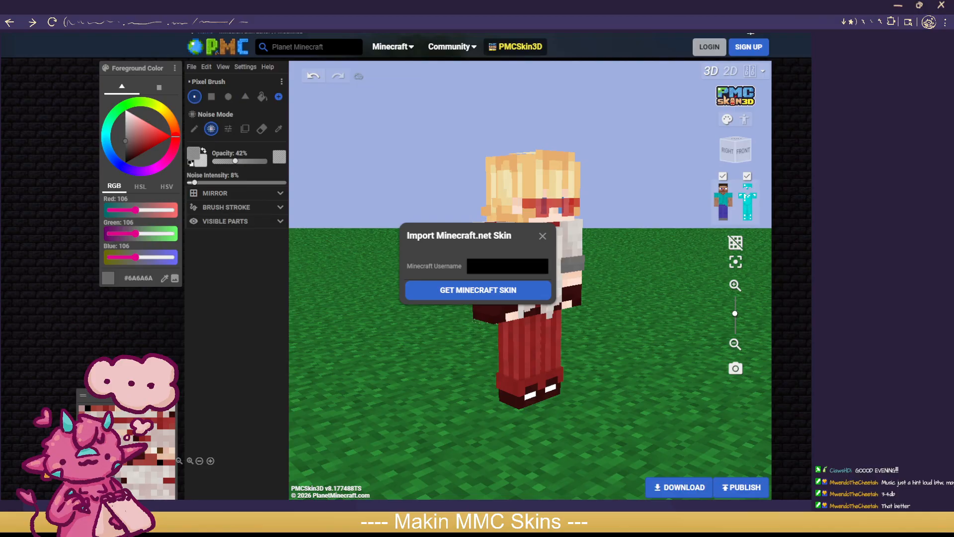
pyautogui.click(505, 261)
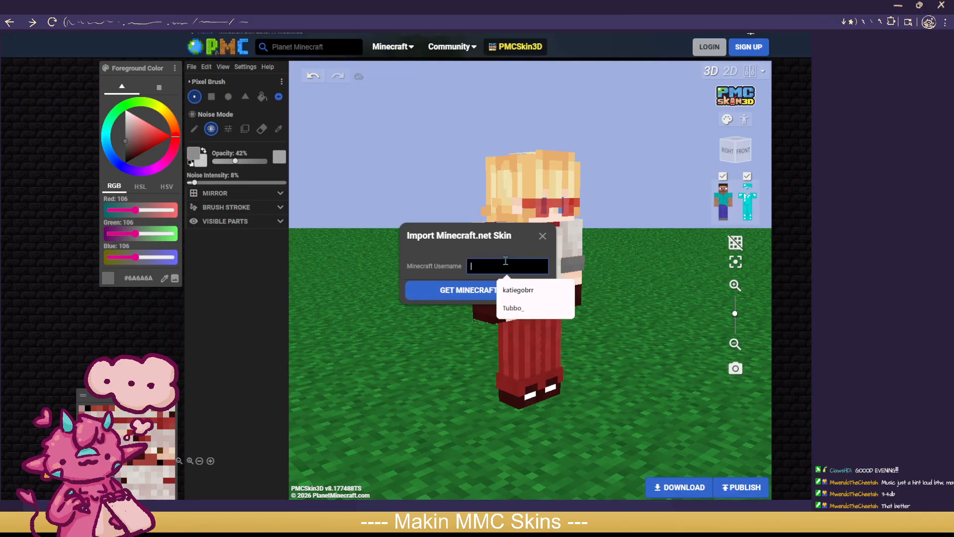
pyautogui.write('ph1l')
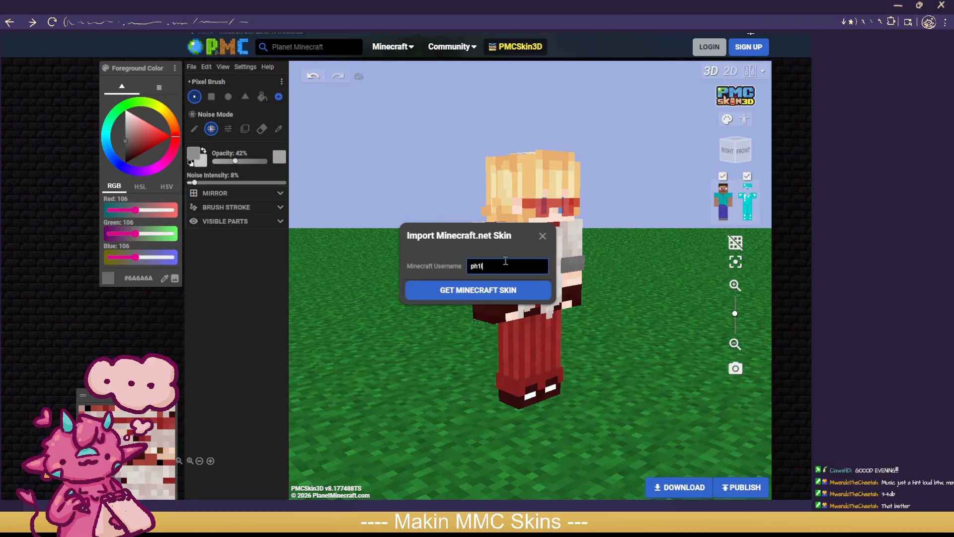
pyautogui.write('za')
pyautogui.click(497, 290)
# Step: Examine the imported green-hatted skin and compare it with the blond and red-haired skins
pyautogui.moveTo(605, 365); pyautogui.dragTo(649, 414)
pyautogui.scroll(2, 629, 361)
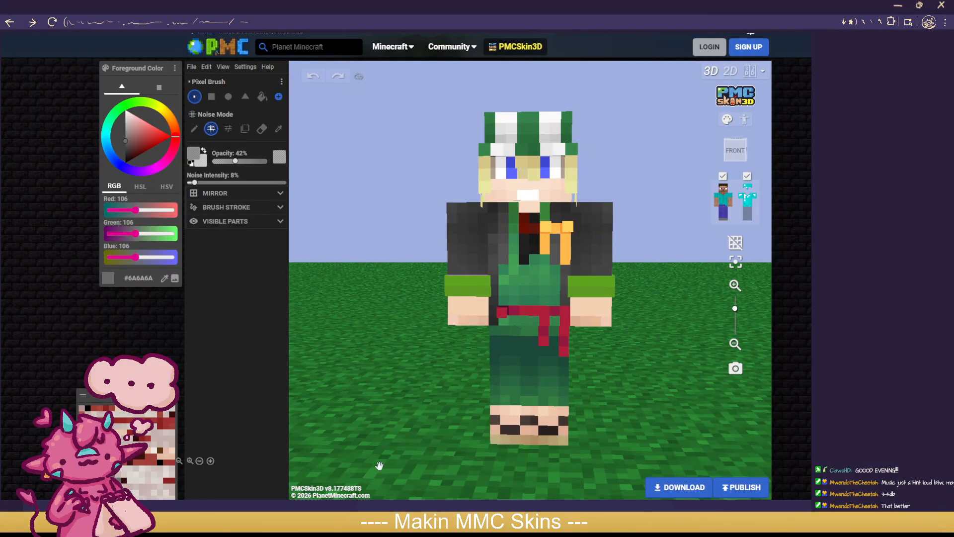
pyautogui.moveTo(380, 465); pyautogui.dragTo(450, 467)
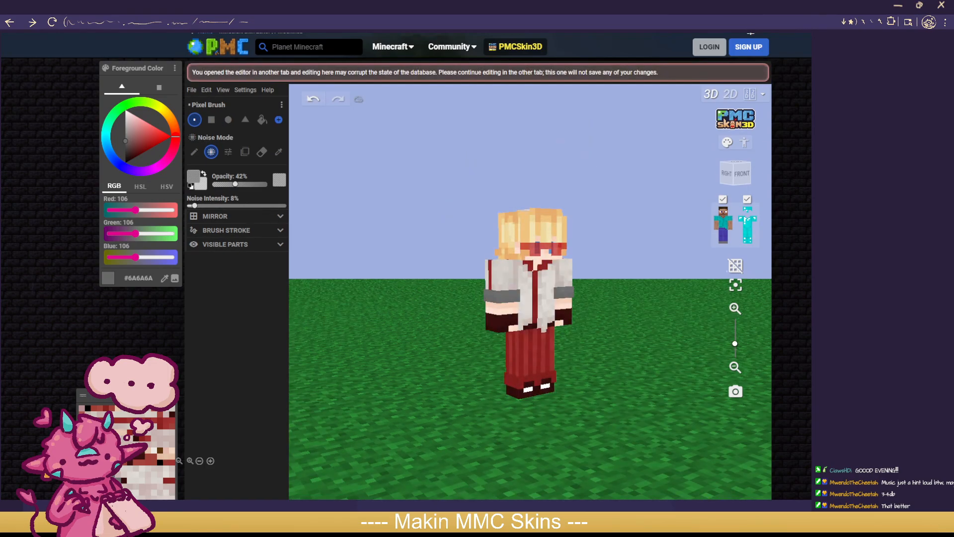
pyautogui.moveTo(668, 400); pyautogui.dragTo(646, 400)
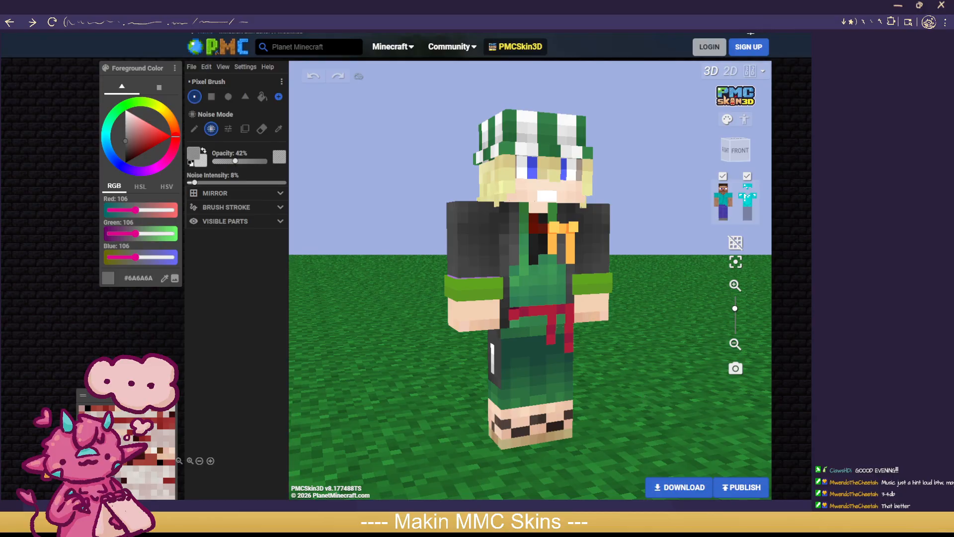
pyautogui.hotkey('ctrl', 'Tab')
pyautogui.hotkey('ctrl', 'Tab')
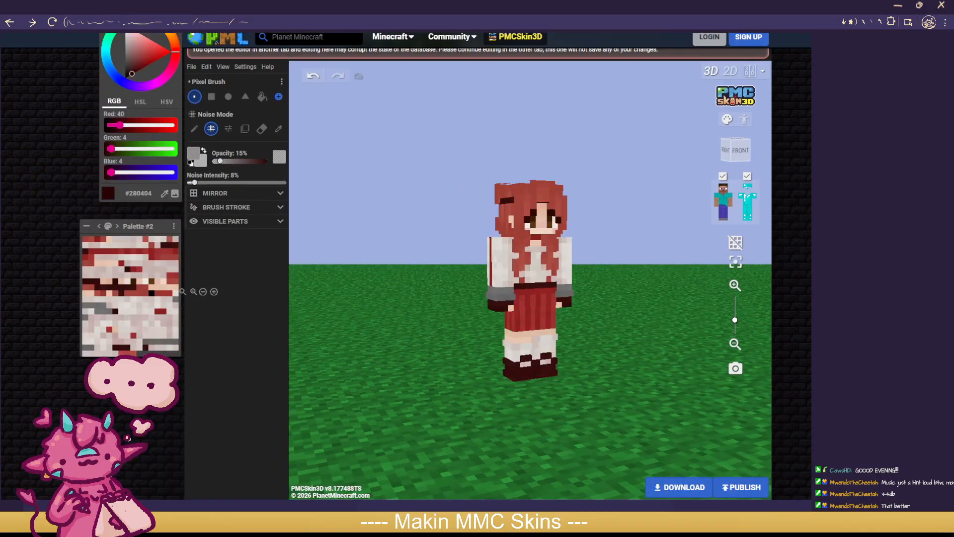
pyautogui.hotkey('ctrl', 'Tab')
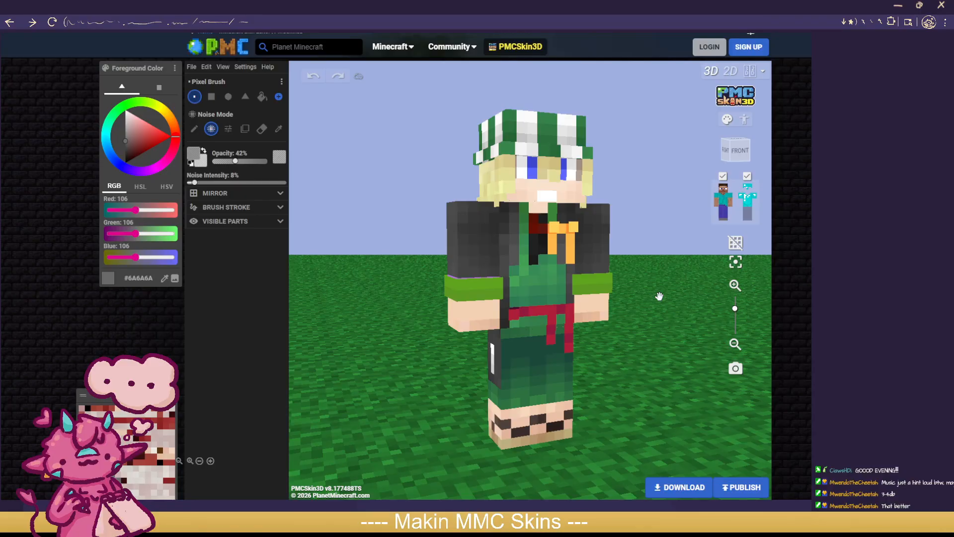
pyautogui.moveTo(659, 297); pyautogui.dragTo(655, 298)
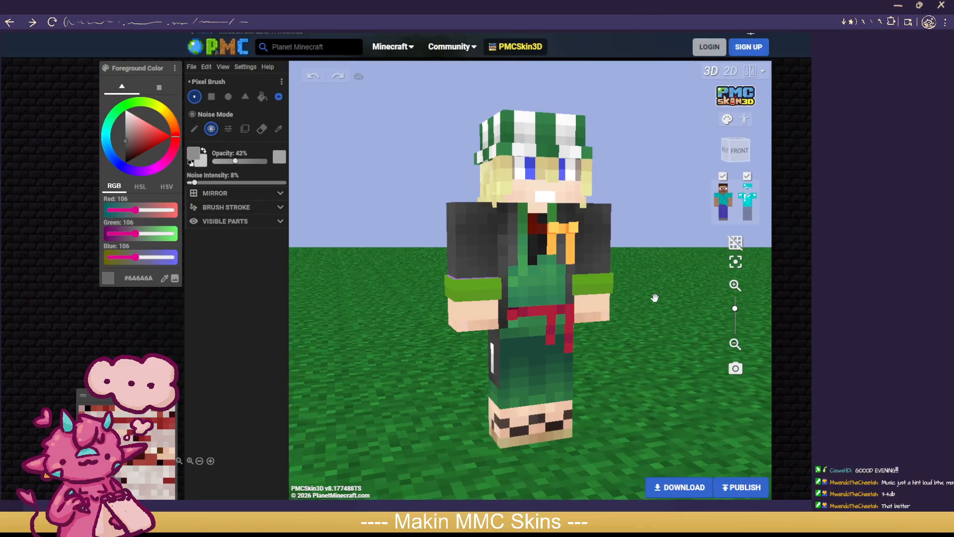
pyautogui.scroll(1, 655, 298)
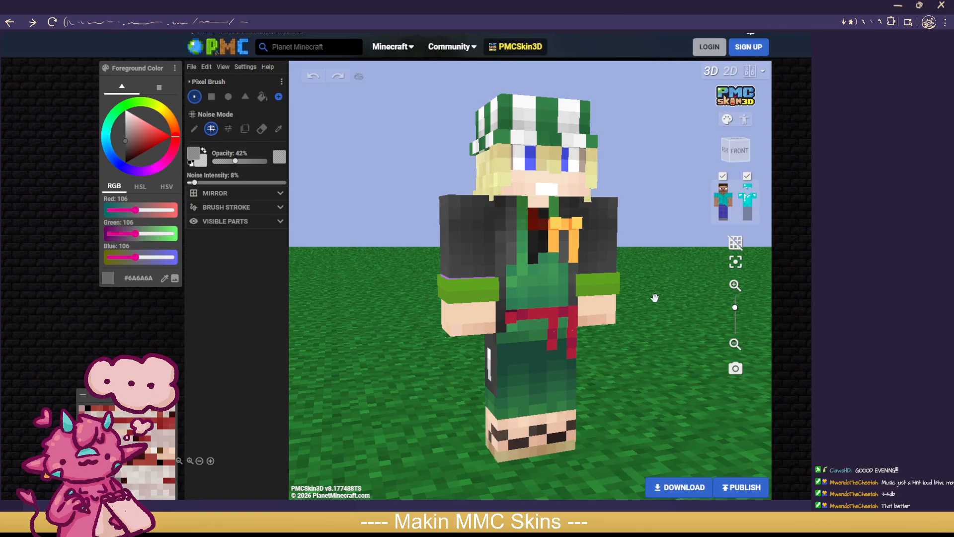
# Step: Set the brush colour to dark red #2D0808 and its opacity to 100%
pyautogui.click(132, 151)
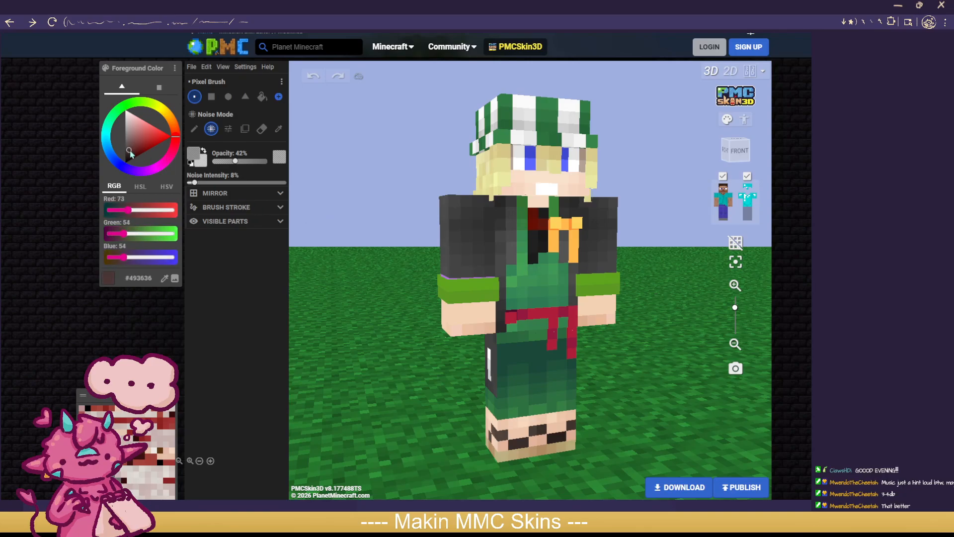
pyautogui.click(132, 157)
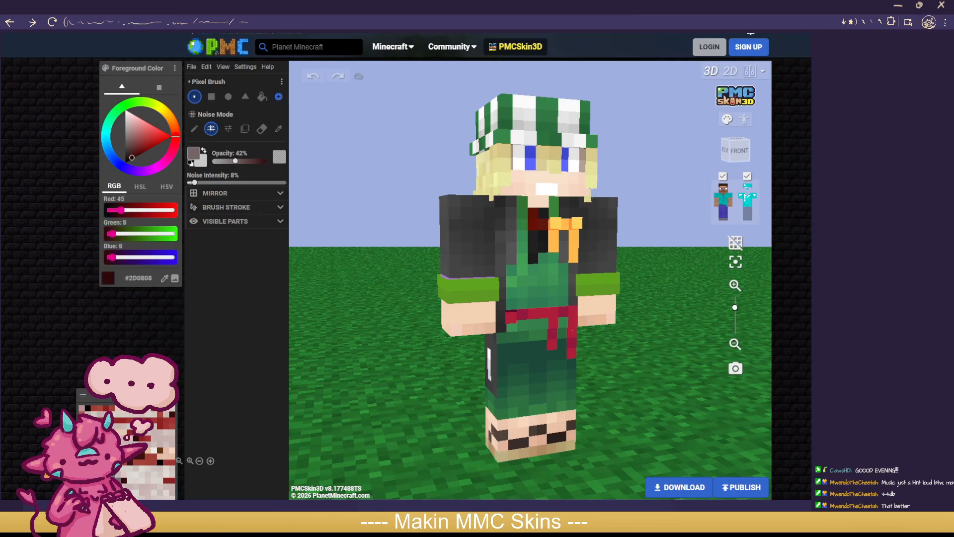
pyautogui.click(267, 434)
pyautogui.moveTo(236, 163); pyautogui.dragTo(271, 162)
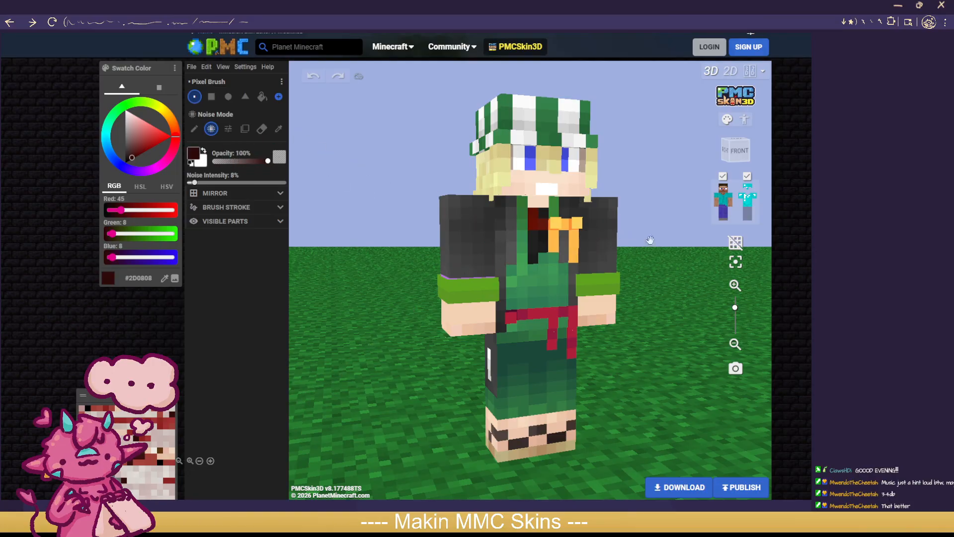
# Step: With the outer layer hidden, recolour the hat's green stripes red #9E3030 on the front and left side of the head
pyautogui.moveTo(651, 240); pyautogui.dragTo(688, 248)
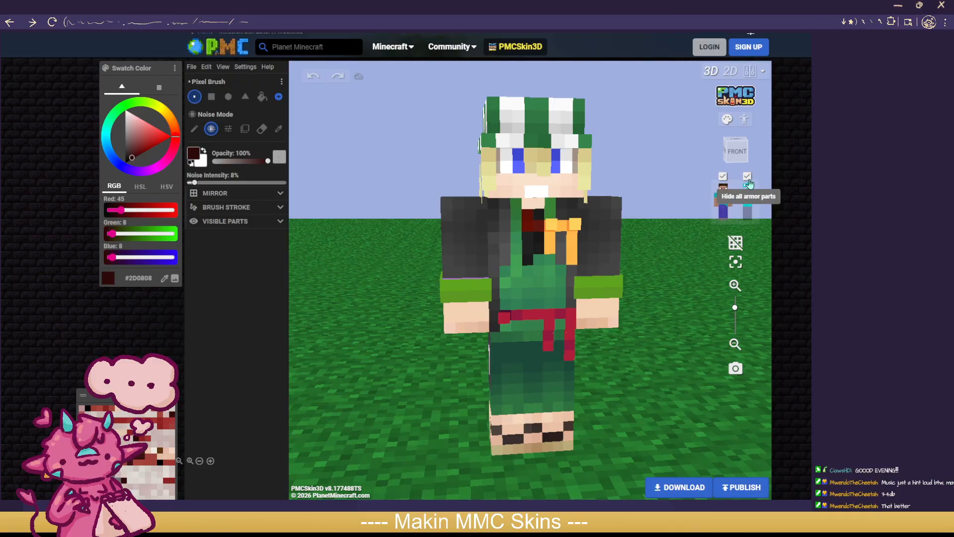
pyautogui.click(748, 191)
pyautogui.scroll(2, 689, 244)
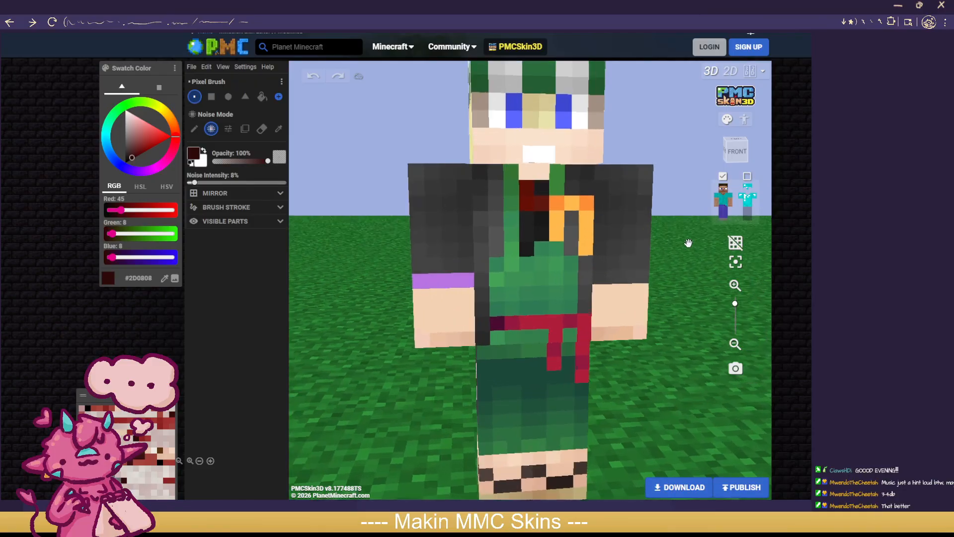
pyautogui.scroll(-3, 689, 243)
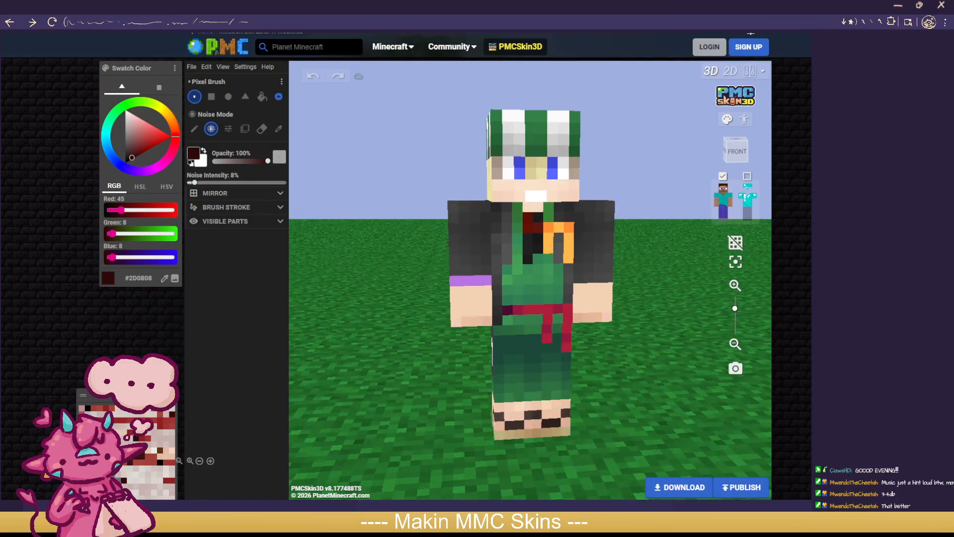
pyautogui.click(166, 422)
pyautogui.moveTo(497, 128)
pyautogui.mouseDown()
pyautogui.moveTo(498, 140)
pyautogui.moveTo(541, 140)
pyautogui.moveTo(542, 116)
pyautogui.mouseUp()
pyautogui.moveTo(574, 115)
pyautogui.mouseDown()
pyautogui.moveTo(575, 149)
pyautogui.moveTo(518, 161)
pyautogui.moveTo(522, 142)
pyautogui.mouseUp()
pyautogui.moveTo(525, 120)
pyautogui.mouseDown()
pyautogui.moveTo(525, 156)
pyautogui.moveTo(553, 125)
pyautogui.moveTo(559, 143)
pyautogui.mouseUp()
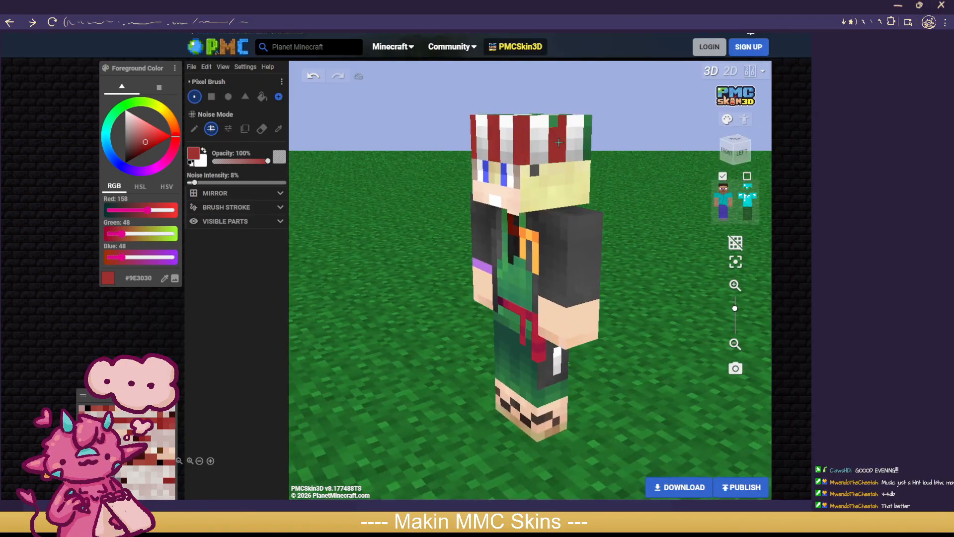
# Step: Recolour the base-layer hat's remaining green stripes on the back and right side of the head red #9E3030
pyautogui.moveTo(625, 139)
pyautogui.mouseDown()
pyautogui.moveTo(552, 139)
pyautogui.moveTo(576, 122)
pyautogui.moveTo(579, 153)
pyautogui.moveTo(474, 170)
pyautogui.mouseUp()
pyautogui.moveTo(501, 131); pyautogui.dragTo(502, 167)
pyautogui.moveTo(548, 130)
pyautogui.mouseDown()
pyautogui.moveTo(539, 163)
pyautogui.moveTo(547, 134)
pyautogui.moveTo(586, 145)
pyautogui.moveTo(537, 131)
pyautogui.moveTo(565, 132)
pyautogui.moveTo(570, 154)
pyautogui.mouseUp()
pyautogui.moveTo(625, 146)
pyautogui.mouseDown()
pyautogui.moveTo(584, 144)
pyautogui.moveTo(582, 125)
pyautogui.moveTo(527, 130)
pyautogui.mouseUp()
pyautogui.moveTo(618, 115)
pyautogui.mouseDown()
pyautogui.moveTo(571, 244)
pyautogui.moveTo(528, 256)
pyautogui.moveTo(475, 232)
pyautogui.moveTo(492, 181)
pyautogui.moveTo(492, 196)
pyautogui.moveTo(540, 165)
pyautogui.moveTo(512, 204)
pyautogui.moveTo(554, 207)
pyautogui.moveTo(570, 235)
pyautogui.moveTo(565, 195)
pyautogui.moveTo(603, 214)
pyautogui.mouseUp()
pyautogui.moveTo(621, 298); pyautogui.dragTo(691, 203)
# Step: Show the outer layer and recolour the hat brim's green stripes red #9E3030 all around the head
pyautogui.click(751, 179)
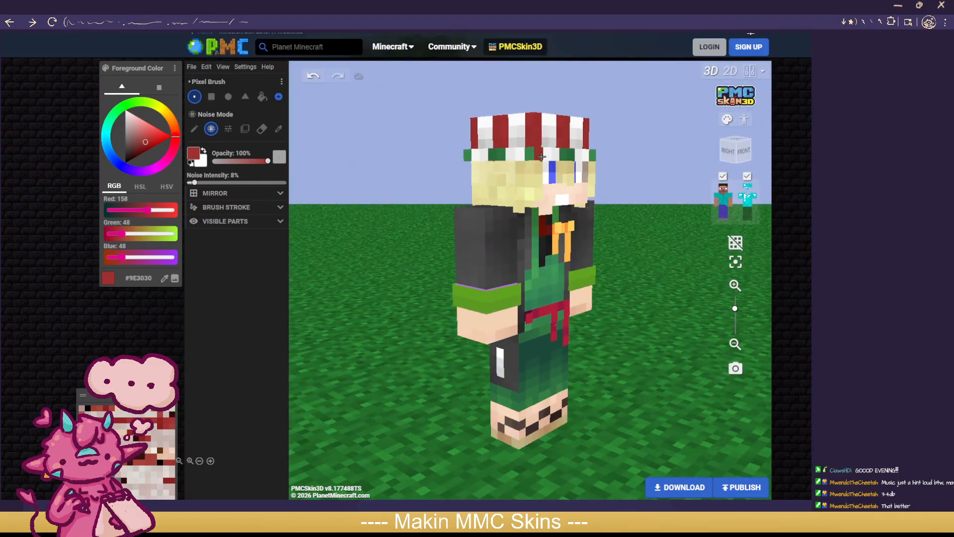
pyautogui.moveTo(398, 179); pyautogui.dragTo(498, 182)
pyautogui.click(484, 157)
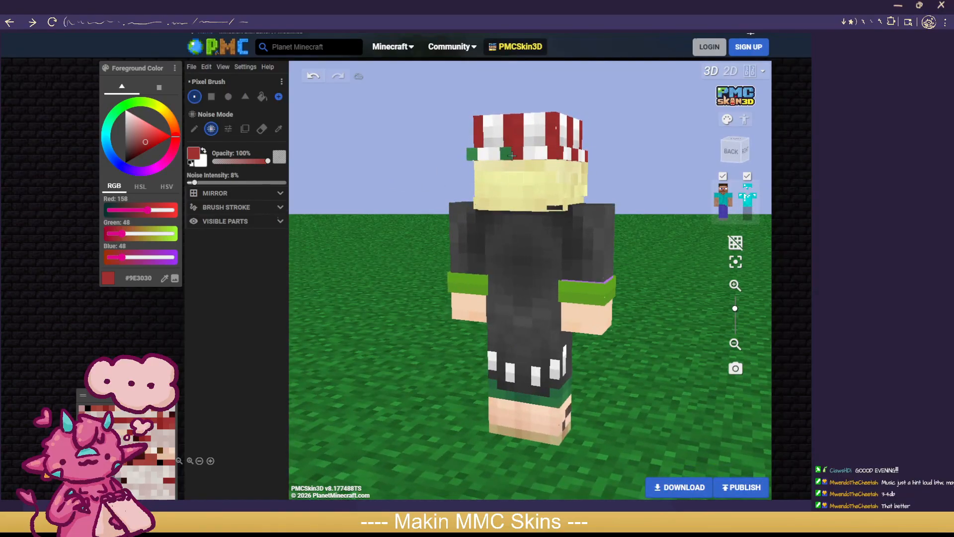
pyautogui.moveTo(423, 177)
pyautogui.mouseDown()
pyautogui.moveTo(467, 182)
pyautogui.moveTo(517, 162)
pyautogui.mouseUp()
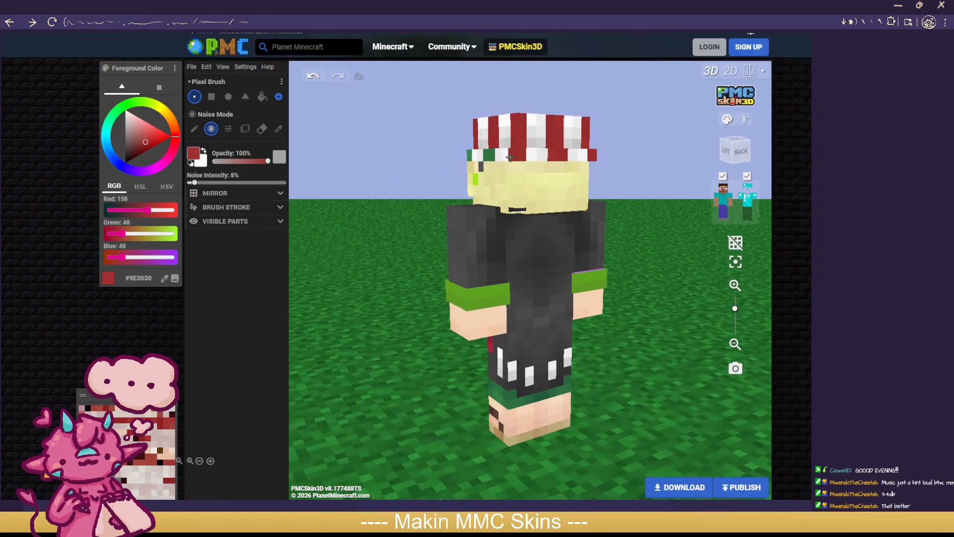
pyautogui.moveTo(373, 191); pyautogui.dragTo(518, 158)
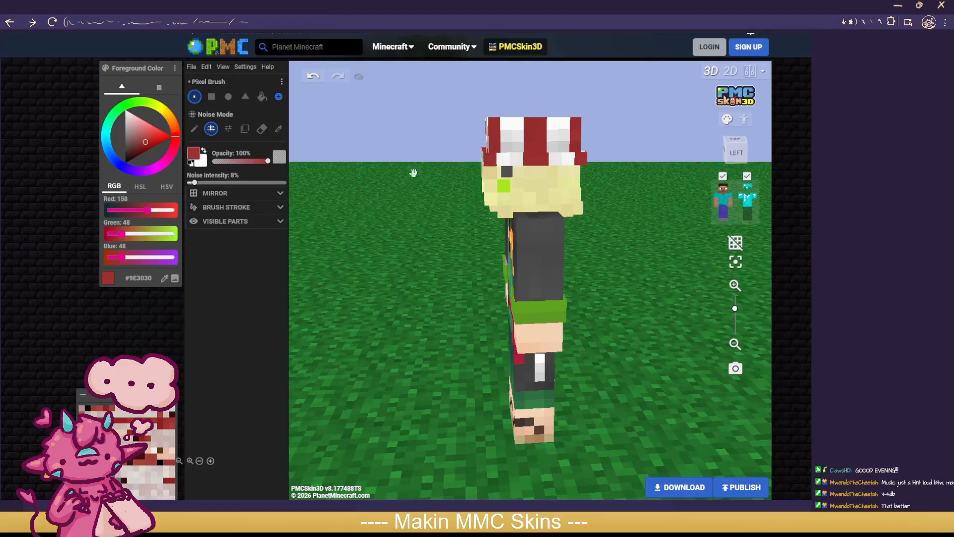
pyautogui.moveTo(412, 172); pyautogui.dragTo(513, 169)
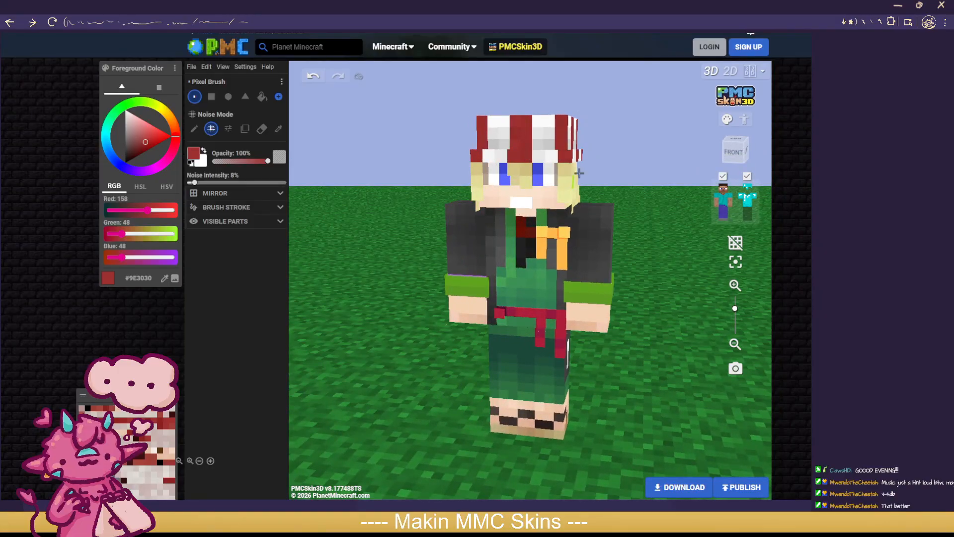
pyautogui.scroll(-3, 631, 215)
pyautogui.moveTo(631, 215); pyautogui.dragTo(673, 253)
pyautogui.scroll(3, 675, 253)
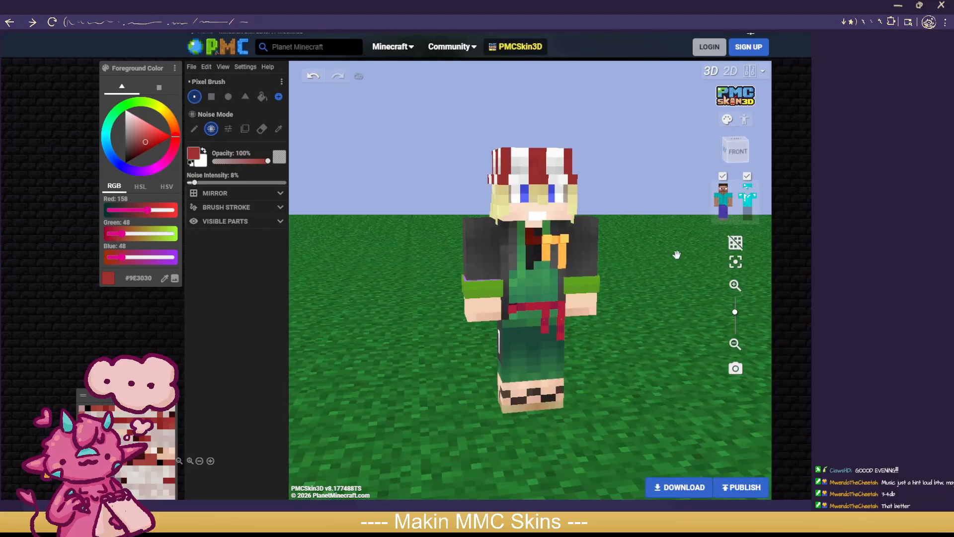
# Step: Erase the lime-green earring pixel from the outer layer on the left side of the head
pyautogui.click(747, 176)
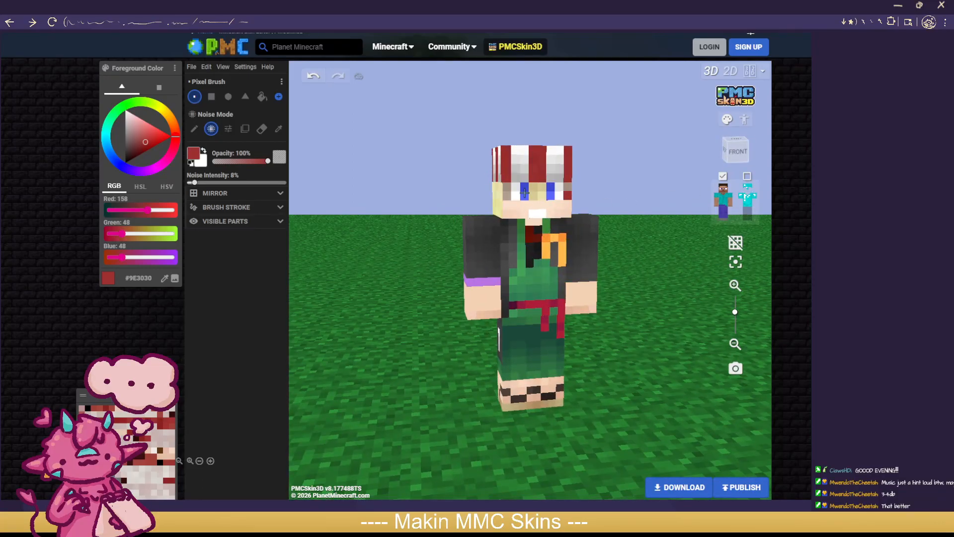
pyautogui.scroll(2, 605, 197)
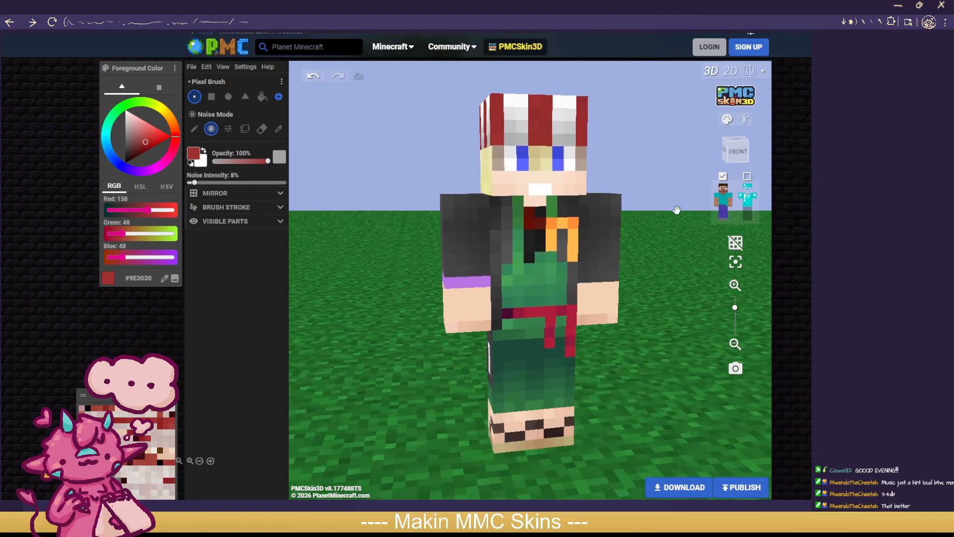
pyautogui.click(747, 176)
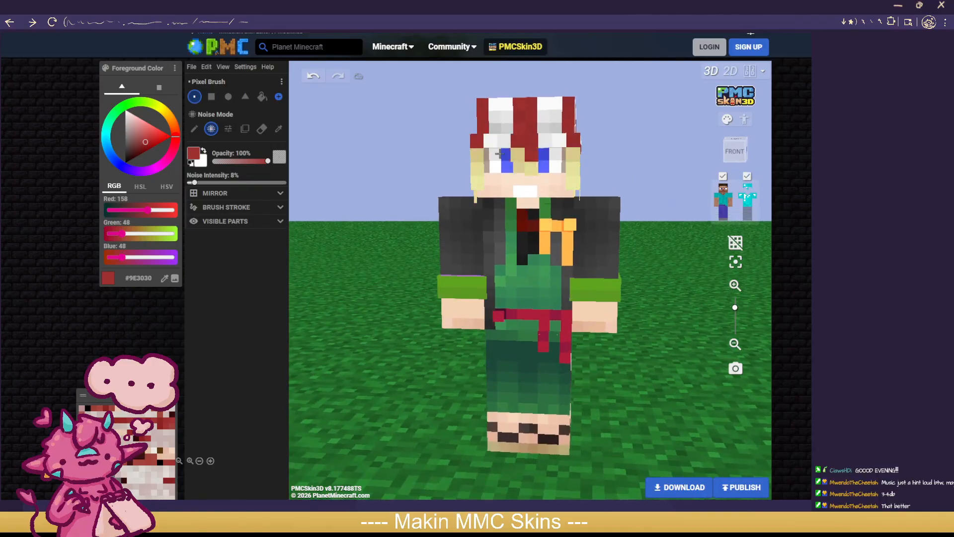
pyautogui.moveTo(662, 178); pyautogui.dragTo(525, 192)
pyautogui.click(262, 129)
pyautogui.click(501, 175)
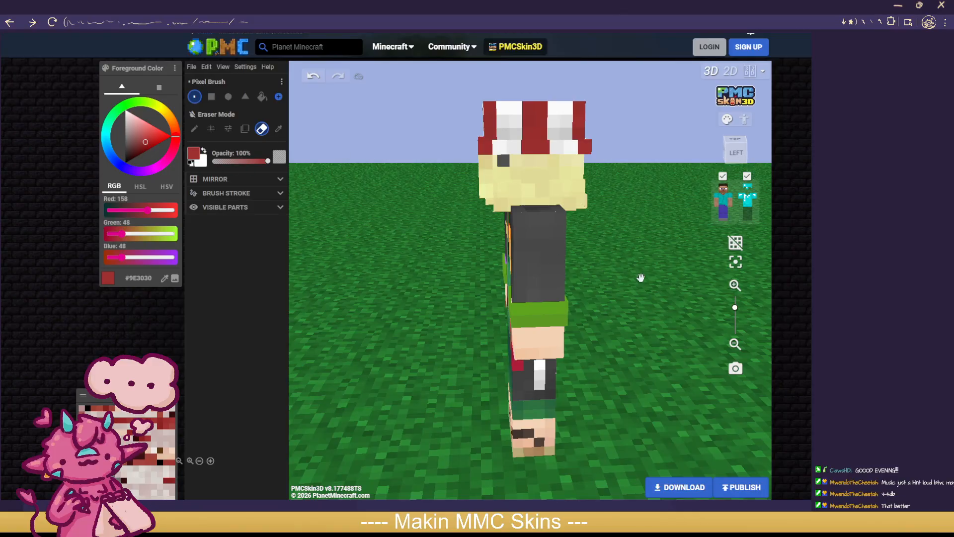
# Step: With the outer layer hidden, cover the dark pixel in the hair on the head's left side with sampled blond #E6E0A7
pyautogui.moveTo(640, 277); pyautogui.dragTo(675, 281)
pyautogui.click(747, 176)
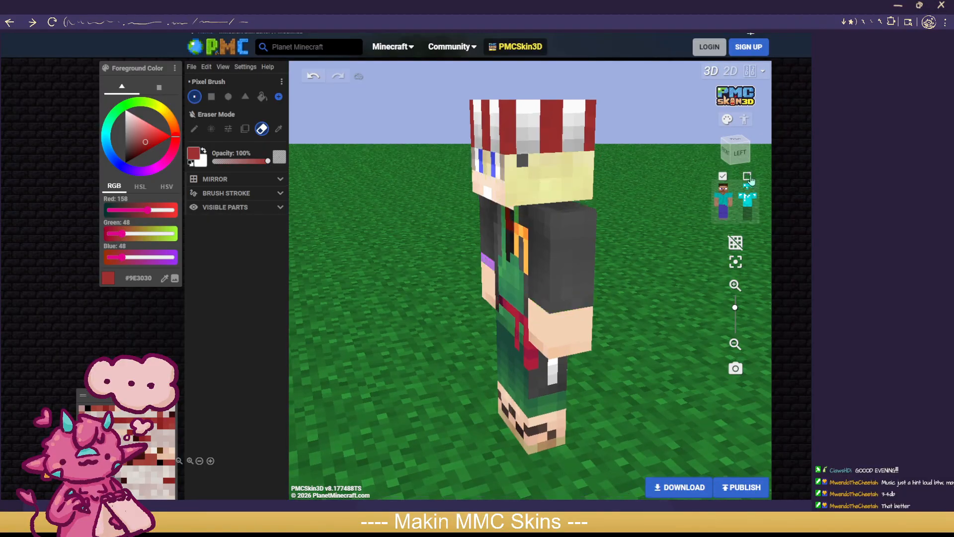
pyautogui.click(279, 129)
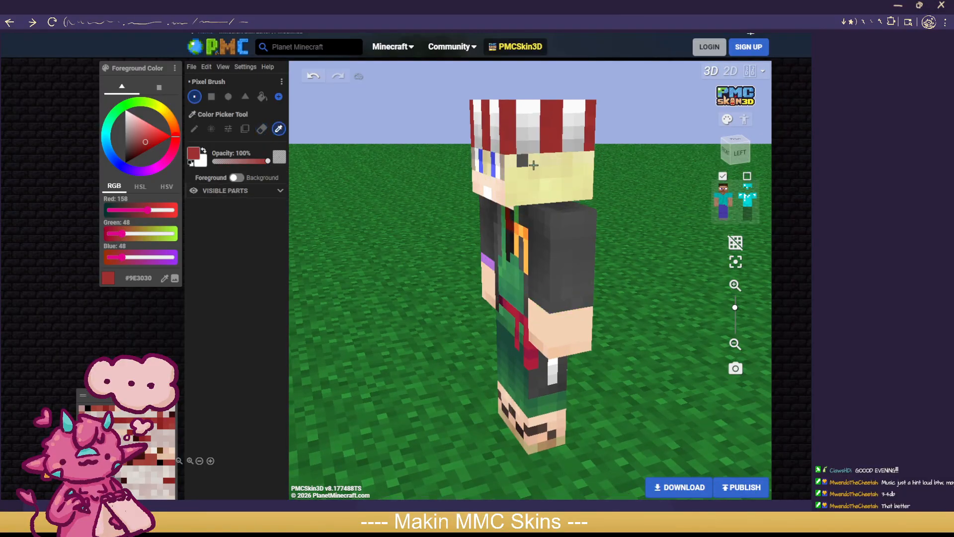
pyautogui.click(534, 164)
pyautogui.click(211, 129)
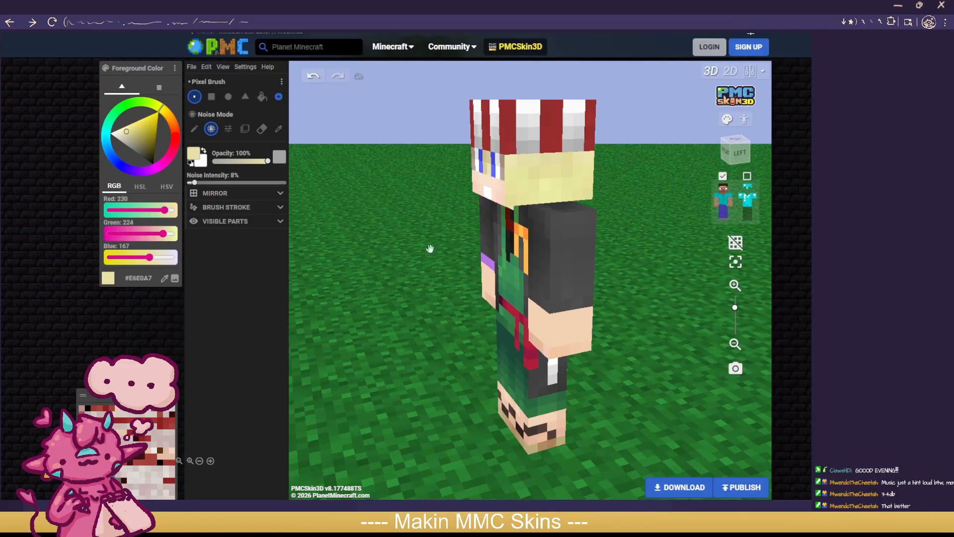
# Step: Sample the hat's red #9C3030 and recolour the base-layer jacket's front and the fronts of the upper sleeves with it
pyautogui.moveTo(430, 249); pyautogui.dragTo(297, 149)
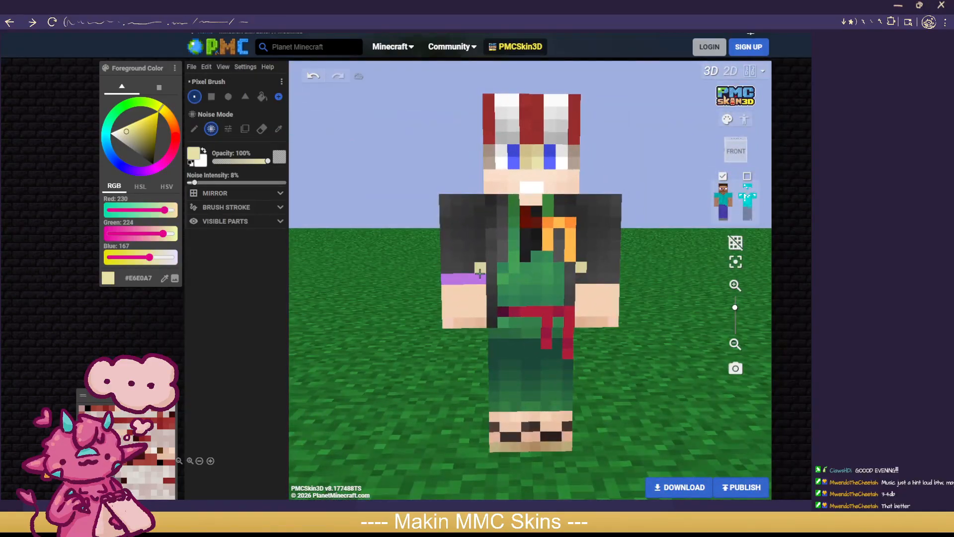
pyautogui.click(279, 129)
pyautogui.click(528, 129)
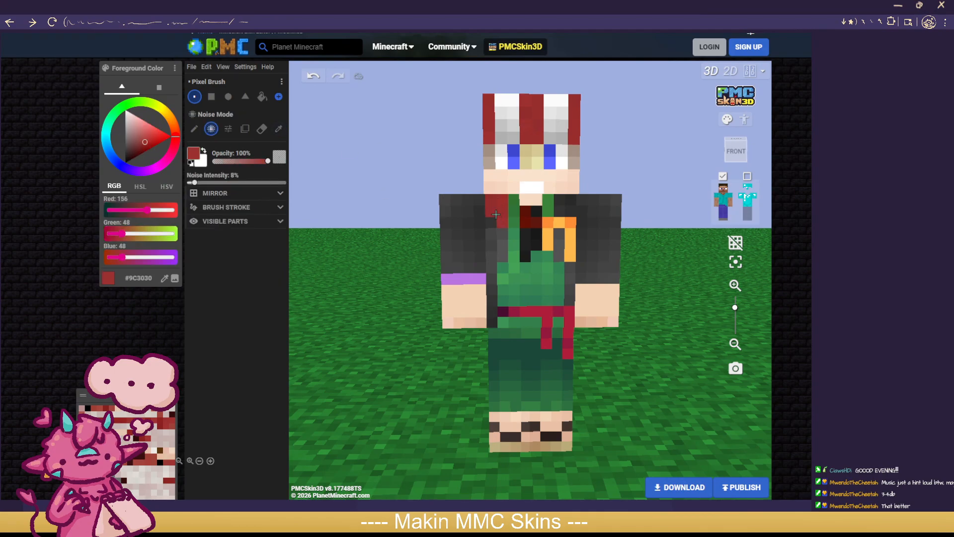
pyautogui.moveTo(496, 214); pyautogui.dragTo(503, 240)
pyautogui.moveTo(491, 280); pyautogui.dragTo(493, 312)
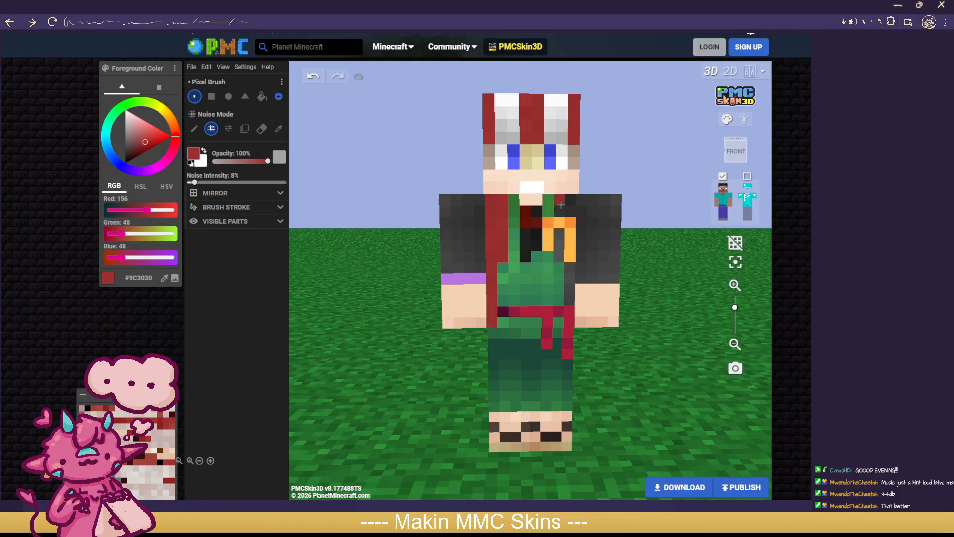
pyautogui.moveTo(560, 204)
pyautogui.mouseDown()
pyautogui.moveTo(569, 242)
pyautogui.moveTo(571, 200)
pyautogui.moveTo(527, 222)
pyautogui.moveTo(534, 245)
pyautogui.moveTo(558, 260)
pyautogui.moveTo(589, 222)
pyautogui.moveTo(584, 208)
pyautogui.moveTo(582, 255)
pyautogui.moveTo(570, 236)
pyautogui.moveTo(602, 226)
pyautogui.moveTo(597, 202)
pyautogui.mouseUp()
pyautogui.moveTo(659, 237)
pyautogui.mouseDown()
pyautogui.moveTo(624, 221)
pyautogui.moveTo(619, 229)
pyautogui.moveTo(776, 234)
pyautogui.moveTo(665, 239)
pyautogui.moveTo(675, 236)
pyautogui.mouseUp()
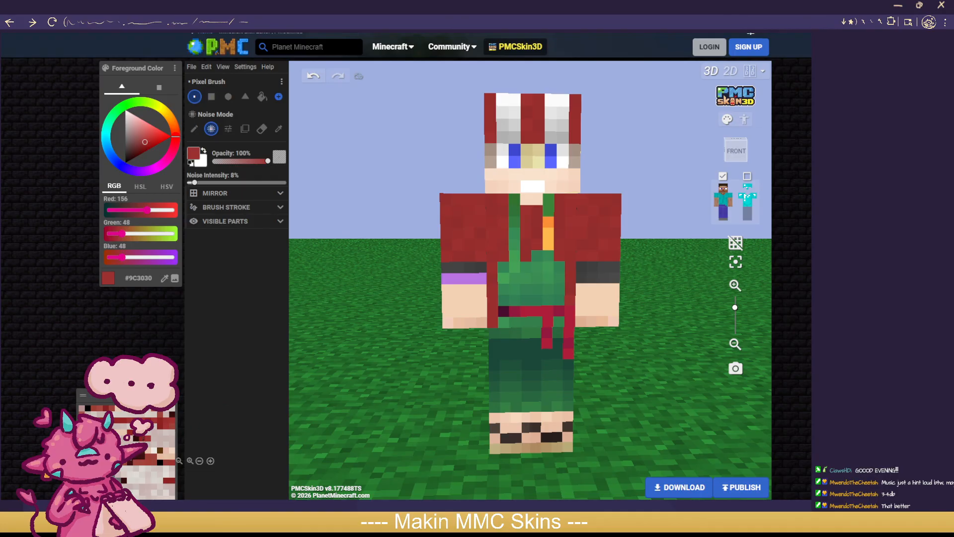
# Step: Try dark red #360F0F over the apron and belt on the front of the torso, and undo it
pyautogui.click(132, 156)
pyautogui.moveTo(514, 199)
pyautogui.mouseDown()
pyautogui.moveTo(515, 273)
pyautogui.moveTo(539, 274)
pyautogui.moveTo(548, 264)
pyautogui.moveTo(549, 206)
pyautogui.moveTo(521, 246)
pyautogui.moveTo(522, 231)
pyautogui.moveTo(527, 258)
pyautogui.moveTo(557, 263)
pyautogui.moveTo(504, 268)
pyautogui.moveTo(527, 293)
pyautogui.moveTo(555, 285)
pyautogui.moveTo(508, 305)
pyautogui.moveTo(512, 318)
pyautogui.moveTo(549, 320)
pyautogui.moveTo(567, 278)
pyautogui.mouseUp()
pyautogui.moveTo(506, 290); pyautogui.dragTo(493, 323)
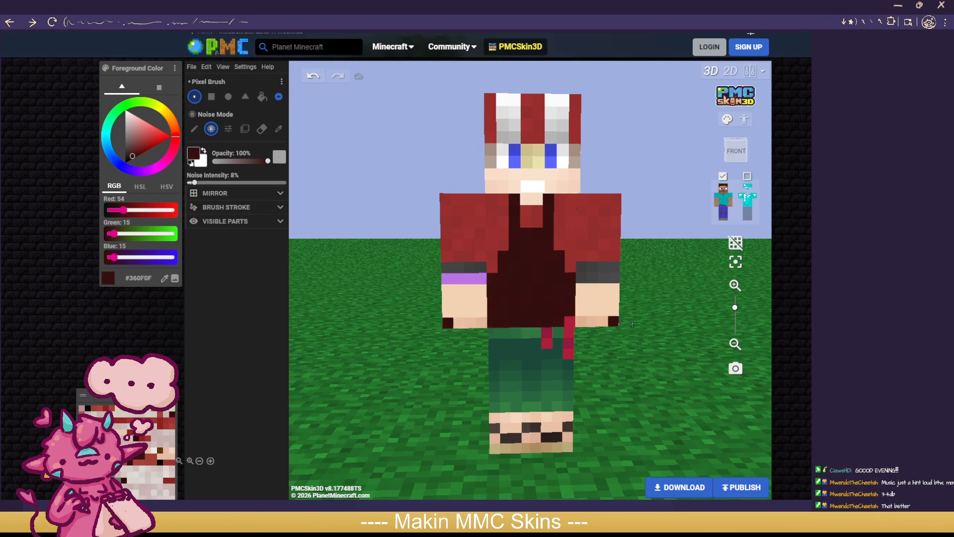
pyautogui.moveTo(670, 326)
pyautogui.mouseDown()
pyautogui.moveTo(755, 326)
pyautogui.moveTo(679, 318)
pyautogui.mouseUp()
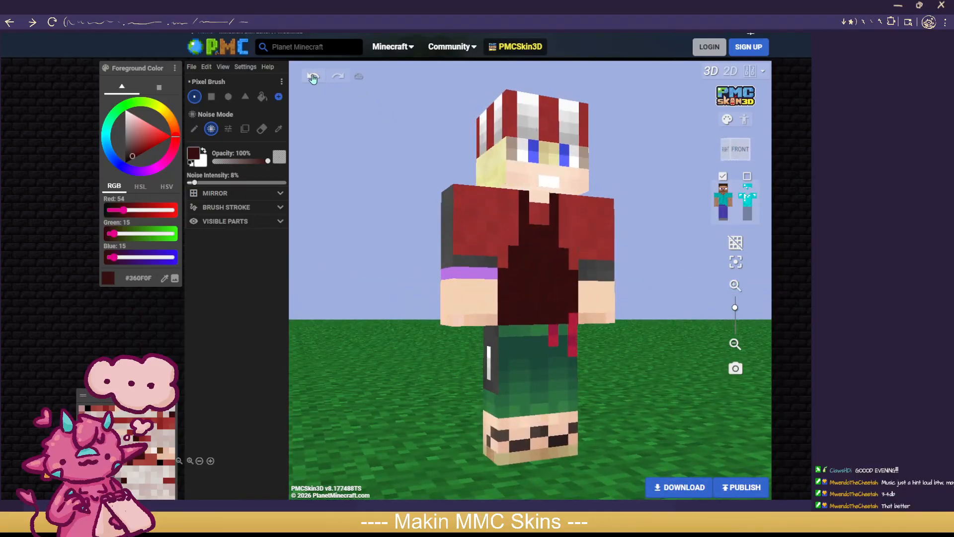
pyautogui.click(314, 77)
pyautogui.moveTo(362, 281); pyautogui.dragTo(385, 358)
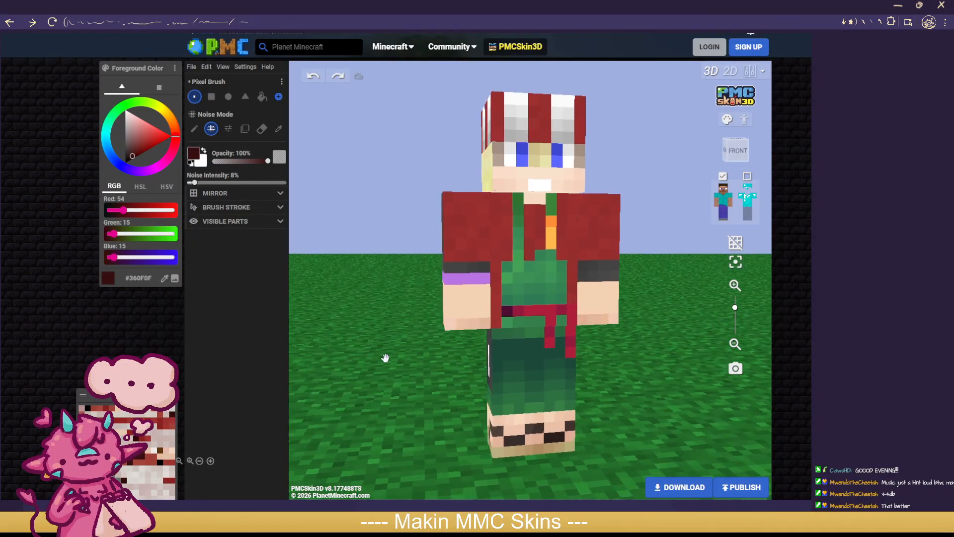
# Step: Examine the hatted skin with its outer layer shown and compare its outfit with the blond skin in the other editor tab
pyautogui.click(748, 176)
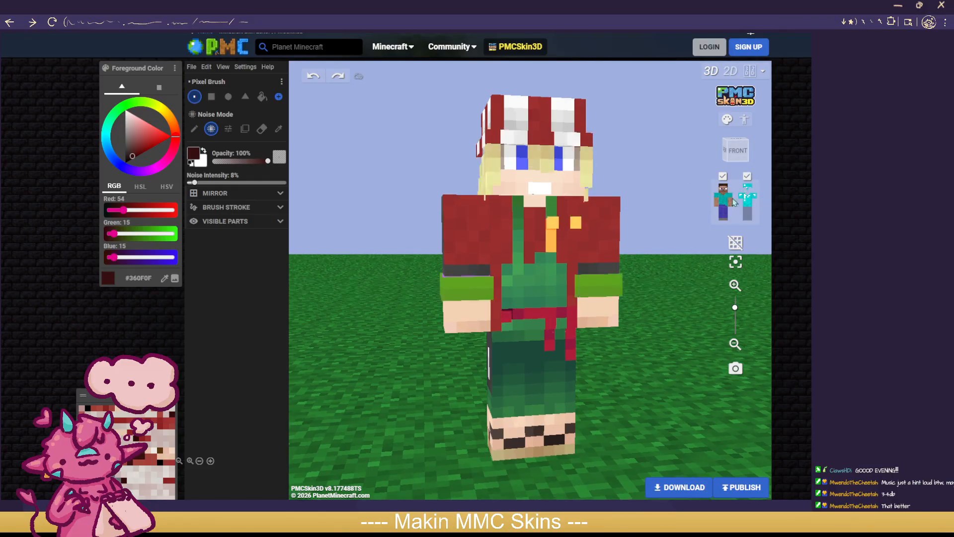
pyautogui.scroll(-2, 706, 249)
pyautogui.scroll(-2, 689, 304)
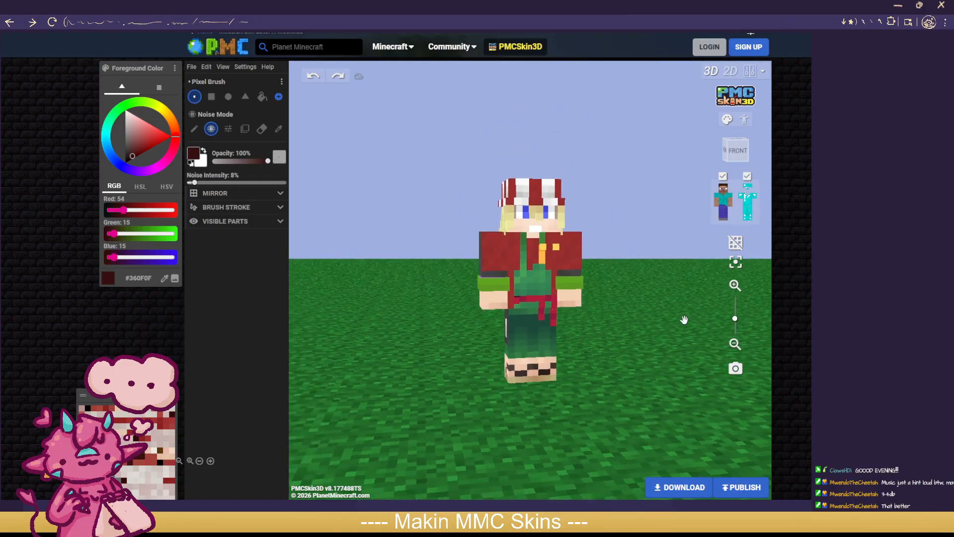
pyautogui.moveTo(685, 325); pyautogui.dragTo(711, 333)
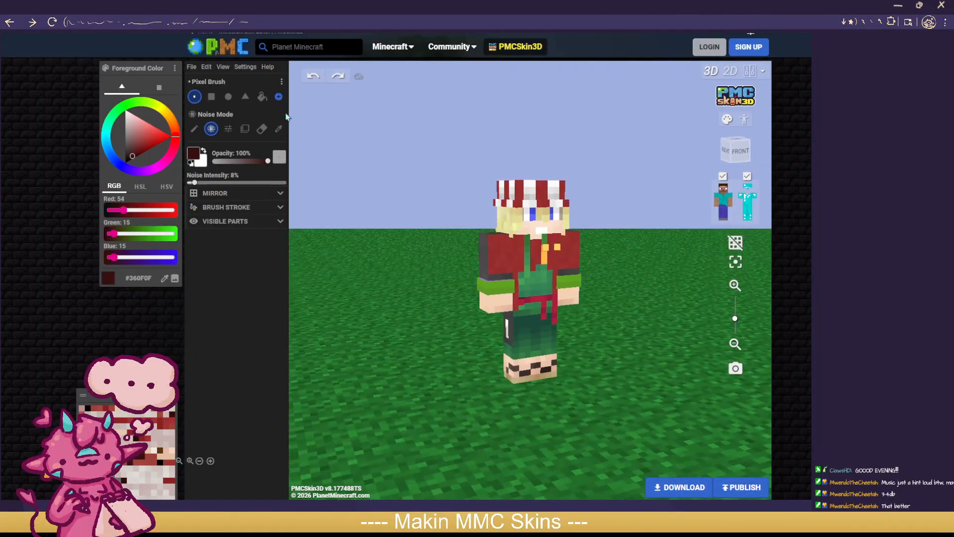
pyautogui.scroll(2, 437, 143)
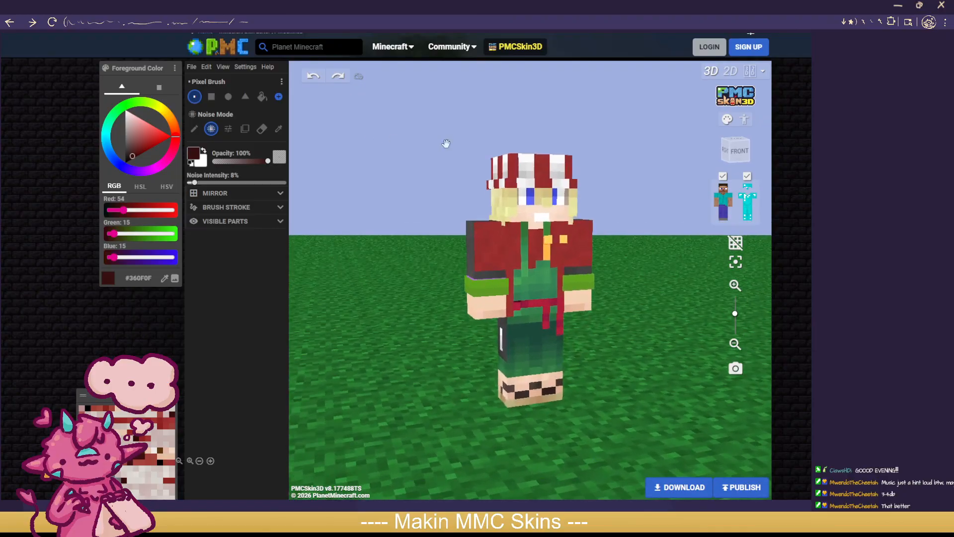
pyautogui.click(218, 6)
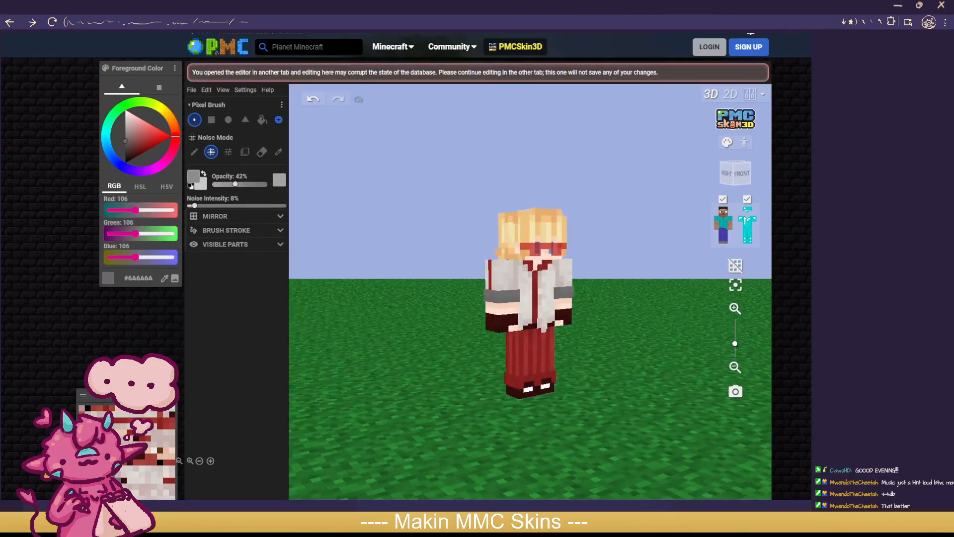
pyautogui.click(298, 6)
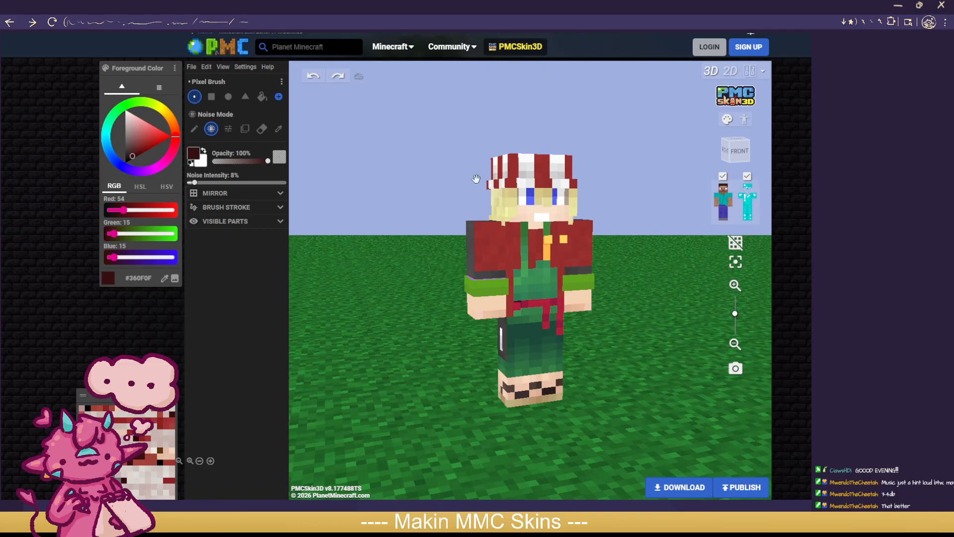
pyautogui.scroll(2, 467, 176)
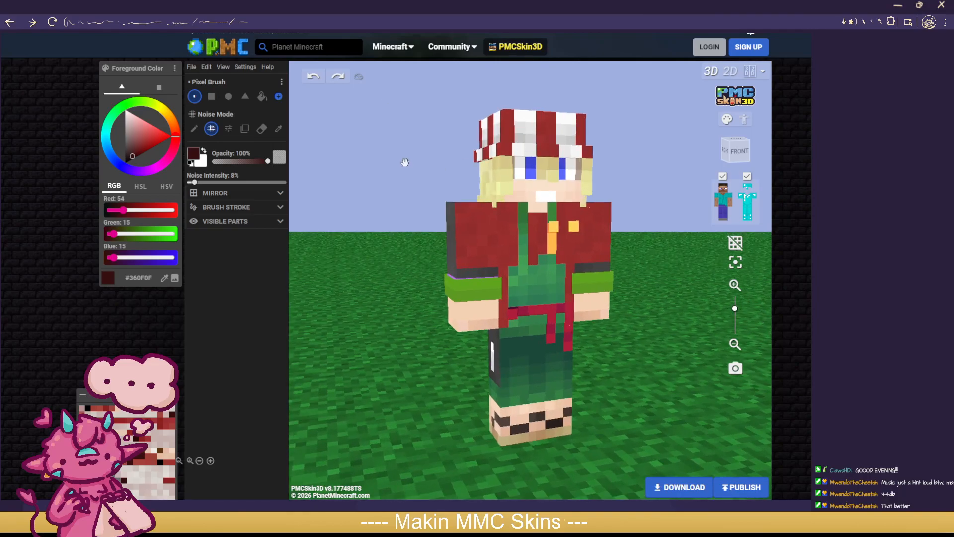
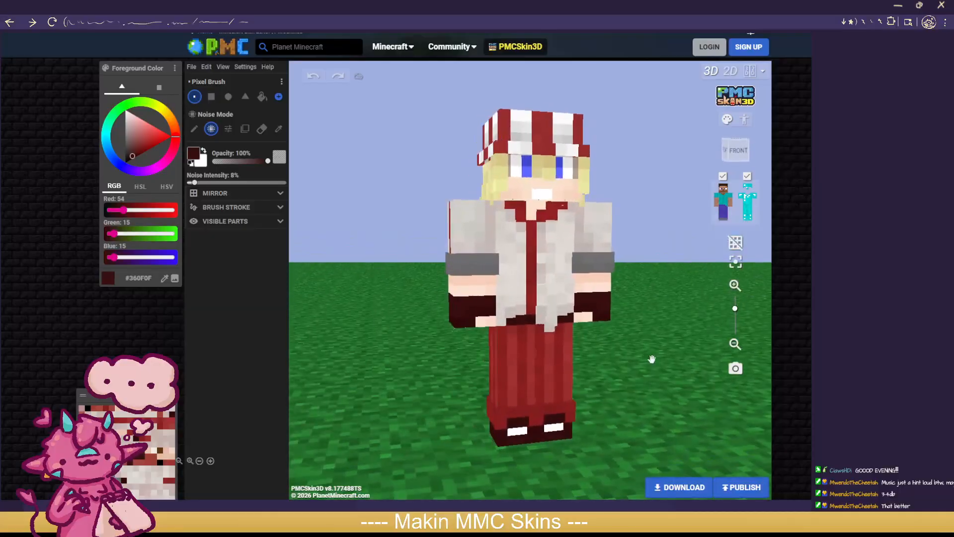
# Step: Erase the upper row of the grey sleeve cuffs on the front and back of both arms
pyautogui.scroll(-2, 652, 358)
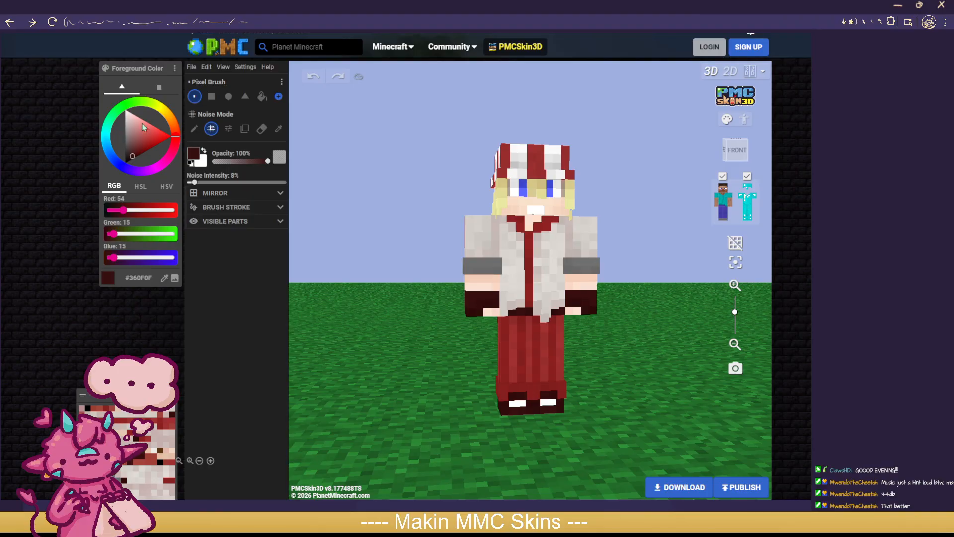
pyautogui.scroll(3, 398, 277)
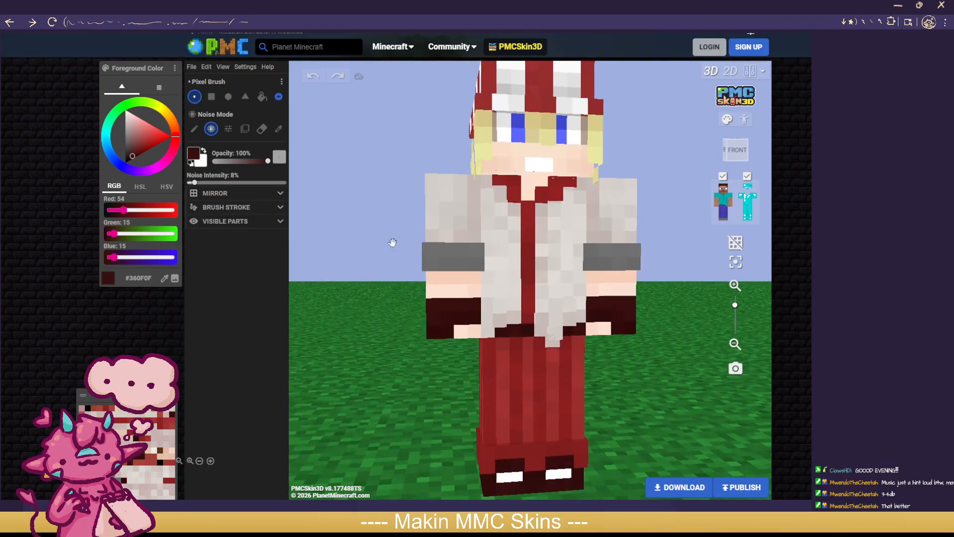
pyautogui.click(262, 129)
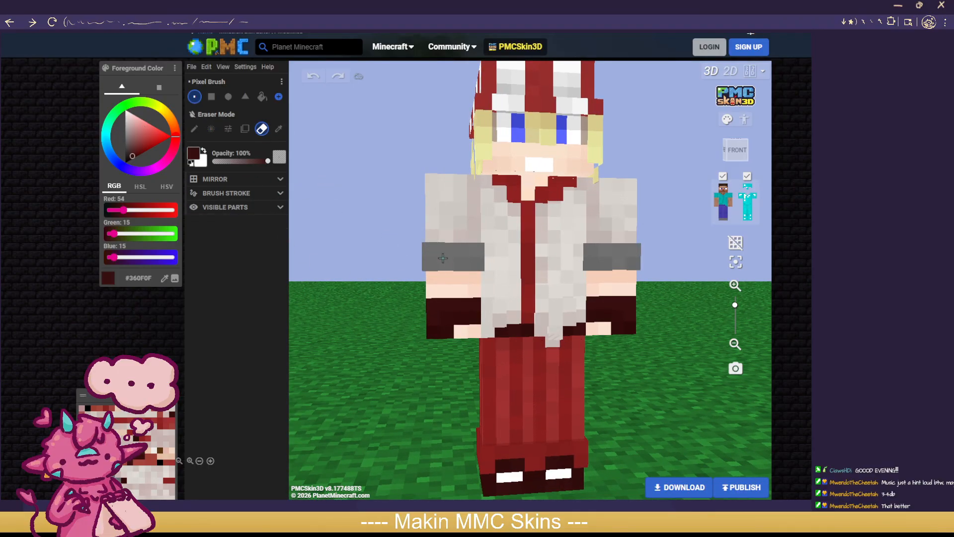
pyautogui.moveTo(445, 251)
pyautogui.mouseDown()
pyautogui.moveTo(473, 253)
pyautogui.moveTo(462, 252)
pyautogui.mouseUp()
pyautogui.moveTo(328, 266)
pyautogui.mouseDown()
pyautogui.moveTo(409, 271)
pyautogui.moveTo(561, 256)
pyautogui.mouseUp()
pyautogui.moveTo(605, 252); pyautogui.dragTo(616, 259)
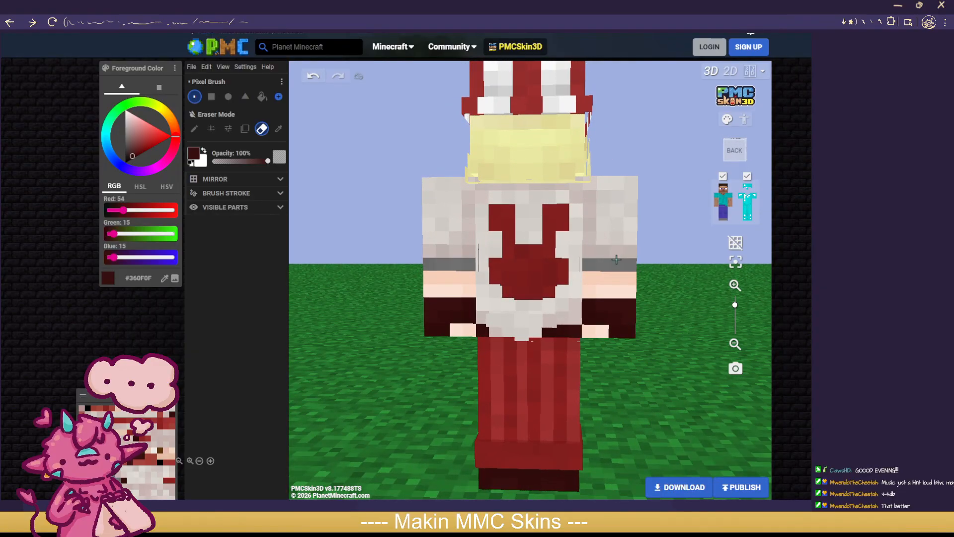
# Step: Hide both torso layers and erase the upper row of the grey cuffs on the inner sides of both arms
pyautogui.click(723, 201)
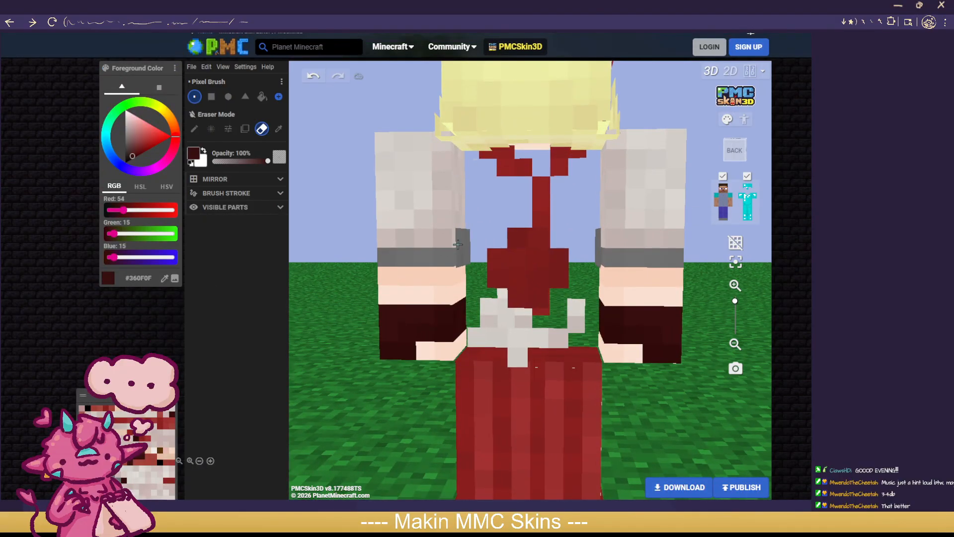
pyautogui.click(750, 202)
pyautogui.moveTo(539, 253); pyautogui.dragTo(463, 240)
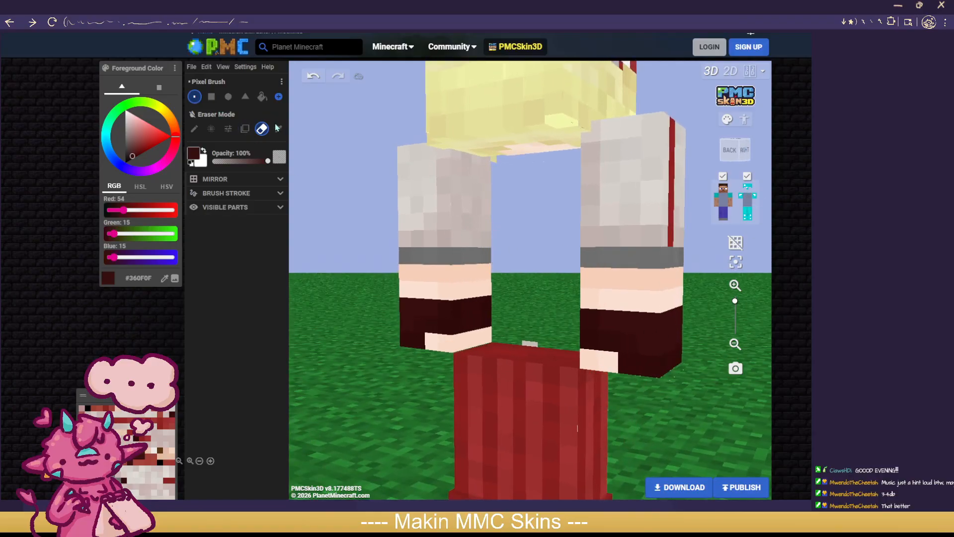
# Step: Sample sleeve colour #C5B8B5 and noise-paint over the grey cuffs and bare skin on both arms' inner sides, with the outer layer hidden
pyautogui.click(262, 96)
pyautogui.click(279, 129)
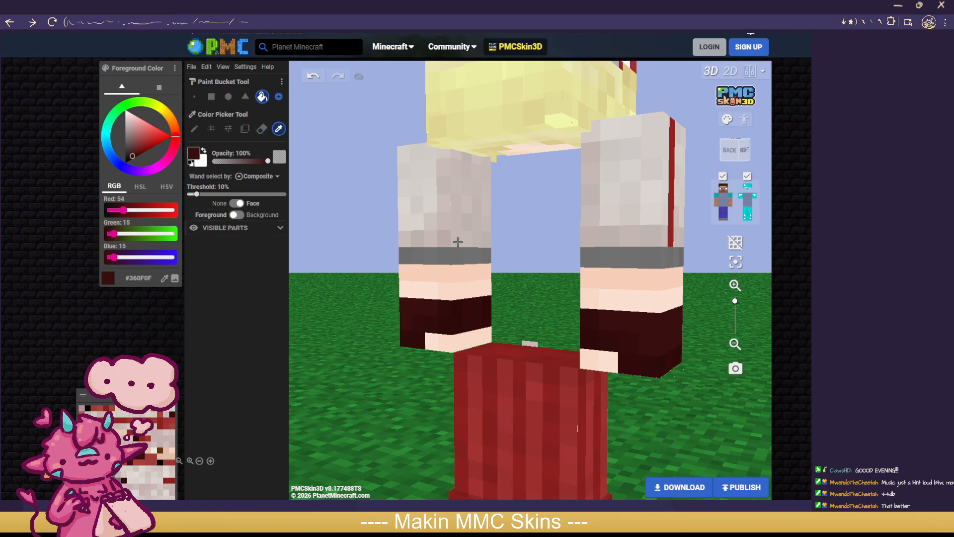
pyautogui.click(458, 242)
pyautogui.click(212, 128)
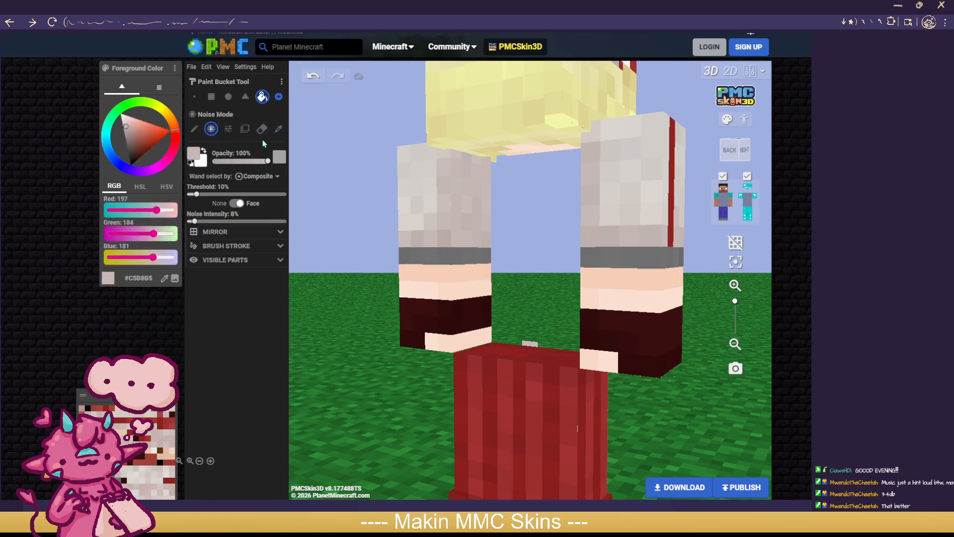
pyautogui.click(195, 97)
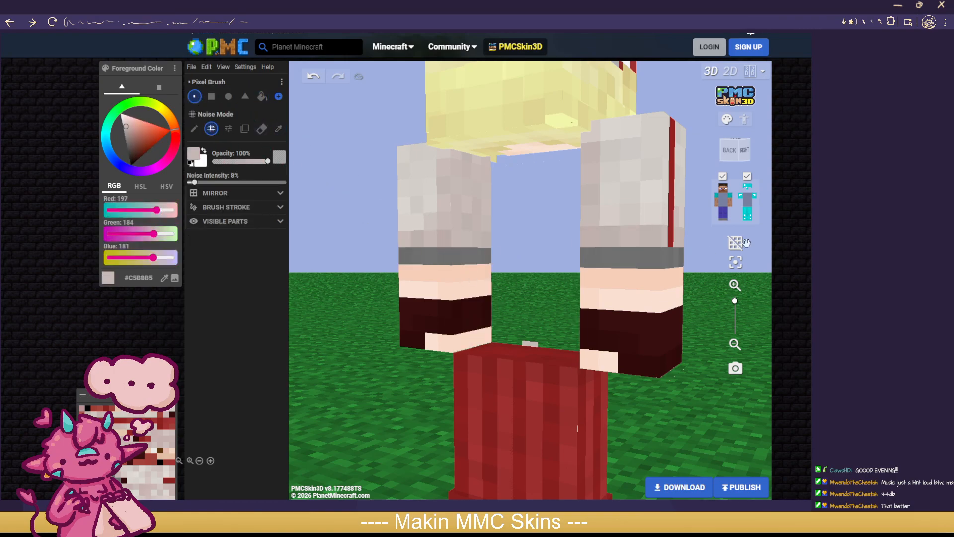
pyautogui.click(747, 177)
pyautogui.moveTo(477, 254)
pyautogui.mouseDown()
pyautogui.moveTo(442, 253)
pyautogui.moveTo(491, 250)
pyautogui.moveTo(447, 272)
pyautogui.moveTo(482, 282)
pyautogui.moveTo(488, 272)
pyautogui.moveTo(388, 289)
pyautogui.mouseUp()
pyautogui.click(614, 253)
pyautogui.moveTo(615, 253); pyautogui.dragTo(614, 281)
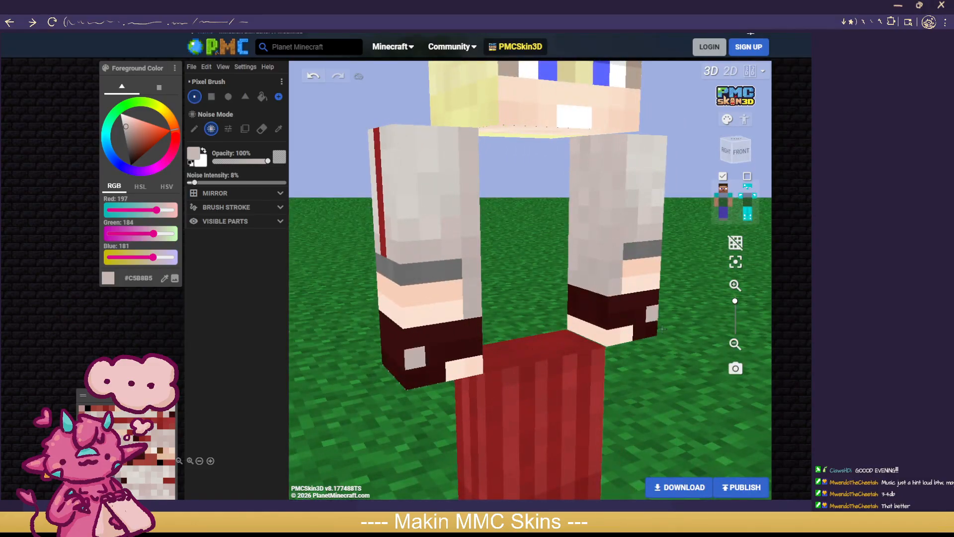
# Step: Sample #D2CAC5 and noise-paint the sleeves down to the gloves on both arms' front, back and outer sides, leaving the stripe column
pyautogui.moveTo(690, 389); pyautogui.dragTo(666, 383)
pyautogui.click(279, 129)
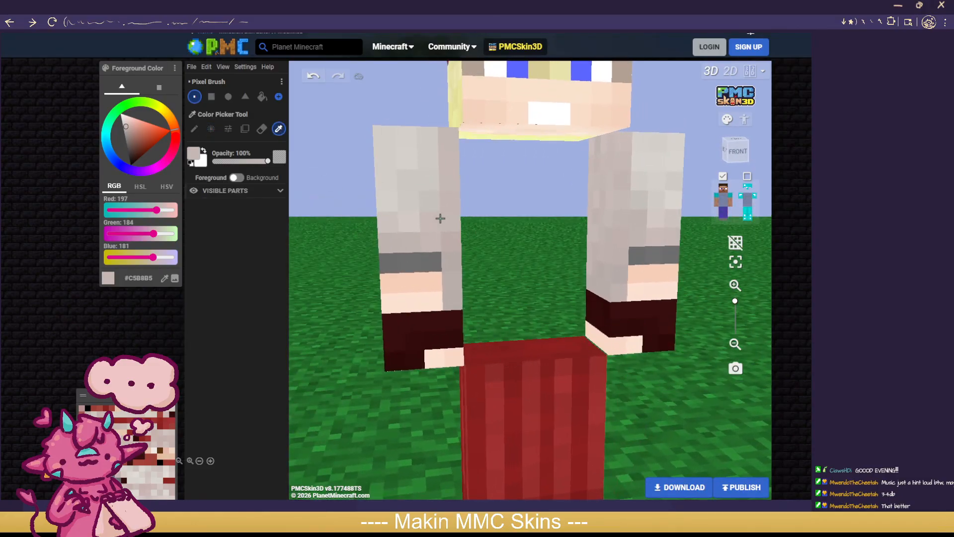
pyautogui.click(408, 225)
pyautogui.click(211, 128)
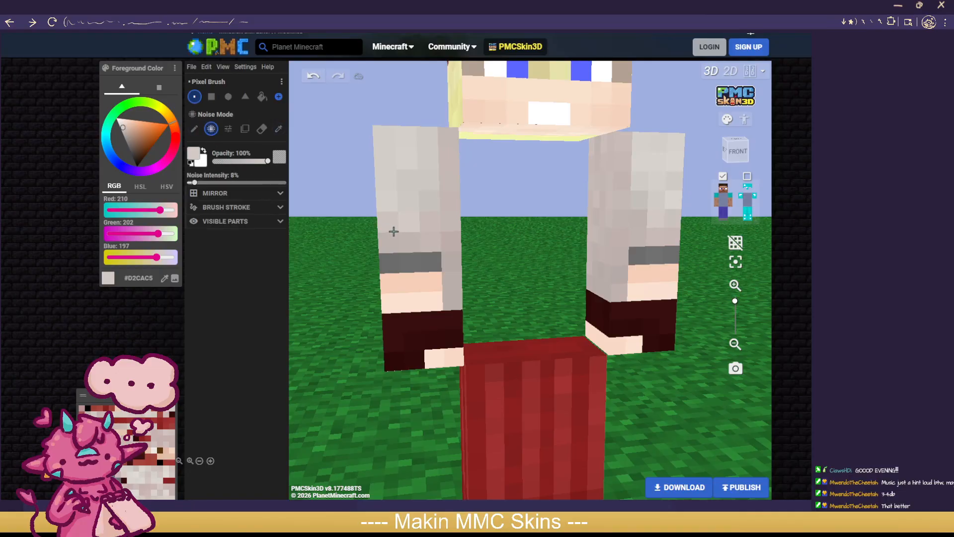
pyautogui.moveTo(392, 228)
pyautogui.mouseDown()
pyautogui.moveTo(407, 267)
pyautogui.moveTo(424, 226)
pyautogui.moveTo(428, 268)
pyautogui.moveTo(426, 289)
pyautogui.moveTo(397, 297)
pyautogui.mouseUp()
pyautogui.moveTo(336, 292); pyautogui.dragTo(417, 289)
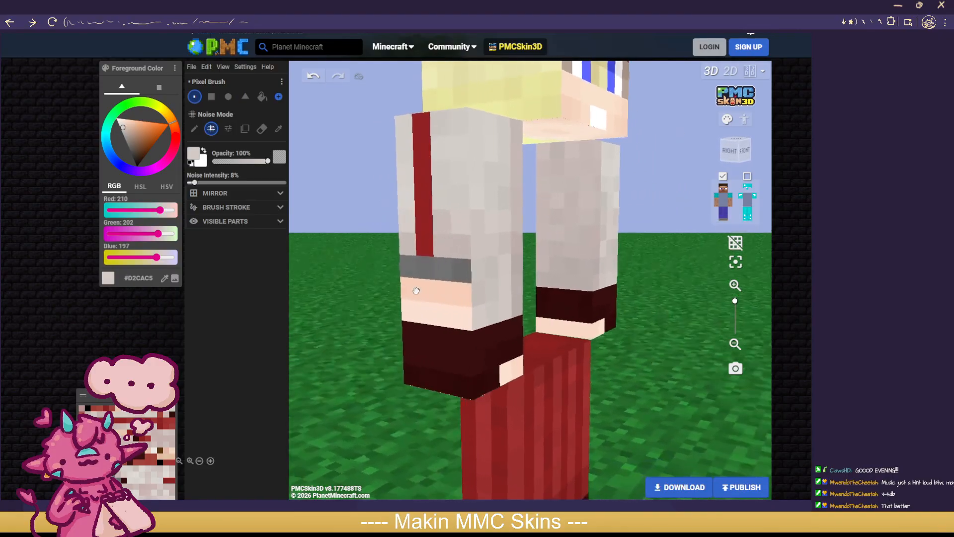
pyautogui.moveTo(466, 271)
pyautogui.mouseDown()
pyautogui.moveTo(450, 312)
pyautogui.moveTo(422, 276)
pyautogui.mouseUp()
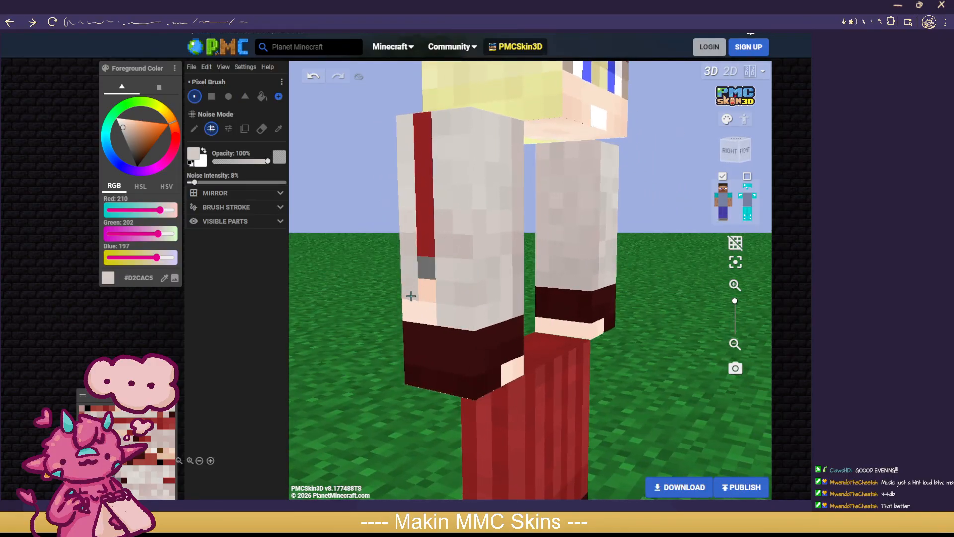
pyautogui.moveTo(344, 298)
pyautogui.mouseDown()
pyautogui.moveTo(579, 269)
pyautogui.moveTo(661, 273)
pyautogui.moveTo(639, 290)
pyautogui.mouseUp()
pyautogui.moveTo(687, 439)
pyautogui.mouseDown()
pyautogui.moveTo(634, 441)
pyautogui.moveTo(404, 315)
pyautogui.mouseUp()
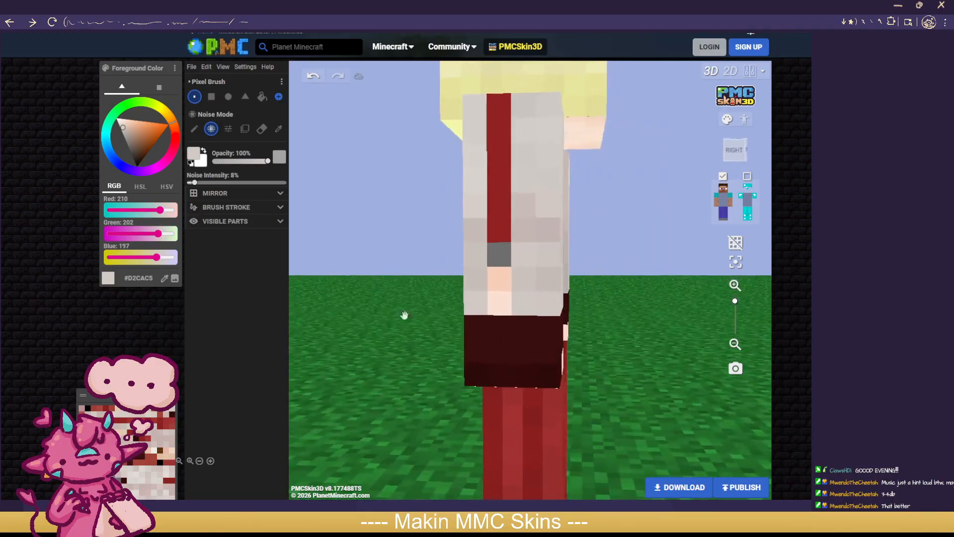
# Step: Sample red #902121 and extend the sleeve stripe down to the gloves with the Noise brush
pyautogui.click(279, 129)
pyautogui.click(499, 220)
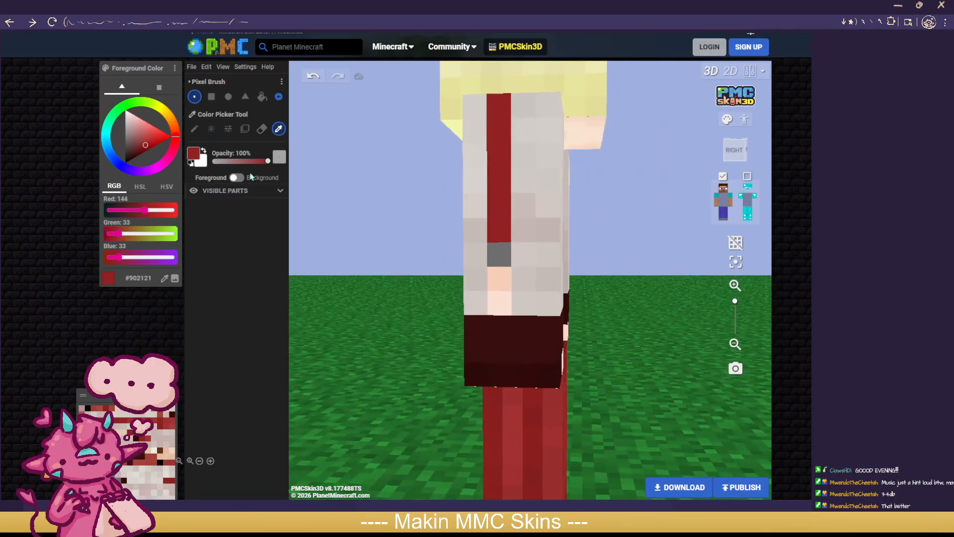
pyautogui.click(211, 129)
pyautogui.moveTo(499, 251); pyautogui.dragTo(499, 312)
pyautogui.moveTo(645, 333); pyautogui.dragTo(457, 335)
# Step: Show the torso and outer layer and examine the whole outfit from the front at different distances
pyautogui.click(731, 200)
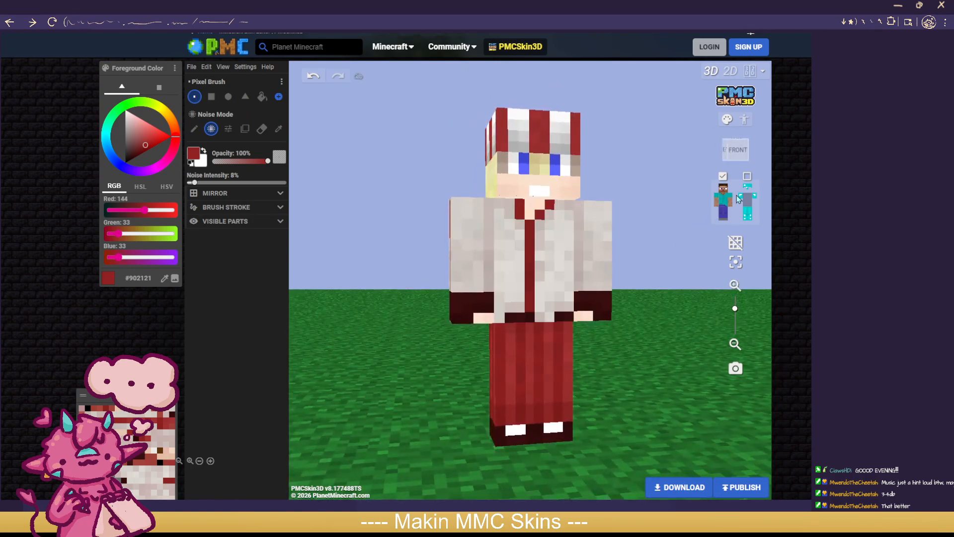
pyautogui.click(747, 176)
pyautogui.scroll(-4, 675, 268)
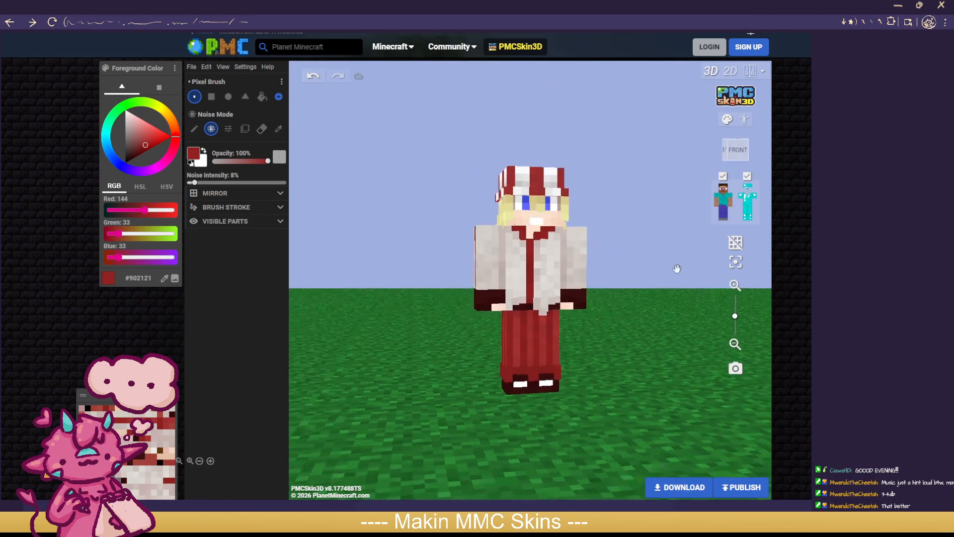
pyautogui.moveTo(676, 269); pyautogui.dragTo(636, 294)
pyautogui.scroll(3, 639, 298)
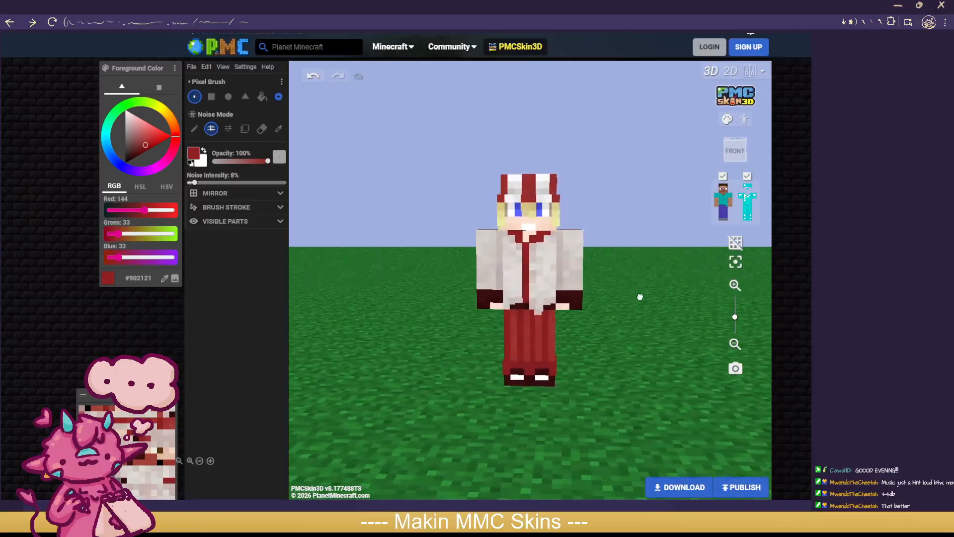
pyautogui.scroll(3, 648, 355)
pyautogui.scroll(-5, 648, 361)
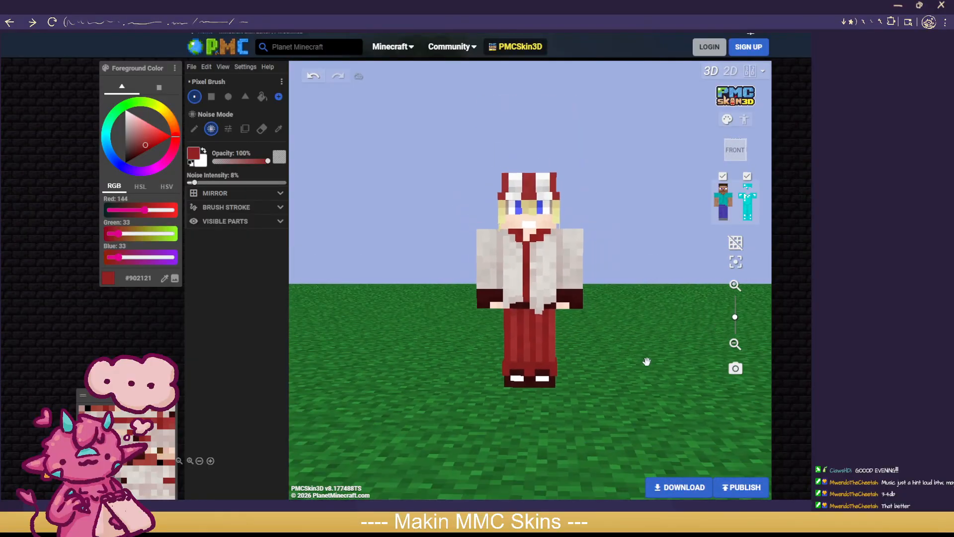
pyautogui.moveTo(648, 362); pyautogui.dragTo(684, 370)
pyautogui.scroll(4, 634, 360)
pyautogui.scroll(-2, 636, 364)
pyautogui.scroll(2, 640, 364)
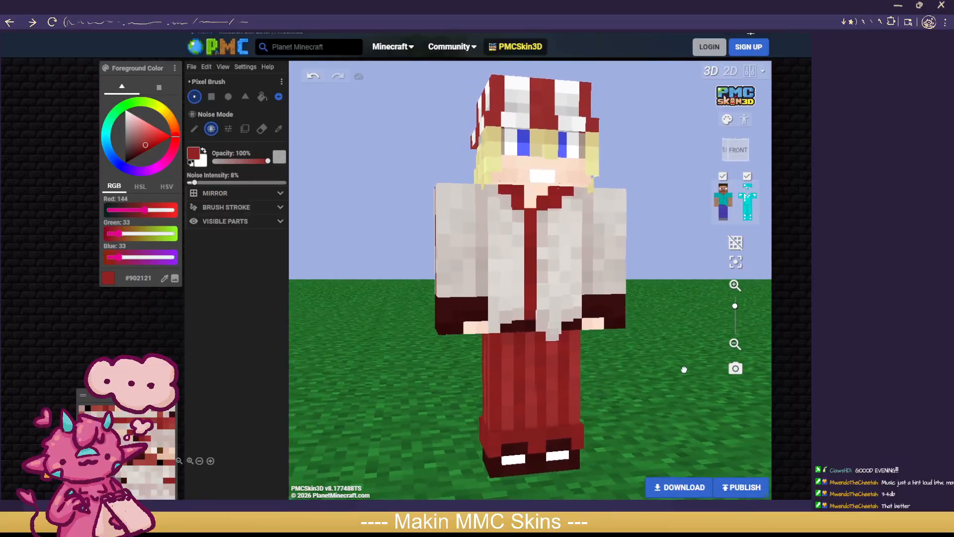
pyautogui.scroll(1, 684, 367)
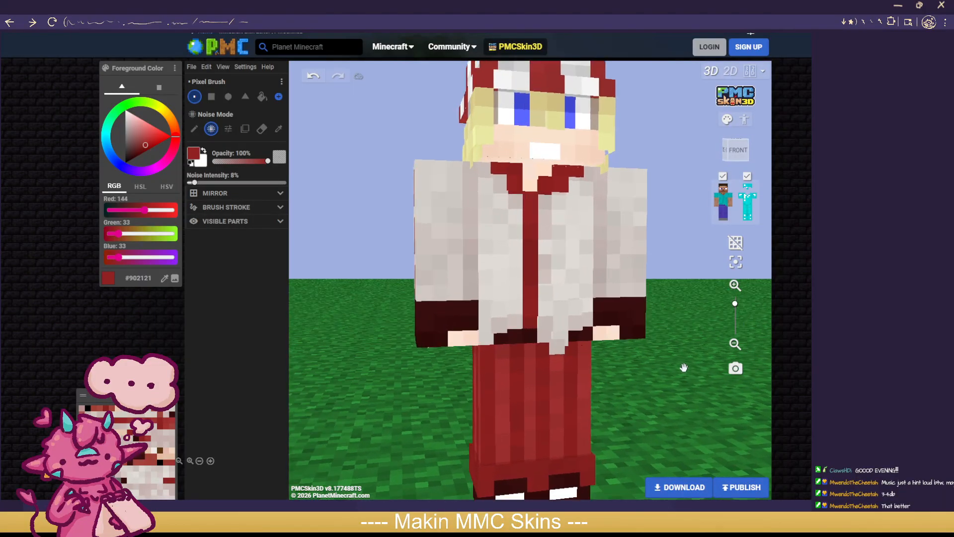
# Step: Hide the base torso, erase the white shirt-hem pixels from the torso's outer layer at the waist, and show the torso again
pyautogui.click(279, 128)
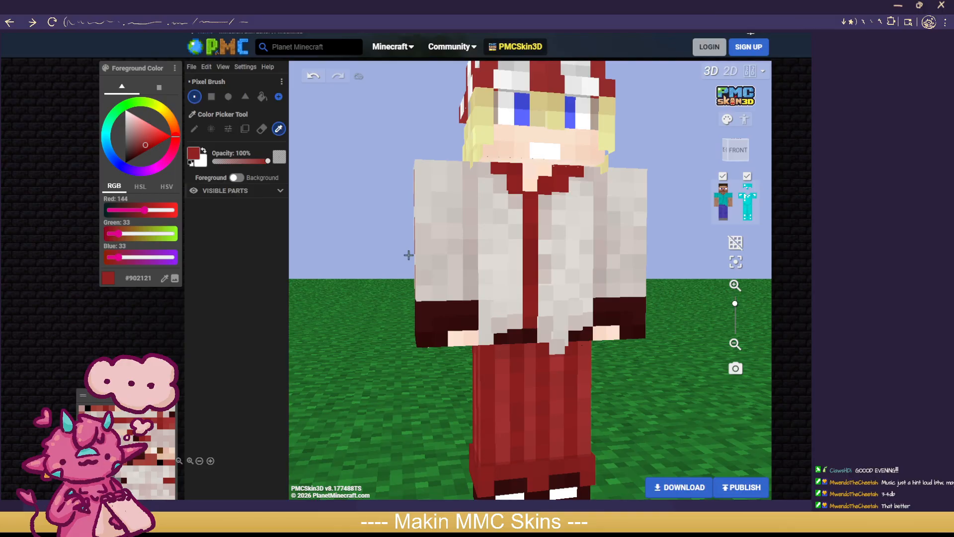
pyautogui.click(261, 128)
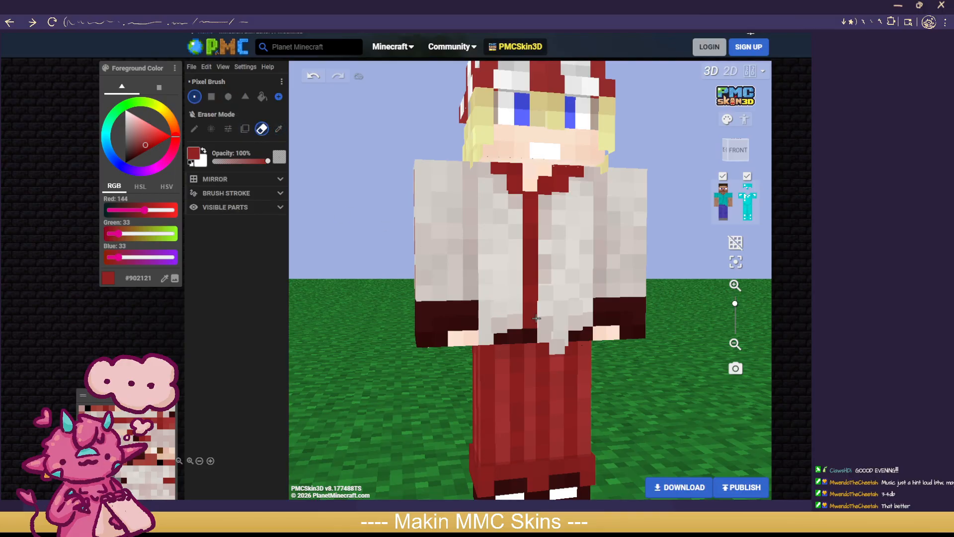
pyautogui.click(725, 203)
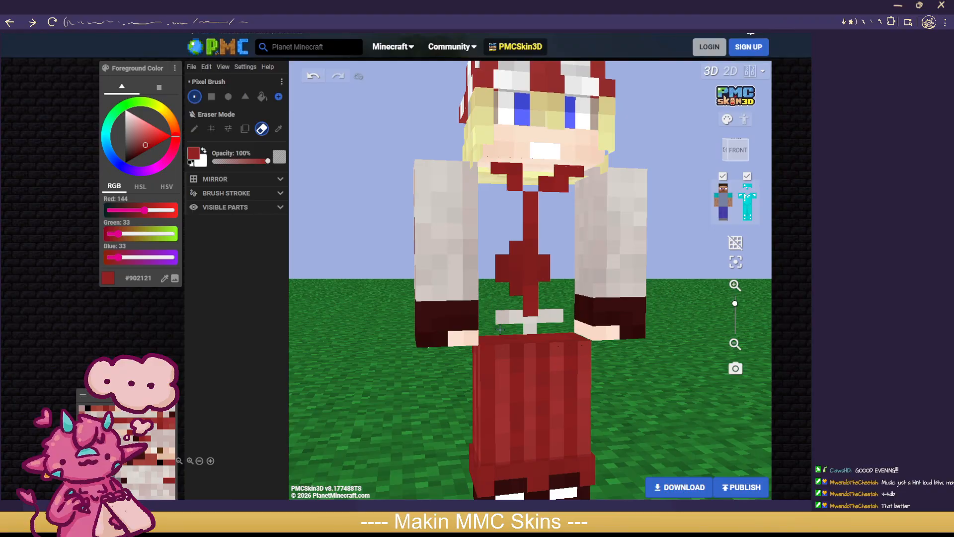
pyautogui.moveTo(669, 385); pyautogui.dragTo(398, 379)
pyautogui.moveTo(528, 326); pyautogui.dragTo(550, 323)
pyautogui.click(514, 324)
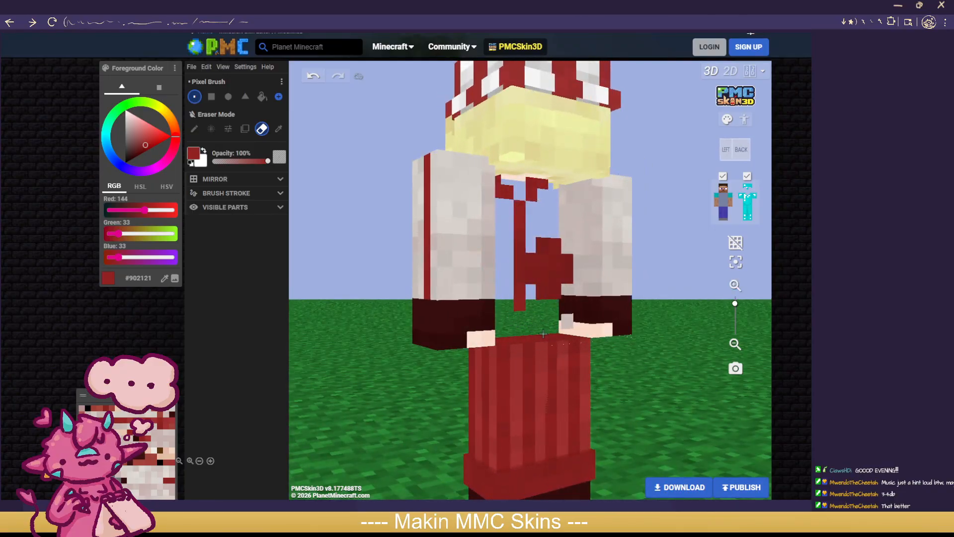
pyautogui.click(568, 322)
pyautogui.moveTo(372, 413); pyautogui.dragTo(638, 417)
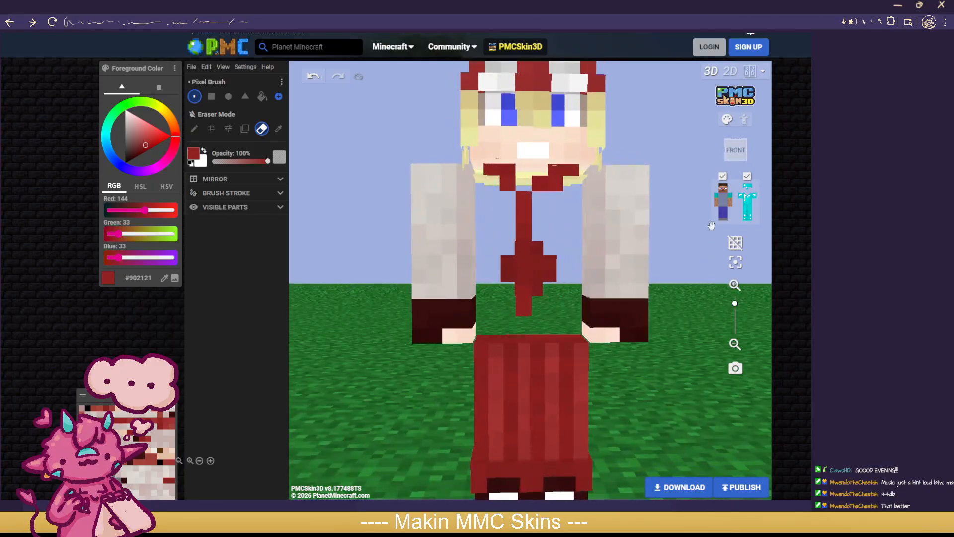
pyautogui.click(726, 209)
pyautogui.click(723, 198)
pyautogui.click(725, 214)
pyautogui.scroll(1, 694, 305)
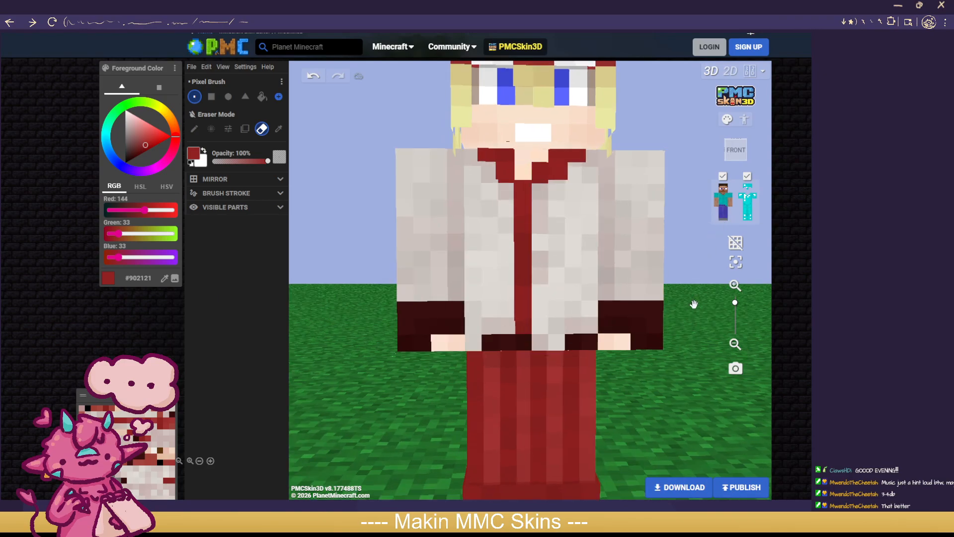
# Step: Hide the outer layer, sample dark red #340D0D and fill the white gaps in the belt row on the torso's front
pyautogui.click(747, 177)
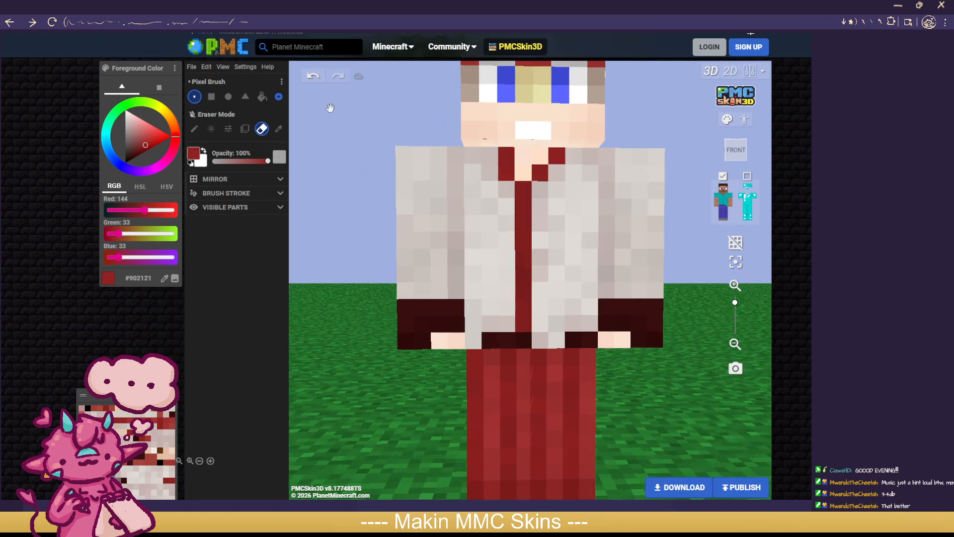
pyautogui.click(278, 129)
pyautogui.click(488, 342)
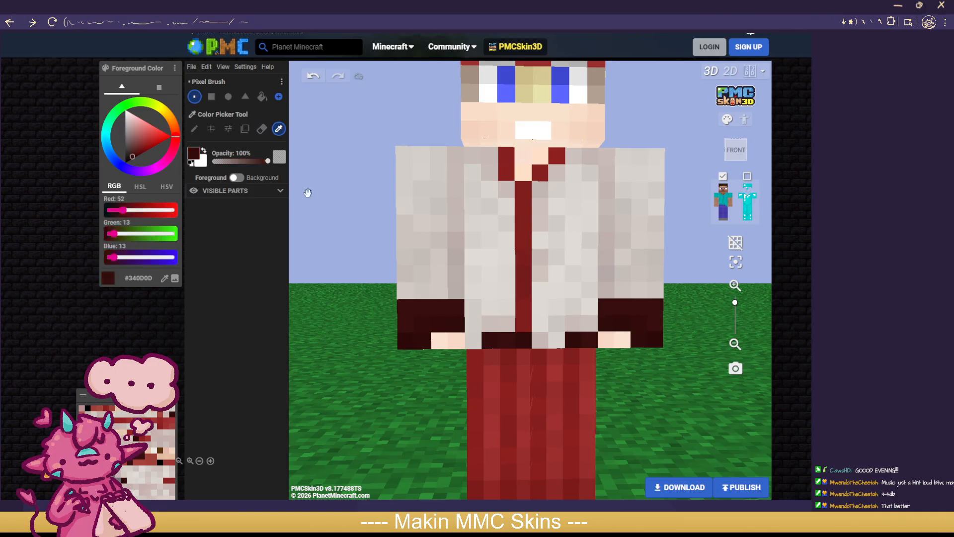
pyautogui.click(194, 129)
pyautogui.click(473, 341)
pyautogui.moveTo(540, 341); pyautogui.dragTo(556, 340)
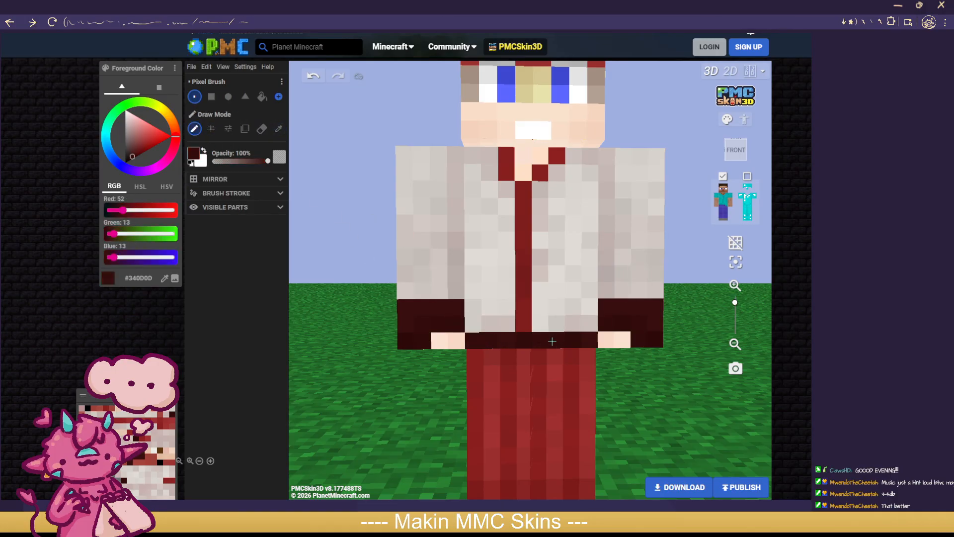
# Step: Hide both arms, paint the belt row across the back in #340D0D, and show the arms and outer layer again
pyautogui.moveTo(656, 385)
pyautogui.mouseDown()
pyautogui.moveTo(677, 386)
pyautogui.moveTo(709, 356)
pyautogui.mouseUp()
pyautogui.click(730, 202)
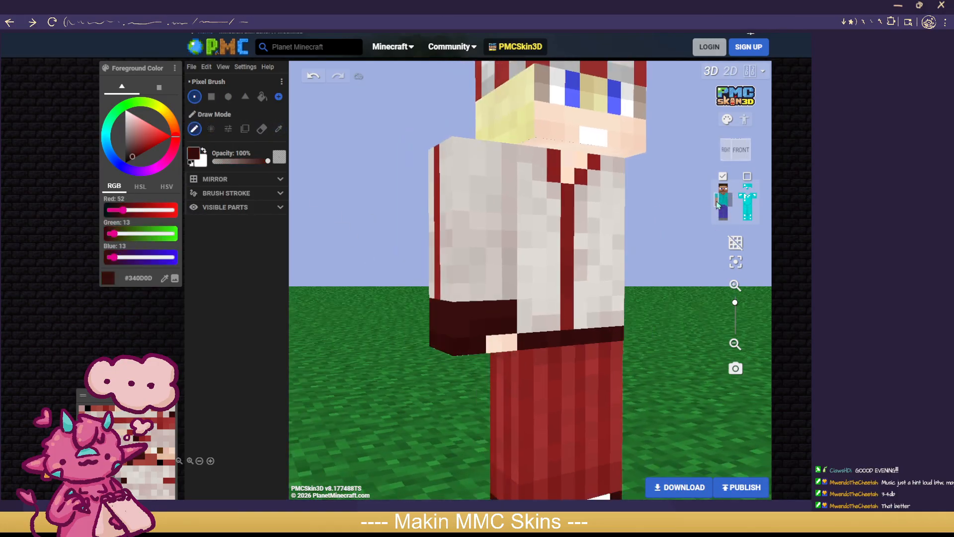
pyautogui.click(717, 203)
pyautogui.moveTo(616, 325)
pyautogui.mouseDown()
pyautogui.moveTo(582, 352)
pyautogui.moveTo(246, 359)
pyautogui.mouseUp()
pyautogui.moveTo(481, 340); pyautogui.dragTo(527, 340)
pyautogui.moveTo(334, 347); pyautogui.dragTo(693, 338)
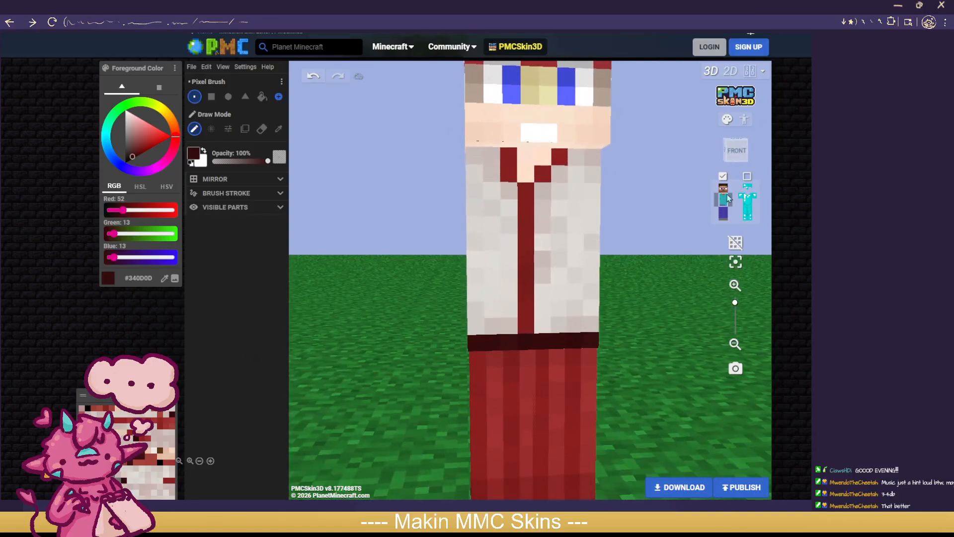
pyautogui.click(731, 196)
pyautogui.click(714, 201)
pyautogui.click(747, 176)
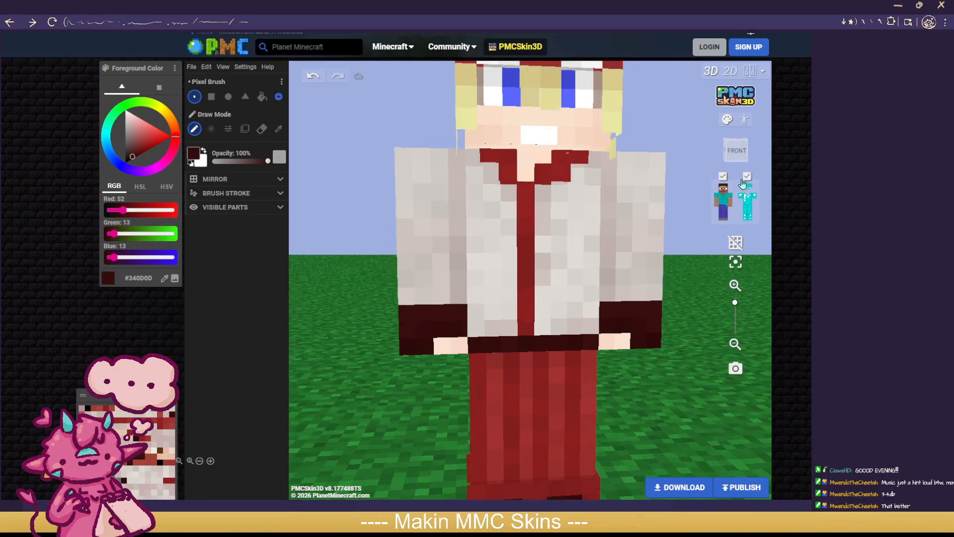
pyautogui.scroll(-5, 670, 266)
pyautogui.moveTo(671, 266); pyautogui.dragTo(662, 291)
pyautogui.scroll(3, 568, 261)
pyautogui.click(279, 129)
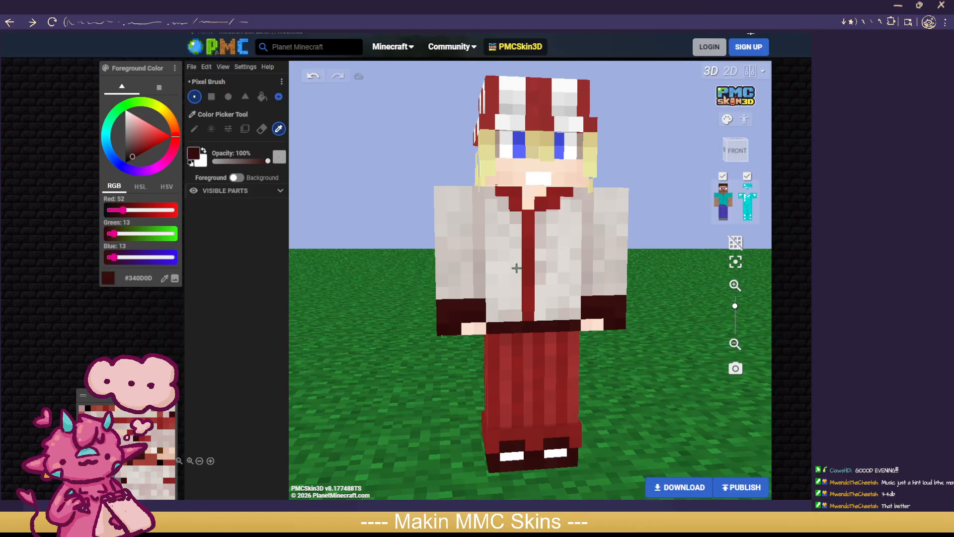
pyautogui.click(507, 355)
pyautogui.click(213, 129)
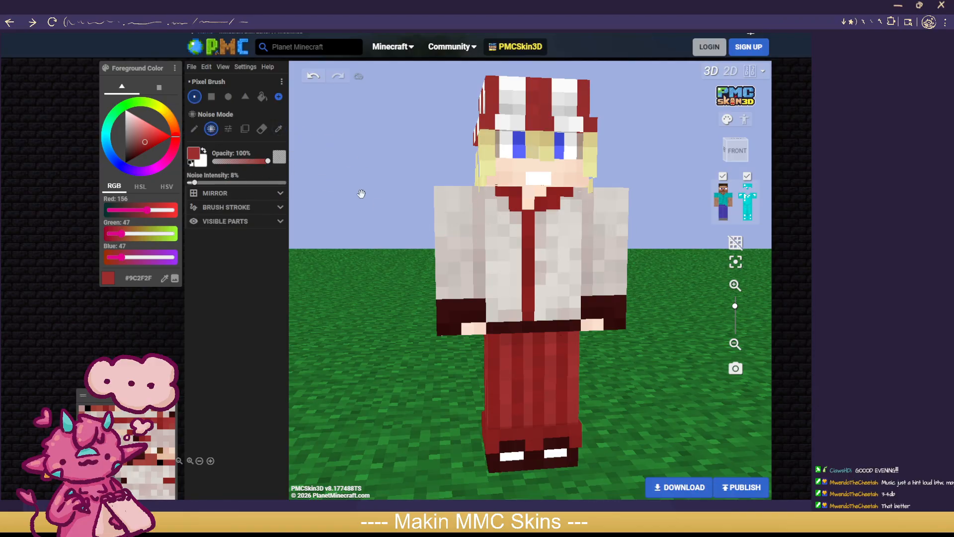
# Step: Sample dark red #370F0F and noise-paint two vertical suspenders down the shirt front from the collar to the belt
pyautogui.click(279, 129)
pyautogui.click(451, 305)
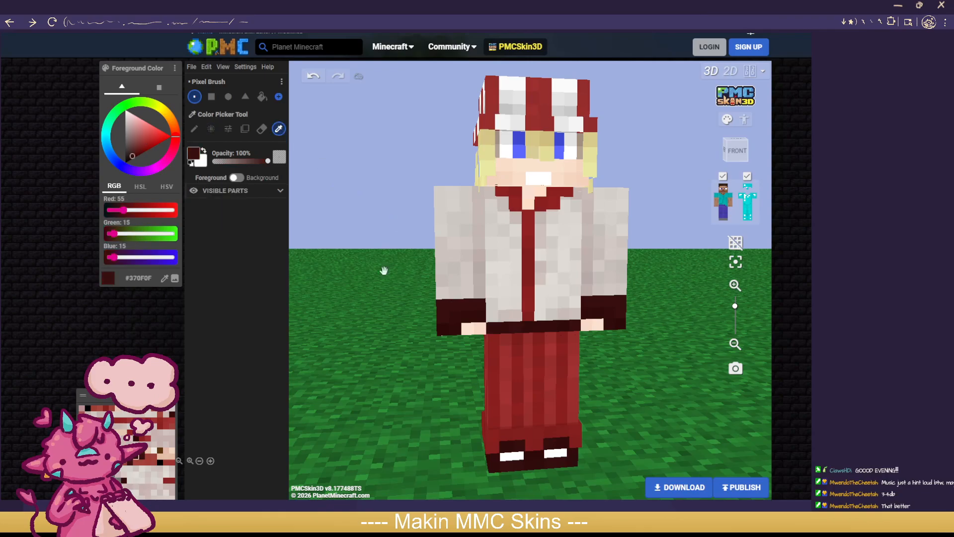
pyautogui.click(211, 129)
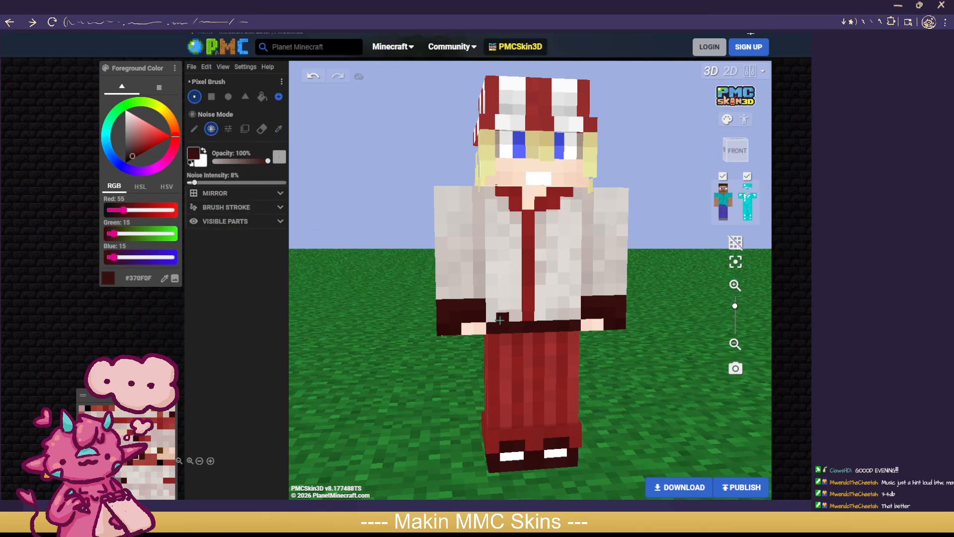
pyautogui.moveTo(499, 320); pyautogui.dragTo(499, 198)
pyautogui.click(566, 207)
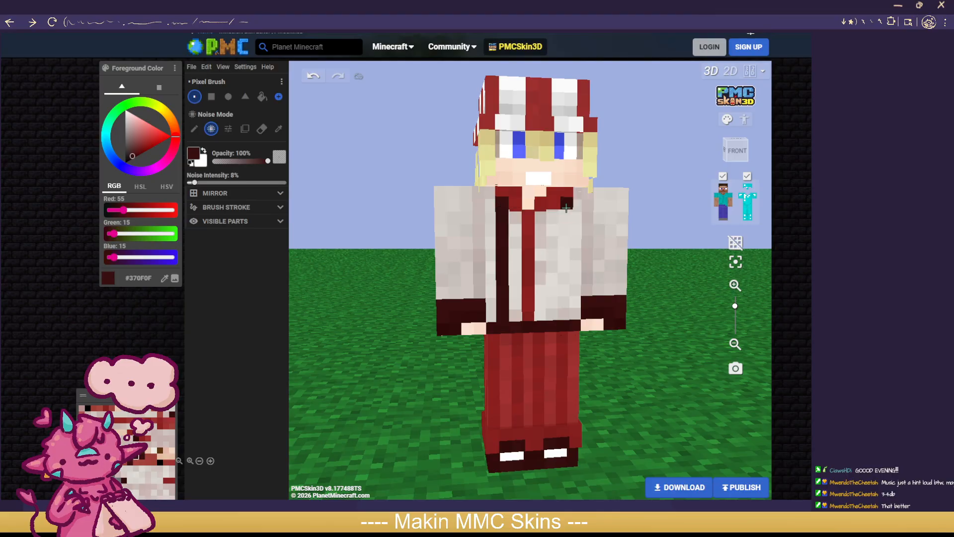
pyautogui.moveTo(566, 208); pyautogui.dragTo(567, 320)
pyautogui.scroll(-1, 666, 355)
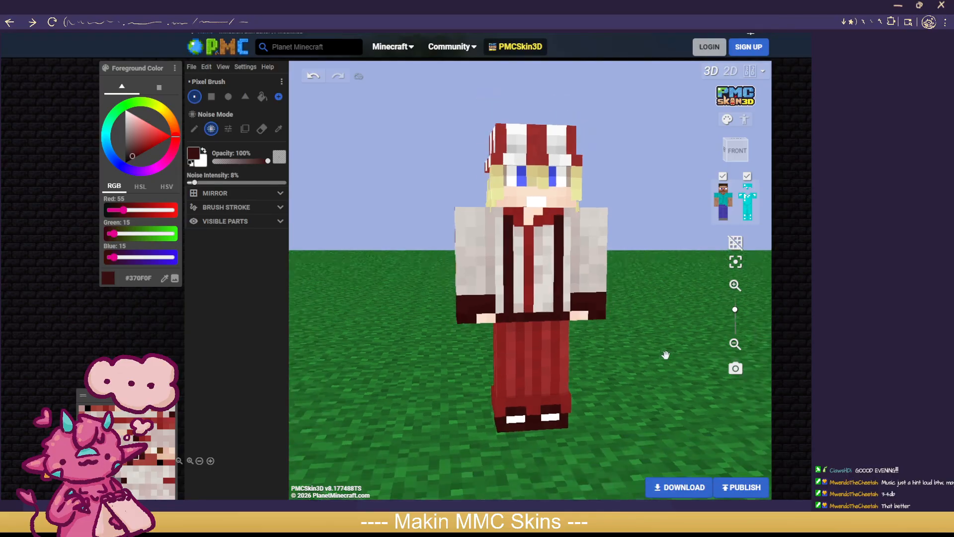
pyautogui.scroll(-3, 666, 355)
pyautogui.moveTo(666, 361); pyautogui.dragTo(643, 358)
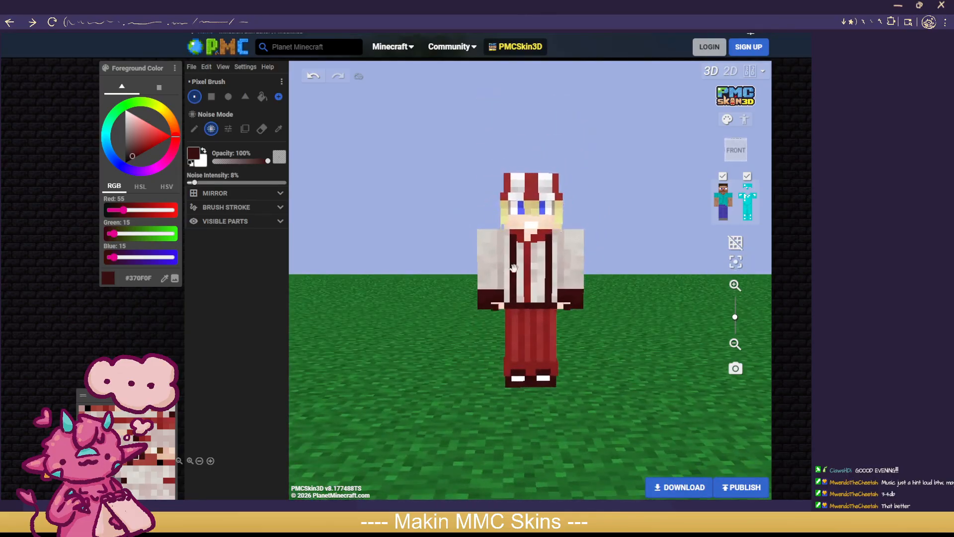
# Step: Undo the two dark red suspenders on the shirt front
pyautogui.click(313, 75)
pyautogui.click(313, 75)
pyautogui.scroll(3, 628, 341)
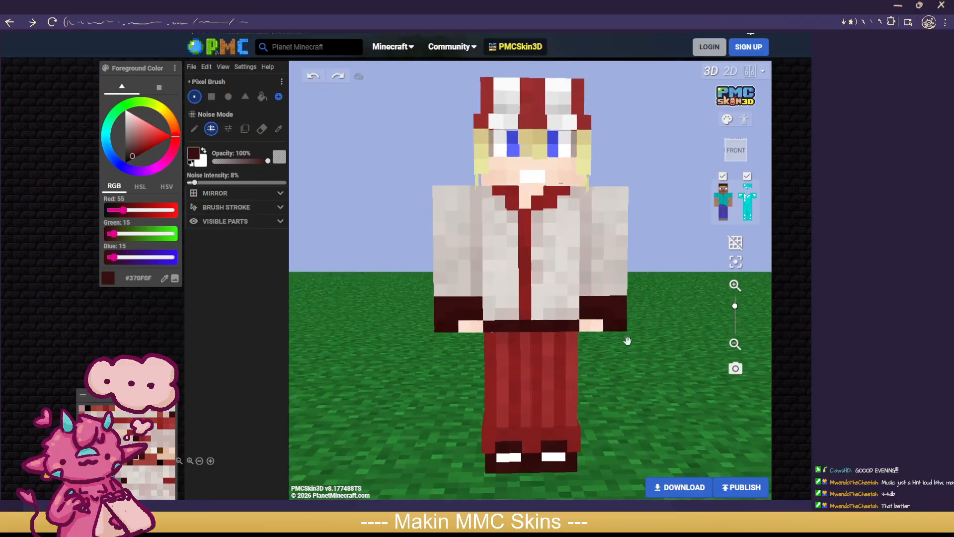
pyautogui.moveTo(391, 258); pyautogui.dragTo(420, 296)
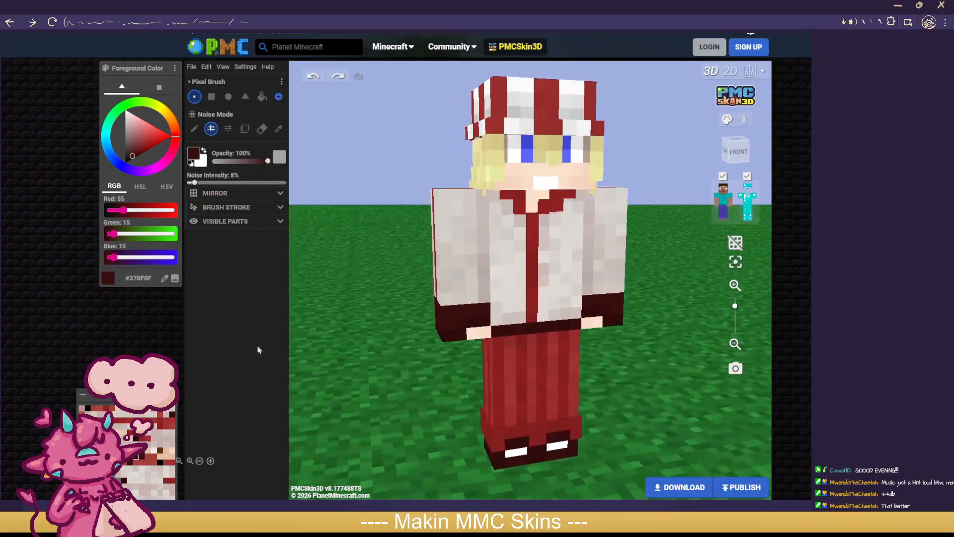
# Step: Sample grey #6B6B6B from the palette image and hide the skin's outer layer
pyautogui.click(119, 472)
pyautogui.click(751, 194)
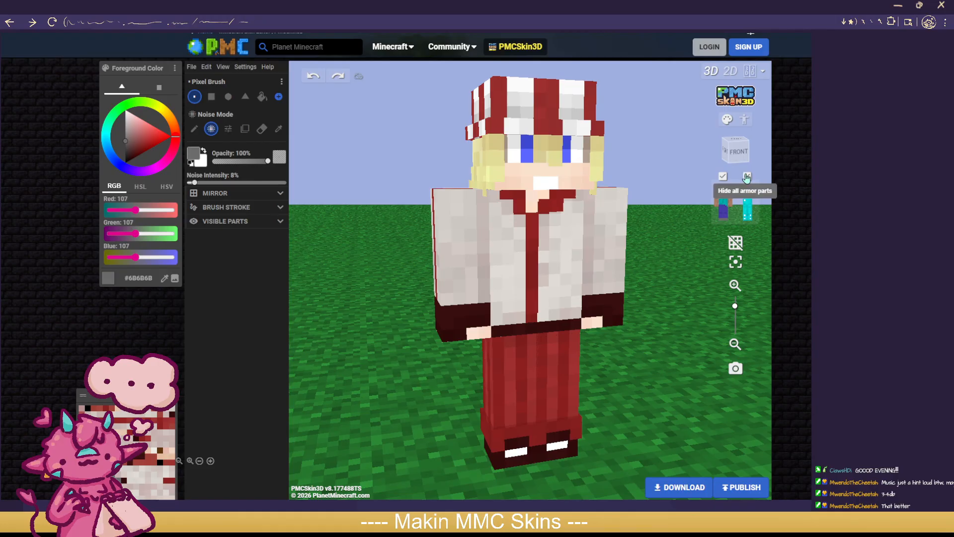
pyautogui.scroll(2, 667, 330)
# Step: Noise-paint two vertical grey suspenders down the shirt front and short matching straps at the shoulders on the back
pyautogui.moveTo(503, 330); pyautogui.dragTo(502, 168)
pyautogui.moveTo(578, 178); pyautogui.dragTo(573, 321)
pyautogui.moveTo(681, 423)
pyautogui.mouseDown()
pyautogui.moveTo(693, 426)
pyautogui.moveTo(603, 407)
pyautogui.moveTo(341, 418)
pyautogui.mouseUp()
pyautogui.moveTo(491, 173); pyautogui.dragTo(489, 188)
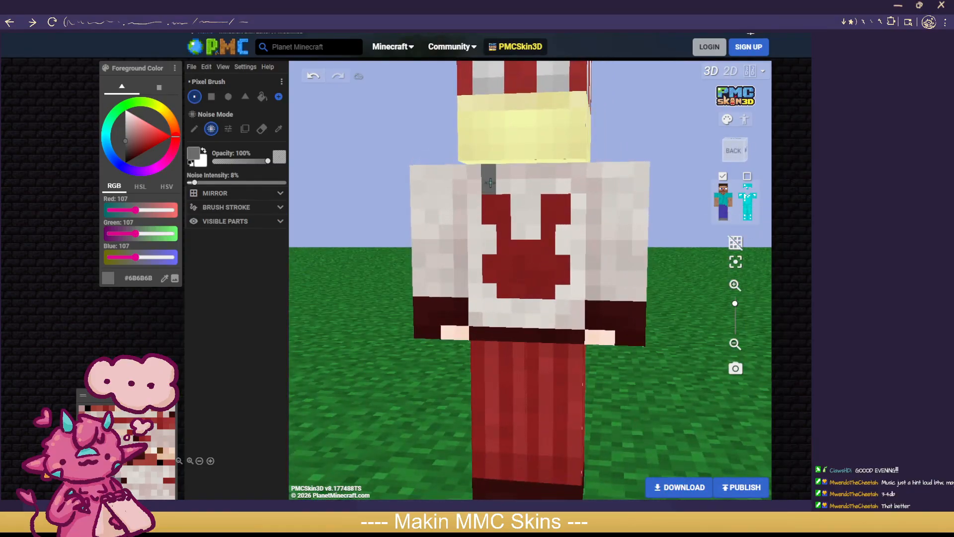
pyautogui.moveTo(563, 168); pyautogui.dragTo(563, 186)
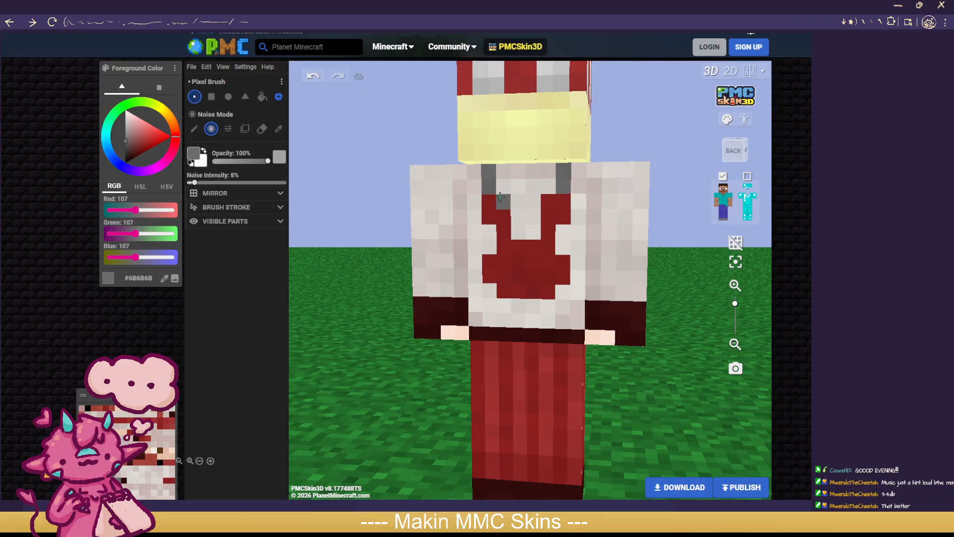
# Step: Bring the back straps inward and join them in a two-pixel-wide grey strip down the back to the belt
pyautogui.click(503, 202)
pyautogui.click(548, 202)
pyautogui.click(533, 216)
pyautogui.moveTo(527, 213); pyautogui.dragTo(524, 312)
pyautogui.click(528, 234)
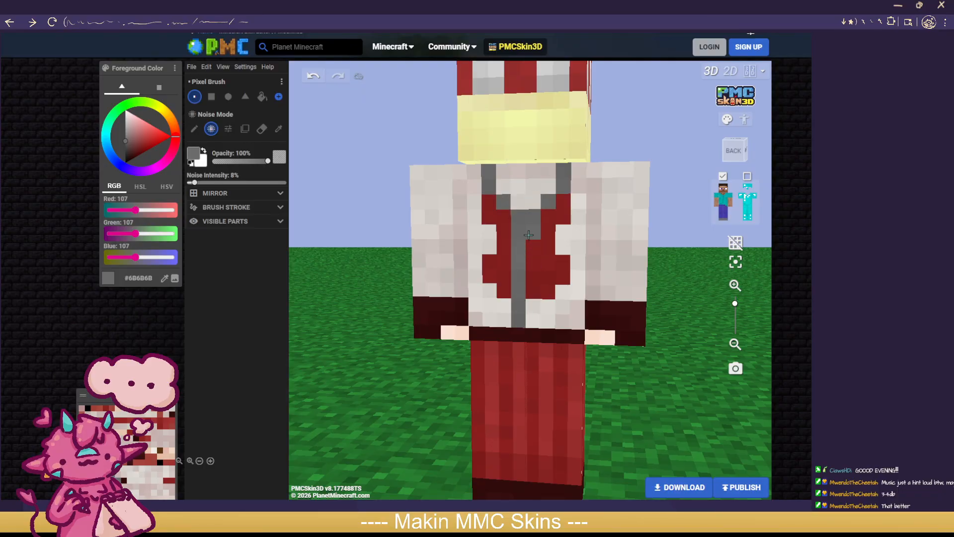
pyautogui.moveTo(528, 237); pyautogui.dragTo(532, 328)
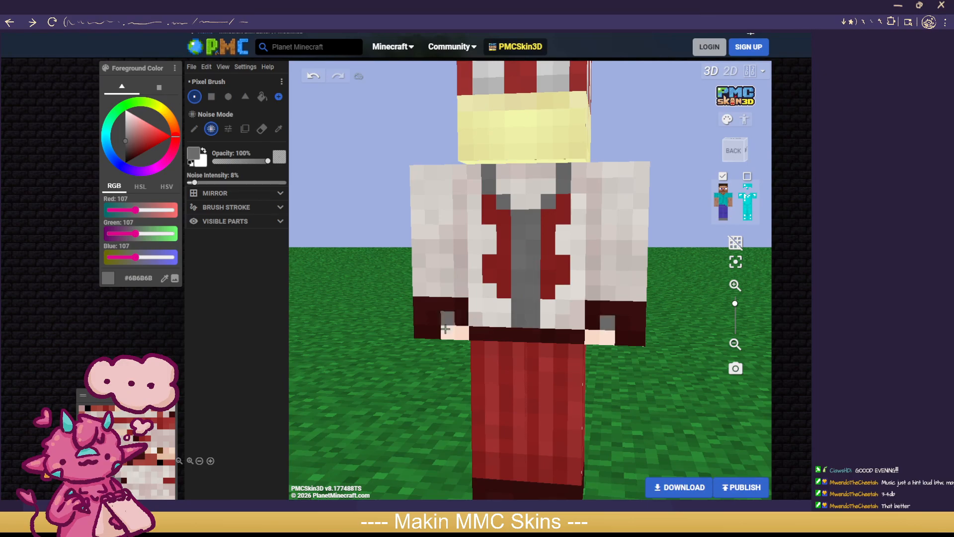
# Step: Thicken the grey straps where they meet the back strip, undoing and repainting the last stroke as a stepped corner
pyautogui.click(496, 213)
pyautogui.moveTo(549, 208); pyautogui.dragTo(548, 217)
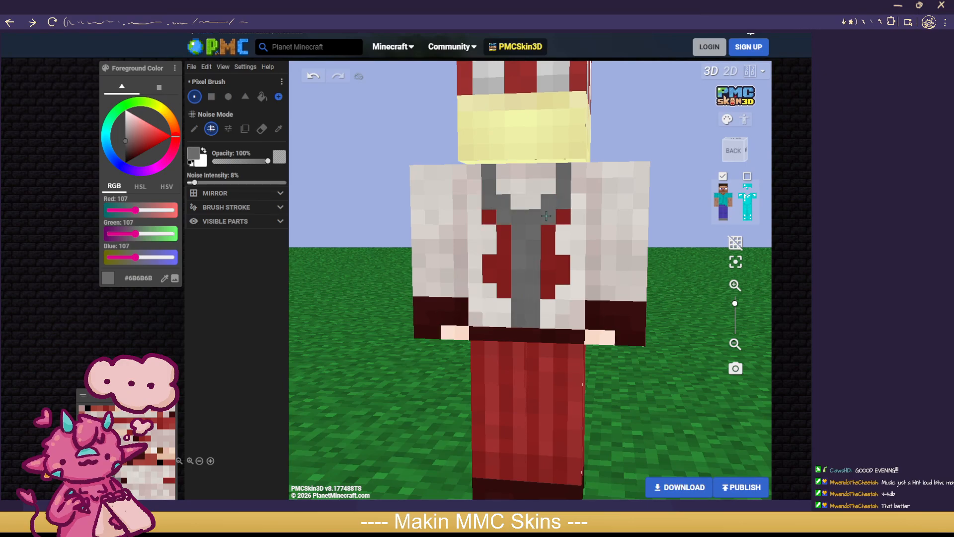
pyautogui.scroll(-3, 389, 317)
pyautogui.moveTo(390, 317)
pyautogui.mouseDown()
pyautogui.moveTo(438, 373)
pyautogui.moveTo(444, 359)
pyautogui.mouseUp()
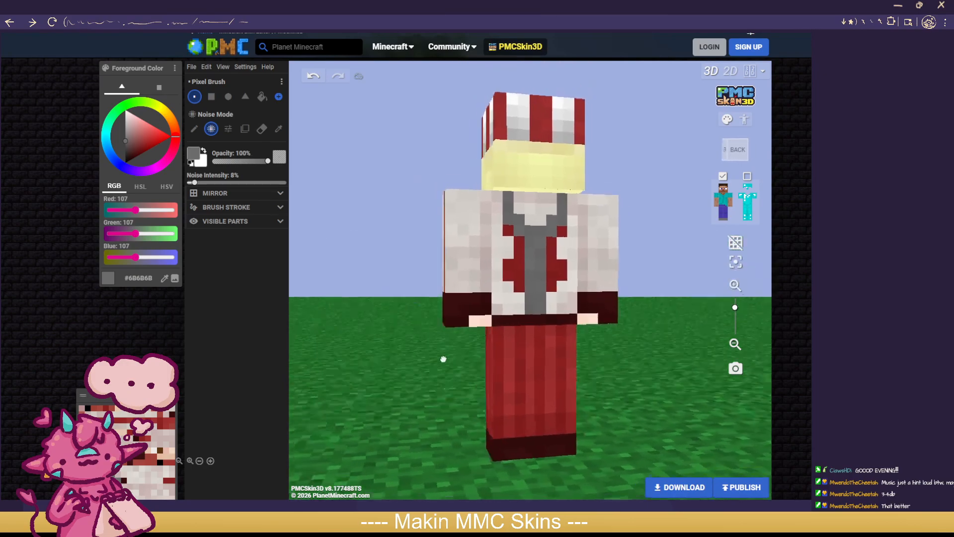
pyautogui.click(314, 79)
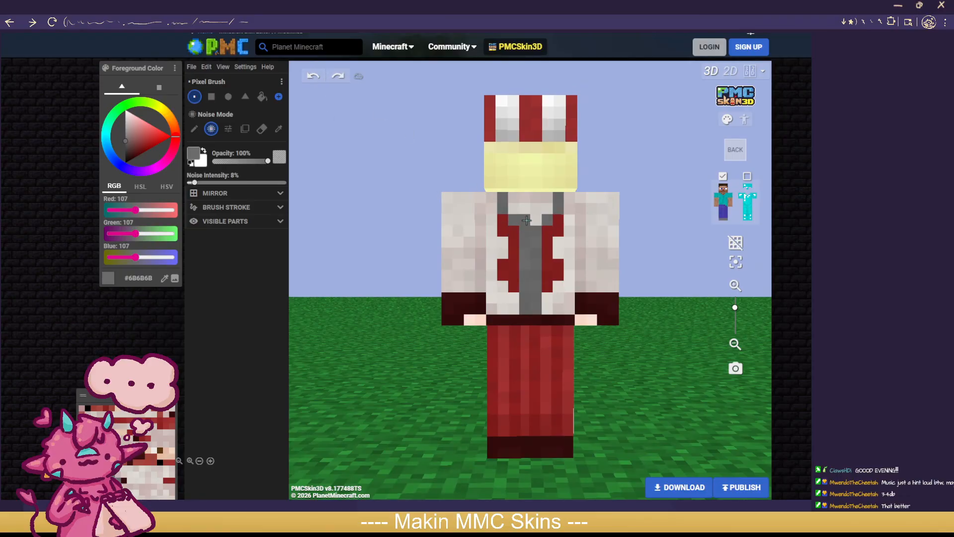
pyautogui.moveTo(525, 219); pyautogui.dragTo(518, 211)
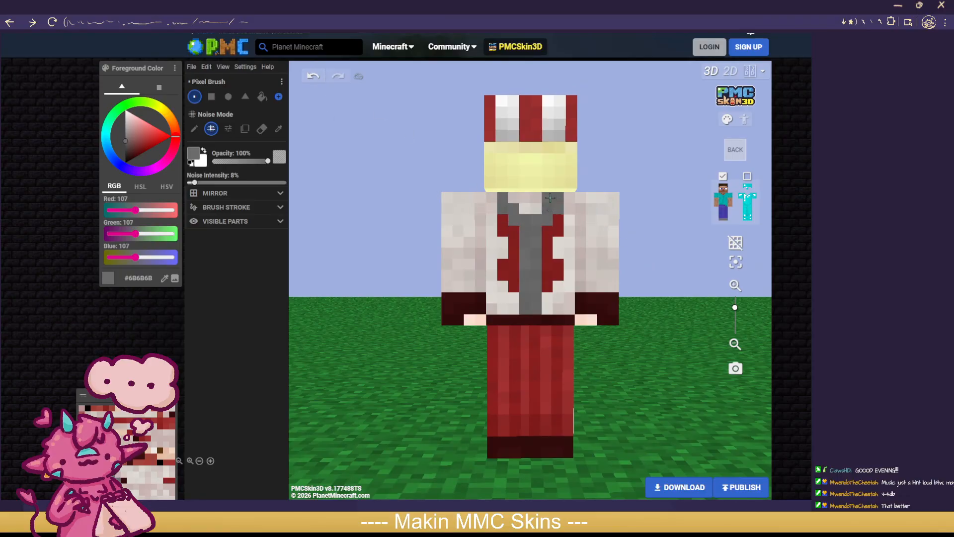
# Step: Undo all the grey suspender strokes on the back and front of the shirt
pyautogui.click(314, 78)
pyautogui.click(313, 77)
pyautogui.click(319, 78)
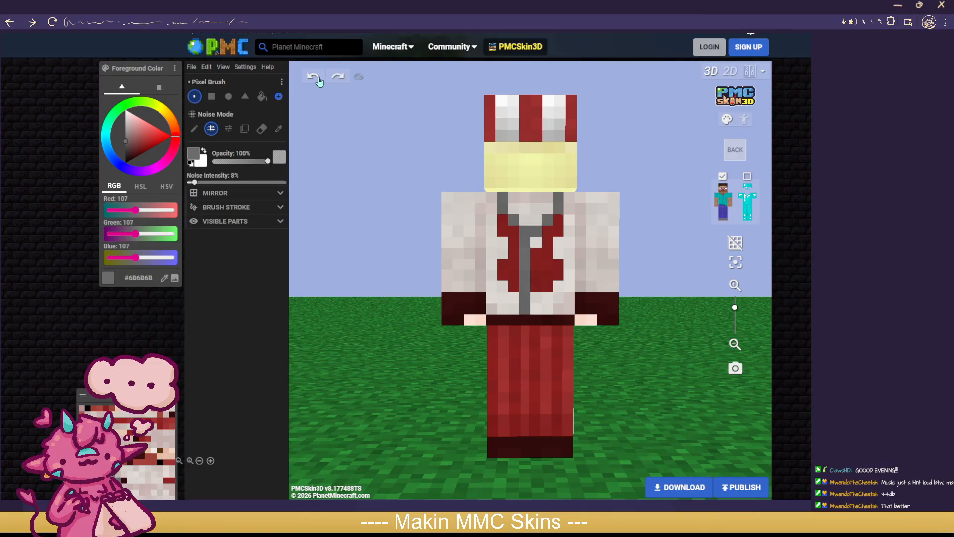
pyautogui.click(318, 78)
pyautogui.click(318, 79)
pyautogui.click(318, 79)
pyautogui.click(318, 78)
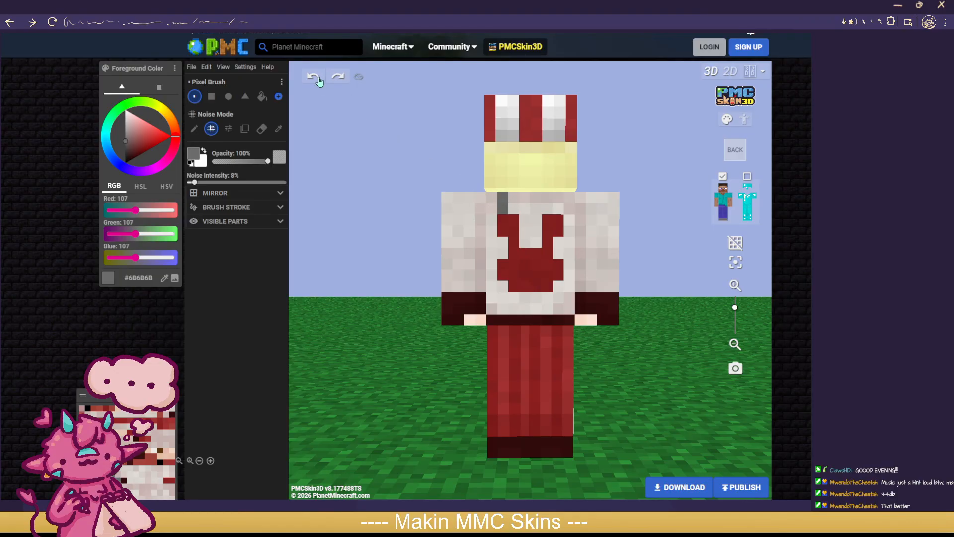
pyautogui.click(318, 79)
pyautogui.moveTo(354, 168); pyautogui.dragTo(562, 158)
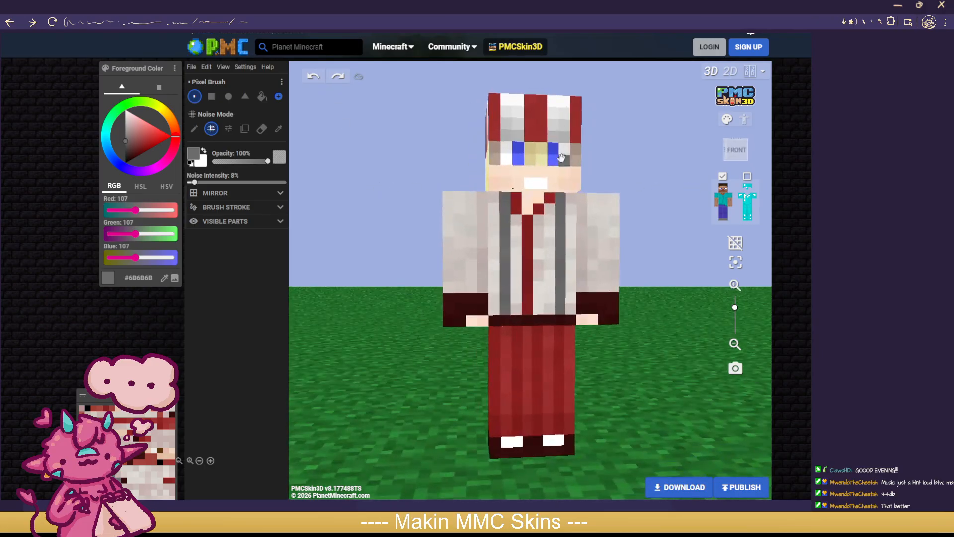
pyautogui.click(313, 76)
pyautogui.click(313, 76)
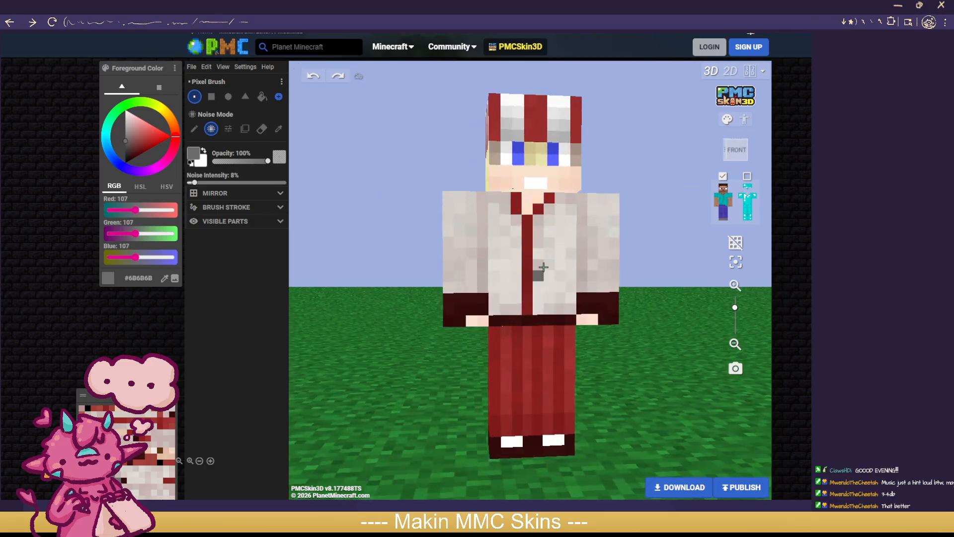
# Step: Noise-paint a one-pixel-high #6B6B6B grey band around both base sleeves just above the dark red gloves
pyautogui.scroll(2, 683, 302)
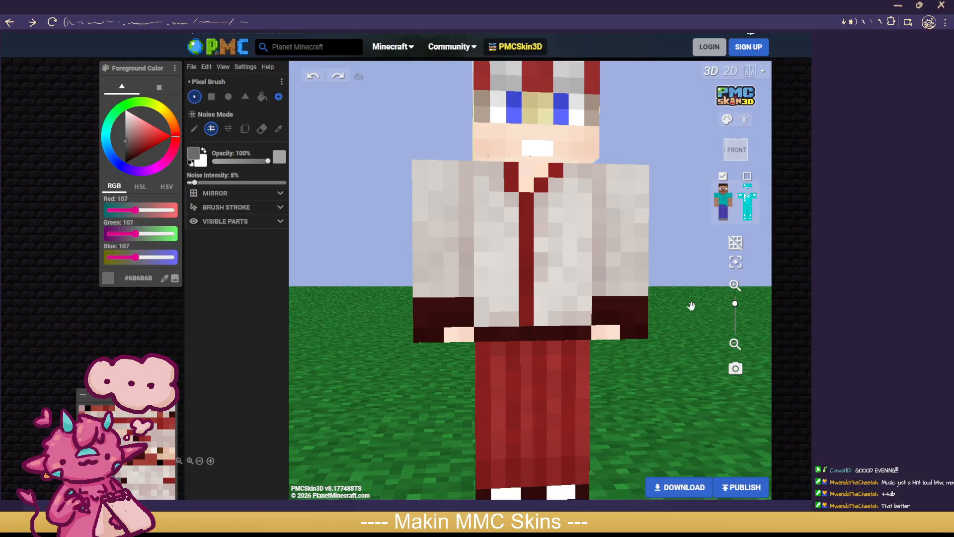
pyautogui.click(439, 299)
pyautogui.moveTo(447, 292)
pyautogui.mouseDown()
pyautogui.moveTo(459, 292)
pyautogui.moveTo(415, 292)
pyautogui.moveTo(479, 305)
pyautogui.mouseUp()
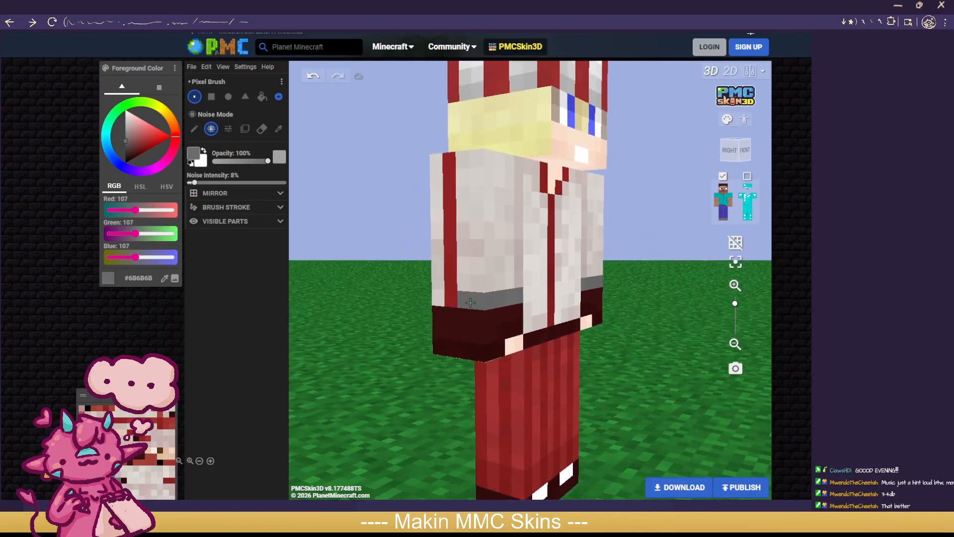
pyautogui.moveTo(410, 306); pyautogui.dragTo(635, 291)
# Step: Hide the base torso, show the outer layer and noise-paint raised two-pixel-high cuffs on both sleeves in grey #727272
pyautogui.click(727, 201)
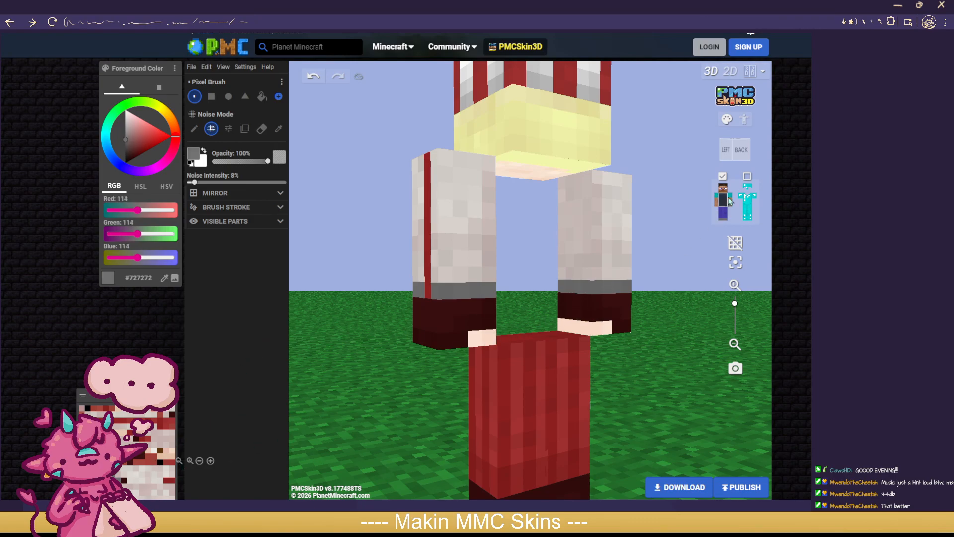
pyautogui.click(747, 176)
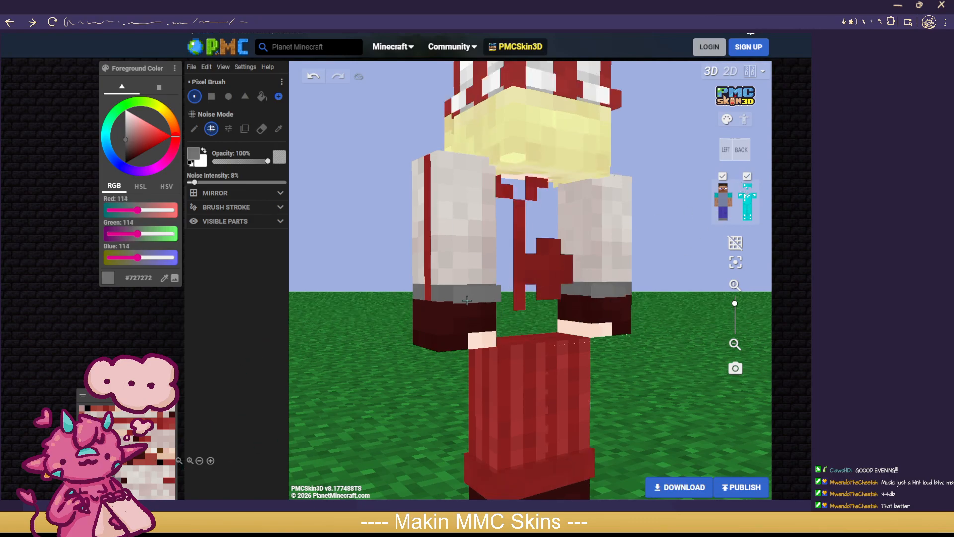
pyautogui.moveTo(467, 300)
pyautogui.mouseDown()
pyautogui.moveTo(492, 301)
pyautogui.moveTo(403, 301)
pyautogui.moveTo(529, 301)
pyautogui.mouseUp()
pyautogui.moveTo(622, 330); pyautogui.dragTo(755, 297)
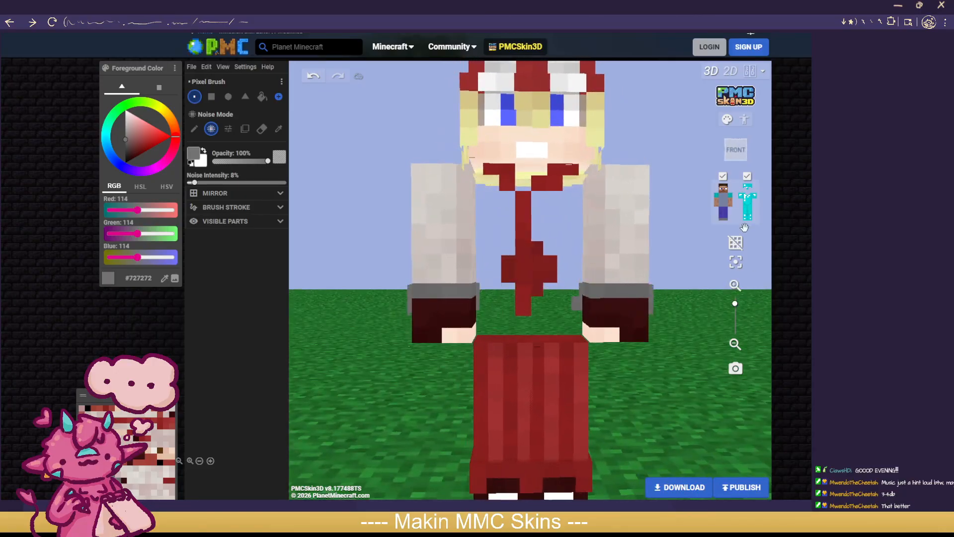
pyautogui.click(731, 284)
pyautogui.moveTo(693, 386); pyautogui.dragTo(337, 390)
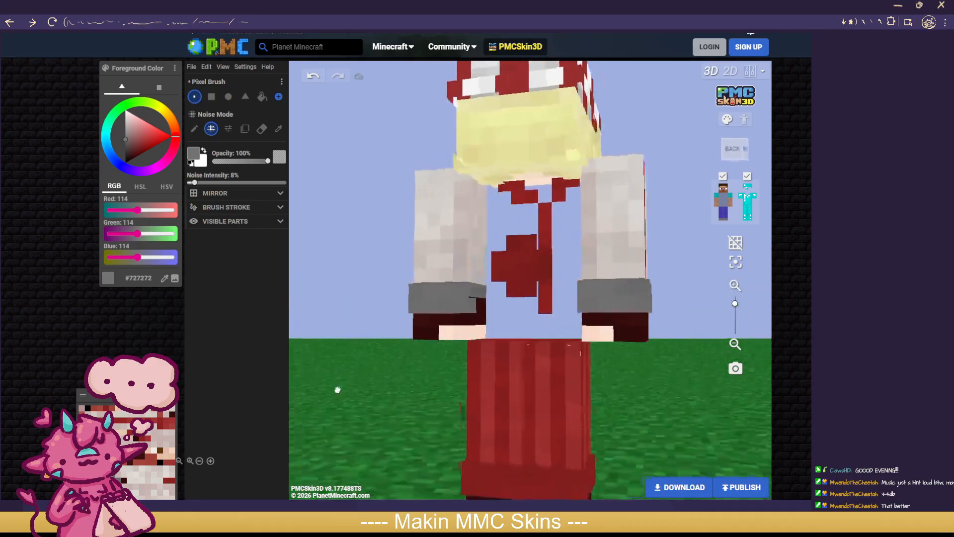
# Step: Hide the outer torso and noise-paint the missing grey pixels on the back and inner sides of the raised cuffs
pyautogui.click(262, 129)
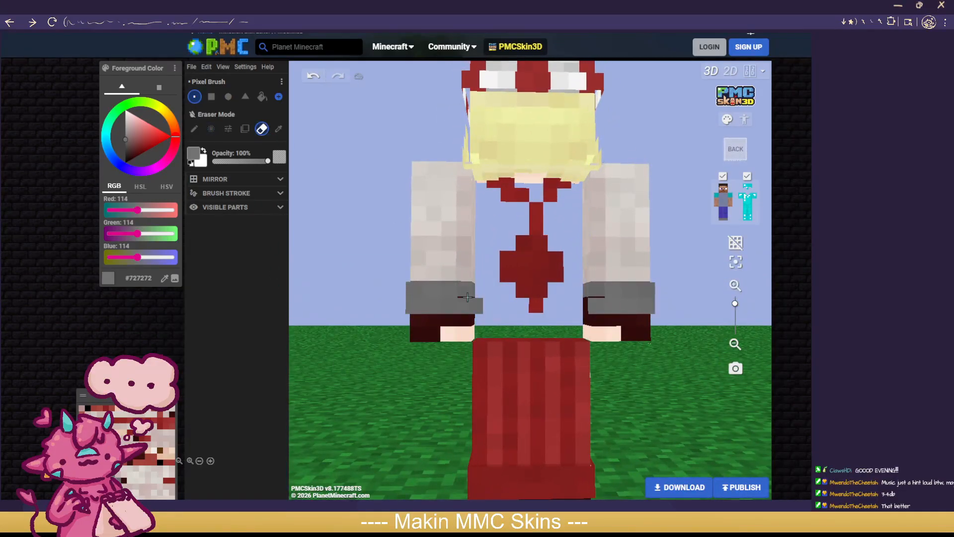
pyautogui.click(748, 201)
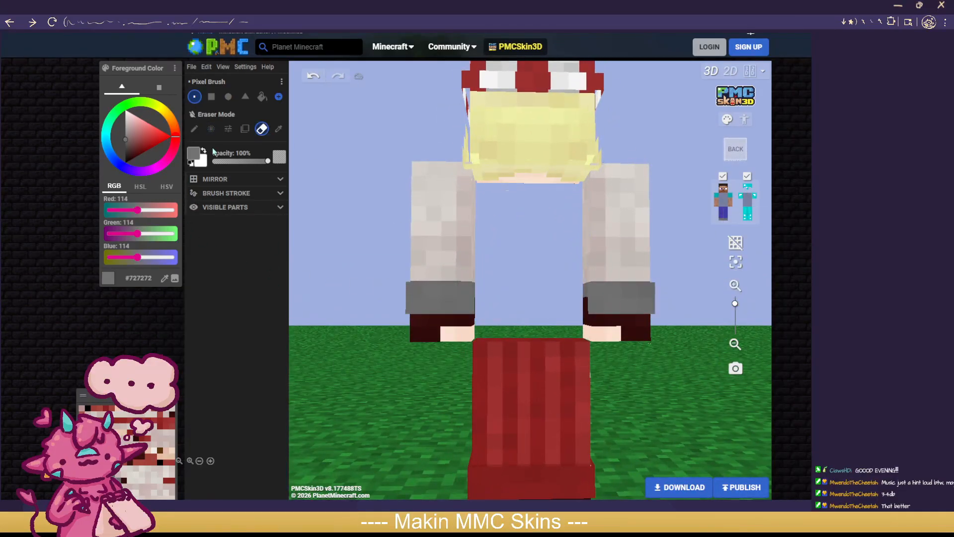
pyautogui.click(211, 129)
pyautogui.moveTo(363, 389)
pyautogui.mouseDown()
pyautogui.moveTo(331, 424)
pyautogui.moveTo(359, 395)
pyautogui.mouseUp()
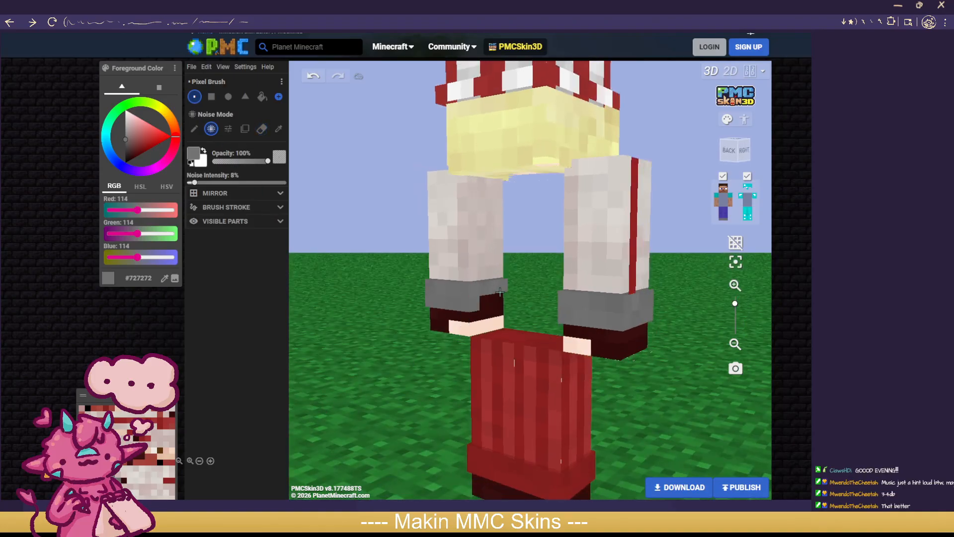
pyautogui.moveTo(520, 289); pyautogui.dragTo(693, 282)
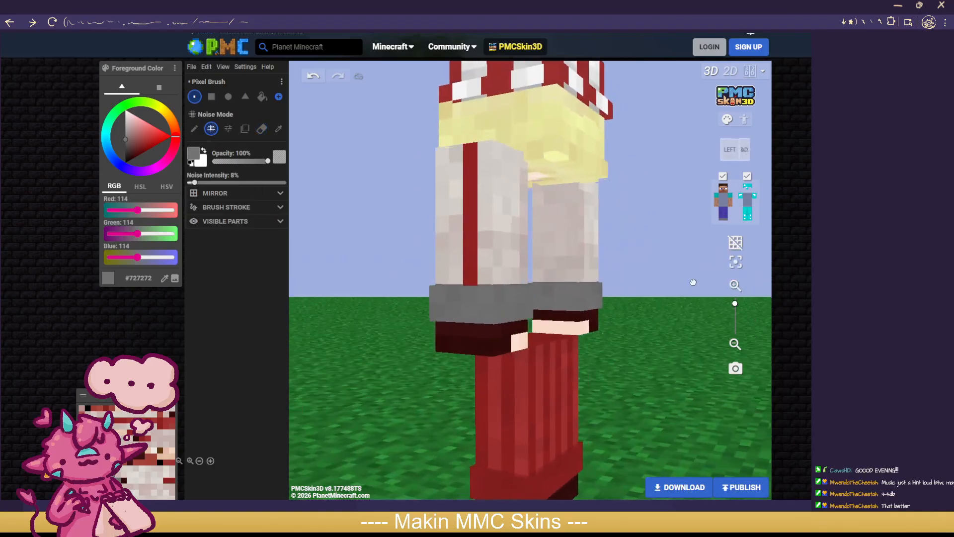
# Step: Fill the remaining gaps on the inner and front faces of both cuffs using greys #6B6B6B and #6E6E6E
pyautogui.click(126, 141)
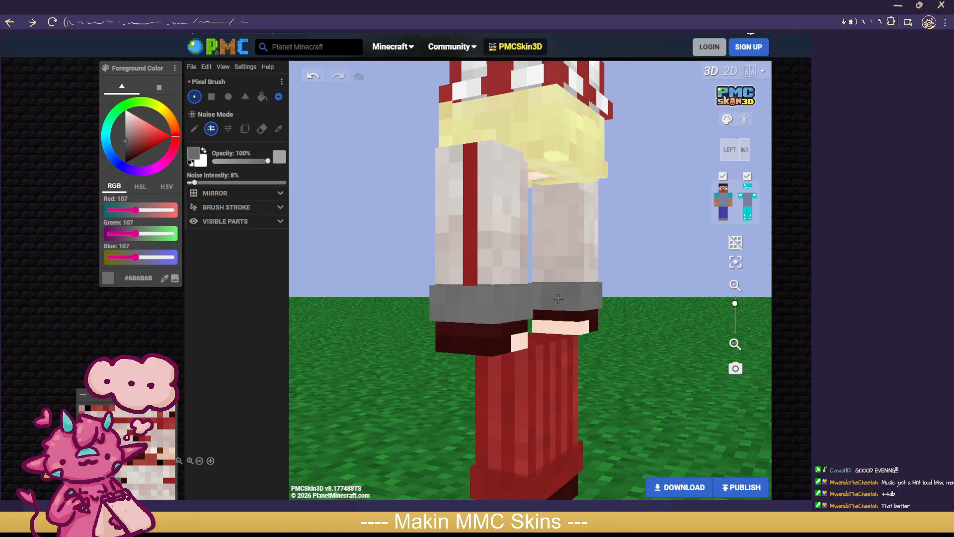
pyautogui.moveTo(652, 349); pyautogui.dragTo(606, 363)
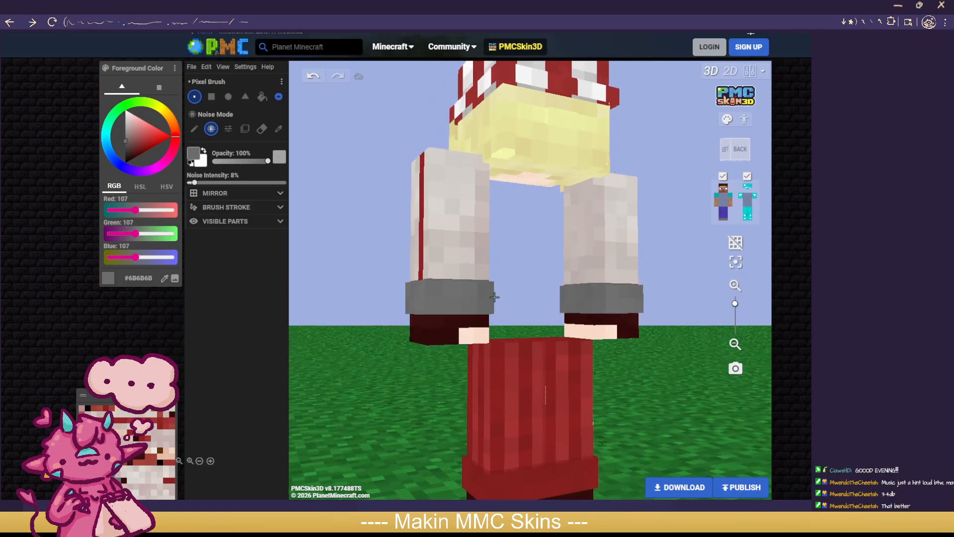
pyautogui.moveTo(515, 302); pyautogui.dragTo(676, 307)
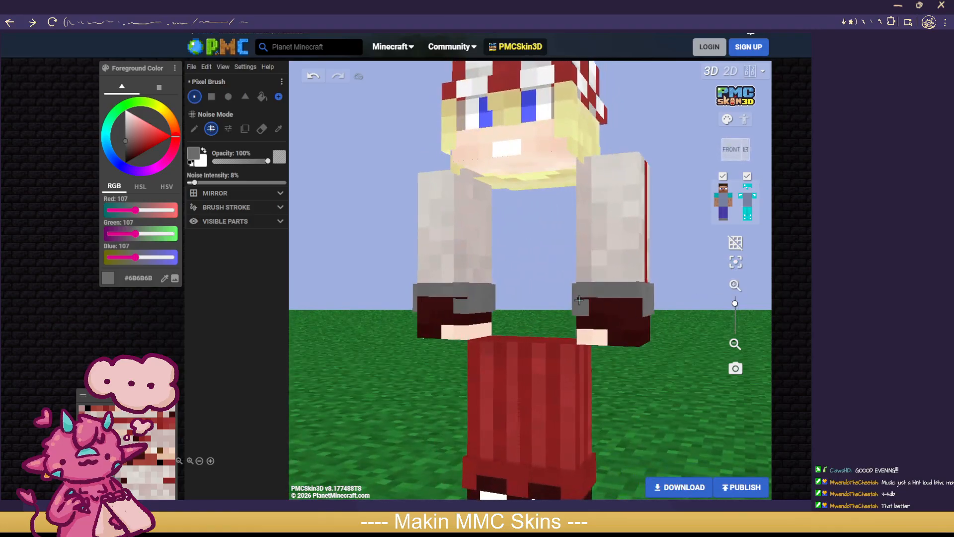
pyautogui.moveTo(582, 306); pyautogui.dragTo(597, 308)
pyautogui.moveTo(505, 303); pyautogui.dragTo(543, 310)
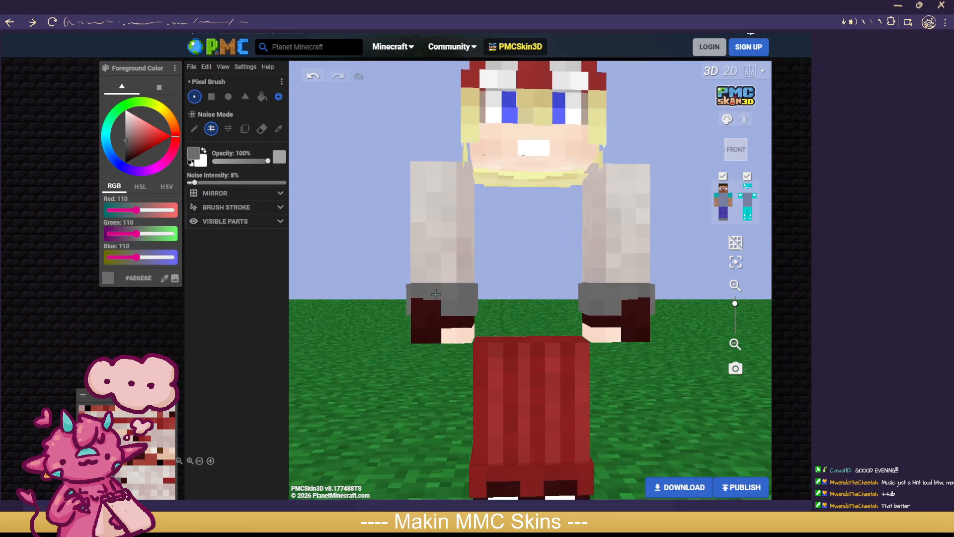
pyautogui.moveTo(432, 301); pyautogui.dragTo(422, 298)
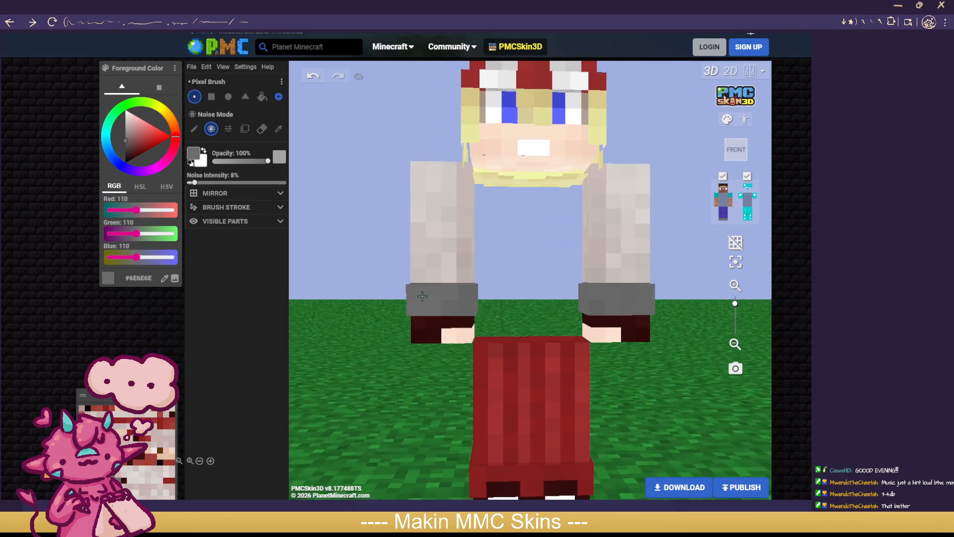
# Step: Show the base and outer torso again and review the grey cuffs on the whole character
pyautogui.scroll(-3, 522, 325)
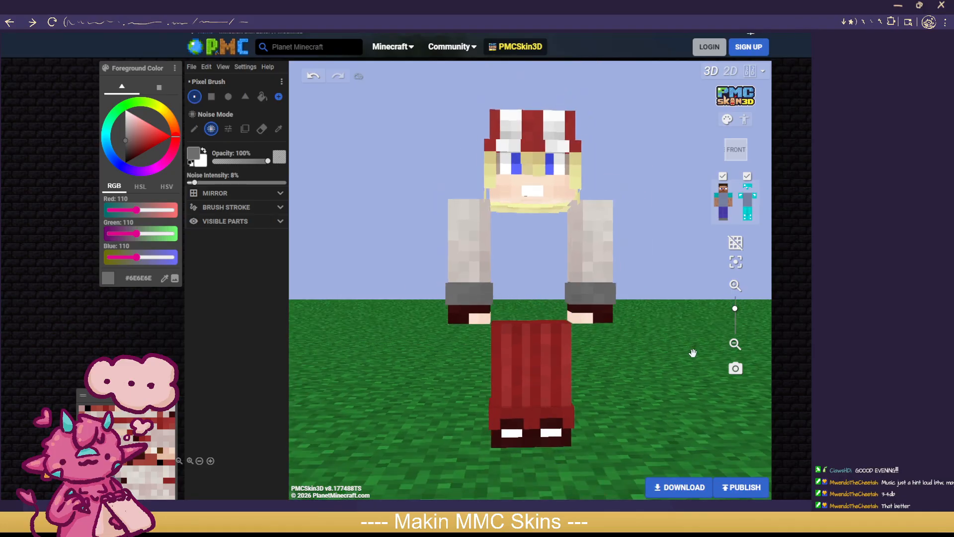
pyautogui.scroll(-2, 646, 354)
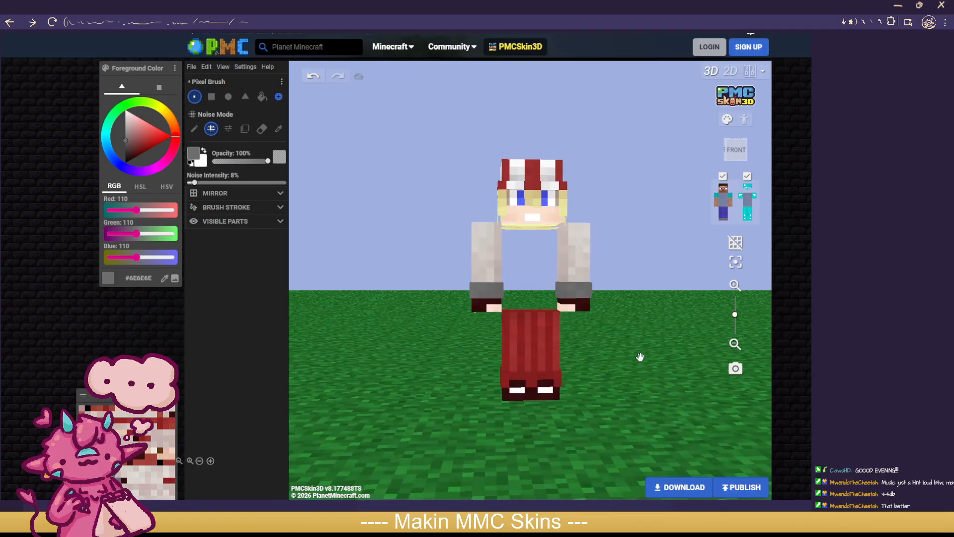
pyautogui.scroll(1, 640, 357)
pyautogui.click(723, 201)
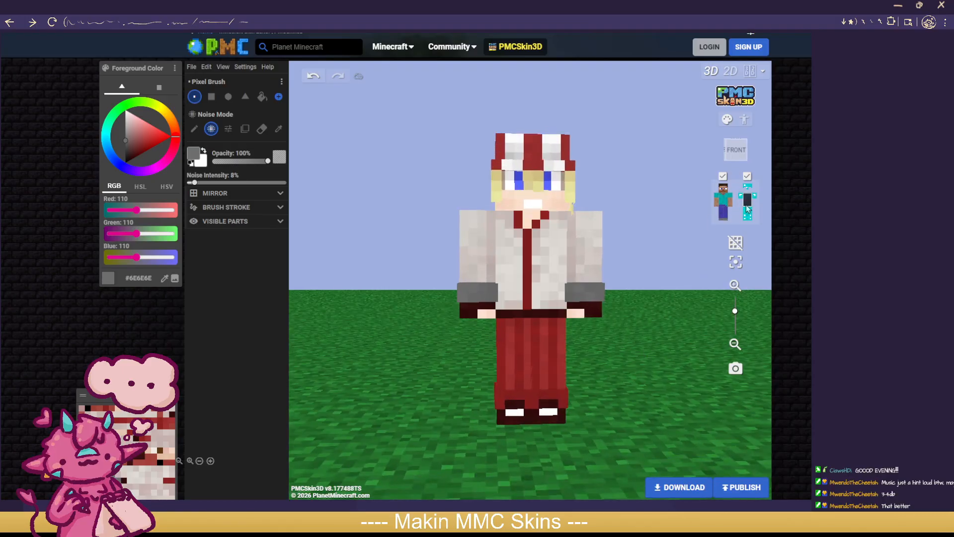
pyautogui.scroll(-5, 643, 332)
pyautogui.scroll(-1, 605, 366)
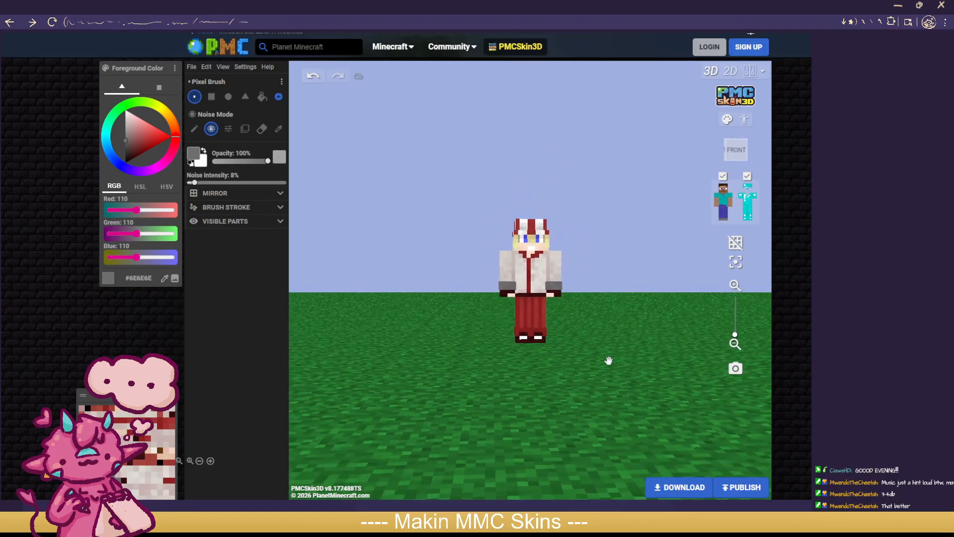
pyautogui.scroll(5, 611, 361)
pyautogui.moveTo(641, 368)
pyautogui.mouseDown()
pyautogui.moveTo(358, 389)
pyautogui.moveTo(396, 369)
pyautogui.moveTo(639, 365)
pyautogui.mouseUp()
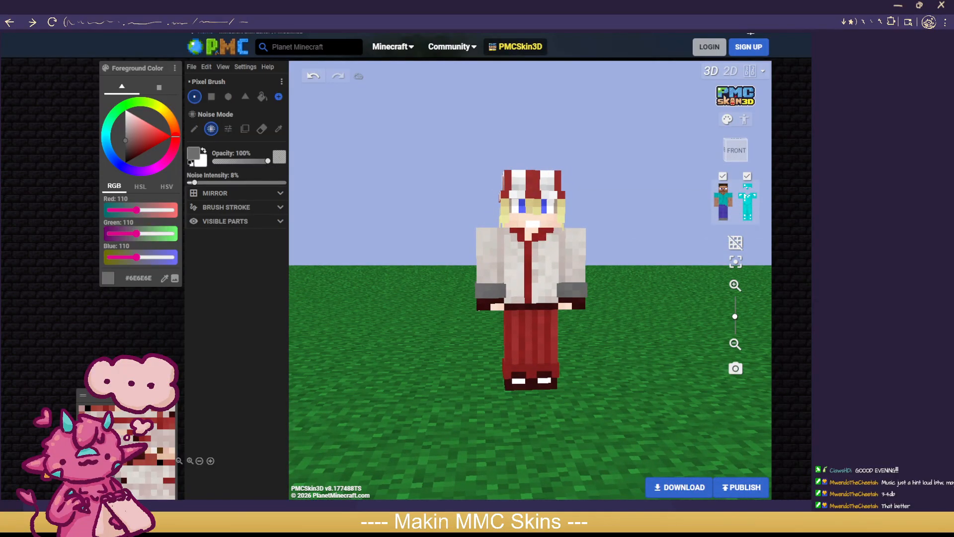
# Step: Check the grey sleeve cuffs on the red-haired and blond skins in the other editor tabs for comparison
pyautogui.hotkey('ctrl', 'Tab')
pyautogui.click(753, 7)
pyautogui.scroll(3, 499, 262)
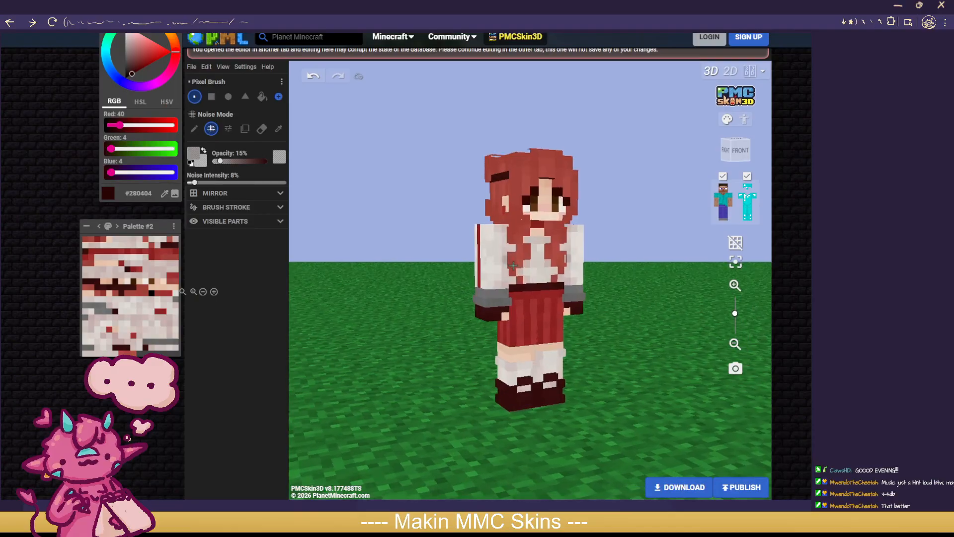
pyautogui.hotkey('ctrl', 'Tab')
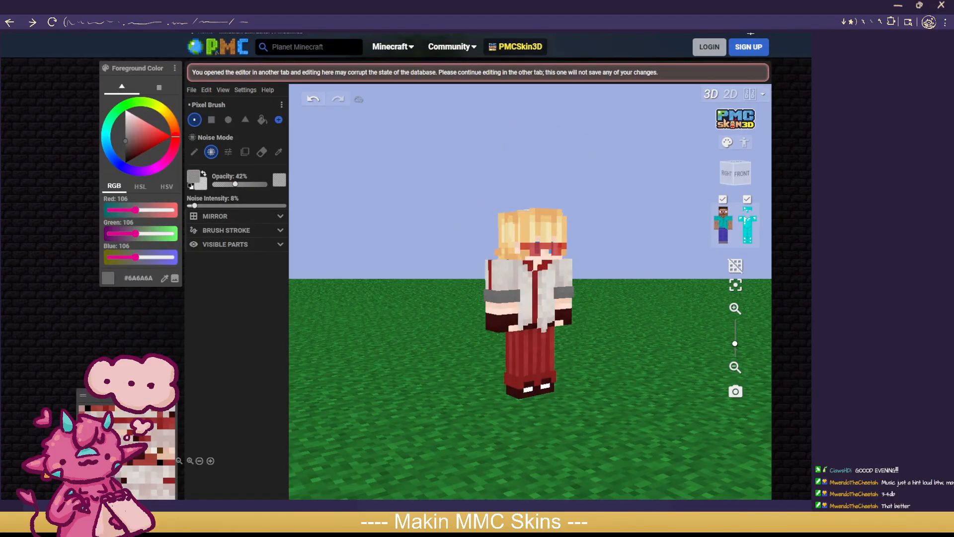
pyautogui.hotkey('ctrl', 'Tab')
# Step: Erase the upper row of the raised outer-layer cuffs across the front of both sleeves
pyautogui.scroll(5, 503, 243)
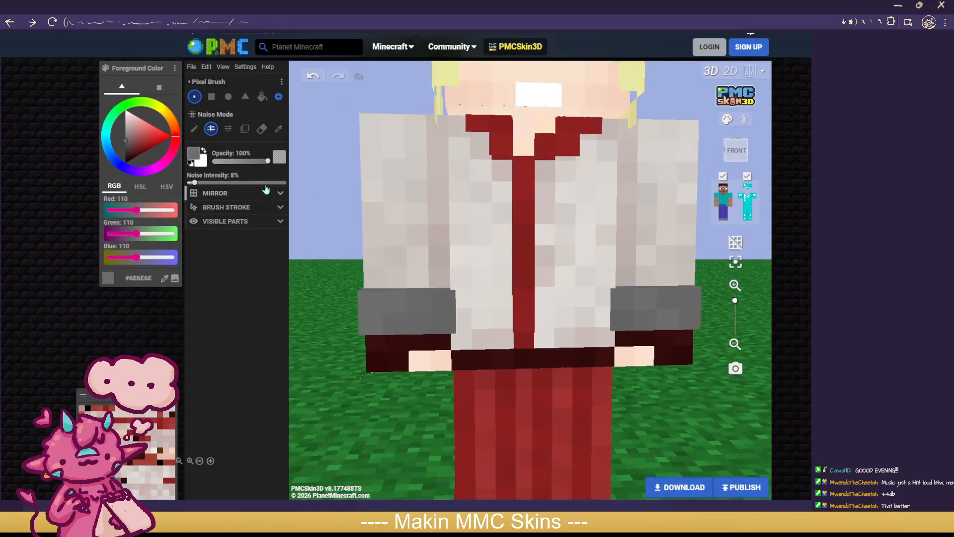
pyautogui.click(261, 129)
pyautogui.moveTo(447, 301); pyautogui.dragTo(366, 300)
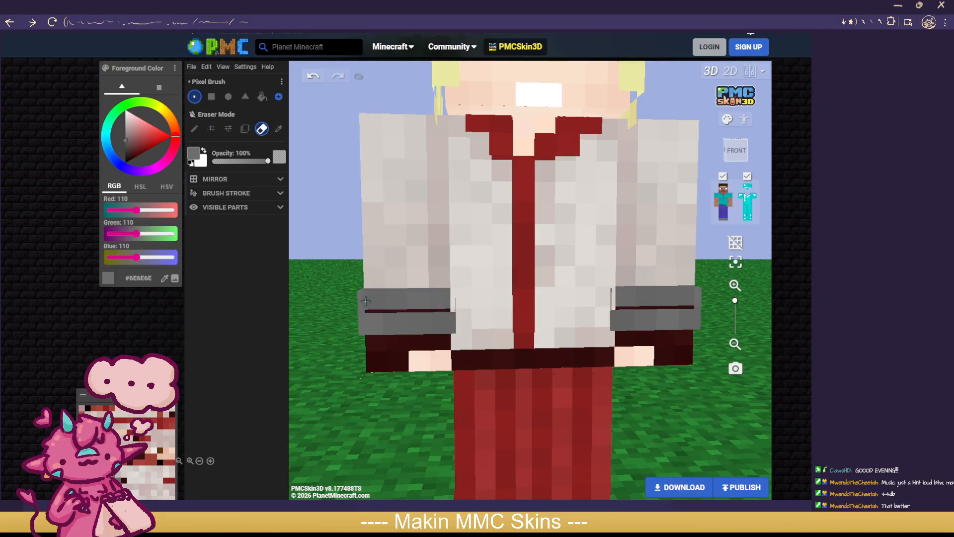
# Step: Erase the upper row of the outer-layer grey cuffs around both sleeves, hiding the torso to reach the inner sides
pyautogui.moveTo(305, 298); pyautogui.dragTo(391, 299)
pyautogui.moveTo(443, 315)
pyautogui.mouseDown()
pyautogui.moveTo(382, 308)
pyautogui.moveTo(532, 309)
pyautogui.mouseUp()
pyautogui.moveTo(586, 309); pyautogui.dragTo(698, 309)
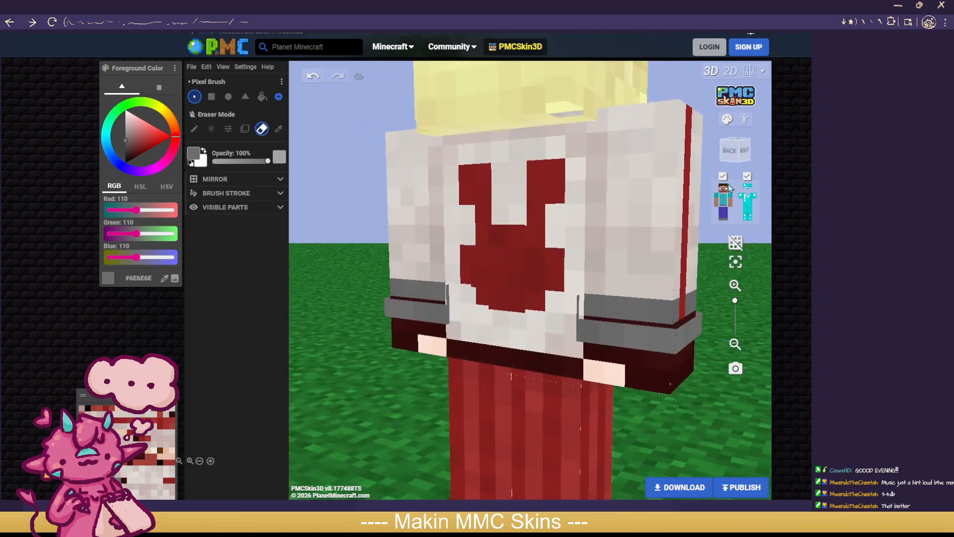
pyautogui.click(724, 205)
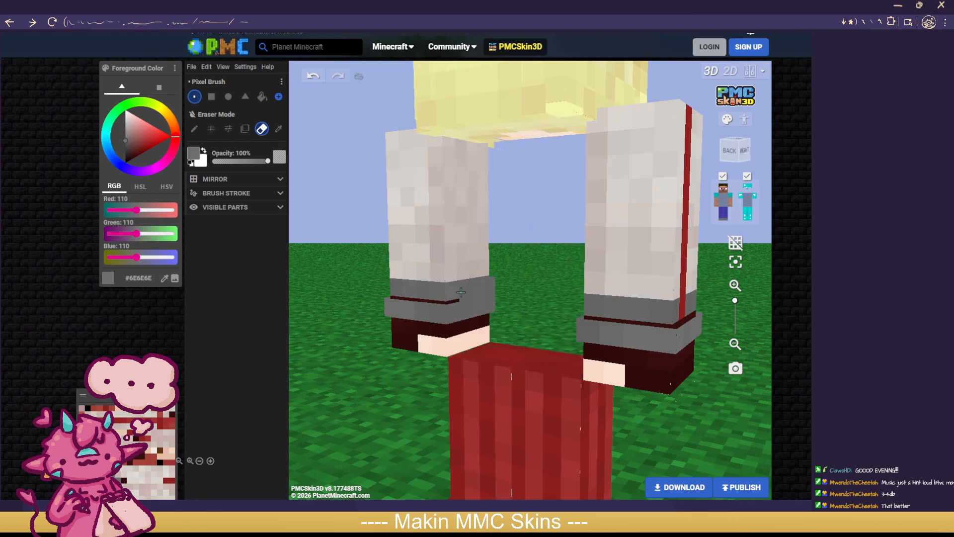
pyautogui.moveTo(510, 284); pyautogui.dragTo(314, 278)
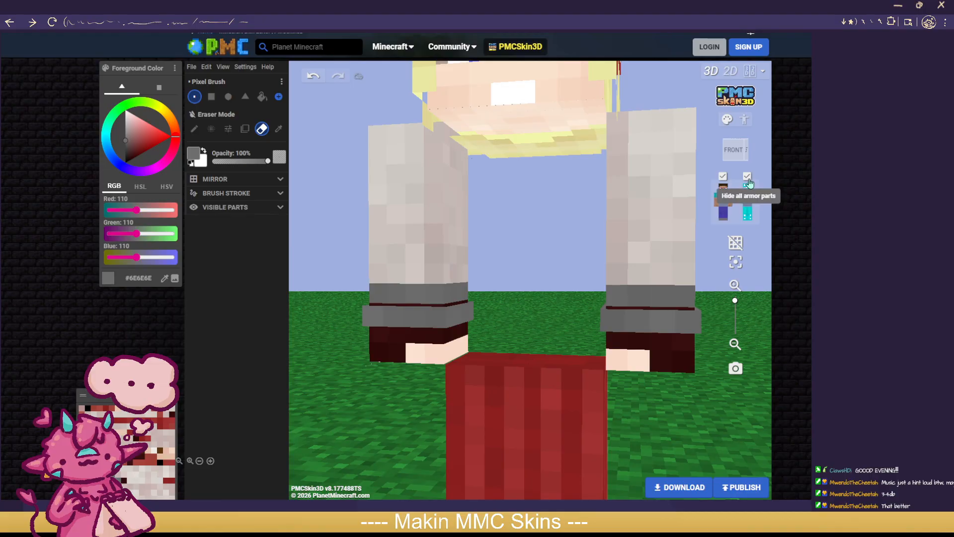
# Step: Paint the base-layer row below the grey band on both sleeves in grey #6E6E6E with 8% noise, hiding the outer layer while painting
pyautogui.click(748, 179)
pyautogui.click(211, 129)
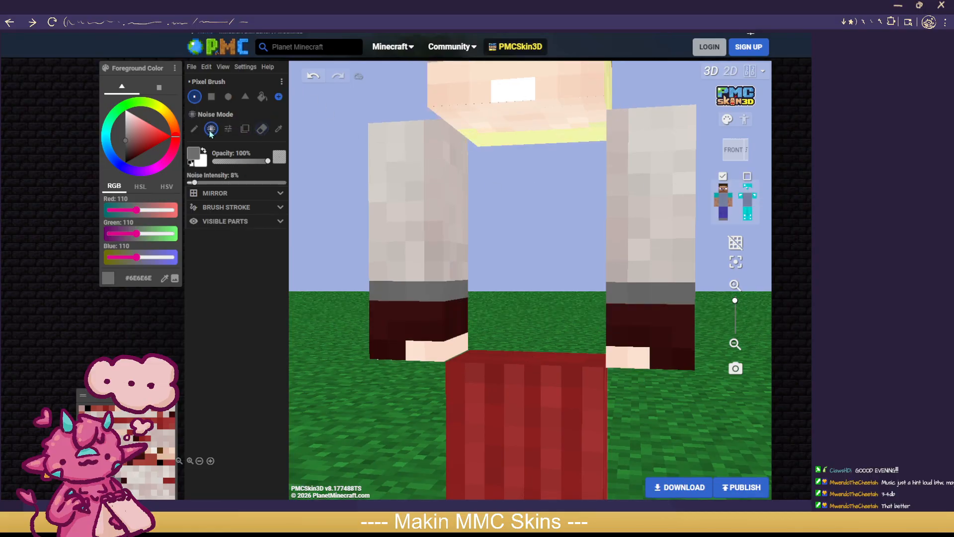
pyautogui.click(386, 311)
pyautogui.moveTo(386, 311); pyautogui.dragTo(477, 300)
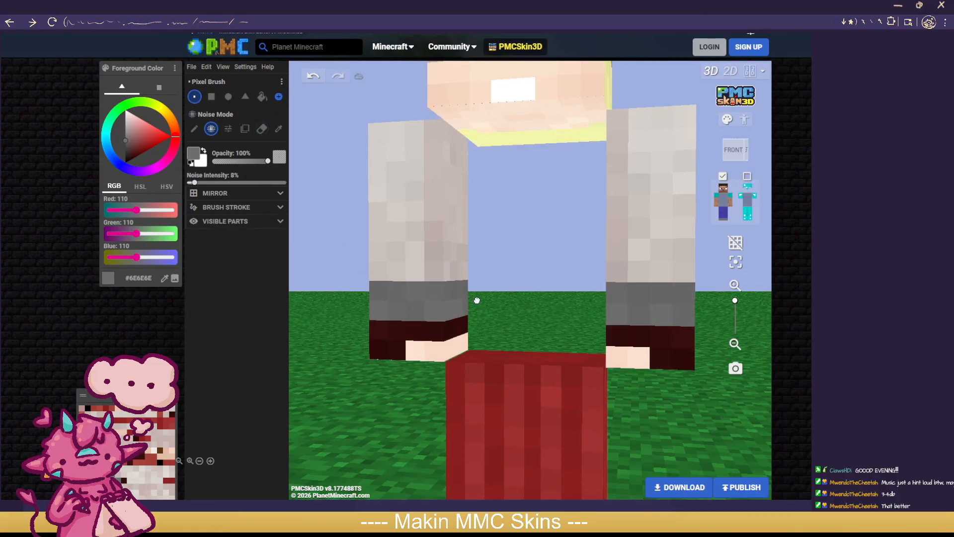
pyautogui.click(747, 177)
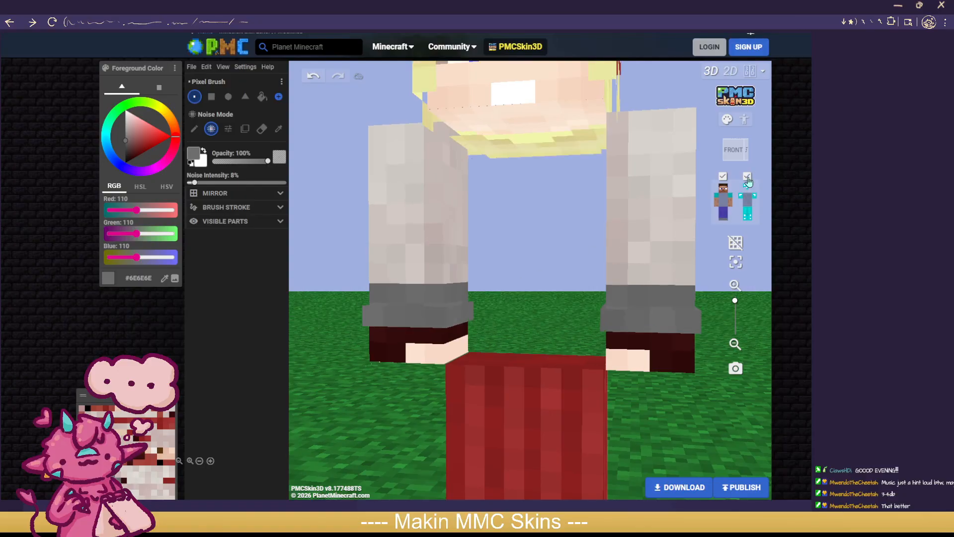
# Step: Repaint the lower cuff row on the base layer of both sleeves in red #B50000 with noise, going all around the arms
pyautogui.scroll(-5, 457, 380)
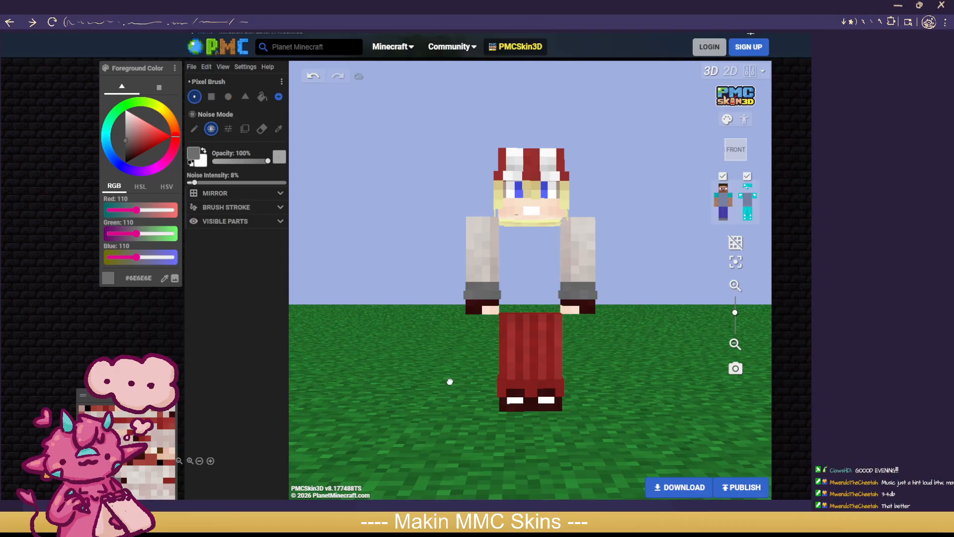
pyautogui.moveTo(450, 381); pyautogui.dragTo(625, 387)
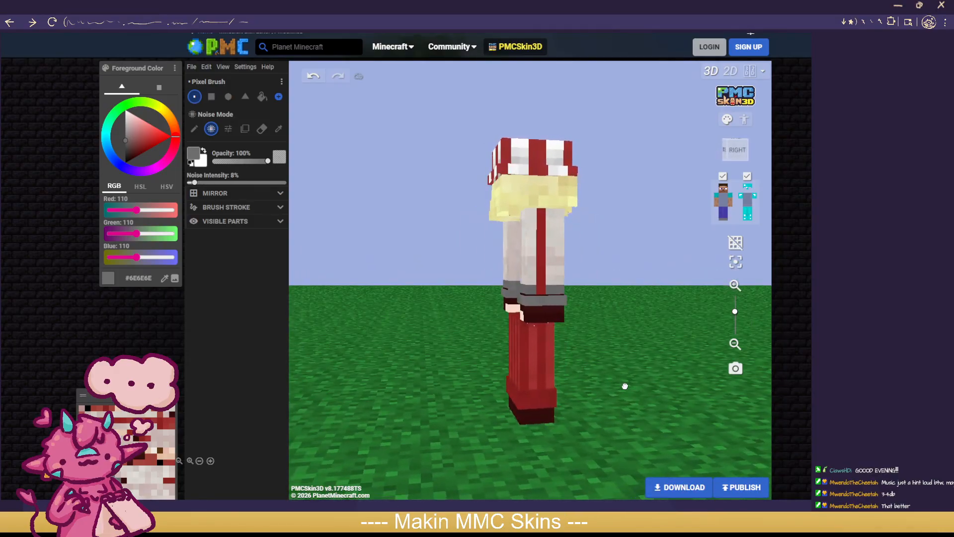
pyautogui.scroll(3, 624, 386)
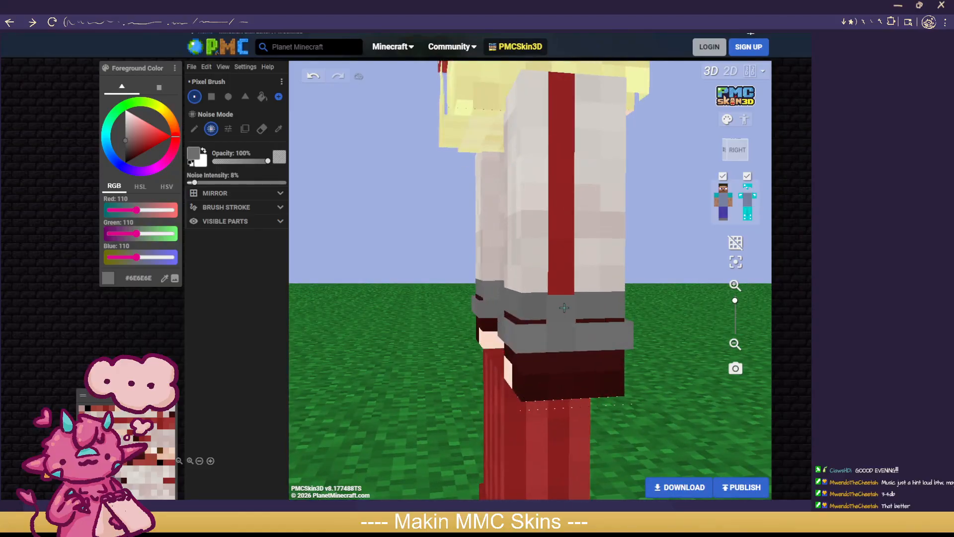
pyautogui.click(747, 175)
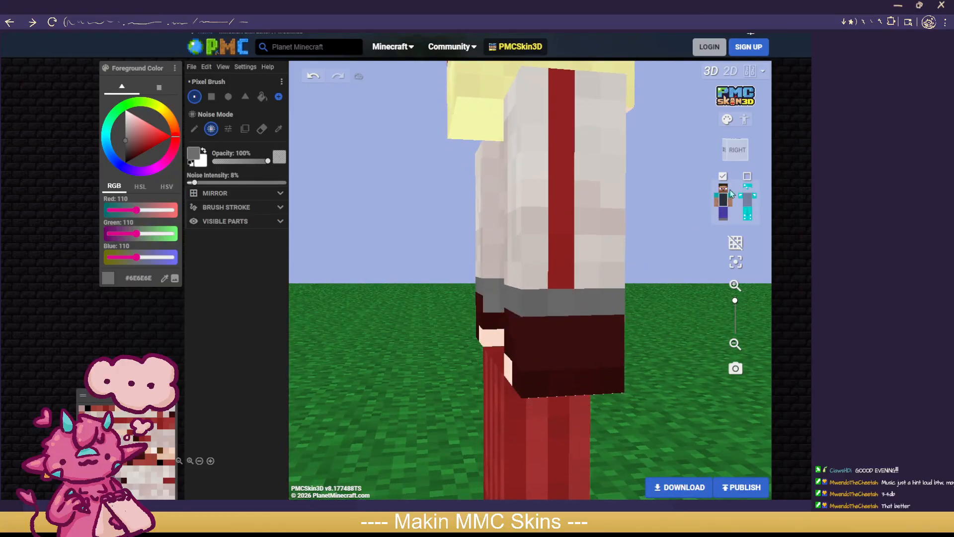
pyautogui.click(747, 177)
pyautogui.click(747, 178)
pyautogui.moveTo(143, 140); pyautogui.dragTo(158, 144)
pyautogui.click(537, 333)
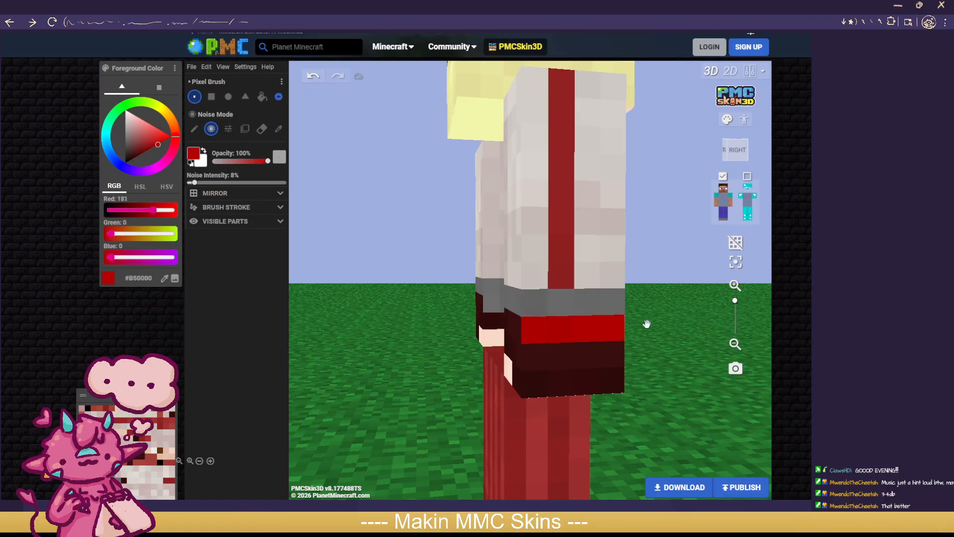
pyautogui.moveTo(647, 323); pyautogui.dragTo(526, 328)
pyautogui.moveTo(386, 322); pyautogui.dragTo(460, 316)
pyautogui.moveTo(512, 308); pyautogui.dragTo(447, 304)
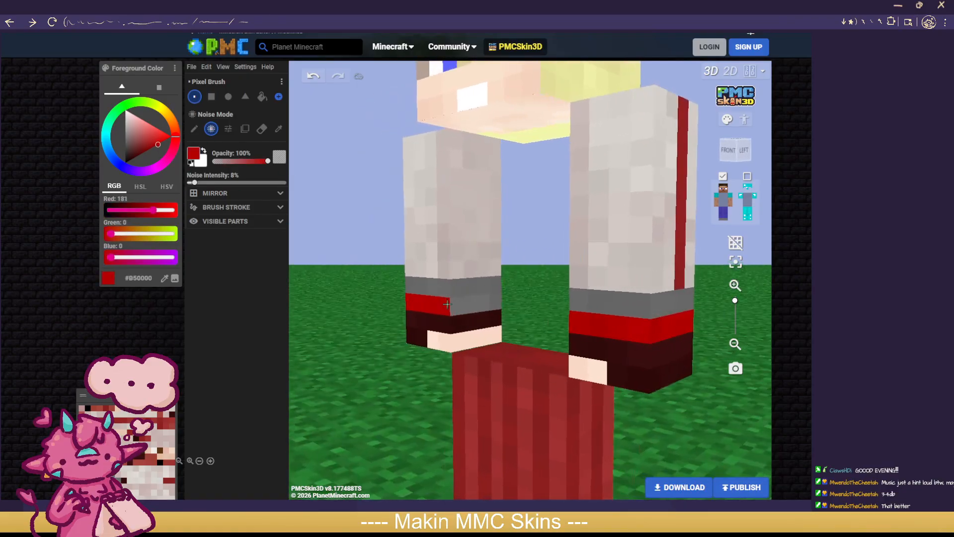
pyautogui.moveTo(525, 298); pyautogui.dragTo(398, 300)
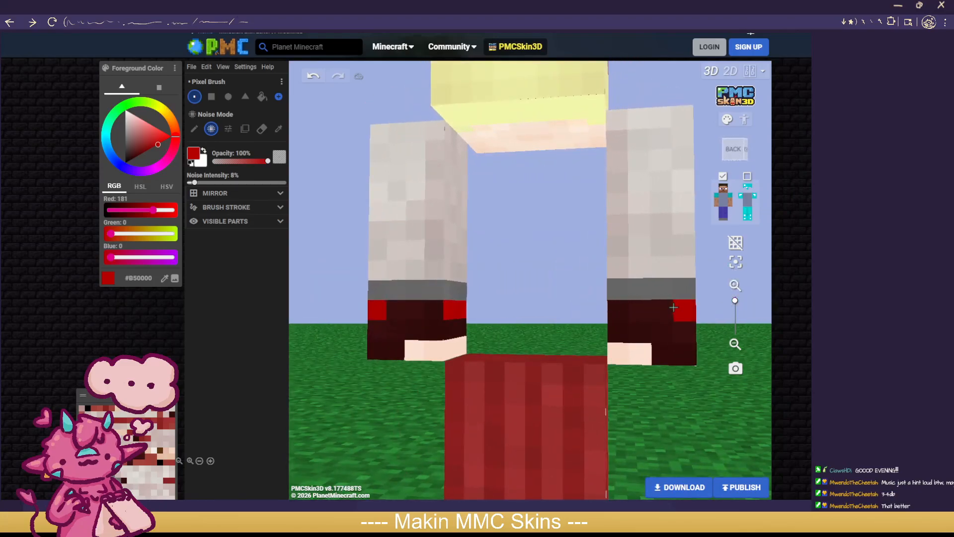
pyautogui.moveTo(674, 307); pyautogui.dragTo(612, 308)
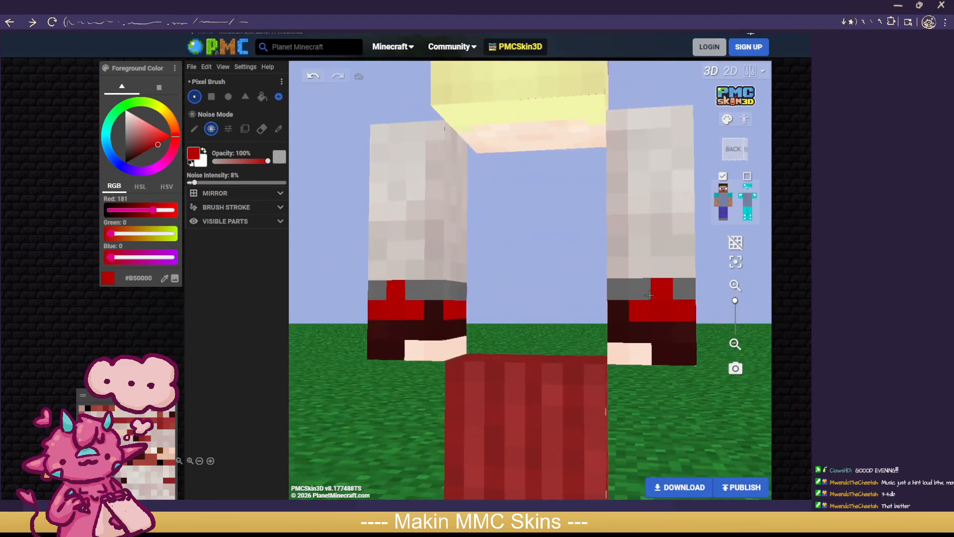
# Step: Show the outer layer and torso again and examine the red stripe on the cuffs from all sides
pyautogui.click(748, 178)
pyautogui.scroll(-5, 686, 383)
pyautogui.scroll(5, 686, 383)
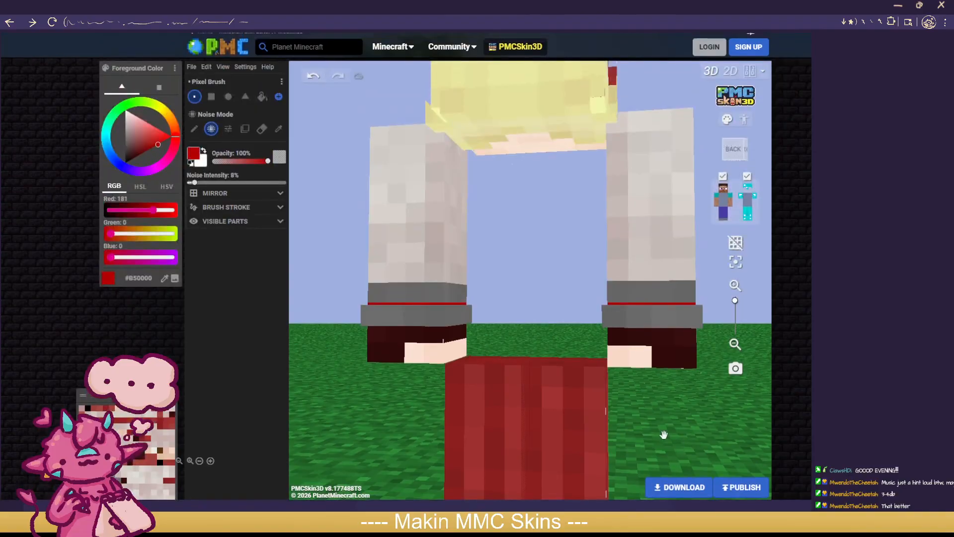
pyautogui.moveTo(664, 434); pyautogui.dragTo(367, 441)
pyautogui.scroll(-5, 366, 441)
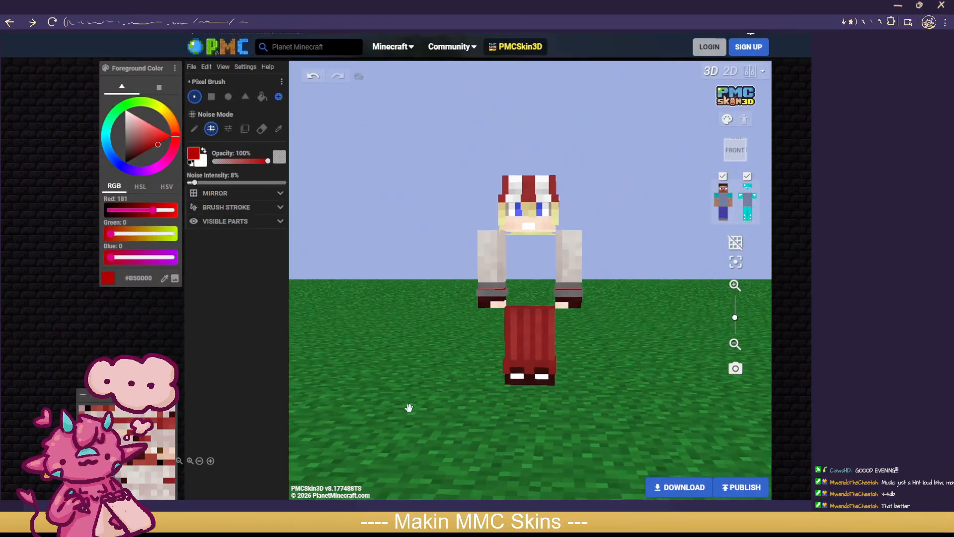
pyautogui.scroll(-3, 409, 407)
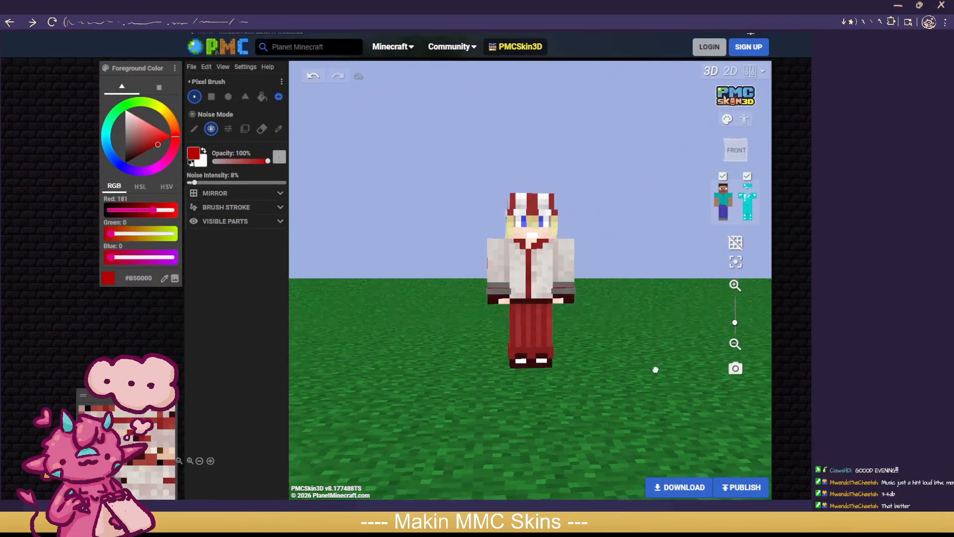
pyautogui.moveTo(656, 369); pyautogui.dragTo(725, 376)
pyautogui.moveTo(605, 371); pyautogui.dragTo(726, 369)
pyautogui.moveTo(570, 371); pyautogui.dragTo(689, 369)
pyautogui.scroll(2, 624, 368)
pyautogui.scroll(1, 643, 372)
pyautogui.scroll(1, 626, 377)
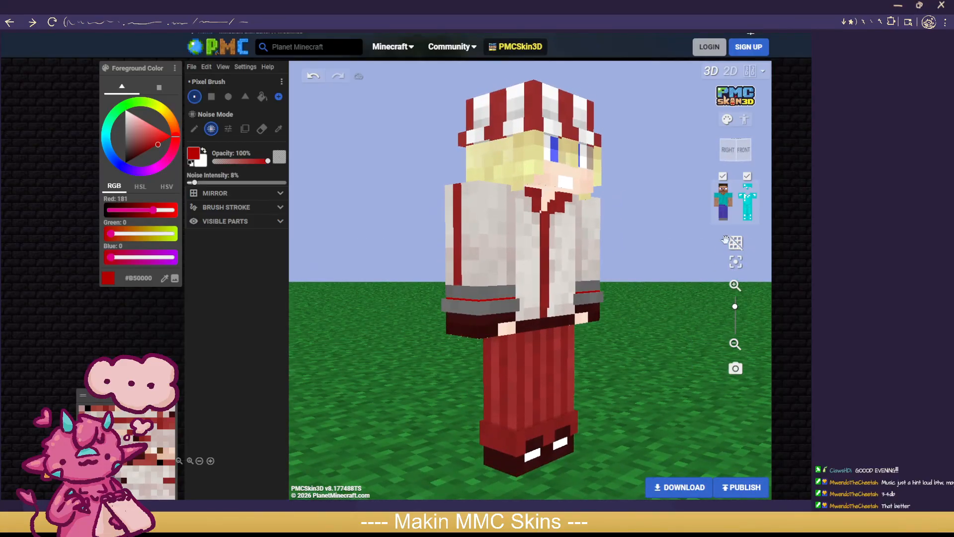
# Step: Cover the red cuff row on both base-layer sleeves with sampled grey #656565 noise, including the inner sides, and restore the torso and outer layer
pyautogui.click(747, 189)
pyautogui.scroll(1, 666, 292)
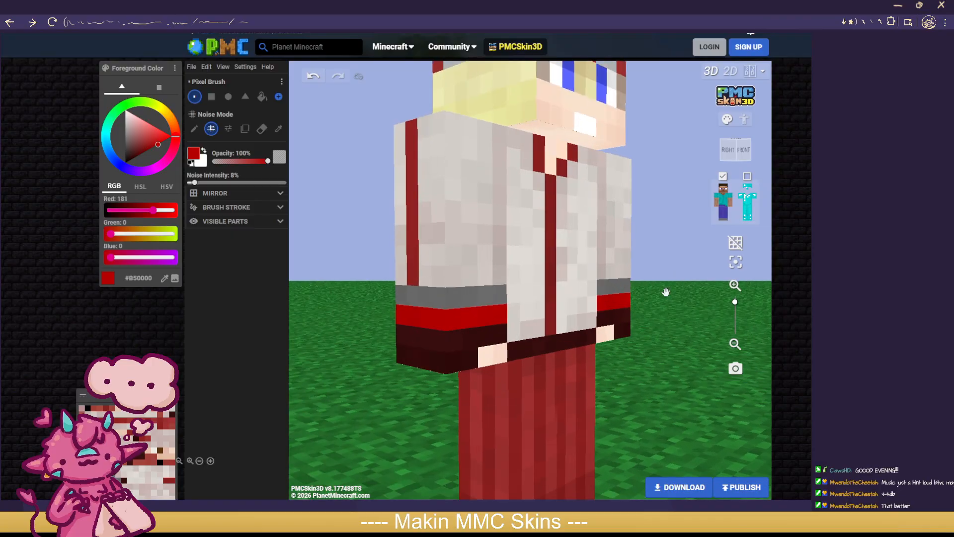
pyautogui.click(280, 130)
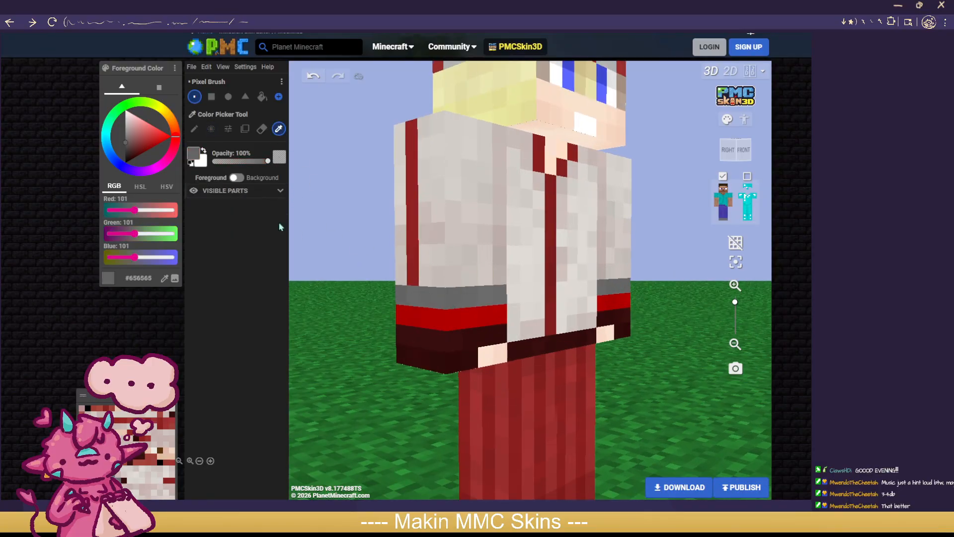
pyautogui.click(211, 131)
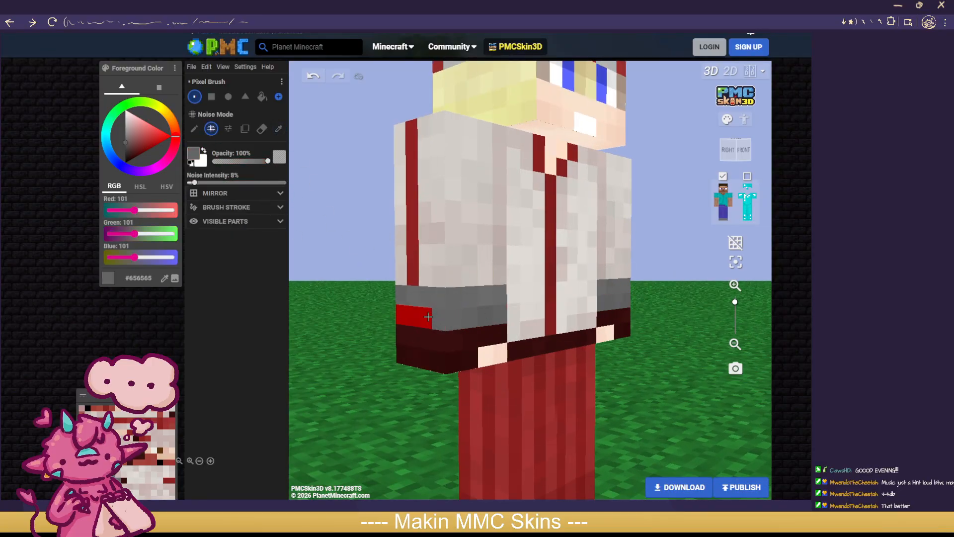
pyautogui.moveTo(368, 312); pyautogui.dragTo(621, 278)
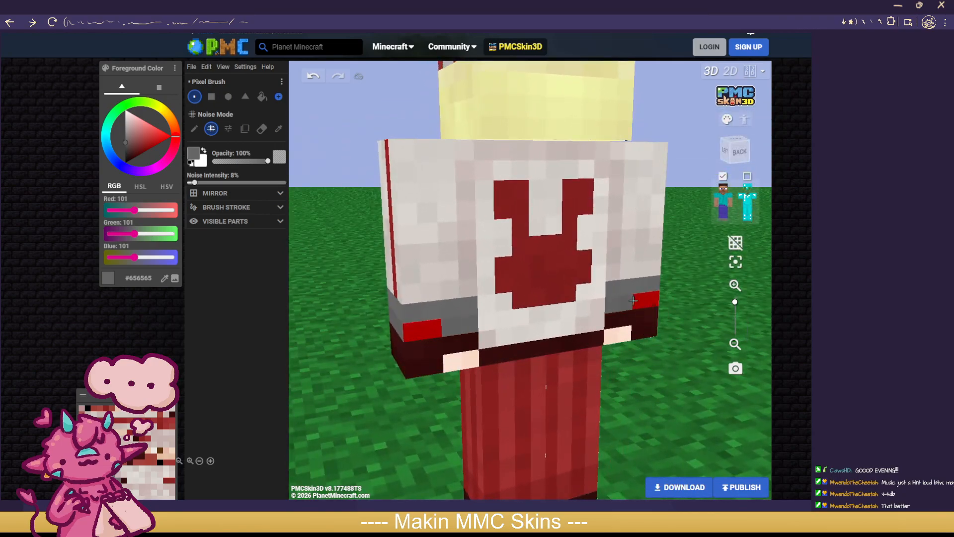
pyautogui.click(723, 202)
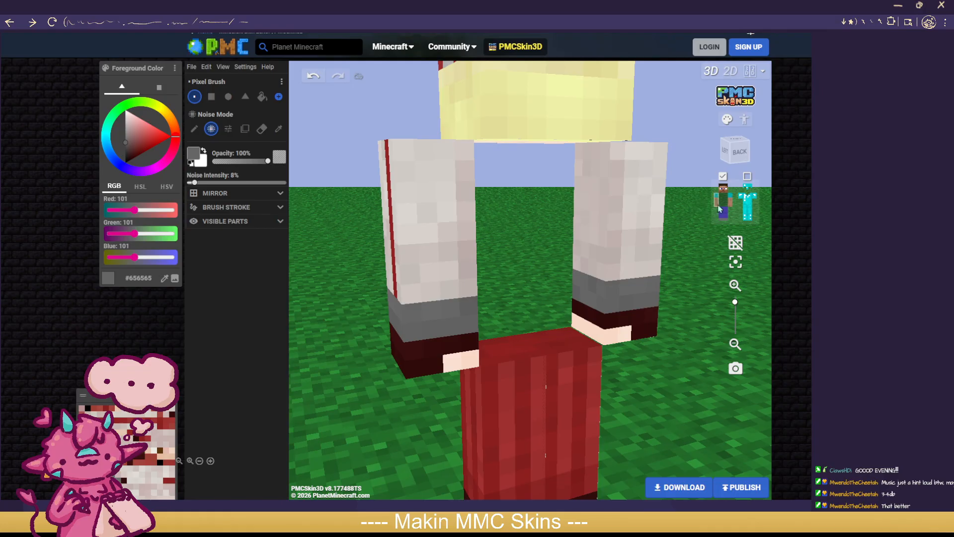
pyautogui.click(723, 201)
pyautogui.click(747, 176)
# Step: Examine the grey cuffs from several angles and compare them with the skin open in the other editor tab
pyautogui.scroll(-5, 671, 402)
pyautogui.moveTo(671, 403); pyautogui.dragTo(306, 389)
pyautogui.moveTo(424, 388); pyautogui.dragTo(443, 392)
pyautogui.moveTo(637, 400); pyautogui.dragTo(612, 365)
pyautogui.scroll(3, 635, 396)
pyautogui.scroll(2, 660, 389)
pyautogui.click(264, 6)
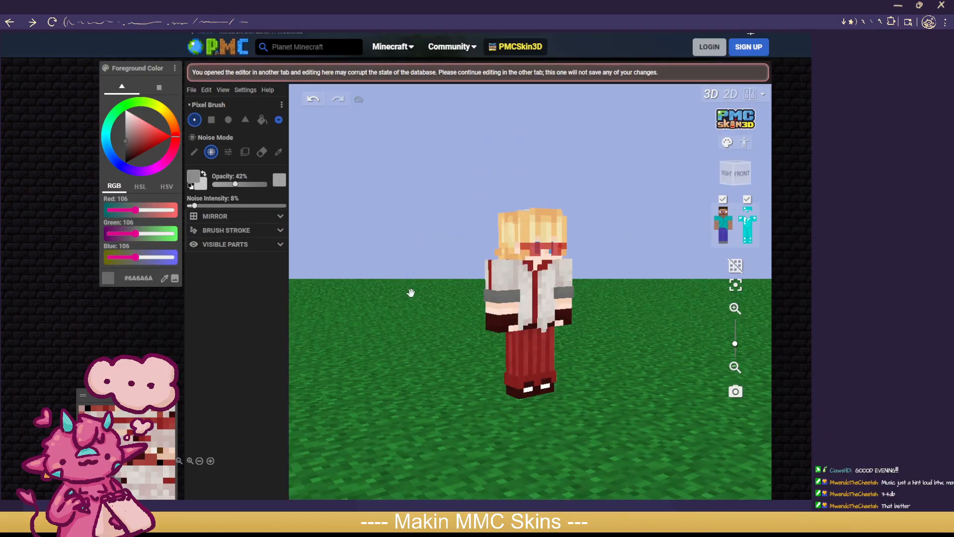
pyautogui.moveTo(410, 292); pyautogui.dragTo(356, 280)
pyautogui.click(303, 6)
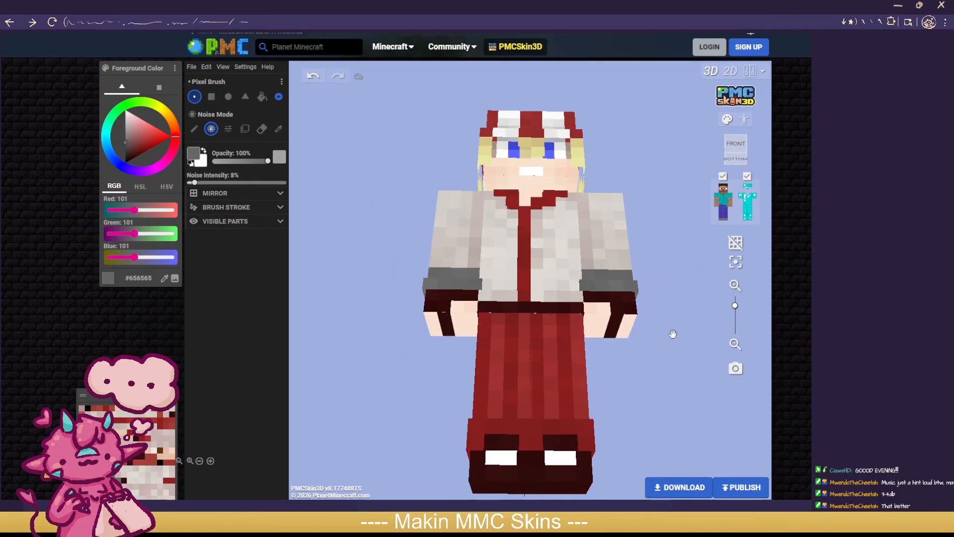
# Step: Shade the base-layer hands with skin tone #F5D2BC sampled from the face, using noise mode at 64% opacity
pyautogui.scroll(1, 673, 334)
pyautogui.click(279, 129)
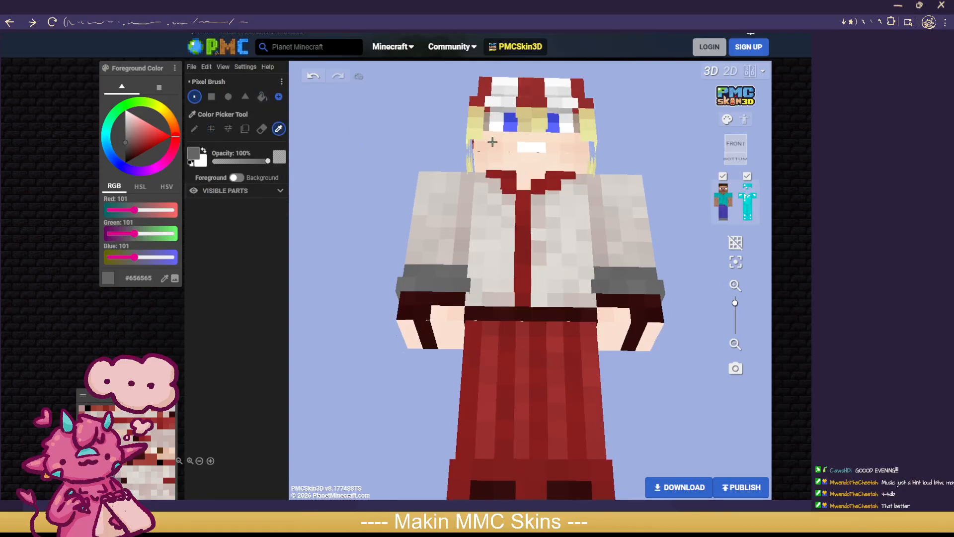
pyautogui.click(477, 151)
pyautogui.click(212, 129)
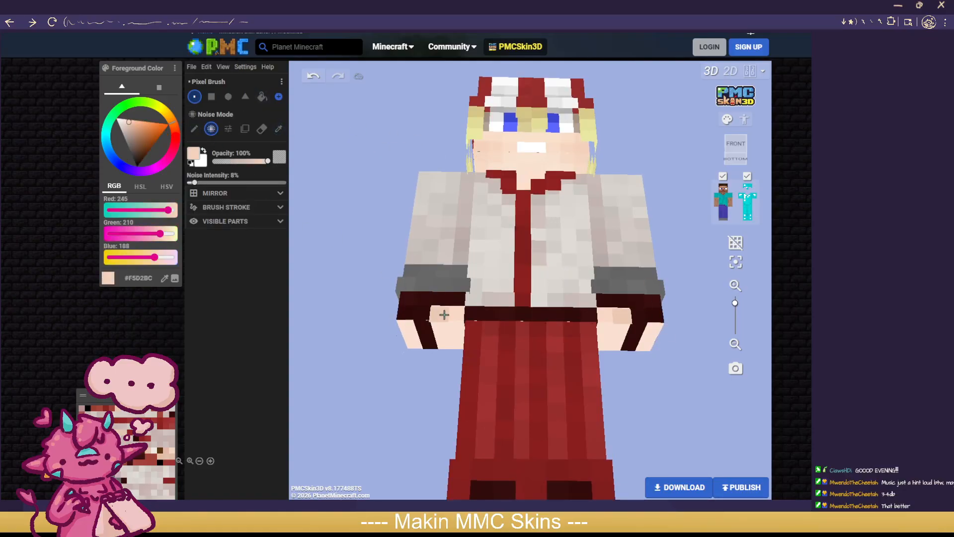
pyautogui.click(747, 178)
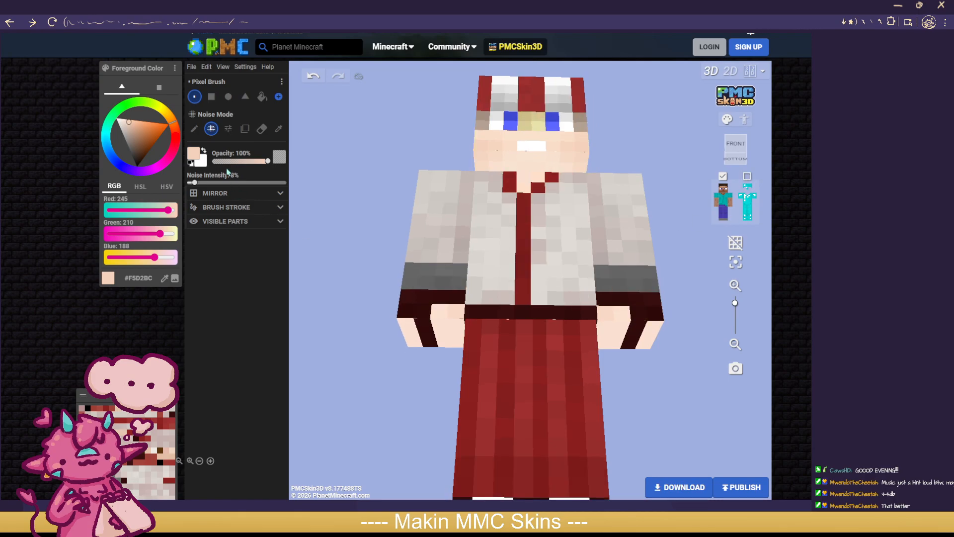
pyautogui.click(247, 161)
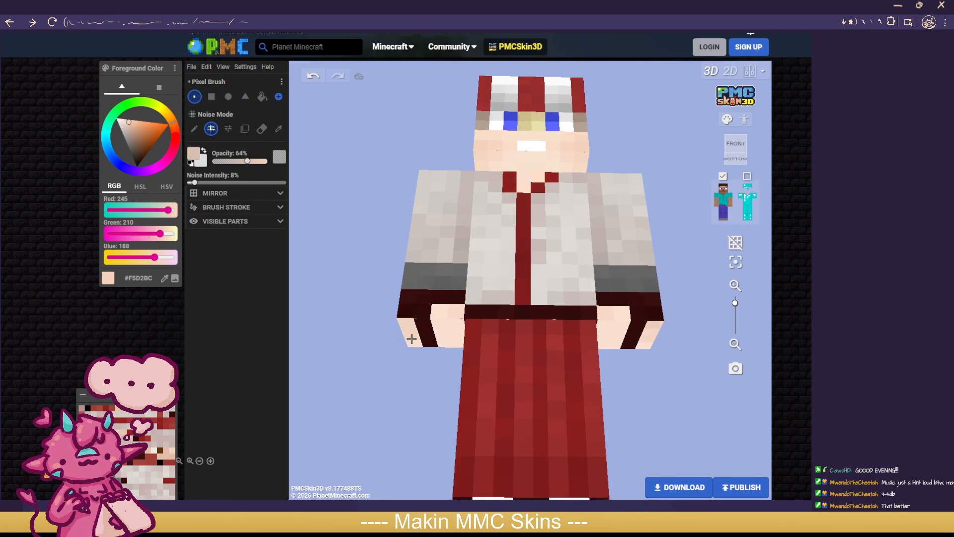
pyautogui.moveTo(456, 322)
pyautogui.mouseDown()
pyautogui.moveTo(450, 317)
pyautogui.moveTo(471, 352)
pyautogui.moveTo(663, 362)
pyautogui.mouseUp()
pyautogui.moveTo(573, 296); pyautogui.dragTo(612, 279)
pyautogui.moveTo(652, 326); pyautogui.dragTo(377, 221)
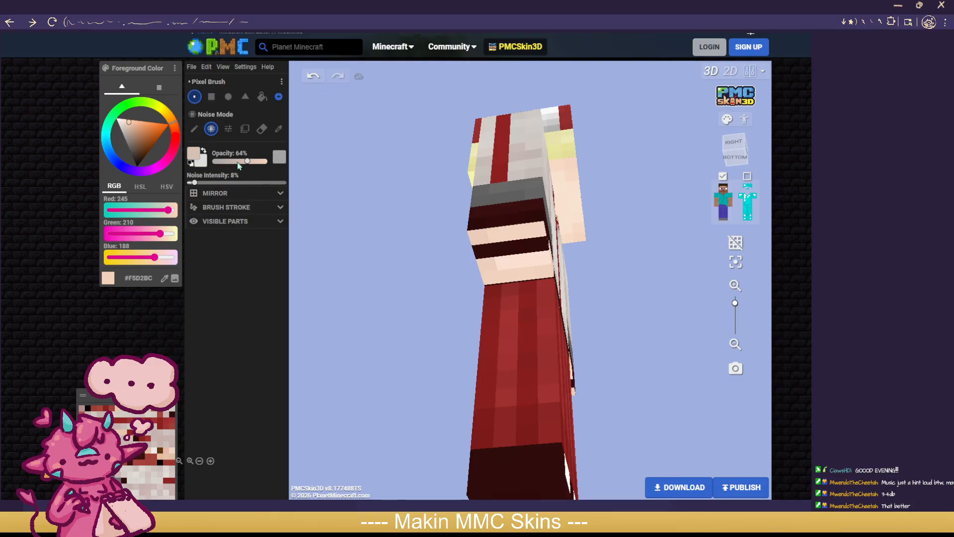
# Step: Continue shading both hands at 40% opacity, hiding the torso to reach their inner sides, and show the outer layer again
pyautogui.moveTo(239, 166); pyautogui.dragTo(234, 162)
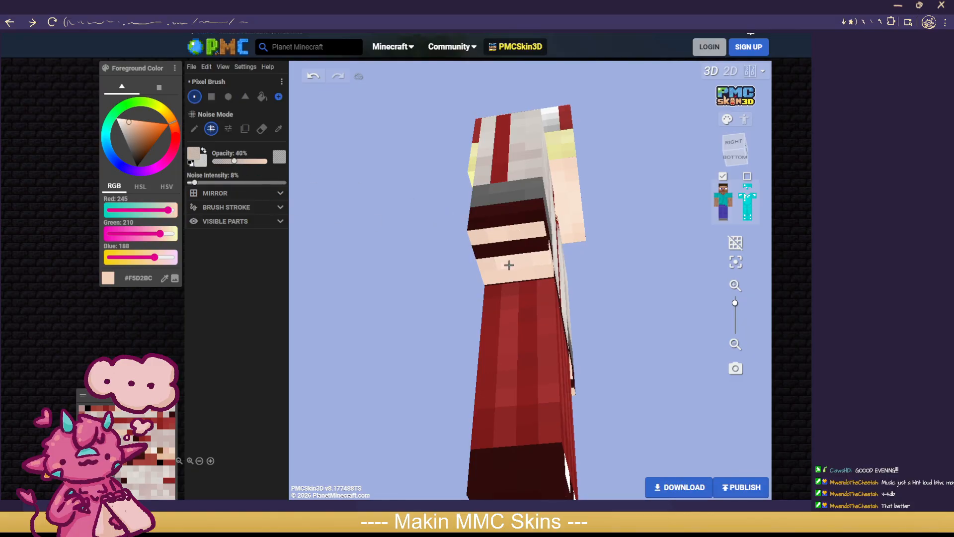
pyautogui.moveTo(677, 305); pyautogui.dragTo(524, 379)
pyautogui.scroll(-5, 526, 370)
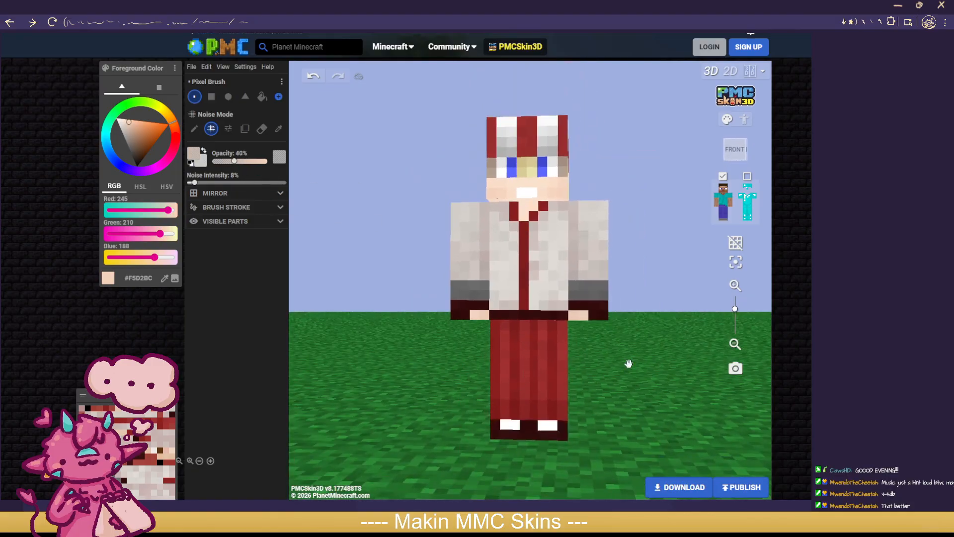
pyautogui.moveTo(629, 365); pyautogui.dragTo(649, 359)
pyautogui.scroll(4, 594, 339)
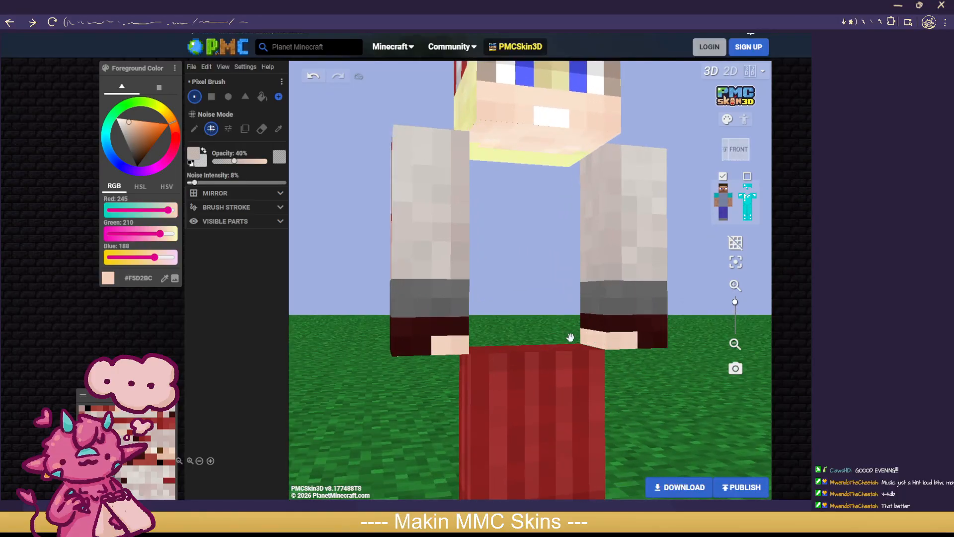
pyautogui.scroll(-3, 571, 338)
pyautogui.click(726, 209)
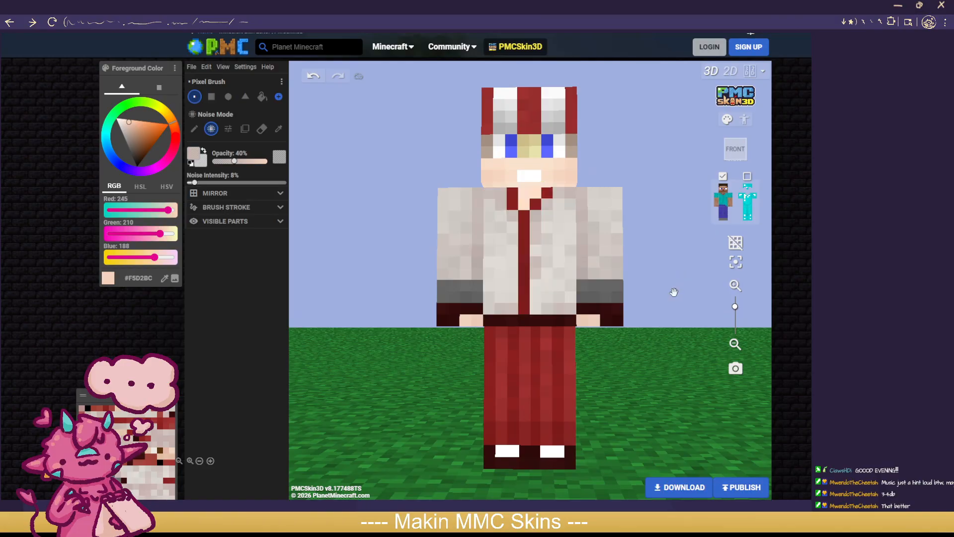
pyautogui.moveTo(671, 292); pyautogui.dragTo(691, 282)
pyautogui.click(747, 185)
pyautogui.scroll(-3, 666, 283)
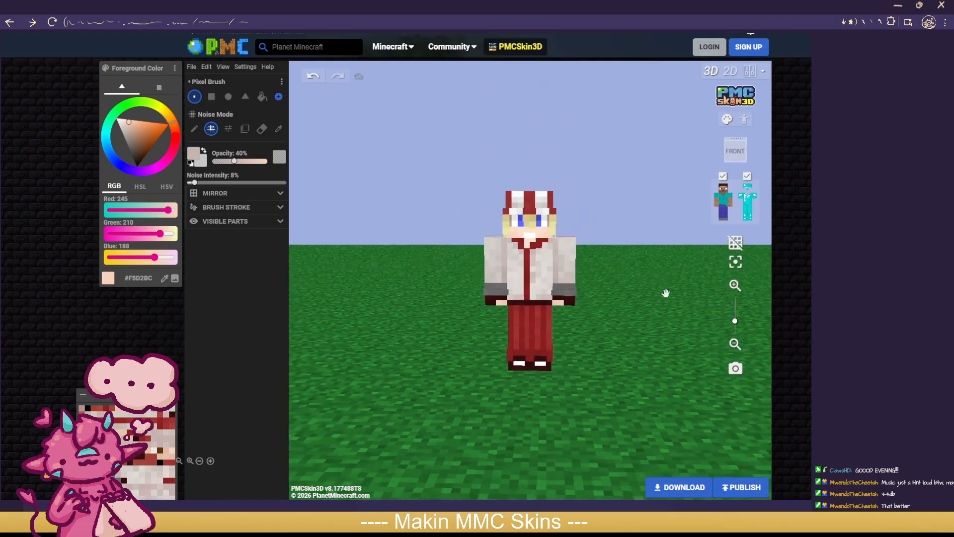
# Step: Inspect the whole skin from several angles and compare it with the skin open in the other editor tab
pyautogui.moveTo(641, 371)
pyautogui.mouseDown()
pyautogui.moveTo(336, 371)
pyautogui.moveTo(780, 365)
pyautogui.moveTo(603, 364)
pyautogui.moveTo(654, 360)
pyautogui.mouseUp()
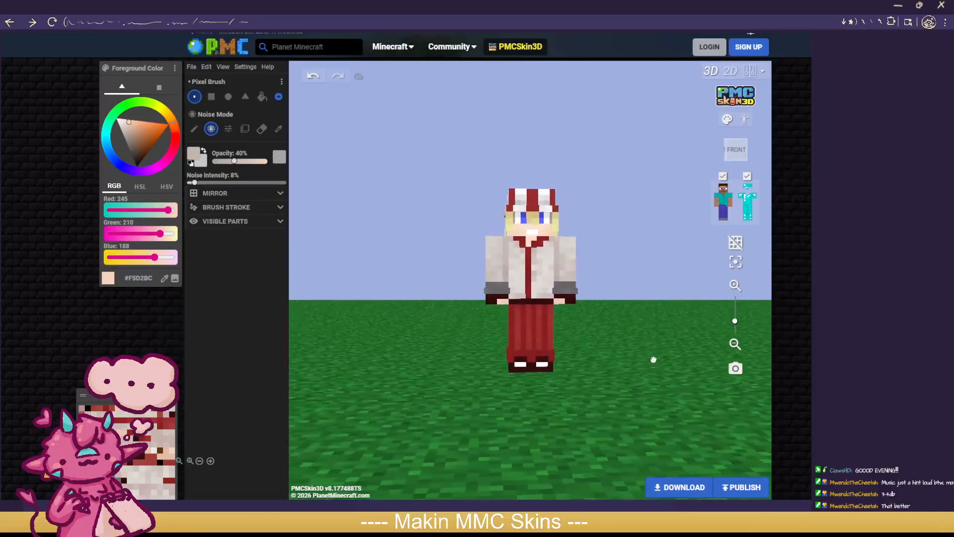
pyautogui.scroll(2, 654, 359)
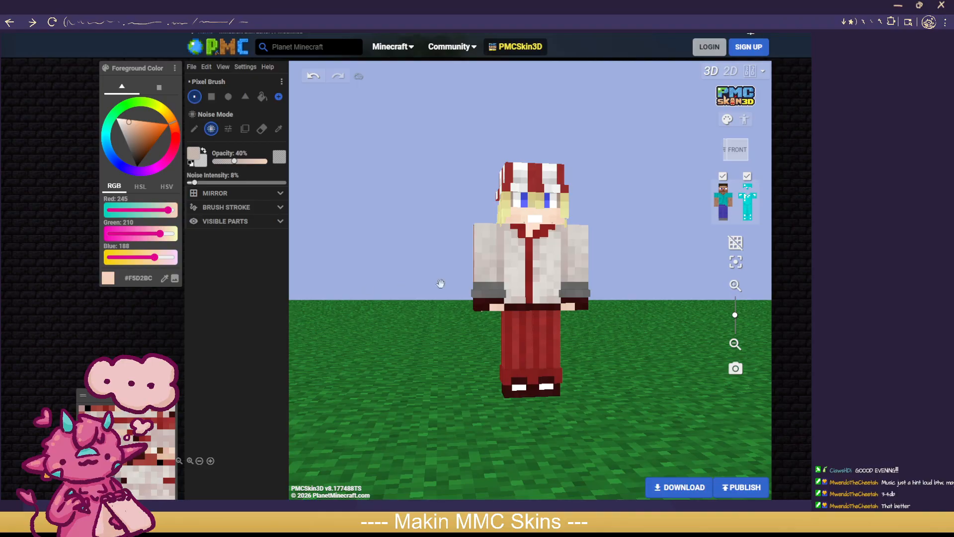
pyautogui.moveTo(650, 388); pyautogui.dragTo(643, 417)
pyautogui.scroll(3, 625, 389)
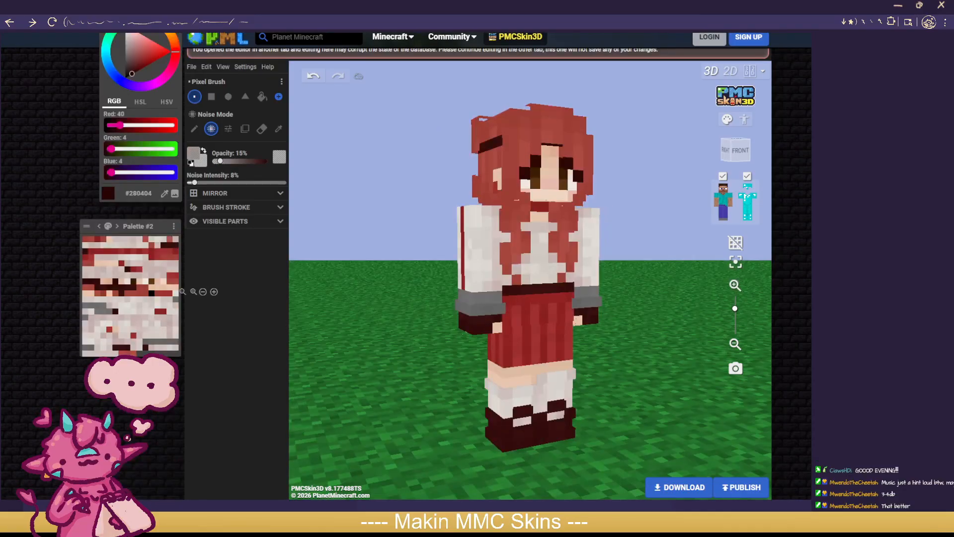
pyautogui.moveTo(426, 432); pyautogui.dragTo(378, 398)
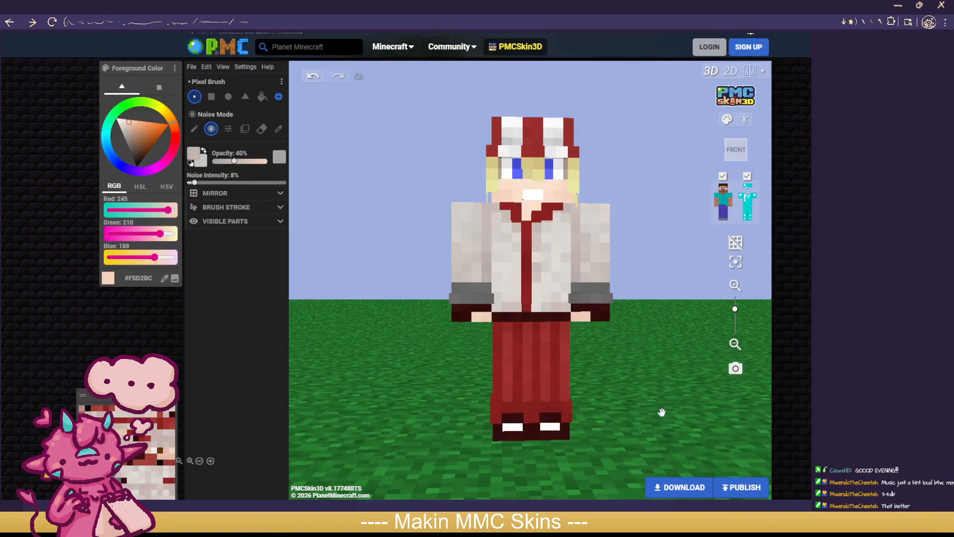
pyautogui.moveTo(660, 411); pyautogui.dragTo(646, 413)
pyautogui.click(546, 407)
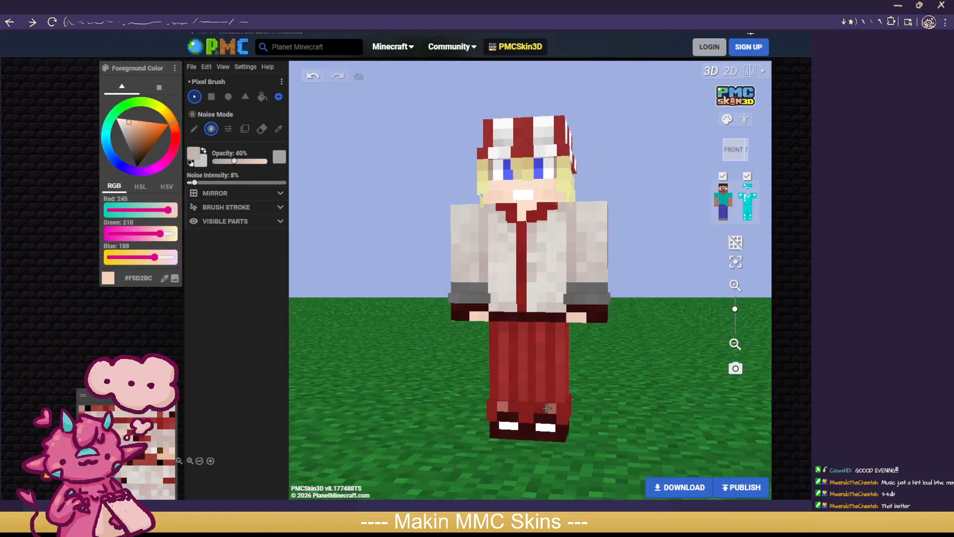
pyautogui.hotkey('ctrl', 'z')
# Step: Cover the dark notches in the outer-layer trouser hems above the shoes with sampled red #851F1F in noise mode
pyautogui.moveTo(612, 411); pyautogui.dragTo(663, 386)
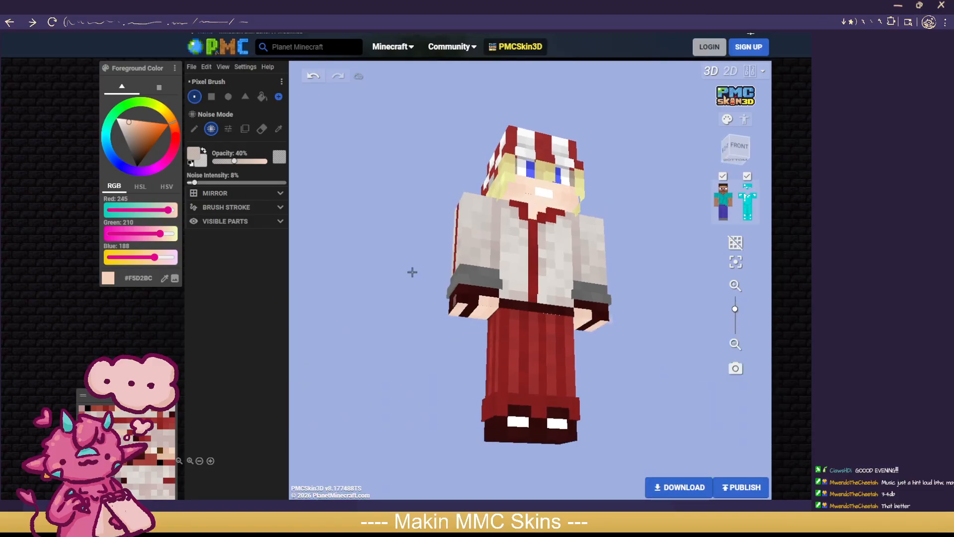
pyautogui.click(276, 129)
pyautogui.click(503, 409)
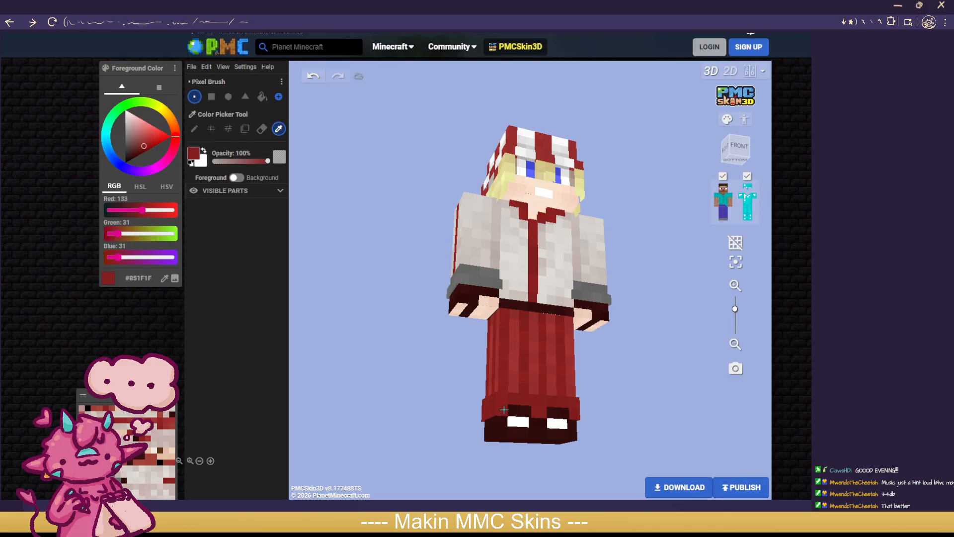
pyautogui.click(195, 129)
pyautogui.click(215, 131)
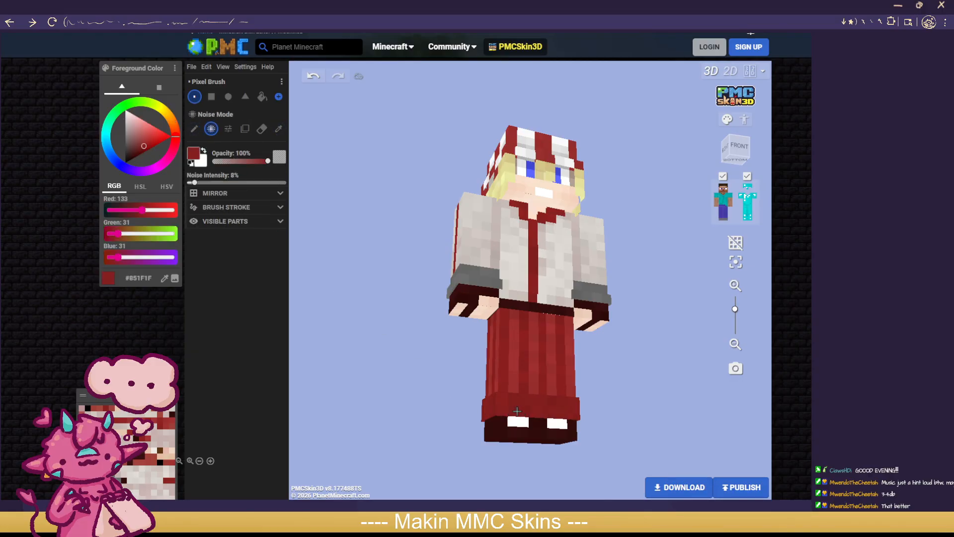
pyautogui.moveTo(661, 389); pyautogui.dragTo(693, 377)
# Step: Hide the outer layer and the base head, torso and arms, and sample skin tone #ECCAB6 from the hand for solid drawing
pyautogui.click(747, 176)
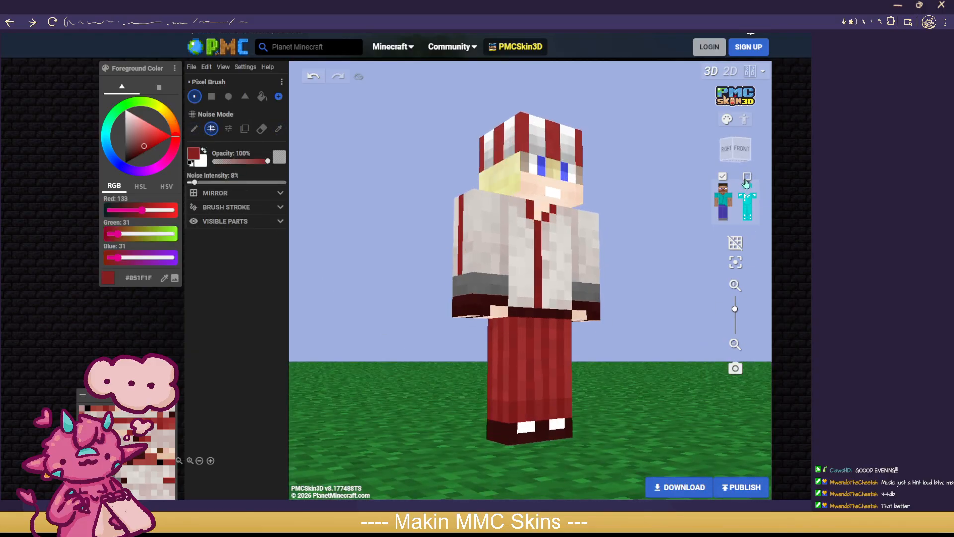
pyautogui.click(729, 201)
pyautogui.click(724, 200)
pyautogui.click(724, 189)
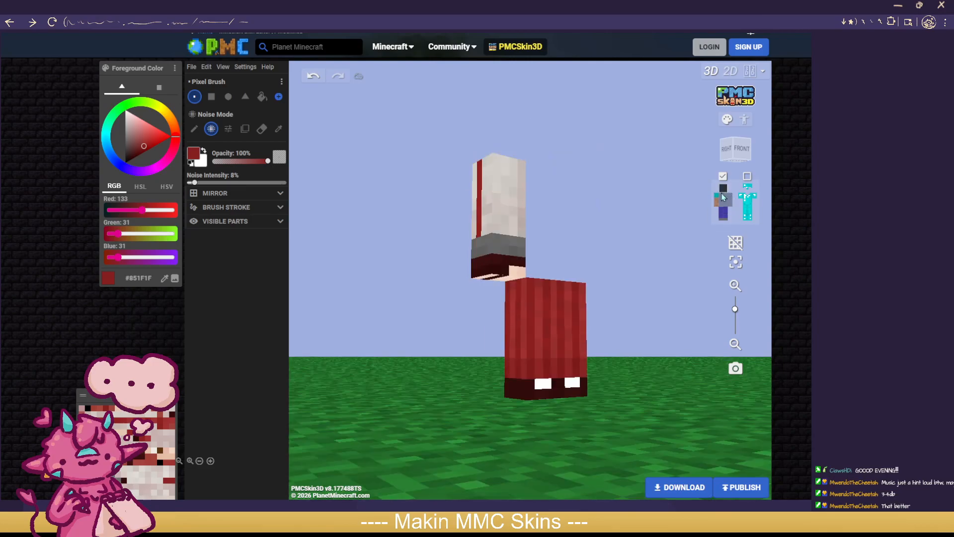
pyautogui.click(277, 130)
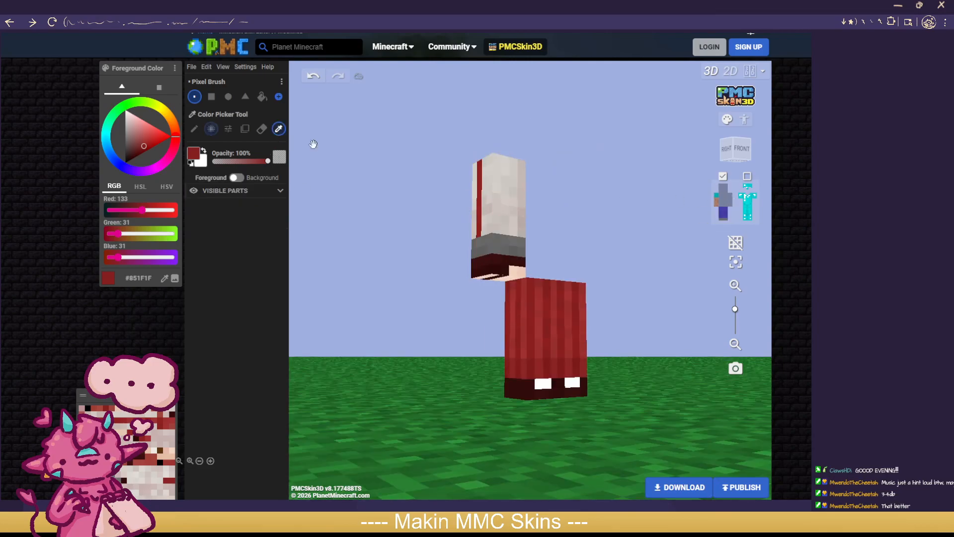
pyautogui.click(520, 269)
pyautogui.click(194, 129)
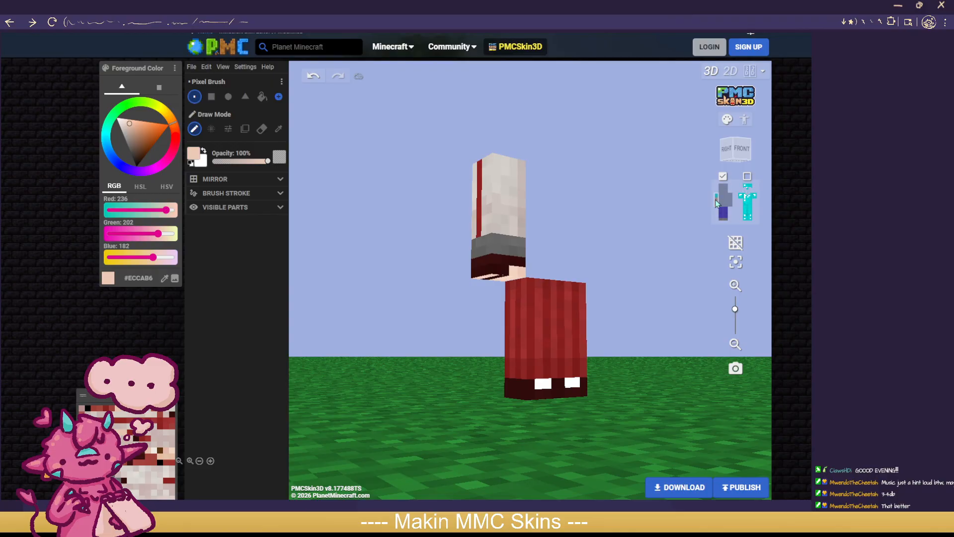
pyautogui.click(716, 200)
# Step: Paint a two-pixel-high skin-tone band around both base-layer legs above the soles and check it with the outer layer shown
pyautogui.scroll(2, 626, 379)
pyautogui.scroll(1, 626, 379)
pyautogui.moveTo(464, 348); pyautogui.dragTo(613, 352)
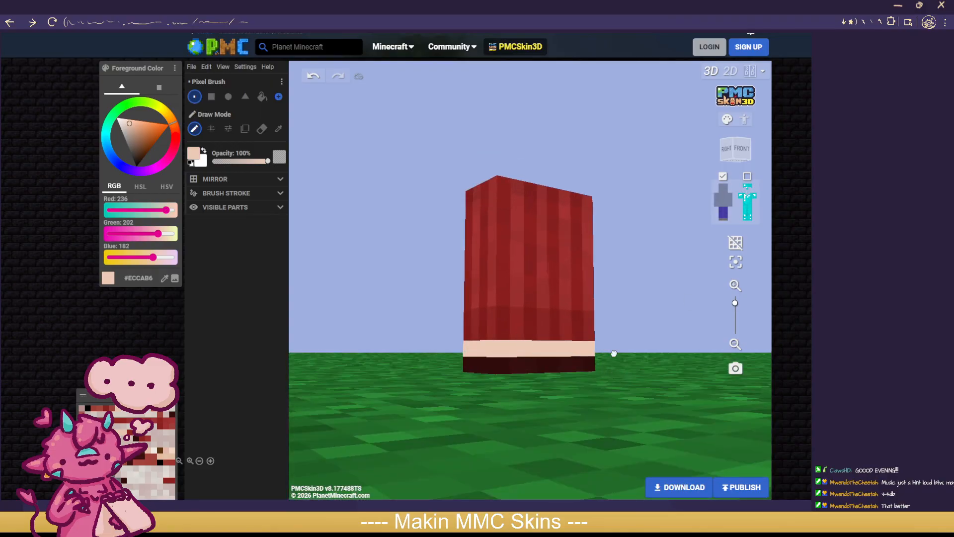
pyautogui.moveTo(641, 385); pyautogui.dragTo(512, 408)
pyautogui.moveTo(489, 349)
pyautogui.mouseDown()
pyautogui.moveTo(576, 348)
pyautogui.moveTo(558, 336)
pyautogui.moveTo(482, 336)
pyautogui.moveTo(603, 335)
pyautogui.mouseUp()
pyautogui.click(578, 336)
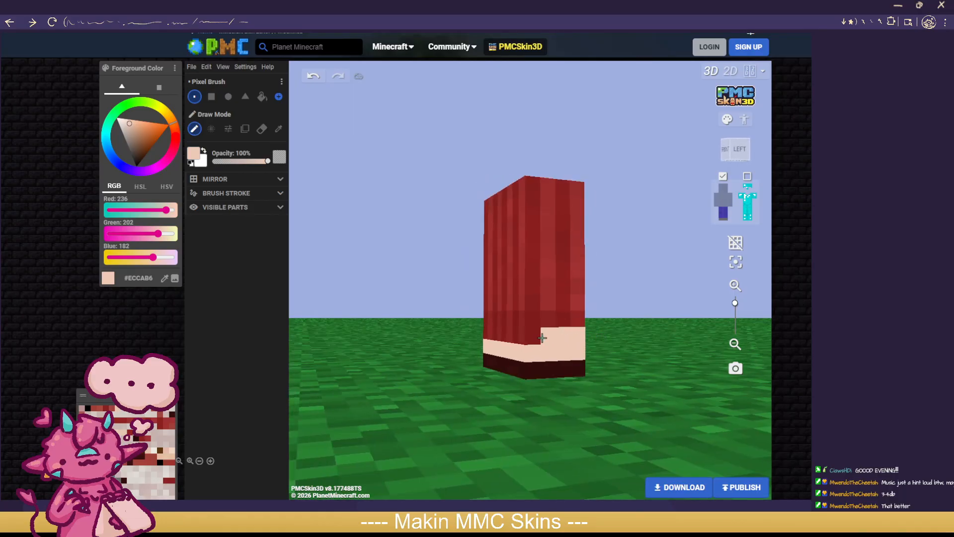
pyautogui.moveTo(476, 336); pyautogui.dragTo(577, 339)
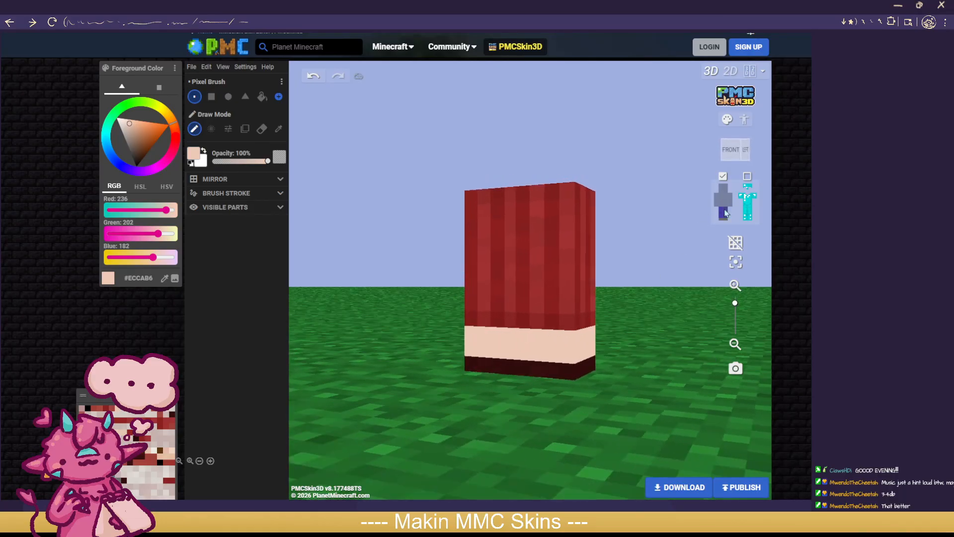
pyautogui.click(747, 177)
pyautogui.scroll(-3, 651, 293)
pyautogui.moveTo(646, 309); pyautogui.dragTo(681, 272)
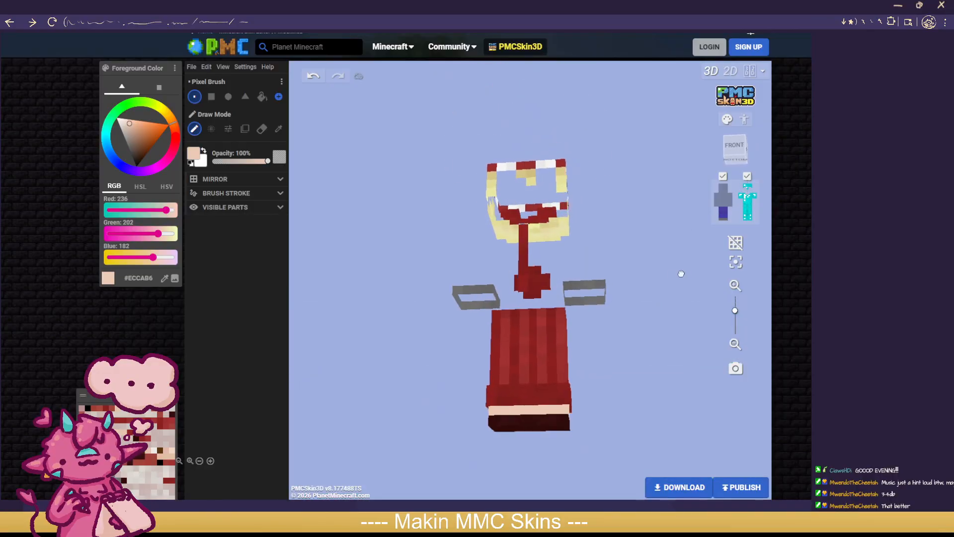
pyautogui.moveTo(740, 270); pyautogui.dragTo(706, 294)
# Step: With the outer layer hidden, paint a checkered strap pattern on the front and outer sides of both feet in noise-mode grey #6A6A6A
pyautogui.click(747, 177)
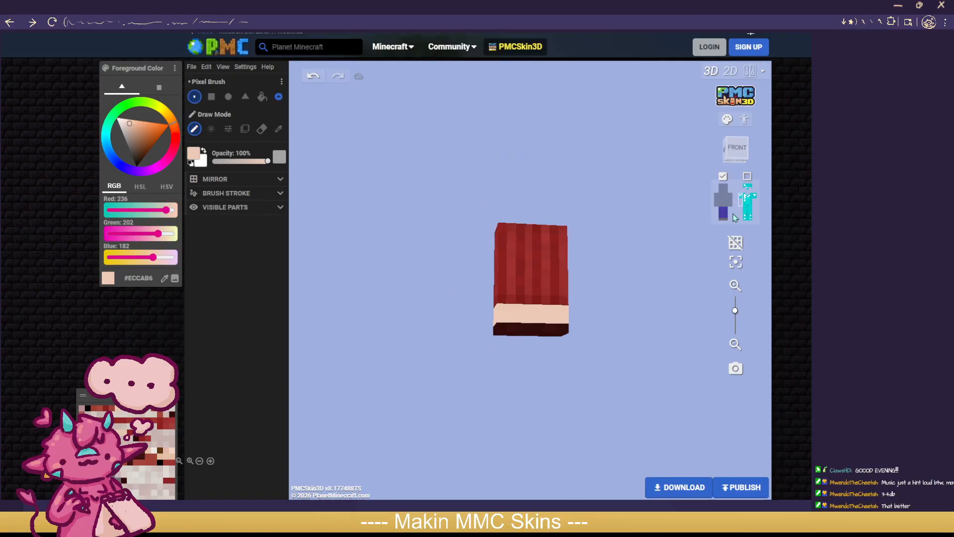
pyautogui.scroll(3, 590, 417)
pyautogui.scroll(2, 576, 443)
pyautogui.moveTo(442, 471); pyautogui.dragTo(351, 382)
pyautogui.click(278, 129)
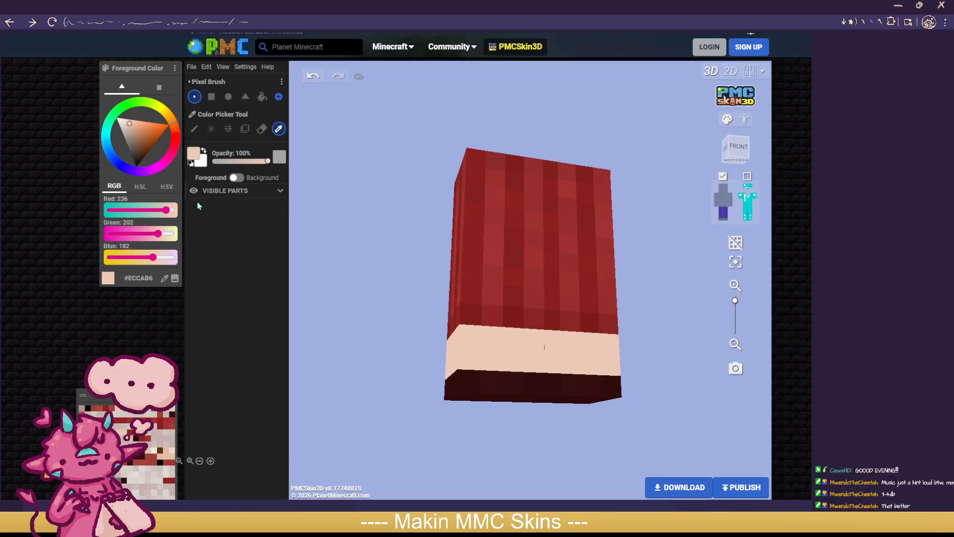
pyautogui.click(121, 473)
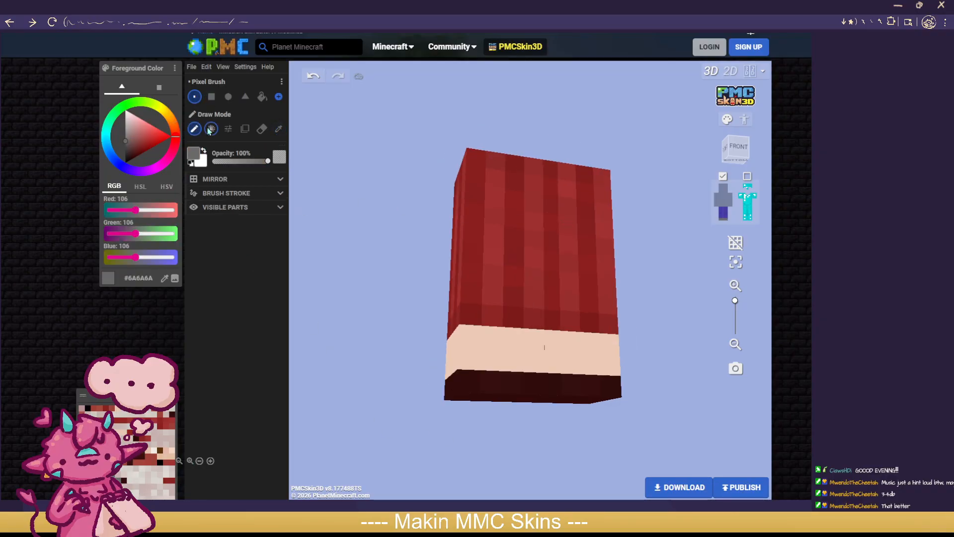
pyautogui.click(211, 129)
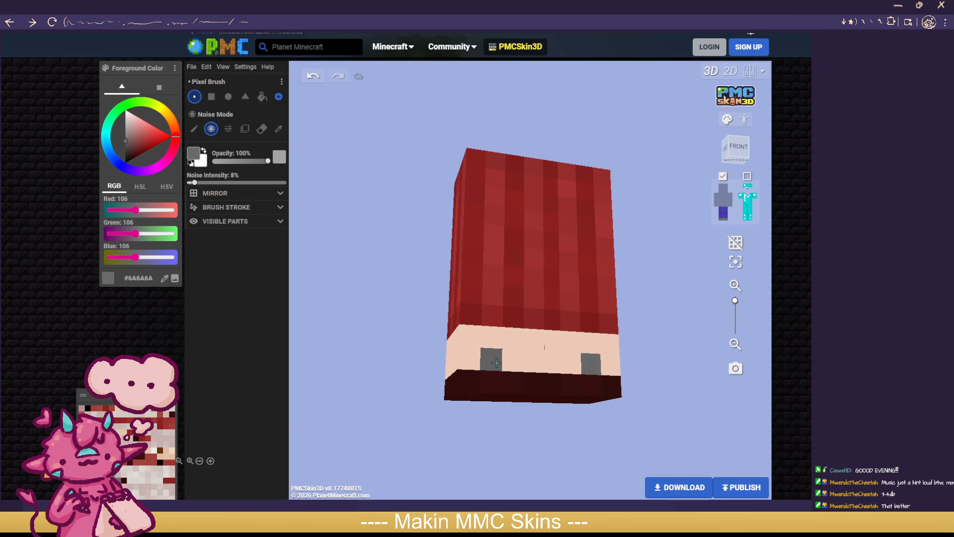
pyautogui.moveTo(496, 363); pyautogui.dragTo(512, 361)
pyautogui.click(532, 340)
pyautogui.click(469, 335)
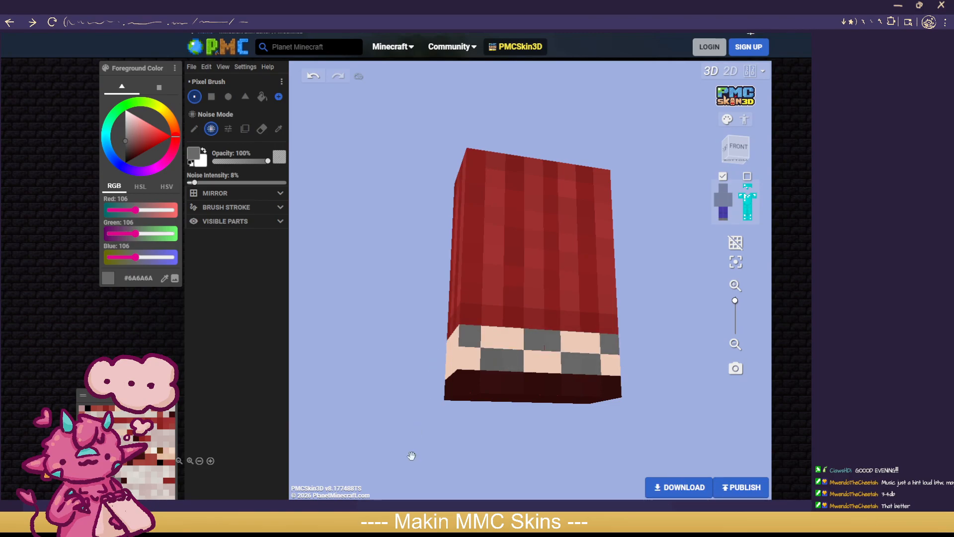
pyautogui.moveTo(454, 437); pyautogui.dragTo(537, 452)
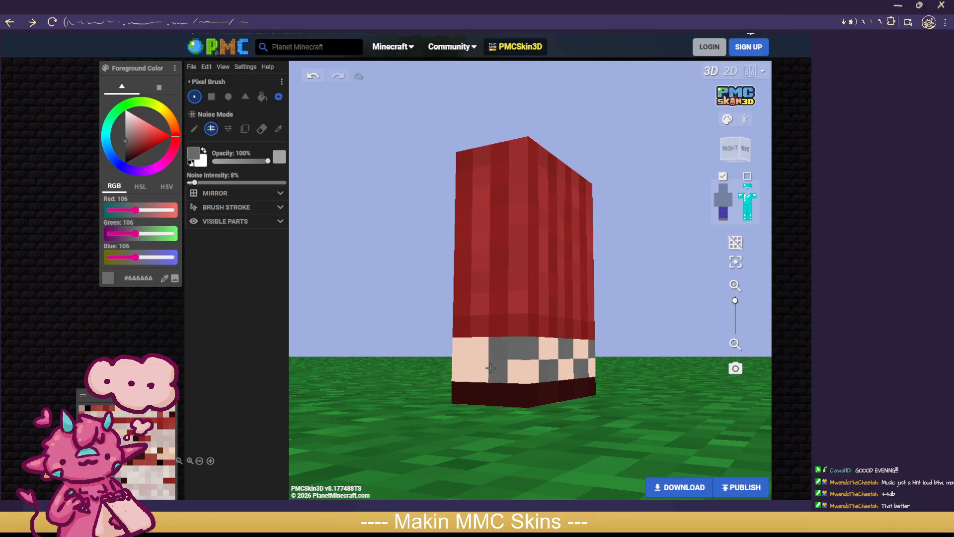
pyautogui.moveTo(648, 409); pyautogui.dragTo(458, 417)
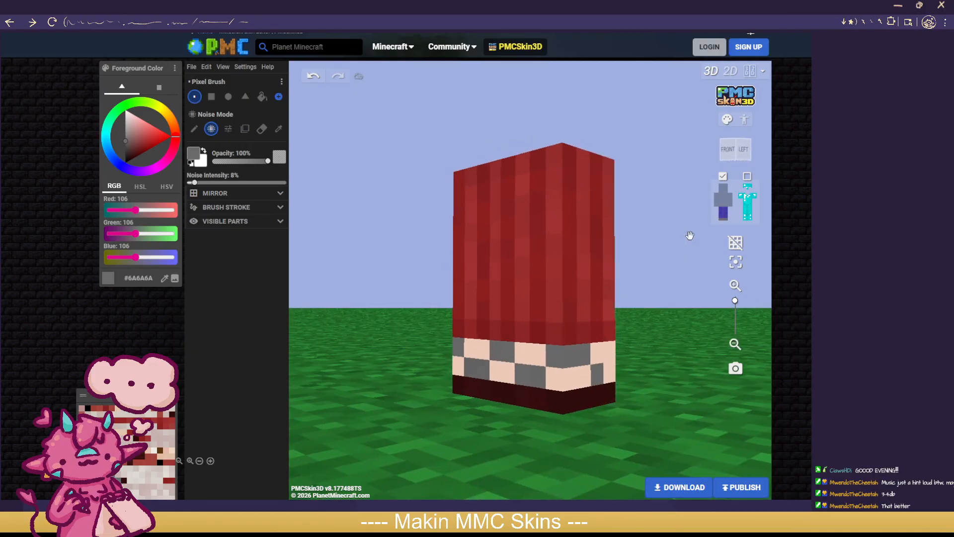
# Step: Hide the left leg and continue the grey strap pattern and skin tone #ECCAB6 on the right foot's inner side
pyautogui.click(727, 215)
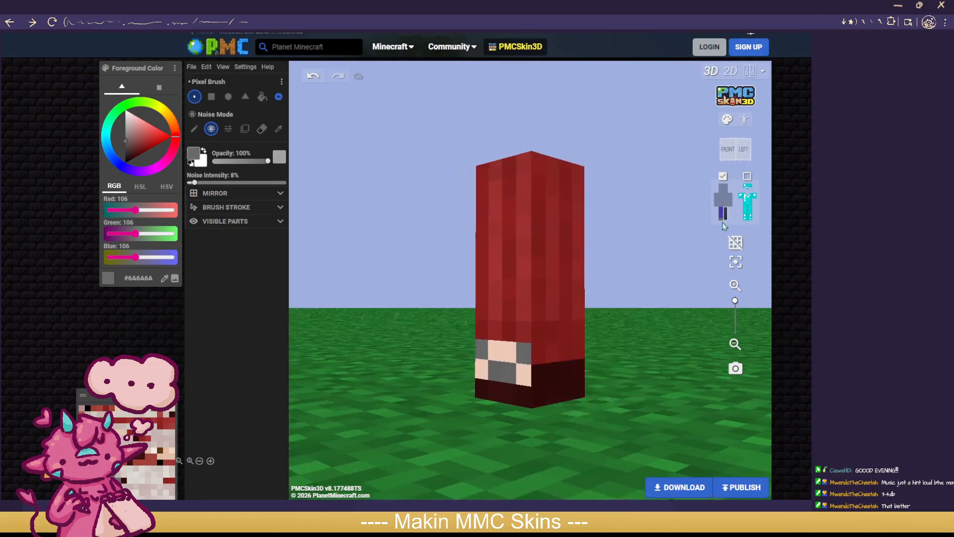
pyautogui.click(558, 365)
pyautogui.click(279, 128)
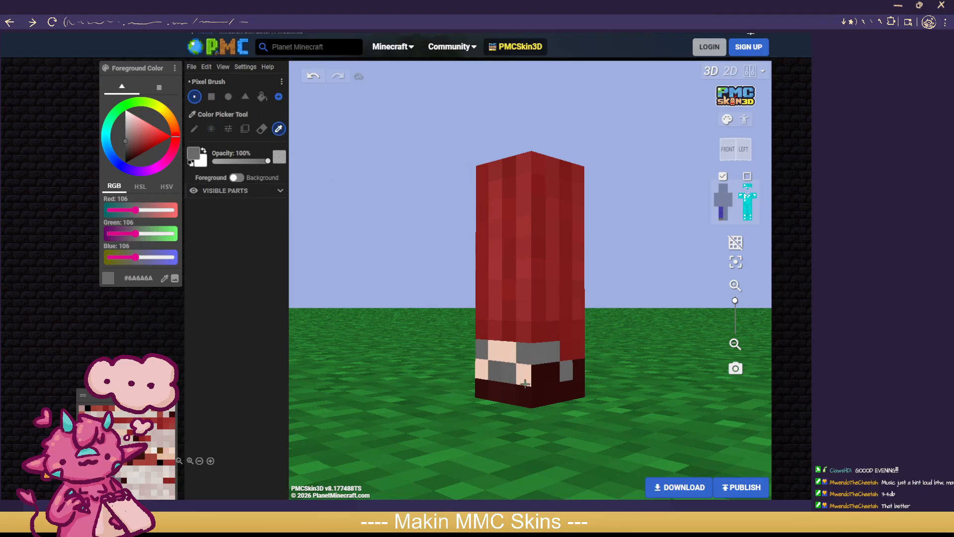
pyautogui.click(525, 383)
pyautogui.click(198, 129)
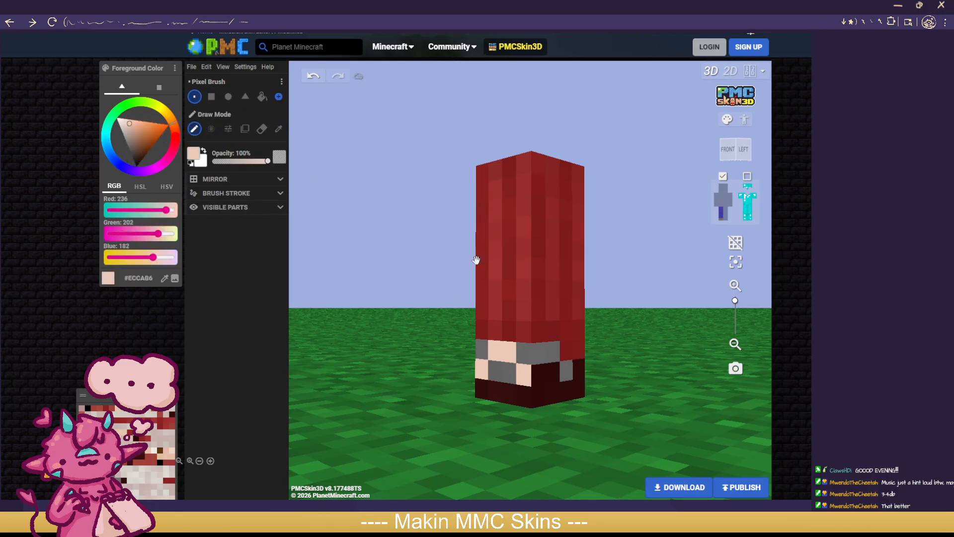
pyautogui.moveTo(554, 372); pyautogui.dragTo(692, 363)
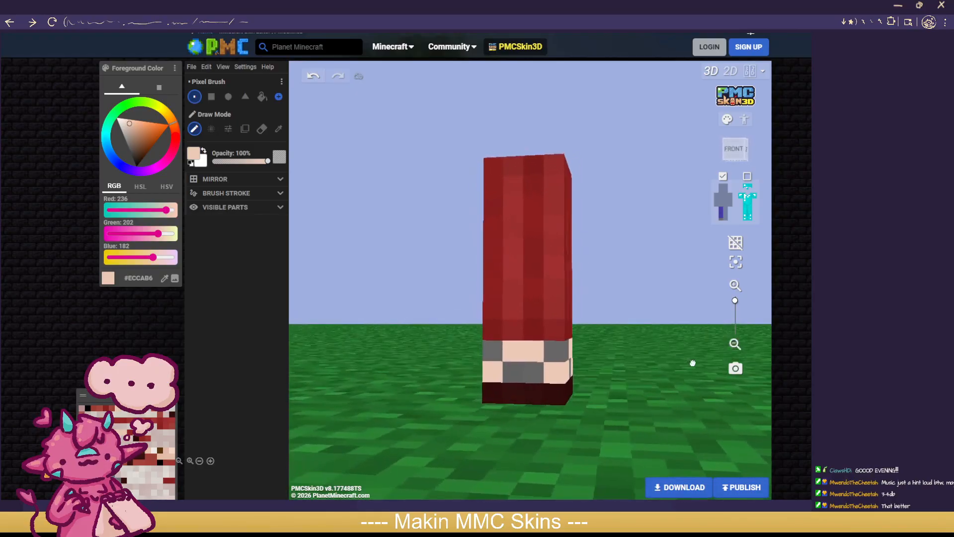
# Step: Show the left leg, torso, arms, head and outer layer again
pyautogui.click(726, 212)
pyautogui.click(723, 201)
pyautogui.click(716, 200)
pyautogui.click(730, 199)
pyautogui.click(723, 189)
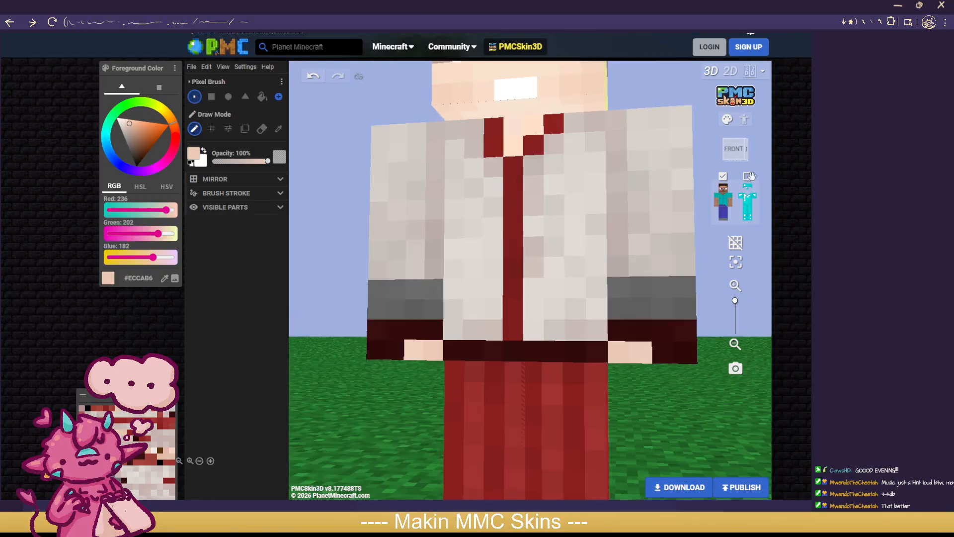
pyautogui.click(750, 176)
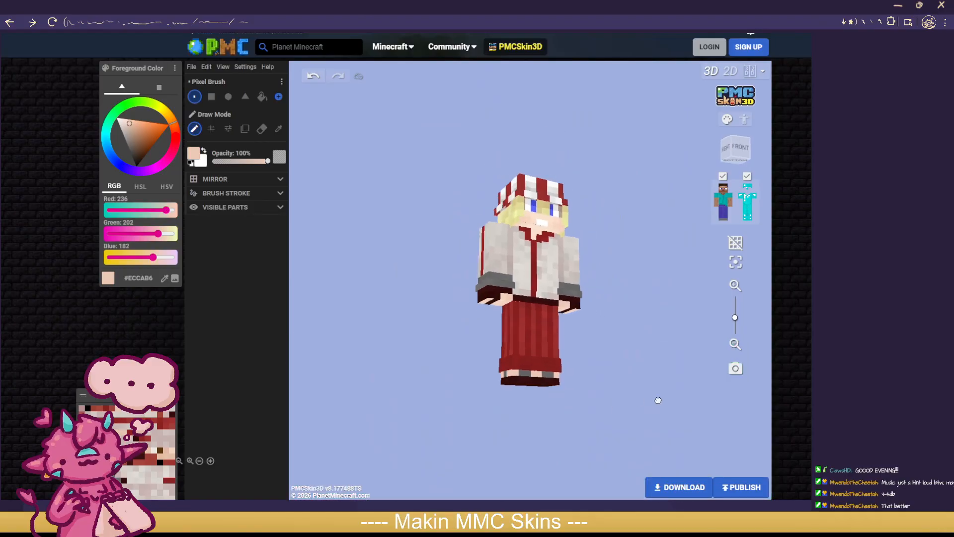
# Step: Erase the lower pixel row of the outer-layer trouser hems all around, hiding the left leg to reach the inner side
pyautogui.moveTo(658, 400)
pyautogui.mouseDown()
pyautogui.moveTo(592, 417)
pyautogui.moveTo(527, 393)
pyautogui.mouseUp()
pyautogui.click(262, 129)
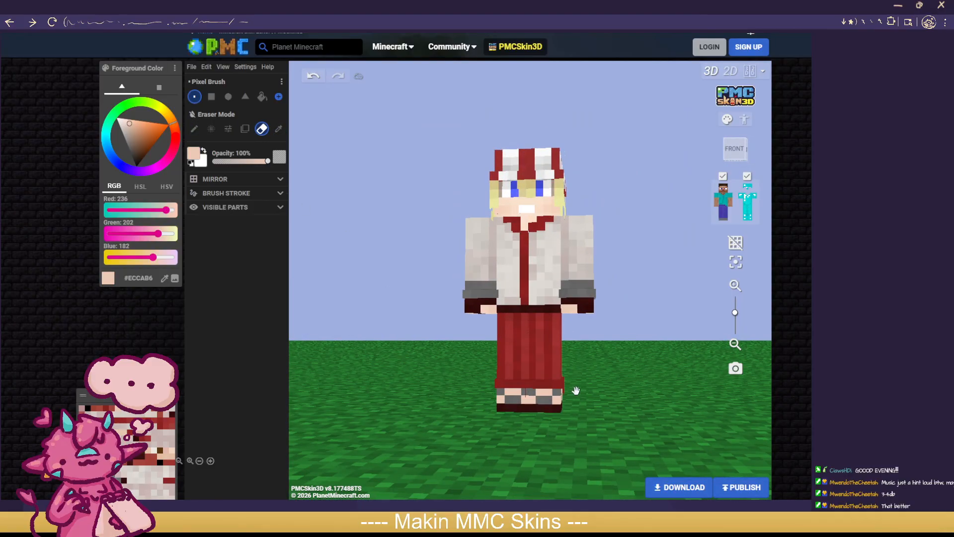
pyautogui.moveTo(614, 405); pyautogui.dragTo(519, 395)
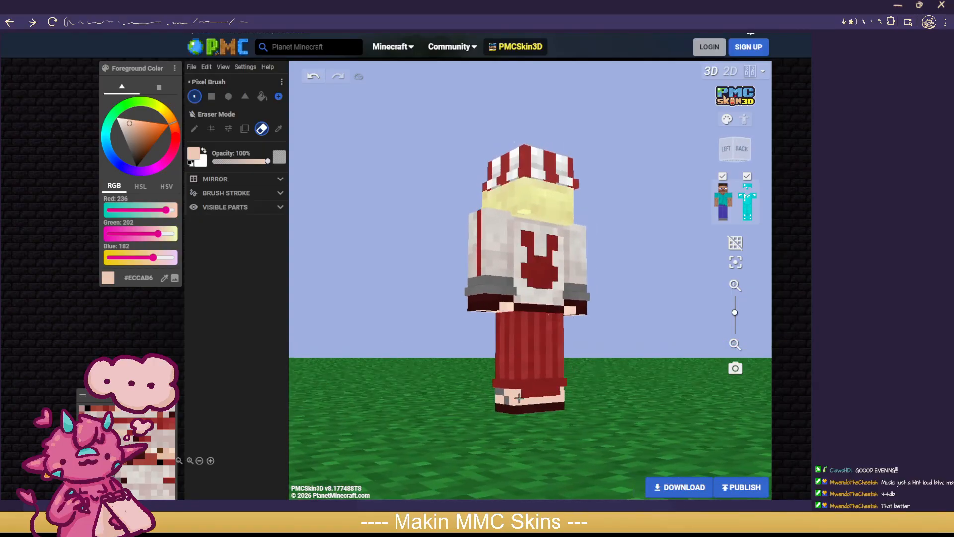
pyautogui.click(730, 218)
pyautogui.moveTo(580, 420); pyautogui.dragTo(564, 397)
pyautogui.moveTo(320, 335); pyautogui.dragTo(538, 352)
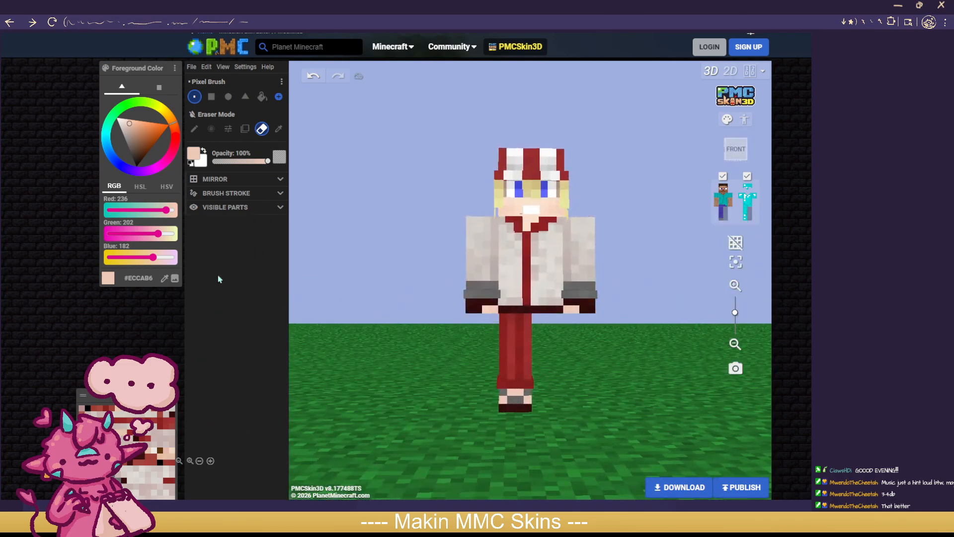
# Step: Sample the trouser hem's dark red #801D1D for noise mode, check the hem all around, and show the left leg on both layers again
pyautogui.click(278, 129)
pyautogui.click(515, 385)
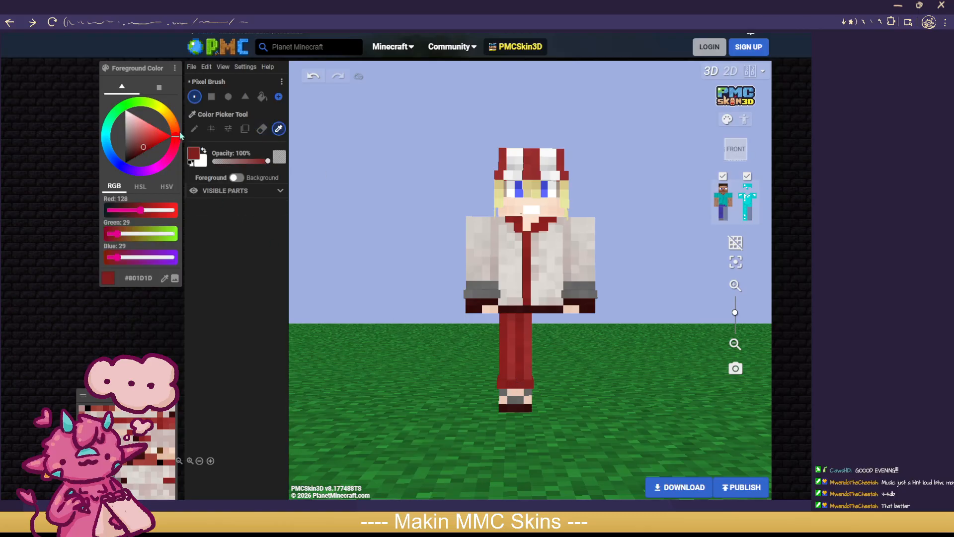
pyautogui.click(211, 129)
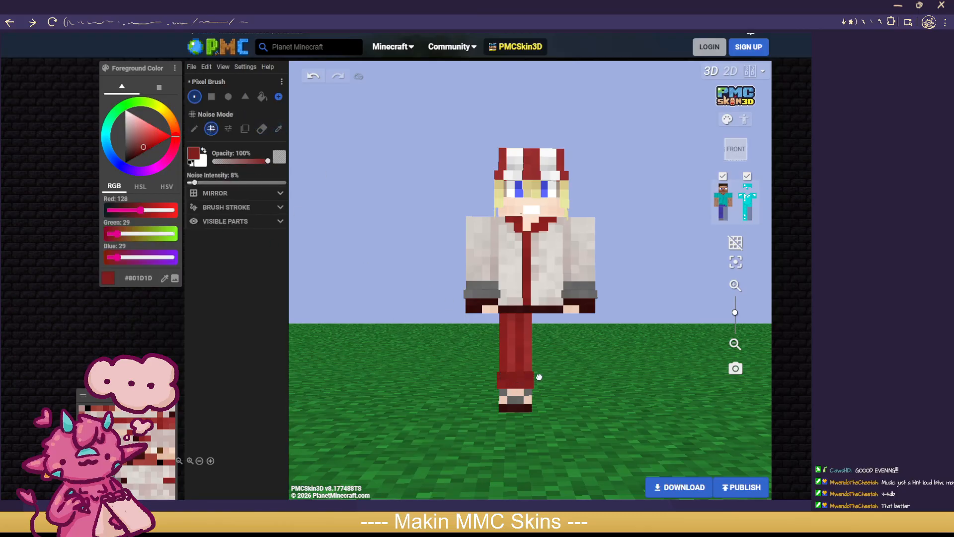
pyautogui.moveTo(579, 376); pyautogui.dragTo(492, 371)
pyautogui.moveTo(576, 371); pyautogui.dragTo(460, 372)
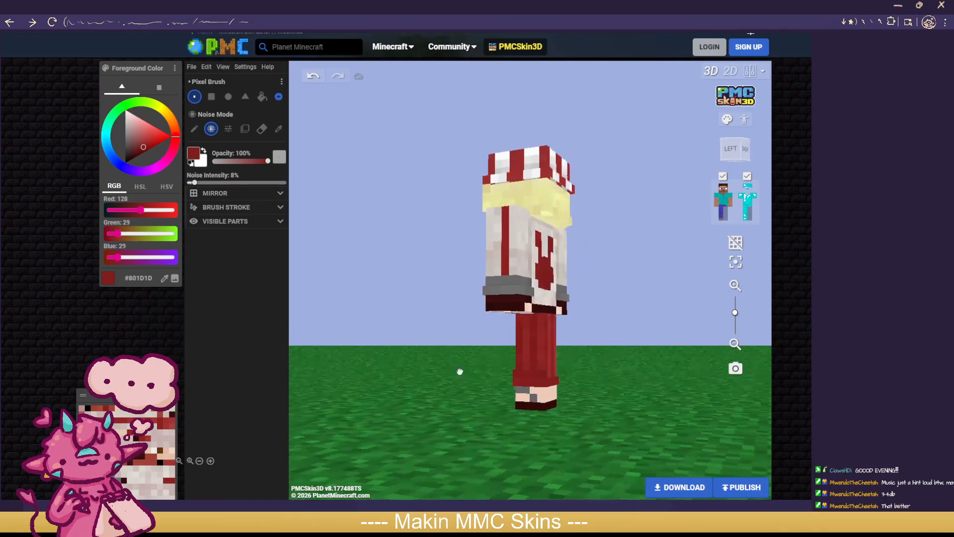
pyautogui.moveTo(564, 375); pyautogui.dragTo(467, 375)
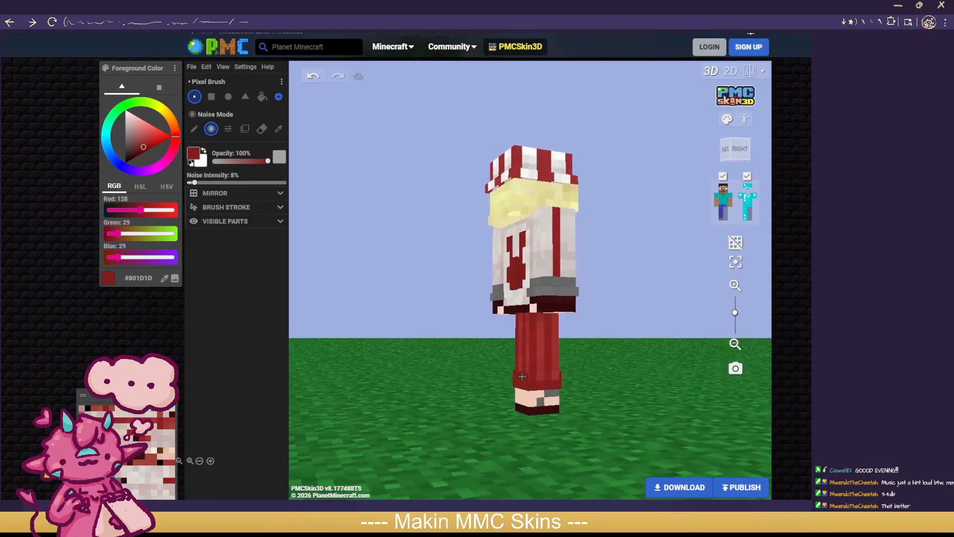
pyautogui.moveTo(624, 380); pyautogui.dragTo(530, 384)
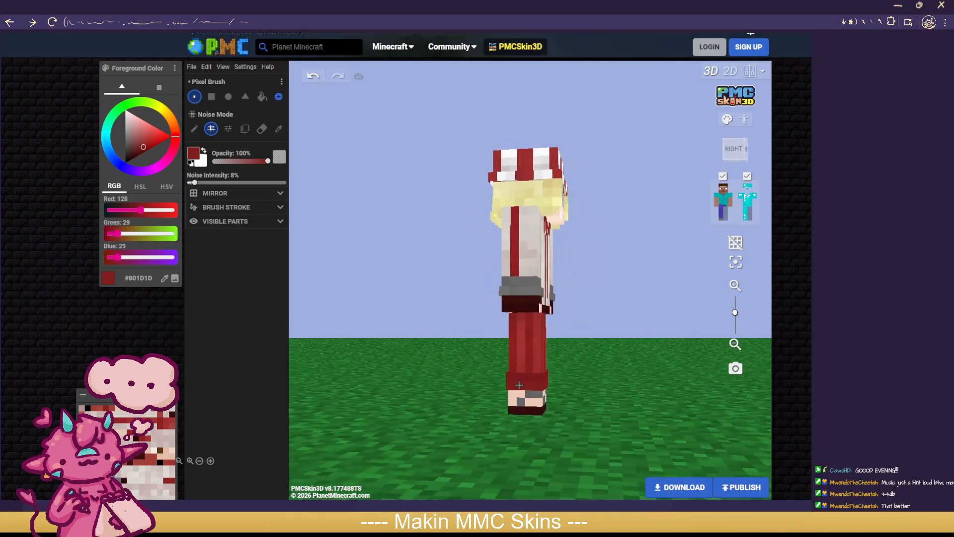
pyautogui.moveTo(622, 388); pyautogui.dragTo(460, 386)
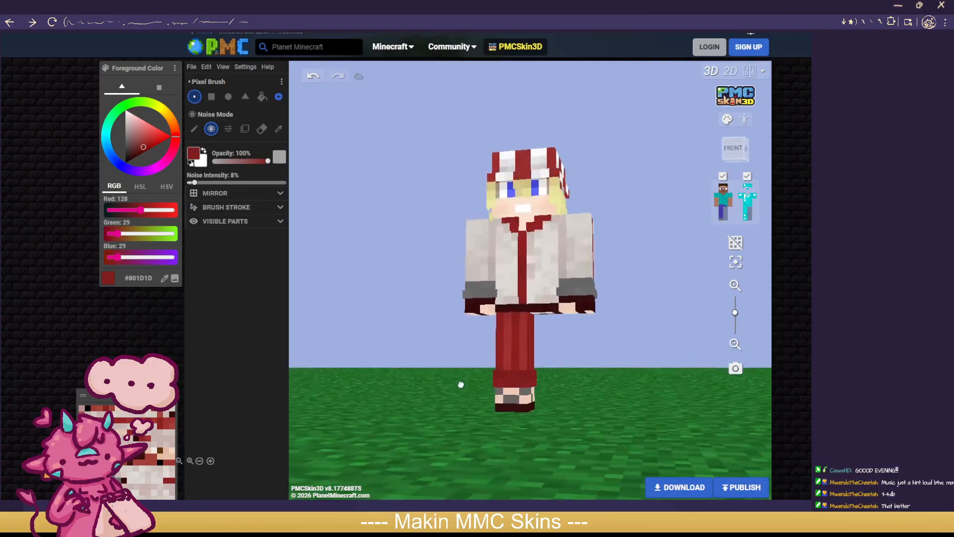
pyautogui.click(749, 214)
pyautogui.click(727, 213)
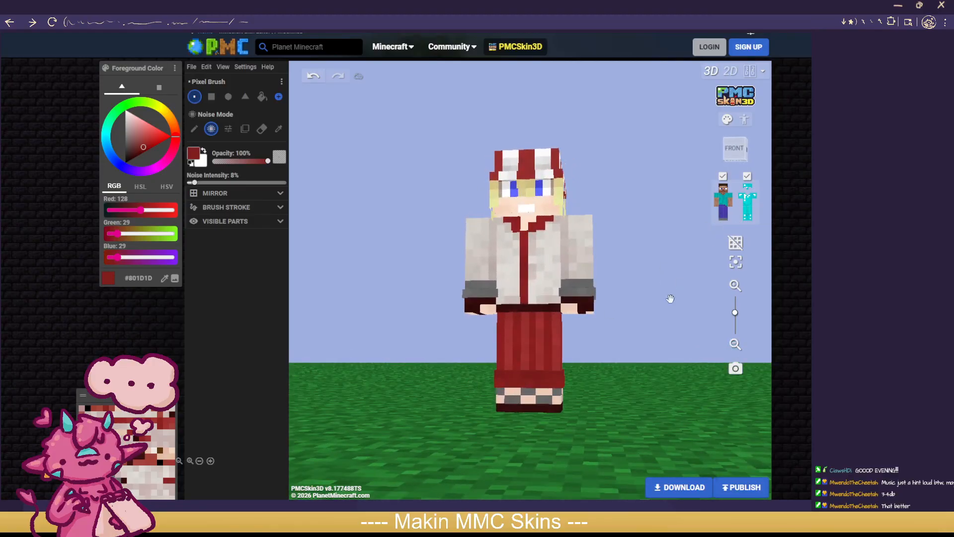
# Step: Compare the whole skin with the similar blond skin open in the other editor tab
pyautogui.scroll(-3, 646, 323)
pyautogui.moveTo(630, 347); pyautogui.dragTo(558, 427)
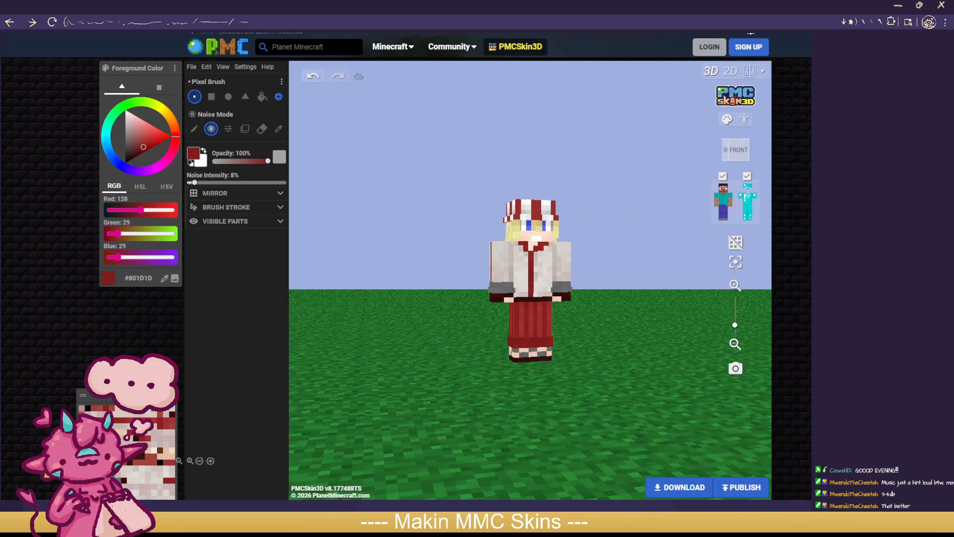
pyautogui.scroll(5, 383, 166)
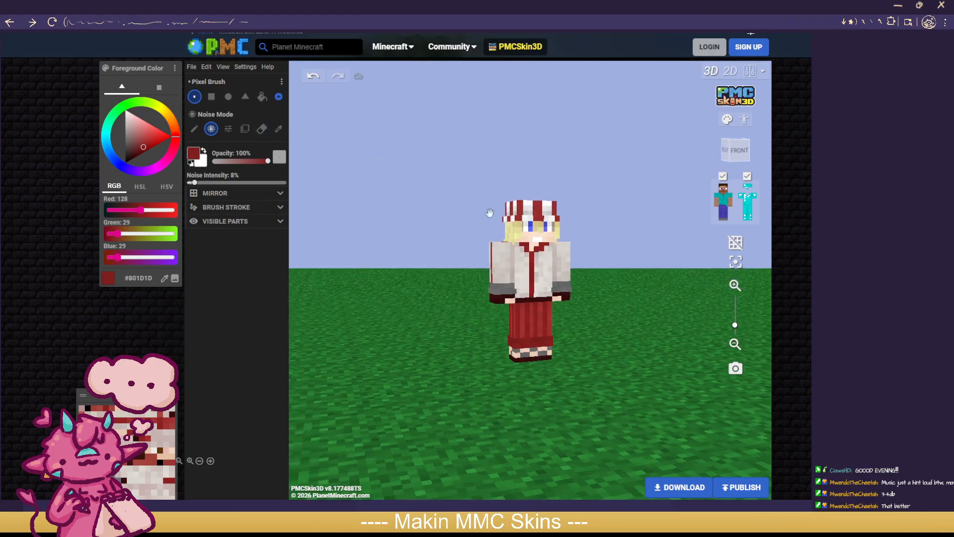
pyautogui.moveTo(396, 142); pyautogui.dragTo(377, 112)
pyautogui.hotkey('ctrl', 'Tab')
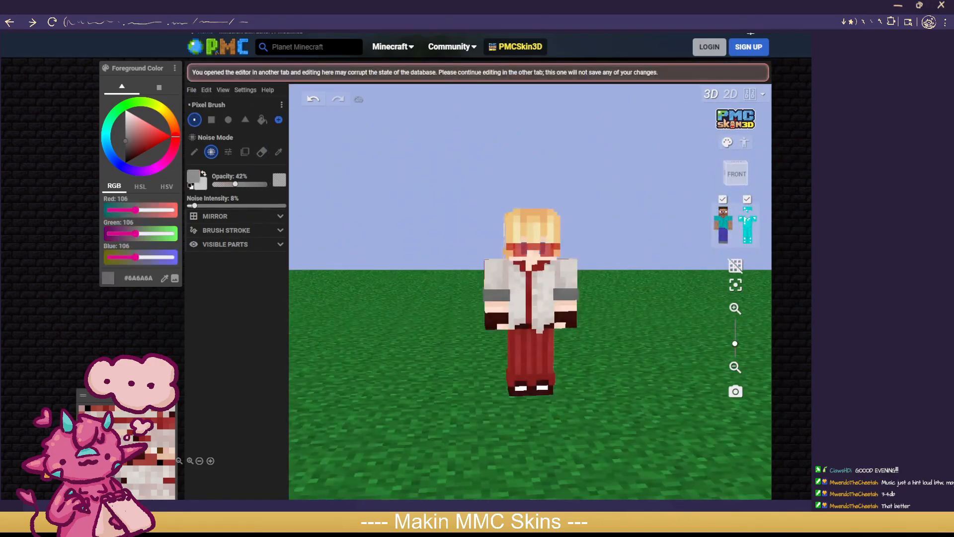
pyautogui.hotkey('ctrl', 'Tab')
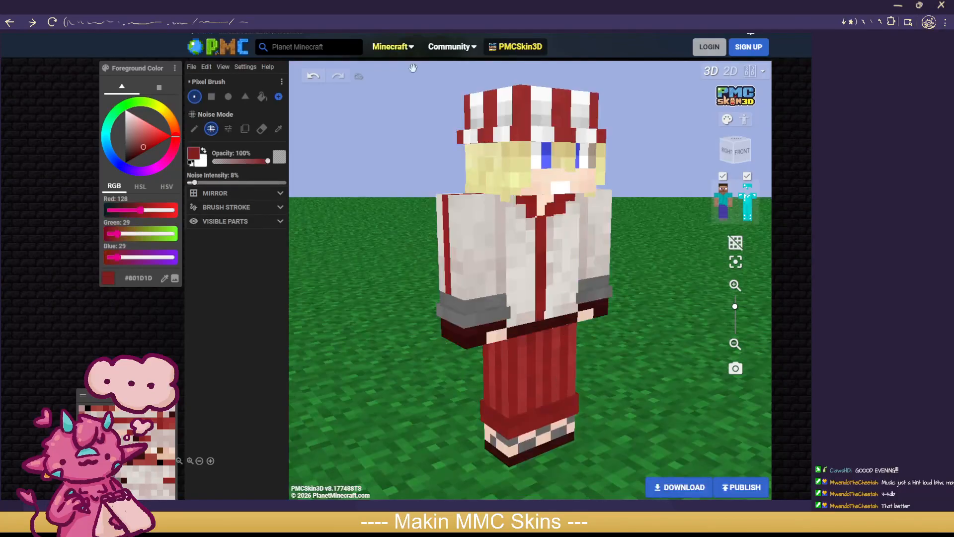
# Step: Hide both legs on both layers and the outer layer of the head
pyautogui.scroll(3, 708, 235)
pyautogui.click(725, 214)
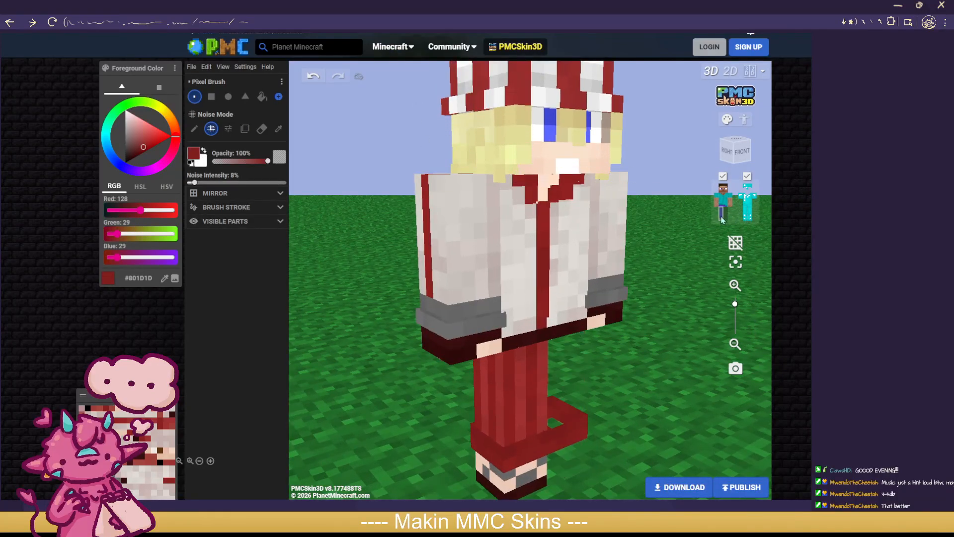
pyautogui.click(721, 214)
pyautogui.click(745, 214)
pyautogui.click(750, 215)
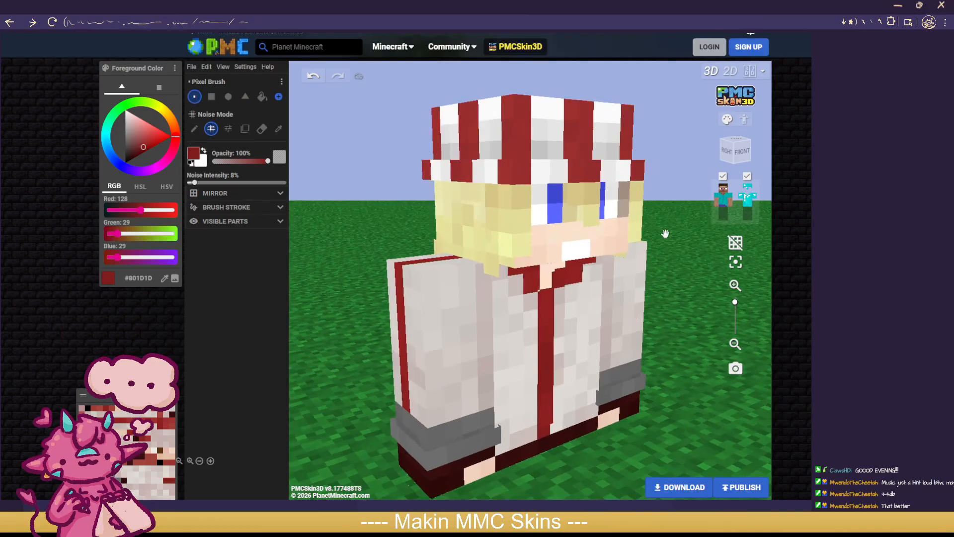
pyautogui.scroll(2, 664, 202)
pyautogui.click(744, 188)
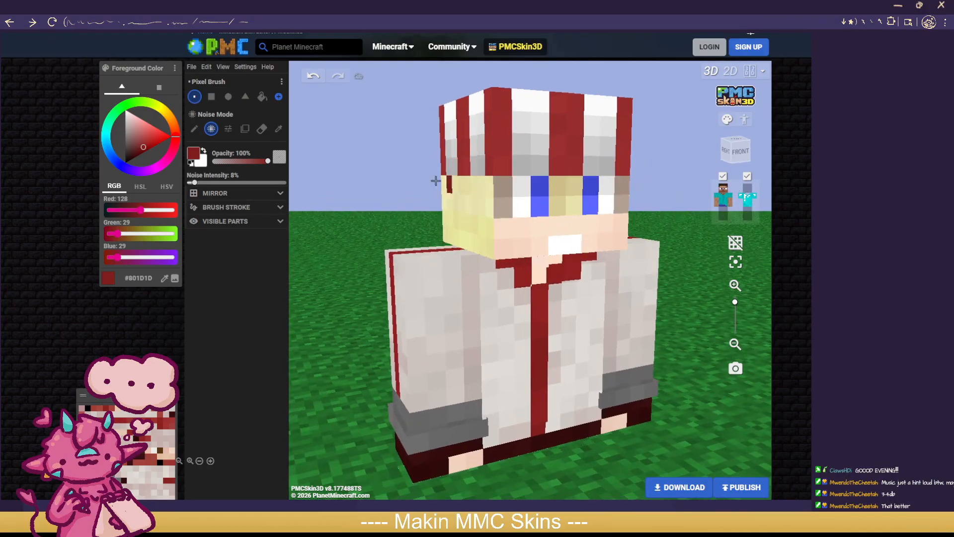
# Step: Bucket-fill the base-layer hair on the head's right side and the fringe with #DEAB6E in noise mode at 31% opacity
pyautogui.click(279, 131)
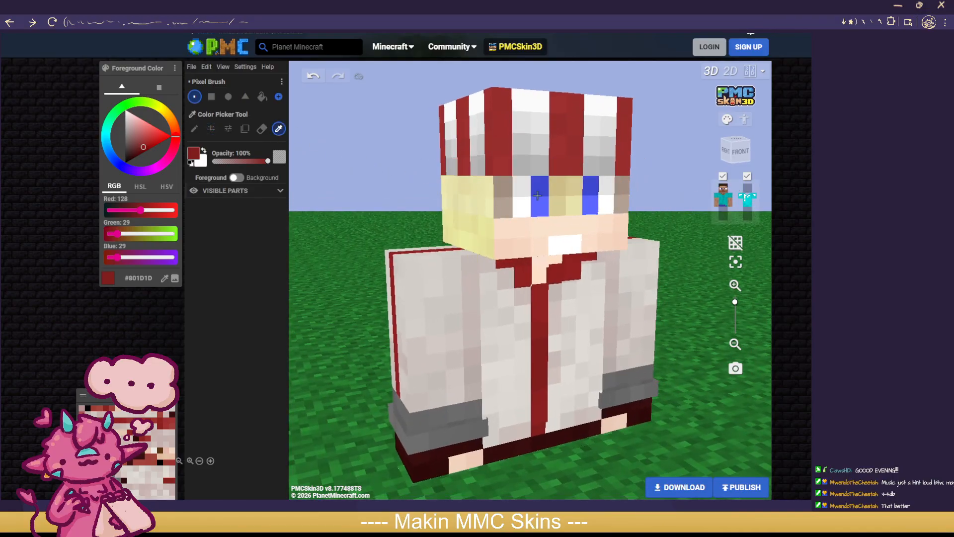
pyautogui.click(562, 187)
pyautogui.moveTo(165, 120); pyautogui.dragTo(140, 128)
pyautogui.click(138, 132)
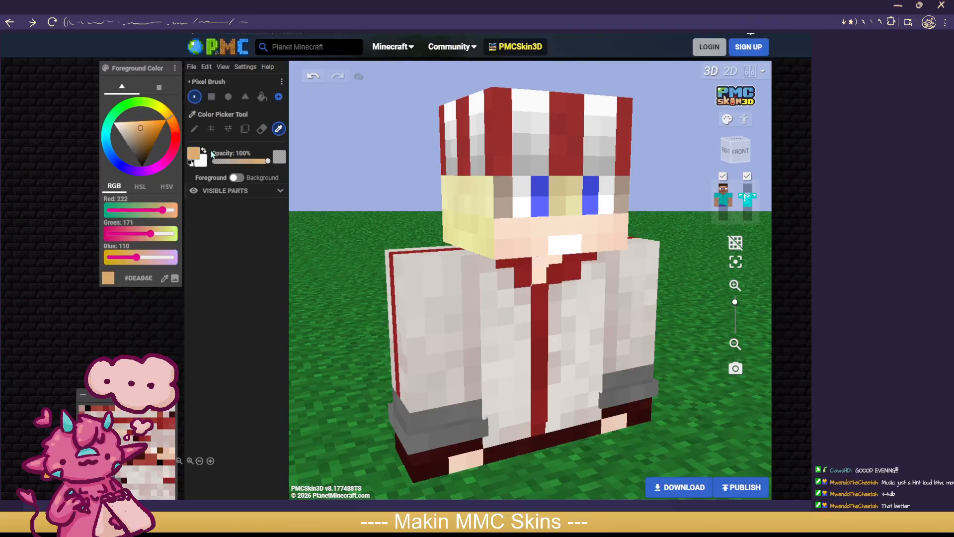
pyautogui.click(211, 129)
pyautogui.moveTo(267, 161); pyautogui.dragTo(230, 161)
pyautogui.click(262, 96)
pyautogui.click(460, 196)
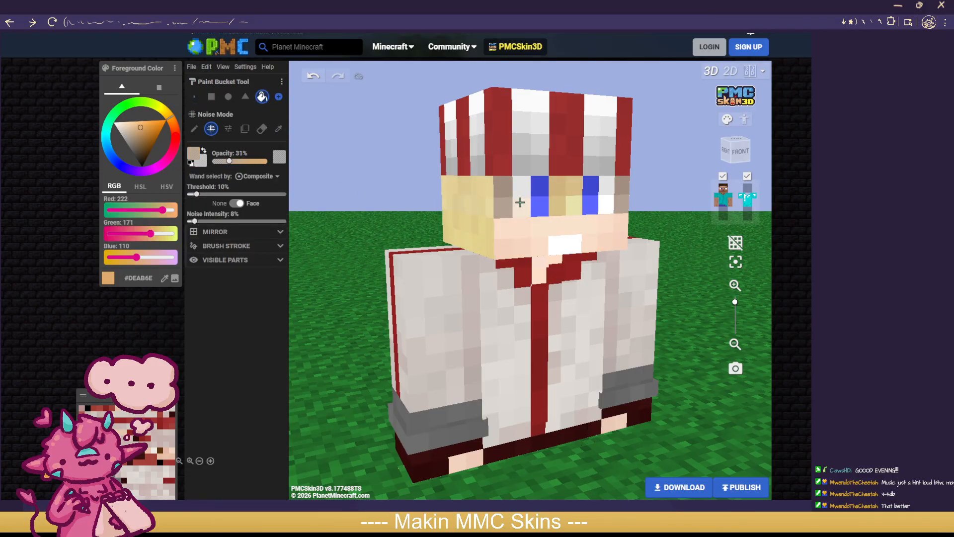
pyautogui.click(572, 202)
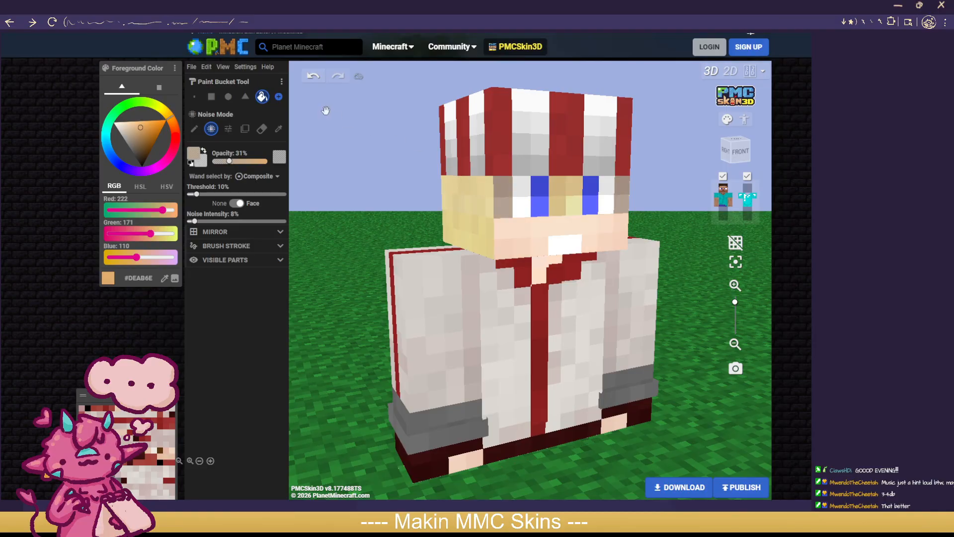
# Step: Fill the base-layer hair on the head's left side, back and underside with the same #DEAB6E at 31% opacity
pyautogui.click(194, 96)
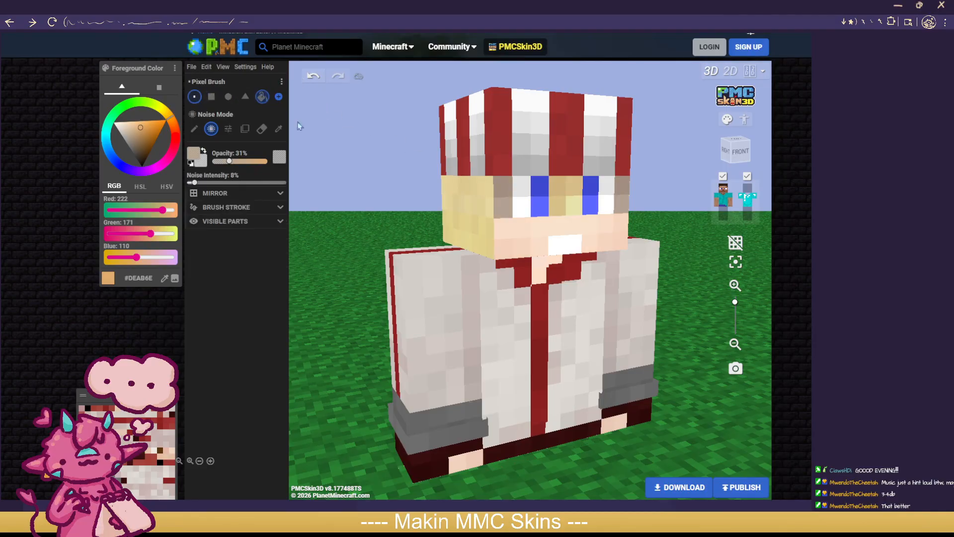
pyautogui.click(263, 97)
pyautogui.moveTo(391, 191); pyautogui.dragTo(549, 196)
pyautogui.click(516, 200)
pyautogui.moveTo(381, 194); pyautogui.dragTo(555, 191)
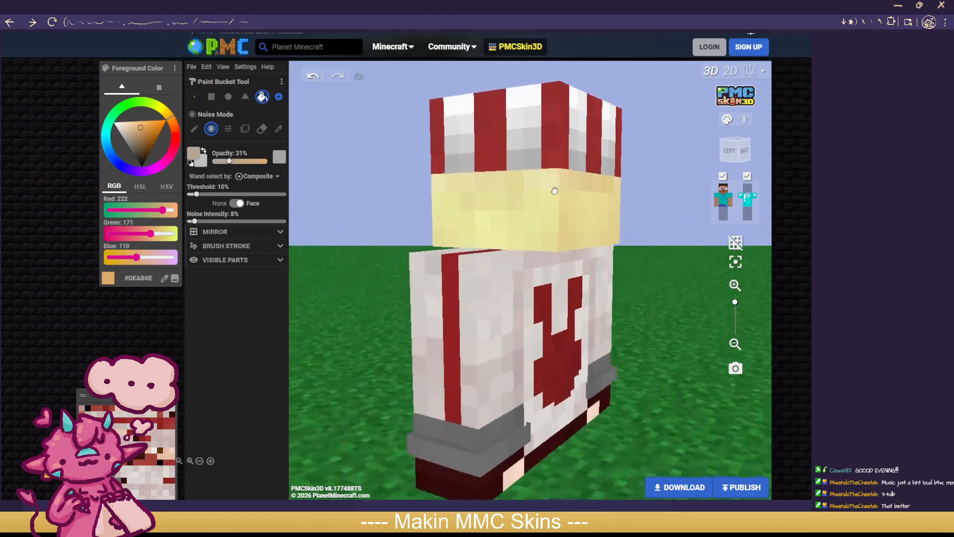
pyautogui.click(554, 197)
pyautogui.moveTo(655, 201); pyautogui.dragTo(656, 169)
pyautogui.click(581, 235)
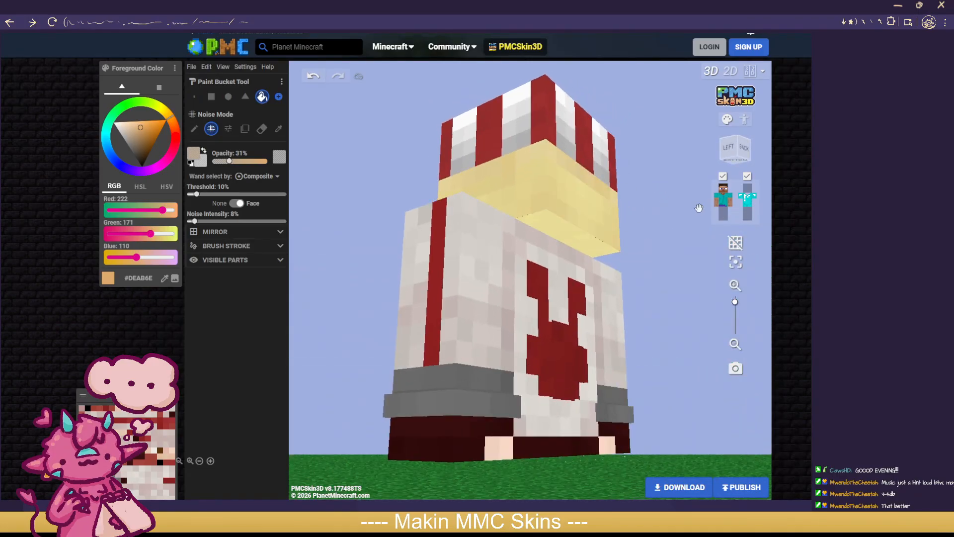
# Step: Show the outer layer of the head again and tint the hair at the back with the 31% #DEAB6E fill
pyautogui.click(723, 204)
pyautogui.moveTo(702, 247); pyautogui.dragTo(590, 237)
pyautogui.click(728, 201)
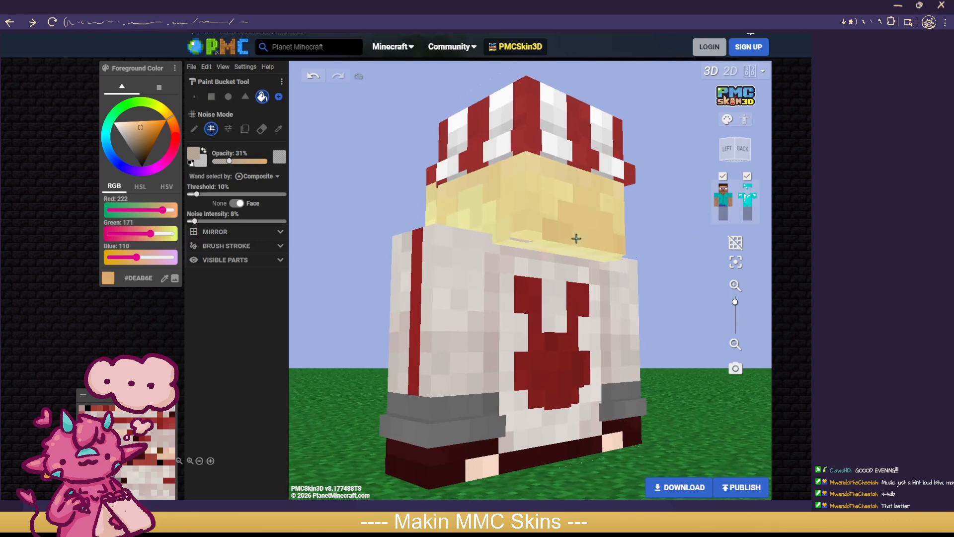
pyautogui.click(568, 246)
pyautogui.moveTo(289, 222); pyautogui.dragTo(324, 217)
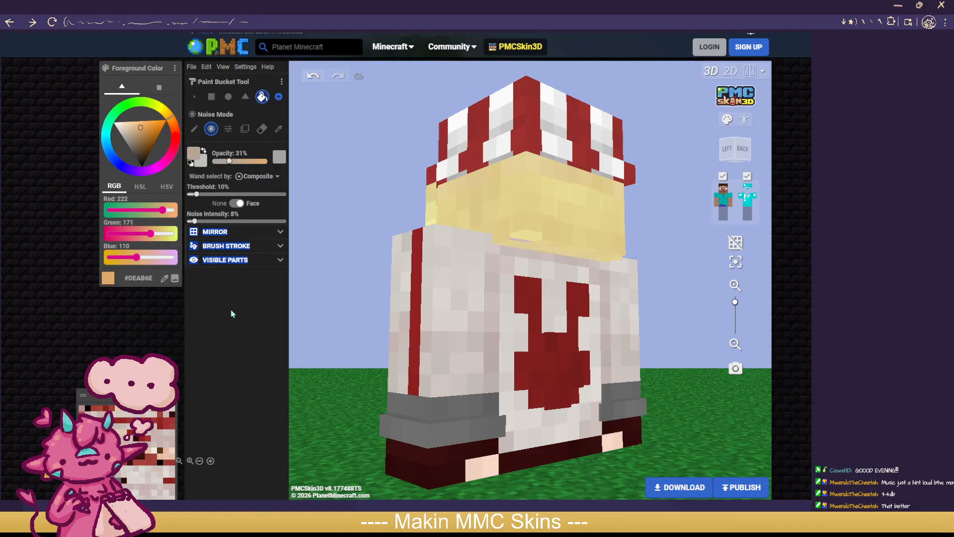
pyautogui.click(315, 230)
pyautogui.moveTo(315, 230)
pyautogui.mouseDown()
pyautogui.moveTo(465, 227)
pyautogui.moveTo(525, 208)
pyautogui.mouseUp()
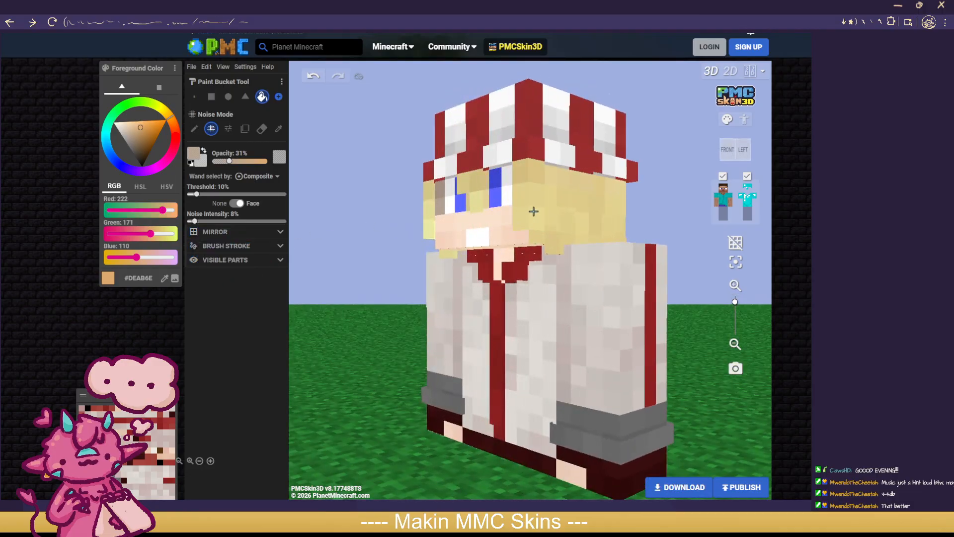
# Step: Tint the lighter outer-layer hair patches on the head's right side with the 31% #DEAB6E fill and check the result from the front
pyautogui.scroll(3, 405, 302)
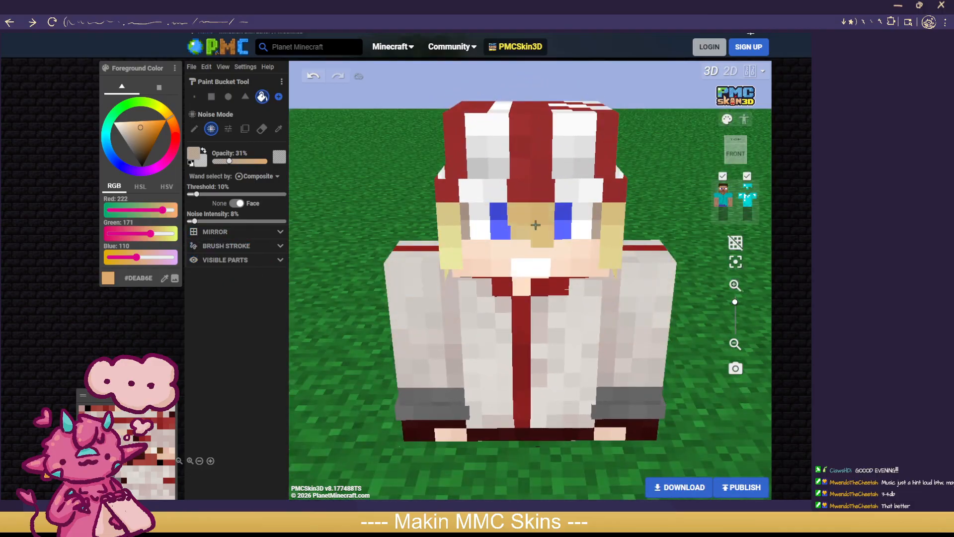
pyautogui.moveTo(377, 219); pyautogui.dragTo(463, 204)
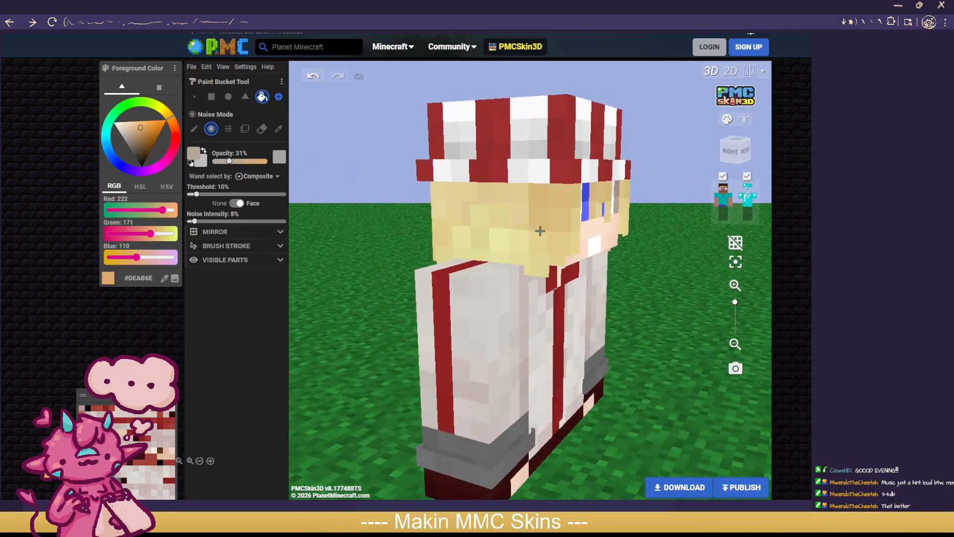
pyautogui.click(540, 231)
pyautogui.click(521, 251)
pyautogui.moveTo(365, 259); pyautogui.dragTo(494, 209)
pyautogui.moveTo(695, 234); pyautogui.dragTo(432, 313)
pyautogui.scroll(-6, 447, 324)
pyautogui.moveTo(654, 401); pyautogui.dragTo(712, 383)
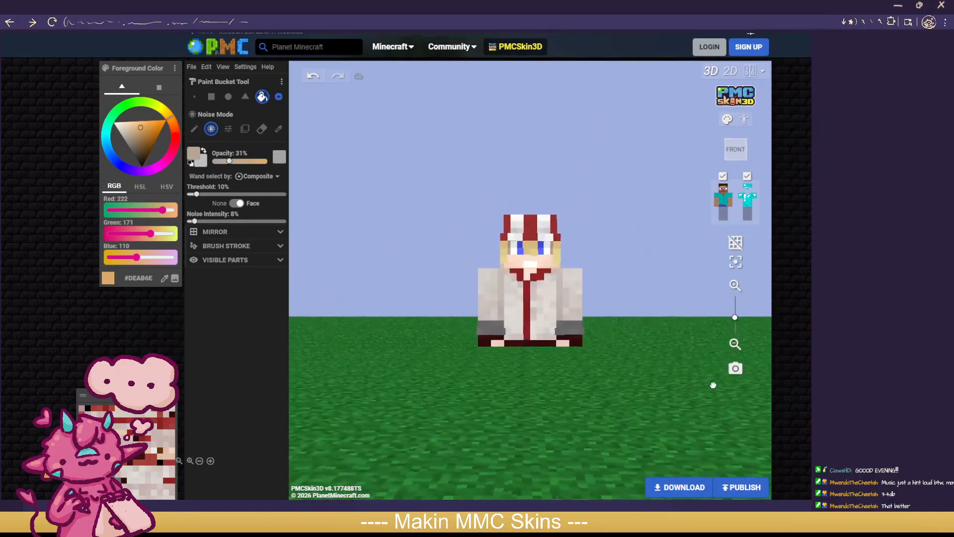
# Step: Hide the outer layer and fill the grey-brown pixels at both outer edges of the eyes with the face's skin tone #F5D2BC
pyautogui.click(746, 177)
pyautogui.scroll(5, 681, 223)
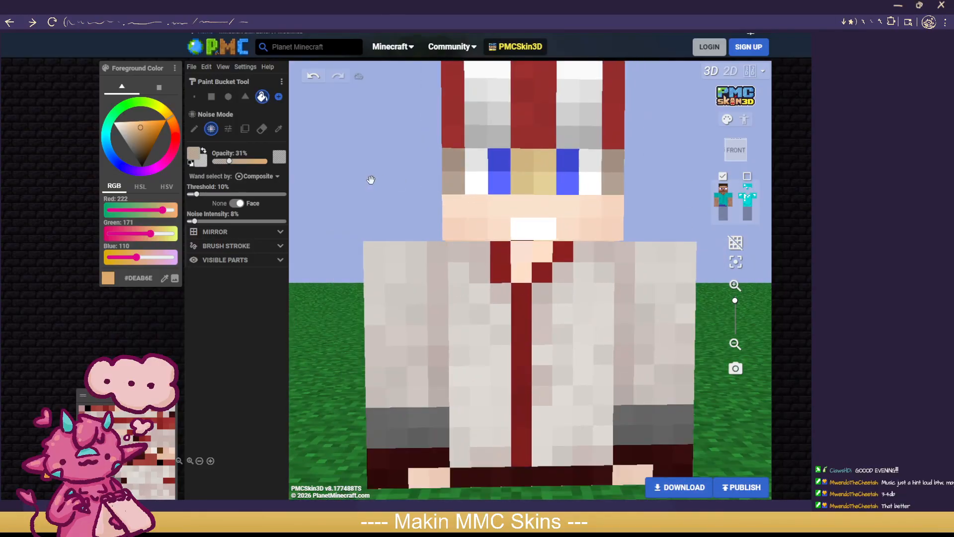
pyautogui.click(278, 129)
pyautogui.click(458, 236)
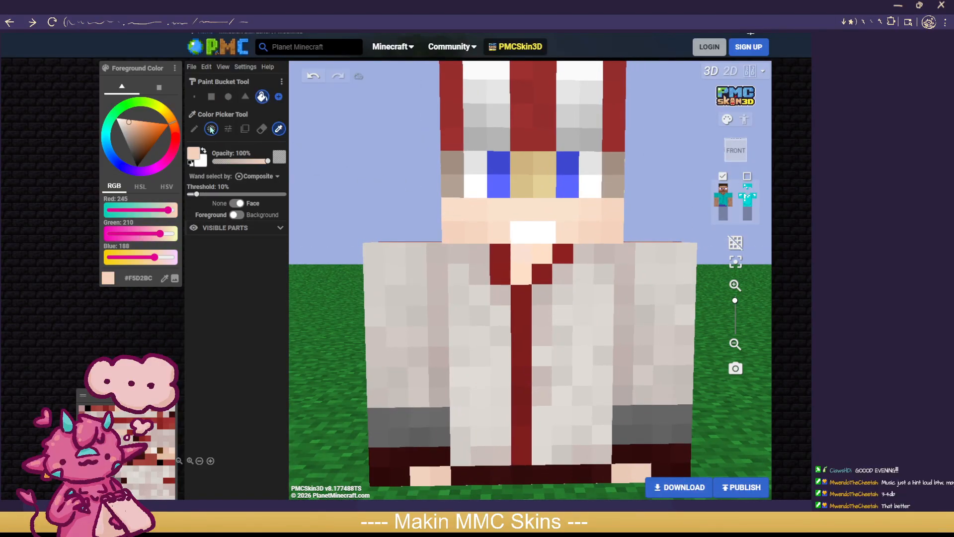
pyautogui.click(211, 129)
pyautogui.moveTo(453, 162); pyautogui.dragTo(463, 183)
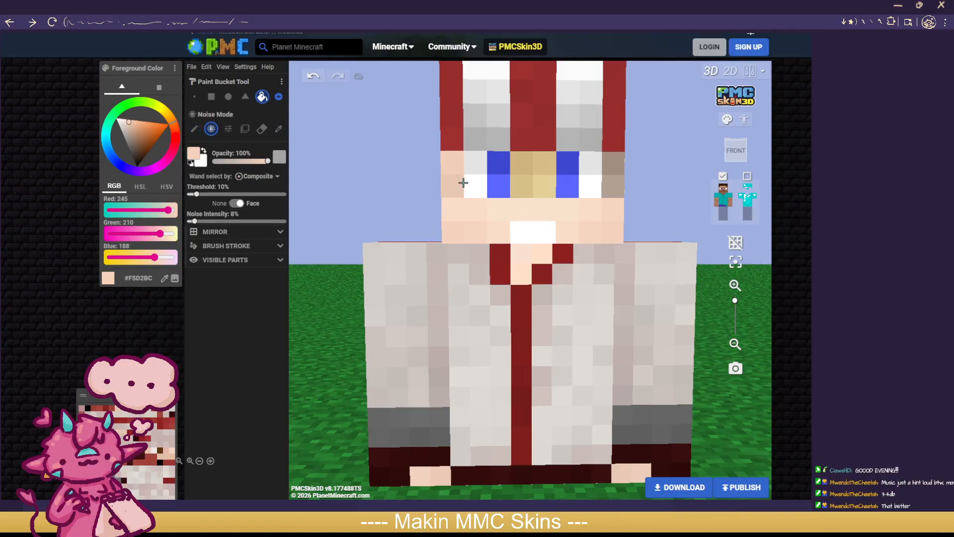
pyautogui.moveTo(613, 163); pyautogui.dragTo(614, 185)
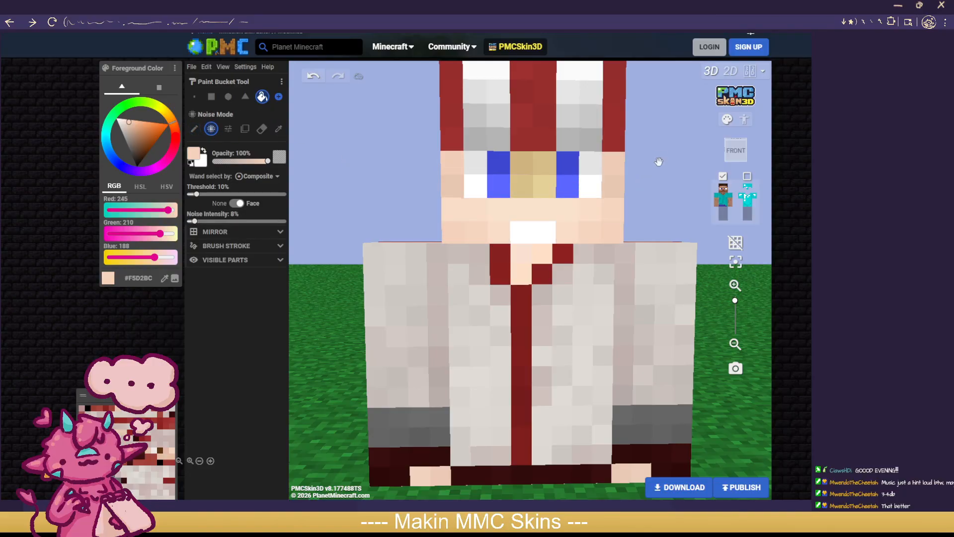
# Step: Paint the upper pixel beside each eye with the Pixel Brush in the darker skin shade #C4A48F
pyautogui.moveTo(686, 150)
pyautogui.mouseDown()
pyautogui.moveTo(728, 160)
pyautogui.moveTo(685, 156)
pyautogui.mouseUp()
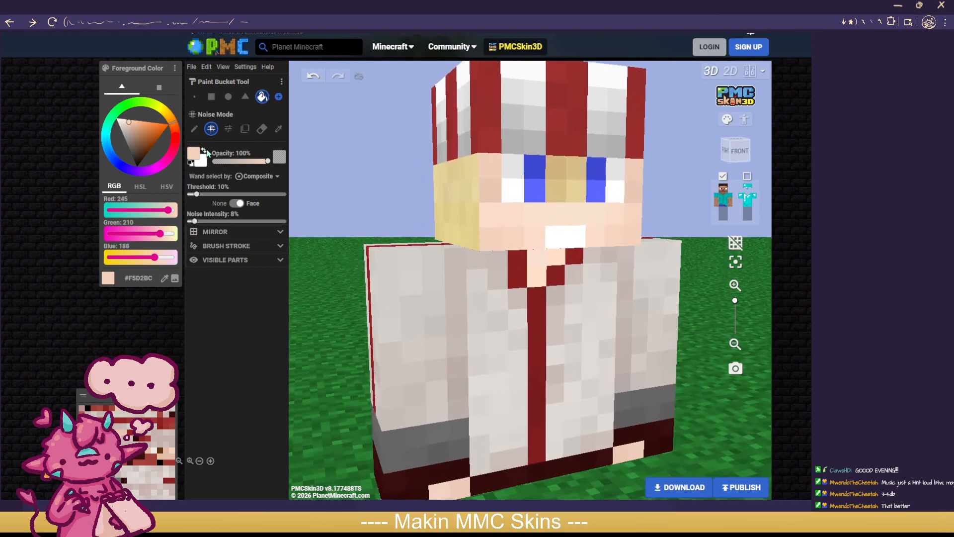
pyautogui.click(195, 98)
pyautogui.click(133, 124)
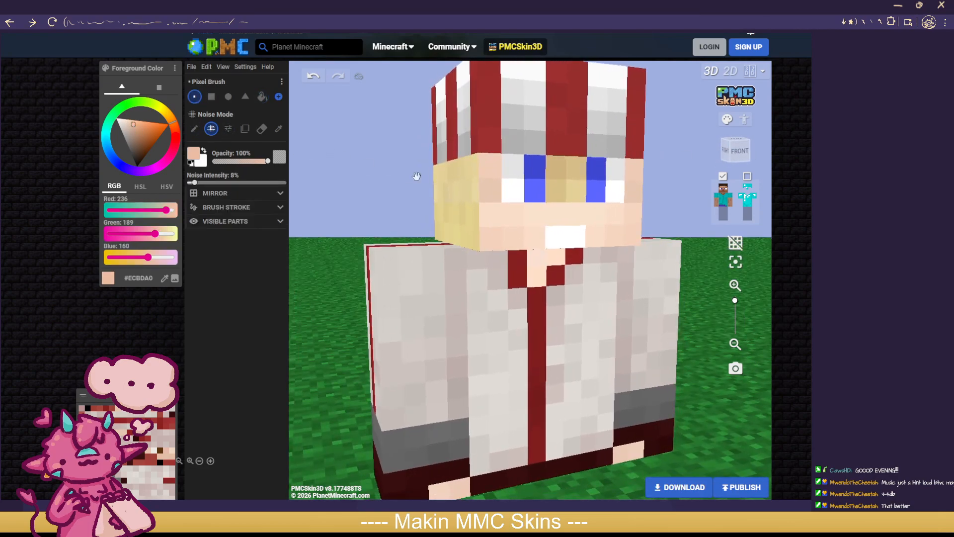
pyautogui.click(133, 131)
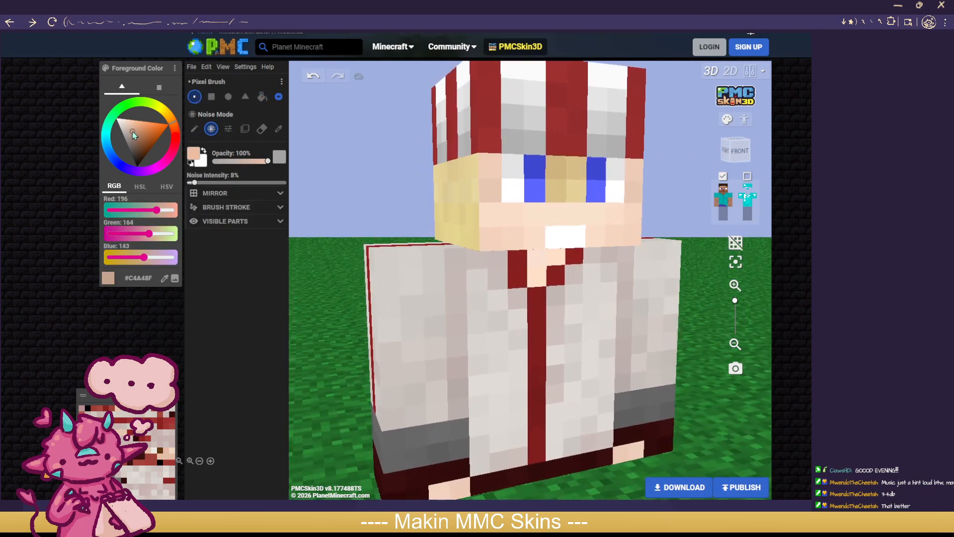
pyautogui.click(494, 169)
pyautogui.click(636, 173)
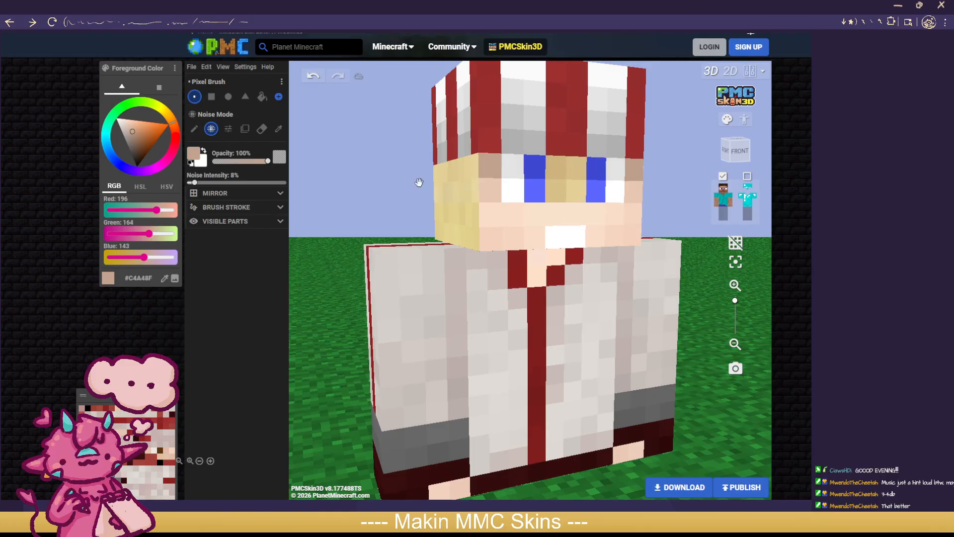
# Step: Try shading the row of face pixels below the eyes with #C4A48F at 54% opacity and undo it
pyautogui.moveTo(267, 161); pyautogui.dragTo(237, 162)
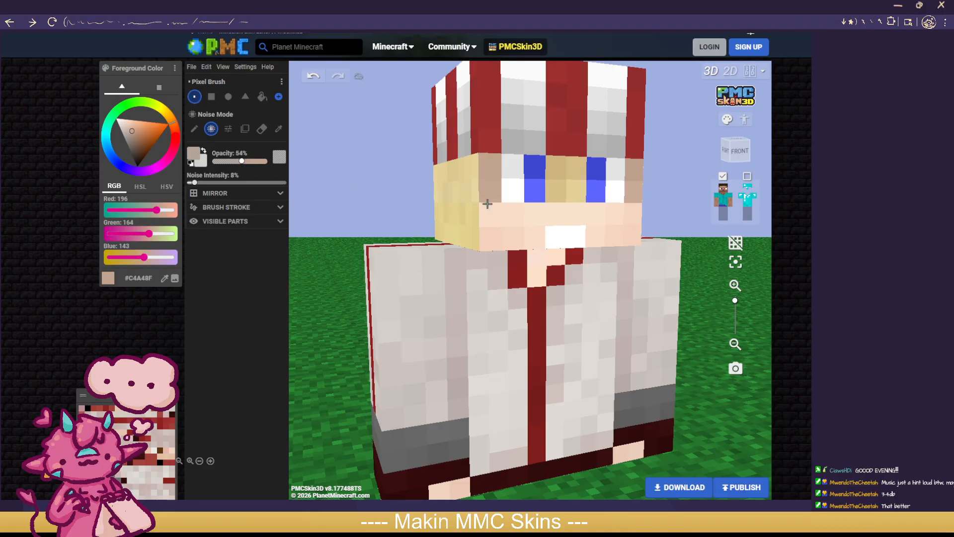
pyautogui.moveTo(487, 203); pyautogui.dragTo(644, 213)
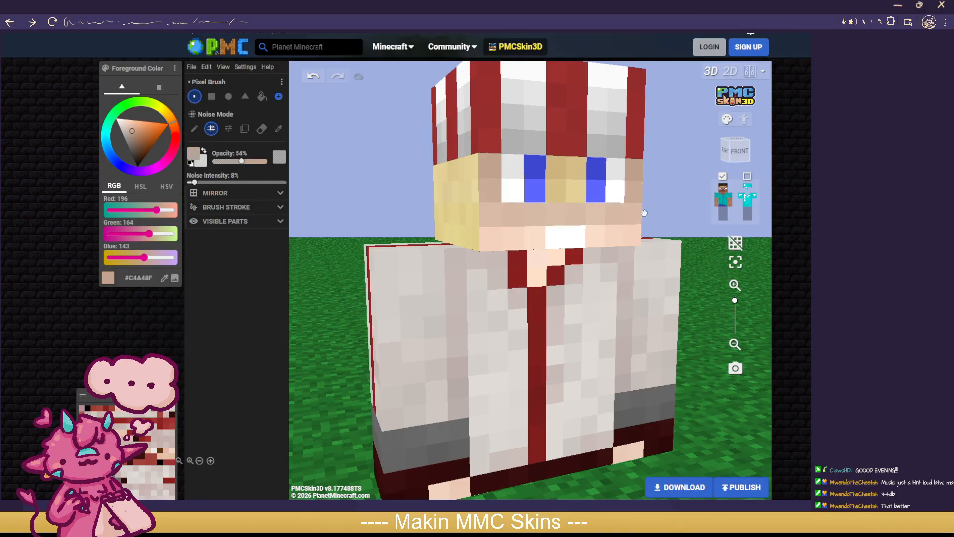
pyautogui.click(312, 84)
# Step: Sample the light cheek tone #F9DDC8 and blend it at 24% opacity over the upper pixels beside both eyes
pyautogui.click(278, 129)
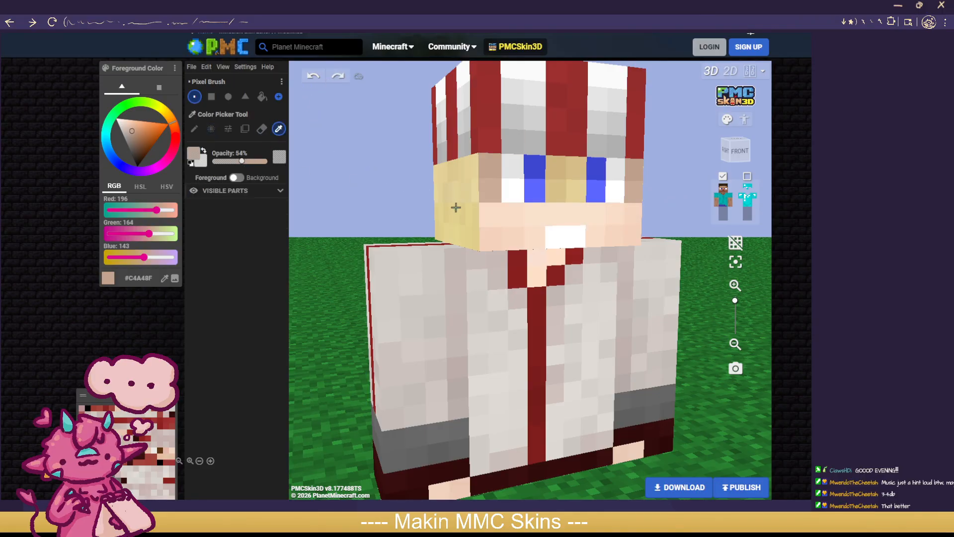
pyautogui.click(484, 215)
pyautogui.click(212, 129)
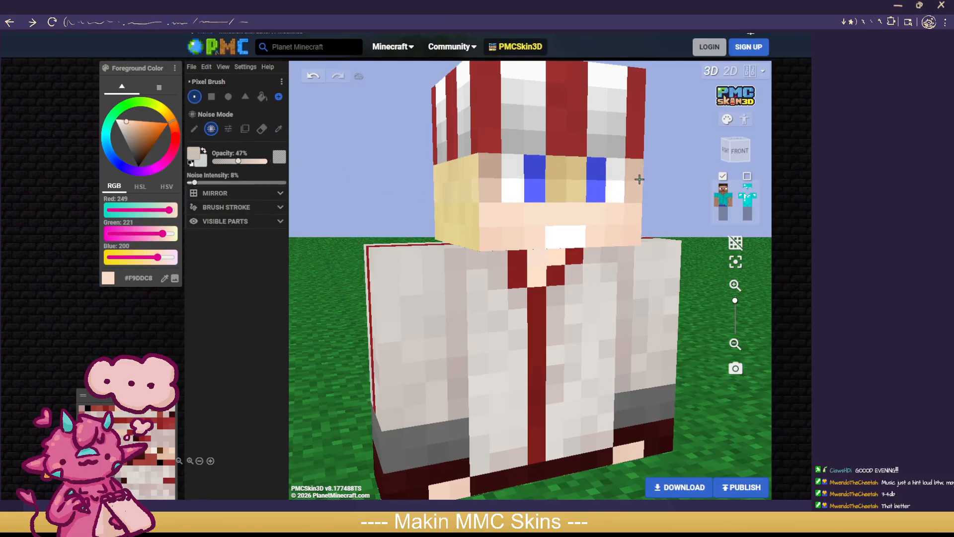
pyautogui.click(225, 162)
pyautogui.click(486, 176)
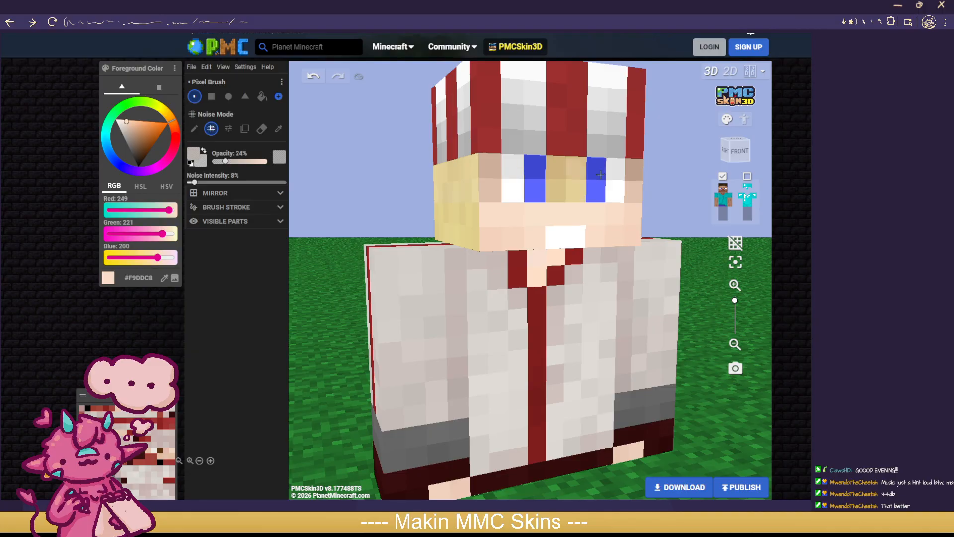
pyautogui.click(636, 174)
pyautogui.moveTo(682, 195)
pyautogui.mouseDown()
pyautogui.moveTo(653, 196)
pyautogui.moveTo(664, 199)
pyautogui.mouseUp()
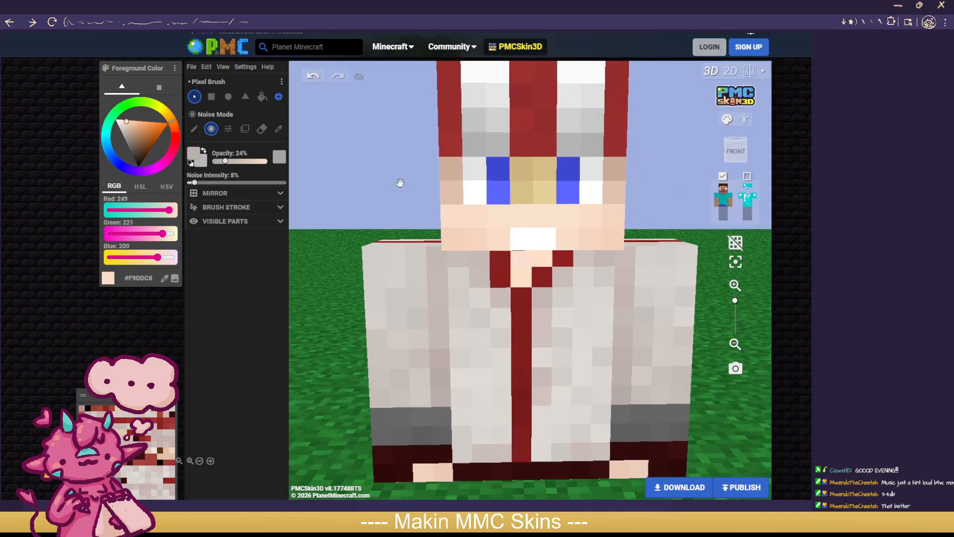
# Step: Show the outer layer to check the face together with the hair and cap, and hide the head's outer layer again
pyautogui.click(747, 177)
pyautogui.scroll(-5, 694, 196)
pyautogui.moveTo(659, 221); pyautogui.dragTo(690, 215)
pyautogui.scroll(5, 663, 217)
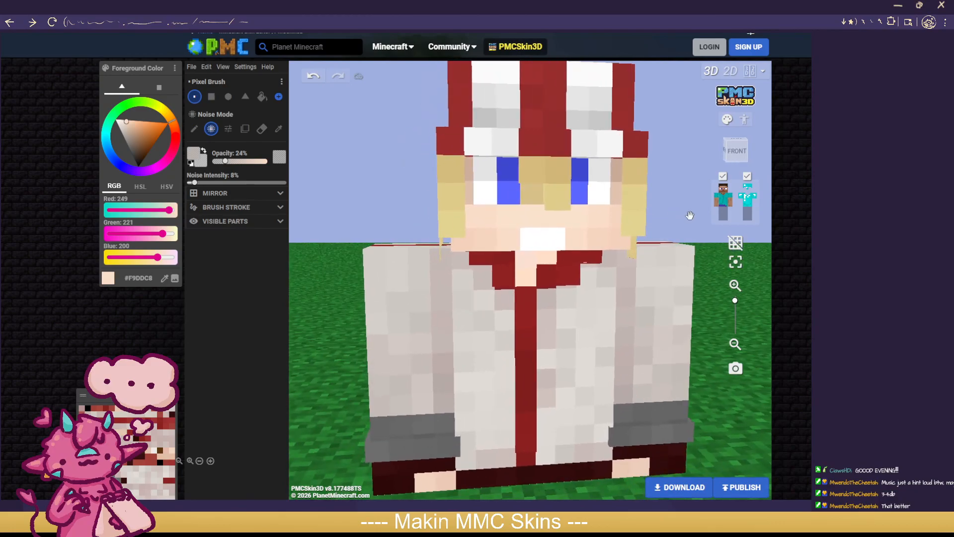
pyautogui.click(745, 193)
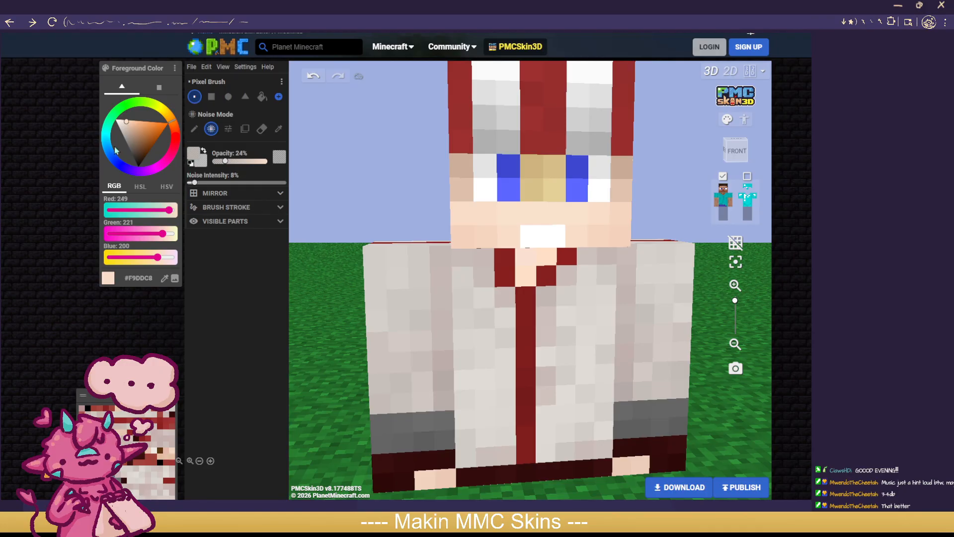
# Step: Set the foreground colour to the muted blue #446D9D for the eyes
pyautogui.moveTo(115, 150)
pyautogui.mouseDown()
pyautogui.moveTo(108, 163)
pyautogui.moveTo(145, 143)
pyautogui.moveTo(138, 135)
pyautogui.mouseUp()
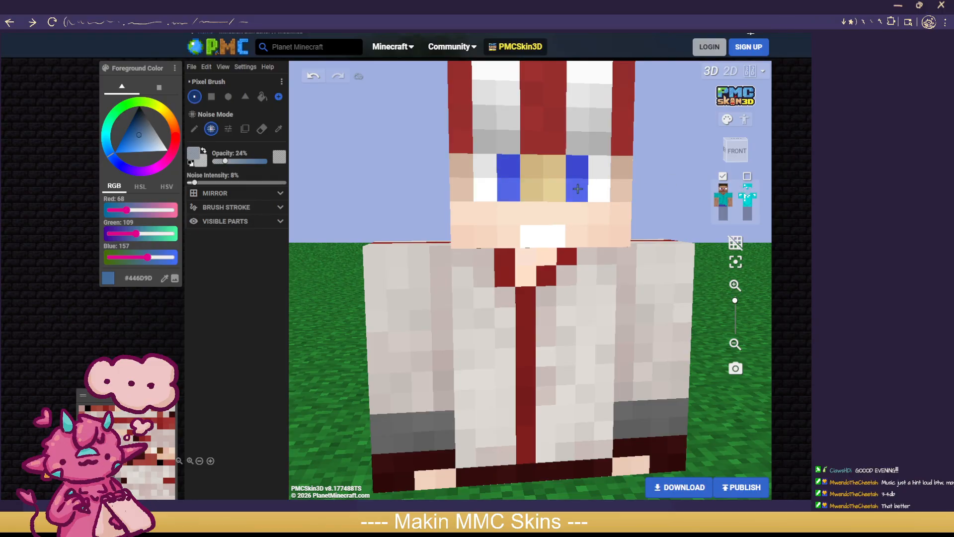
pyautogui.scroll(-4, 577, 176)
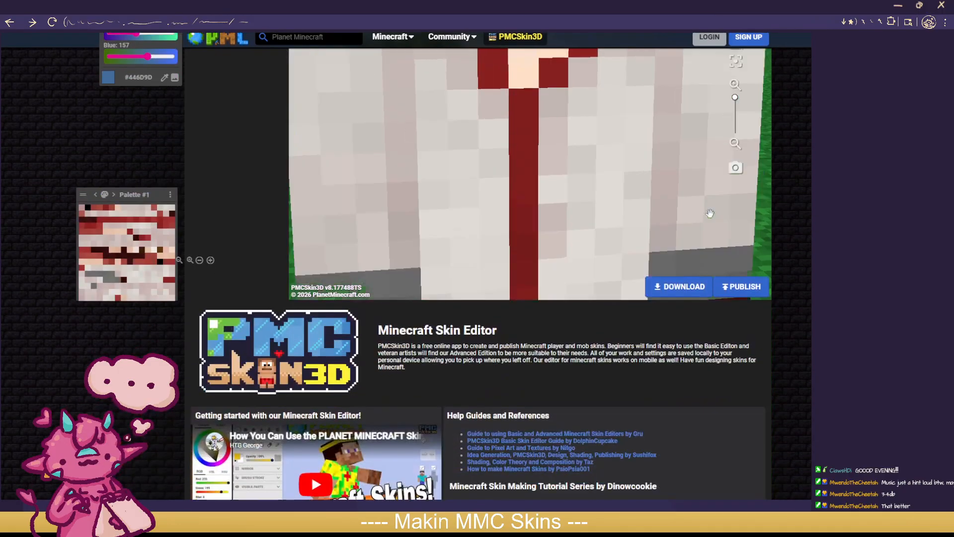
pyautogui.scroll(4, 702, 221)
pyautogui.scroll(-7, 612, 211)
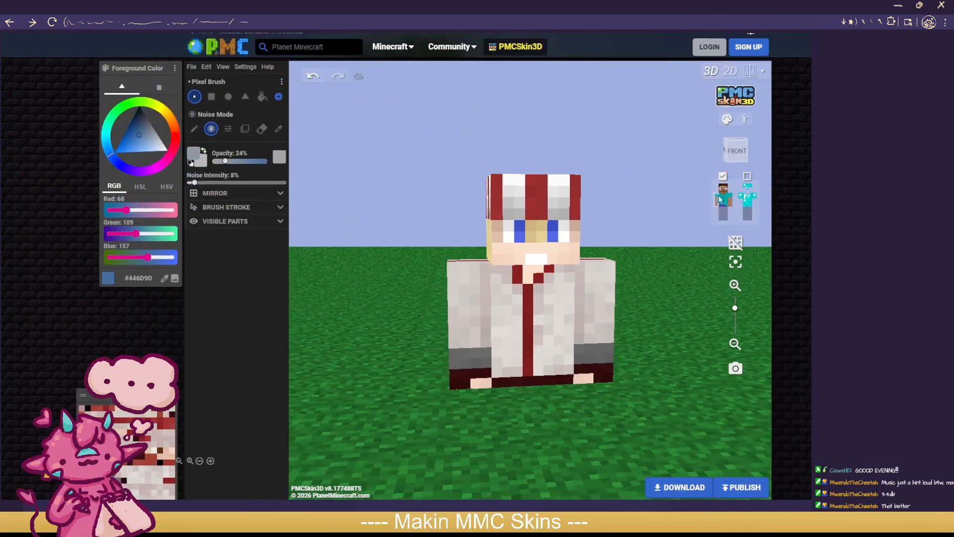
# Step: Show the outer layer and both legs again and examine the whole figure from the front and at an angle
pyautogui.scroll(-6, 677, 262)
pyautogui.moveTo(641, 328); pyautogui.dragTo(708, 320)
pyautogui.moveTo(560, 320); pyautogui.dragTo(631, 315)
pyautogui.click(723, 213)
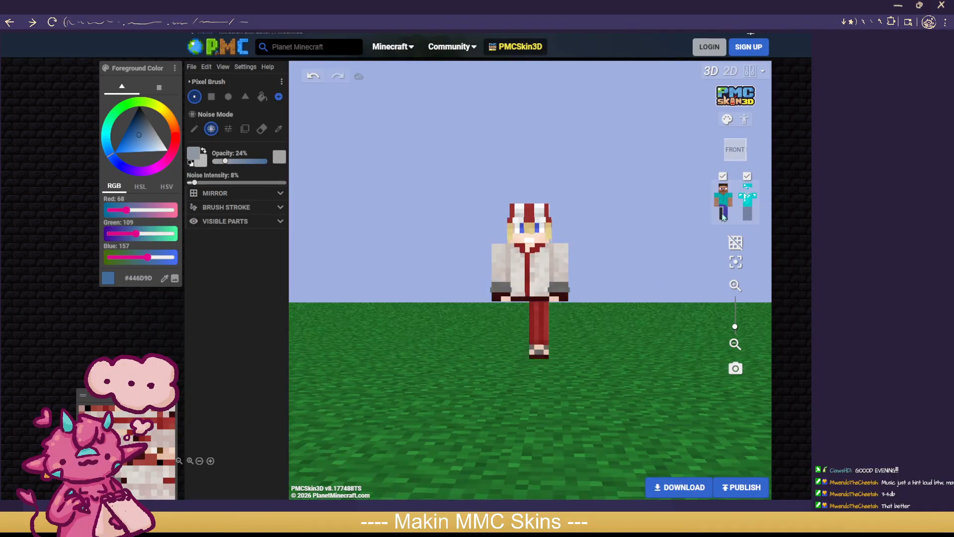
pyautogui.click(748, 218)
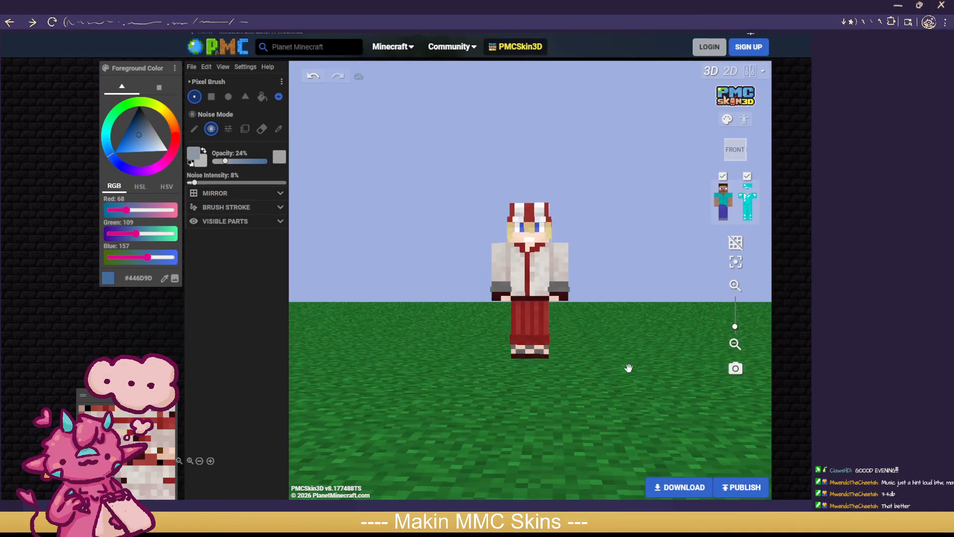
pyautogui.moveTo(629, 368); pyautogui.dragTo(642, 393)
pyautogui.scroll(2, 645, 392)
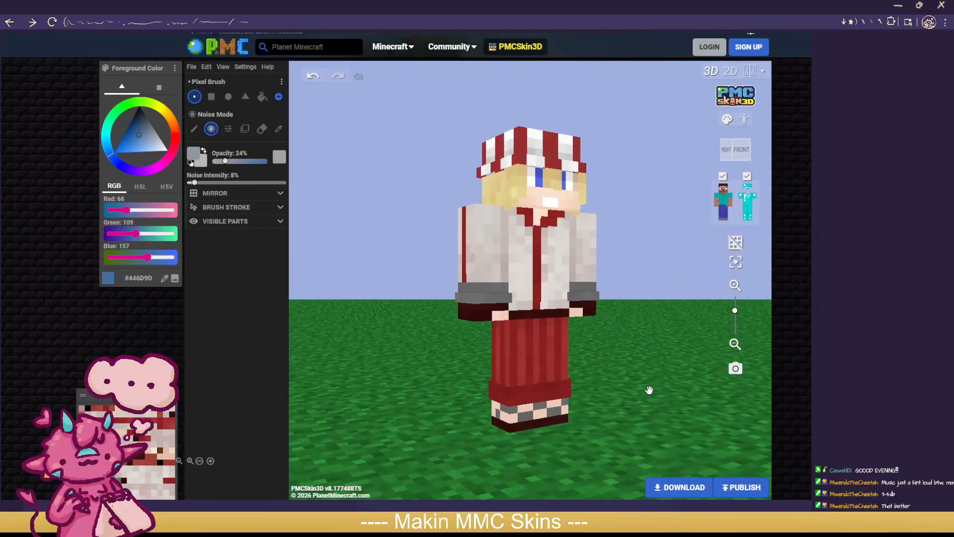
# Step: Hide the head and the whole outer layer, and sample the hand's skin tone #ECCAB6 for the noise brush
pyautogui.click(747, 190)
pyautogui.click(724, 191)
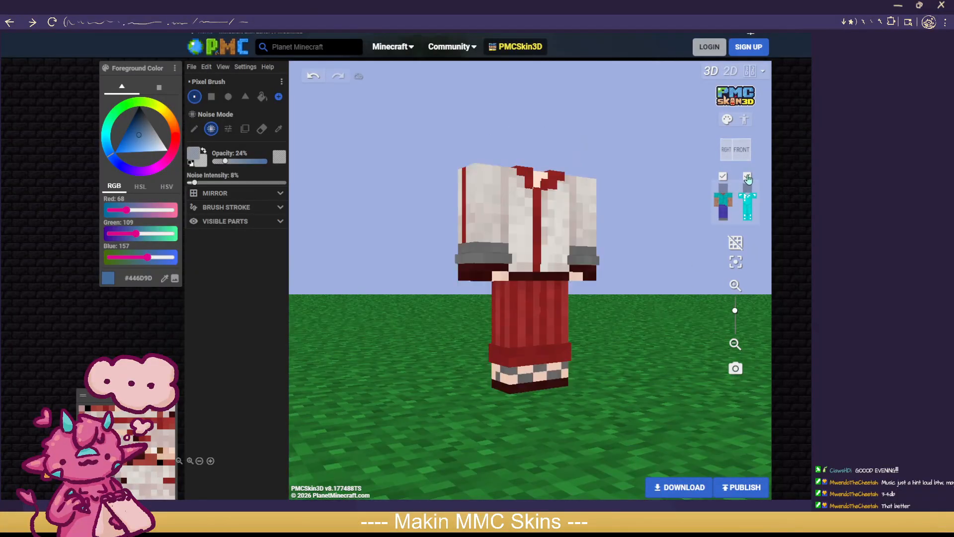
pyautogui.click(747, 177)
pyautogui.scroll(1, 649, 361)
pyautogui.click(279, 129)
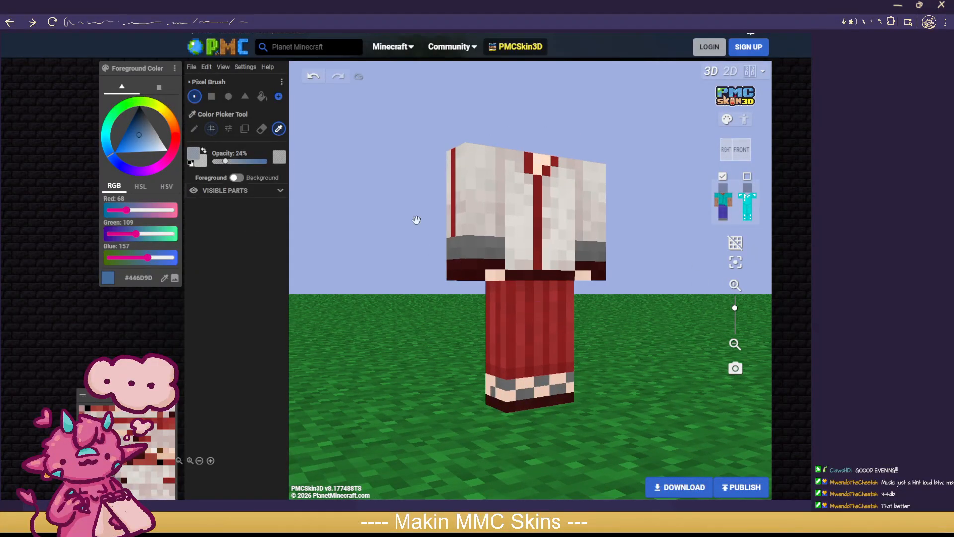
pyautogui.click(502, 274)
pyautogui.click(211, 129)
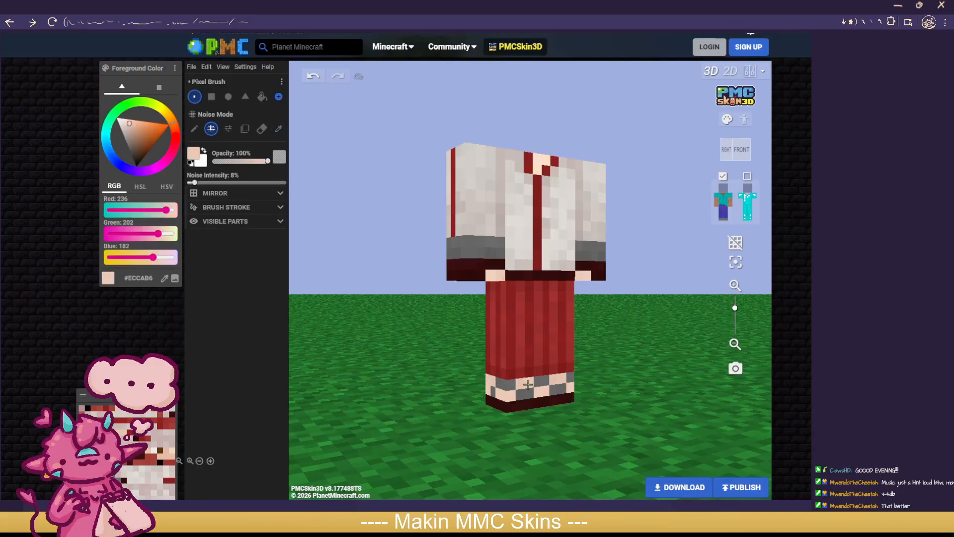
# Step: Hide the left leg and tint the upper bare-skin pixels of the remaining foot with #DFAC92 at 38% opacity
pyautogui.moveTo(652, 396); pyautogui.dragTo(477, 390)
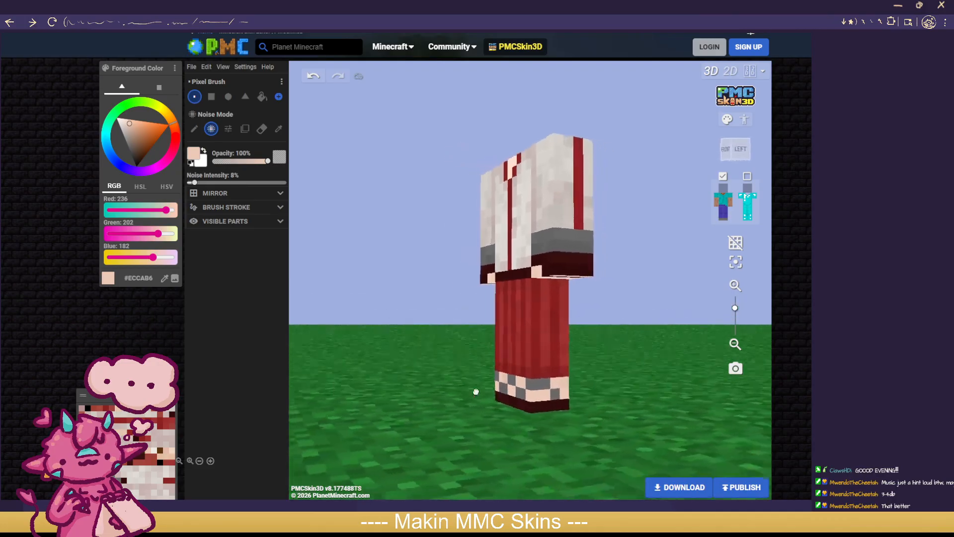
pyautogui.click(726, 217)
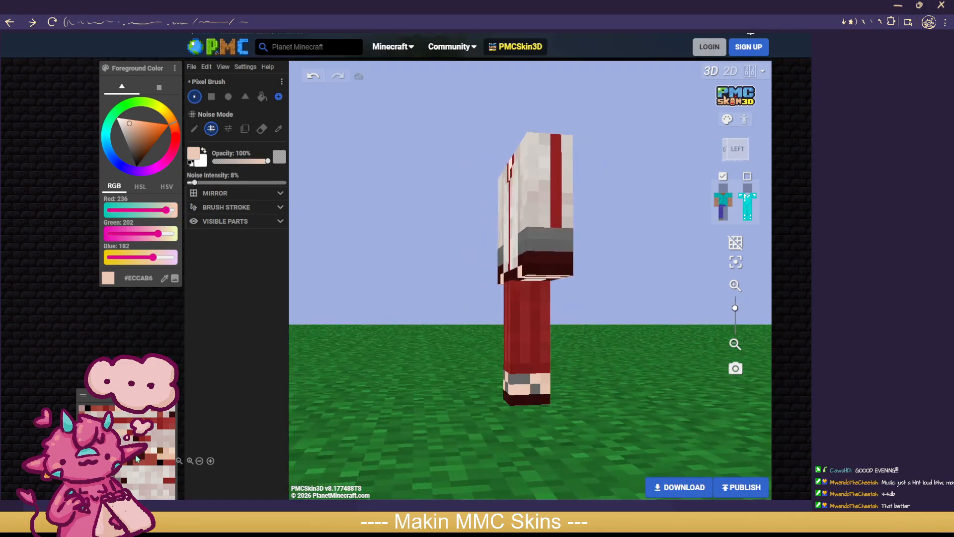
pyautogui.click(122, 444)
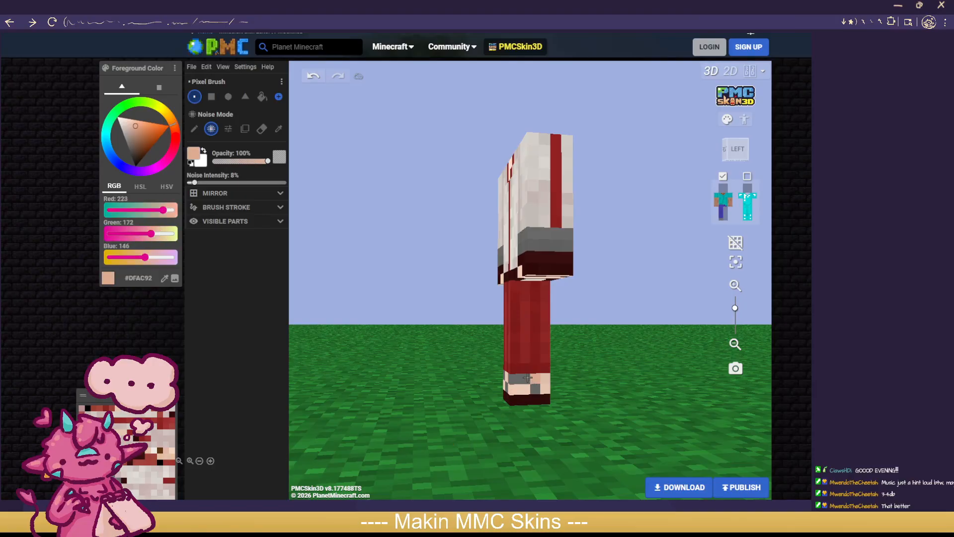
pyautogui.click(234, 162)
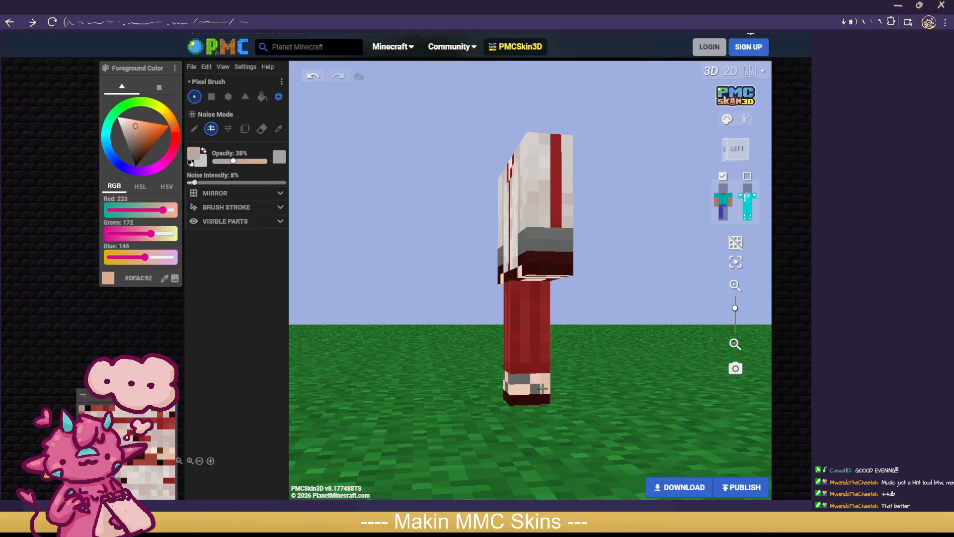
pyautogui.moveTo(490, 445); pyautogui.dragTo(586, 449)
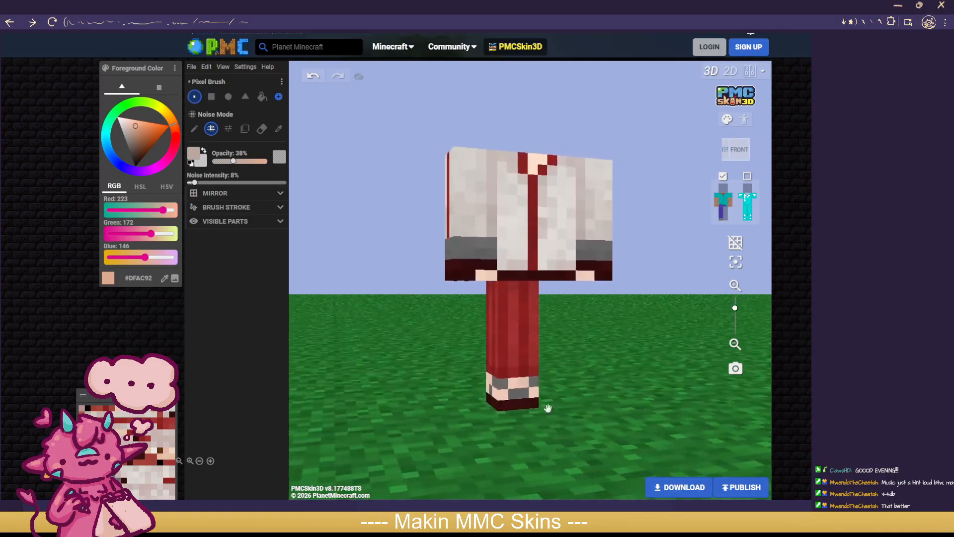
pyautogui.moveTo(513, 393); pyautogui.dragTo(496, 391, button='right')
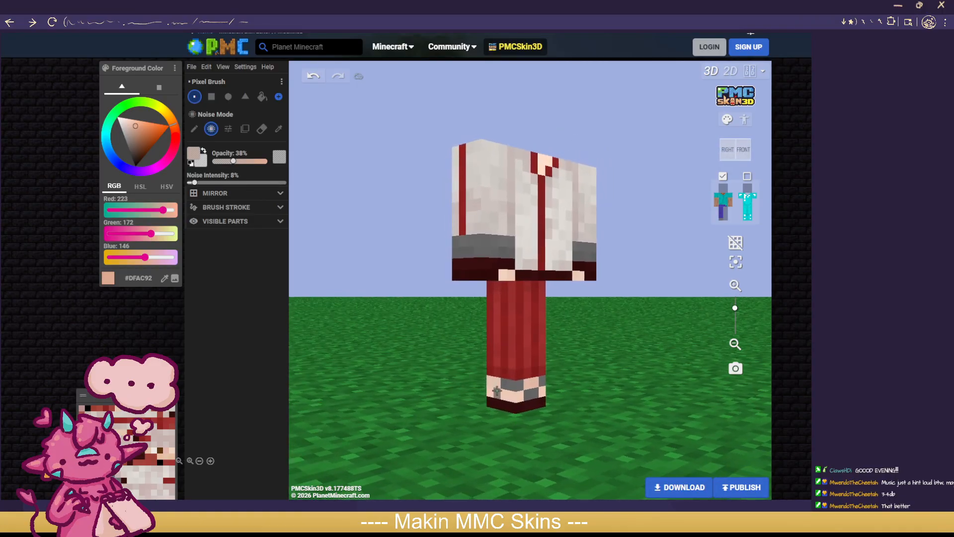
pyautogui.moveTo(413, 379); pyautogui.dragTo(297, 206)
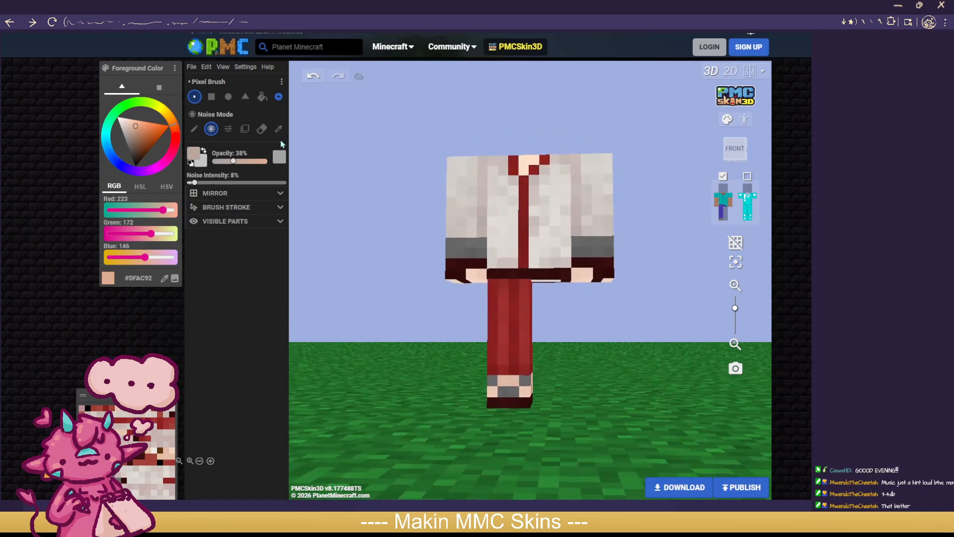
# Step: Paint strap pixels in the upper row at the front of the foot with grey #6A6A6A, raising the opacity to 100%
pyautogui.click(107, 442)
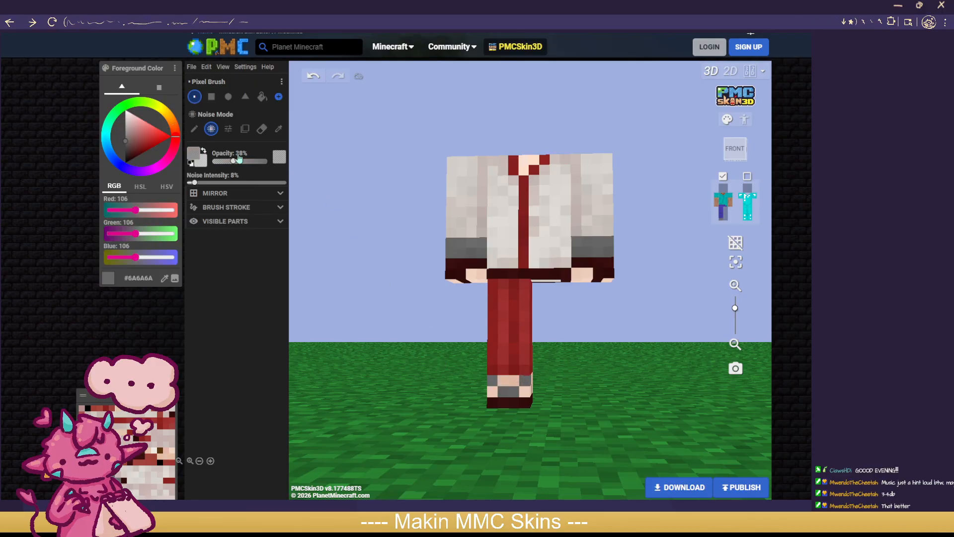
pyautogui.moveTo(243, 164); pyautogui.dragTo(258, 162)
pyautogui.click(529, 382)
pyautogui.moveTo(262, 164); pyautogui.dragTo(268, 162)
pyautogui.click(505, 380)
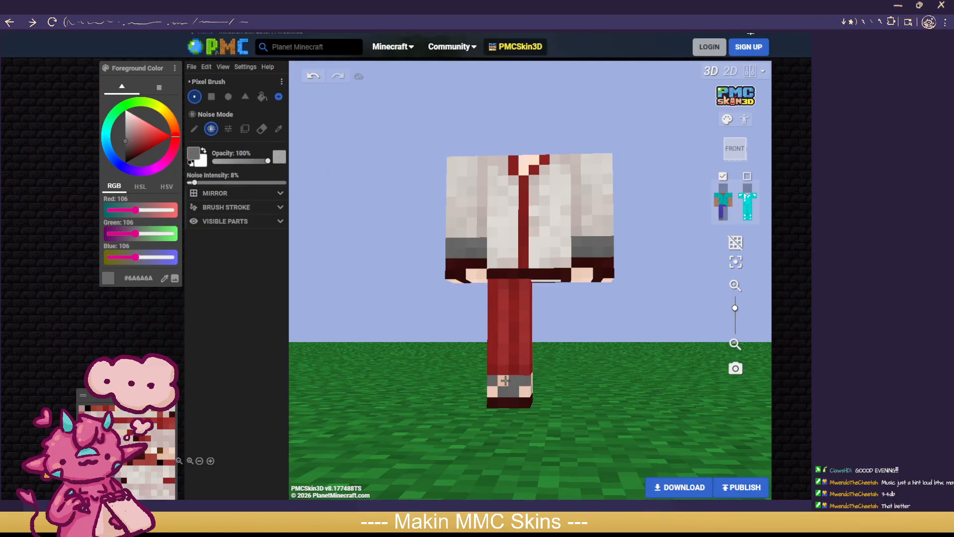
pyautogui.moveTo(350, 328); pyautogui.dragTo(379, 331)
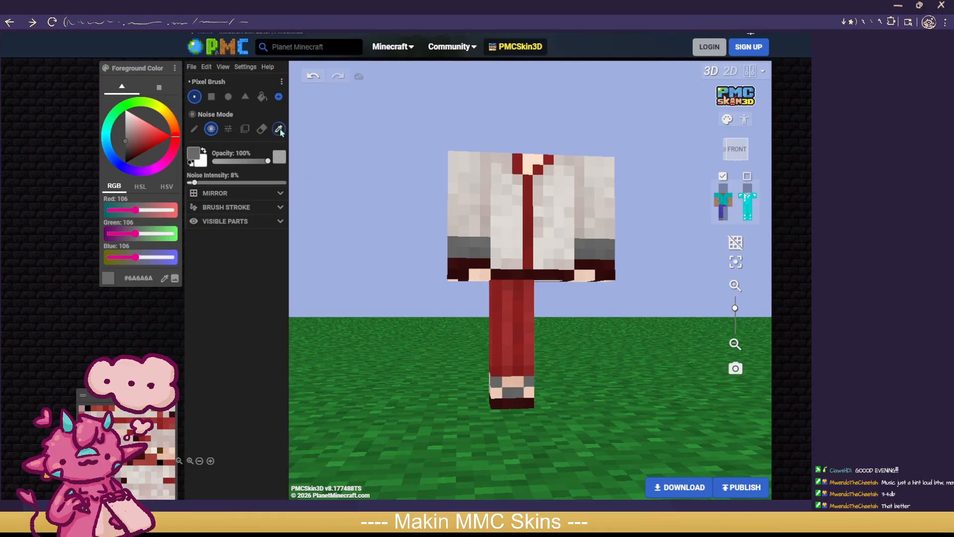
# Step: Sample the darker grey #5D5D5D from the sleeve cuff and shade the sandal's strap pixels around the foot
pyautogui.click(279, 129)
pyautogui.click(472, 251)
pyautogui.click(211, 129)
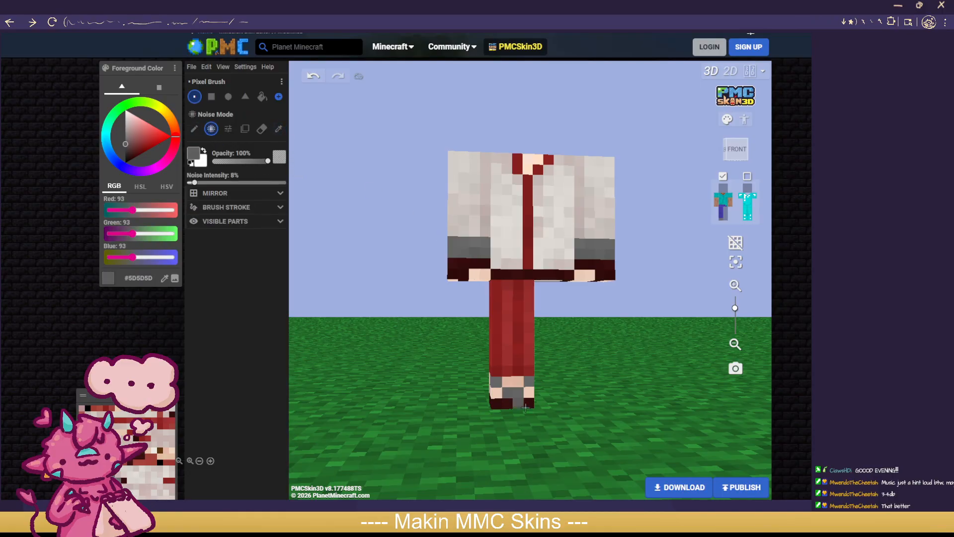
pyautogui.moveTo(529, 403); pyautogui.dragTo(532, 385)
pyautogui.moveTo(427, 412); pyautogui.dragTo(520, 415)
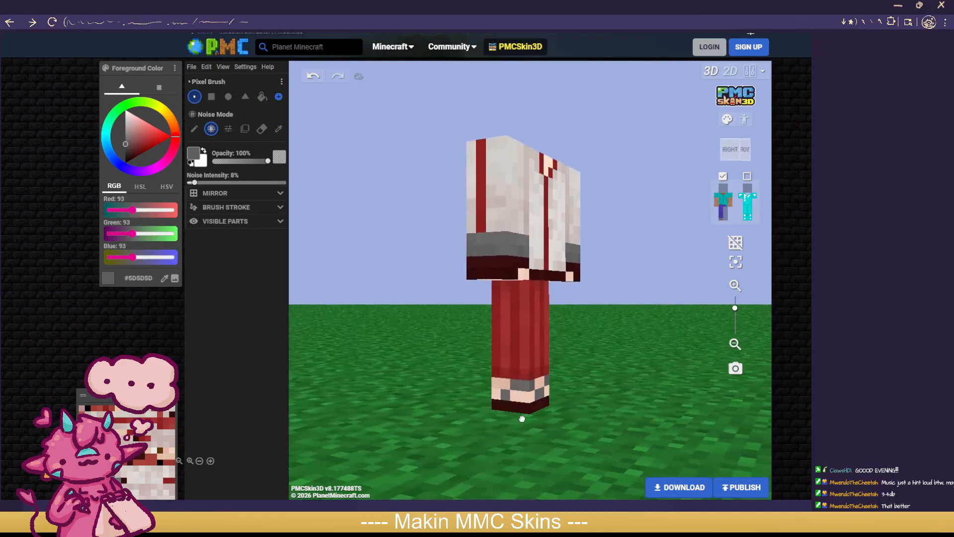
pyautogui.moveTo(585, 388); pyautogui.dragTo(425, 390)
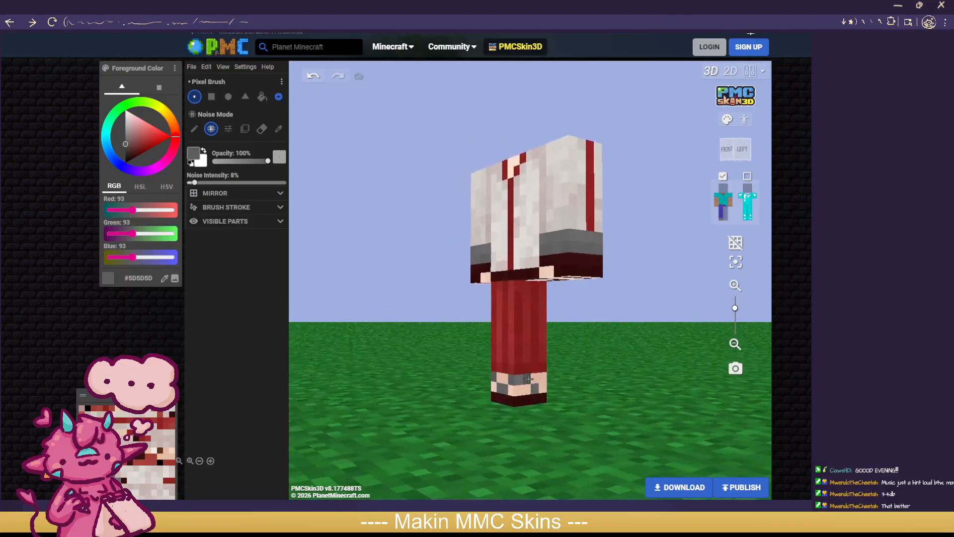
pyautogui.moveTo(534, 387); pyautogui.dragTo(694, 397)
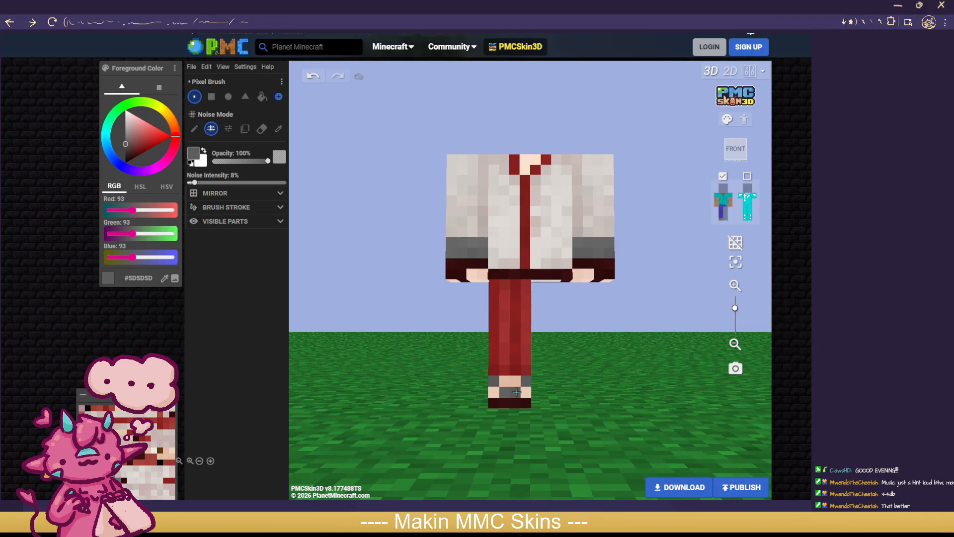
# Step: Show the hidden leg, the head and the full outer layer again and check the whole skin from the front
pyautogui.click(725, 218)
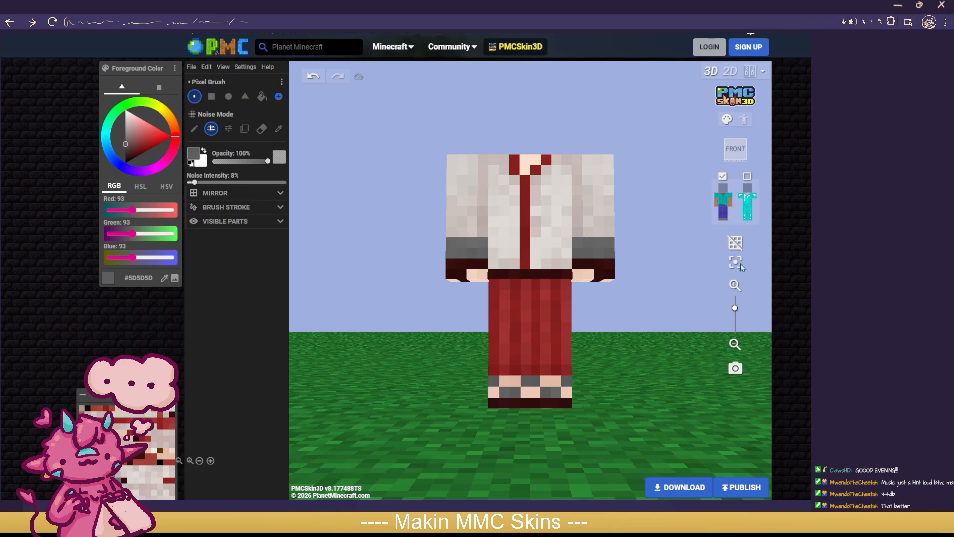
pyautogui.click(727, 190)
pyautogui.click(747, 178)
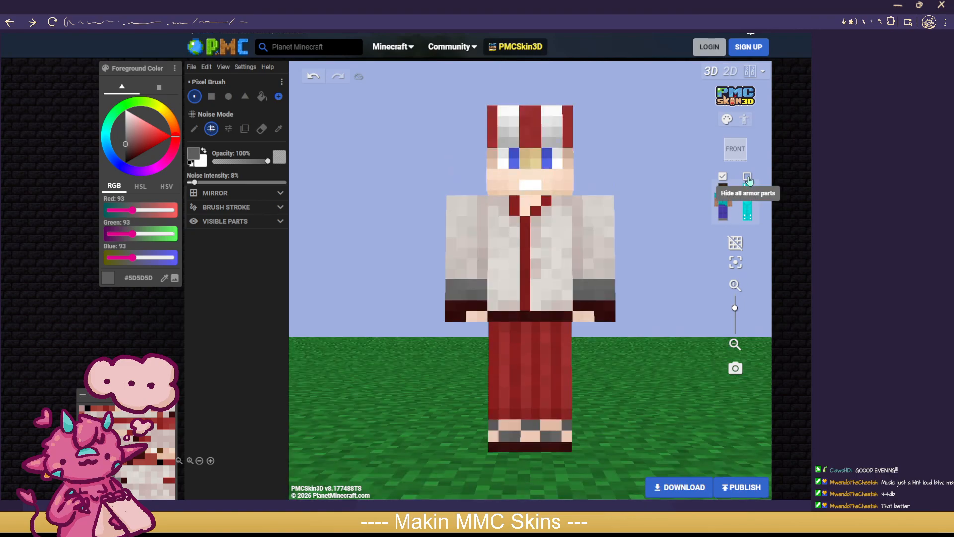
pyautogui.scroll(-5, 678, 324)
pyautogui.scroll(1, 617, 387)
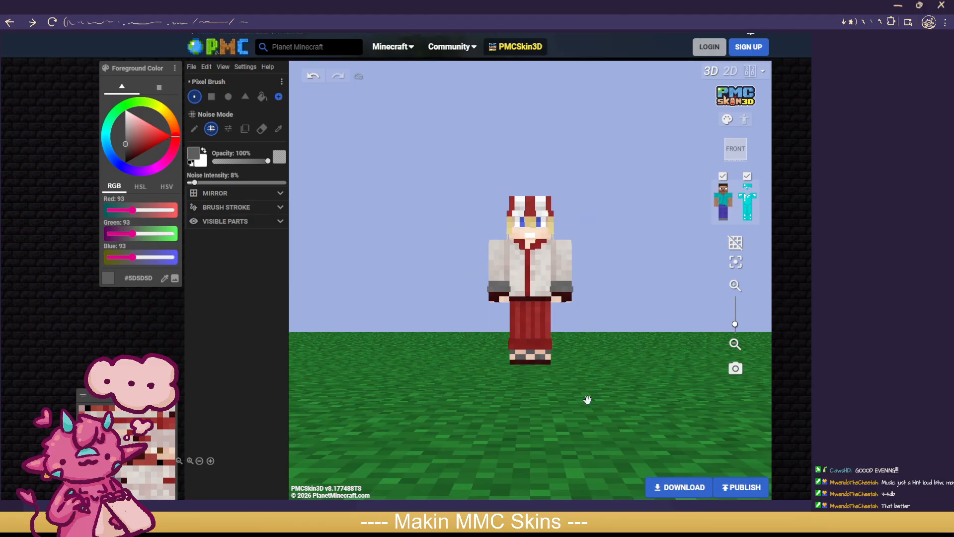
pyautogui.scroll(4, 594, 412)
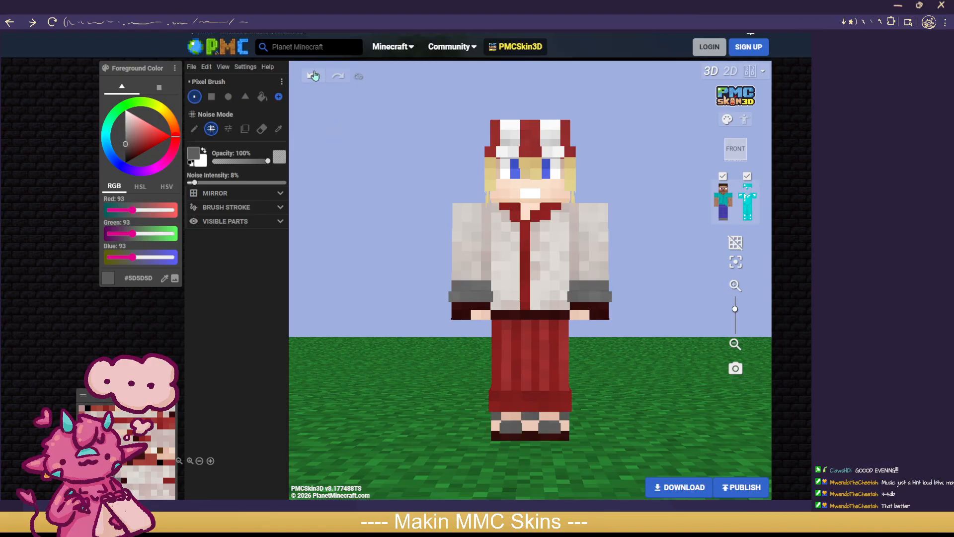
# Step: Try reworking the front of the sandals with the sole's dark red #381010 and undo the strokes
pyautogui.click(313, 75)
pyautogui.click(511, 432)
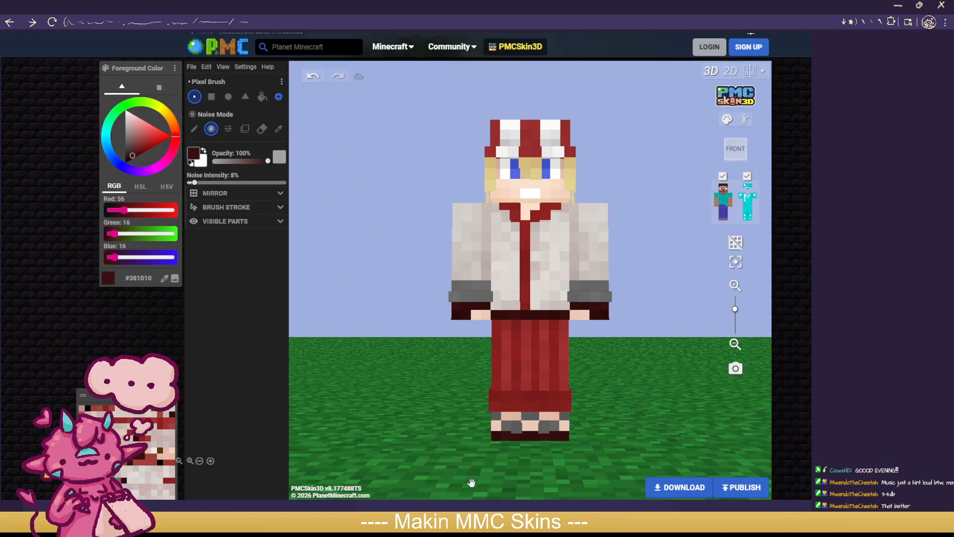
pyautogui.moveTo(537, 475); pyautogui.dragTo(485, 462)
pyautogui.moveTo(593, 440); pyautogui.dragTo(488, 443)
pyautogui.scroll(-3, 589, 456)
pyautogui.moveTo(586, 456); pyautogui.dragTo(725, 452)
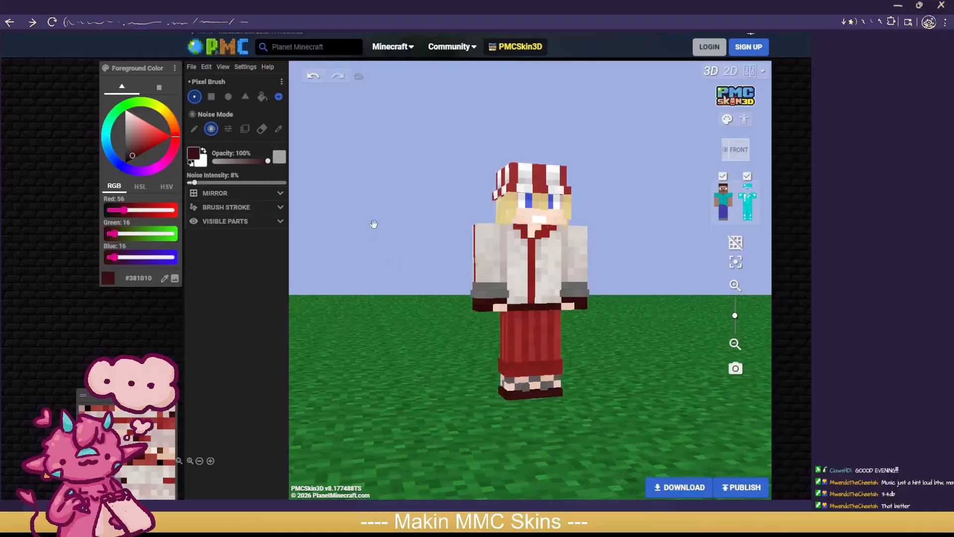
pyautogui.click(314, 79)
pyautogui.click(314, 79)
pyautogui.moveTo(623, 373); pyautogui.dragTo(639, 401)
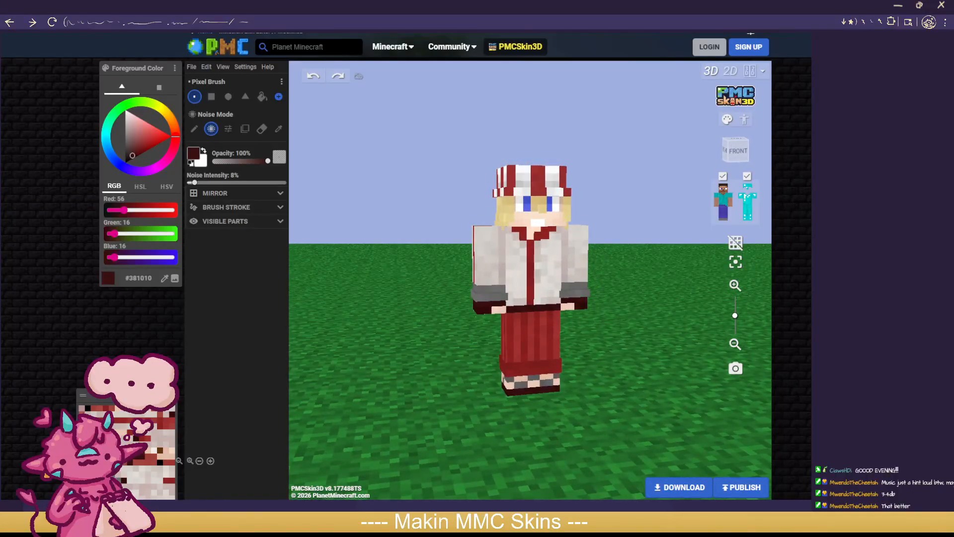
# Step: Save the finished white-jacket skin to a file
pyautogui.click(192, 66)
pyautogui.click(240, 183)
# Step: Open the Advanced Editor in a duplicate of the editor's browser tab, looking over the red-haired skin in another tab meanwhile
pyautogui.rightClick(320, 7)
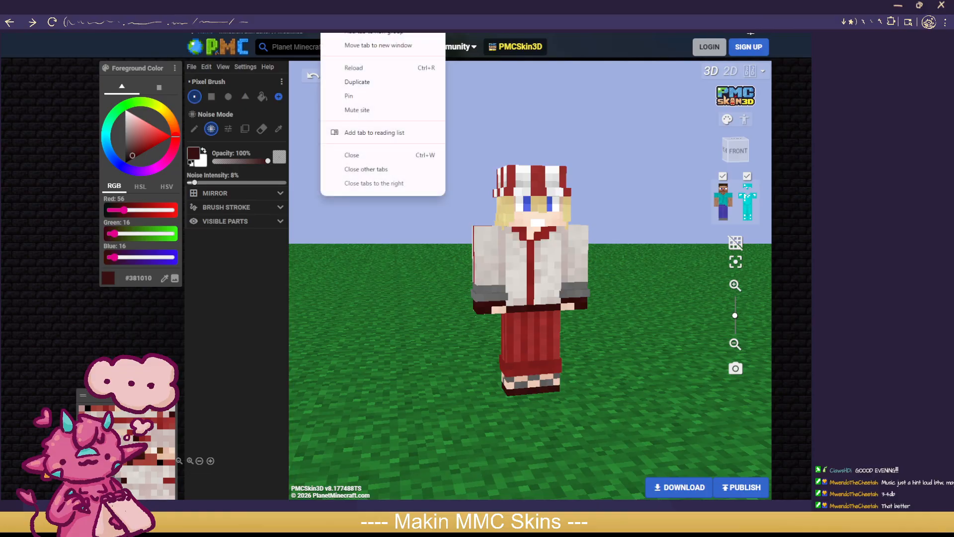
pyautogui.click(382, 82)
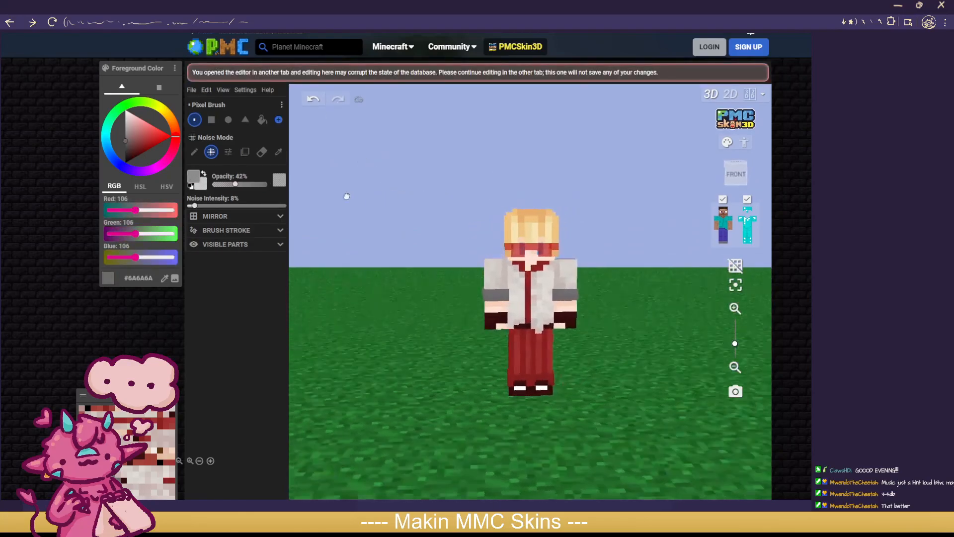
pyautogui.moveTo(146, 206); pyautogui.dragTo(401, 195)
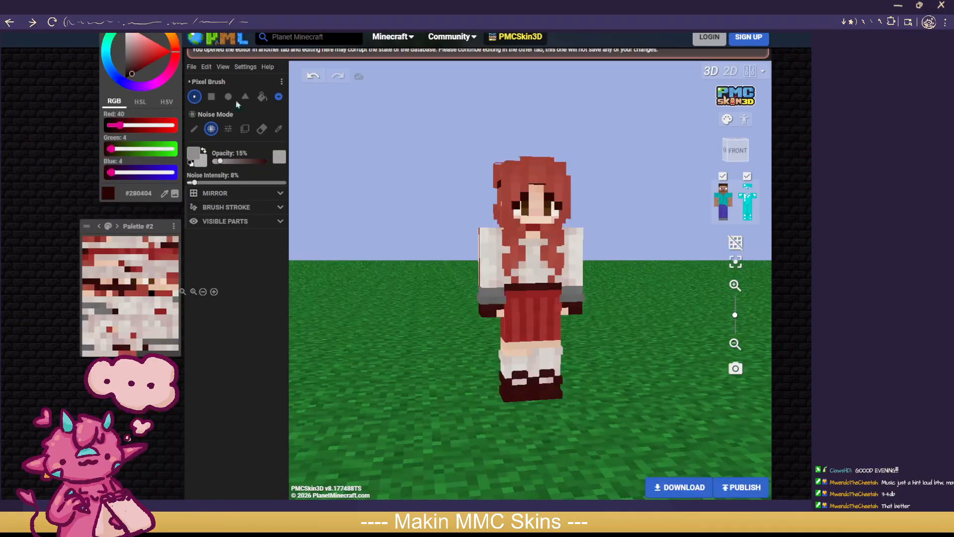
pyautogui.moveTo(349, 186)
pyautogui.mouseDown()
pyautogui.moveTo(422, 185)
pyautogui.moveTo(77, 192)
pyautogui.moveTo(386, 189)
pyautogui.moveTo(367, 189)
pyautogui.mouseUp()
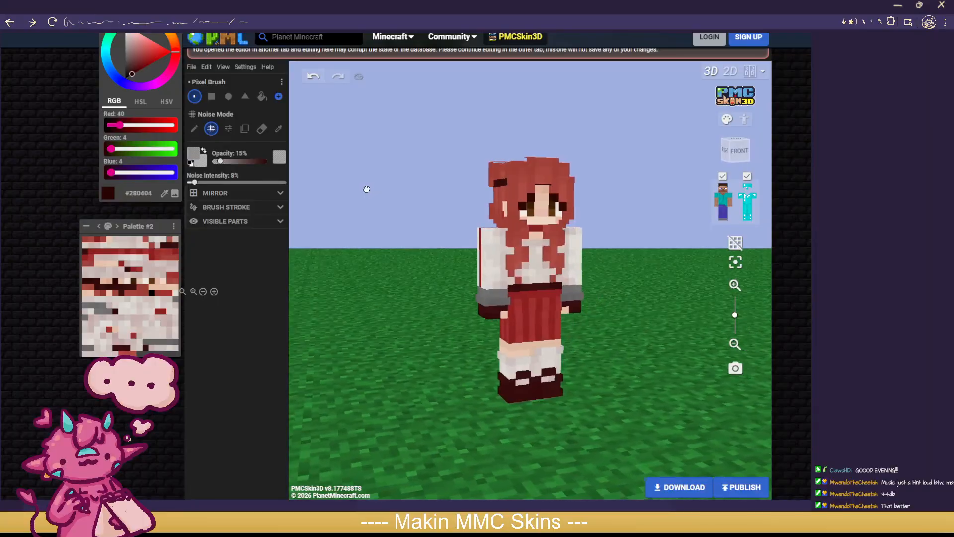
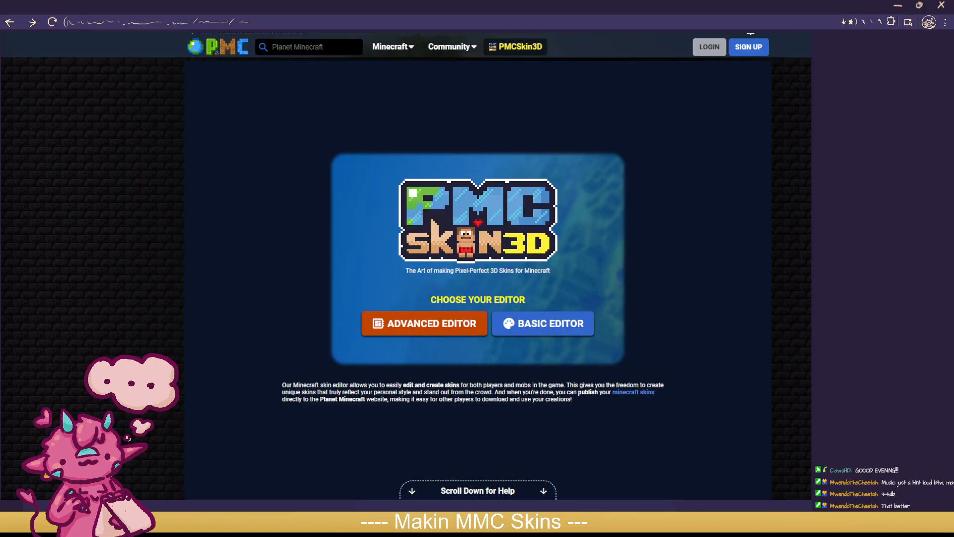
pyautogui.click(403, 332)
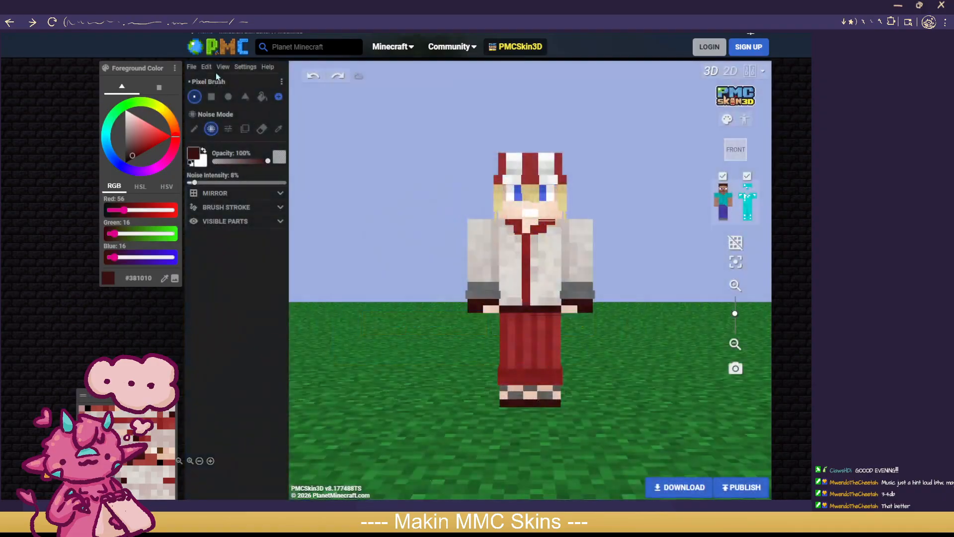
# Step: Import another player's existing skin into the editor by entering their Minecraft username
pyautogui.click(192, 67)
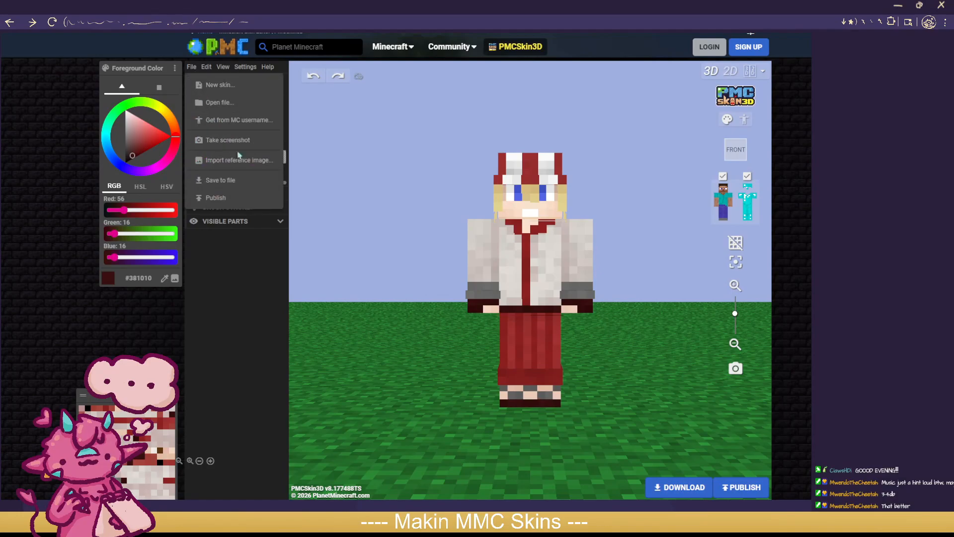
pyautogui.click(236, 123)
pyautogui.click(398, 294)
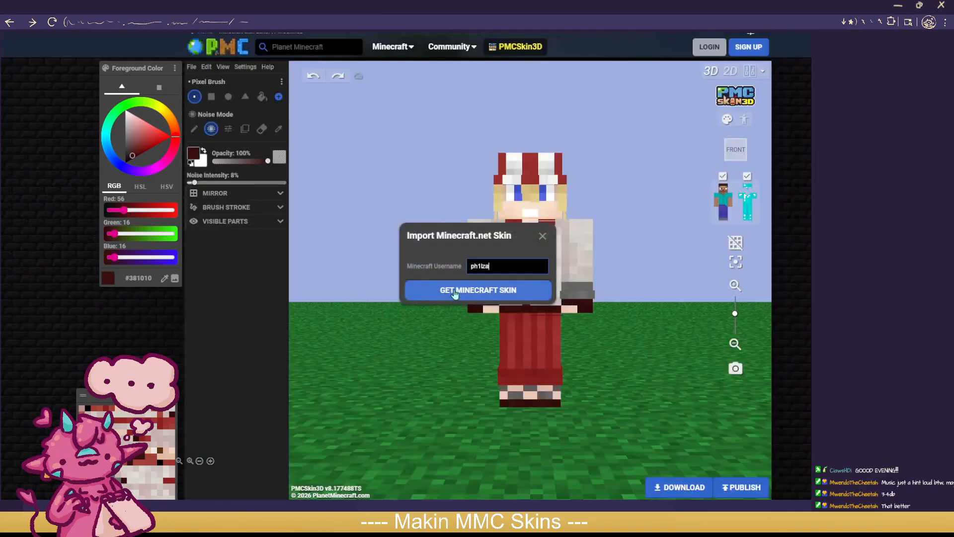
pyautogui.moveTo(492, 267); pyautogui.dragTo(462, 271)
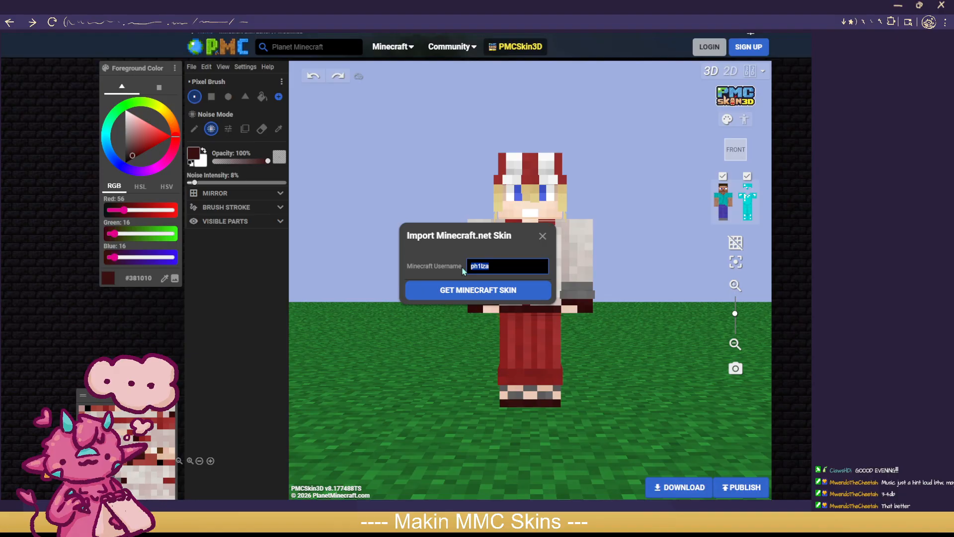
pyautogui.write('bekyamon')
pyautogui.click(477, 290)
# Step: Compare the imported brown-haired skin with the red-haired outfit skin and save the imported one to a file
pyautogui.moveTo(622, 311); pyautogui.dragTo(644, 321)
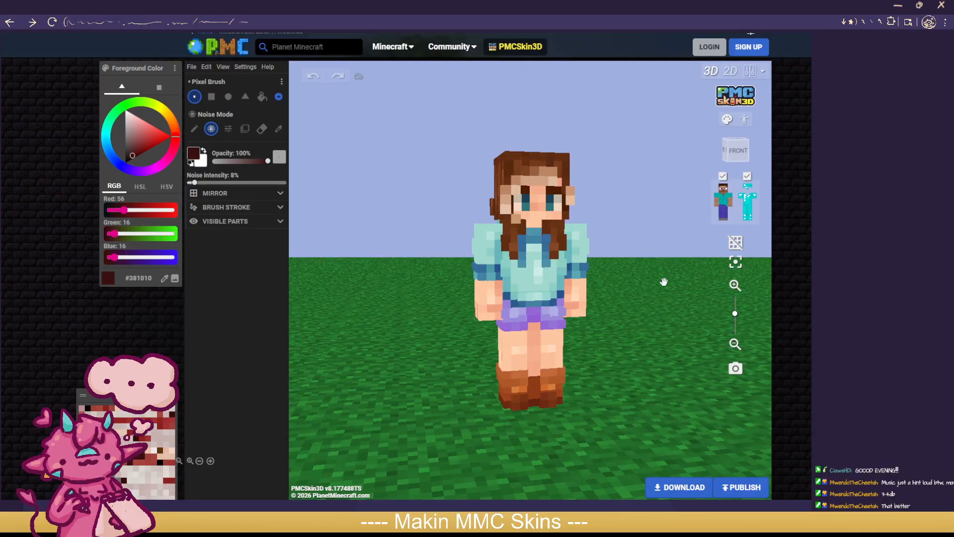
pyautogui.moveTo(662, 279)
pyautogui.mouseDown()
pyautogui.moveTo(654, 297)
pyautogui.moveTo(422, 300)
pyautogui.moveTo(651, 293)
pyautogui.mouseUp()
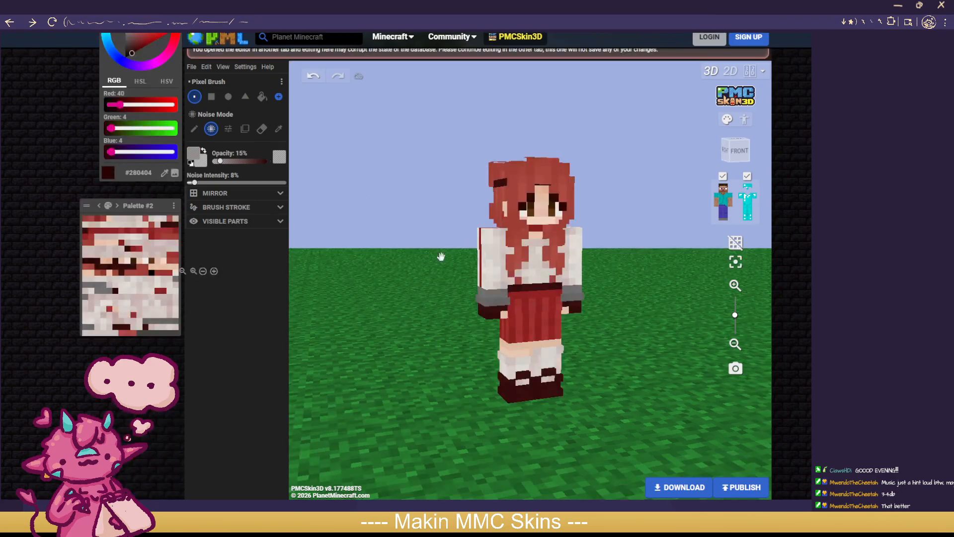
pyautogui.moveTo(658, 294); pyautogui.dragTo(604, 256)
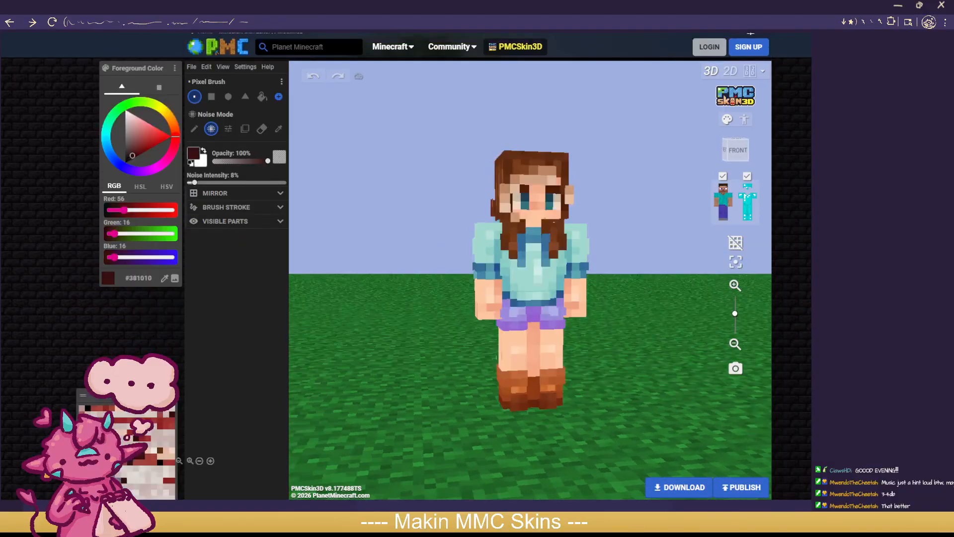
pyautogui.moveTo(656, 251); pyautogui.dragTo(690, 259)
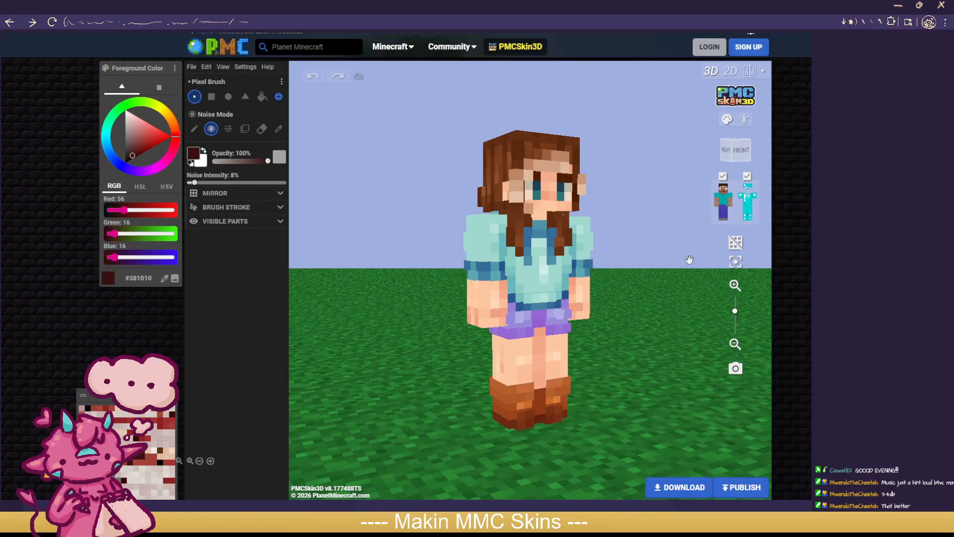
pyautogui.moveTo(401, 361); pyautogui.dragTo(347, 374)
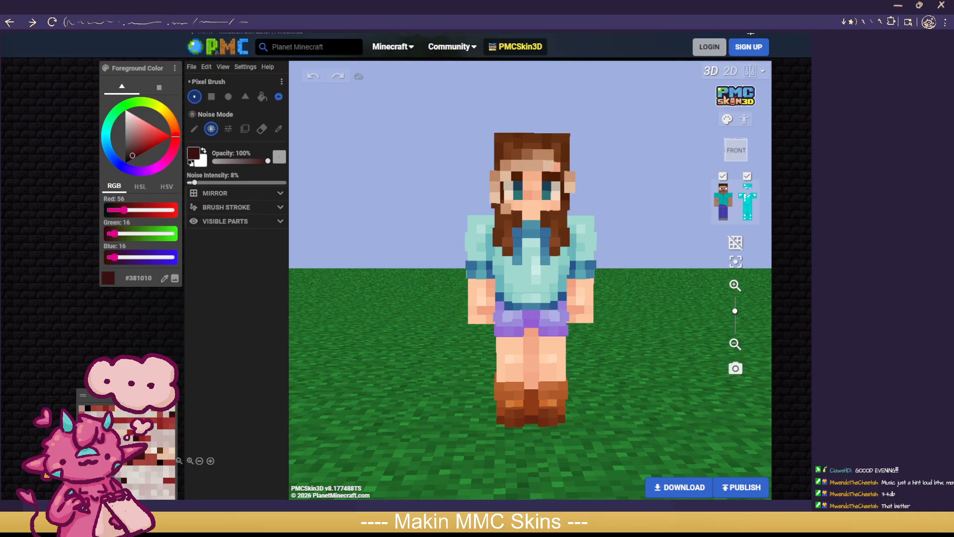
pyautogui.click(191, 66)
pyautogui.click(241, 180)
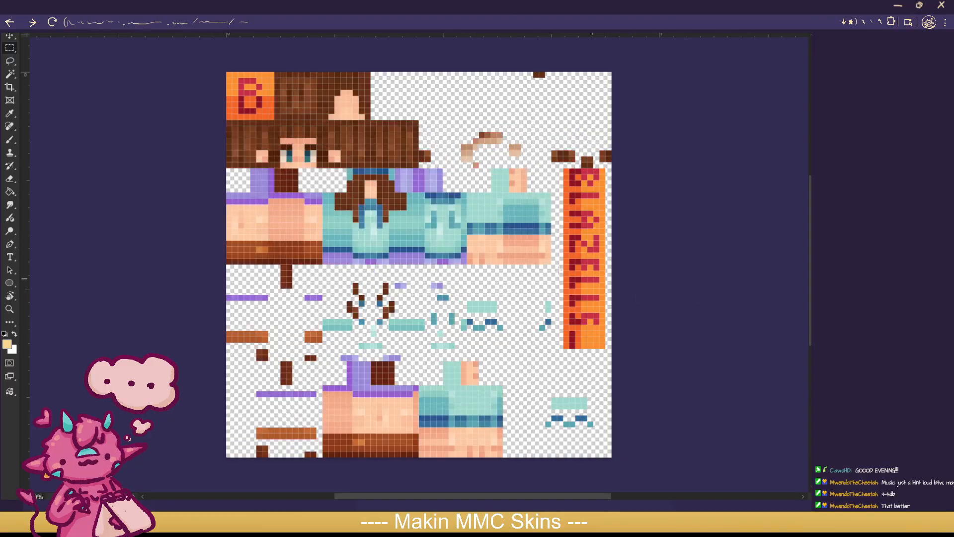
# Step: In Photoshop, mask the imported skin's layer down to the head area above the body textures and show the red-haired skin's layer
pyautogui.moveTo(225, 169); pyautogui.dragTo(646, 451)
pyautogui.hotkey('ctrl', 'shift', 'i')
pyautogui.press('Delete')
pyautogui.press('d')
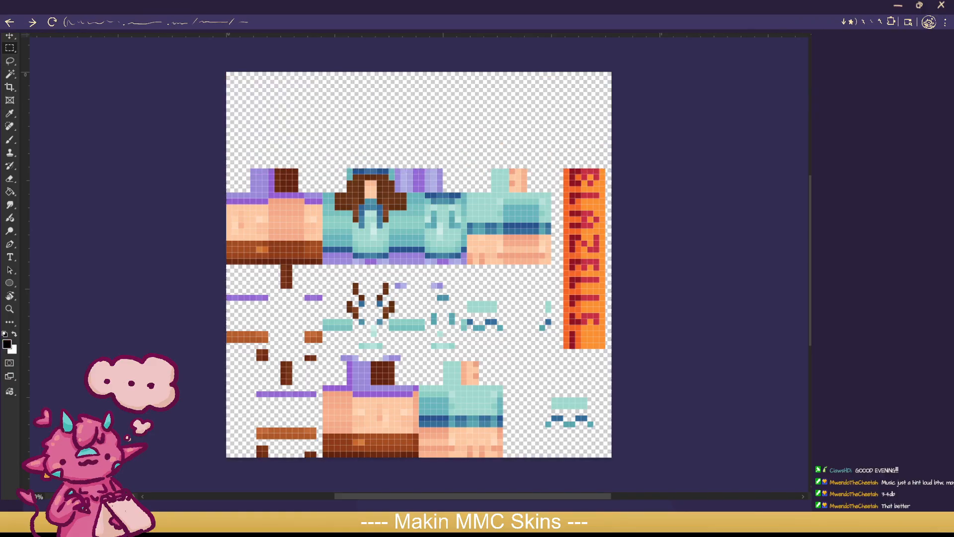
pyautogui.hotkey('ctrl', 'z')
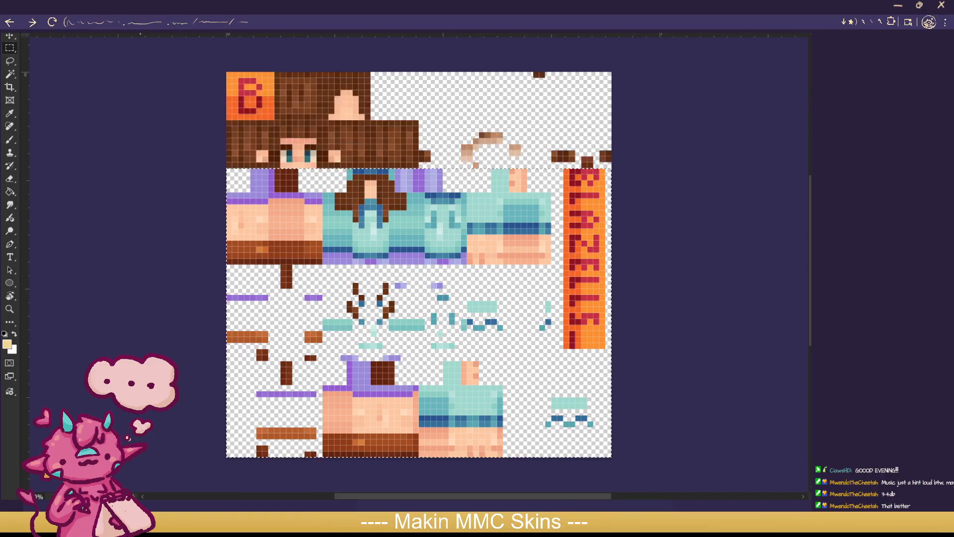
pyautogui.click(115, 3)
pyautogui.click(130, 31)
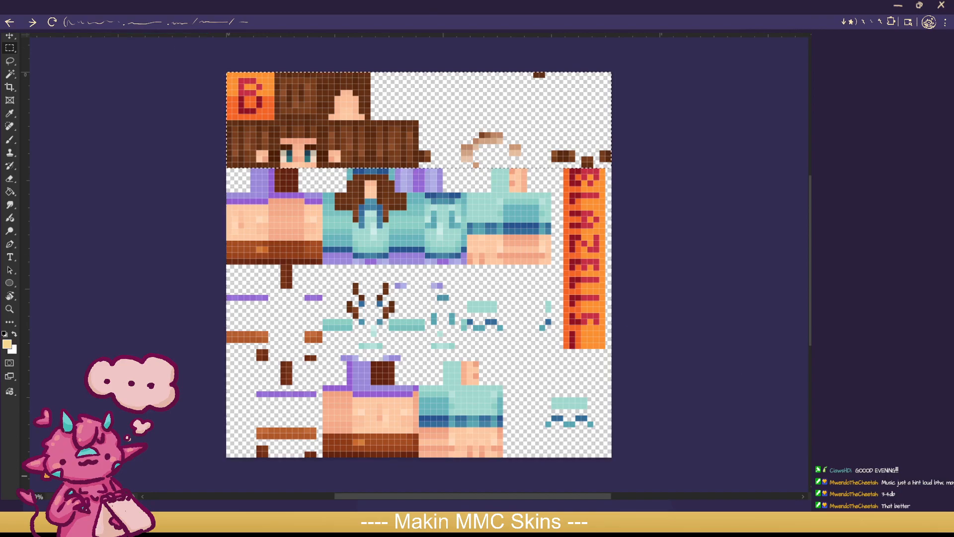
pyautogui.click(870, 503)
pyautogui.press('Delete')
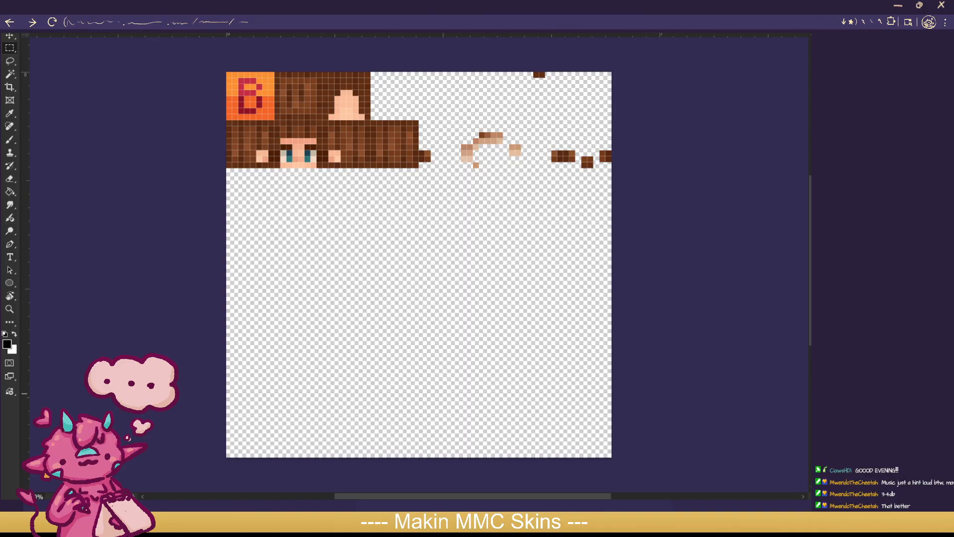
pyautogui.click(821, 340)
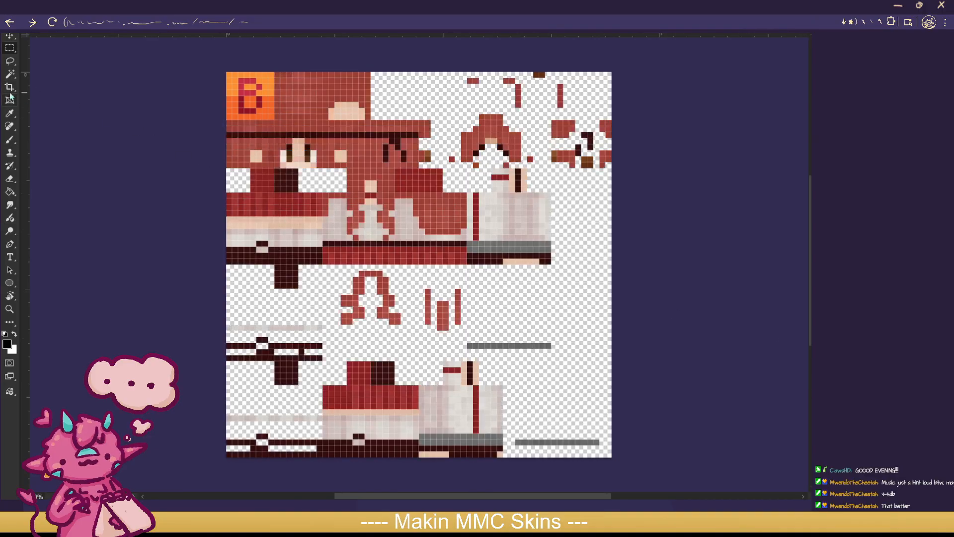
# Step: Try a hard-edged Eraser stroke on the layer mask over the empty area beside the arm textures
pyautogui.click(10, 178)
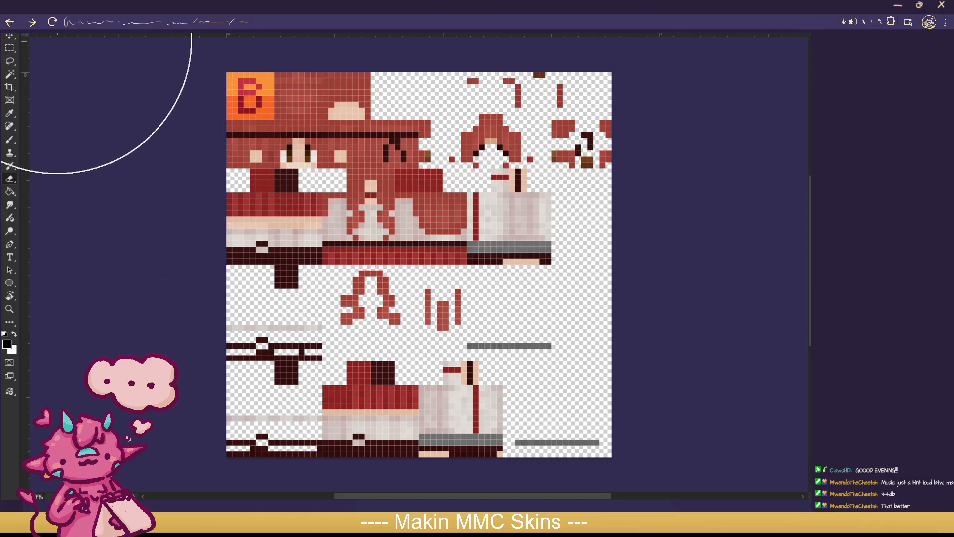
pyautogui.click(130, 15)
pyautogui.click(130, 26)
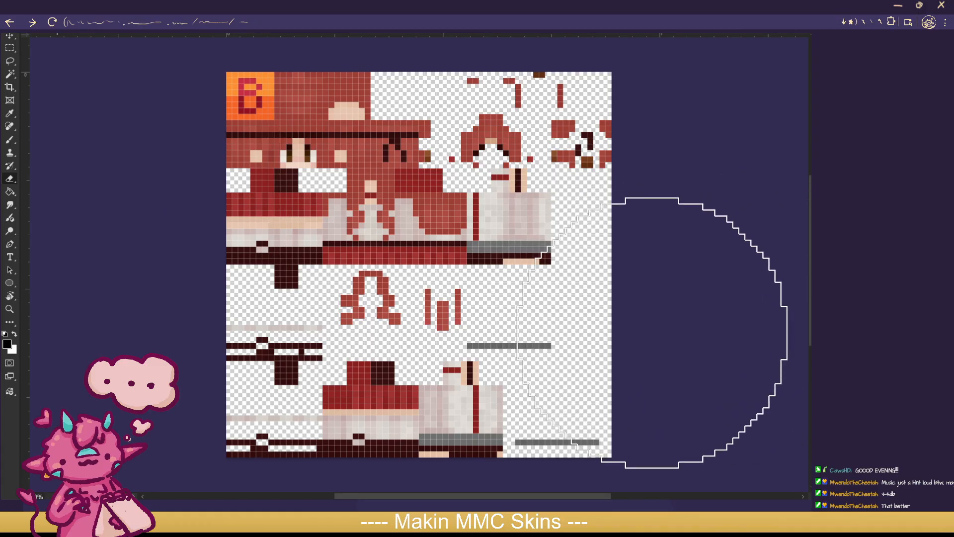
pyautogui.hotkey('ctrl', 'z')
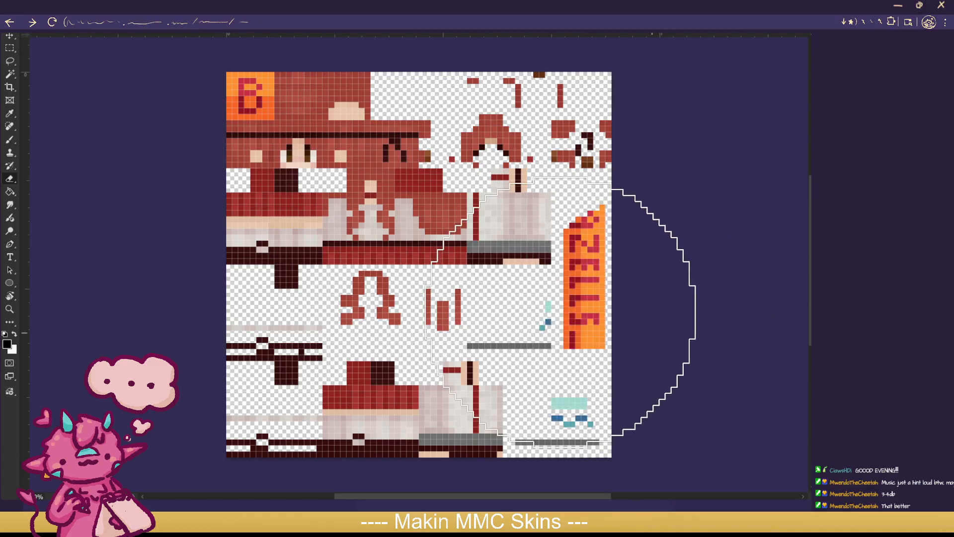
pyautogui.hotkey('ctrl', 'shift', 'z')
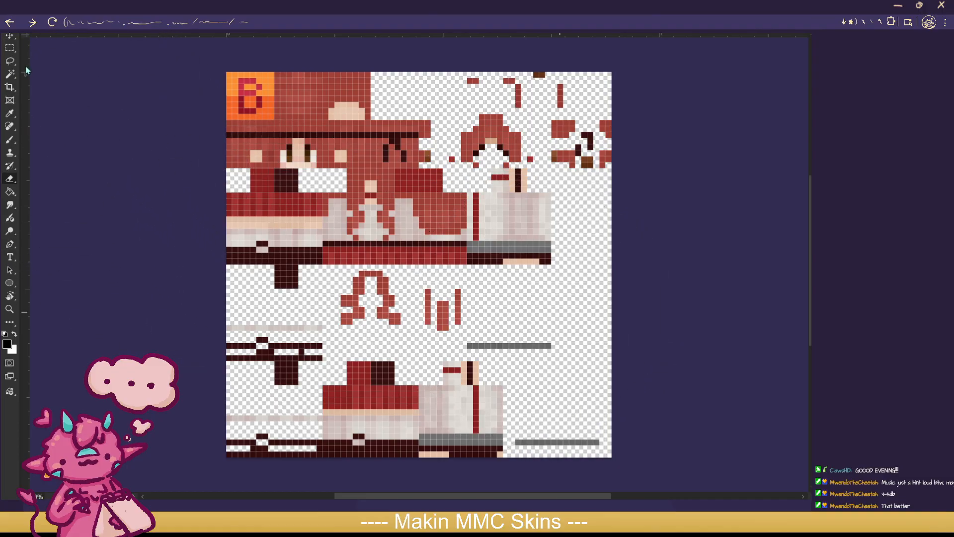
# Step: Mask out the orange "B" square in the corner of the head texture with the Pencil tool in black
pyautogui.click(10, 140)
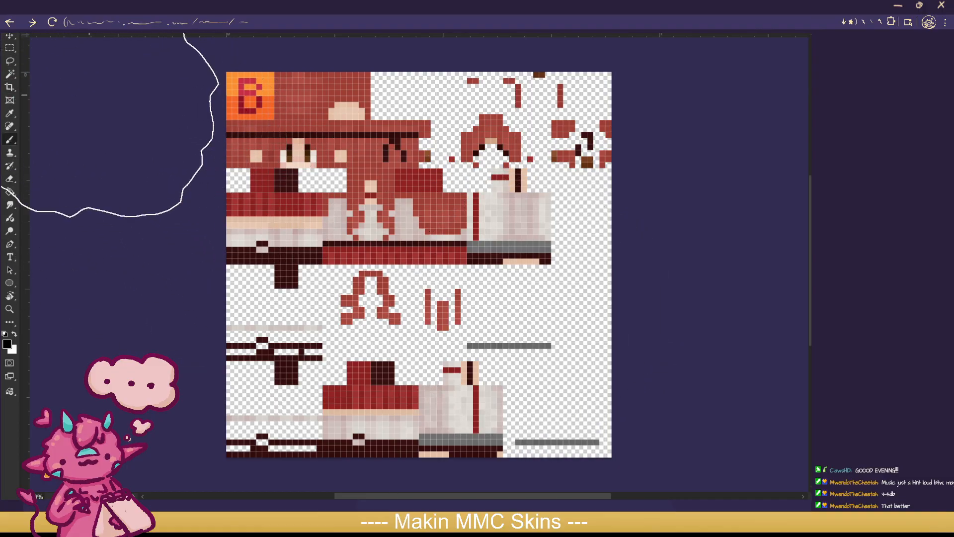
pyautogui.rightClick(10, 141)
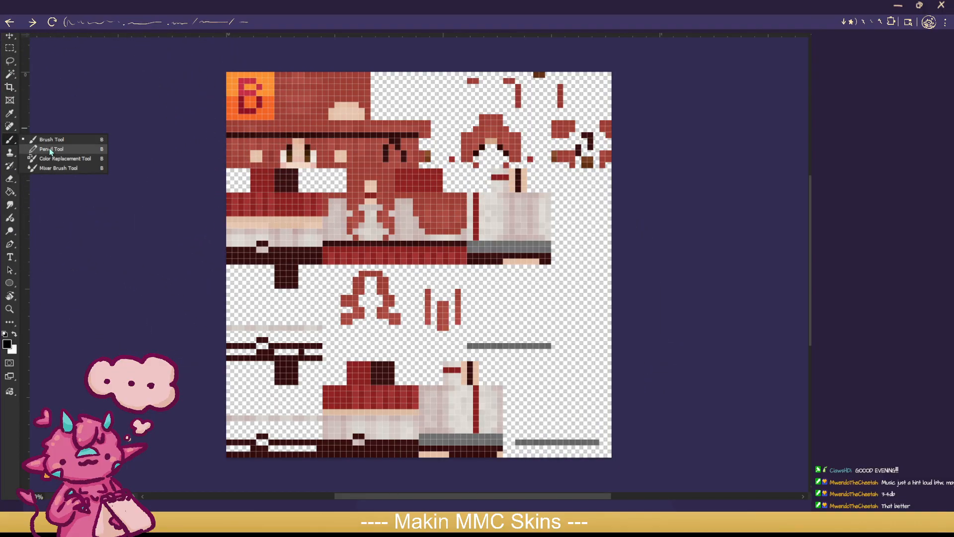
pyautogui.click(51, 149)
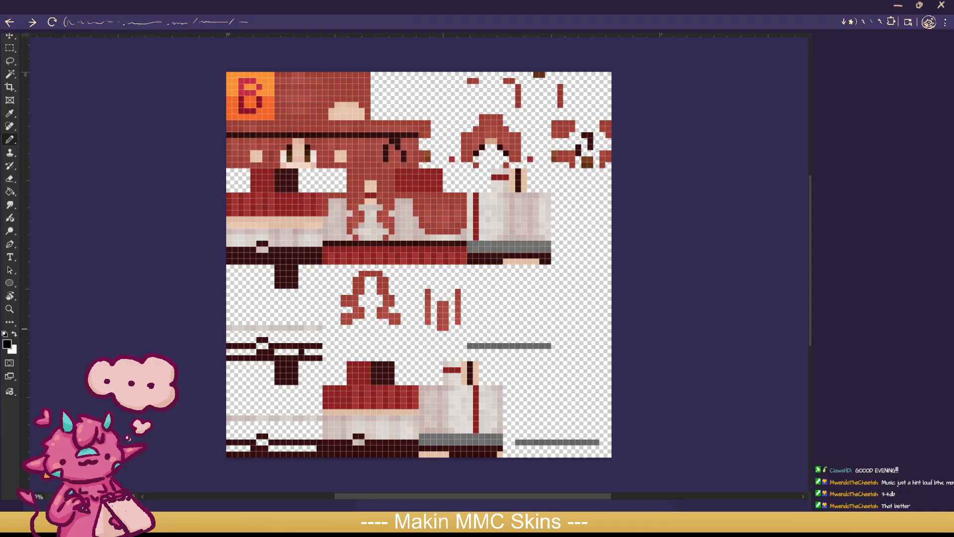
pyautogui.moveTo(273, 80)
pyautogui.mouseDown()
pyautogui.moveTo(248, 116)
pyautogui.moveTo(230, 97)
pyautogui.moveTo(233, 75)
pyautogui.moveTo(268, 114)
pyautogui.moveTo(251, 108)
pyautogui.moveTo(262, 77)
pyautogui.moveTo(239, 78)
pyautogui.moveTo(251, 95)
pyautogui.moveTo(255, 76)
pyautogui.moveTo(245, 79)
pyautogui.moveTo(267, 75)
pyautogui.mouseUp()
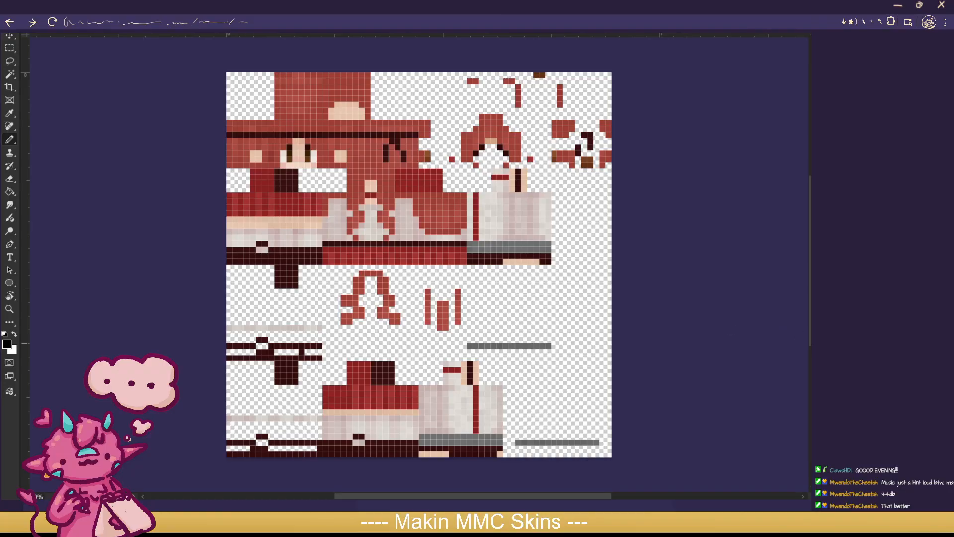
# Step: Mask out the red-haired skin's entire head area with an enlarged Pencil so the brown-haired head replaces it
pyautogui.click(845, 391)
pyautogui.click(865, 391)
pyautogui.moveTo(227, 160); pyautogui.dragTo(448, 165)
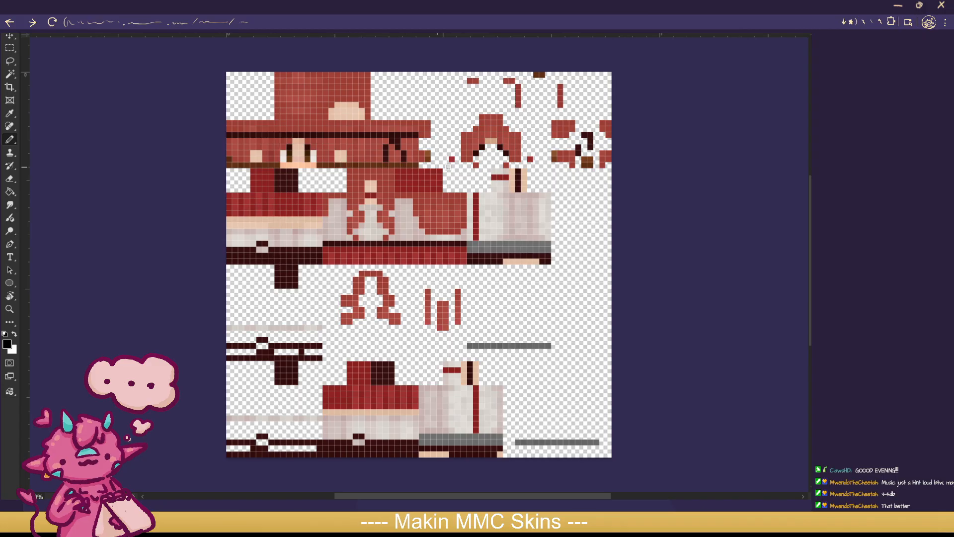
pyautogui.moveTo(560, 164)
pyautogui.mouseDown()
pyautogui.moveTo(223, 156)
pyautogui.moveTo(561, 155)
pyautogui.moveTo(214, 156)
pyautogui.moveTo(497, 158)
pyautogui.moveTo(637, 137)
pyautogui.moveTo(408, 146)
pyautogui.mouseUp()
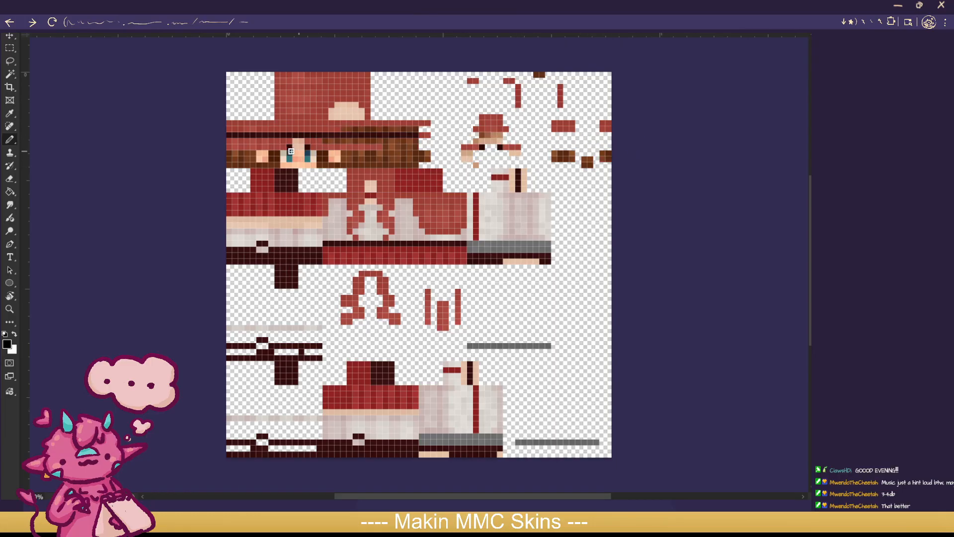
pyautogui.press(']')
pyautogui.press(']')
pyautogui.press(']')
pyautogui.press(']')
pyautogui.press(']')
pyautogui.click(232, 139)
pyautogui.moveTo(522, 130)
pyautogui.mouseDown()
pyautogui.moveTo(207, 139)
pyautogui.moveTo(640, 115)
pyautogui.moveTo(484, 89)
pyautogui.moveTo(249, 88)
pyautogui.moveTo(587, 89)
pyautogui.moveTo(411, 146)
pyautogui.mouseUp()
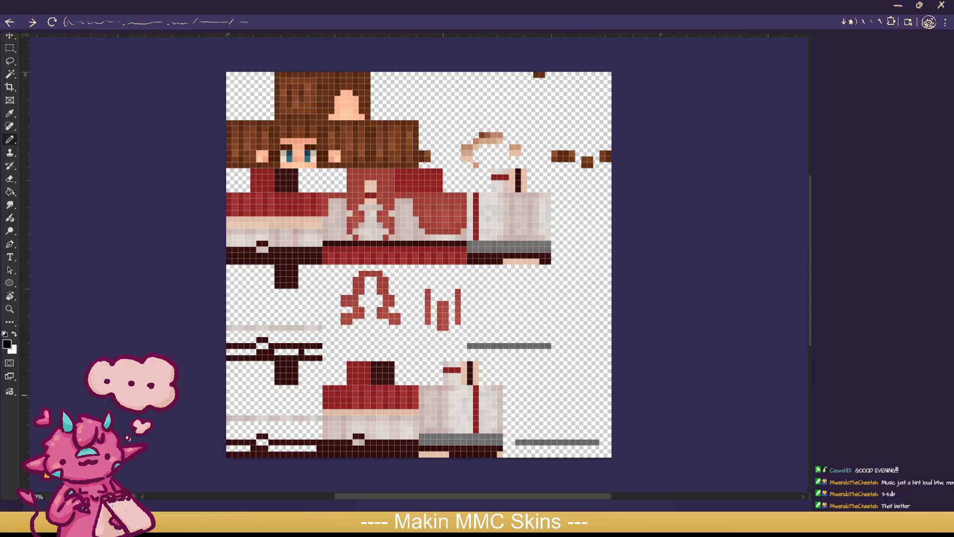
# Step: Toggle the visibility of the skin layers to check the masked head area above the red outfit
pyautogui.click(821, 396)
pyautogui.click(821, 355)
pyautogui.click(821, 355)
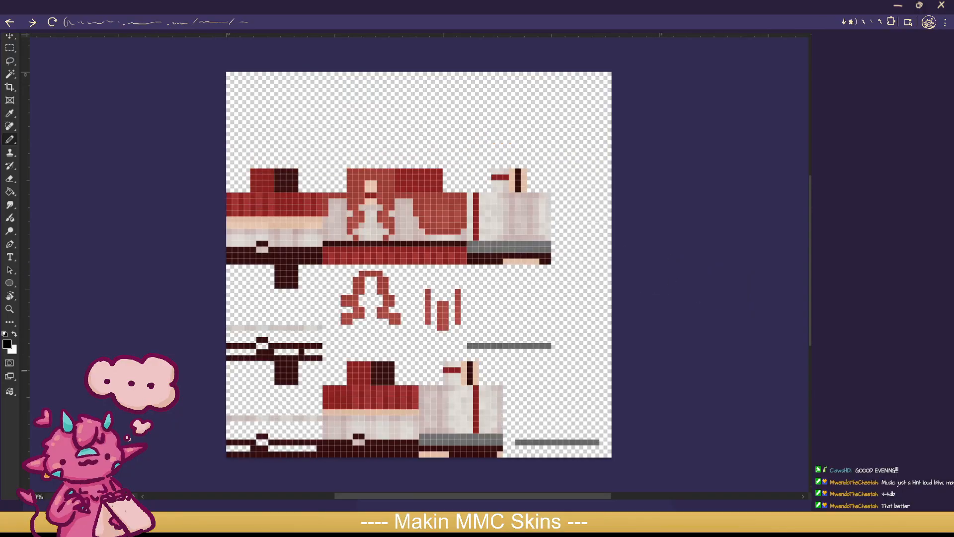
# Step: Reveal the brown-haired skin's long hair over the torso front by painting its layer mask in white with the Pencil tool
pyautogui.click(821, 355)
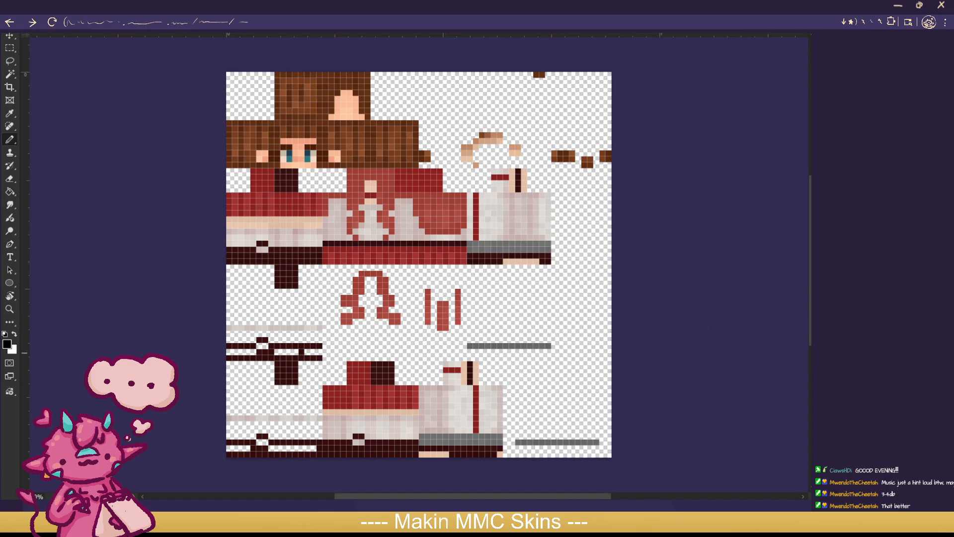
pyautogui.click(870, 332)
pyautogui.press('x')
pyautogui.click(4, 334)
pyautogui.click(14, 334)
pyautogui.press('x')
pyautogui.press('x')
pyautogui.moveTo(352, 173); pyautogui.dragTo(352, 178)
pyautogui.click(368, 178)
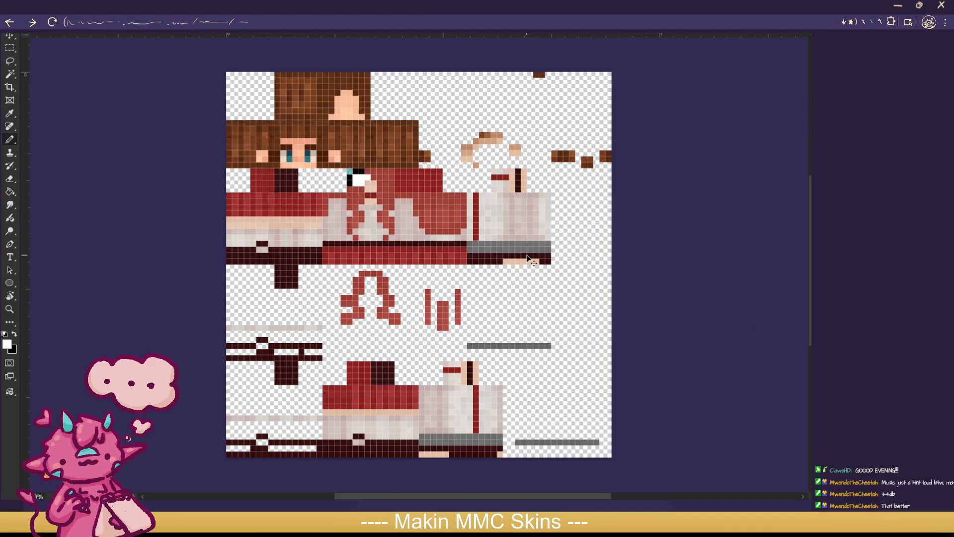
pyautogui.hotkey('ctrl', 'z')
pyautogui.moveTo(350, 177)
pyautogui.mouseDown()
pyautogui.moveTo(359, 187)
pyautogui.moveTo(361, 172)
pyautogui.moveTo(379, 172)
pyautogui.moveTo(383, 188)
pyautogui.moveTo(387, 171)
pyautogui.moveTo(394, 185)
pyautogui.moveTo(381, 195)
pyautogui.moveTo(387, 222)
pyautogui.moveTo(391, 205)
pyautogui.moveTo(379, 222)
pyautogui.moveTo(391, 219)
pyautogui.moveTo(361, 205)
pyautogui.moveTo(361, 215)
pyautogui.moveTo(355, 199)
pyautogui.moveTo(355, 210)
pyautogui.mouseUp()
pyautogui.hotkey('ctrl', 'z')
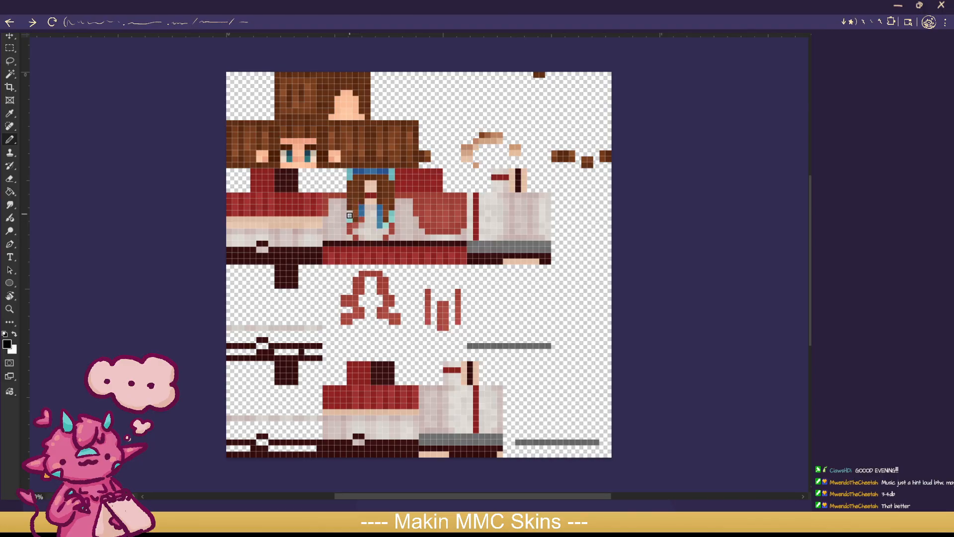
# Step: Mask out the blue shirt pixels around the brown hair on the torso front with the Pencil tool in black
pyautogui.moveTo(380, 211); pyautogui.dragTo(379, 224)
pyautogui.click(380, 208)
pyautogui.click(386, 227)
pyautogui.moveTo(351, 177); pyautogui.dragTo(392, 174)
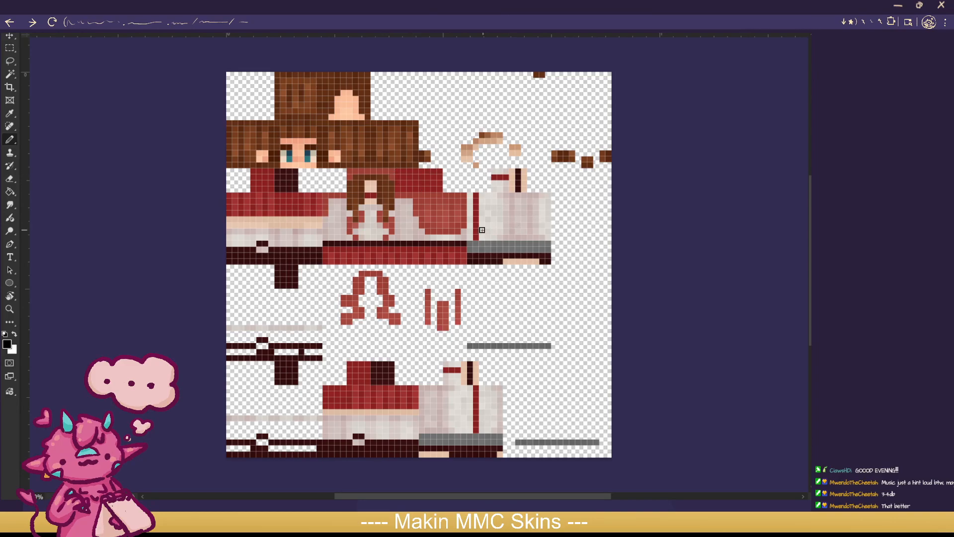
# Step: Try a white Pencil stroke on the layer mask over the red hair on the torso back
pyautogui.press('x')
pyautogui.moveTo(426, 201)
pyautogui.mouseDown()
pyautogui.moveTo(448, 202)
pyautogui.moveTo(438, 226)
pyautogui.moveTo(453, 232)
pyautogui.moveTo(423, 216)
pyautogui.mouseUp()
pyautogui.hotkey('ctrl', 'z')
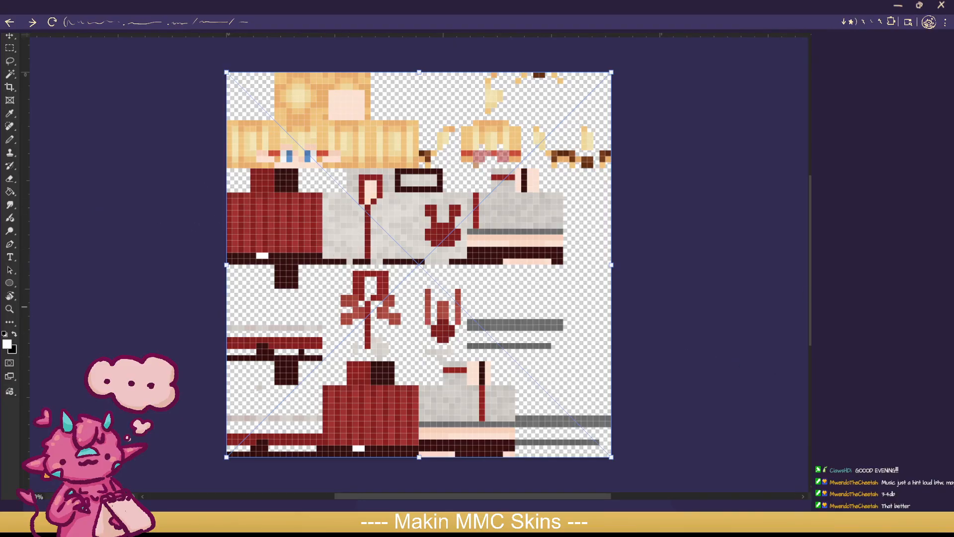
# Step: Place the blonde skin texture beneath the brown-haired head layer and toggle its visibility to compare the two outfits
pyautogui.press('Escape')
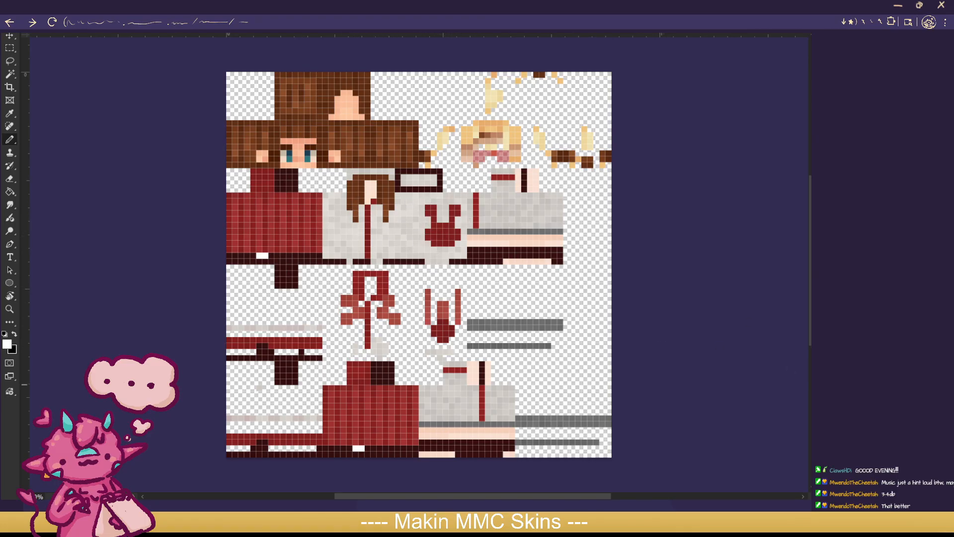
pyautogui.click(820, 384)
pyautogui.click(820, 384)
pyautogui.click(820, 384)
pyautogui.click(820, 384)
pyautogui.click(820, 384)
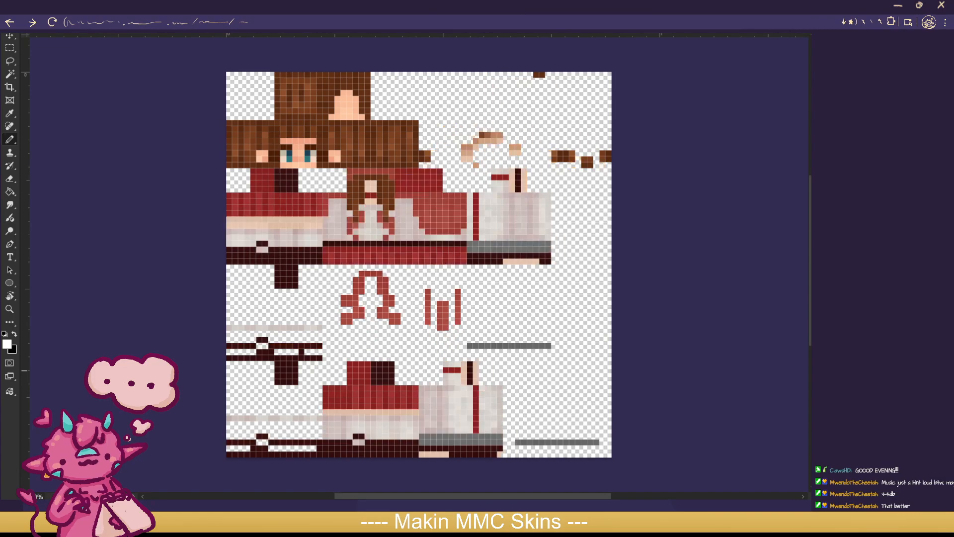
pyautogui.click(820, 384)
pyautogui.click(820, 385)
pyautogui.click(820, 384)
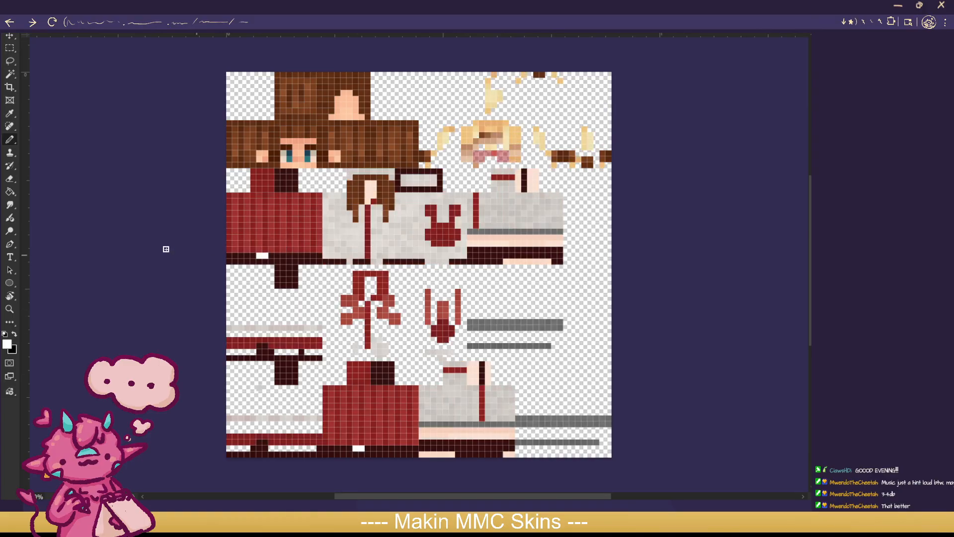
# Step: Hide the placed blonde skin entirely by filling its layer mask with black
pyautogui.click(10, 192)
pyautogui.click(14, 334)
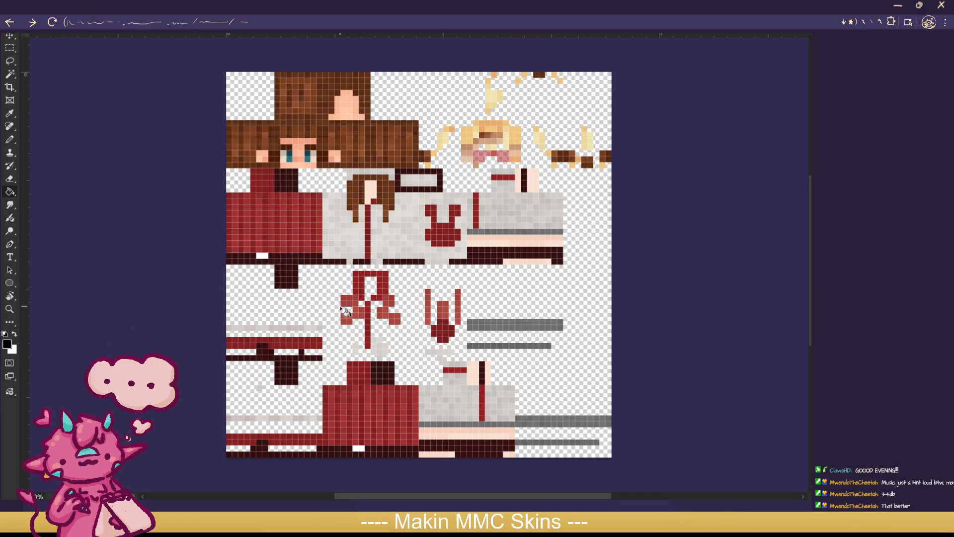
pyautogui.hotkey('ctrl', 'z')
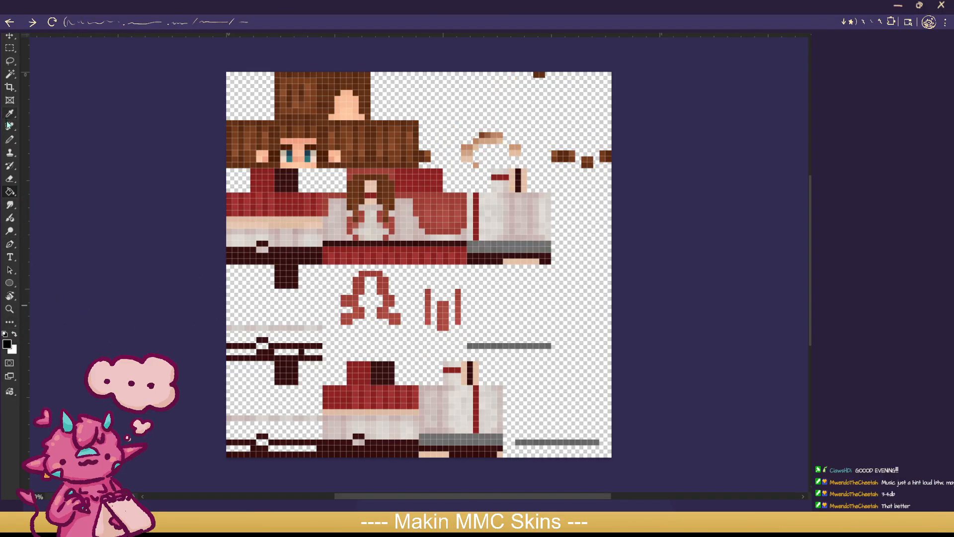
# Step: Reveal the placed skin's white shirt over the leftover red hair strands on the torso front with a white Pencil, leaving out its red ribbon
pyautogui.click(10, 140)
pyautogui.click(14, 335)
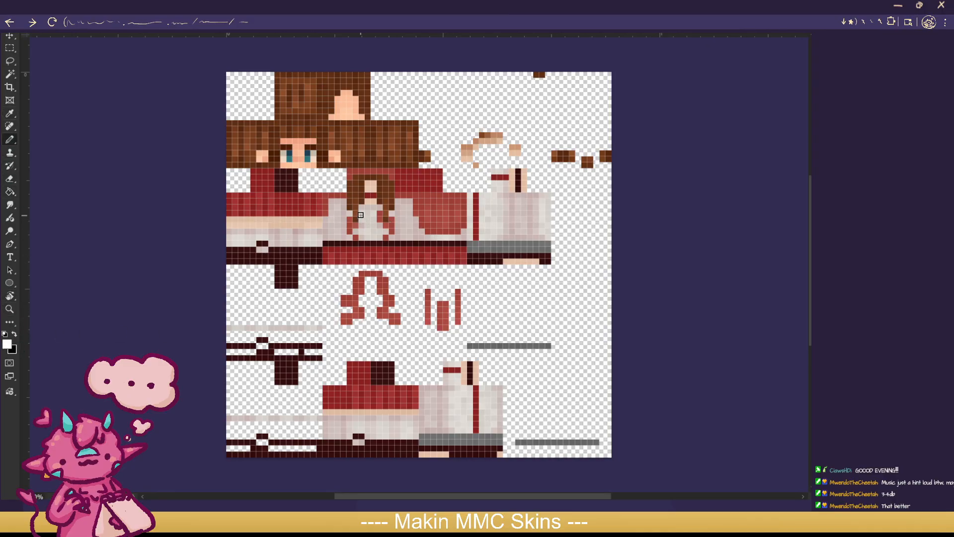
pyautogui.moveTo(361, 215)
pyautogui.mouseDown()
pyautogui.moveTo(350, 232)
pyautogui.moveTo(380, 221)
pyautogui.moveTo(391, 232)
pyautogui.moveTo(368, 221)
pyautogui.moveTo(367, 205)
pyautogui.mouseUp()
pyautogui.click(373, 201)
pyautogui.click(368, 232)
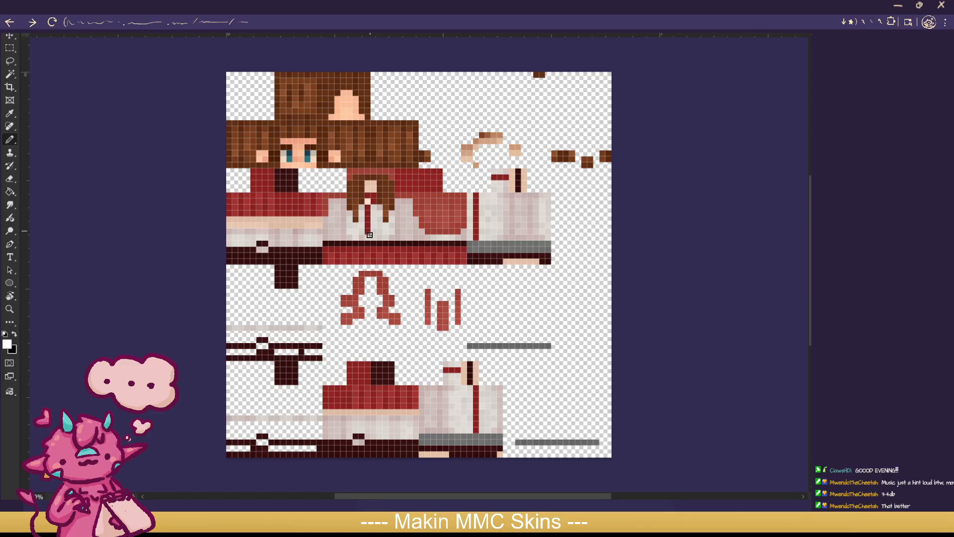
pyautogui.click(370, 236)
pyautogui.hotkey('ctrl', 'z')
pyautogui.click(381, 221)
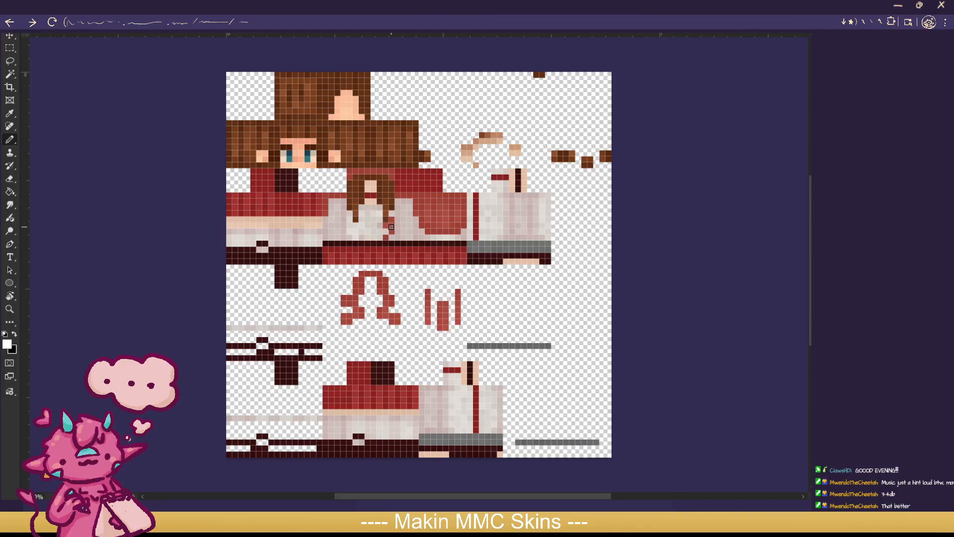
pyautogui.click(391, 226)
pyautogui.click(392, 221)
pyautogui.click(387, 237)
# Step: Toggle the brown-haired layer's visibility, then examine the original brown-haired model in PMCSkin3D before returning to Photoshop
pyautogui.moveTo(449, 235); pyautogui.dragTo(459, 242)
pyautogui.click(821, 339)
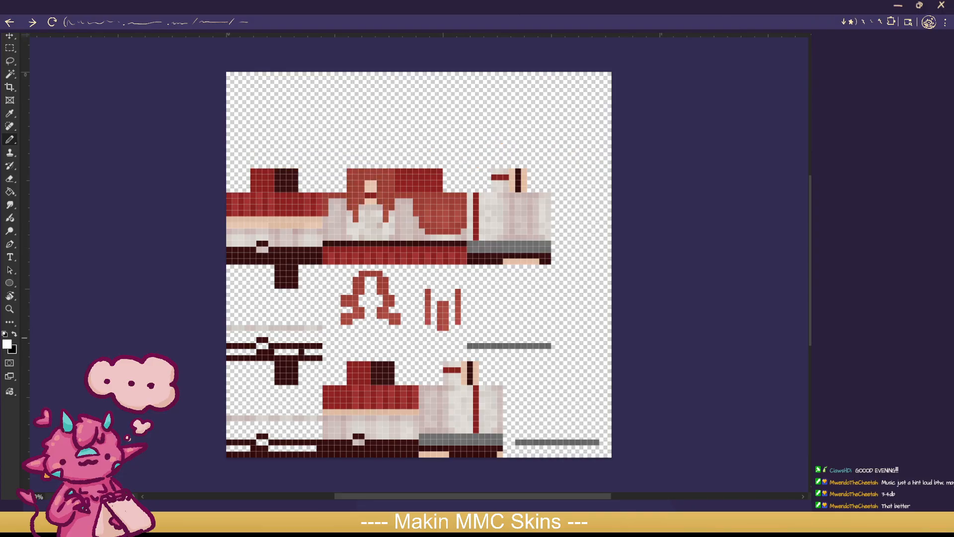
pyautogui.click(821, 339)
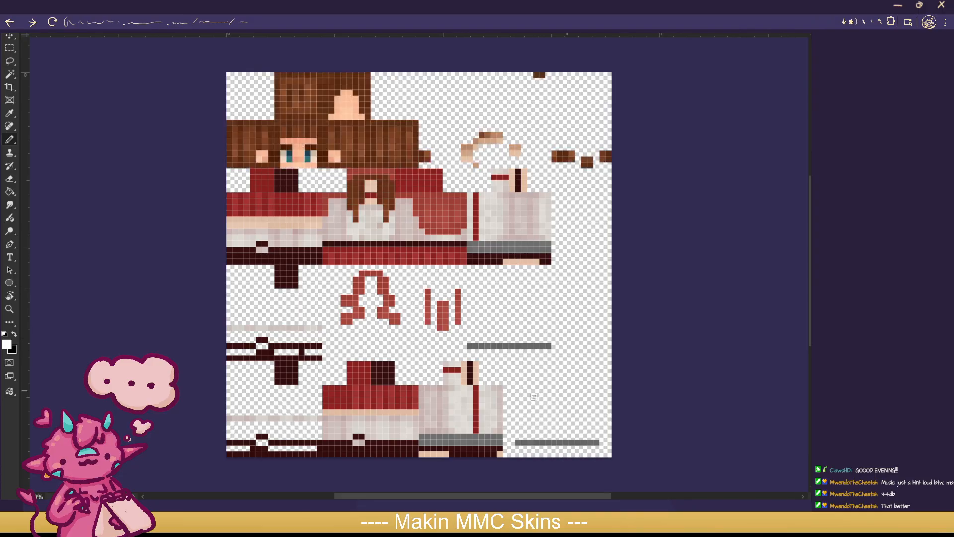
pyautogui.click(238, 512)
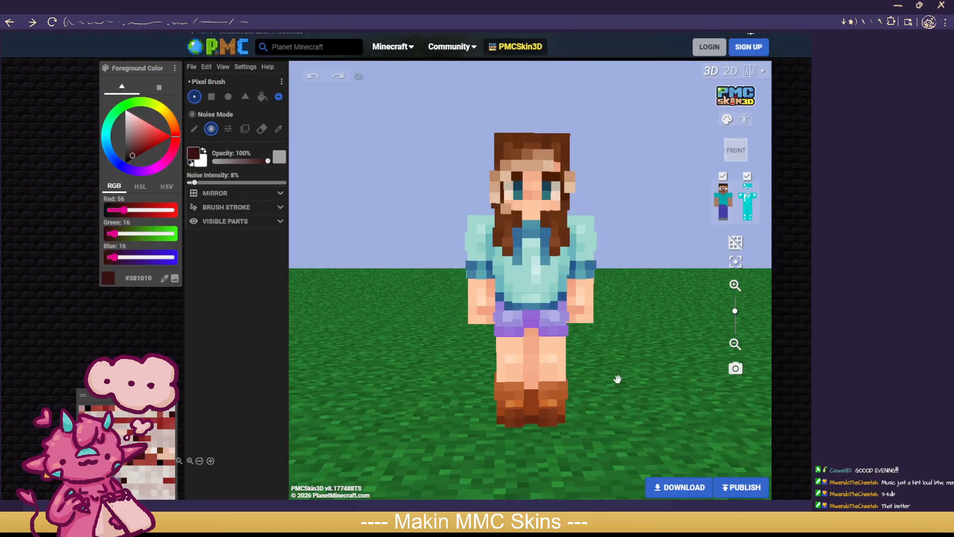
pyautogui.moveTo(618, 379)
pyautogui.mouseDown()
pyautogui.moveTo(650, 377)
pyautogui.moveTo(503, 389)
pyautogui.moveTo(341, 379)
pyautogui.moveTo(632, 379)
pyautogui.mouseUp()
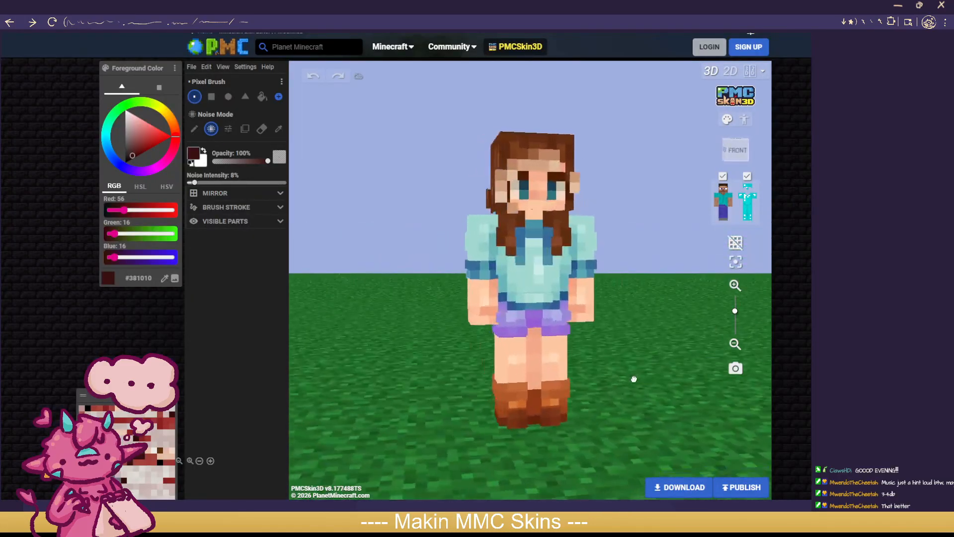
pyautogui.hotkey('alt', 'Tab')
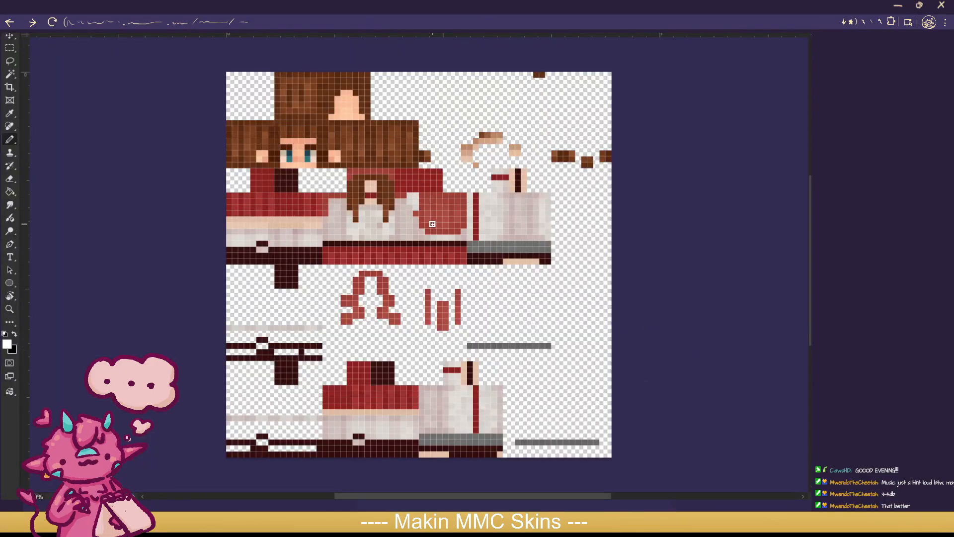
# Step: Reveal the white jacket back with its red emblem over the red hair, and mask out the red hair pixels in the torso overlay area
pyautogui.moveTo(400, 196)
pyautogui.mouseDown()
pyautogui.moveTo(422, 203)
pyautogui.moveTo(424, 227)
pyautogui.moveTo(433, 214)
pyautogui.moveTo(432, 232)
pyautogui.moveTo(464, 219)
pyautogui.moveTo(428, 209)
pyautogui.moveTo(450, 197)
pyautogui.moveTo(464, 211)
pyautogui.moveTo(456, 199)
pyautogui.moveTo(438, 208)
pyautogui.mouseUp()
pyautogui.click(464, 214)
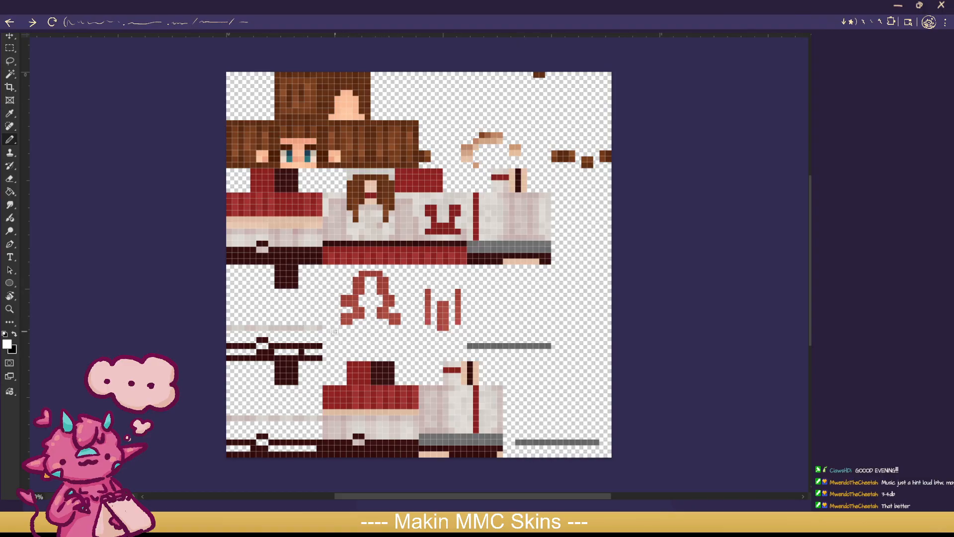
pyautogui.press('x')
pyautogui.moveTo(347, 321)
pyautogui.mouseDown()
pyautogui.moveTo(350, 306)
pyautogui.moveTo(356, 317)
pyautogui.moveTo(387, 293)
pyautogui.moveTo(363, 295)
pyautogui.moveTo(368, 281)
pyautogui.moveTo(393, 277)
pyautogui.moveTo(353, 294)
pyautogui.moveTo(397, 318)
pyautogui.moveTo(461, 322)
pyautogui.moveTo(460, 304)
pyautogui.moveTo(428, 301)
pyautogui.moveTo(459, 293)
pyautogui.moveTo(438, 291)
pyautogui.mouseUp()
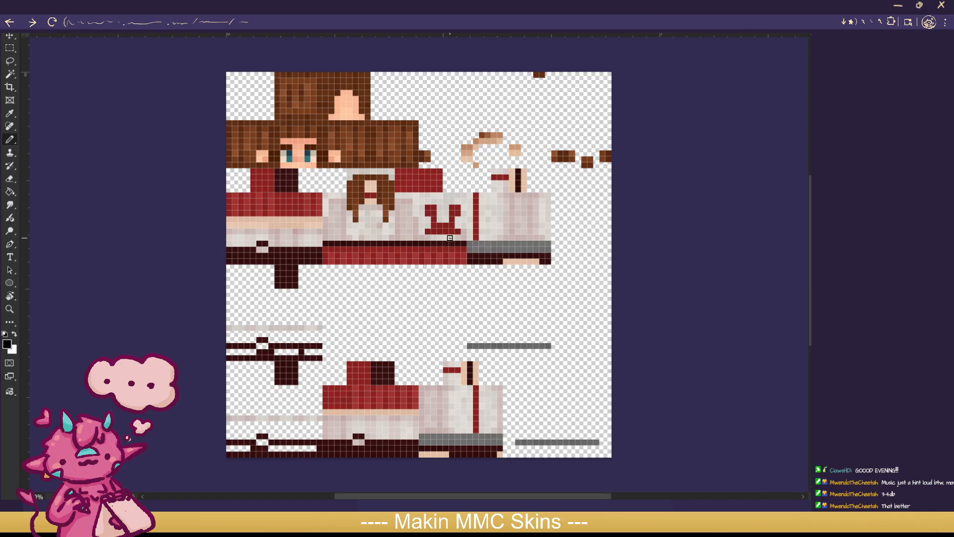
# Step: Complete the lower part of the red bunny-shaped emblem on the torso back and toggle the layers' visibility to check it
pyautogui.press('x')
pyautogui.moveTo(450, 238)
pyautogui.mouseDown()
pyautogui.moveTo(425, 238)
pyautogui.moveTo(452, 237)
pyautogui.mouseUp()
pyautogui.click(821, 377)
pyautogui.click(821, 374)
pyautogui.click(821, 408)
pyautogui.click(821, 408)
pyautogui.click(821, 340)
pyautogui.click(821, 340)
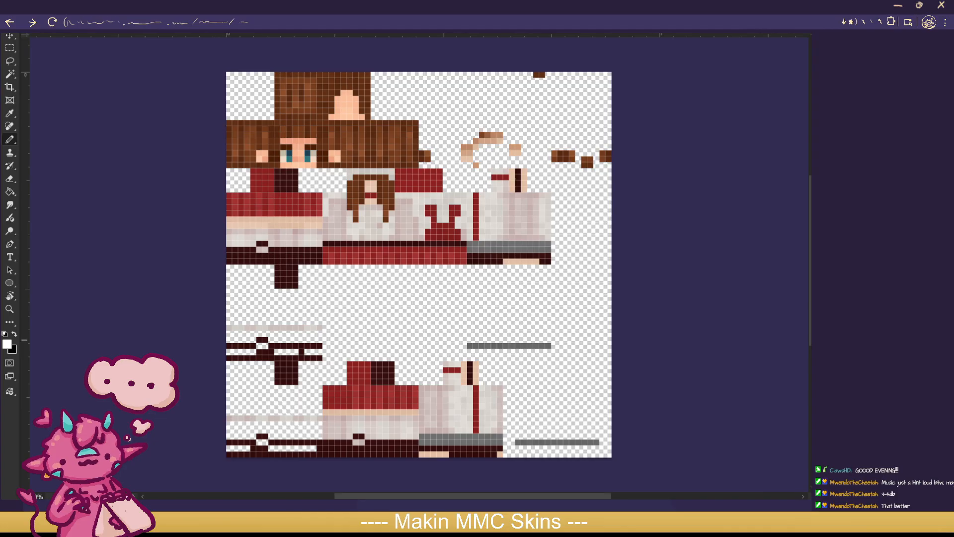
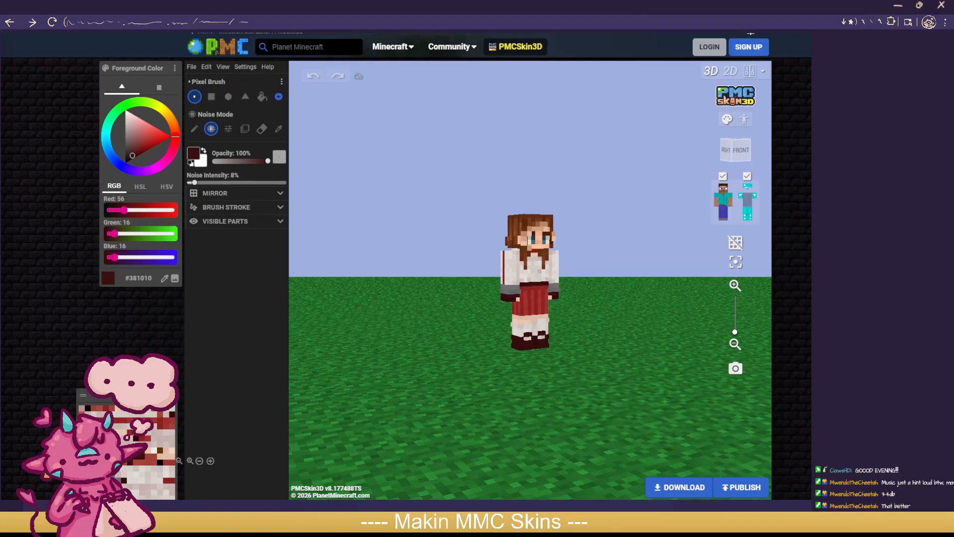
# Step: Inspect the combined skin's front in PMCSkin3D and pick the light skin tone #FCC7A2 from the chin for the noise brush
pyautogui.scroll(5, 647, 294)
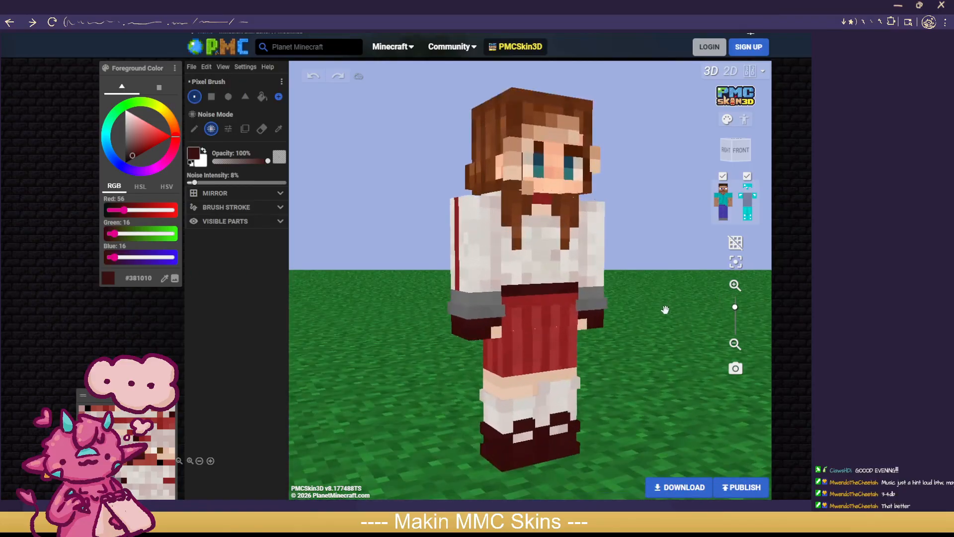
pyautogui.moveTo(652, 331); pyautogui.dragTo(648, 338)
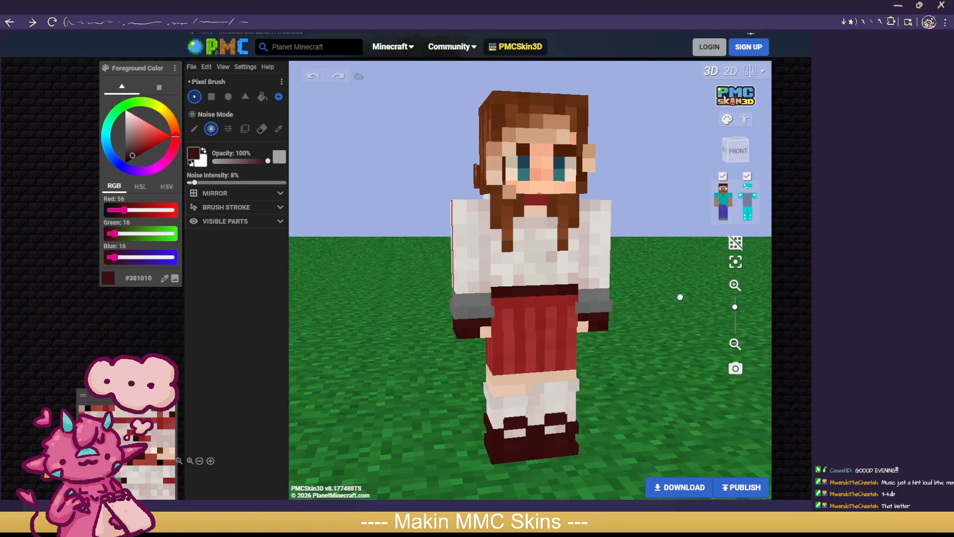
pyautogui.moveTo(676, 294); pyautogui.dragTo(662, 300)
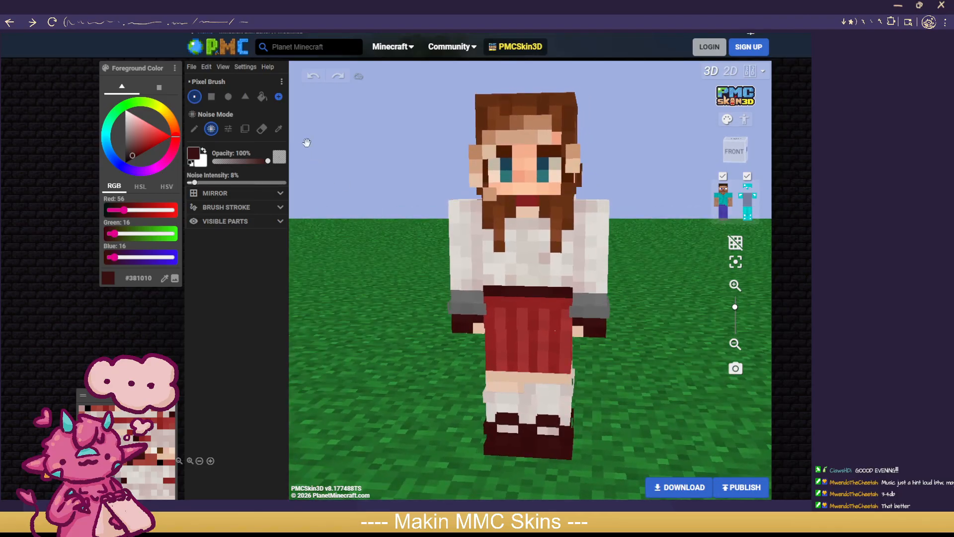
pyautogui.click(279, 129)
pyautogui.click(526, 190)
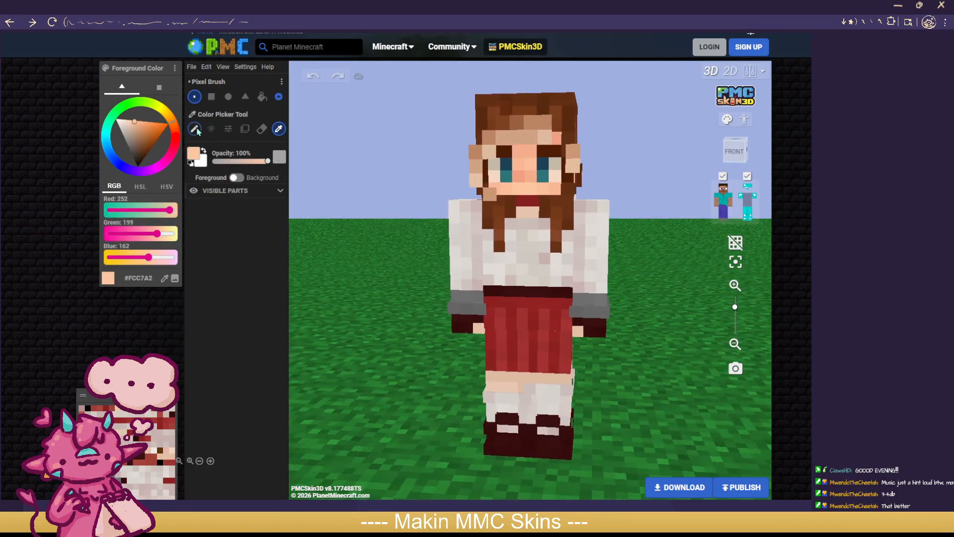
pyautogui.click(194, 129)
pyautogui.click(212, 129)
pyautogui.moveTo(372, 244); pyautogui.dragTo(393, 249)
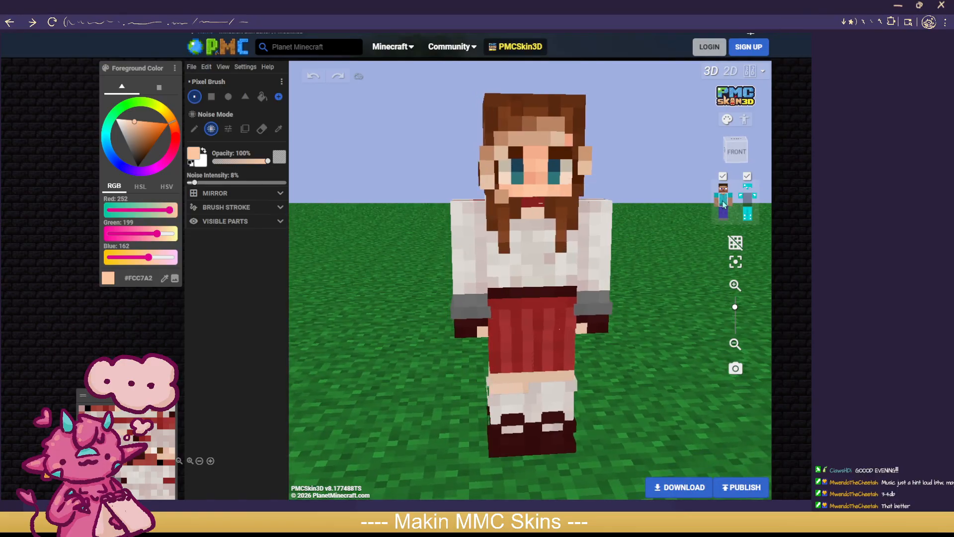
# Step: Hide the base head and torso and the whole outer layer, leaving only the base arms and legs for painting
pyautogui.click(724, 200)
pyautogui.click(724, 189)
pyautogui.click(745, 186)
pyautogui.click(747, 178)
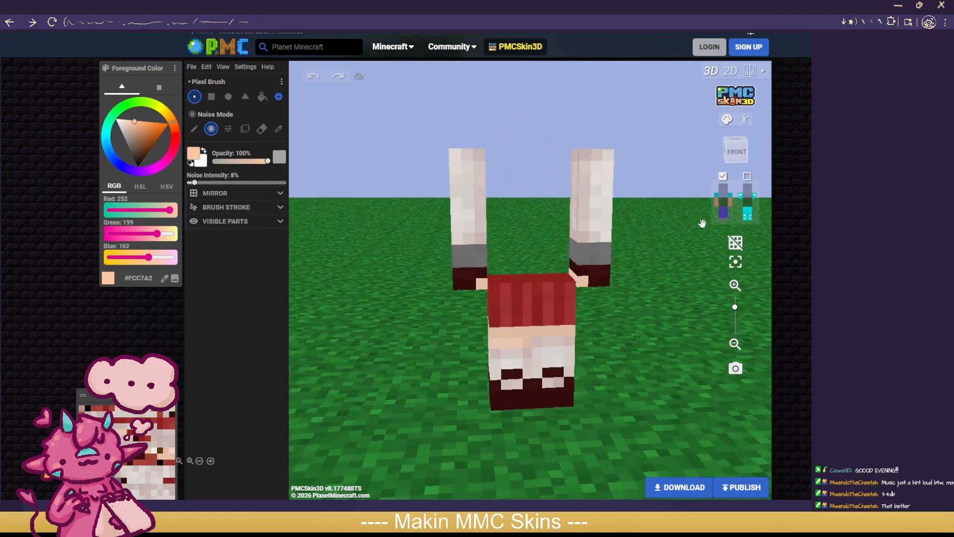
pyautogui.moveTo(703, 219); pyautogui.dragTo(707, 247)
# Step: Paint the fronts of both white sleeves in the light skin tone down to the gray cuffs, reducing the noise intensity to 5%
pyautogui.moveTo(470, 158)
pyautogui.mouseDown()
pyautogui.moveTo(467, 172)
pyautogui.moveTo(480, 164)
pyautogui.moveTo(475, 155)
pyautogui.moveTo(468, 239)
pyautogui.moveTo(518, 217)
pyautogui.mouseUp()
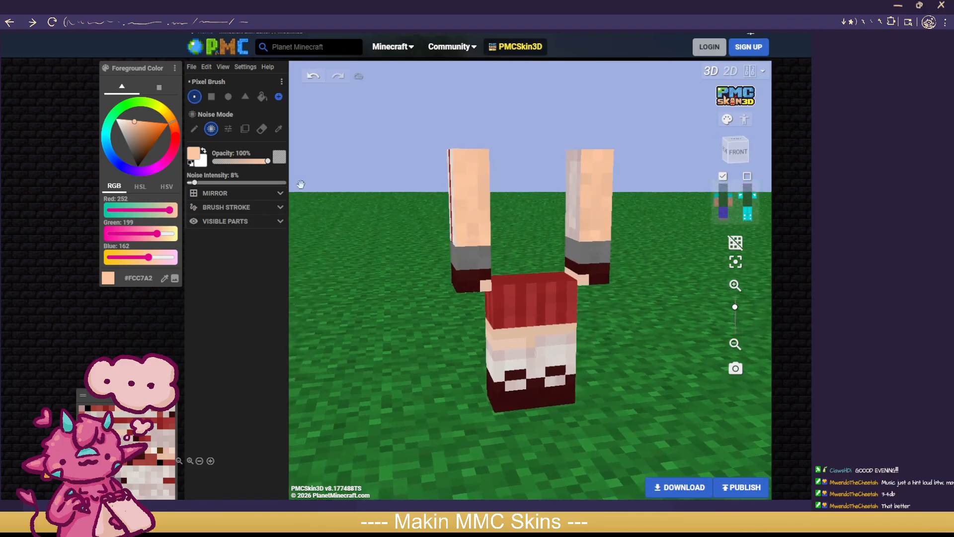
pyautogui.moveTo(194, 183); pyautogui.dragTo(192, 182)
pyautogui.moveTo(490, 158); pyautogui.dragTo(472, 231)
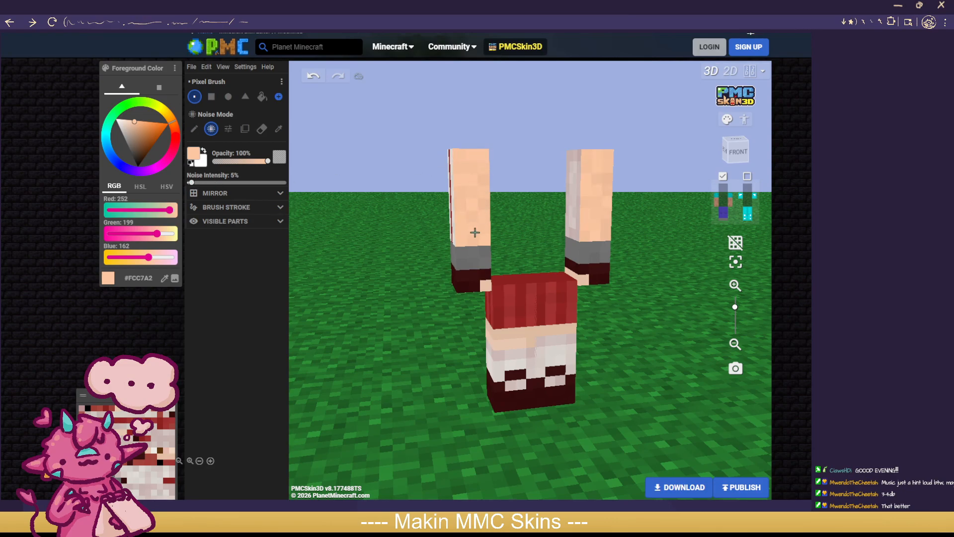
pyautogui.click(478, 248)
pyautogui.hotkey('ctrl', 'z')
# Step: Paint the outer sides and backs of both sleeves in the light skin tone above the gray cuffs, at 3% noise intensity
pyautogui.moveTo(503, 149); pyautogui.dragTo(597, 159)
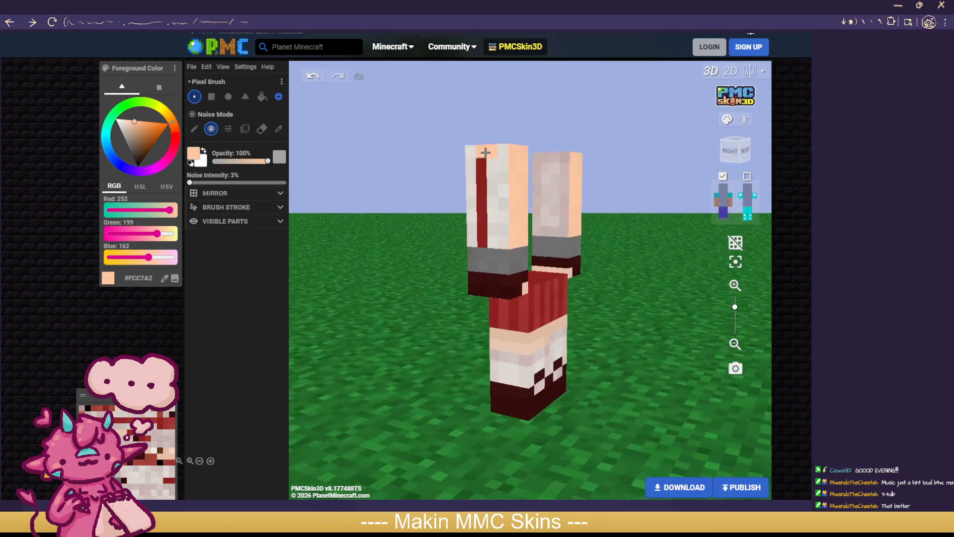
pyautogui.moveTo(497, 156)
pyautogui.mouseDown()
pyautogui.moveTo(479, 196)
pyautogui.moveTo(487, 233)
pyautogui.moveTo(473, 238)
pyautogui.mouseUp()
pyautogui.moveTo(415, 226); pyautogui.dragTo(541, 214)
pyautogui.moveTo(568, 154)
pyautogui.mouseDown()
pyautogui.moveTo(565, 183)
pyautogui.moveTo(574, 170)
pyautogui.moveTo(559, 241)
pyautogui.mouseUp()
pyautogui.moveTo(497, 233)
pyautogui.mouseDown()
pyautogui.moveTo(479, 171)
pyautogui.moveTo(483, 186)
pyautogui.moveTo(519, 157)
pyautogui.mouseUp()
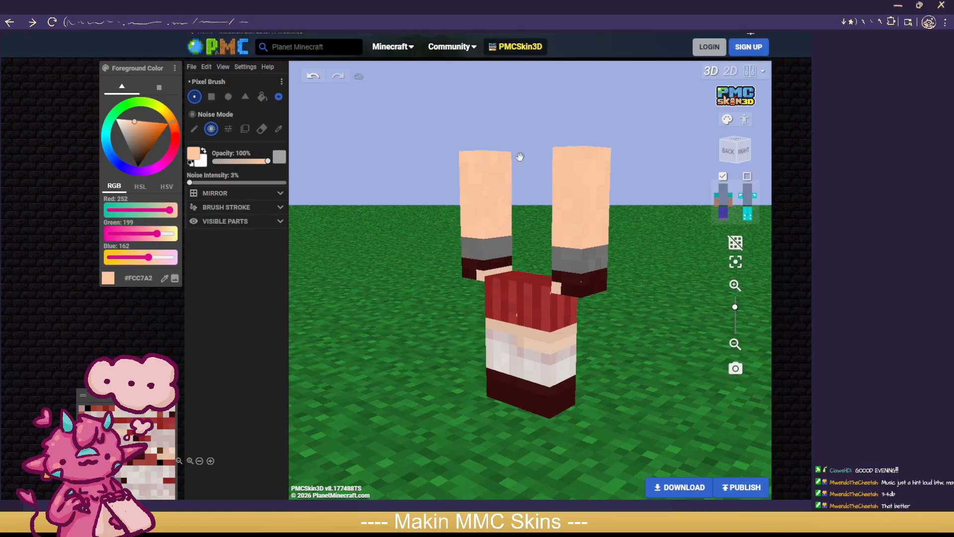
# Step: Show the base head again and pick the darker skin tone #F0A182 from the forehead for the noise brush
pyautogui.click(726, 191)
pyautogui.moveTo(698, 191); pyautogui.dragTo(431, 193)
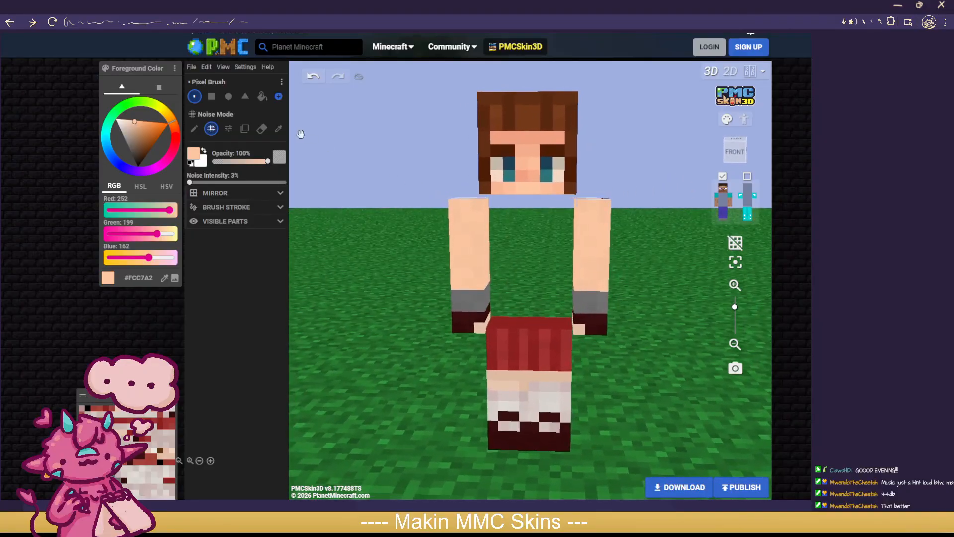
pyautogui.click(279, 129)
pyautogui.click(494, 137)
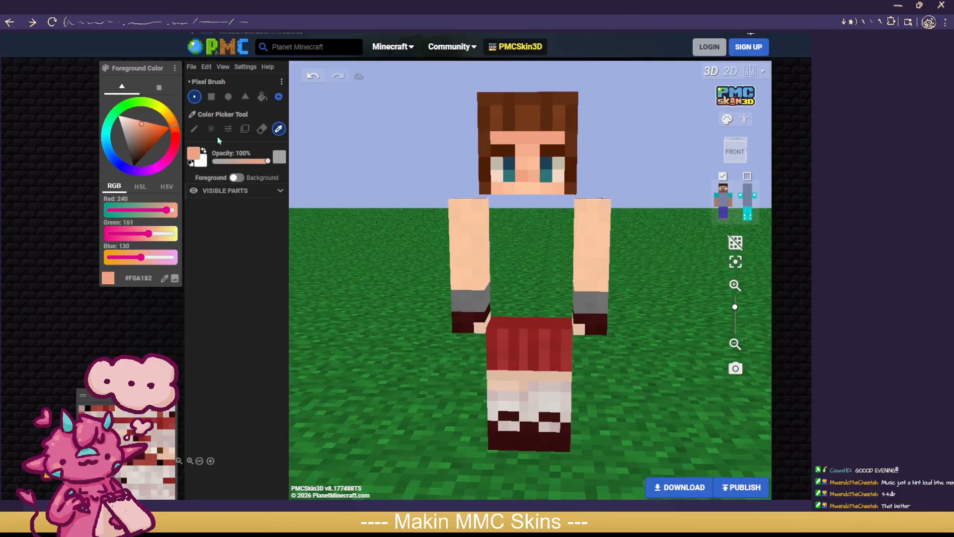
pyautogui.click(212, 129)
pyautogui.moveTo(517, 230); pyautogui.dragTo(494, 205)
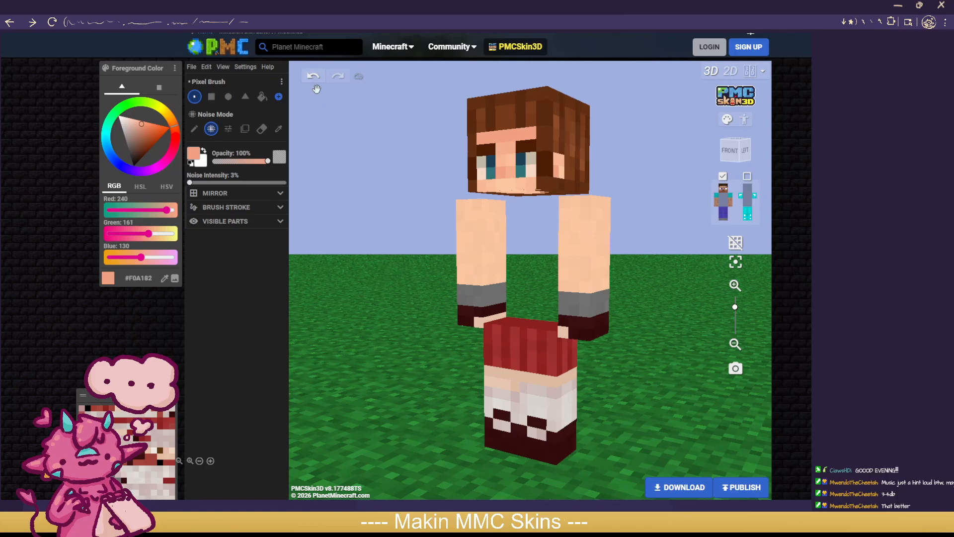
pyautogui.click(224, 7)
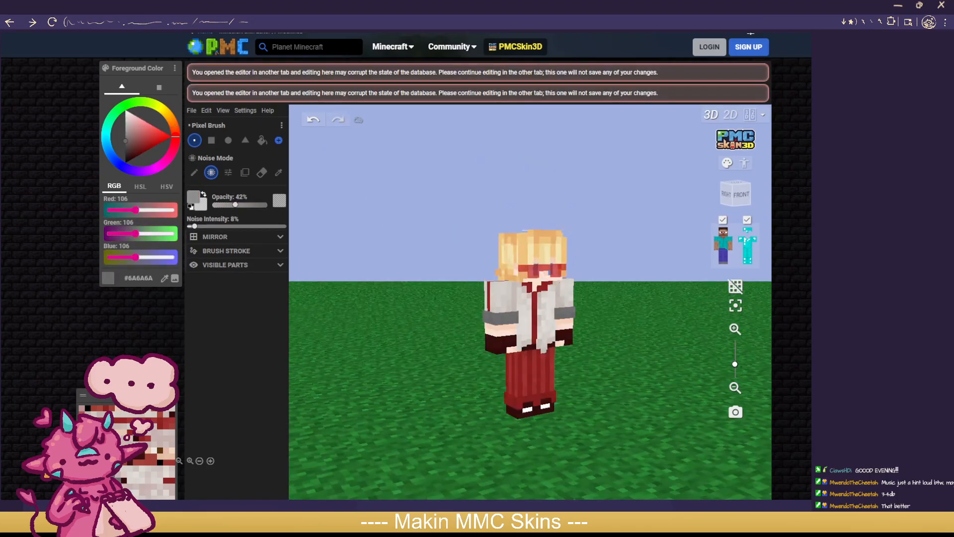
pyautogui.hotkey('ctrl', 'Tab')
pyautogui.hotkey('ctrl', 'Tab')
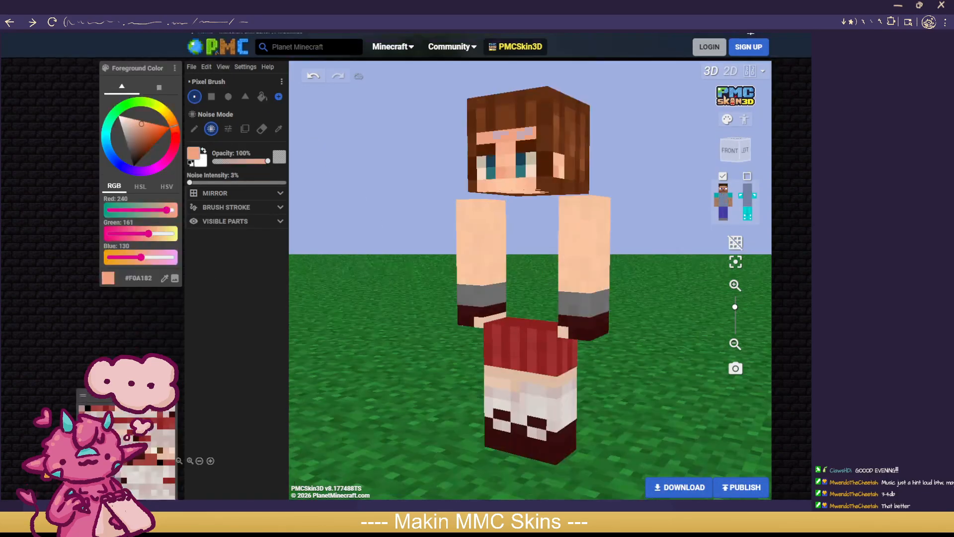
# Step: Try shading the inner edge of the arm with the darker skin tone, lowering the brush opacity to 64%
pyautogui.scroll(2, 544, 200)
pyautogui.moveTo(493, 191); pyautogui.dragTo(489, 216)
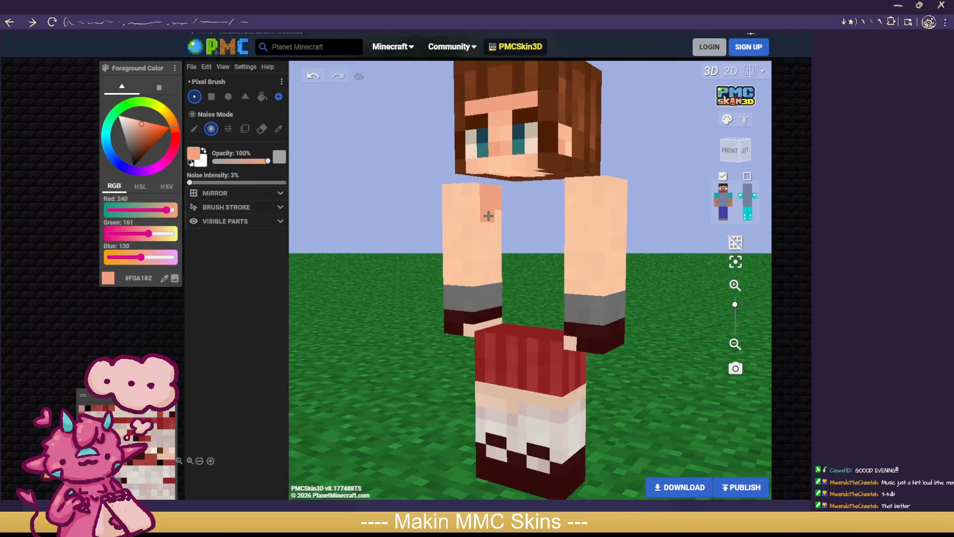
pyautogui.moveTo(266, 165); pyautogui.dragTo(247, 164)
pyautogui.hotkey('ctrl', 'z')
pyautogui.hotkey('ctrl', 'z')
pyautogui.moveTo(521, 244); pyautogui.dragTo(473, 192)
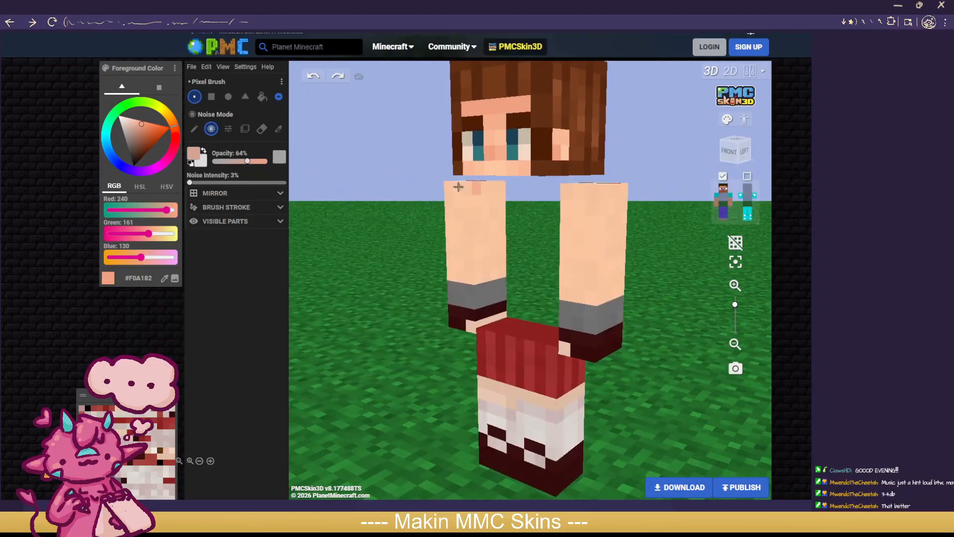
# Step: Set the noise brush opacity to 40% and shade the inner columns of the arms' fronts and backs with the darker skin tone
pyautogui.moveTo(247, 162); pyautogui.dragTo(234, 162)
pyautogui.moveTo(492, 193)
pyautogui.mouseDown()
pyautogui.moveTo(482, 198)
pyautogui.moveTo(492, 224)
pyautogui.moveTo(486, 277)
pyautogui.moveTo(469, 275)
pyautogui.moveTo(468, 184)
pyautogui.moveTo(471, 276)
pyautogui.mouseUp()
pyautogui.click(322, 83)
pyautogui.moveTo(538, 246)
pyautogui.mouseDown()
pyautogui.moveTo(446, 243)
pyautogui.moveTo(398, 253)
pyautogui.mouseUp()
pyautogui.moveTo(487, 209)
pyautogui.mouseDown()
pyautogui.moveTo(488, 195)
pyautogui.moveTo(494, 293)
pyautogui.mouseUp()
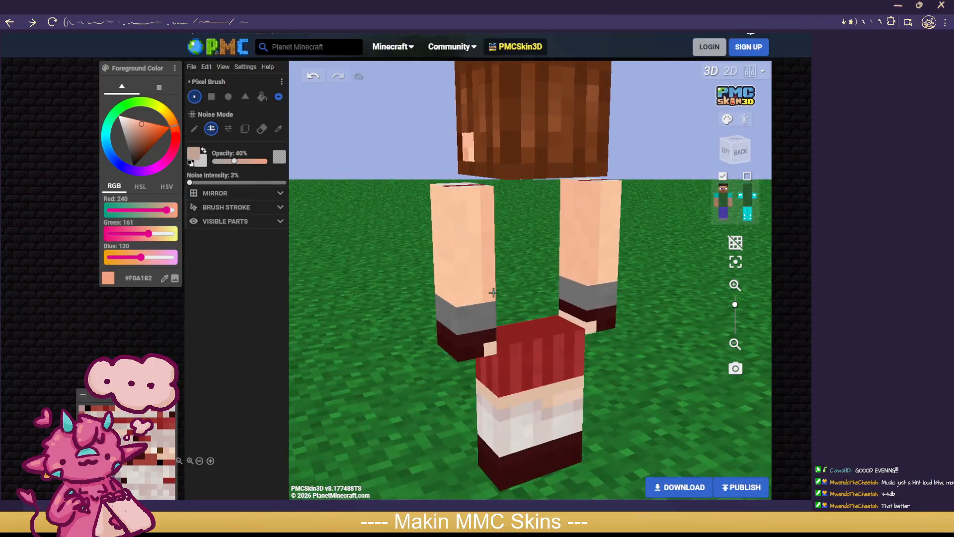
# Step: Paint over the white and red shoulder tops of the arms with the sampled skin tones #F5B794 and #FBC7A2
pyautogui.moveTo(512, 253); pyautogui.dragTo(540, 291)
pyautogui.click(279, 132)
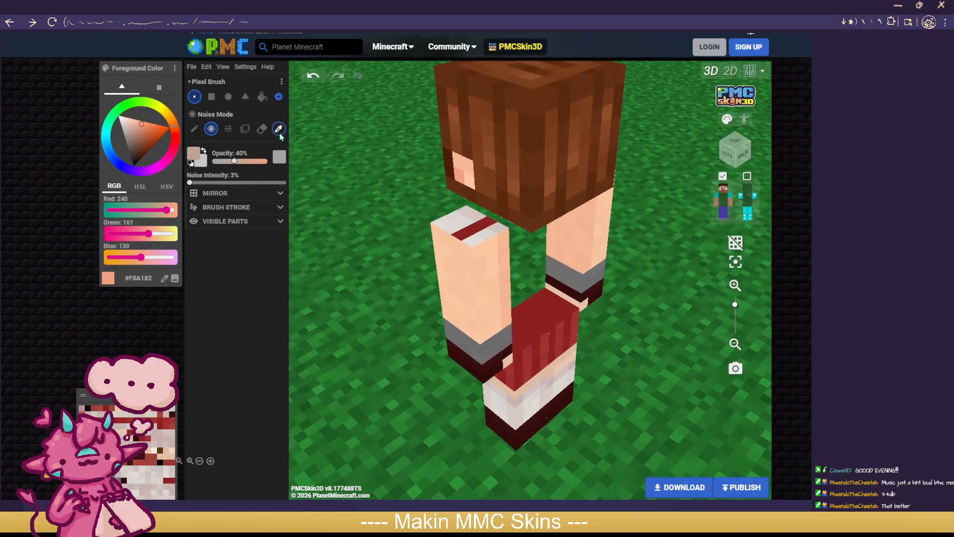
pyautogui.click(496, 240)
pyautogui.click(194, 129)
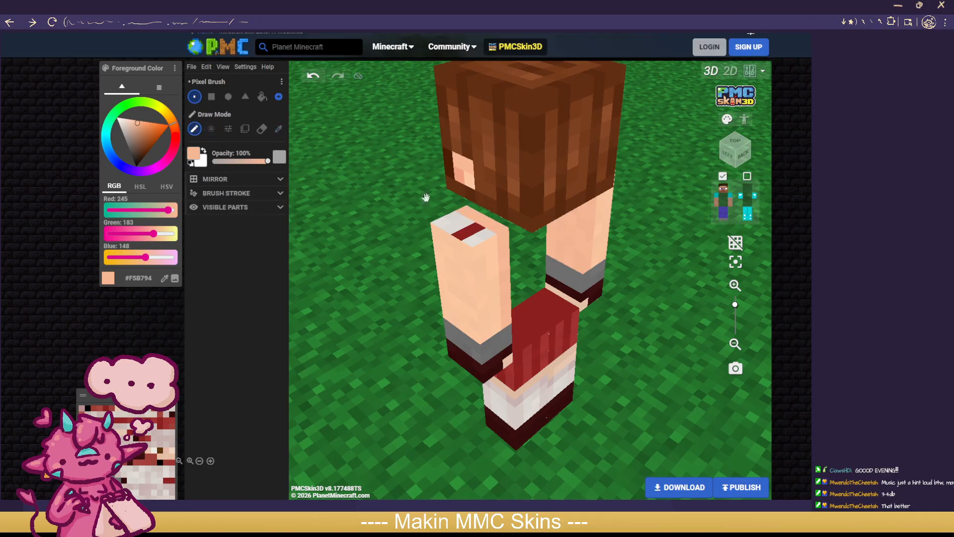
pyautogui.click(279, 129)
pyautogui.click(437, 255)
pyautogui.click(195, 129)
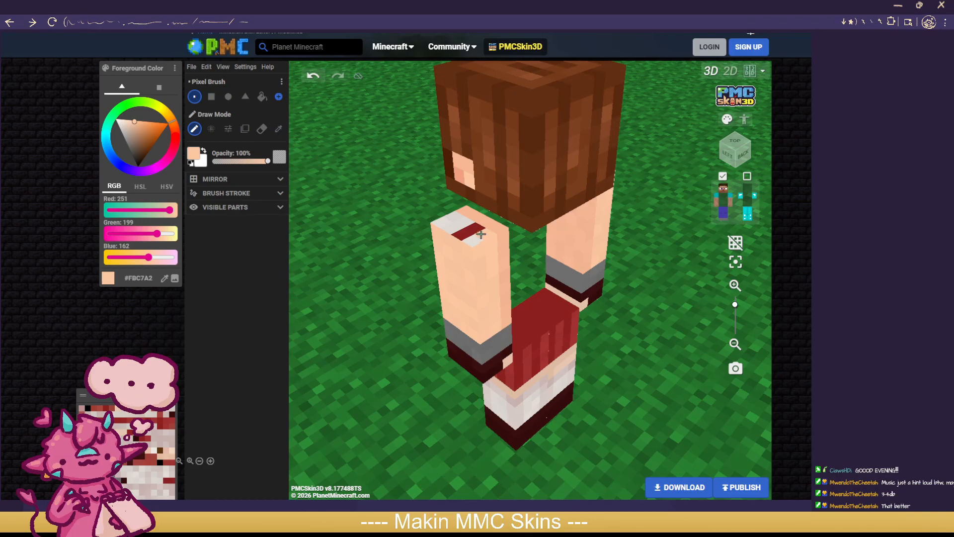
pyautogui.moveTo(479, 234); pyautogui.dragTo(471, 226)
# Step: Examine the repainted arms and shoulders from the front, sides and back
pyautogui.moveTo(449, 224); pyautogui.dragTo(496, 211, button='right')
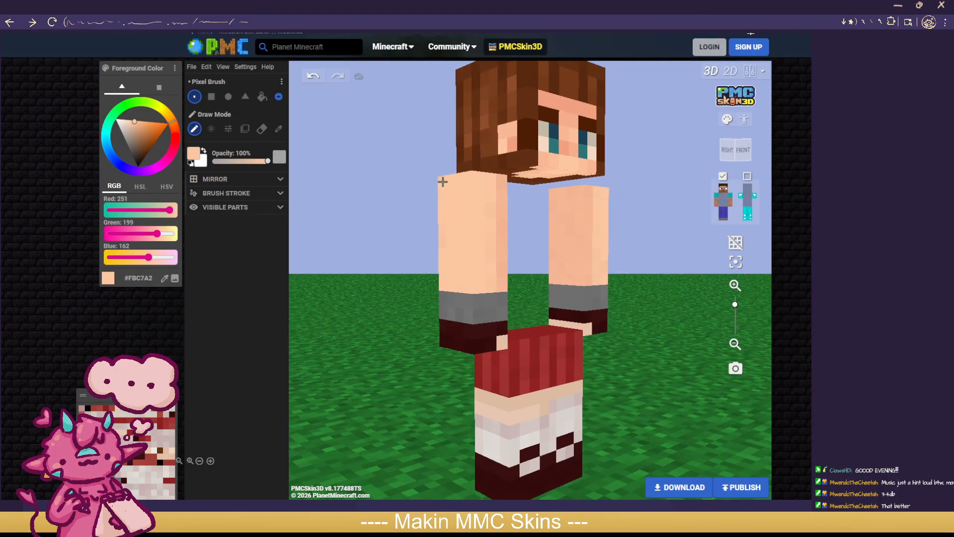
pyautogui.moveTo(466, 230); pyautogui.dragTo(574, 260, button='right')
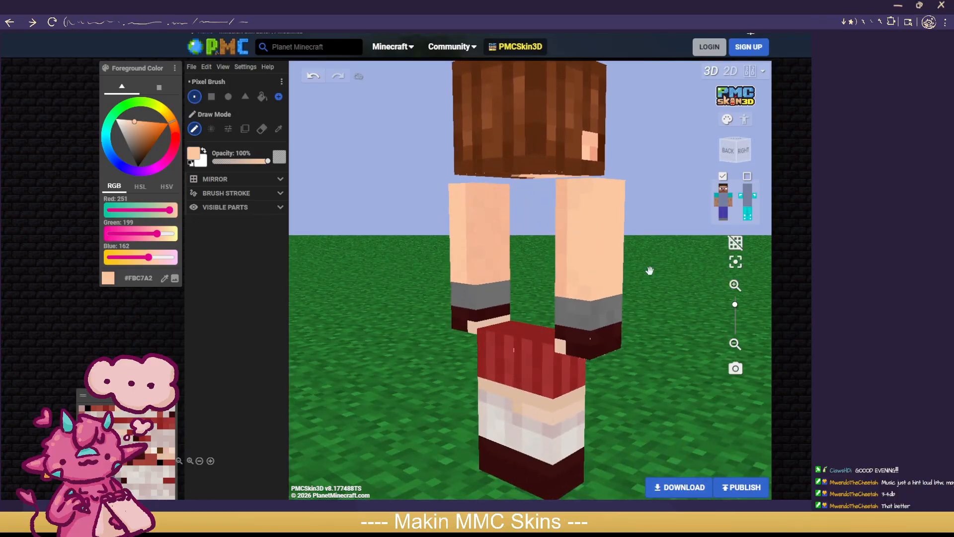
pyautogui.moveTo(580, 289); pyautogui.dragTo(342, 286, button='right')
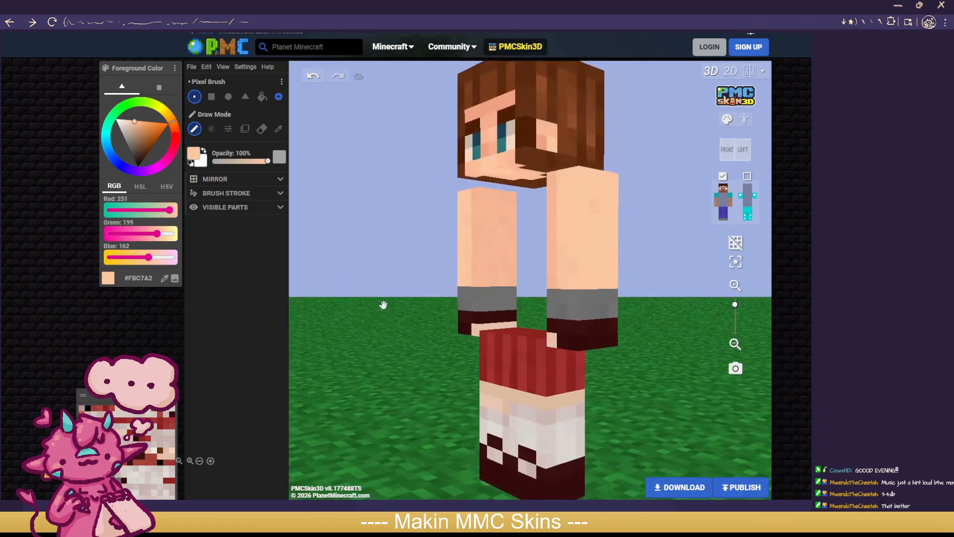
pyautogui.scroll(-5, 506, 289)
pyautogui.moveTo(401, 296); pyautogui.dragTo(442, 324, button='right')
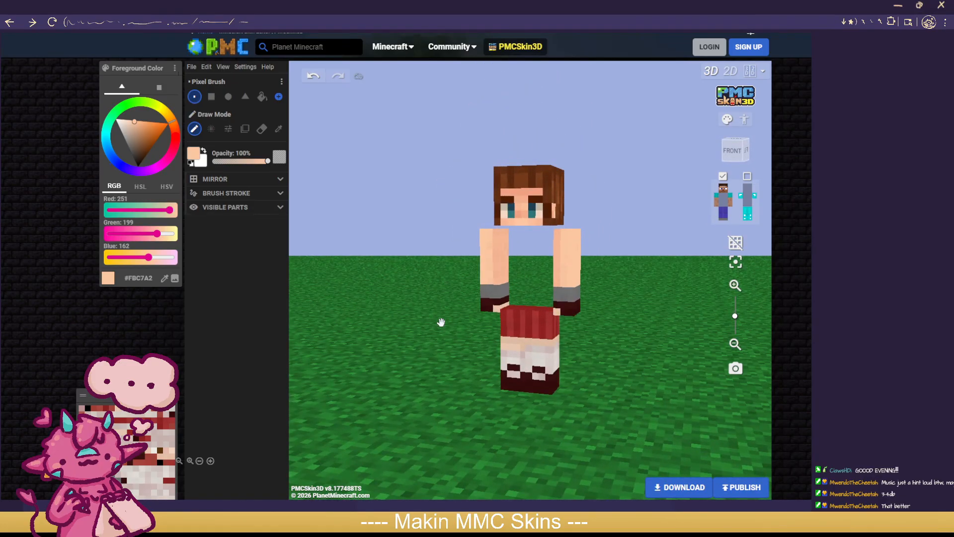
pyautogui.scroll(4, 441, 322)
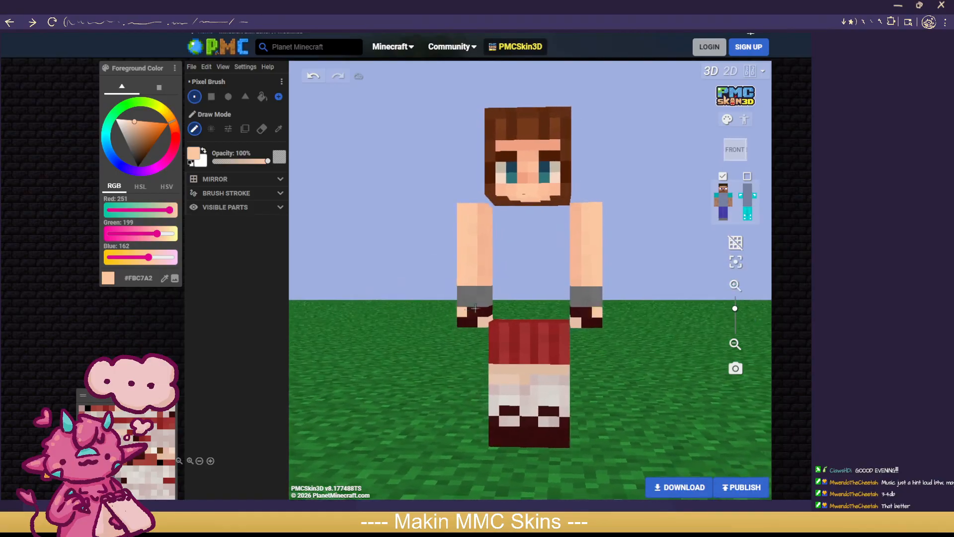
pyautogui.scroll(4, 549, 300)
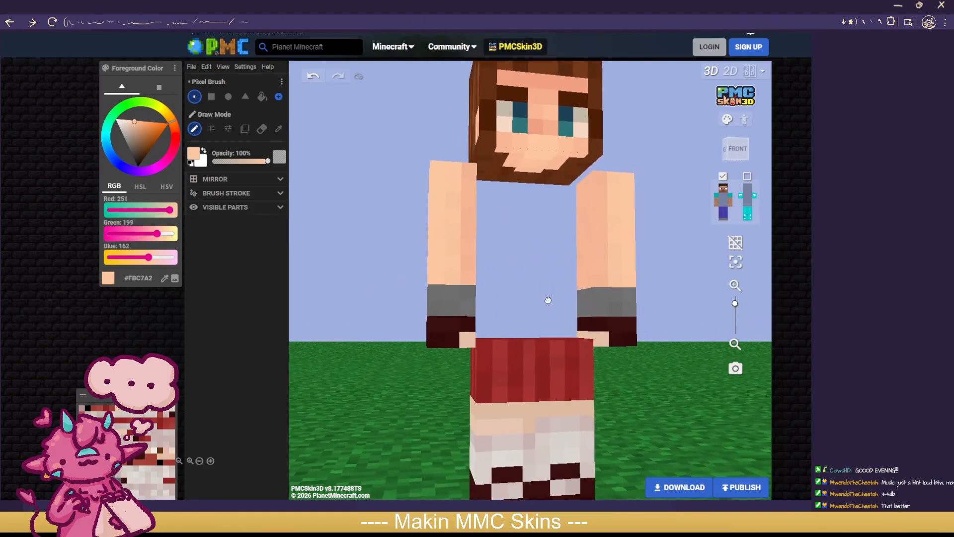
pyautogui.moveTo(548, 300); pyautogui.dragTo(484, 303)
# Step: Choose the Paint Bucket and sample the arm tones, settling on the hand's skin tone #E4C0A6 as the foreground color
pyautogui.click(279, 129)
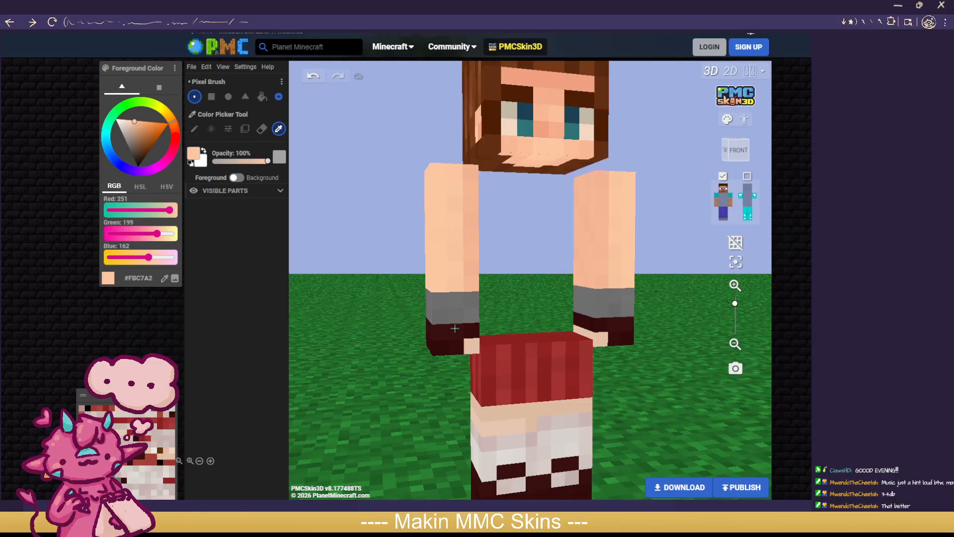
pyautogui.click(470, 345)
pyautogui.click(232, 162)
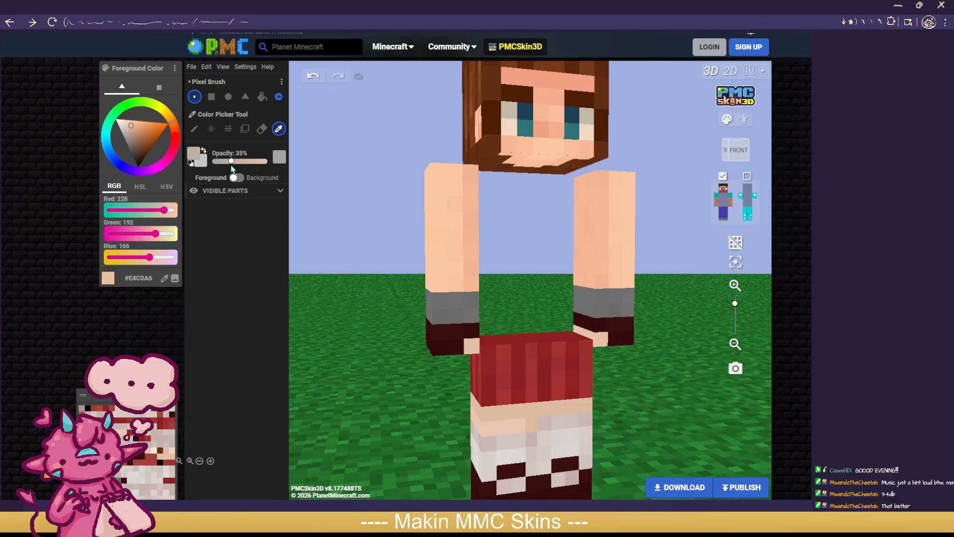
pyautogui.click(263, 97)
pyautogui.click(466, 204)
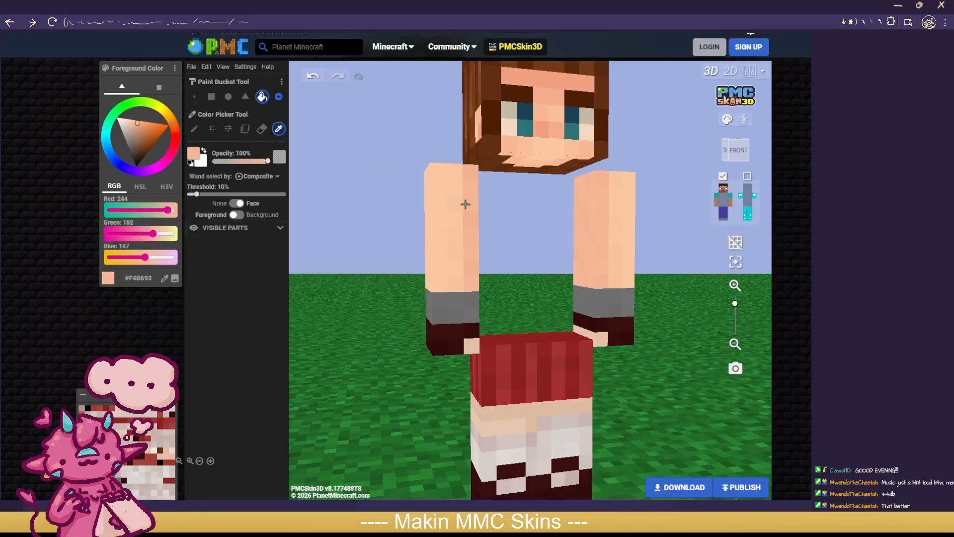
pyautogui.click(588, 232)
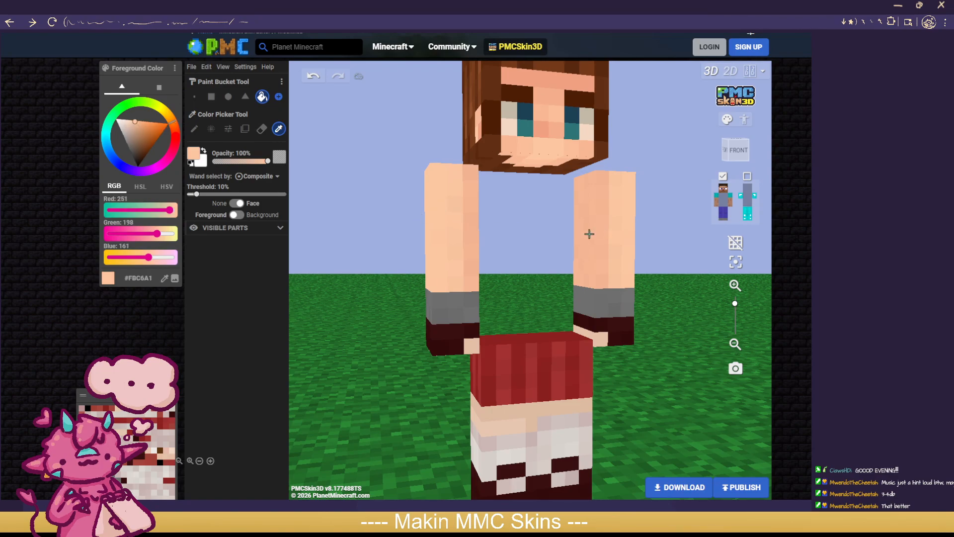
pyautogui.click(571, 236)
pyautogui.click(600, 239)
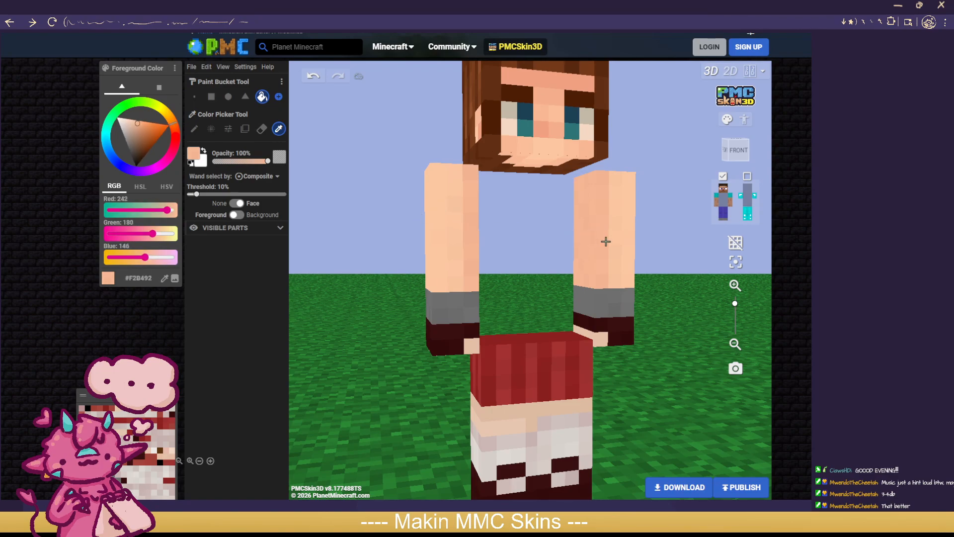
pyautogui.click(472, 348)
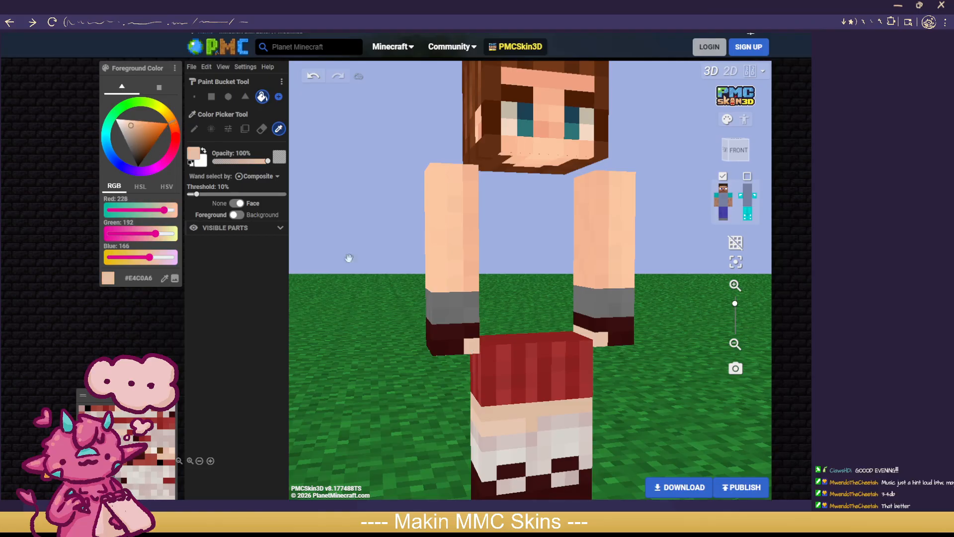
# Step: Blend the hand's skin tone into the arm faces and shoulder tops with the Paint Bucket at 38% opacity
pyautogui.click(194, 128)
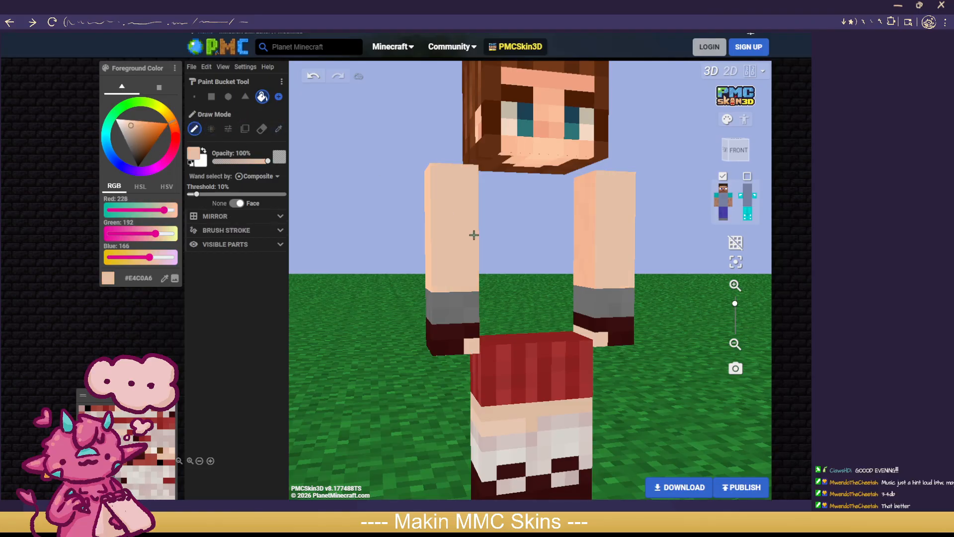
pyautogui.click(233, 161)
pyautogui.moveTo(512, 245); pyautogui.dragTo(613, 252)
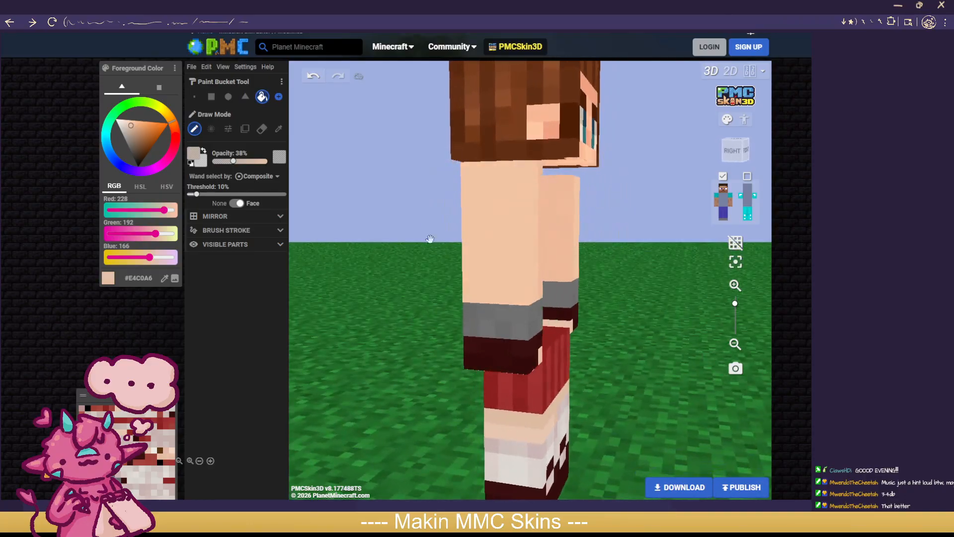
pyautogui.moveTo(430, 239); pyautogui.dragTo(473, 234)
pyautogui.moveTo(608, 223); pyautogui.dragTo(633, 211)
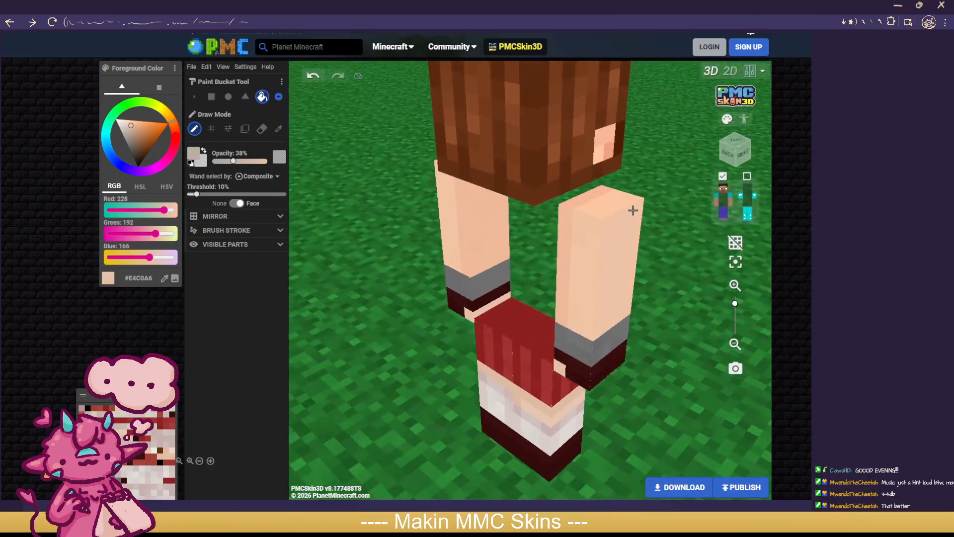
pyautogui.moveTo(663, 182); pyautogui.dragTo(599, 150)
pyautogui.moveTo(651, 179); pyautogui.dragTo(518, 151)
# Step: Try tinting the face with the hand's skin tone and undo the last fill
pyautogui.moveTo(532, 230); pyautogui.dragTo(519, 134)
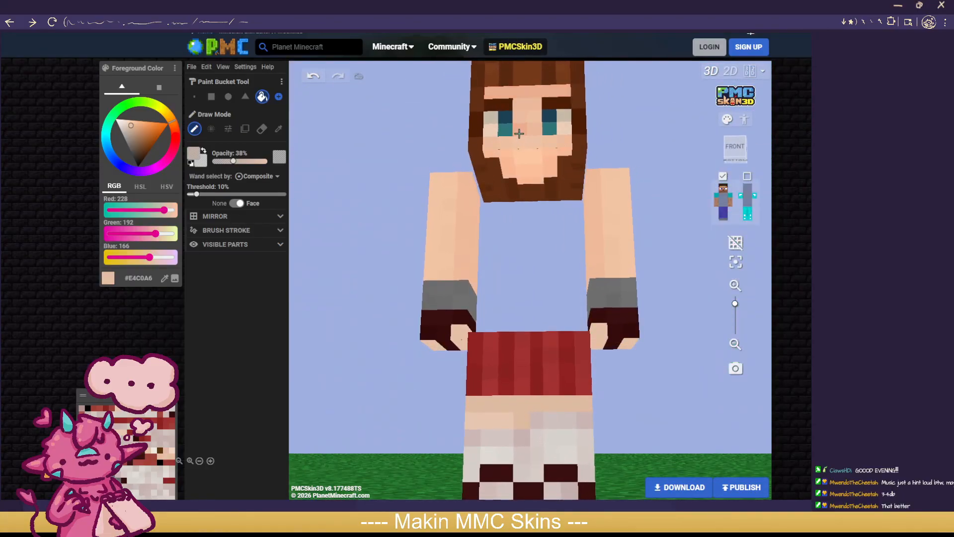
pyautogui.click(313, 77)
pyautogui.moveTo(525, 203); pyautogui.dragTo(549, 130)
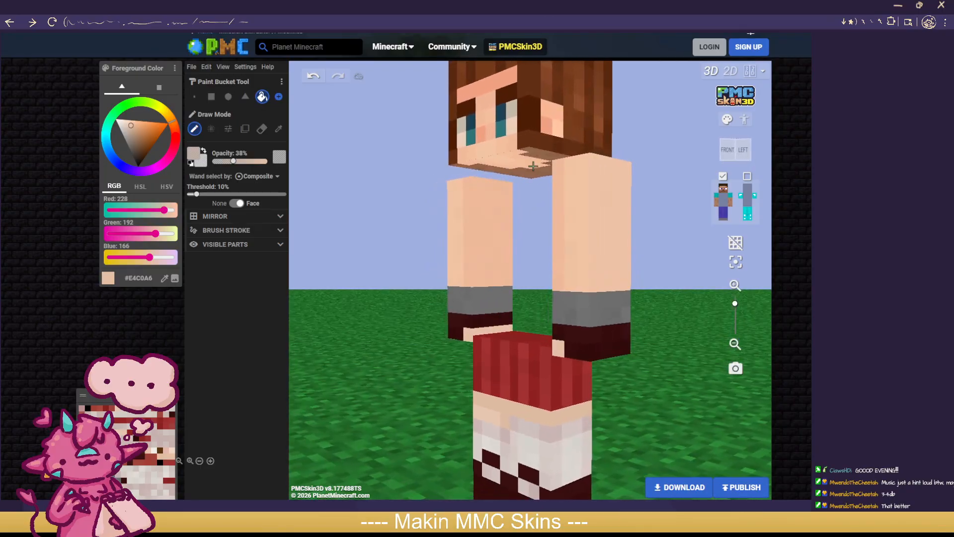
pyautogui.moveTo(524, 245); pyautogui.dragTo(540, 403)
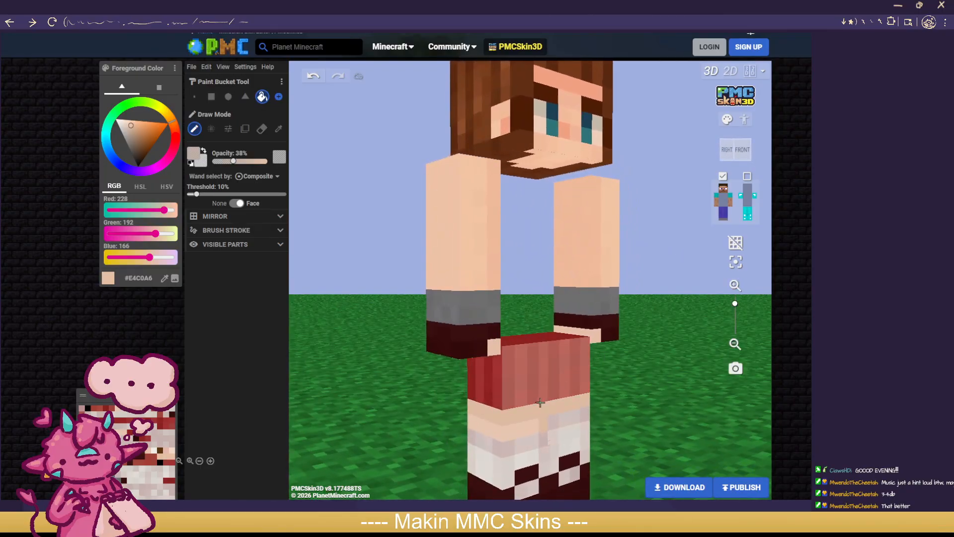
# Step: Sample the arm's skin tone #EDC2A5 and paint the lower row of bare skin above the socks around both legs with the Pixel Brush
pyautogui.click(279, 129)
pyautogui.click(454, 196)
pyautogui.click(194, 128)
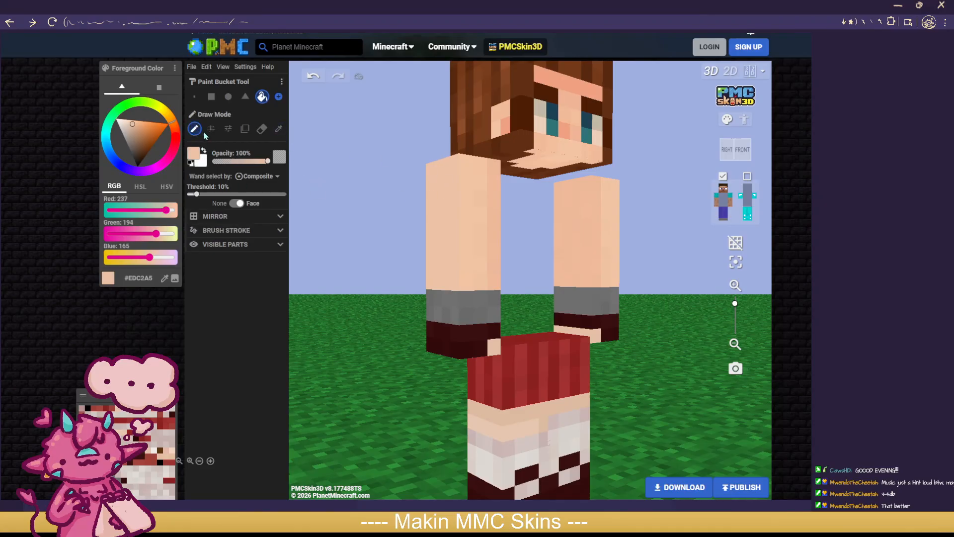
pyautogui.click(468, 386)
pyautogui.click(195, 96)
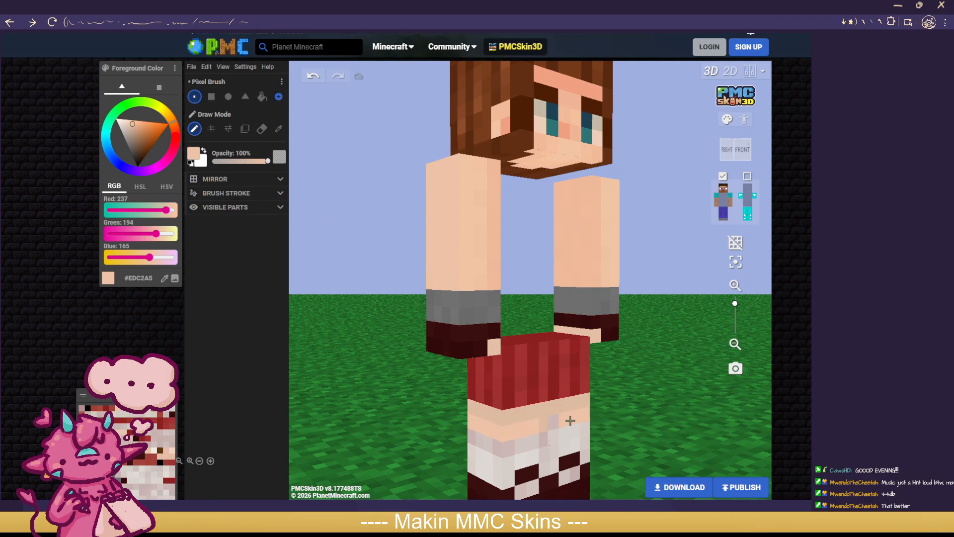
pyautogui.moveTo(644, 416)
pyautogui.mouseDown()
pyautogui.moveTo(628, 362)
pyautogui.moveTo(620, 390)
pyautogui.mouseUp()
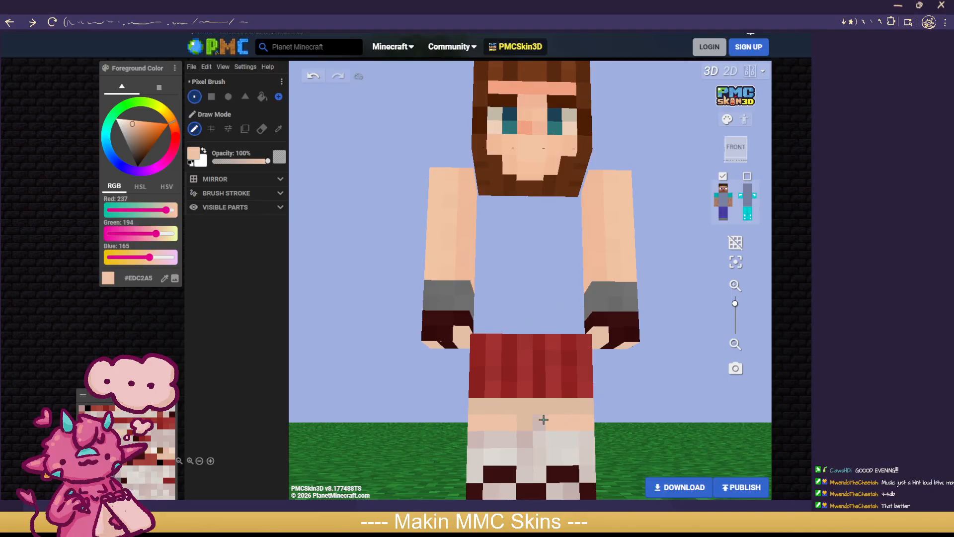
pyautogui.moveTo(638, 421); pyautogui.dragTo(523, 421)
pyautogui.moveTo(592, 421); pyautogui.dragTo(497, 423)
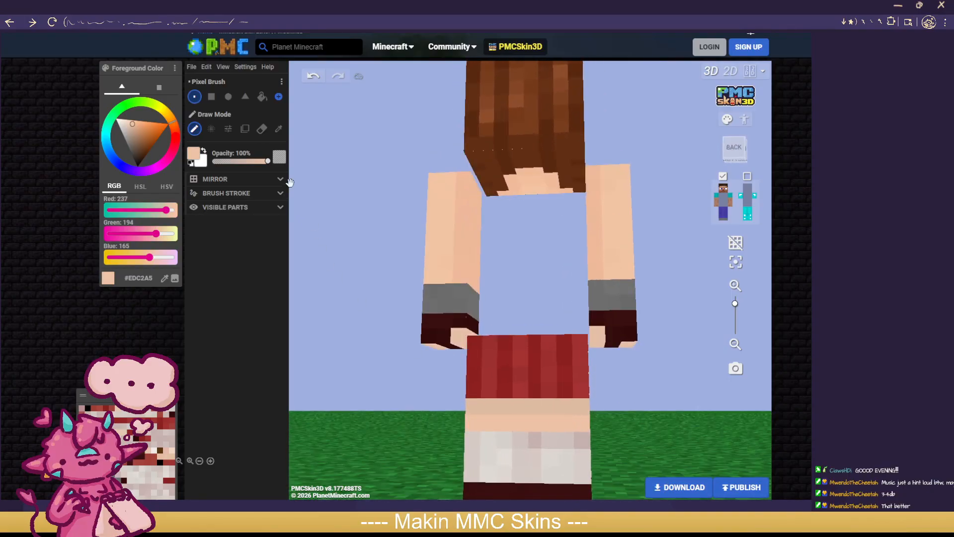
# Step: Sample the shaded arm tone #EFBA9B and paint the upper thigh row below the red shorts on all sides, with both legs shown again
pyautogui.click(279, 130)
pyautogui.click(461, 207)
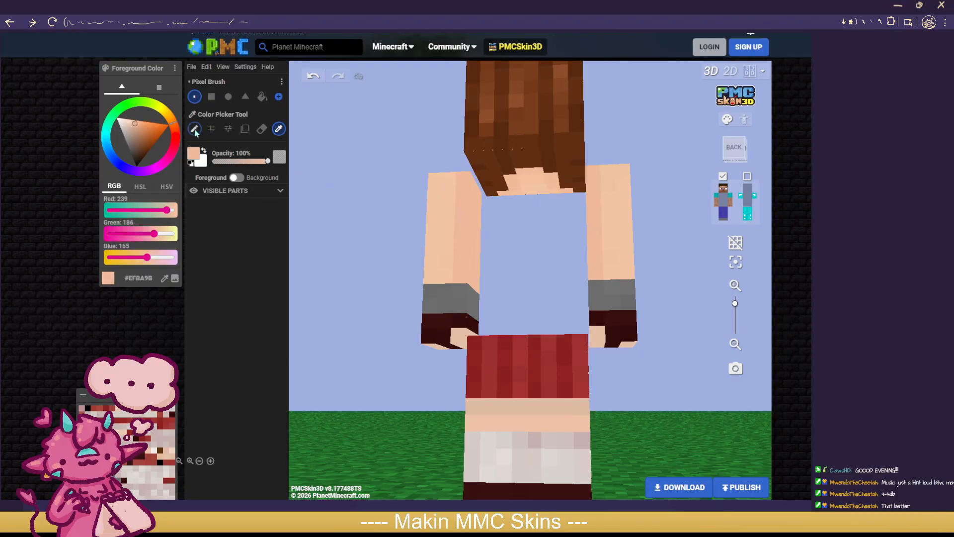
pyautogui.click(194, 129)
pyautogui.moveTo(393, 406); pyautogui.dragTo(569, 407)
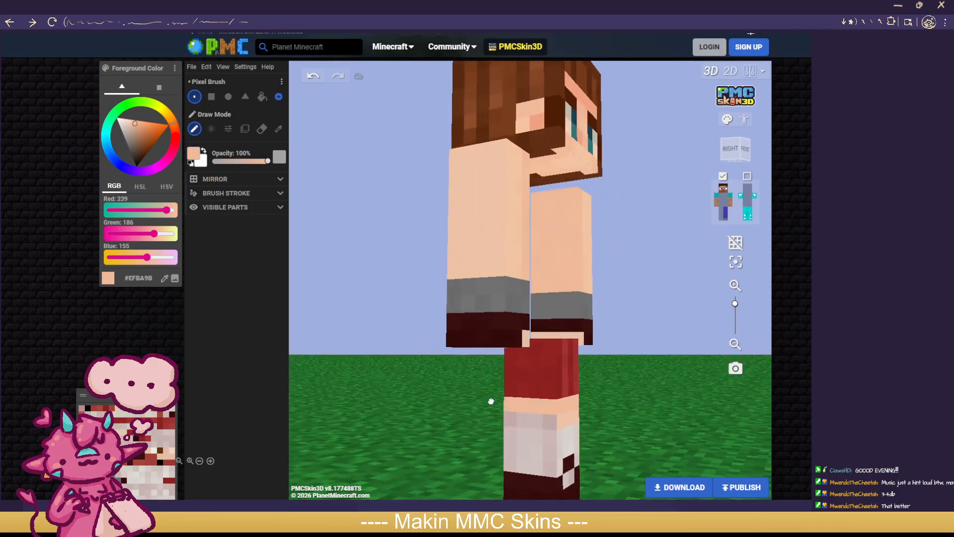
pyautogui.moveTo(648, 423); pyautogui.dragTo(611, 426)
pyautogui.click(719, 213)
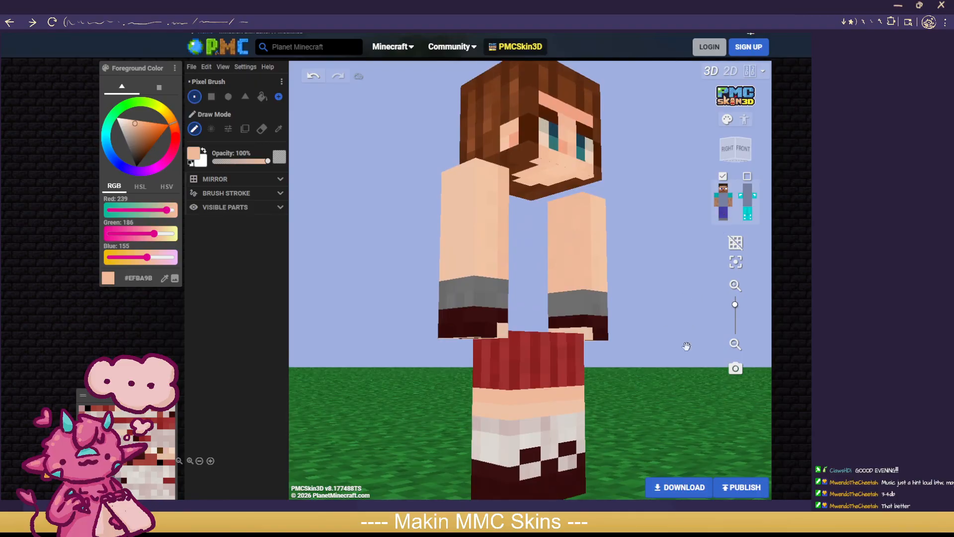
# Step: Shade the top row of the white socks around both legs with the sampled sock tones #C8B3B1 and #D0C2BE
pyautogui.moveTo(685, 348); pyautogui.dragTo(607, 385)
pyautogui.click(279, 134)
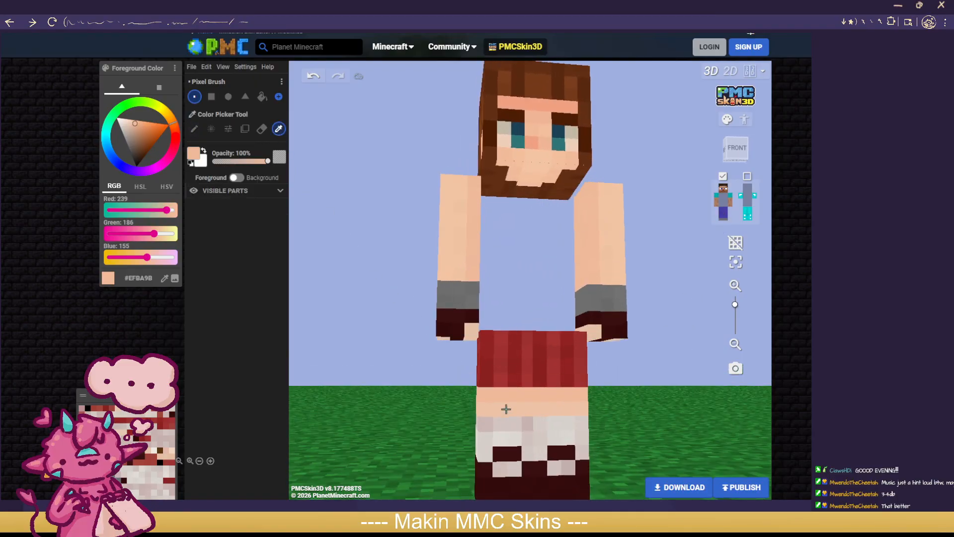
pyautogui.click(525, 426)
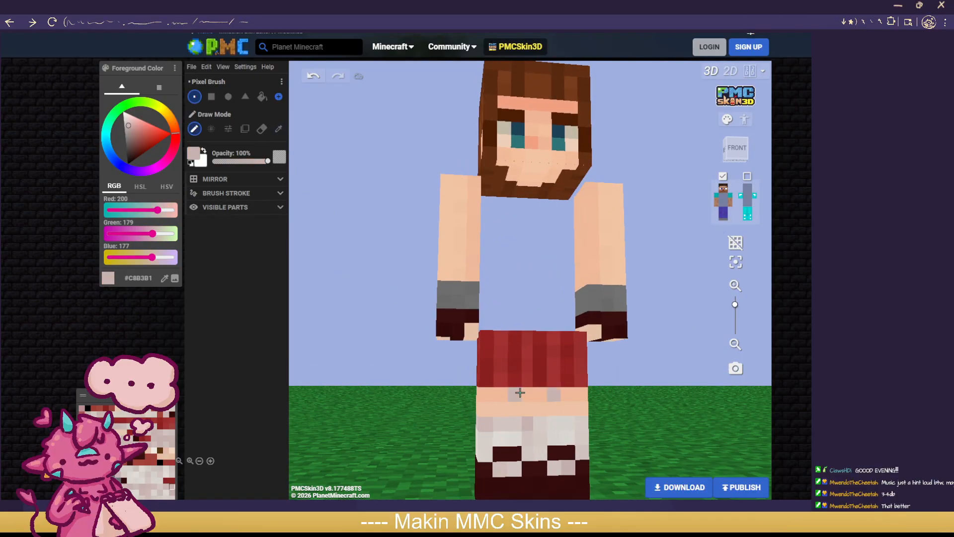
pyautogui.moveTo(612, 426); pyautogui.dragTo(524, 427)
pyautogui.moveTo(598, 426); pyautogui.dragTo(498, 424)
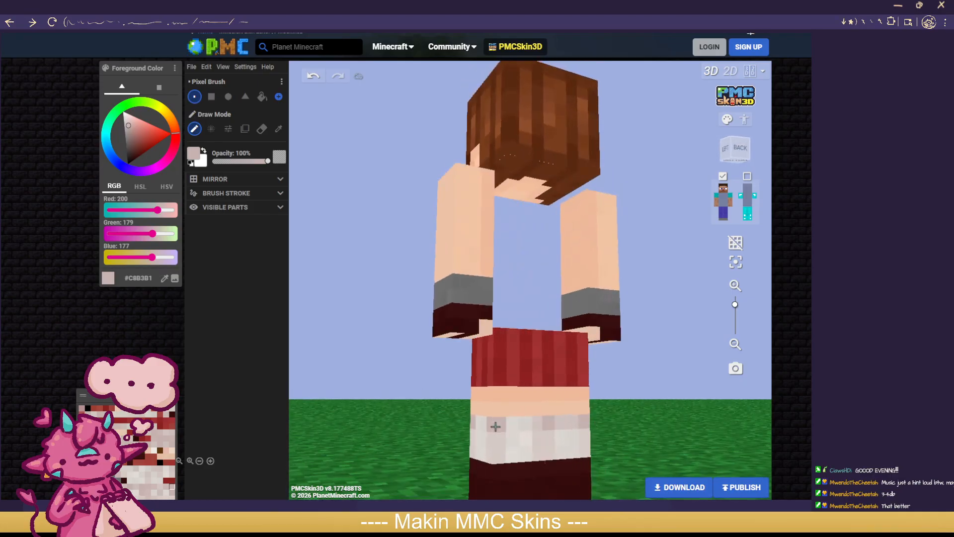
pyautogui.click(278, 130)
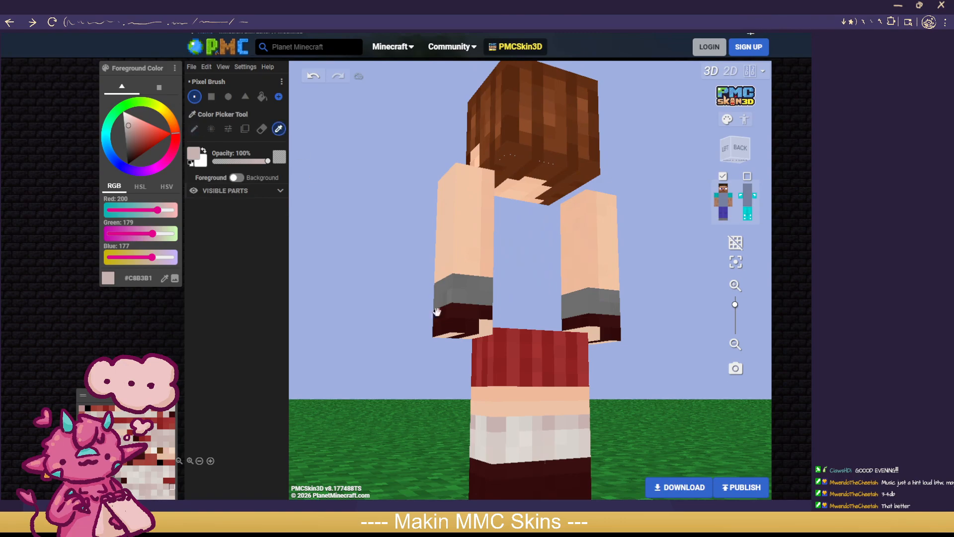
pyautogui.click(565, 421)
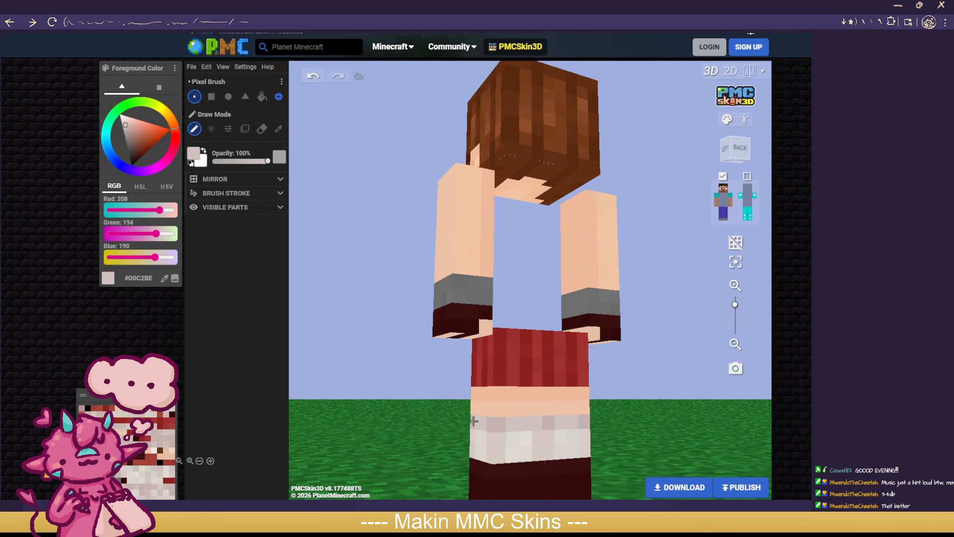
pyautogui.moveTo(473, 421); pyautogui.dragTo(534, 424, button='right')
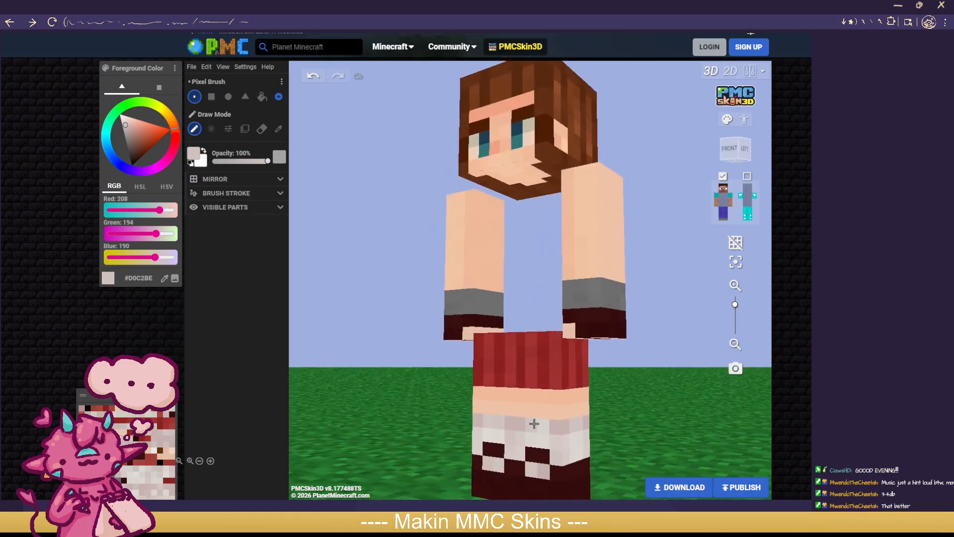
# Step: Hide the right leg, paint the inner top row of the other sock with the sampled tone #CCB7B5, and show both legs again
pyautogui.click(725, 216)
pyautogui.click(725, 216)
pyautogui.click(721, 216)
pyautogui.moveTo(624, 396); pyautogui.dragTo(759, 402)
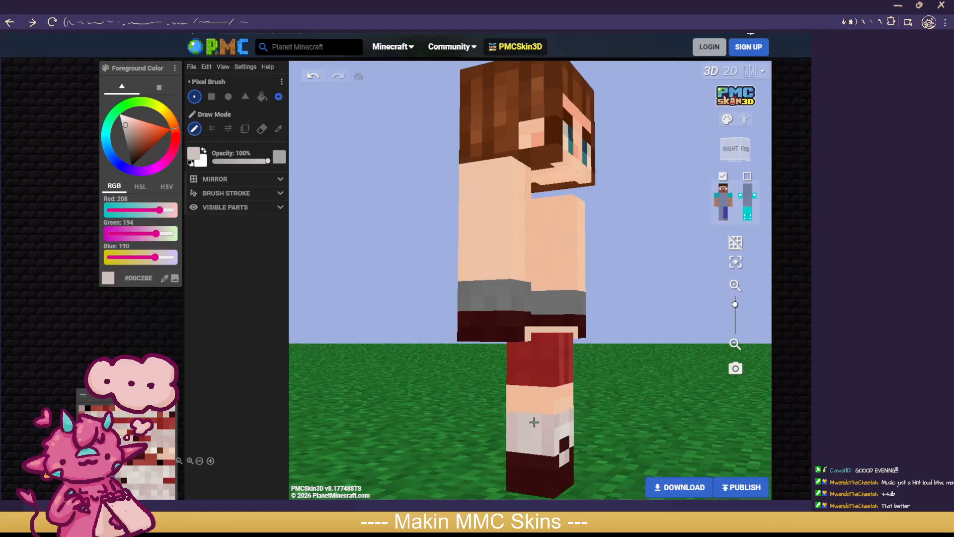
pyautogui.click(278, 129)
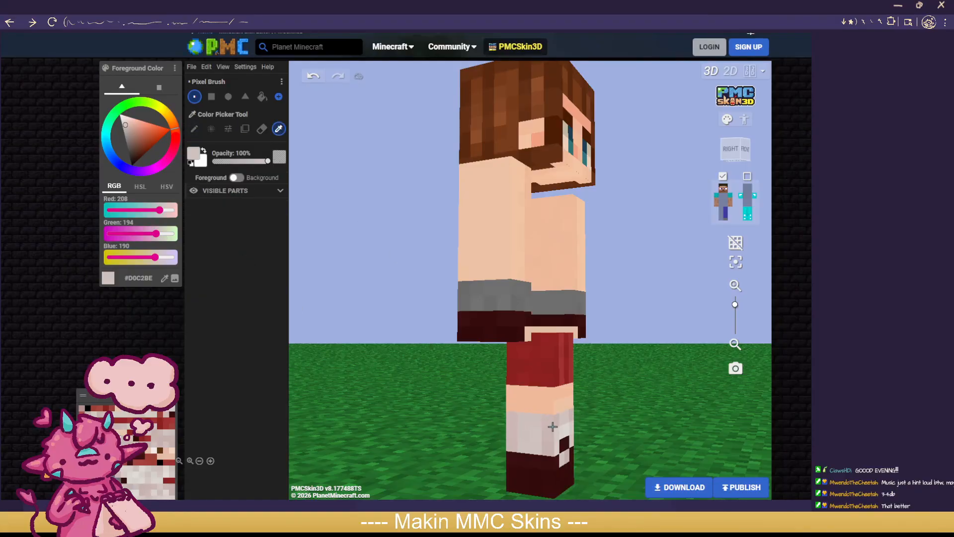
pyautogui.click(553, 426)
pyautogui.click(194, 128)
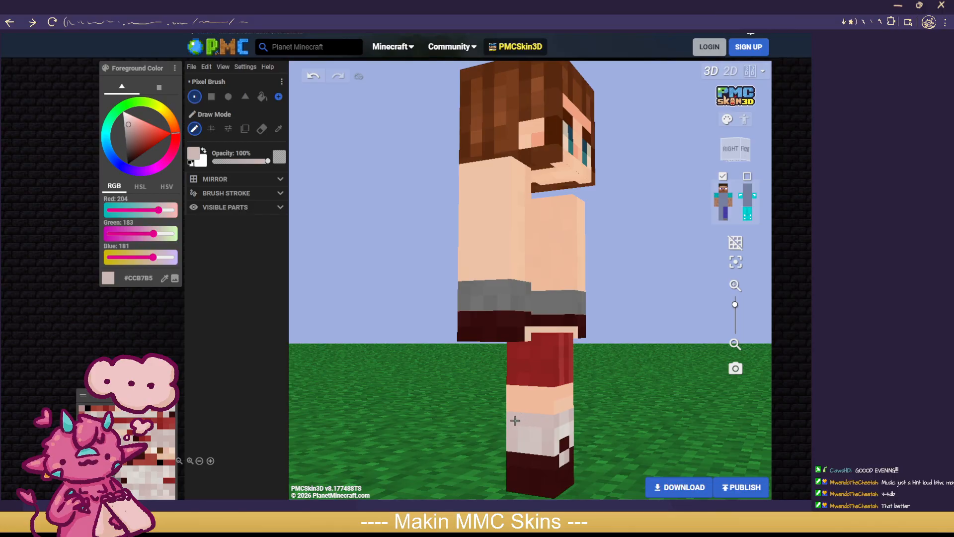
pyautogui.moveTo(665, 418); pyautogui.dragTo(617, 412)
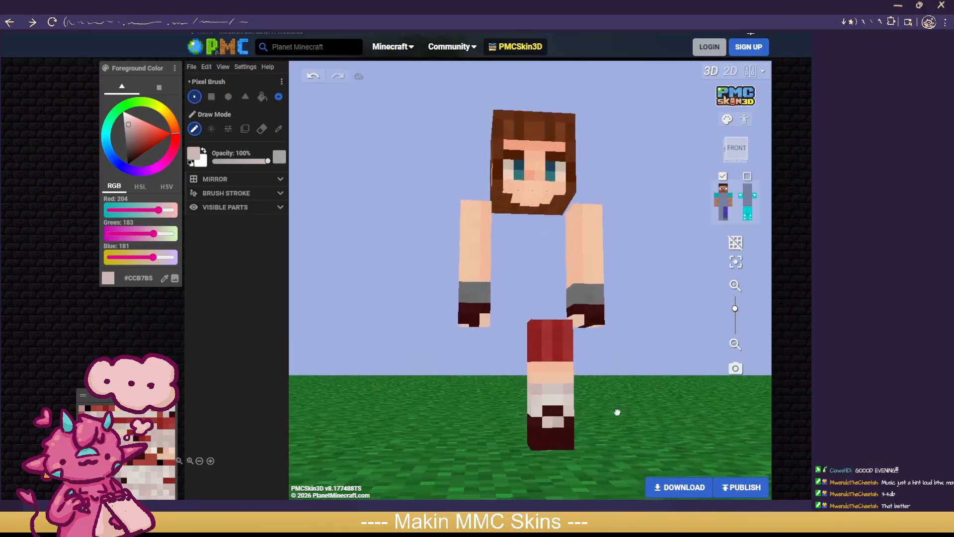
pyautogui.moveTo(647, 360)
pyautogui.mouseDown()
pyautogui.moveTo(676, 362)
pyautogui.moveTo(657, 362)
pyautogui.mouseUp()
pyautogui.click(721, 217)
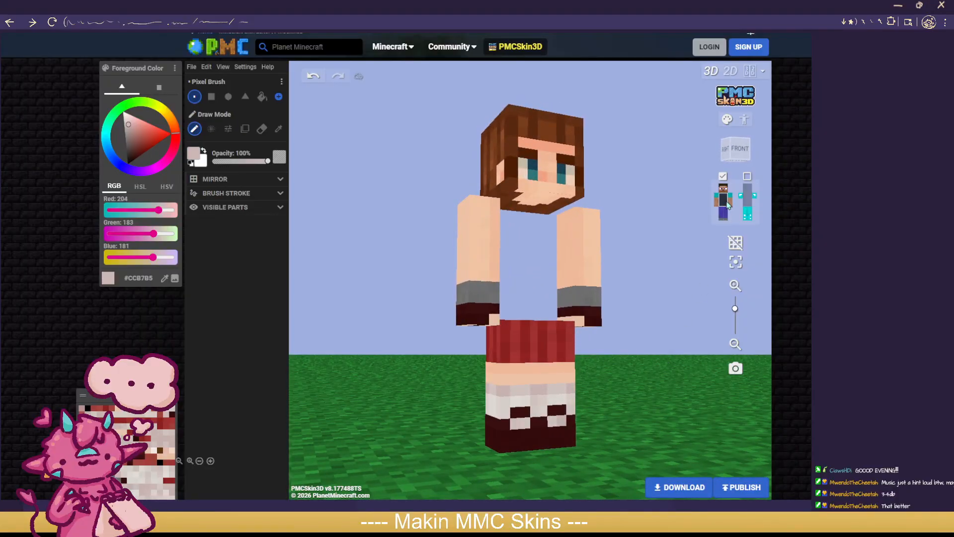
# Step: Show the base torso and turn on the overlay layer together with its head and torso parts
pyautogui.click(724, 200)
pyautogui.scroll(-2, 644, 275)
pyautogui.click(748, 178)
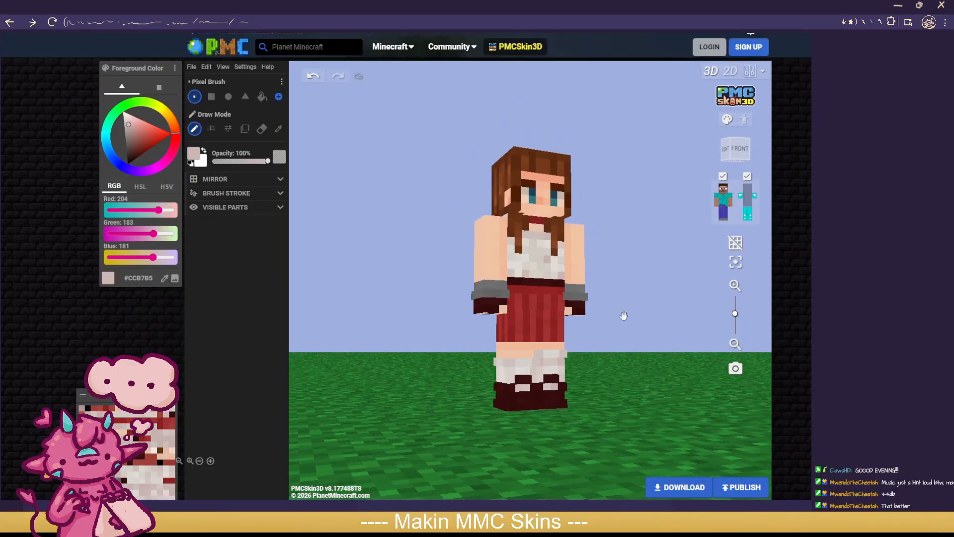
pyautogui.moveTo(622, 315); pyautogui.dragTo(598, 353)
pyautogui.scroll(-2, 622, 364)
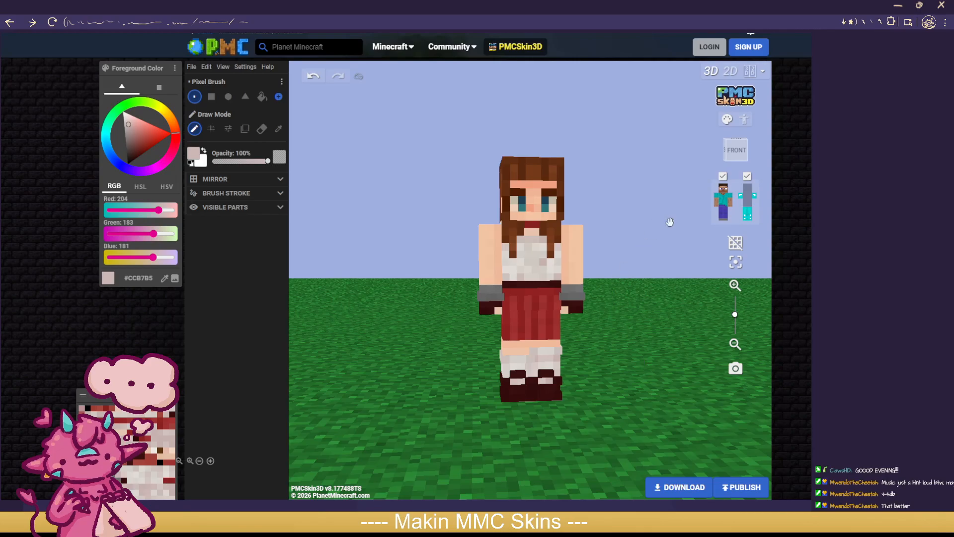
pyautogui.click(754, 199)
pyautogui.click(754, 198)
pyautogui.click(748, 189)
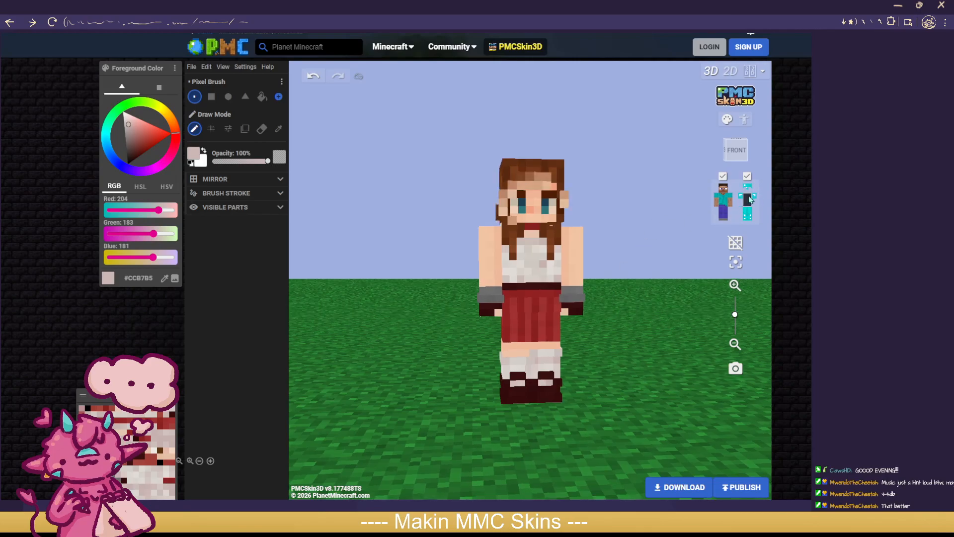
# Step: Sample the grey #6F6F6F from the wrist cuff and paint a two-pixel-high band around both upper arms with the Pixel Brush
pyautogui.scroll(1, 671, 330)
pyautogui.moveTo(670, 399); pyautogui.dragTo(637, 341)
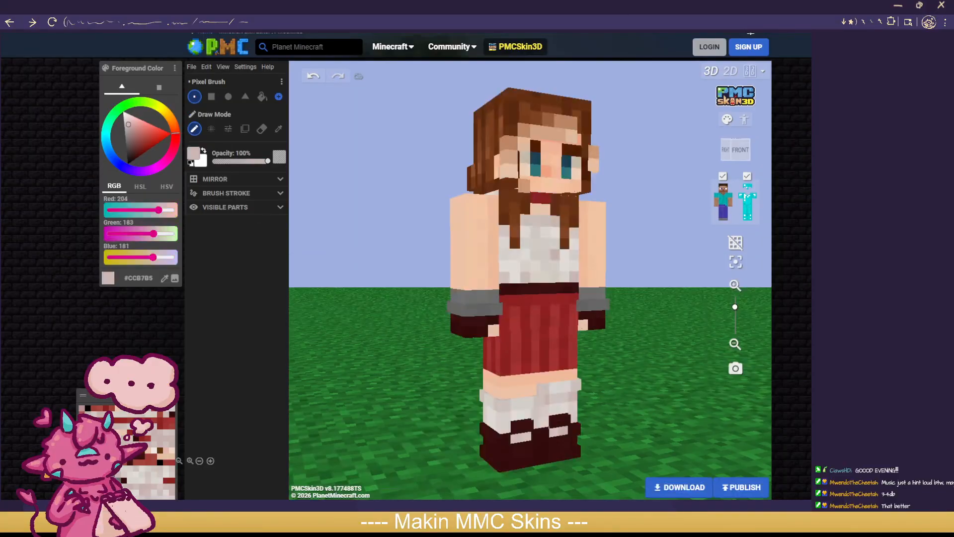
pyautogui.moveTo(371, 329)
pyautogui.mouseDown()
pyautogui.moveTo(323, 332)
pyautogui.moveTo(373, 334)
pyautogui.moveTo(363, 326)
pyautogui.mouseUp()
pyautogui.scroll(2, 323, 330)
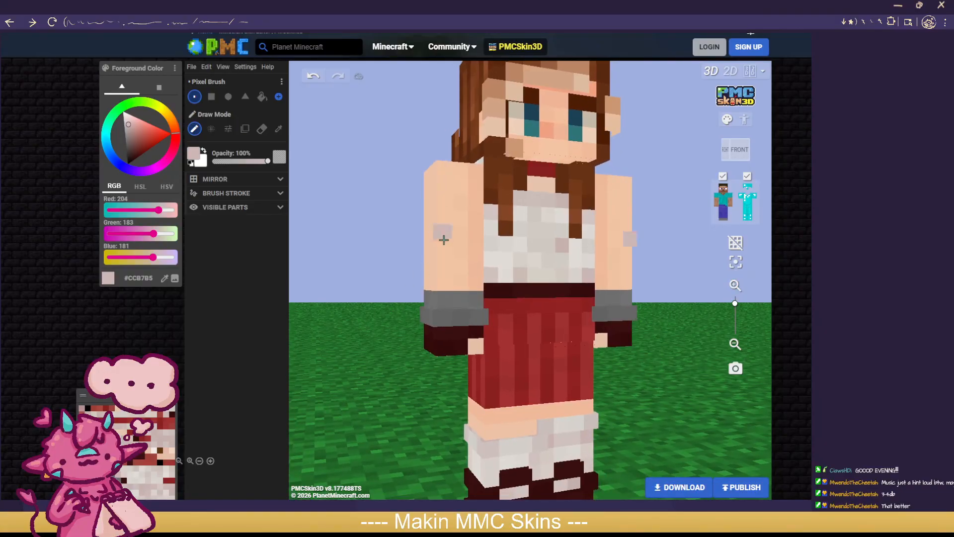
pyautogui.click(278, 129)
pyautogui.click(454, 302)
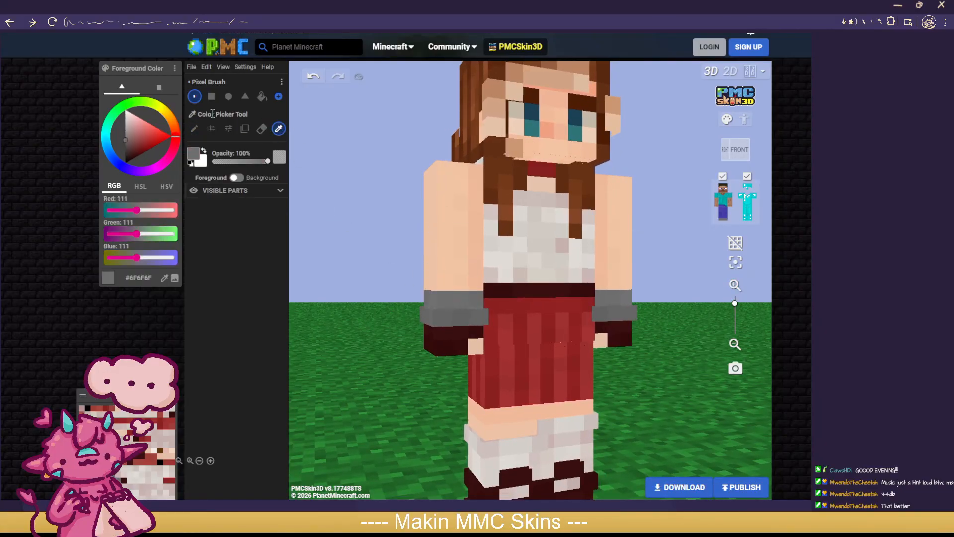
pyautogui.click(195, 129)
pyautogui.moveTo(480, 217)
pyautogui.mouseDown()
pyautogui.moveTo(437, 229)
pyautogui.moveTo(477, 228)
pyautogui.mouseUp()
pyautogui.moveTo(380, 234)
pyautogui.mouseDown()
pyautogui.moveTo(311, 239)
pyautogui.moveTo(603, 245)
pyautogui.moveTo(621, 228)
pyautogui.moveTo(340, 230)
pyautogui.moveTo(330, 219)
pyautogui.moveTo(373, 223)
pyautogui.mouseUp()
# Step: Erase the overlay's grey wrist cuffs and, with the torso hidden, complete the grey upper-arm bands on the inner arm faces
pyautogui.click(279, 129)
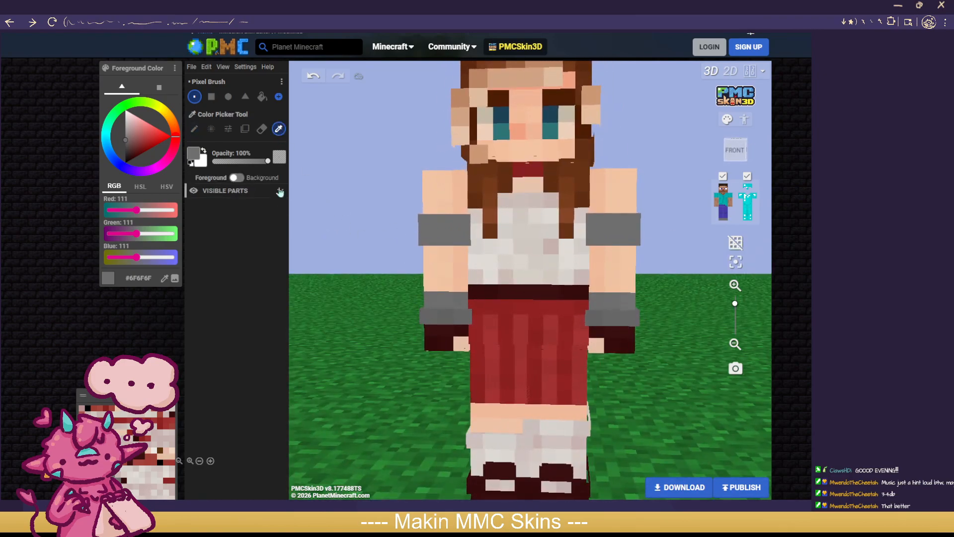
pyautogui.press('e')
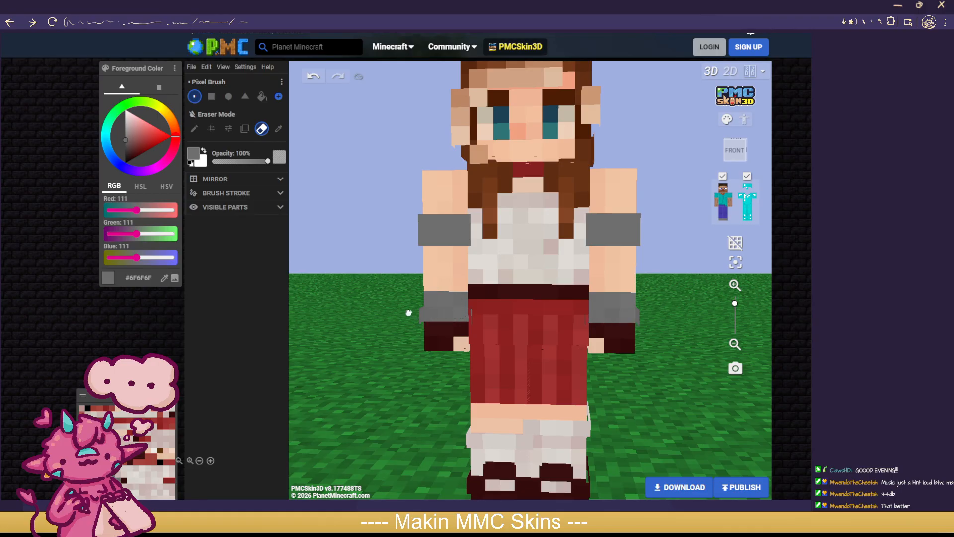
pyautogui.moveTo(409, 313); pyautogui.dragTo(480, 313)
pyautogui.moveTo(396, 309); pyautogui.dragTo(587, 303)
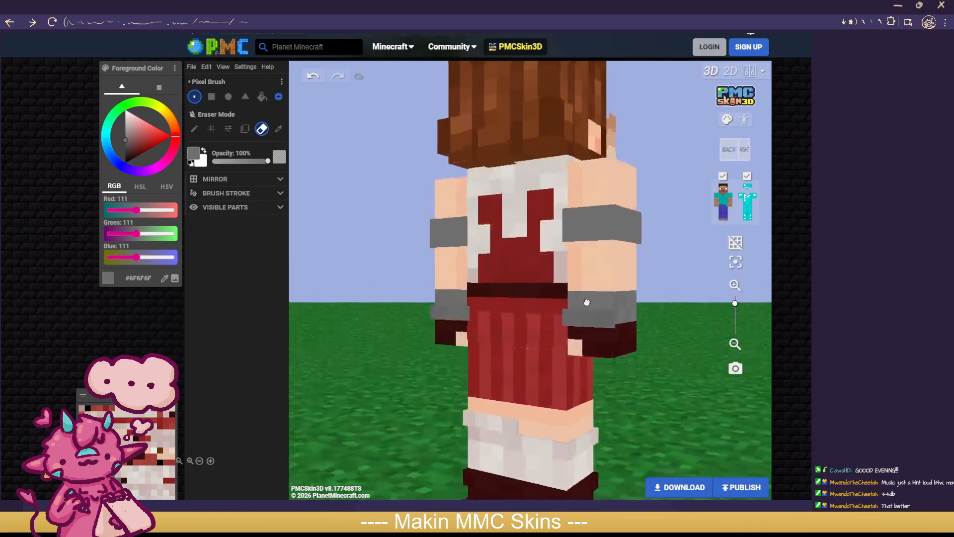
pyautogui.click(723, 202)
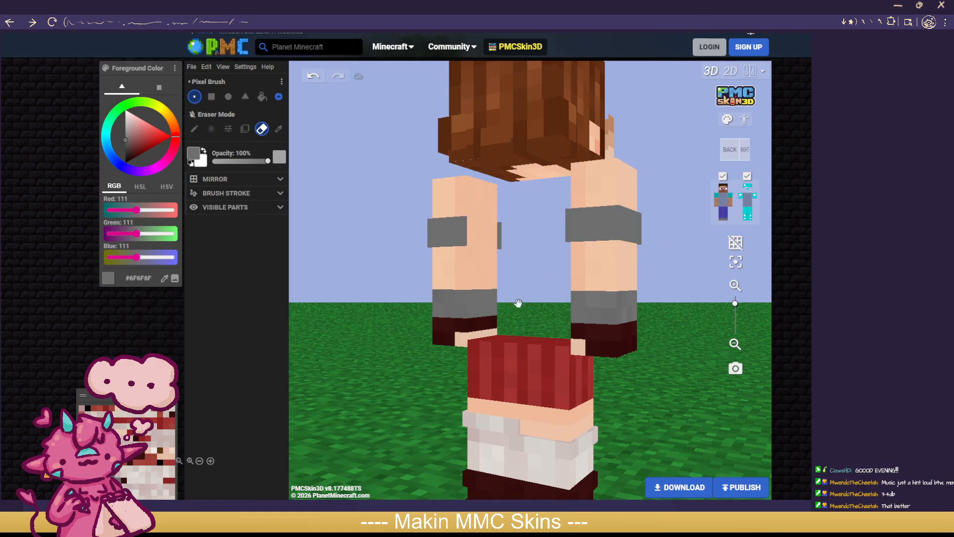
pyautogui.moveTo(526, 298); pyautogui.dragTo(622, 302)
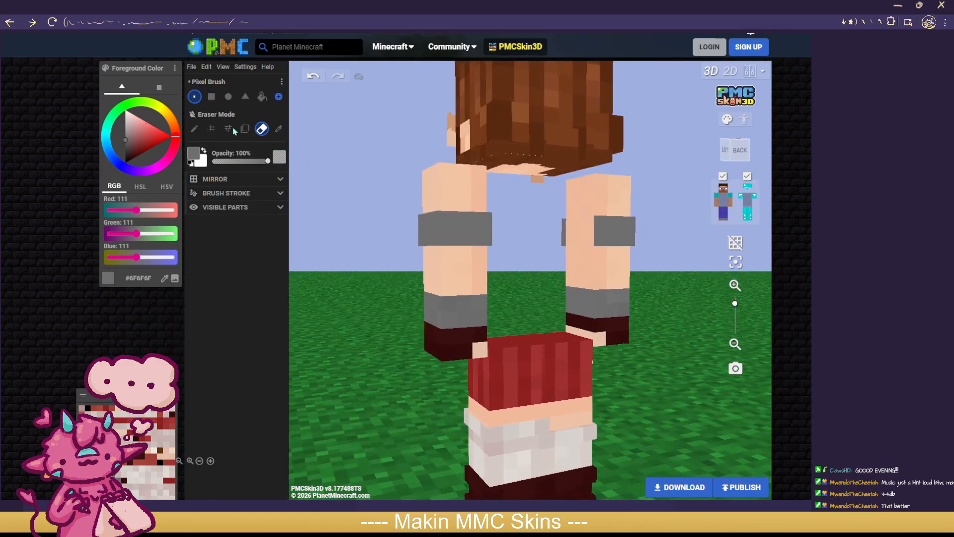
pyautogui.click(194, 129)
pyautogui.moveTo(576, 221)
pyautogui.mouseDown()
pyautogui.moveTo(571, 236)
pyautogui.moveTo(591, 226)
pyautogui.moveTo(575, 253)
pyautogui.mouseUp()
# Step: Sample the skin tone #F2C4A4, hide the overlay, and cover the outer grey cuffs on both base arms in Noise Mode at 3% intensity
pyautogui.click(278, 128)
pyautogui.click(453, 285)
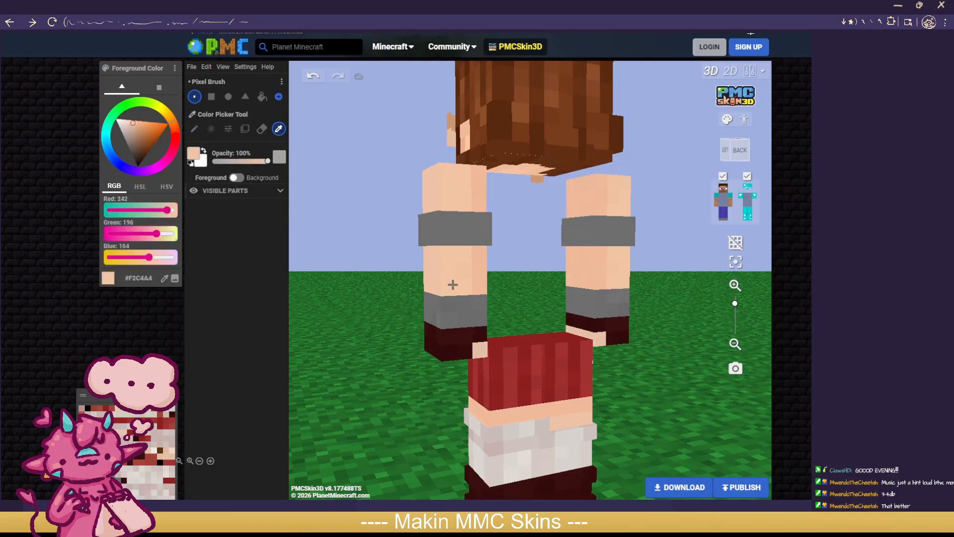
pyautogui.click(212, 130)
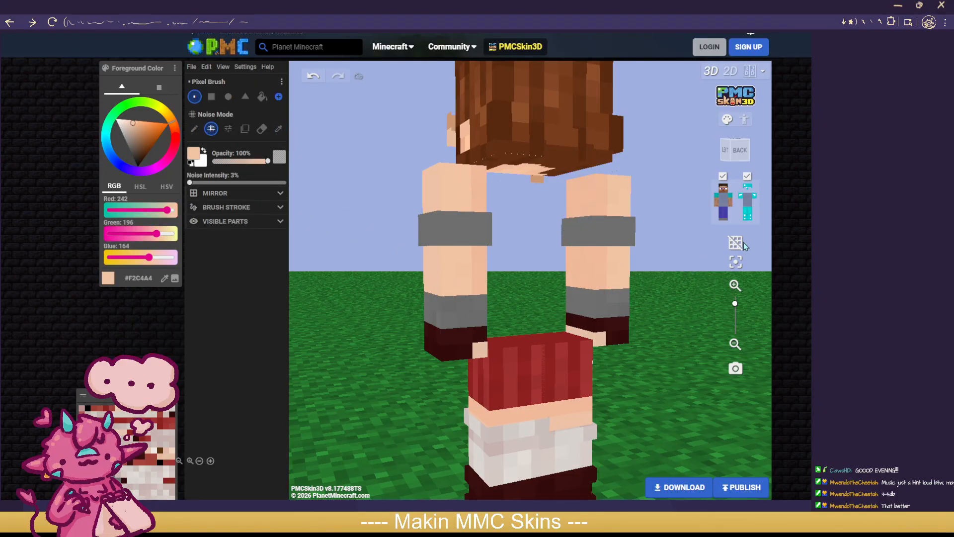
pyautogui.click(747, 177)
pyautogui.moveTo(471, 300)
pyautogui.mouseDown()
pyautogui.moveTo(445, 305)
pyautogui.moveTo(462, 314)
pyautogui.moveTo(426, 304)
pyautogui.mouseUp()
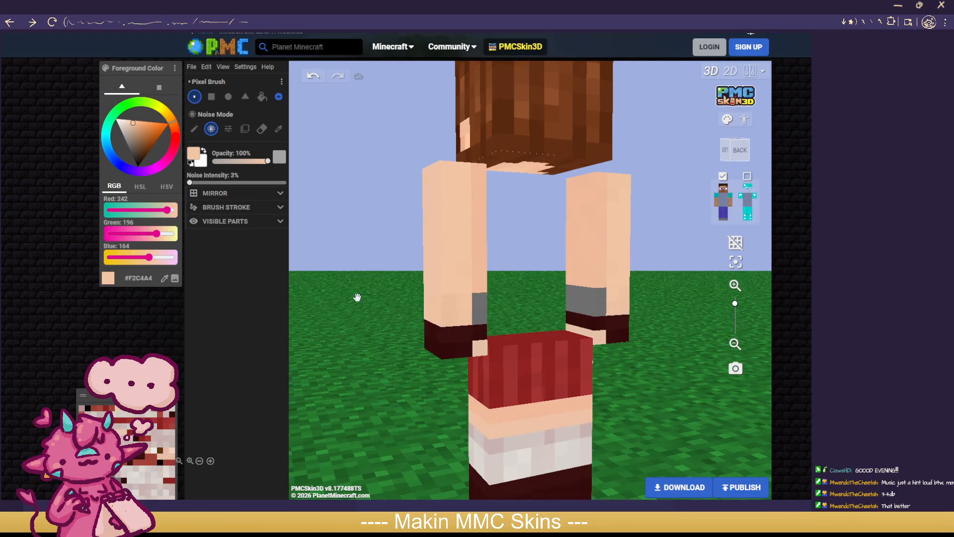
pyautogui.moveTo(357, 297); pyautogui.dragTo(538, 284)
pyautogui.moveTo(605, 291)
pyautogui.mouseDown()
pyautogui.moveTo(618, 308)
pyautogui.moveTo(620, 297)
pyautogui.mouseUp()
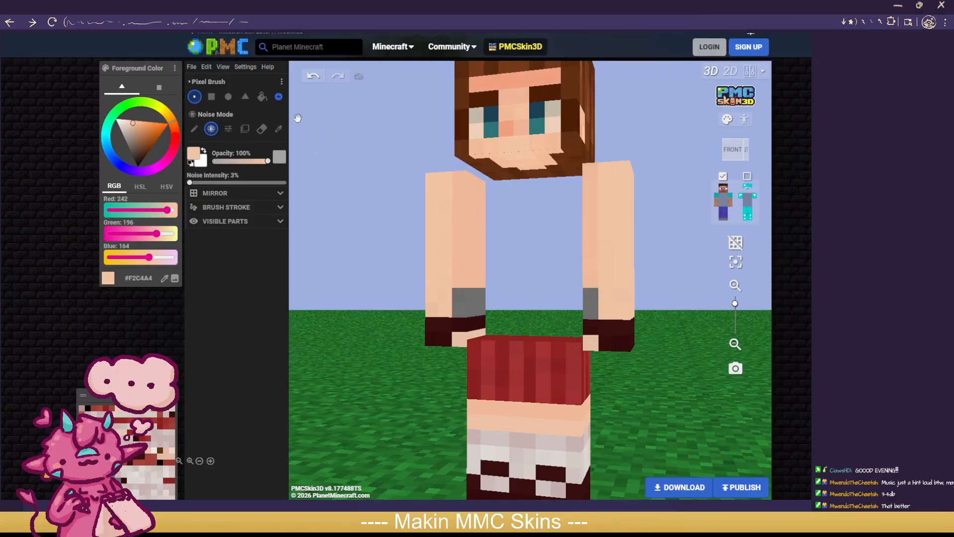
# Step: Sample the shaded skin tone #EFBA9B and cover the grey cuffs on the inner arm faces using the noise brush
pyautogui.click(278, 128)
pyautogui.click(211, 129)
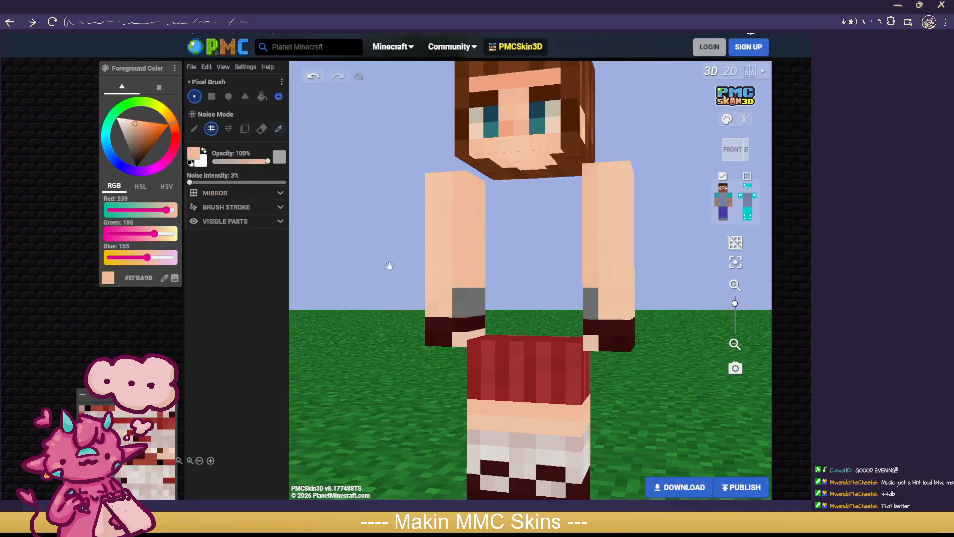
pyautogui.moveTo(449, 311)
pyautogui.mouseDown()
pyautogui.moveTo(468, 292)
pyautogui.moveTo(788, 305)
pyautogui.mouseUp()
pyautogui.moveTo(564, 313)
pyautogui.mouseDown()
pyautogui.moveTo(563, 301)
pyautogui.moveTo(645, 362)
pyautogui.moveTo(599, 313)
pyautogui.mouseUp()
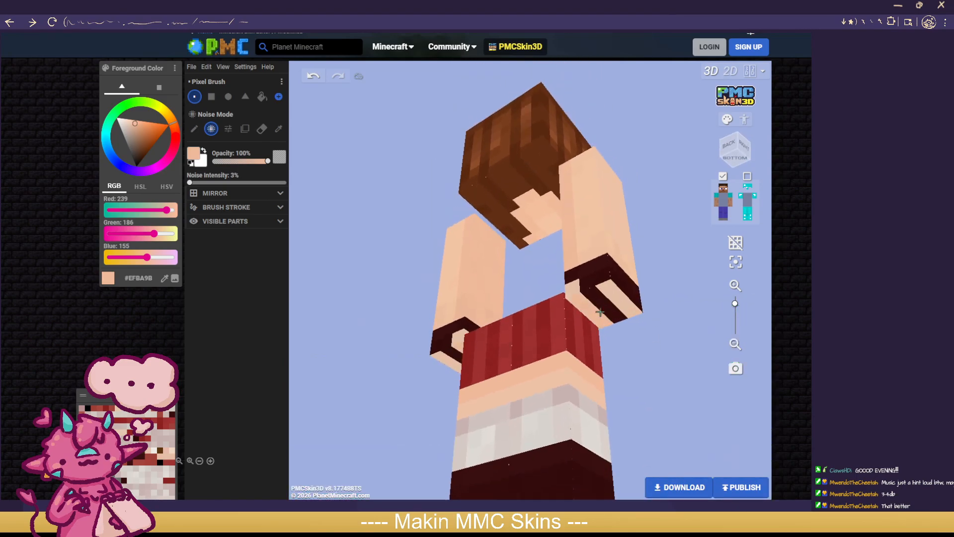
pyautogui.moveTo(596, 308); pyautogui.dragTo(443, 368)
pyautogui.moveTo(469, 336); pyautogui.dragTo(571, 331)
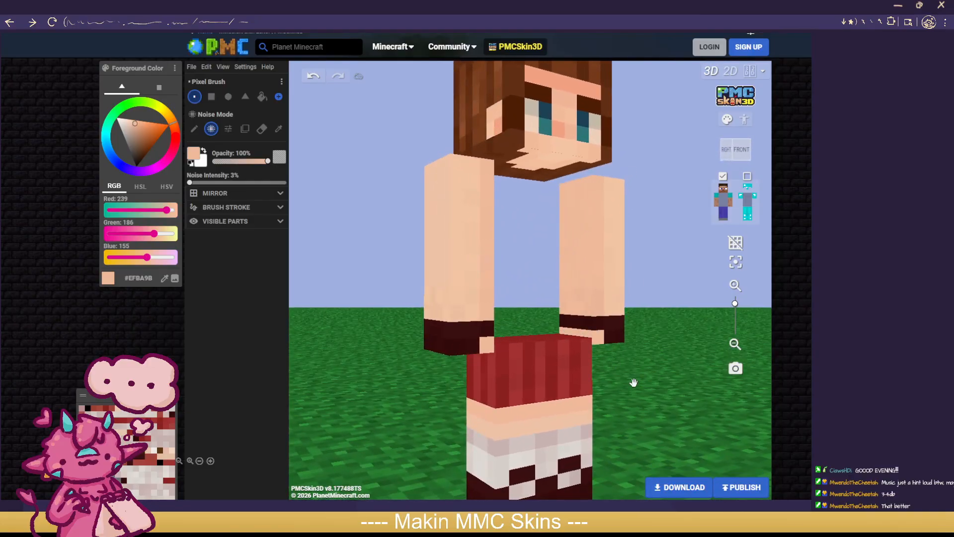
pyautogui.moveTo(634, 382); pyautogui.dragTo(571, 390)
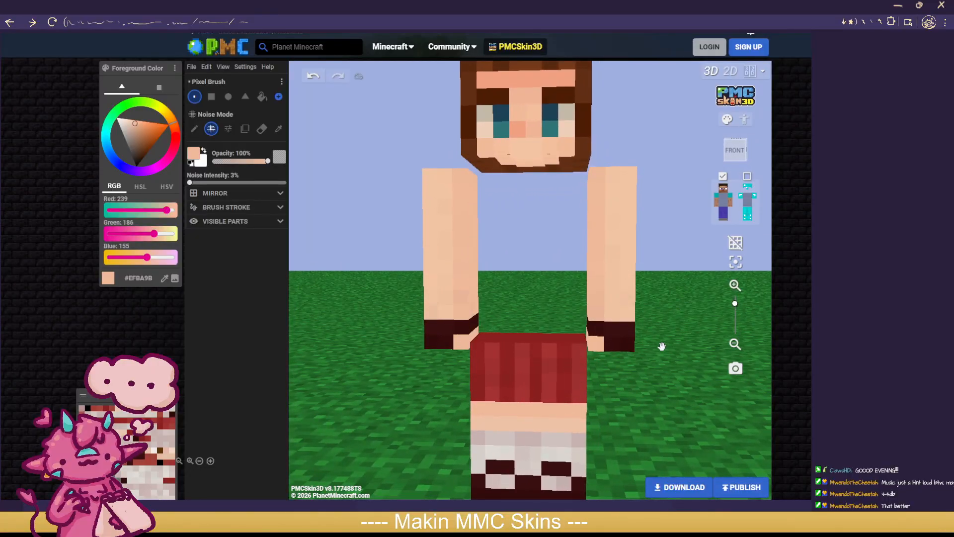
# Step: Sample the grey #6F6F6F and fill the overlay's upper-arm bands using the Paint Bucket in Noise Mode at 7% intensity
pyautogui.click(747, 176)
pyautogui.moveTo(684, 219)
pyautogui.mouseDown()
pyautogui.moveTo(693, 226)
pyautogui.moveTo(688, 237)
pyautogui.moveTo(676, 231)
pyautogui.moveTo(687, 232)
pyautogui.mouseUp()
pyautogui.scroll(2, 688, 238)
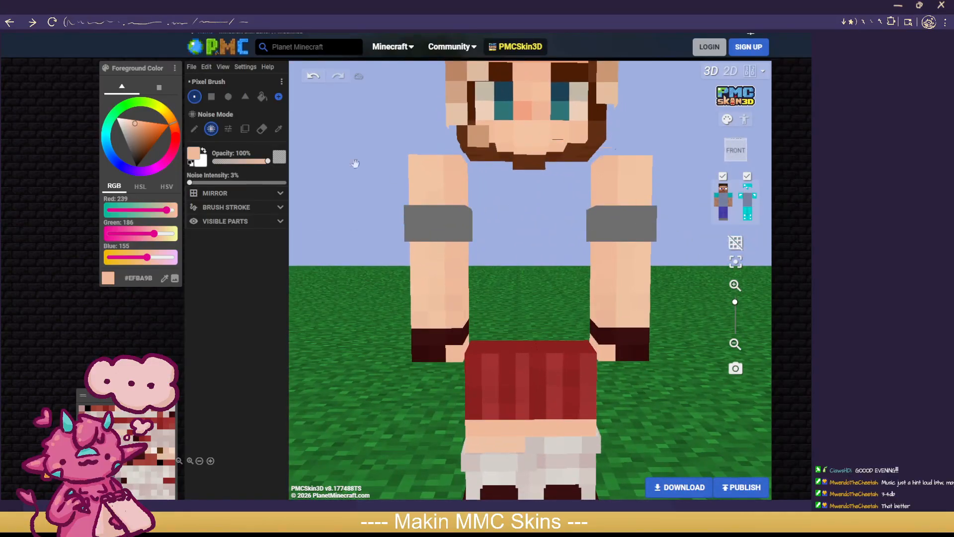
pyautogui.click(279, 129)
pyautogui.click(437, 226)
pyautogui.click(211, 129)
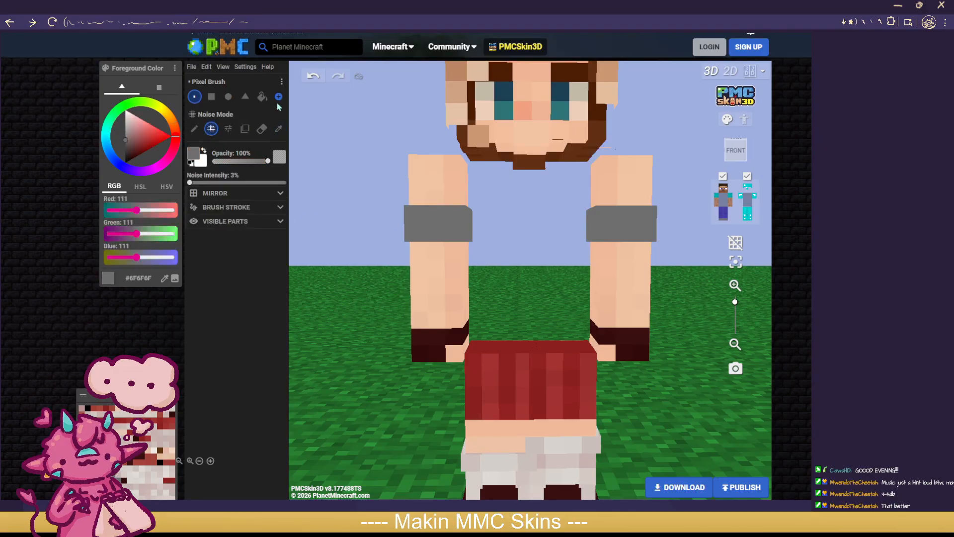
pyautogui.click(262, 96)
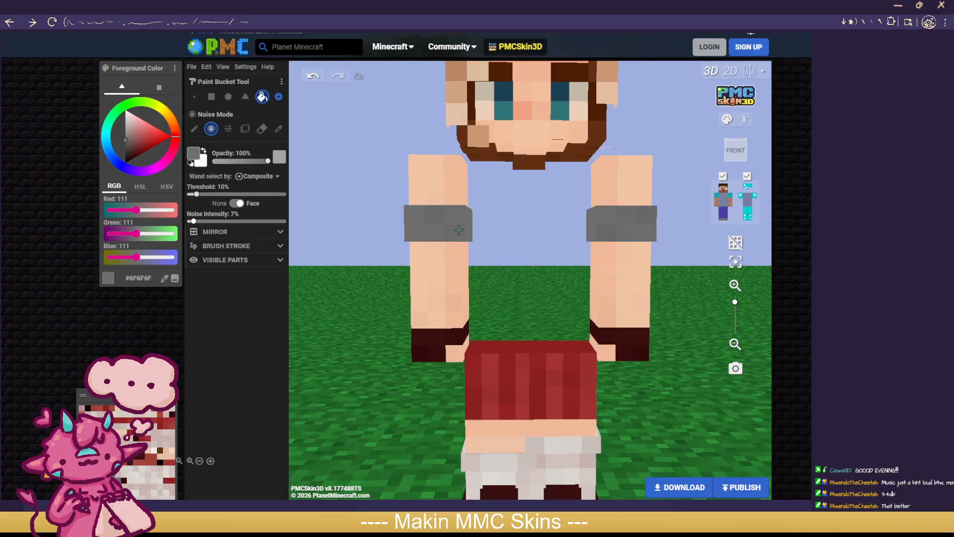
pyautogui.moveTo(494, 238); pyautogui.dragTo(587, 254)
pyautogui.click(483, 230)
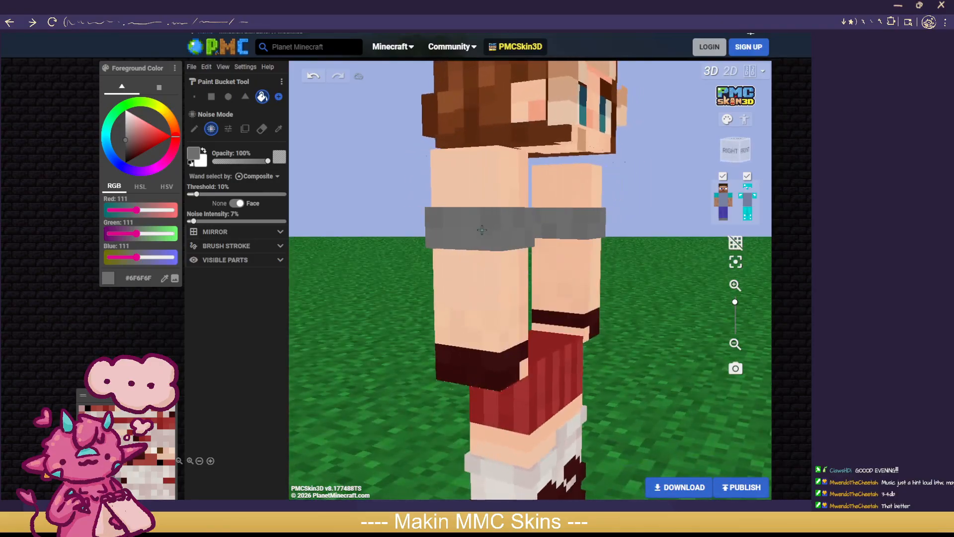
pyautogui.moveTo(374, 226); pyautogui.dragTo(583, 225)
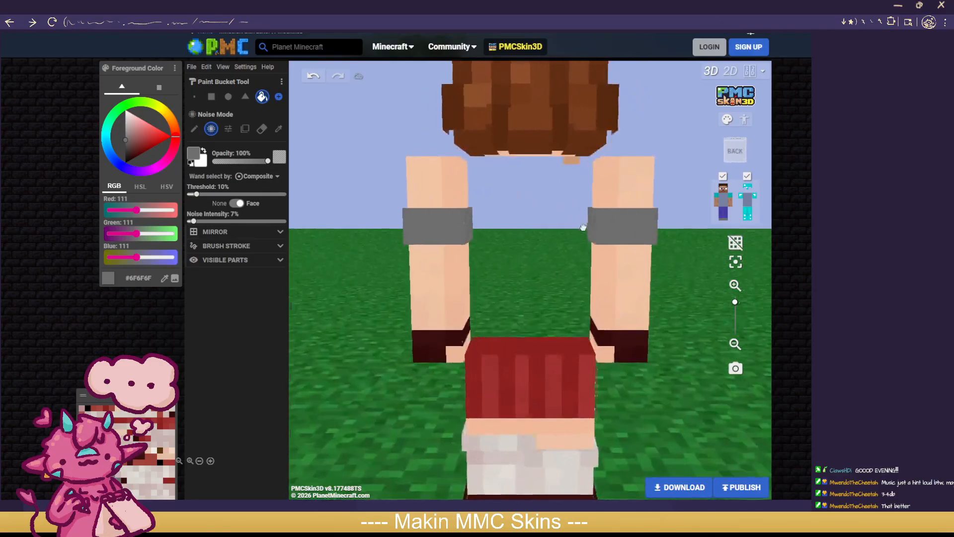
# Step: Hide the overlay and texture the base arms' grey bands with a 2 by 2 Square Brush in Noise Mode at 7% intensity
pyautogui.click(747, 176)
pyautogui.click(212, 97)
pyautogui.moveTo(437, 226)
pyautogui.mouseDown()
pyautogui.moveTo(450, 230)
pyautogui.moveTo(415, 226)
pyautogui.moveTo(643, 226)
pyautogui.mouseUp()
pyautogui.moveTo(553, 228); pyautogui.dragTo(502, 230)
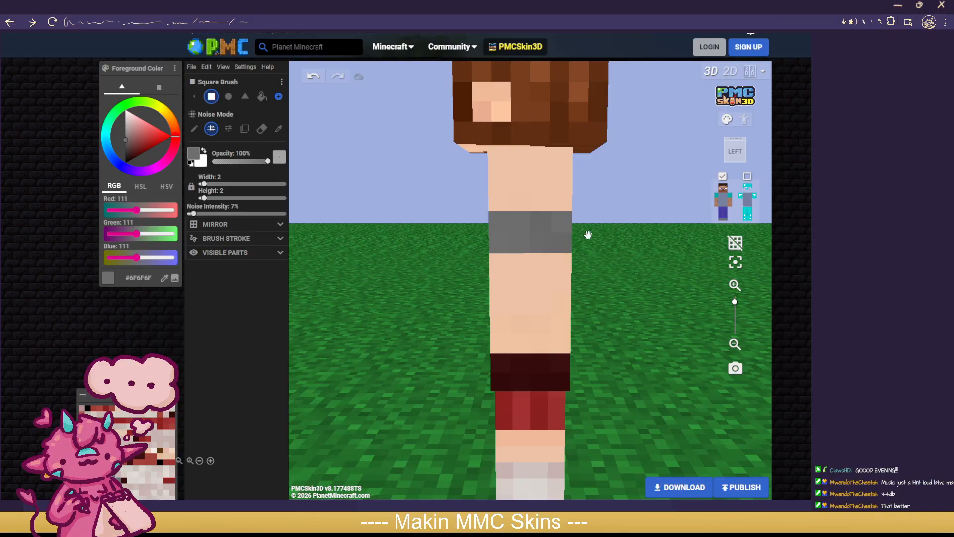
pyautogui.moveTo(588, 234)
pyautogui.mouseDown()
pyautogui.moveTo(642, 233)
pyautogui.moveTo(629, 227)
pyautogui.mouseUp()
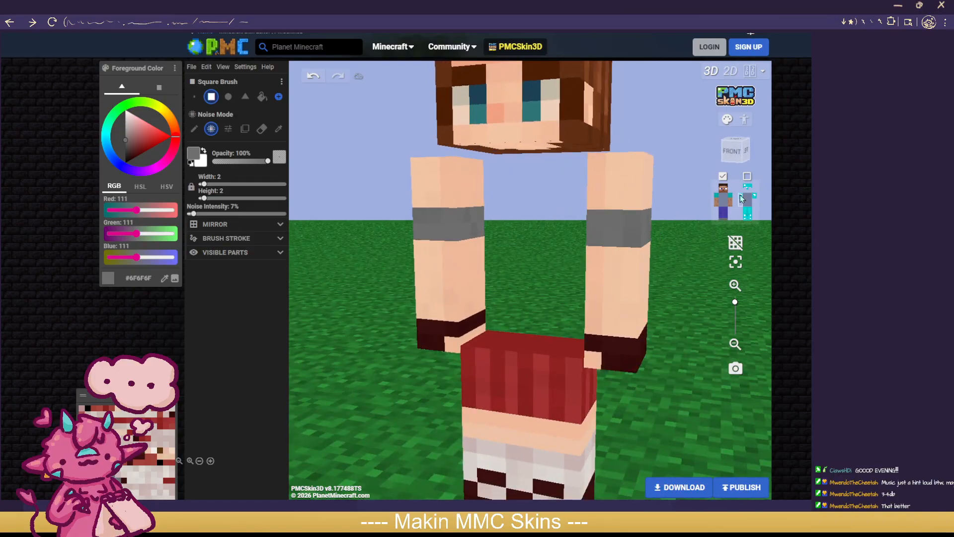
# Step: Show the overlay and torso, examine the skin from all sides, and compare it with the red-haired skin in the other tab
pyautogui.click(748, 179)
pyautogui.scroll(-2, 682, 287)
pyautogui.moveTo(660, 381); pyautogui.dragTo(323, 380)
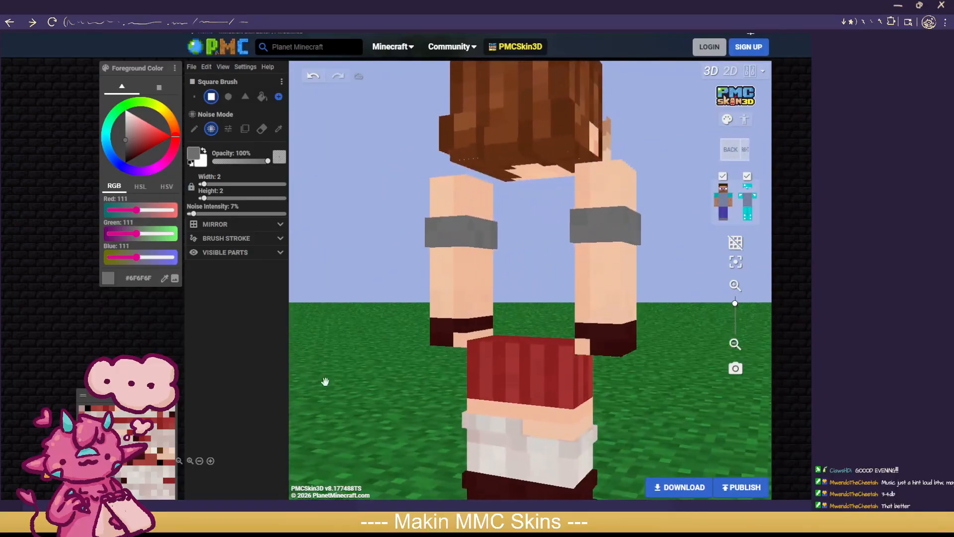
pyautogui.scroll(-1, 325, 381)
pyautogui.moveTo(484, 386); pyautogui.dragTo(743, 364)
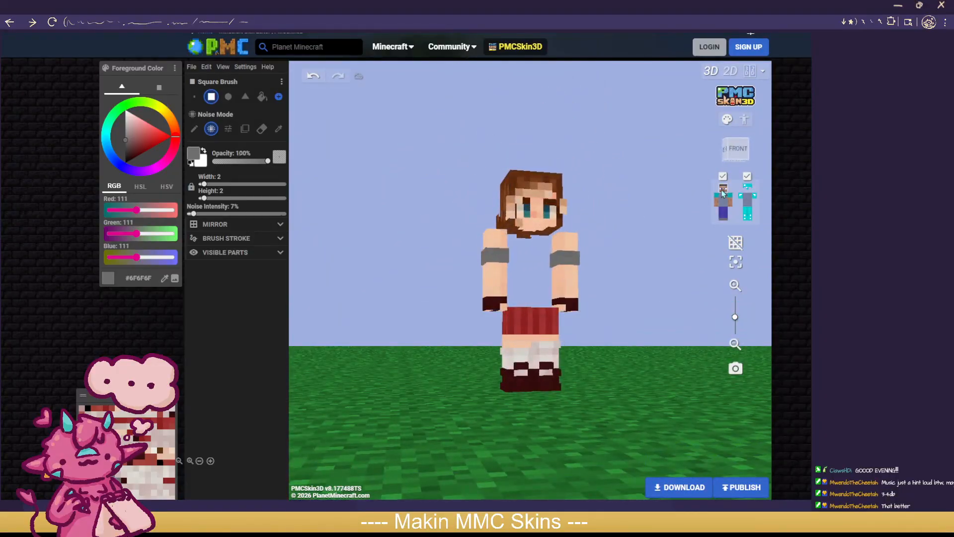
pyautogui.moveTo(652, 363); pyautogui.dragTo(686, 365)
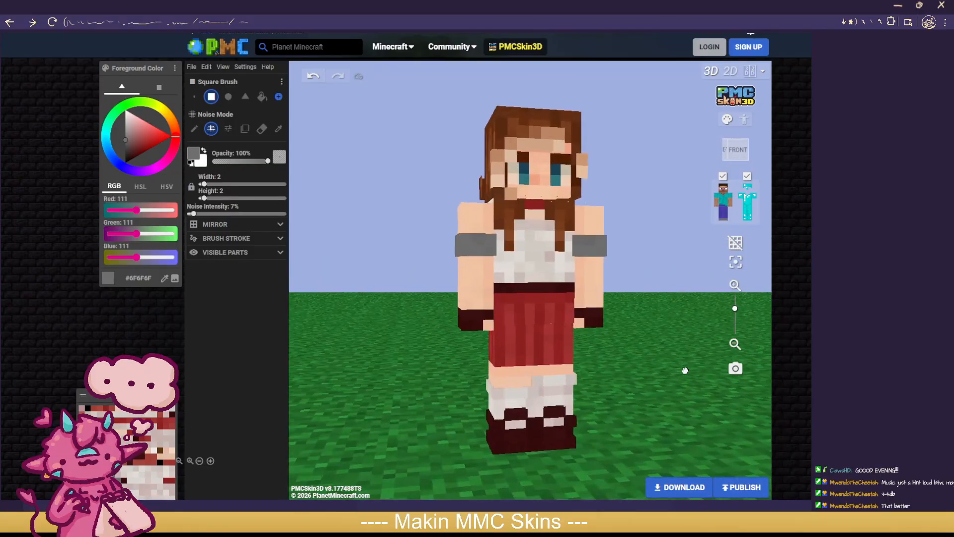
pyautogui.moveTo(417, 371); pyautogui.dragTo(461, 375)
pyautogui.moveTo(351, 375); pyautogui.dragTo(263, 230)
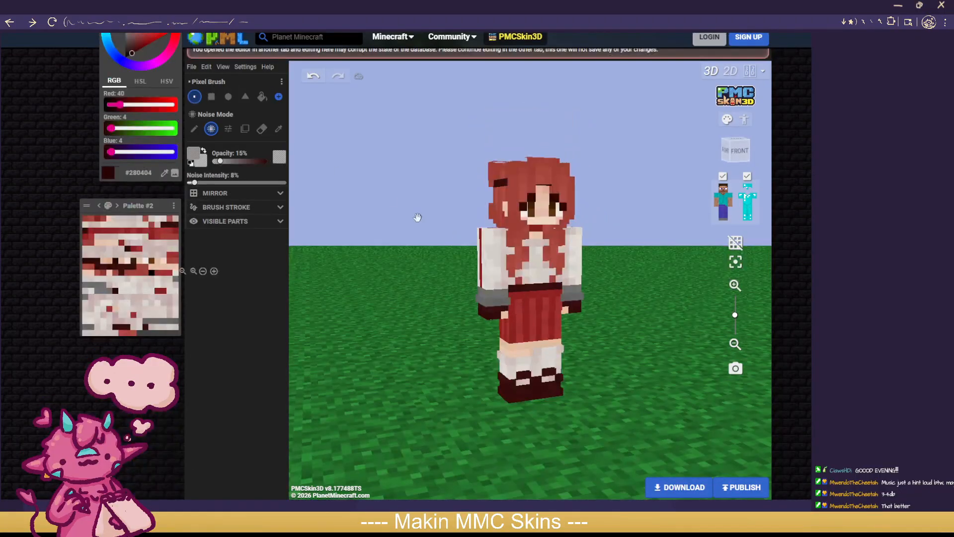
pyautogui.moveTo(417, 218); pyautogui.dragTo(703, 244)
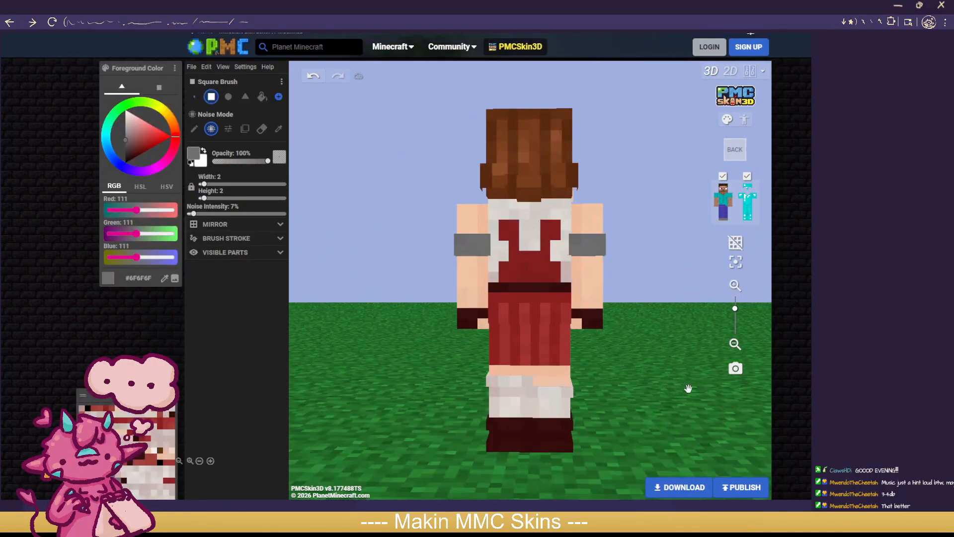
pyautogui.moveTo(689, 388); pyautogui.dragTo(671, 401)
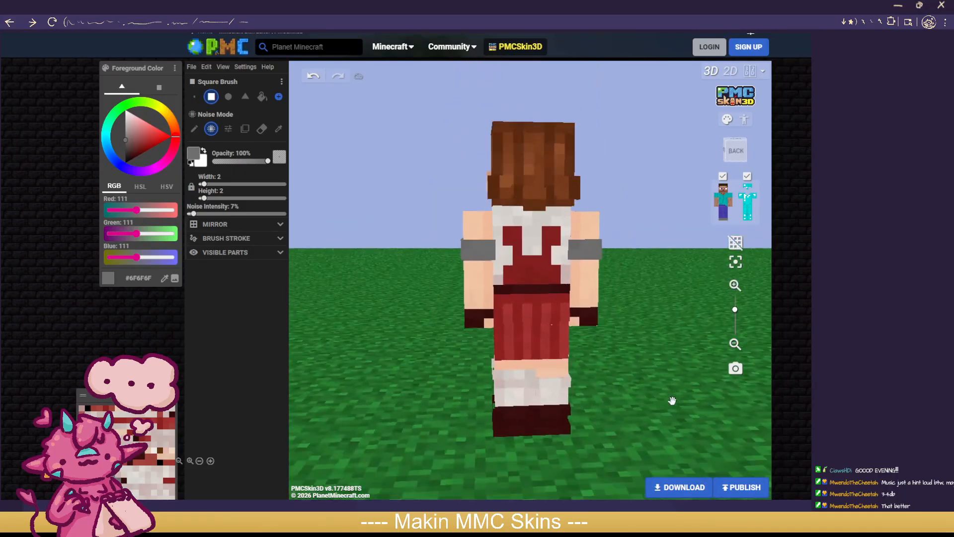
pyautogui.moveTo(382, 408); pyautogui.dragTo(638, 255)
# Step: Sample the hair brown #602D12 and, with the overlay and head hidden, paint hair across the top of the torso's back using the Pixel Brush
pyautogui.click(278, 128)
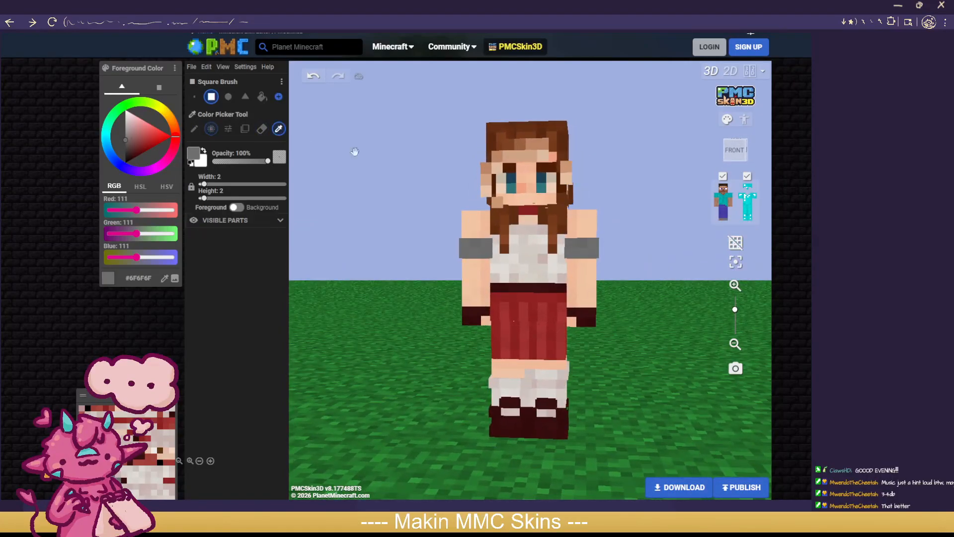
pyautogui.click(511, 212)
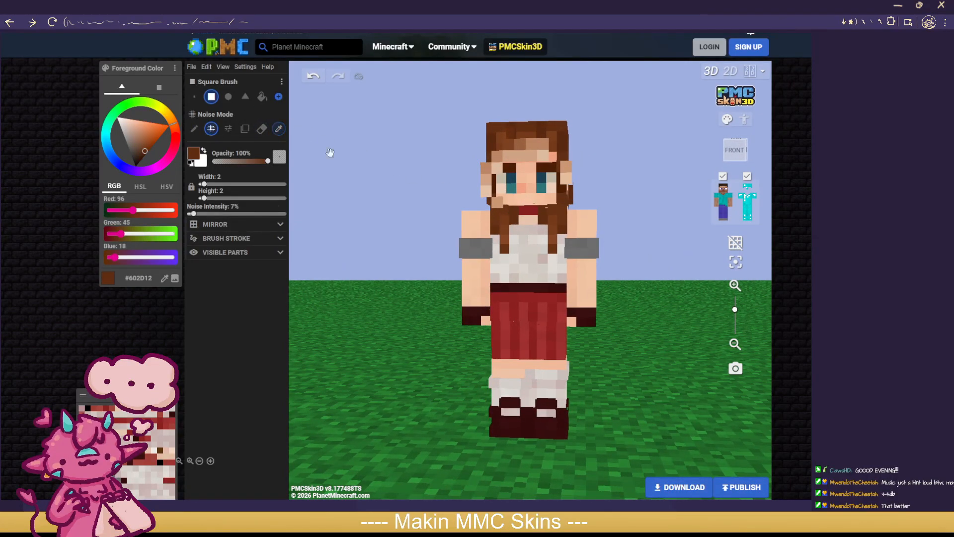
pyautogui.click(195, 96)
pyautogui.moveTo(462, 214); pyautogui.dragTo(618, 213)
pyautogui.click(747, 176)
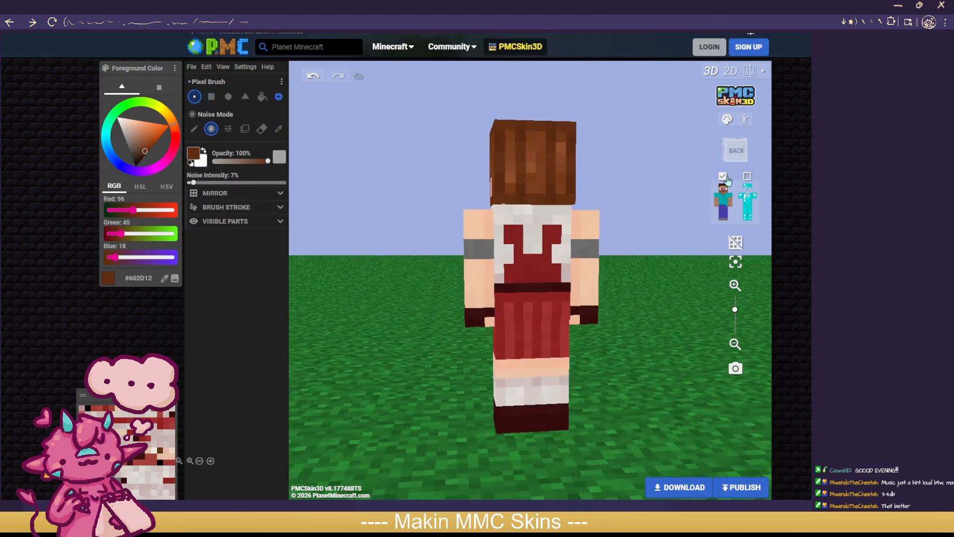
pyautogui.click(725, 177)
pyautogui.click(725, 177)
pyautogui.click(724, 189)
pyautogui.moveTo(682, 178); pyautogui.dragTo(670, 219)
pyautogui.click(515, 183)
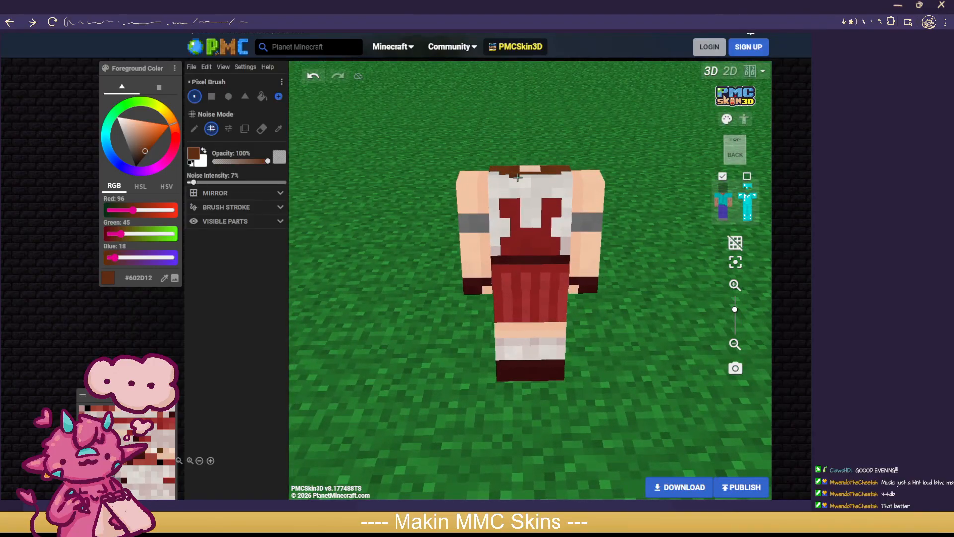
pyautogui.moveTo(549, 177); pyautogui.dragTo(556, 178)
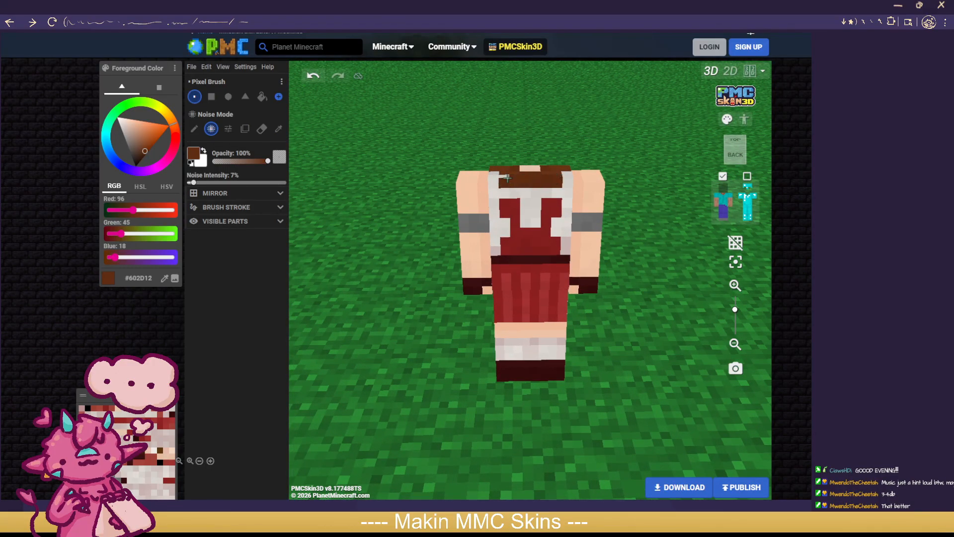
pyautogui.moveTo(640, 226); pyautogui.dragTo(646, 196)
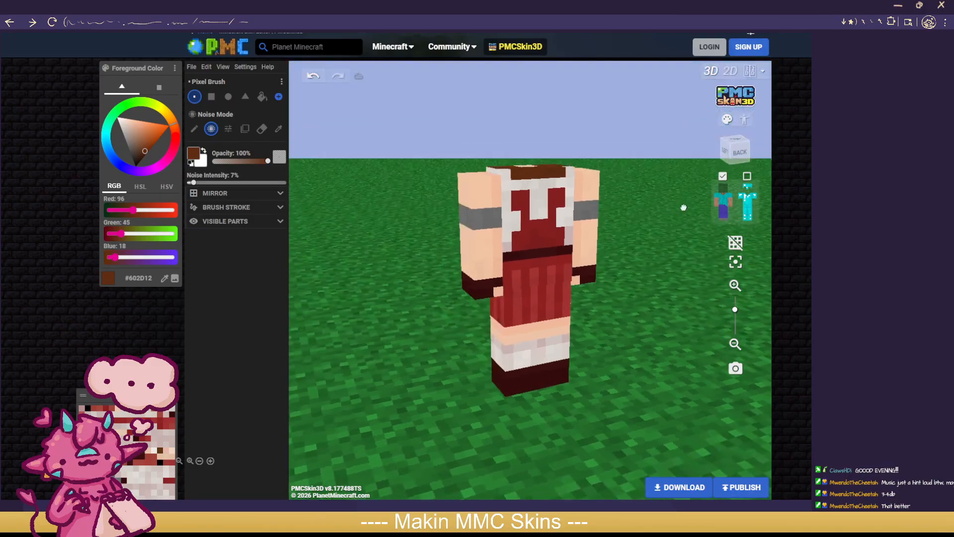
pyautogui.click(746, 177)
pyautogui.click(724, 188)
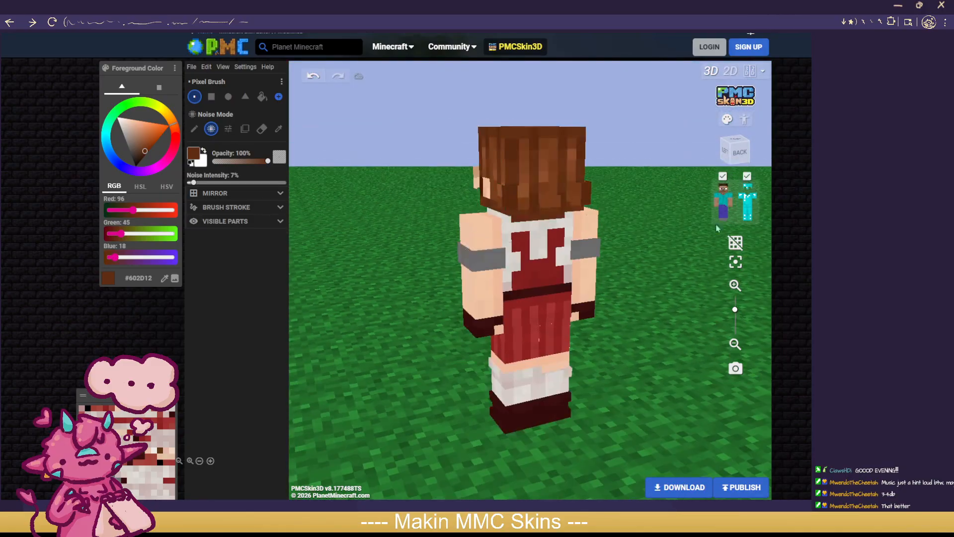
# Step: Examine the complete skin from the back, sides and front, both up close and from a distance
pyautogui.moveTo(689, 316); pyautogui.dragTo(665, 286)
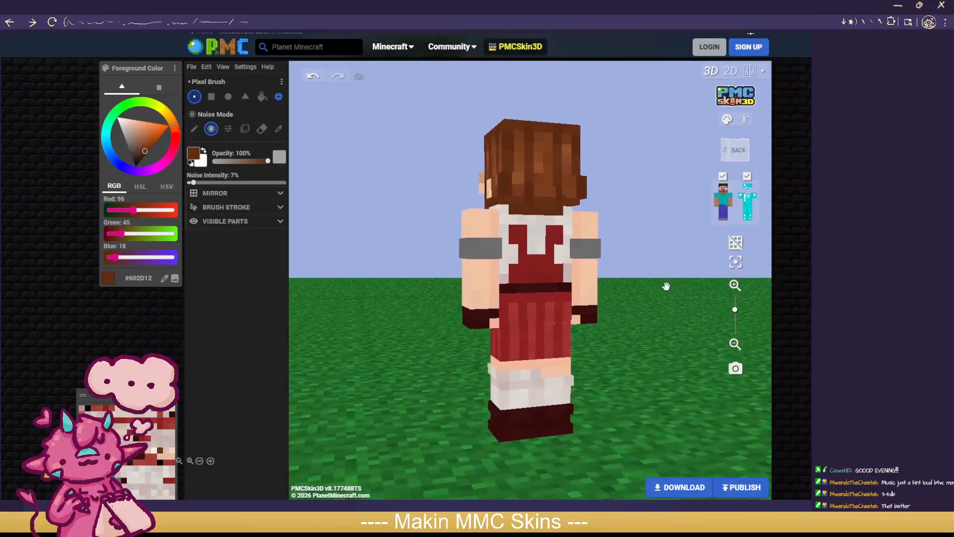
pyautogui.scroll(-5, 640, 361)
pyautogui.moveTo(686, 384); pyautogui.dragTo(819, 399)
pyautogui.scroll(5, 571, 364)
pyautogui.moveTo(640, 371); pyautogui.dragTo(495, 359)
pyautogui.scroll(-1, 437, 374)
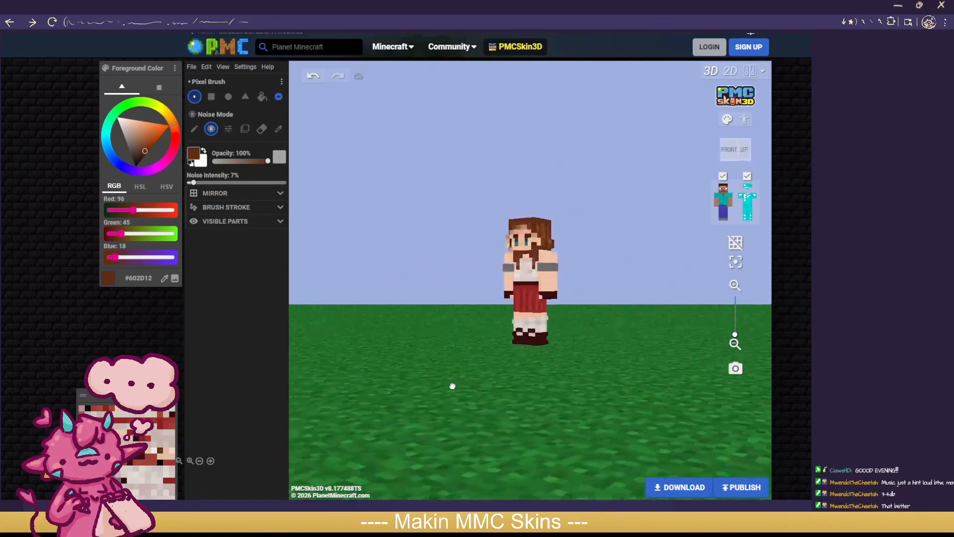
pyautogui.moveTo(452, 386); pyautogui.dragTo(593, 391)
pyautogui.scroll(4, 646, 409)
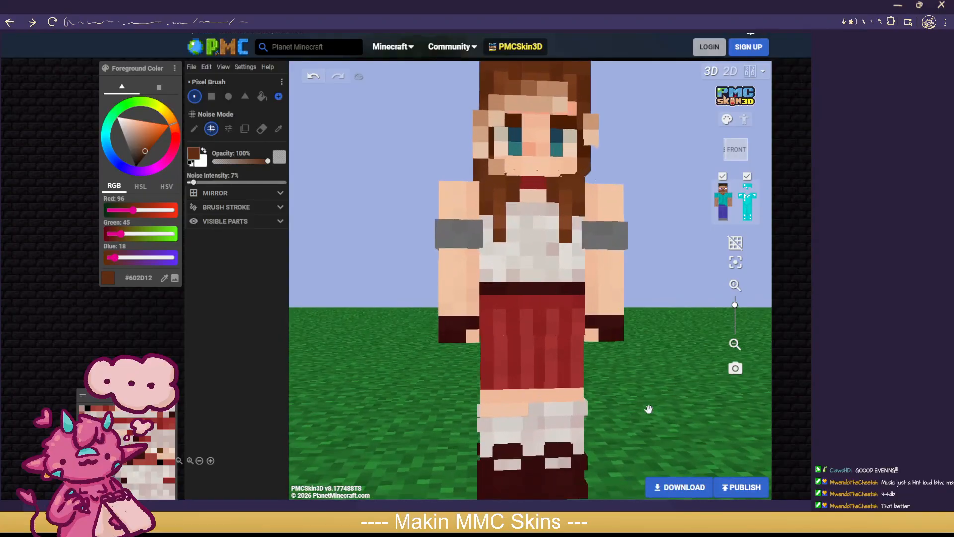
pyautogui.scroll(-1, 645, 391)
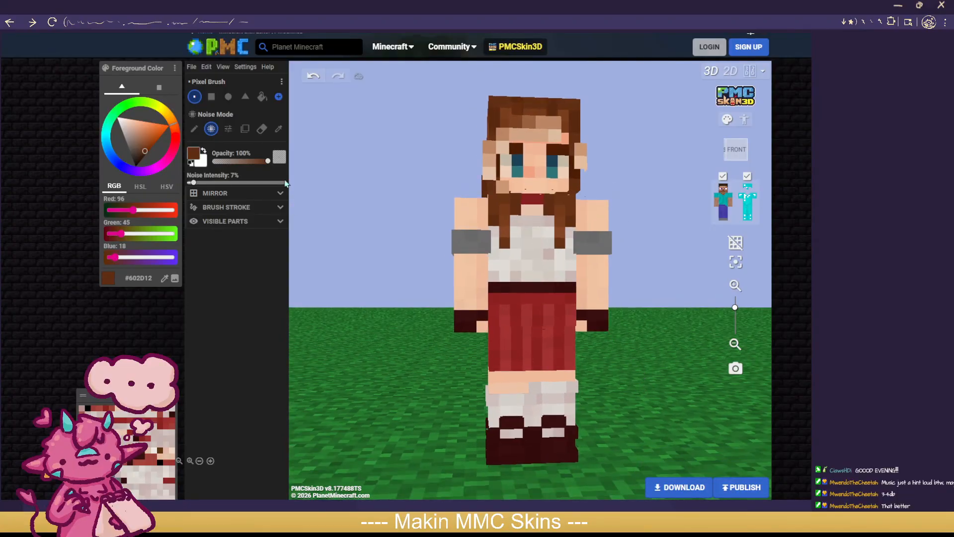
# Step: Sample the dark red #892020 and paint a two-pixel-high hem around the skirt's lower edge with the 2 by 2 Square Brush in Noise Mode
pyautogui.click(279, 129)
pyautogui.click(512, 342)
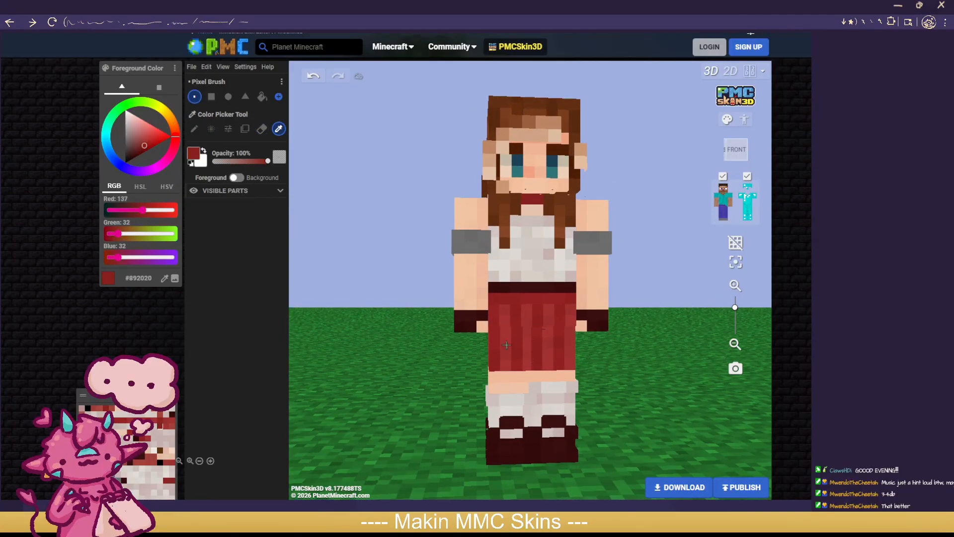
pyautogui.click(211, 129)
pyautogui.click(211, 96)
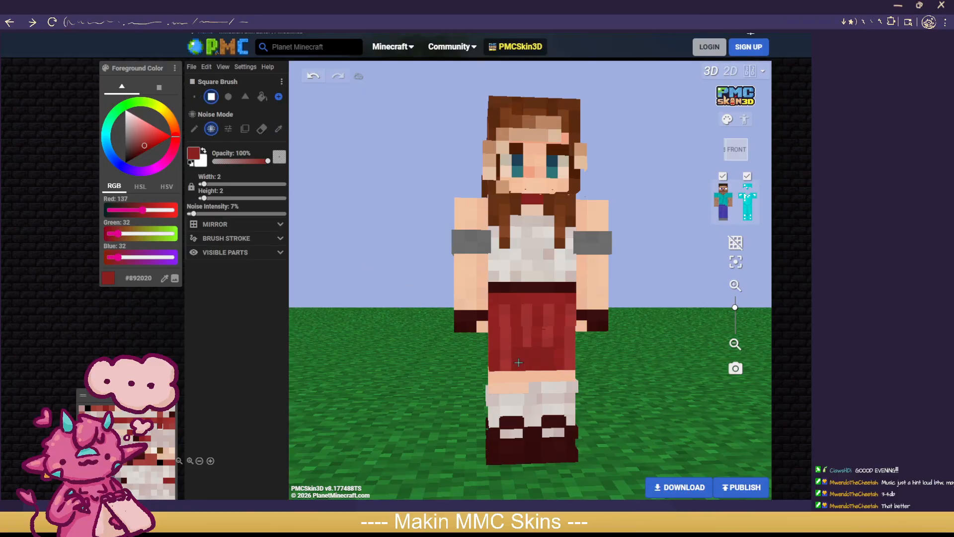
pyautogui.moveTo(412, 354); pyautogui.dragTo(571, 358)
pyautogui.moveTo(339, 359); pyautogui.dragTo(628, 373)
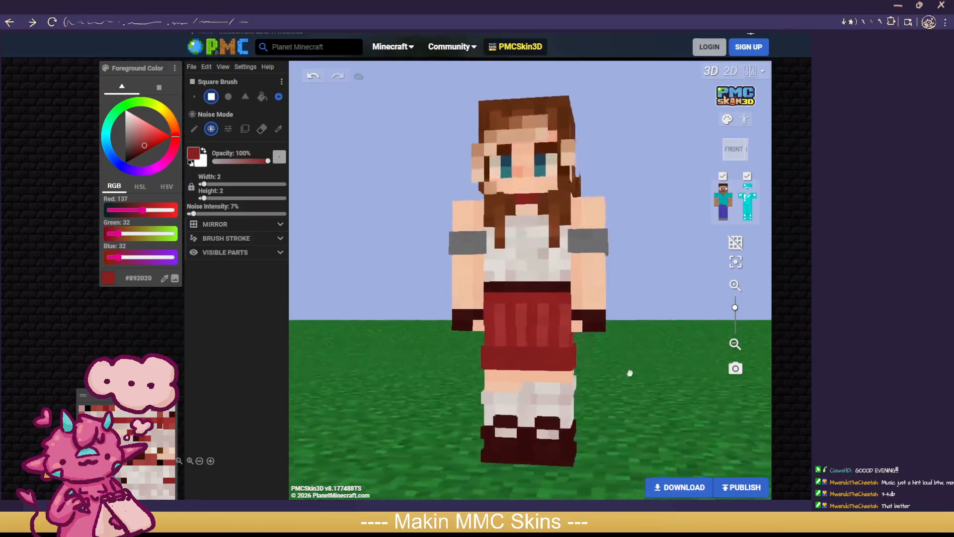
pyautogui.scroll(-4, 660, 373)
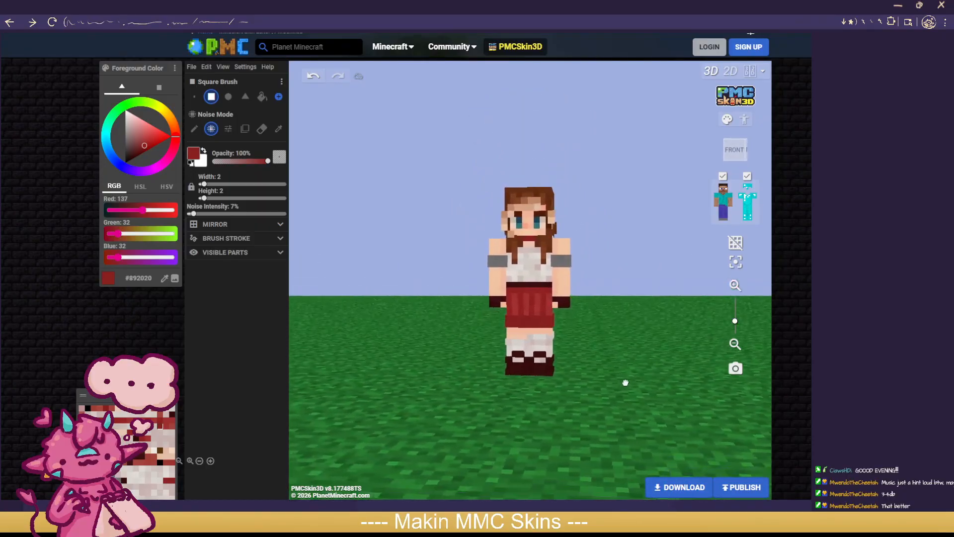
# Step: Hide the character's right leg in both the base and overlay layers to expose the inner side of the left leg
pyautogui.scroll(5, 626, 385)
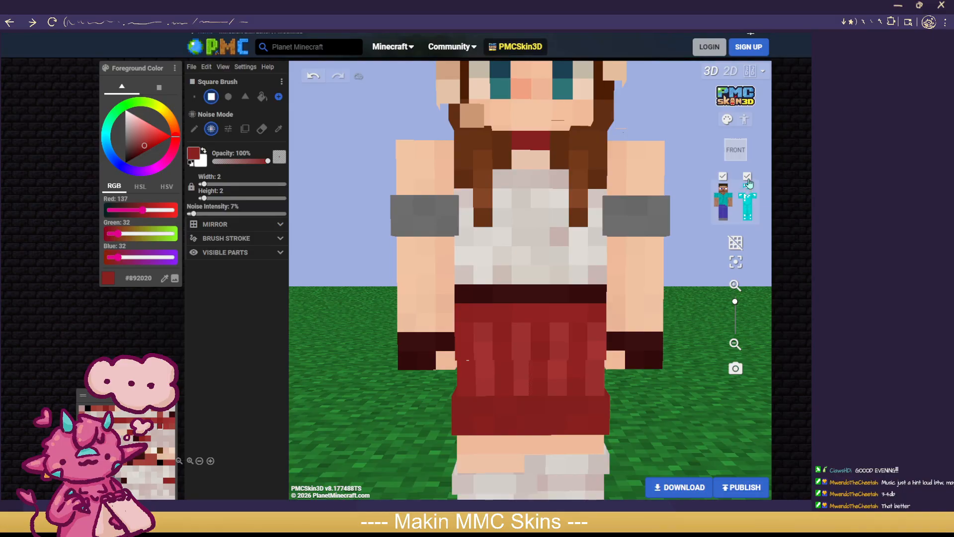
pyautogui.click(748, 182)
pyautogui.click(747, 177)
pyautogui.click(723, 220)
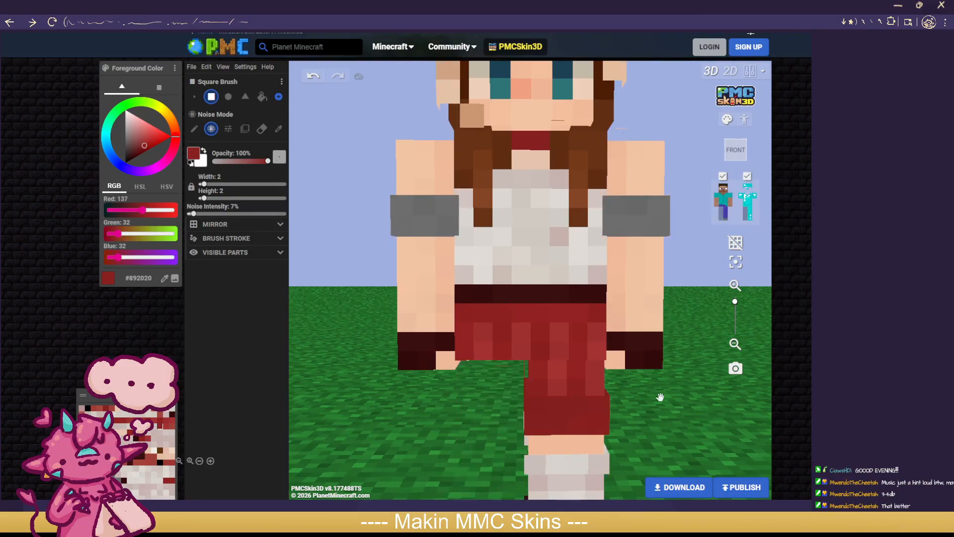
pyautogui.moveTo(657, 412); pyautogui.dragTo(689, 405)
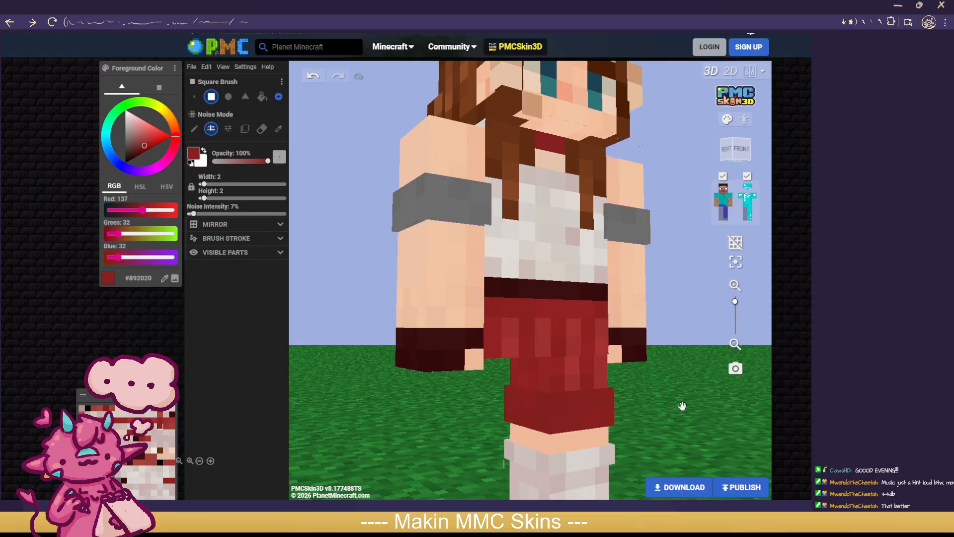
pyautogui.scroll(-3, 682, 406)
pyautogui.click(746, 217)
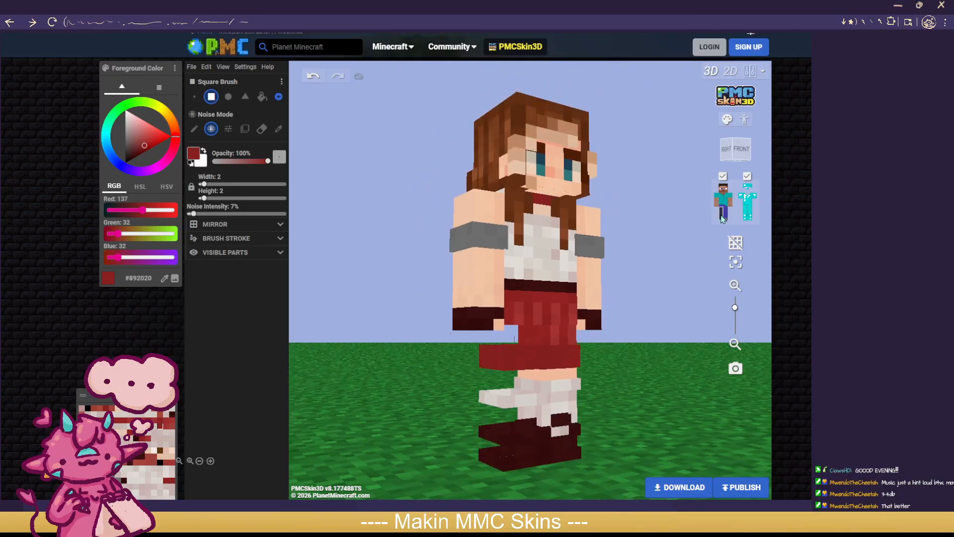
pyautogui.click(722, 219)
pyautogui.click(723, 220)
pyautogui.scroll(2, 707, 288)
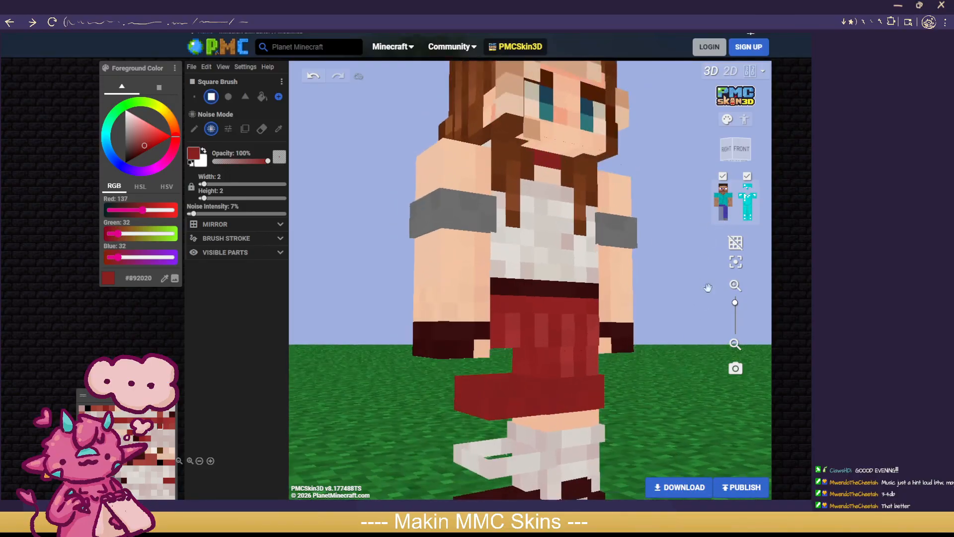
pyautogui.click(745, 217)
pyautogui.moveTo(646, 407); pyautogui.dragTo(690, 396)
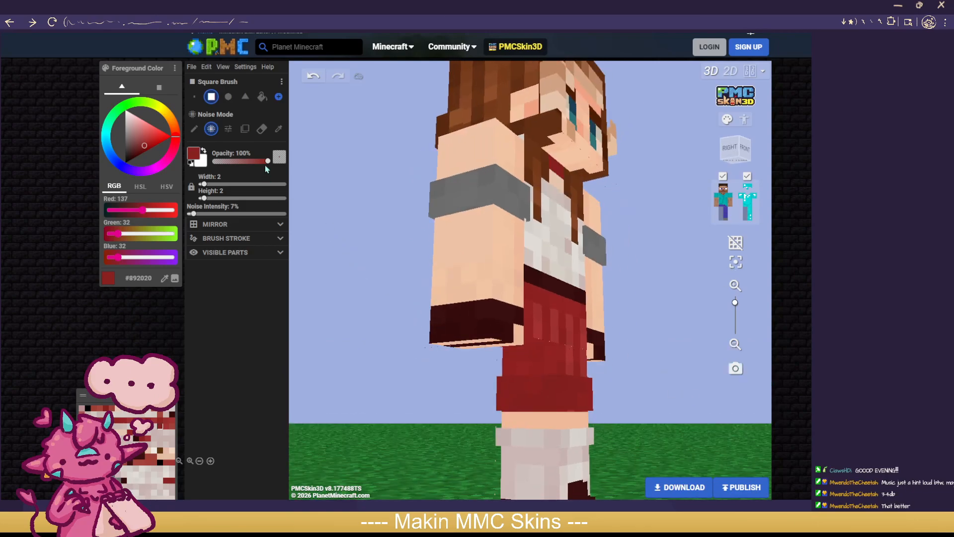
# Step: Sample the lighter red #9D3030 and paint pleat stripes on the left leg's inner skirt side with the Pixel Brush in Noise Mode
pyautogui.click(279, 128)
pyautogui.click(556, 323)
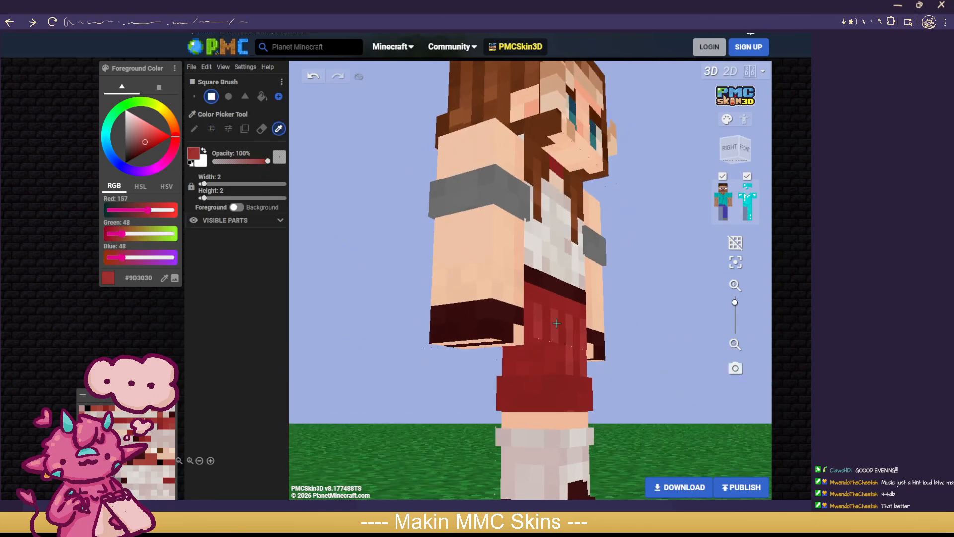
pyautogui.click(212, 129)
pyautogui.click(194, 96)
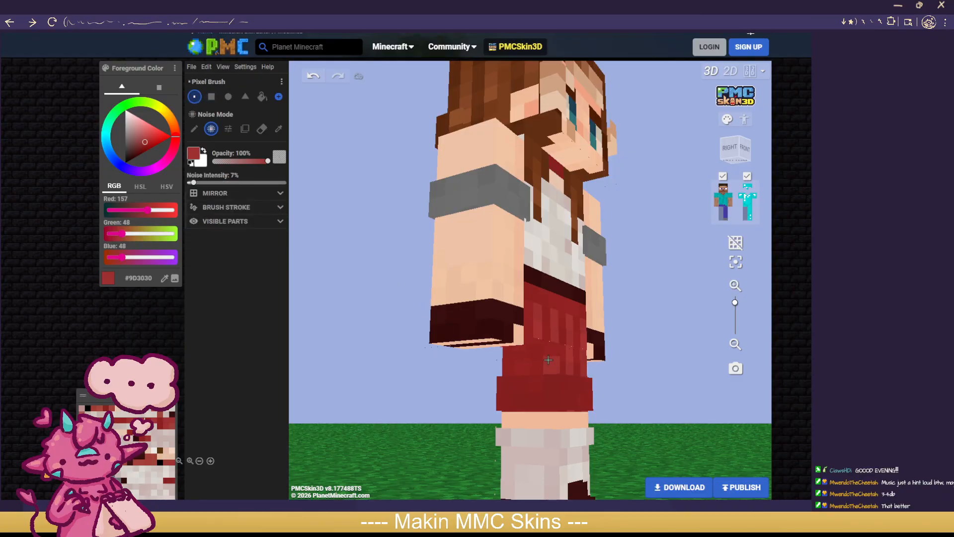
pyautogui.moveTo(551, 357); pyautogui.dragTo(524, 363)
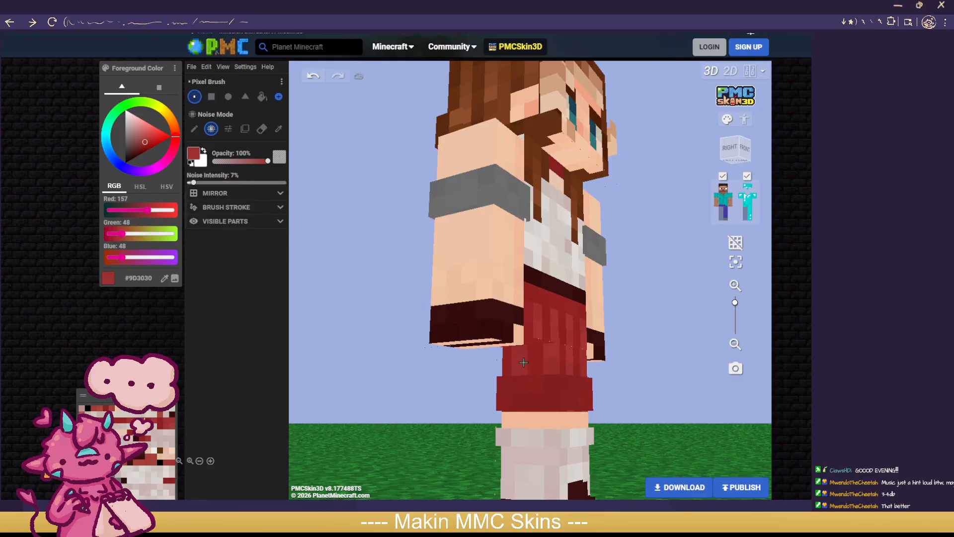
# Step: Show the right leg's base instead of the left leg and paint #9D3030 pleat stripes on its inner skirt side
pyautogui.click(723, 220)
pyautogui.click(726, 217)
pyautogui.moveTo(663, 411); pyautogui.dragTo(460, 418)
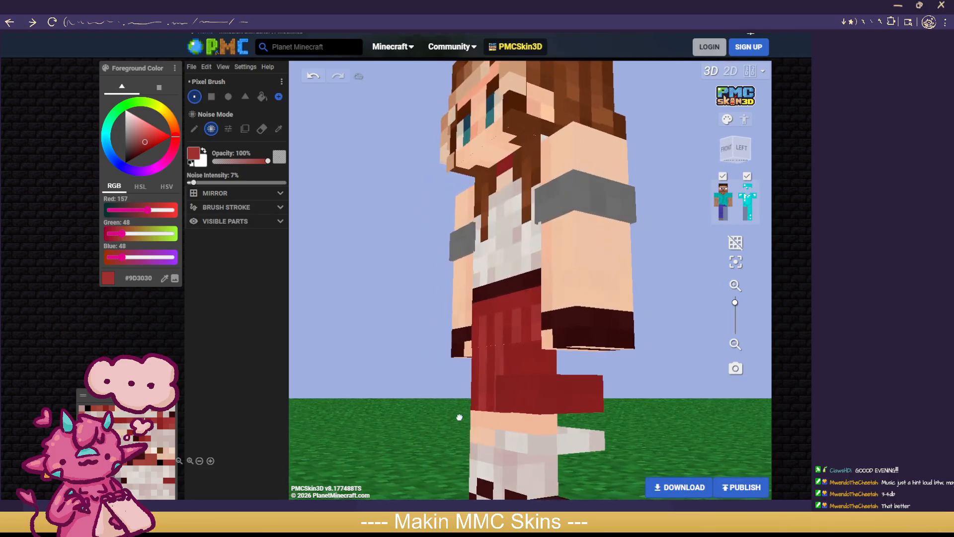
pyautogui.click(752, 219)
pyautogui.moveTo(524, 358); pyautogui.dragTo(520, 382)
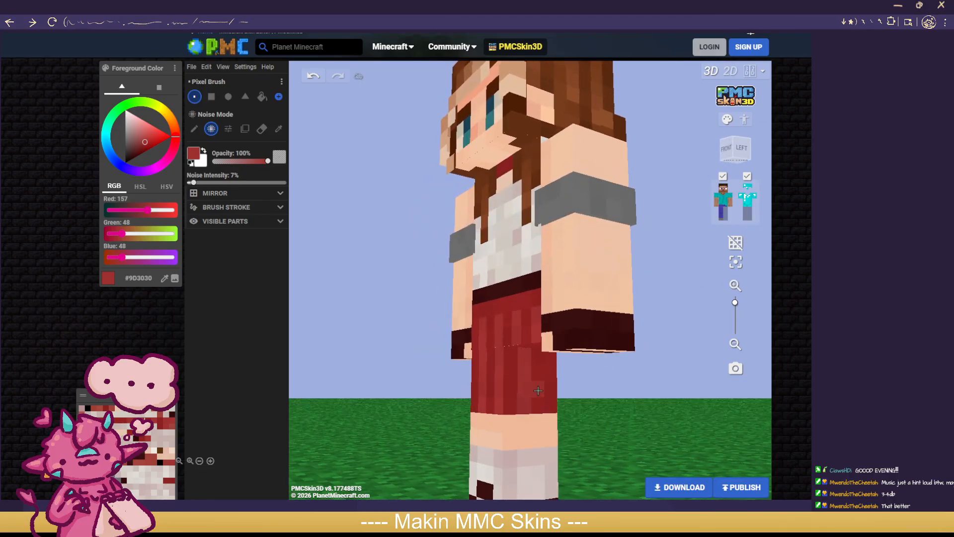
pyautogui.moveTo(550, 354); pyautogui.dragTo(552, 404)
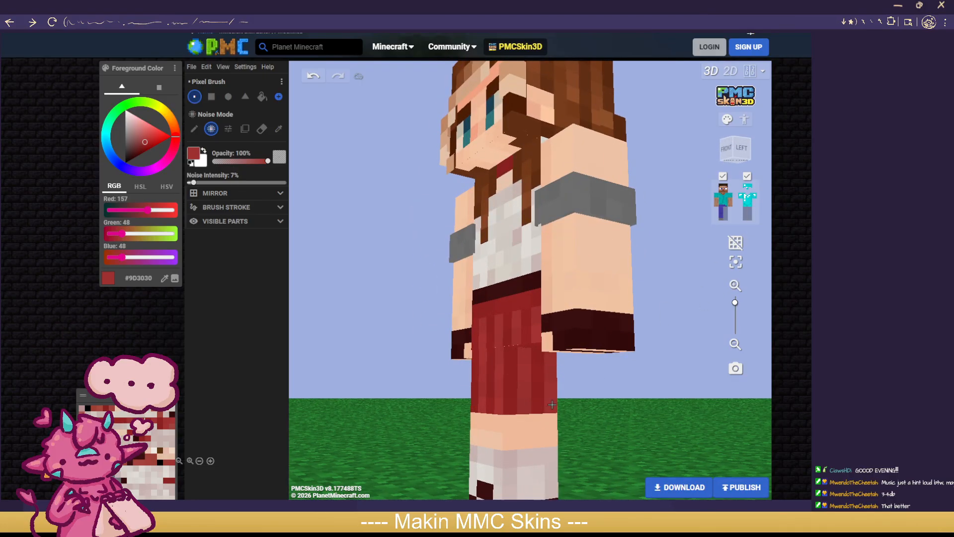
# Step: Show both legs with their overlays again and examine the complete skin up close and from a distance
pyautogui.click(726, 217)
pyautogui.click(720, 217)
pyautogui.moveTo(646, 383); pyautogui.dragTo(743, 341)
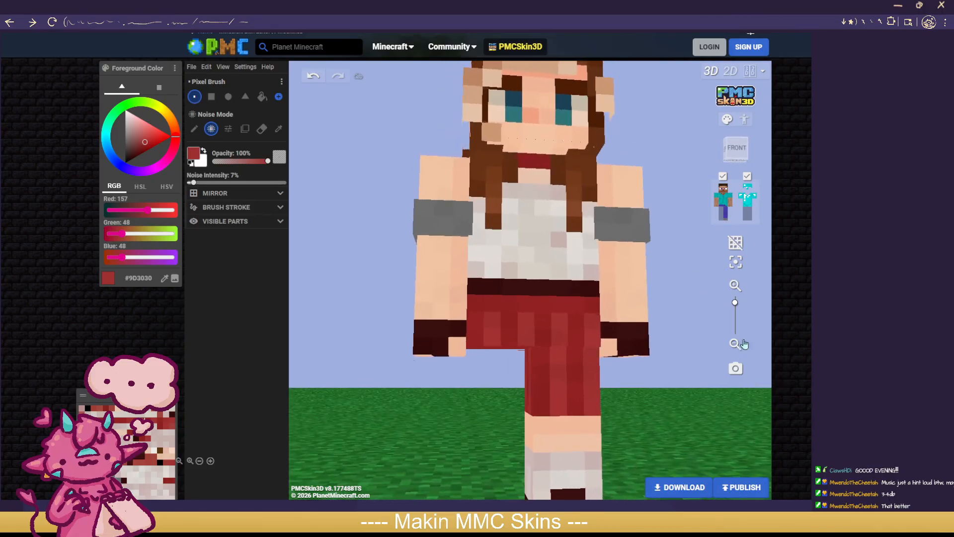
pyautogui.click(722, 220)
pyautogui.click(744, 218)
pyautogui.click(750, 218)
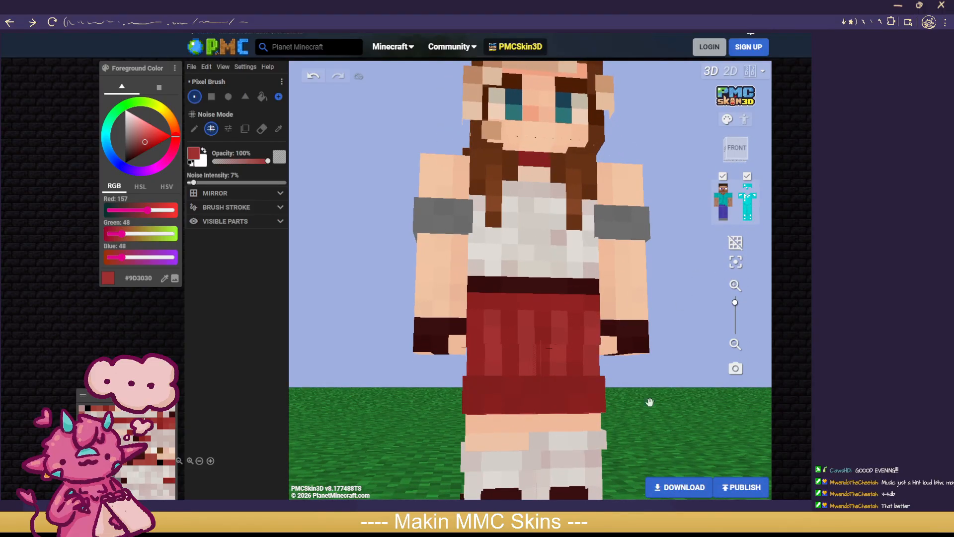
pyautogui.scroll(-6, 647, 414)
pyautogui.moveTo(645, 415); pyautogui.dragTo(538, 440)
pyautogui.scroll(-5, 685, 437)
pyautogui.scroll(4, 617, 426)
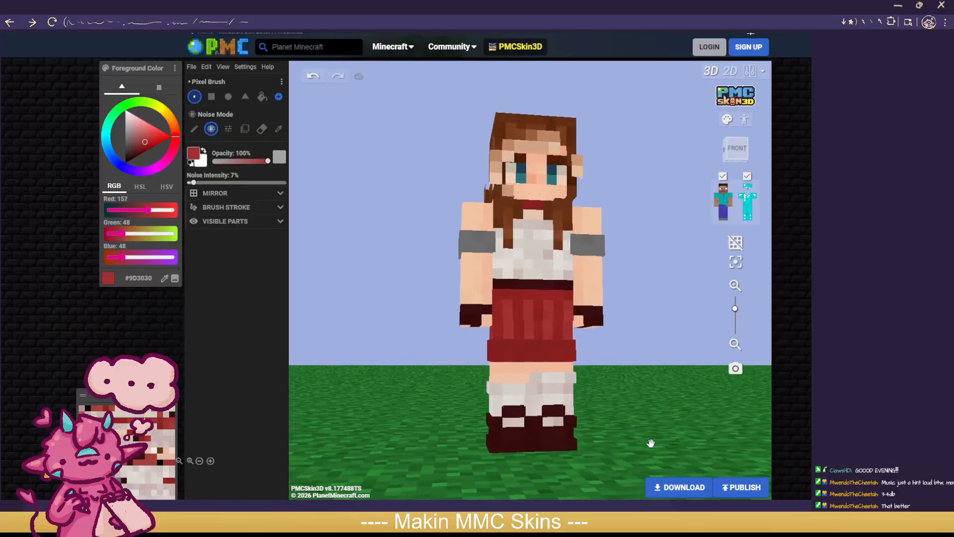
# Step: Erase the left sock's raised top row on the front and outer side, then paint its new front edge #CABFBB in Noise Mode
pyautogui.click(261, 129)
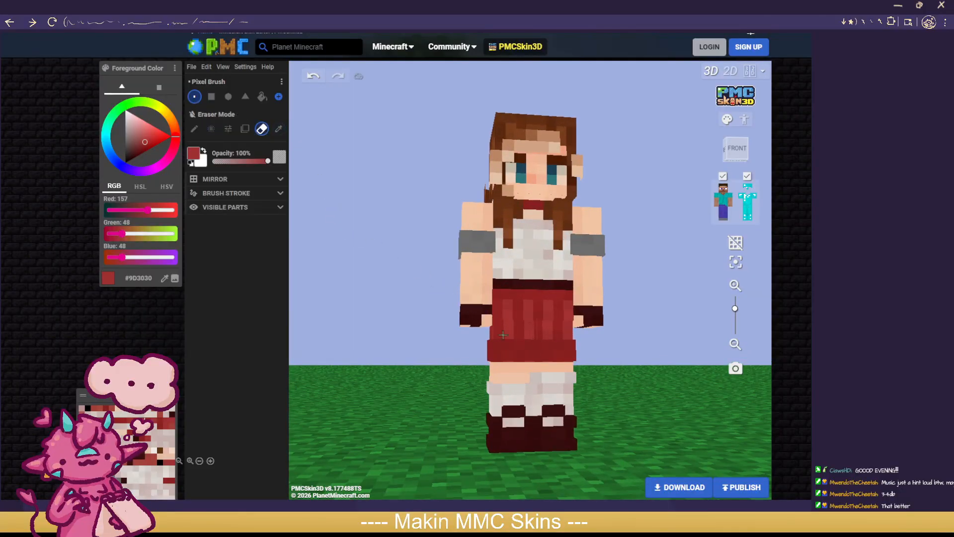
pyautogui.moveTo(620, 383); pyautogui.dragTo(508, 382)
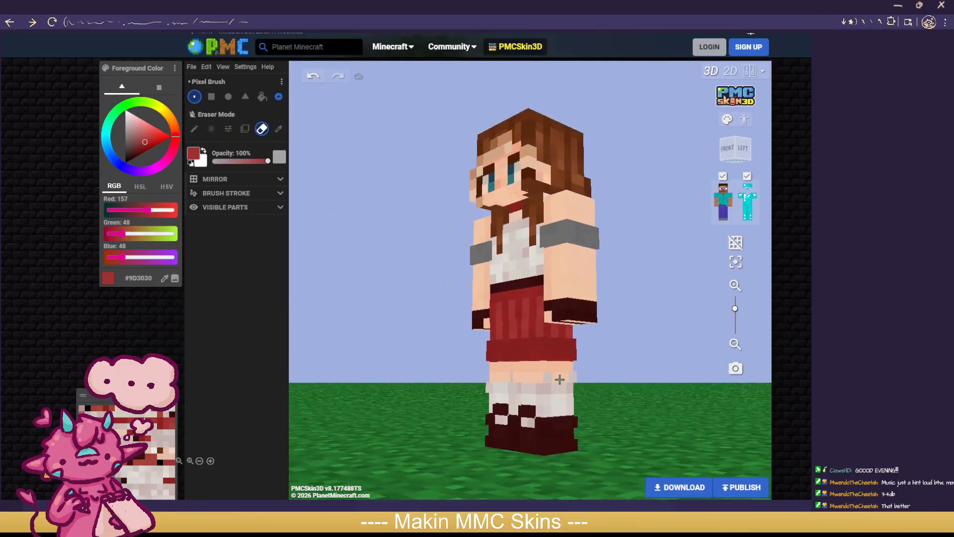
pyautogui.moveTo(630, 386); pyautogui.dragTo(656, 396)
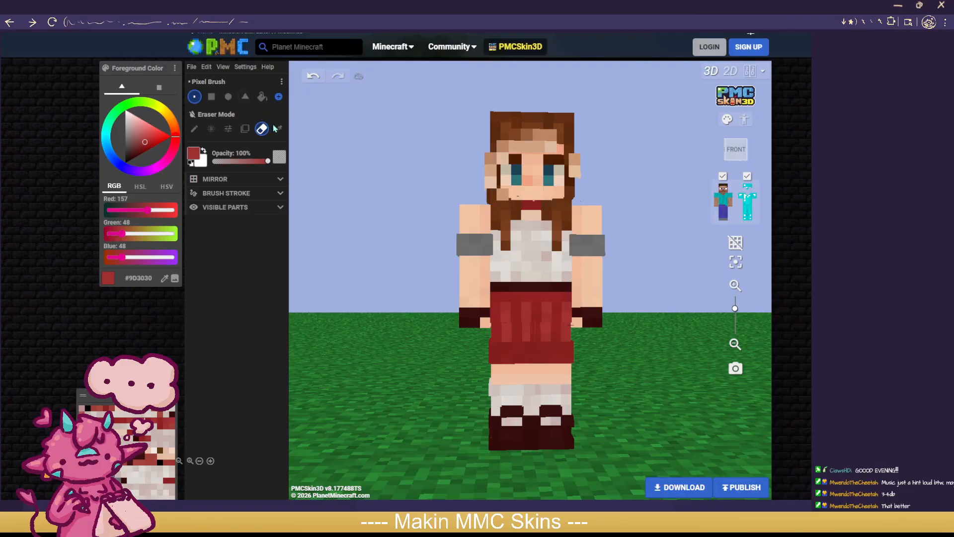
pyautogui.click(277, 128)
pyautogui.click(530, 396)
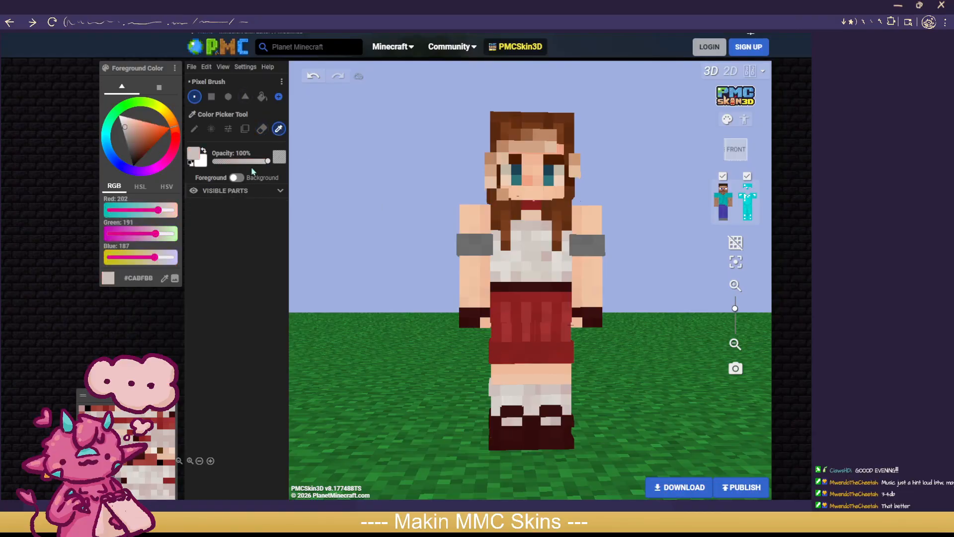
pyautogui.click(211, 129)
pyautogui.moveTo(538, 391); pyautogui.dragTo(564, 392)
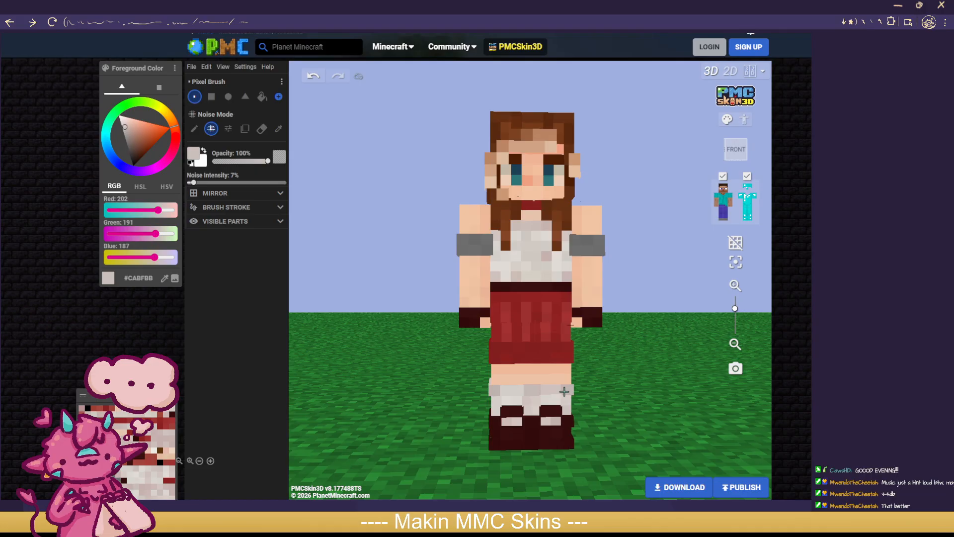
# Step: Hide the right leg, erase the left sock's remaining raised top row on the inner side and back, and show the right leg again
pyautogui.click(721, 215)
pyautogui.click(744, 214)
pyautogui.moveTo(634, 387); pyautogui.dragTo(595, 385)
pyautogui.click(262, 129)
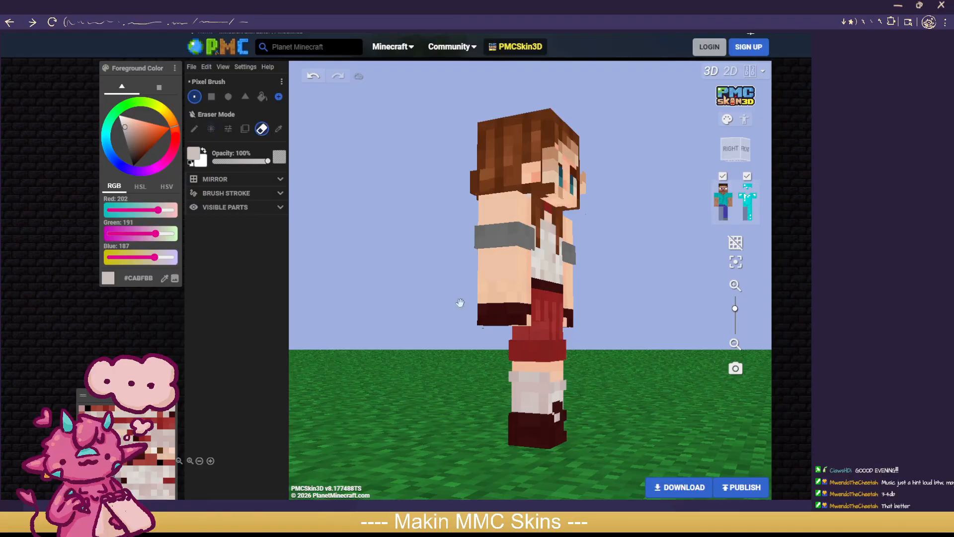
pyautogui.moveTo(470, 372); pyautogui.dragTo(536, 374)
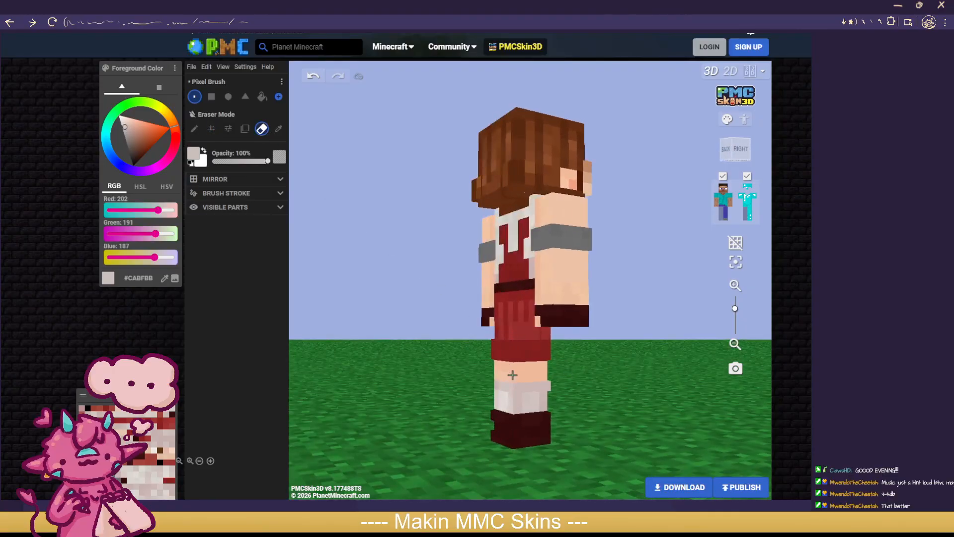
pyautogui.moveTo(448, 372); pyautogui.dragTo(696, 368)
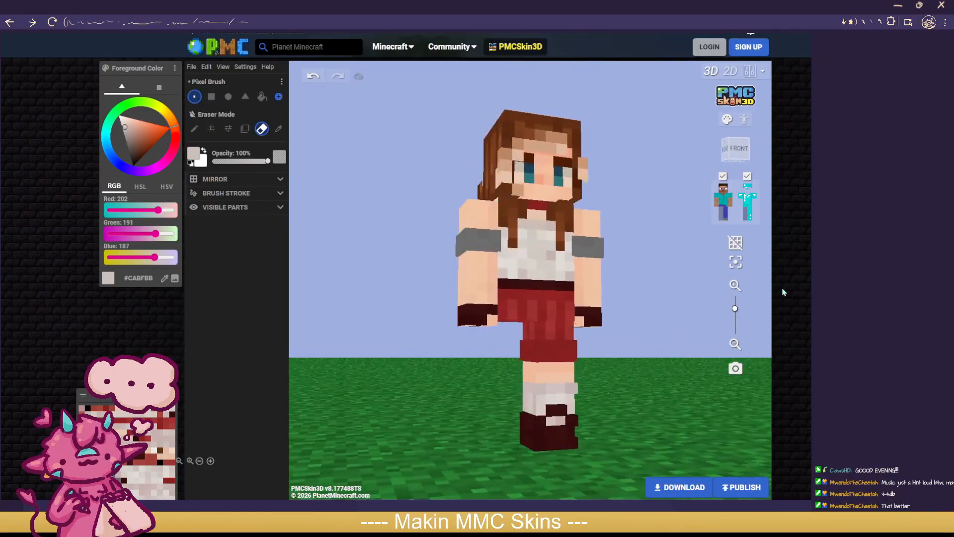
pyautogui.click(722, 213)
pyautogui.click(744, 216)
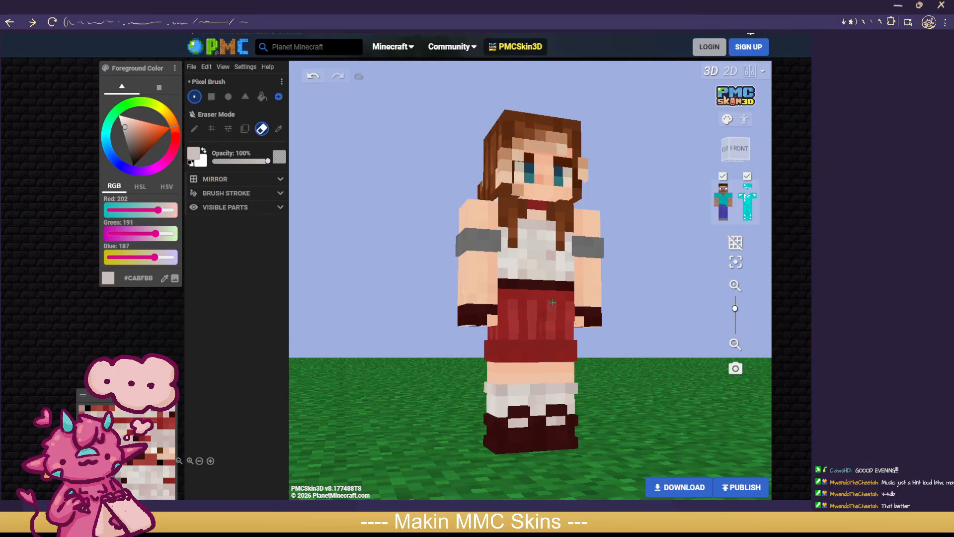
# Step: Hide the head, torso and arms in both the base and overlay layers, leaving only the two legs visible
pyautogui.click(718, 219)
pyautogui.scroll(2, 682, 382)
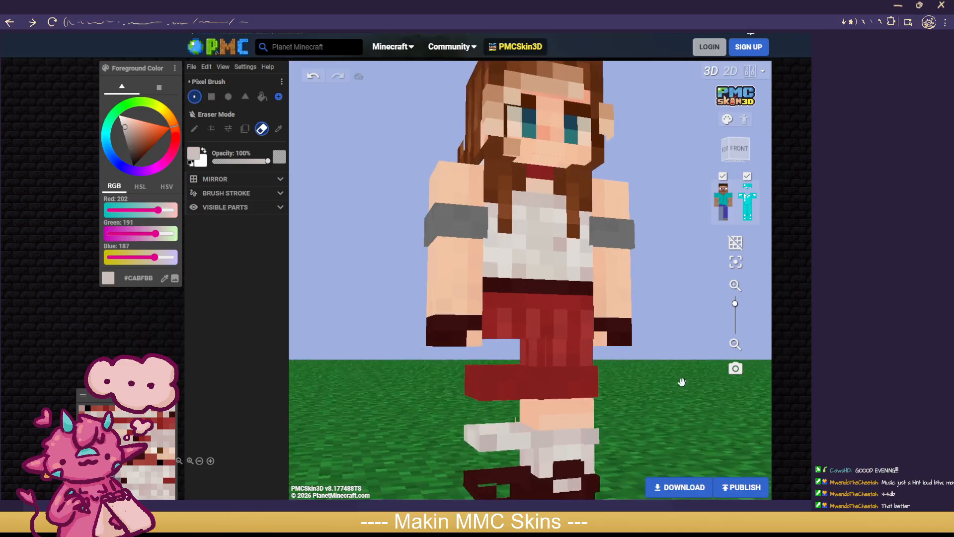
pyautogui.click(716, 202)
pyautogui.click(730, 200)
pyautogui.click(723, 199)
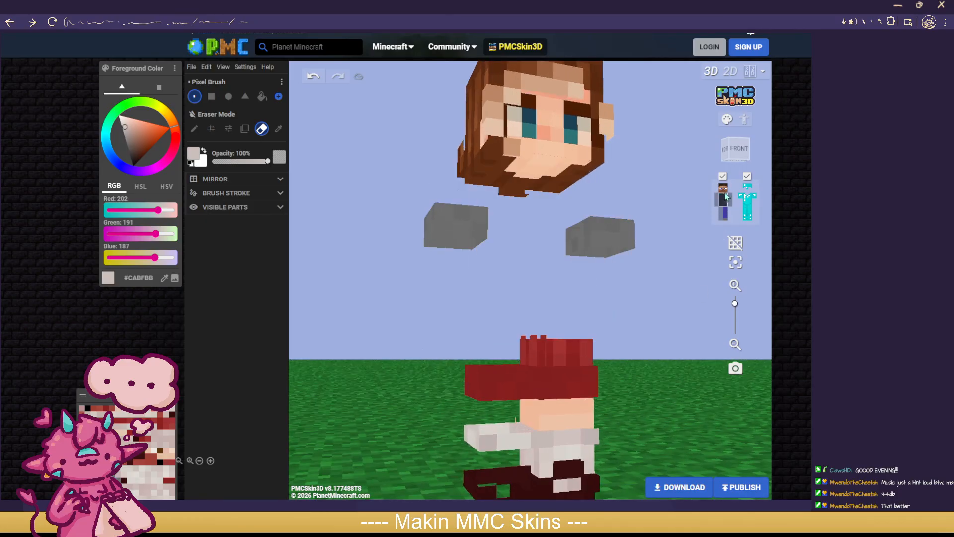
pyautogui.click(723, 189)
pyautogui.click(747, 189)
pyautogui.click(741, 198)
pyautogui.click(754, 198)
pyautogui.click(749, 200)
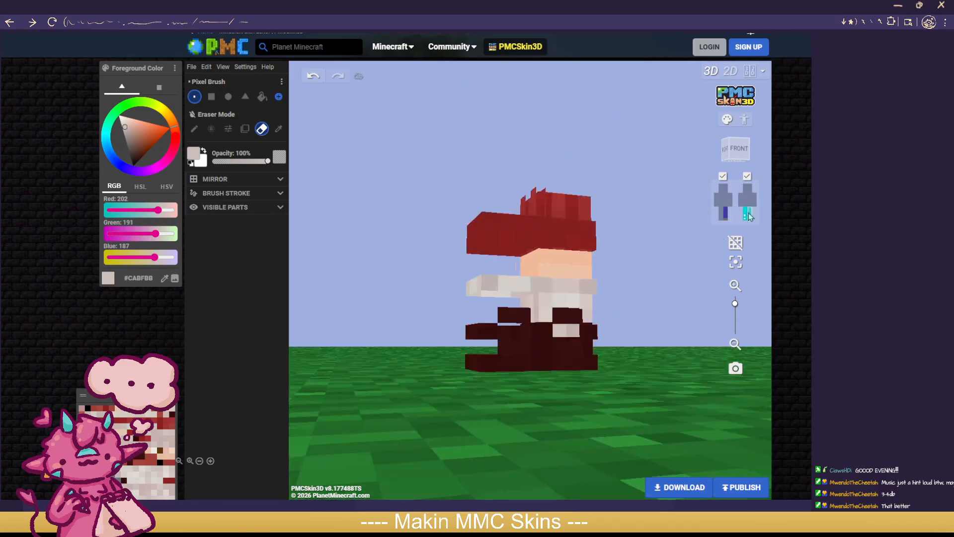
pyautogui.scroll(2, 669, 331)
pyautogui.moveTo(668, 331); pyautogui.dragTo(640, 358)
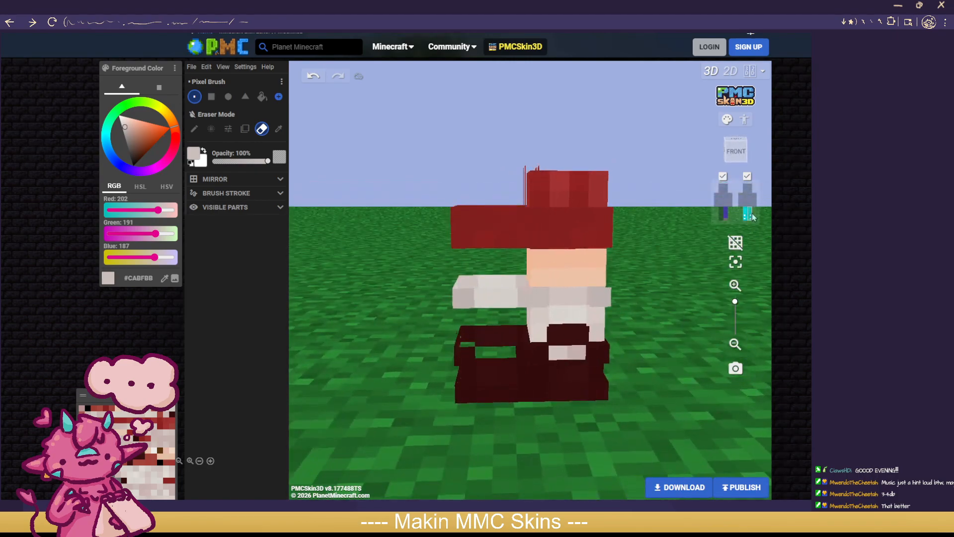
pyautogui.click(722, 218)
pyautogui.moveTo(661, 325); pyautogui.dragTo(638, 323)
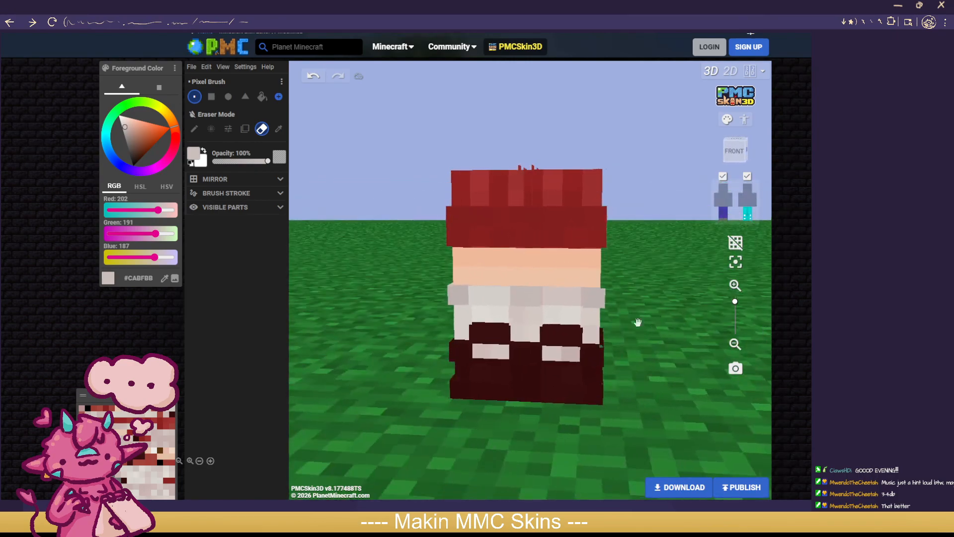
# Step: Sample the off-white #CEC1BE and paint the sock's upper band around the back with the Pixel Brush in Draw Mode
pyautogui.click(279, 129)
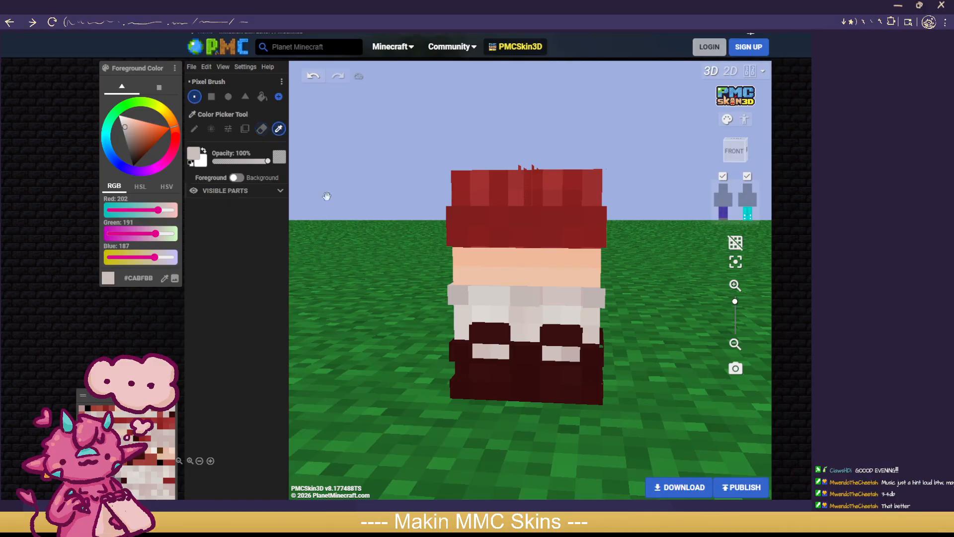
pyautogui.moveTo(438, 324); pyautogui.dragTo(516, 313)
pyautogui.click(515, 313)
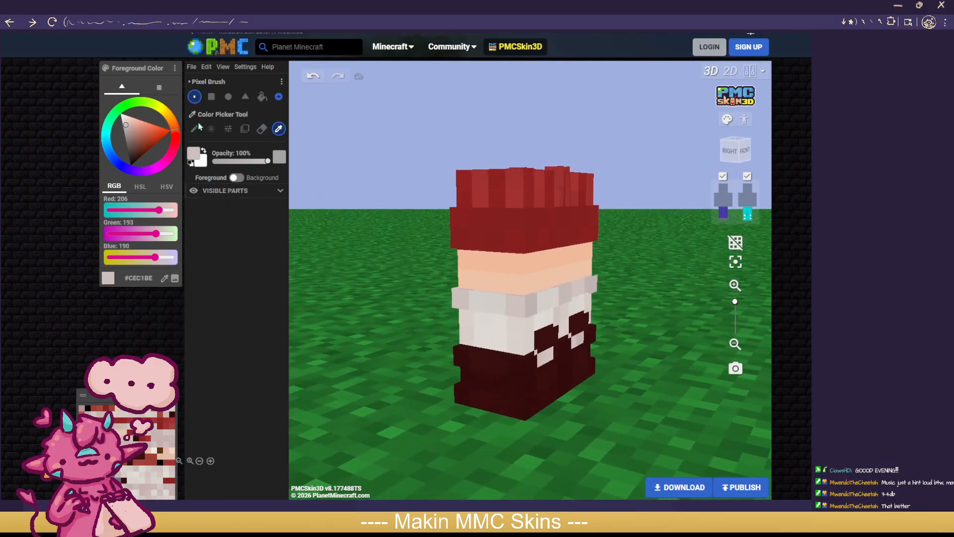
pyautogui.click(195, 129)
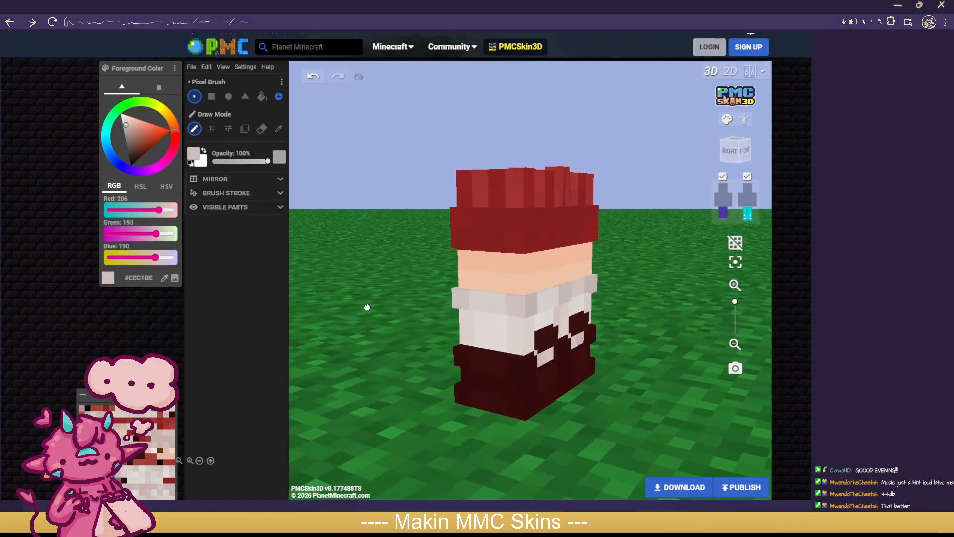
pyautogui.moveTo(367, 308); pyautogui.dragTo(539, 302)
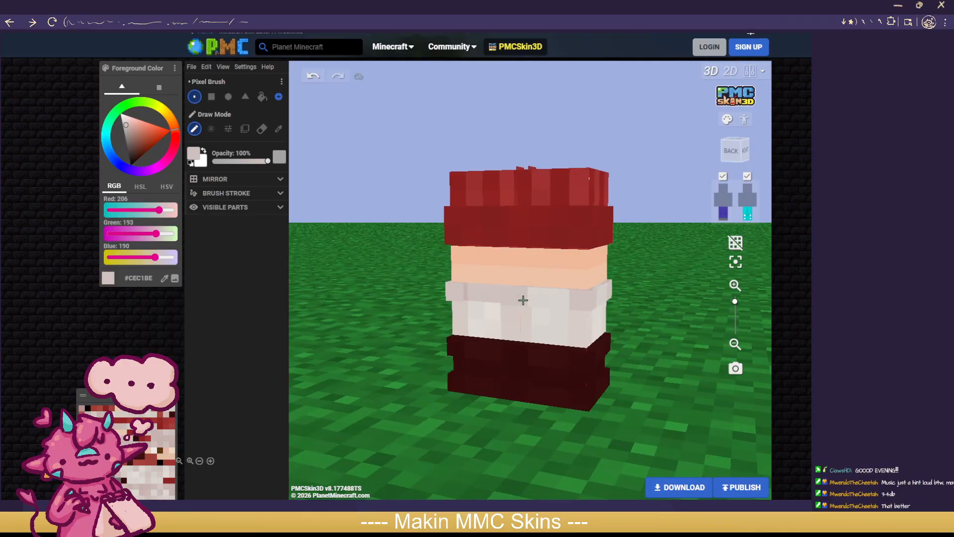
# Step: Sample the light off-white #D8D4CE and paint lighter pixels on the sock's upper band at the back in Draw Mode
pyautogui.click(279, 128)
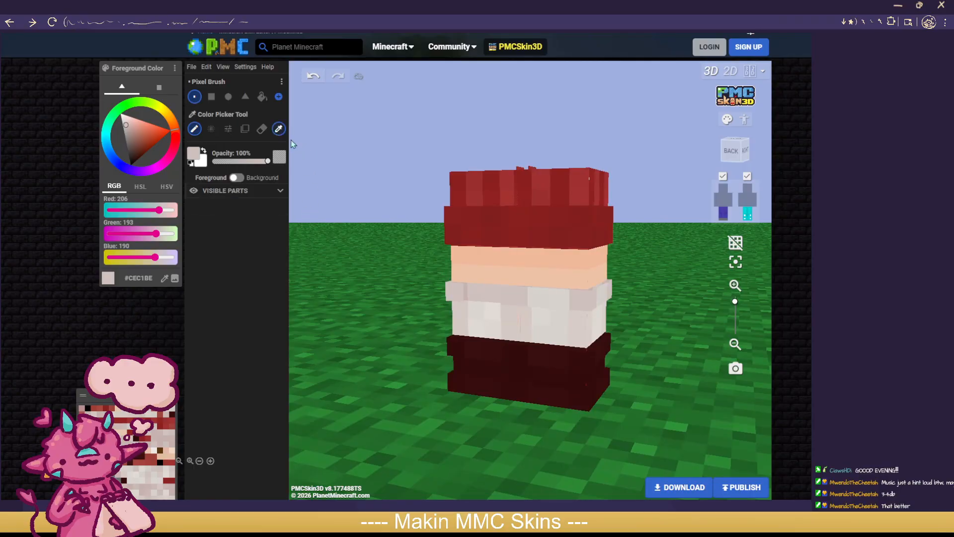
pyautogui.click(552, 297)
pyautogui.click(197, 130)
pyautogui.click(473, 290)
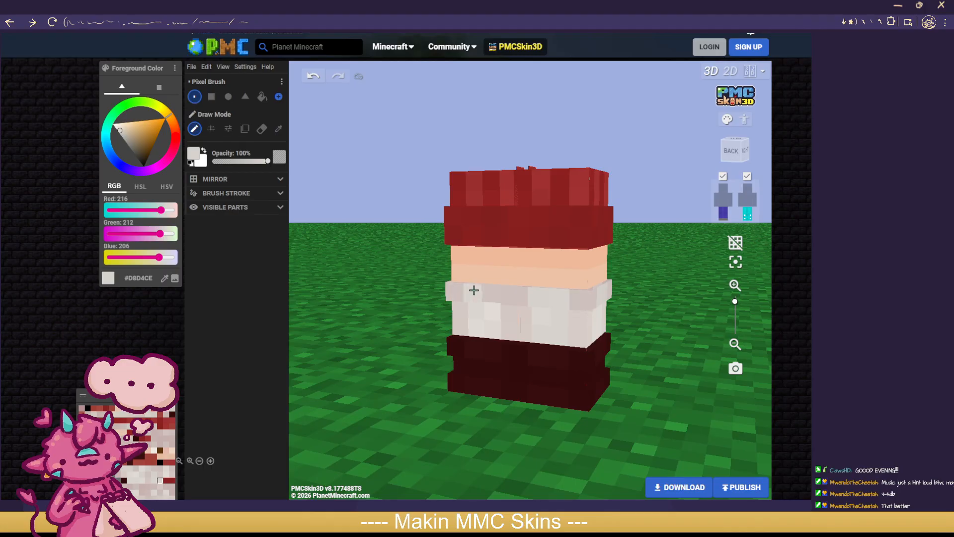
pyautogui.click(486, 292)
# Step: Paint lighter #D8D4CE pixels on the left sock's upper band along the outer side and the front
pyautogui.moveTo(375, 351); pyautogui.dragTo(605, 355)
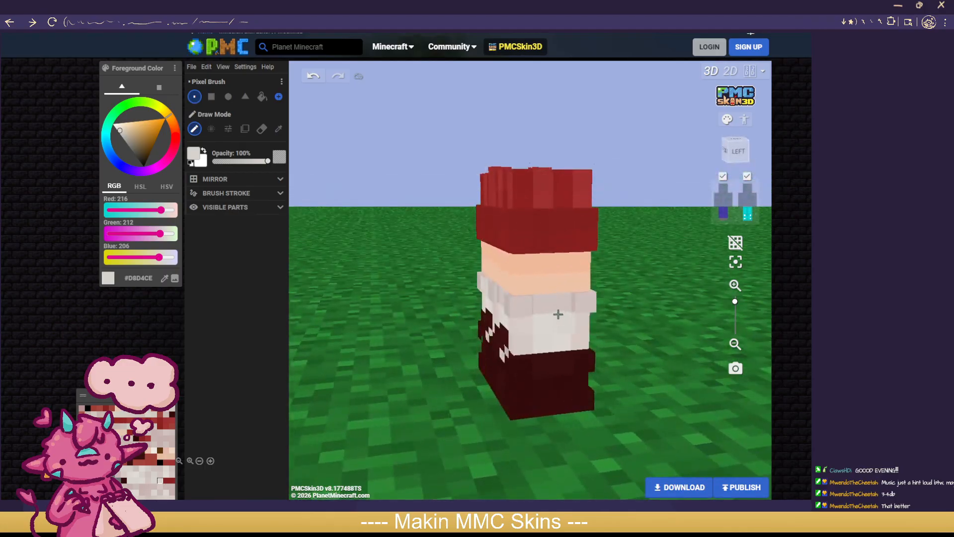
pyautogui.click(558, 304)
pyautogui.click(545, 306)
pyautogui.moveTo(397, 352)
pyautogui.mouseDown()
pyautogui.moveTo(660, 355)
pyautogui.moveTo(571, 348)
pyautogui.mouseUp()
pyautogui.click(573, 297)
pyautogui.click(582, 296)
# Step: Hide the right leg in both the base and overlay layers to expose the left sock's inner side
pyautogui.moveTo(673, 313)
pyautogui.mouseDown()
pyautogui.moveTo(657, 303)
pyautogui.moveTo(744, 321)
pyautogui.moveTo(736, 291)
pyautogui.mouseUp()
pyautogui.click(722, 214)
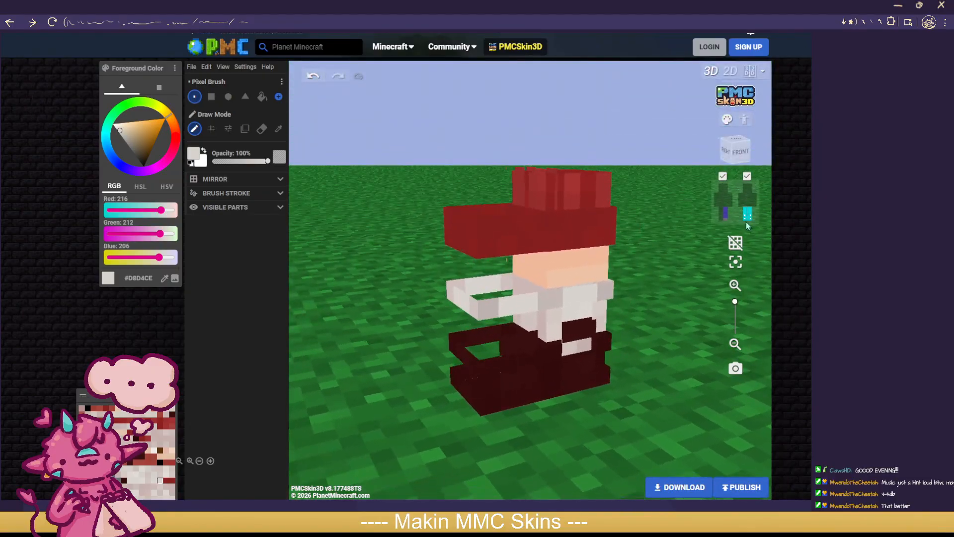
pyautogui.moveTo(651, 338); pyautogui.dragTo(719, 324)
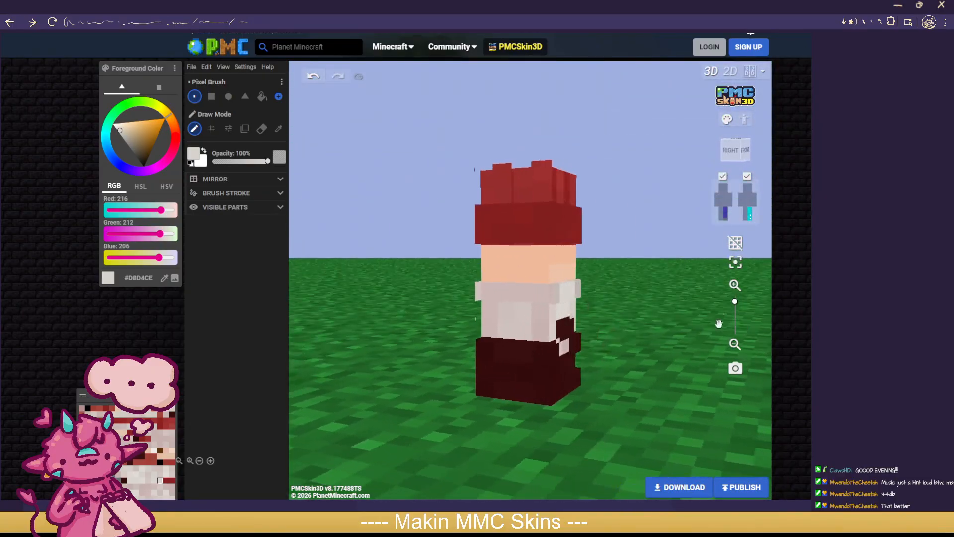
# Step: Show the right leg and hide the left leg in both layers to expose the right sock's inner side
pyautogui.click(738, 216)
pyautogui.click(721, 216)
pyautogui.click(727, 216)
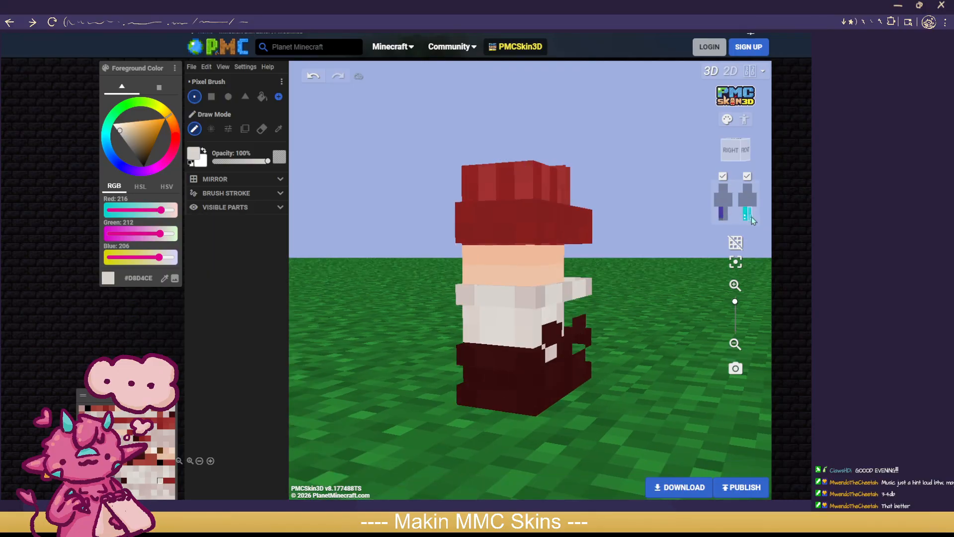
pyautogui.click(751, 217)
pyautogui.moveTo(631, 299); pyautogui.dragTo(341, 178)
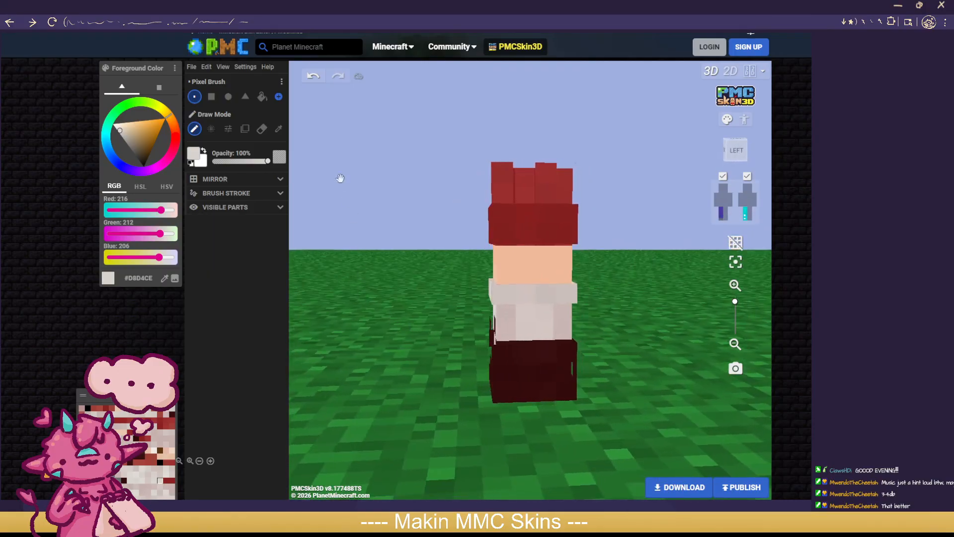
# Step: Sample the muted off-white #C9BDB9 and paint a darker pixel on the right sock's inner upper band in Noise Mode at 7% intensity
pyautogui.click(279, 129)
pyautogui.click(553, 295)
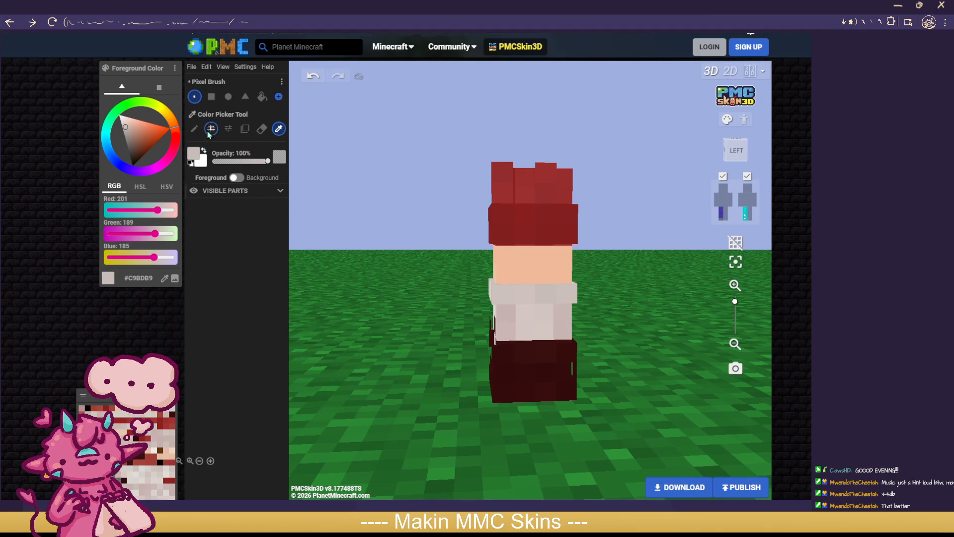
pyautogui.click(211, 130)
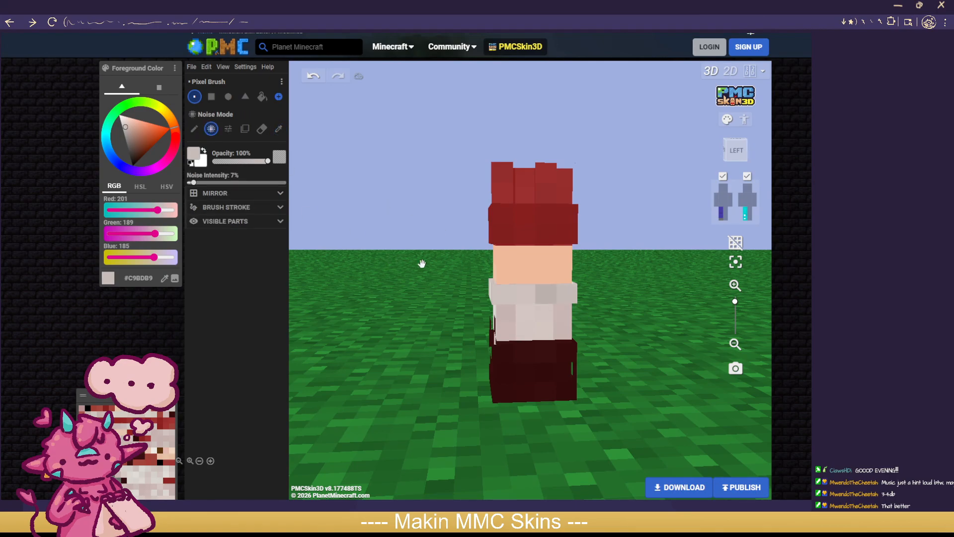
pyautogui.moveTo(389, 351); pyautogui.dragTo(449, 378)
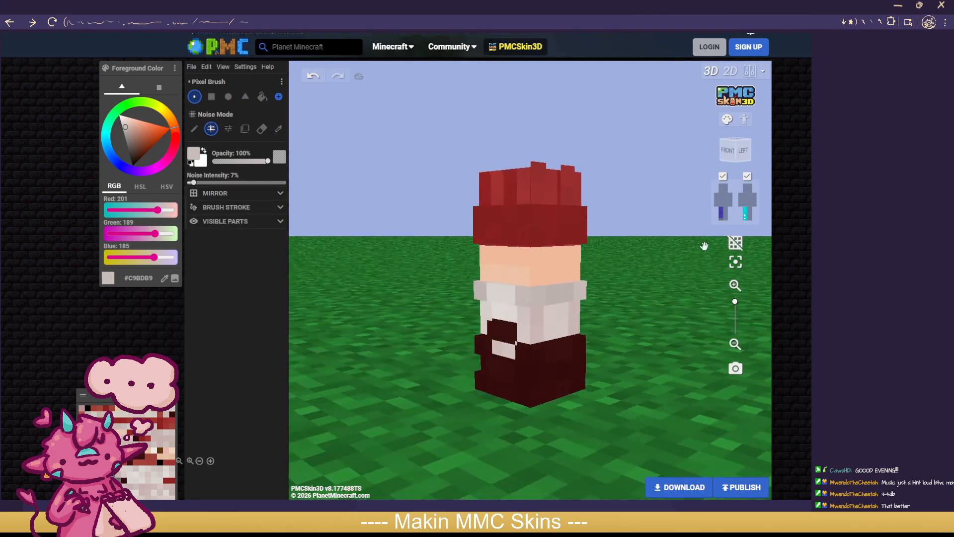
# Step: Show the left leg again, then restore the head, torso and arms in both the base and overlay layers
pyautogui.click(751, 215)
pyautogui.click(727, 215)
pyautogui.click(722, 216)
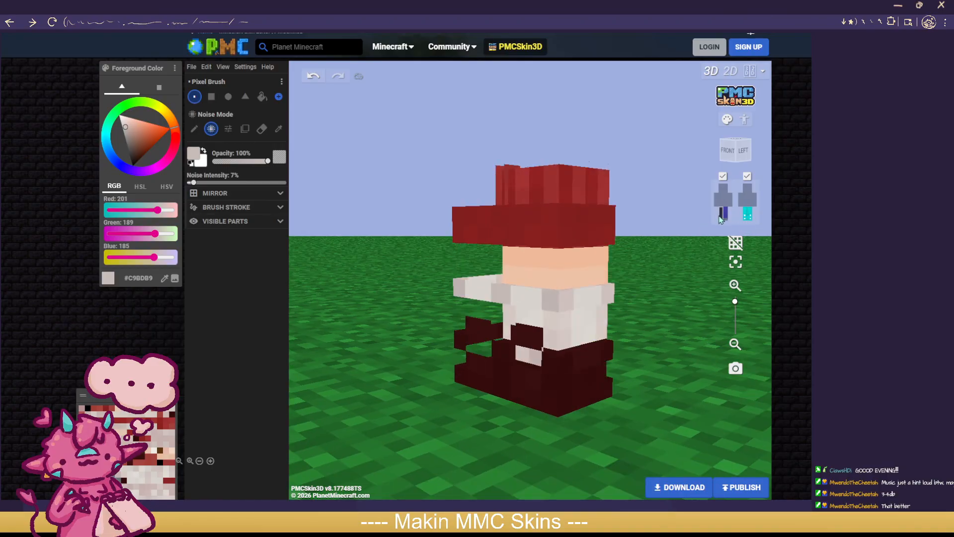
pyautogui.moveTo(628, 335); pyautogui.dragTo(764, 347)
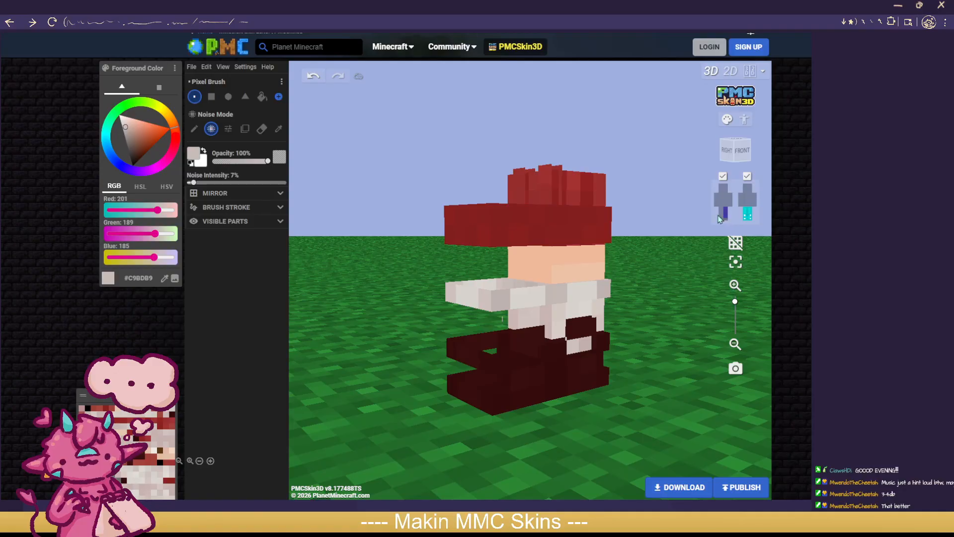
pyautogui.click(721, 215)
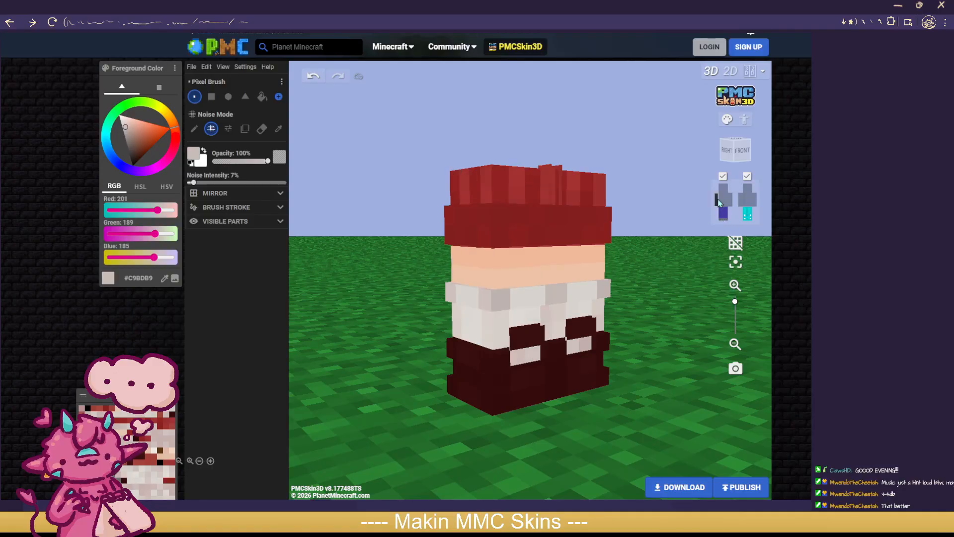
pyautogui.click(727, 197)
pyautogui.click(724, 189)
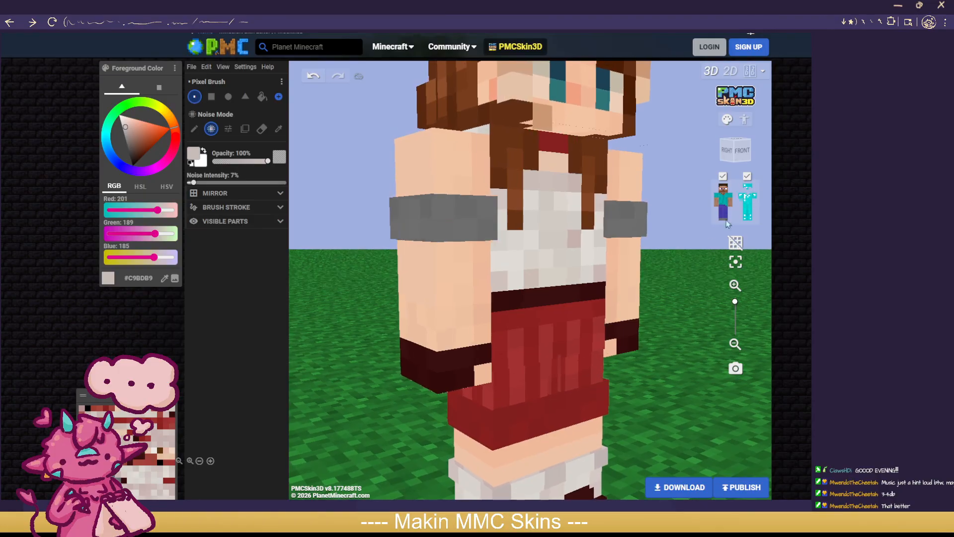
# Step: Compare the whole brown-haired skin with the red-haired skin in the other tab, examining both from several angles
pyautogui.moveTo(665, 393); pyautogui.dragTo(621, 391)
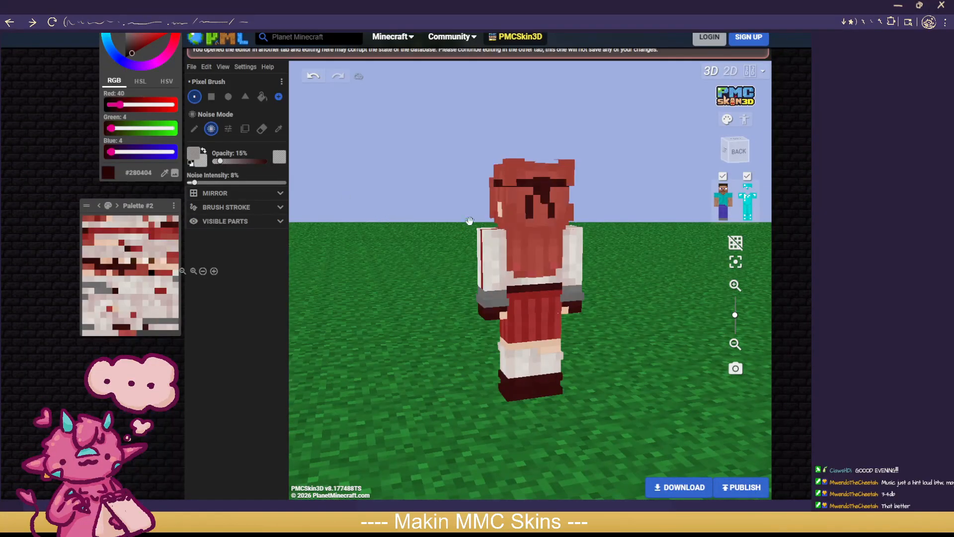
pyautogui.moveTo(470, 221); pyautogui.dragTo(649, 202)
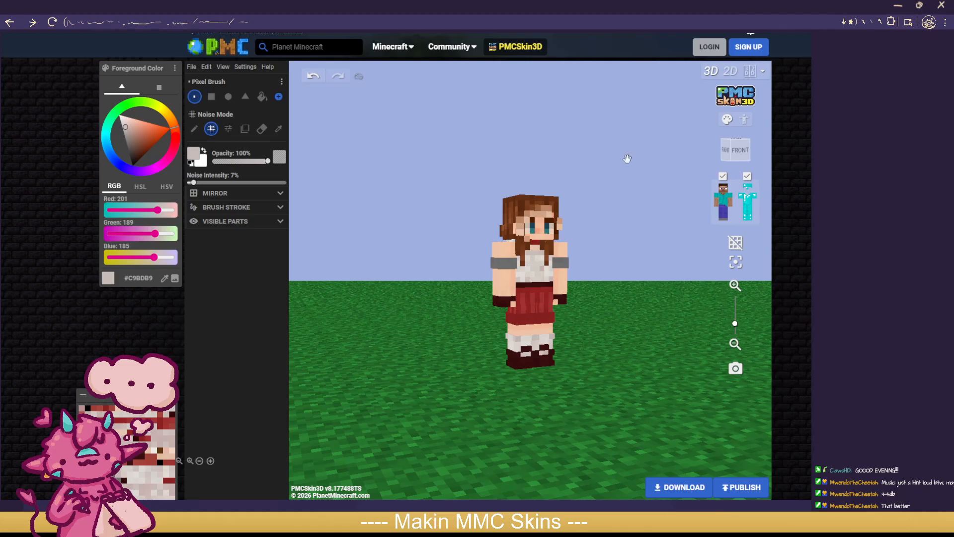
pyautogui.scroll(3, 669, 209)
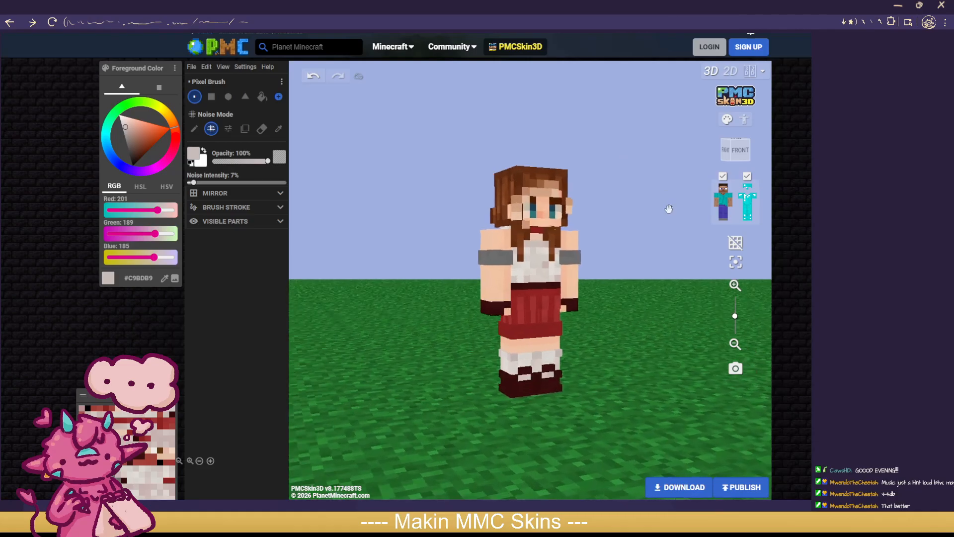
pyautogui.moveTo(634, 215); pyautogui.dragTo(659, 242)
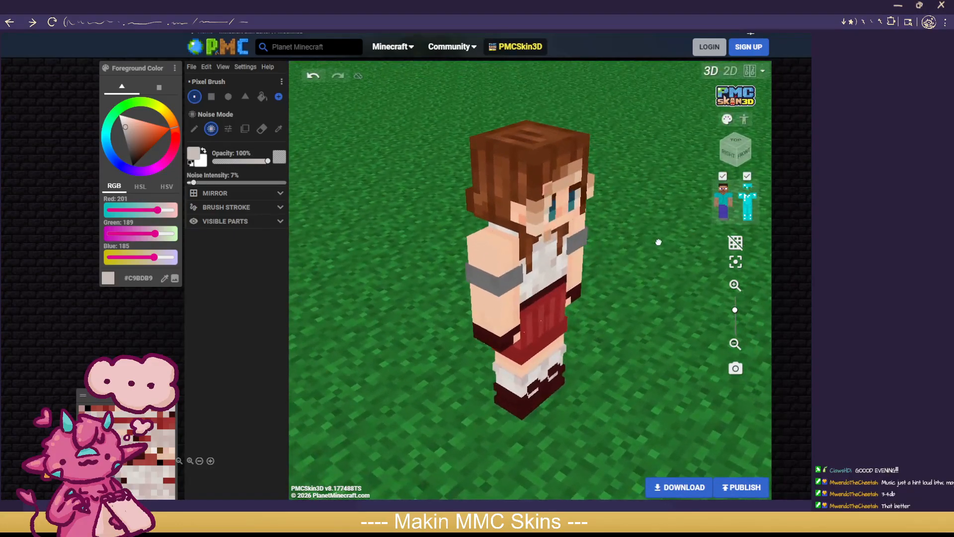
# Step: Sample the skirt's red (#902121) and try painting red streaks on the hair's front and top with the noise brush
pyautogui.click(278, 128)
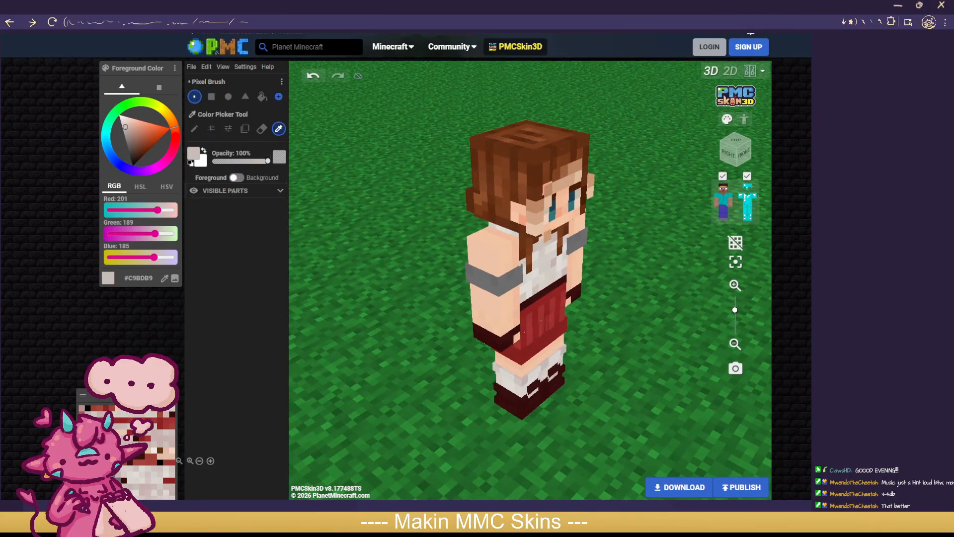
pyautogui.click(541, 320)
pyautogui.click(211, 129)
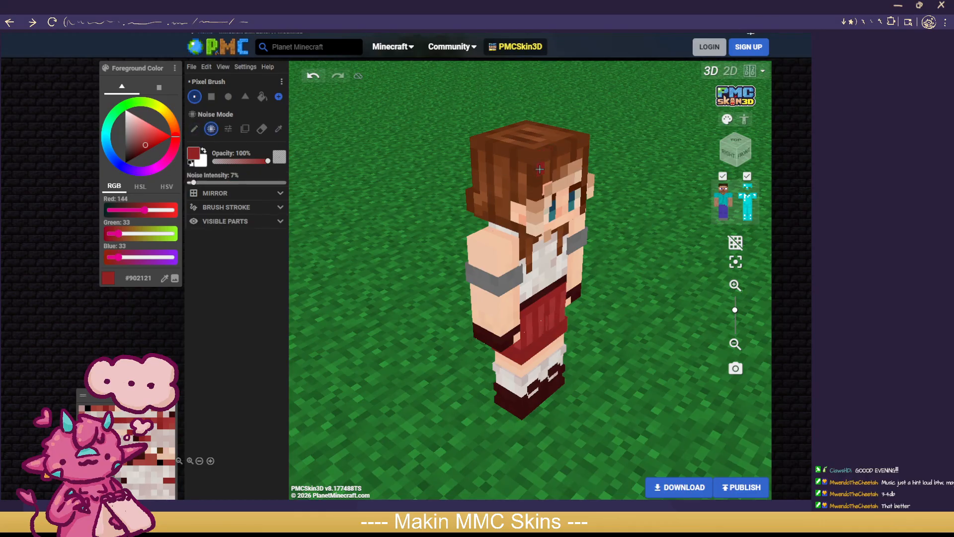
pyautogui.moveTo(631, 183); pyautogui.dragTo(559, 158)
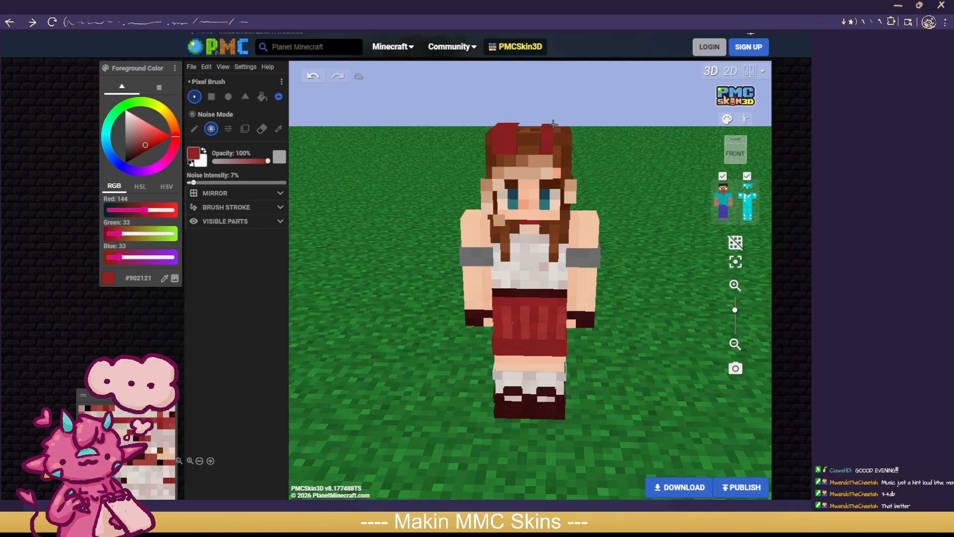
pyautogui.moveTo(653, 156); pyautogui.dragTo(595, 136)
pyautogui.click(316, 84)
pyautogui.click(315, 84)
# Step: Try painting red streaks down the back of the hair, and undo the strokes
pyautogui.moveTo(491, 155); pyautogui.dragTo(513, 175)
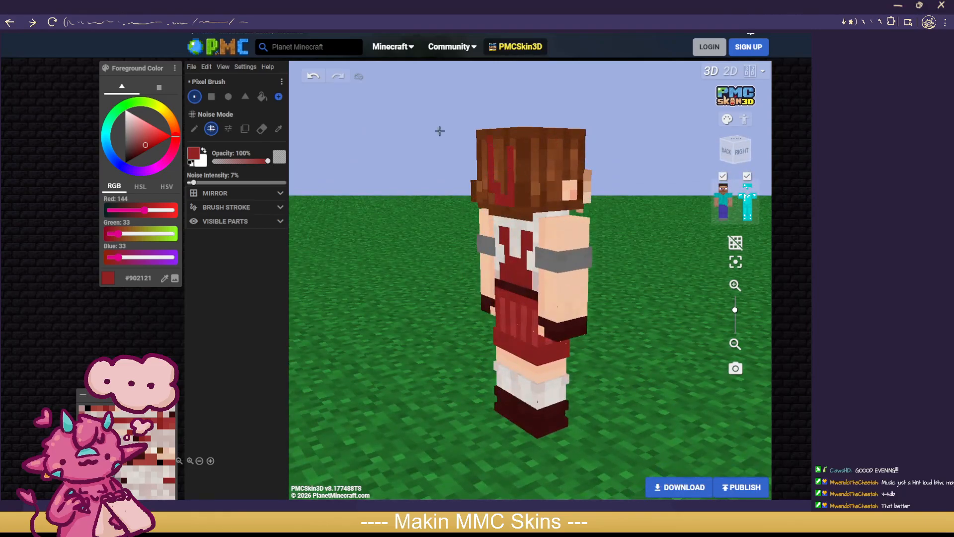
pyautogui.click(311, 87)
pyautogui.moveTo(388, 135); pyautogui.dragTo(453, 140)
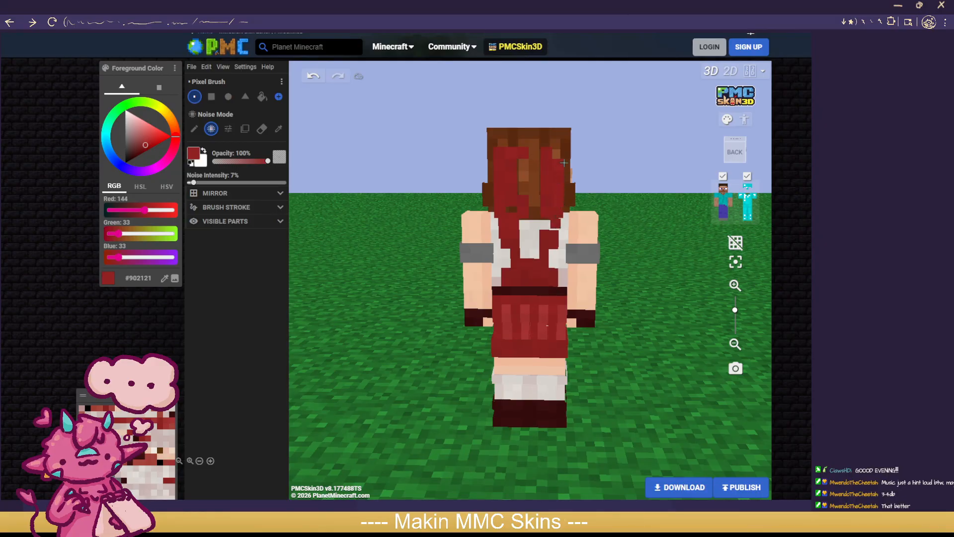
pyautogui.moveTo(631, 164); pyautogui.dragTo(706, 160)
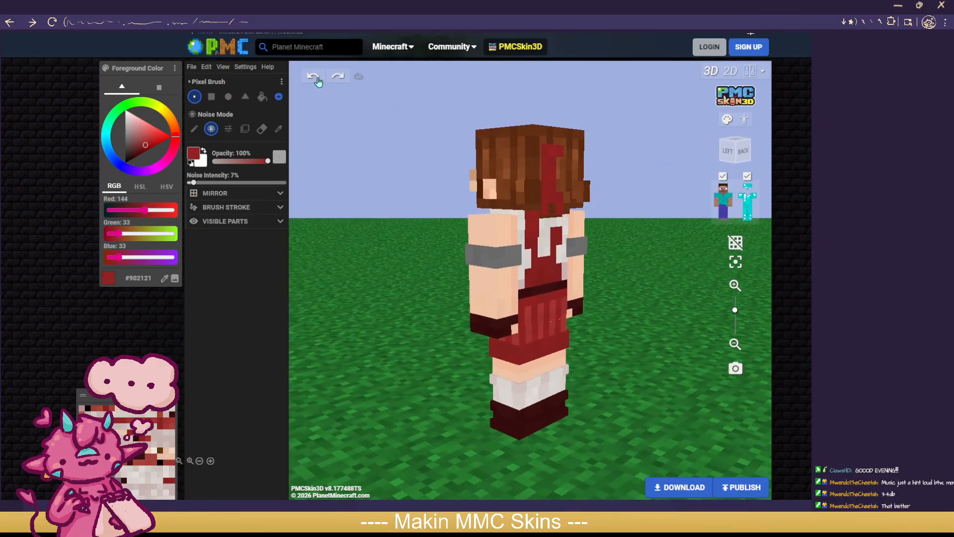
pyautogui.moveTo(369, 152); pyautogui.dragTo(602, 179)
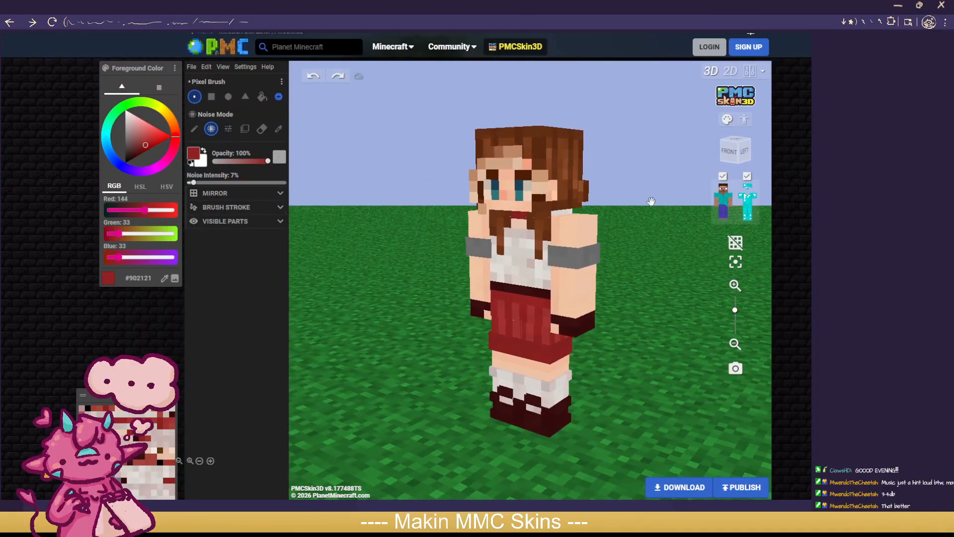
# Step: Sample the gloves' dark maroon (#3A1010), hide the outer layer and extend both gloves higher up the arms with the noise brush
pyautogui.moveTo(651, 201); pyautogui.dragTo(732, 194)
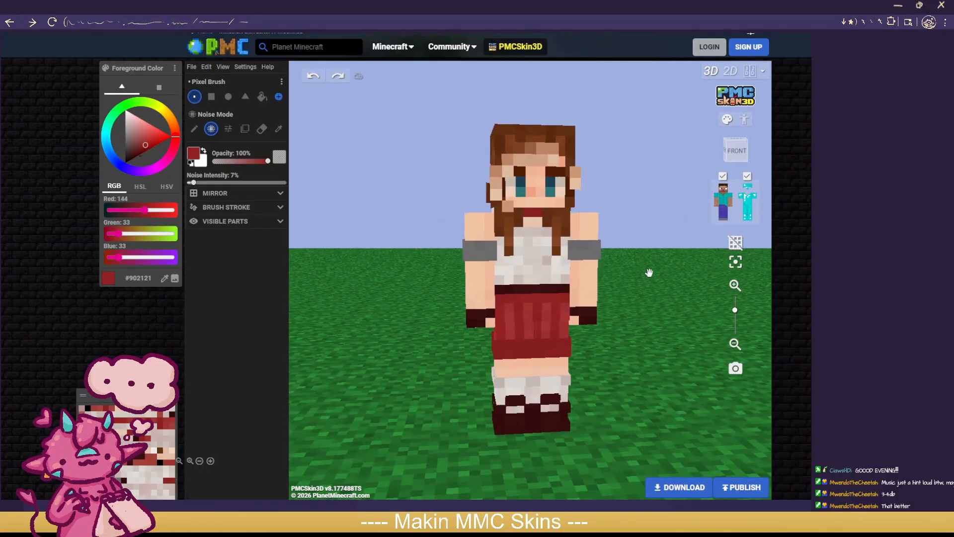
pyautogui.scroll(5, 624, 271)
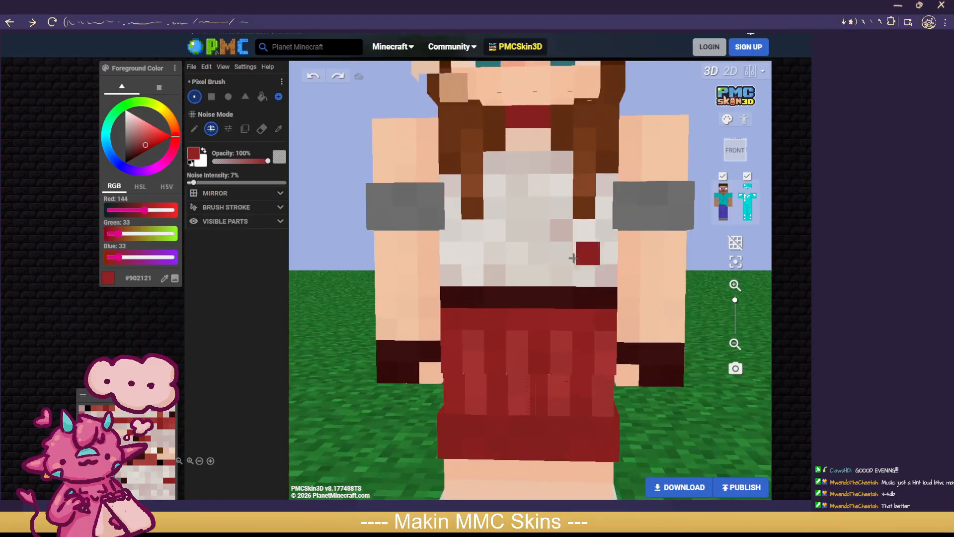
pyautogui.scroll(-8, 573, 257)
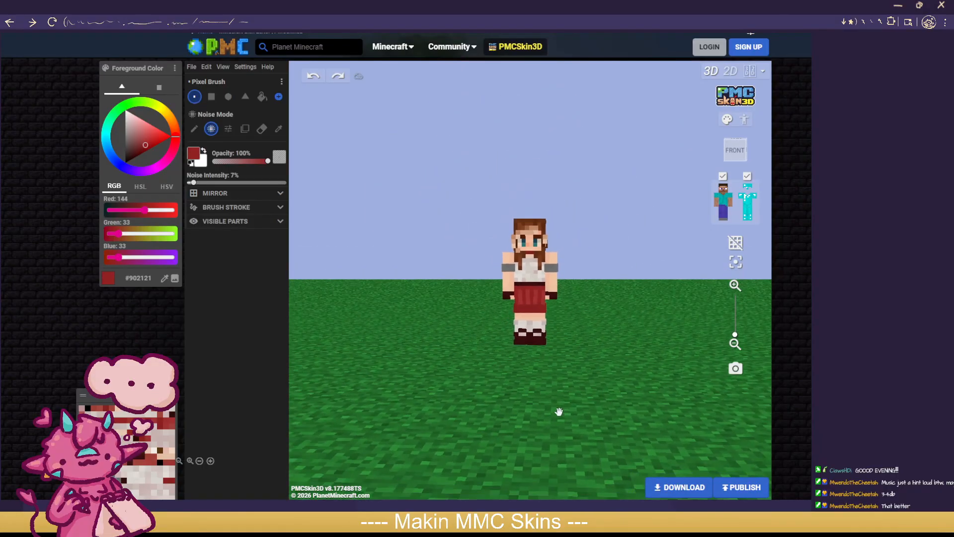
pyautogui.scroll(5, 615, 347)
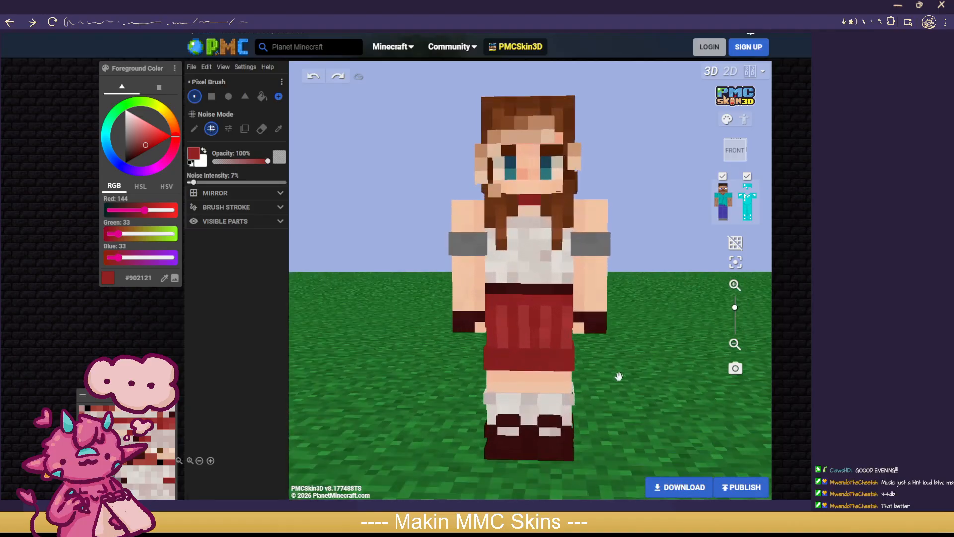
pyautogui.click(278, 129)
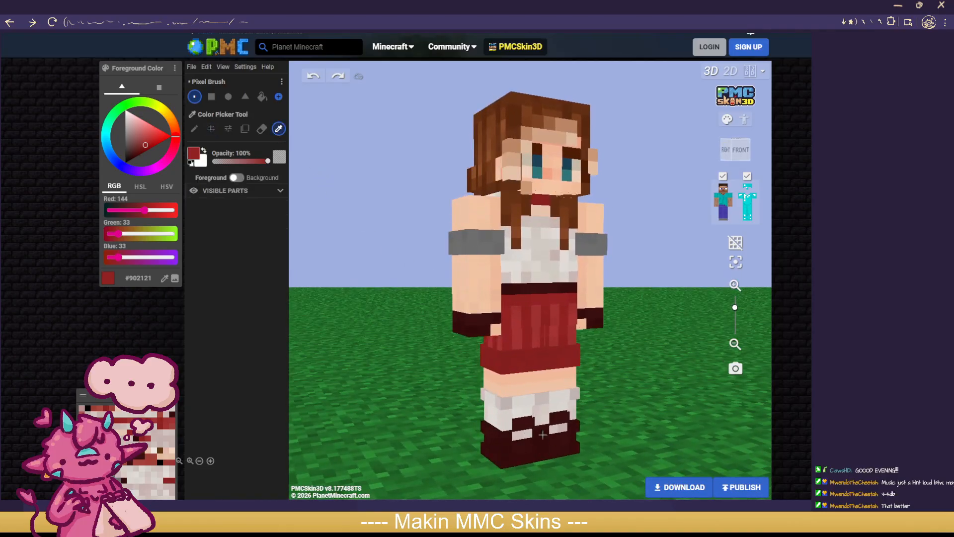
pyautogui.click(473, 320)
pyautogui.click(194, 129)
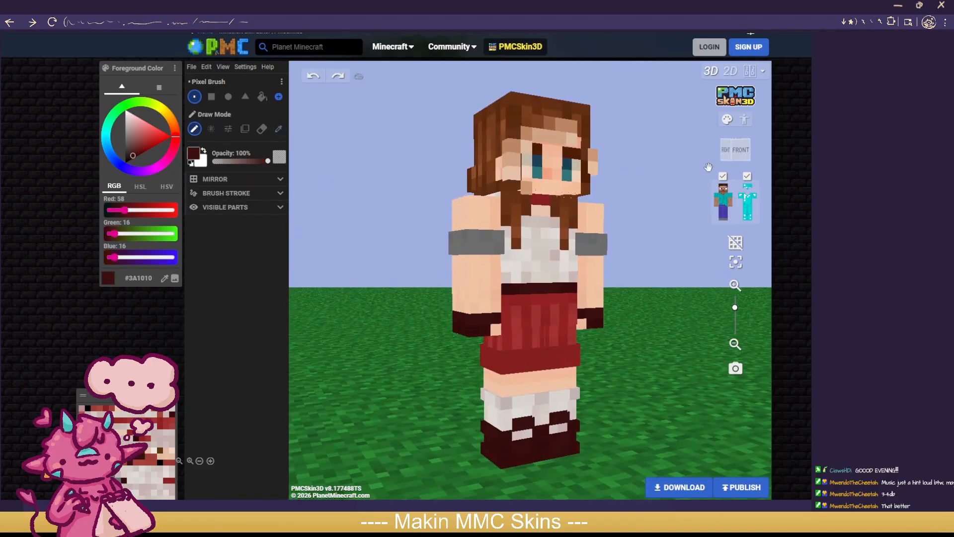
pyautogui.click(747, 177)
pyautogui.click(211, 129)
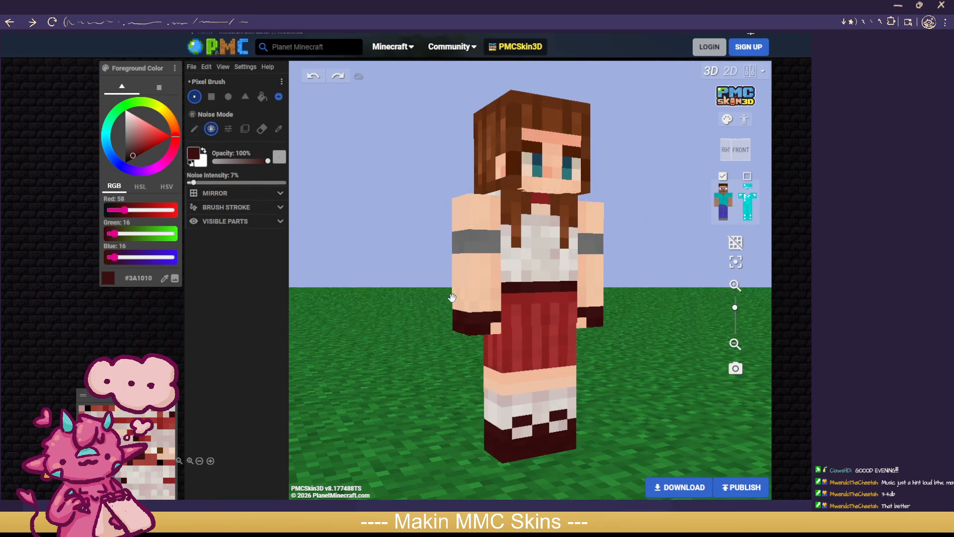
pyautogui.moveTo(493, 304); pyautogui.dragTo(468, 304)
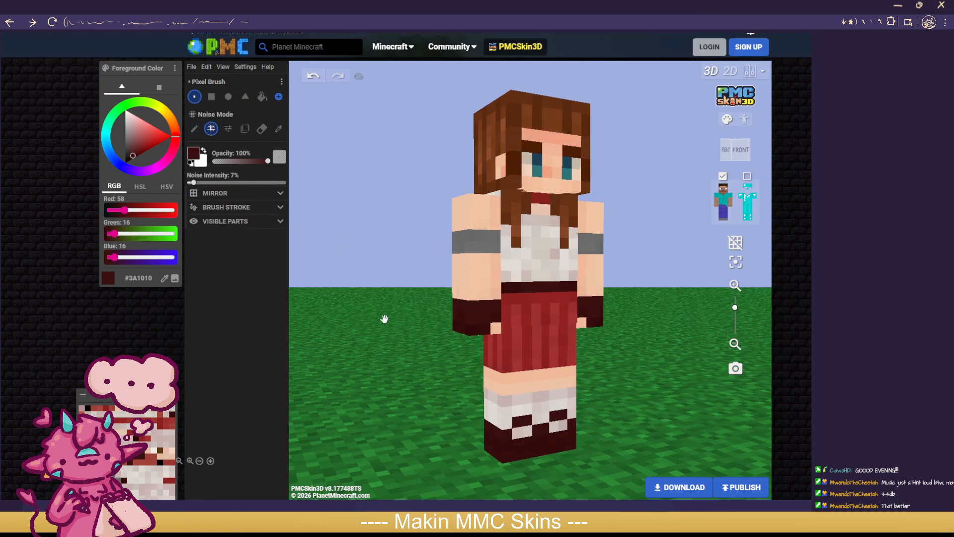
# Step: Hide the torso to complete the gloves on the inner arms, and show the torso and outer layer again
pyautogui.moveTo(384, 318); pyautogui.dragTo(680, 238)
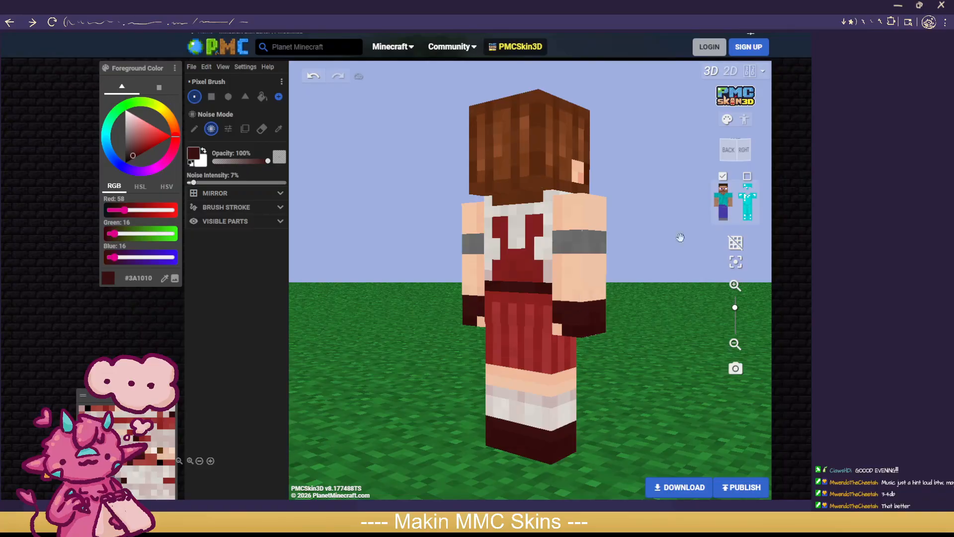
pyautogui.click(723, 200)
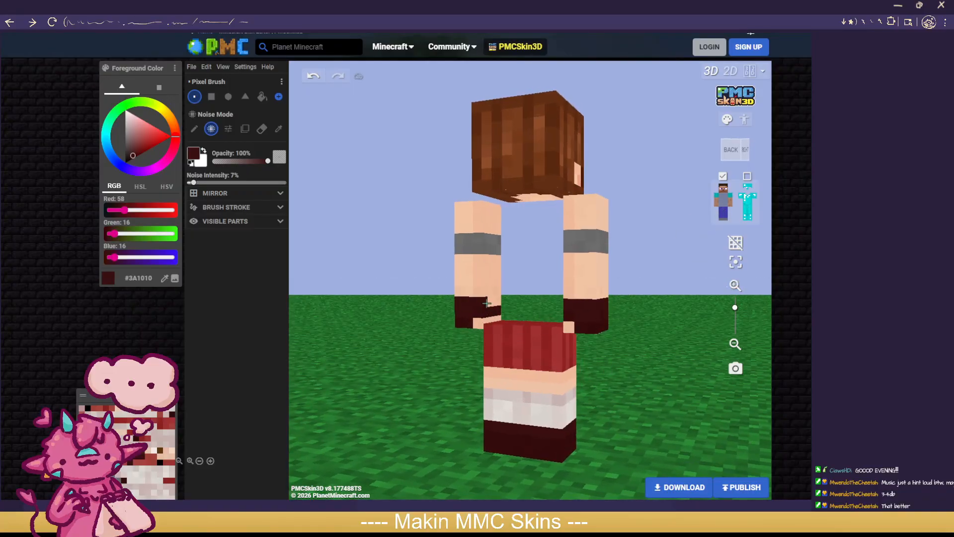
pyautogui.click(723, 202)
pyautogui.moveTo(696, 315); pyautogui.dragTo(402, 323)
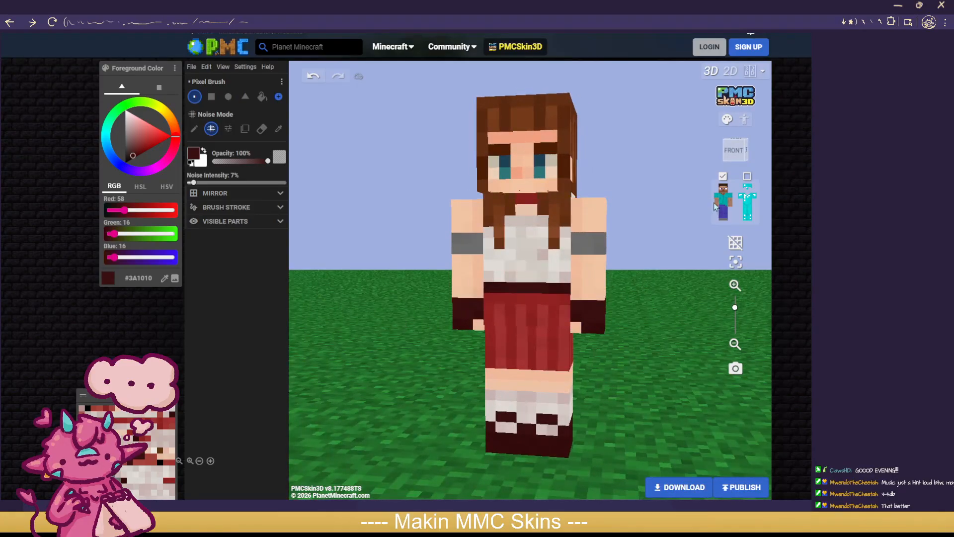
pyautogui.click(747, 177)
# Step: Compare the full character with the blond and red-haired skins open in the other editor tabs
pyautogui.scroll(-5, 688, 260)
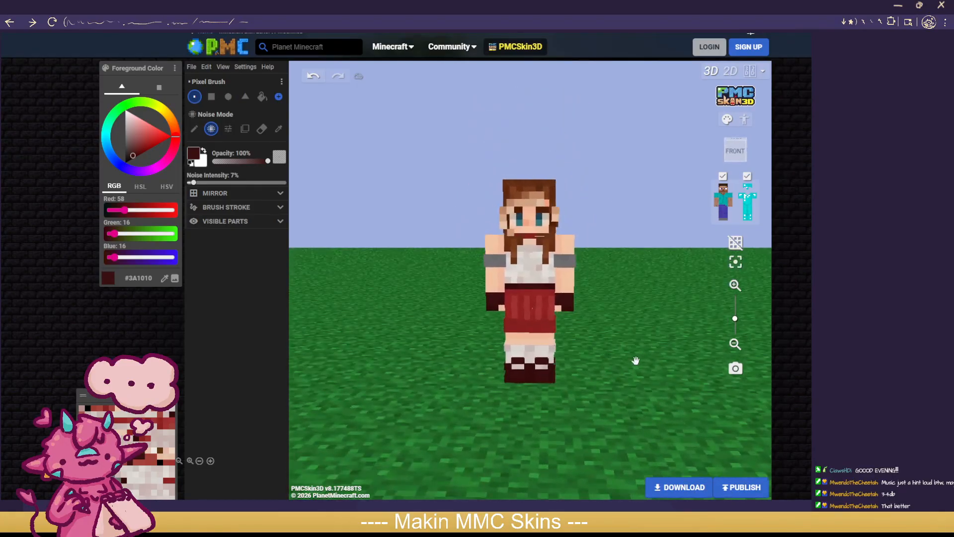
pyautogui.scroll(-4, 636, 361)
pyautogui.moveTo(624, 377)
pyautogui.mouseDown()
pyautogui.moveTo(669, 364)
pyautogui.moveTo(420, 362)
pyautogui.moveTo(632, 365)
pyautogui.mouseUp()
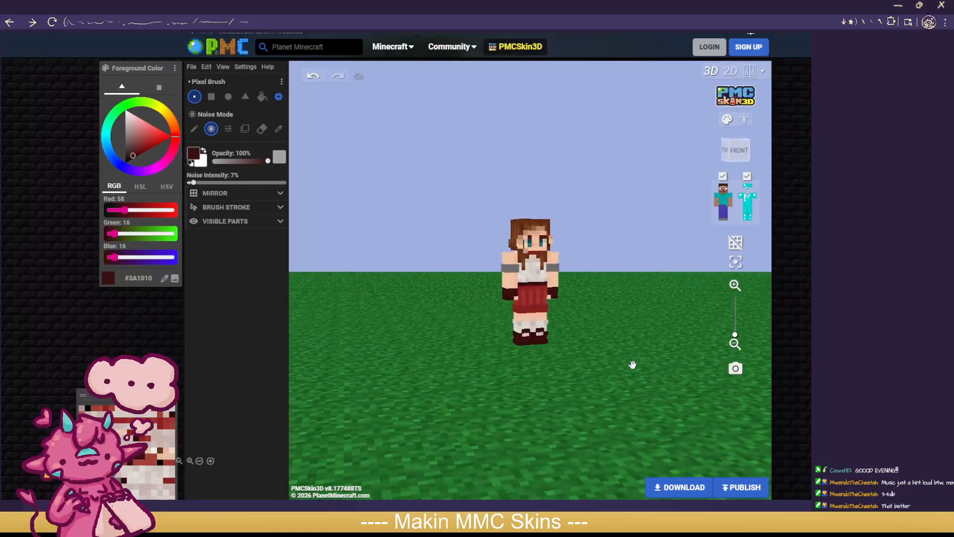
pyautogui.scroll(3, 632, 366)
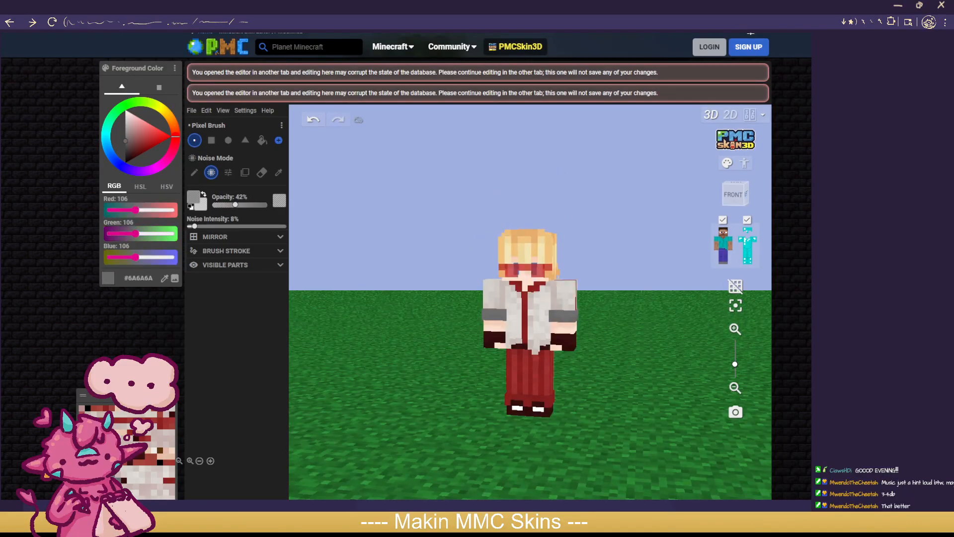
pyautogui.click(45, 6)
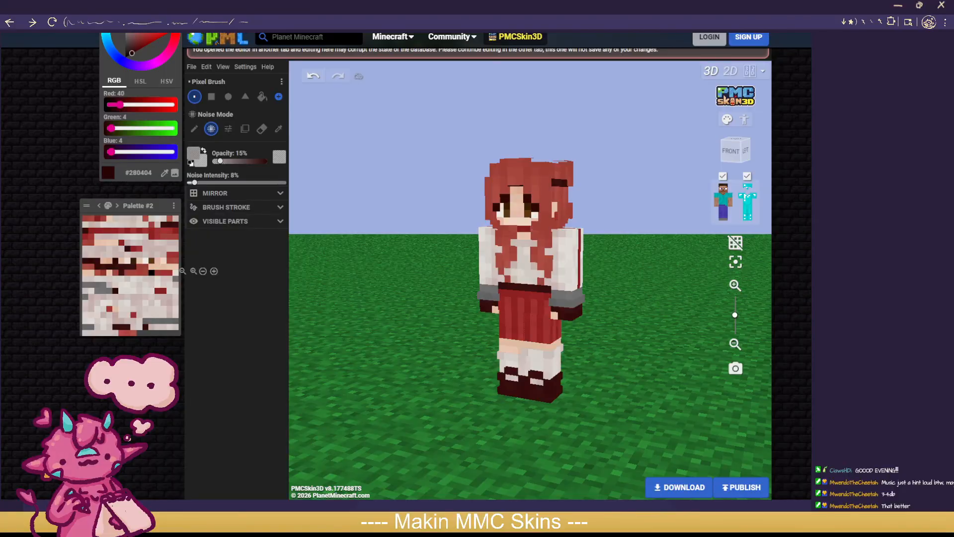
pyautogui.click(150, 6)
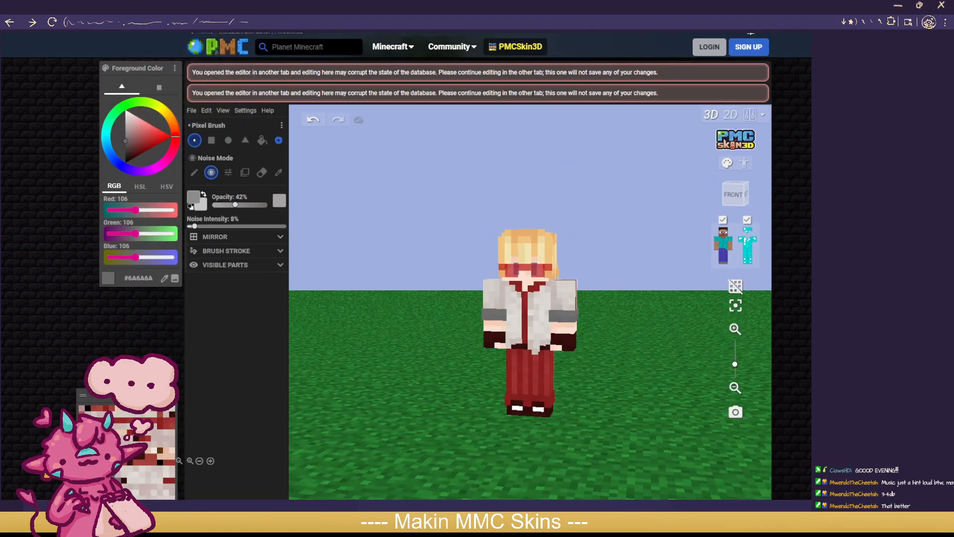
pyautogui.hotkey('ctrl', 'Tab')
pyautogui.hotkey('ctrl', 'Tab')
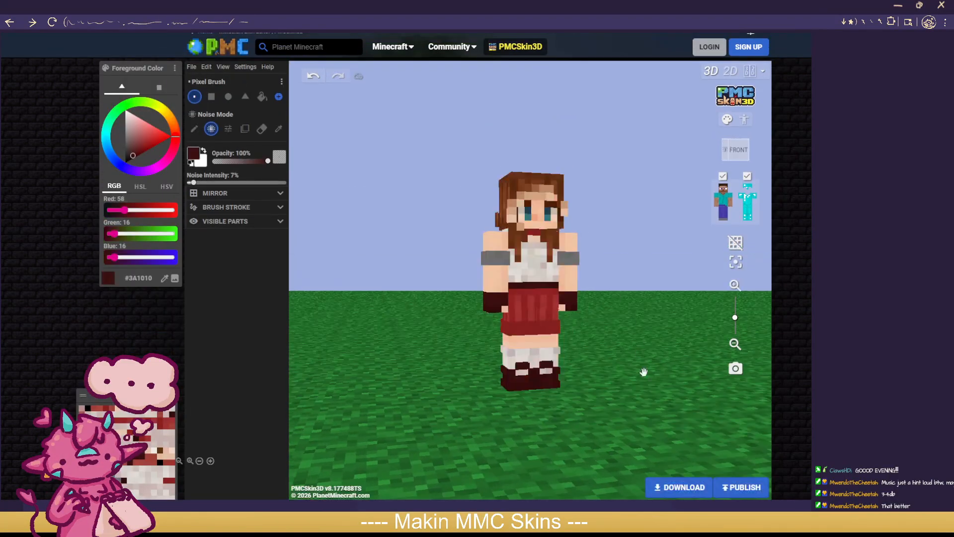
# Step: Erase the raised strap pixels on the front of the shoes from the outer layer
pyautogui.scroll(5, 625, 458)
pyautogui.scroll(2, 598, 445)
pyautogui.moveTo(598, 445); pyautogui.dragTo(619, 438)
pyautogui.scroll(-4, 605, 457)
pyautogui.scroll(-3, 604, 457)
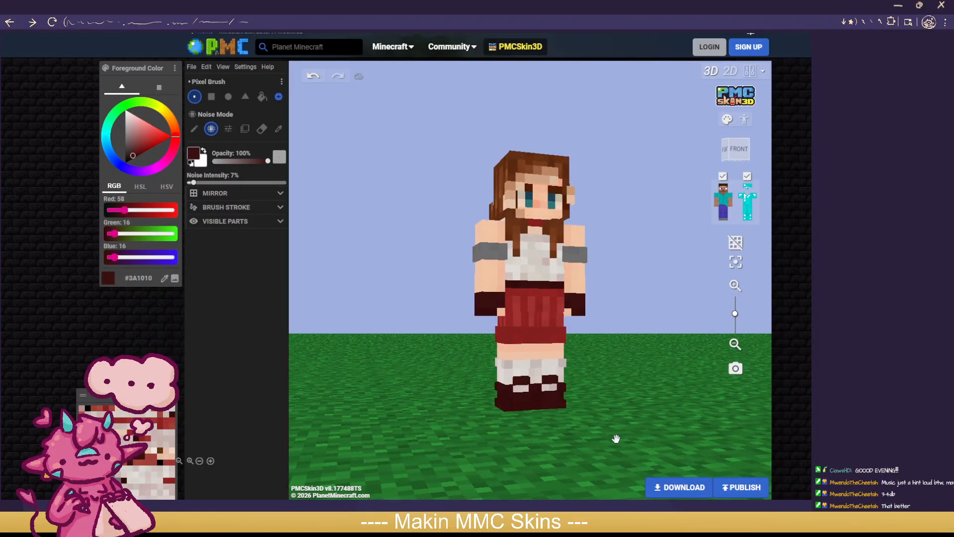
pyautogui.scroll(3, 607, 441)
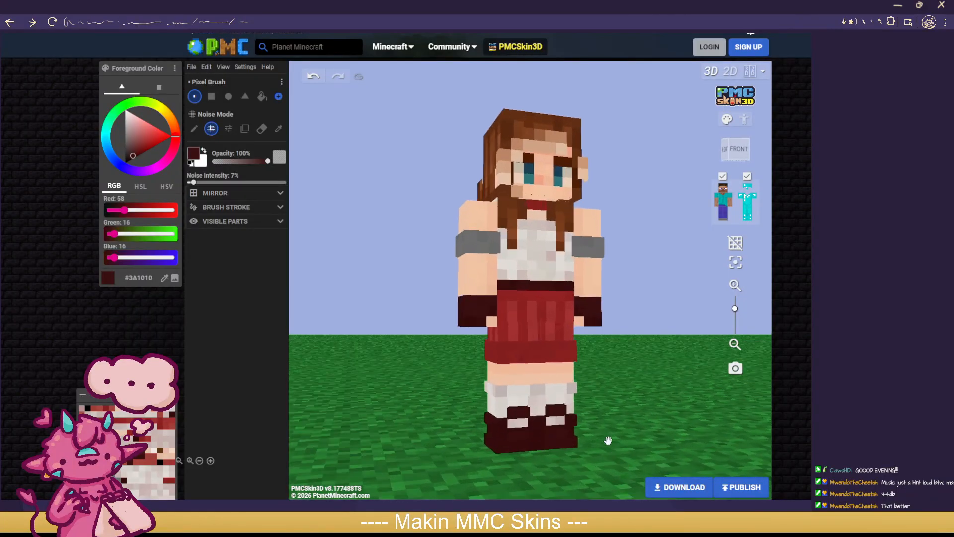
pyautogui.click(262, 129)
pyautogui.click(514, 413)
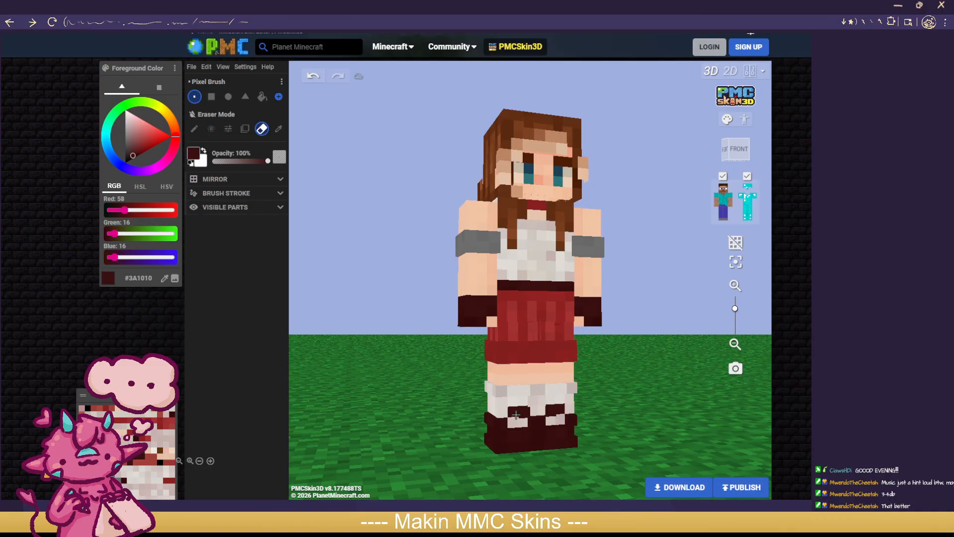
pyautogui.click(522, 414)
# Step: Fill the white gaps on the shoe fronts with dark maroon noise on the outer layer and on the base layer
pyautogui.click(212, 129)
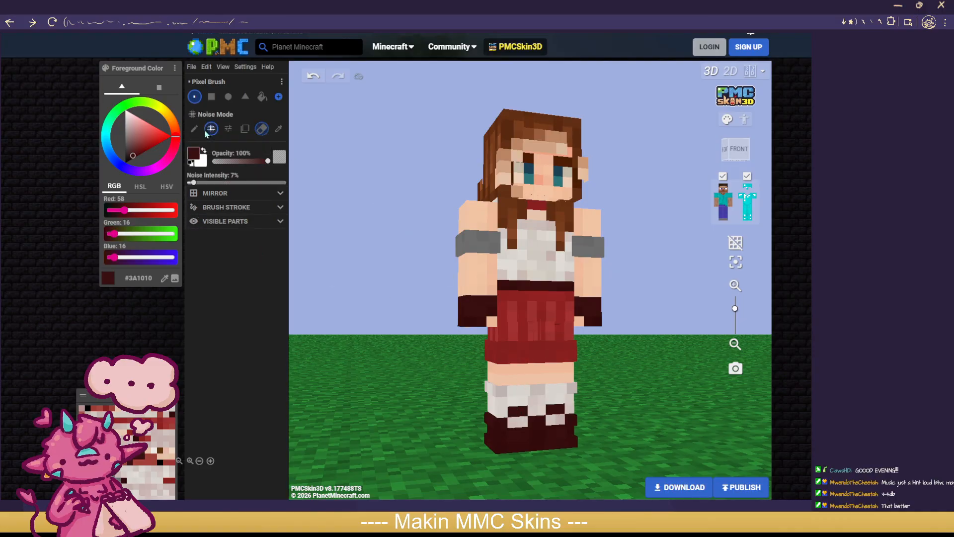
pyautogui.click(514, 426)
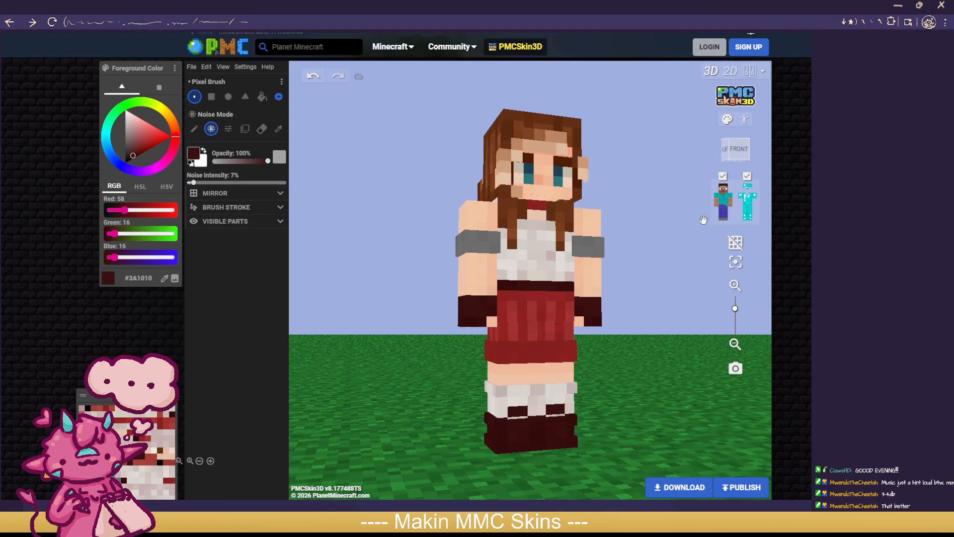
pyautogui.click(746, 178)
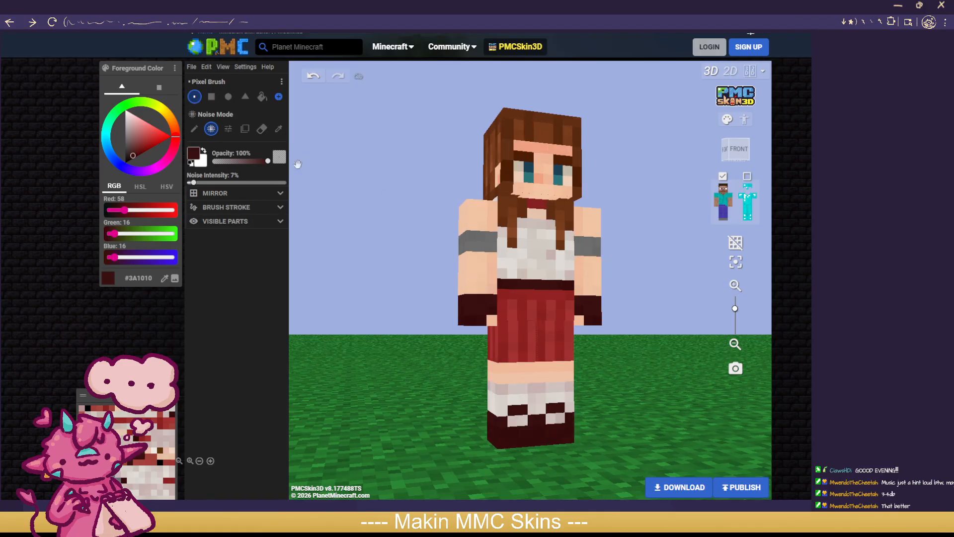
pyautogui.click(526, 430)
pyautogui.click(551, 419)
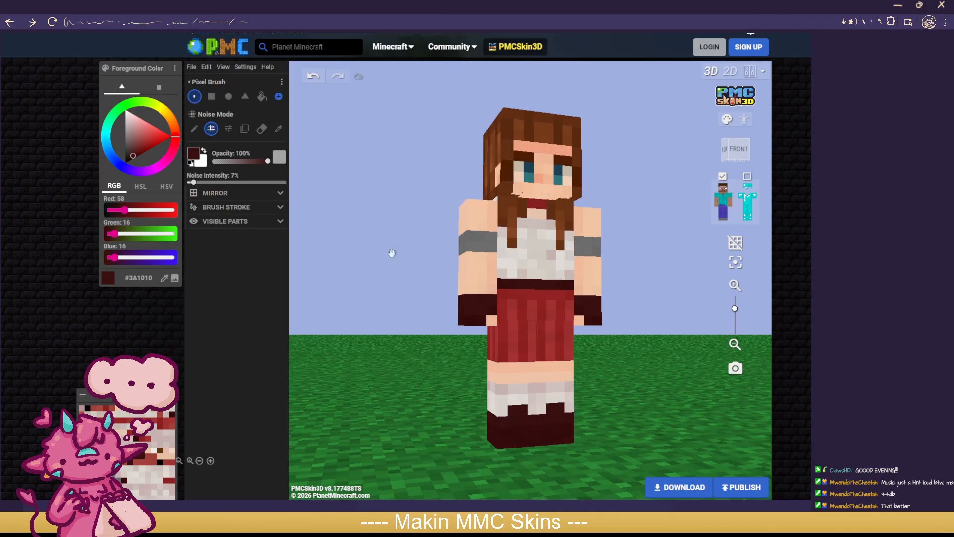
# Step: Sample the socks' off-white (#DCD7D1), noise-paint over the base layer's strap pixels above the shoes and show the outer layer again
pyautogui.click(279, 128)
pyautogui.click(521, 401)
pyautogui.click(211, 128)
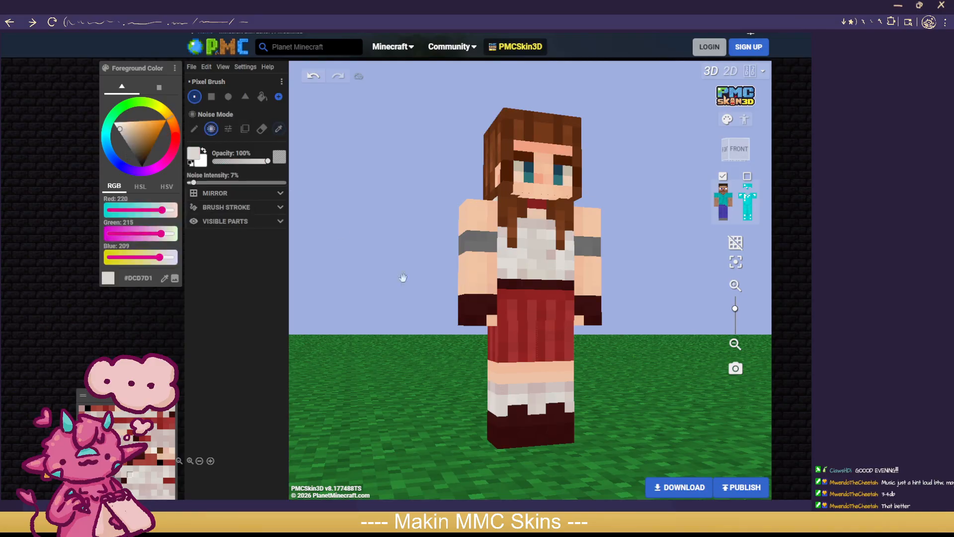
pyautogui.click(746, 178)
# Step: Examine the reworked shoes and socks on the whole character from several sides and distances
pyautogui.scroll(-2, 706, 313)
pyautogui.moveTo(667, 393); pyautogui.dragTo(444, 406)
pyautogui.scroll(-1, 680, 399)
pyautogui.scroll(-1, 679, 400)
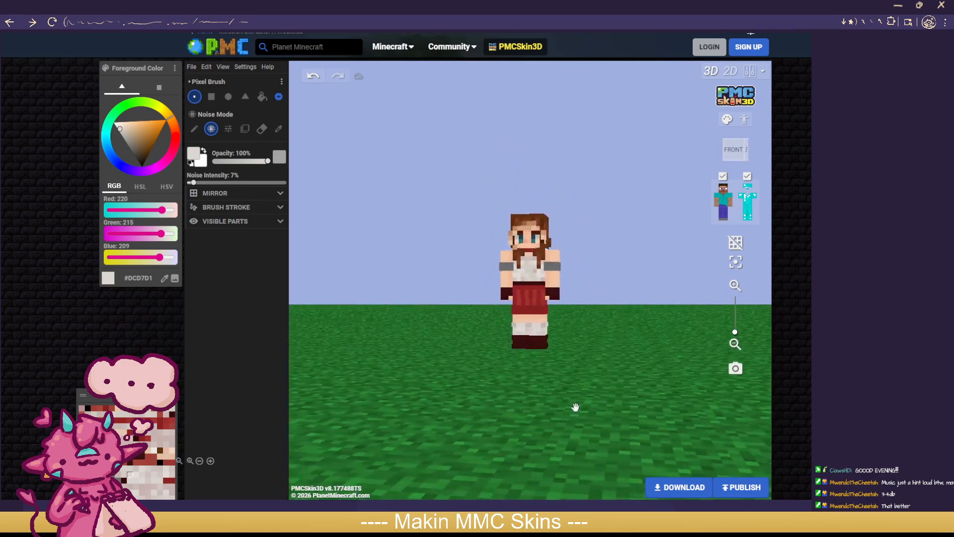
pyautogui.scroll(3, 576, 407)
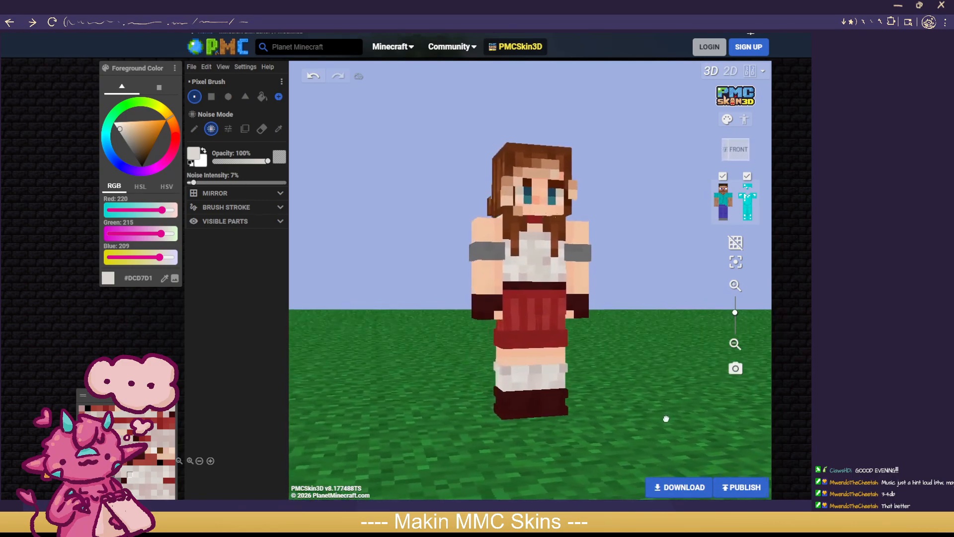
pyautogui.moveTo(666, 419); pyautogui.dragTo(559, 418)
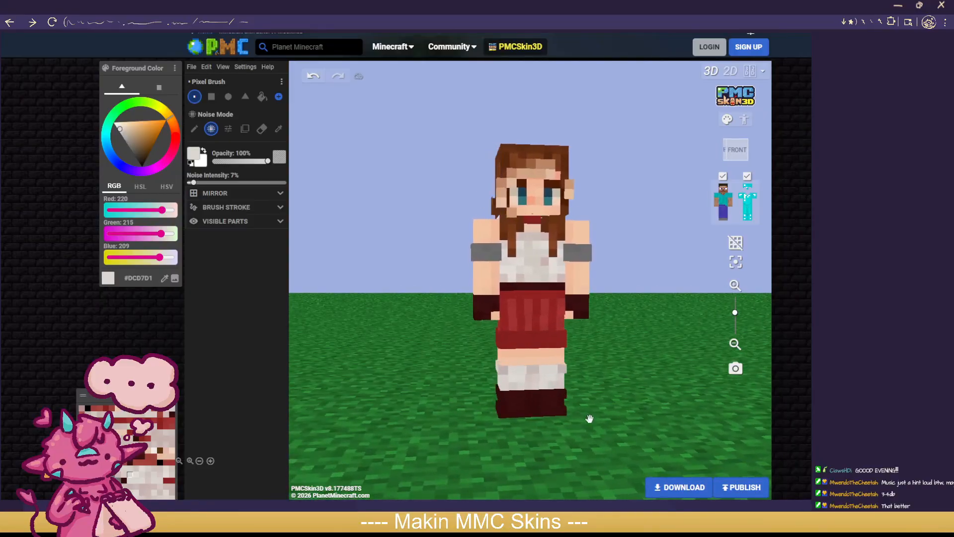
# Step: Compare the character's front with the related blonde skin open in the other tab, then return to the brown-haired skin
pyautogui.scroll(2, 622, 401)
pyautogui.click(545, 347)
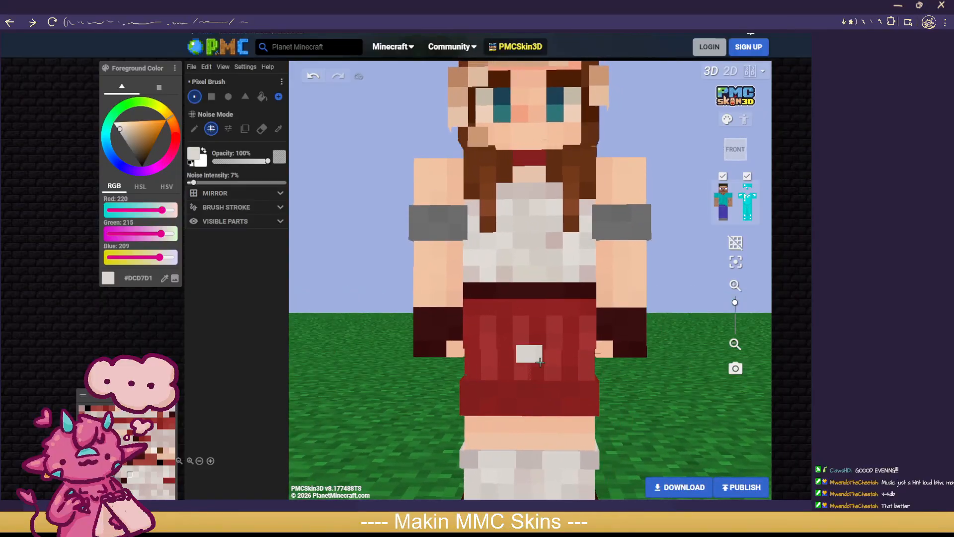
pyautogui.scroll(-3, 677, 394)
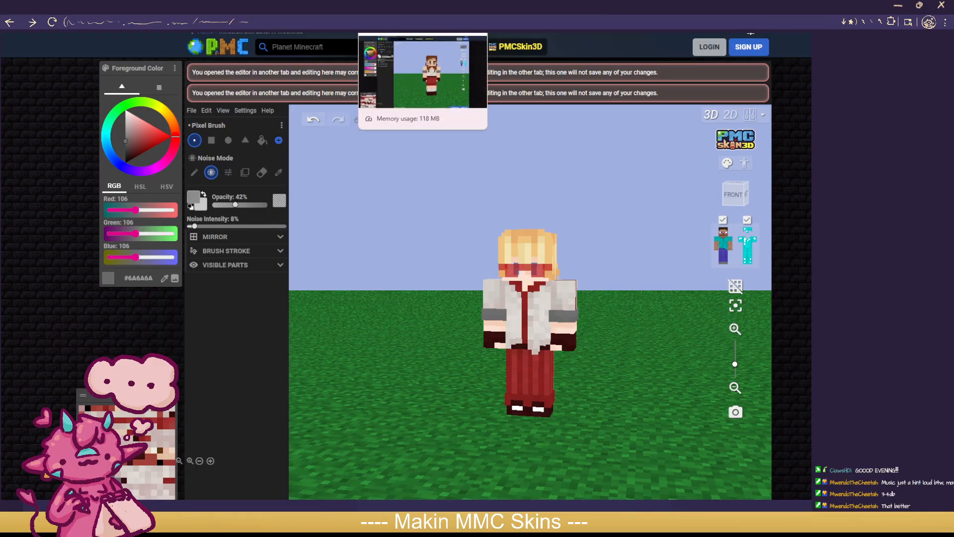
pyautogui.click(388, 6)
pyautogui.scroll(3, 648, 364)
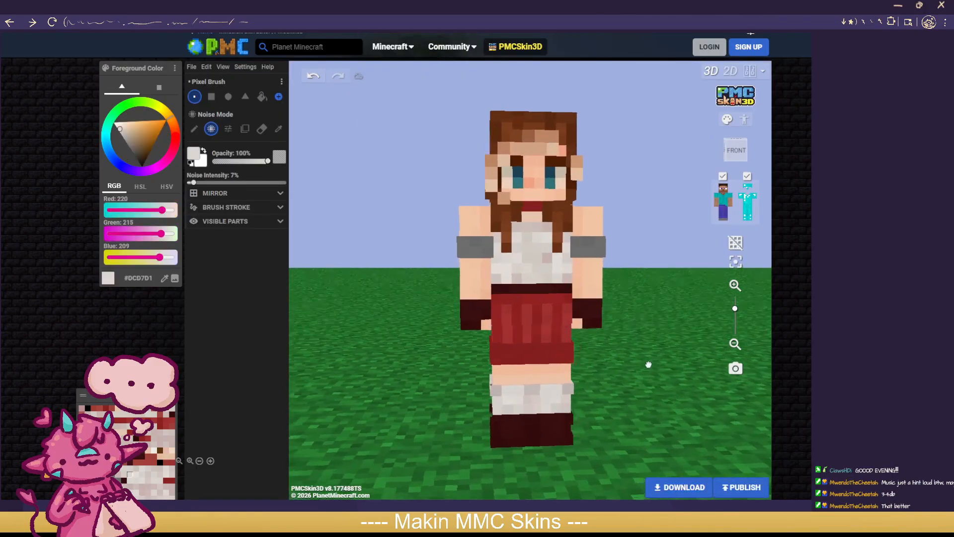
pyautogui.moveTo(648, 365)
pyautogui.mouseDown()
pyautogui.moveTo(405, 347)
pyautogui.moveTo(654, 345)
pyautogui.moveTo(666, 363)
pyautogui.mouseUp()
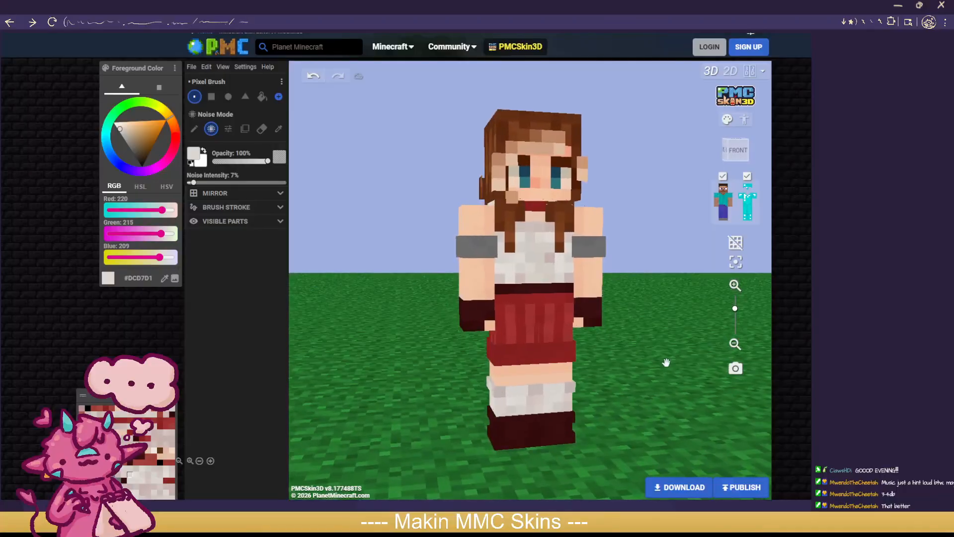
# Step: Sample the skirt hem's red, darken it to #6C1818 and shade the skirt front with noise at 23% opacity on both layers
pyautogui.scroll(3, 666, 363)
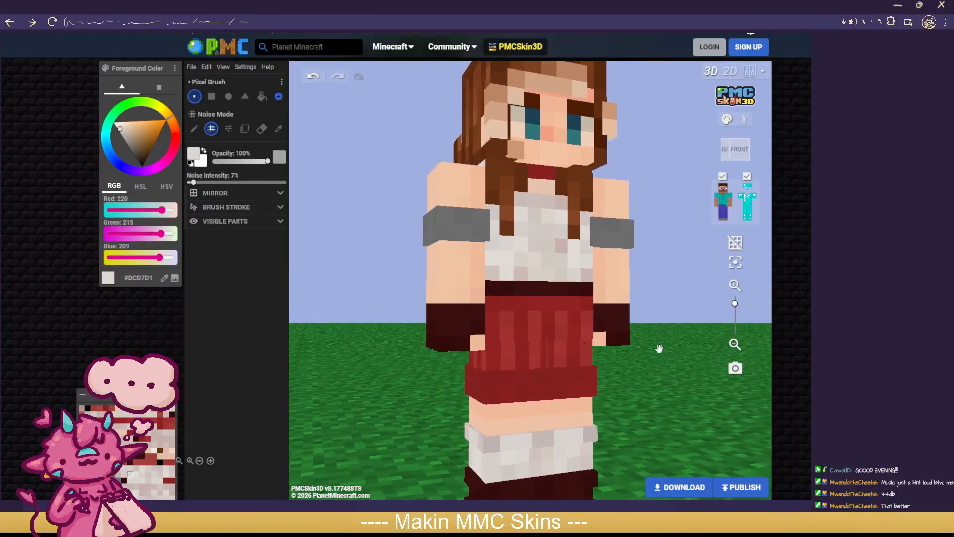
pyautogui.click(277, 129)
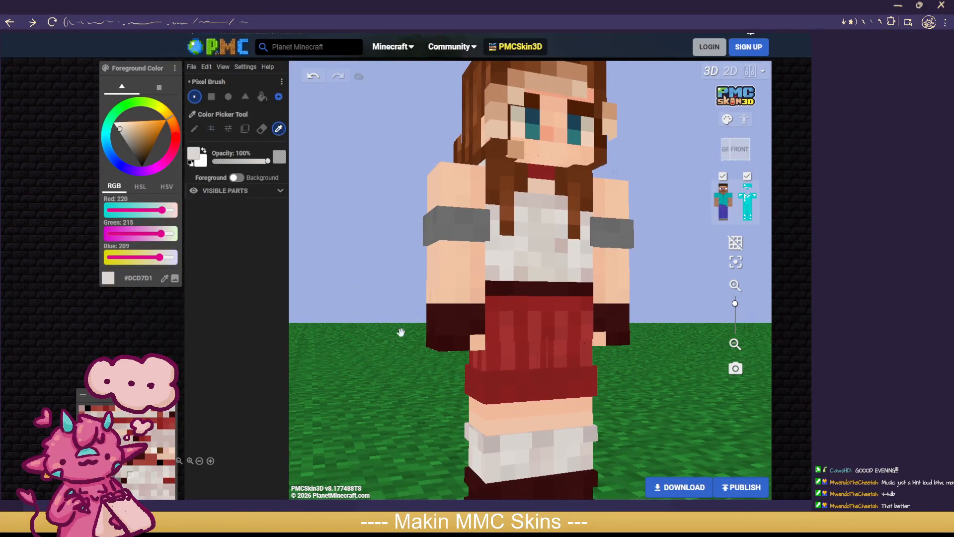
pyautogui.click(542, 386)
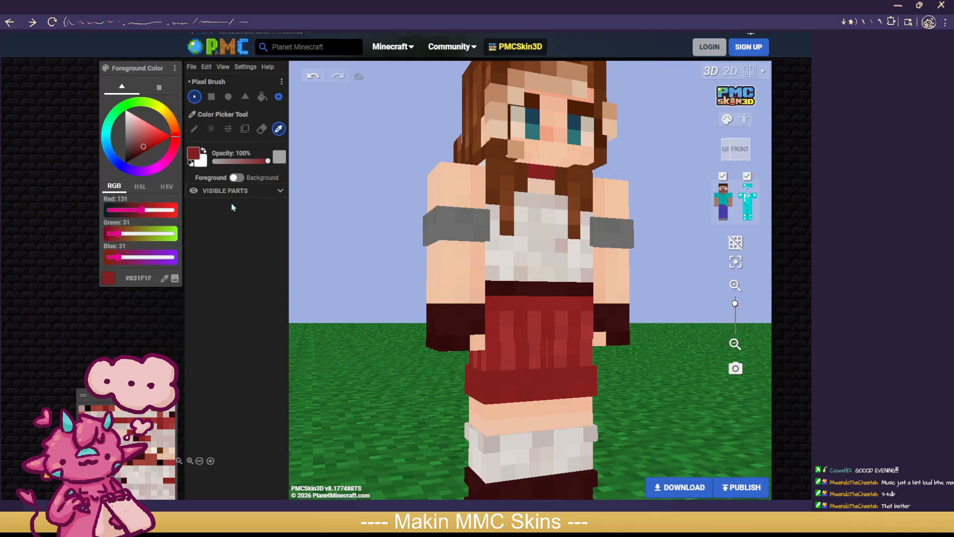
pyautogui.click(140, 150)
pyautogui.click(239, 161)
pyautogui.click(211, 129)
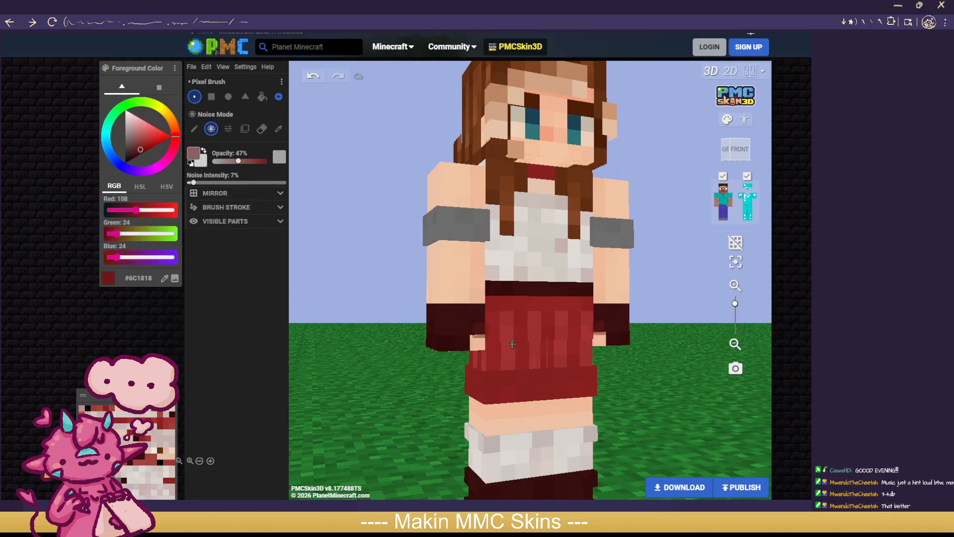
pyautogui.click(225, 162)
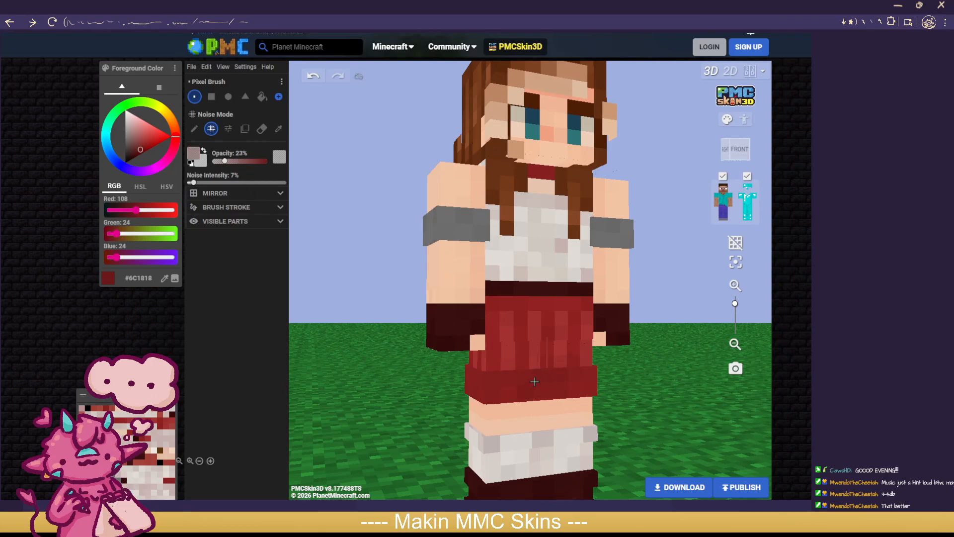
pyautogui.moveTo(674, 393); pyautogui.dragTo(686, 308)
pyautogui.click(746, 186)
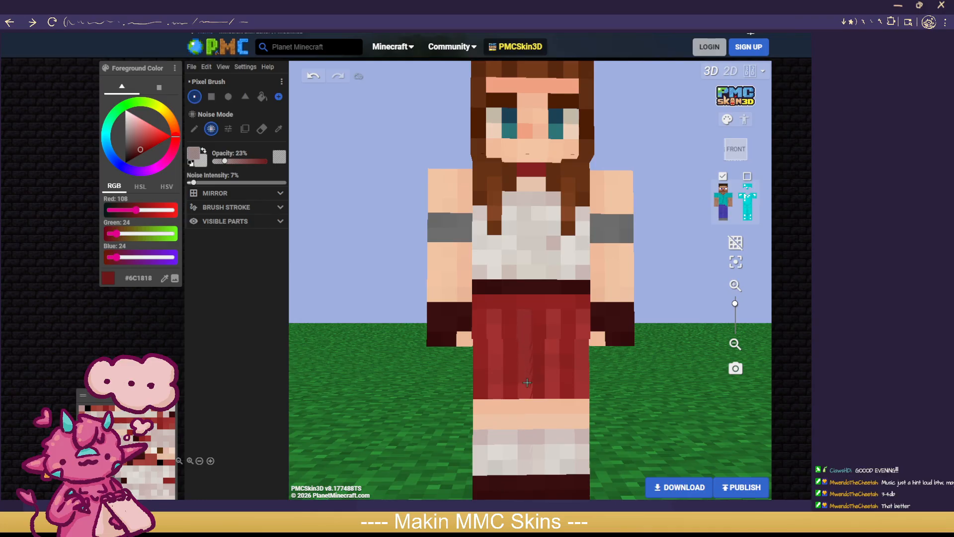
pyautogui.click(747, 176)
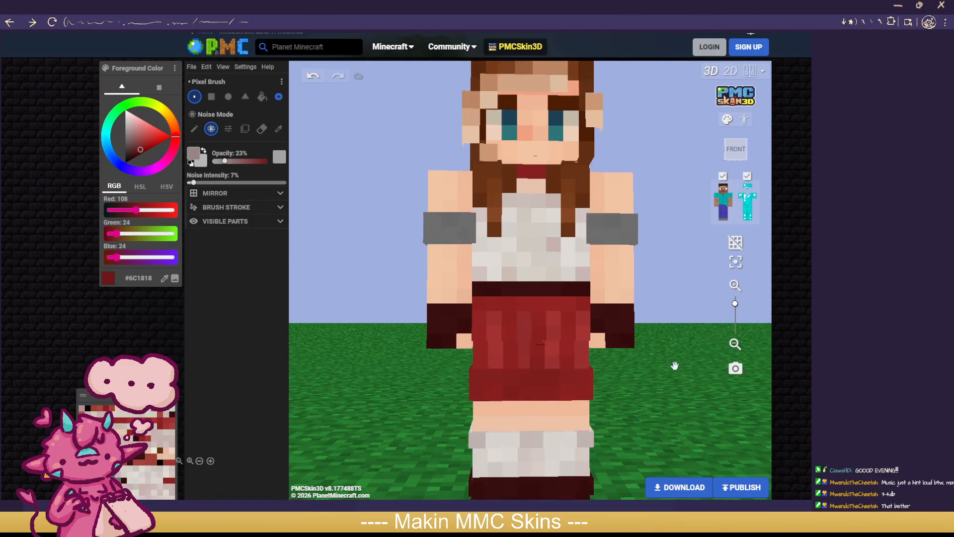
# Step: Shade the skirt's back and sides with the same dark red noise, including the base layer, and show the outer layer again
pyautogui.scroll(-6, 675, 365)
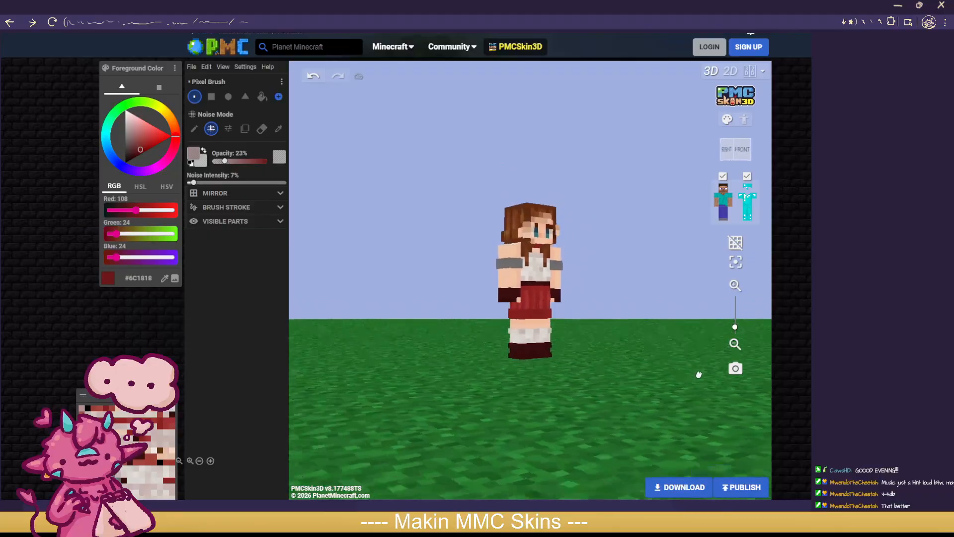
pyautogui.moveTo(699, 375); pyautogui.dragTo(601, 350)
pyautogui.scroll(2, 632, 379)
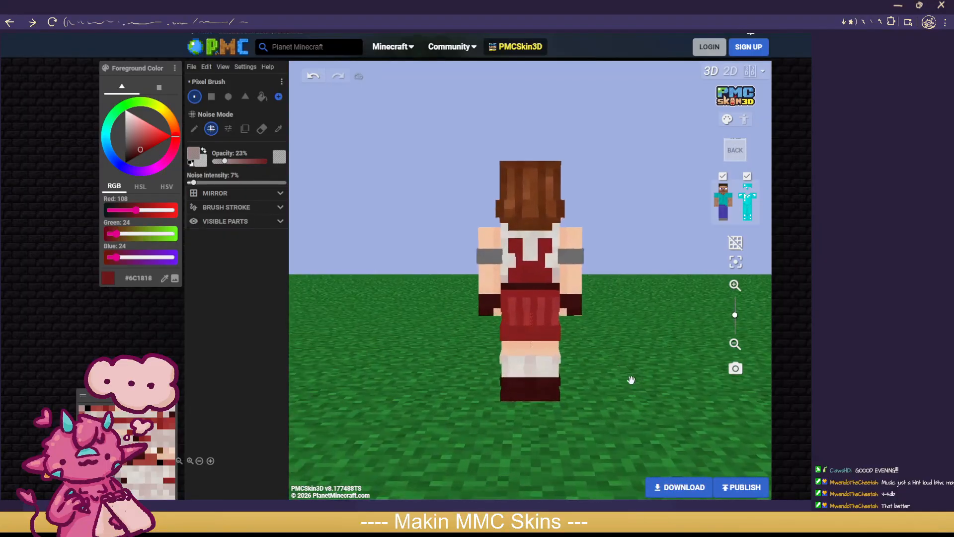
pyautogui.scroll(1, 631, 380)
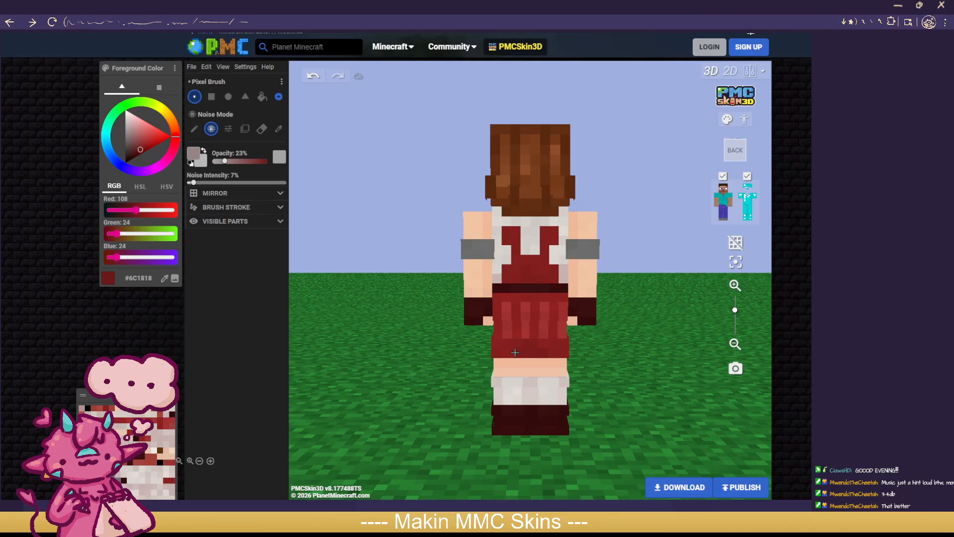
pyautogui.moveTo(642, 355); pyautogui.dragTo(657, 345)
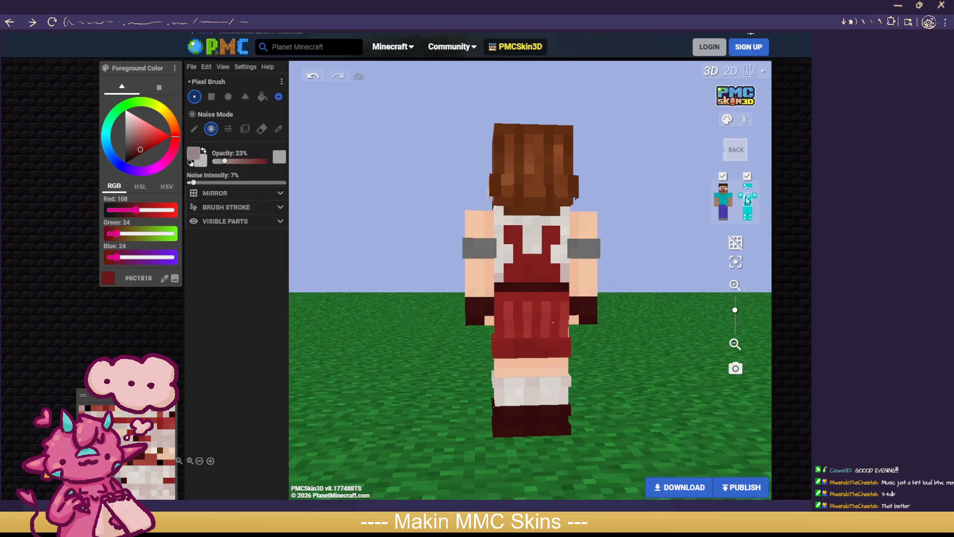
pyautogui.click(748, 177)
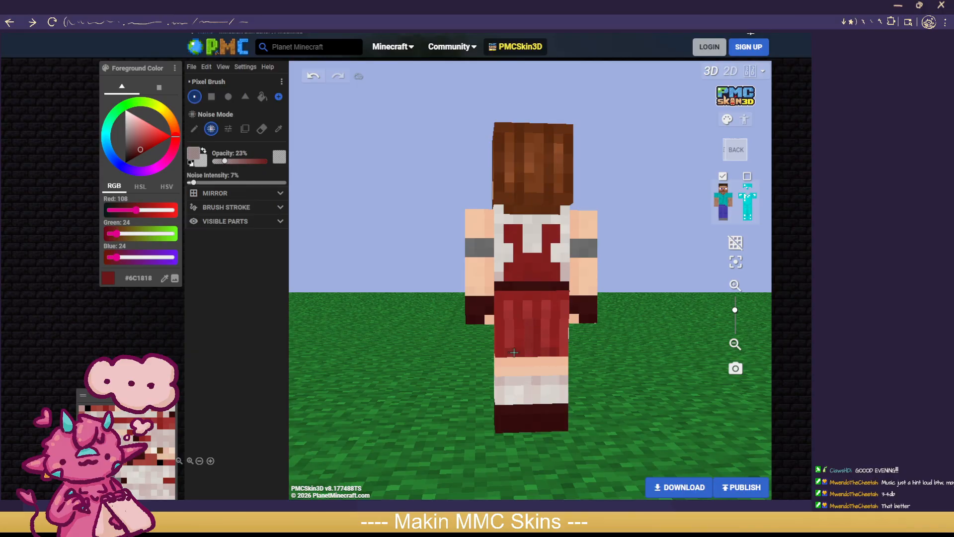
pyautogui.moveTo(392, 338); pyautogui.dragTo(495, 342)
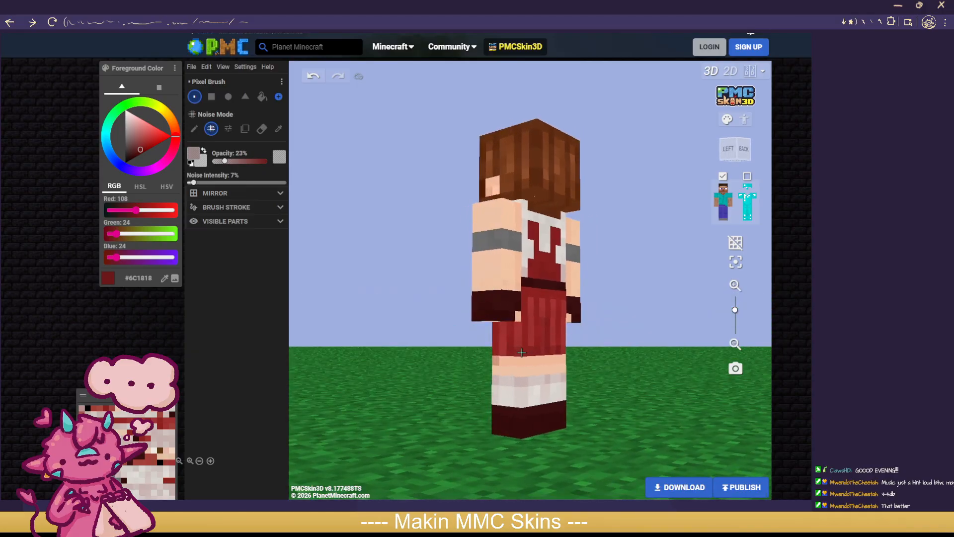
pyautogui.moveTo(431, 349); pyautogui.dragTo(579, 347)
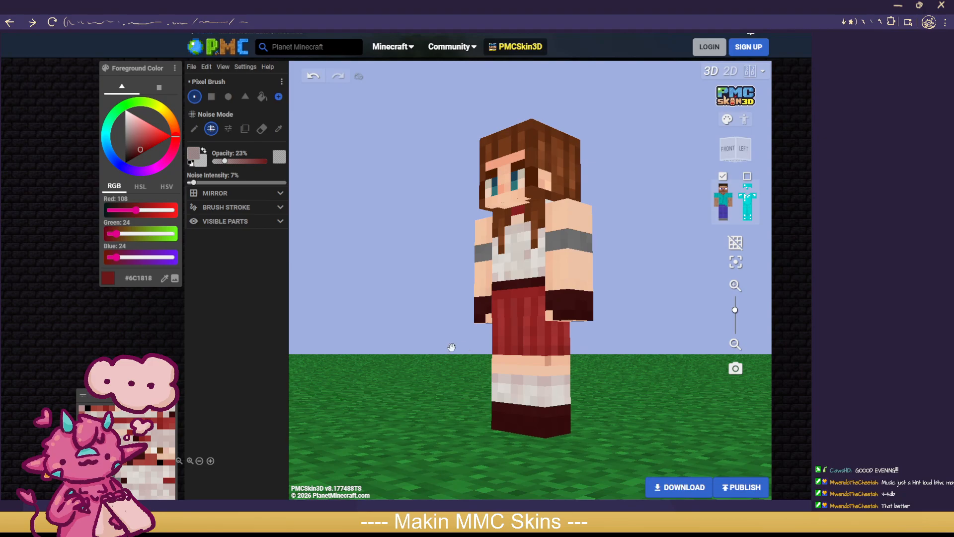
pyautogui.moveTo(444, 345); pyautogui.dragTo(537, 332)
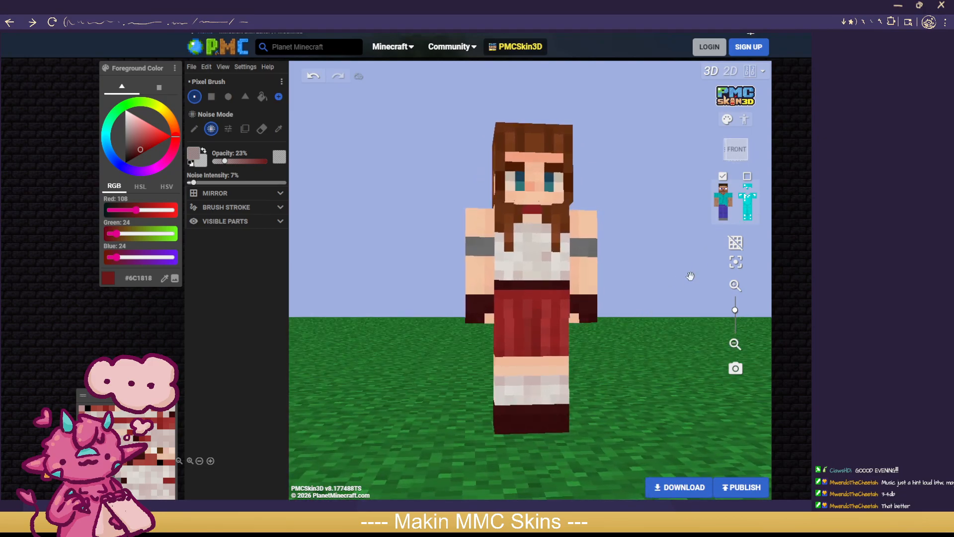
pyautogui.click(748, 196)
# Step: Examine the shaded skirt on the whole character from several sides and distances
pyautogui.scroll(-1, 661, 362)
pyautogui.moveTo(661, 362); pyautogui.dragTo(710, 370)
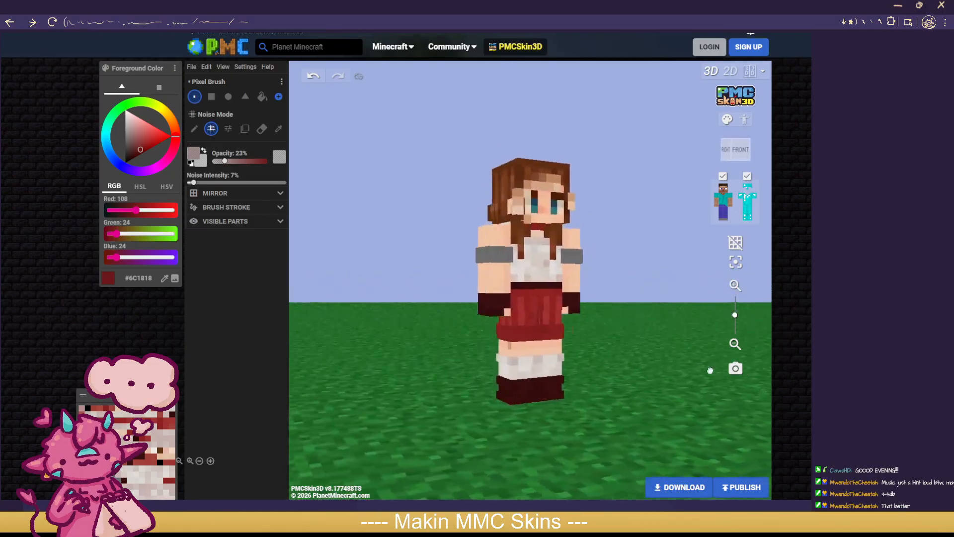
pyautogui.scroll(-2, 629, 368)
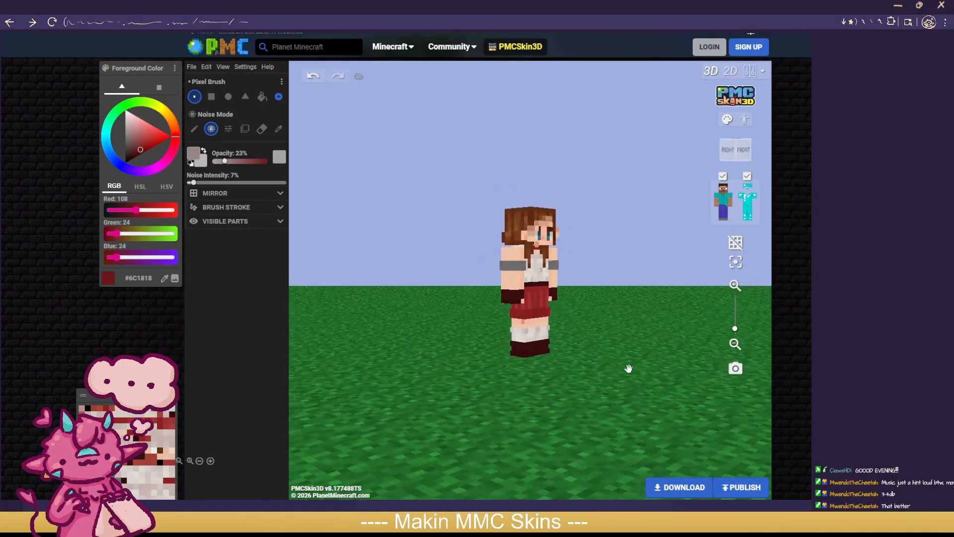
pyautogui.moveTo(628, 368); pyautogui.dragTo(595, 369)
pyautogui.scroll(2, 594, 365)
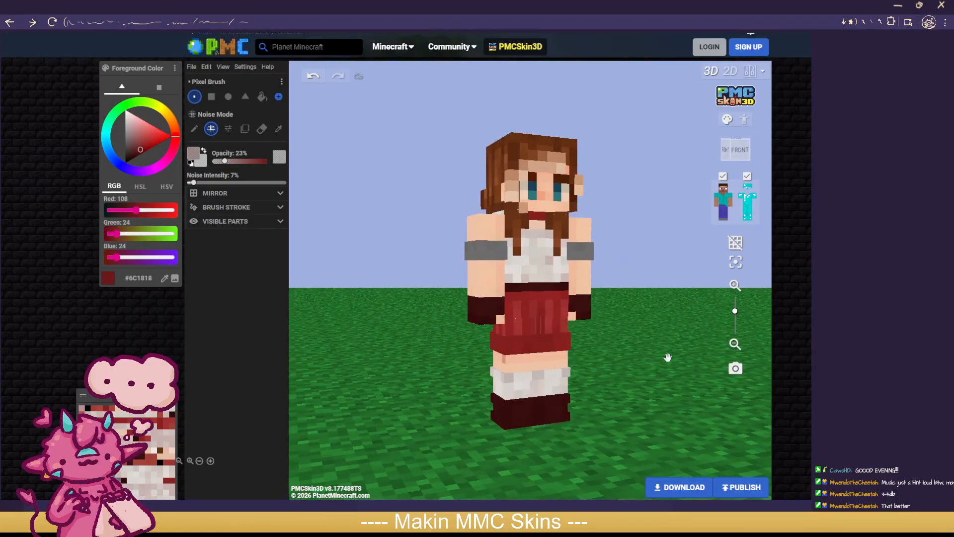
pyautogui.moveTo(667, 357); pyautogui.dragTo(305, 353)
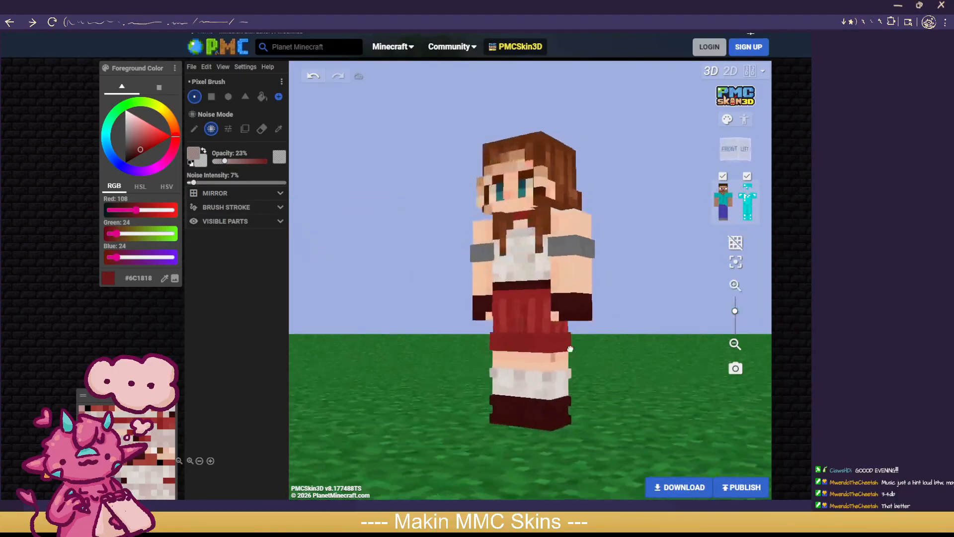
pyautogui.moveTo(660, 352)
pyautogui.mouseDown()
pyautogui.moveTo(586, 362)
pyautogui.moveTo(290, 360)
pyautogui.moveTo(675, 362)
pyautogui.mouseUp()
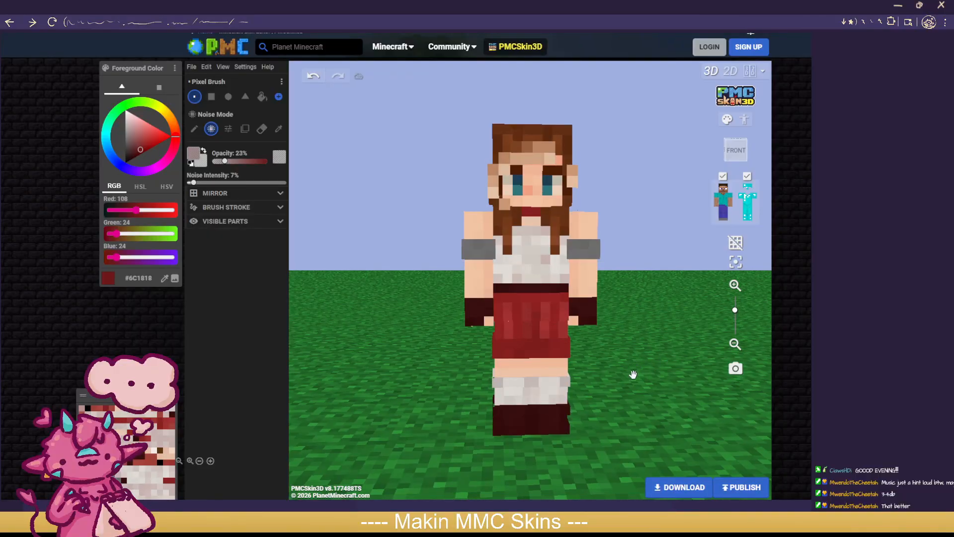
pyautogui.moveTo(628, 384)
pyautogui.mouseDown()
pyautogui.moveTo(696, 388)
pyautogui.moveTo(627, 380)
pyautogui.mouseUp()
# Step: Set the noise brush to a brighter red (#9E1616) at 100% opacity for the right arm
pyautogui.scroll(5, 686, 382)
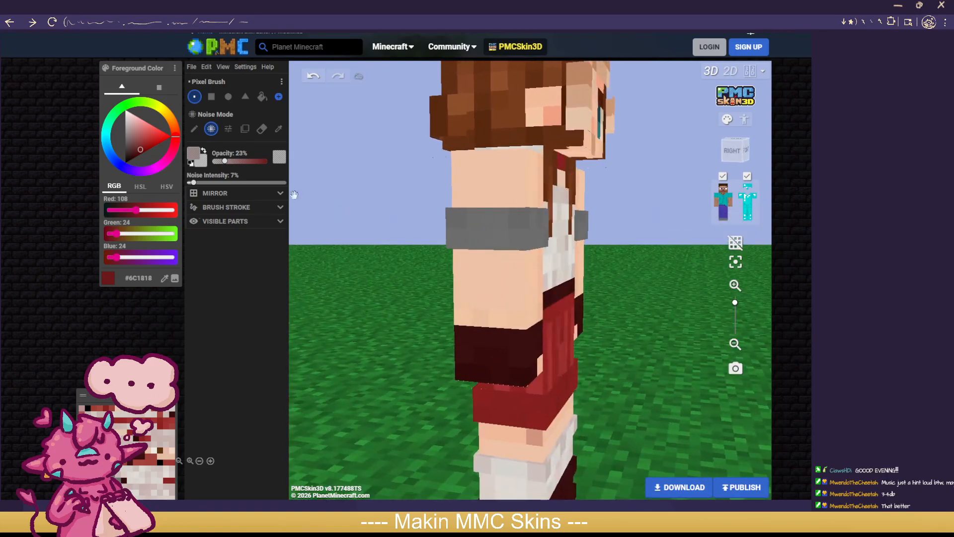
pyautogui.moveTo(145, 143); pyautogui.dragTo(152, 147)
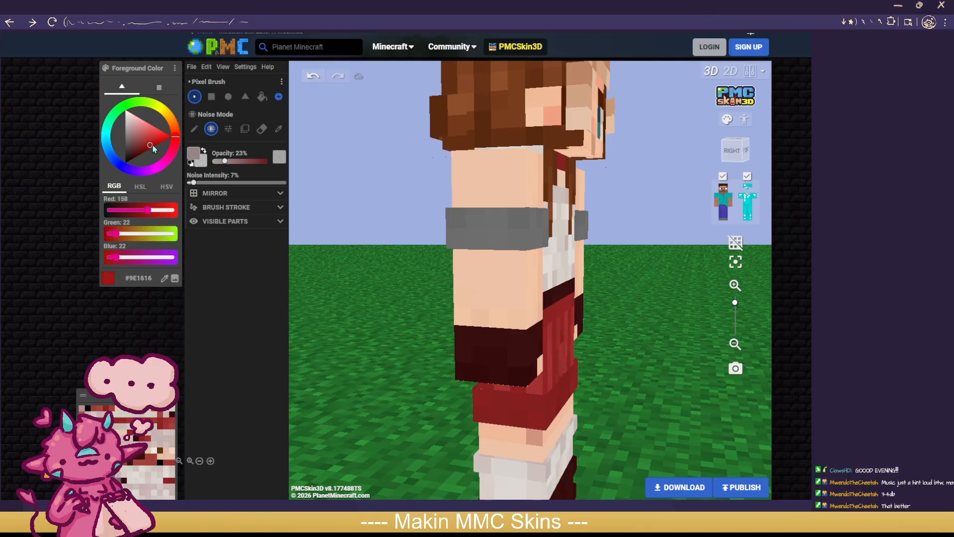
pyautogui.click(254, 162)
pyautogui.click(268, 162)
pyautogui.moveTo(470, 197)
pyautogui.mouseDown()
pyautogui.moveTo(476, 281)
pyautogui.moveTo(477, 262)
pyautogui.mouseUp()
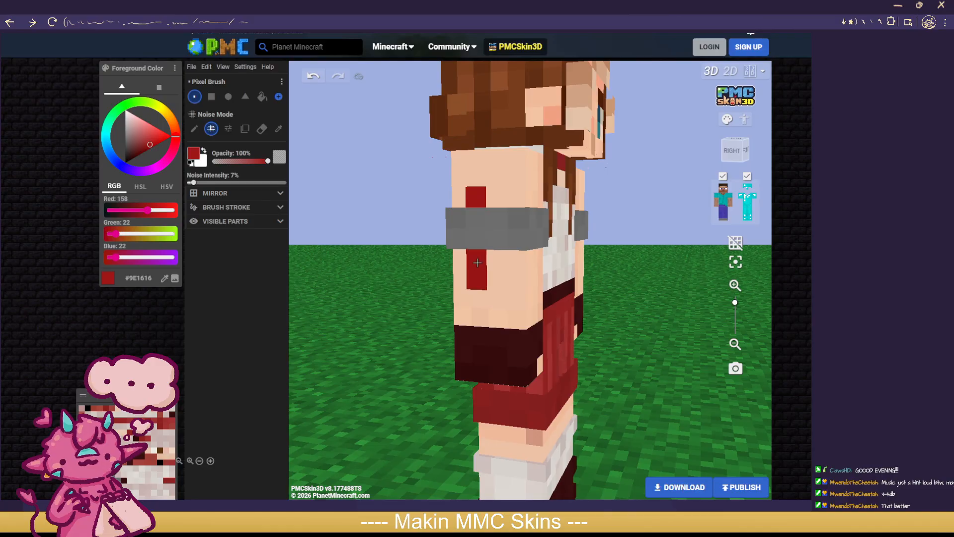
pyautogui.scroll(-5, 661, 295)
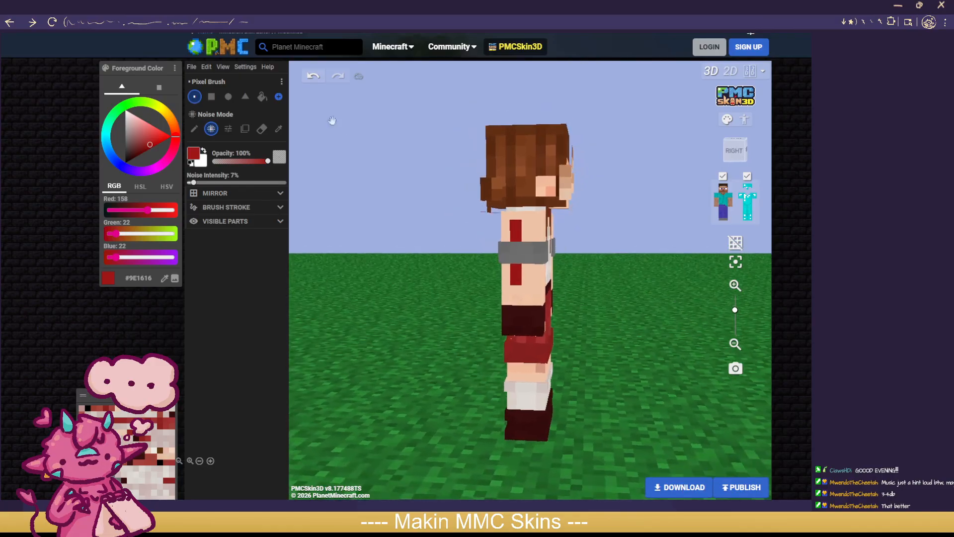
pyautogui.click(319, 85)
pyautogui.click(320, 85)
pyautogui.click(528, 237)
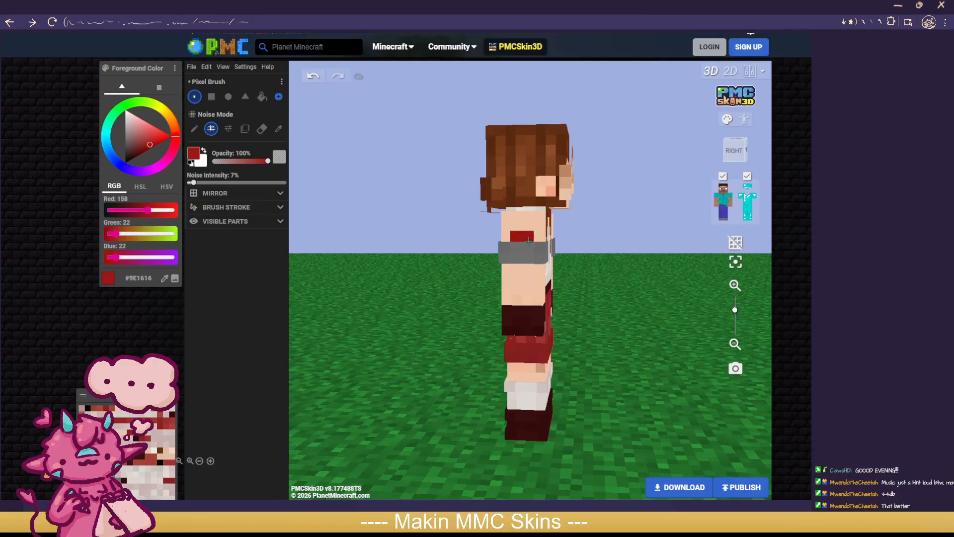
pyautogui.moveTo(523, 273)
pyautogui.mouseDown()
pyautogui.moveTo(515, 281)
pyautogui.moveTo(522, 278)
pyautogui.mouseUp()
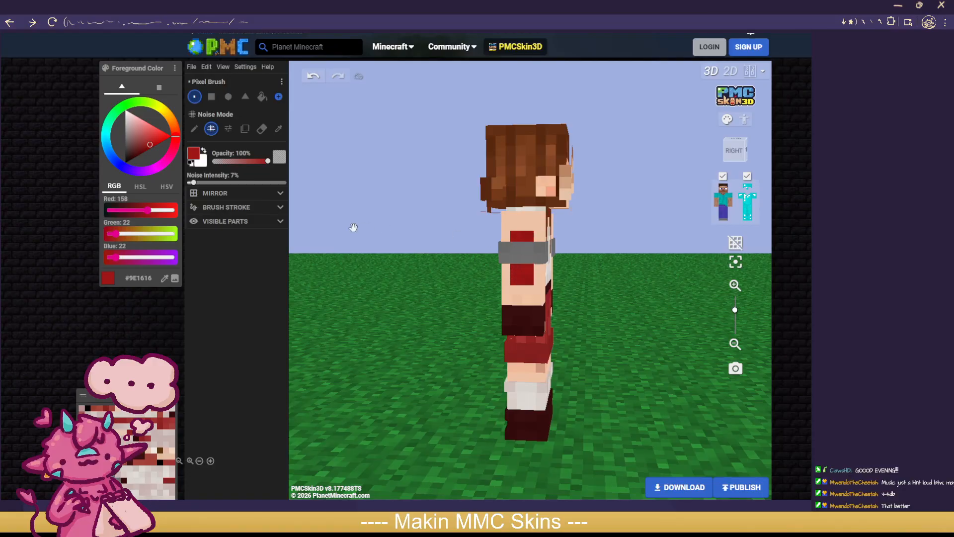
pyautogui.scroll(3, 424, 237)
pyautogui.moveTo(420, 242); pyautogui.dragTo(350, 201)
pyautogui.click(317, 79)
pyautogui.click(316, 79)
pyautogui.click(316, 78)
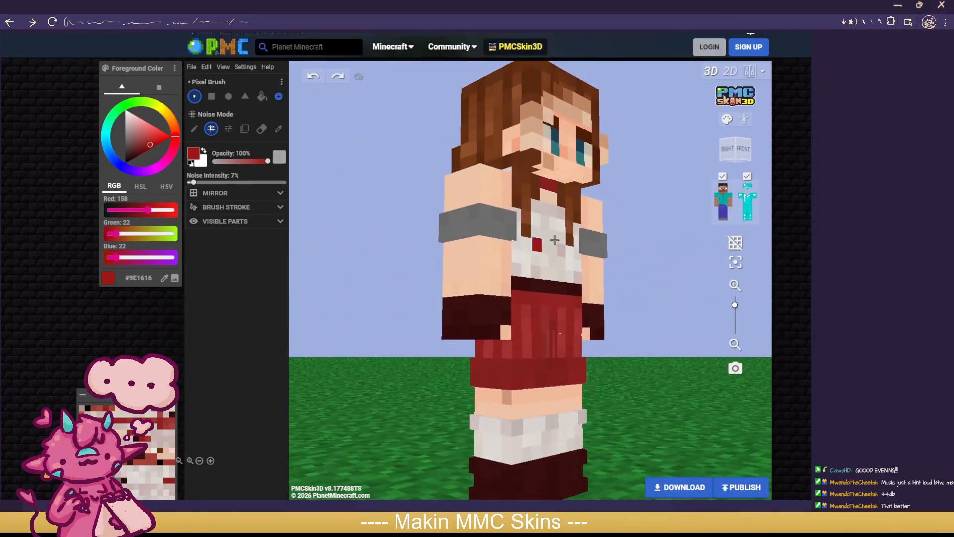
# Step: Paint a two-pixel-wide red block above and below the grey armband on the outer side of the right arm
pyautogui.click(214, 193)
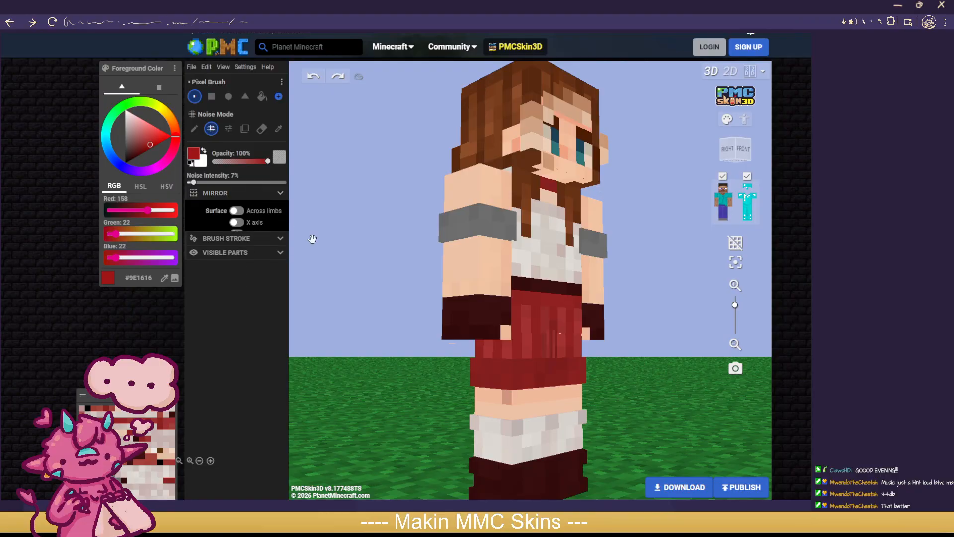
pyautogui.moveTo(312, 239); pyautogui.dragTo(388, 270)
pyautogui.moveTo(510, 209)
pyautogui.mouseDown()
pyautogui.moveTo(502, 199)
pyautogui.moveTo(507, 256)
pyautogui.moveTo(491, 264)
pyautogui.moveTo(498, 267)
pyautogui.mouseUp()
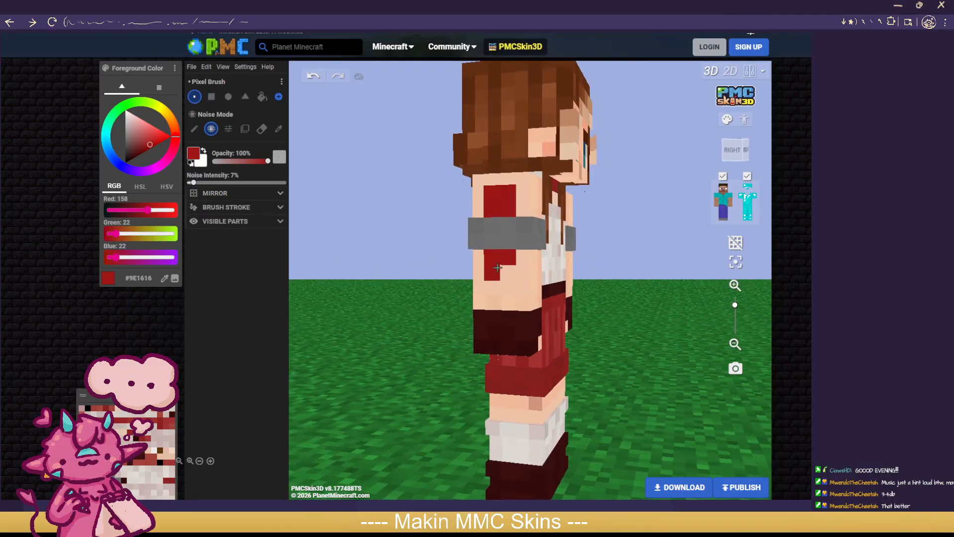
pyautogui.click(312, 76)
pyautogui.click(313, 77)
pyautogui.click(312, 76)
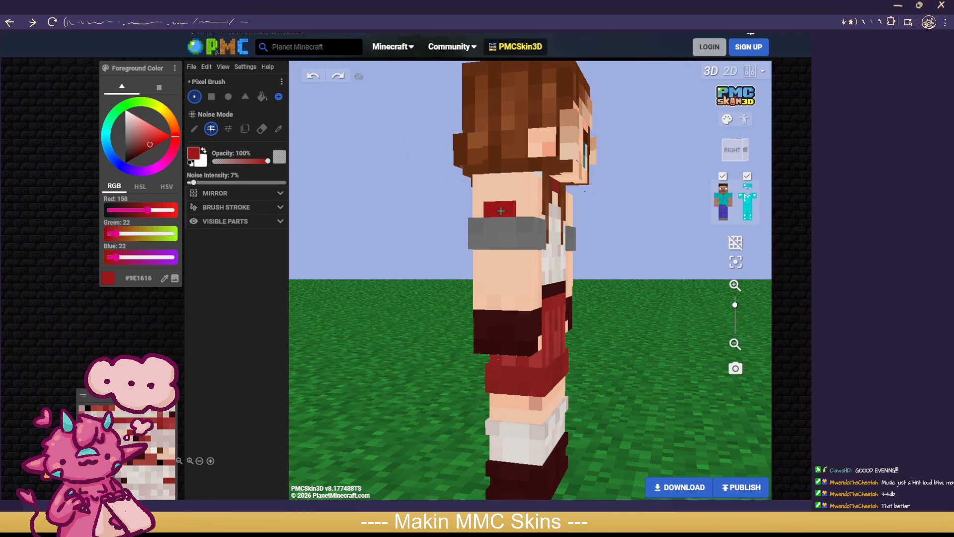
pyautogui.moveTo(501, 211)
pyautogui.mouseDown()
pyautogui.moveTo(495, 274)
pyautogui.moveTo(509, 264)
pyautogui.mouseUp()
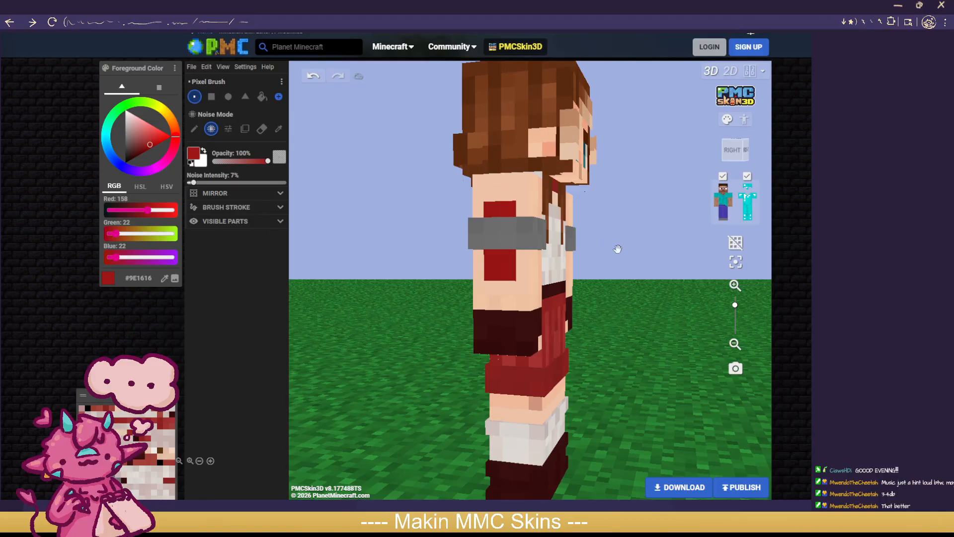
# Step: Paint two diagonally staggered very dark red pixels (#331212) above the upper red block on the right arm's outer side
pyautogui.moveTo(641, 258); pyautogui.dragTo(663, 260)
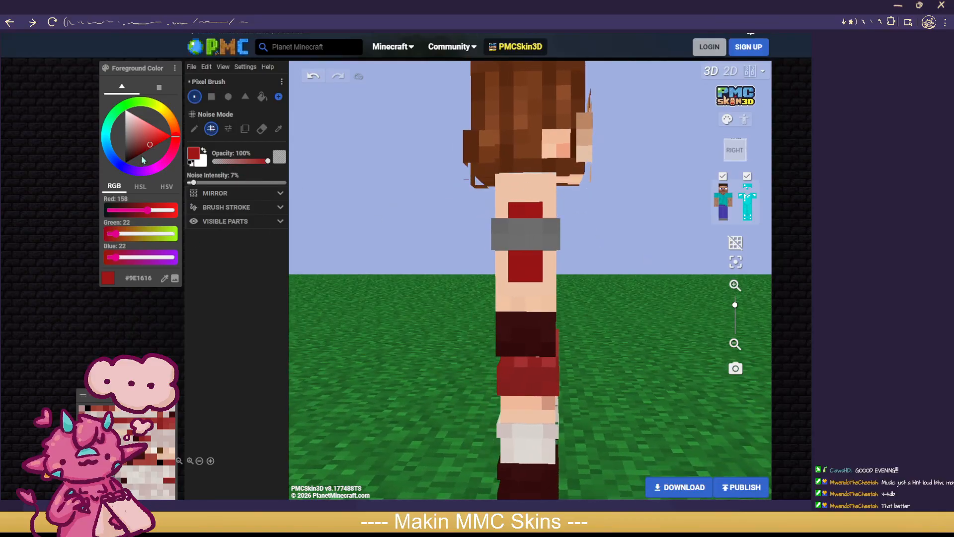
pyautogui.moveTo(143, 160); pyautogui.dragTo(131, 154)
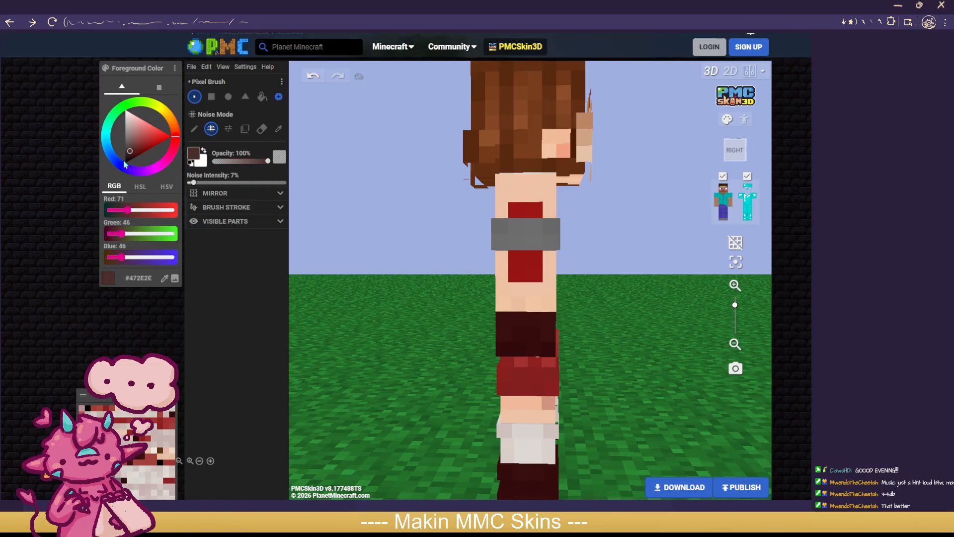
pyautogui.click(131, 156)
pyautogui.click(534, 192)
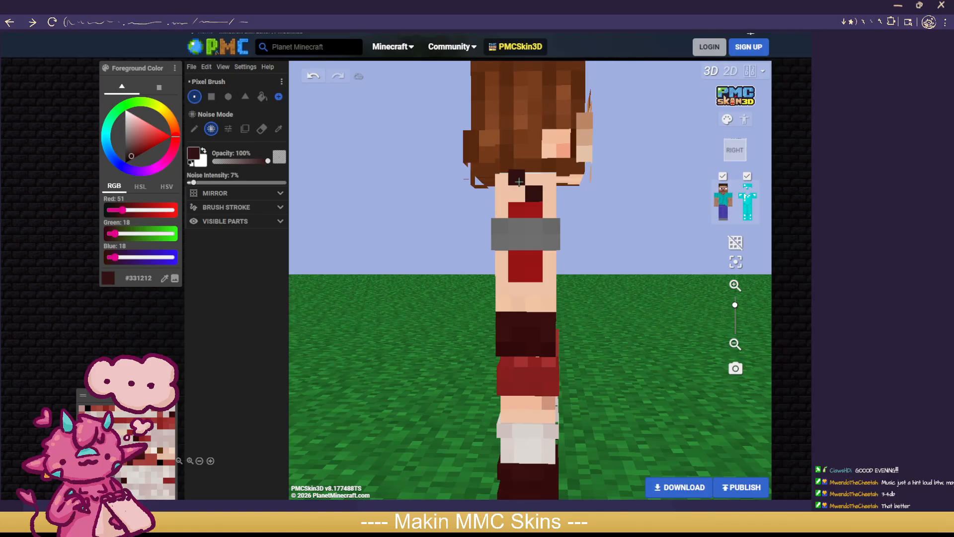
pyautogui.moveTo(630, 237)
pyautogui.mouseDown()
pyautogui.moveTo(660, 252)
pyautogui.moveTo(675, 243)
pyautogui.moveTo(538, 242)
pyautogui.moveTo(616, 237)
pyautogui.mouseUp()
# Step: Shade one side of the arm's red blocks with a darker red (#7D1515) in Noise mode, undoing the first misplaced pixel
pyautogui.press('i')
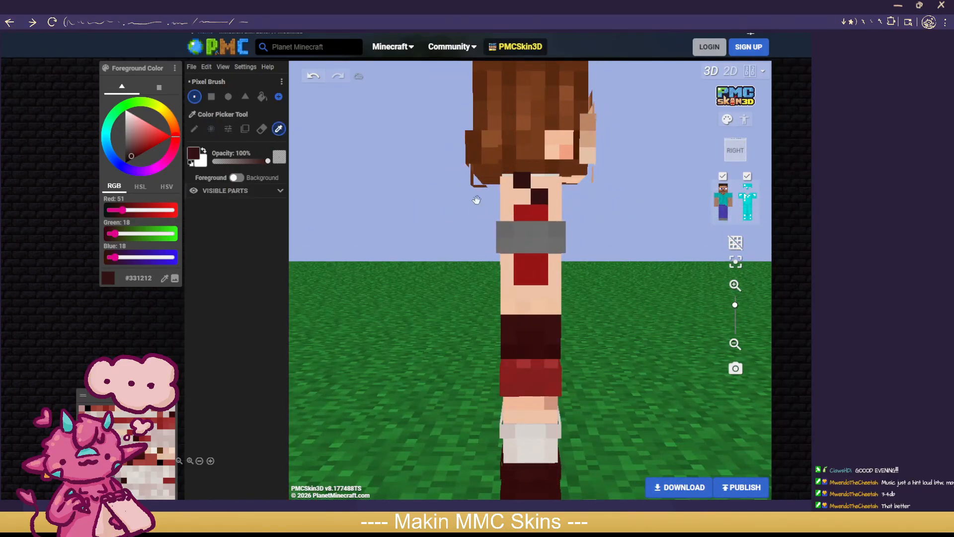
pyautogui.click(526, 213)
pyautogui.moveTo(149, 146); pyautogui.dragTo(143, 148)
pyautogui.click(211, 129)
pyautogui.click(537, 215)
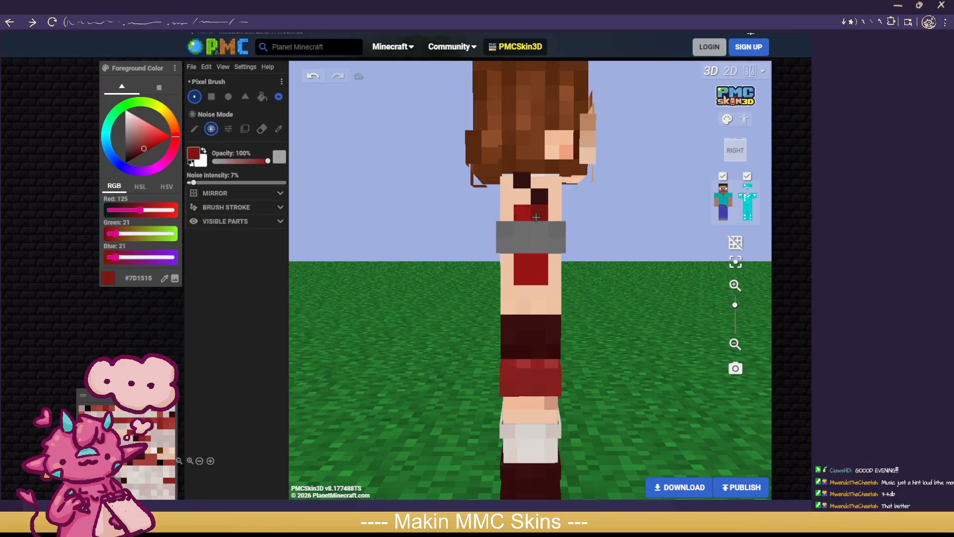
pyautogui.click(316, 77)
pyautogui.click(526, 213)
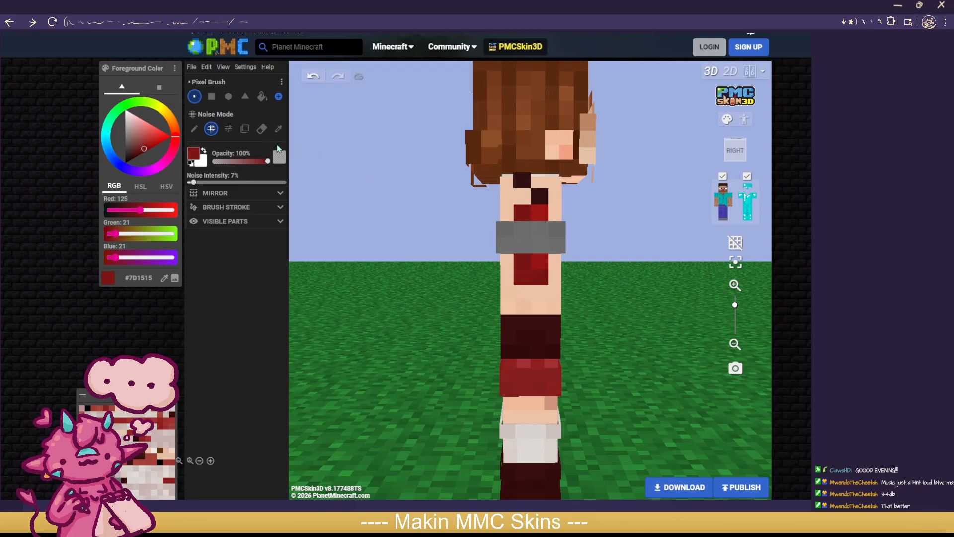
# Step: Soften the shaded pixels of the red blocks using the sampled brighter red (#9E1616) as noise at 40% opacity
pyautogui.click(241, 160)
pyautogui.click(279, 129)
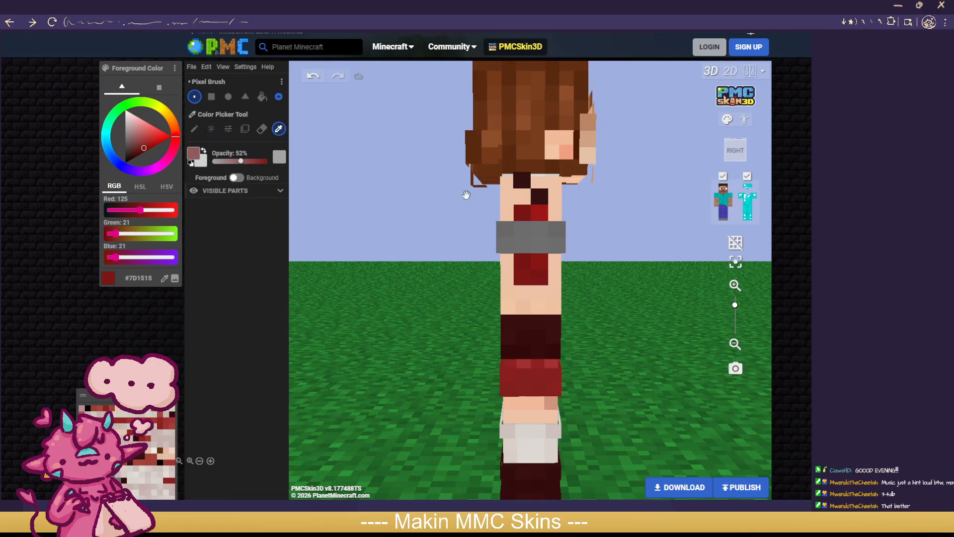
pyautogui.click(541, 214)
pyautogui.click(212, 129)
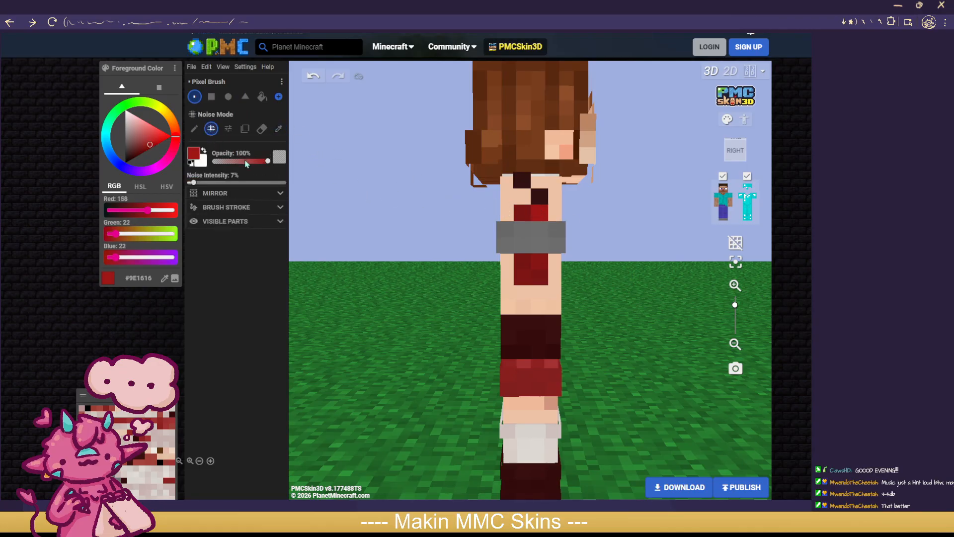
pyautogui.click(236, 162)
# Step: Examine the right arm's red marking on the character from several sides and distances
pyautogui.moveTo(609, 296); pyautogui.dragTo(541, 300)
pyautogui.scroll(-5, 655, 330)
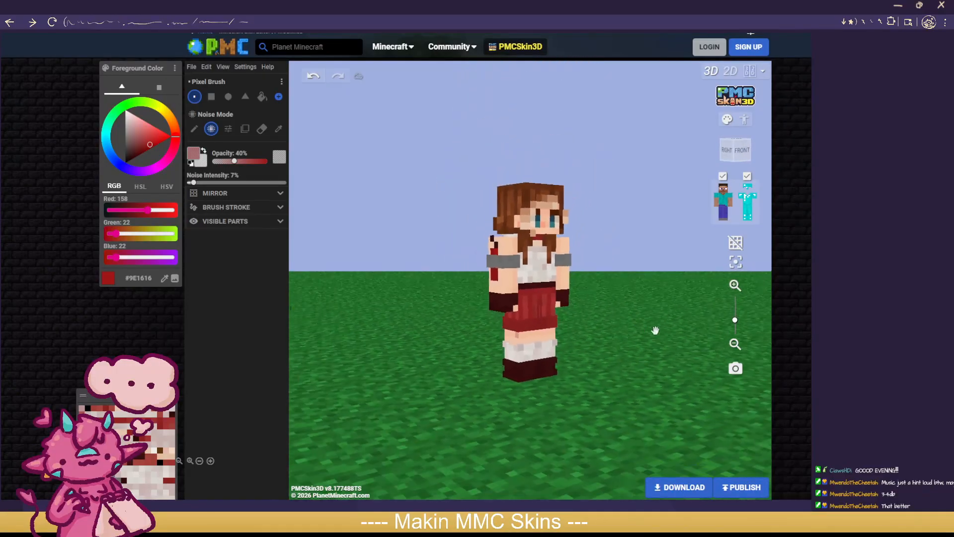
pyautogui.moveTo(667, 338); pyautogui.dragTo(777, 341)
pyautogui.scroll(3, 648, 330)
pyautogui.scroll(-2, 688, 341)
pyautogui.scroll(4, 688, 341)
pyautogui.scroll(-3, 687, 341)
pyautogui.scroll(3, 687, 341)
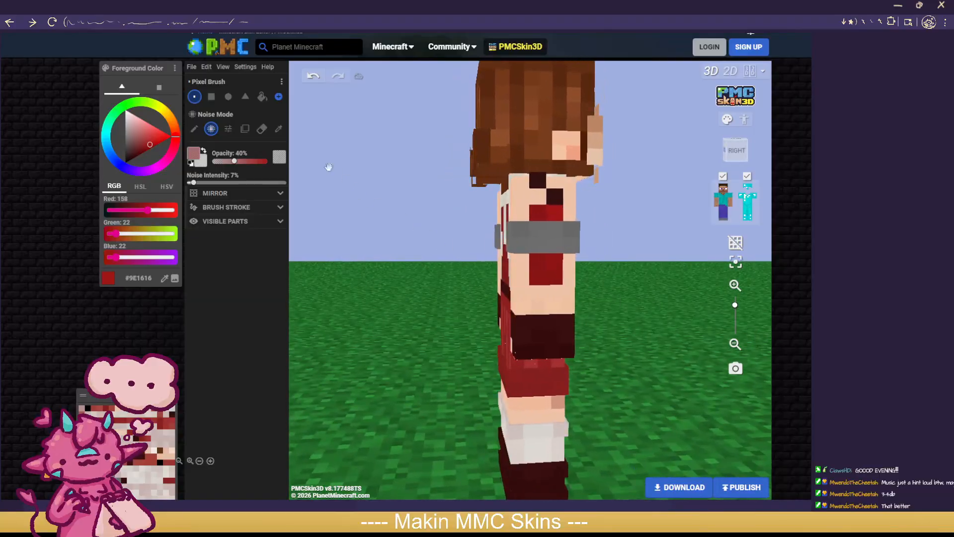
# Step: Set the Draw mode brush to a darker shade of the armband's grey (#5F5F5F) at 59% opacity
pyautogui.click(279, 129)
pyautogui.click(516, 227)
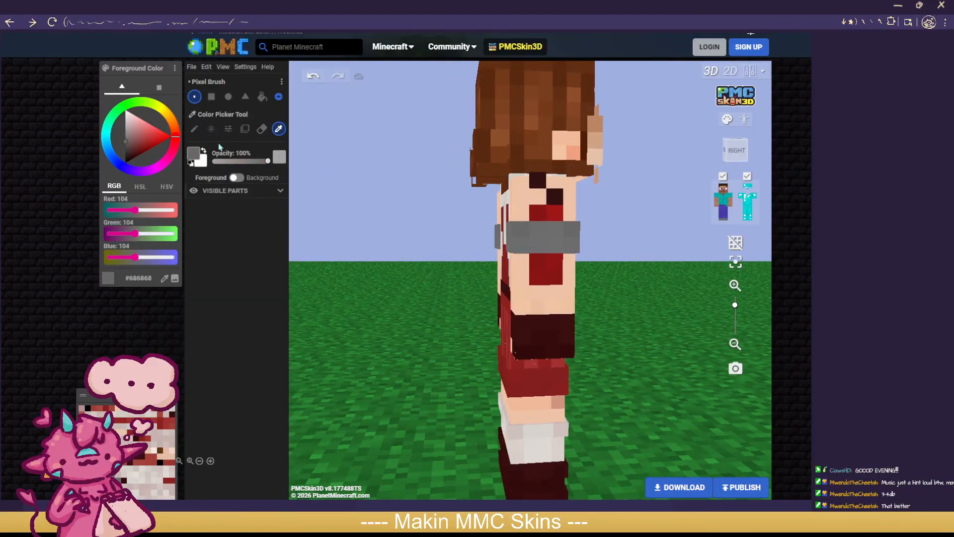
pyautogui.click(125, 143)
pyautogui.click(194, 129)
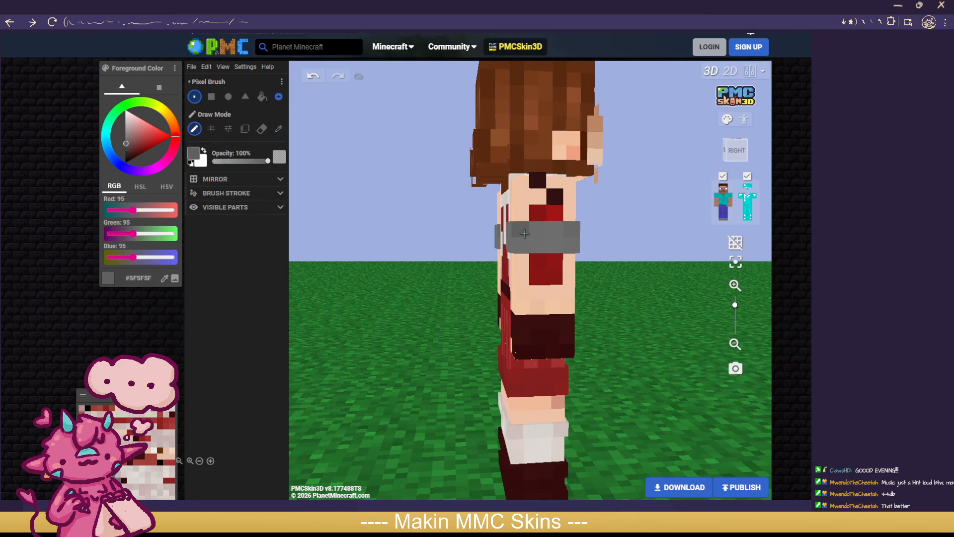
pyautogui.moveTo(575, 237); pyautogui.dragTo(544, 248, button='right')
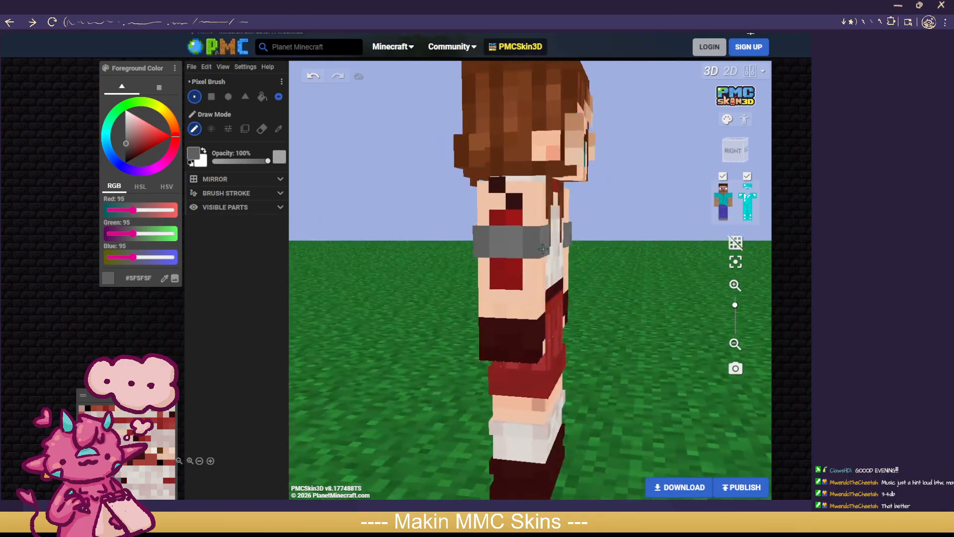
pyautogui.click(245, 161)
# Step: Undo the last armband stroke and shade the right armband with the translucent darker grey around its outer, back and front sides
pyautogui.moveTo(398, 285); pyautogui.dragTo(388, 248, button='right')
pyautogui.moveTo(371, 138); pyautogui.dragTo(330, 101)
pyautogui.click(304, 80)
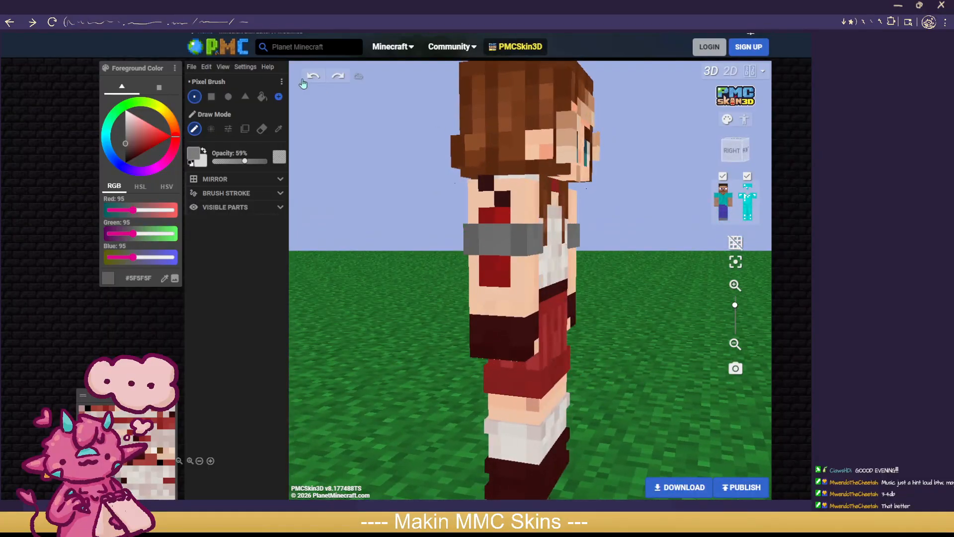
pyautogui.click(240, 180)
pyautogui.moveTo(394, 219); pyautogui.dragTo(469, 237)
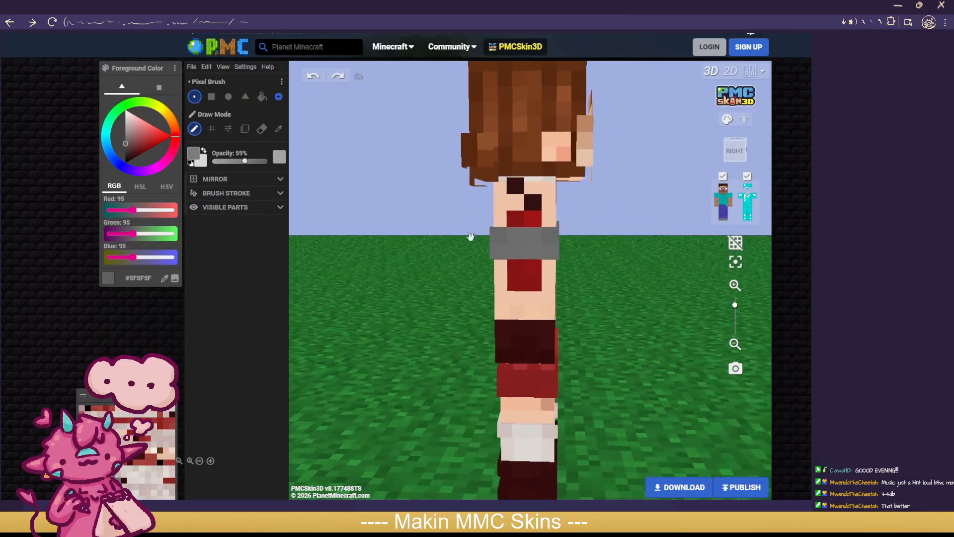
pyautogui.moveTo(604, 255); pyautogui.dragTo(668, 257)
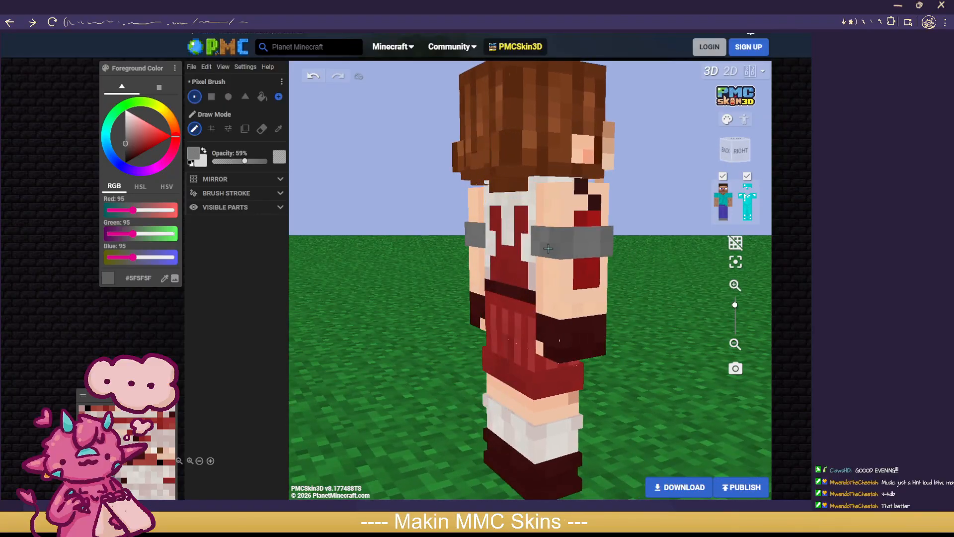
pyautogui.moveTo(661, 268); pyautogui.dragTo(458, 247)
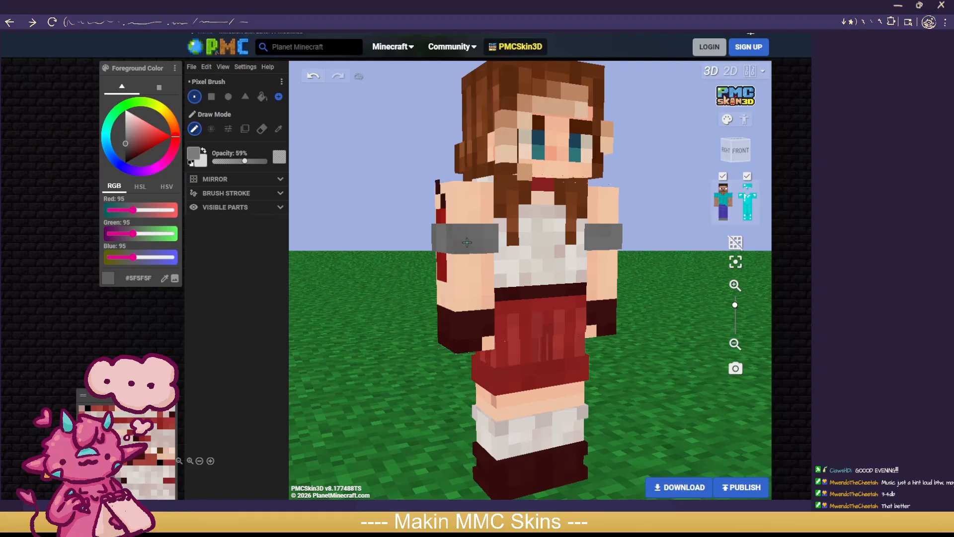
# Step: Examine the shaded armband on the whole character and compare the right arm with the outer layer hidden and shown
pyautogui.moveTo(337, 282); pyautogui.dragTo(412, 283)
pyautogui.scroll(-4, 410, 284)
pyautogui.scroll(-4, 411, 283)
pyautogui.moveTo(635, 363); pyautogui.dragTo(586, 354)
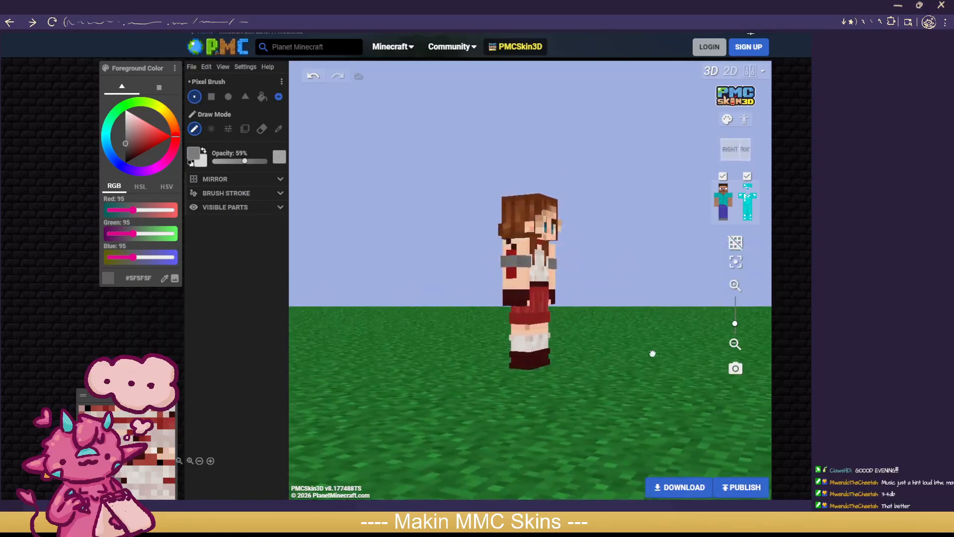
pyautogui.moveTo(652, 353); pyautogui.dragTo(627, 370)
pyautogui.scroll(3, 616, 362)
pyautogui.scroll(2, 701, 374)
pyautogui.click(747, 175)
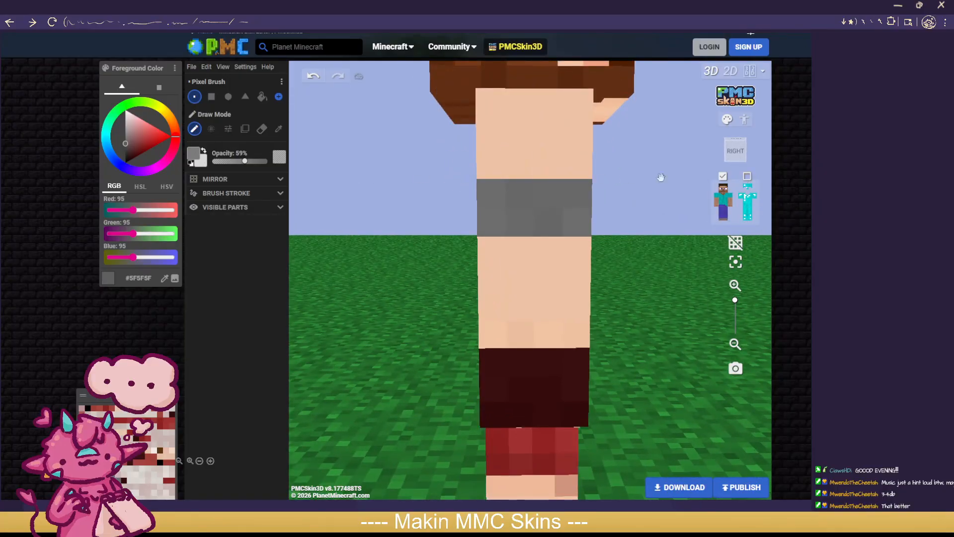
pyautogui.click(747, 176)
# Step: Examine the whole character from the front, back and right side at different distances
pyautogui.moveTo(663, 285); pyautogui.dragTo(528, 276)
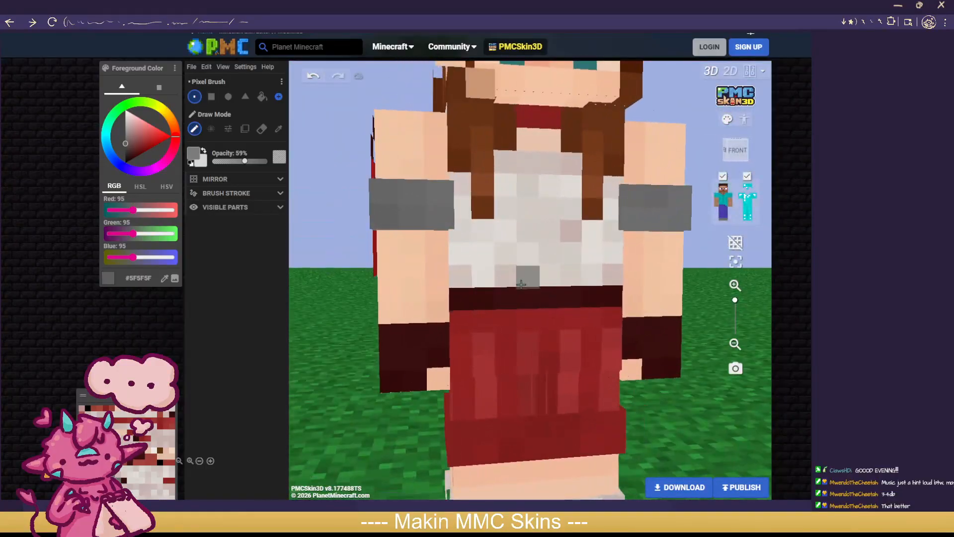
pyautogui.scroll(-5, 528, 277)
pyautogui.moveTo(622, 348); pyautogui.dragTo(726, 360)
pyautogui.scroll(-3, 664, 367)
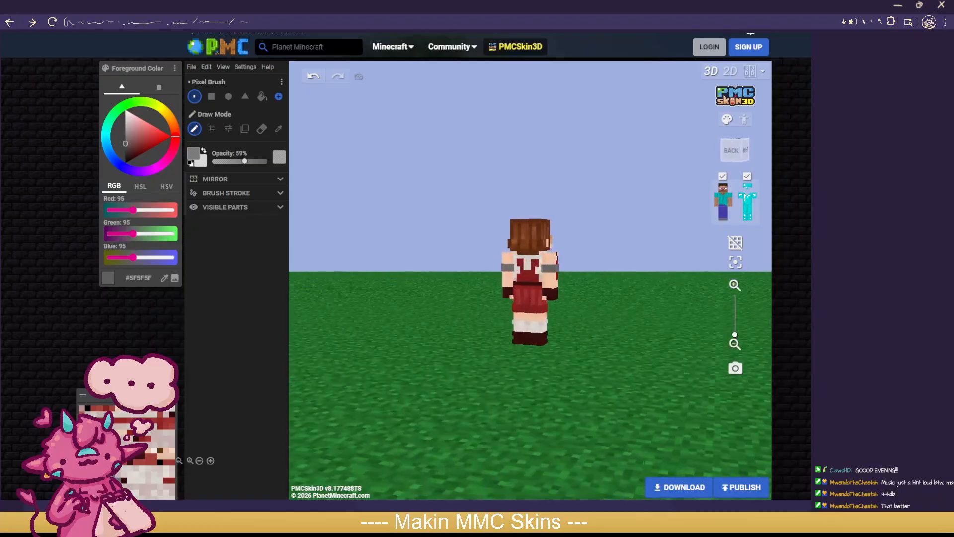
pyautogui.moveTo(382, 375); pyautogui.dragTo(605, 375)
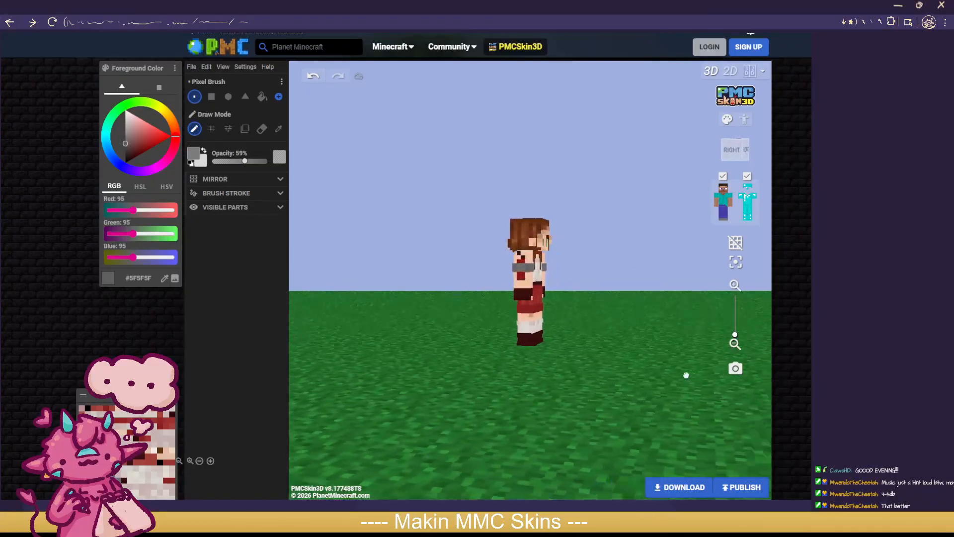
pyautogui.moveTo(686, 375); pyautogui.dragTo(632, 374)
pyautogui.scroll(2, 628, 374)
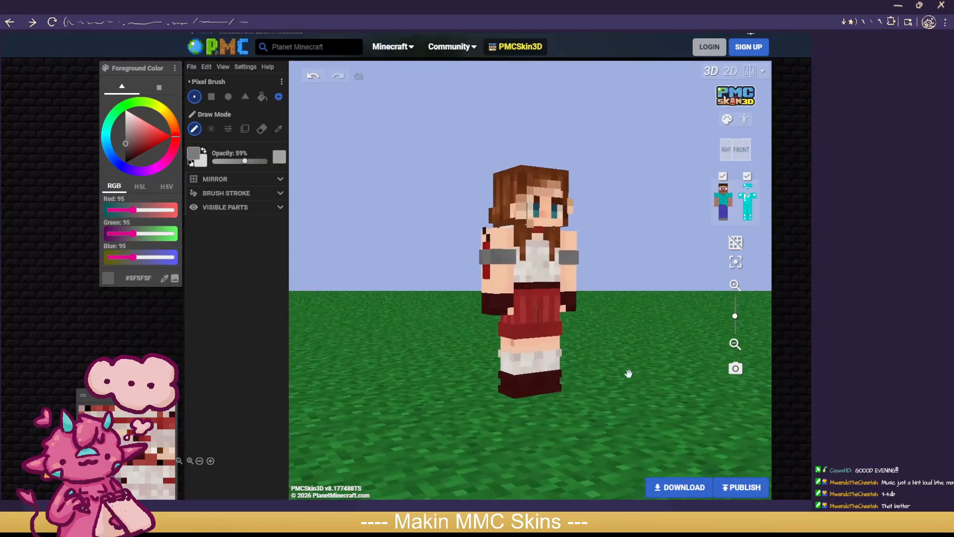
pyautogui.scroll(2, 629, 374)
pyautogui.moveTo(634, 379); pyautogui.dragTo(692, 390)
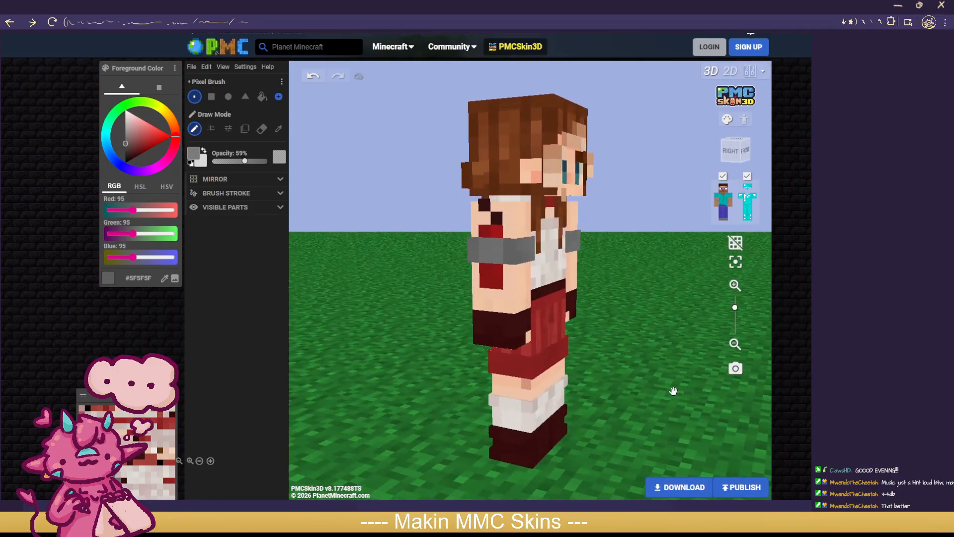
pyautogui.scroll(-1, 621, 383)
pyautogui.moveTo(620, 383); pyautogui.dragTo(684, 375)
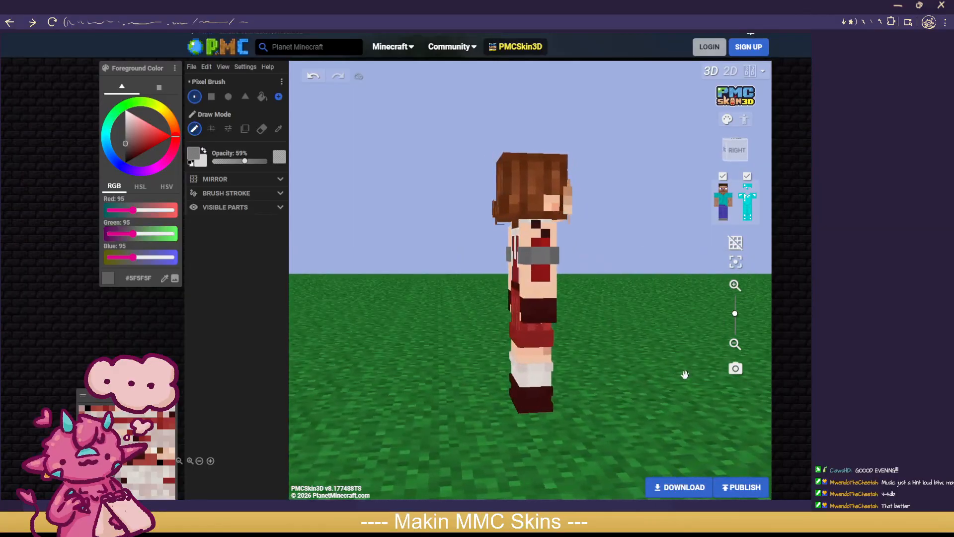
# Step: Try erasing the lower red block's bottom row and the topmost dark pixel on the right arm at 100% opacity
pyautogui.scroll(1, 685, 374)
pyautogui.scroll(1, 685, 374)
pyautogui.click(262, 128)
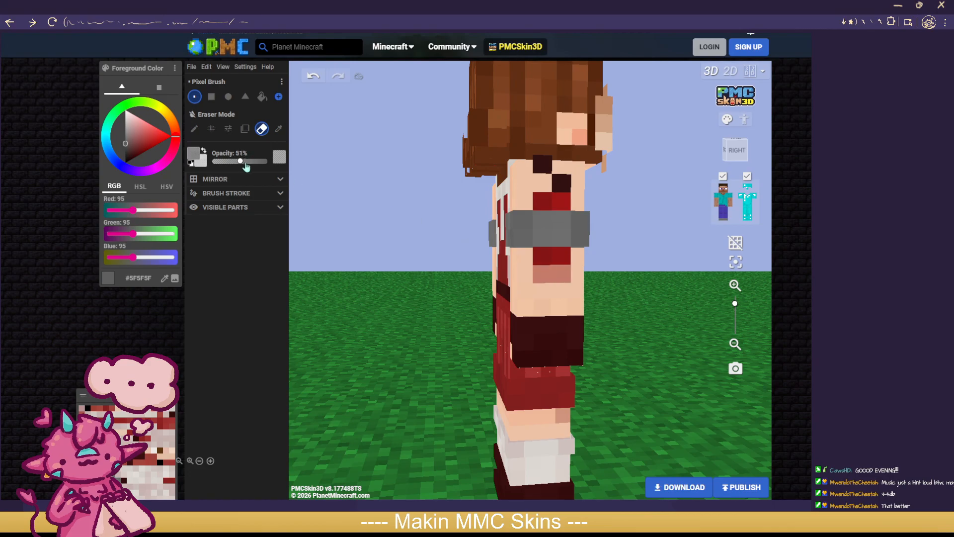
pyautogui.moveTo(249, 164); pyautogui.dragTo(271, 162)
pyautogui.click(537, 199)
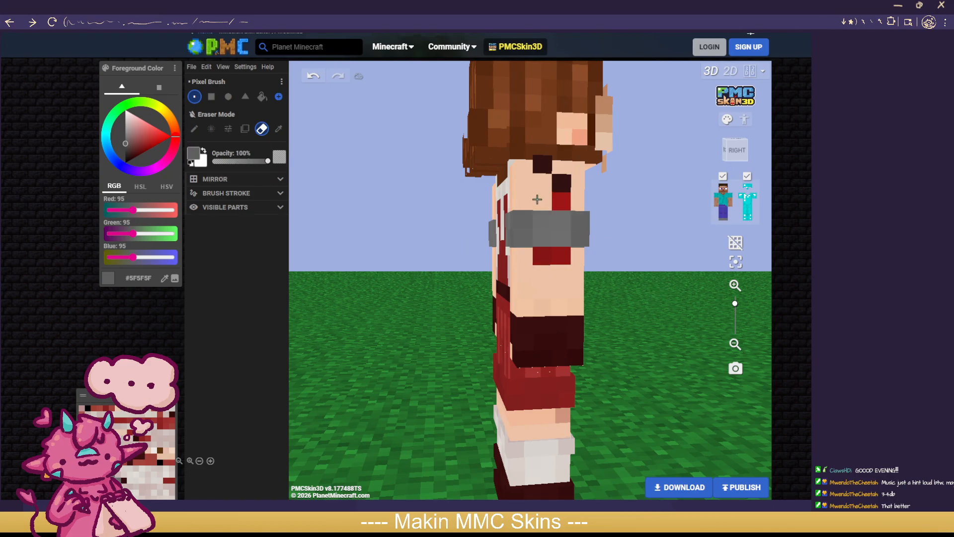
pyautogui.scroll(-1, 672, 268)
pyautogui.moveTo(673, 268)
pyautogui.mouseDown()
pyautogui.moveTo(598, 272)
pyautogui.moveTo(639, 256)
pyautogui.mouseUp()
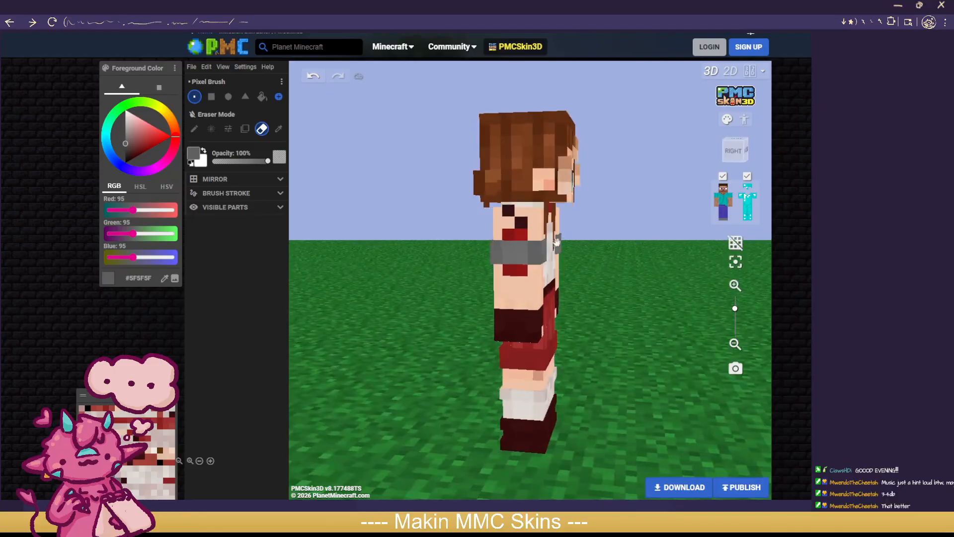
pyautogui.scroll(-1, 618, 277)
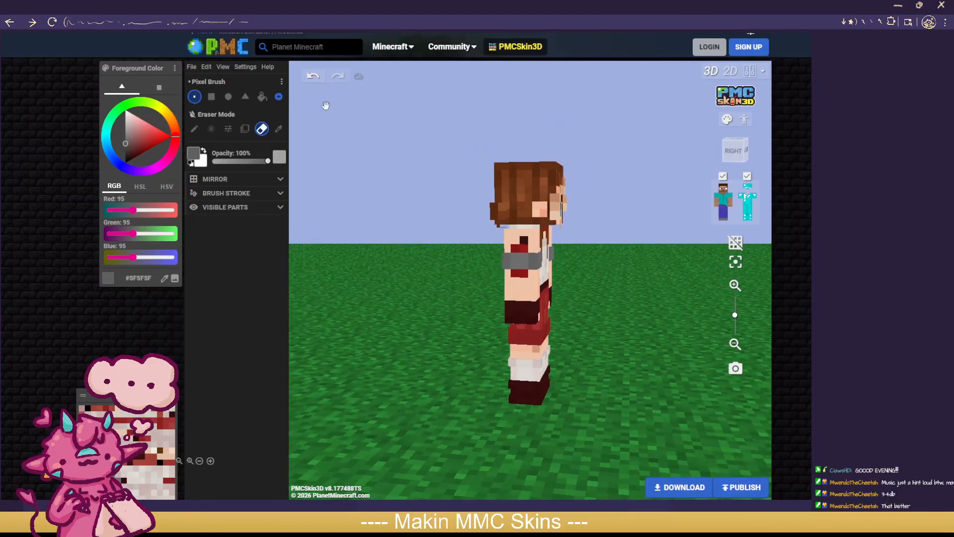
# Step: Undo the erasures on the right arm's marking and check the arm on the character
pyautogui.click(314, 78)
pyautogui.click(314, 78)
pyautogui.click(314, 78)
pyautogui.moveTo(453, 261); pyautogui.dragTo(343, 299)
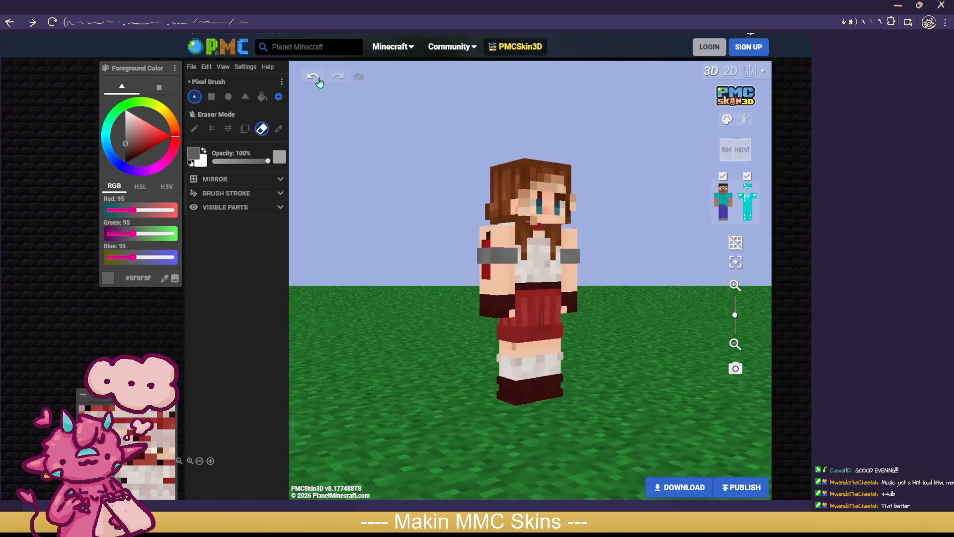
pyautogui.moveTo(633, 378); pyautogui.dragTo(447, 370)
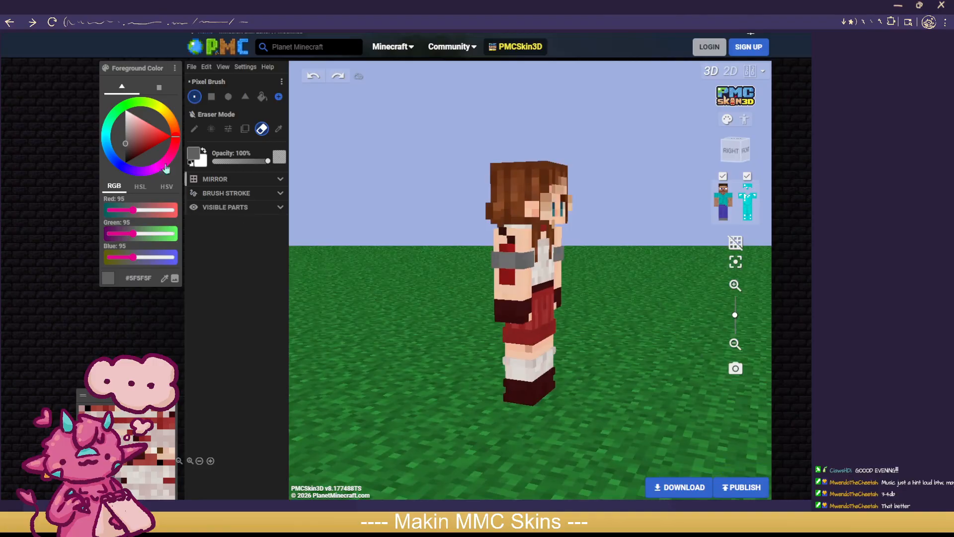
# Step: Paint the topmost dark pixel of the right arm's marking orange (#FC9C48) in Draw mode at 100% opacity
pyautogui.click(170, 123)
pyautogui.click(154, 123)
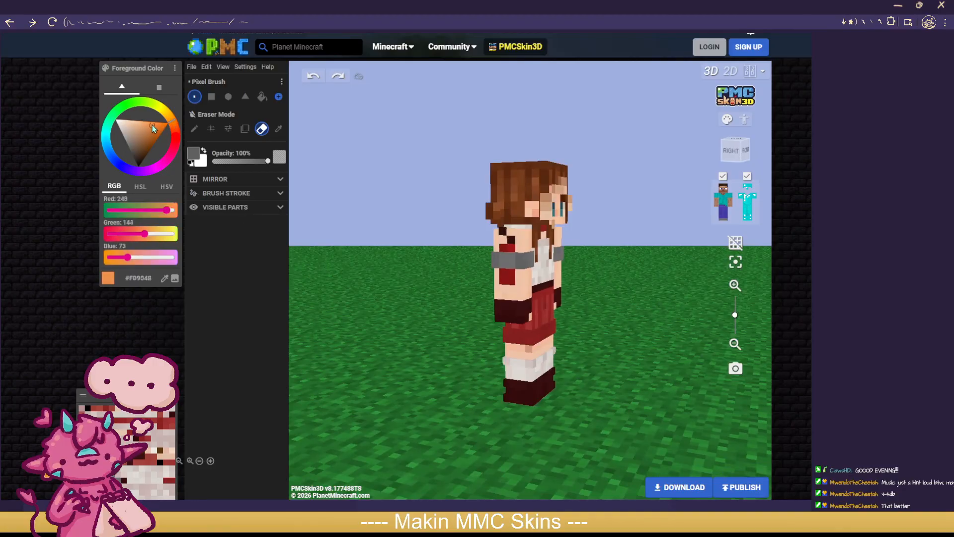
pyautogui.click(195, 128)
pyautogui.click(506, 233)
pyautogui.moveTo(651, 318); pyautogui.dragTo(761, 317)
pyautogui.moveTo(173, 125); pyautogui.dragTo(170, 120)
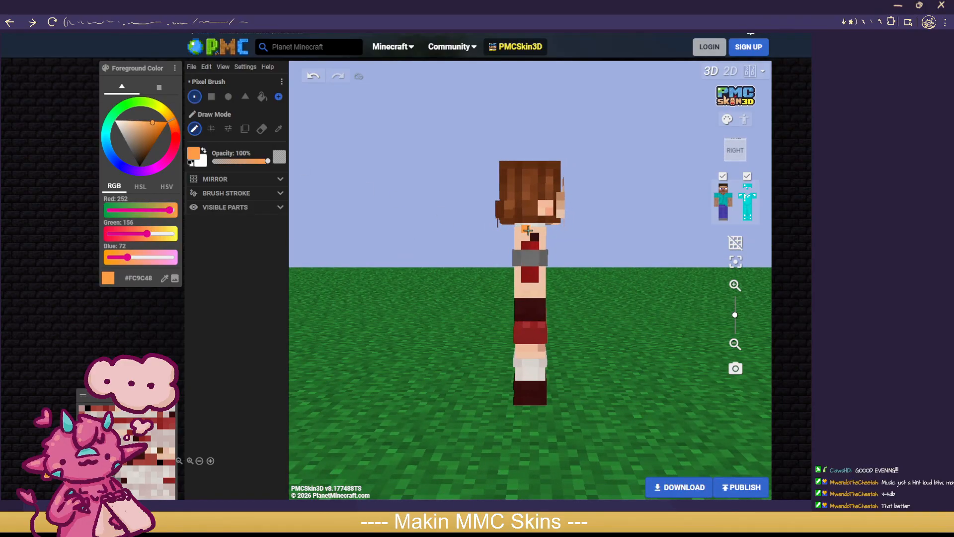
# Step: Try a yellower orange (#FCB848) on the marking's topmost pixel, and undo the last stroke
pyautogui.scroll(1, 603, 256)
pyautogui.moveTo(174, 120); pyautogui.dragTo(168, 115)
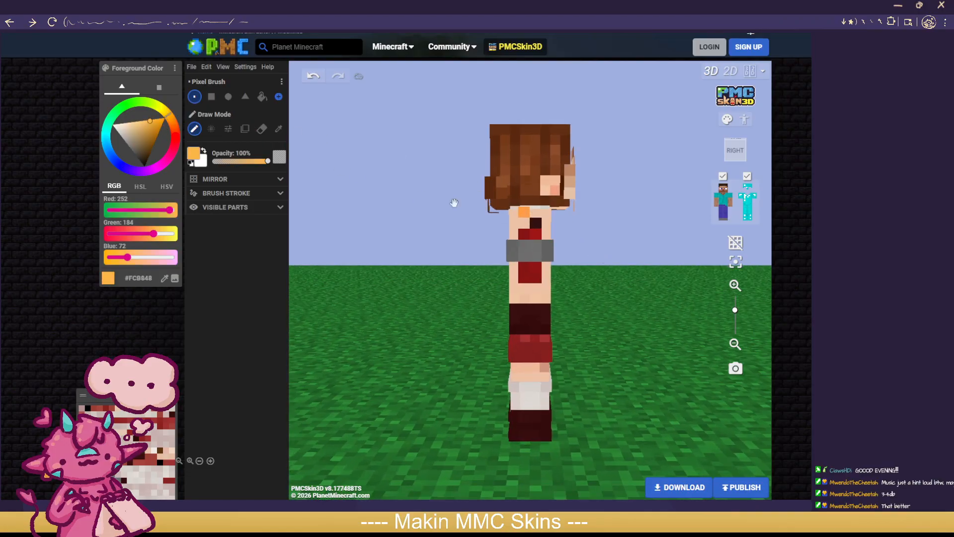
pyautogui.click(524, 212)
pyautogui.moveTo(618, 267); pyautogui.dragTo(580, 271)
pyautogui.click(314, 77)
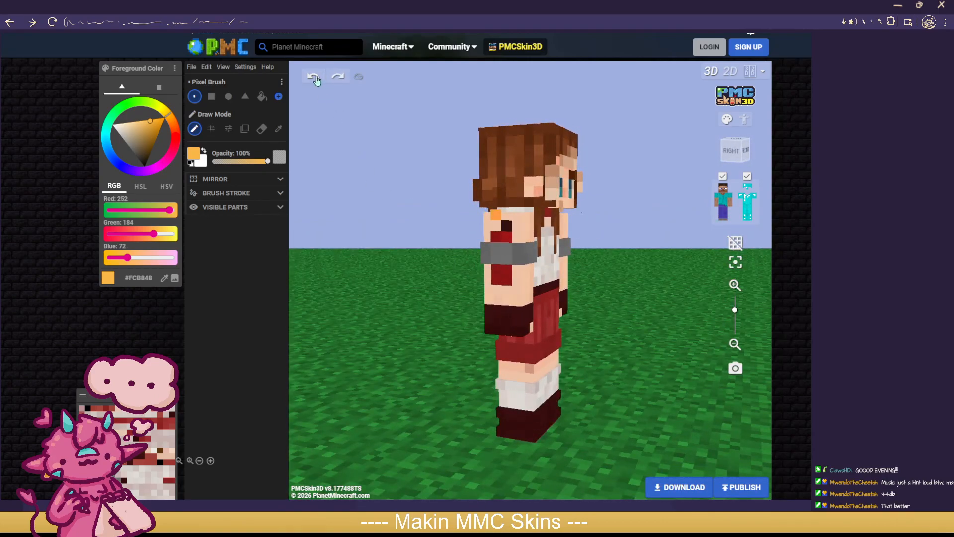
# Step: Undo the orange stroke on the right arm's marking and tint its topmost dark pixel with #FCB848 at 20% opacity
pyautogui.click(314, 77)
pyautogui.click(229, 162)
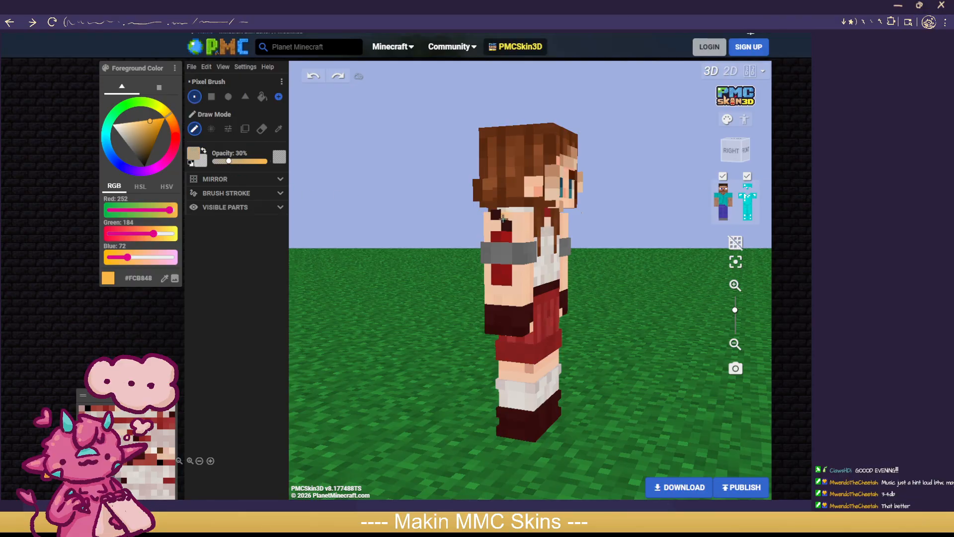
pyautogui.moveTo(423, 262); pyautogui.dragTo(485, 259)
pyautogui.click(319, 81)
pyautogui.click(224, 162)
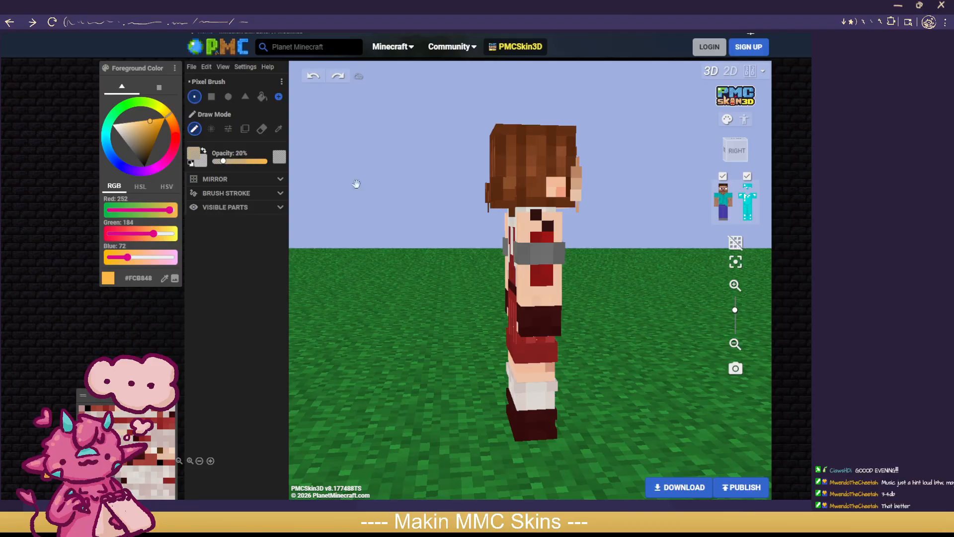
pyautogui.moveTo(609, 288); pyautogui.dragTo(714, 392)
pyautogui.scroll(3, 422, 290)
pyautogui.scroll(-8, 386, 302)
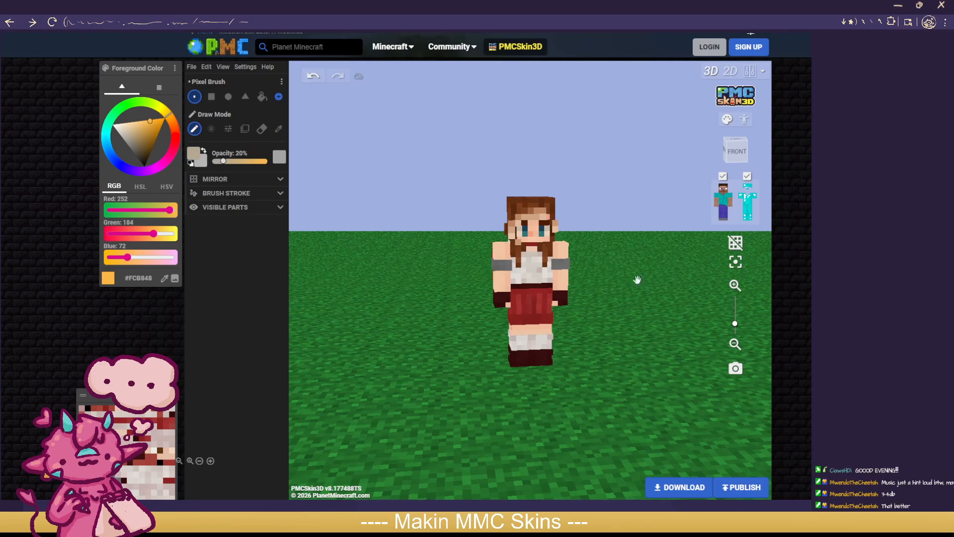
# Step: Try tinting the beige headband with the arm marking's red (#9E1616) in Noise mode at 38% opacity
pyautogui.scroll(5, 622, 234)
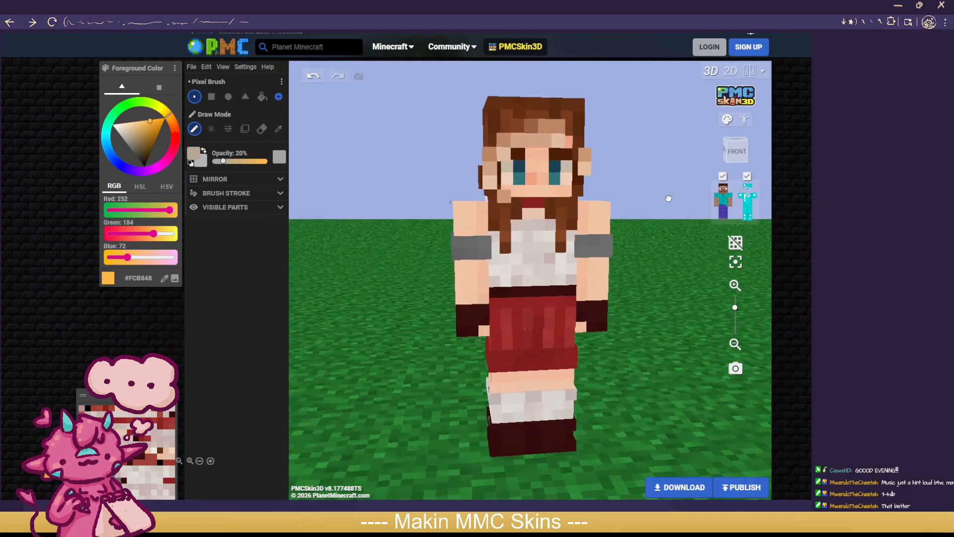
pyautogui.moveTo(668, 198); pyautogui.dragTo(694, 200)
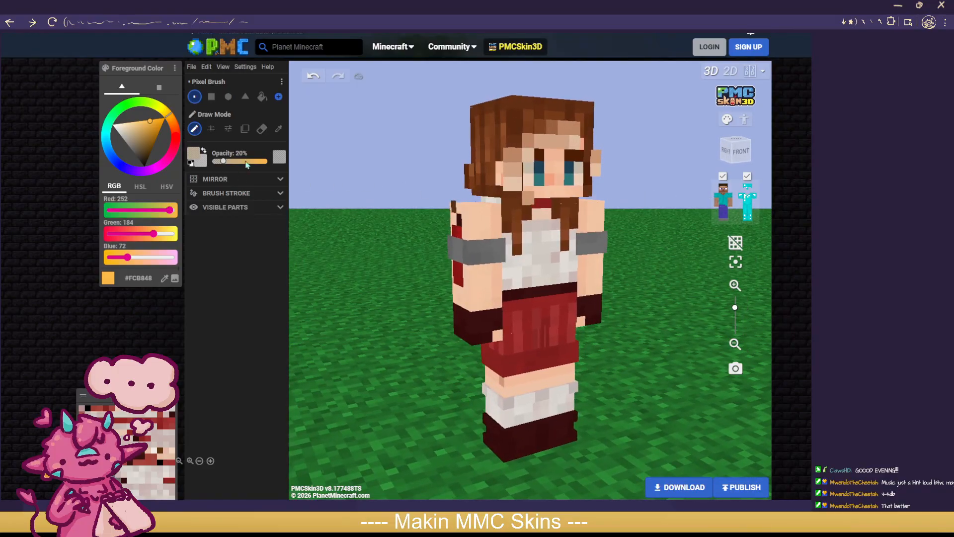
pyautogui.click(278, 129)
pyautogui.click(457, 230)
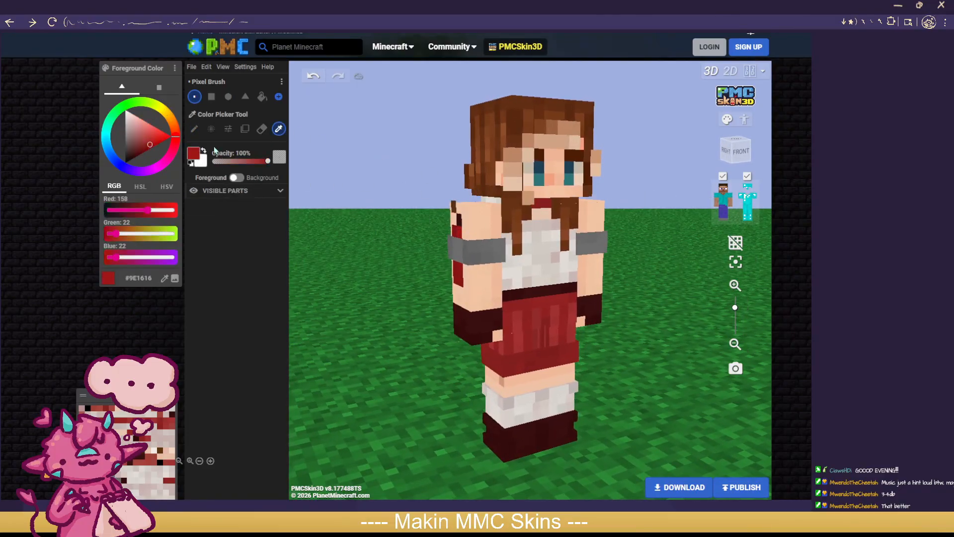
pyautogui.click(211, 129)
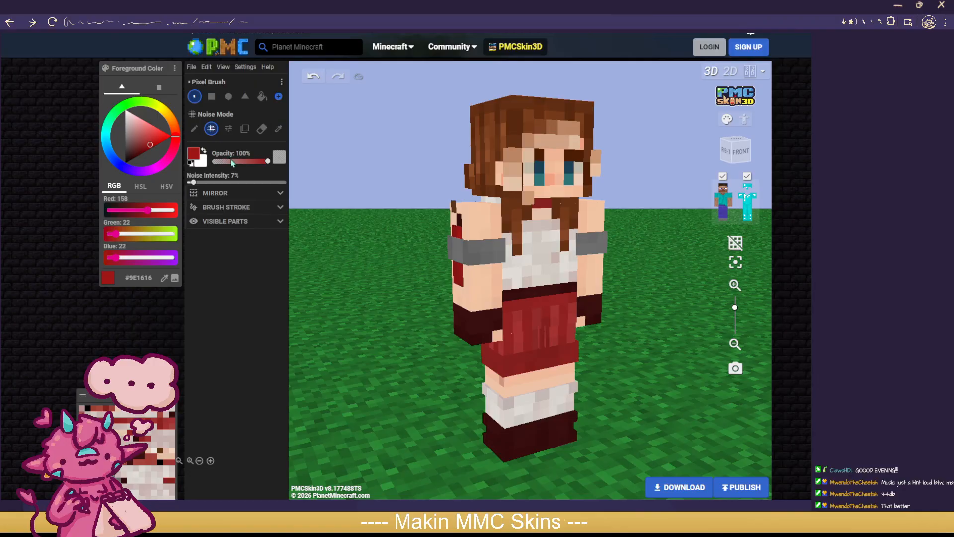
pyautogui.click(233, 161)
pyautogui.moveTo(546, 184)
pyautogui.mouseDown(button='right')
pyautogui.moveTo(630, 202)
pyautogui.moveTo(556, 143)
pyautogui.mouseUp(button='right')
pyautogui.moveTo(556, 143)
pyautogui.mouseDown()
pyautogui.moveTo(510, 144)
pyautogui.moveTo(530, 127)
pyautogui.moveTo(557, 131)
pyautogui.moveTo(514, 144)
pyautogui.moveTo(554, 143)
pyautogui.moveTo(530, 128)
pyautogui.moveTo(527, 143)
pyautogui.moveTo(499, 144)
pyautogui.moveTo(486, 179)
pyautogui.moveTo(485, 163)
pyautogui.moveTo(502, 203)
pyautogui.mouseUp()
pyautogui.moveTo(582, 155)
pyautogui.mouseDown()
pyautogui.moveTo(579, 169)
pyautogui.moveTo(584, 155)
pyautogui.mouseUp()
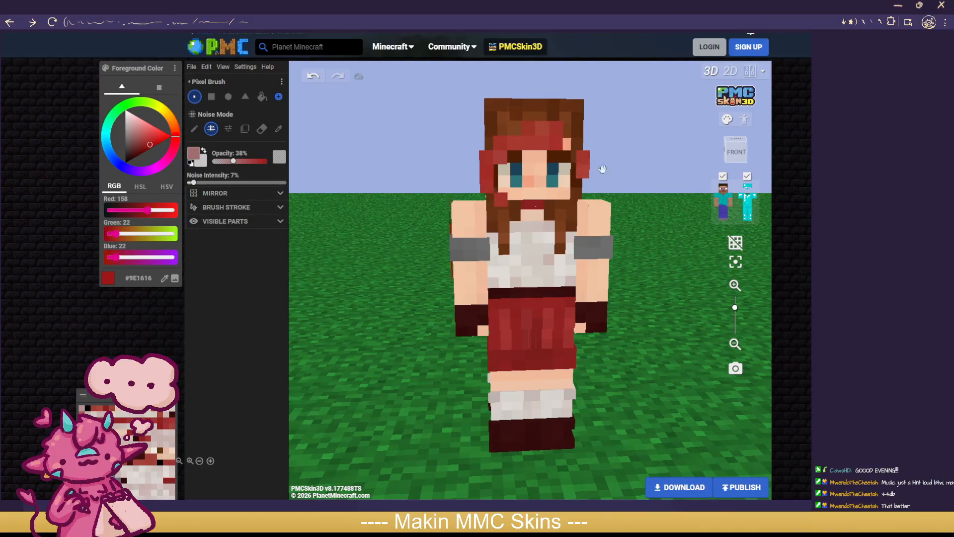
# Step: Undo the red strokes on the headband and check the head from the front and right side
pyautogui.scroll(-5, 601, 166)
pyautogui.moveTo(652, 215); pyautogui.dragTo(607, 217)
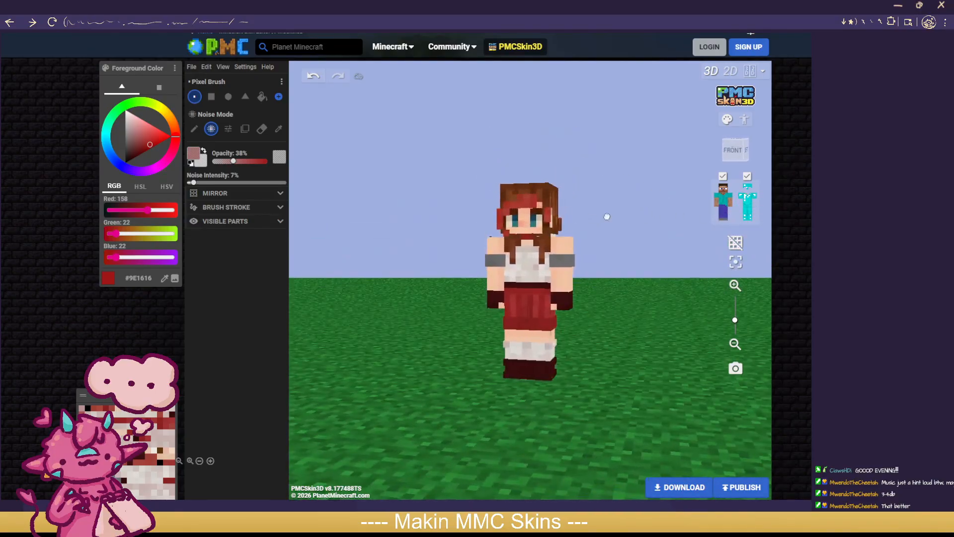
pyautogui.click(313, 77)
pyautogui.click(313, 77)
pyautogui.click(313, 77)
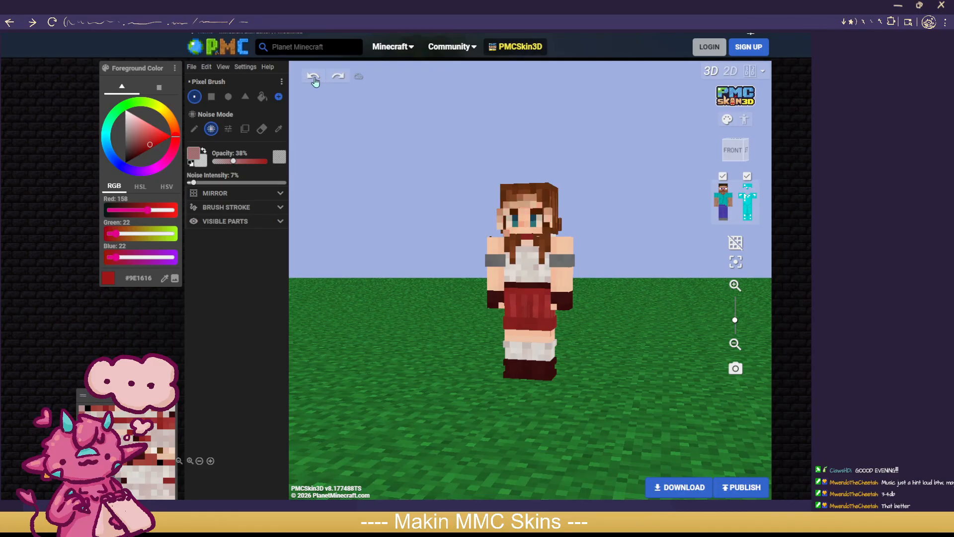
pyautogui.moveTo(336, 128); pyautogui.dragTo(464, 134)
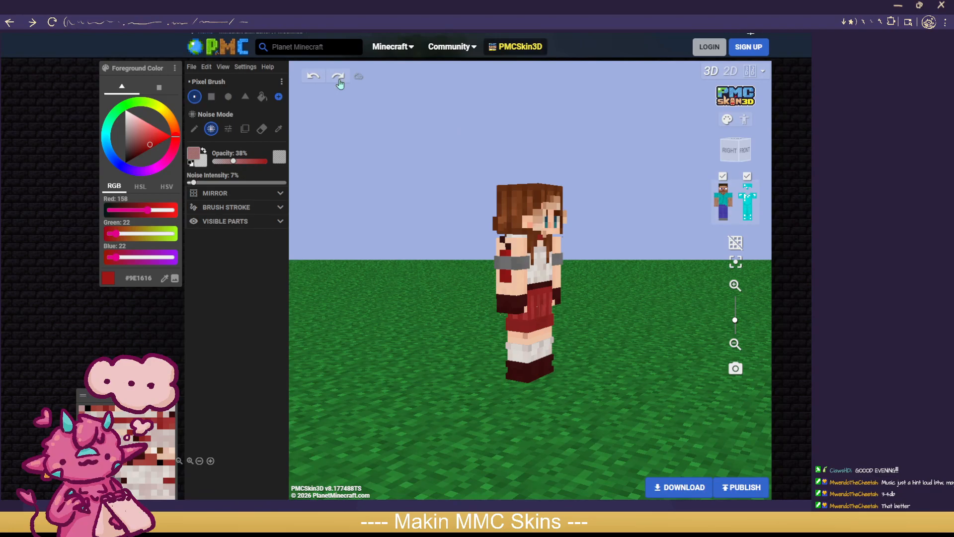
# Step: Sample the headband's light beige (#E4C2A8) and even out the headband and its side pieces in Noise mode at 55% opacity
pyautogui.scroll(5, 650, 167)
pyautogui.moveTo(633, 227); pyautogui.dragTo(557, 237)
pyautogui.click(279, 129)
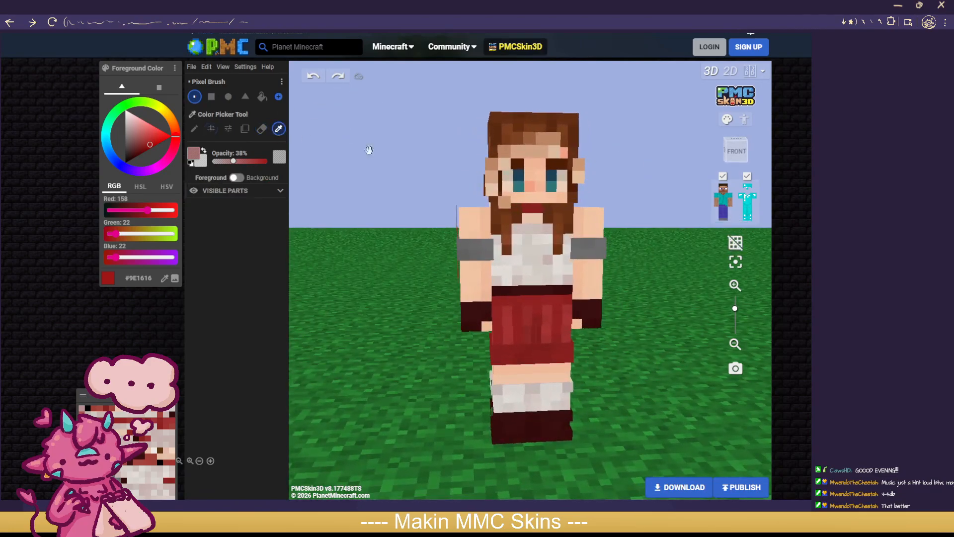
pyautogui.click(496, 187)
pyautogui.click(212, 129)
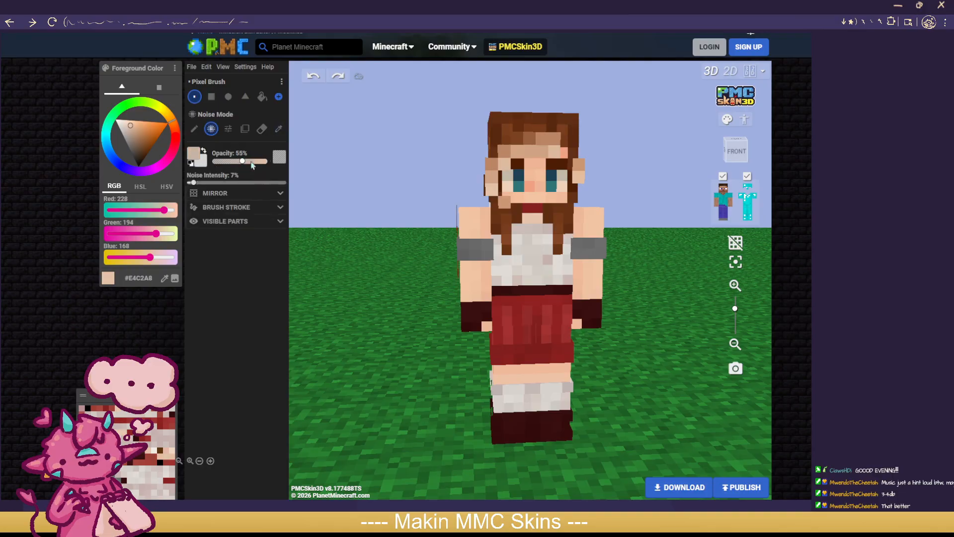
pyautogui.moveTo(488, 176)
pyautogui.mouseDown()
pyautogui.moveTo(505, 154)
pyautogui.moveTo(550, 148)
pyautogui.mouseUp()
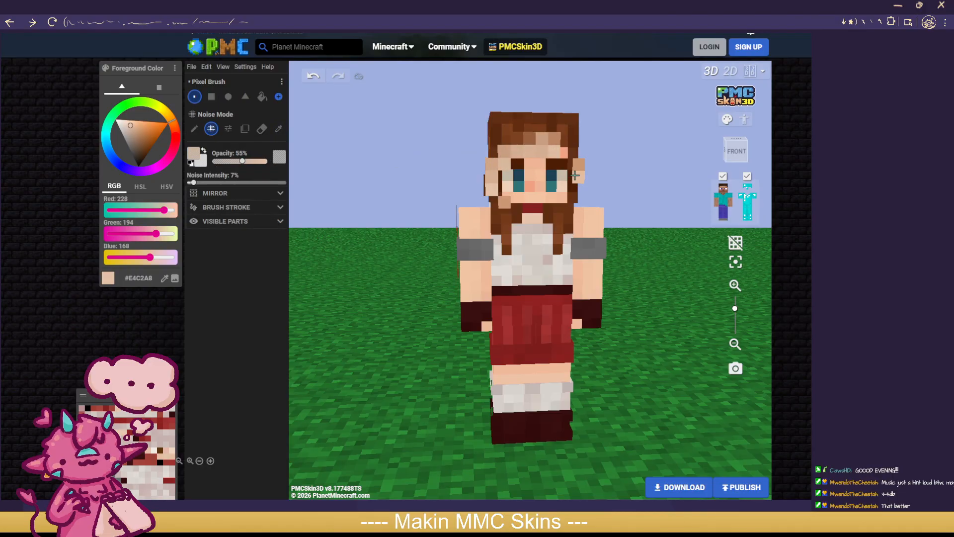
pyautogui.click(577, 168)
pyautogui.click(508, 201)
pyautogui.moveTo(420, 194); pyautogui.dragTo(509, 197)
pyautogui.click(543, 168)
pyautogui.moveTo(543, 168); pyautogui.dragTo(542, 178)
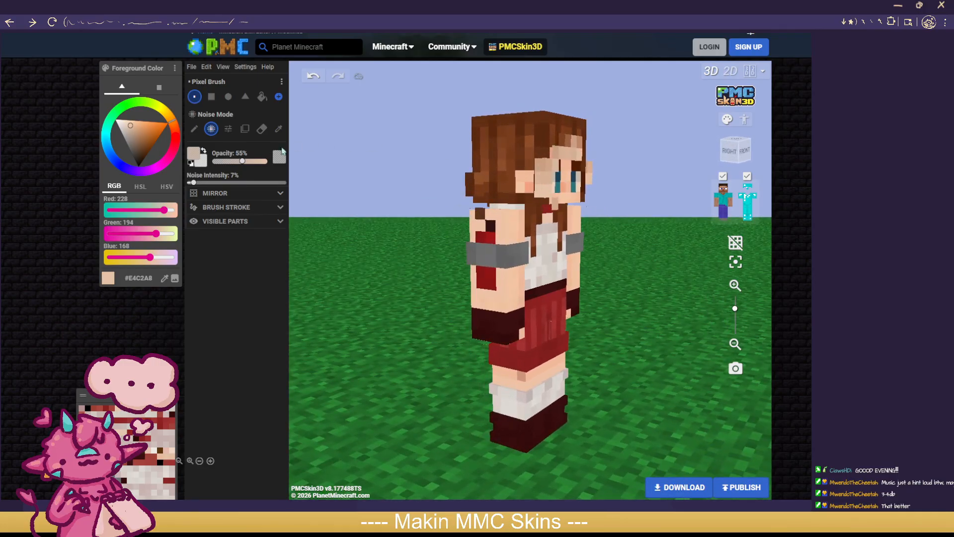
# Step: Lightly blend the headband's upper pixels with the same beige at 24% opacity
pyautogui.moveTo(242, 161); pyautogui.dragTo(225, 161)
pyautogui.moveTo(392, 184); pyautogui.dragTo(342, 187)
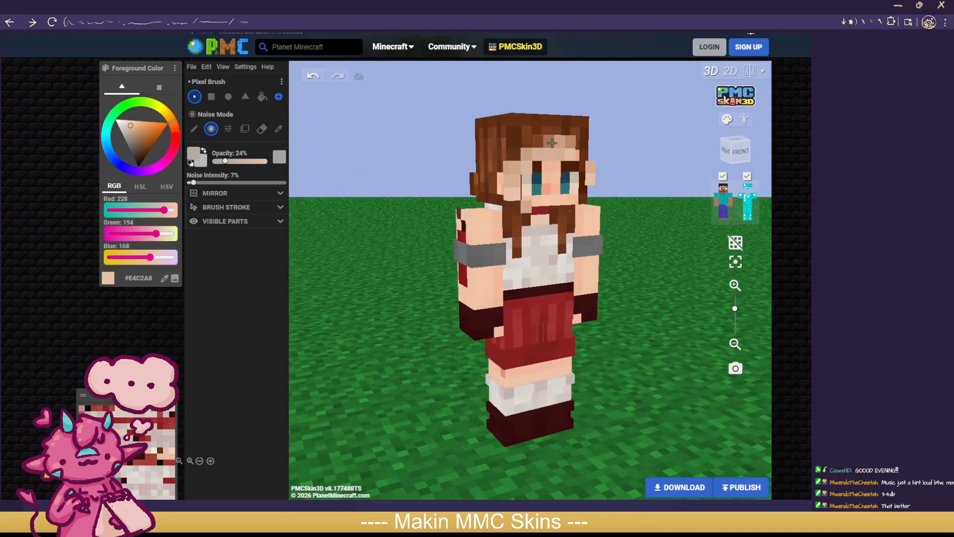
pyautogui.moveTo(632, 164); pyautogui.dragTo(599, 162)
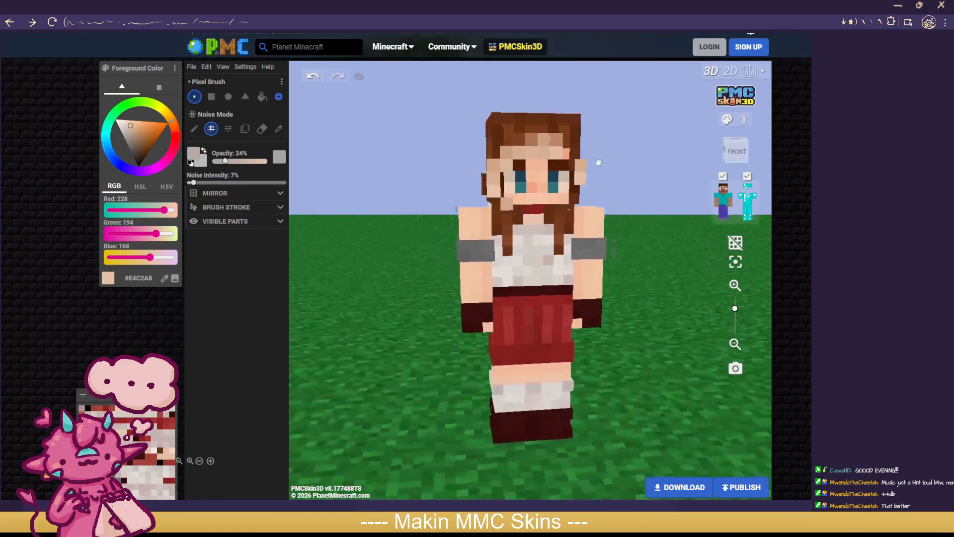
pyautogui.moveTo(662, 179); pyautogui.dragTo(632, 180)
# Step: Hide the outer layer, lighten the front hair on the base layer with #E4C2A8 at 17% opacity, and show the layer again
pyautogui.click(746, 197)
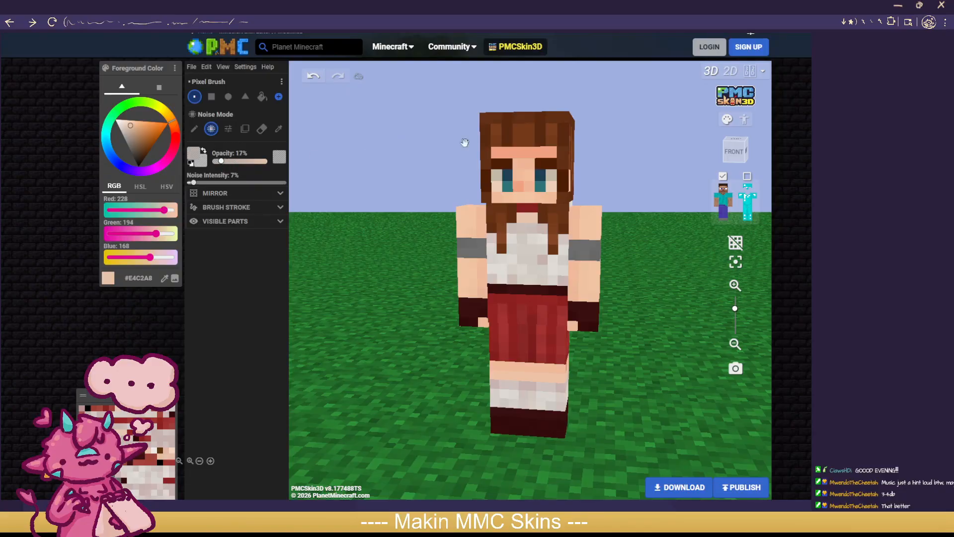
pyautogui.moveTo(544, 130)
pyautogui.mouseDown()
pyautogui.moveTo(494, 141)
pyautogui.moveTo(486, 185)
pyautogui.mouseUp()
pyautogui.moveTo(563, 163)
pyautogui.mouseDown()
pyautogui.moveTo(564, 145)
pyautogui.moveTo(563, 175)
pyautogui.mouseUp()
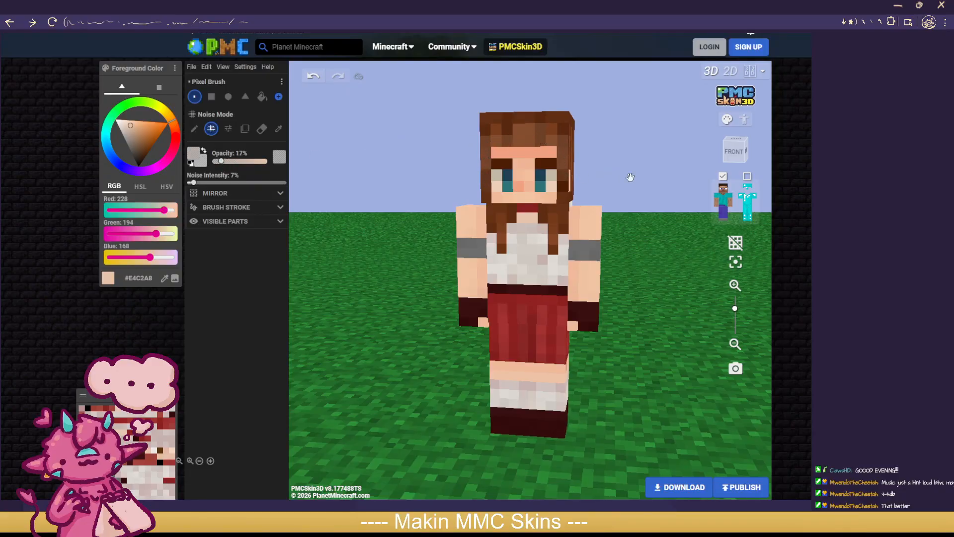
pyautogui.click(747, 177)
# Step: Examine the whole skin from the back and front, both from a distance and close up
pyautogui.moveTo(661, 207); pyautogui.dragTo(396, 231)
pyautogui.scroll(-4, 396, 231)
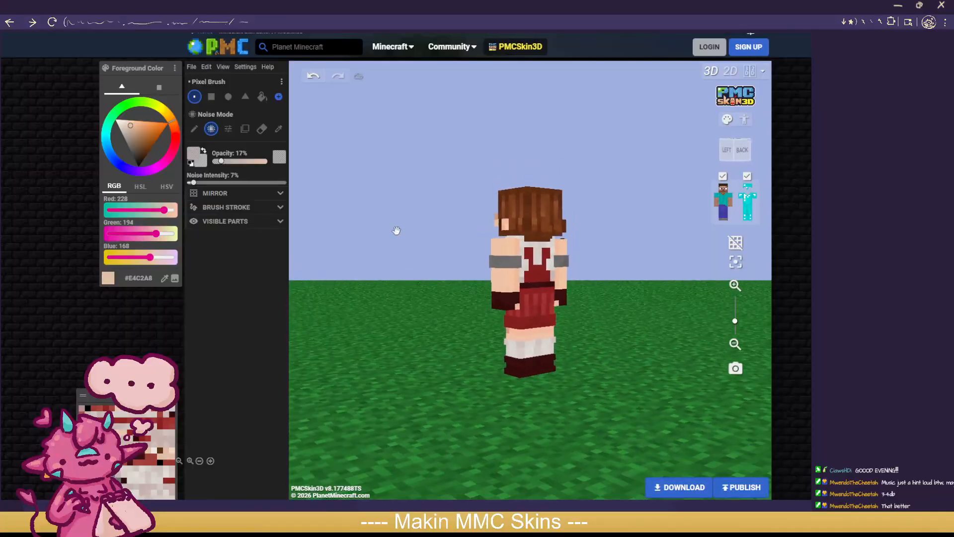
pyautogui.moveTo(455, 269); pyautogui.dragTo(654, 271)
pyautogui.scroll(-2, 641, 338)
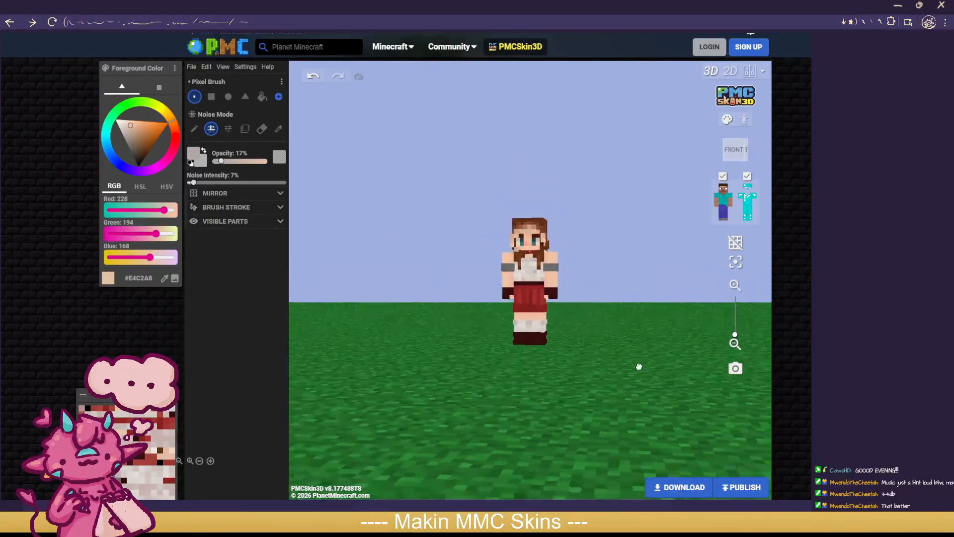
pyautogui.moveTo(706, 364); pyautogui.dragTo(652, 372)
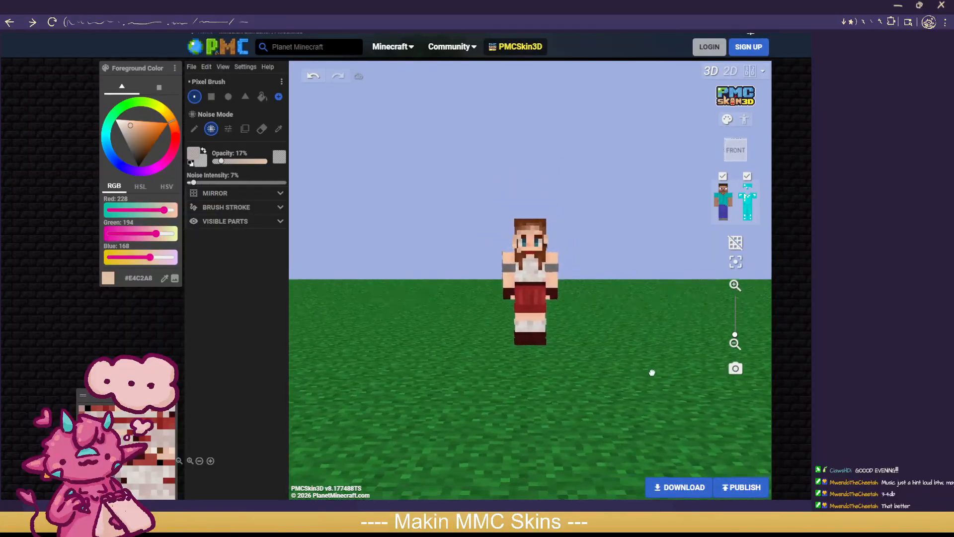
pyautogui.moveTo(595, 340); pyautogui.dragTo(669, 353)
pyautogui.scroll(2, 672, 319)
pyautogui.scroll(2, 603, 335)
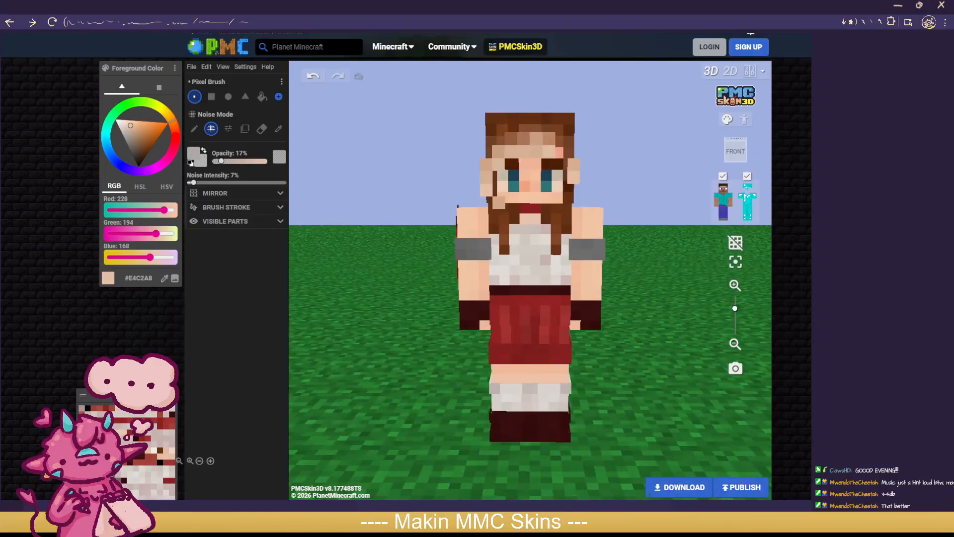
# Step: Compare the brown-haired skin with the related blond-haired and red-haired skins in the other editor tabs
pyautogui.hotkey('ctrl', 'Tab')
pyautogui.hotkey('ctrl', 'Tab')
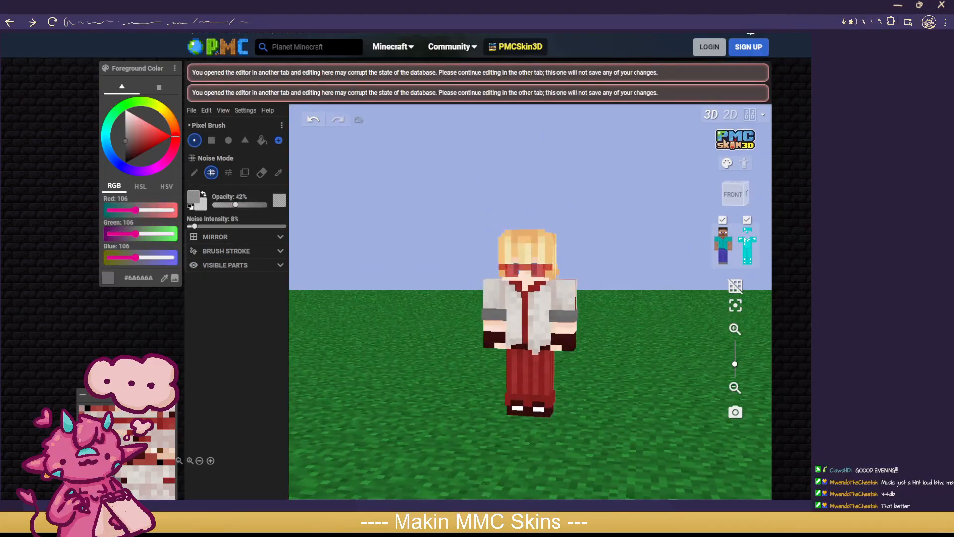
pyautogui.hotkey('ctrl', 'Tab')
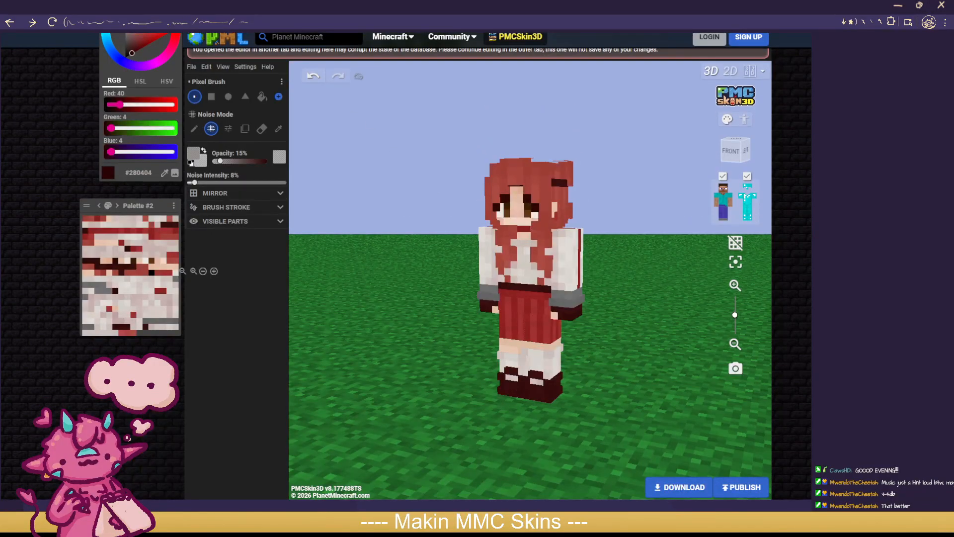
pyautogui.hotkey('ctrl', 'Tab')
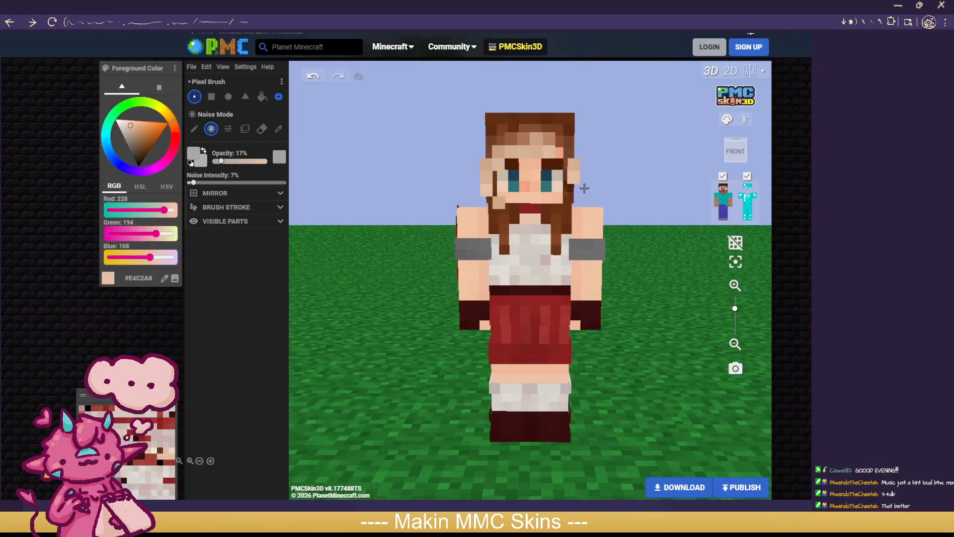
pyautogui.scroll(2, 562, 169)
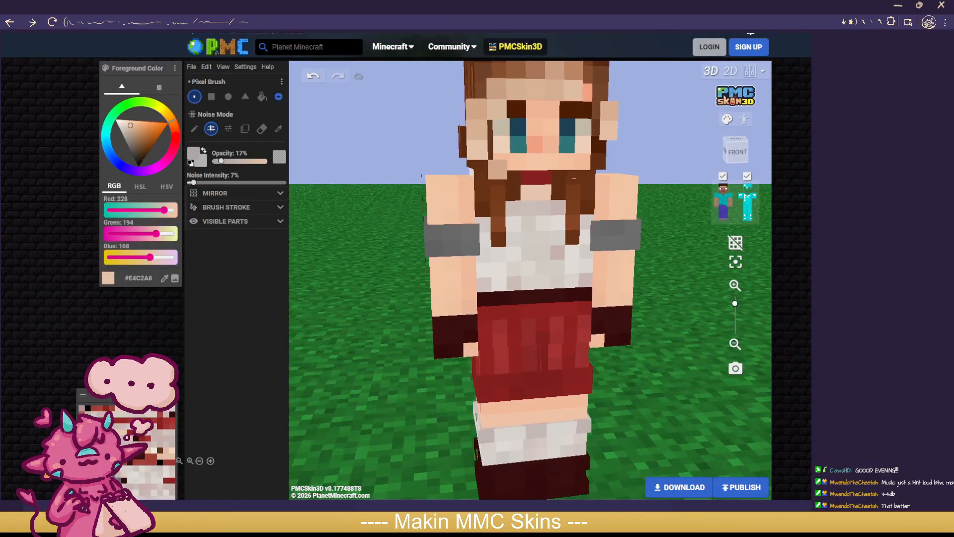
pyautogui.hotkey('ctrl', 'Tab')
pyautogui.hotkey('ctrl', 'Tab')
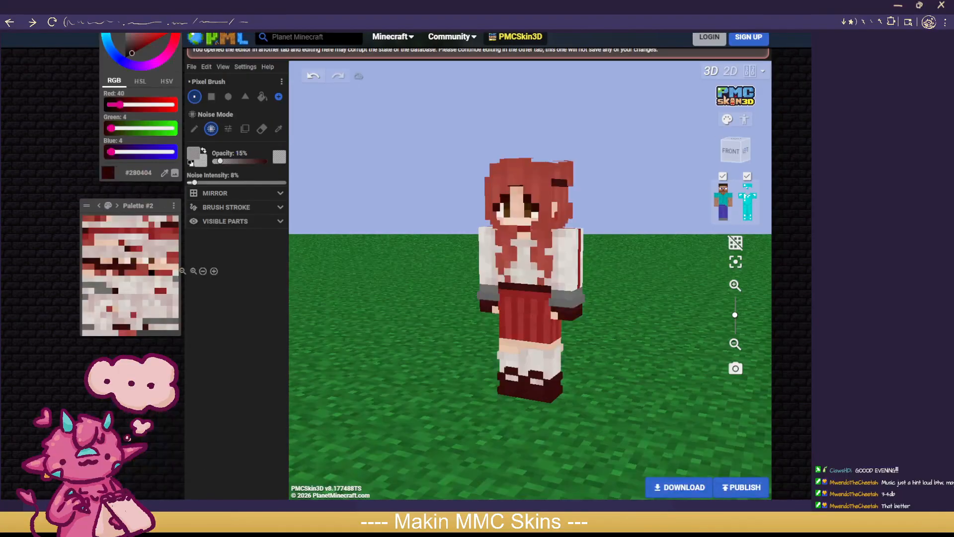
pyautogui.hotkey('ctrl', 'Tab')
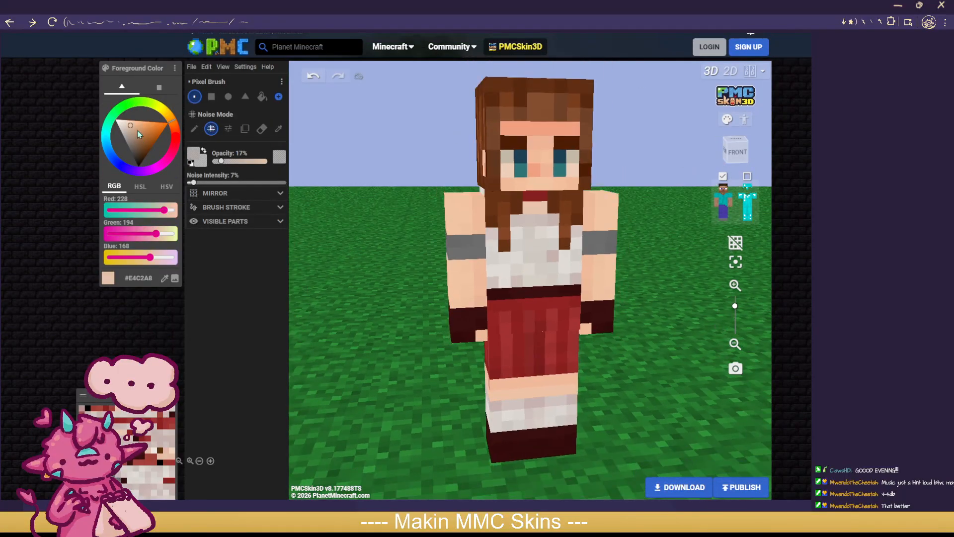
# Step: With the outer layer hidden, brighten the lower white pixels of both eyes in Noise mode using #DED9D4 and #FFF5EB at 75% opacity
pyautogui.click(120, 126)
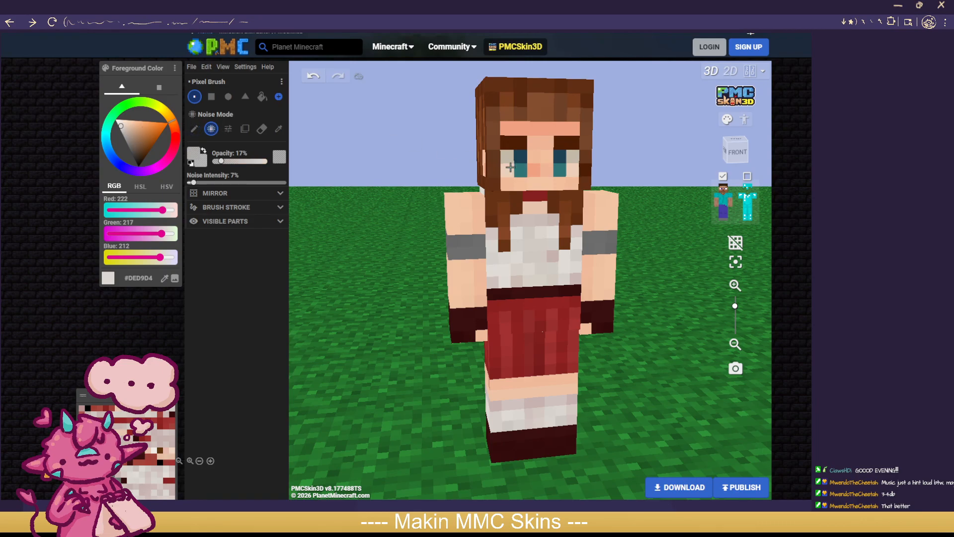
pyautogui.click(241, 161)
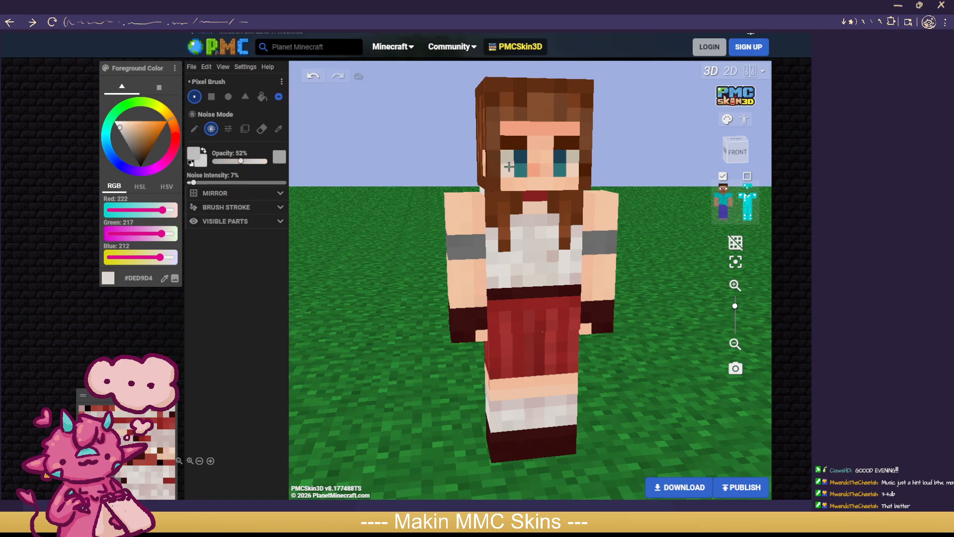
pyautogui.click(255, 162)
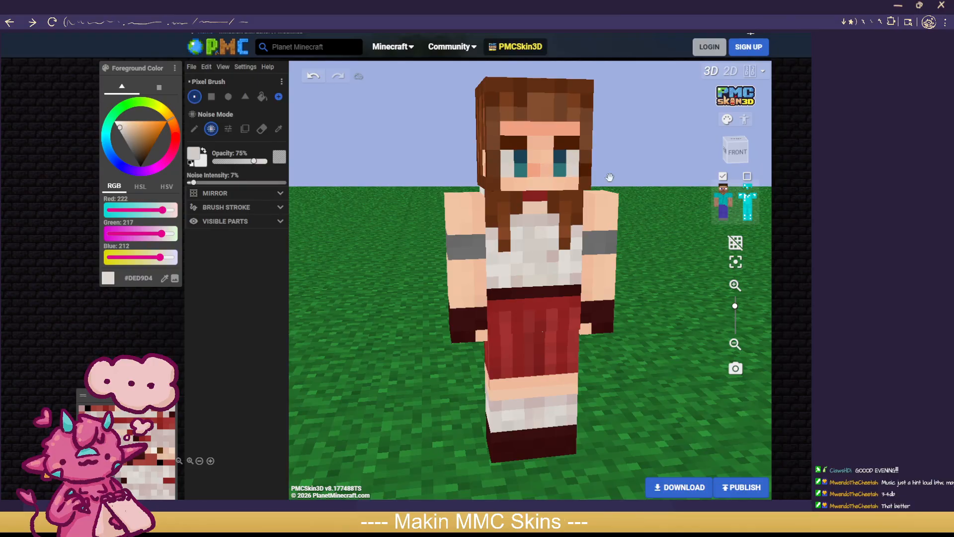
pyautogui.click(118, 122)
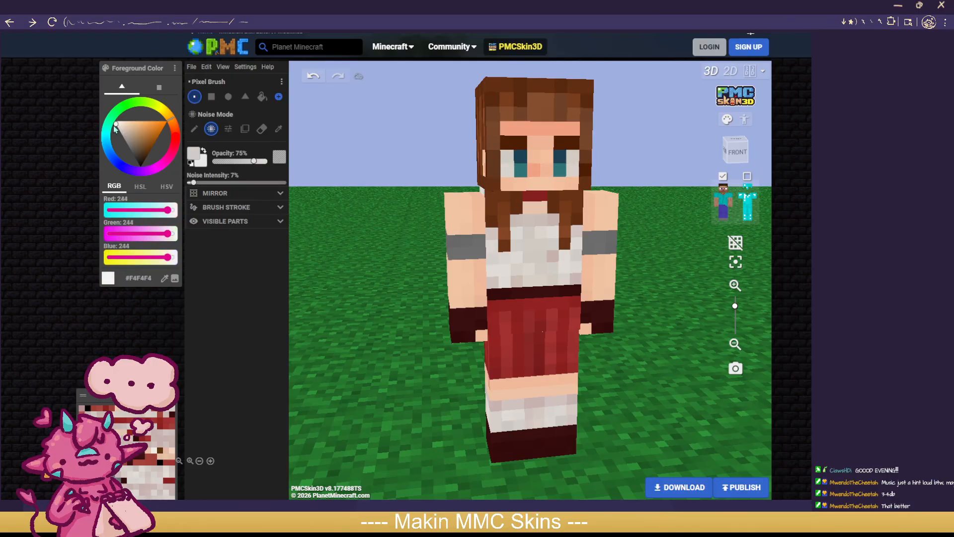
pyautogui.click(507, 170)
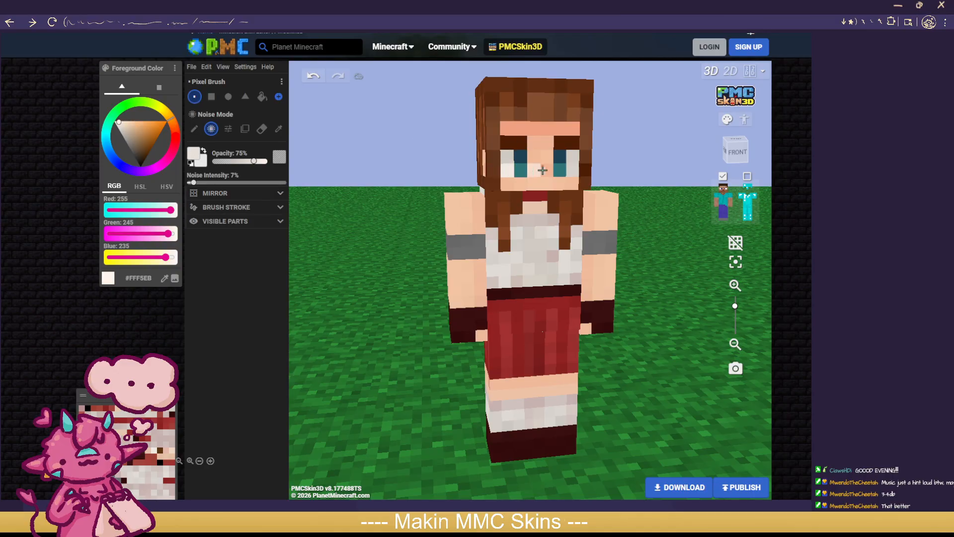
pyautogui.click(570, 171)
pyautogui.scroll(-1, 664, 180)
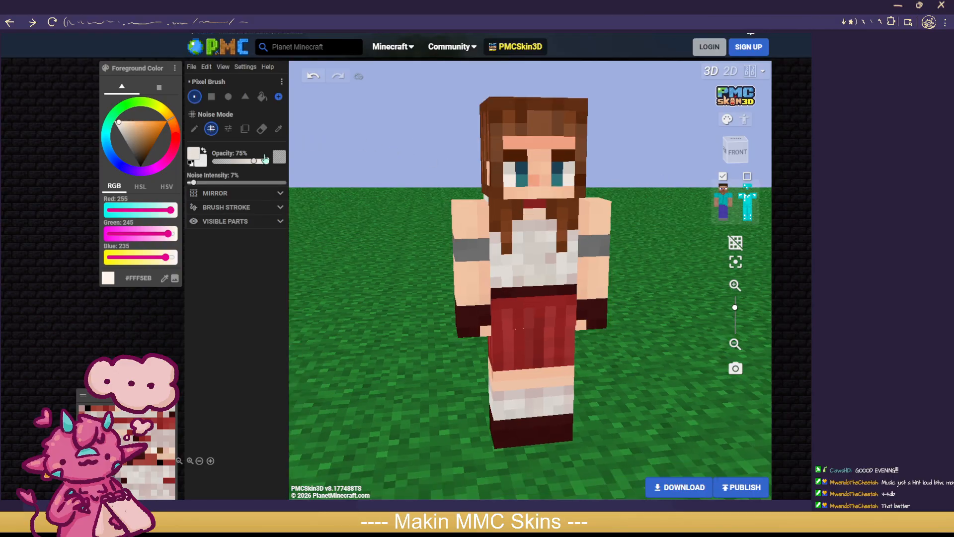
# Step: Lighten the eye whites with #FFF5EB in Noise mode at 41% opacity, and check them with the outer layer shown and hidden
pyautogui.moveTo(254, 161); pyautogui.dragTo(235, 161)
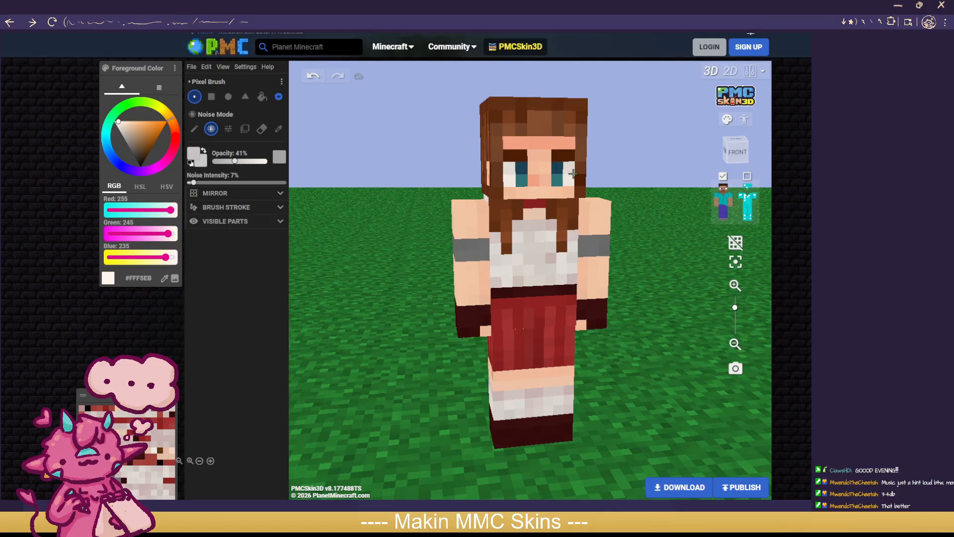
pyautogui.moveTo(642, 180); pyautogui.dragTo(655, 177)
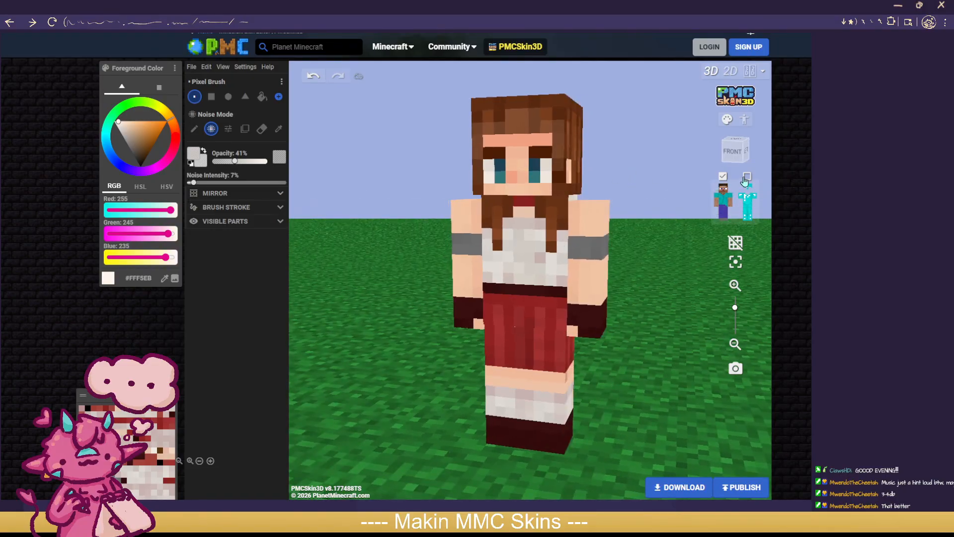
pyautogui.click(746, 177)
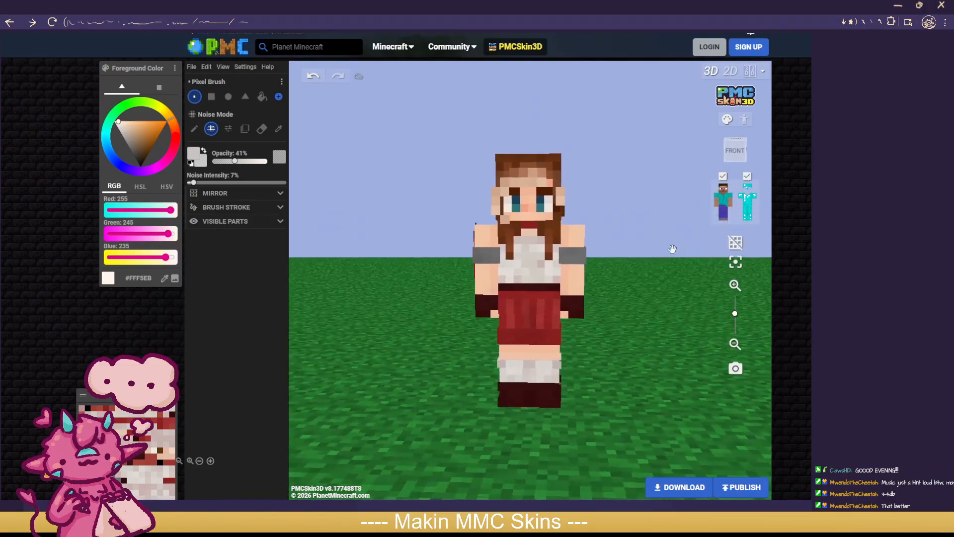
pyautogui.scroll(3, 646, 251)
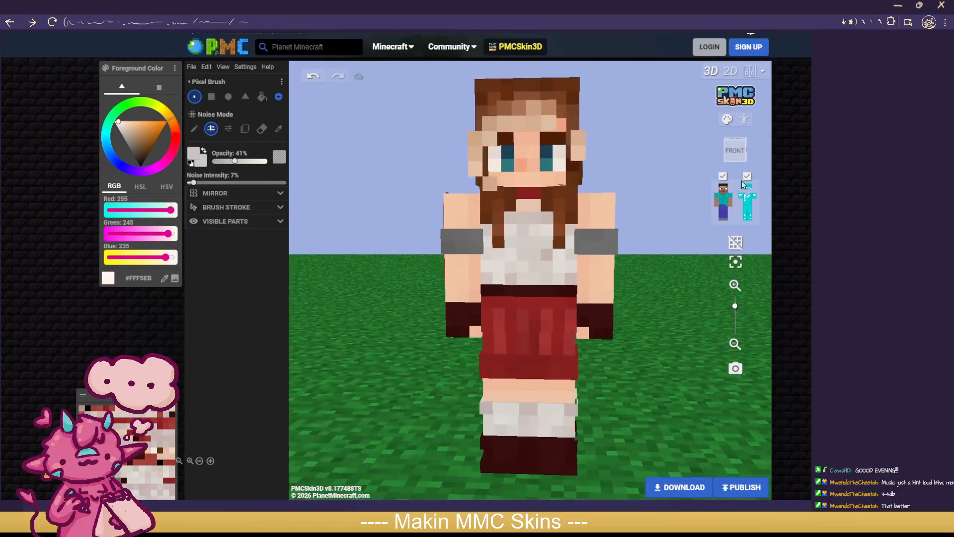
pyautogui.click(746, 177)
# Step: Sample the face's skin tones and soften the pink nose area with #F3C4A4 in Draw mode at 51% opacity
pyautogui.press('i')
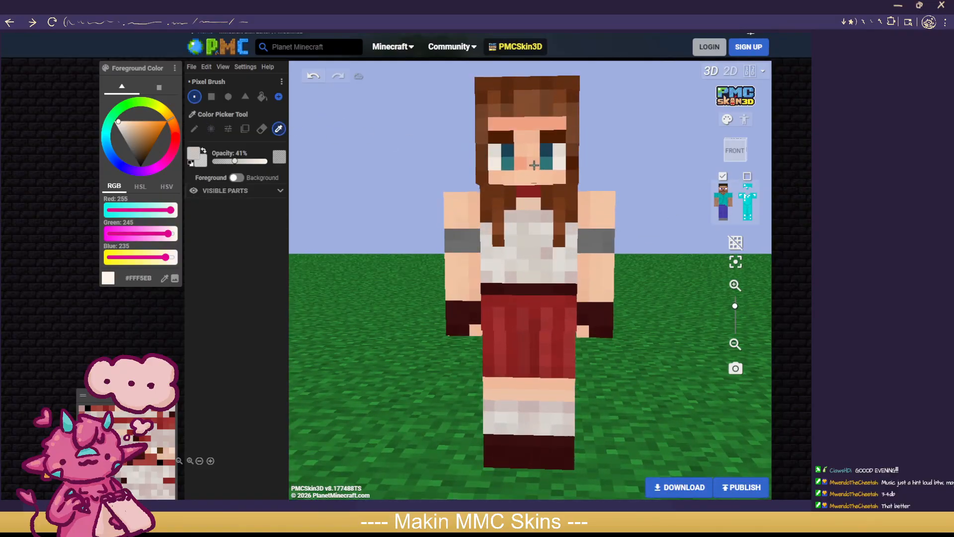
pyautogui.click(535, 165)
pyautogui.click(208, 132)
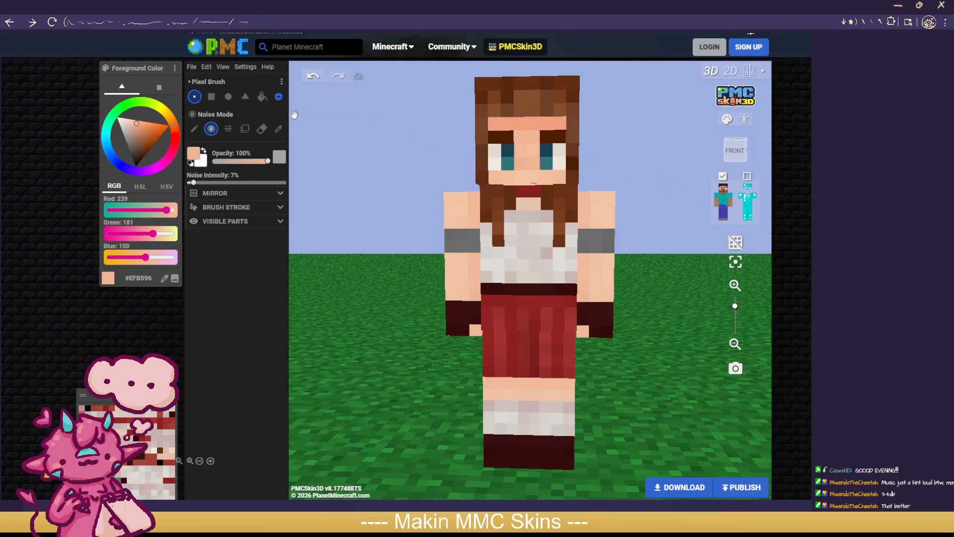
pyautogui.click(278, 128)
pyautogui.click(516, 180)
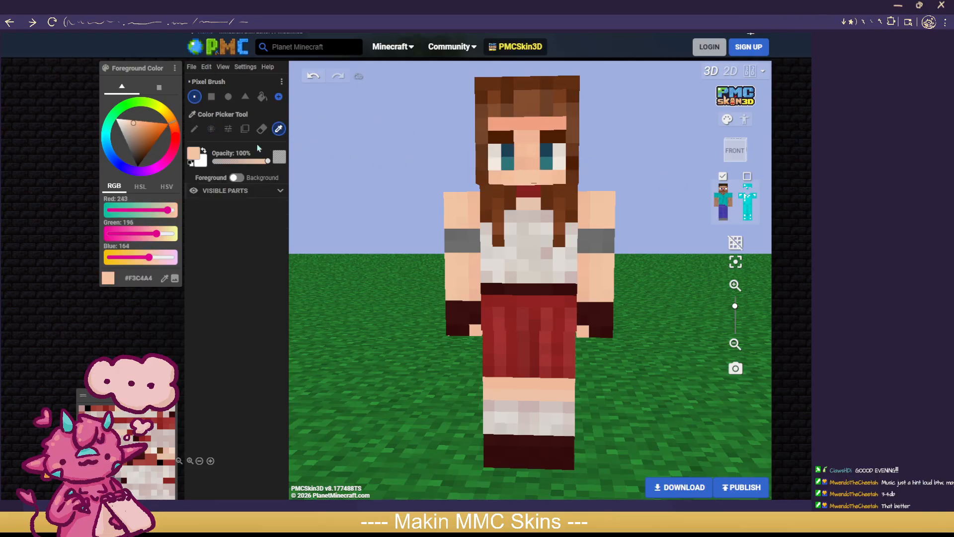
pyautogui.click(196, 130)
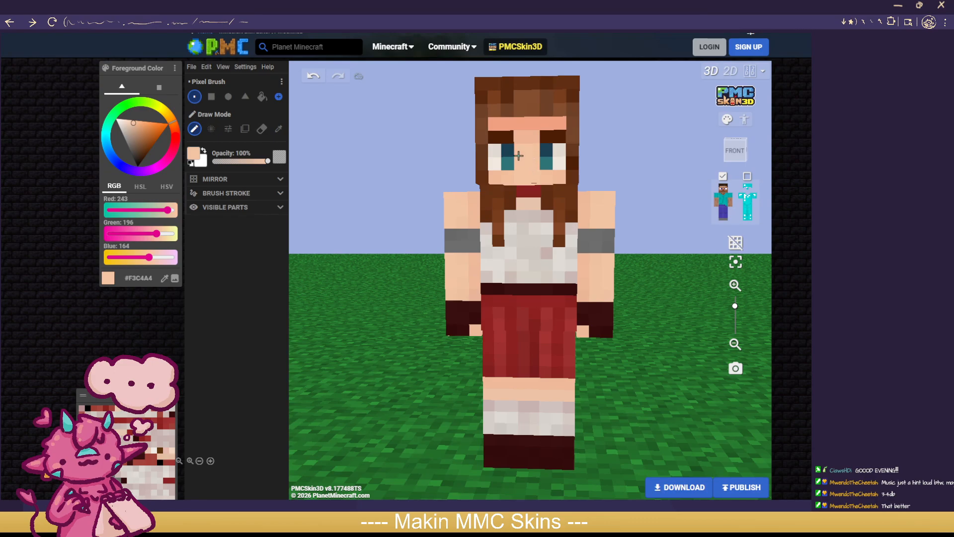
pyautogui.click(313, 78)
pyautogui.moveTo(253, 162); pyautogui.dragTo(240, 161)
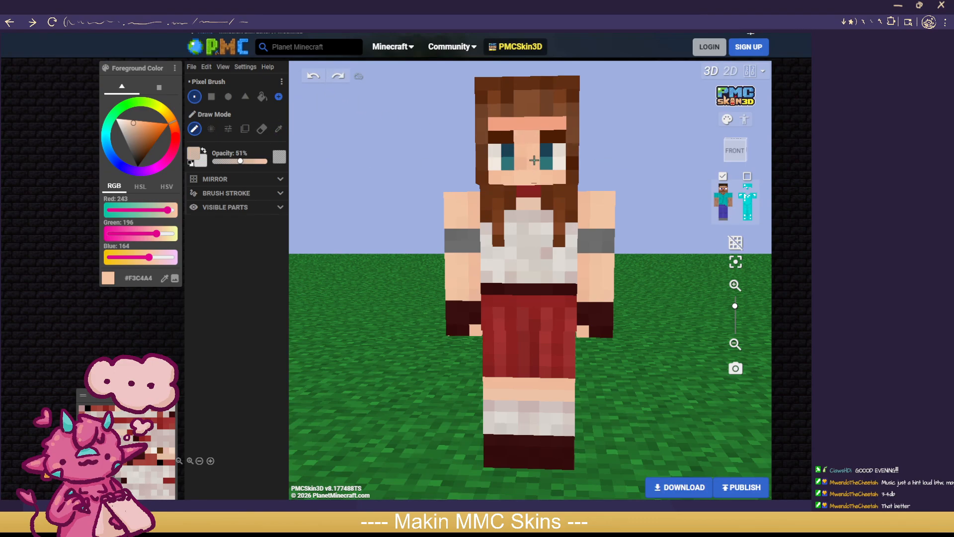
pyautogui.scroll(-2, 658, 183)
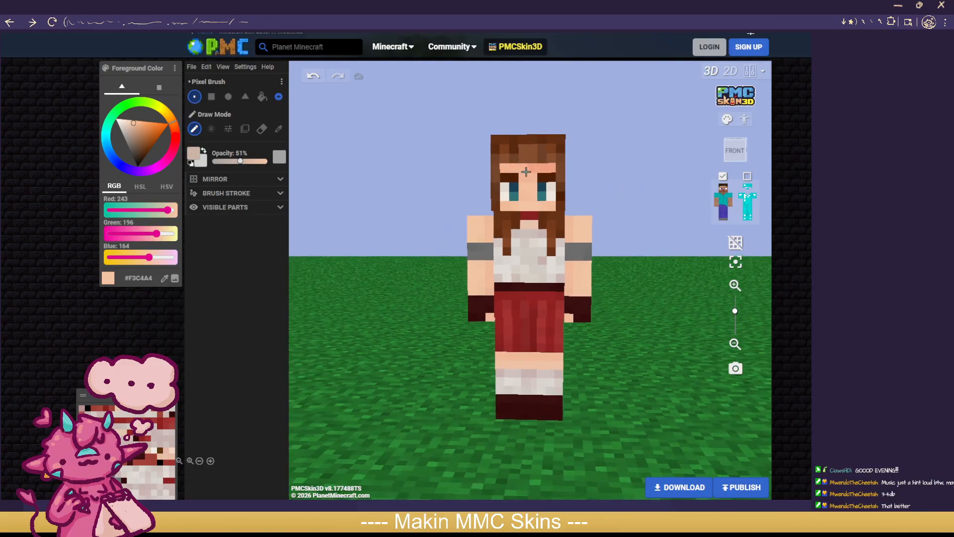
# Step: Undo the last paint stroke, lighten the middle of the base-layer forehead with #F3C4A4 at 51% opacity, and show the outer layer
pyautogui.click(747, 176)
pyautogui.scroll(-2, 647, 247)
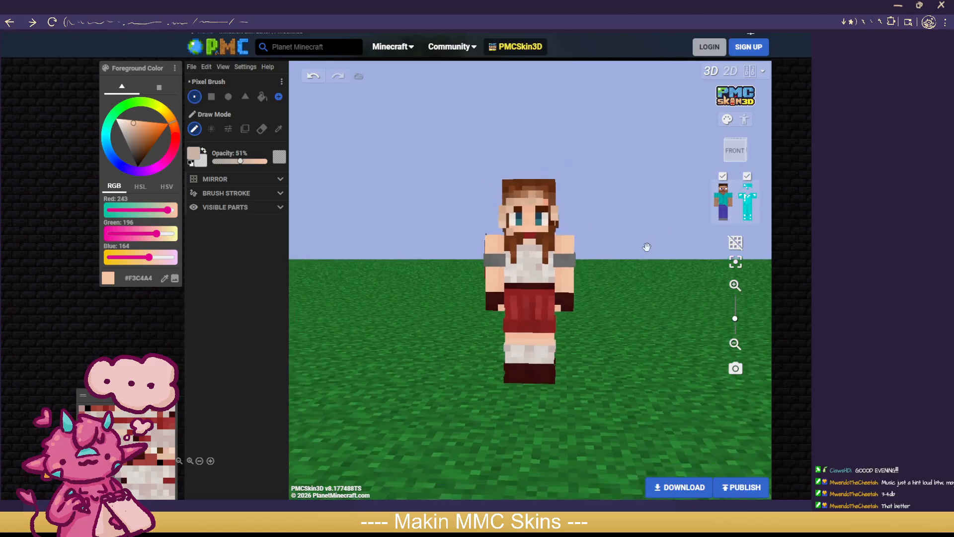
pyautogui.scroll(1, 761, 192)
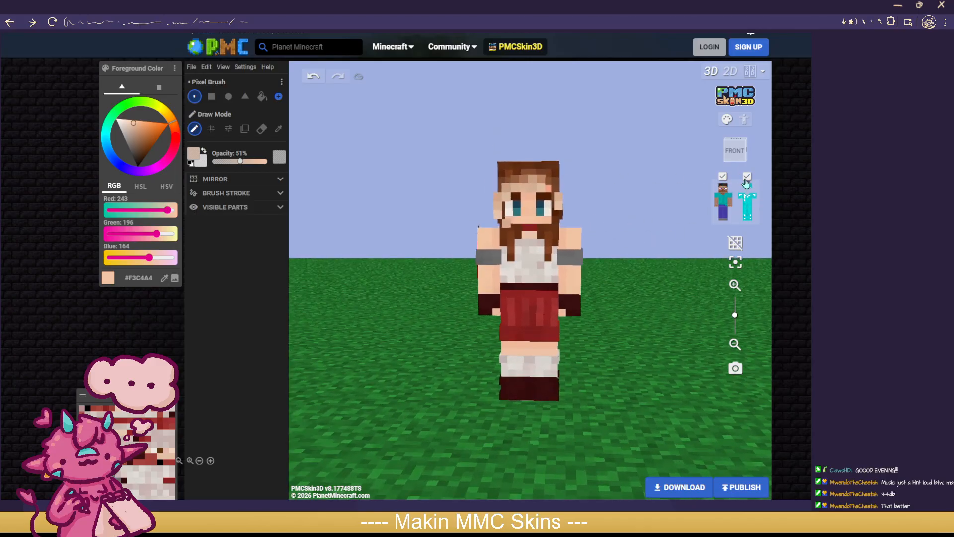
pyautogui.click(747, 178)
pyautogui.click(313, 77)
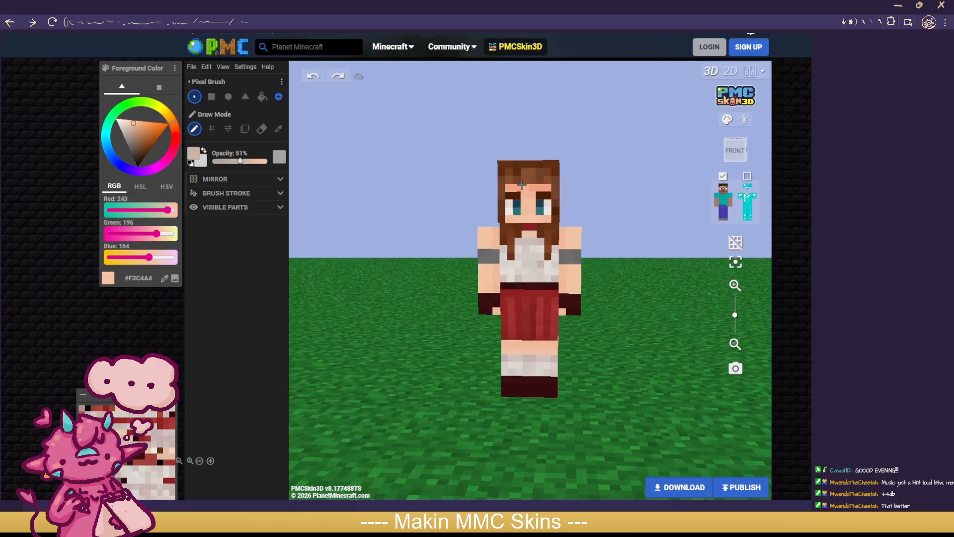
pyautogui.click(747, 178)
pyautogui.scroll(-1, 681, 232)
pyautogui.moveTo(649, 282)
pyautogui.mouseDown()
pyautogui.moveTo(700, 288)
pyautogui.moveTo(654, 283)
pyautogui.moveTo(647, 273)
pyautogui.mouseUp()
pyautogui.scroll(3, 648, 273)
pyautogui.moveTo(592, 171); pyautogui.dragTo(663, 193)
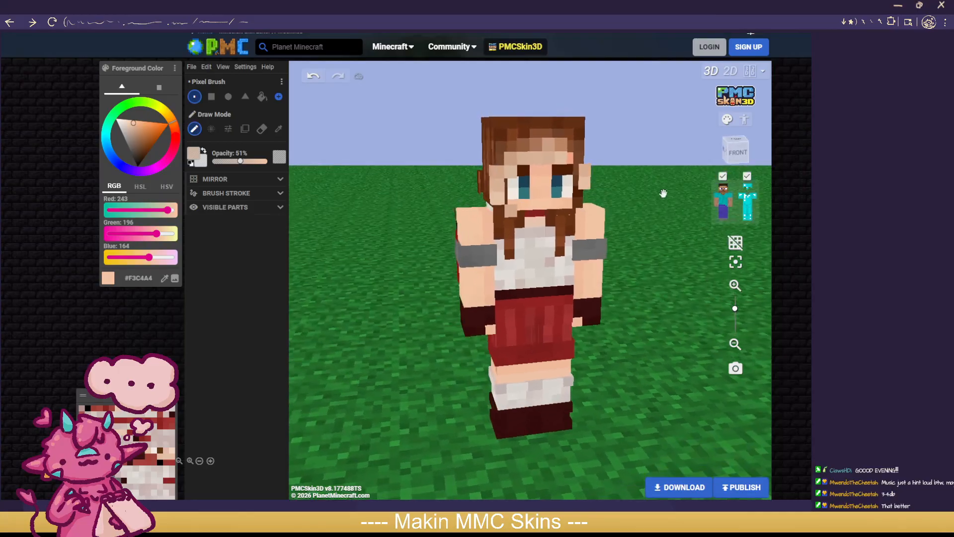
pyautogui.click(278, 129)
pyautogui.click(561, 157)
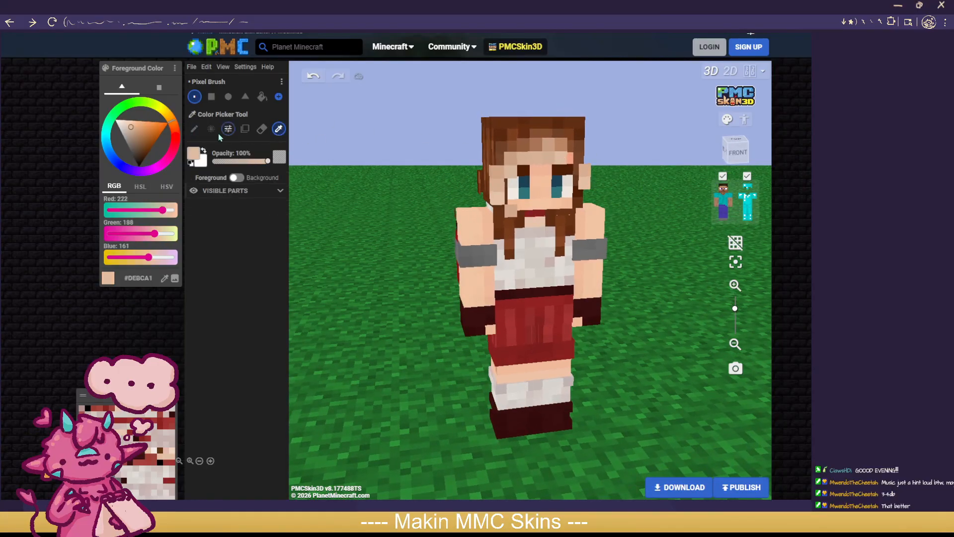
pyautogui.click(194, 129)
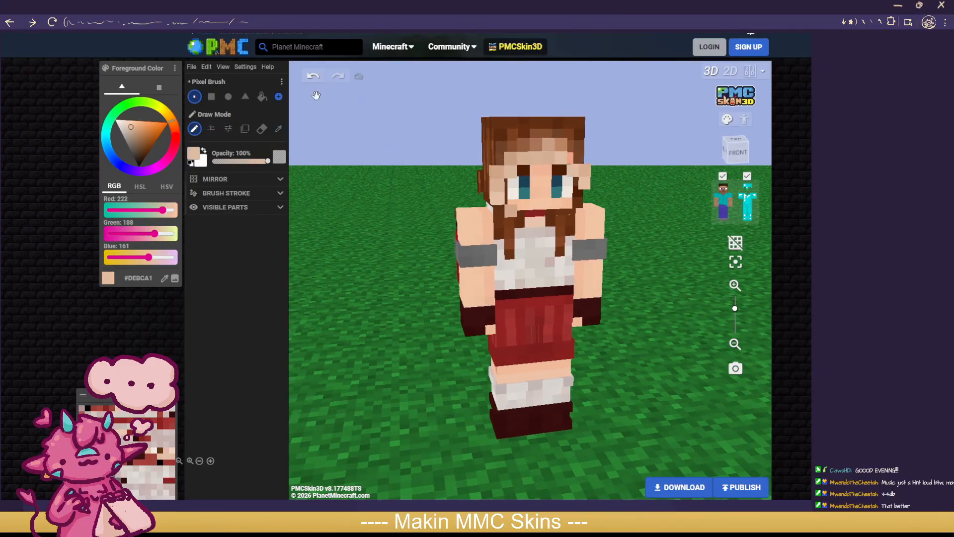
pyautogui.click(313, 76)
pyautogui.scroll(-5, 645, 221)
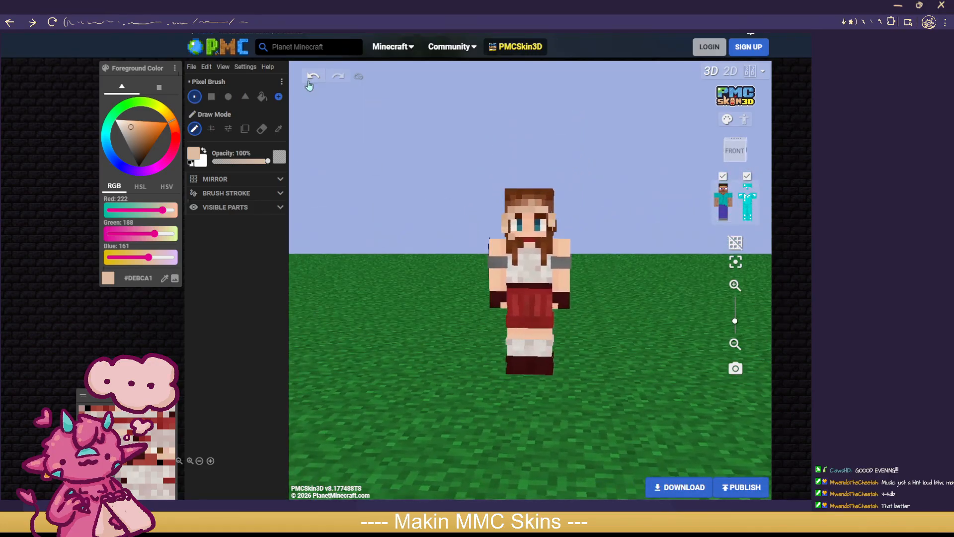
pyautogui.scroll(3, 633, 234)
pyautogui.scroll(2, 371, 156)
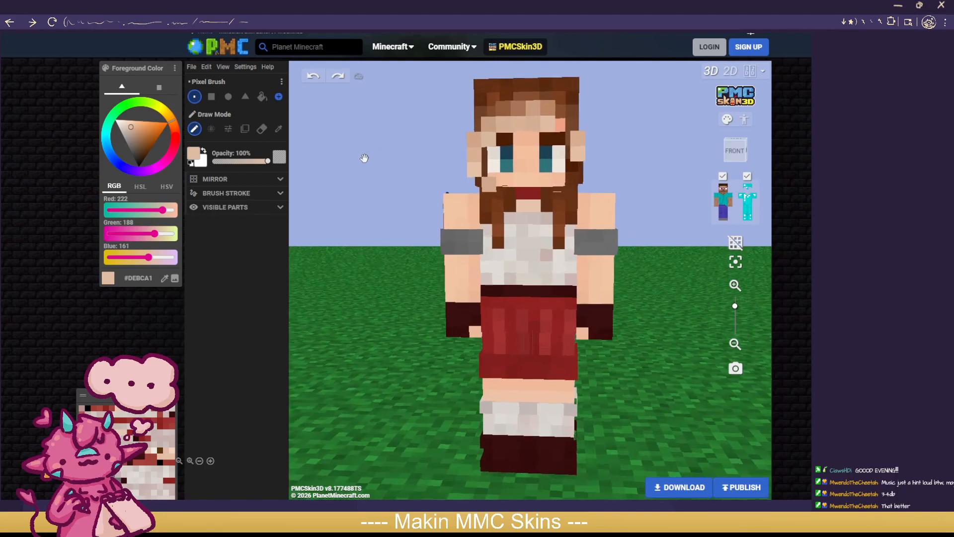
# Step: With the outer layer hidden, extend the fringe over a forehead-edge pixel with hair brown #854E30, and show the layer again
pyautogui.click(747, 178)
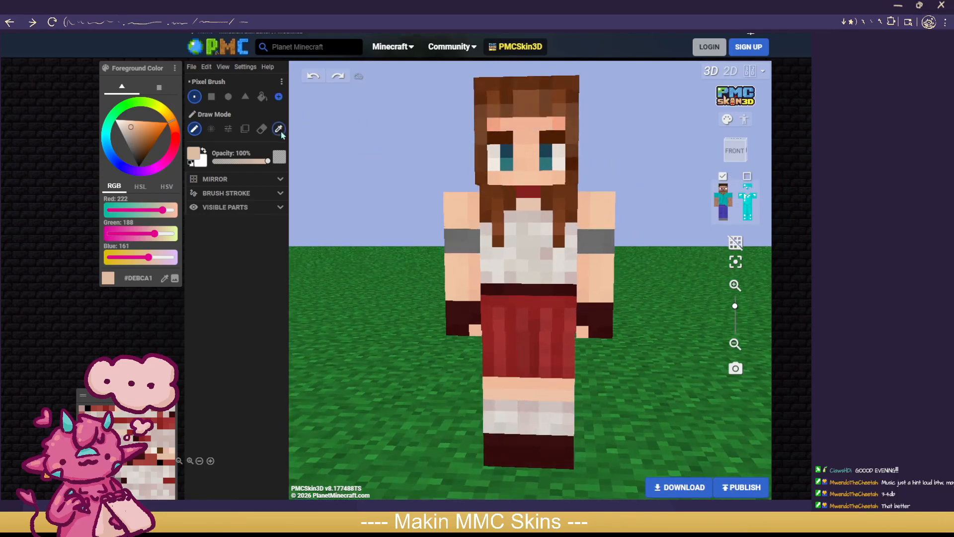
pyautogui.click(278, 129)
pyautogui.click(560, 116)
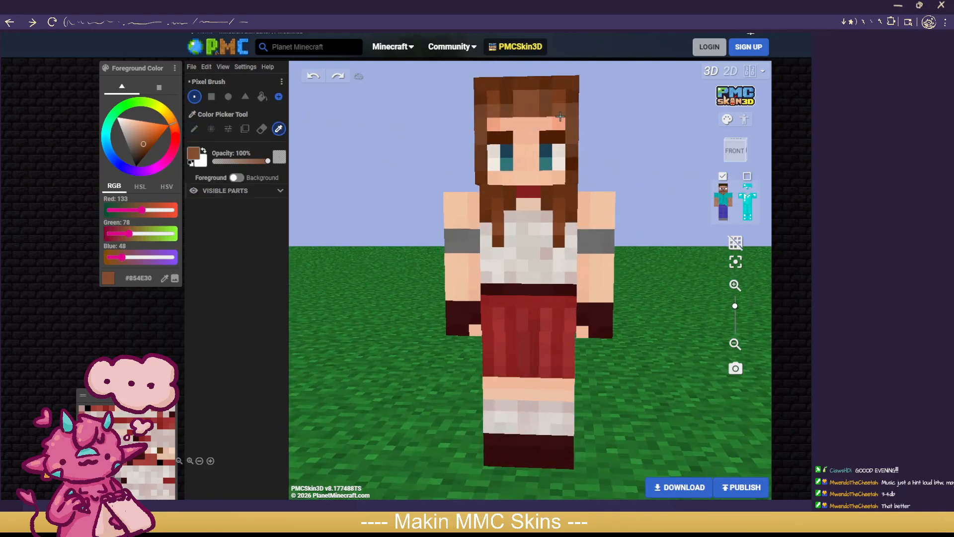
pyautogui.click(194, 129)
pyautogui.click(559, 124)
pyautogui.click(747, 178)
pyautogui.scroll(-8, 693, 209)
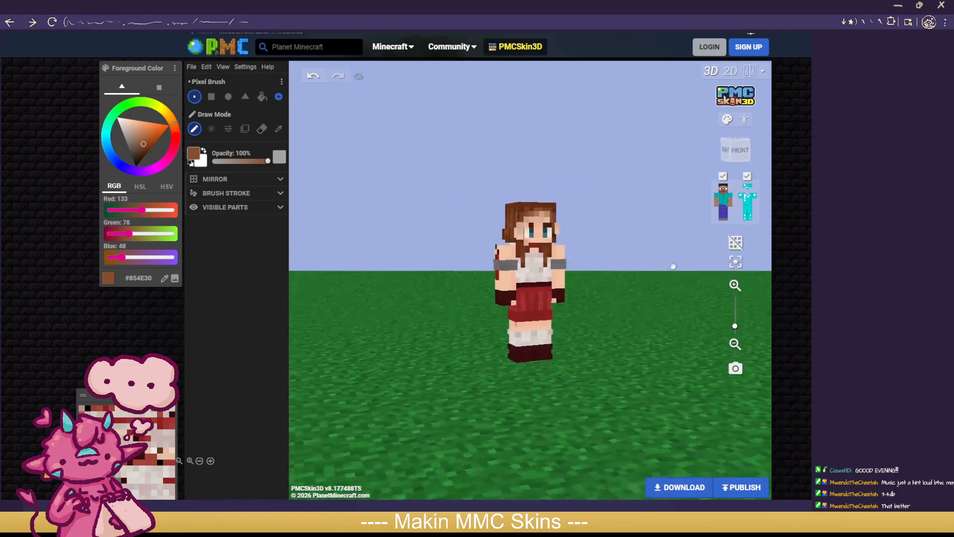
pyautogui.moveTo(673, 266); pyautogui.dragTo(586, 262)
pyautogui.scroll(2, 608, 257)
pyautogui.scroll(2, 608, 256)
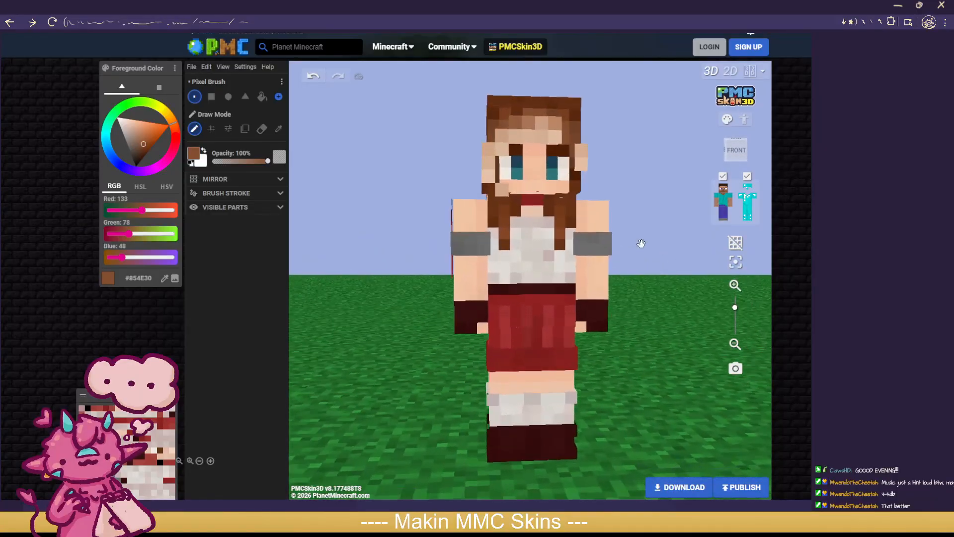
# Step: Hide the outer layer and paint over the red collar below the chin with skin tone #F2C3A3 in Noise mode
pyautogui.click(748, 177)
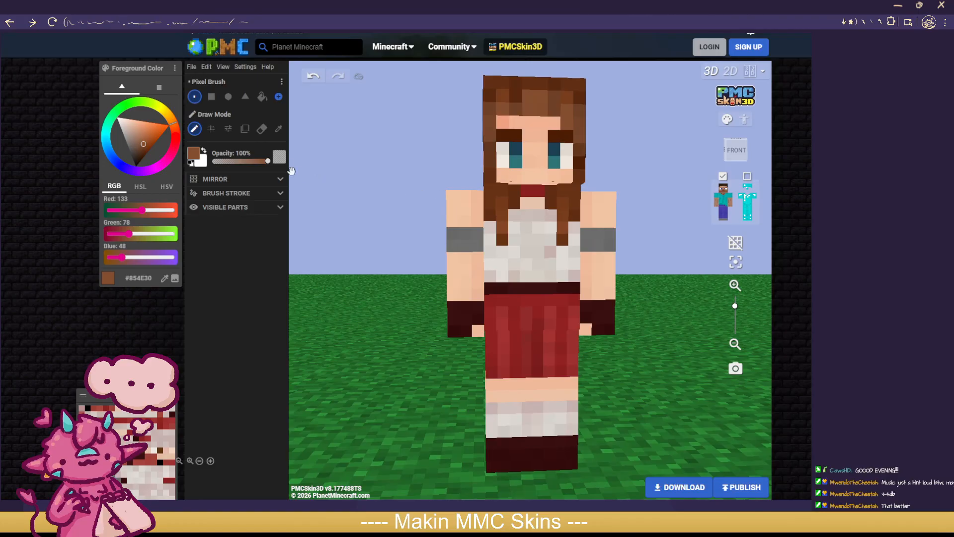
pyautogui.click(279, 129)
pyautogui.click(211, 128)
pyautogui.click(464, 198)
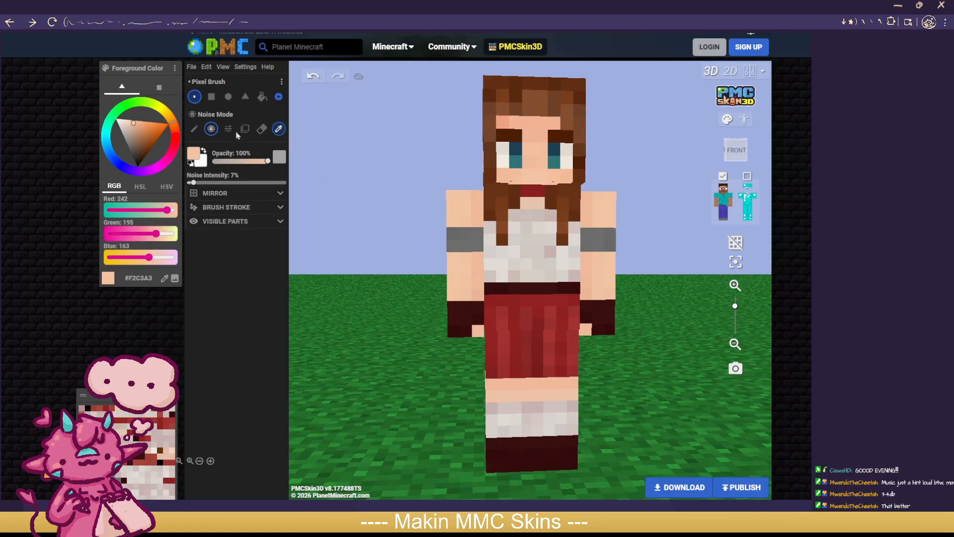
pyautogui.click(528, 188)
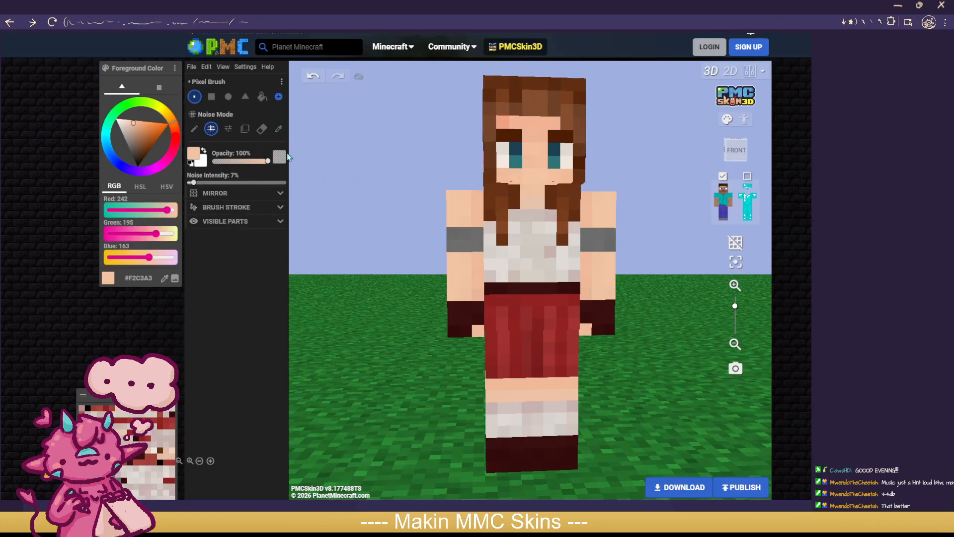
# Step: Draw a lower red collar on the base of the neck with the skirt red #8D2121, and show the outer layer
pyautogui.click(279, 128)
pyautogui.click(514, 304)
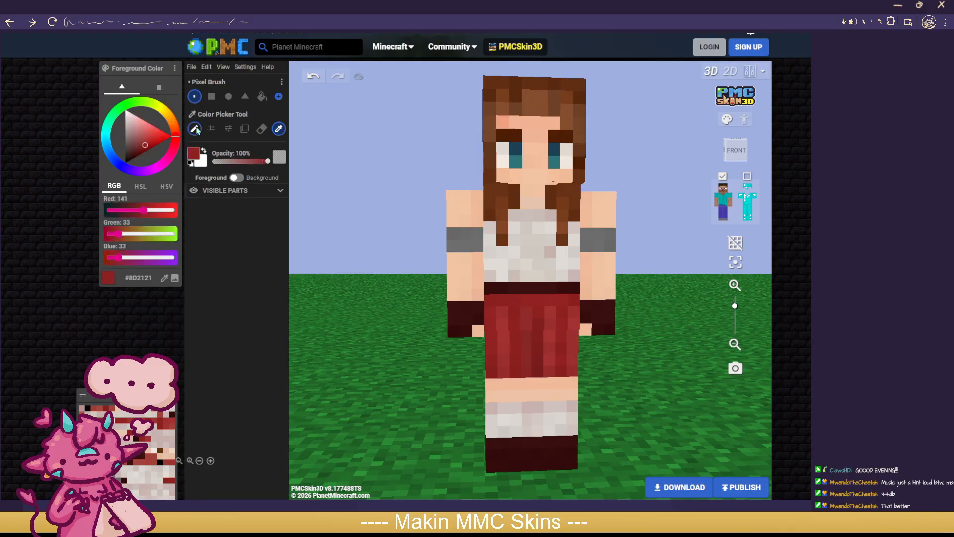
pyautogui.click(195, 129)
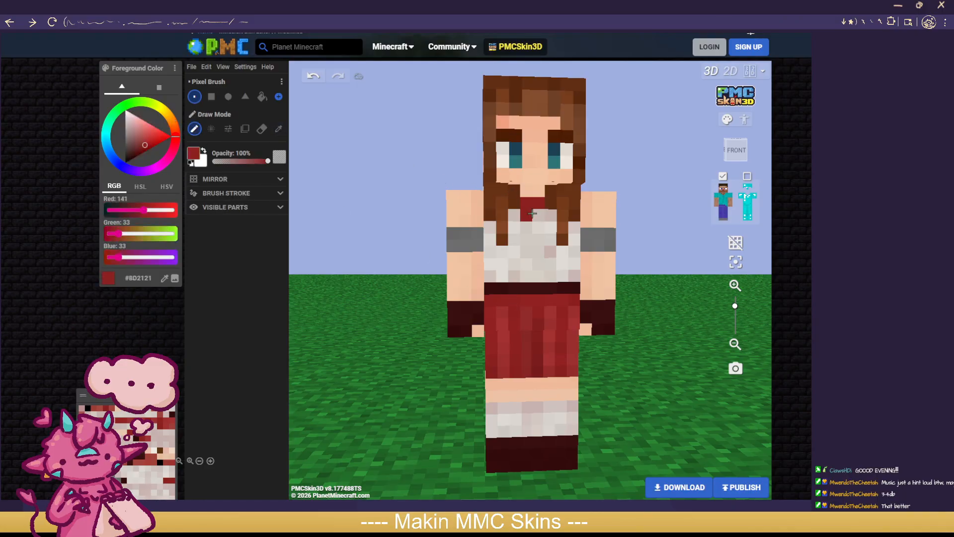
pyautogui.moveTo(684, 246); pyautogui.dragTo(695, 252)
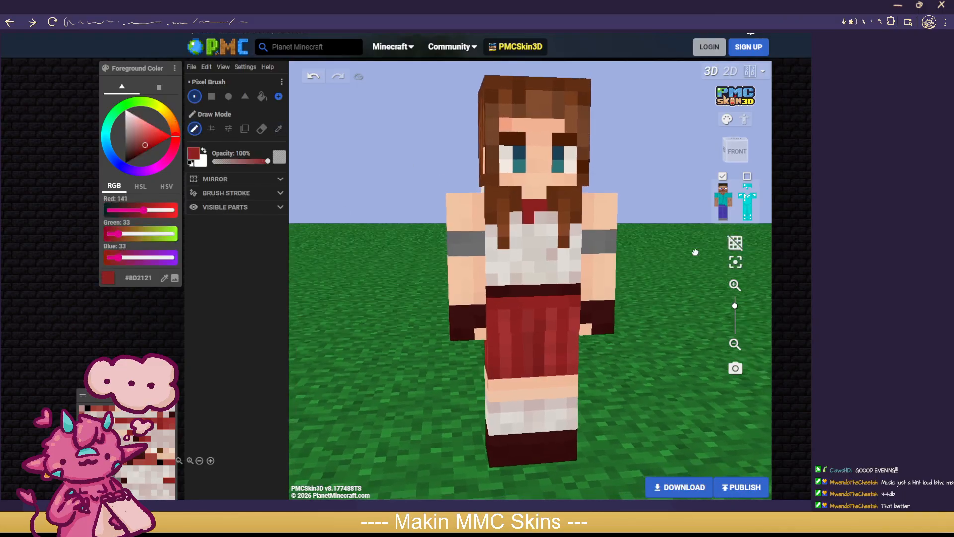
pyautogui.click(747, 177)
# Step: Check the whole skin from the front and the side, and download it as a skin file
pyautogui.scroll(-4, 676, 255)
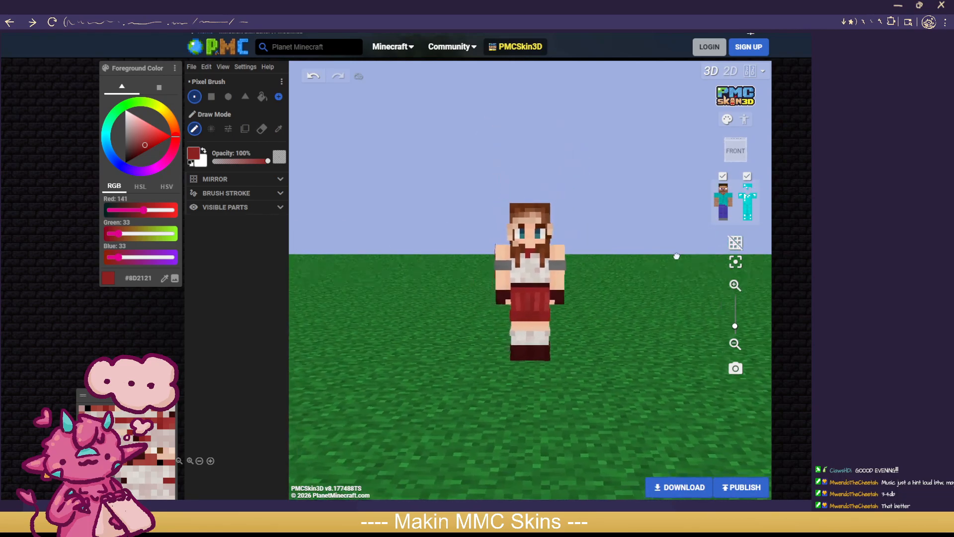
pyautogui.scroll(-2, 667, 252)
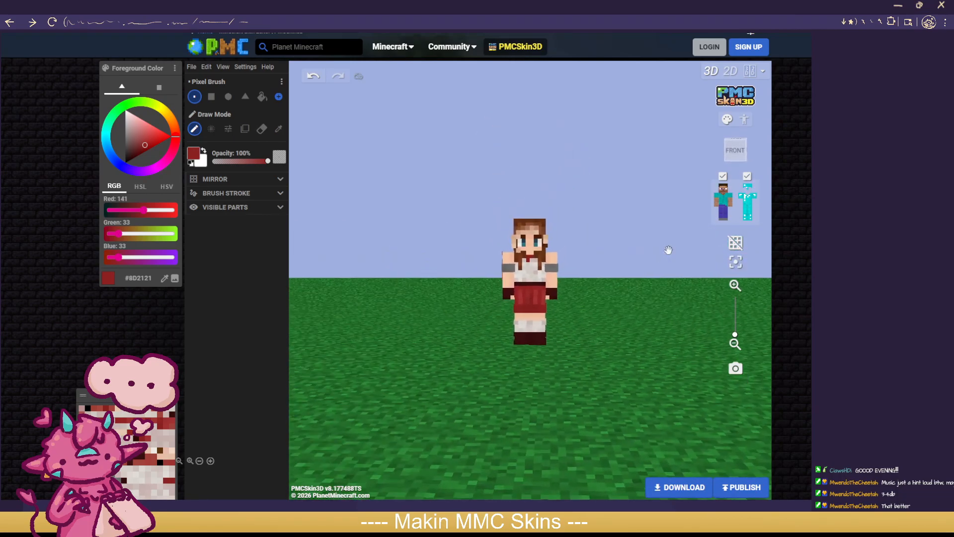
pyautogui.moveTo(668, 250)
pyautogui.mouseDown()
pyautogui.moveTo(688, 249)
pyautogui.moveTo(696, 262)
pyautogui.moveTo(404, 270)
pyautogui.moveTo(668, 269)
pyautogui.mouseUp()
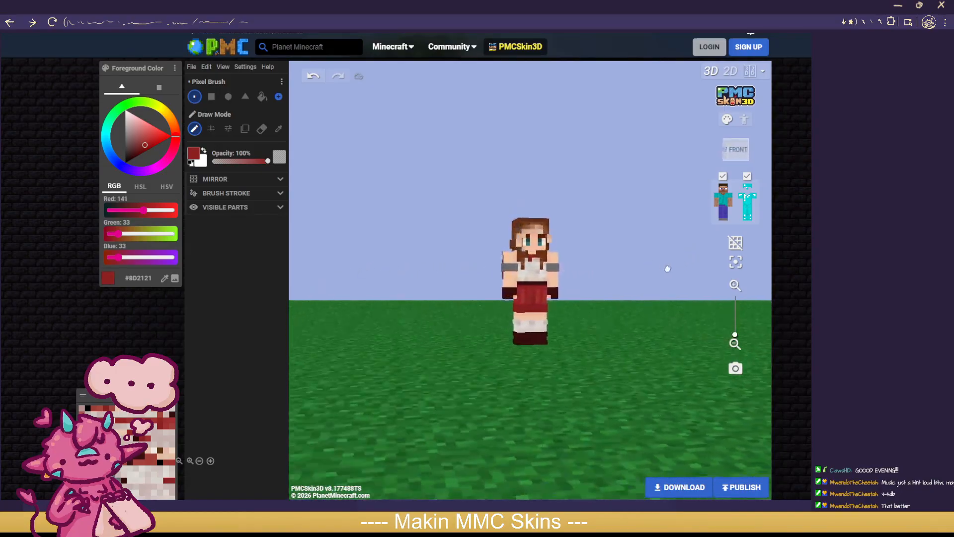
pyautogui.scroll(3, 657, 299)
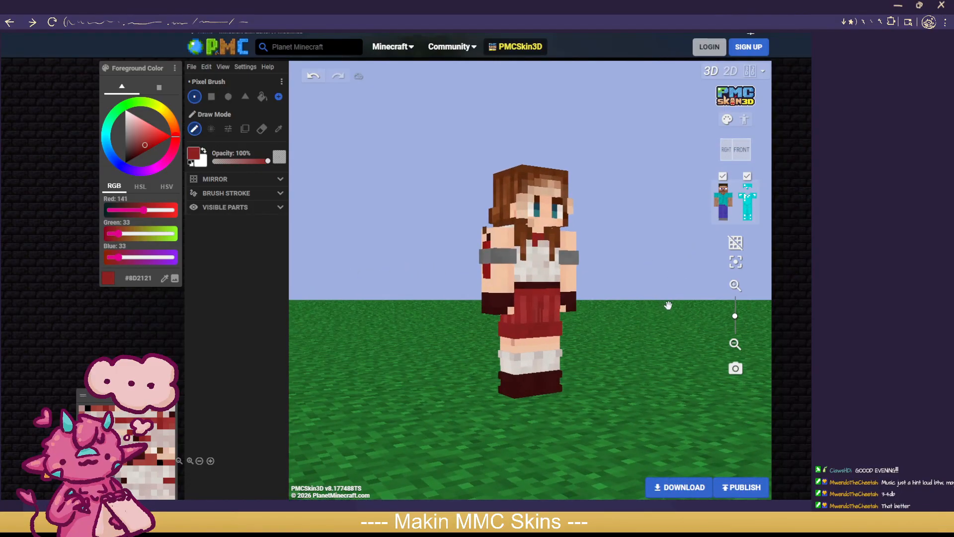
pyautogui.moveTo(669, 305)
pyautogui.mouseDown()
pyautogui.moveTo(341, 309)
pyautogui.moveTo(653, 313)
pyautogui.mouseUp()
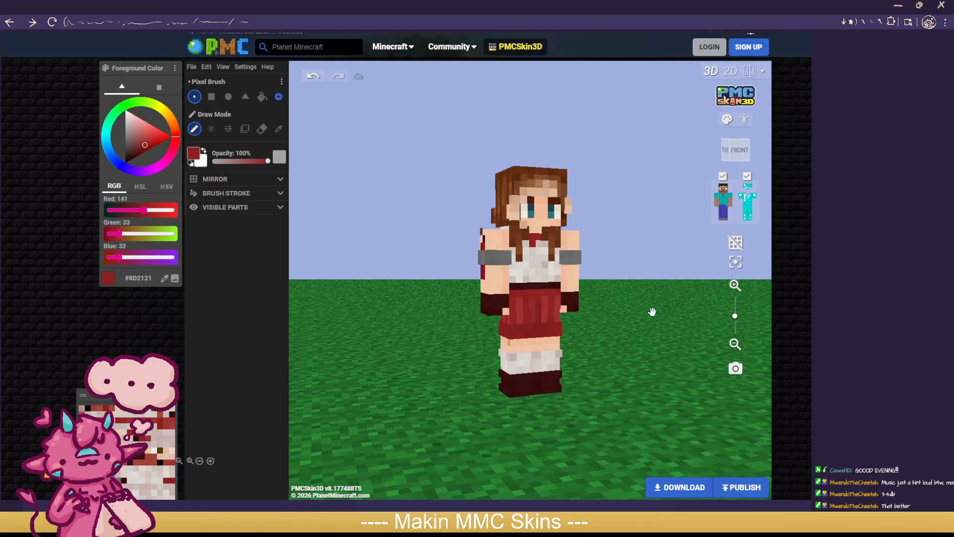
pyautogui.click(192, 68)
pyautogui.click(244, 184)
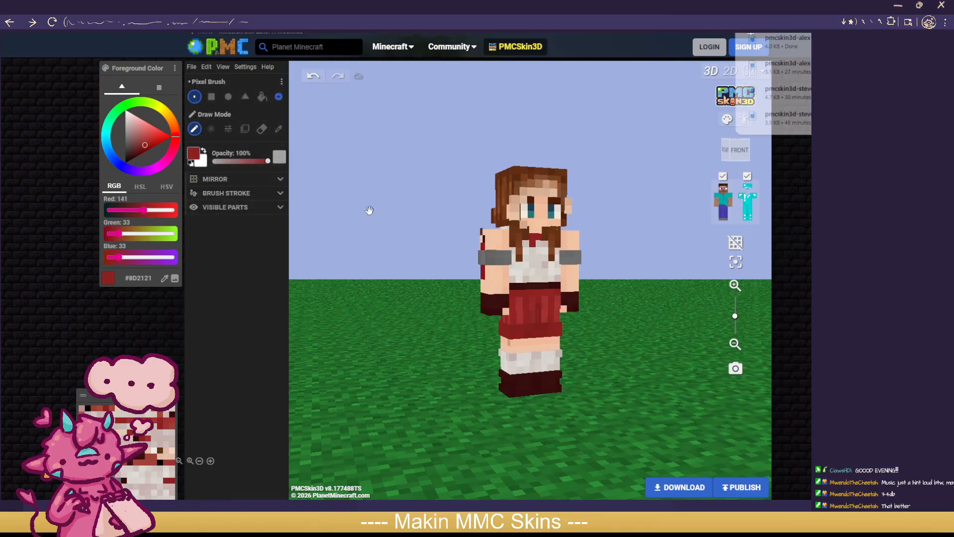
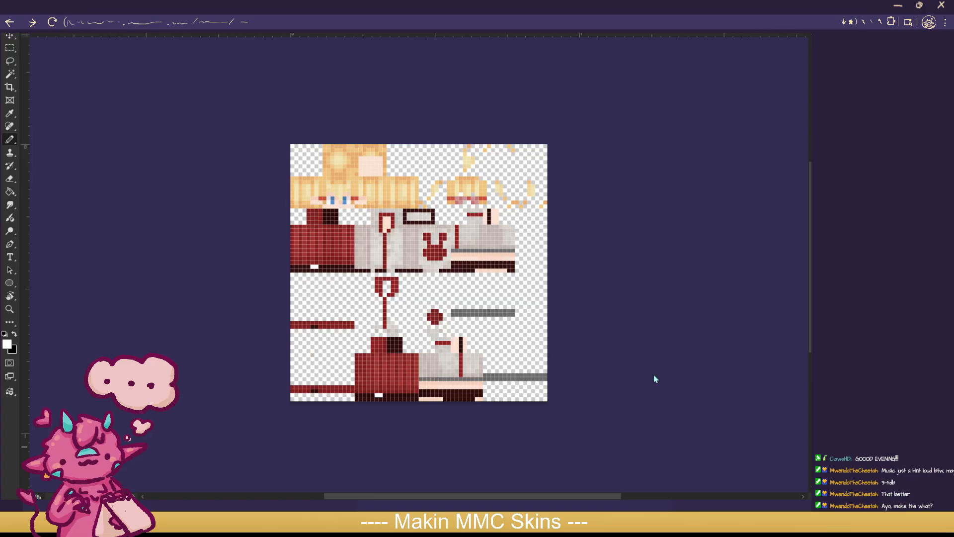
# Step: Switch from the Pencil to the Brush tool, undo the test stamp, and shrink the brush to about two skin pixels wide
pyautogui.hotkey('ctrl', '+')
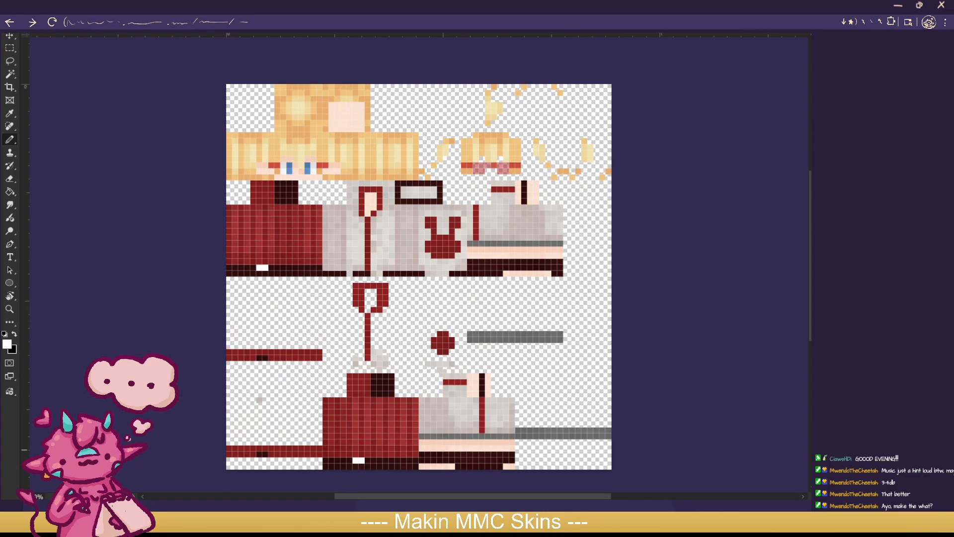
pyautogui.rightClick(10, 141)
pyautogui.click(39, 144)
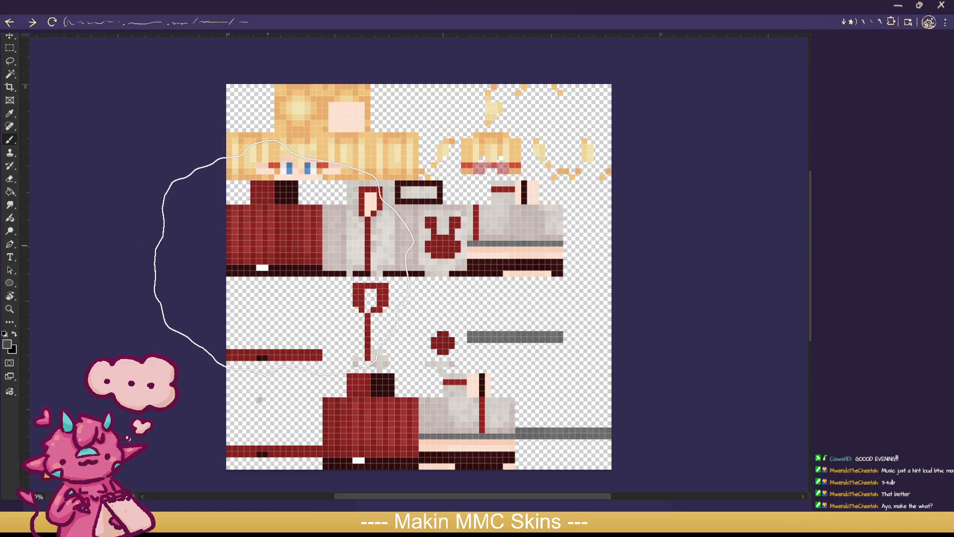
pyautogui.click(308, 254)
pyautogui.hotkey('ctrl', 'z')
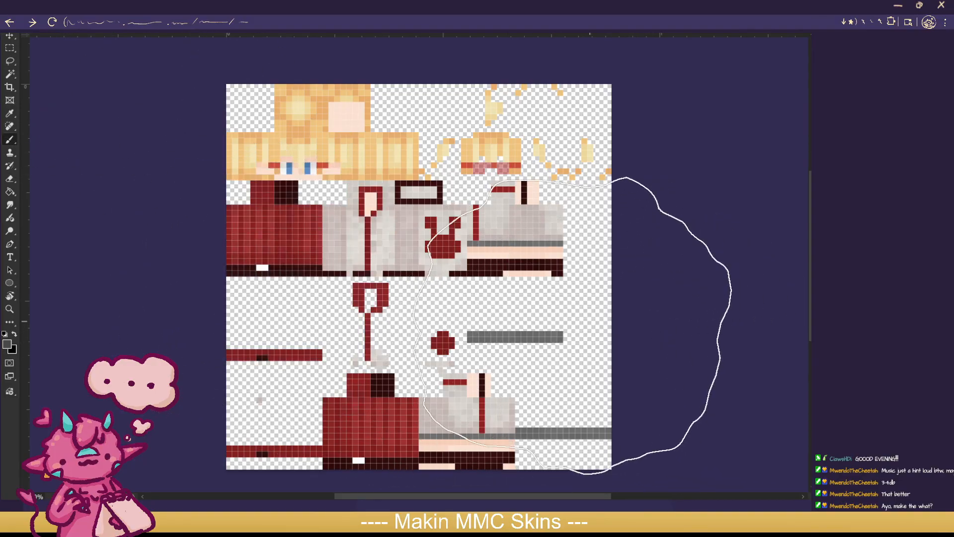
pyautogui.press('[')
pyautogui.press('[')
pyautogui.press('[')
pyautogui.press('[')
pyautogui.press('[')
pyautogui.press('[')
pyautogui.press('[')
pyautogui.press('[')
pyautogui.press('[')
pyautogui.press('[')
pyautogui.press('[')
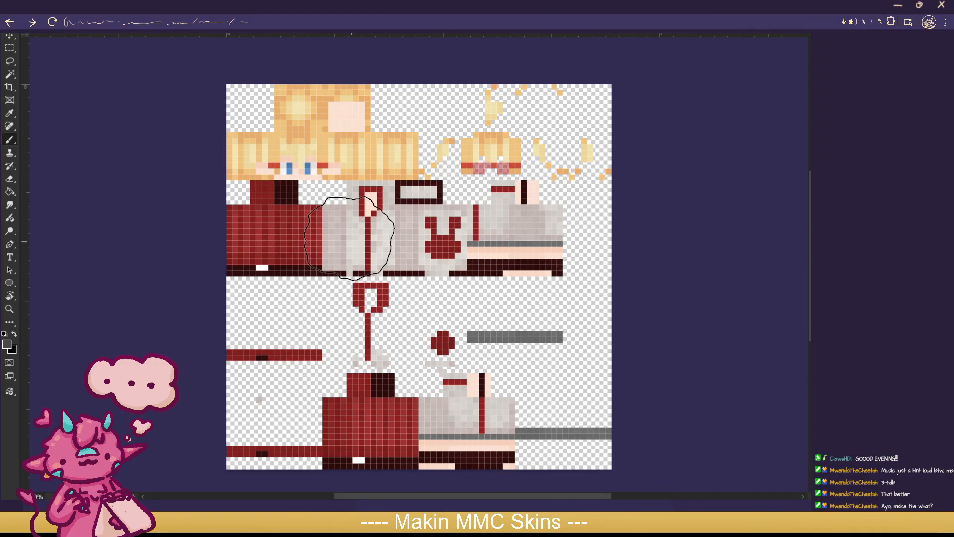
pyautogui.press('[')
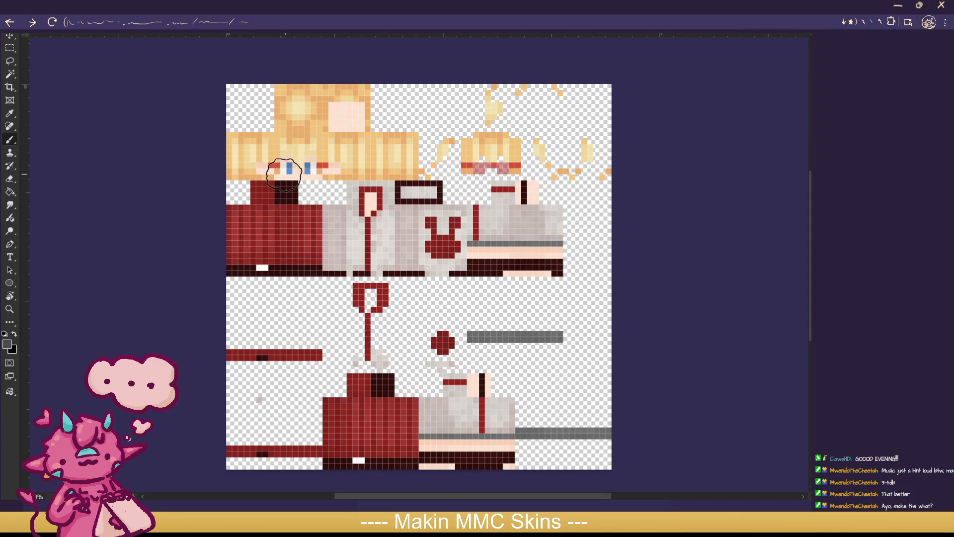
pyautogui.press('[')
pyautogui.press('[')
# Step: Brush dark grey smudges across the blonde skin's lower face, the edges of its outer face layer, and the torso's front and side
pyautogui.click(268, 177)
pyautogui.moveTo(282, 179)
pyautogui.mouseDown()
pyautogui.moveTo(253, 172)
pyautogui.moveTo(353, 175)
pyautogui.moveTo(296, 166)
pyautogui.mouseUp()
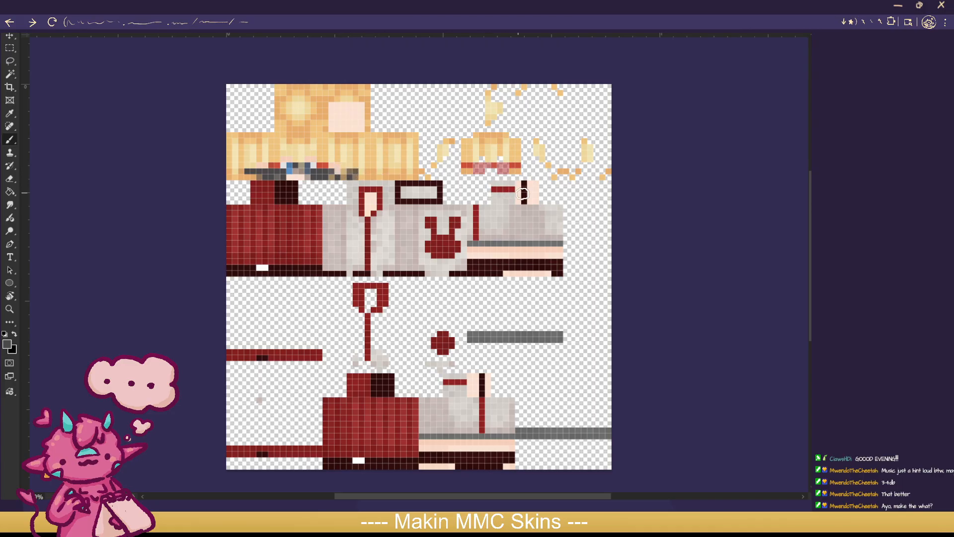
pyautogui.click(465, 172)
pyautogui.moveTo(464, 169); pyautogui.dragTo(471, 172)
pyautogui.moveTo(518, 153)
pyautogui.mouseDown()
pyautogui.moveTo(517, 167)
pyautogui.moveTo(461, 158)
pyautogui.mouseUp()
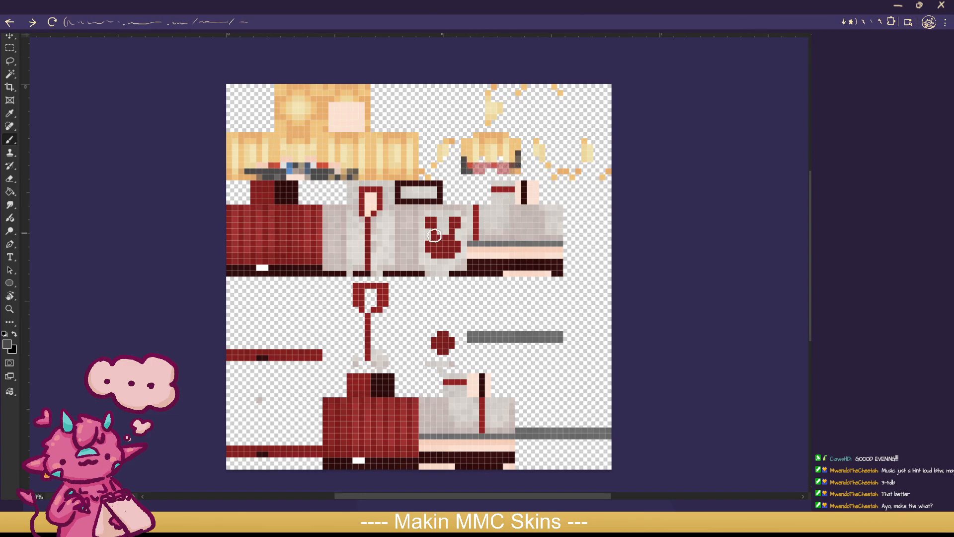
pyautogui.moveTo(391, 219)
pyautogui.mouseDown()
pyautogui.moveTo(381, 216)
pyautogui.moveTo(387, 251)
pyautogui.moveTo(402, 218)
pyautogui.mouseUp()
pyautogui.moveTo(384, 251); pyautogui.dragTo(400, 256)
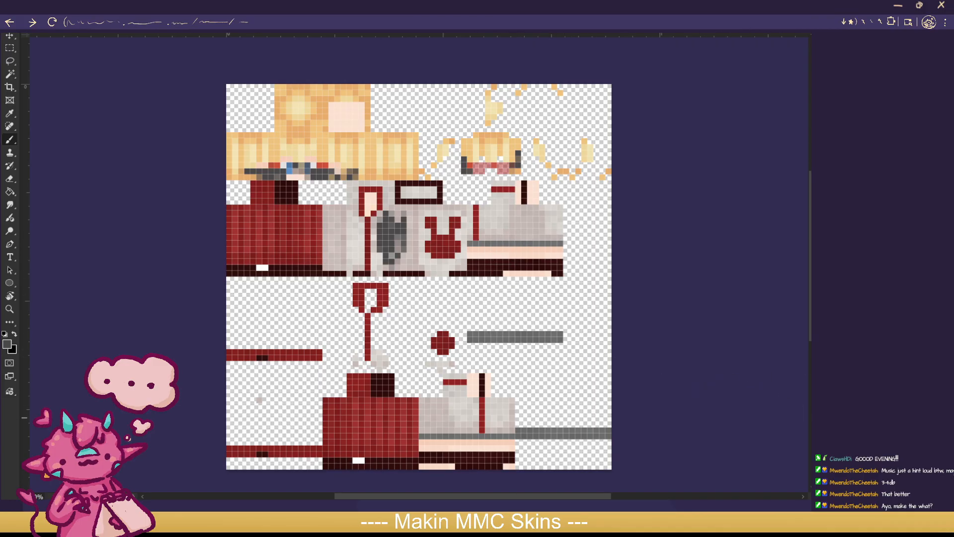
# Step: Toggle the blonde skin's visibility to compare it with the brown-haired skin
pyautogui.click(820, 368)
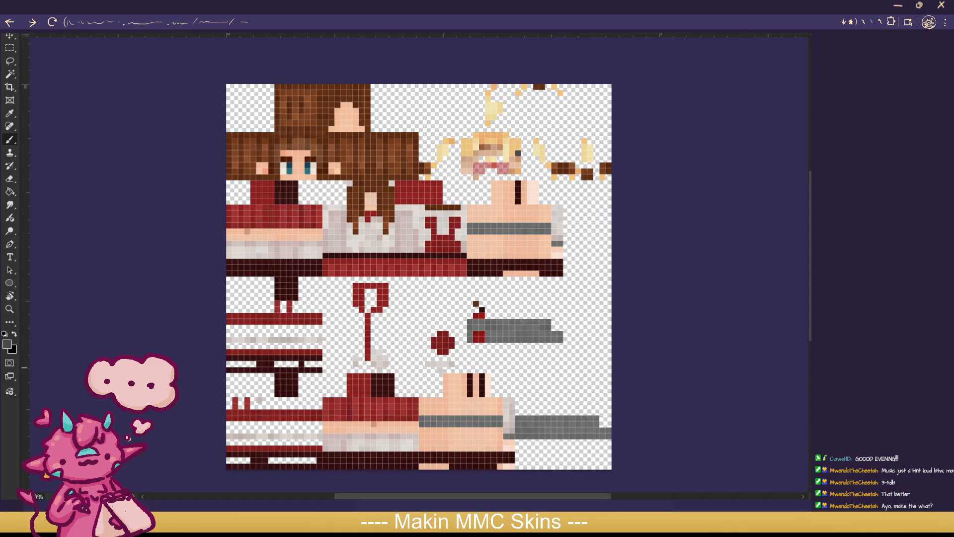
pyautogui.click(820, 368)
pyautogui.click(820, 367)
pyautogui.click(820, 367)
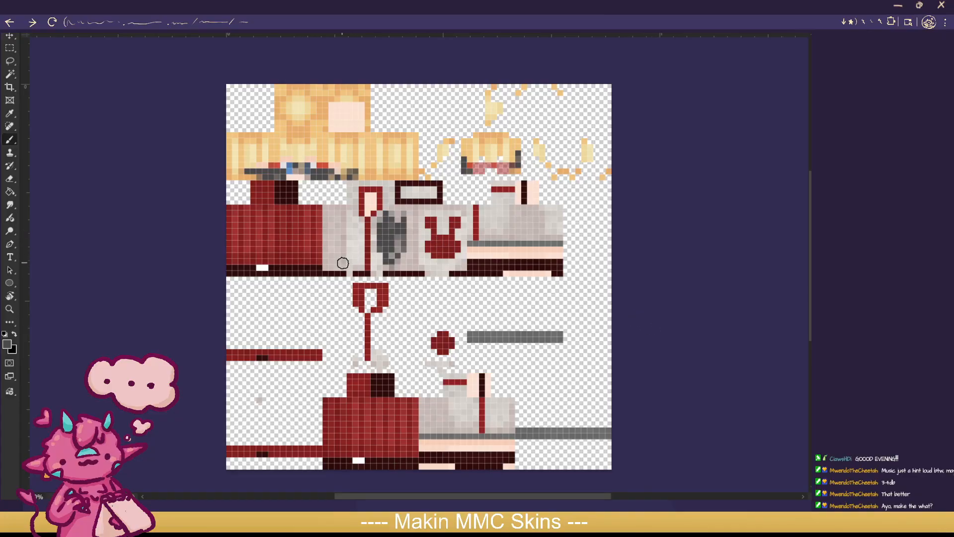
# Step: Brush dark grey smudges on the blonde skin's legs, sleeves, and the top and back of the hair
pyautogui.moveTo(257, 226)
pyautogui.mouseDown()
pyautogui.moveTo(284, 229)
pyautogui.moveTo(263, 221)
pyautogui.moveTo(298, 260)
pyautogui.mouseUp()
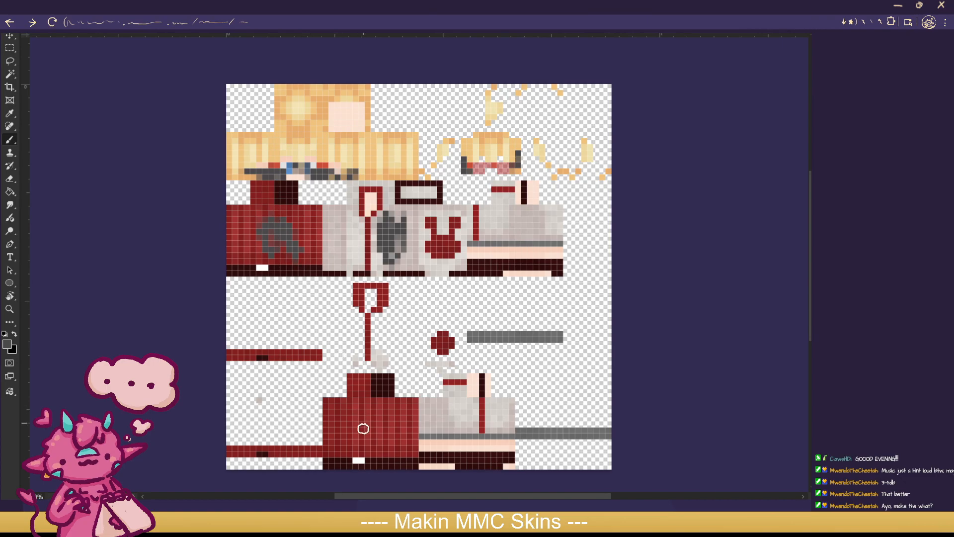
pyautogui.moveTo(338, 421)
pyautogui.mouseDown()
pyautogui.moveTo(368, 420)
pyautogui.moveTo(386, 402)
pyautogui.moveTo(335, 446)
pyautogui.mouseUp()
pyautogui.moveTo(461, 407); pyautogui.dragTo(462, 421)
pyautogui.moveTo(492, 229)
pyautogui.mouseDown()
pyautogui.moveTo(496, 217)
pyautogui.moveTo(506, 231)
pyautogui.moveTo(489, 241)
pyautogui.moveTo(490, 224)
pyautogui.moveTo(458, 228)
pyautogui.moveTo(461, 217)
pyautogui.mouseUp()
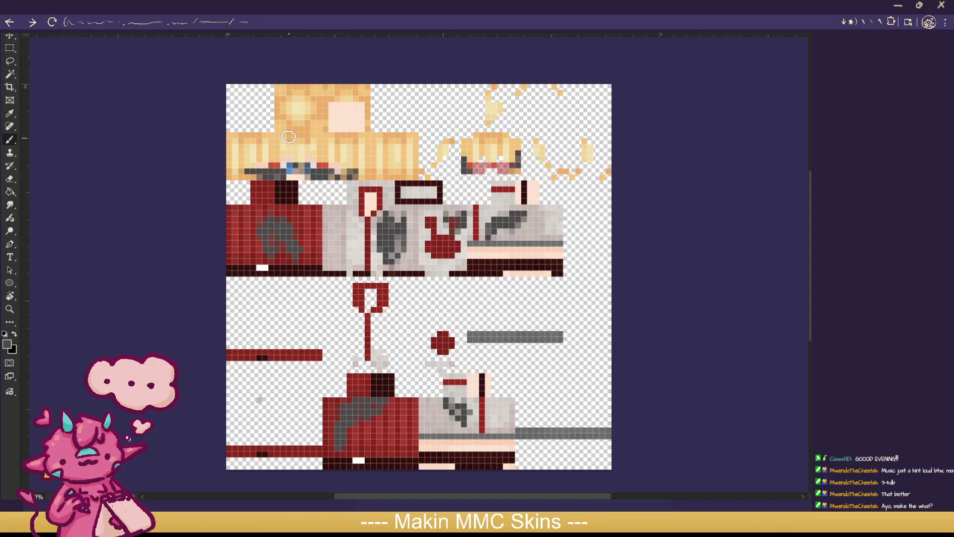
pyautogui.moveTo(305, 118)
pyautogui.mouseDown()
pyautogui.moveTo(311, 101)
pyautogui.moveTo(304, 118)
pyautogui.moveTo(297, 98)
pyautogui.moveTo(313, 102)
pyautogui.mouseUp()
pyautogui.moveTo(383, 146)
pyautogui.mouseDown()
pyautogui.moveTo(393, 161)
pyautogui.moveTo(405, 149)
pyautogui.mouseUp()
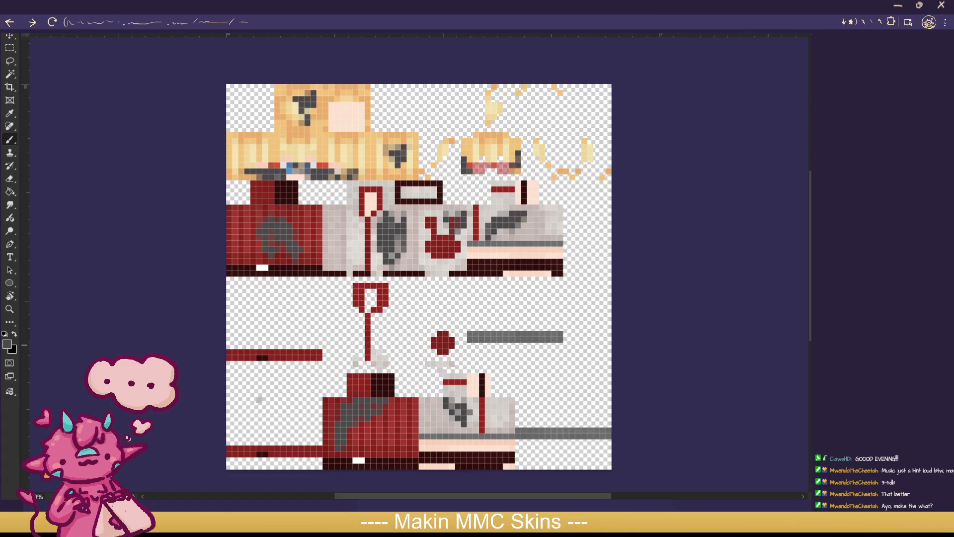
# Step: Lower the opacity of the blonde skin's grey smudges and soften them with a reduced eraser
pyautogui.moveTo(919, 309); pyautogui.dragTo(892, 310)
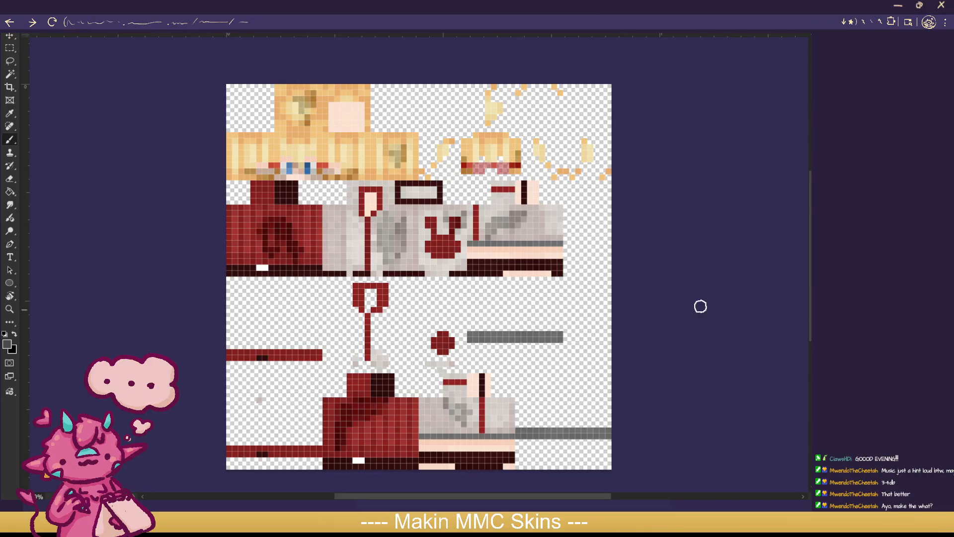
pyautogui.press('e')
pyautogui.press('[')
pyautogui.press('[')
pyautogui.press('[')
pyautogui.press('[')
pyautogui.press('[')
pyautogui.press('[')
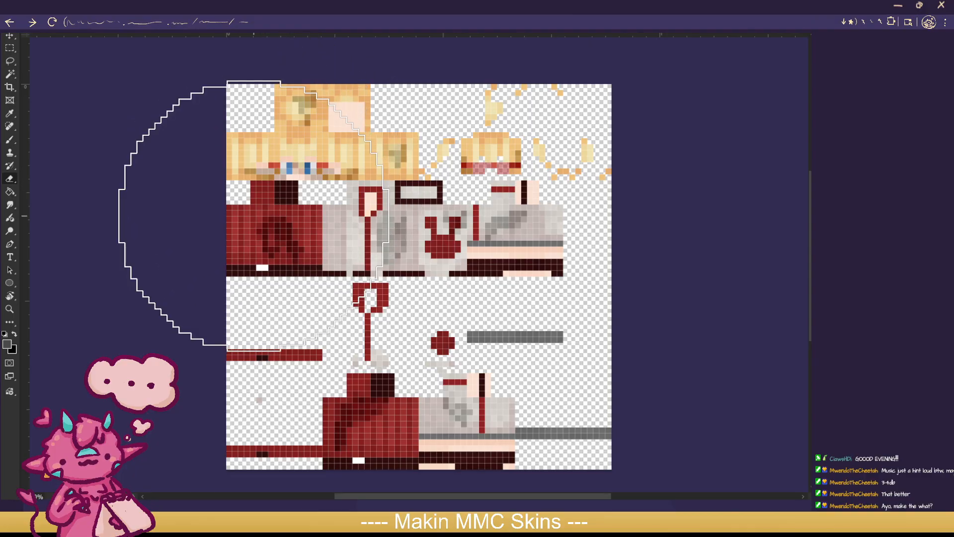
pyautogui.press('[')
pyautogui.press('[')
pyautogui.press('[')
pyautogui.press('[')
pyautogui.press('[')
pyautogui.press('[')
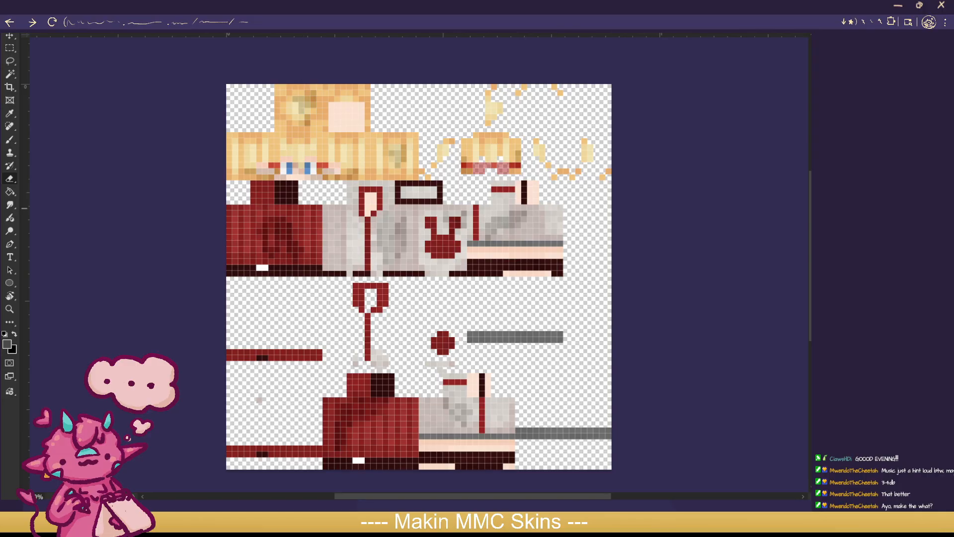
# Step: Hide the smudged blonde skin and show the skin with the red and white striped hat
pyautogui.click(822, 401)
pyautogui.click(822, 444)
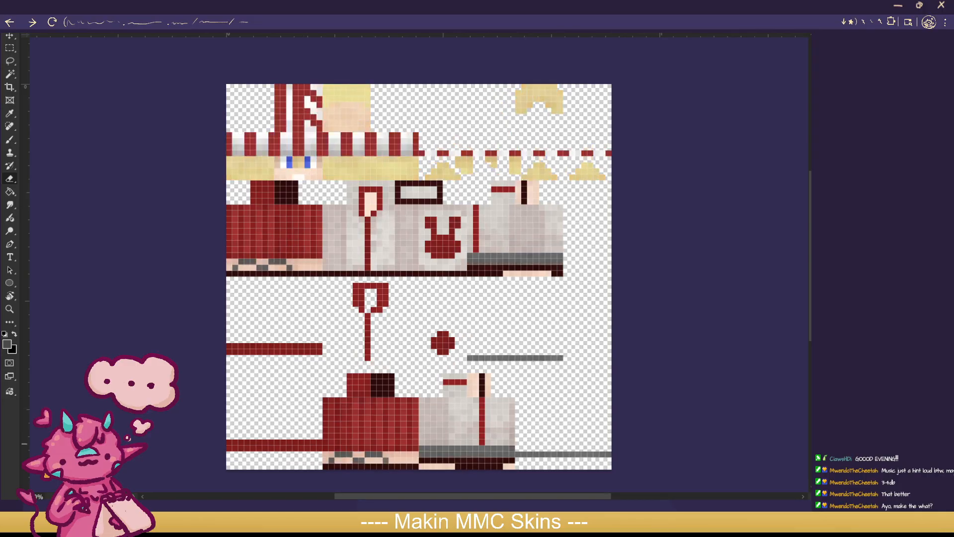
pyautogui.hotkey('ctrl', '0')
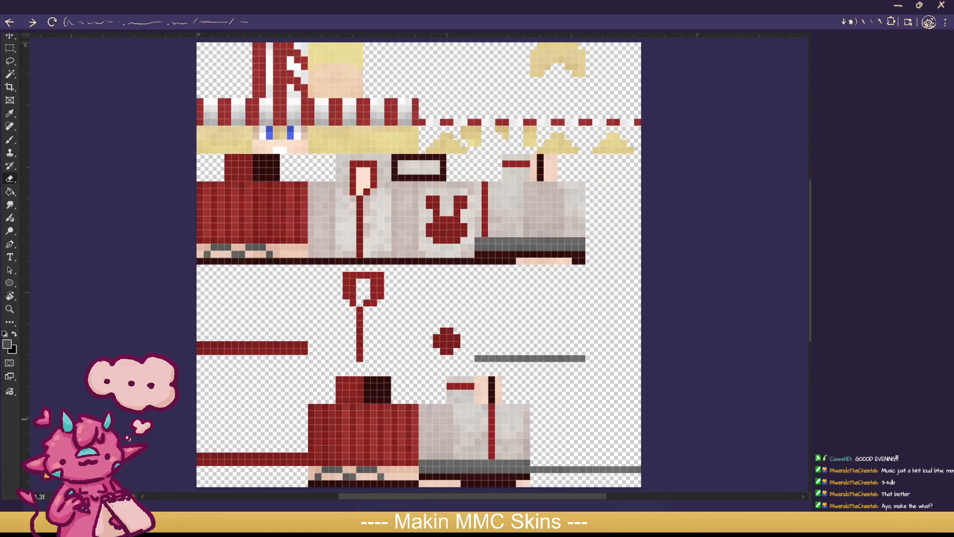
pyautogui.press('b')
pyautogui.hotkey('ctrl', 'z')
pyautogui.hotkey('ctrl', 'z')
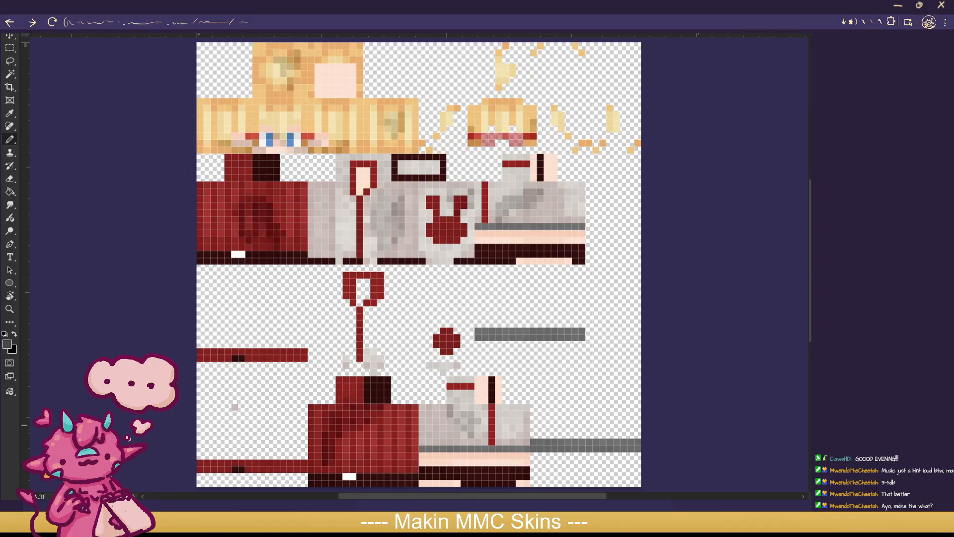
pyautogui.hotkey('ctrl', 'shift', 'z')
pyautogui.hotkey('ctrl', 'z')
pyautogui.moveTo(821, 419); pyautogui.dragTo(821, 453)
pyautogui.click(821, 401)
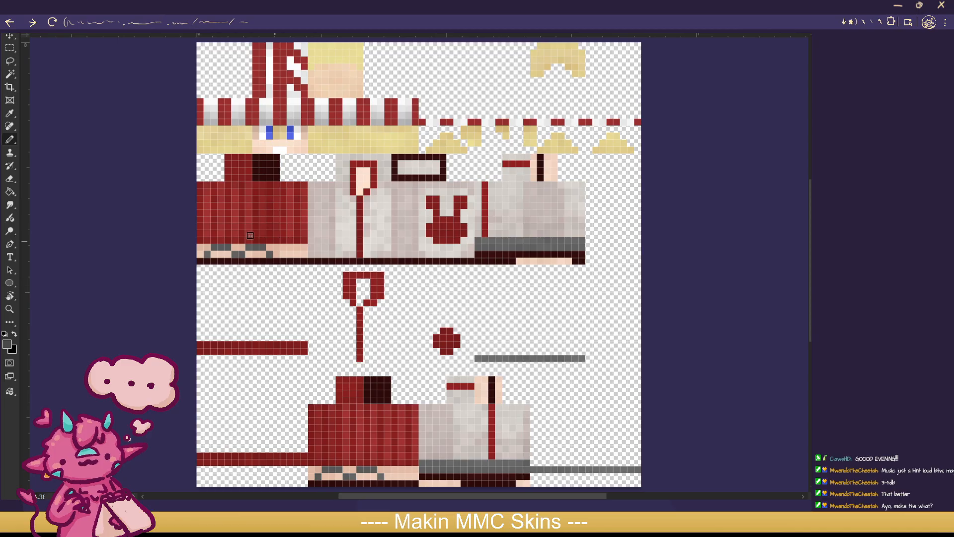
# Step: With the Brush tool, paint dark grey smudges on the striped-hat skin's chest and on the side, top and back of its head
pyautogui.rightClick(9, 140)
pyautogui.click(42, 141)
pyautogui.moveTo(371, 203); pyautogui.dragTo(365, 248)
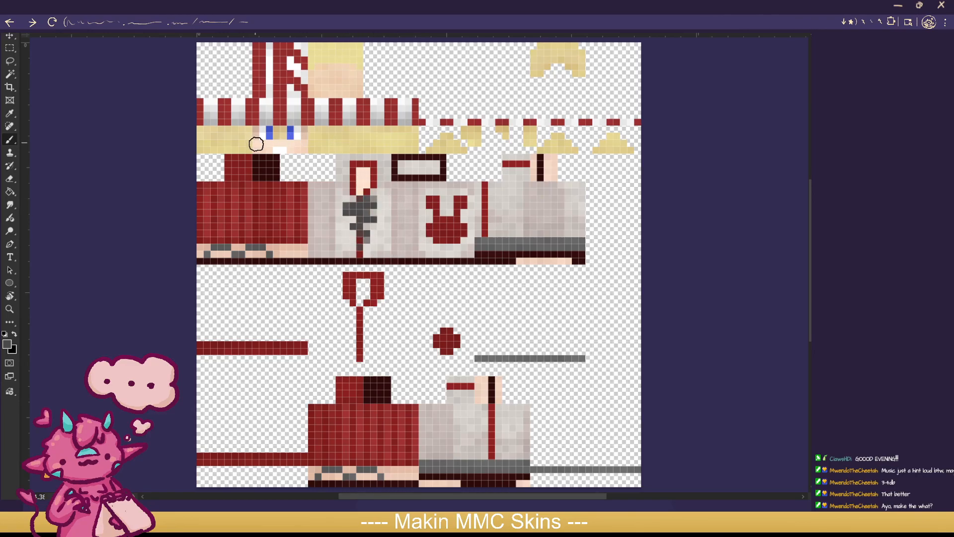
pyautogui.moveTo(209, 104)
pyautogui.mouseDown()
pyautogui.moveTo(233, 107)
pyautogui.moveTo(206, 114)
pyautogui.moveTo(214, 116)
pyautogui.mouseUp()
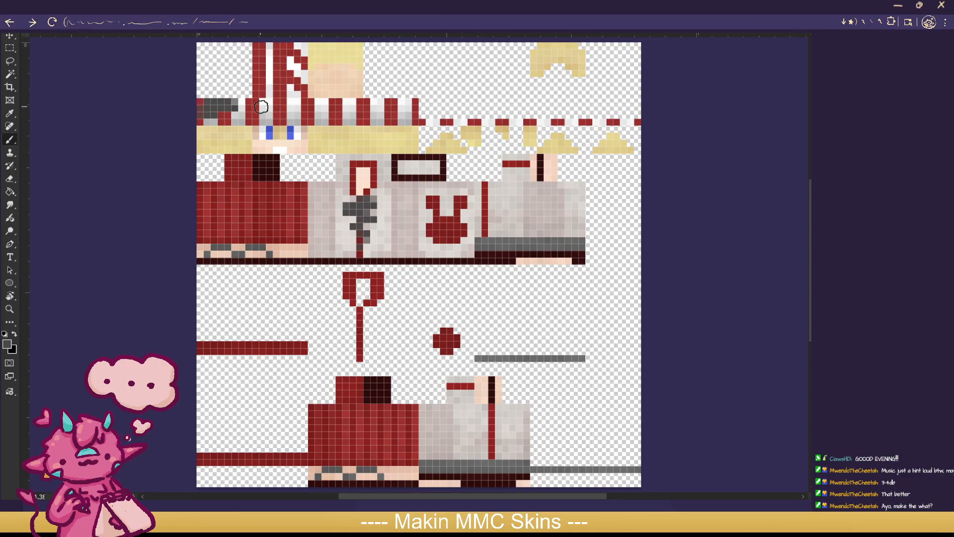
pyautogui.moveTo(260, 73)
pyautogui.mouseDown()
pyautogui.moveTo(270, 67)
pyautogui.moveTo(258, 73)
pyautogui.moveTo(259, 62)
pyautogui.mouseUp()
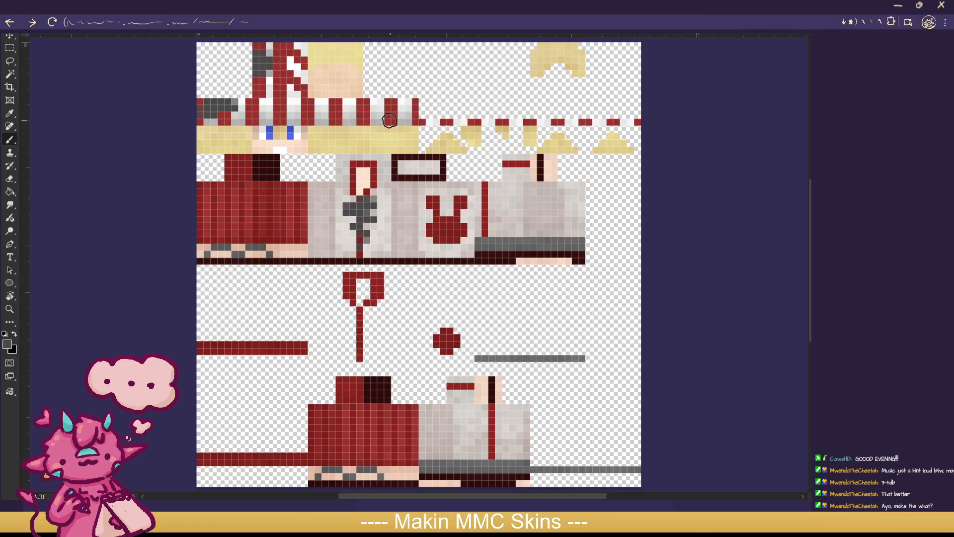
pyautogui.moveTo(382, 114)
pyautogui.mouseDown()
pyautogui.moveTo(397, 129)
pyautogui.moveTo(386, 144)
pyautogui.mouseUp()
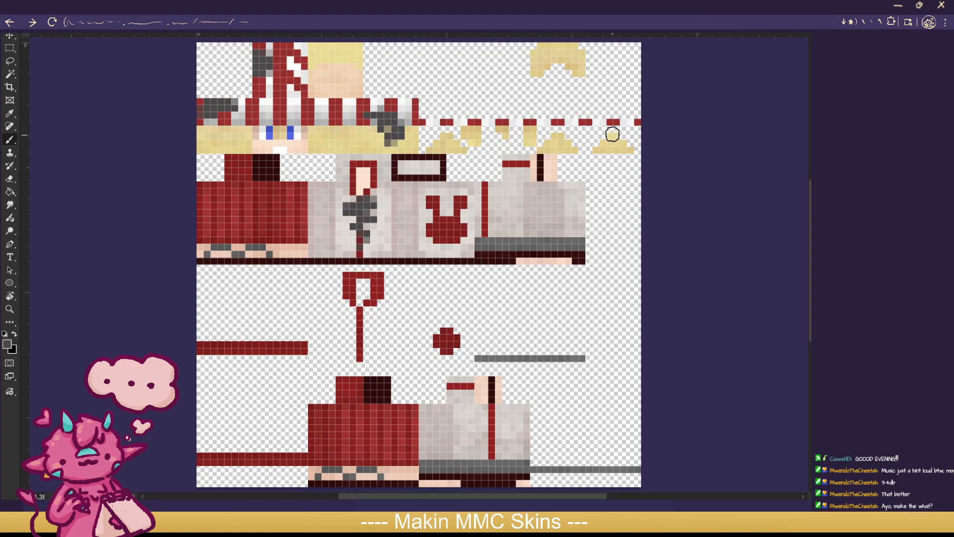
# Step: Smudge dark grey over the back and underside of the striped-hat skin's outer head layer, redoing the first stroke
pyautogui.moveTo(614, 133)
pyautogui.mouseDown()
pyautogui.moveTo(607, 124)
pyautogui.moveTo(617, 145)
pyautogui.mouseUp()
pyautogui.hotkey('ctrl', 'z')
pyautogui.moveTo(603, 150); pyautogui.dragTo(627, 149)
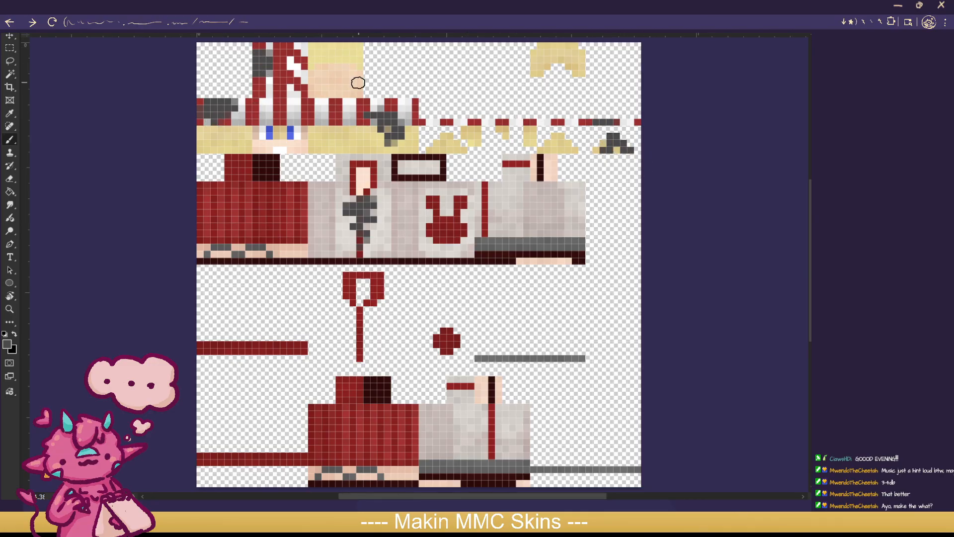
pyautogui.moveTo(547, 65)
pyautogui.mouseDown()
pyautogui.moveTo(540, 56)
pyautogui.moveTo(537, 78)
pyautogui.mouseUp()
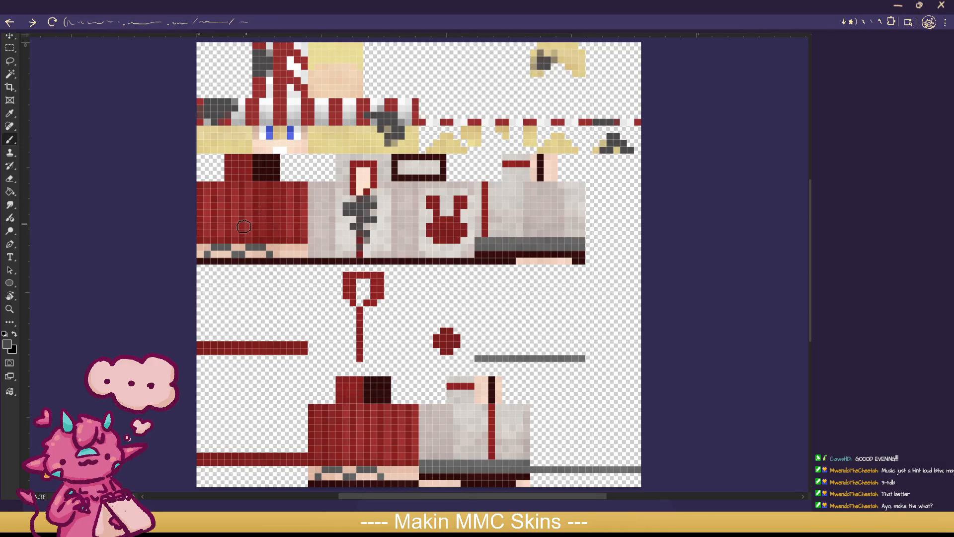
# Step: Brush dark grey smudges over both legs and the sleeves of the striped-hat skin
pyautogui.moveTo(276, 246)
pyautogui.mouseDown()
pyautogui.moveTo(257, 234)
pyautogui.moveTo(264, 251)
pyautogui.moveTo(277, 223)
pyautogui.moveTo(237, 204)
pyautogui.moveTo(289, 255)
pyautogui.mouseUp()
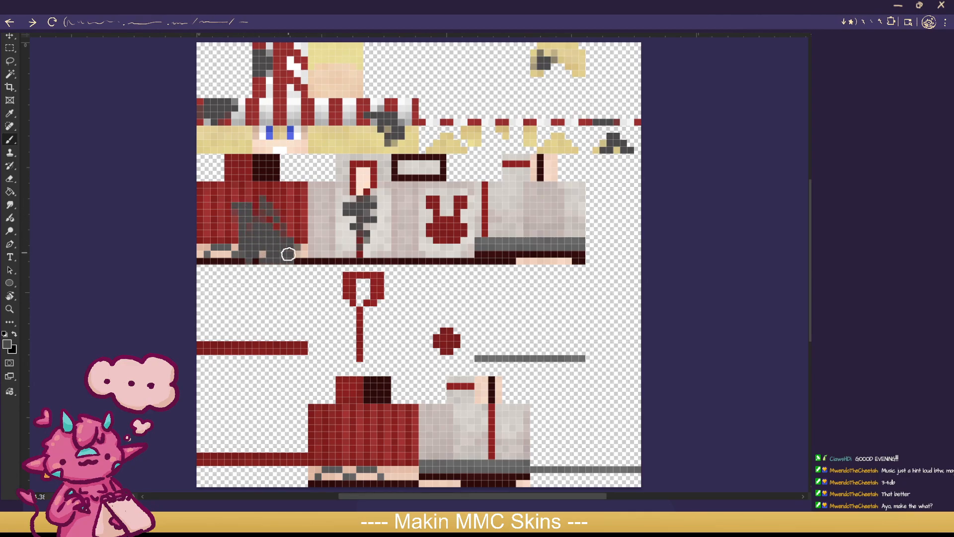
pyautogui.moveTo(344, 416); pyautogui.dragTo(318, 446)
pyautogui.moveTo(474, 416)
pyautogui.mouseDown()
pyautogui.moveTo(465, 441)
pyautogui.moveTo(458, 411)
pyautogui.mouseUp()
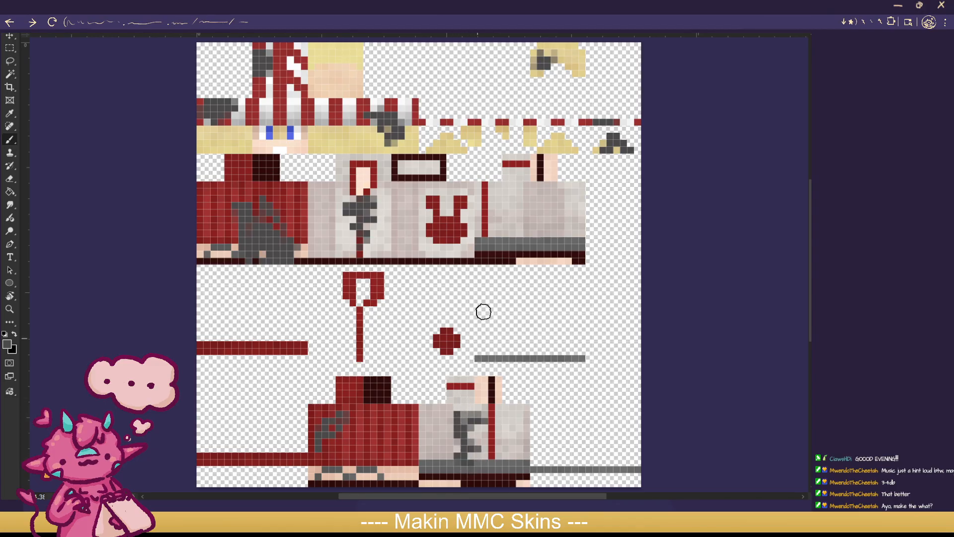
pyautogui.moveTo(486, 207)
pyautogui.mouseDown()
pyautogui.moveTo(552, 226)
pyautogui.moveTo(477, 209)
pyautogui.moveTo(484, 252)
pyautogui.moveTo(489, 221)
pyautogui.moveTo(517, 203)
pyautogui.moveTo(510, 236)
pyautogui.mouseUp()
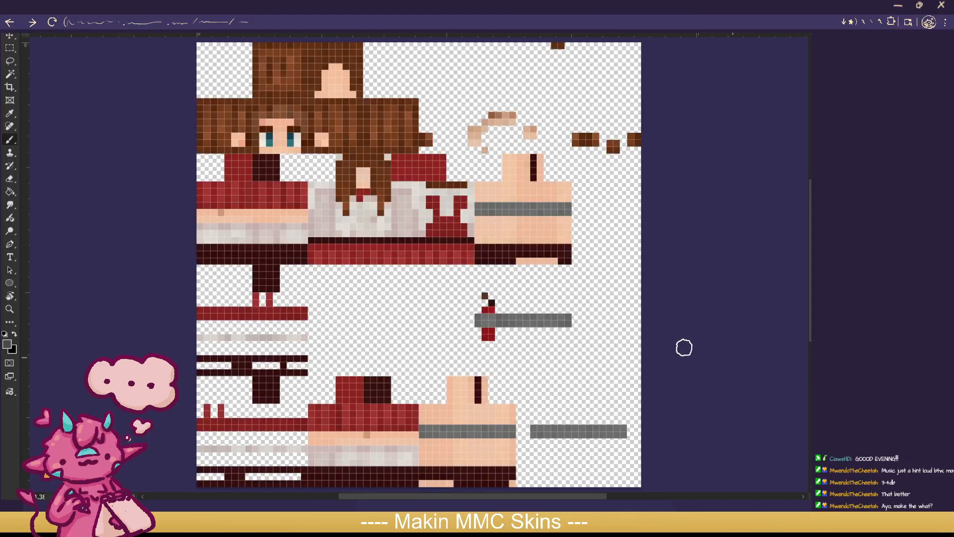
# Step: Paint dark grey smudges on the brown-haired skin's face around the eyes, and on the front, side and back of its torso
pyautogui.moveTo(260, 138)
pyautogui.mouseDown()
pyautogui.moveTo(229, 139)
pyautogui.moveTo(348, 141)
pyautogui.moveTo(209, 138)
pyautogui.moveTo(255, 125)
pyautogui.moveTo(314, 132)
pyautogui.moveTo(293, 115)
pyautogui.moveTo(243, 139)
pyautogui.moveTo(348, 147)
pyautogui.moveTo(288, 137)
pyautogui.mouseUp()
pyautogui.press('e')
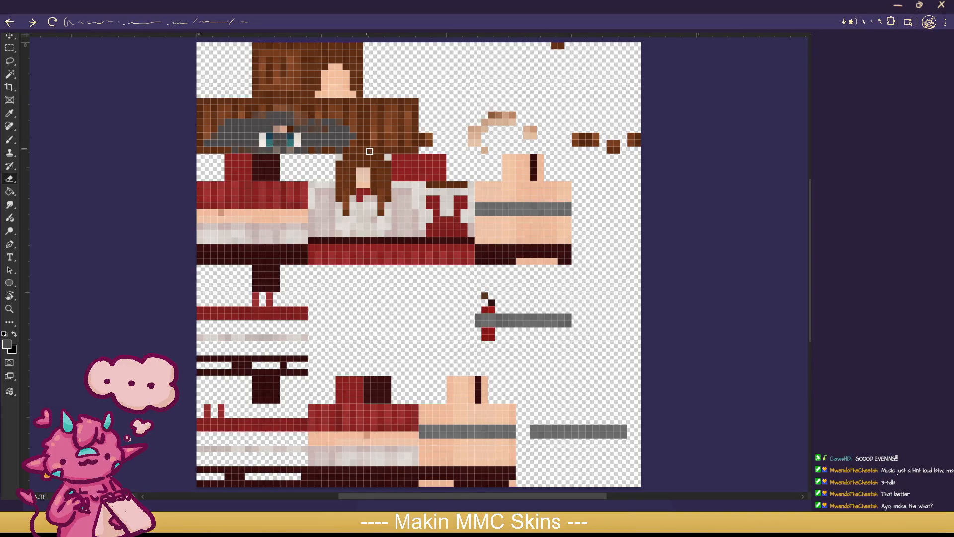
pyautogui.press('b')
pyautogui.moveTo(338, 203)
pyautogui.mouseDown()
pyautogui.moveTo(329, 211)
pyautogui.moveTo(359, 226)
pyautogui.moveTo(330, 207)
pyautogui.moveTo(330, 247)
pyautogui.moveTo(360, 258)
pyautogui.mouseUp()
pyautogui.moveTo(406, 233)
pyautogui.mouseDown()
pyautogui.moveTo(420, 196)
pyautogui.moveTo(440, 199)
pyautogui.moveTo(422, 234)
pyautogui.moveTo(438, 250)
pyautogui.mouseUp()
# Step: Brush dark grey smudges over the brown-haired skin's arms, legs and the skin-toned pixels of its outer face layer
pyautogui.moveTo(555, 225)
pyautogui.mouseDown()
pyautogui.moveTo(537, 192)
pyautogui.moveTo(508, 209)
pyautogui.moveTo(523, 220)
pyautogui.mouseUp()
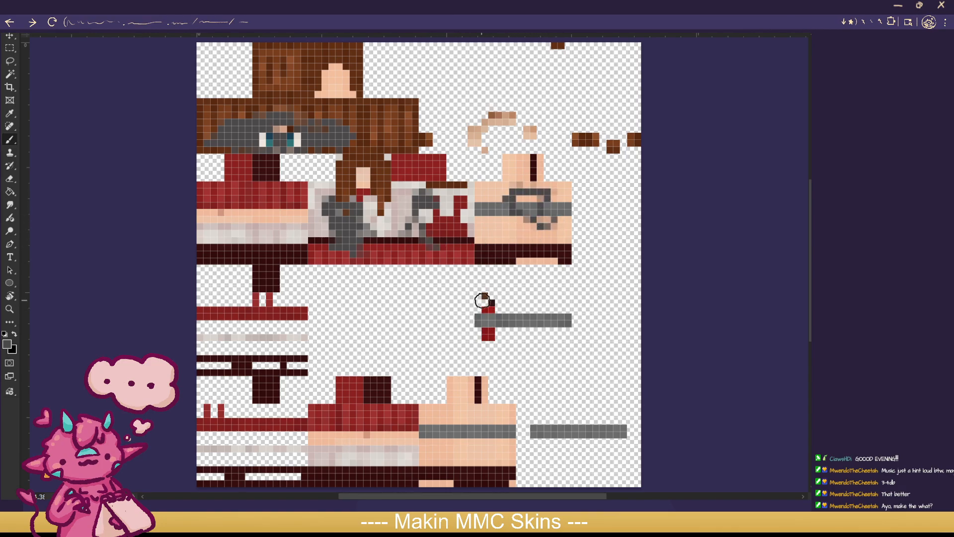
pyautogui.moveTo(538, 197)
pyautogui.mouseDown()
pyautogui.moveTo(520, 233)
pyautogui.moveTo(492, 194)
pyautogui.mouseUp()
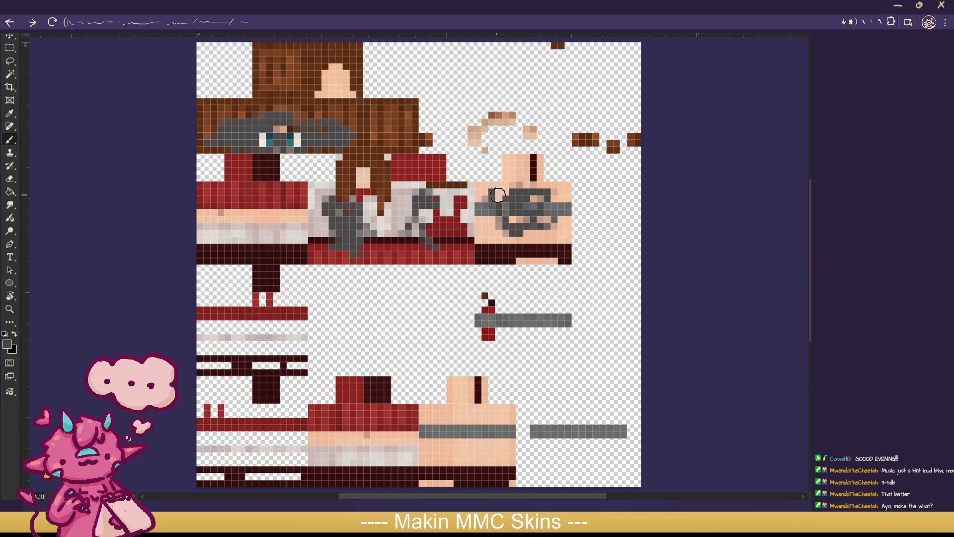
pyautogui.moveTo(449, 412)
pyautogui.mouseDown()
pyautogui.moveTo(437, 427)
pyautogui.moveTo(468, 402)
pyautogui.mouseUp()
pyautogui.moveTo(391, 428)
pyautogui.mouseDown()
pyautogui.moveTo(398, 475)
pyautogui.moveTo(363, 482)
pyautogui.moveTo(392, 479)
pyautogui.moveTo(395, 435)
pyautogui.moveTo(360, 481)
pyautogui.mouseUp()
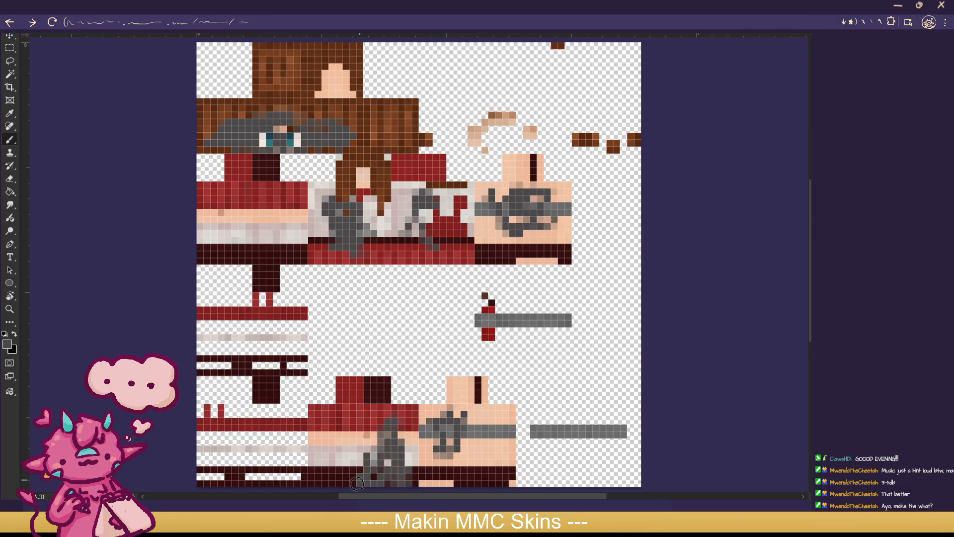
pyautogui.moveTo(222, 204)
pyautogui.mouseDown()
pyautogui.moveTo(236, 233)
pyautogui.moveTo(229, 213)
pyautogui.moveTo(255, 198)
pyautogui.mouseUp()
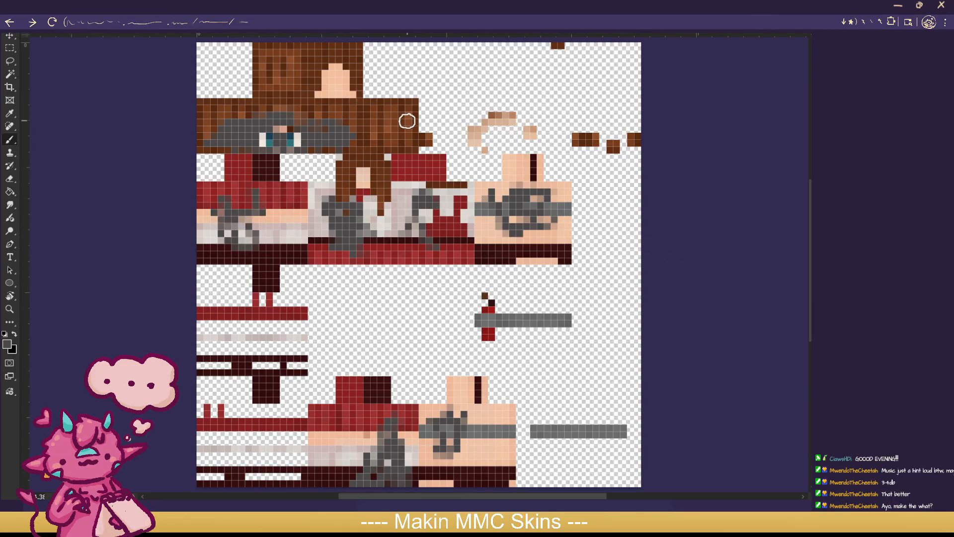
pyautogui.moveTo(479, 143); pyautogui.dragTo(486, 149)
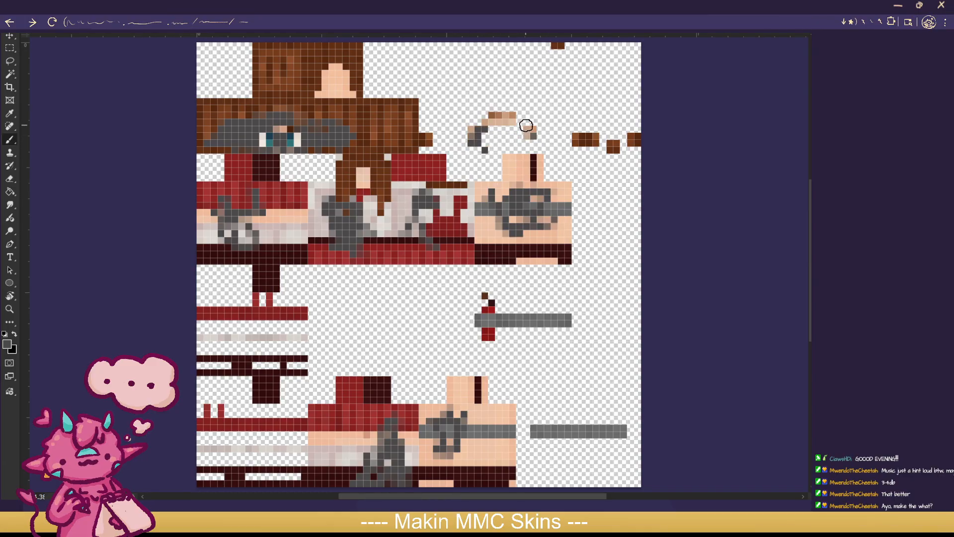
# Step: Brush a dark grey smudge onto the top of the brown-haired skin's hair and erase smudging beside its eyes
pyautogui.moveTo(285, 64)
pyautogui.mouseDown()
pyautogui.moveTo(292, 52)
pyautogui.moveTo(281, 79)
pyautogui.mouseUp()
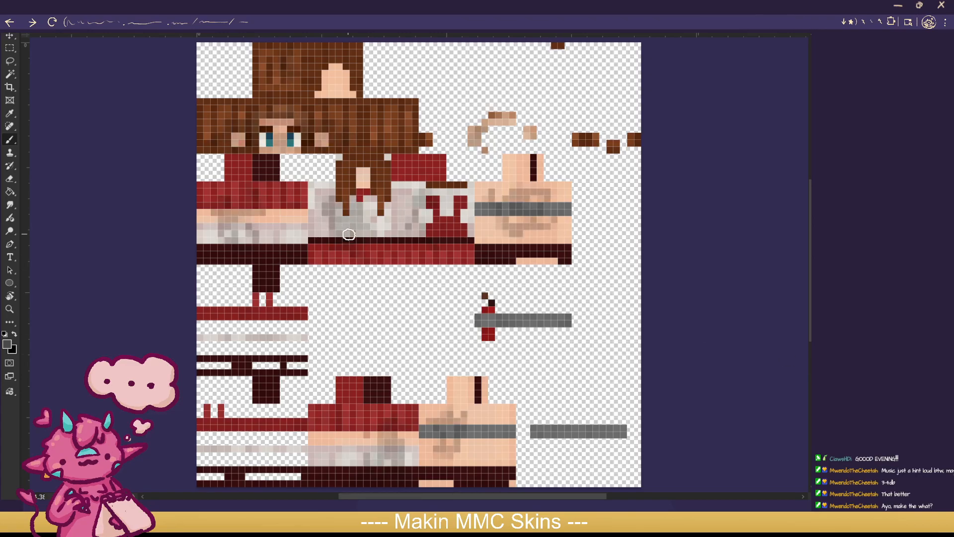
pyautogui.press('e')
pyautogui.moveTo(268, 128)
pyautogui.mouseDown()
pyautogui.moveTo(284, 143)
pyautogui.moveTo(333, 152)
pyautogui.moveTo(255, 124)
pyautogui.mouseUp()
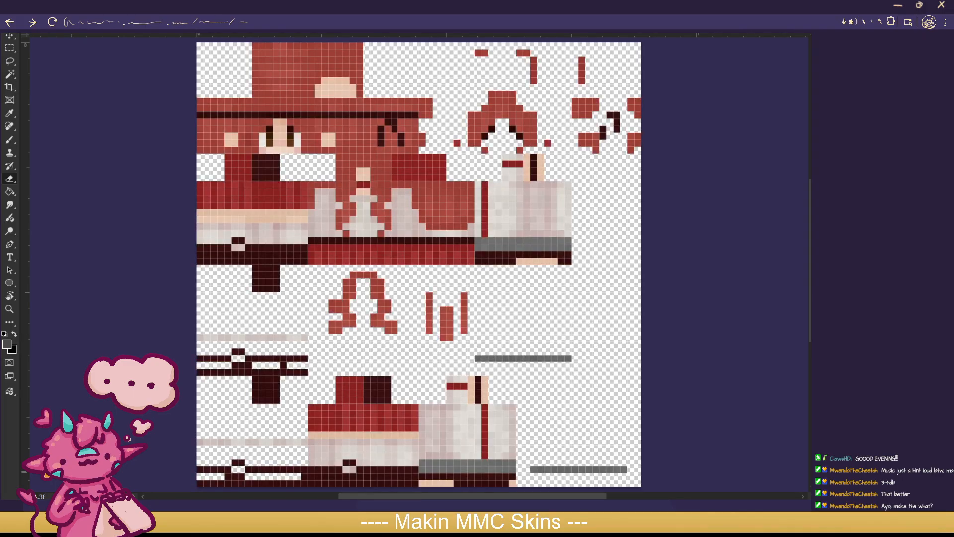
# Step: Brush dark grey smudges over the red-haired skin's torso, both sleeves and both legs
pyautogui.press('b')
pyautogui.click(408, 216)
pyautogui.moveTo(400, 229)
pyautogui.mouseDown()
pyautogui.moveTo(398, 203)
pyautogui.moveTo(343, 236)
pyautogui.moveTo(365, 245)
pyautogui.moveTo(421, 239)
pyautogui.moveTo(428, 254)
pyautogui.mouseUp()
pyautogui.moveTo(343, 469)
pyautogui.mouseDown()
pyautogui.moveTo(319, 426)
pyautogui.moveTo(350, 462)
pyautogui.moveTo(368, 455)
pyautogui.mouseUp()
pyautogui.moveTo(465, 419)
pyautogui.mouseDown()
pyautogui.moveTo(489, 466)
pyautogui.moveTo(448, 483)
pyautogui.moveTo(498, 445)
pyautogui.mouseUp()
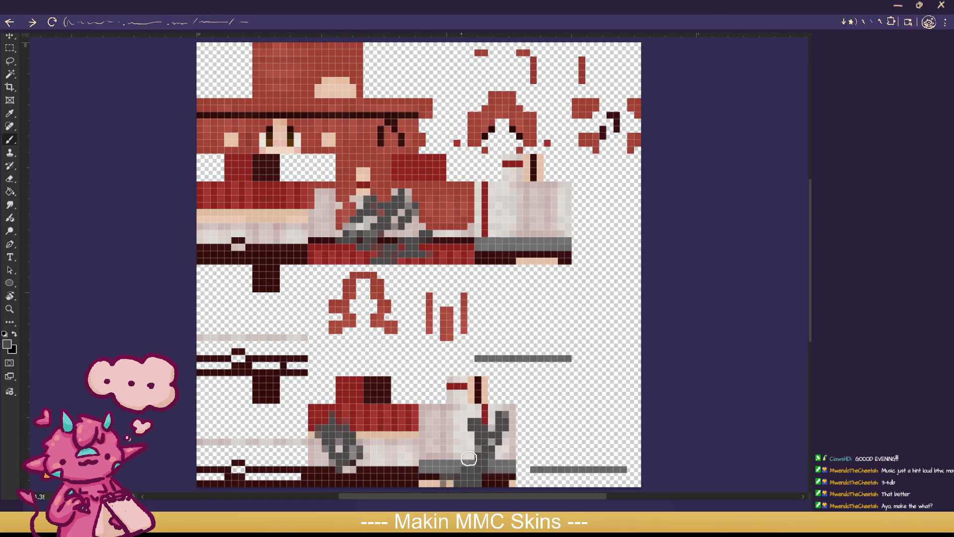
pyautogui.moveTo(481, 251)
pyautogui.mouseDown()
pyautogui.moveTo(499, 249)
pyautogui.moveTo(486, 238)
pyautogui.moveTo(532, 251)
pyautogui.moveTo(559, 238)
pyautogui.moveTo(502, 249)
pyautogui.moveTo(517, 230)
pyautogui.moveTo(539, 238)
pyautogui.mouseUp()
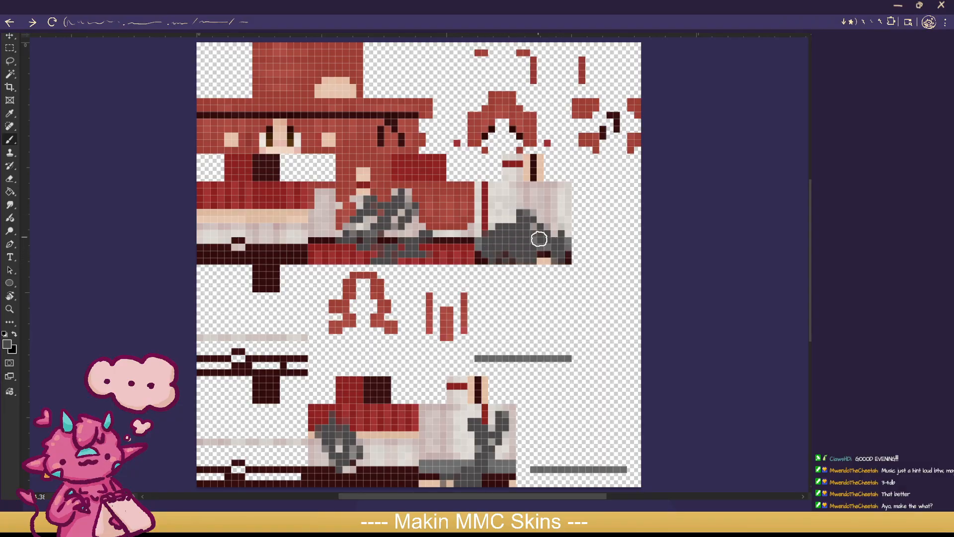
pyautogui.moveTo(275, 198)
pyautogui.mouseDown()
pyautogui.moveTo(291, 219)
pyautogui.moveTo(250, 199)
pyautogui.moveTo(285, 249)
pyautogui.moveTo(311, 251)
pyautogui.moveTo(266, 208)
pyautogui.mouseUp()
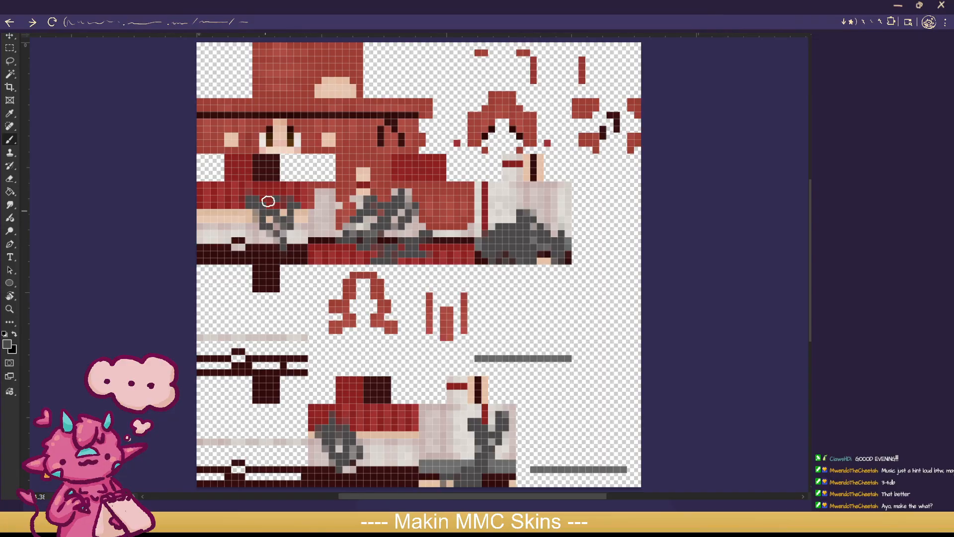
# Step: Dab dark grey smudges on the side and back of the red-haired skin's head and on its outer hair layer
pyautogui.moveTo(245, 121)
pyautogui.mouseDown()
pyautogui.moveTo(207, 117)
pyautogui.moveTo(221, 122)
pyautogui.mouseUp()
pyautogui.moveTo(376, 109); pyautogui.dragTo(348, 109)
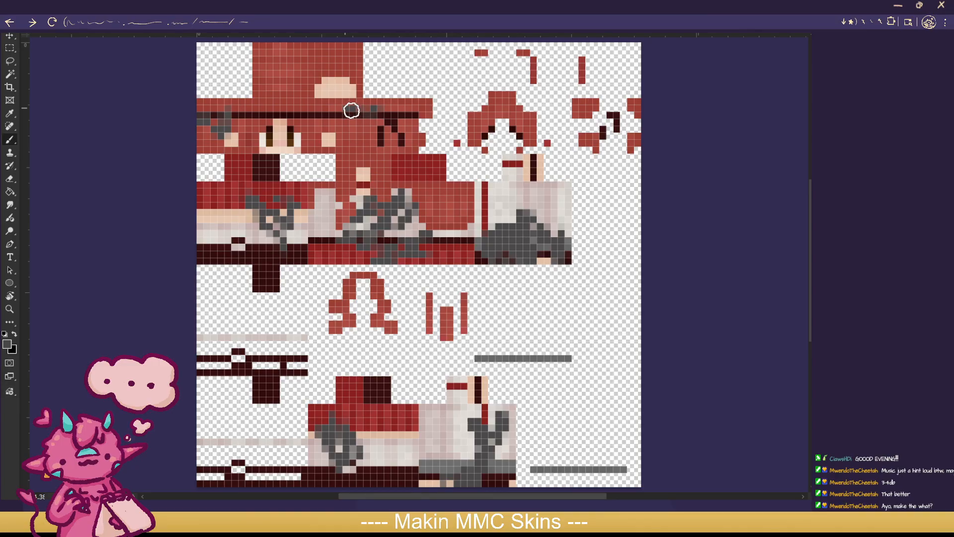
pyautogui.moveTo(572, 119); pyautogui.dragTo(587, 118)
pyautogui.click(492, 94)
pyautogui.click(471, 117)
pyautogui.moveTo(472, 117); pyautogui.dragTo(468, 139)
pyautogui.moveTo(499, 87); pyautogui.dragTo(484, 108)
pyautogui.click(482, 121)
pyautogui.click(345, 94)
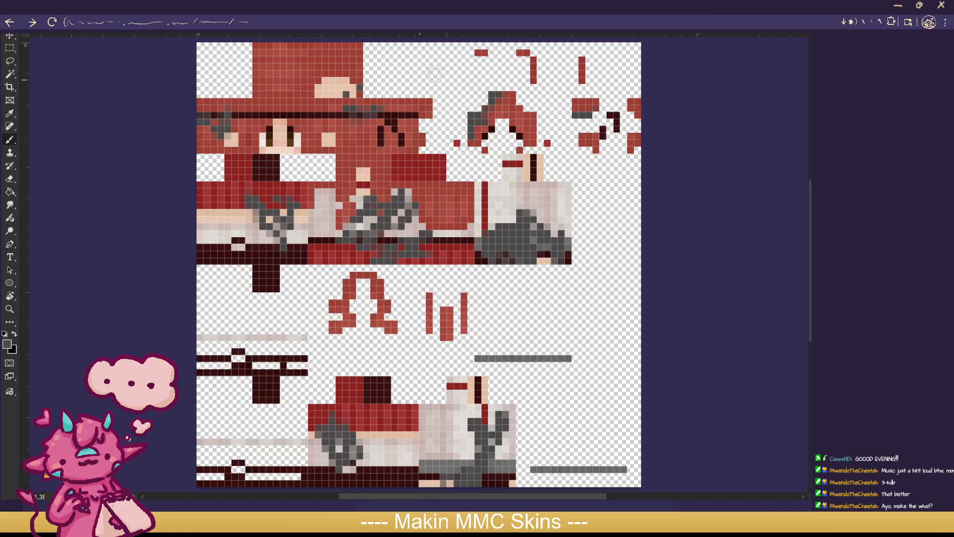
# Step: Undo the last dab on the red-haired skin's head and smudge the top of its hair
pyautogui.hotkey('ctrl', 'z')
pyautogui.click(273, 87)
pyautogui.moveTo(282, 95); pyautogui.dragTo(257, 115)
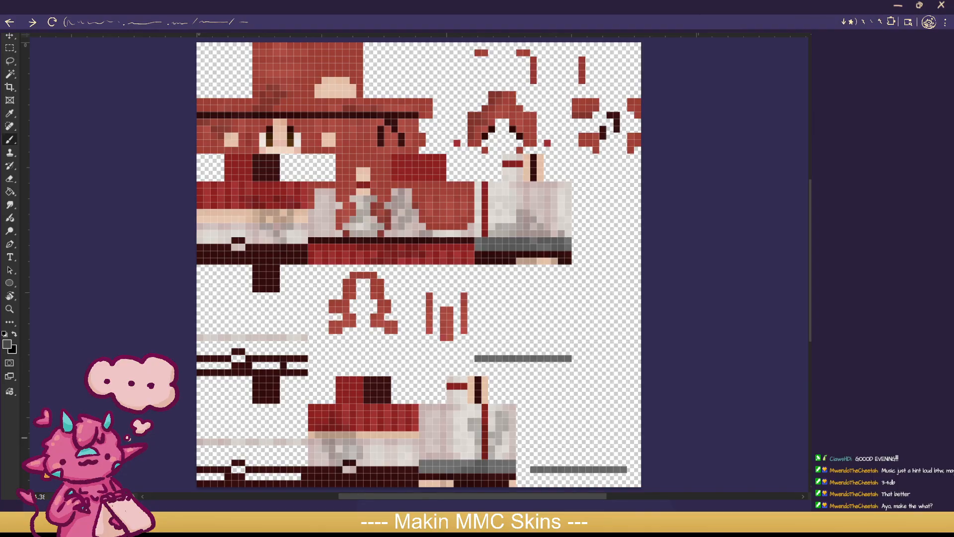
# Step: Hide the red-haired skin's layers and show the blonde skin
pyautogui.hotkey('ctrl', ',')
pyautogui.hotkey('ctrl', ',')
pyautogui.hotkey('ctrl', ',')
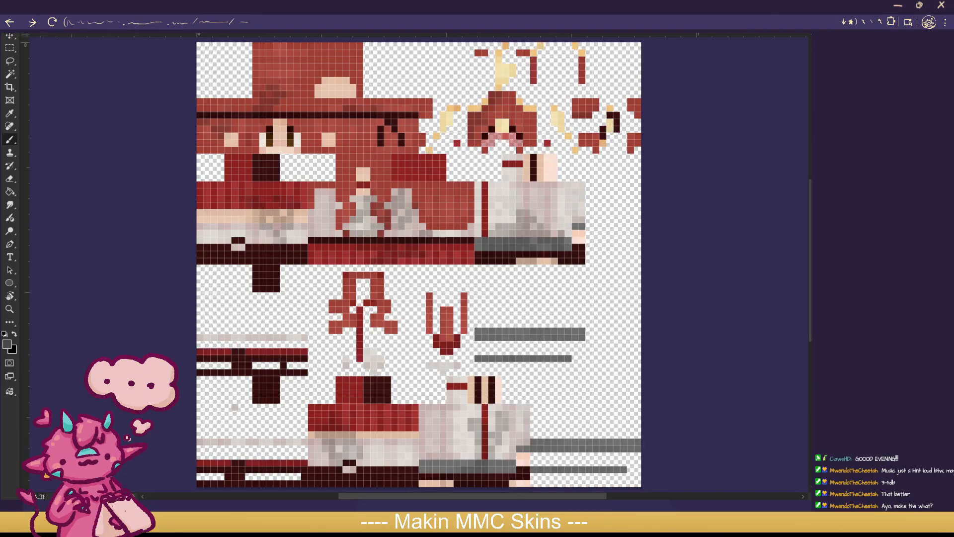
pyautogui.hotkey('ctrl', ',')
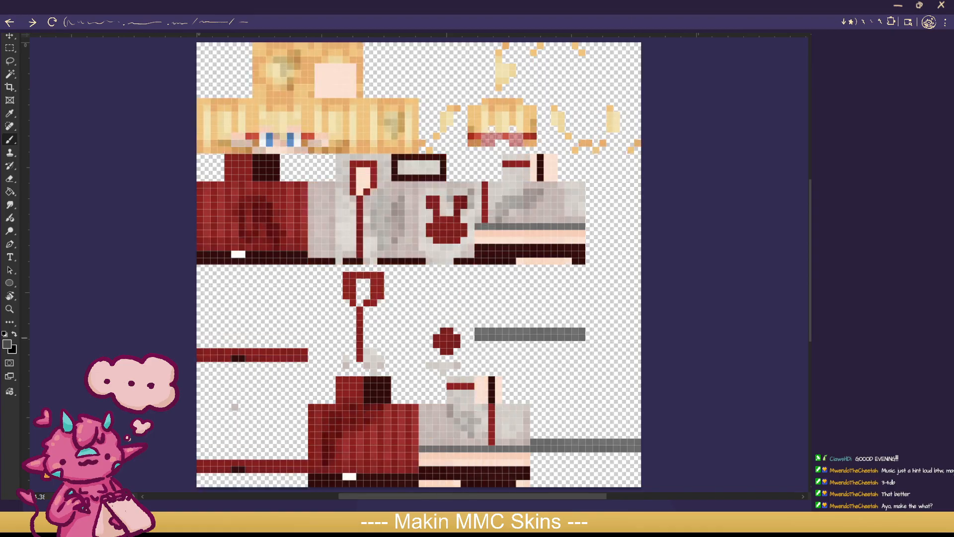
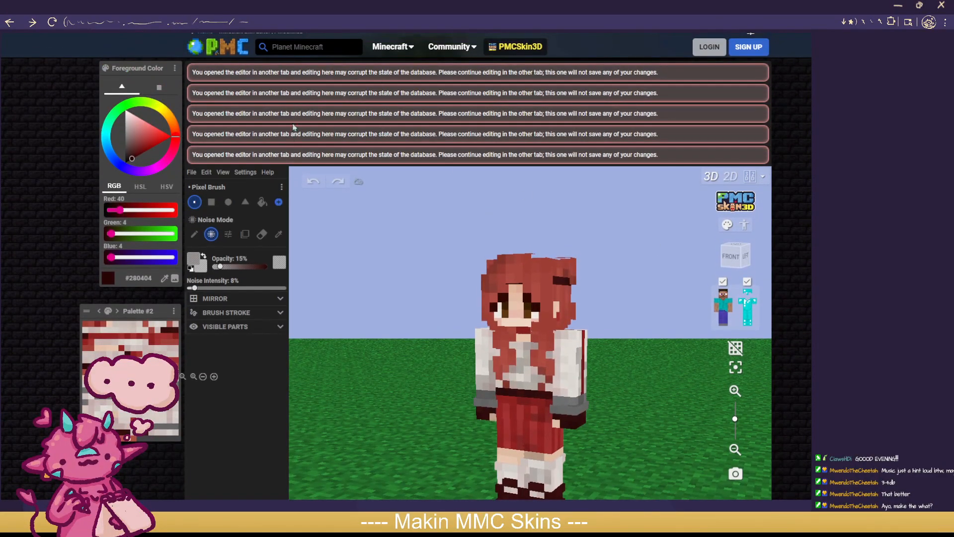
# Step: Examine the red-haired skin's 3D model from all sides in PMCSkin3D
pyautogui.scroll(-1, 678, 184)
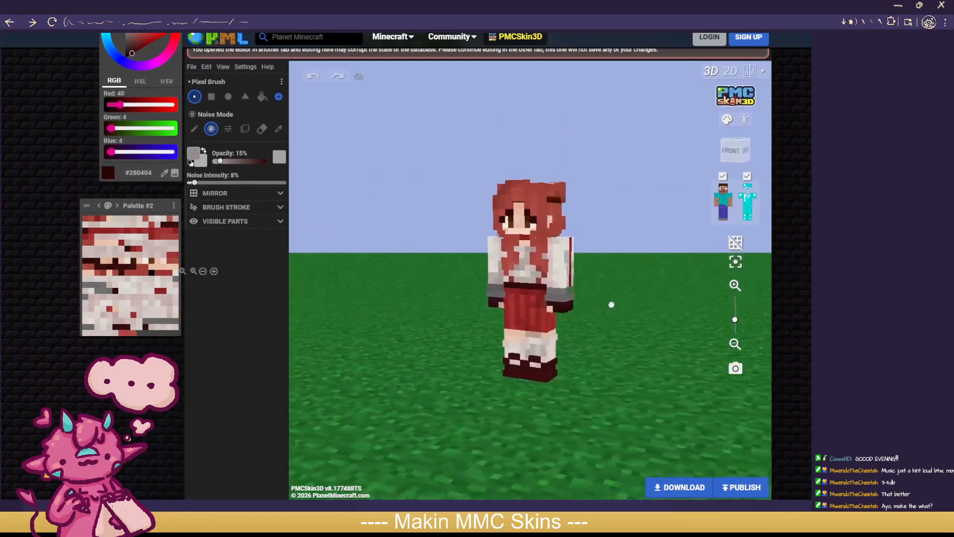
pyautogui.moveTo(529, 305); pyautogui.dragTo(561, 203)
pyautogui.scroll(4, 561, 203)
pyautogui.scroll(-1, 648, 297)
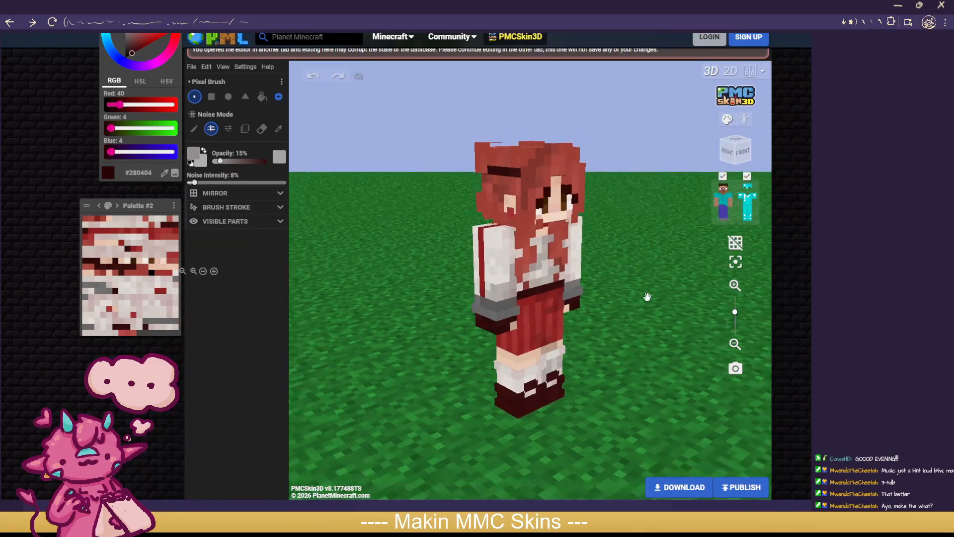
pyautogui.moveTo(648, 296); pyautogui.dragTo(364, 269)
pyautogui.moveTo(257, 273); pyautogui.dragTo(529, 271)
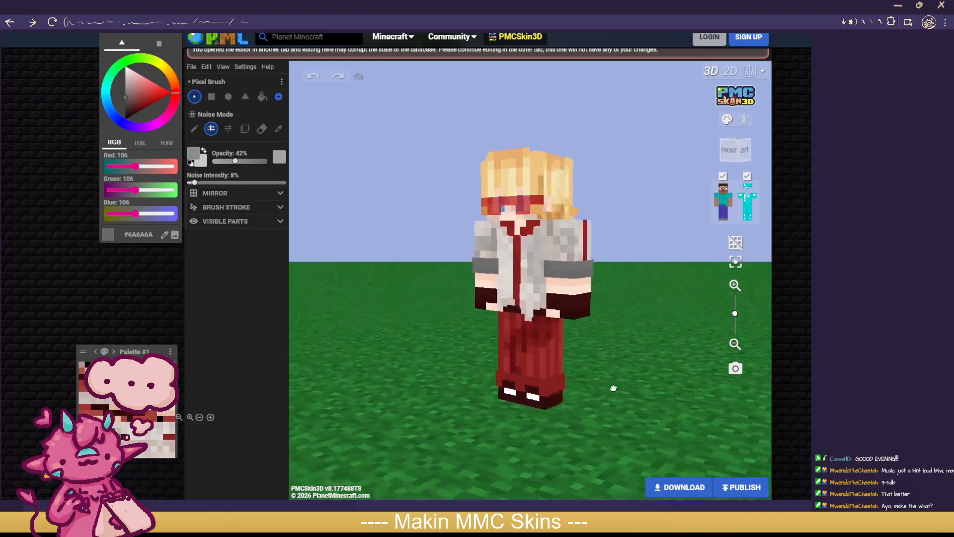
# Step: Examine the smudges on the blonde and striped-hat skins' 3D models from the front, side and back
pyautogui.moveTo(611, 388); pyautogui.dragTo(513, 388)
pyautogui.moveTo(343, 389); pyautogui.dragTo(615, 421)
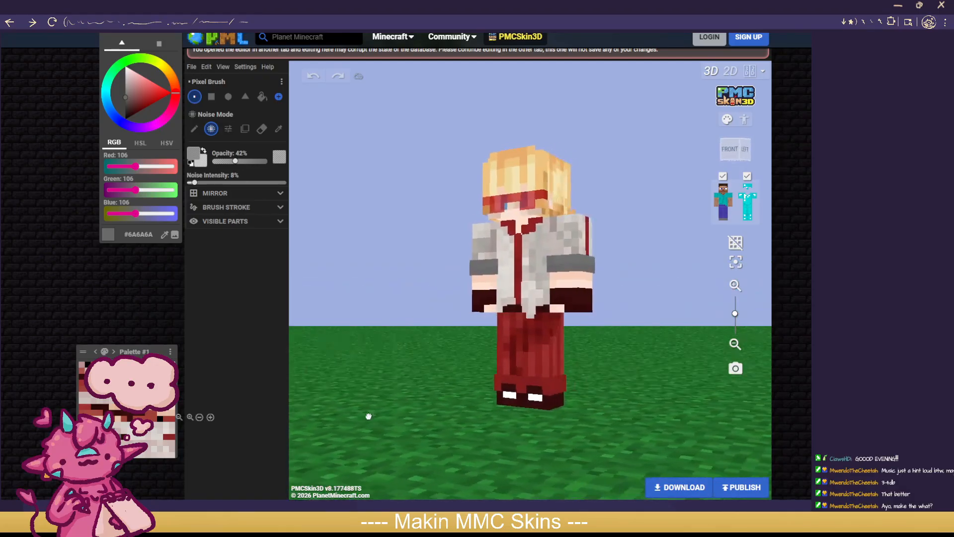
pyautogui.moveTo(381, 423); pyautogui.dragTo(414, 427)
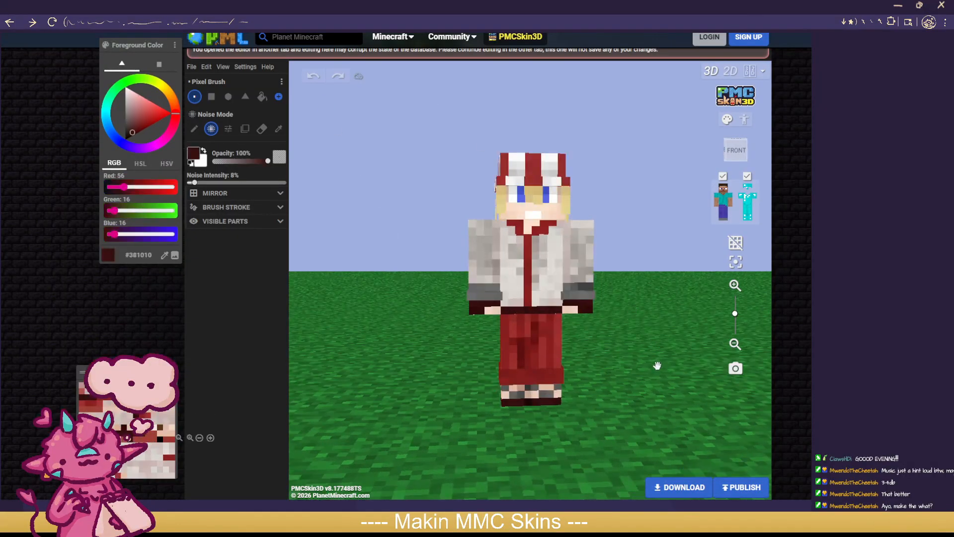
pyautogui.moveTo(657, 366); pyautogui.dragTo(387, 368)
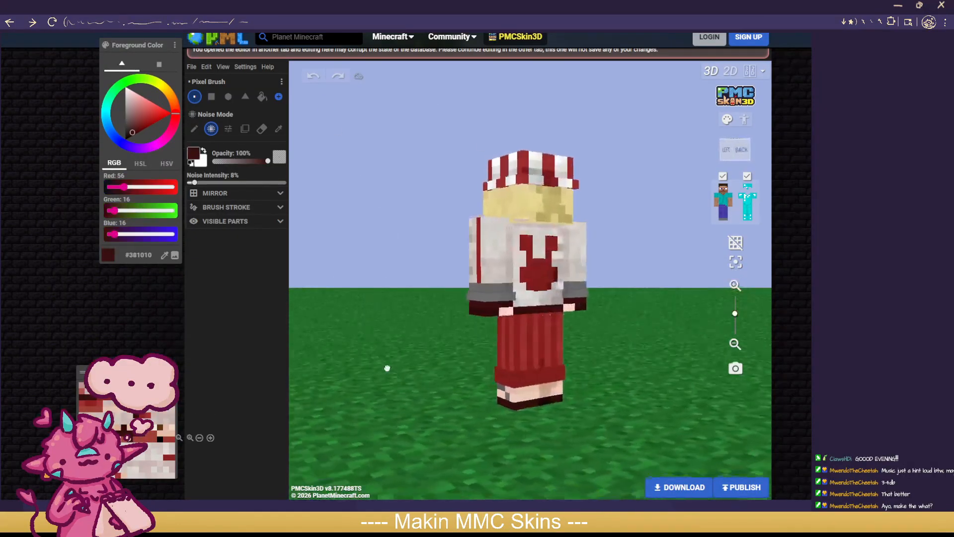
pyautogui.moveTo(652, 430); pyautogui.dragTo(378, 422)
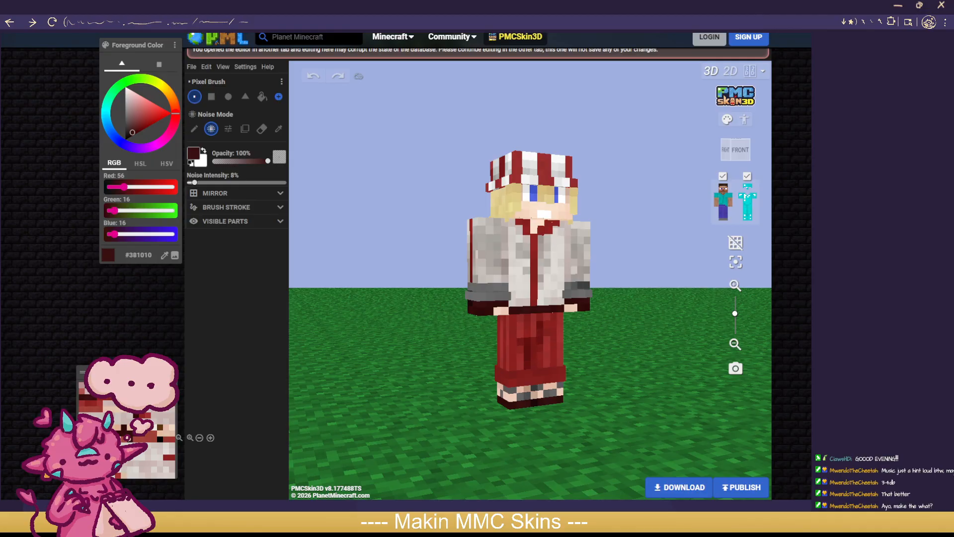
pyautogui.moveTo(699, 340); pyautogui.dragTo(589, 311)
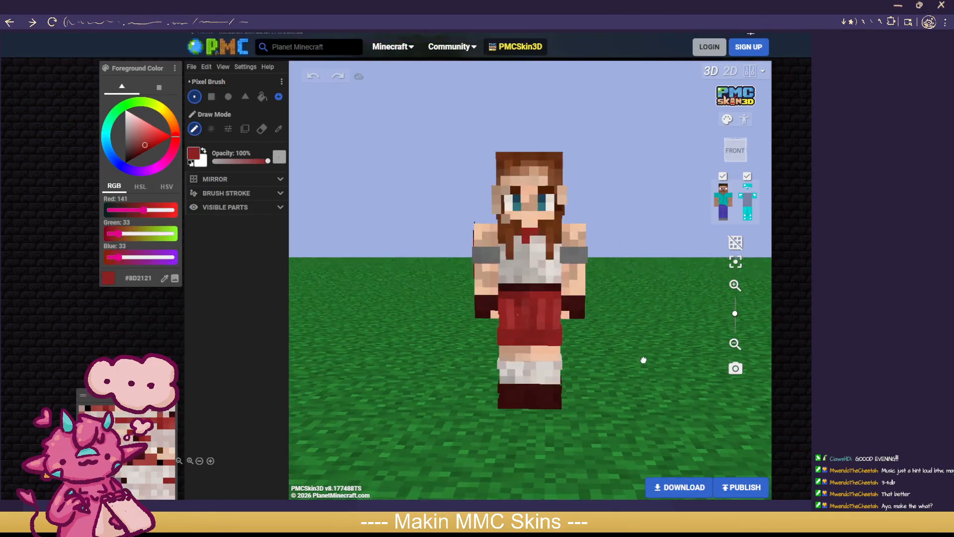
# Step: Examine the brown-haired skin's 3D model from the front and back
pyautogui.moveTo(637, 349)
pyautogui.mouseDown()
pyautogui.moveTo(783, 357)
pyautogui.moveTo(645, 358)
pyautogui.moveTo(686, 342)
pyautogui.moveTo(634, 358)
pyautogui.moveTo(815, 348)
pyautogui.moveTo(338, 353)
pyautogui.mouseUp()
pyautogui.scroll(1, 652, 338)
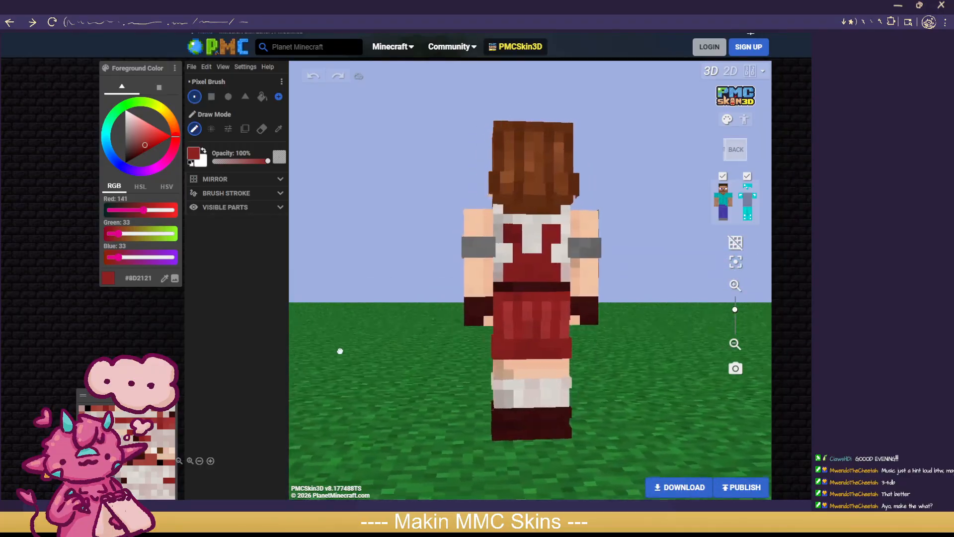
pyautogui.moveTo(461, 374); pyautogui.dragTo(335, 424)
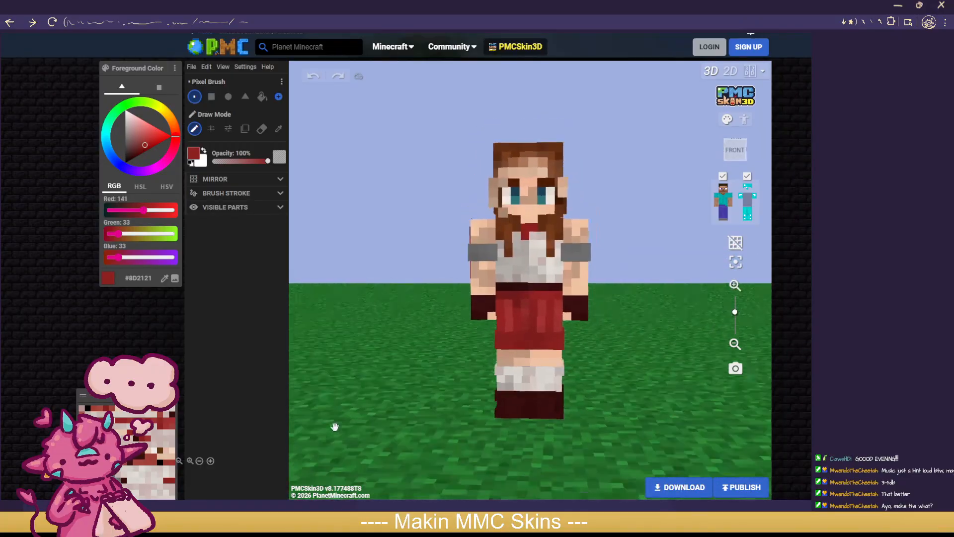
pyautogui.scroll(-3, 512, 419)
pyautogui.moveTo(512, 419); pyautogui.dragTo(650, 436)
pyautogui.scroll(2, 643, 416)
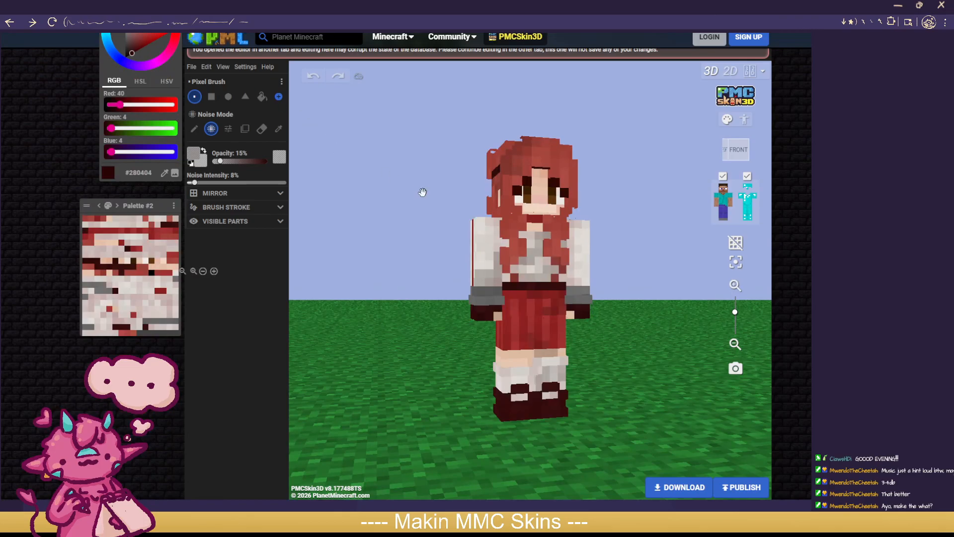
# Step: Compare the red-haired, striped-hat and blonde 3D skins again, checking faces, jackets and sleeves
pyautogui.moveTo(422, 192); pyautogui.dragTo(425, 201)
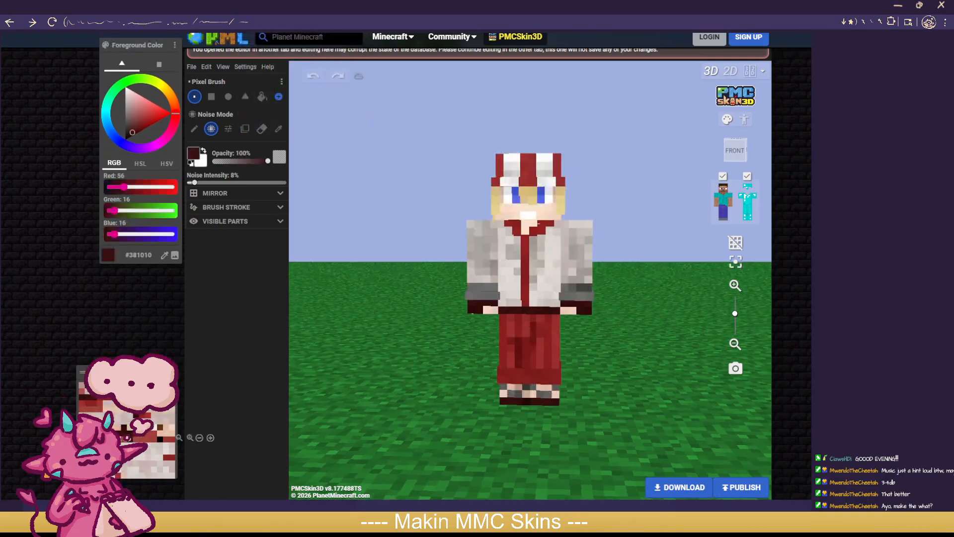
pyautogui.moveTo(374, 240); pyautogui.dragTo(560, 236)
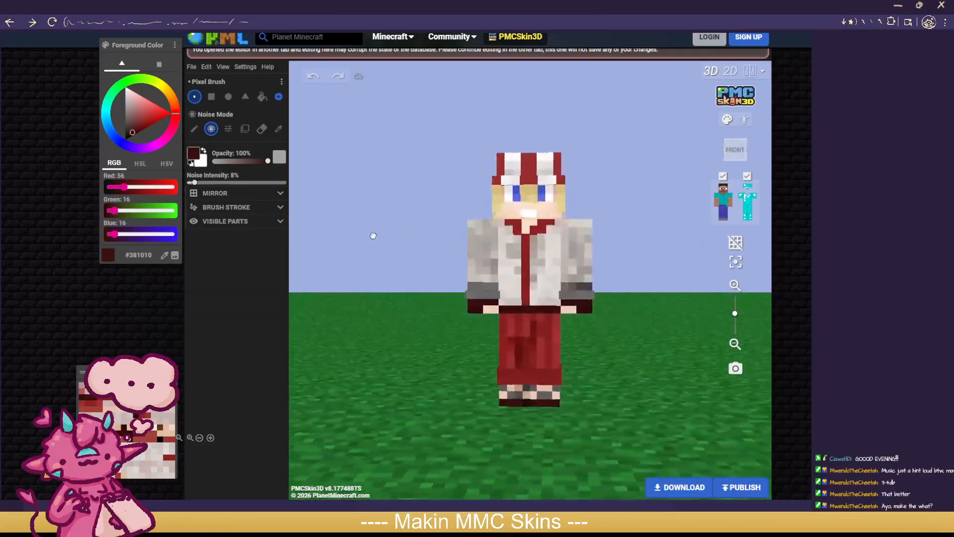
pyautogui.scroll(5, 390, 247)
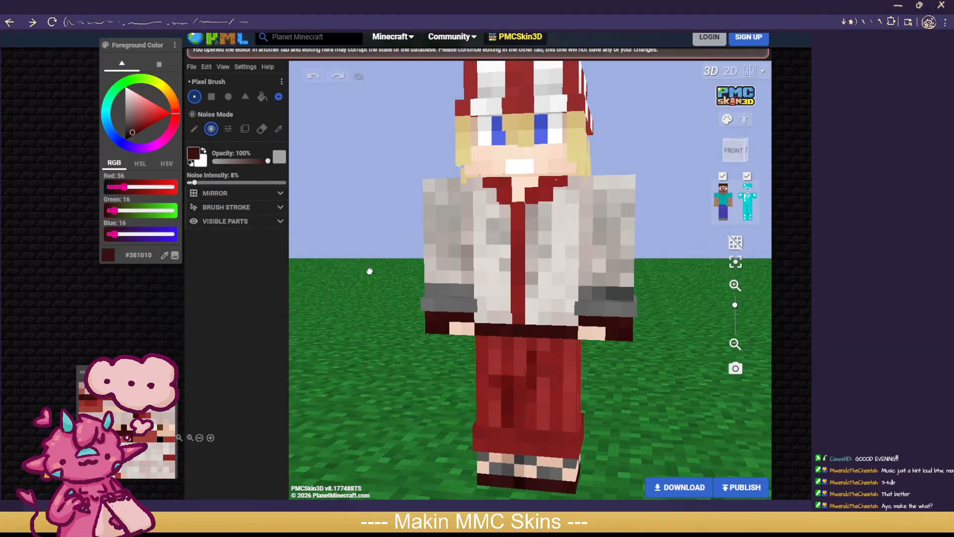
pyautogui.moveTo(370, 271); pyautogui.dragTo(429, 281)
pyautogui.scroll(-5, 388, 274)
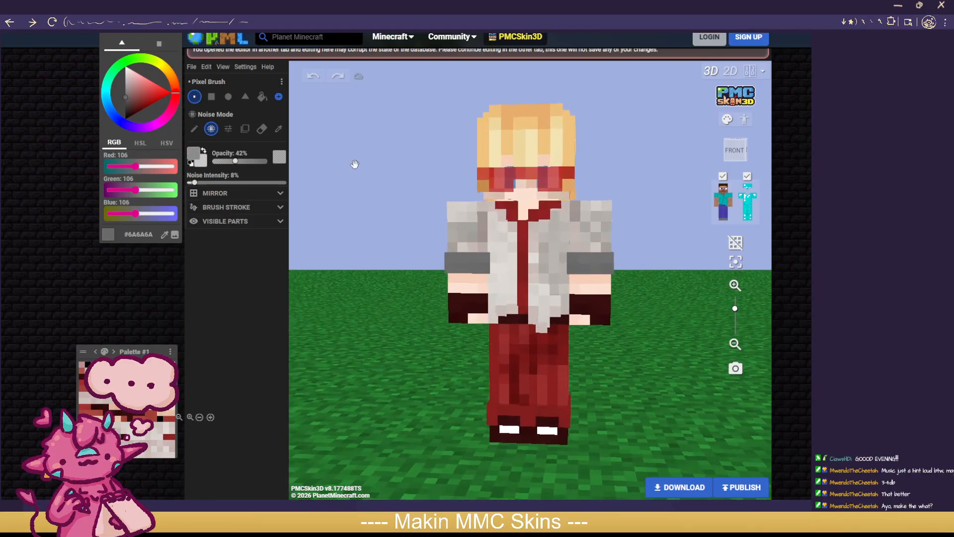
pyautogui.moveTo(354, 164); pyautogui.dragTo(739, 421)
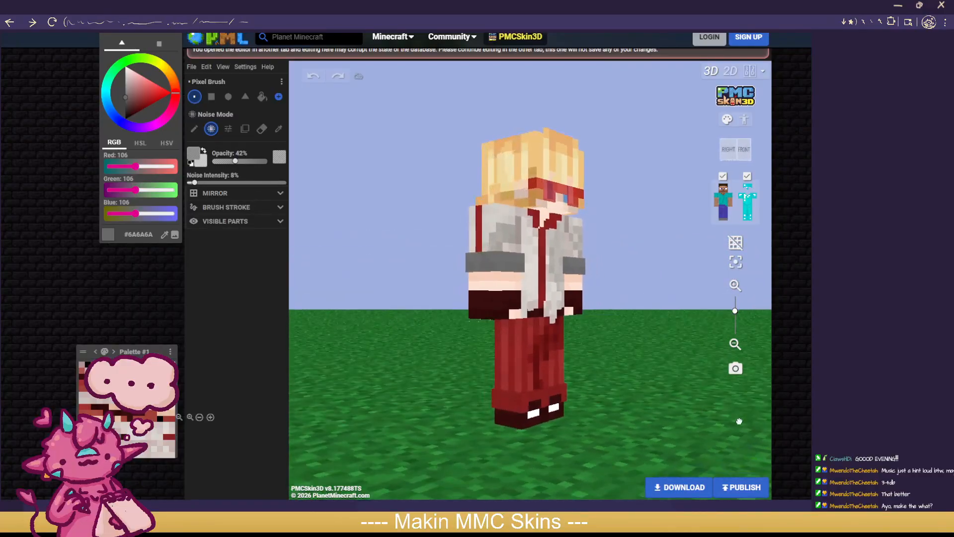
pyautogui.moveTo(648, 420); pyautogui.dragTo(544, 428)
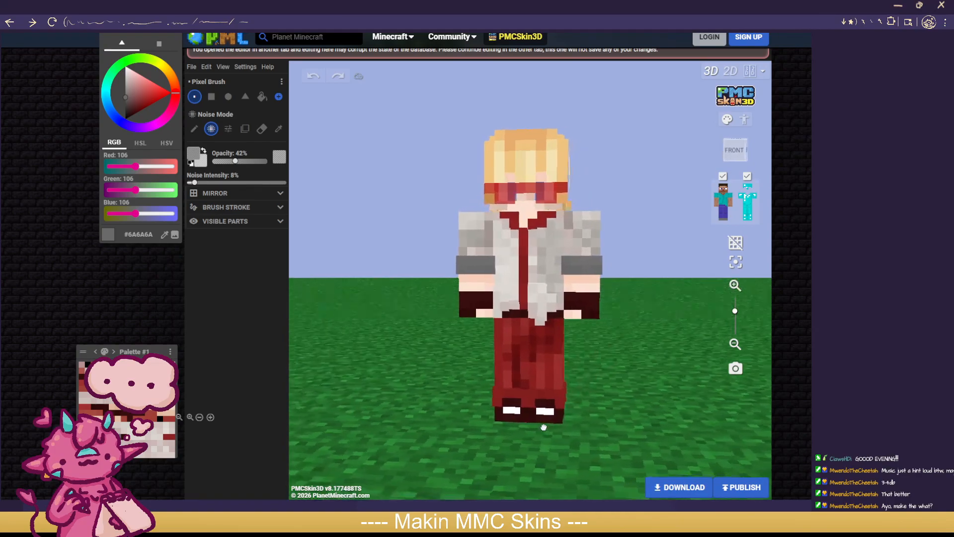
# Step: Try a diagonal strap across the striped-hat skin's jacket front in noise mode, using the dark maroon #340D0D sampled from its waistband
pyautogui.hotkey('ctrl', 'Tab')
pyautogui.scroll(5, 678, 315)
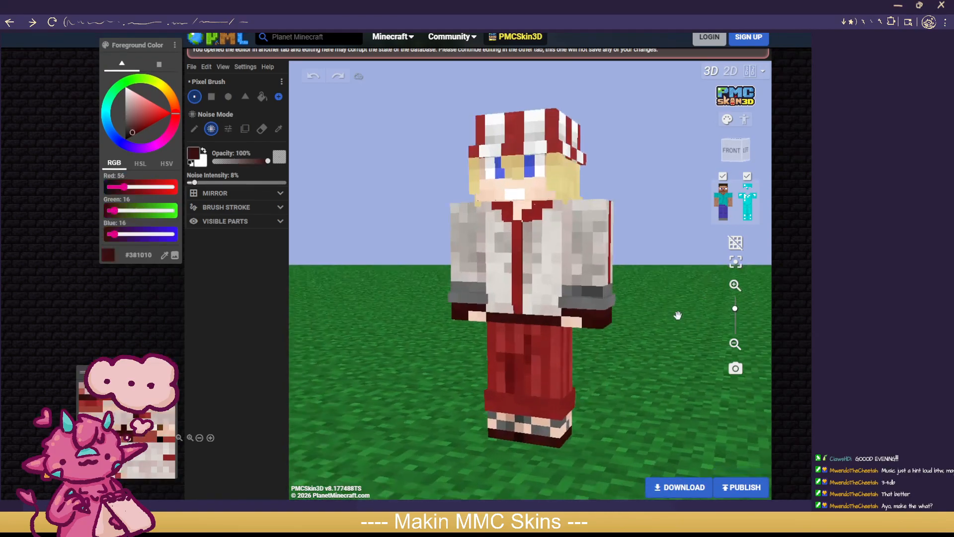
pyautogui.click(279, 129)
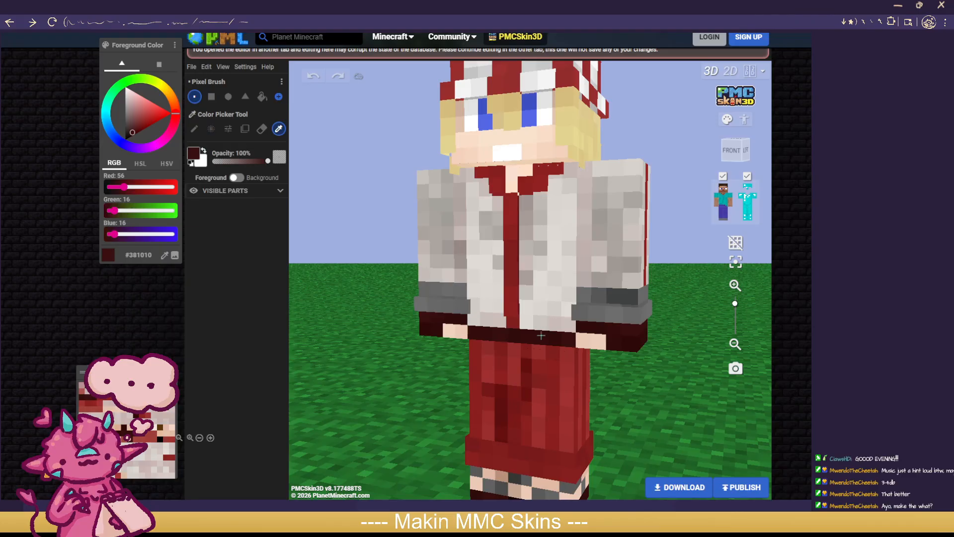
pyautogui.click(212, 128)
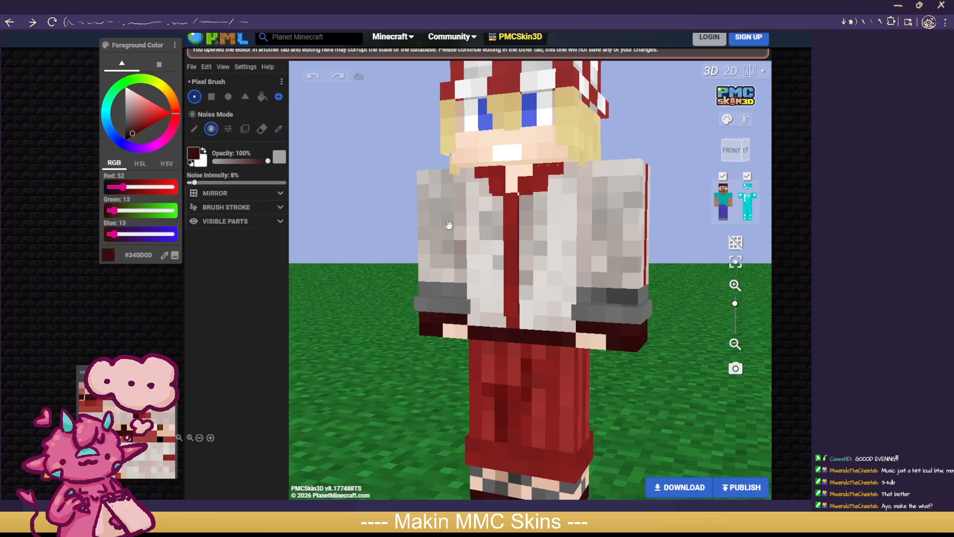
pyautogui.moveTo(496, 211)
pyautogui.mouseDown()
pyautogui.moveTo(562, 263)
pyautogui.moveTo(576, 288)
pyautogui.mouseUp()
pyautogui.scroll(-3, 577, 288)
pyautogui.scroll(-5, 688, 373)
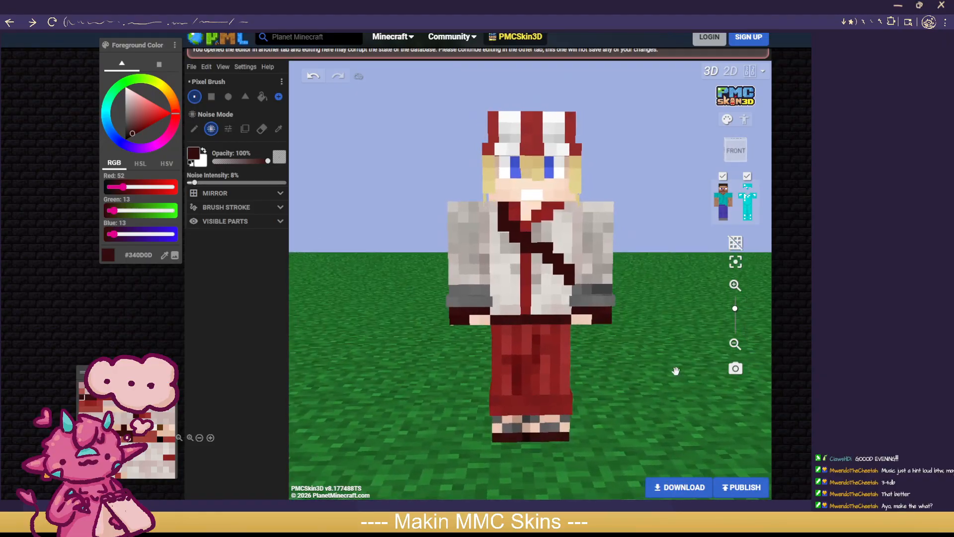
pyautogui.moveTo(650, 348); pyautogui.dragTo(676, 353)
pyautogui.scroll(4, 639, 343)
pyautogui.scroll(3, 639, 343)
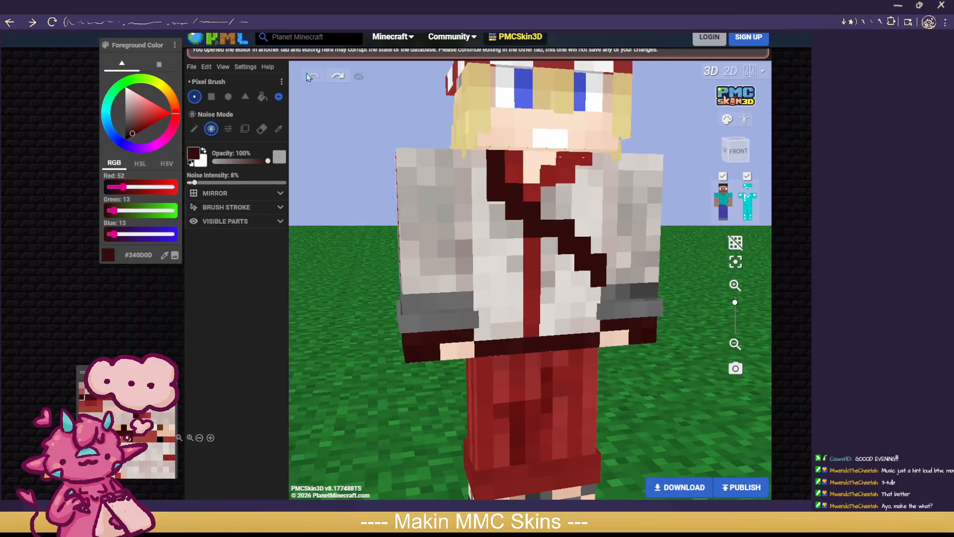
# Step: Reload the skin editor page and reopen the striped-hat skin in the advanced editor
pyautogui.scroll(1, 247, 337)
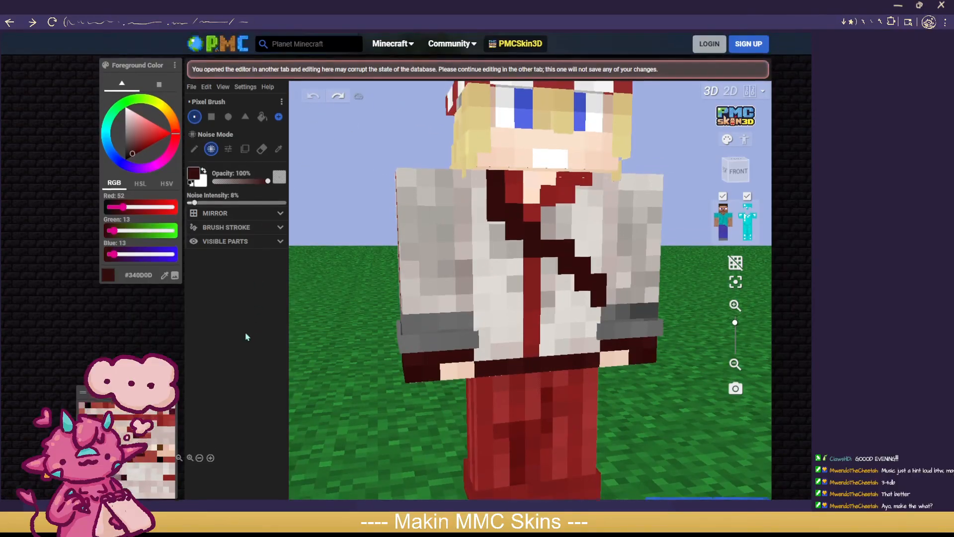
pyautogui.scroll(1, 238, 308)
pyautogui.click(53, 22)
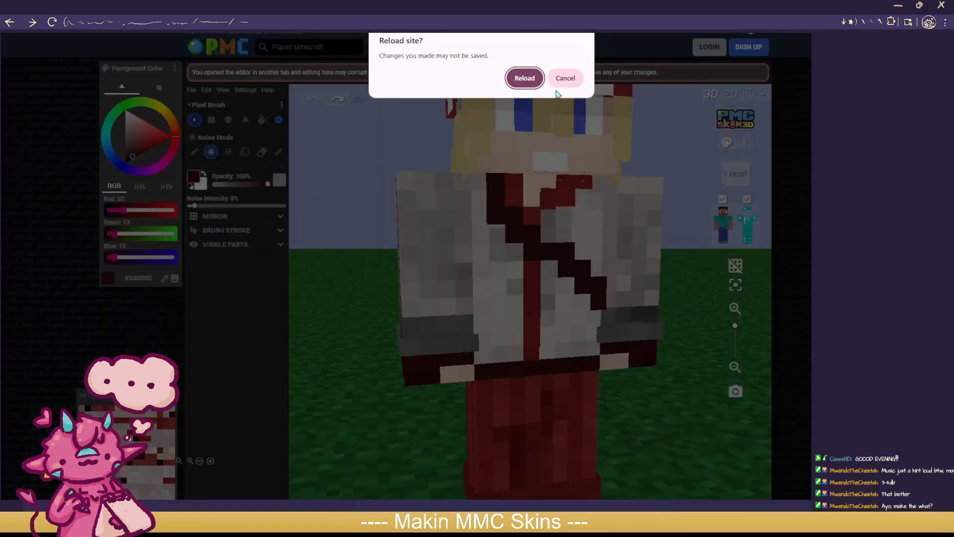
pyautogui.click(525, 80)
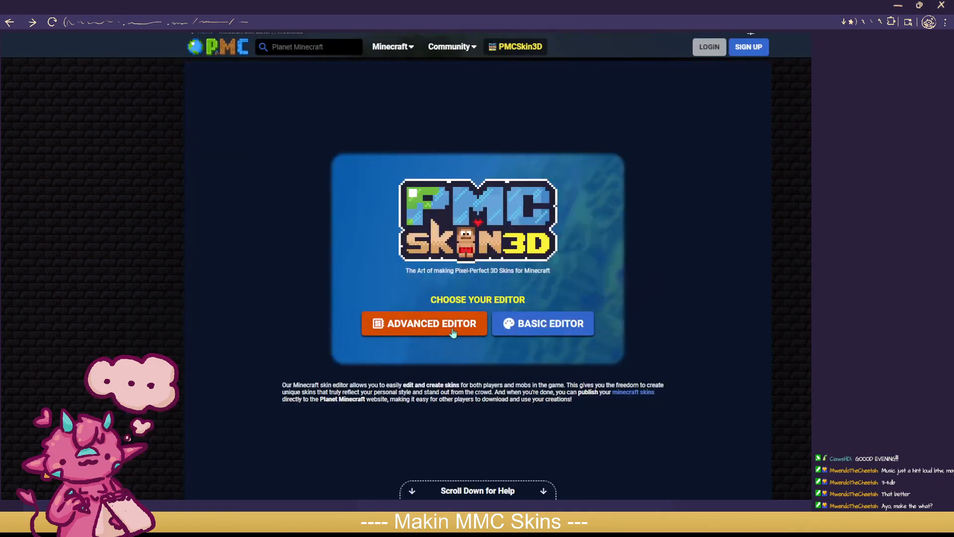
pyautogui.click(460, 330)
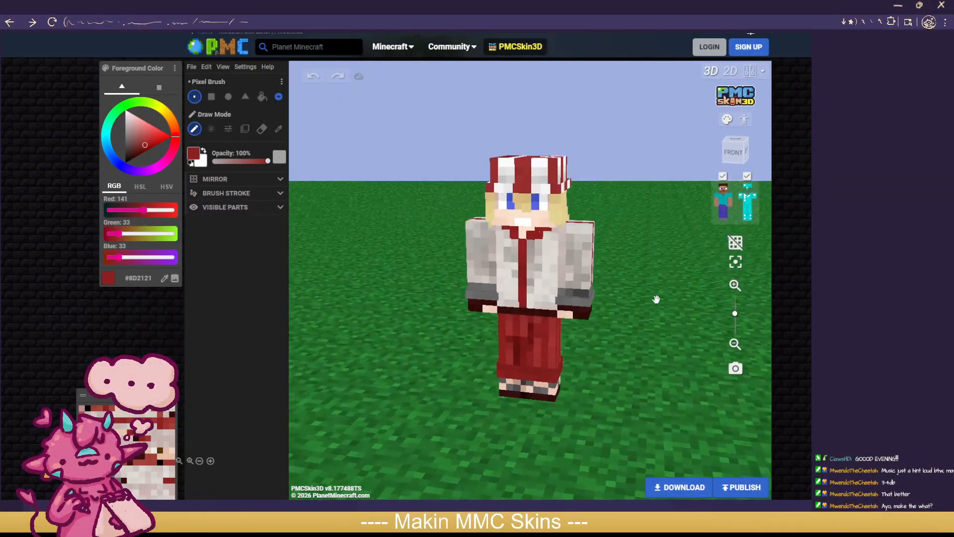
# Step: Hide the outer layer and paint a diagonal strap across the jacket's front in noise mode, using the waistband's dark maroon #300B0B
pyautogui.scroll(3, 702, 266)
pyautogui.click(741, 193)
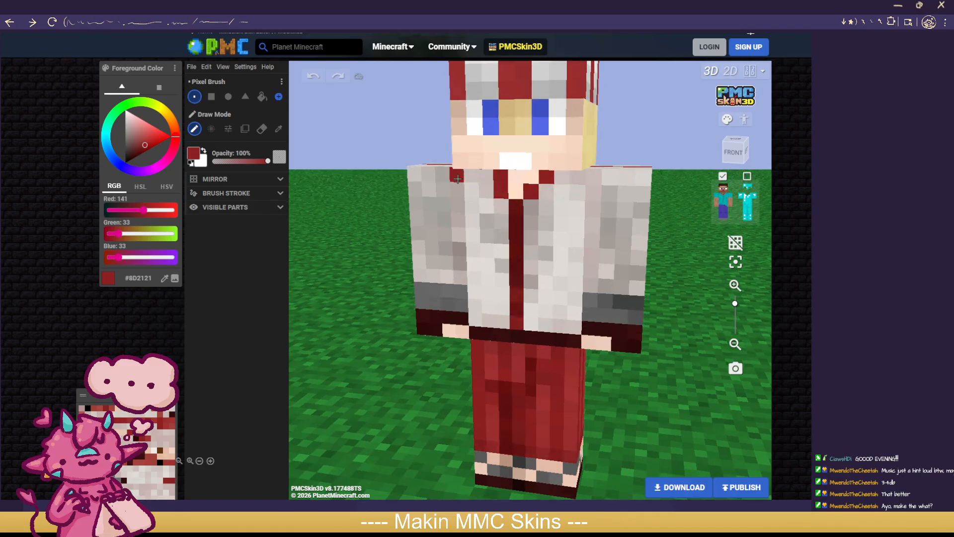
pyautogui.click(279, 129)
pyautogui.click(434, 330)
pyautogui.click(211, 129)
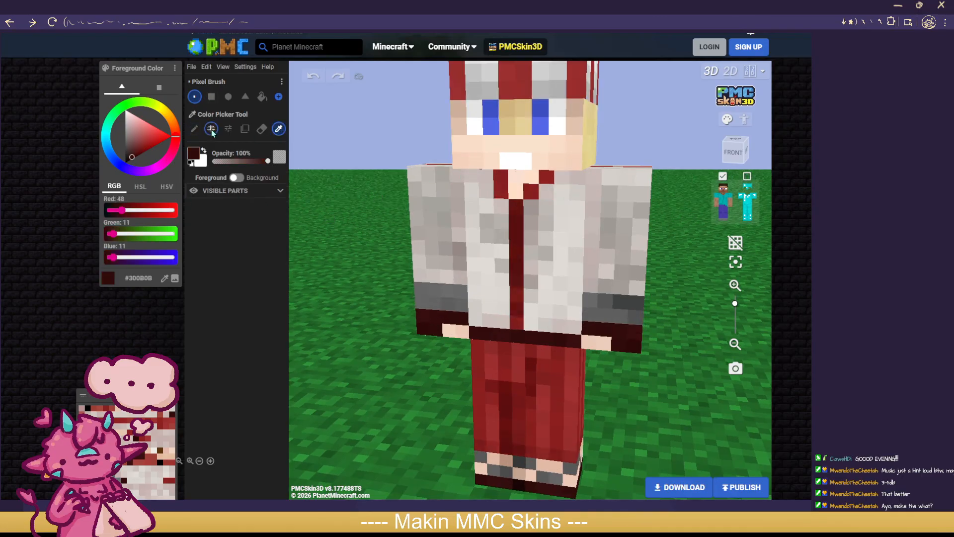
pyautogui.click(481, 194)
pyautogui.moveTo(482, 196)
pyautogui.mouseDown()
pyautogui.moveTo(548, 276)
pyautogui.moveTo(574, 330)
pyautogui.moveTo(607, 306)
pyautogui.mouseUp()
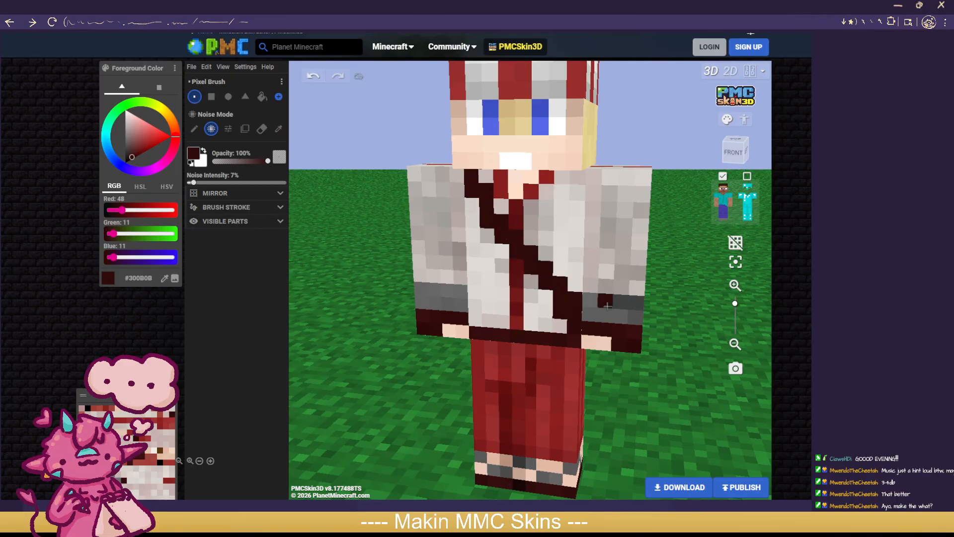
# Step: Hide the arms and continue the dark maroon strap diagonally across the back of the base-layer jacket
pyautogui.moveTo(725, 318)
pyautogui.mouseDown()
pyautogui.moveTo(756, 368)
pyautogui.moveTo(705, 292)
pyautogui.moveTo(673, 320)
pyautogui.moveTo(653, 299)
pyautogui.moveTo(468, 307)
pyautogui.moveTo(422, 298)
pyautogui.mouseUp()
pyautogui.click(731, 201)
pyautogui.moveTo(479, 308)
pyautogui.mouseDown()
pyautogui.moveTo(526, 273)
pyautogui.moveTo(579, 172)
pyautogui.moveTo(539, 264)
pyautogui.moveTo(506, 302)
pyautogui.mouseUp()
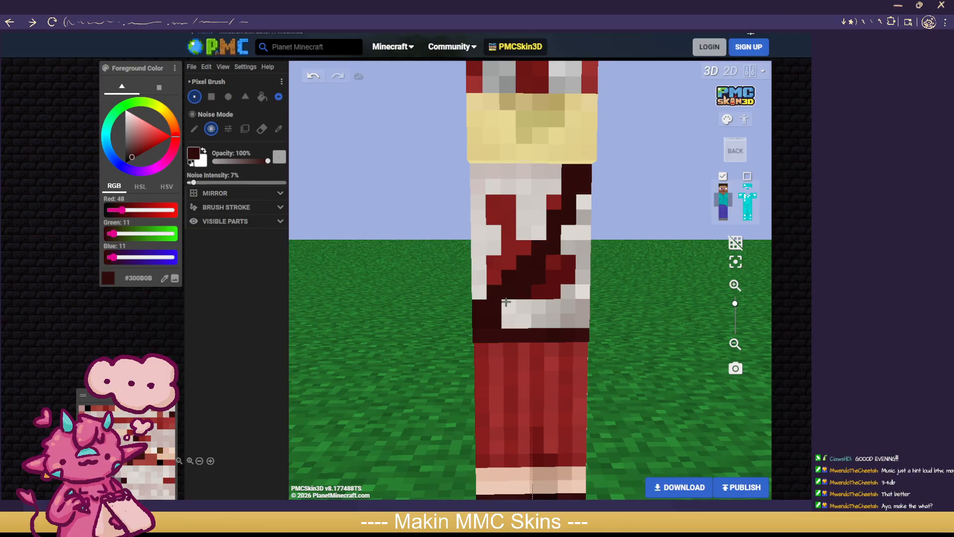
pyautogui.click(506, 302)
pyautogui.click(543, 238)
# Step: Hide the head and carry the maroon strap over the top of the shoulder, undoing the stray stroke
pyautogui.moveTo(654, 245); pyautogui.dragTo(498, 285)
pyautogui.click(724, 188)
pyautogui.moveTo(675, 223); pyautogui.dragTo(669, 259)
pyautogui.moveTo(530, 177)
pyautogui.mouseDown()
pyautogui.moveTo(540, 187)
pyautogui.moveTo(476, 157)
pyautogui.mouseUp()
pyautogui.moveTo(382, 155)
pyautogui.mouseDown()
pyautogui.moveTo(557, 150)
pyautogui.moveTo(593, 138)
pyautogui.moveTo(584, 151)
pyautogui.mouseUp()
pyautogui.click(317, 76)
pyautogui.moveTo(661, 156)
pyautogui.mouseDown()
pyautogui.moveTo(473, 126)
pyautogui.moveTo(514, 124)
pyautogui.mouseUp()
pyautogui.moveTo(686, 200); pyautogui.dragTo(632, 209)
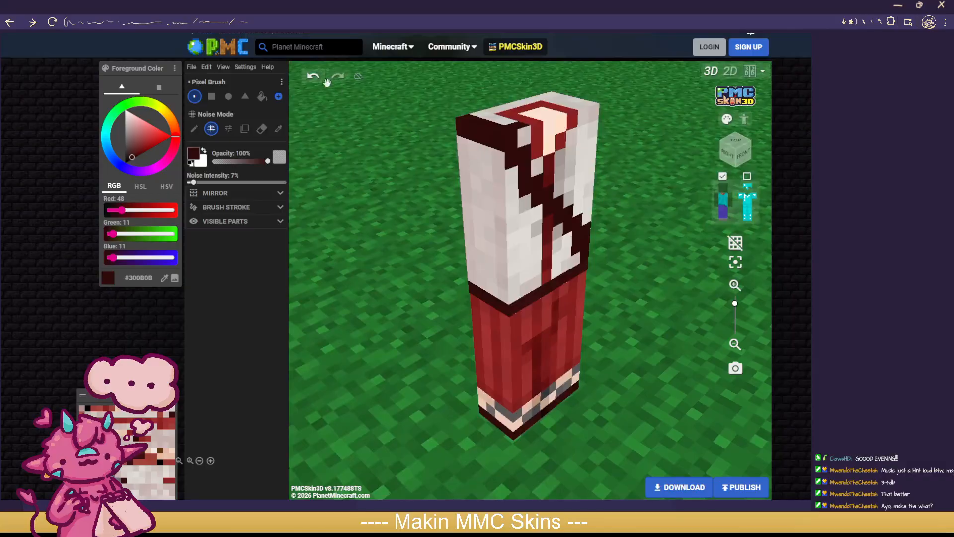
# Step: Sample the jacket's light grey #D3CEC9 for noise mode and show the head, arms and outer layer again
pyautogui.click(278, 128)
pyautogui.click(511, 121)
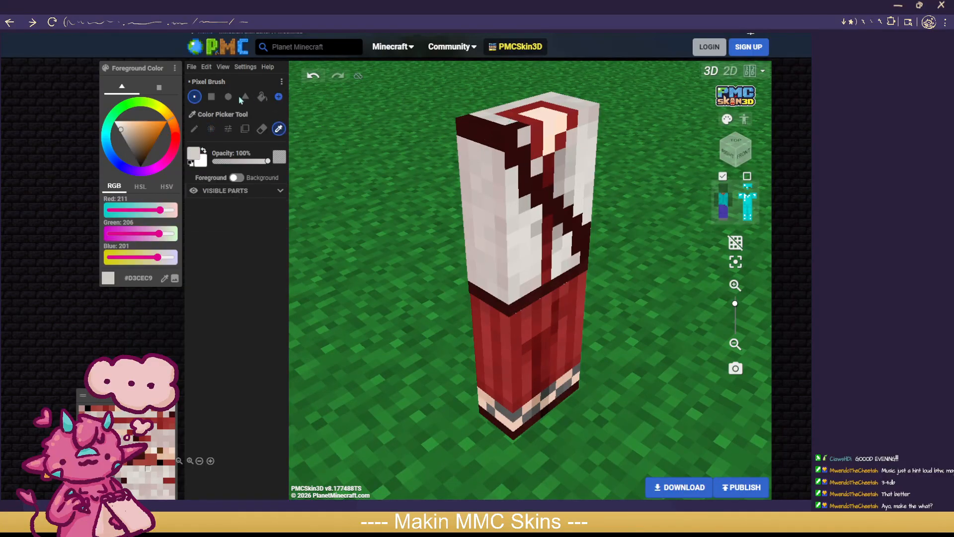
pyautogui.click(211, 130)
pyautogui.moveTo(651, 235); pyautogui.dragTo(533, 189)
pyautogui.moveTo(676, 221); pyautogui.dragTo(521, 202)
pyautogui.click(722, 188)
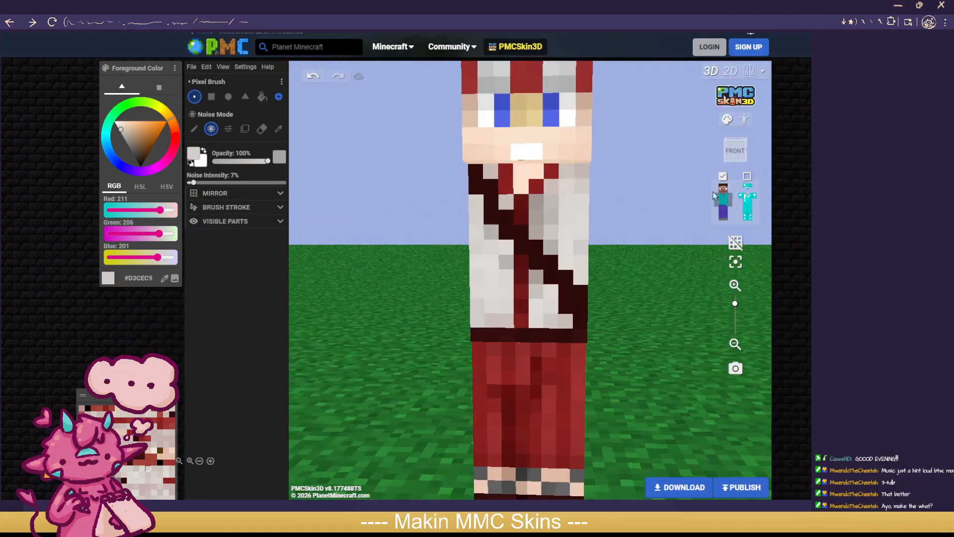
pyautogui.click(717, 200)
pyautogui.click(729, 200)
pyautogui.click(747, 177)
# Step: Erase the outer-layer pixels of the jacket's centre stripe where they cover the diagonal strap
pyautogui.scroll(-5, 670, 260)
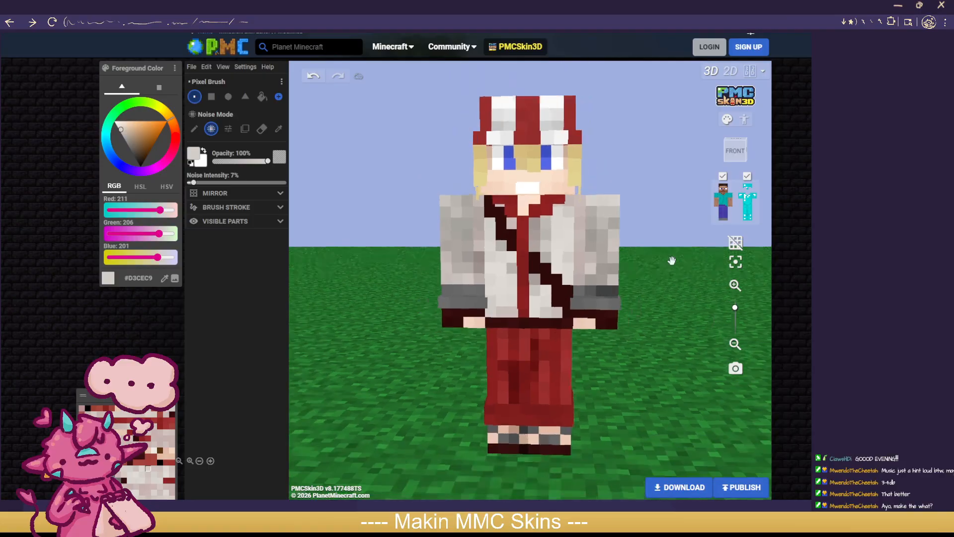
pyautogui.scroll(6, 677, 281)
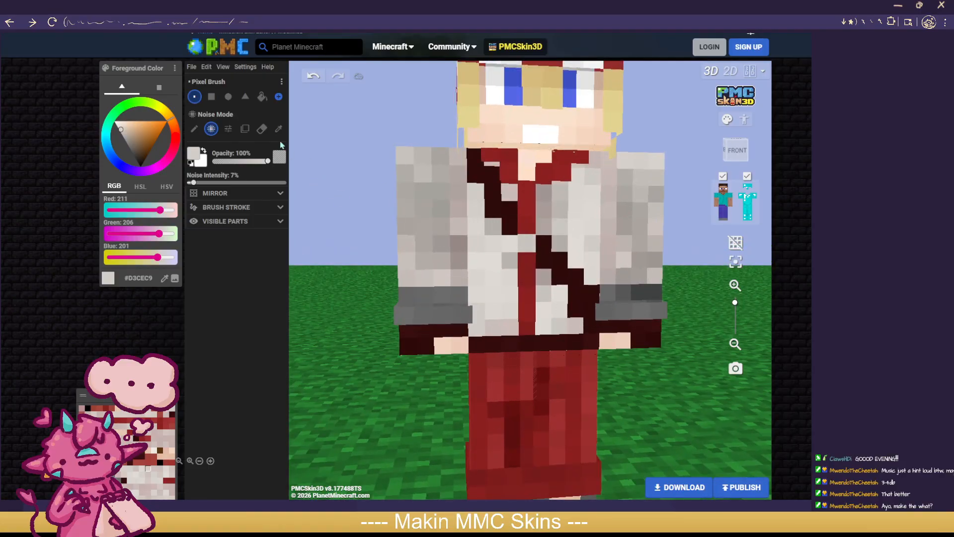
pyautogui.moveTo(530, 242); pyautogui.dragTo(528, 211)
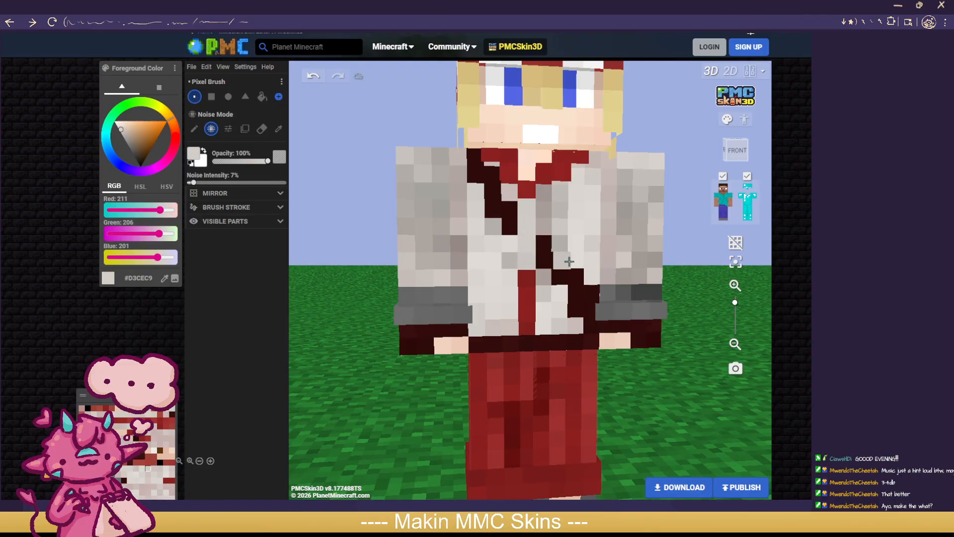
pyautogui.click(262, 130)
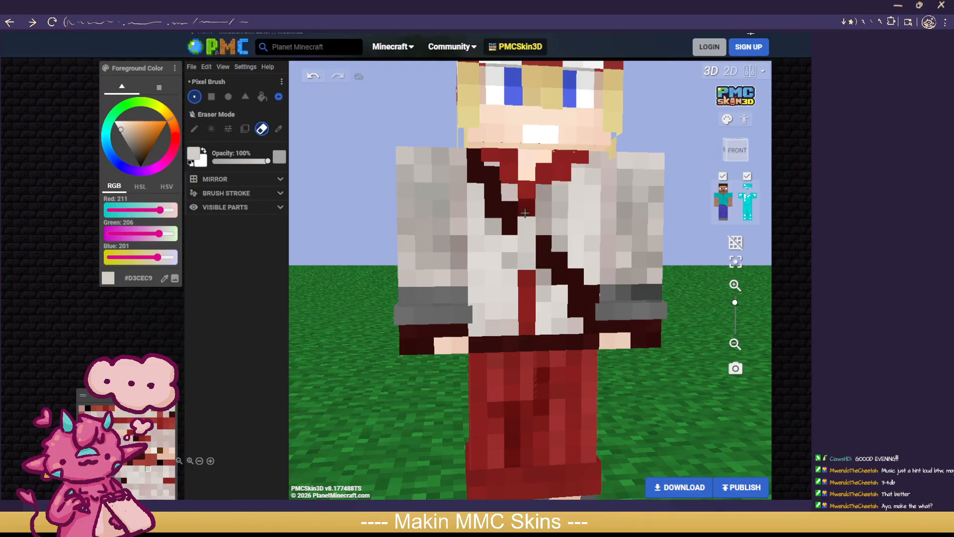
pyautogui.moveTo(524, 213); pyautogui.dragTo(531, 252)
# Step: Examine the strap on the jacket's front from near and far and from slightly different angles
pyautogui.scroll(-3, 600, 262)
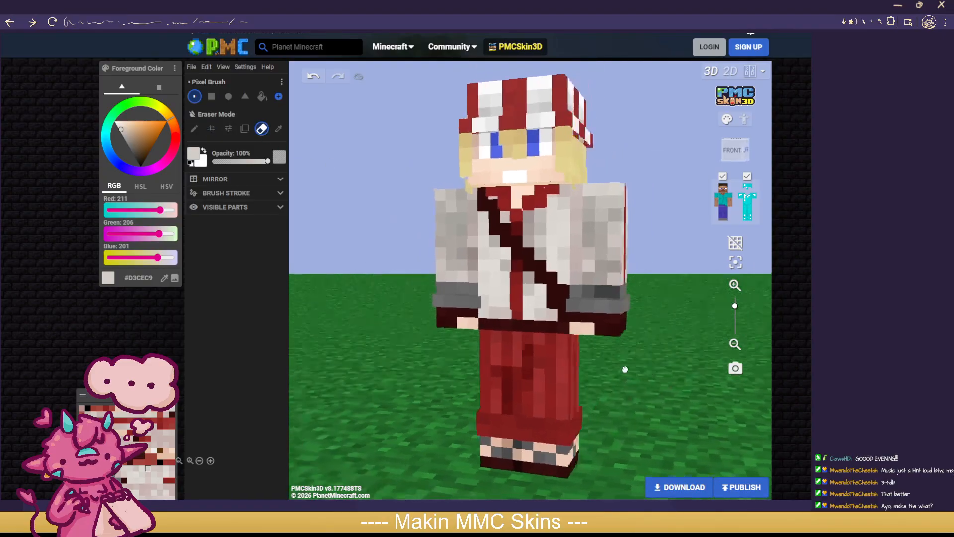
pyautogui.scroll(-4, 696, 374)
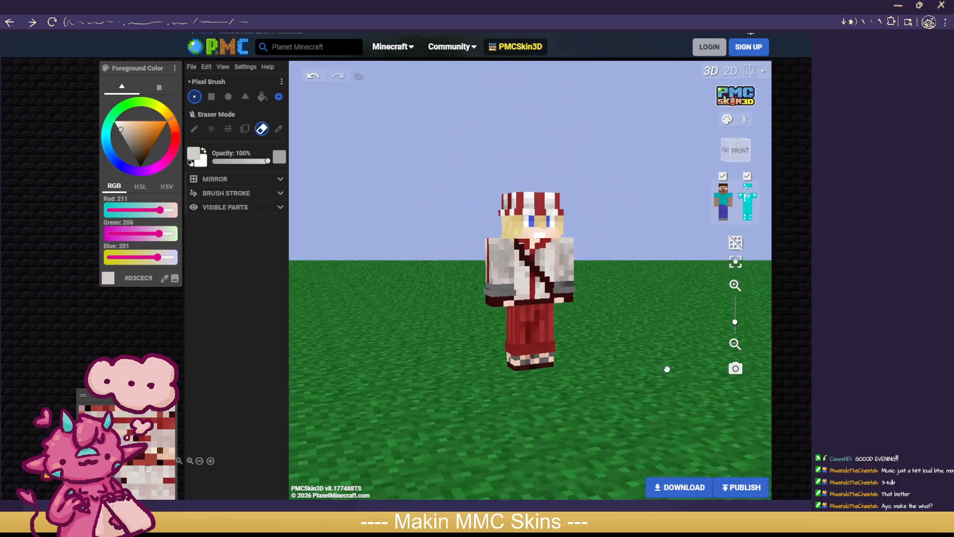
pyautogui.moveTo(666, 368); pyautogui.dragTo(627, 357)
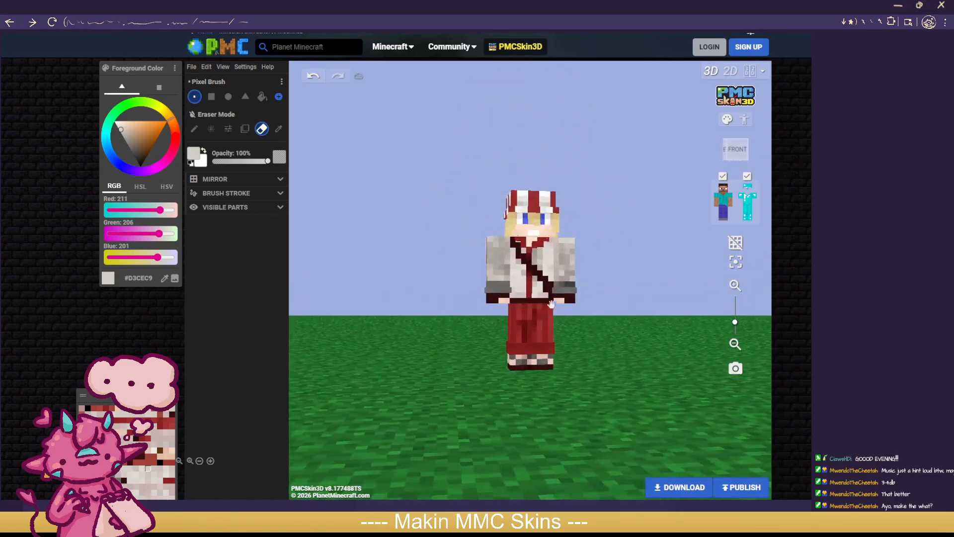
pyautogui.scroll(2, 535, 280)
pyautogui.scroll(3, 663, 321)
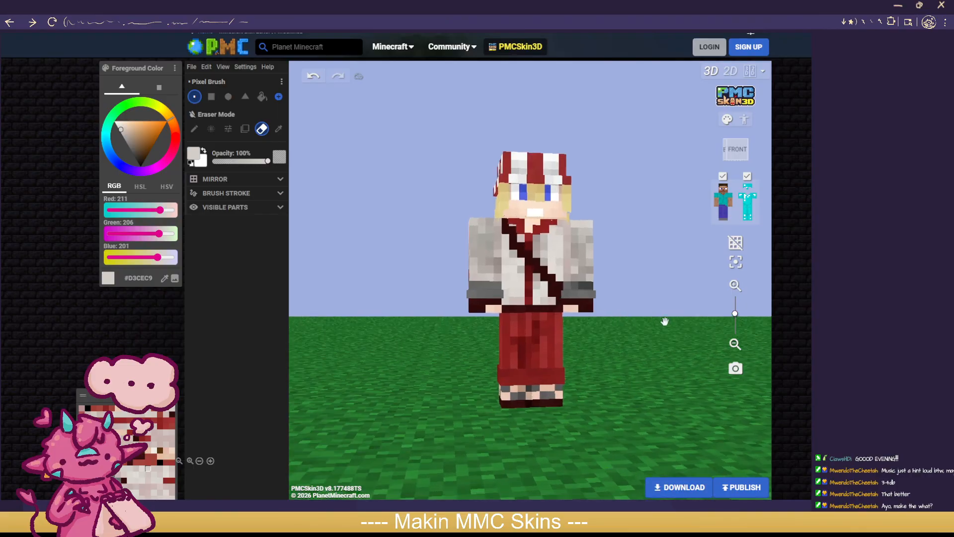
pyautogui.moveTo(669, 330); pyautogui.dragTo(651, 343)
pyautogui.scroll(2, 680, 342)
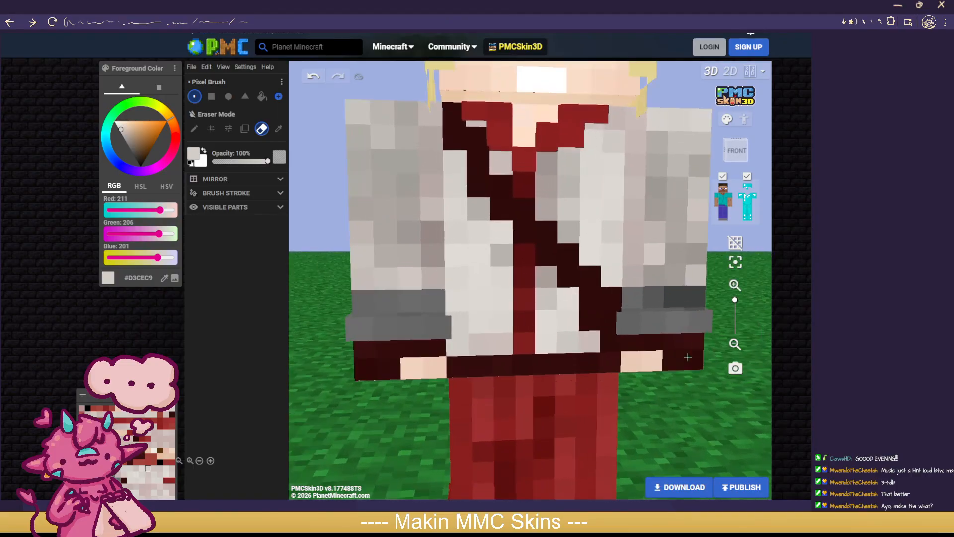
pyautogui.moveTo(692, 405); pyautogui.dragTo(654, 402)
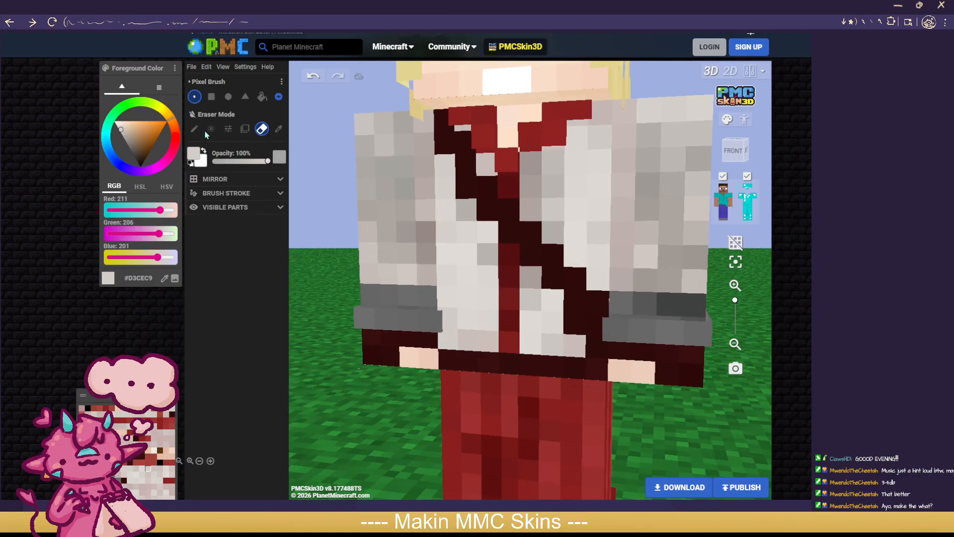
# Step: Paint the strap onto the jacket front's outer layer in noise mode with the cuff's dark maroon #370F0F, undoing the last stray stroke
pyautogui.click(210, 129)
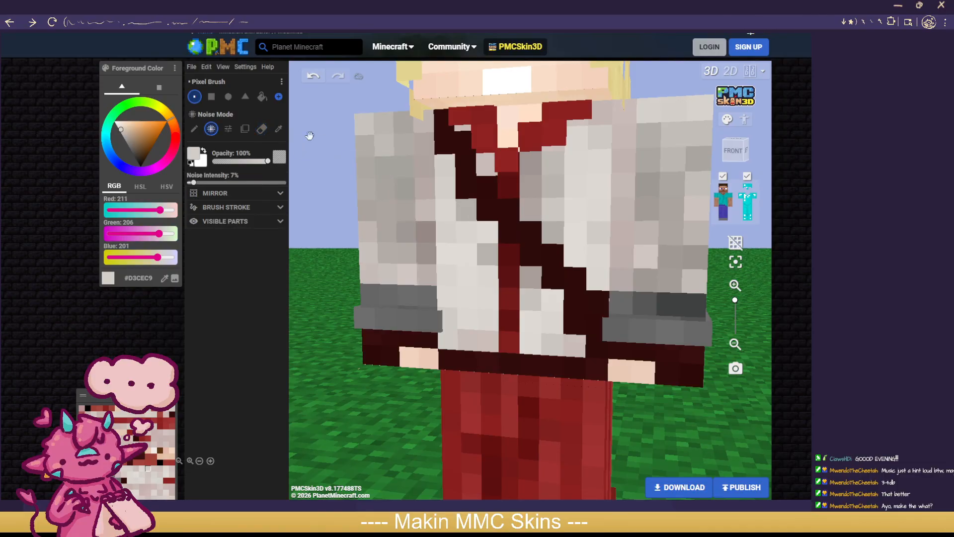
pyautogui.click(279, 128)
pyautogui.click(486, 200)
pyautogui.click(210, 129)
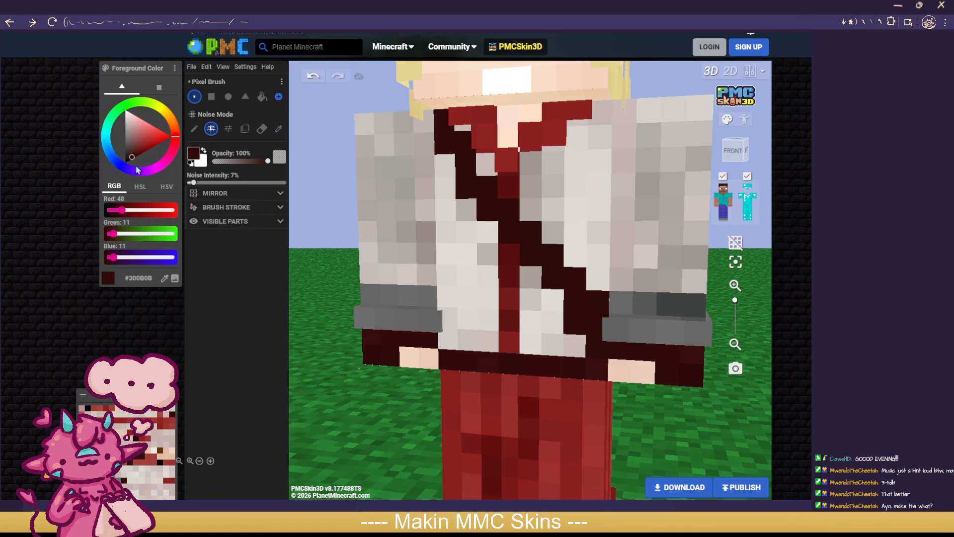
pyautogui.click(279, 129)
pyautogui.click(376, 334)
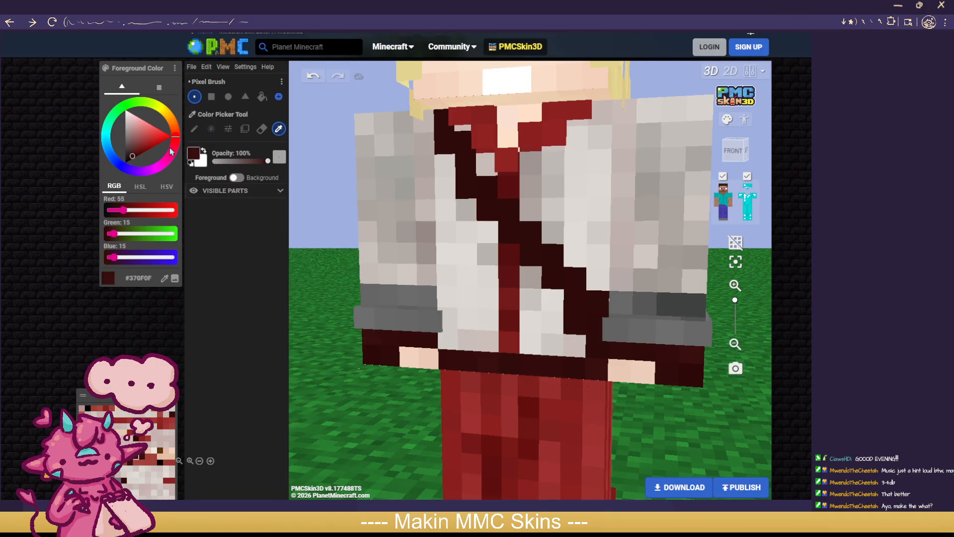
pyautogui.click(211, 130)
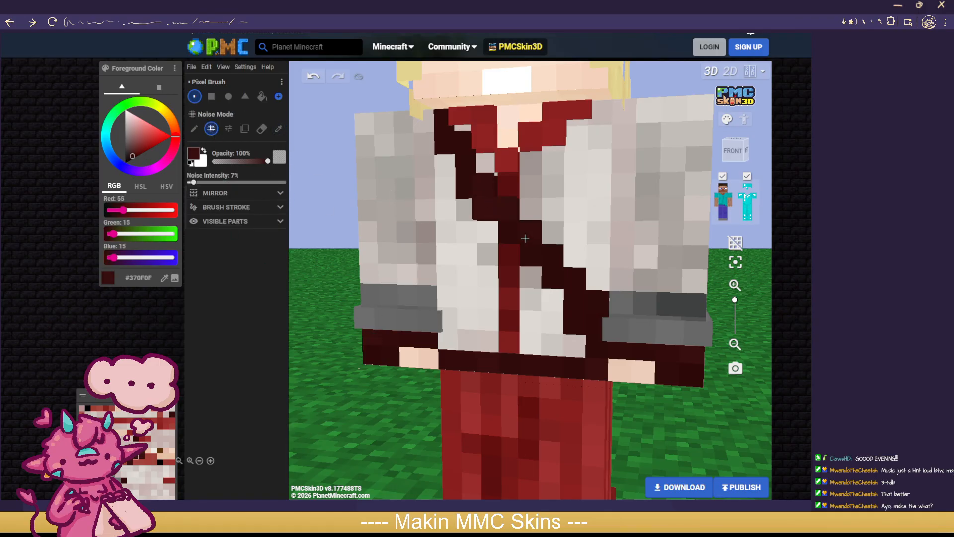
pyautogui.click(460, 162)
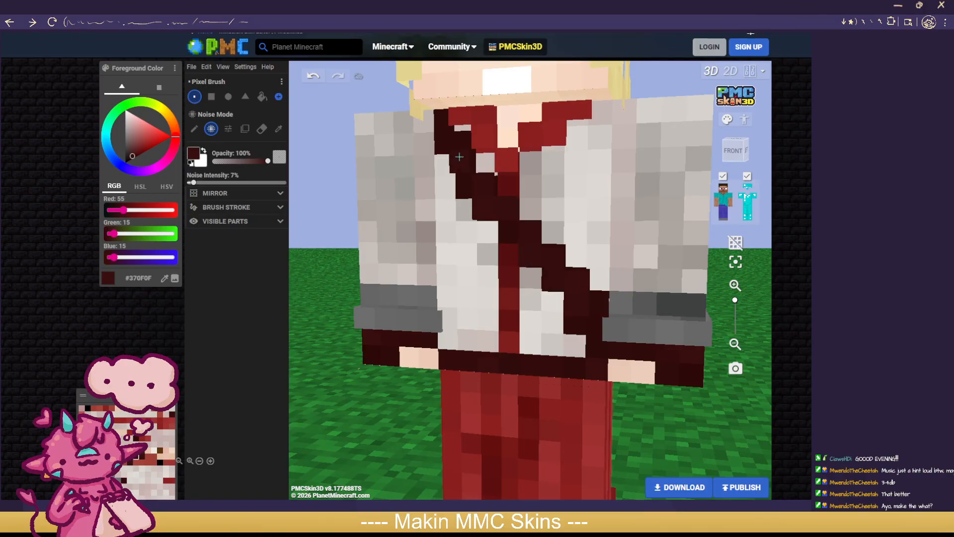
pyautogui.click(453, 147)
pyautogui.click(307, 79)
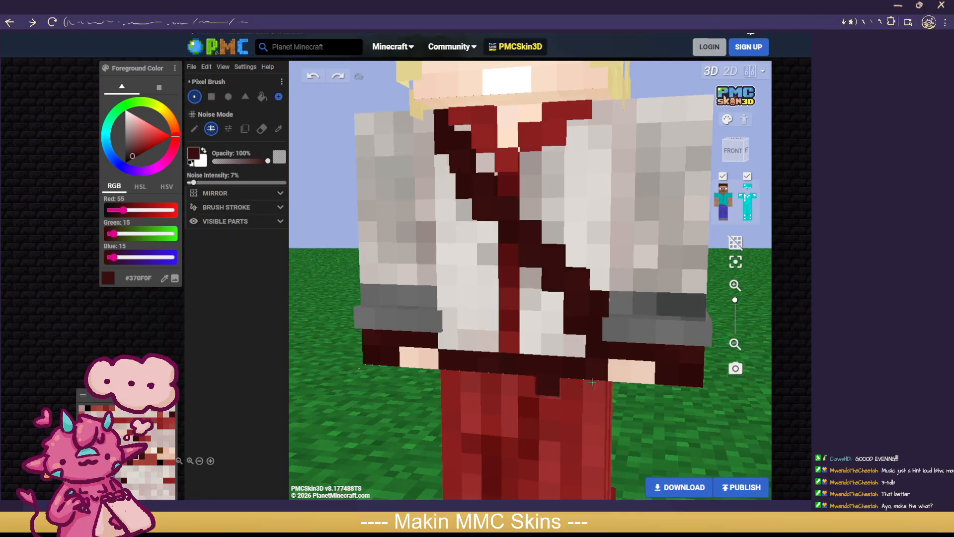
# Step: Paint the maroon strap diagonally over the red emblem on the jacket back's outer layer, then switch to the eraser
pyautogui.scroll(-5, 632, 392)
pyautogui.moveTo(658, 395); pyautogui.dragTo(361, 385)
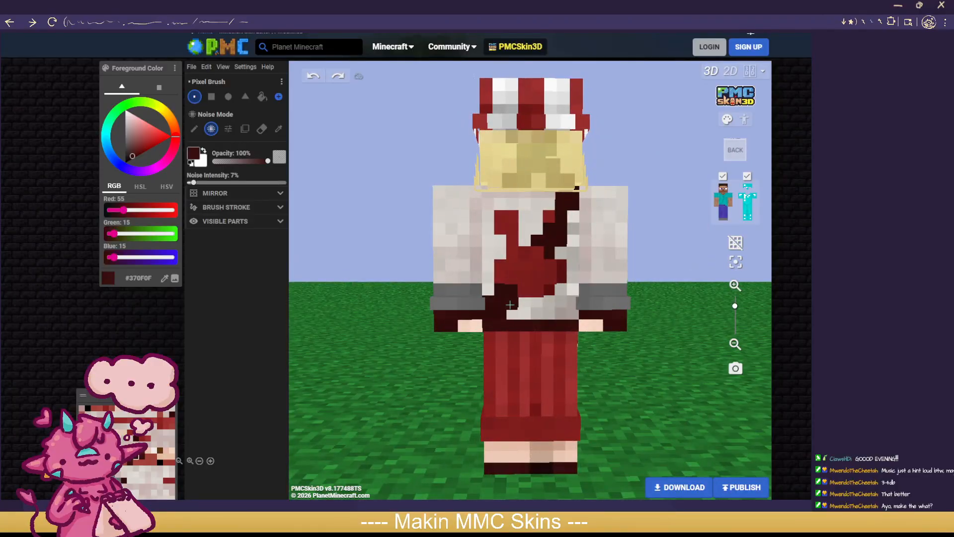
pyautogui.moveTo(504, 298); pyautogui.dragTo(532, 260)
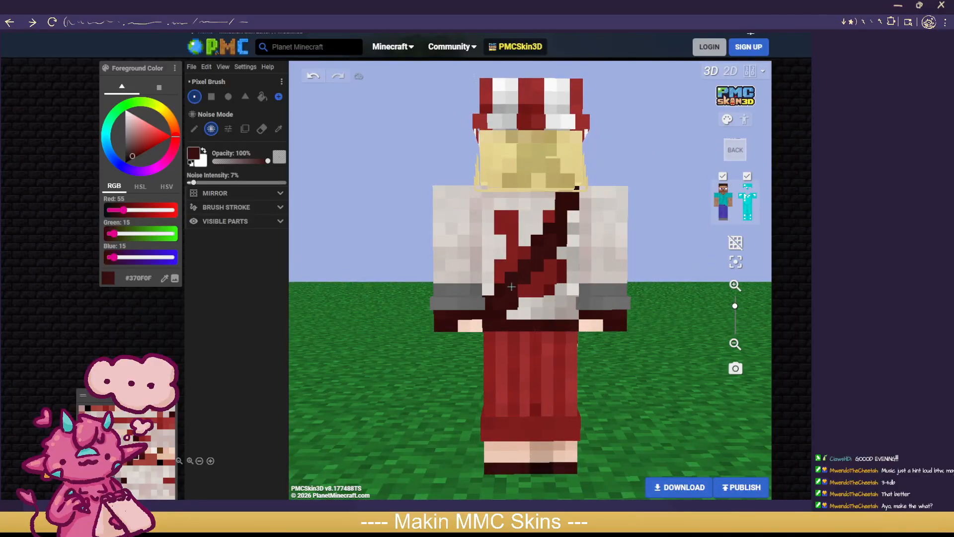
pyautogui.scroll(1, 539, 263)
pyautogui.scroll(1, 562, 209)
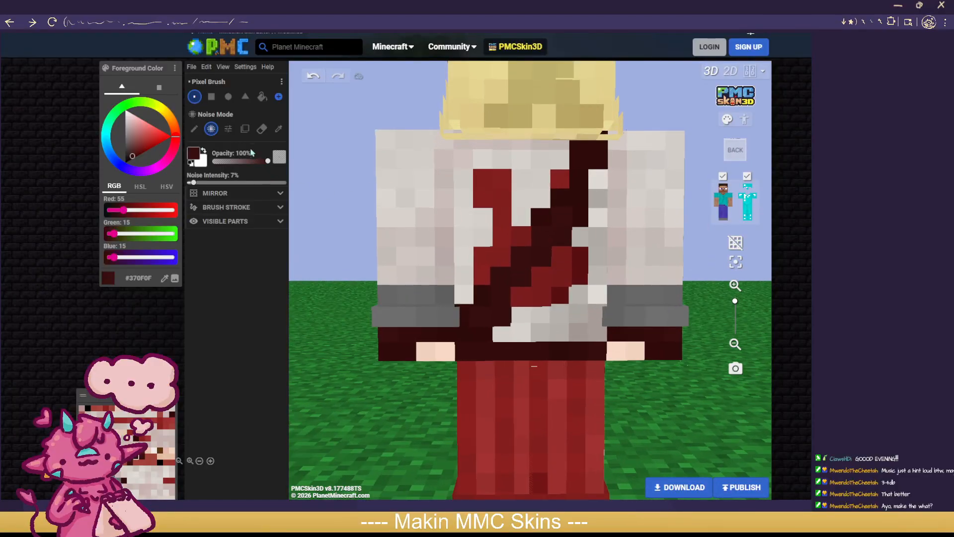
pyautogui.click(261, 128)
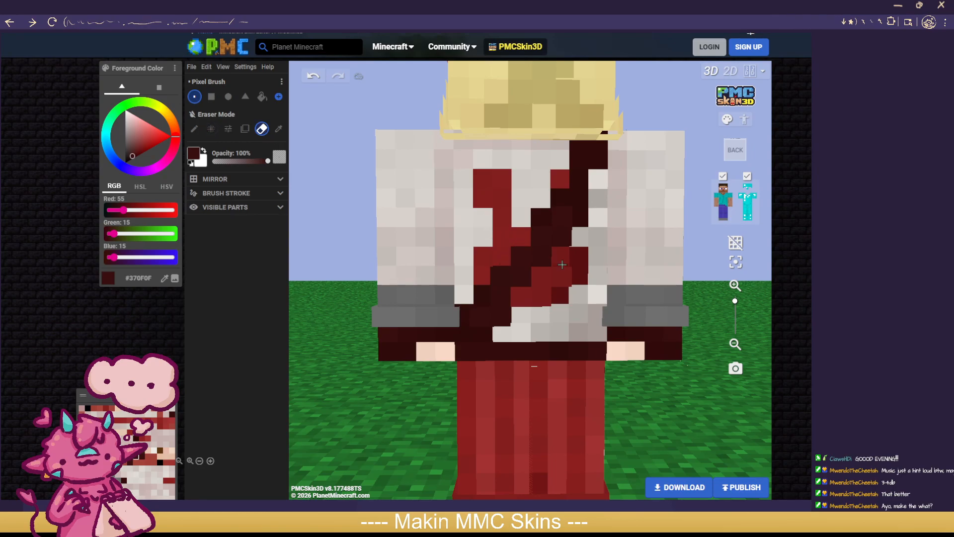
# Step: Examine the strap on the striped-hat skin's 3D model from the back and front at several distances
pyautogui.scroll(-4, 527, 300)
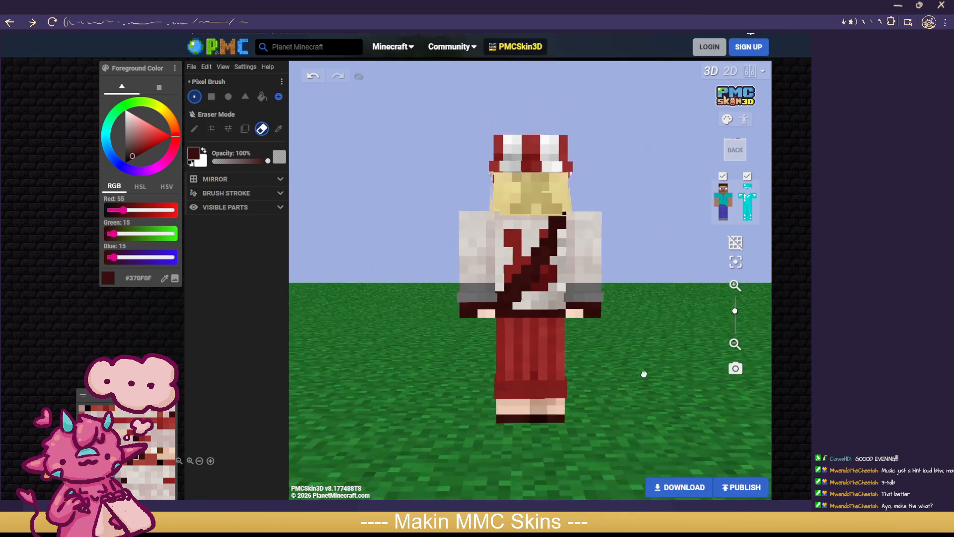
pyautogui.moveTo(643, 375); pyautogui.dragTo(619, 387)
pyautogui.moveTo(510, 442); pyautogui.dragTo(558, 426)
pyautogui.scroll(2, 633, 441)
pyautogui.scroll(3, 661, 359)
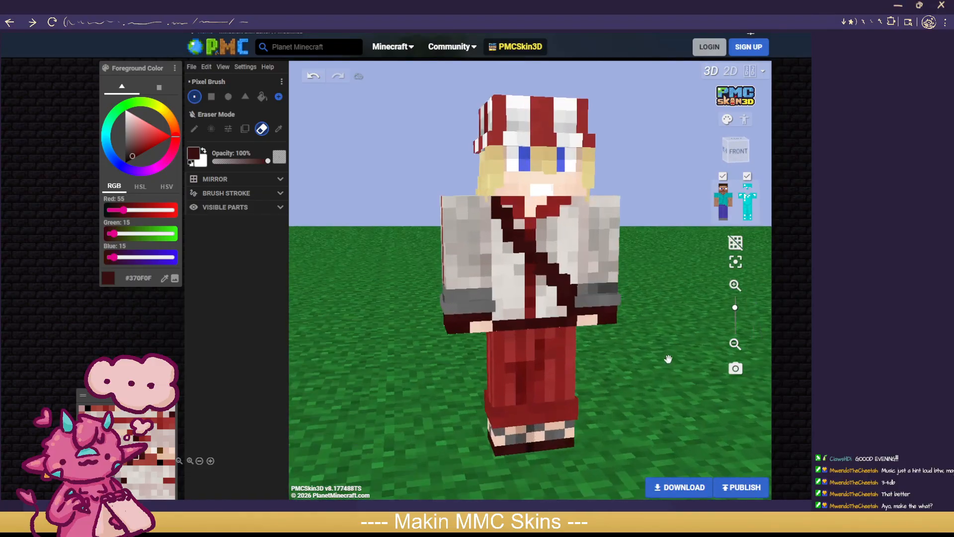
pyautogui.scroll(-4, 639, 369)
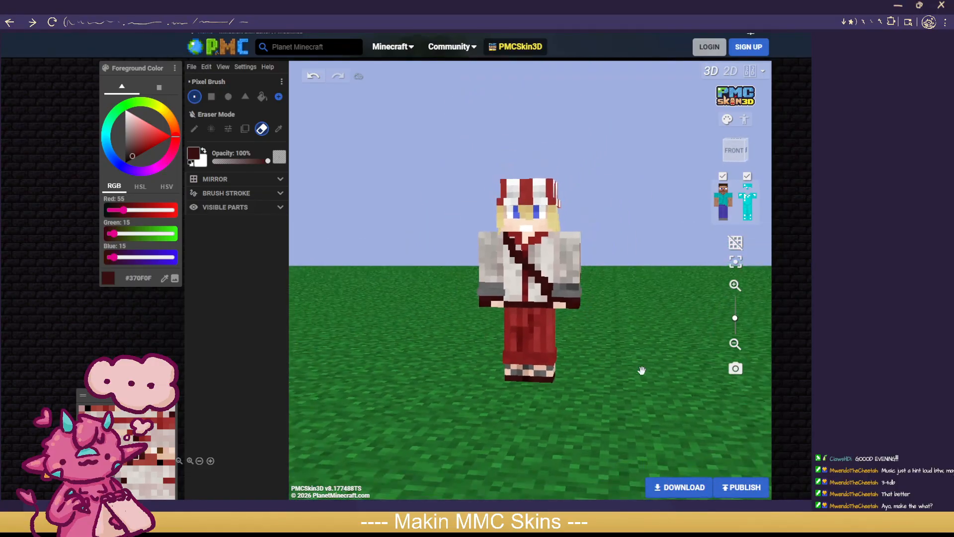
pyautogui.moveTo(641, 373); pyautogui.dragTo(334, 358)
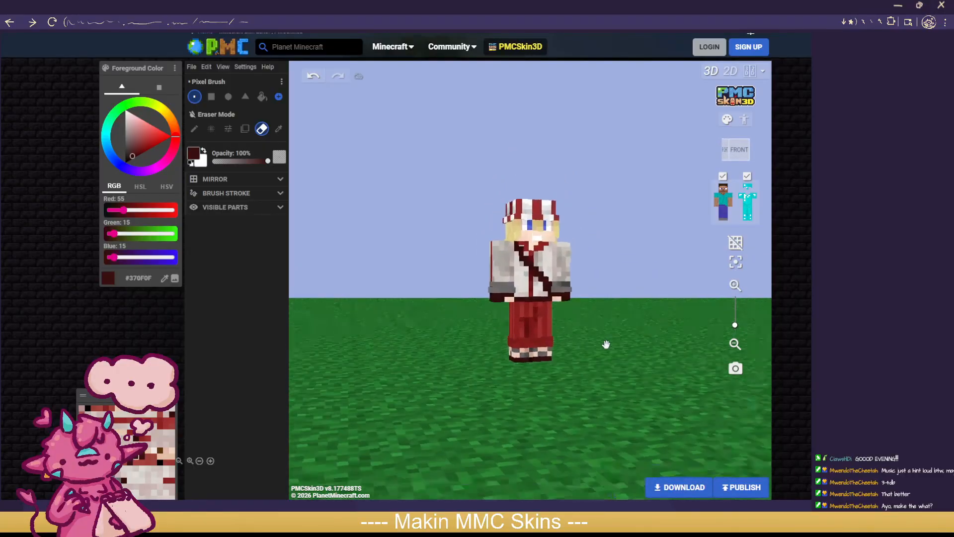
# Step: Compare the strapped striped-hat skin's front with the brown-haired, red-haired and goggled blond skins
pyautogui.scroll(1, 607, 345)
pyautogui.moveTo(606, 344); pyautogui.dragTo(510, 349)
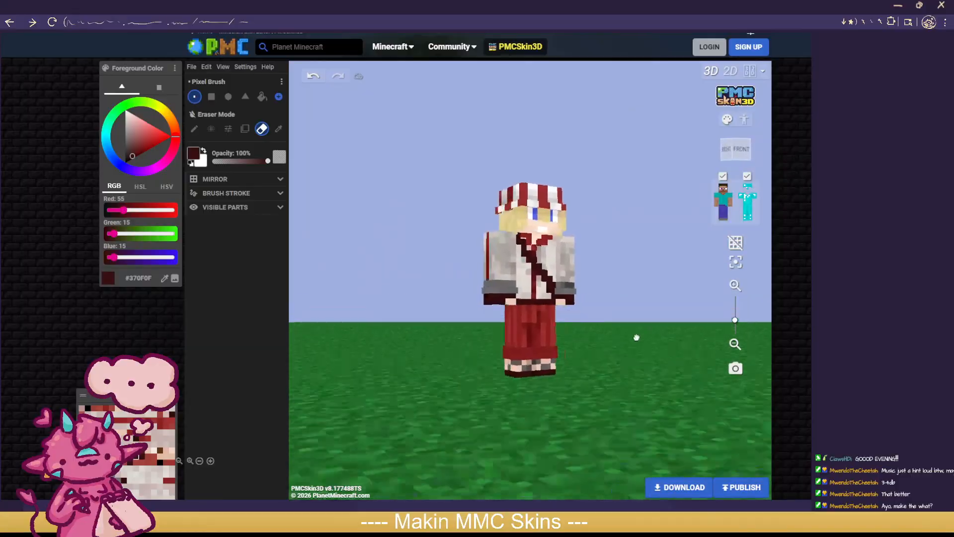
pyautogui.moveTo(636, 337); pyautogui.dragTo(618, 361)
pyautogui.scroll(2, 626, 356)
pyautogui.scroll(-2, 595, 339)
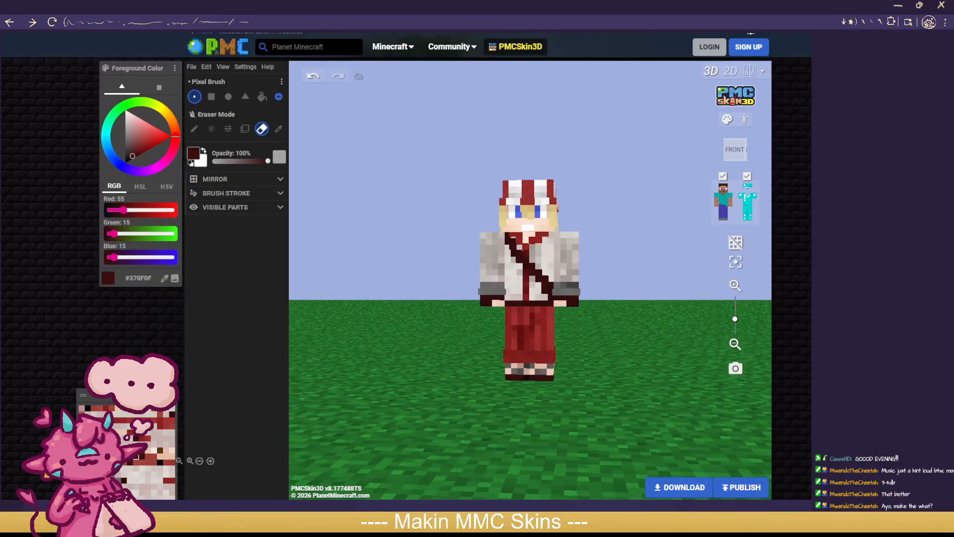
pyautogui.hotkey('ctrl', 'Tab')
pyautogui.hotkey('ctrl', 'shift', 'Tab')
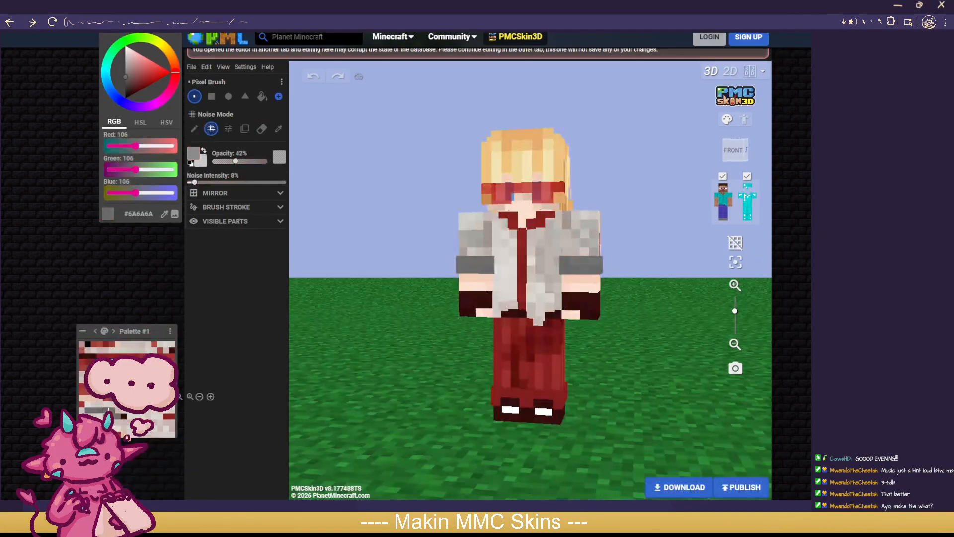
pyautogui.hotkey('ctrl', 'Tab')
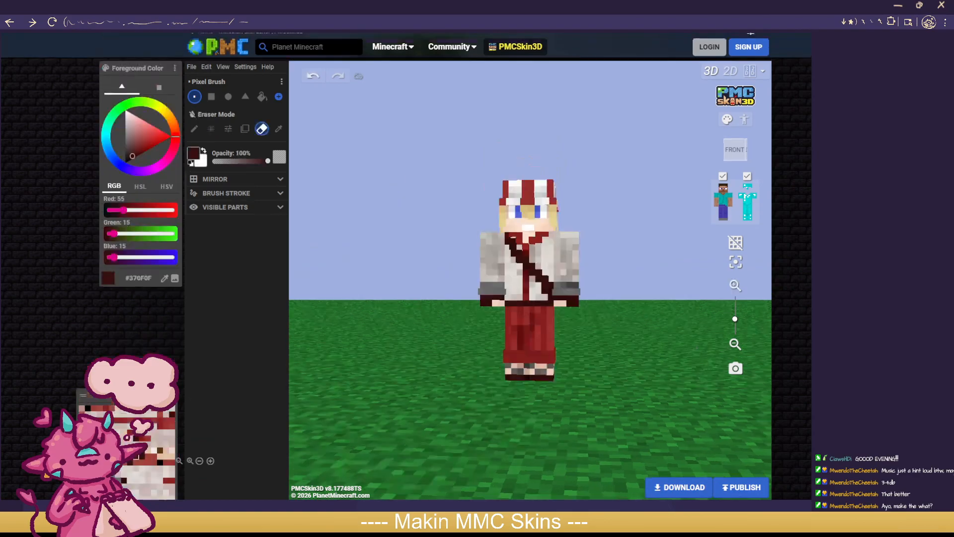
pyautogui.hotkey('ctrl', 'Tab')
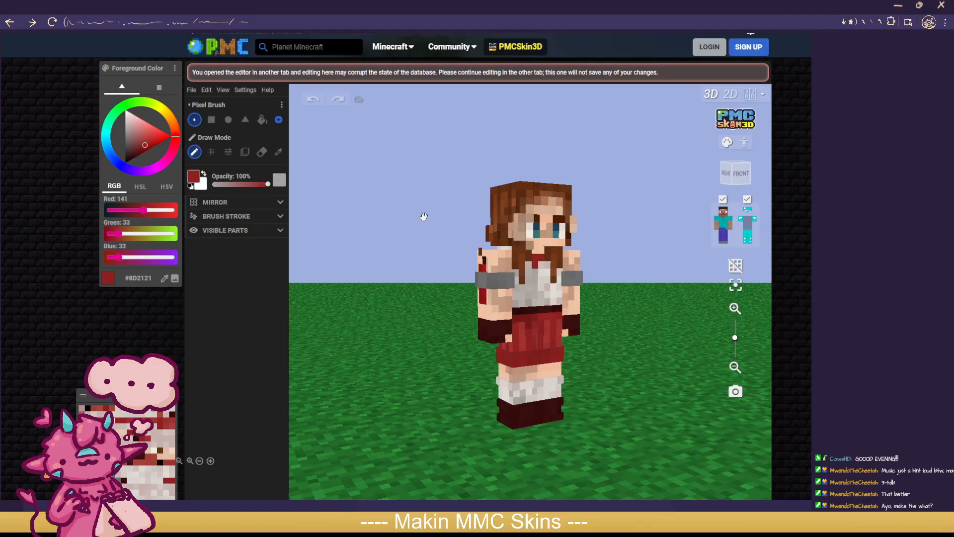
pyautogui.hotkey('ctrl', 'Tab')
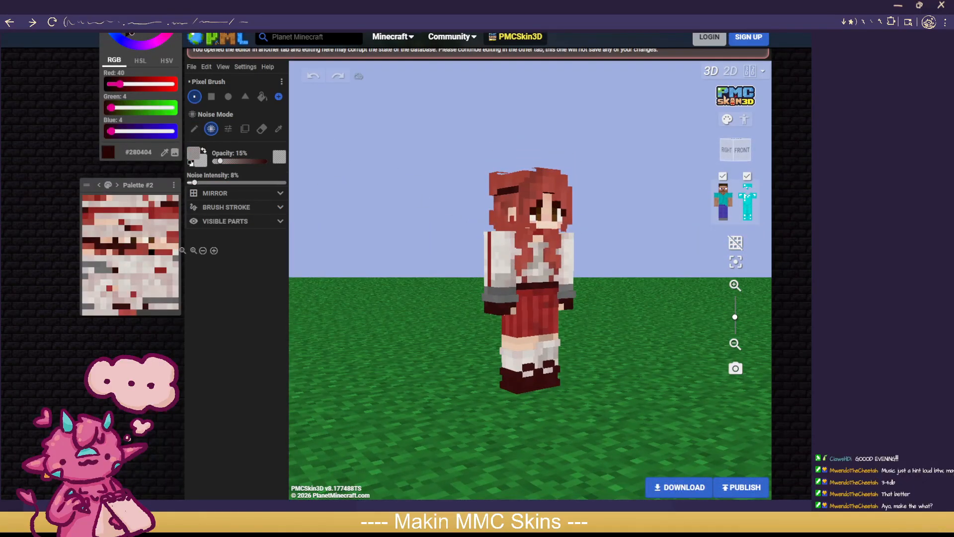
pyautogui.hotkey('ctrl', 'Tab')
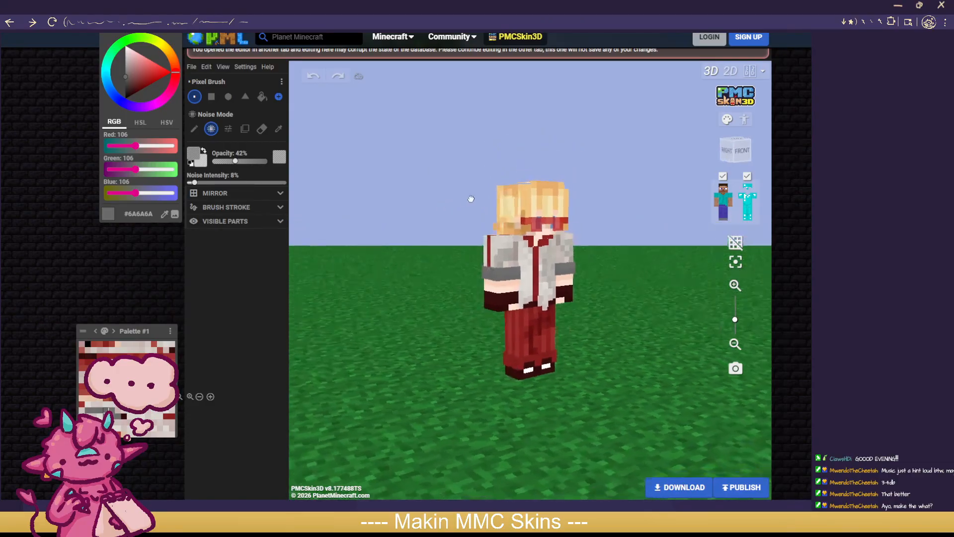
# Step: Examine the goggled blond skin and the striped-hat skin against each other from several angles and distances
pyautogui.moveTo(471, 199); pyautogui.dragTo(426, 148)
pyautogui.moveTo(452, 297); pyautogui.dragTo(399, 160)
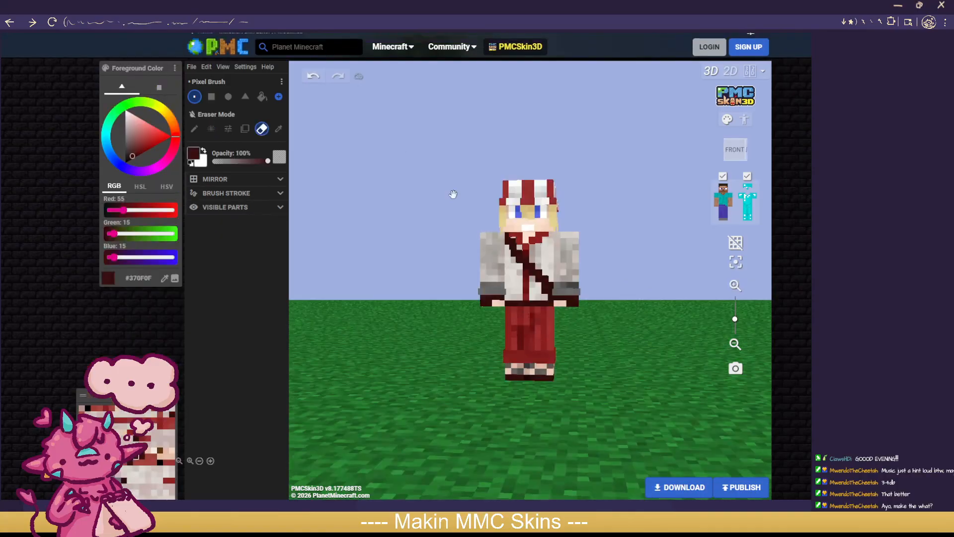
pyautogui.moveTo(452, 195)
pyautogui.mouseDown()
pyautogui.moveTo(361, 233)
pyautogui.moveTo(166, 221)
pyautogui.moveTo(725, 226)
pyautogui.moveTo(397, 223)
pyautogui.moveTo(352, 235)
pyautogui.moveTo(620, 241)
pyautogui.mouseUp()
pyautogui.moveTo(702, 240); pyautogui.dragTo(371, 233)
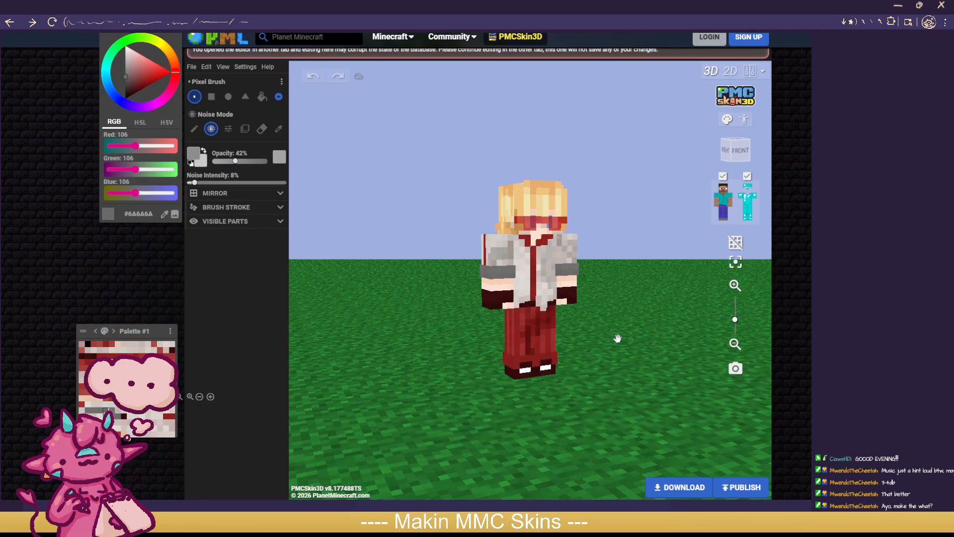
pyautogui.moveTo(618, 338); pyautogui.dragTo(584, 348)
pyautogui.scroll(3, 624, 348)
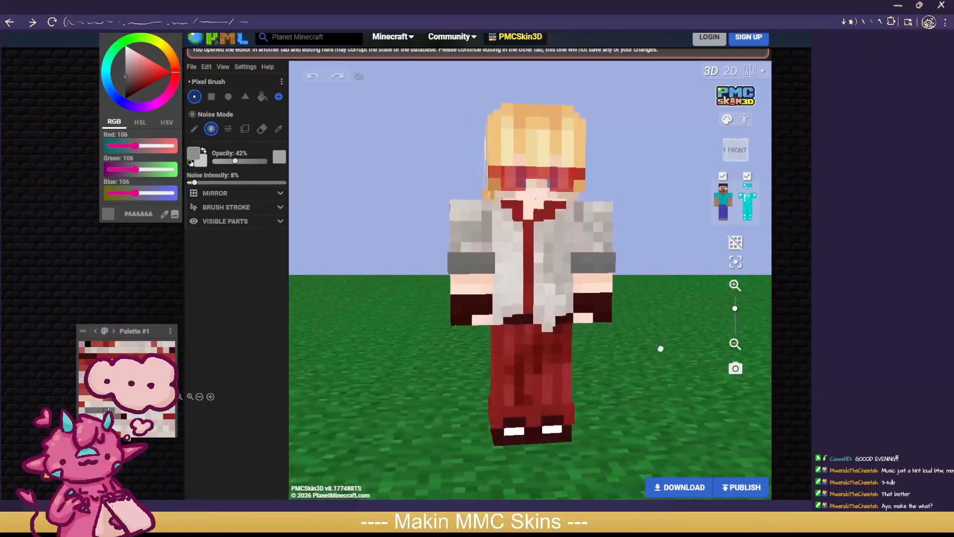
pyautogui.moveTo(380, 181); pyautogui.dragTo(376, 187)
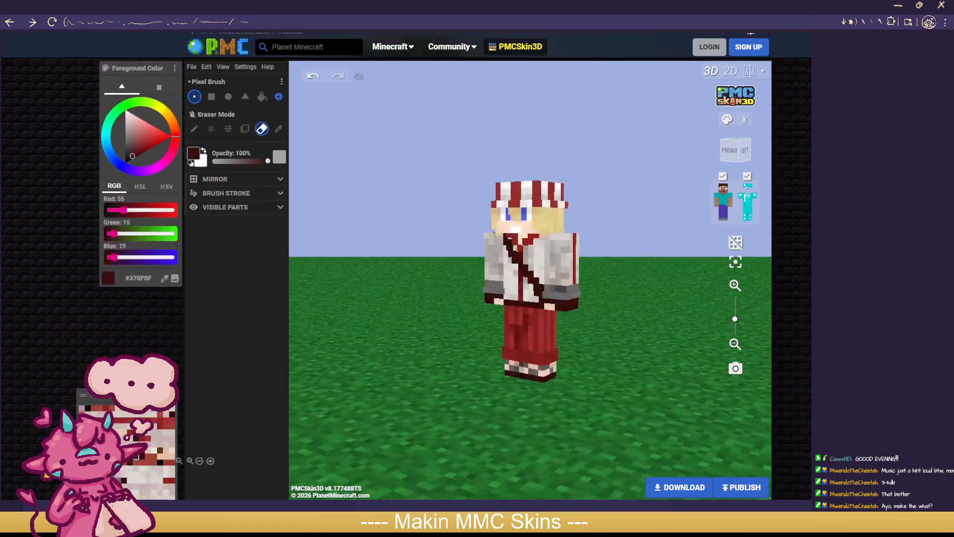
pyautogui.moveTo(398, 210); pyautogui.dragTo(278, 329)
pyautogui.scroll(-2, 318, 328)
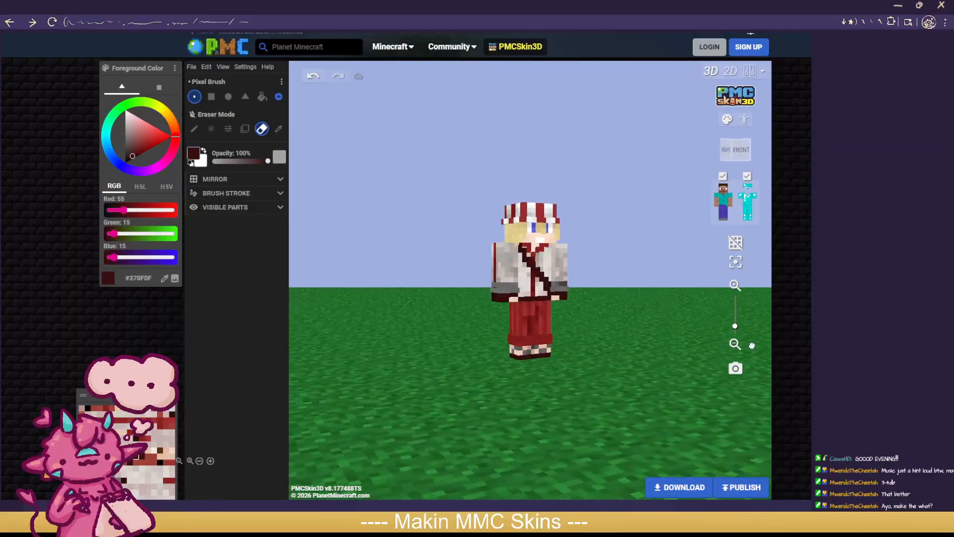
pyautogui.moveTo(644, 366); pyautogui.dragTo(706, 368)
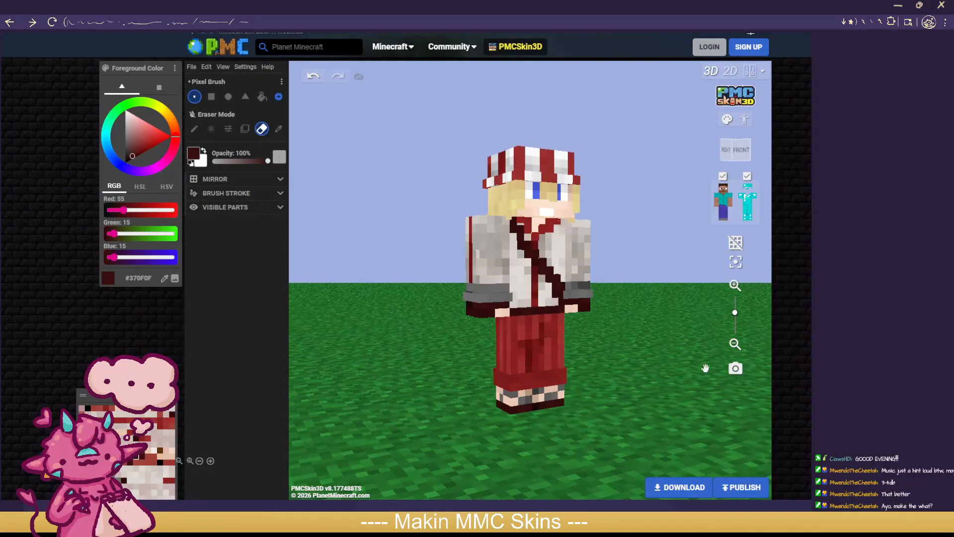
# Step: On the red-haired skin, set the noise brush to dark red #861111 at 100% opacity
pyautogui.hotkey('ctrl', 'Tab')
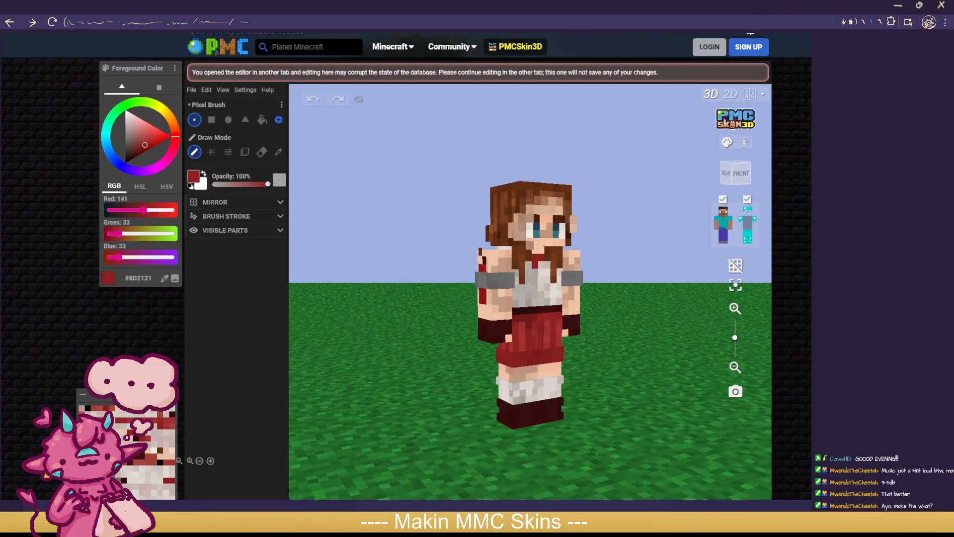
pyautogui.hotkey('ctrl', 'Tab')
pyautogui.hotkey('ctrl', 'Tab')
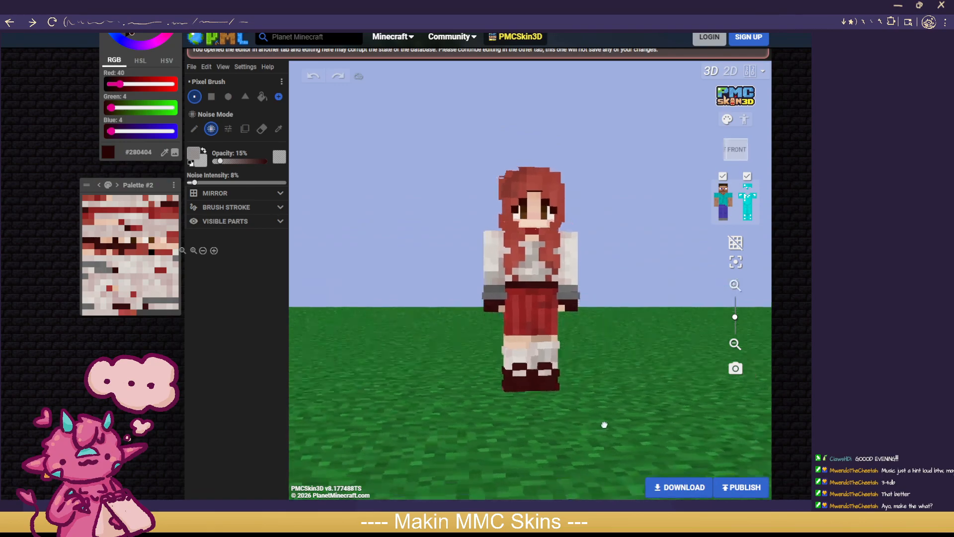
pyautogui.moveTo(444, 424); pyautogui.dragTo(645, 395)
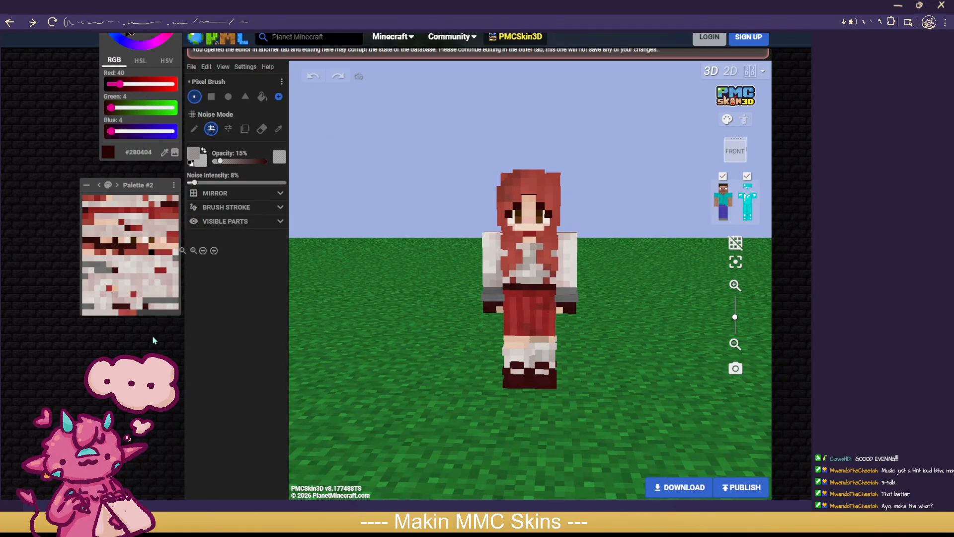
pyautogui.scroll(2, 153, 340)
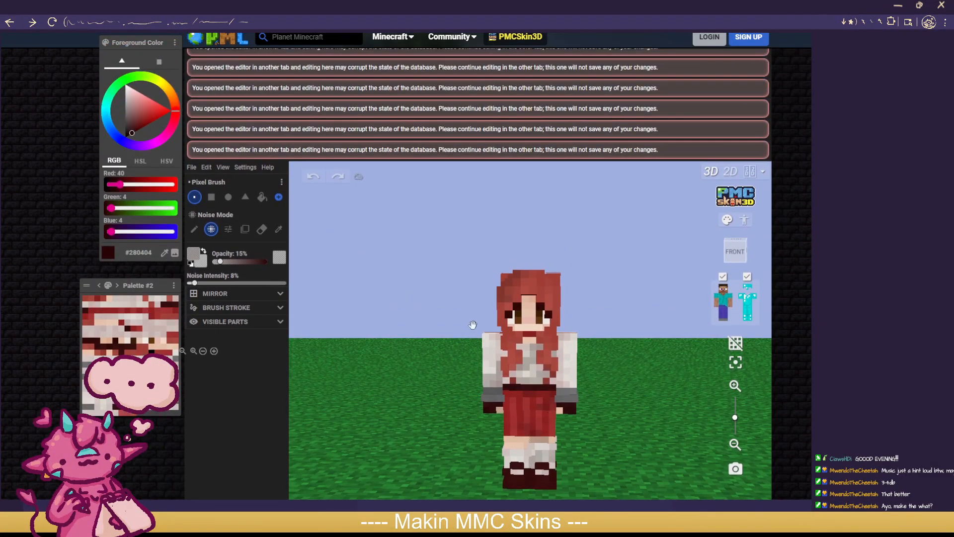
pyautogui.click(146, 122)
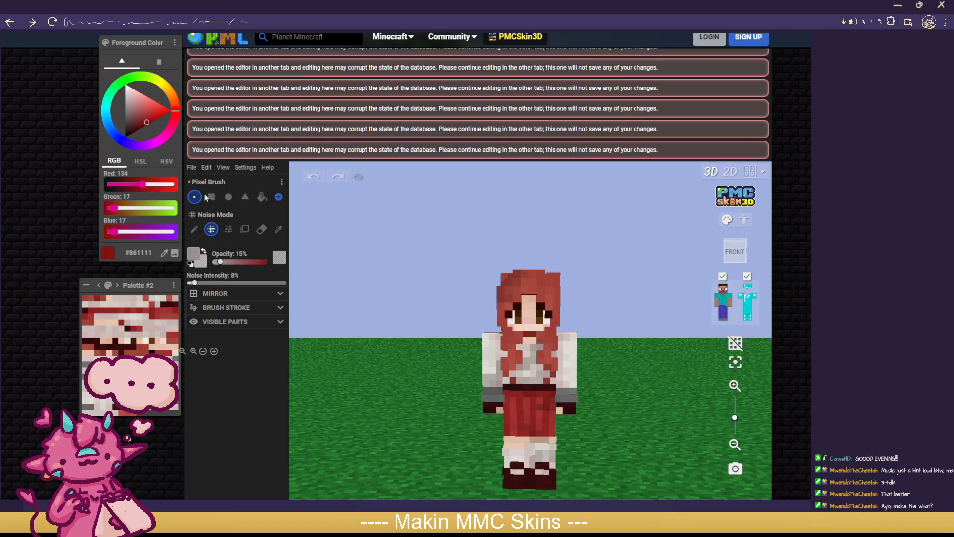
pyautogui.moveTo(237, 262); pyautogui.dragTo(313, 271)
pyautogui.scroll(-1, 609, 393)
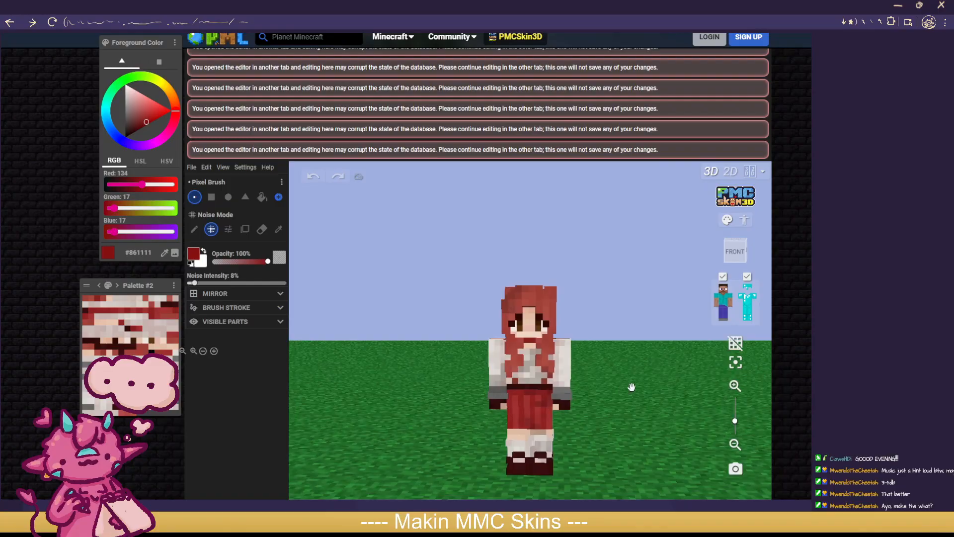
# Step: Brighten the noise brush's red to #D23939 for the red-haired skin
pyautogui.scroll(-1, 796, 358)
pyautogui.scroll(-3, 809, 357)
pyautogui.scroll(1, 795, 347)
pyautogui.scroll(6, 615, 244)
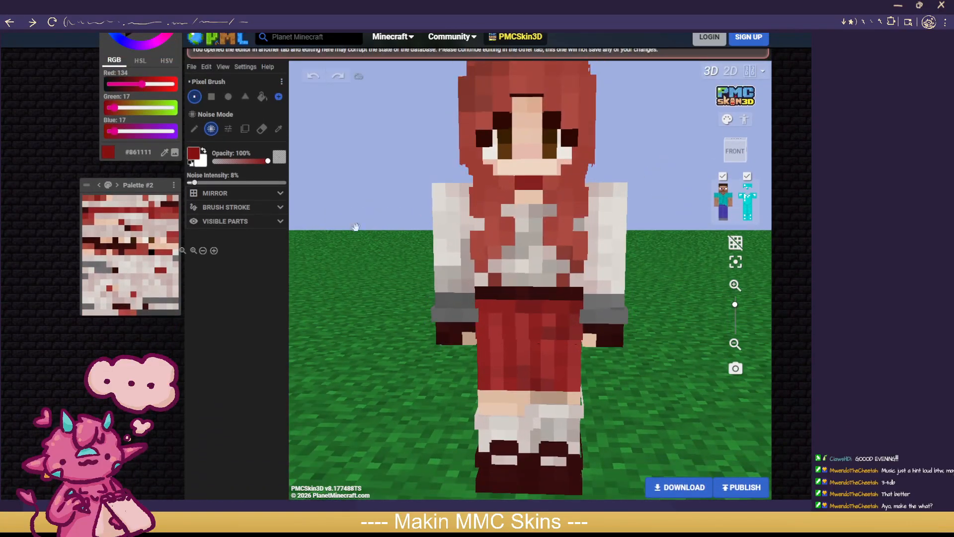
pyautogui.moveTo(142, 83); pyautogui.dragTo(154, 84)
pyautogui.moveTo(136, 185); pyautogui.dragTo(117, 361)
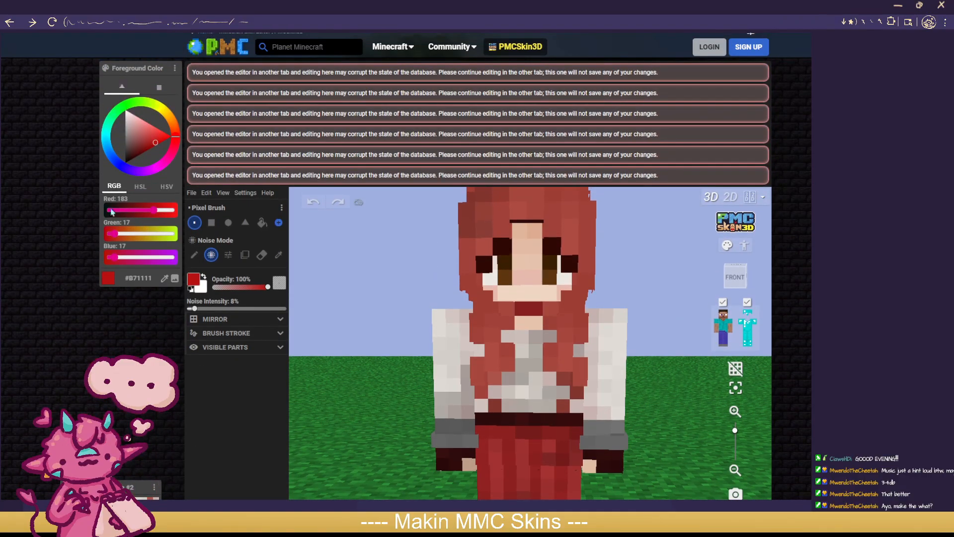
pyautogui.scroll(-3, 725, 282)
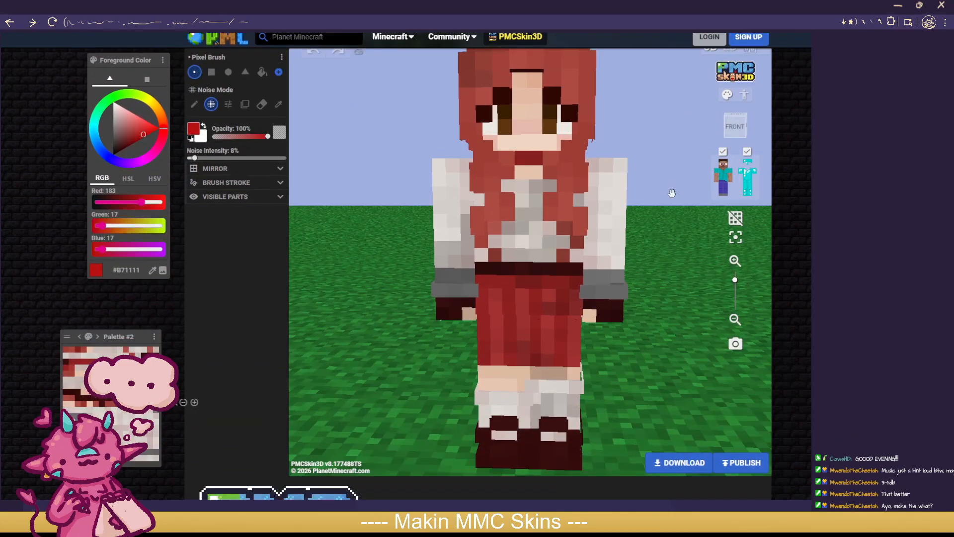
pyautogui.scroll(-1, 682, 193)
pyautogui.scroll(2, 641, 290)
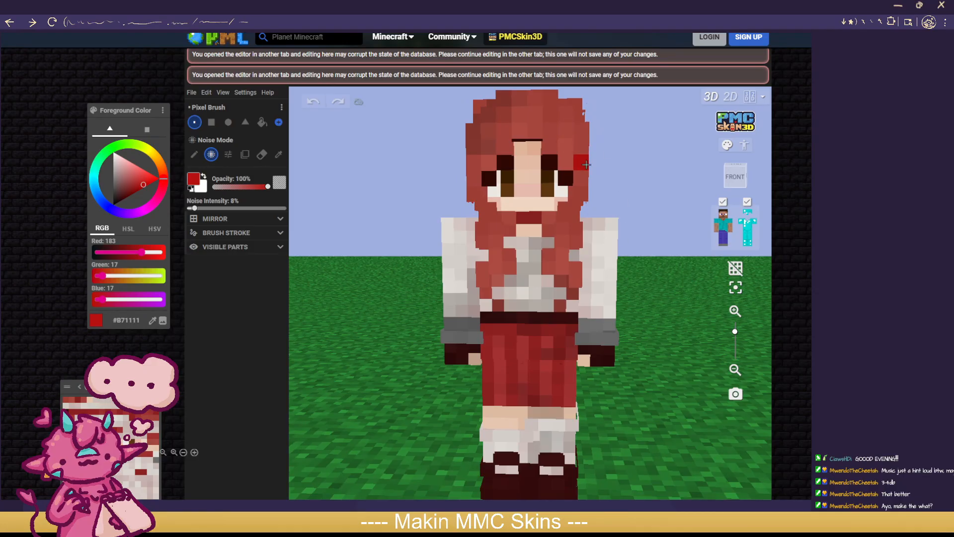
pyautogui.moveTo(142, 186); pyautogui.dragTo(142, 178)
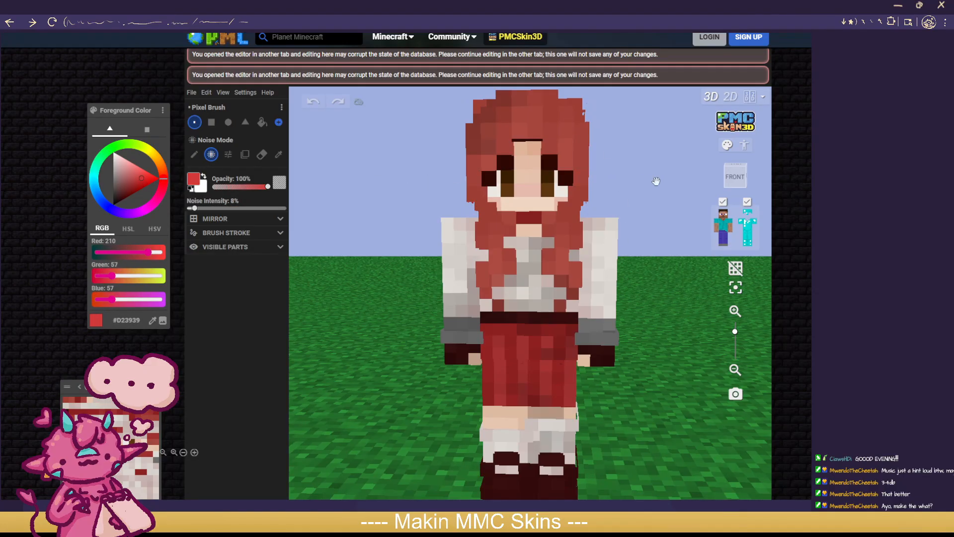
pyautogui.scroll(-1, 656, 181)
pyautogui.moveTo(651, 164); pyautogui.dragTo(529, 138)
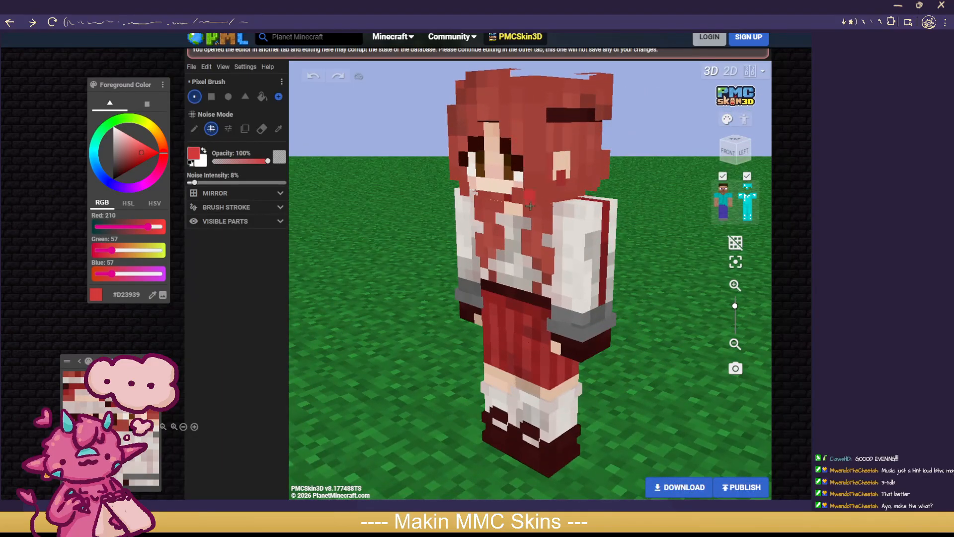
pyautogui.moveTo(318, 264); pyautogui.dragTo(337, 173)
# Step: Sample the sleeve's off-white, lighten it to #F4EBE0 and dot two pixels onto the front hair lock in noise mode
pyautogui.click(278, 129)
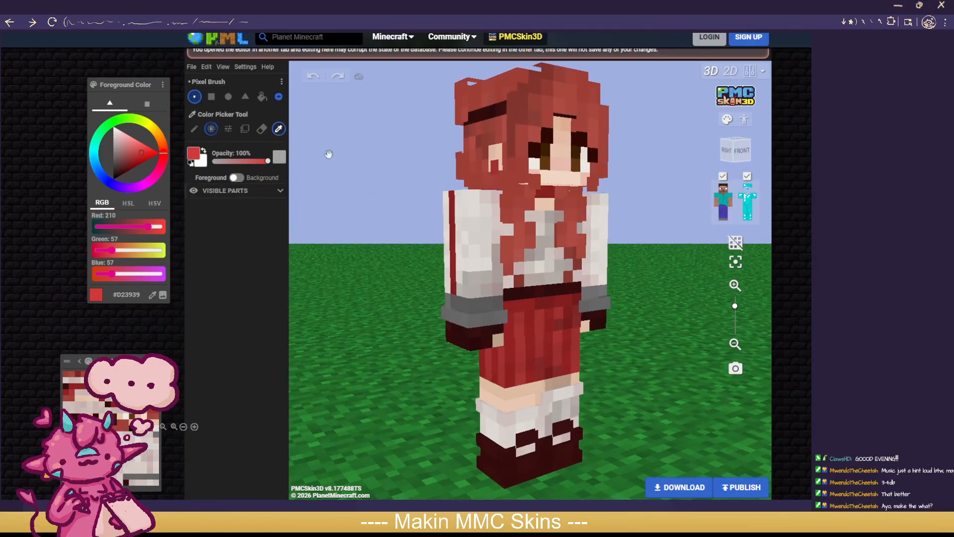
pyautogui.click(468, 209)
pyautogui.click(211, 129)
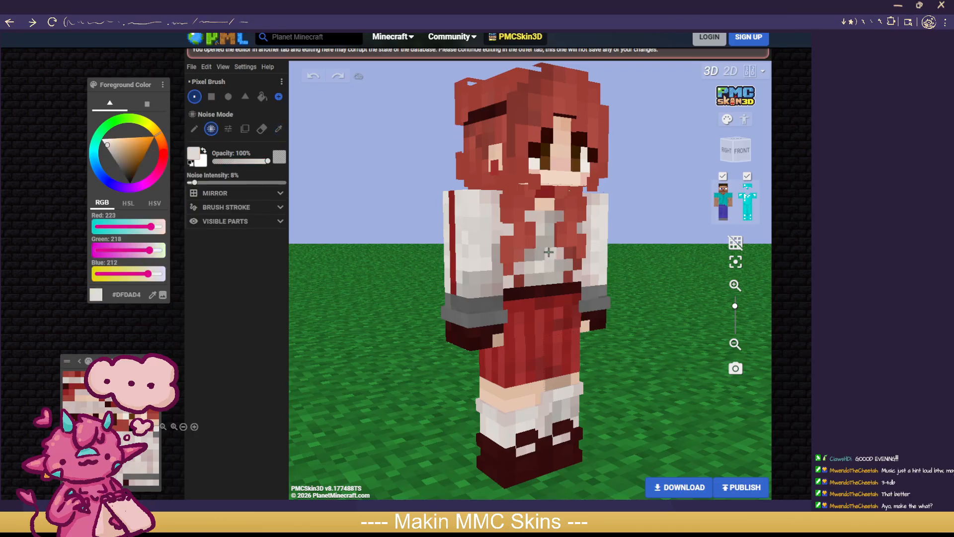
pyautogui.moveTo(109, 144); pyautogui.dragTo(107, 141)
pyautogui.click(517, 252)
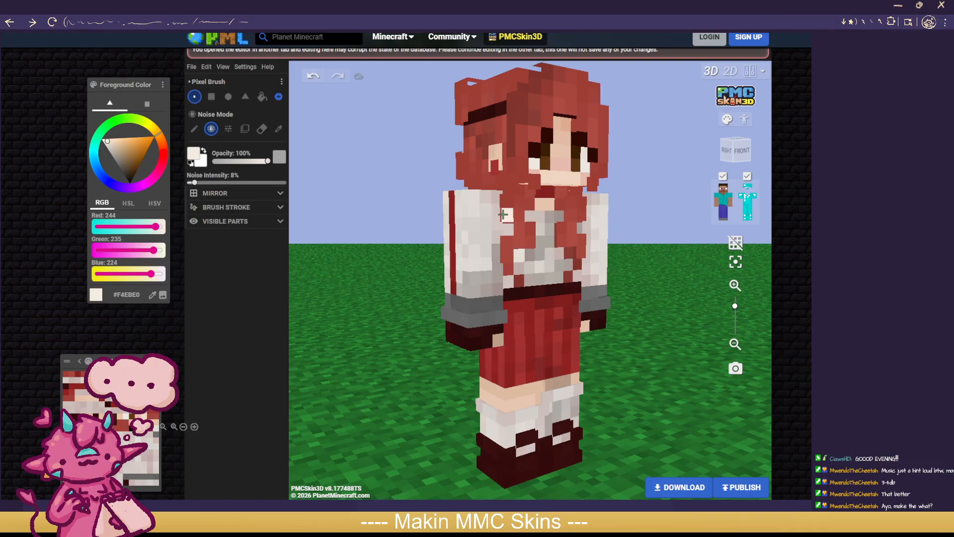
pyautogui.click(506, 216)
# Step: Dot two cream #F4EBE0 pixels onto the other front hair lock and scatter five across the long hair at the back
pyautogui.moveTo(700, 260); pyautogui.dragTo(622, 258)
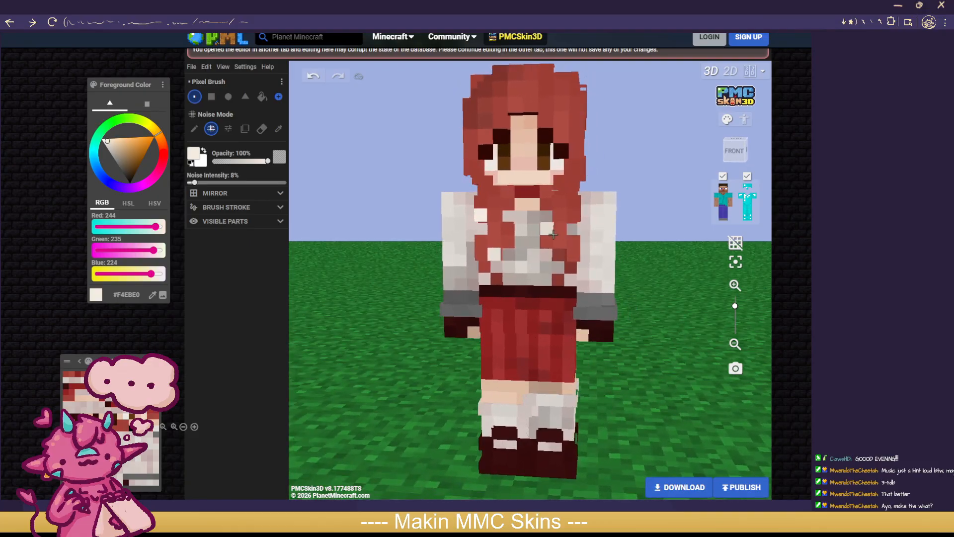
pyautogui.click(546, 242)
pyautogui.click(572, 204)
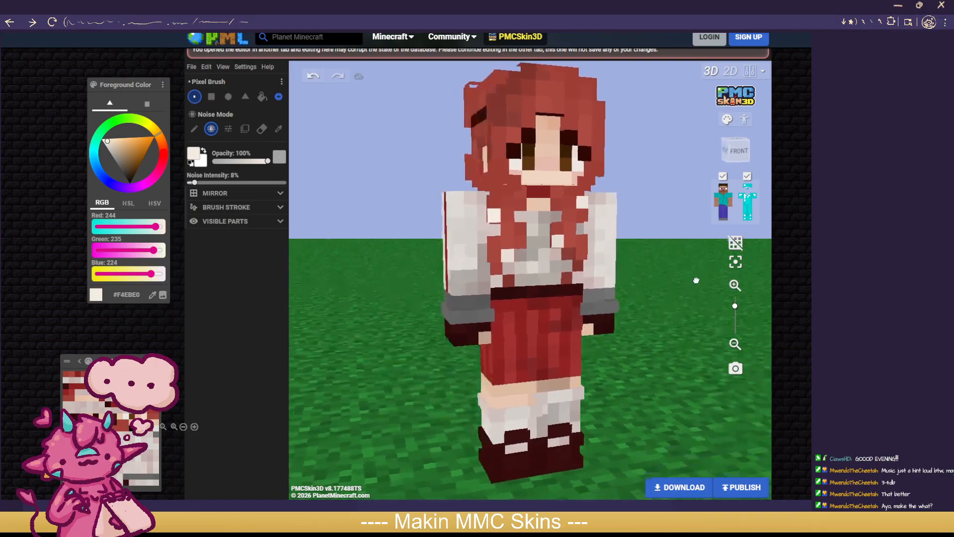
pyautogui.moveTo(694, 277); pyautogui.dragTo(504, 229)
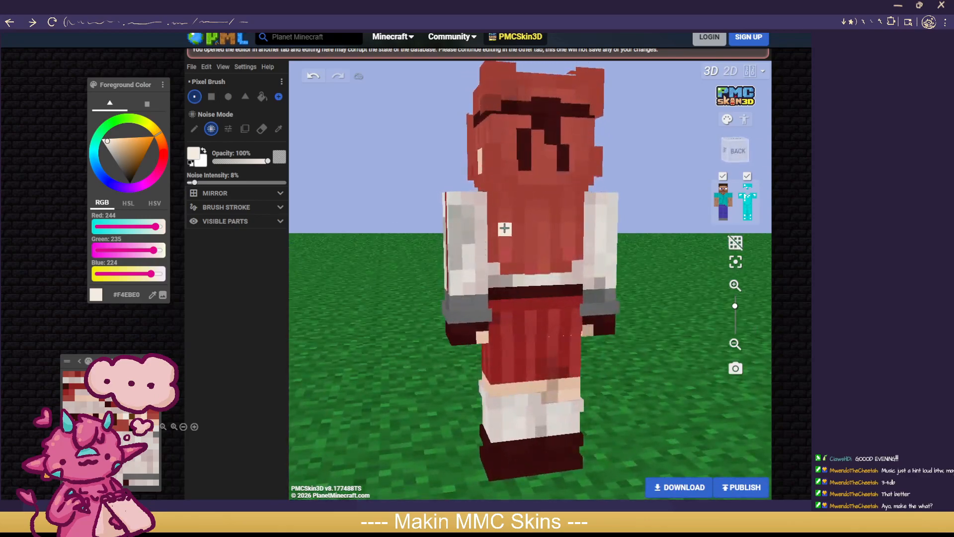
pyautogui.click(491, 202)
pyautogui.click(518, 242)
pyautogui.click(553, 204)
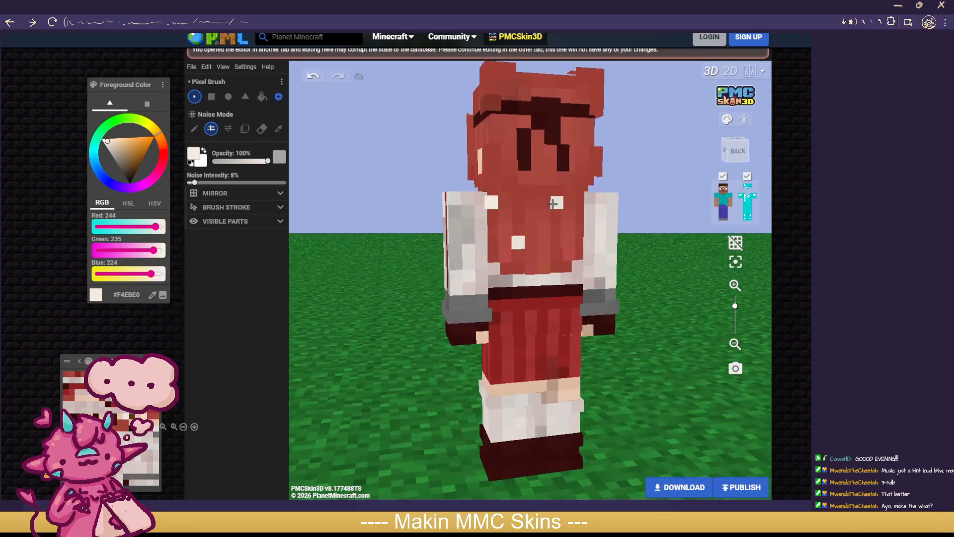
pyautogui.click(569, 254)
pyautogui.click(547, 265)
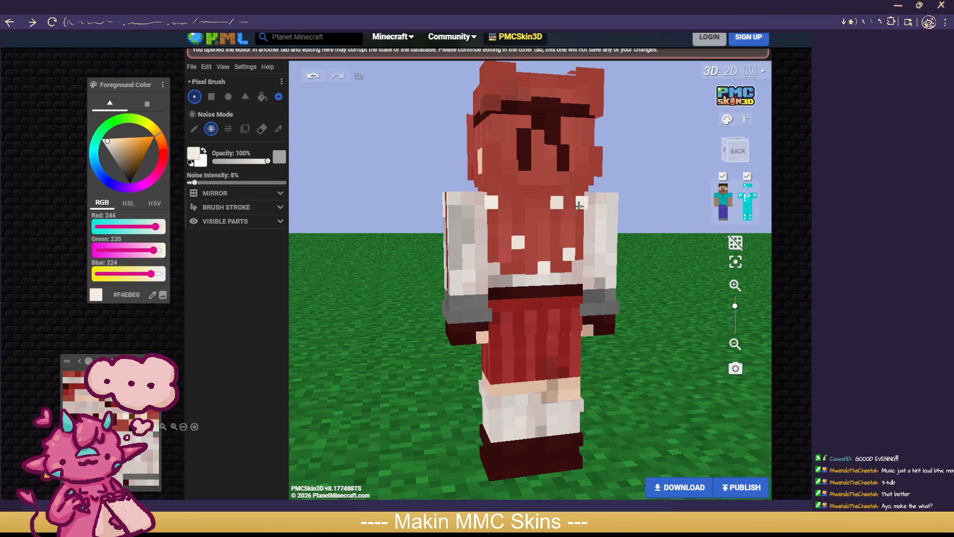
# Step: Undo the latest cream dots on the red hair, and return to the striped-hat skin
pyautogui.moveTo(688, 207); pyautogui.dragTo(319, 91)
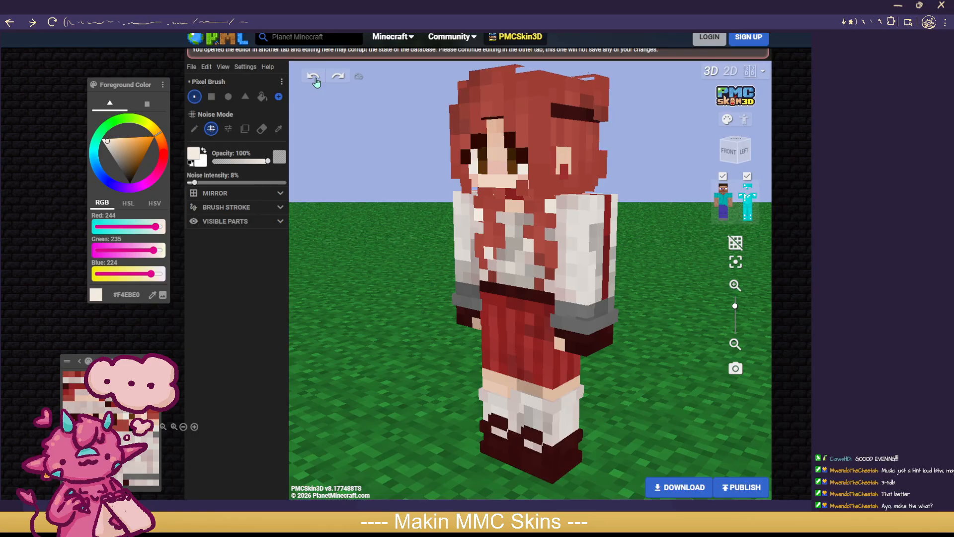
pyautogui.moveTo(362, 175); pyautogui.dragTo(306, 216)
pyautogui.scroll(-2, 426, 175)
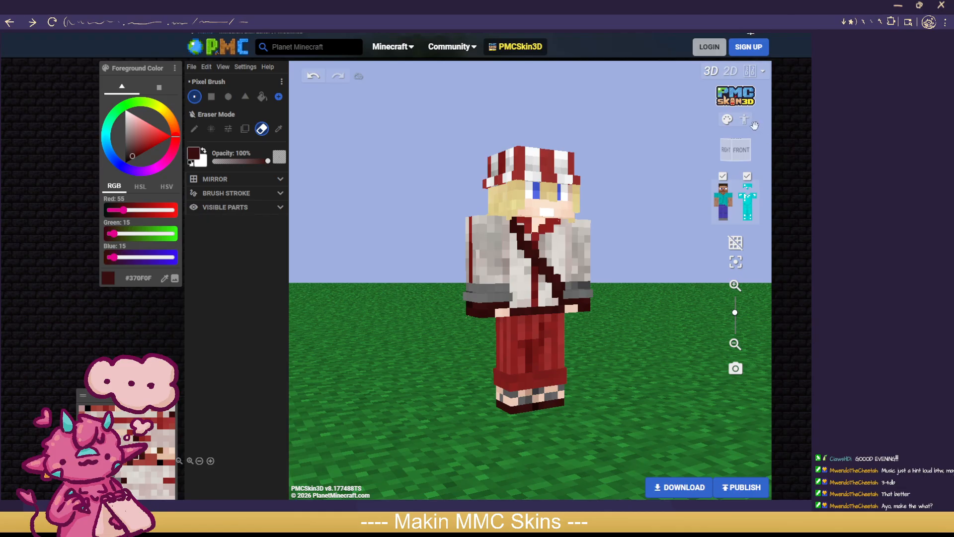
# Step: Preview the striped-hat skin in the Sitting, DaVinci and Dab poses, viewing the Dab from several angles
pyautogui.click(764, 71)
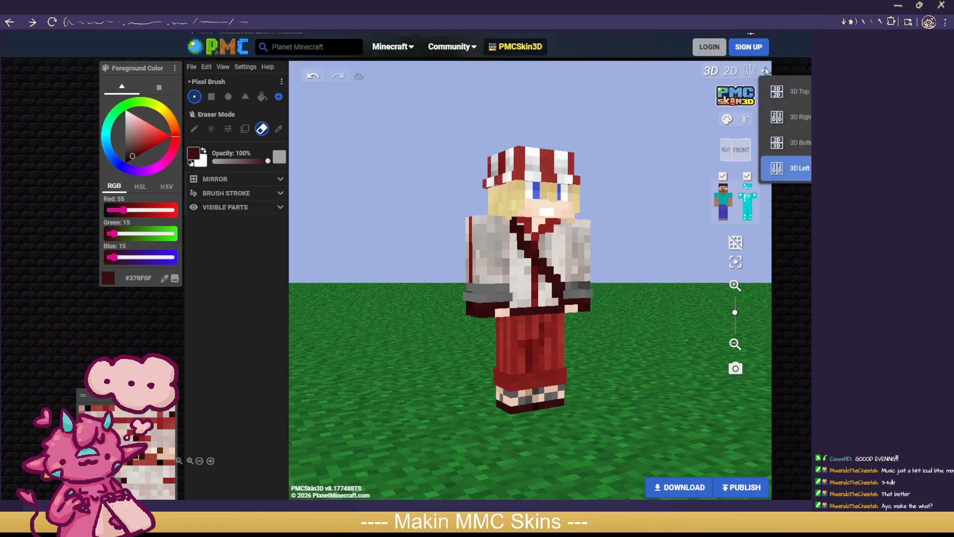
pyautogui.click(744, 120)
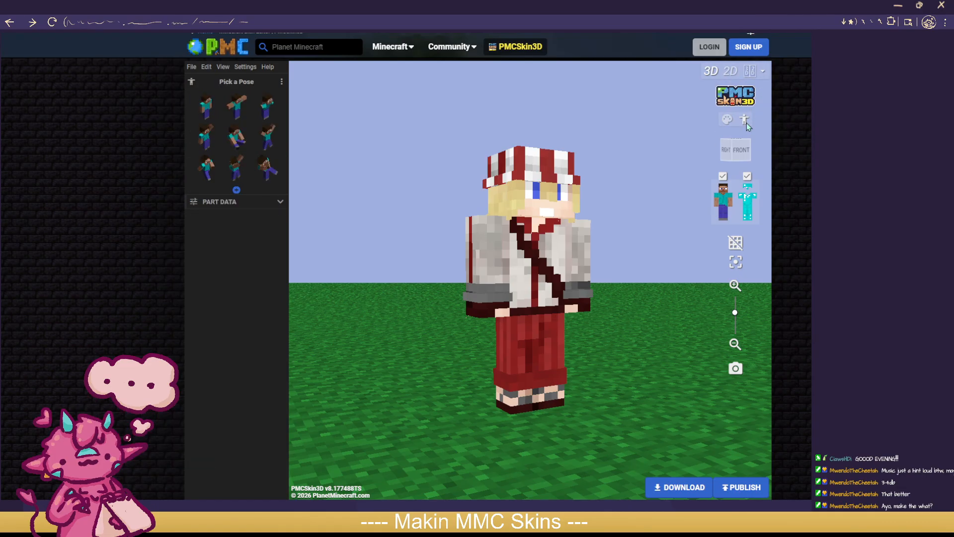
pyautogui.click(236, 137)
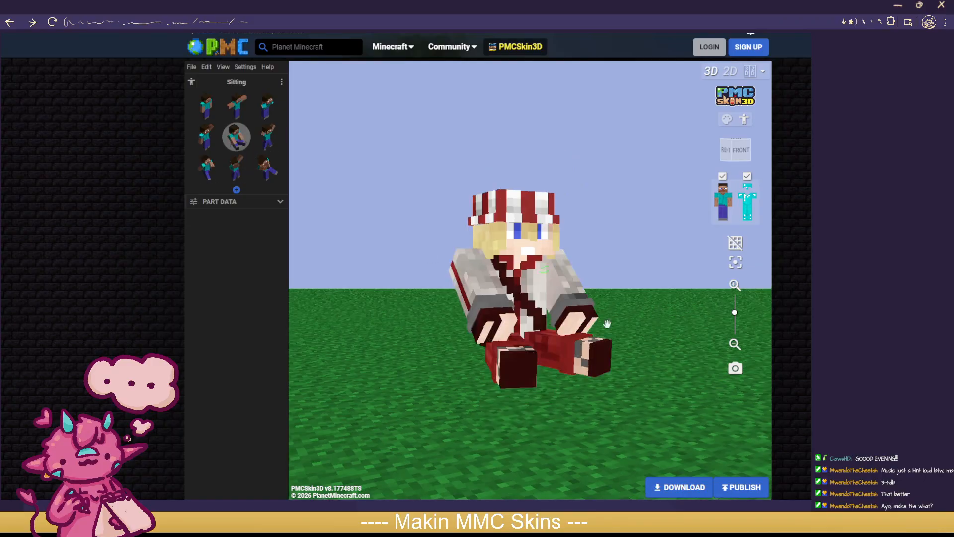
pyautogui.click(267, 138)
pyautogui.click(236, 167)
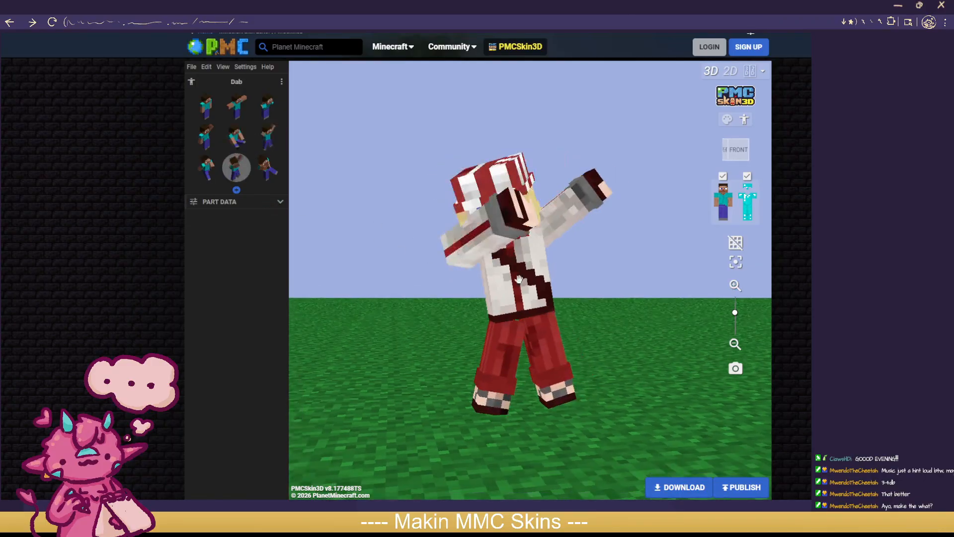
pyautogui.moveTo(580, 284); pyautogui.dragTo(15, 301)
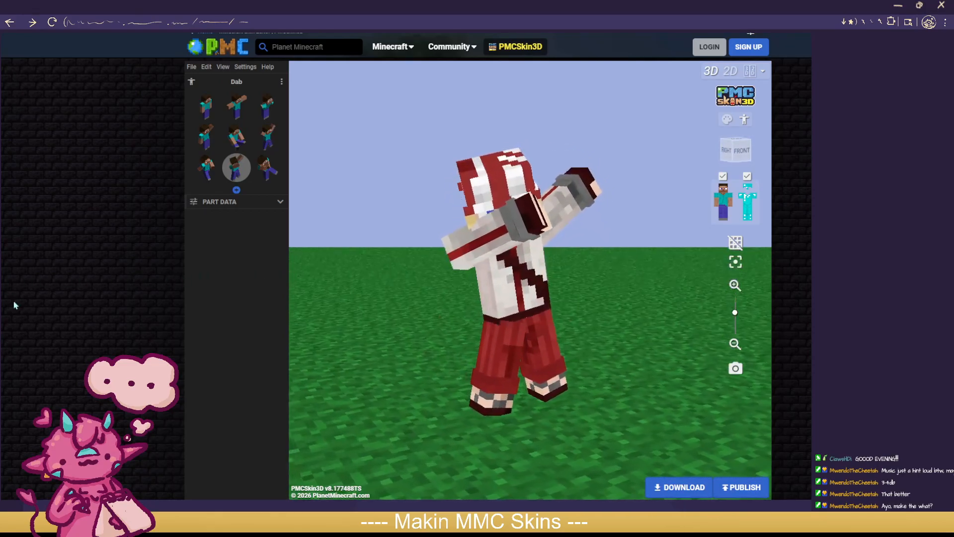
# Step: Try the Leo Strut, Side Shot and Interested poses on the striped-hat skin and settle on Wave, checking it from the sides
pyautogui.click(205, 168)
pyautogui.moveTo(367, 278)
pyautogui.mouseDown()
pyautogui.moveTo(300, 282)
pyautogui.moveTo(311, 257)
pyautogui.mouseUp()
pyautogui.click(269, 170)
pyautogui.moveTo(362, 227); pyautogui.dragTo(383, 230)
pyautogui.click(268, 106)
pyautogui.click(206, 137)
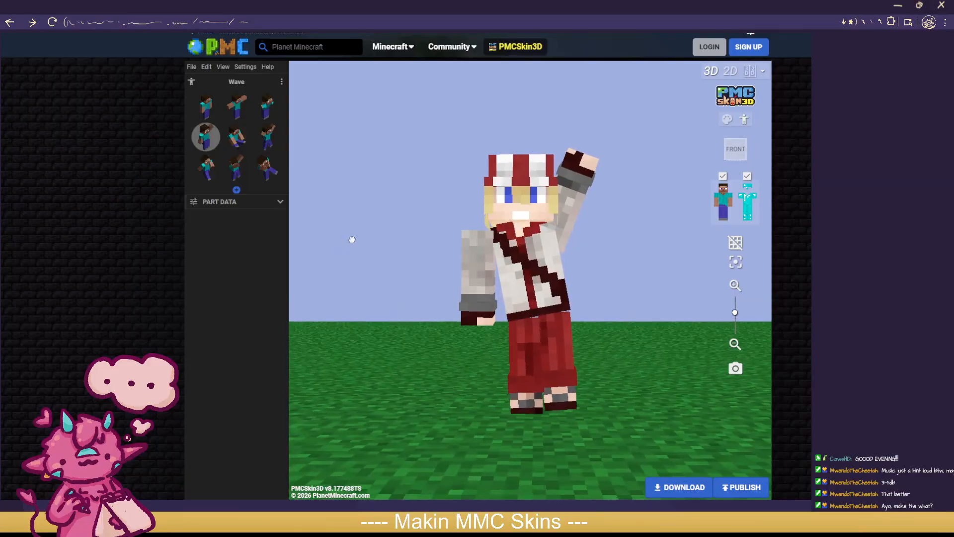
pyautogui.moveTo(354, 239); pyautogui.dragTo(799, 247)
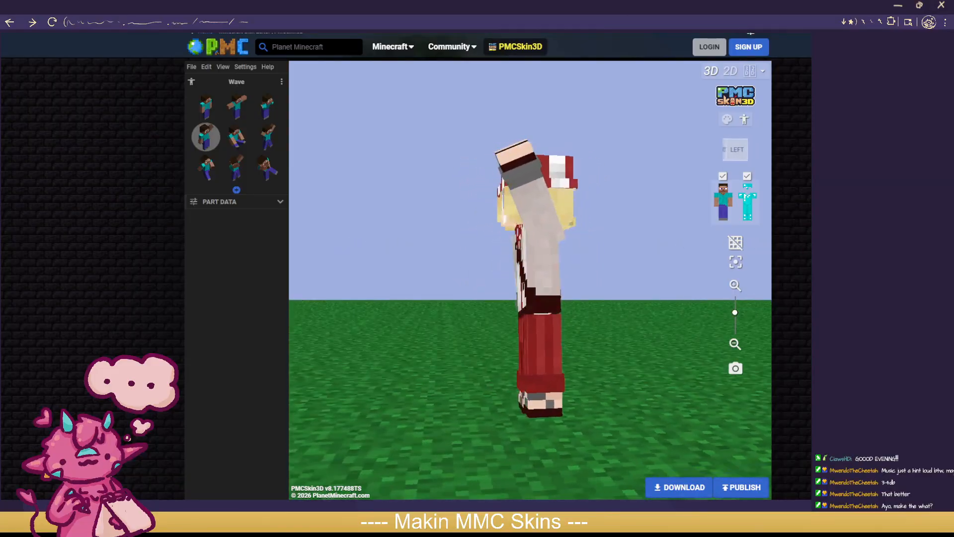
pyautogui.moveTo(391, 346); pyautogui.dragTo(549, 169)
# Step: Switch to the brown-haired skin and preview it in the Dab pose from the front
pyautogui.click(439, 6)
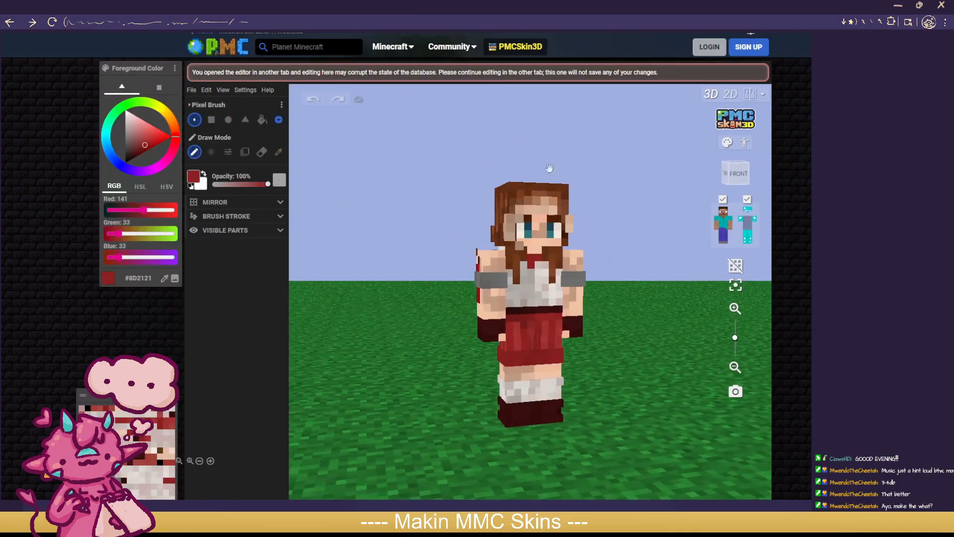
pyautogui.click(744, 143)
pyautogui.click(236, 191)
pyautogui.scroll(-1, 365, 262)
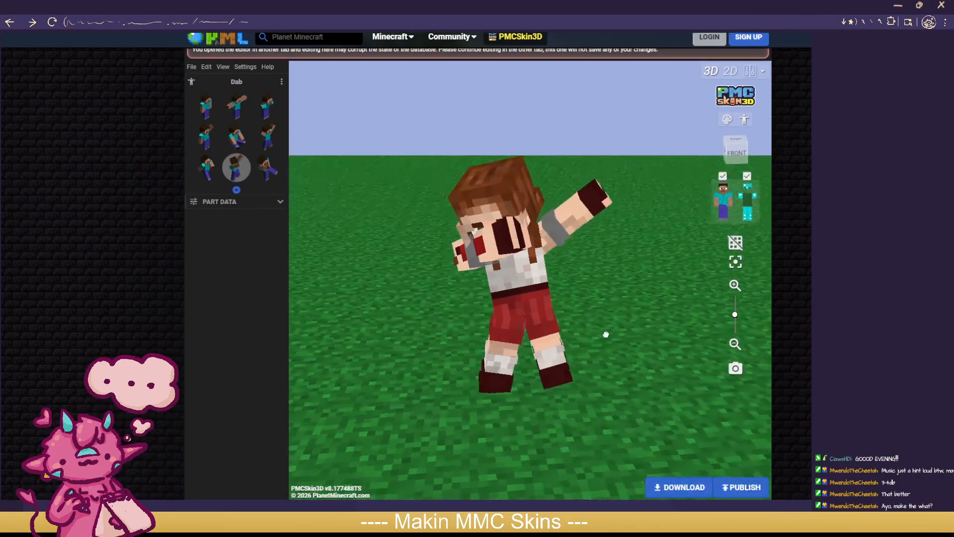
pyautogui.moveTo(605, 335); pyautogui.dragTo(637, 300)
pyautogui.moveTo(559, 299)
pyautogui.mouseDown()
pyautogui.moveTo(643, 300)
pyautogui.moveTo(314, 302)
pyautogui.moveTo(611, 301)
pyautogui.mouseUp()
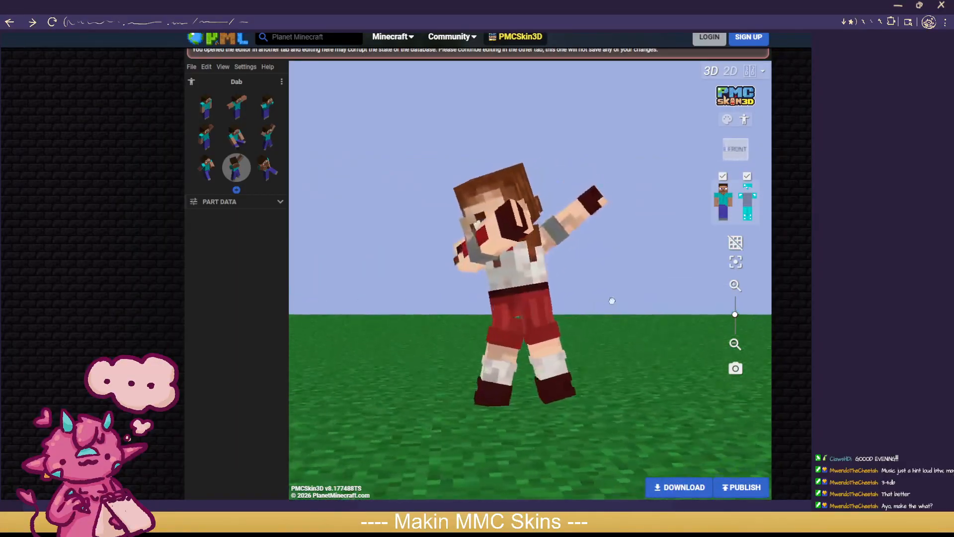
# Step: Try DaVinci, Side Shot, Interested, Leo Strut and Dab on the brown-haired skin and settle on the Wave pose
pyautogui.click(272, 140)
pyautogui.moveTo(373, 314)
pyautogui.mouseDown()
pyautogui.moveTo(380, 326)
pyautogui.moveTo(386, 293)
pyautogui.moveTo(490, 303)
pyautogui.moveTo(360, 297)
pyautogui.moveTo(403, 294)
pyautogui.mouseUp()
pyautogui.click(270, 170)
pyautogui.click(269, 108)
pyautogui.click(208, 166)
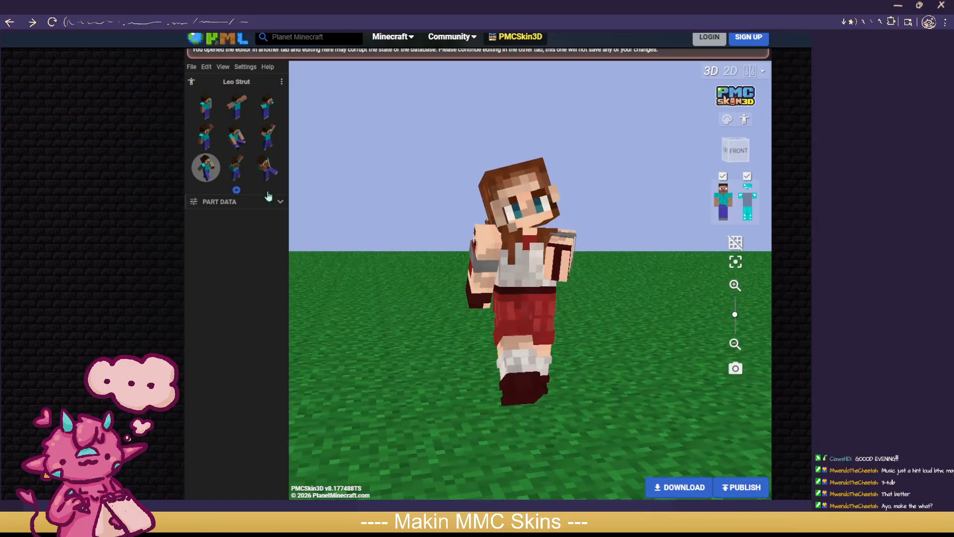
pyautogui.click(237, 169)
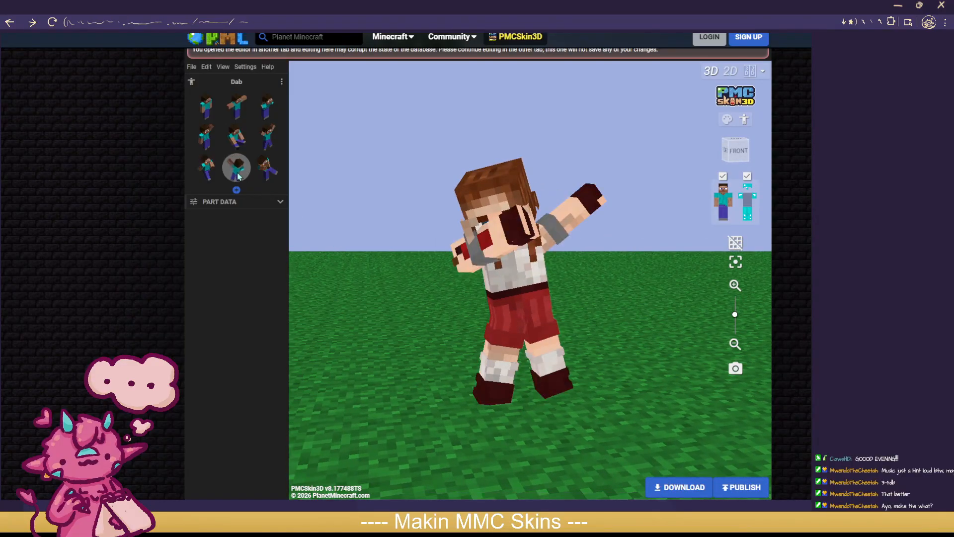
pyautogui.click(214, 136)
pyautogui.moveTo(388, 298); pyautogui.dragTo(384, 318)
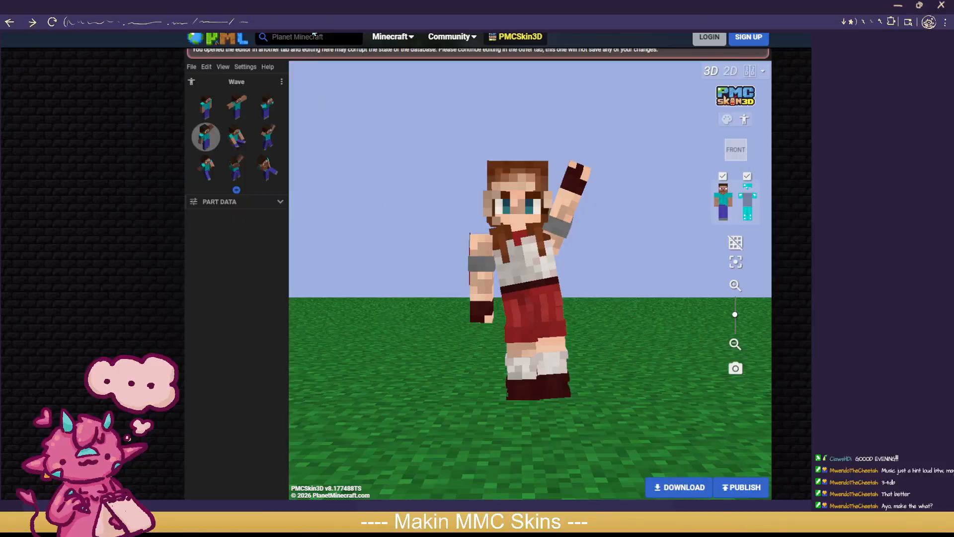
# Step: Switch to the blond skin with red glasses and preview the Sitting, DaVinci, Dab and Side Shot poses
pyautogui.click(308, 6)
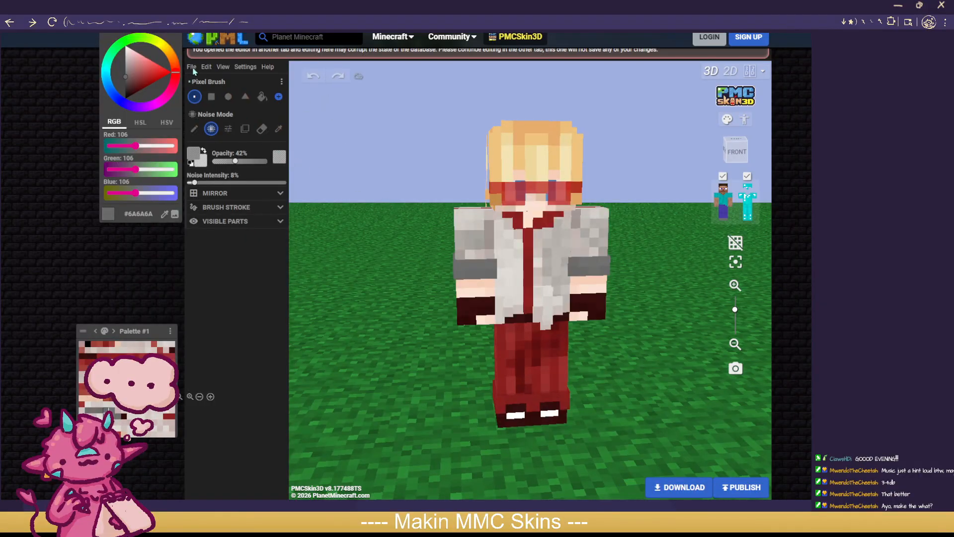
pyautogui.click(744, 119)
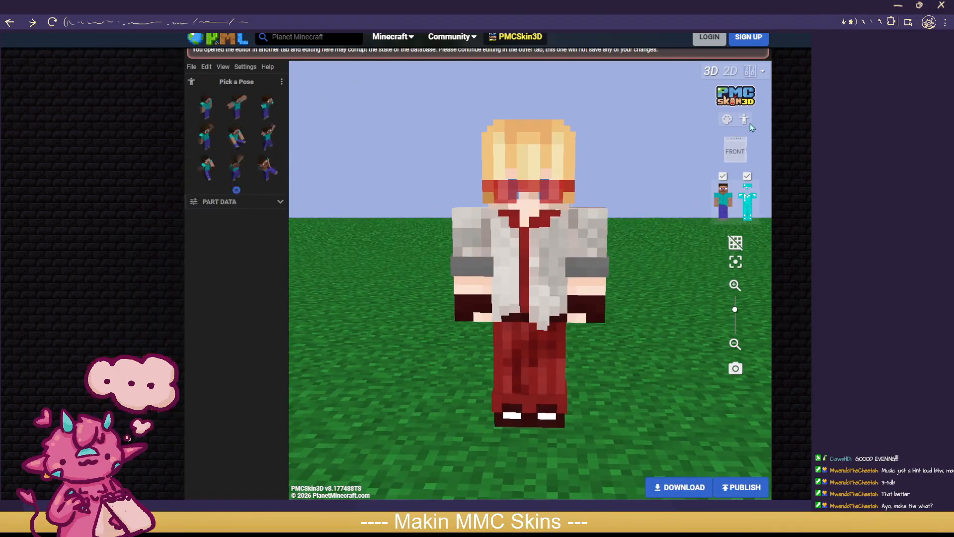
pyautogui.click(241, 141)
pyautogui.click(268, 139)
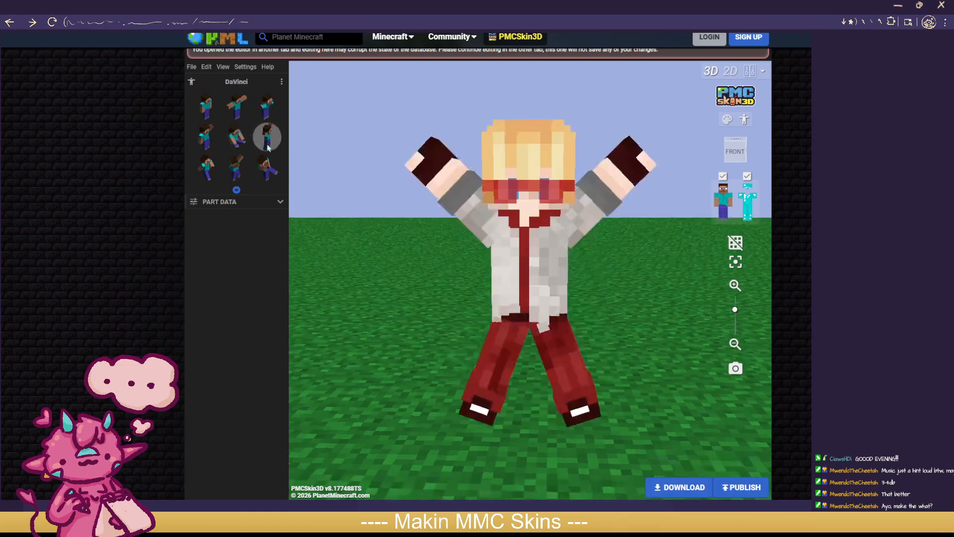
pyautogui.click(237, 172)
pyautogui.moveTo(433, 270); pyautogui.dragTo(183, 270)
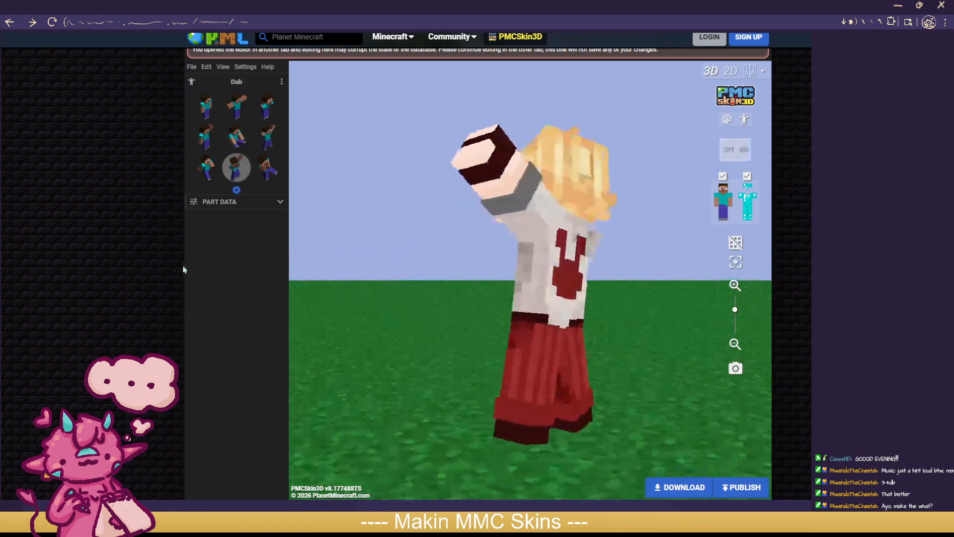
pyautogui.click(267, 168)
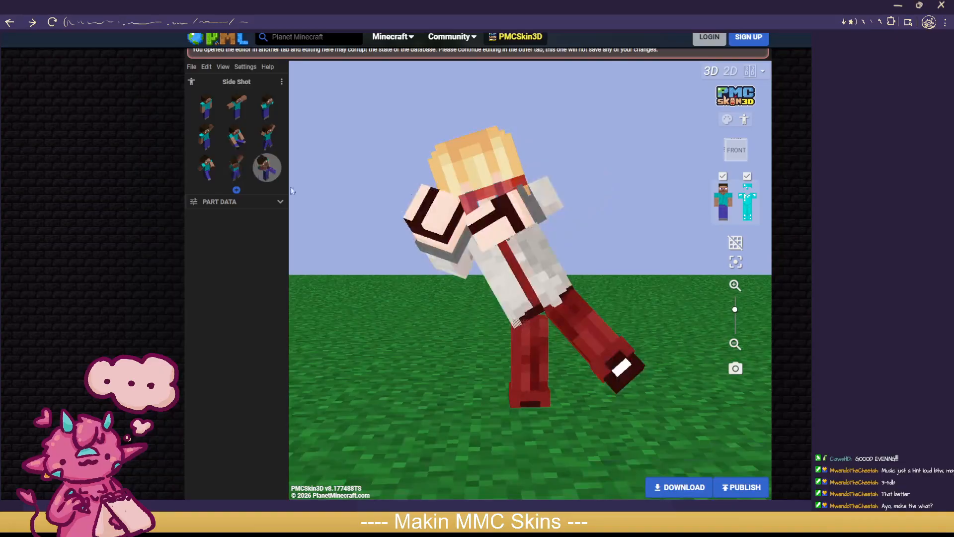
# Step: Preview the blond skin in the Sitting, Wave, Leo Strut, Interested and Arms Out poses
pyautogui.click(238, 148)
pyautogui.click(206, 136)
pyautogui.click(205, 167)
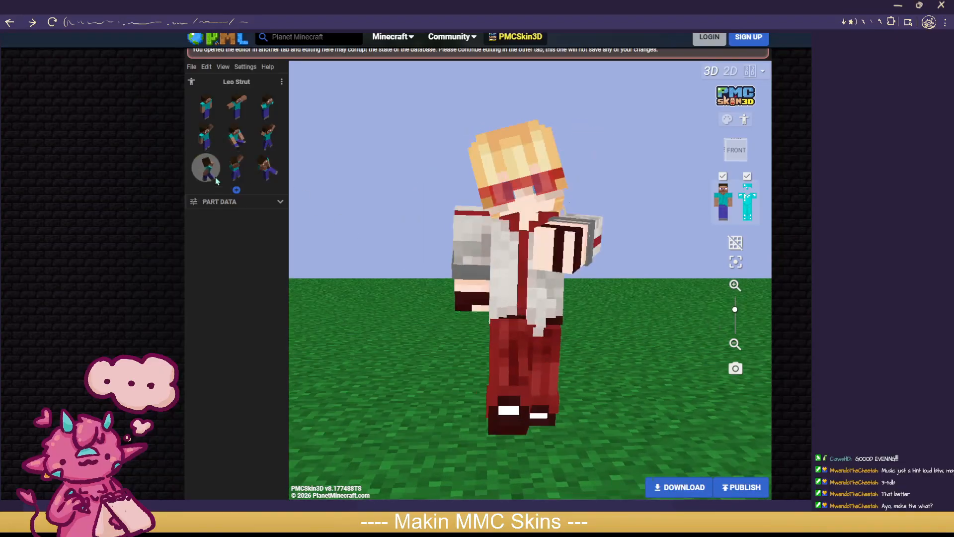
pyautogui.click(267, 106)
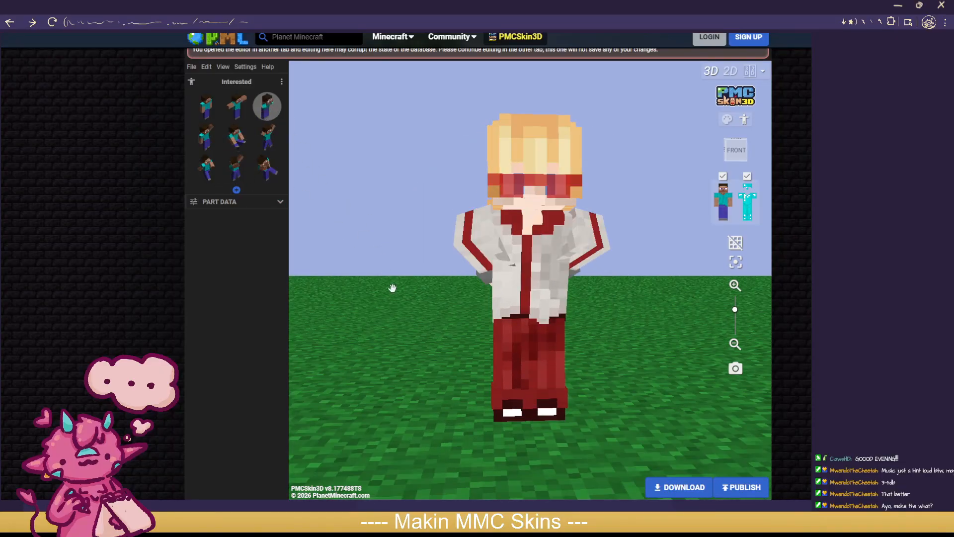
pyautogui.moveTo(389, 285)
pyautogui.mouseDown()
pyautogui.moveTo(463, 273)
pyautogui.moveTo(652, 290)
pyautogui.moveTo(253, 298)
pyautogui.moveTo(367, 286)
pyautogui.moveTo(407, 300)
pyautogui.moveTo(441, 265)
pyautogui.moveTo(688, 283)
pyautogui.moveTo(403, 298)
pyautogui.mouseUp()
pyautogui.click(236, 106)
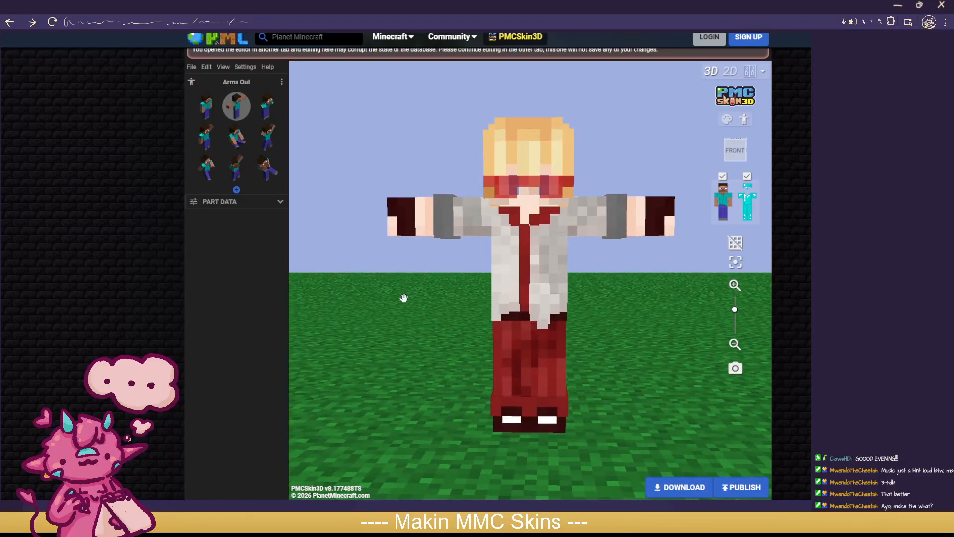
# Step: Return the blond skin to the Default pose and examine it from all sides
pyautogui.click(205, 106)
pyautogui.moveTo(695, 454); pyautogui.dragTo(574, 456)
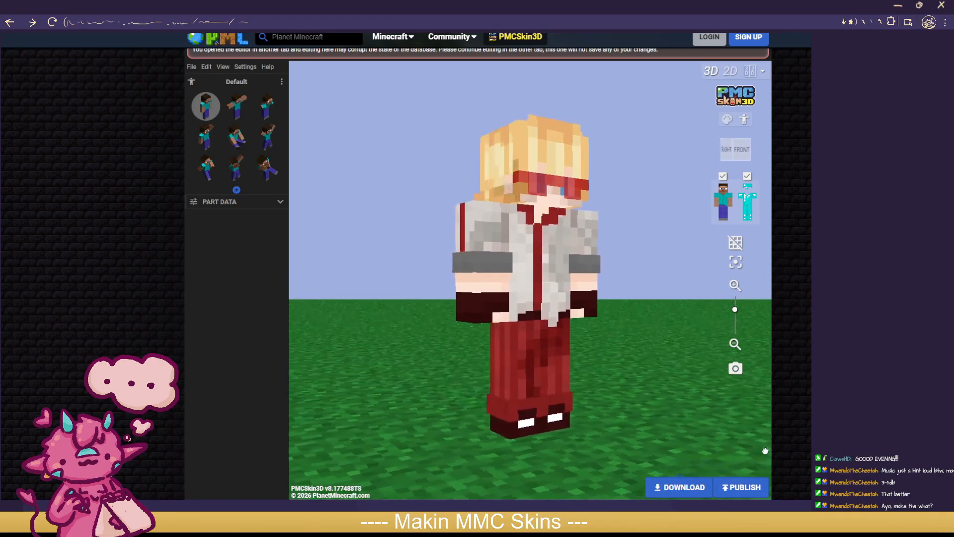
pyautogui.moveTo(588, 475); pyautogui.dragTo(488, 478)
pyautogui.moveTo(632, 478); pyautogui.dragTo(487, 475)
pyautogui.moveTo(436, 457); pyautogui.dragTo(245, 450)
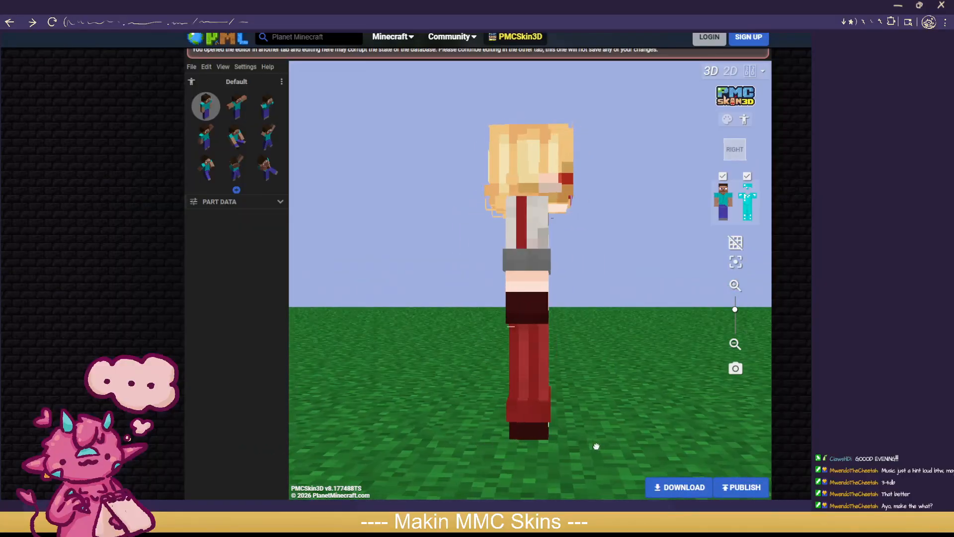
pyautogui.moveTo(597, 446); pyautogui.dragTo(633, 459)
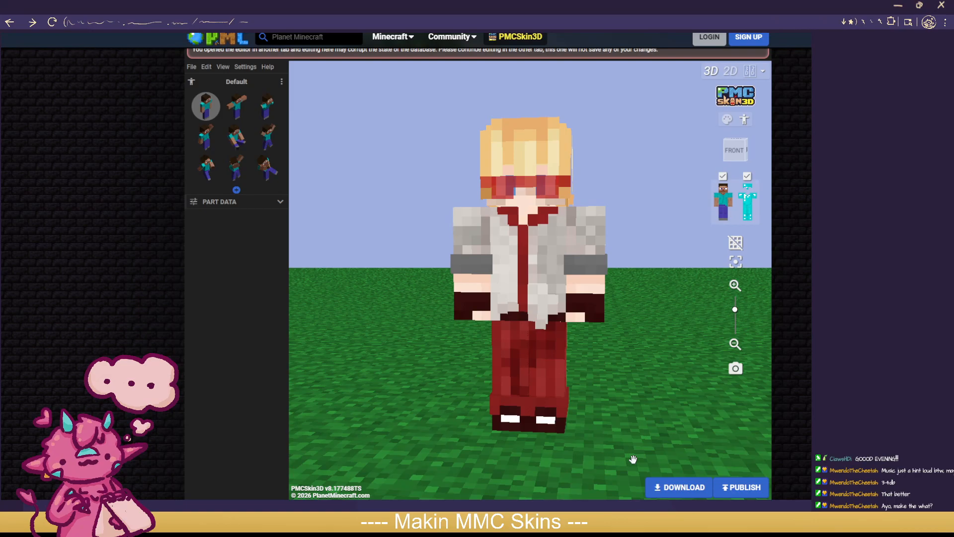
# Step: Set up the noise brush with the glove's dark #370F0F and mirroring across limbs turned off
pyautogui.scroll(3, 663, 399)
pyautogui.moveTo(681, 411); pyautogui.dragTo(649, 398)
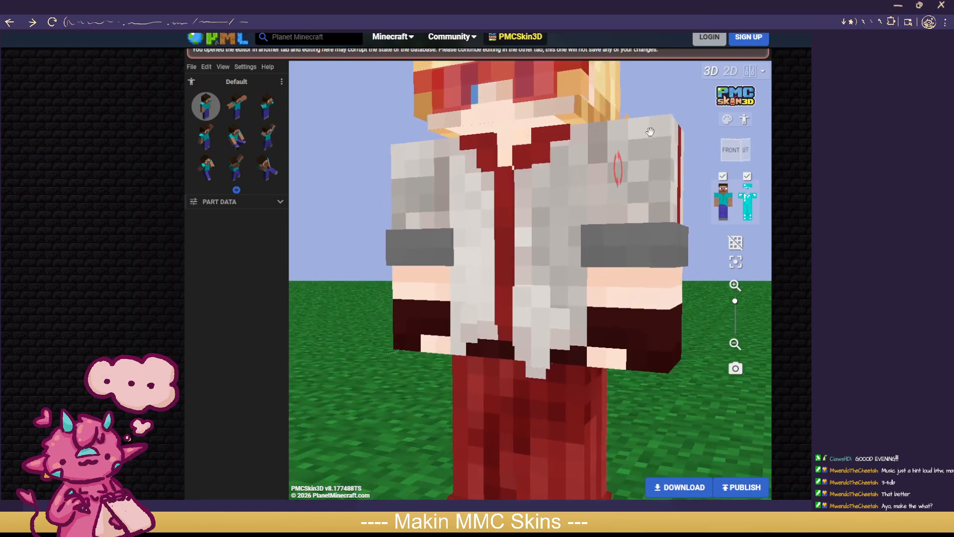
pyautogui.click(727, 119)
pyautogui.click(279, 129)
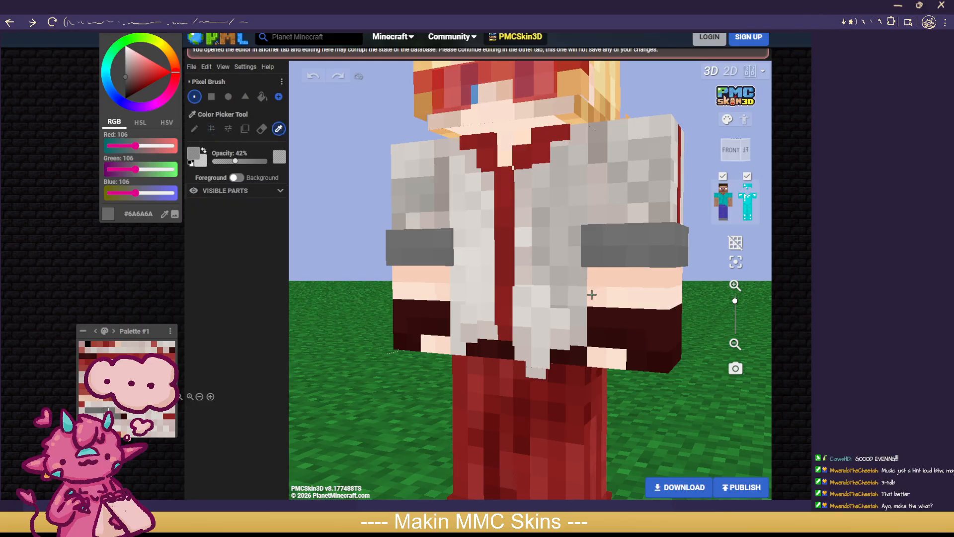
pyautogui.click(604, 318)
pyautogui.click(212, 129)
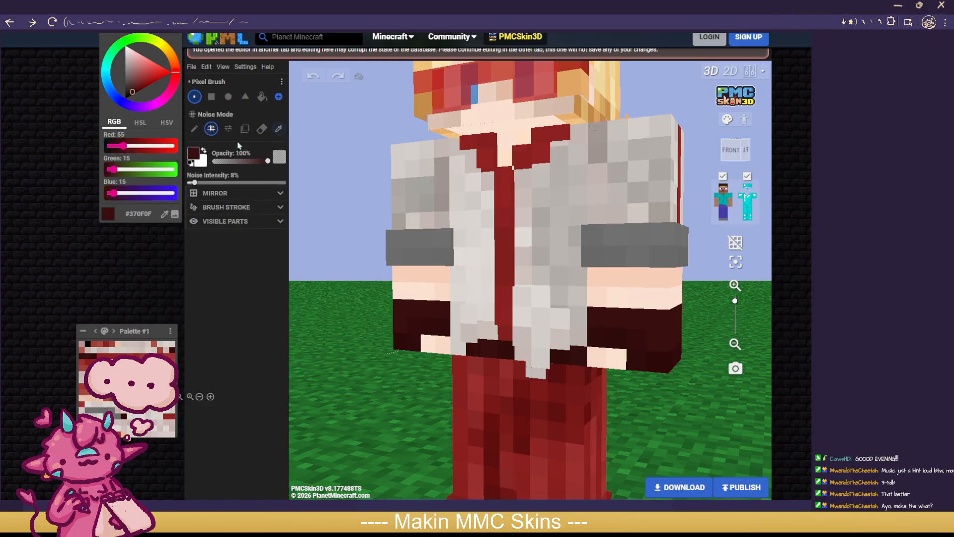
pyautogui.click(234, 193)
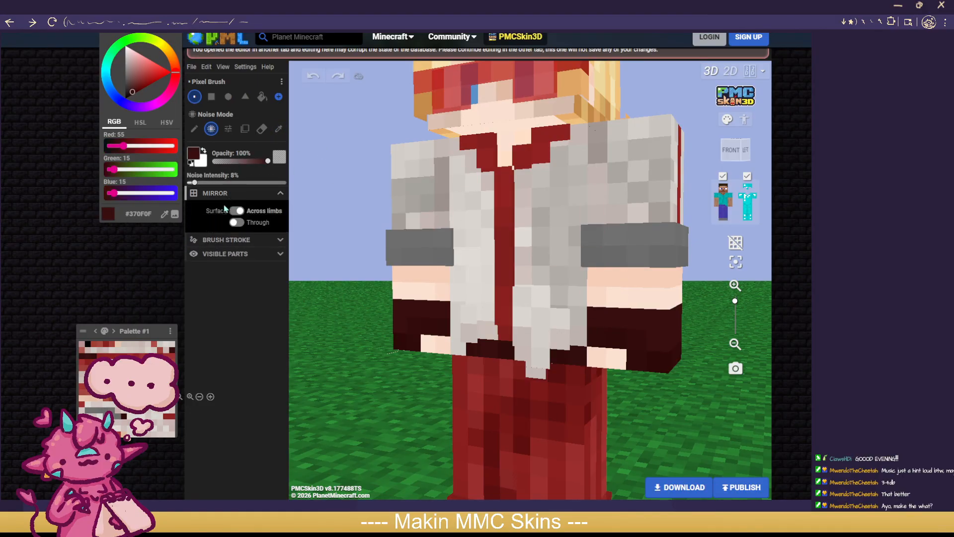
# Step: Extend the top edge of the left arm's glove in #370F0F on the inner layer, temporarily hiding the outer layer and torso
pyautogui.click(748, 176)
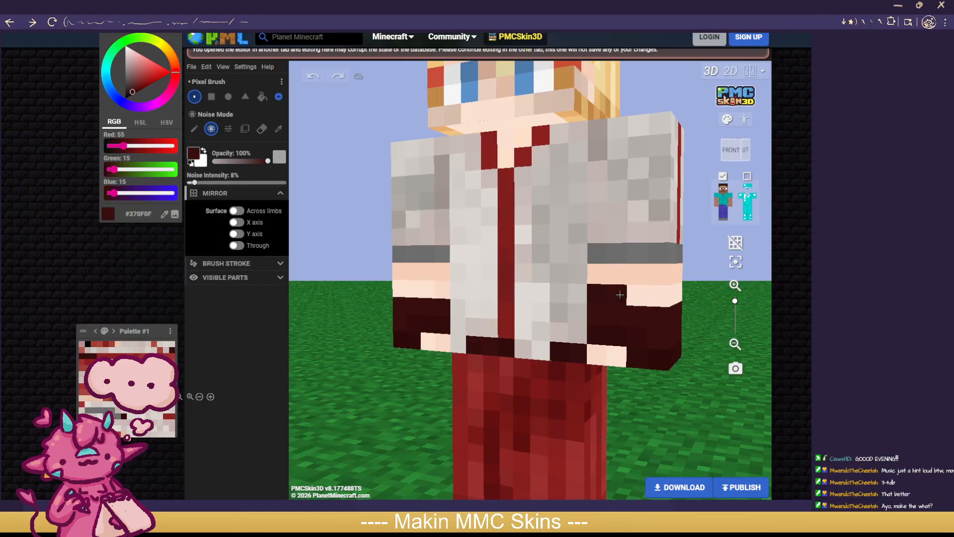
pyautogui.moveTo(619, 295)
pyautogui.mouseDown()
pyautogui.moveTo(686, 290)
pyautogui.moveTo(502, 289)
pyautogui.mouseUp()
pyautogui.moveTo(501, 293); pyautogui.dragTo(452, 297)
pyautogui.click(724, 200)
pyautogui.moveTo(688, 223); pyautogui.dragTo(527, 281)
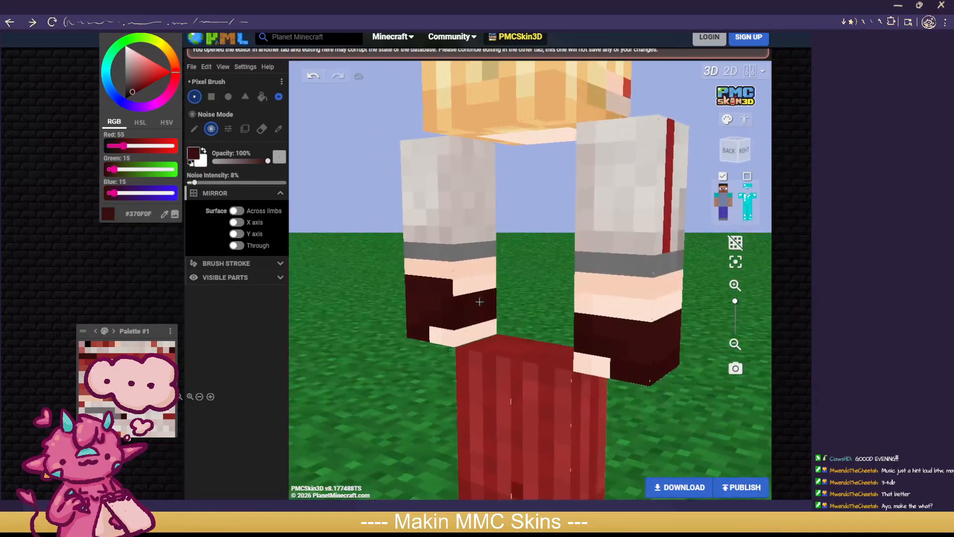
pyautogui.click(724, 201)
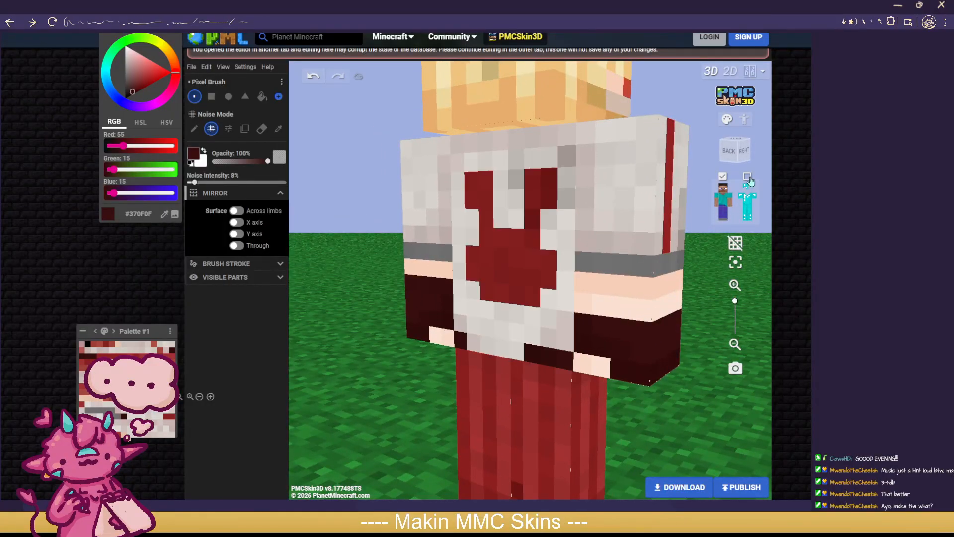
pyautogui.click(748, 178)
# Step: Check the uneven gloves on the whole blond skin from a distance, and compare with the waving brown-haired skin
pyautogui.scroll(-5, 647, 342)
pyautogui.moveTo(609, 385); pyautogui.dragTo(411, 373)
pyautogui.scroll(-5, 411, 374)
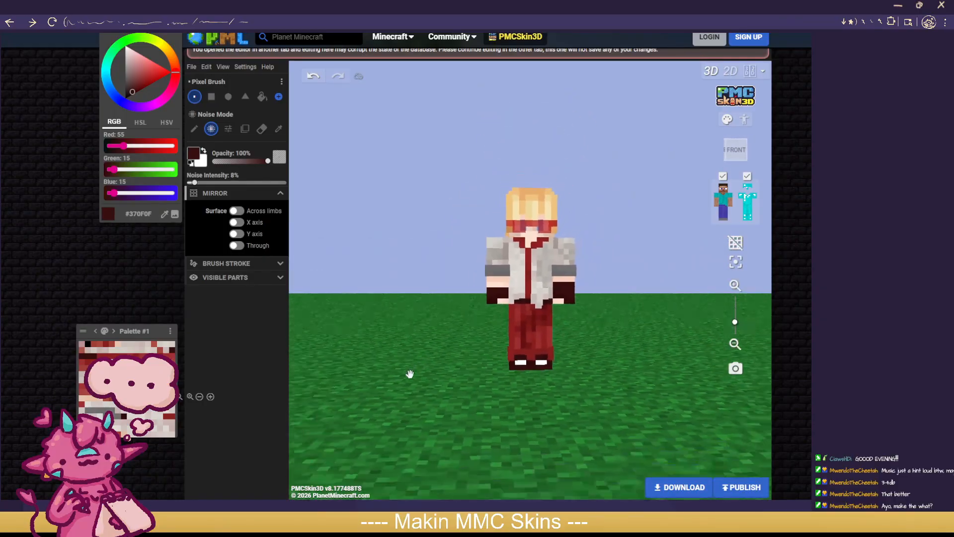
pyautogui.scroll(-2, 410, 374)
pyautogui.moveTo(634, 397)
pyautogui.mouseDown()
pyautogui.moveTo(598, 400)
pyautogui.moveTo(631, 400)
pyautogui.mouseUp()
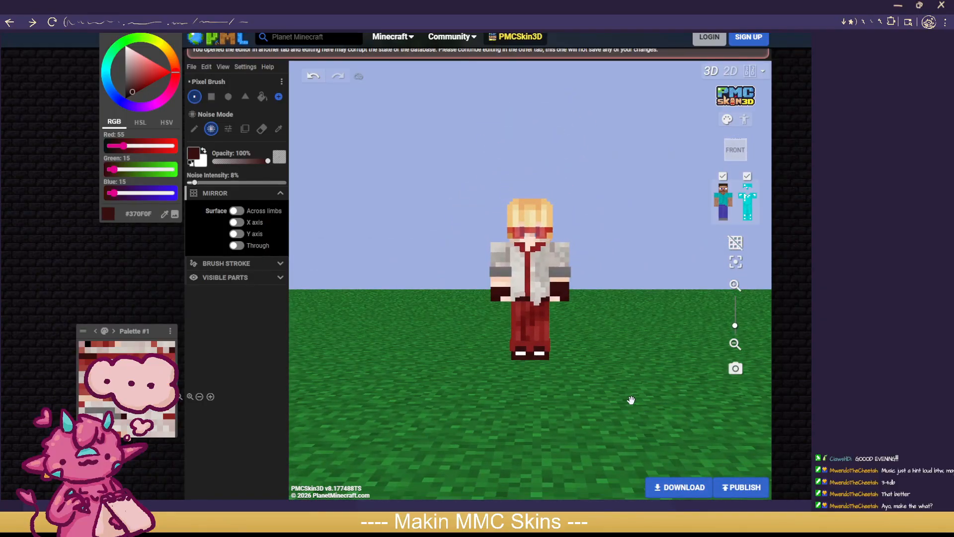
pyautogui.scroll(3, 631, 400)
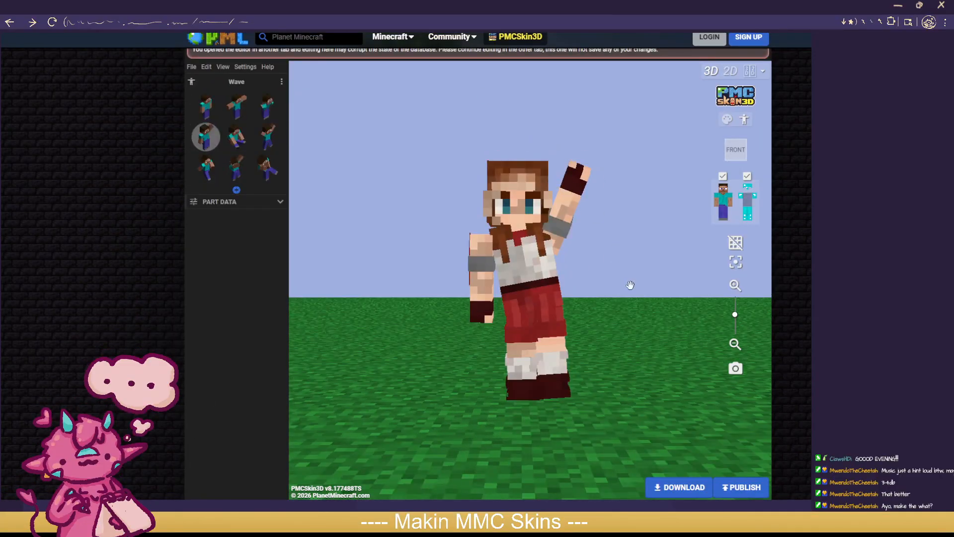
pyautogui.moveTo(629, 283)
pyautogui.mouseDown()
pyautogui.moveTo(673, 300)
pyautogui.moveTo(683, 292)
pyautogui.mouseUp()
pyautogui.scroll(2, 681, 291)
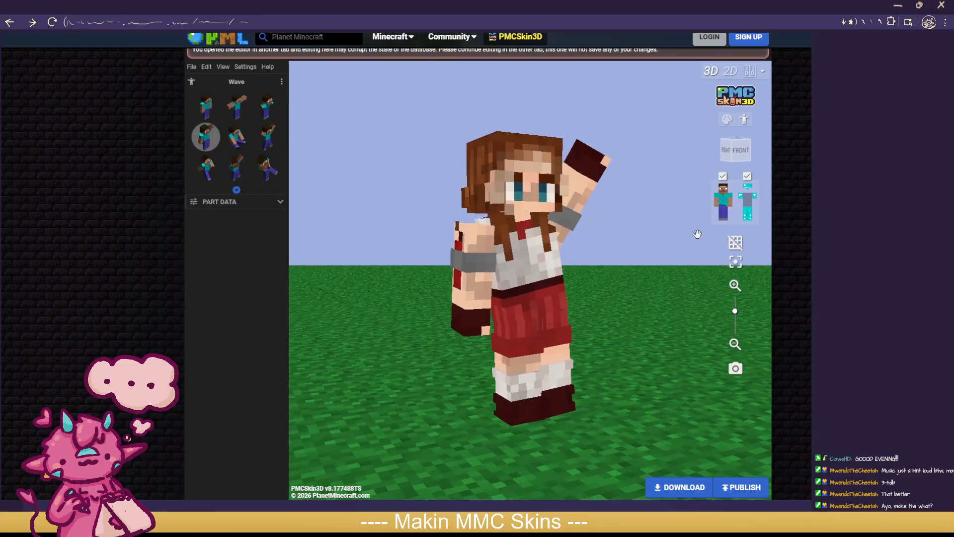
pyautogui.scroll(1, 672, 239)
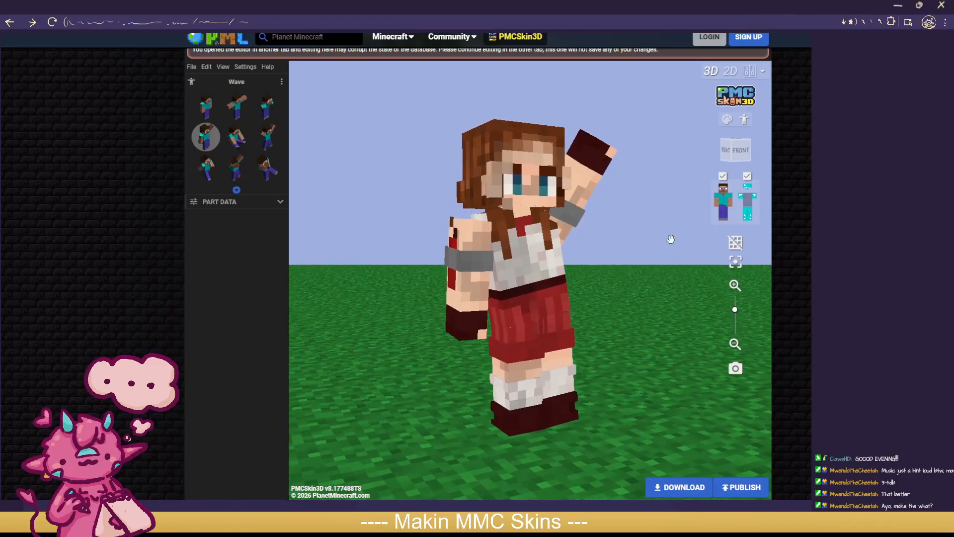